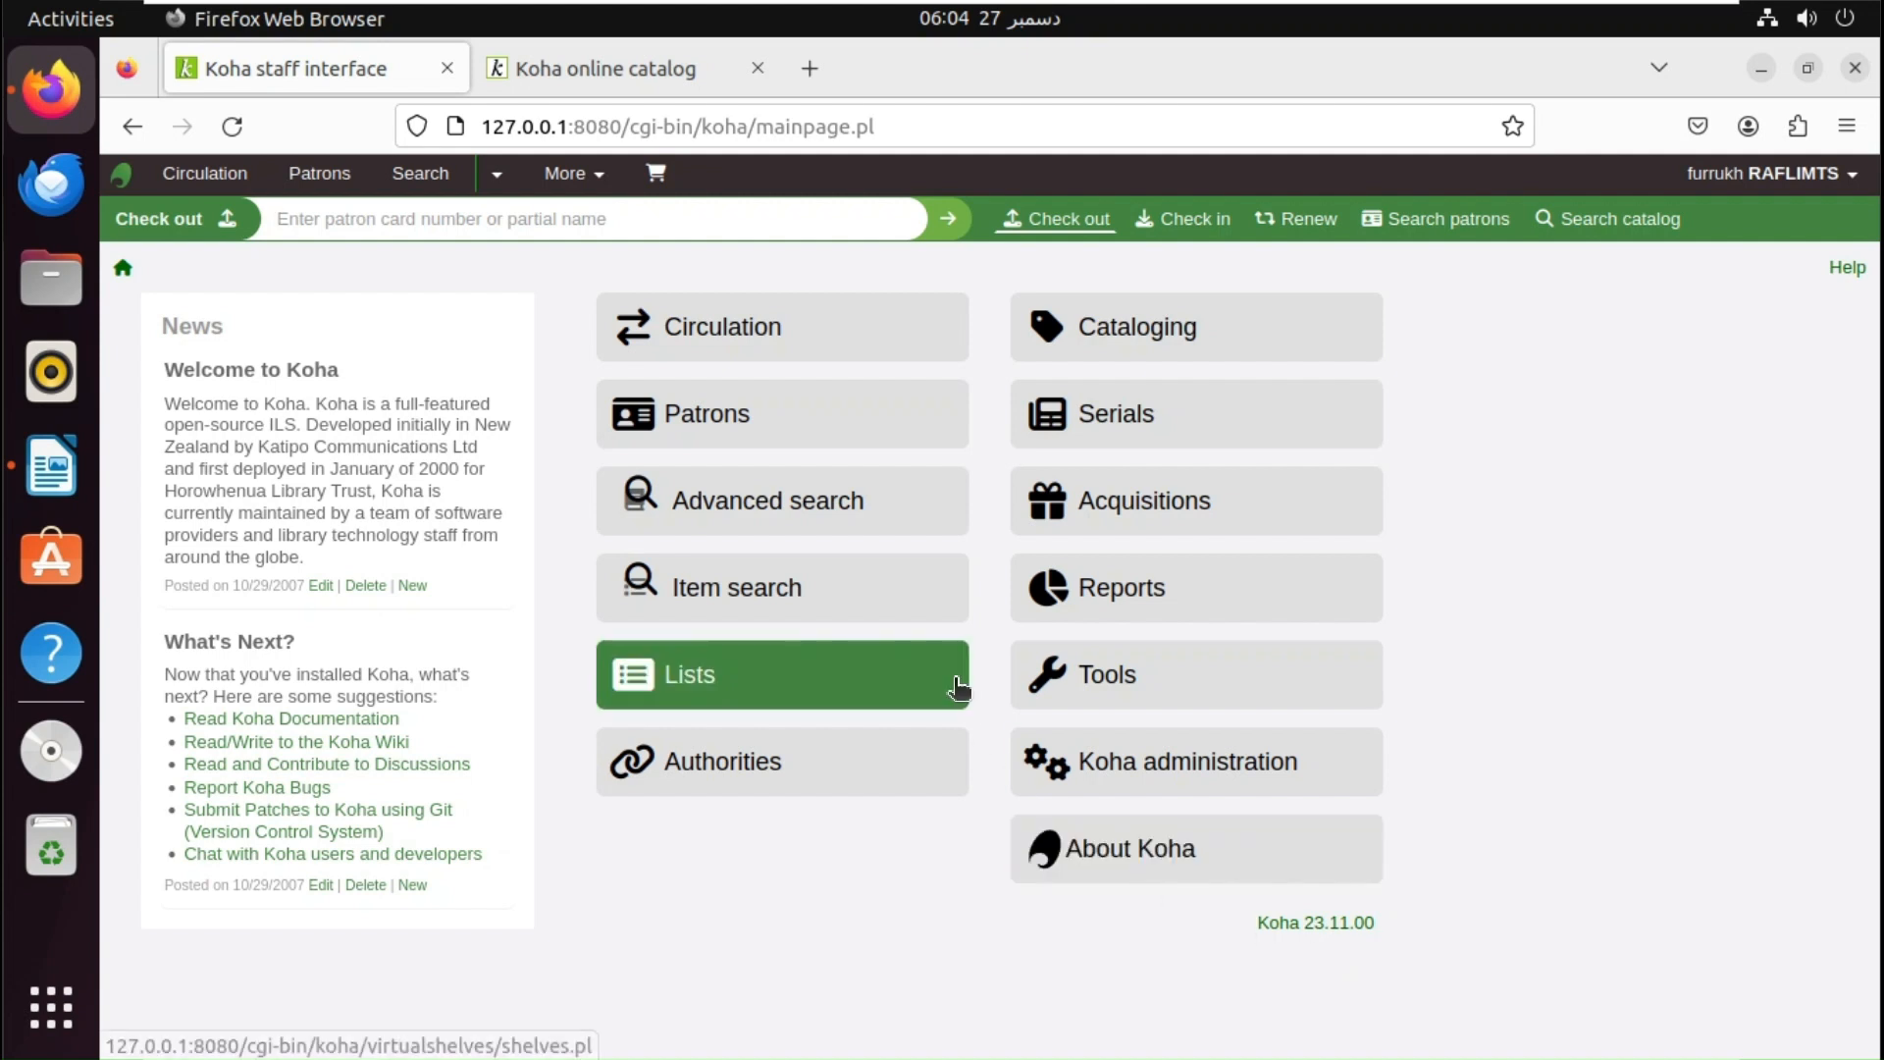
- In the online catalog, go from Your account to the patron's Purchase suggestions page
{"action": "left_click", "coordinate": [648, 89]}
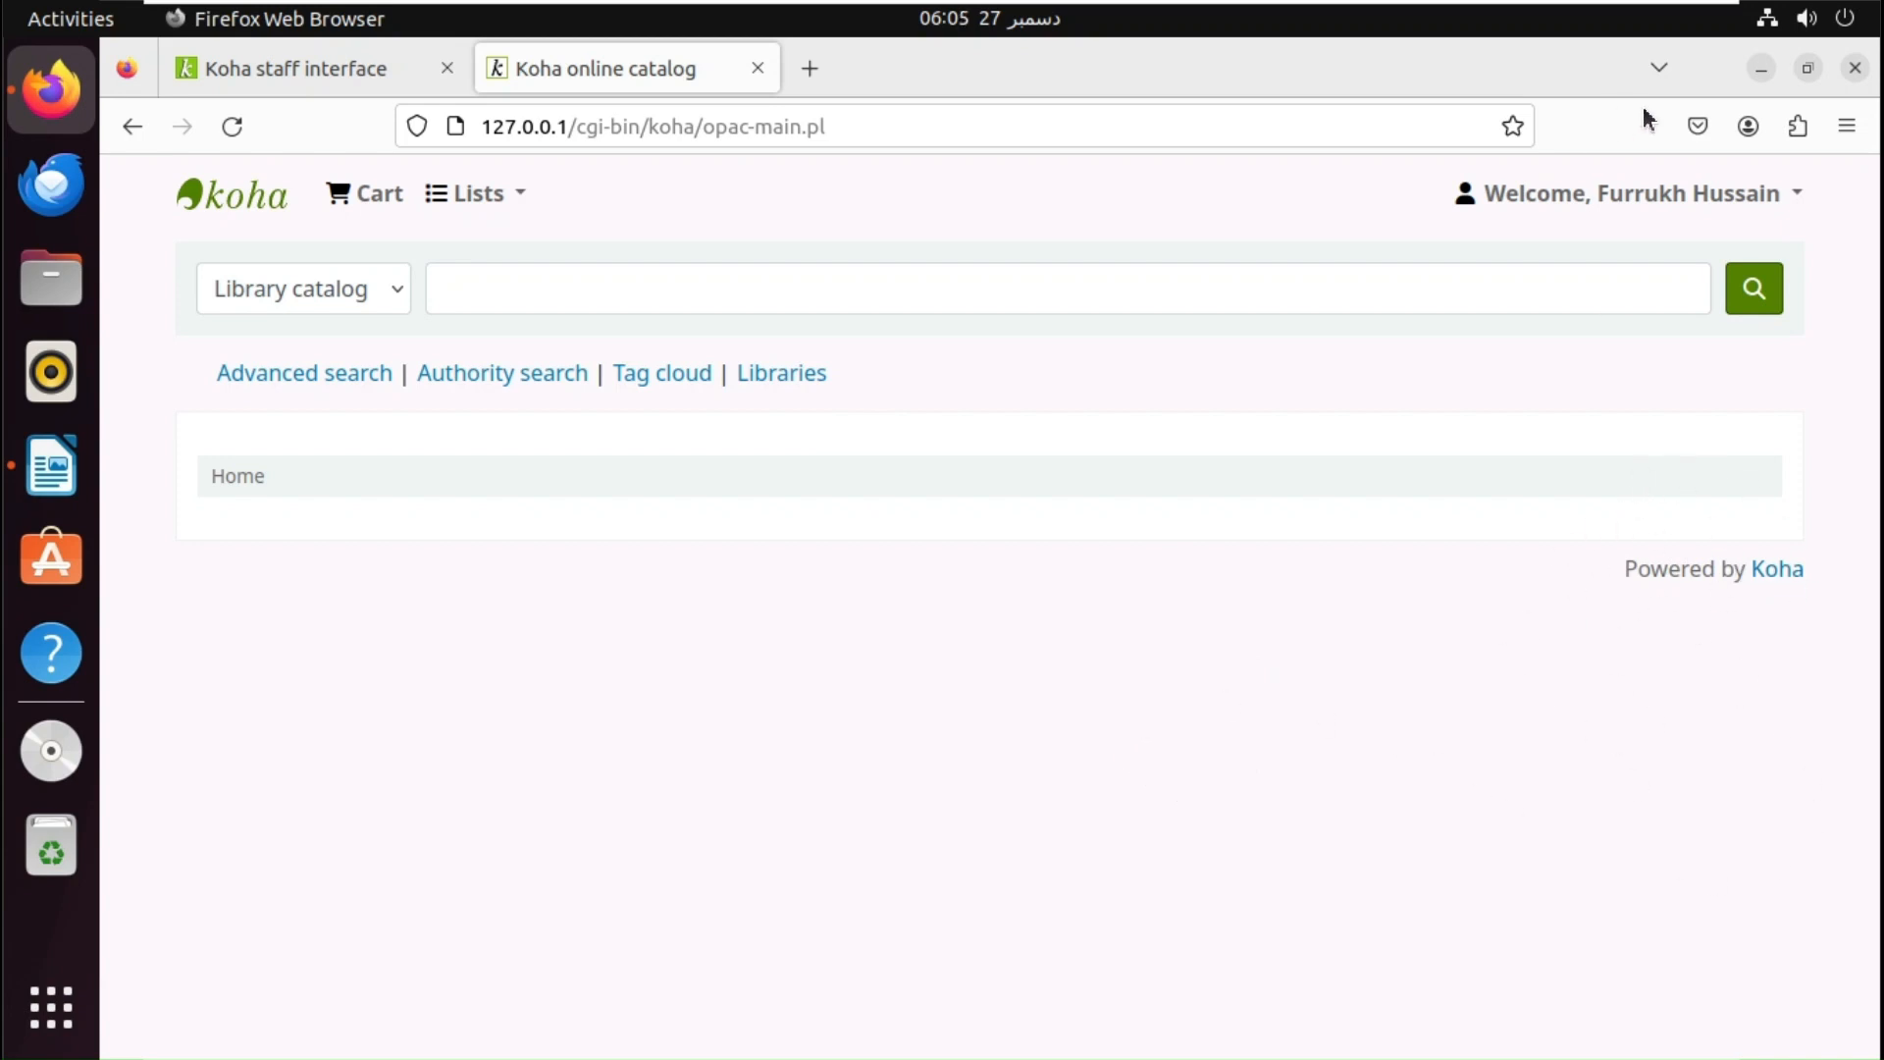
{"action": "left_click", "coordinate": [1619, 201]}
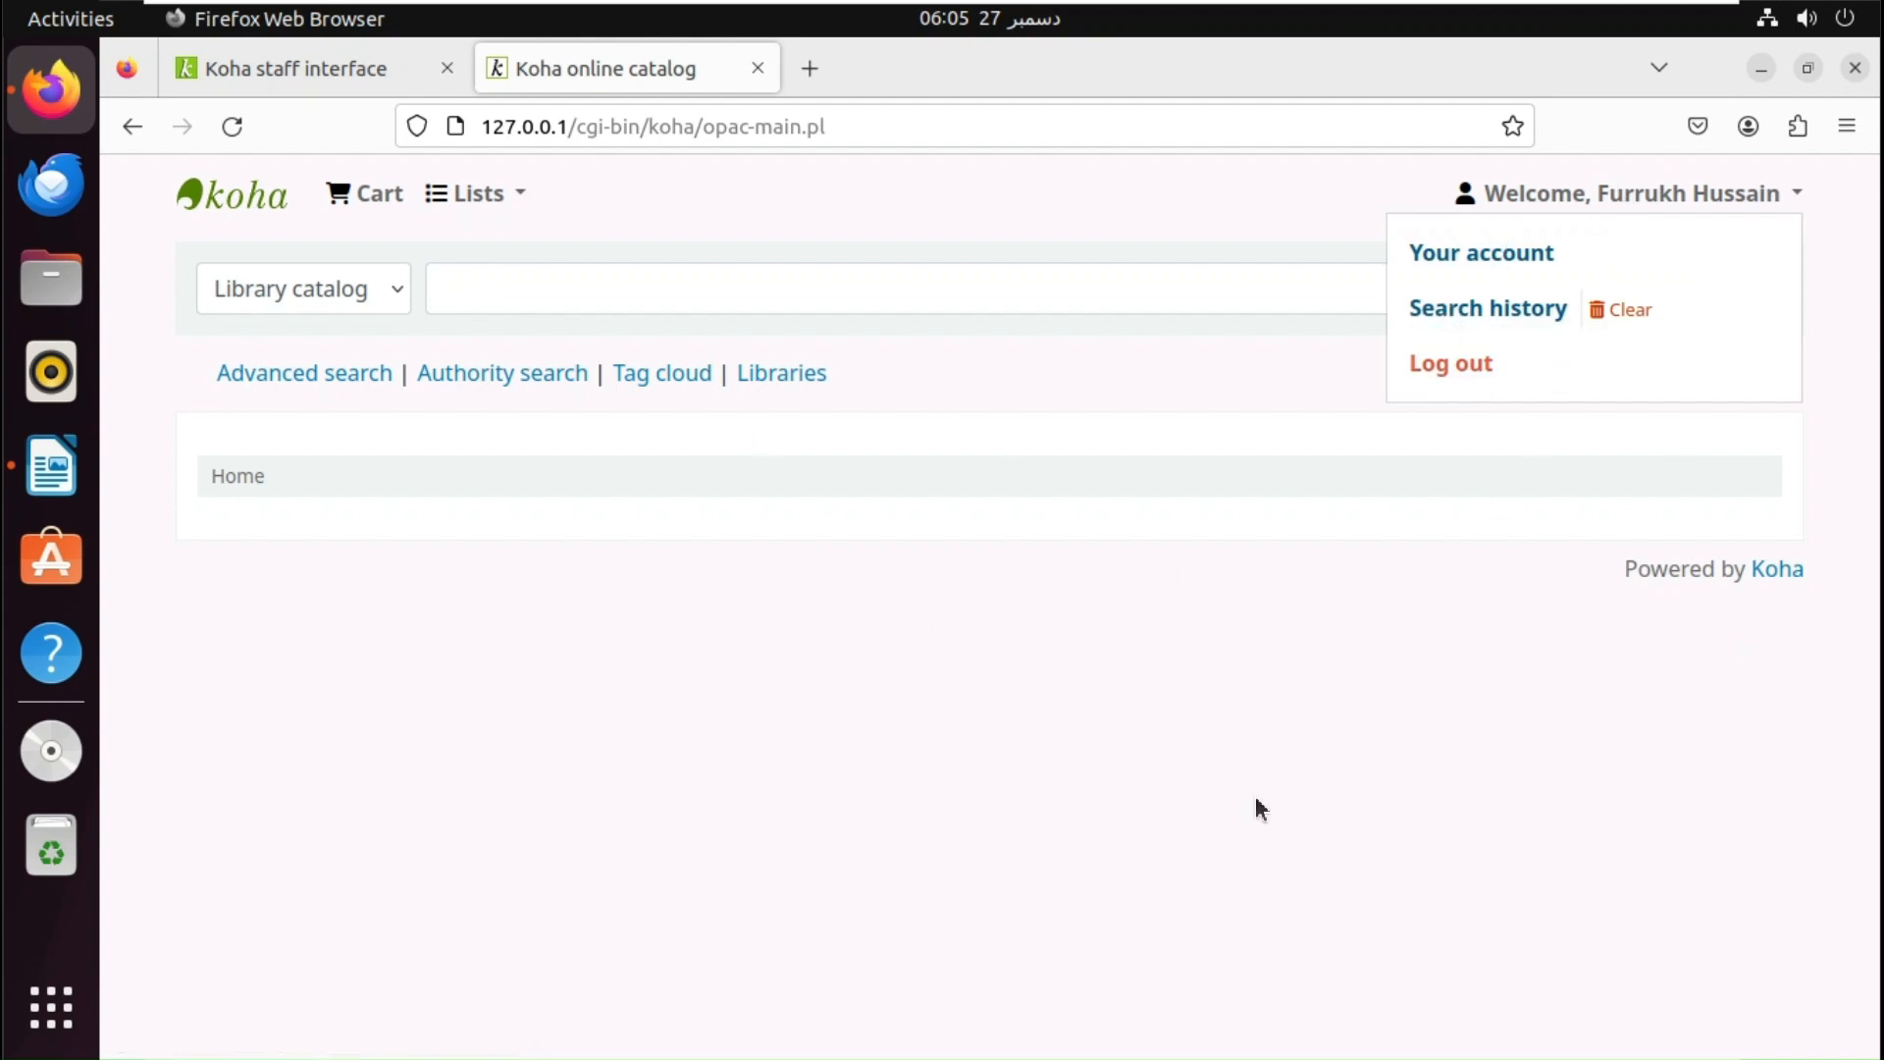
{"action": "left_click", "coordinate": [1521, 257]}
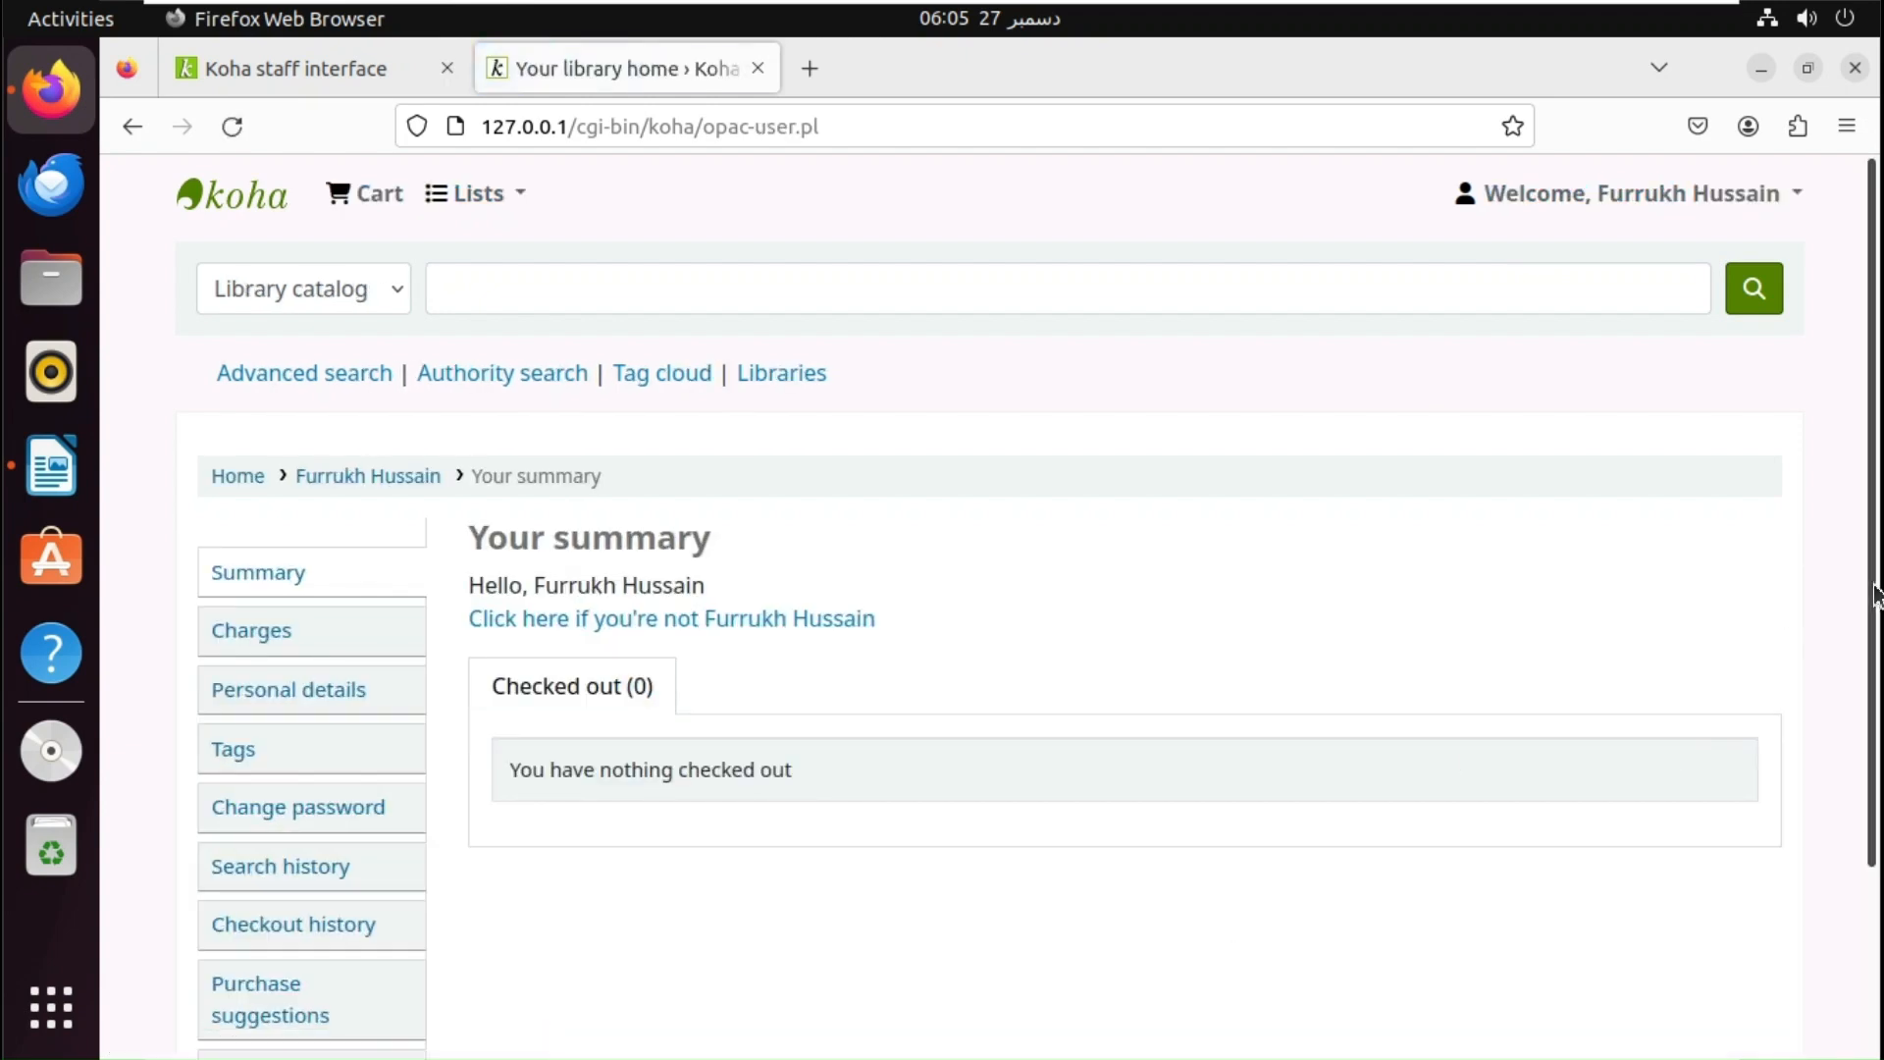
{"action": "left_click_drag", "start_coordinate": [1874, 594], "coordinate": [1863, 782]}
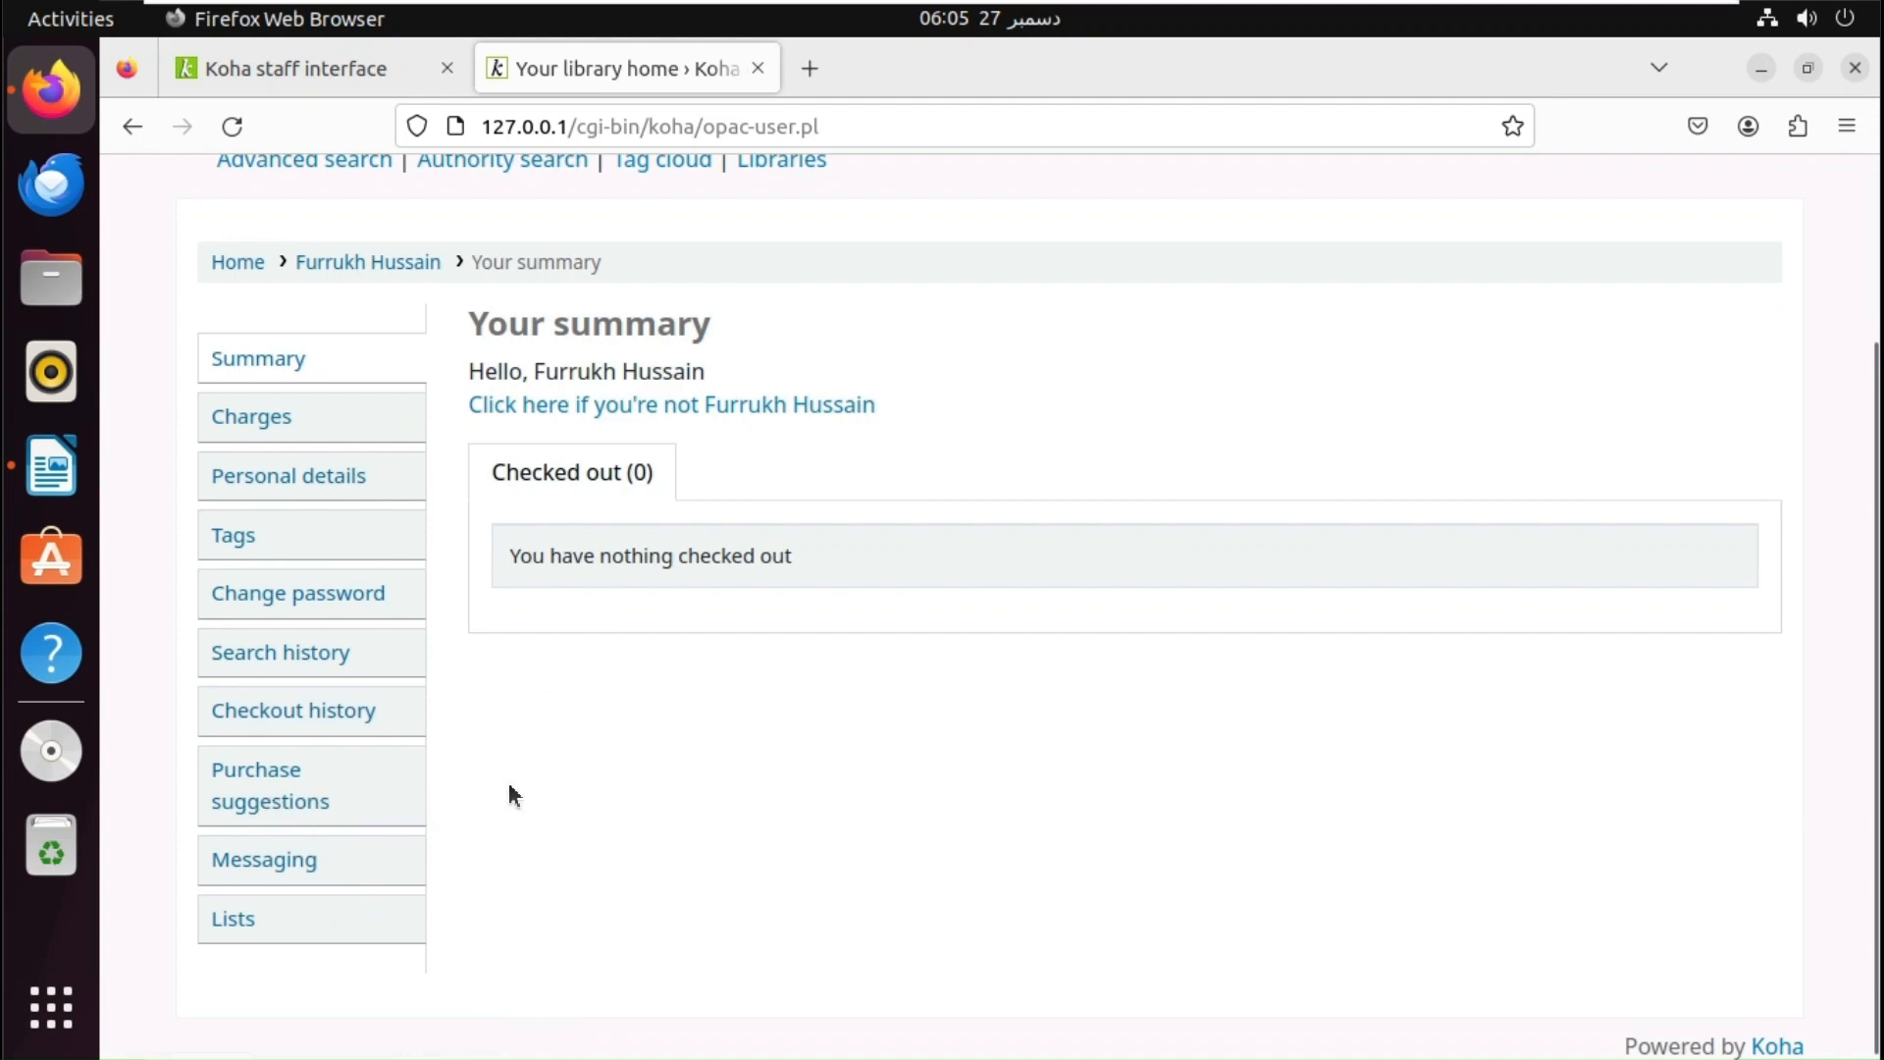
{"action": "left_click", "coordinate": [306, 799]}
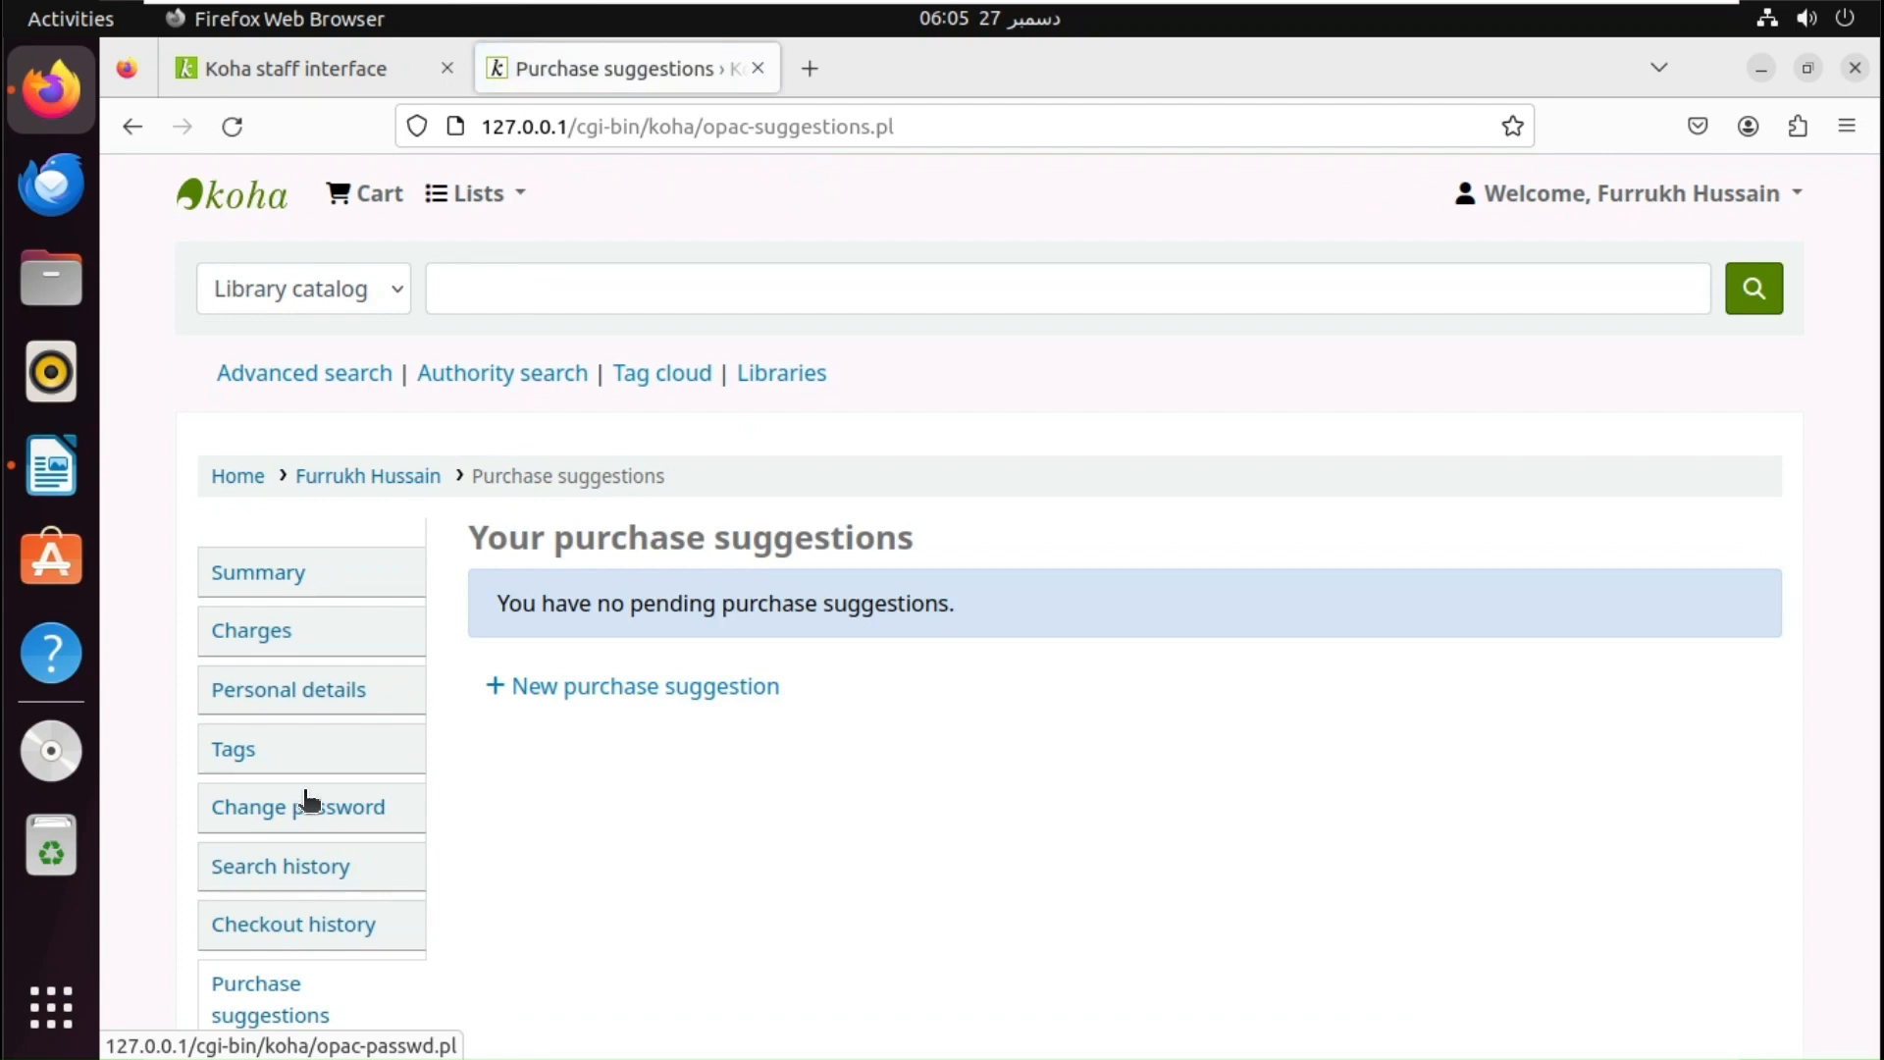
- Start a new purchase suggestion, review the empty form, and place the cursor in Title
{"action": "left_click", "coordinate": [640, 699]}
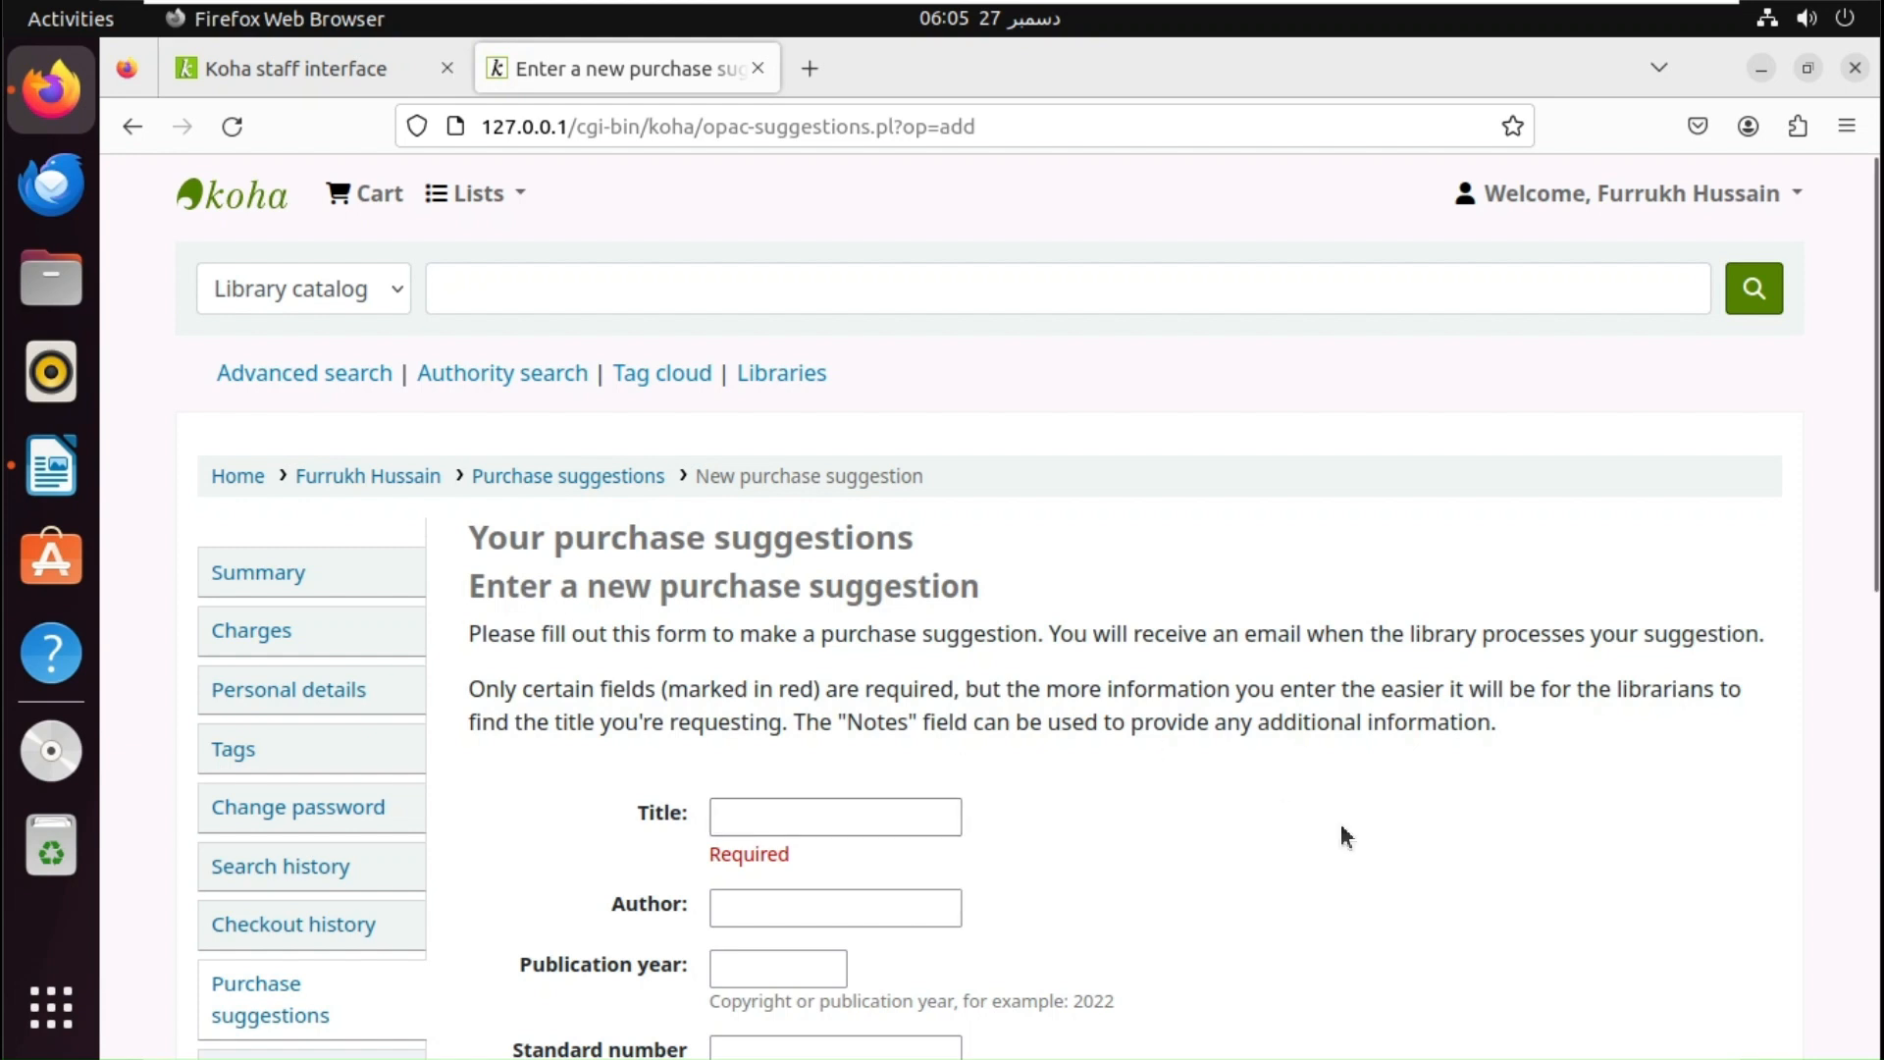
{"action": "left_click_drag", "start_coordinate": [1872, 562], "coordinate": [1767, 926]}
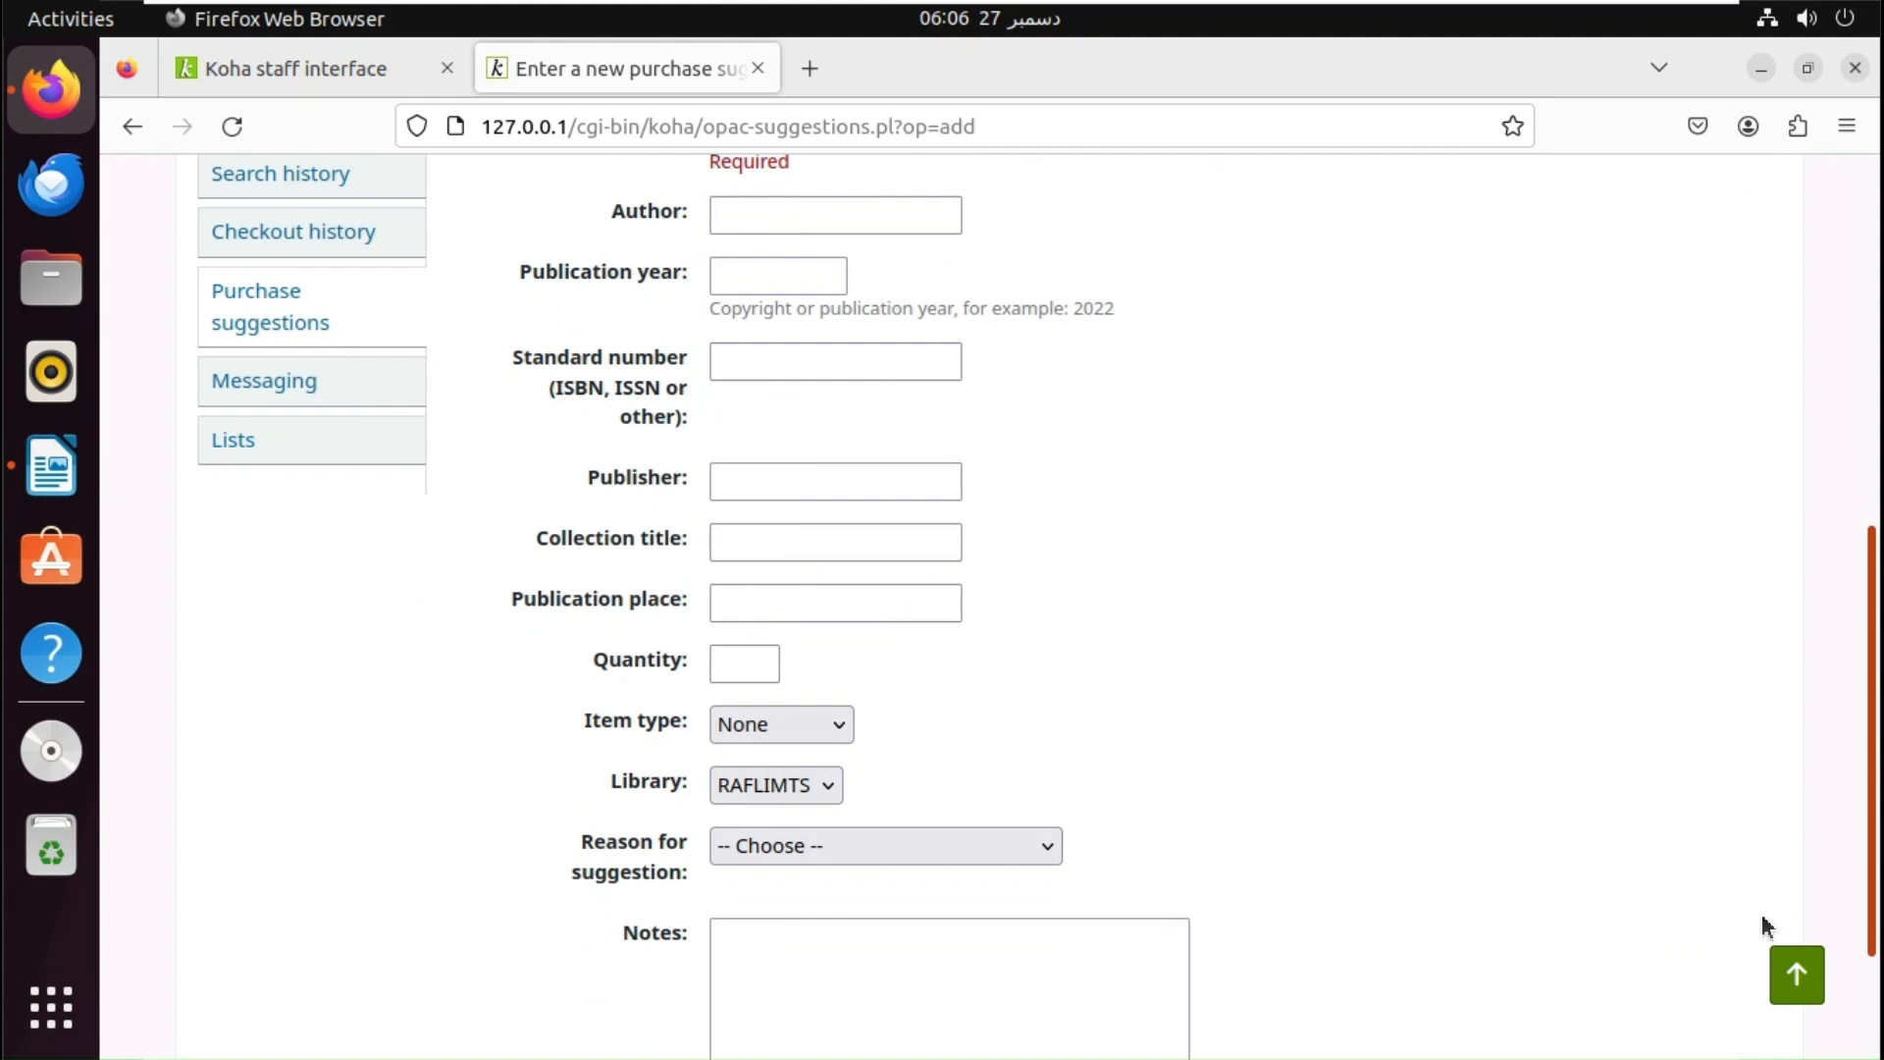
{"action": "left_click_drag", "start_coordinate": [1763, 919], "coordinate": [1753, 958]}
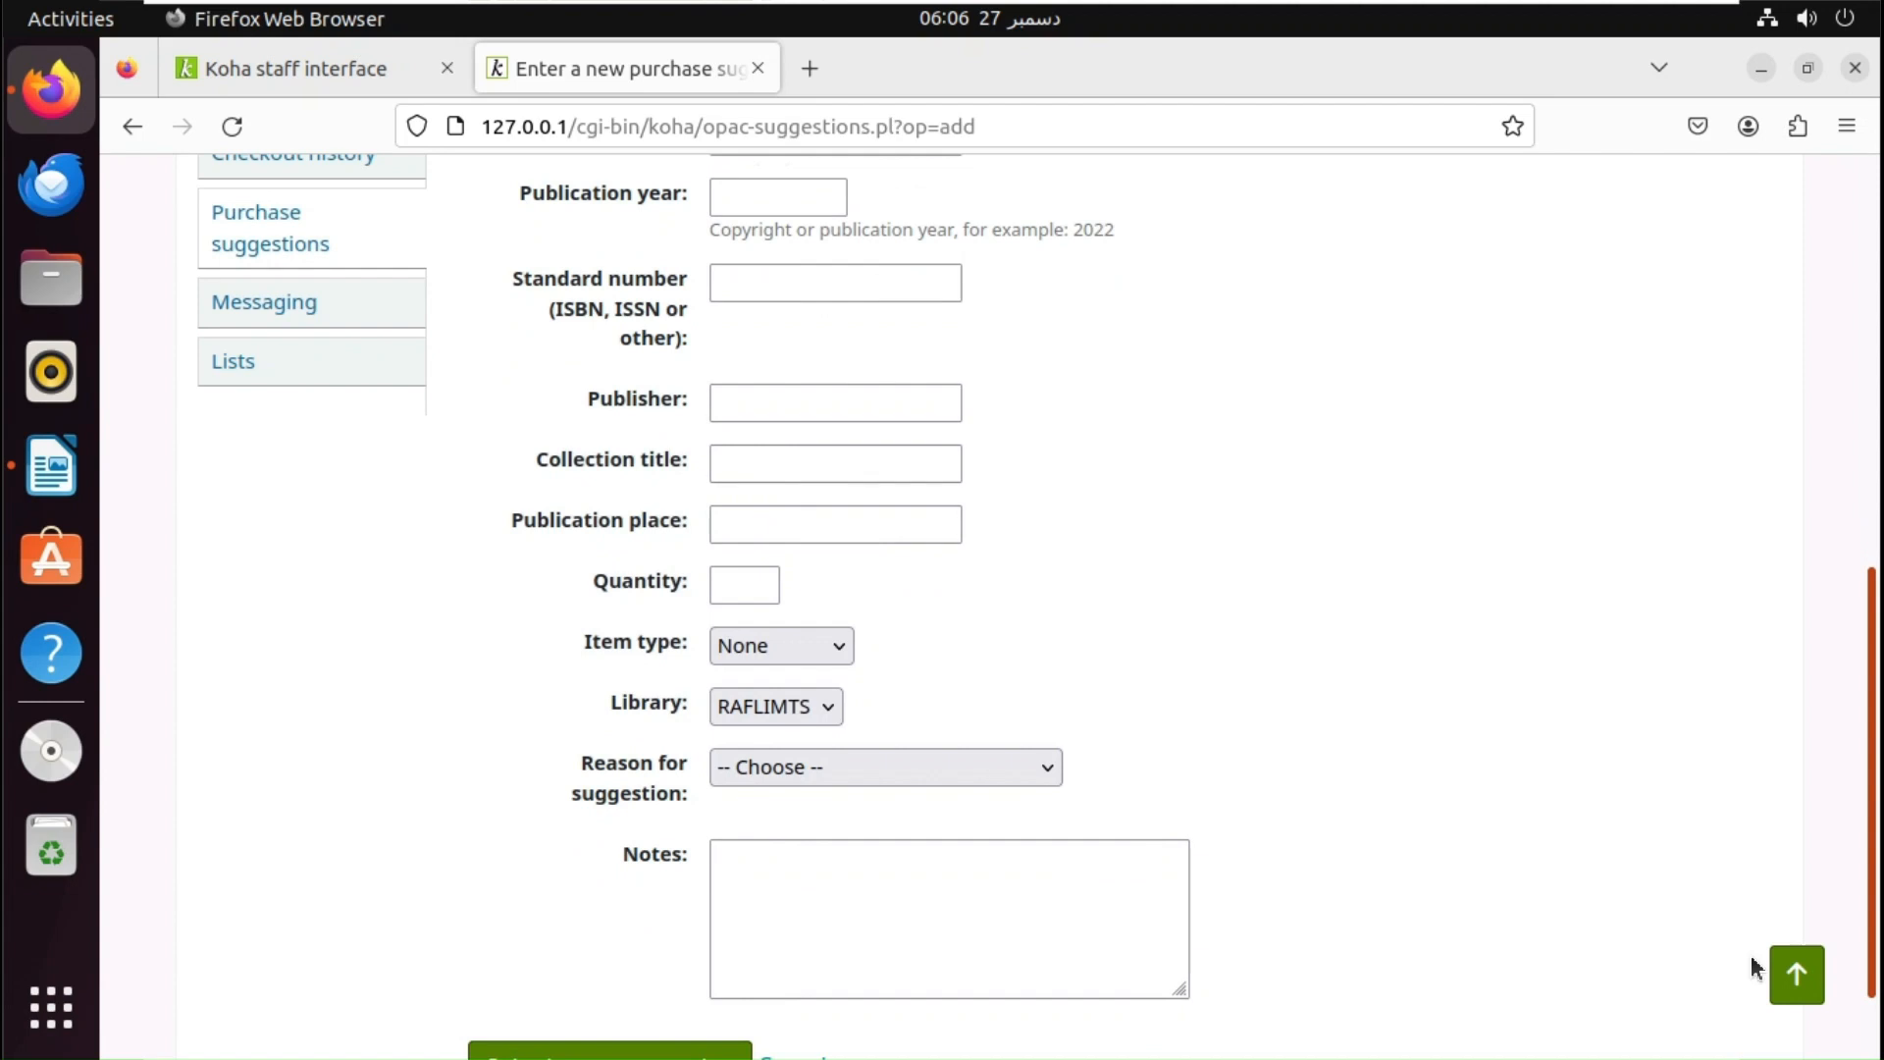
{"action": "left_click_drag", "start_coordinate": [1751, 960], "coordinate": [1760, 697]}
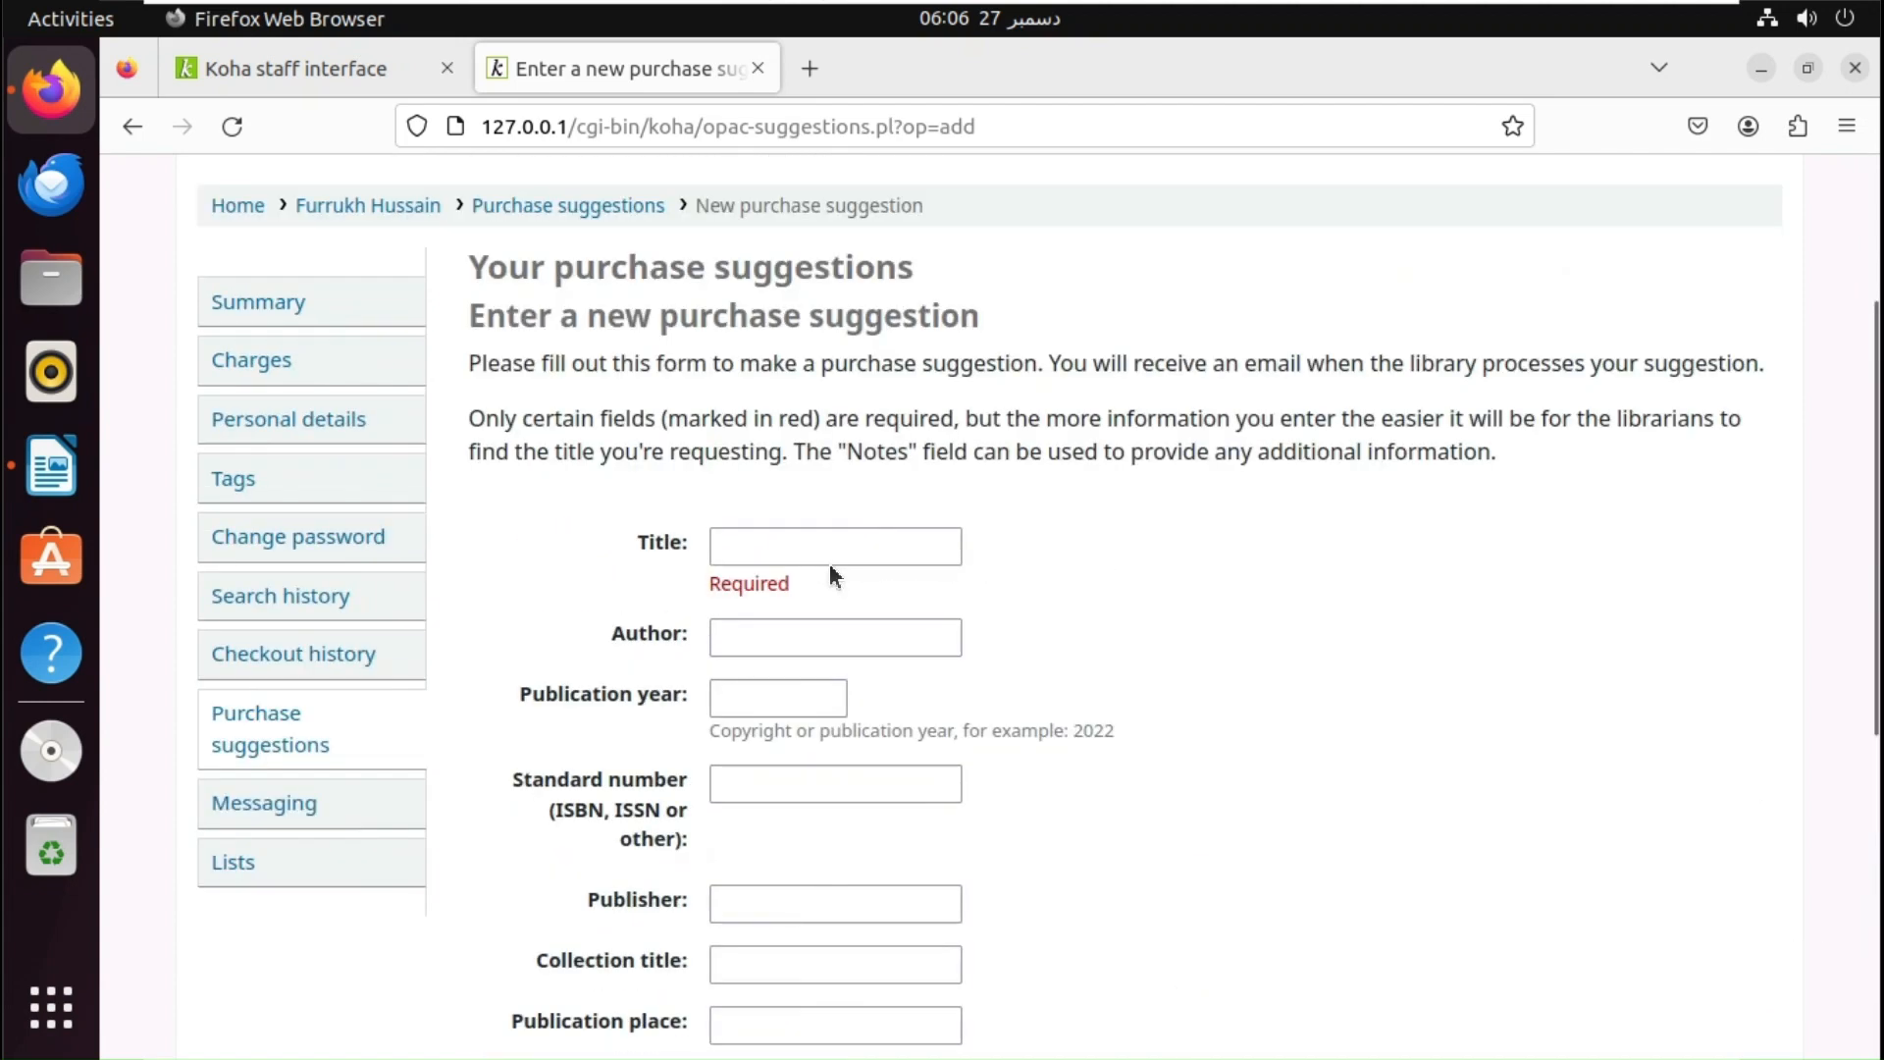
{"action": "left_click", "coordinate": [813, 554]}
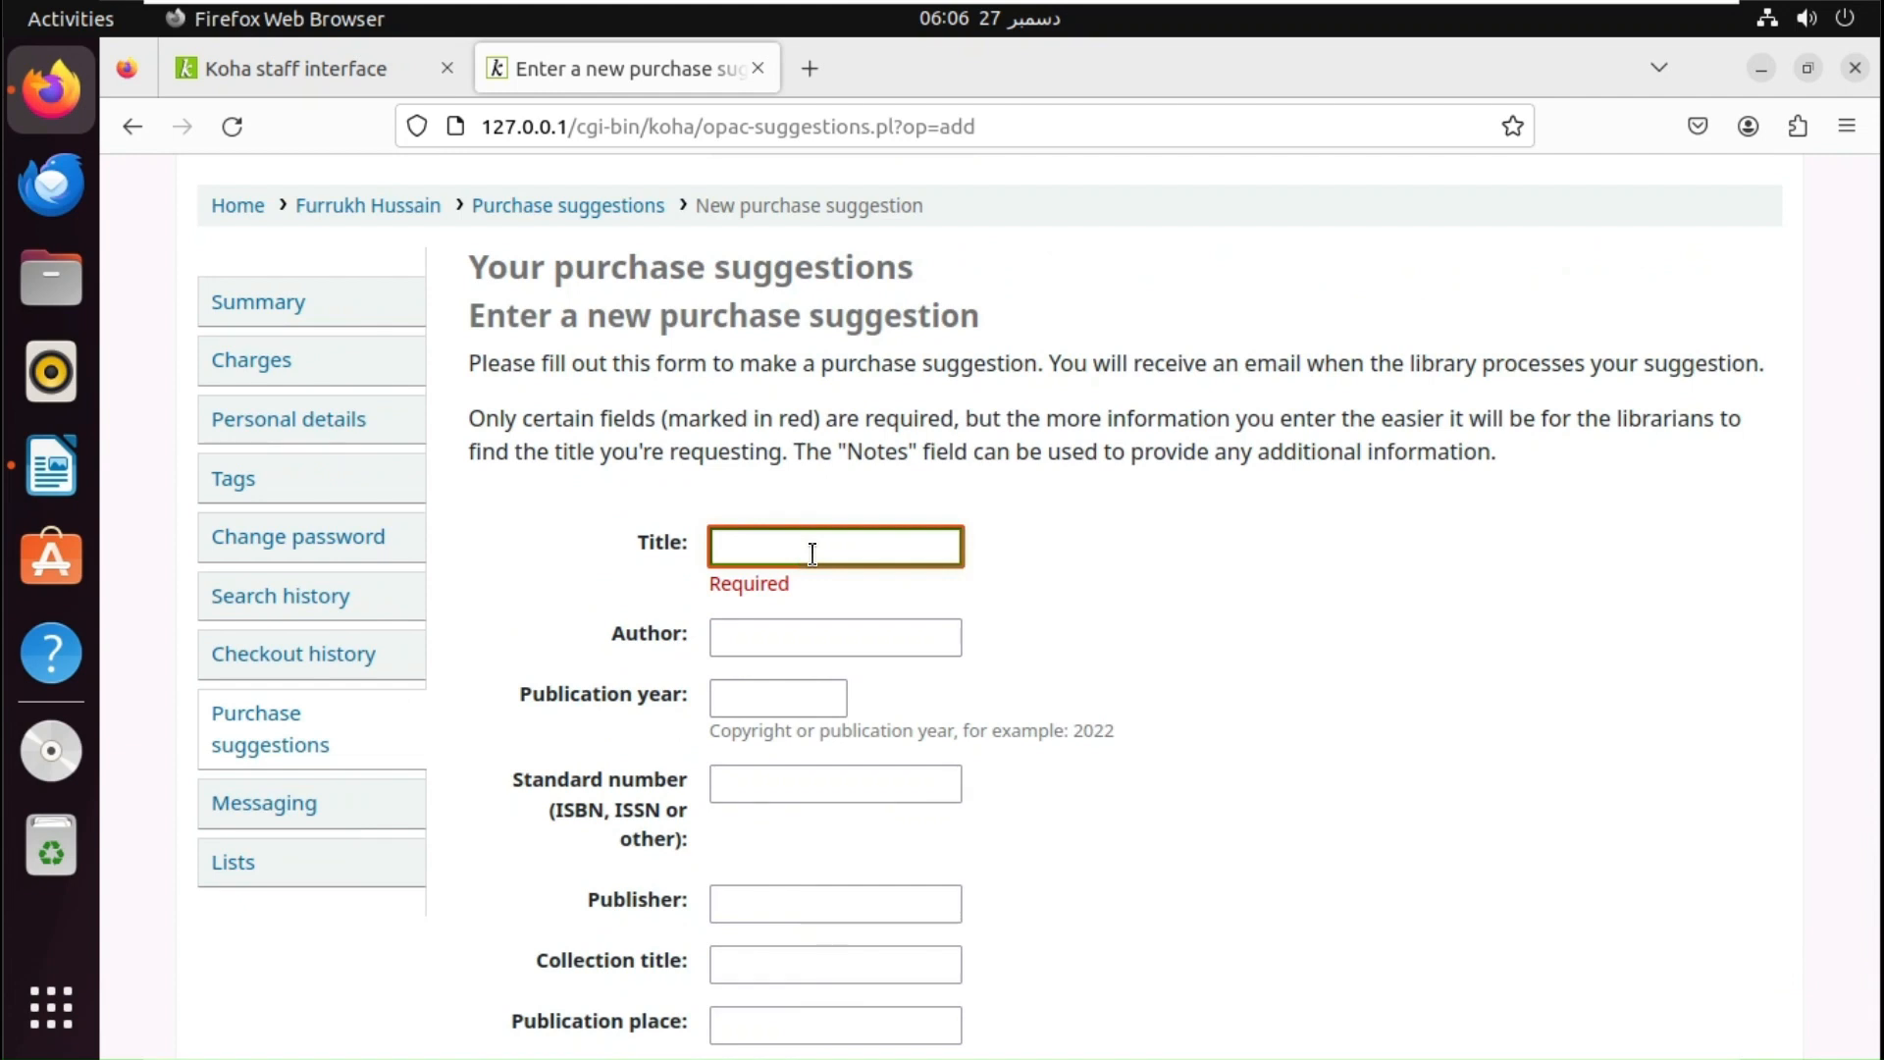
- Enter the title 'An introduction to cataloging and classification', correcting the typo
{"action": "type", "text": "An"}
{"action": "type", "text": " intro"}
{"action": "type", "text": "duction"}
{"action": "type", "text": " to ca"}
{"action": "type", "text": "taloging"}
{"action": "type", "text": " and"}
{"action": "type", "text": " c"}
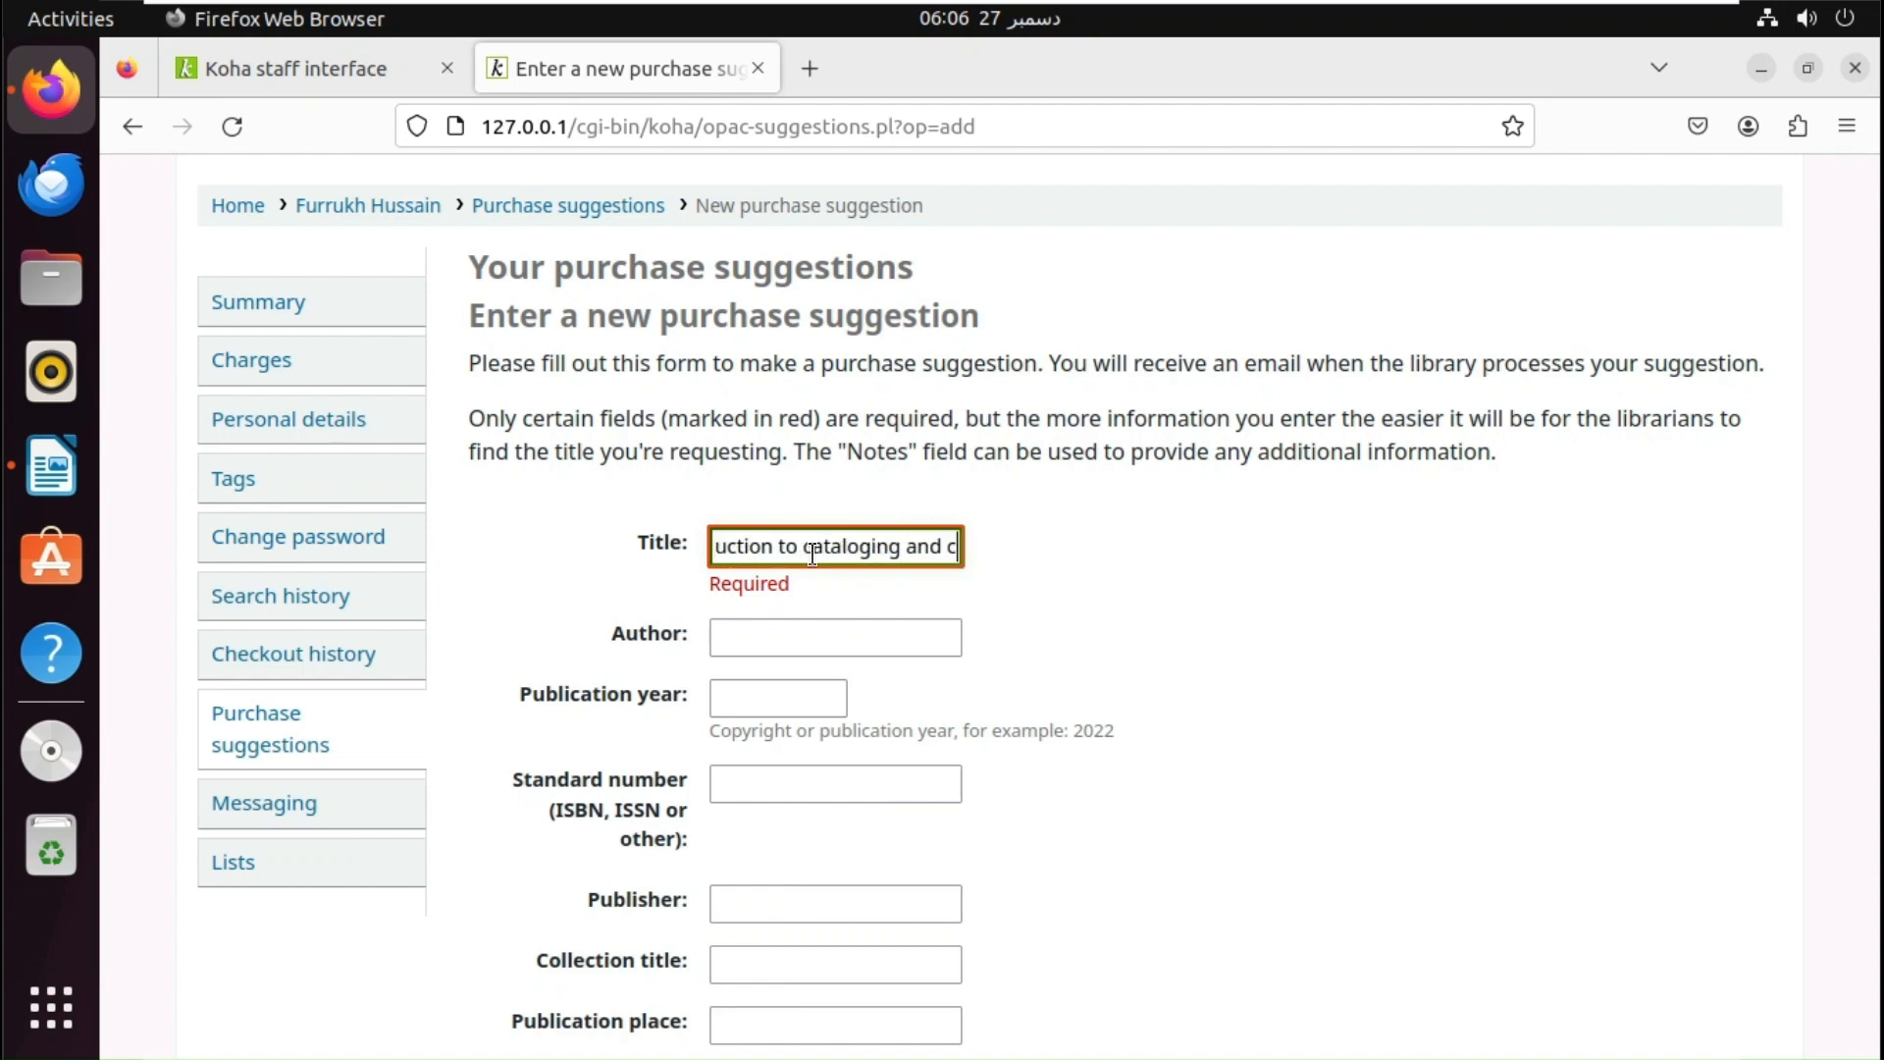
{"action": "type", "text": "lassofoca"}
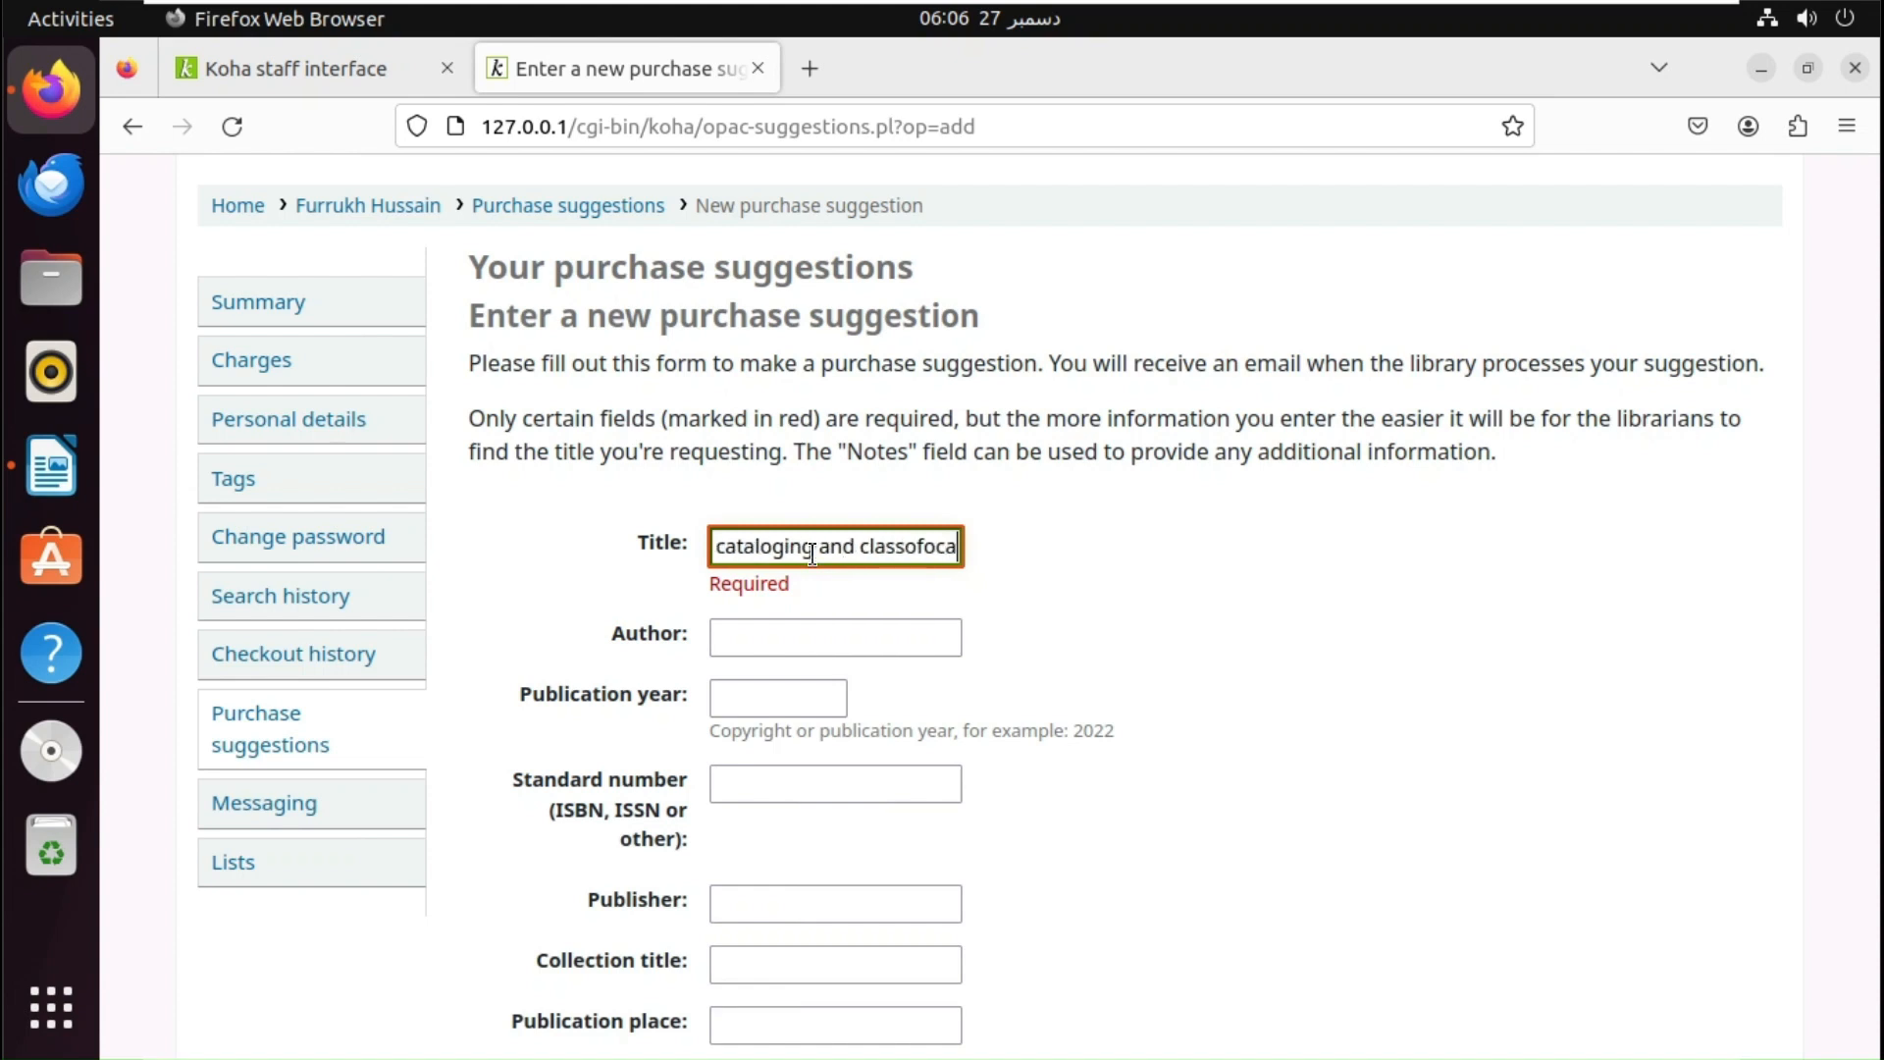
{"action": "type", "text": "tion"}
{"action": "key", "text": "BackSpace"}
{"action": "key", "text": "BackSpace"}
{"action": "key", "text": "BackSpace"}
{"action": "key", "text": "BackSpace"}
{"action": "key", "text": "BackSpace"}
{"action": "key", "text": "BackSpace"}
{"action": "key", "text": "BackSpace"}
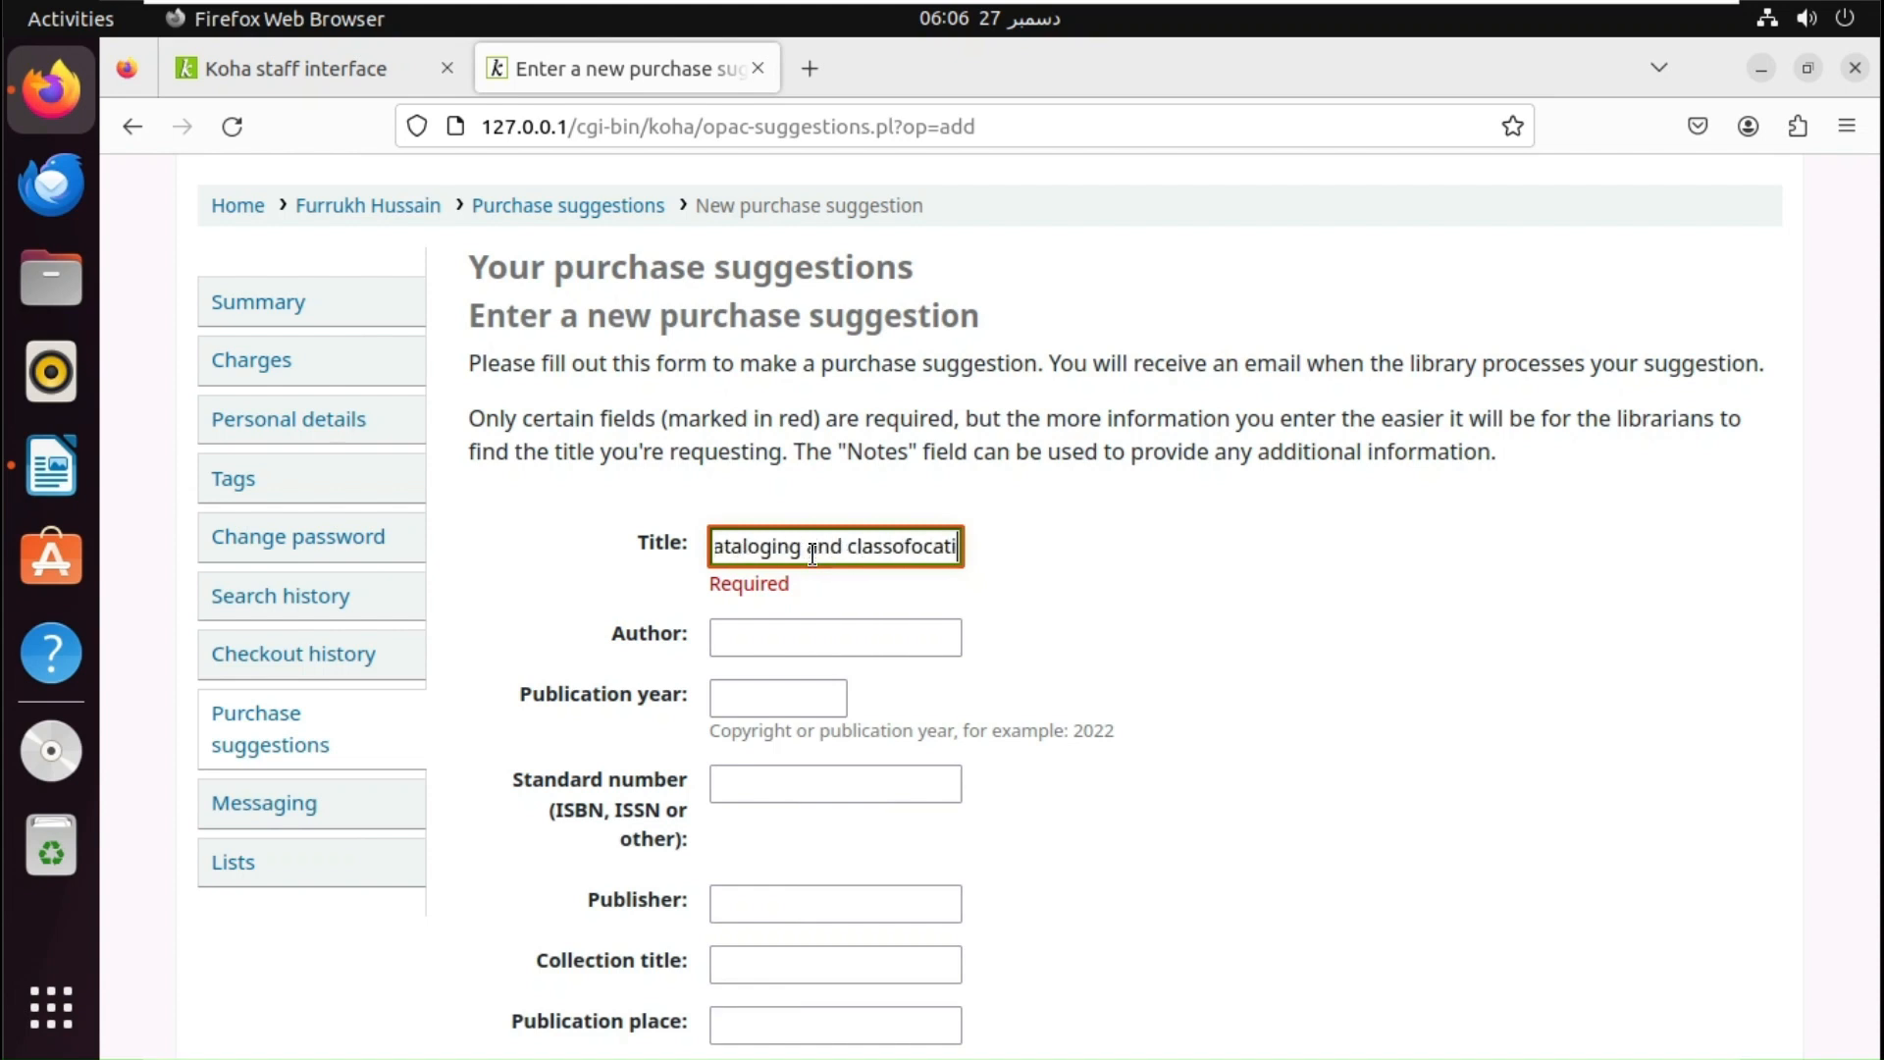
{"action": "key", "text": "BackSpace"}
{"action": "key", "text": "BackSpace"}
{"action": "key", "text": "BackSpace"}
{"action": "type", "text": "ification"}
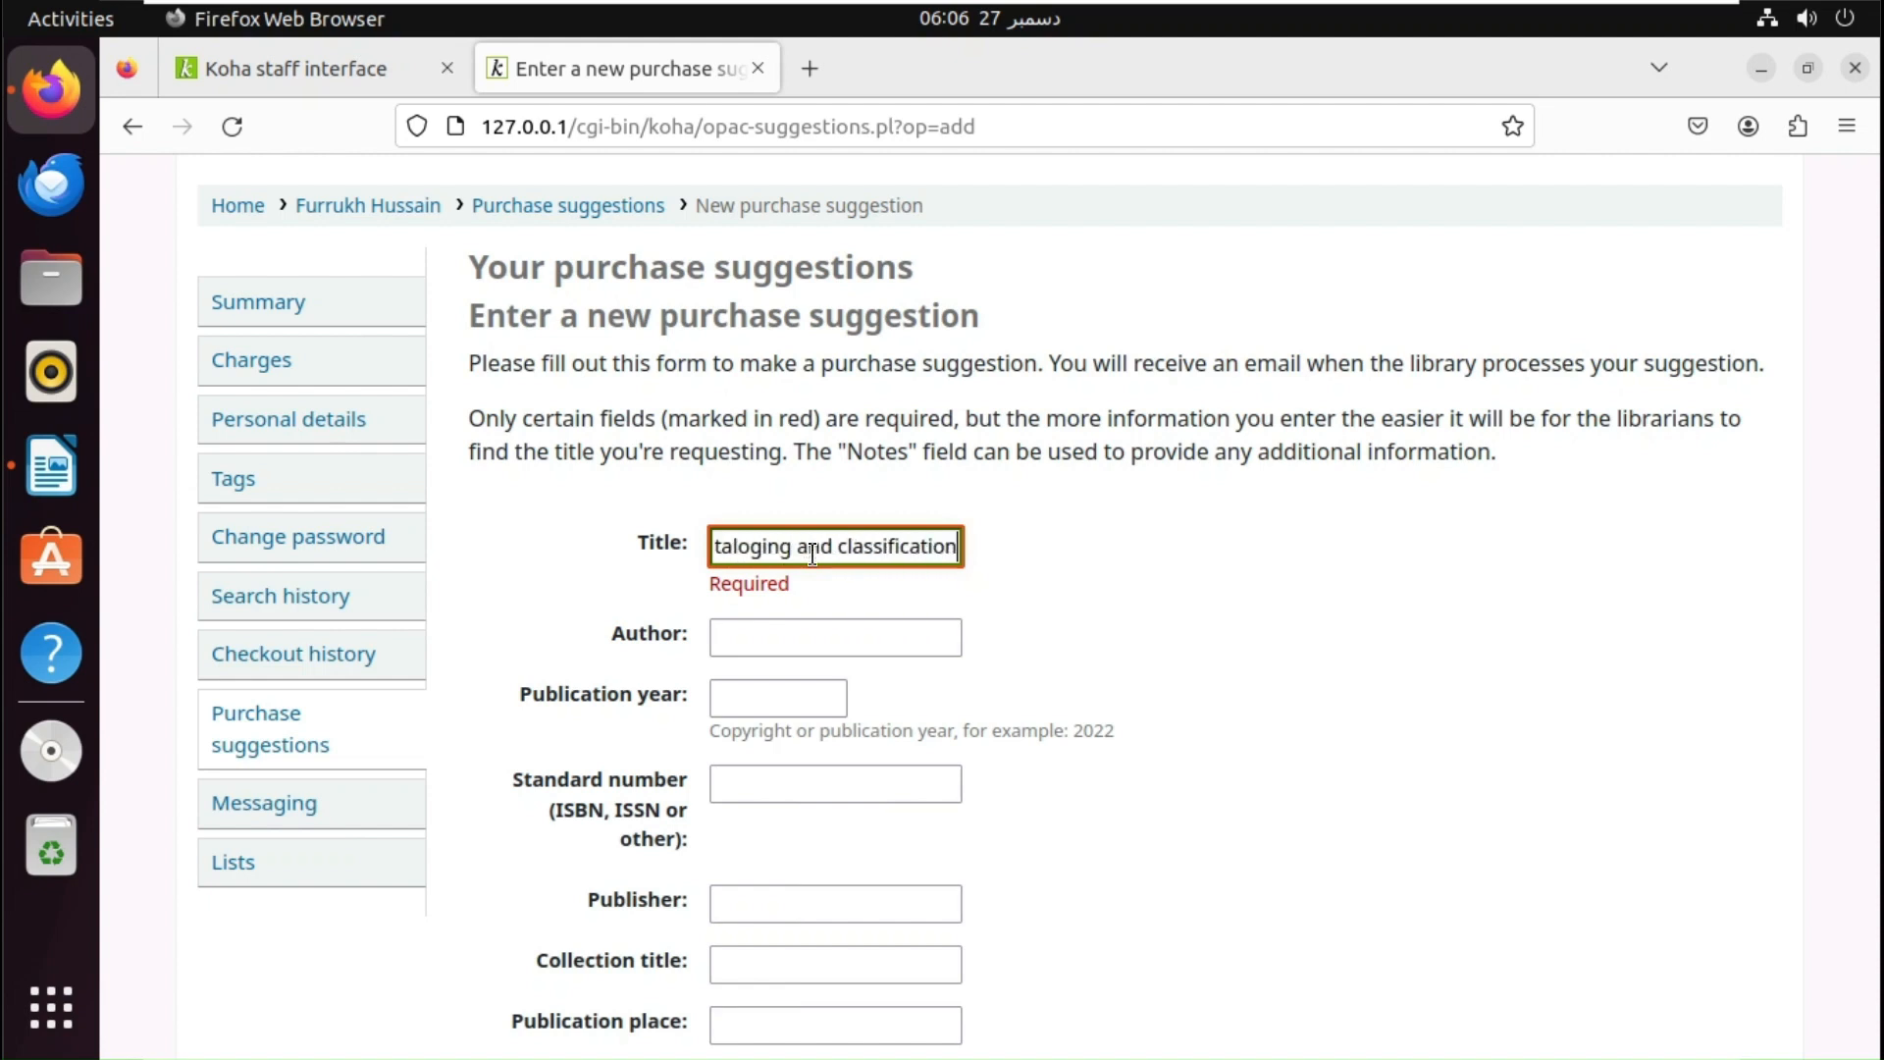
- Fill in the author's name and publication year 2023
{"action": "left_click", "coordinate": [835, 636]}
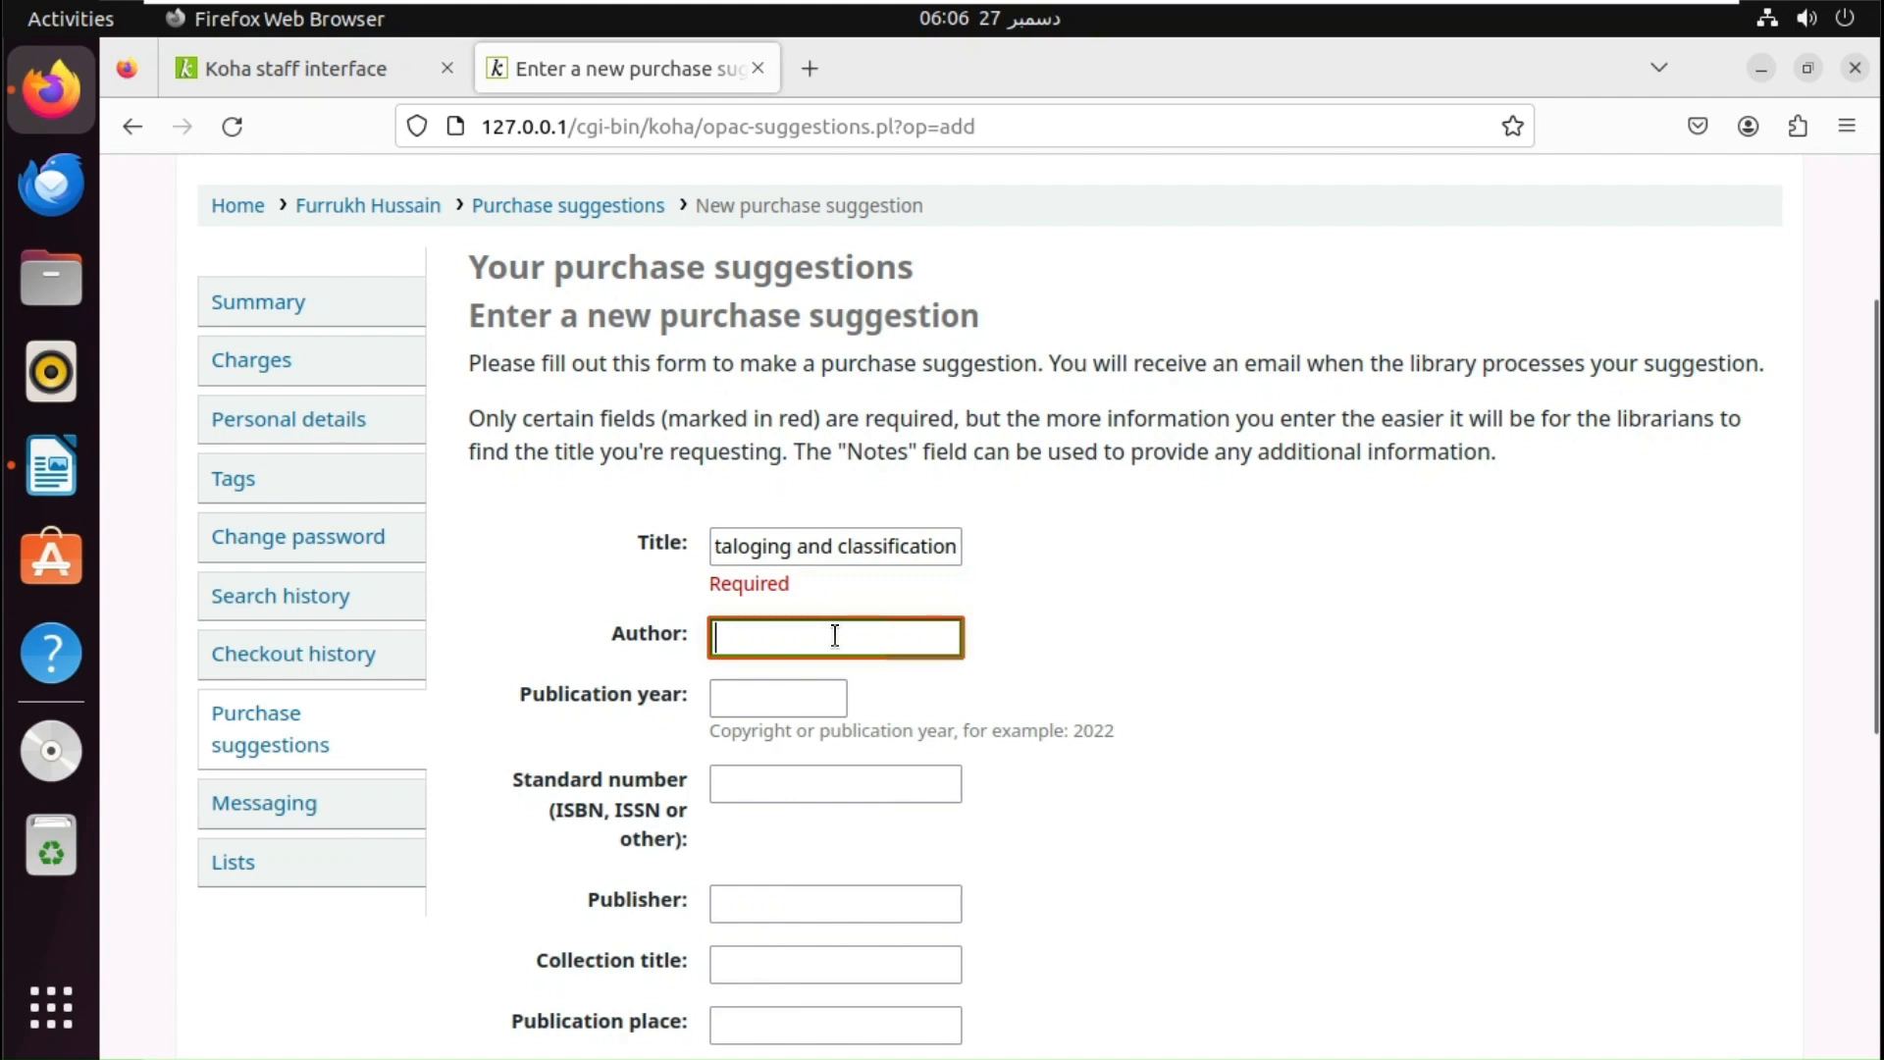
{"action": "type", "text": "Furrukh"}
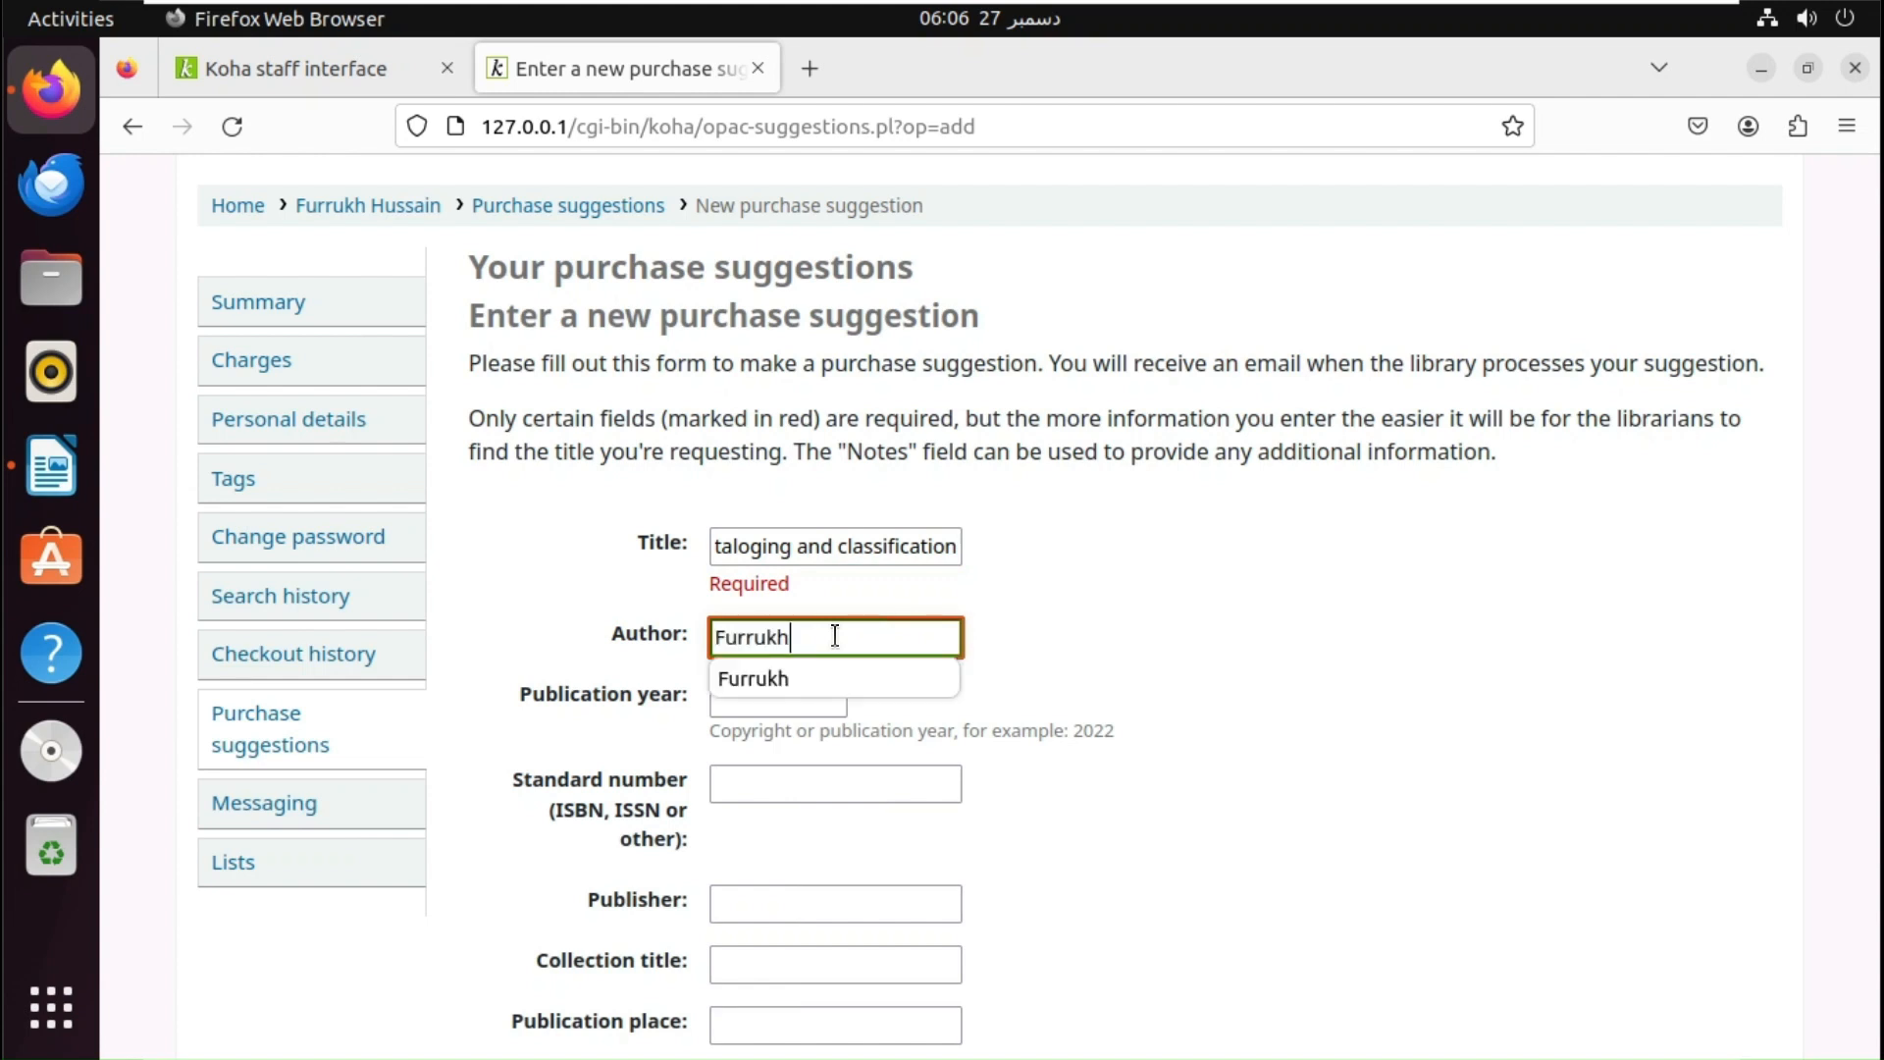
{"action": "type", "text": " Hussain"}
{"action": "key", "text": "Tab"}
{"action": "type", "text": "2023"}
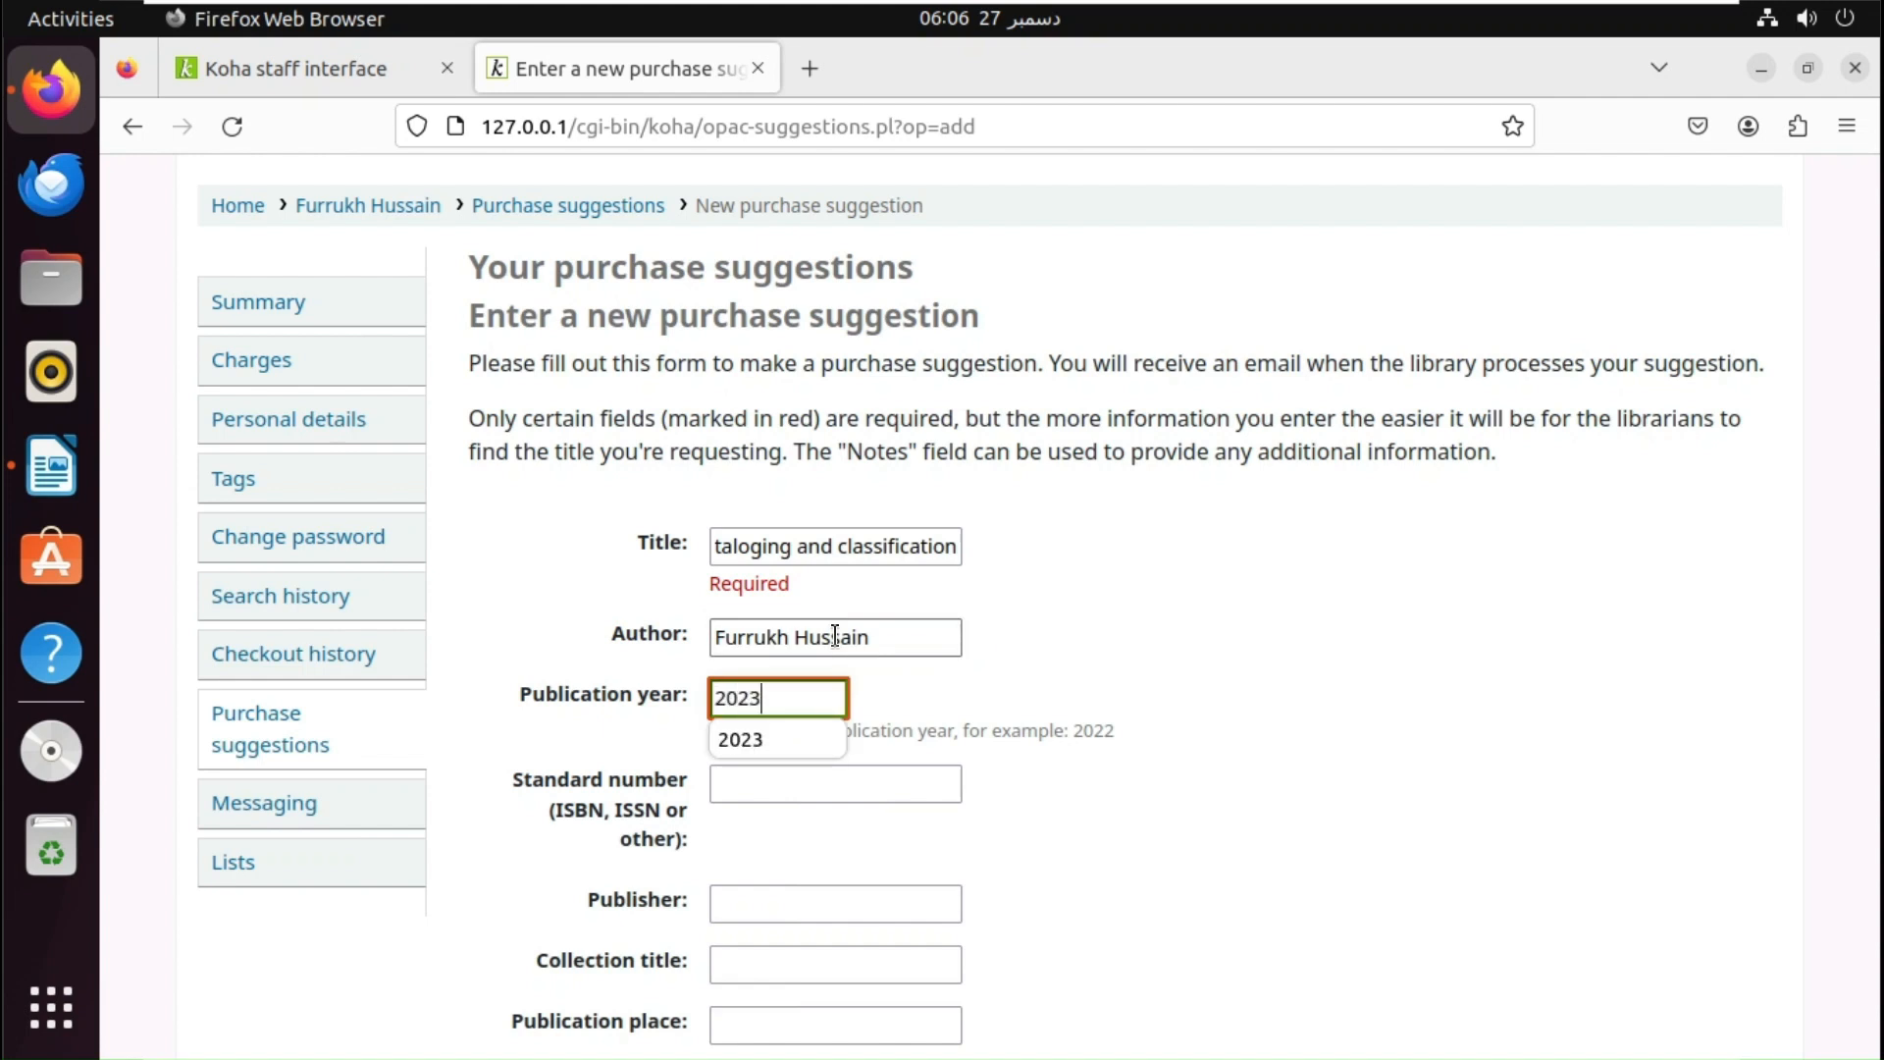
{"action": "key", "text": "Tab"}
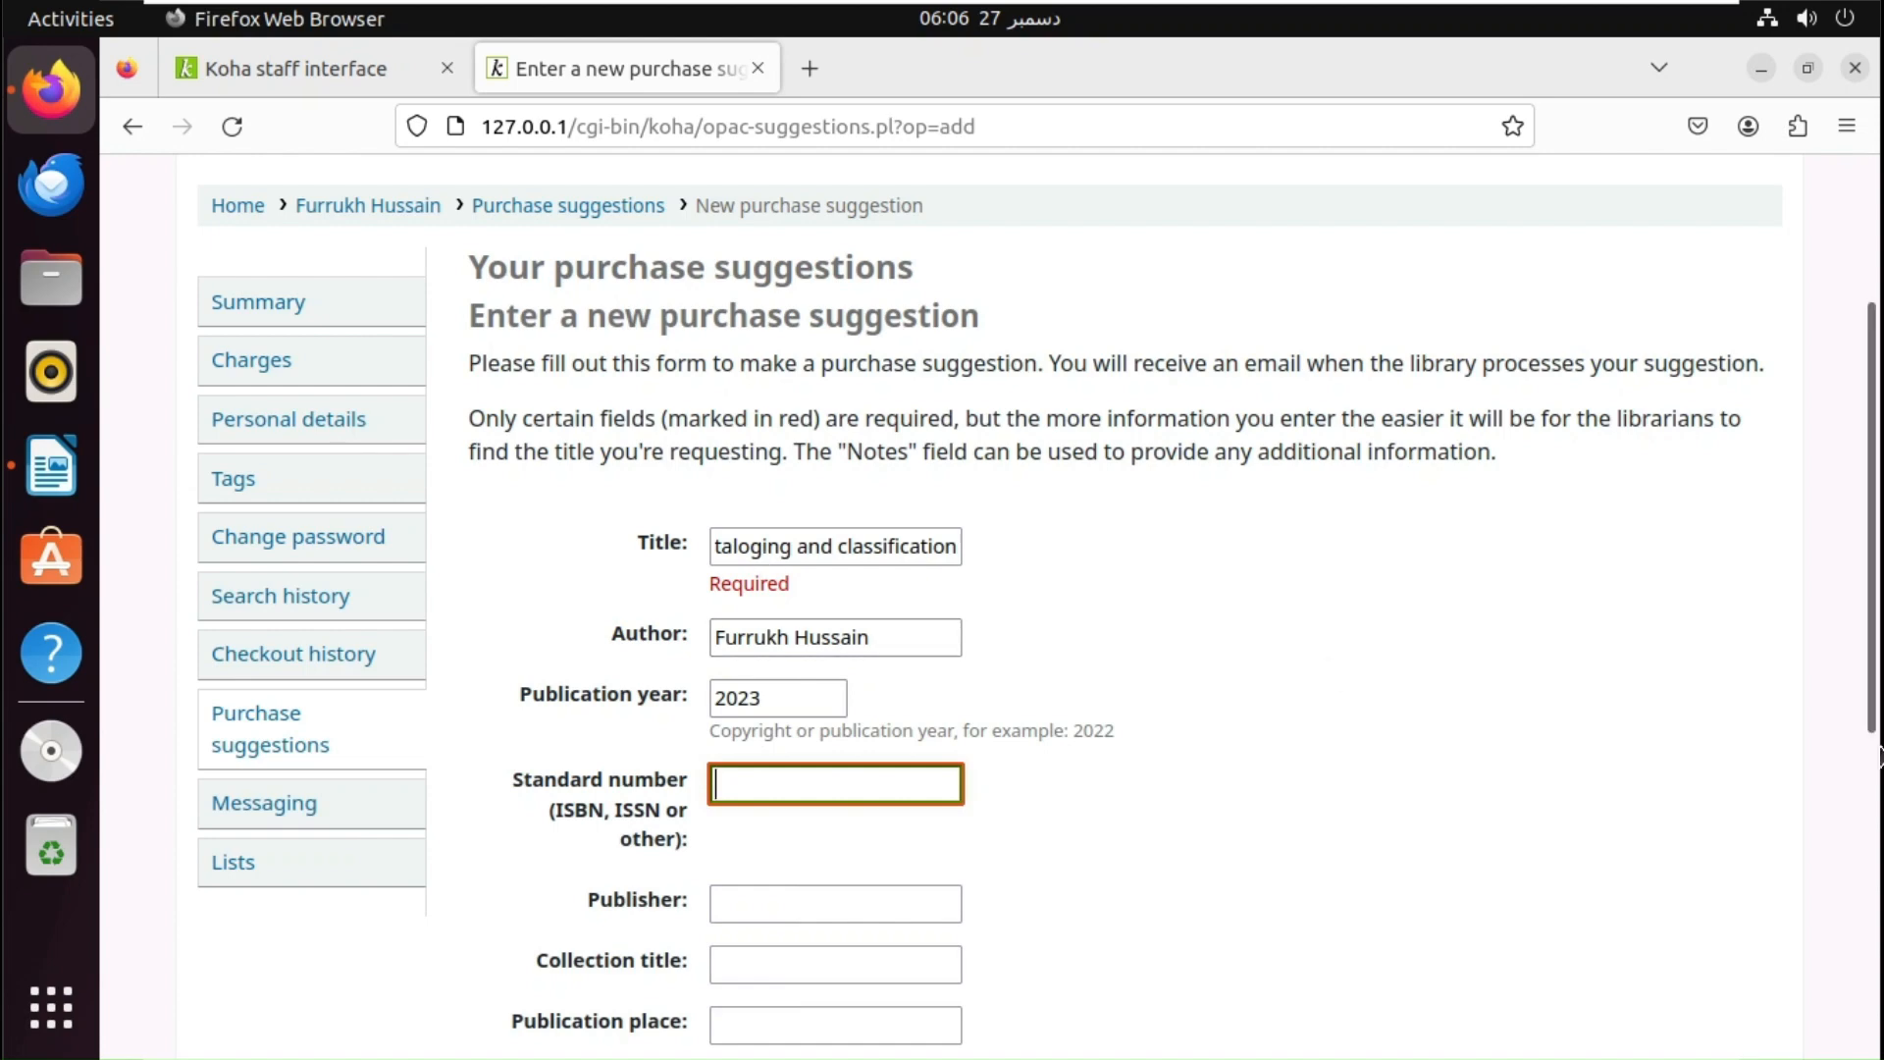
{"action": "scroll", "coordinate": [1871, 747], "scroll_direction": "down", "scroll_amount": 1}
{"action": "left_click_drag", "start_coordinate": [1868, 741], "coordinate": [1827, 972]}
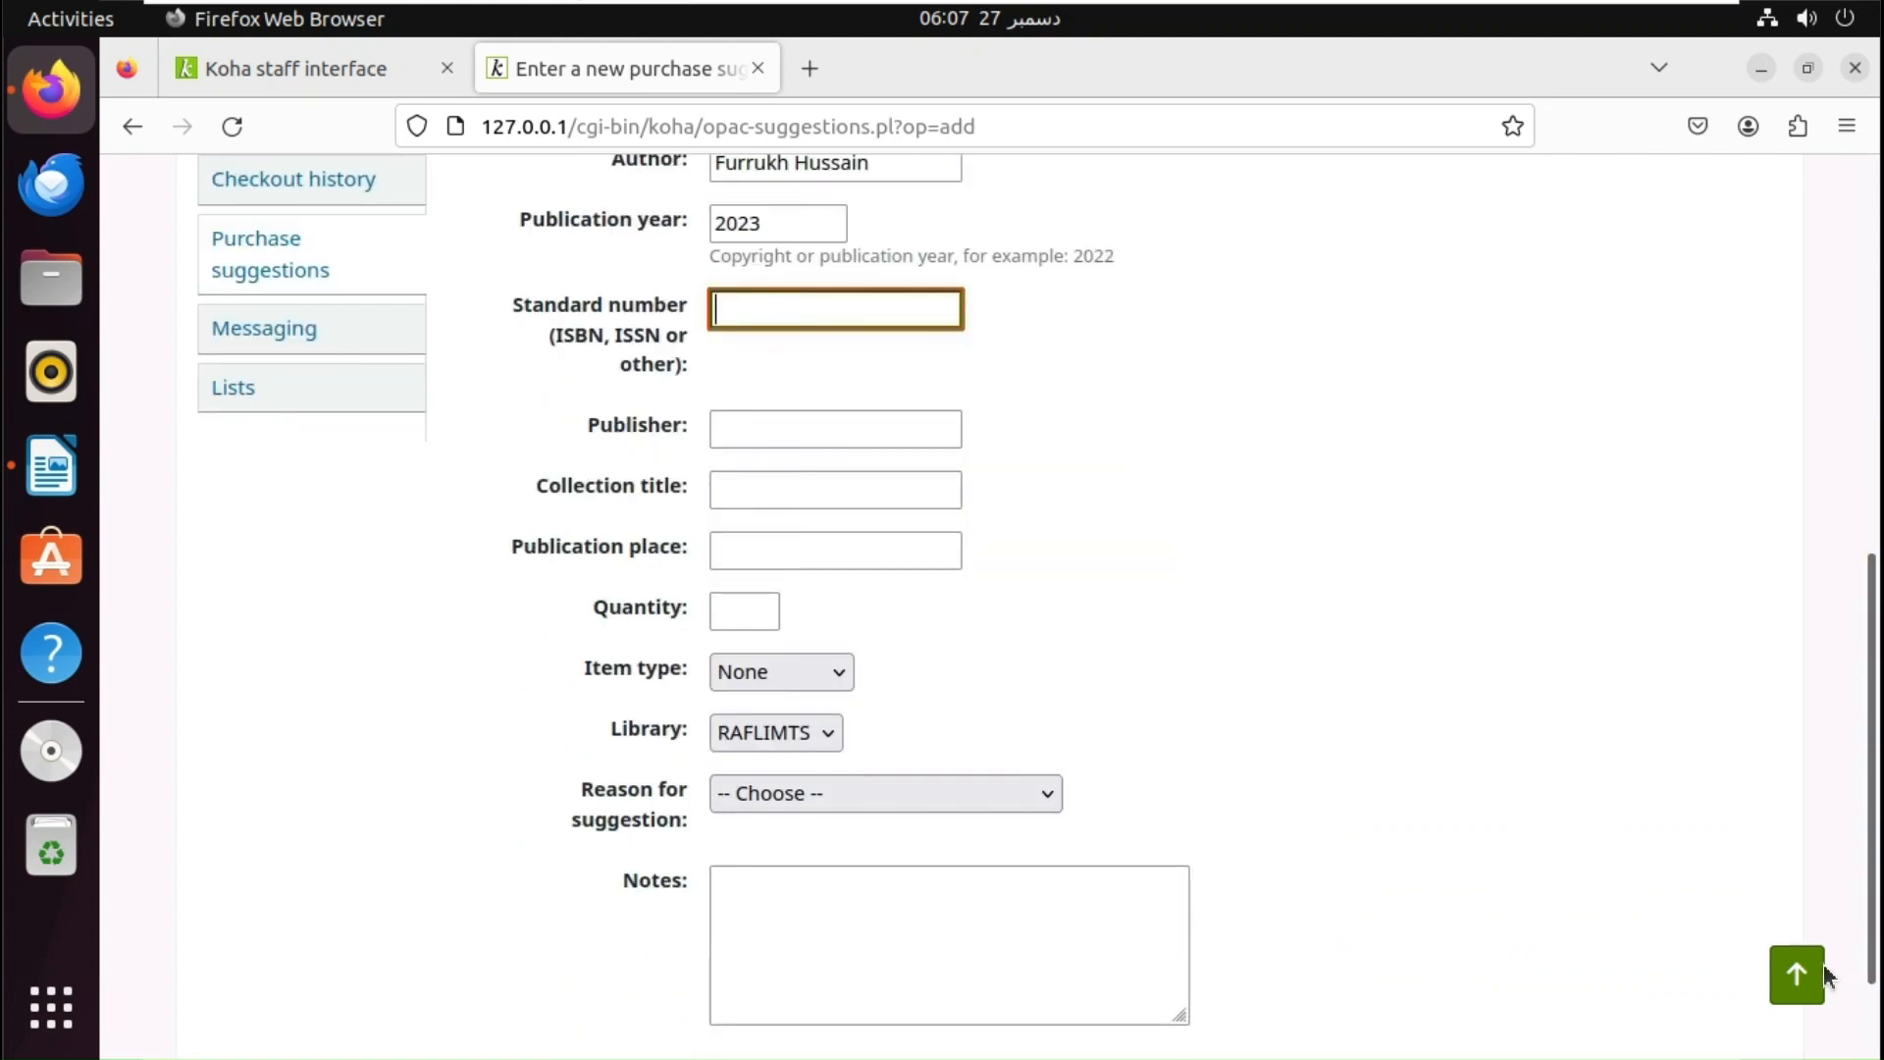
- Enter publisher Zai Publication, publication place Karachi, and quantity 2
{"action": "left_click", "coordinate": [769, 428]}
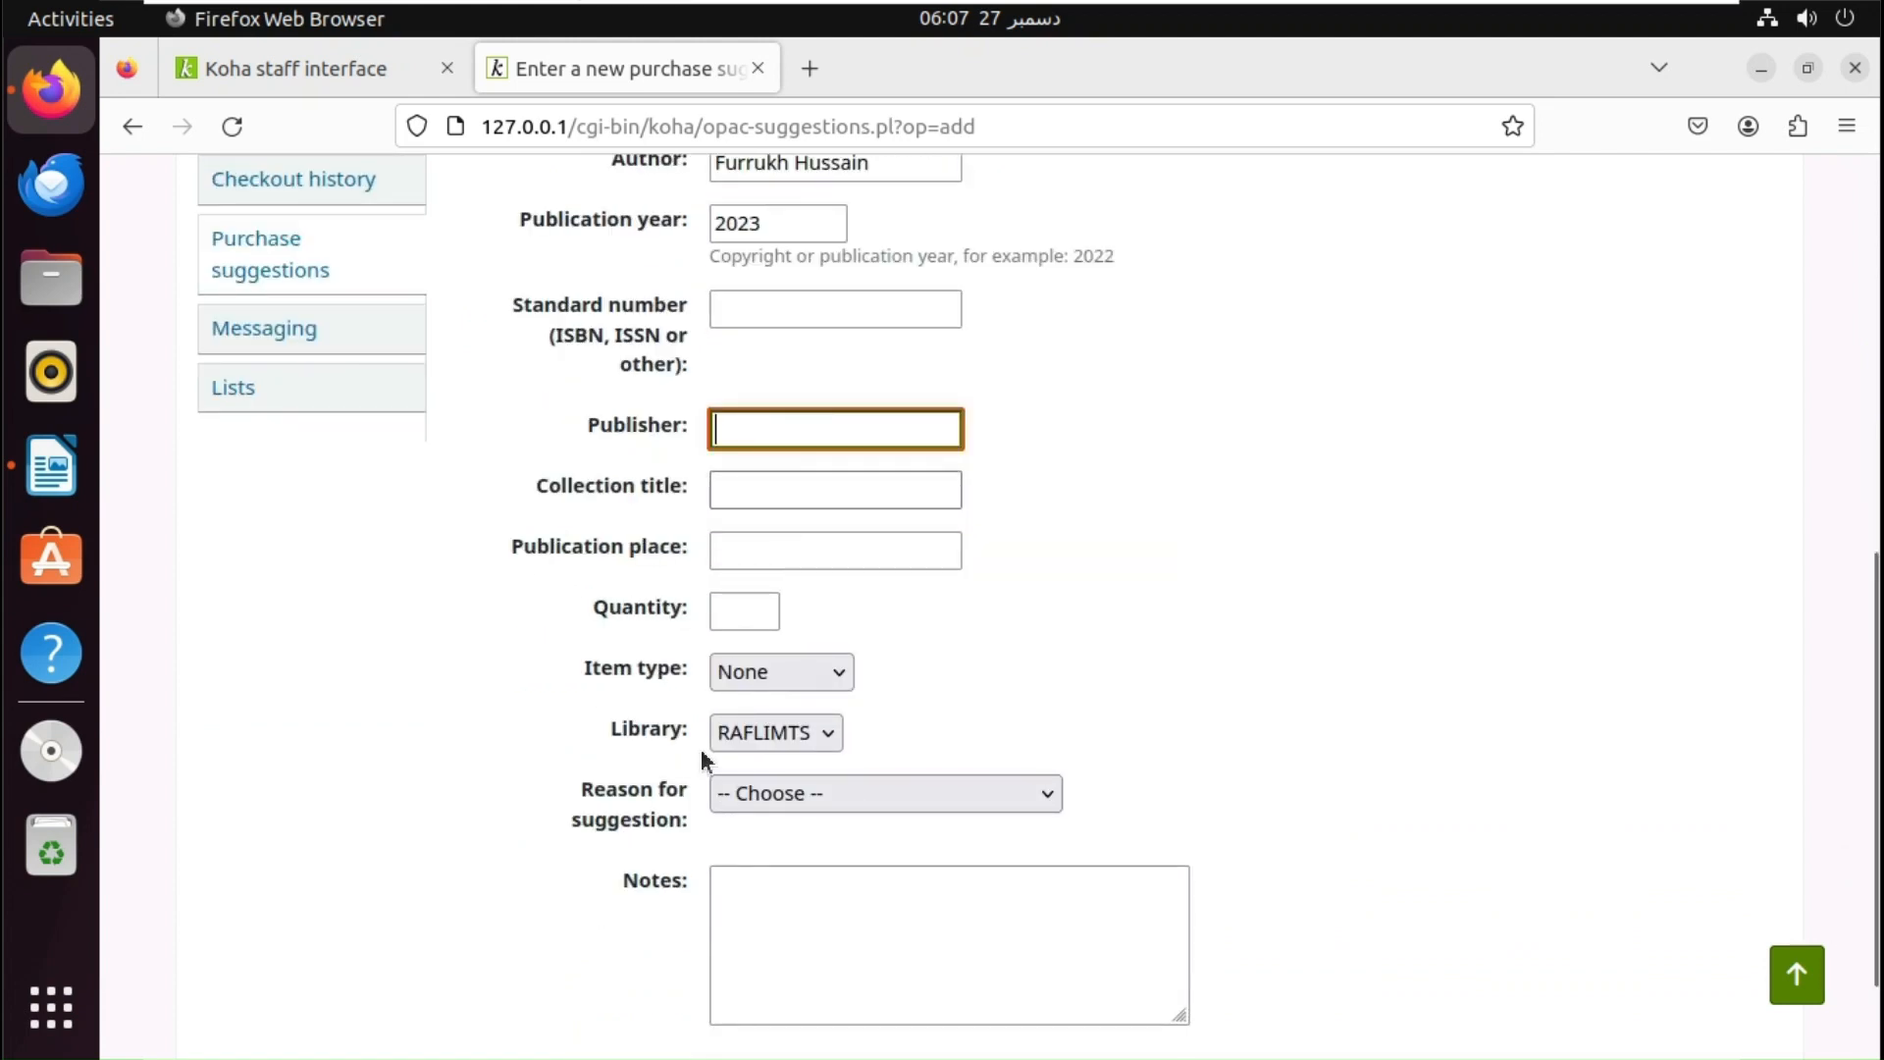
{"action": "left_click", "coordinate": [736, 501]}
{"action": "left_click", "coordinate": [749, 431]}
{"action": "type", "text": "Z"}
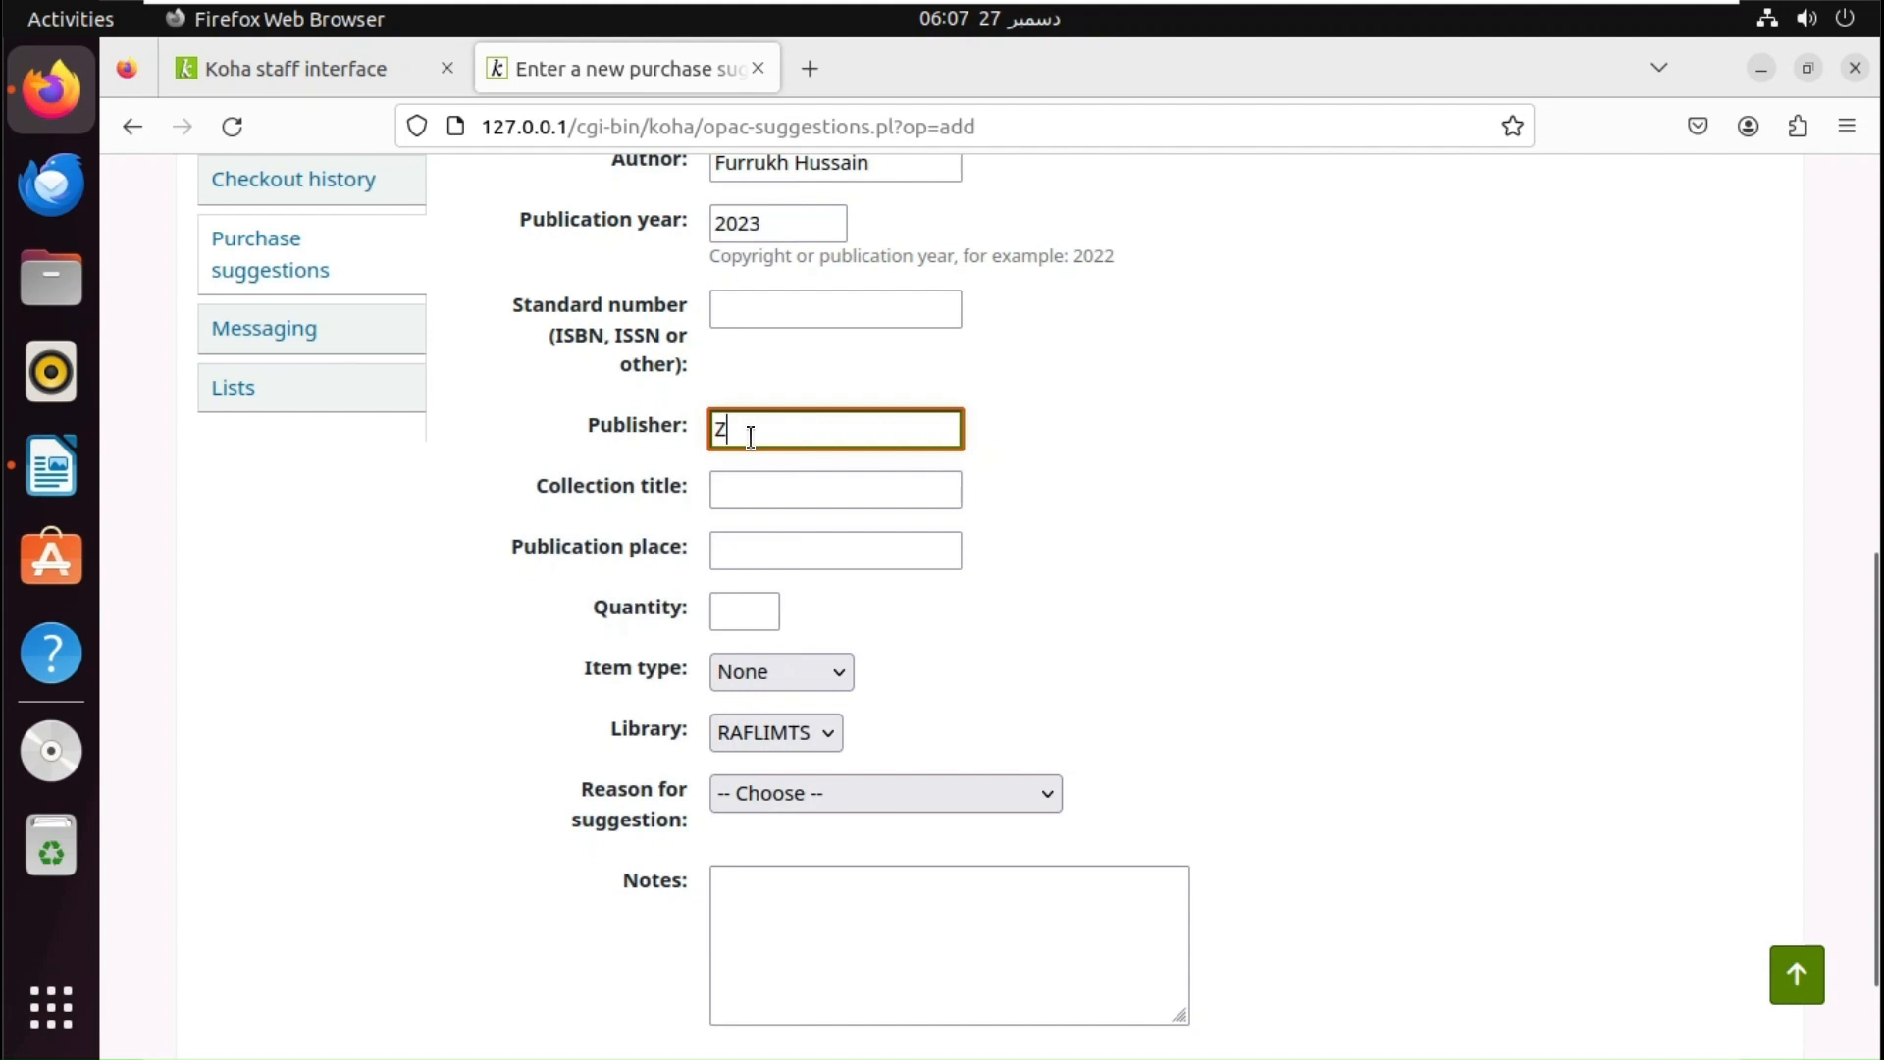
{"action": "type", "text": "ai Publica"}
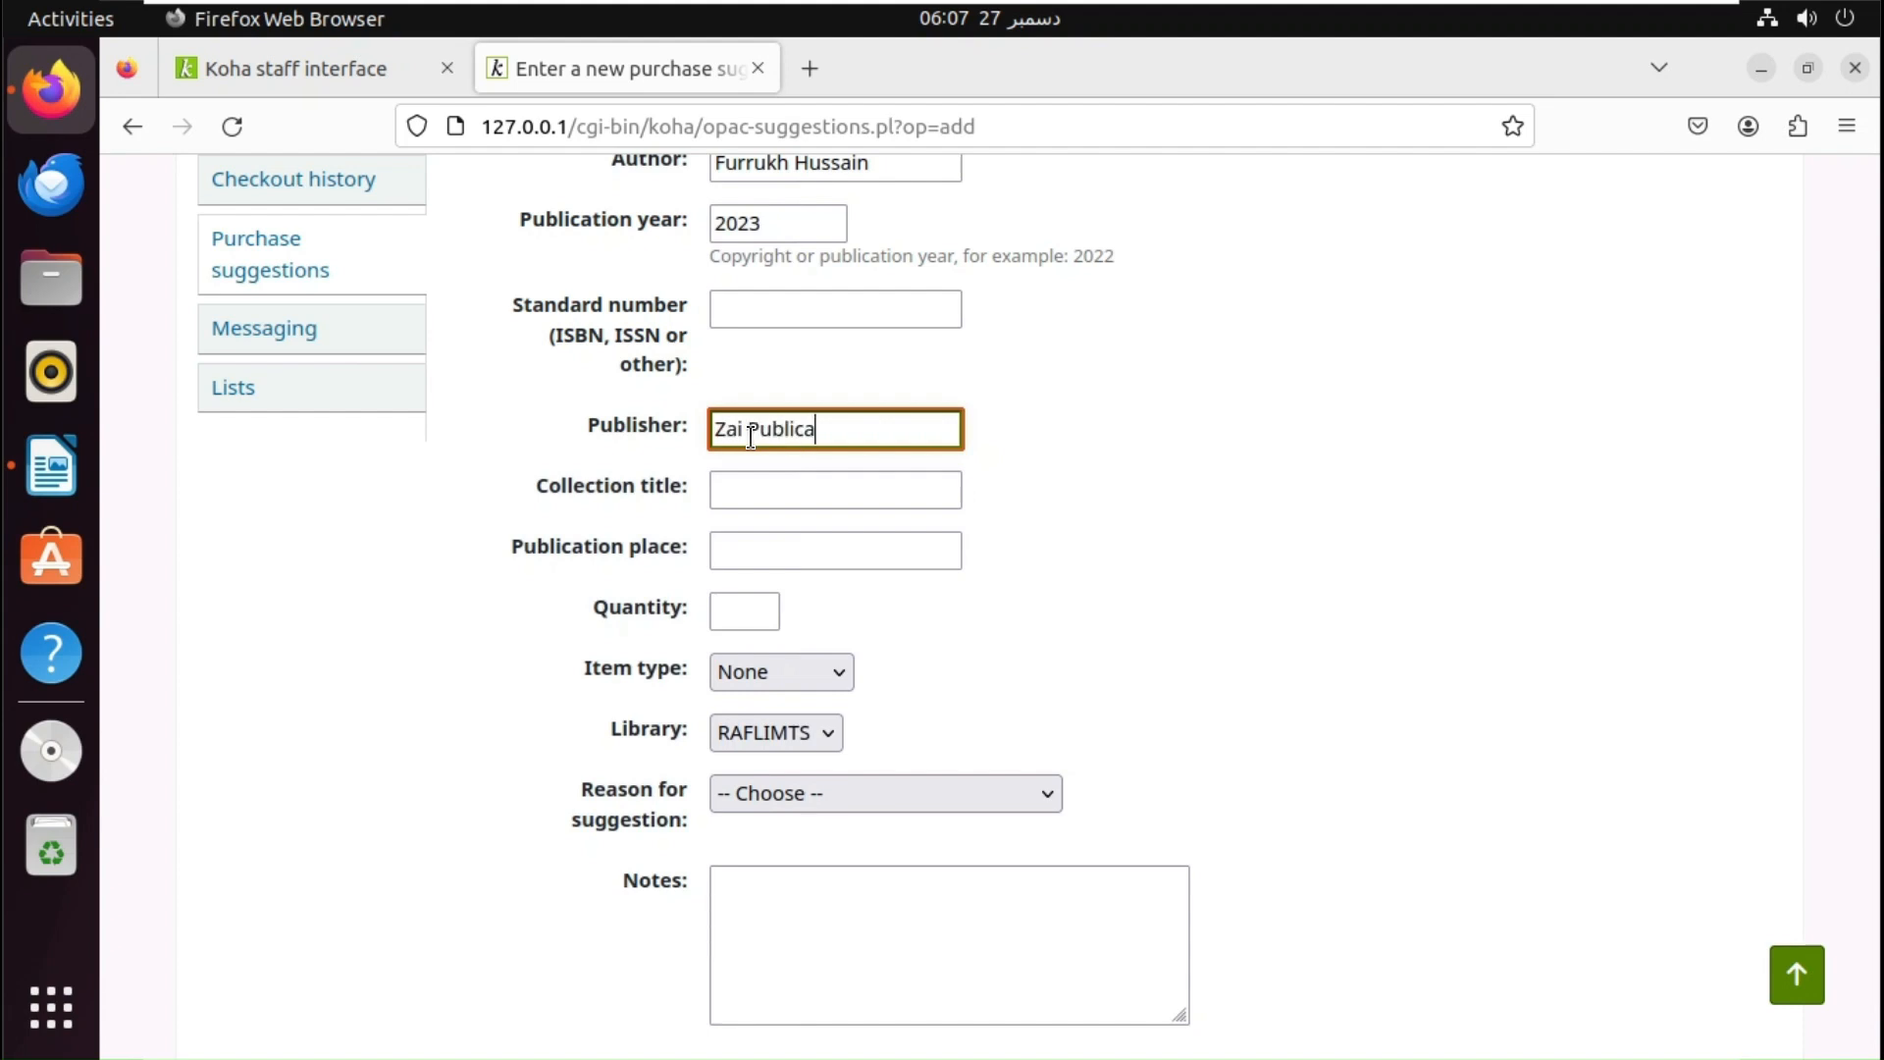
{"action": "type", "text": "tion"}
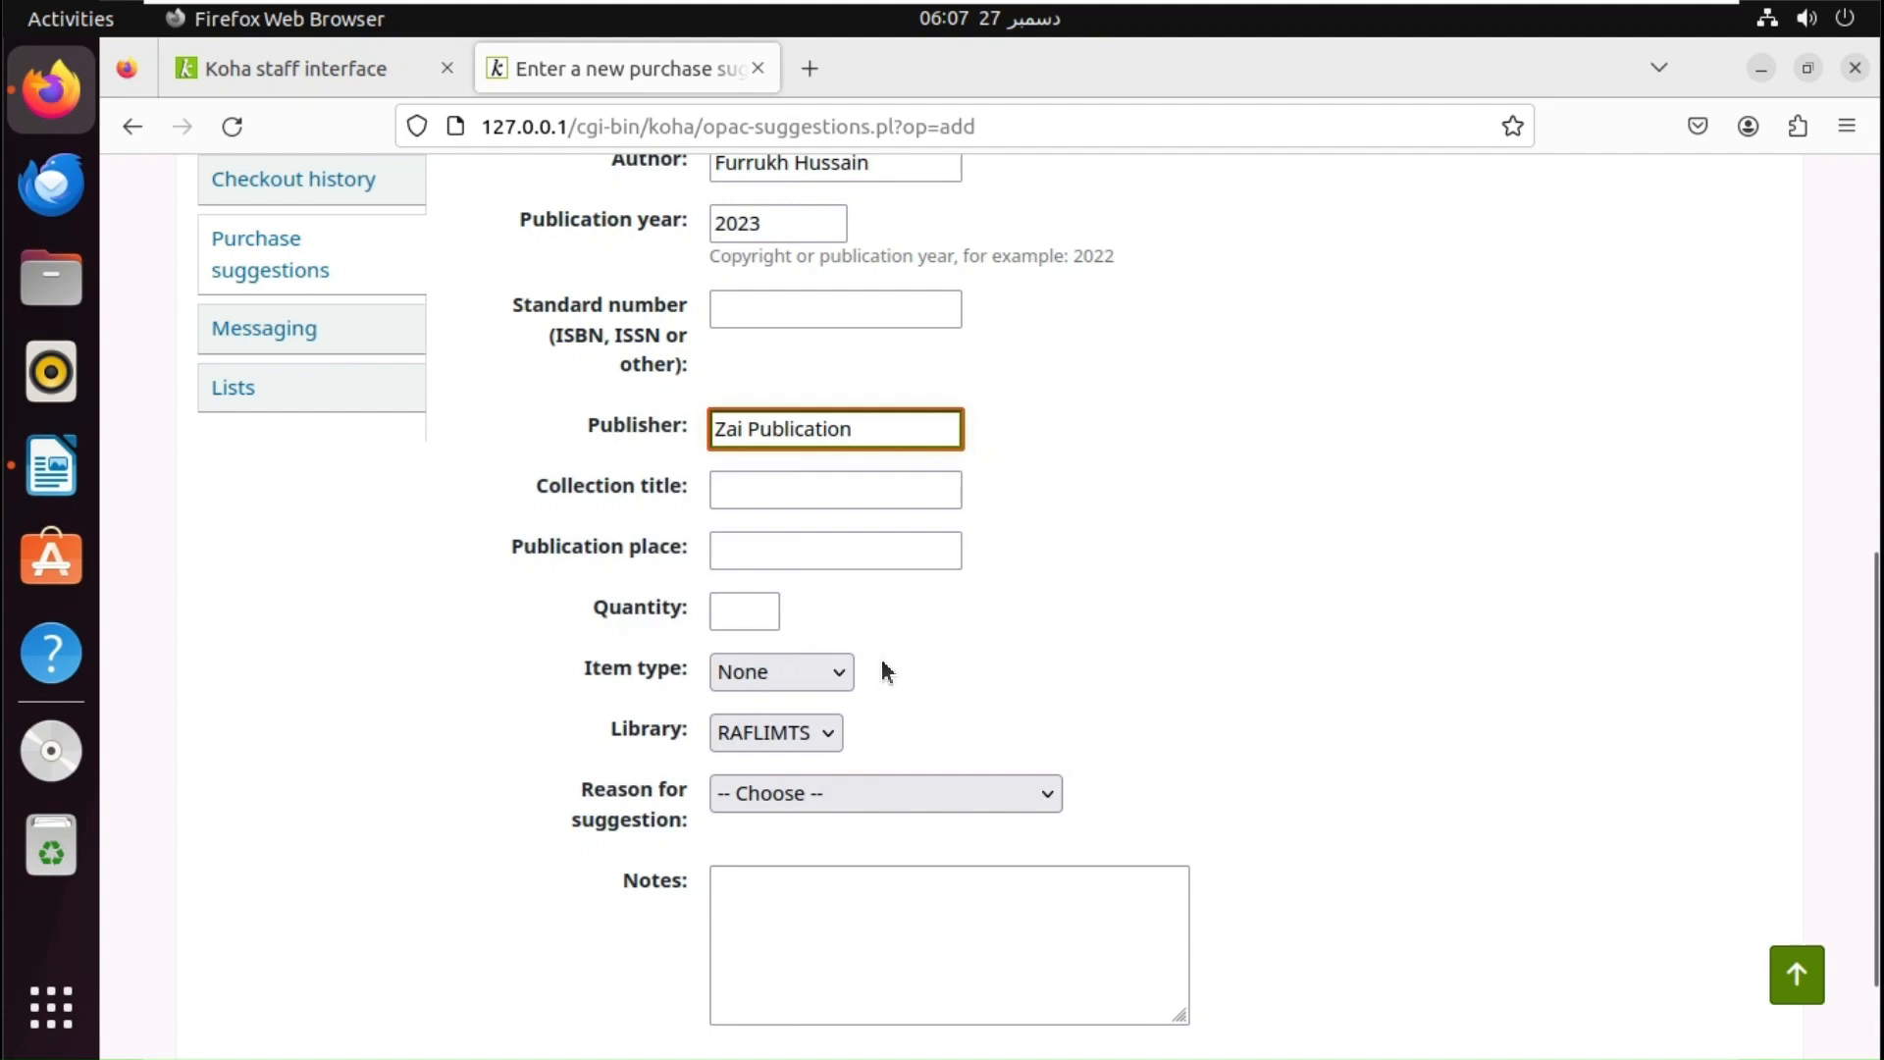
{"action": "left_click", "coordinate": [750, 560]}
{"action": "type", "text": "Karachi"}
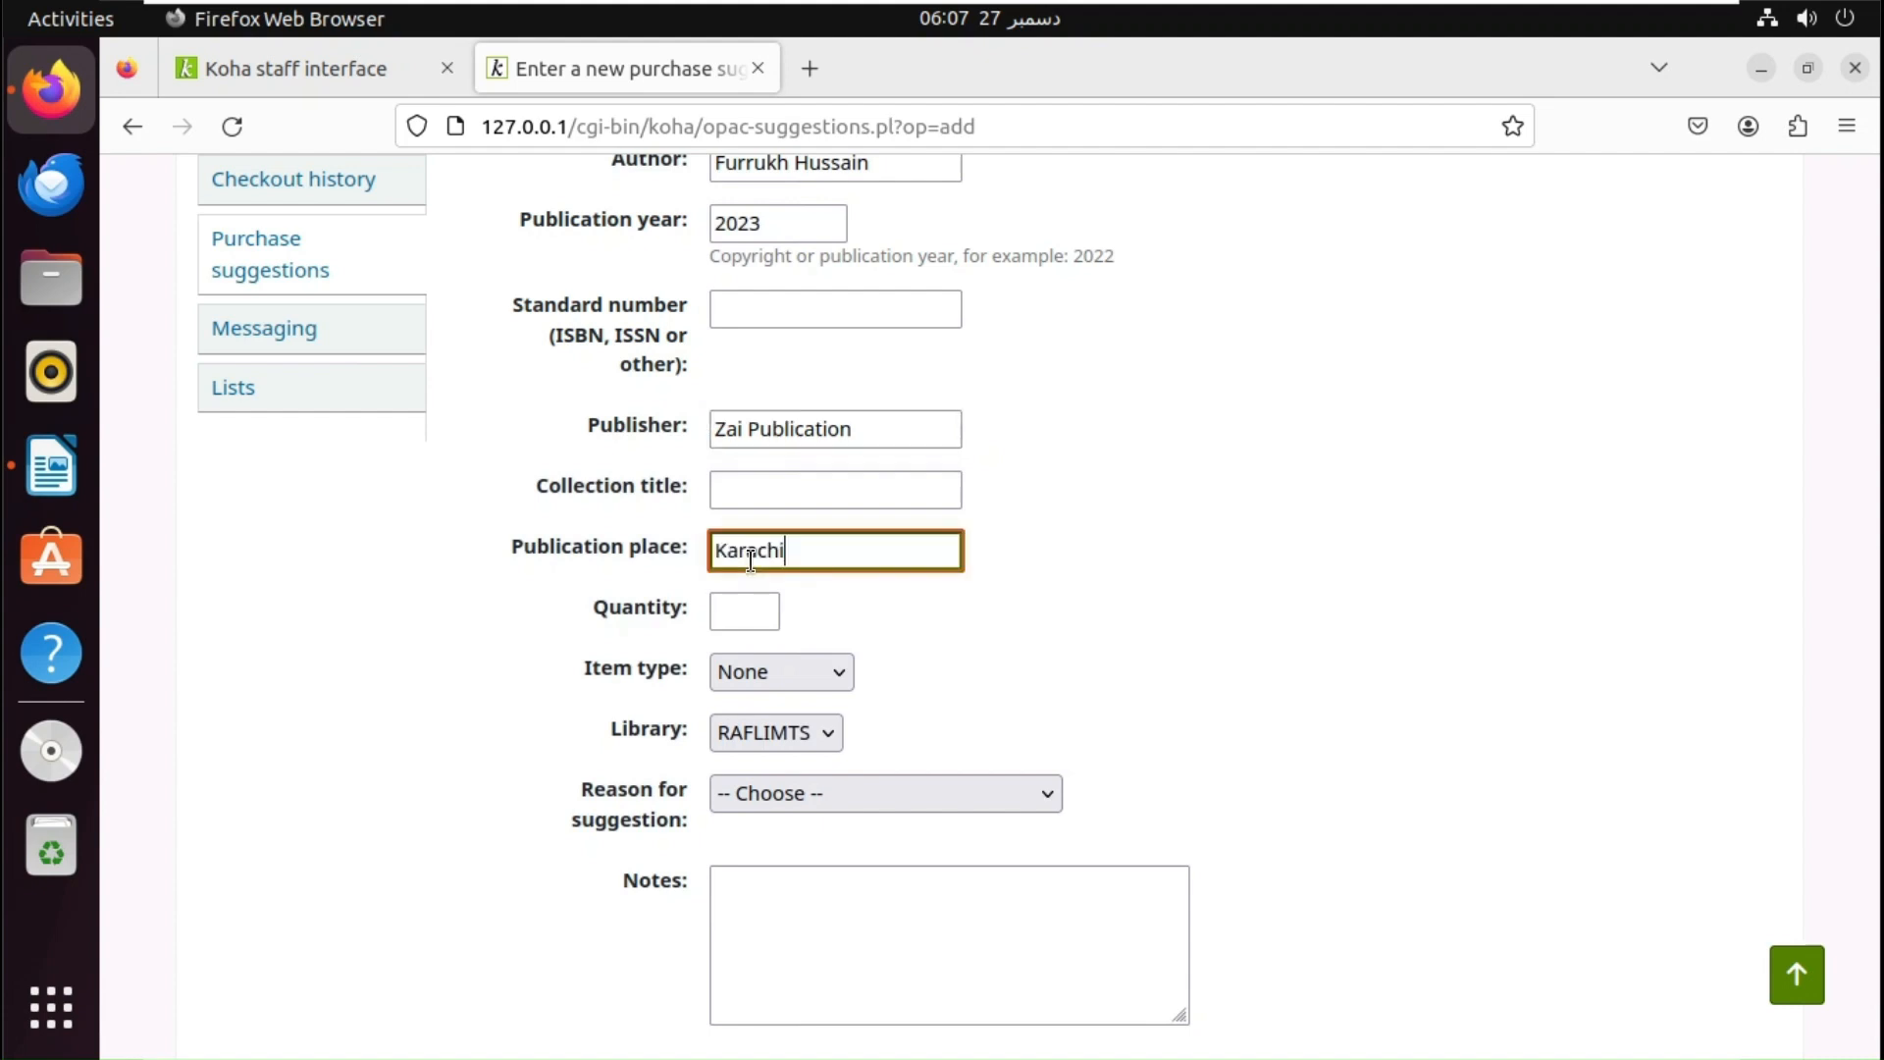
{"action": "left_click", "coordinate": [767, 624]}
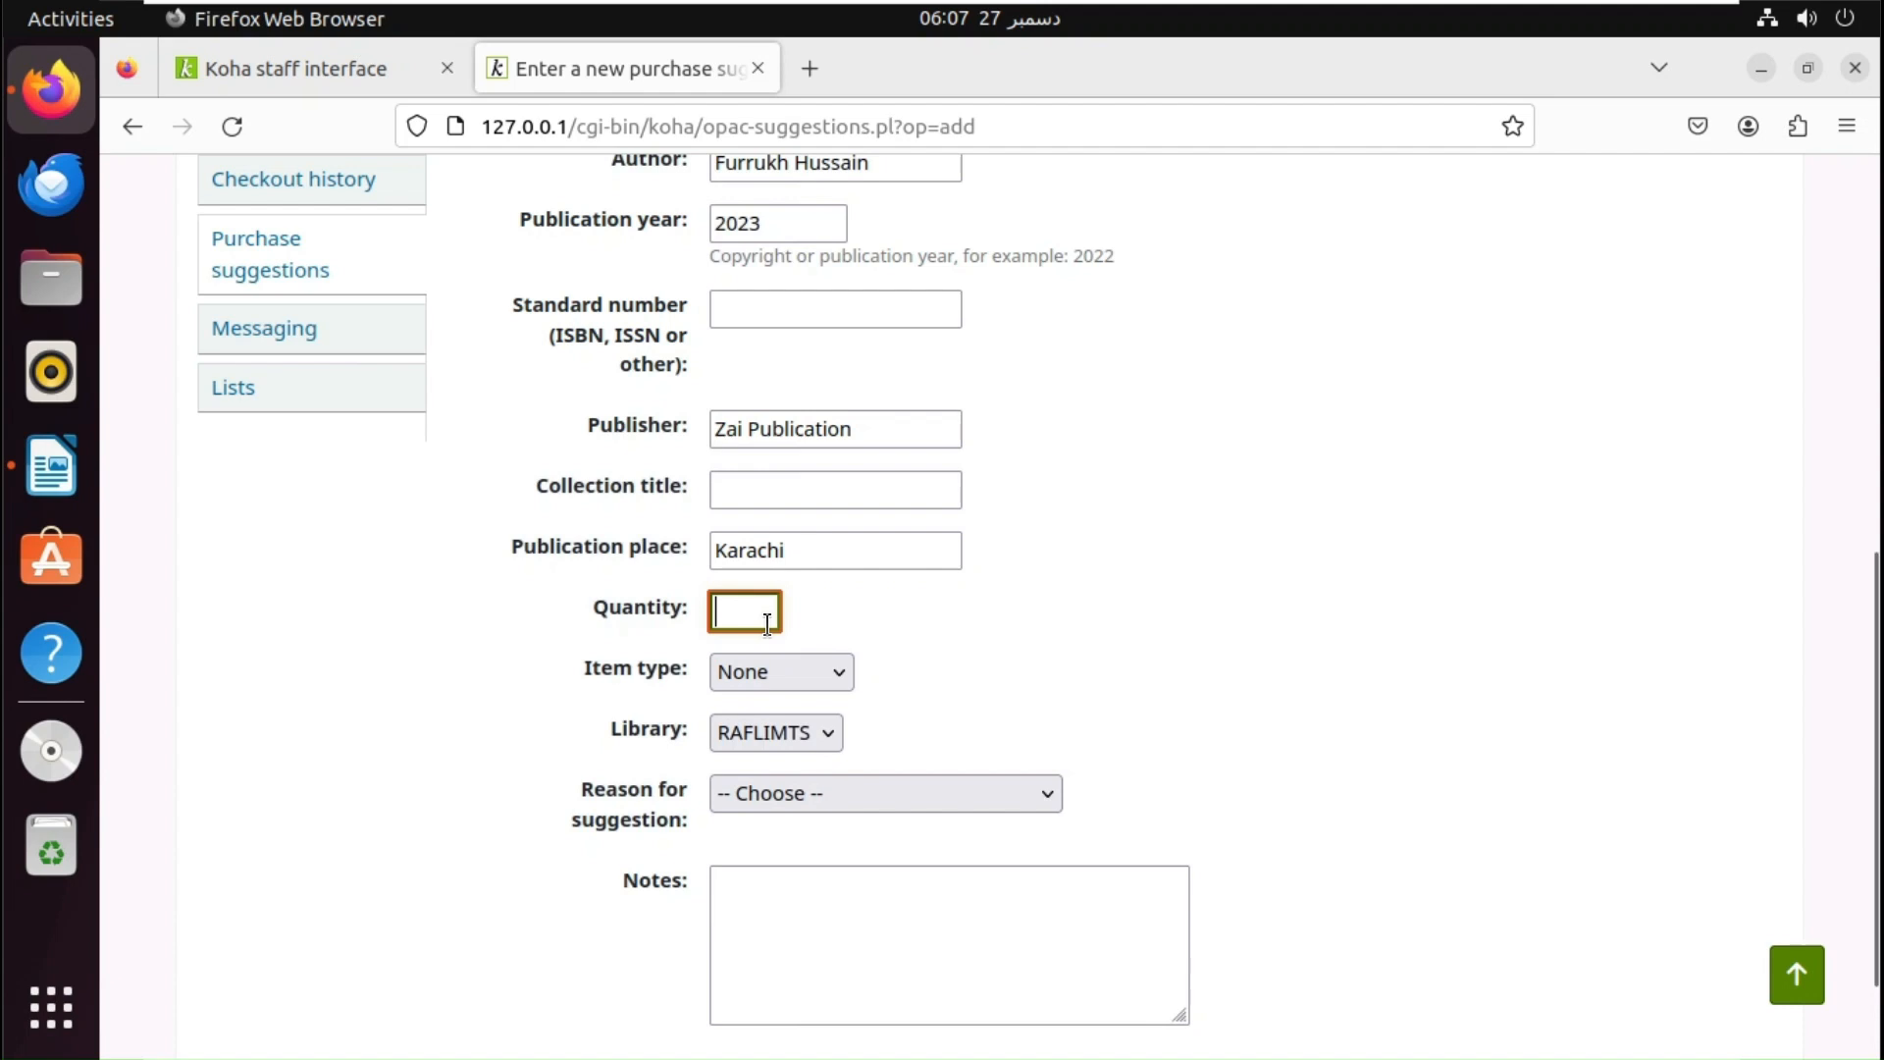
{"action": "type", "text": "2"}
- Set item type Book, reason 'Upcoming title by popular author', and note 'We need this book for our course!'
{"action": "left_click", "coordinate": [775, 672]}
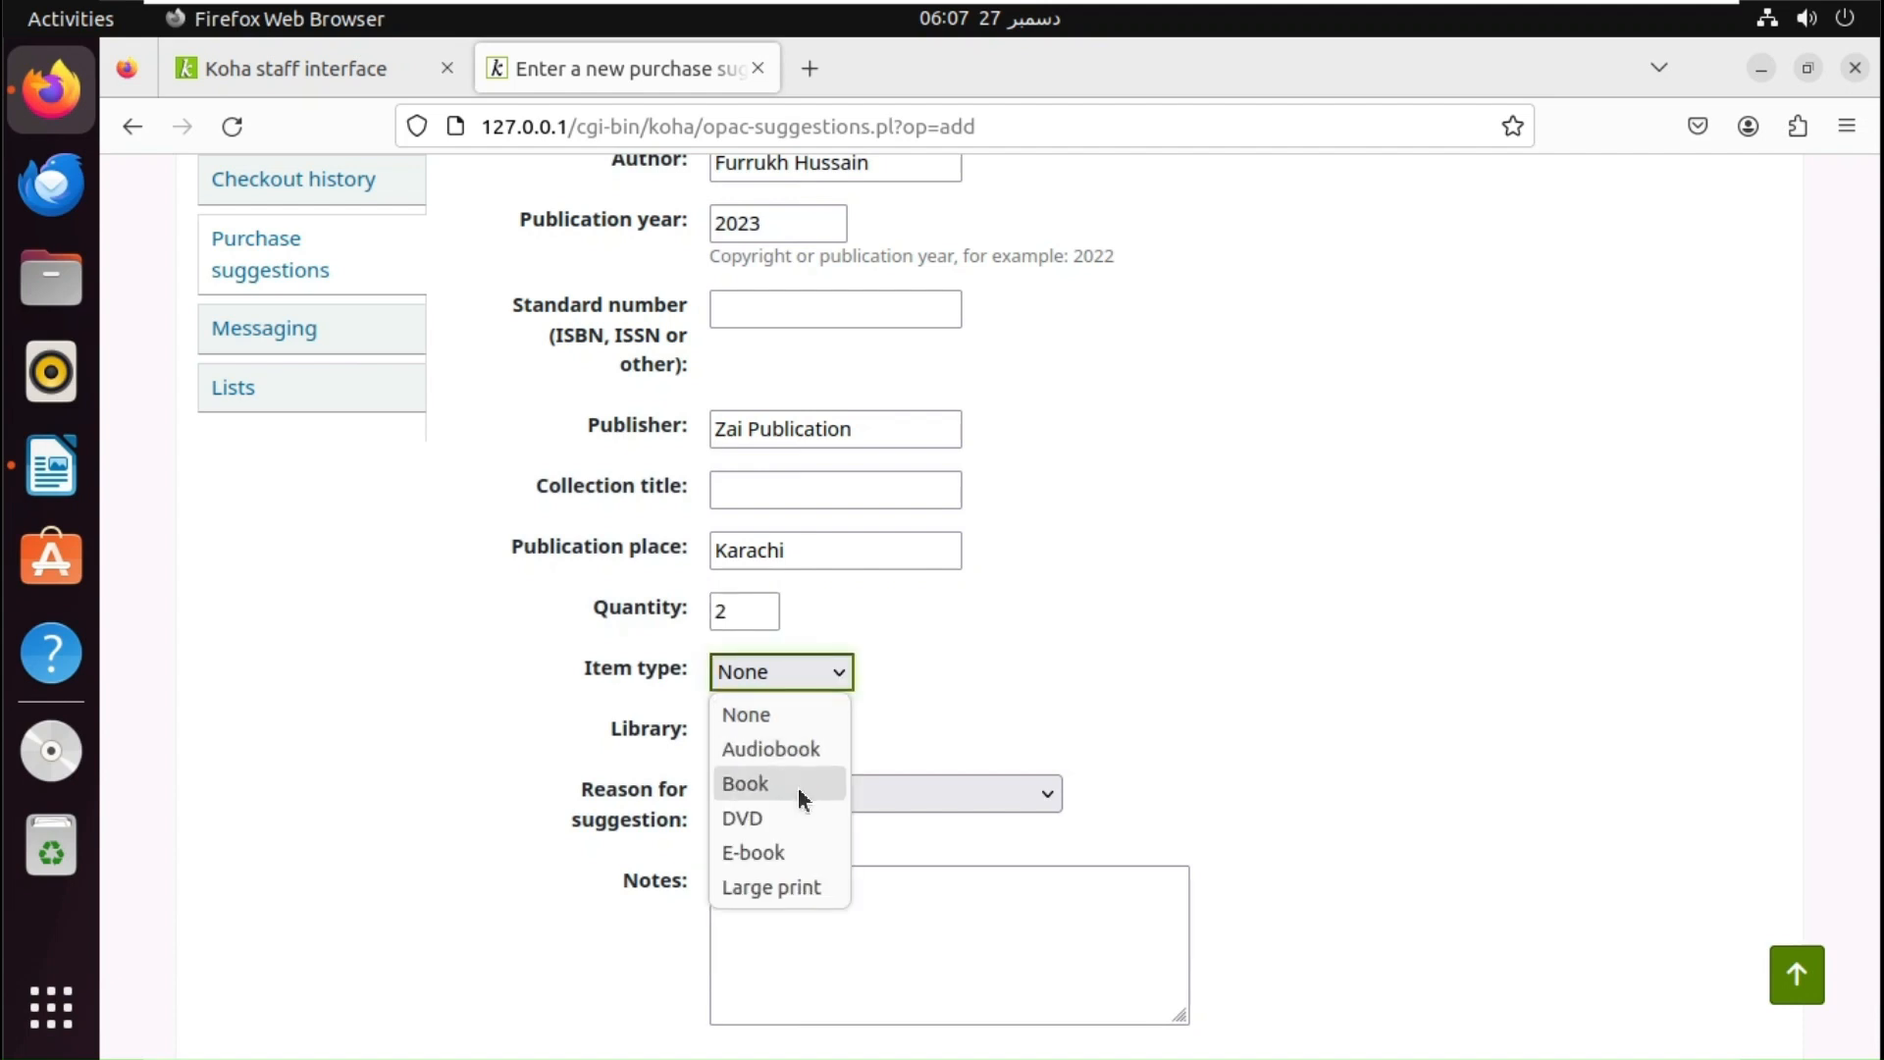
{"action": "left_click", "coordinate": [775, 783]}
{"action": "left_click", "coordinate": [932, 794]}
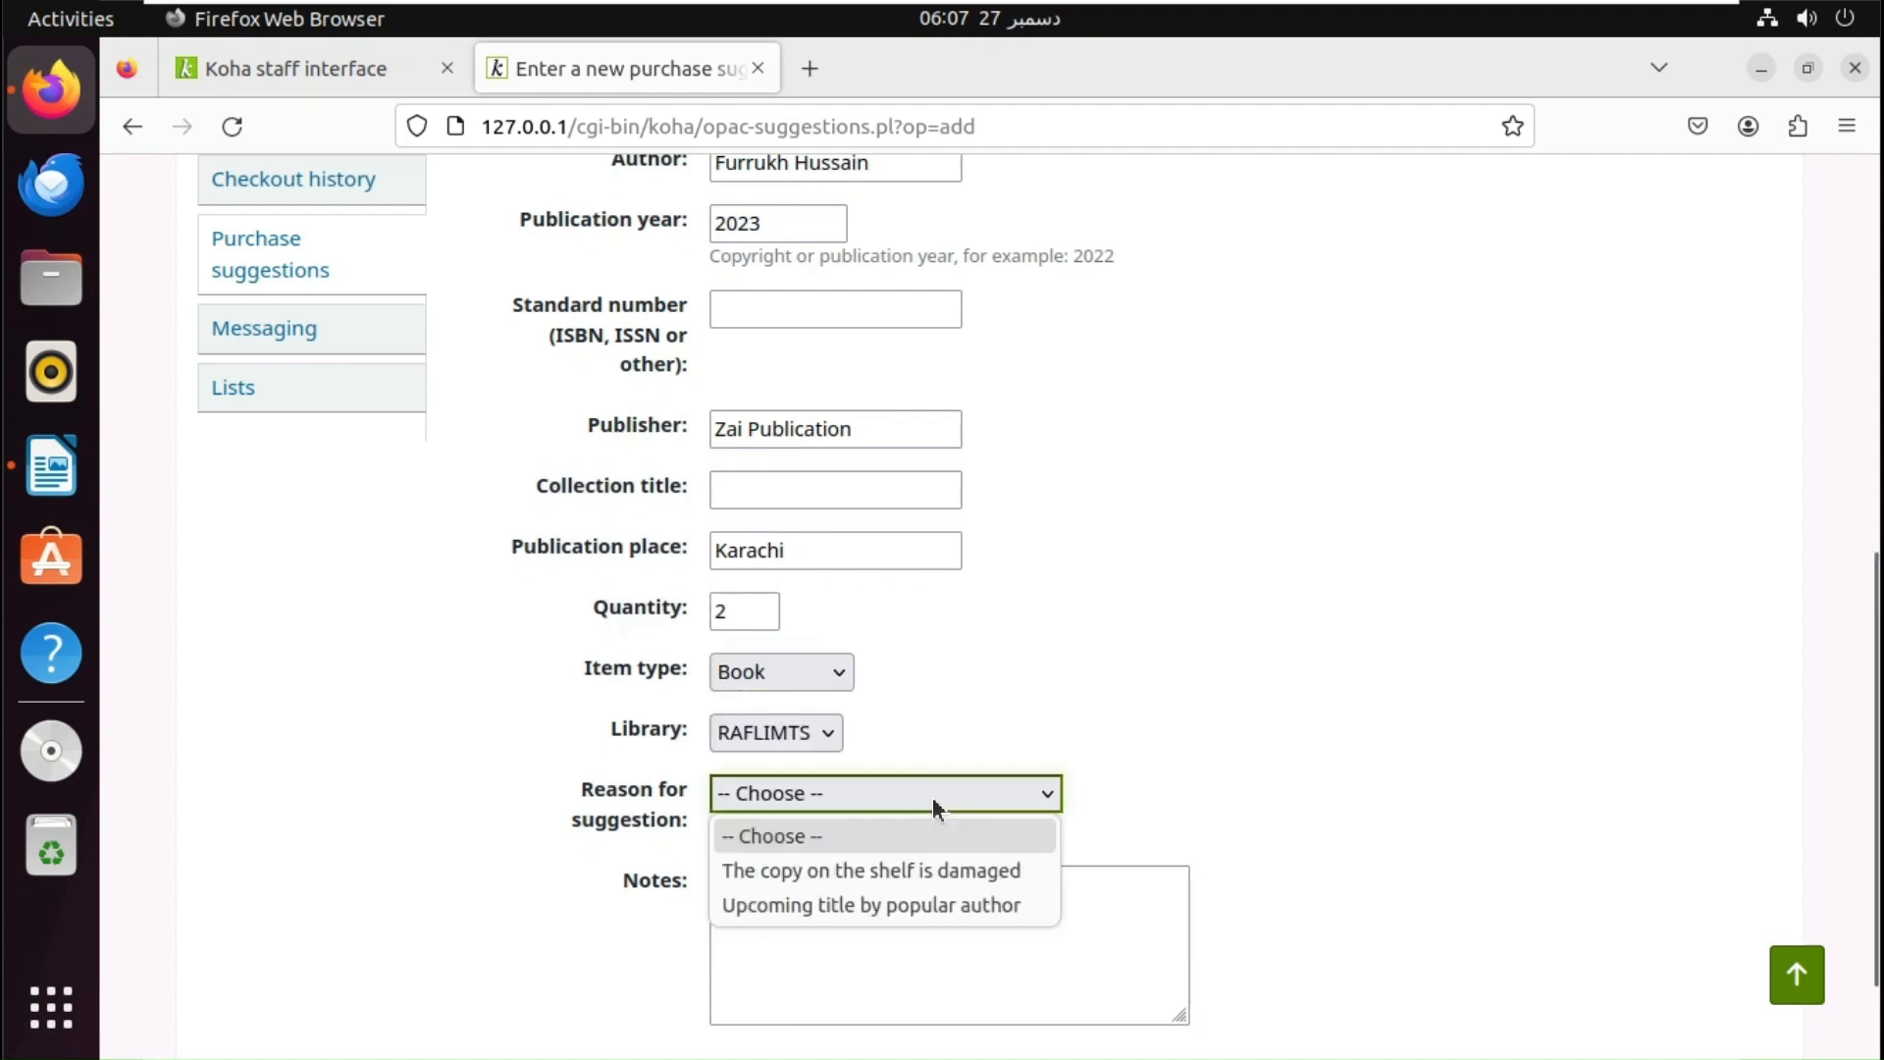
{"action": "left_click", "coordinate": [868, 905]}
{"action": "key", "text": "Tab"}
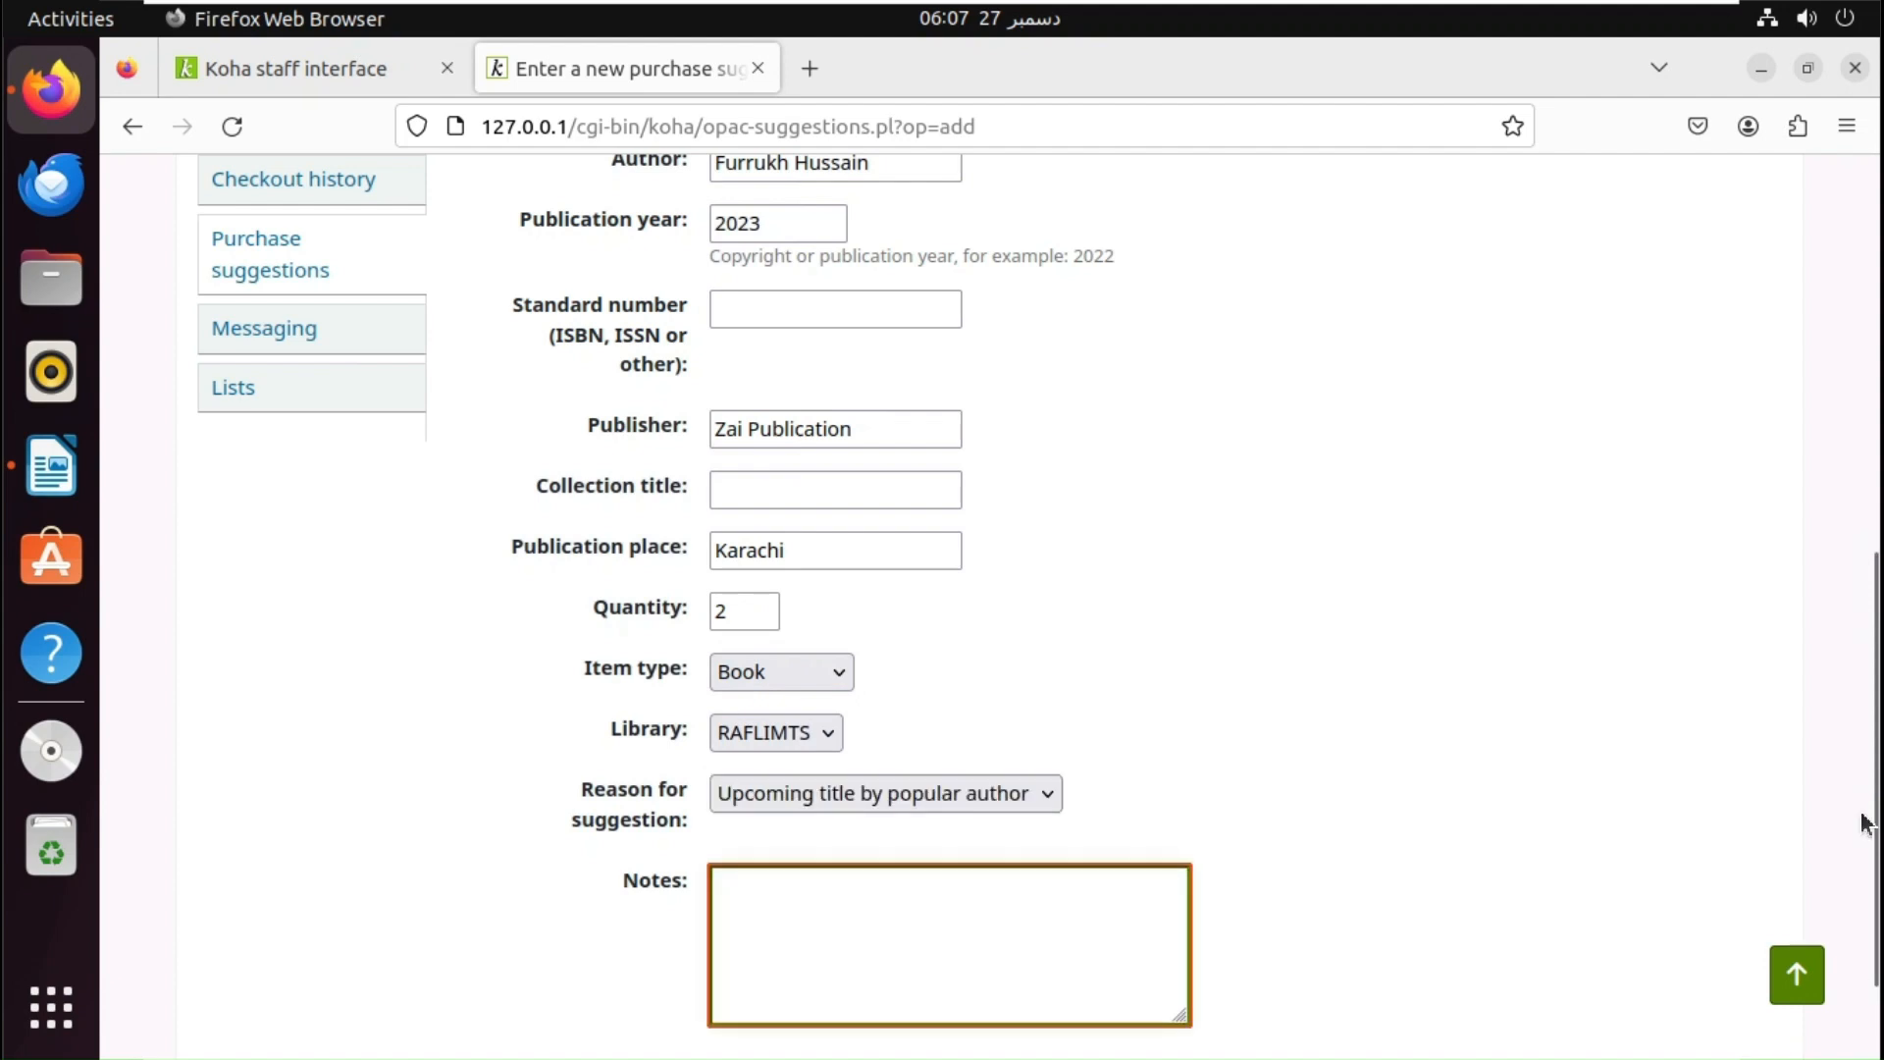
{"action": "type", "text": "We"}
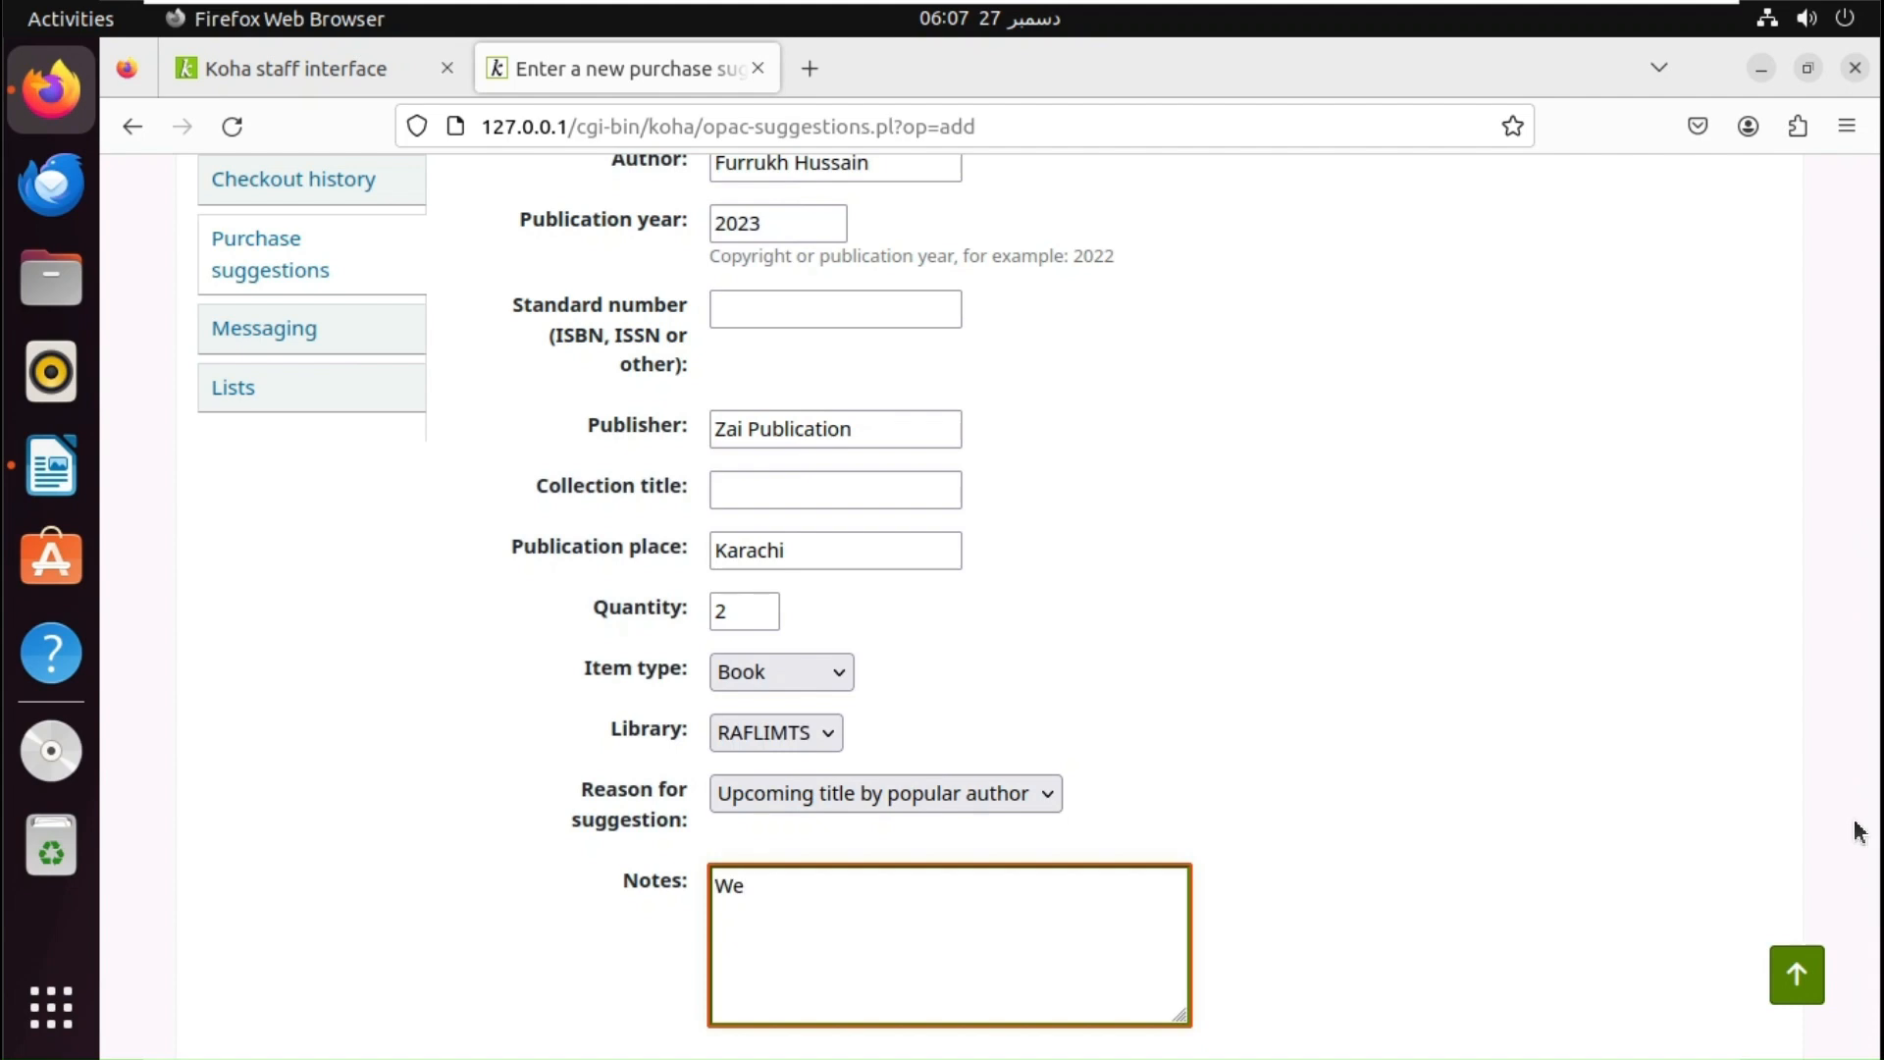
{"action": "type", "text": " need this book for"}
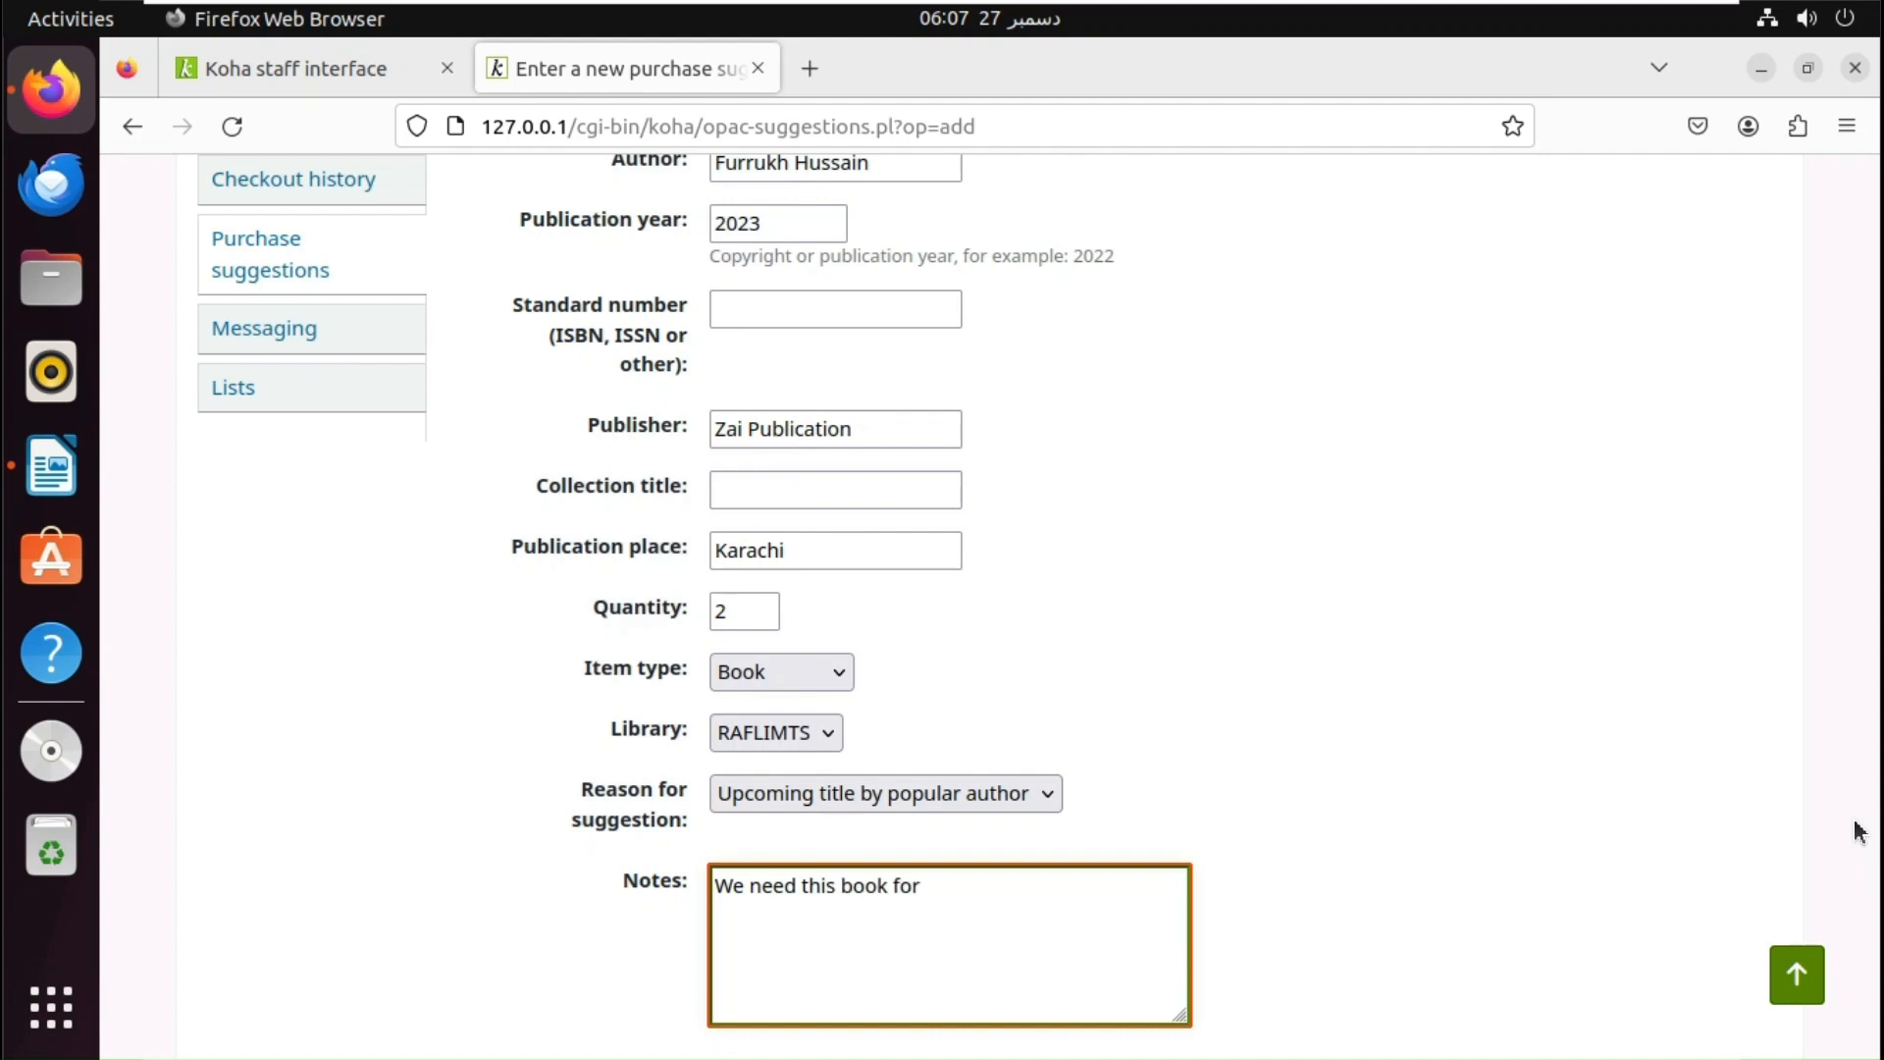
{"action": "type", "text": " our course!"}
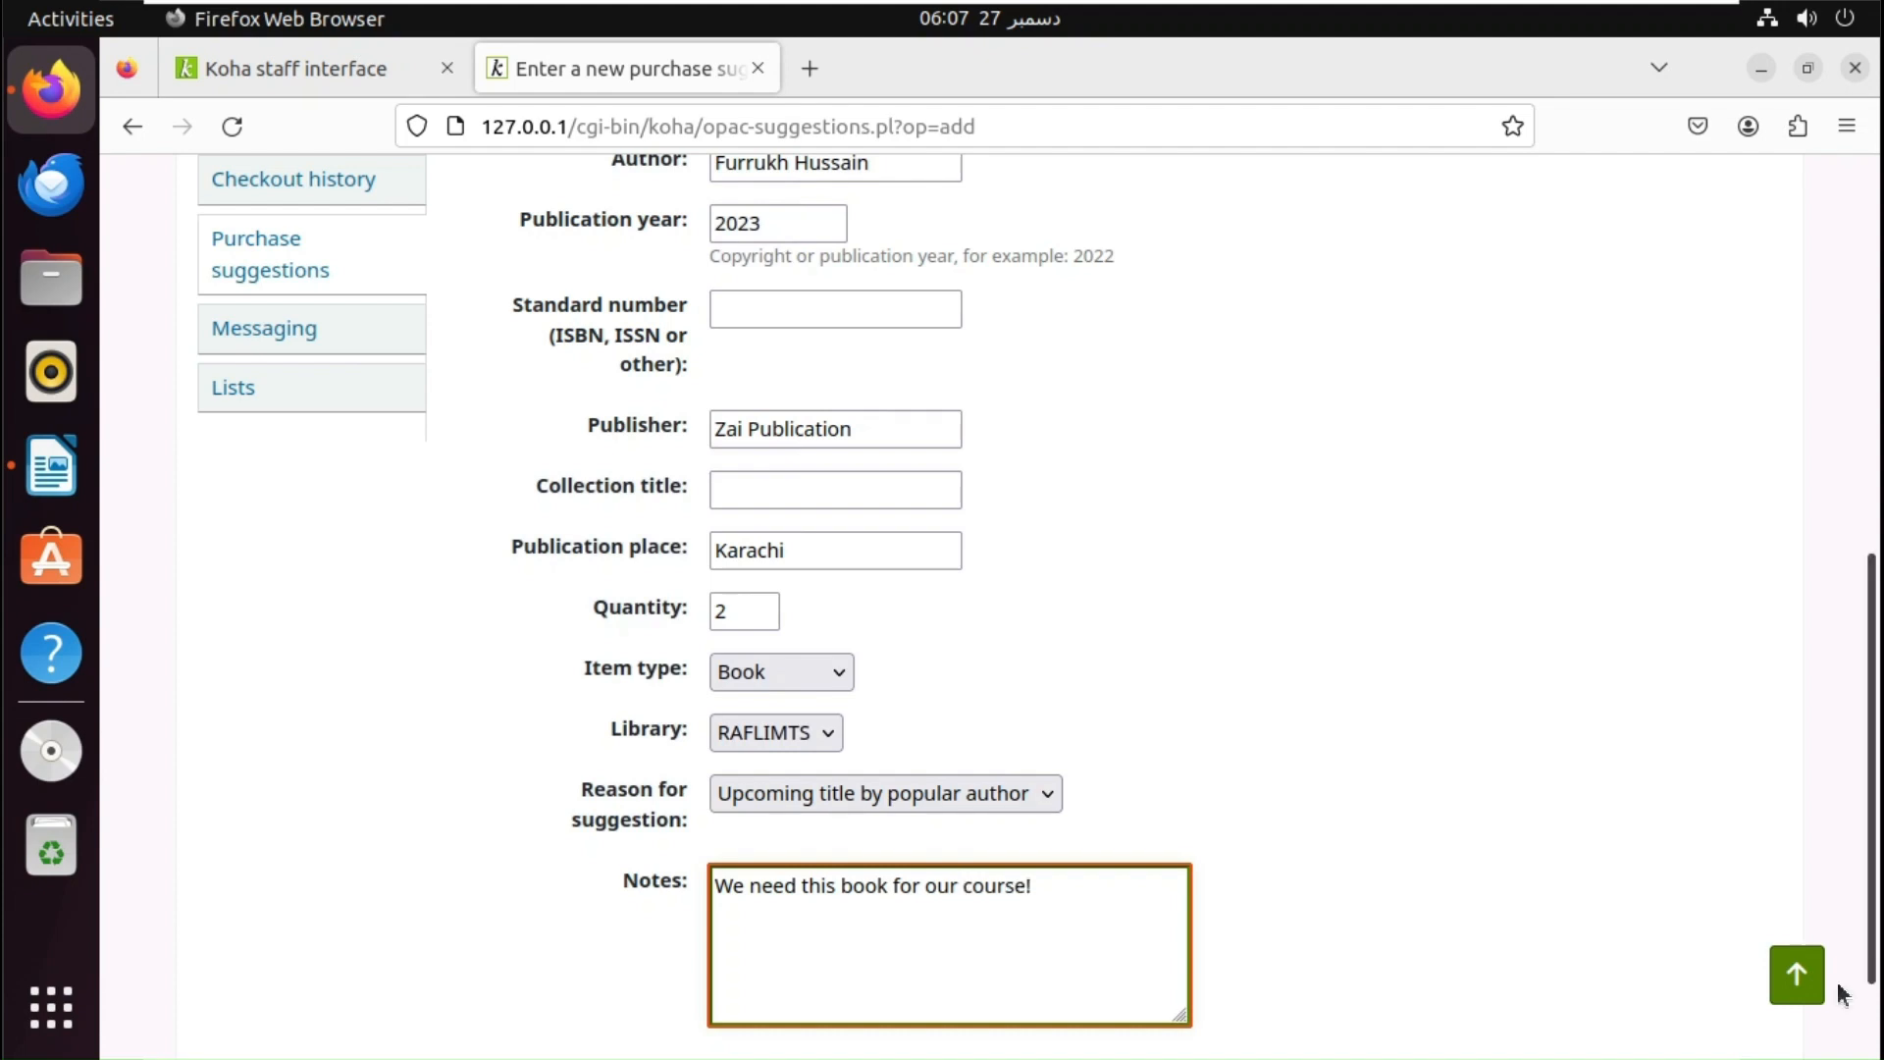
{"action": "scroll", "coordinate": [1842, 993], "scroll_direction": "down", "scroll_amount": 2}
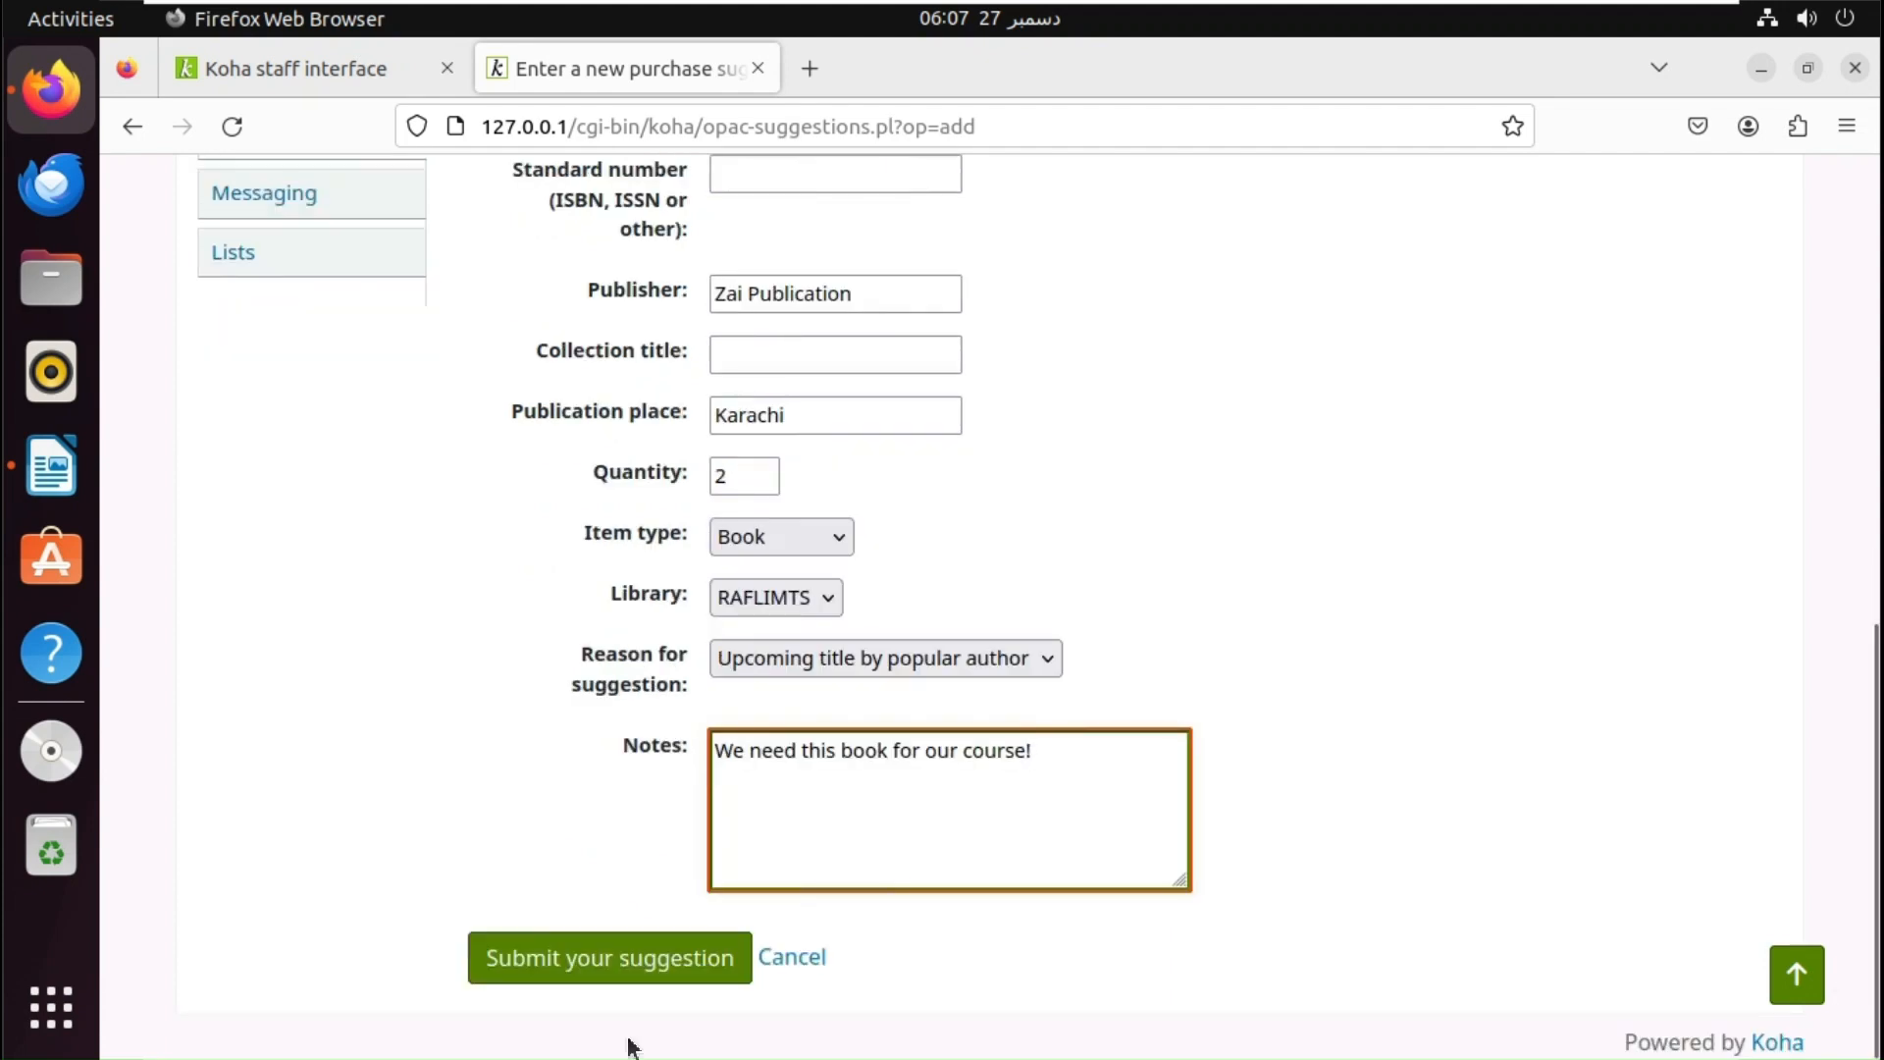
- Submit the suggestion and confirm it appears as Requested
{"action": "left_click", "coordinate": [568, 972]}
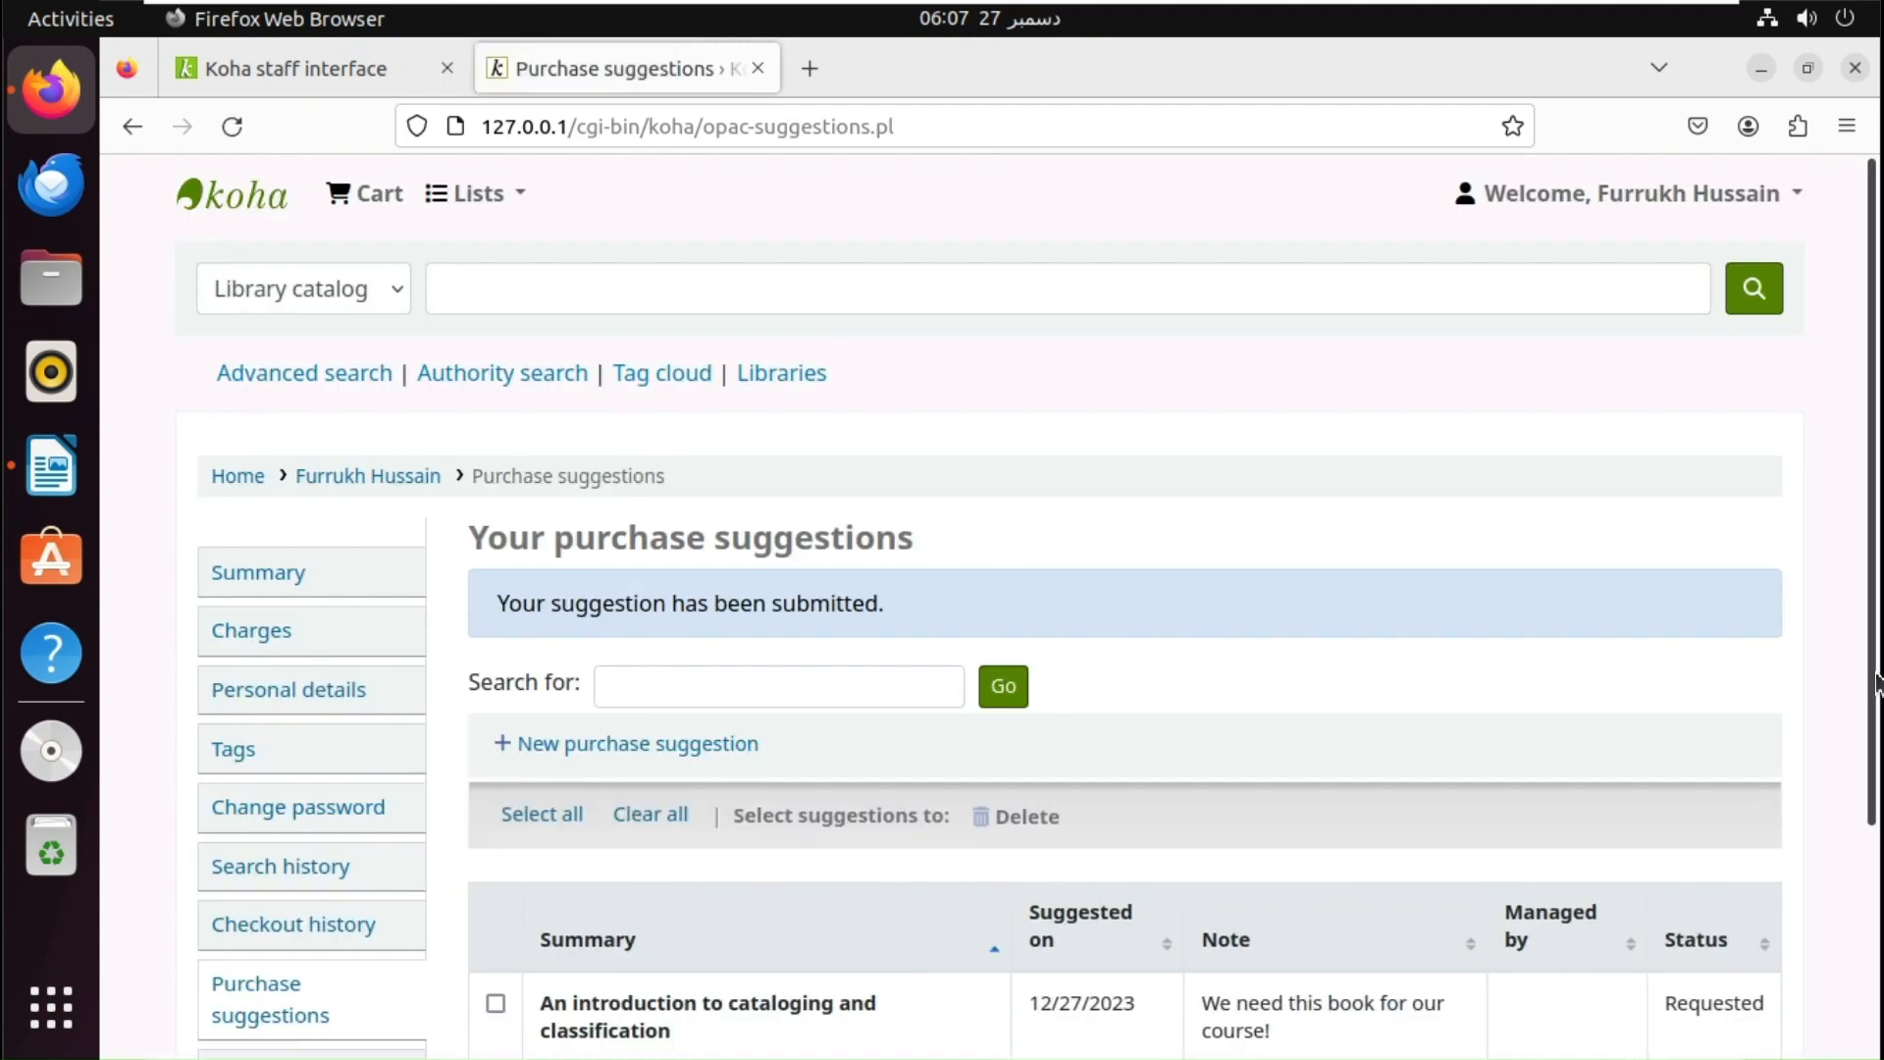
{"action": "left_click_drag", "start_coordinate": [1875, 682], "coordinate": [1871, 893]}
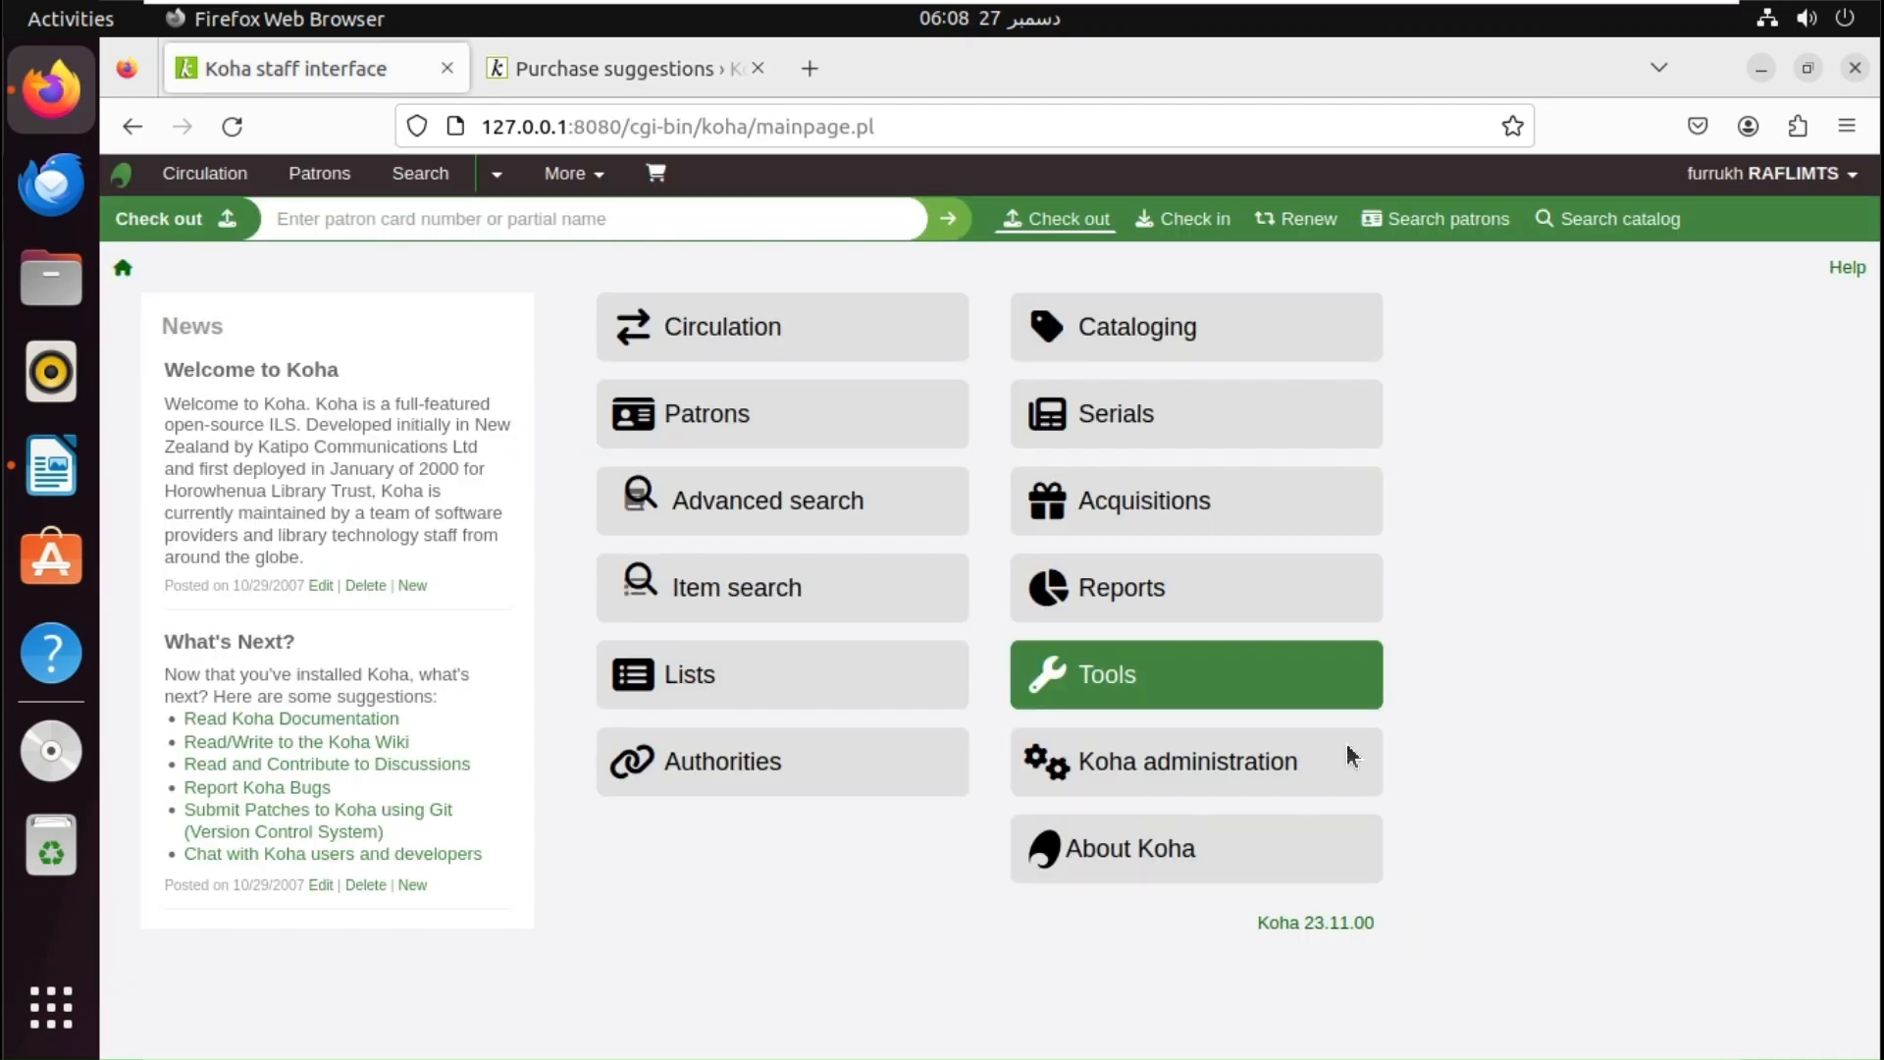
- Open the 'Suggestions pending approval: RAFLIMTS: 1' list from the staff home page
{"action": "left_click", "coordinate": [607, 674]}
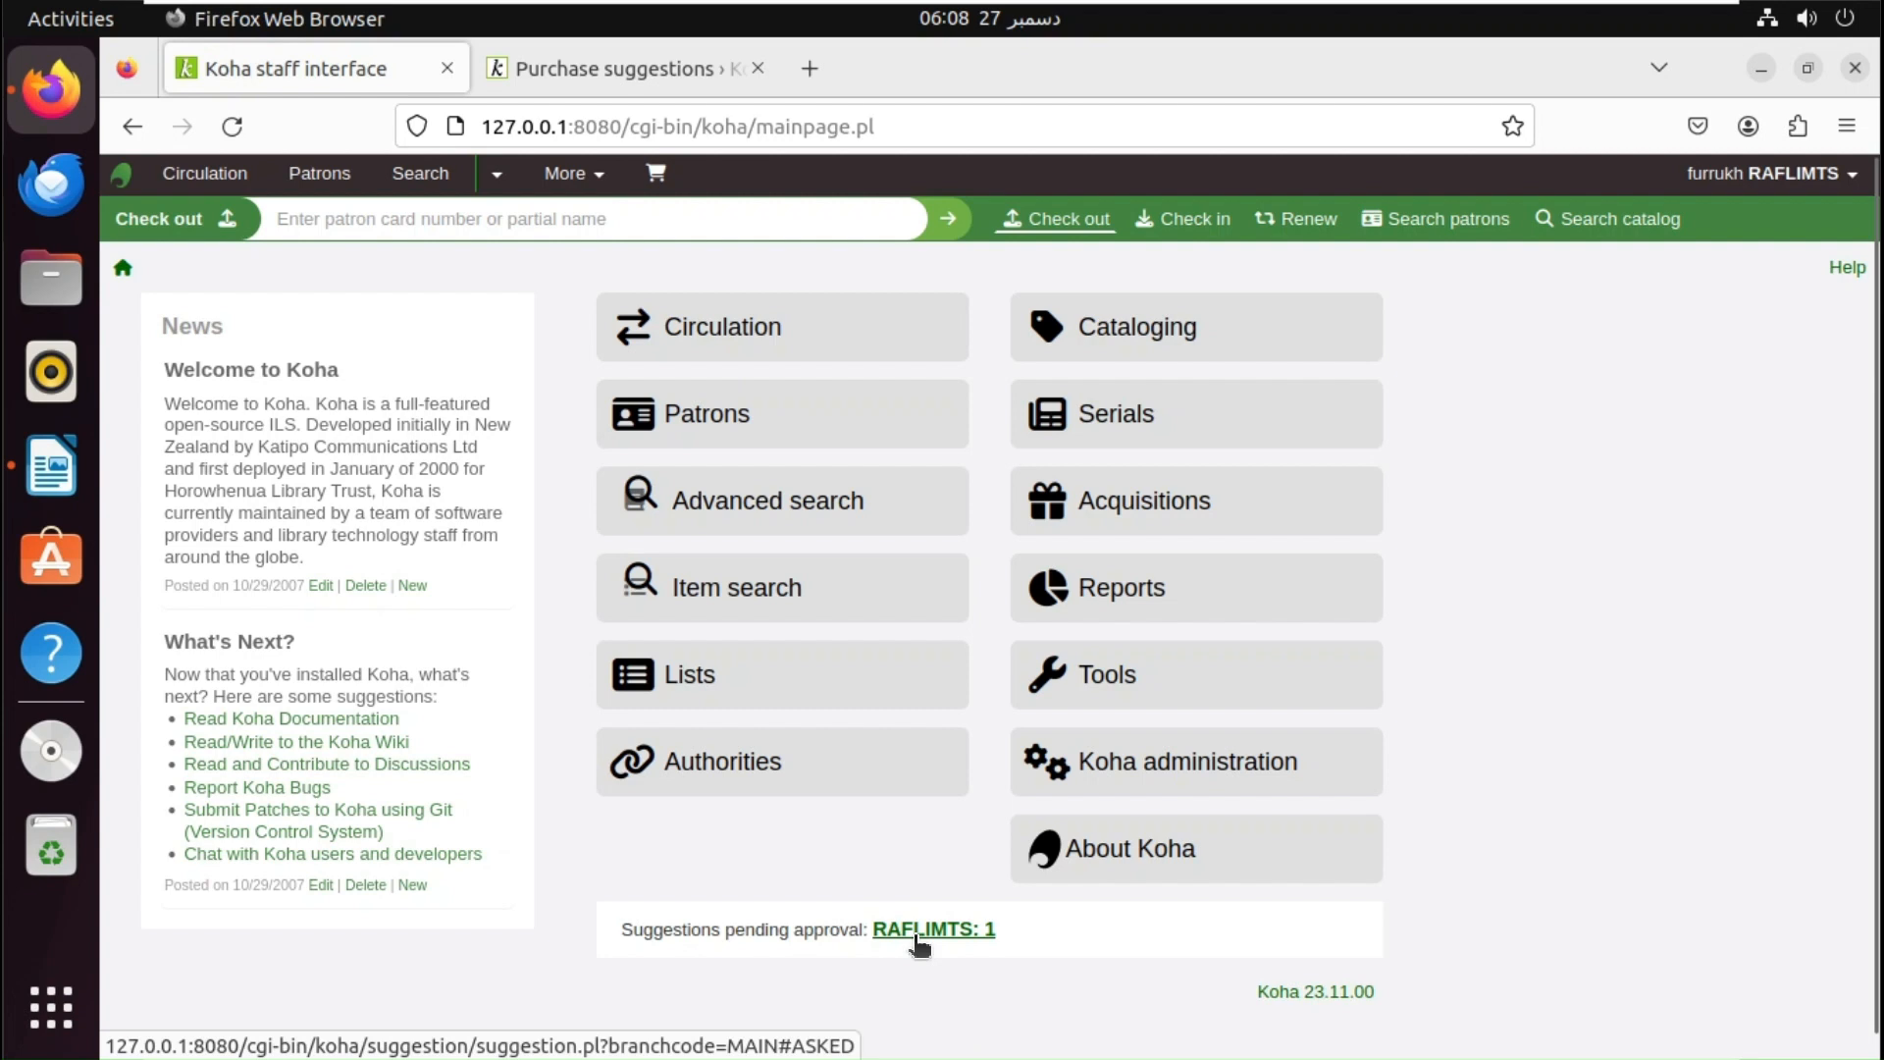
{"action": "left_click", "coordinate": [1278, 775]}
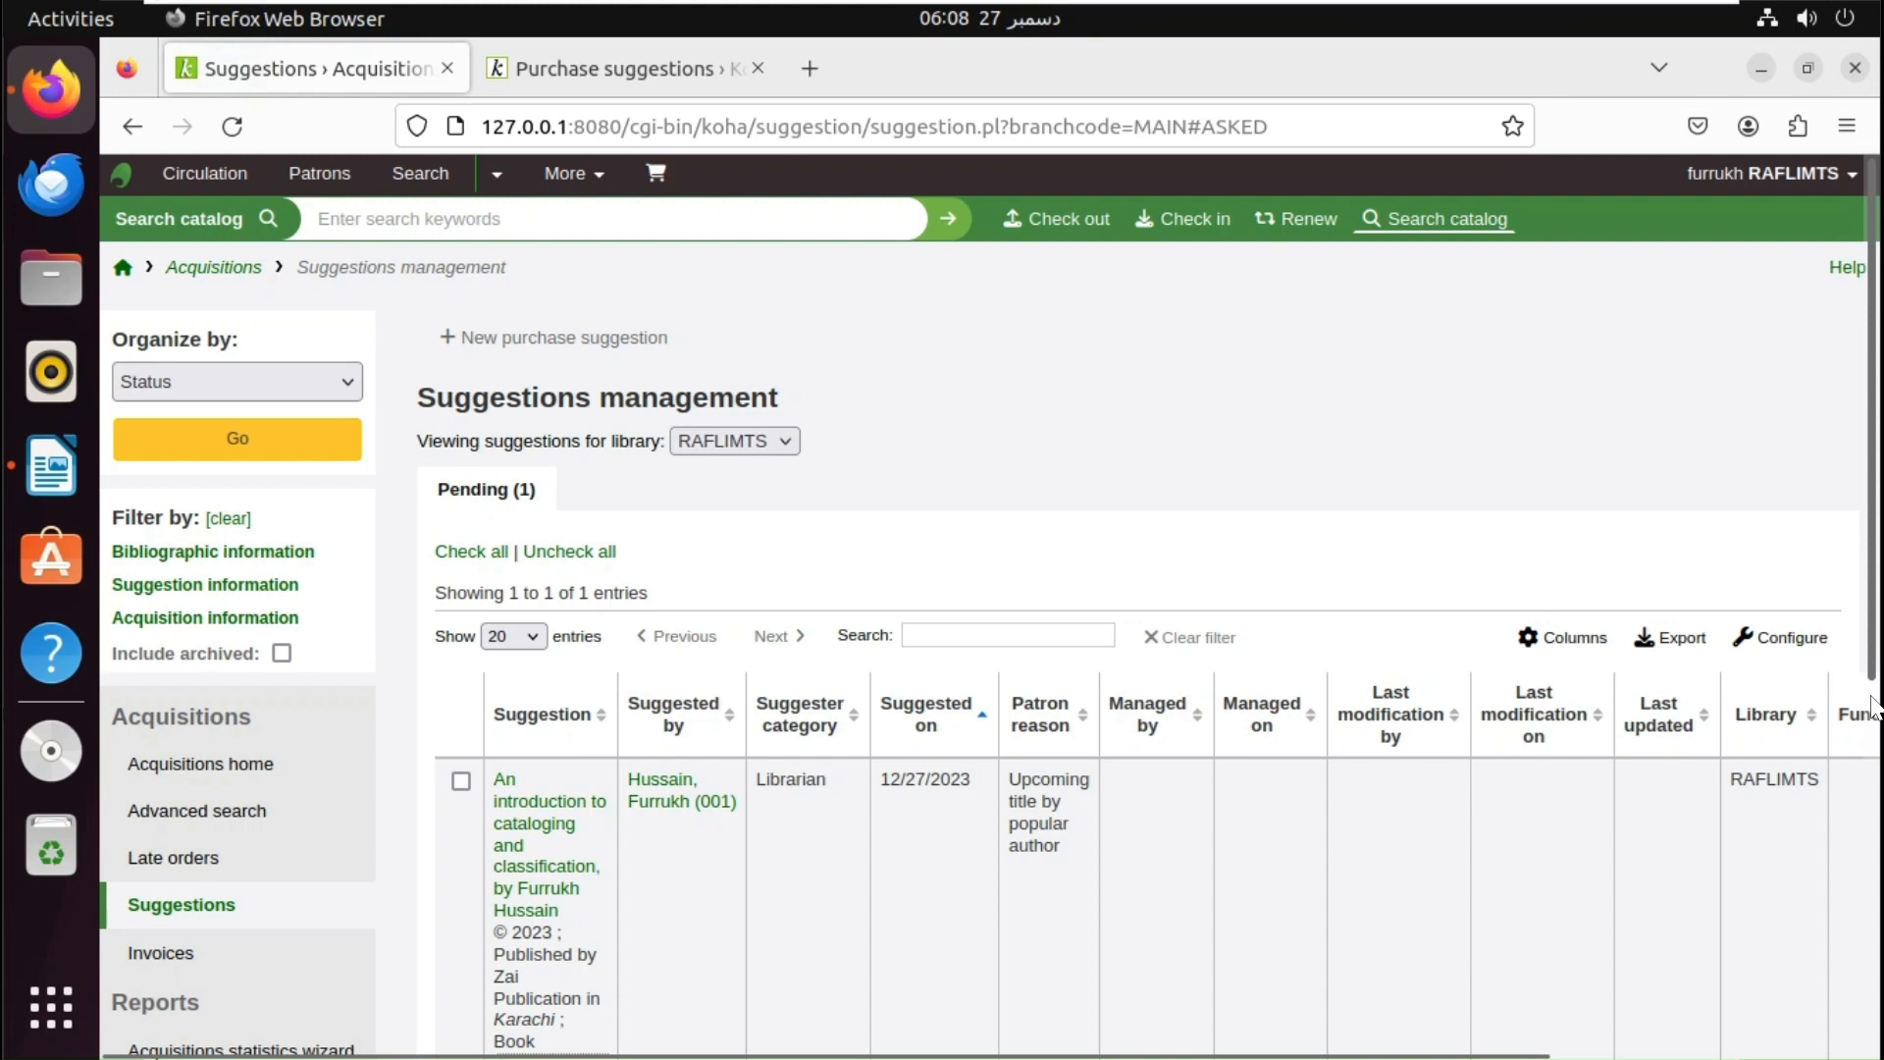
- Review the pending suggestion's row and choose Accepted under 'Mark selected as'
{"action": "scroll", "coordinate": [1872, 705], "scroll_direction": "down", "scroll_amount": 4}
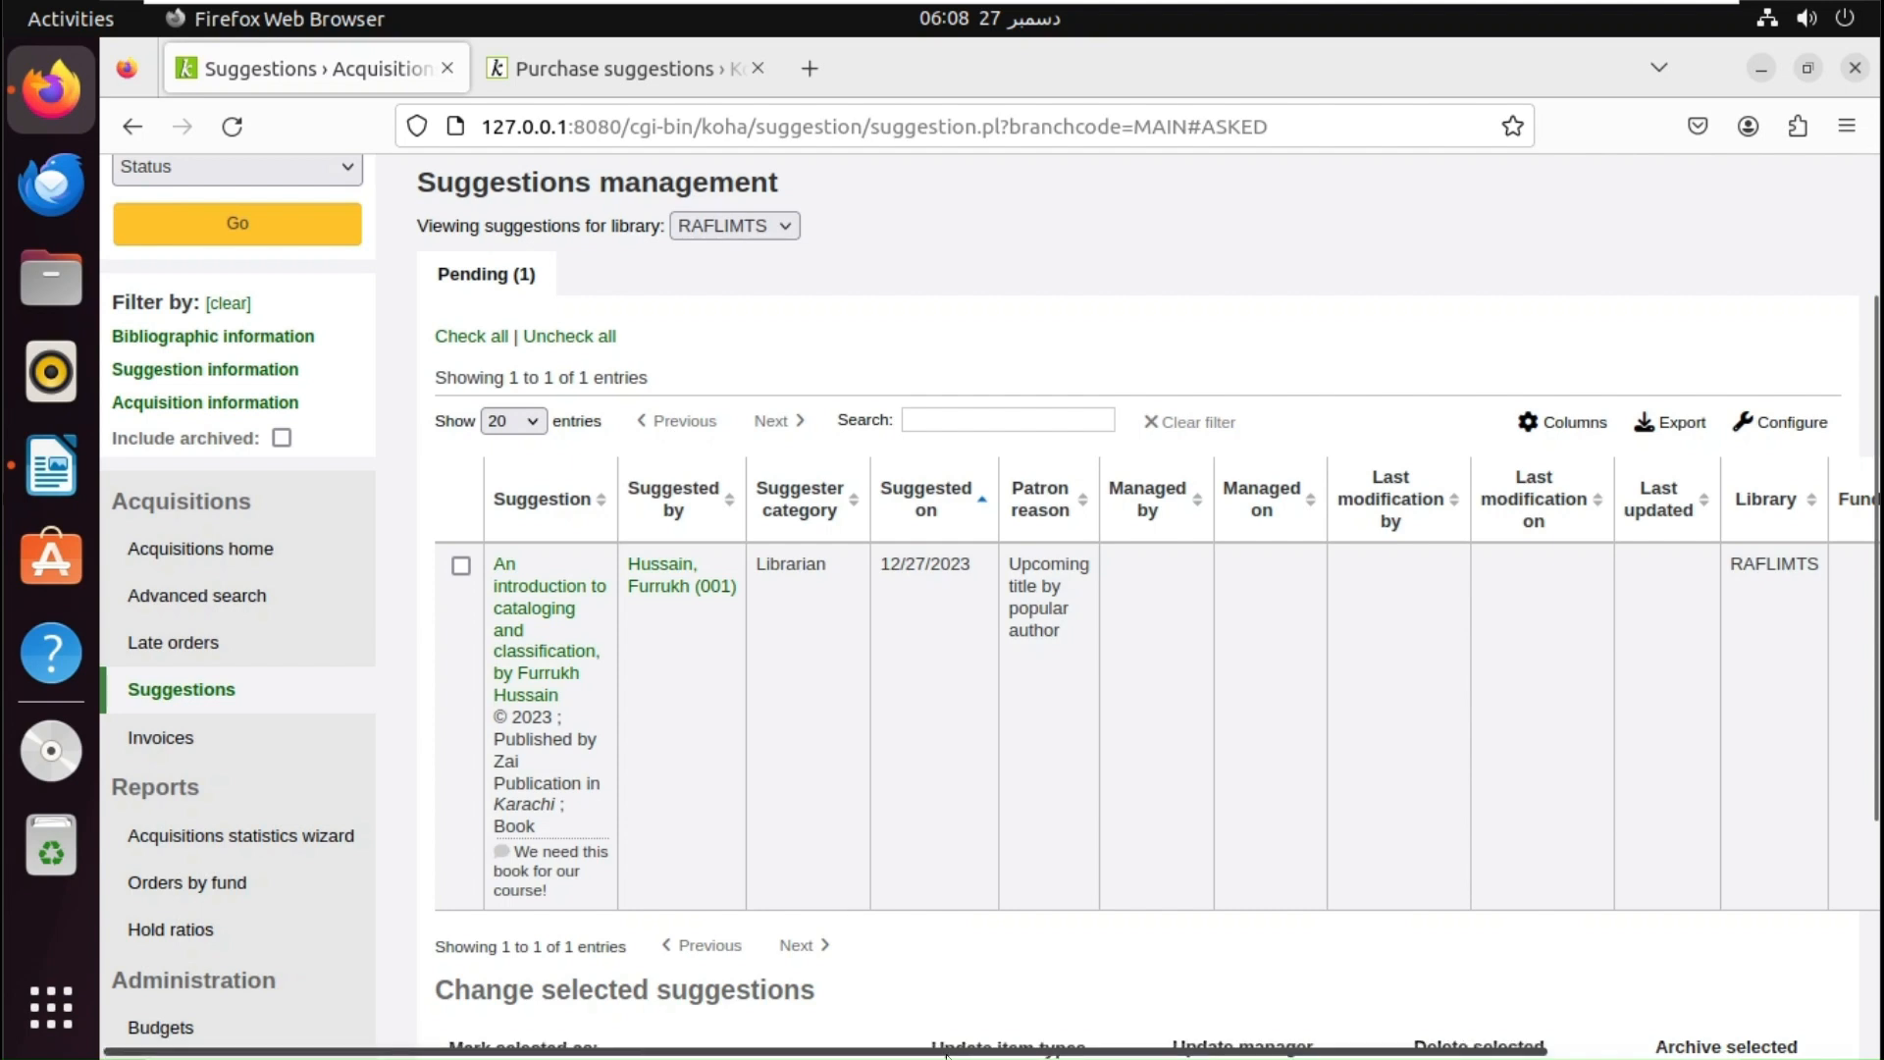
{"action": "left_click_drag", "start_coordinate": [946, 1053], "coordinate": [983, 1053]}
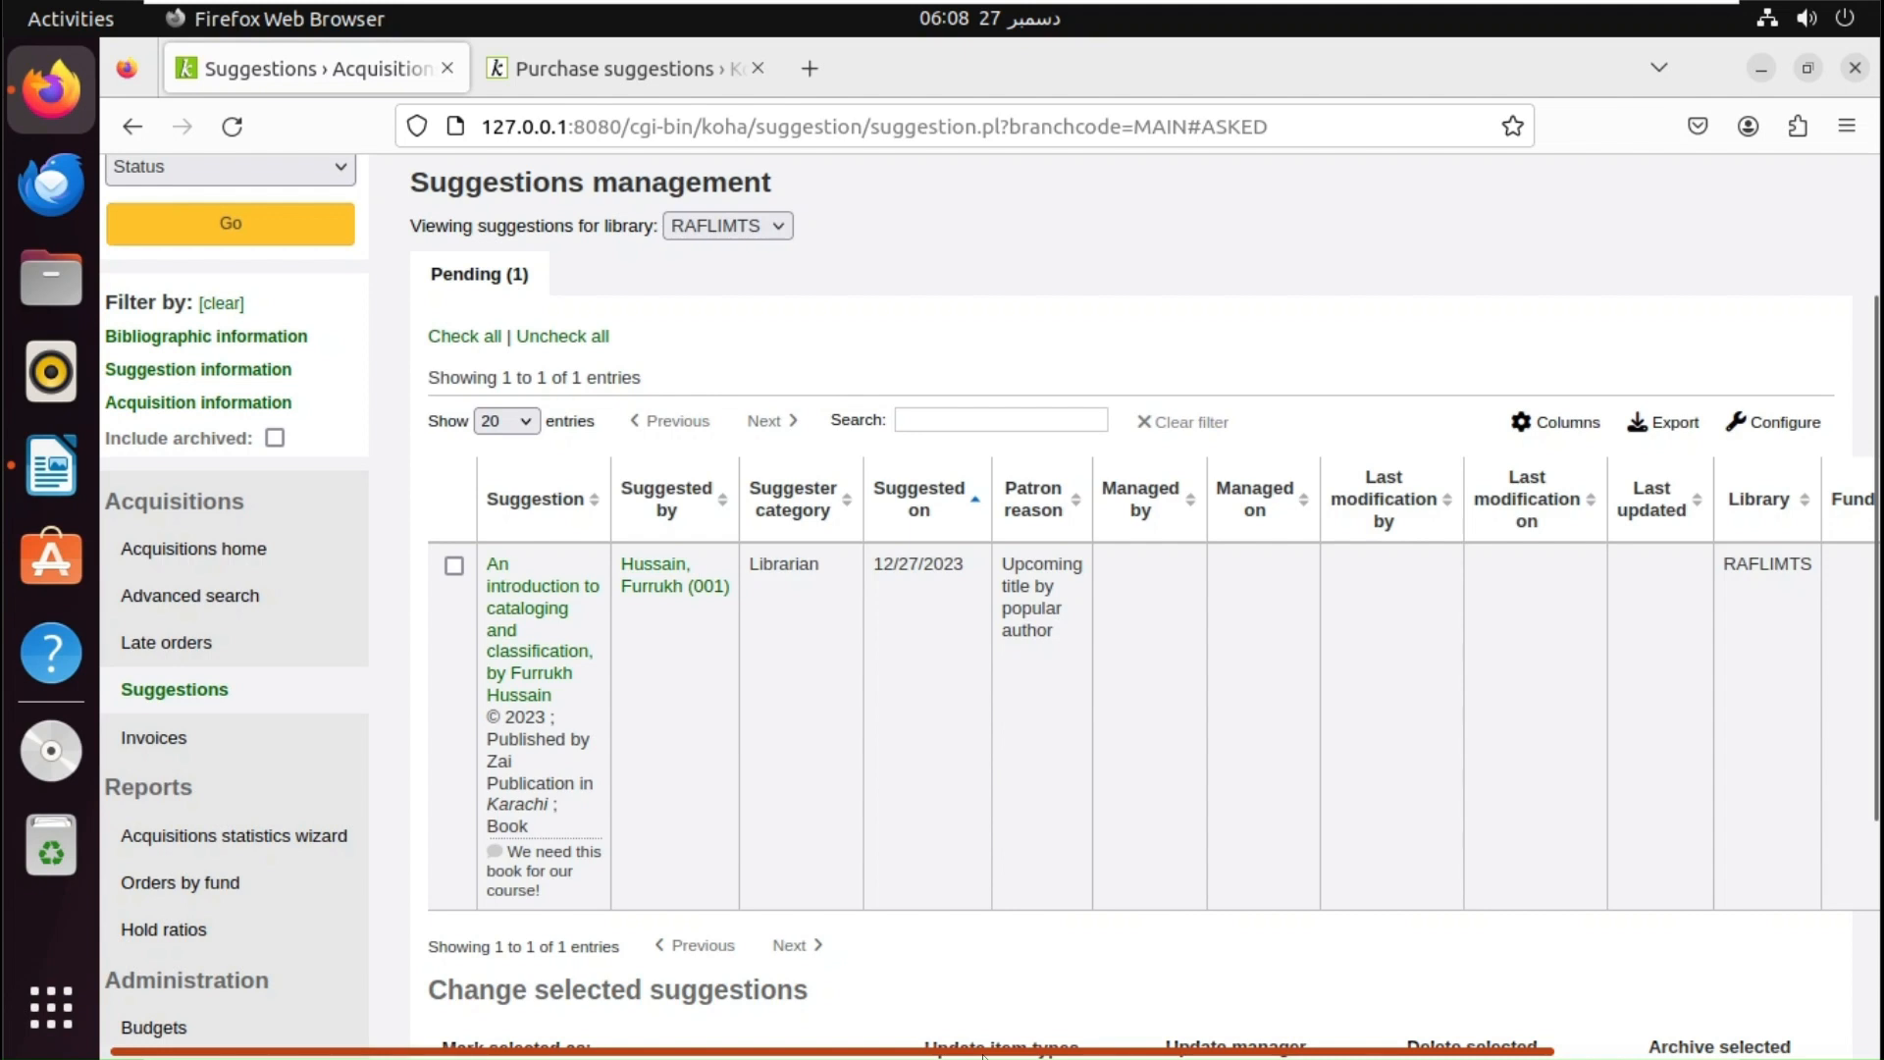
{"action": "left_click_drag", "start_coordinate": [983, 1055], "coordinate": [1232, 1055]}
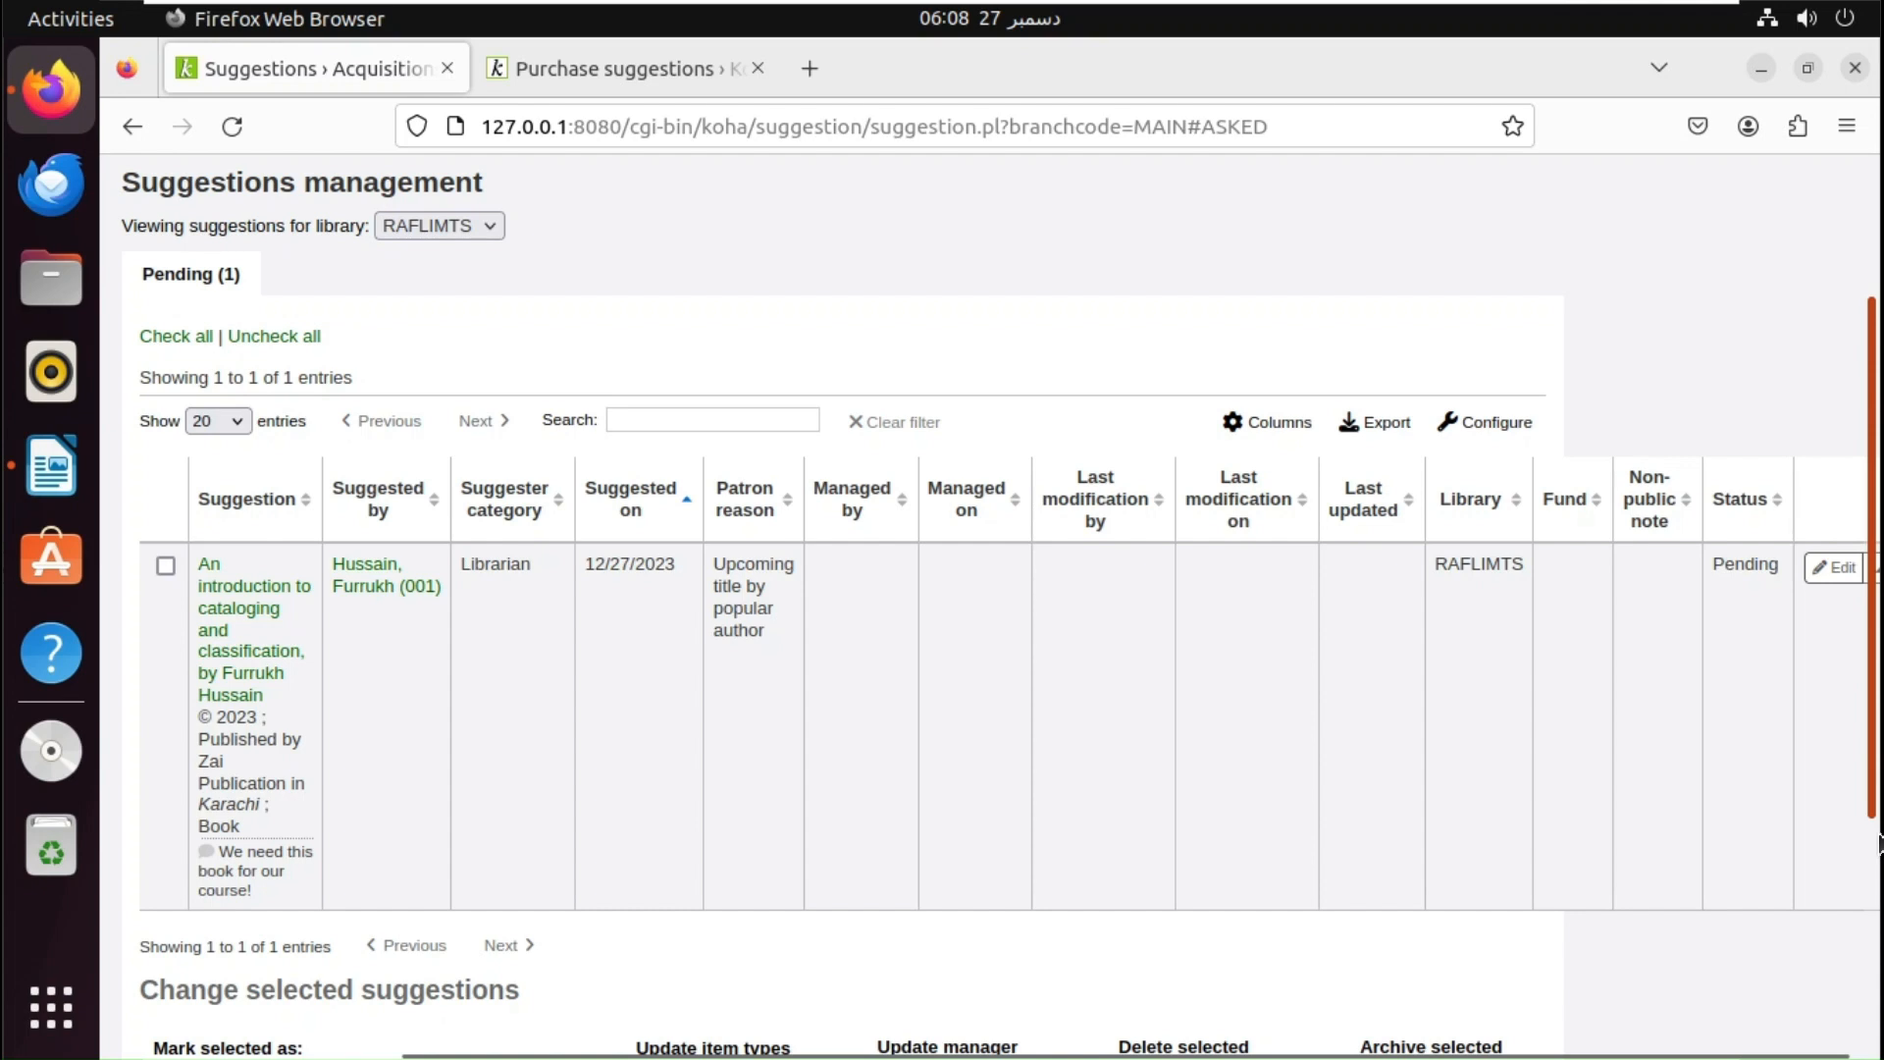
{"action": "left_click_drag", "start_coordinate": [1877, 842], "coordinate": [1873, 950]}
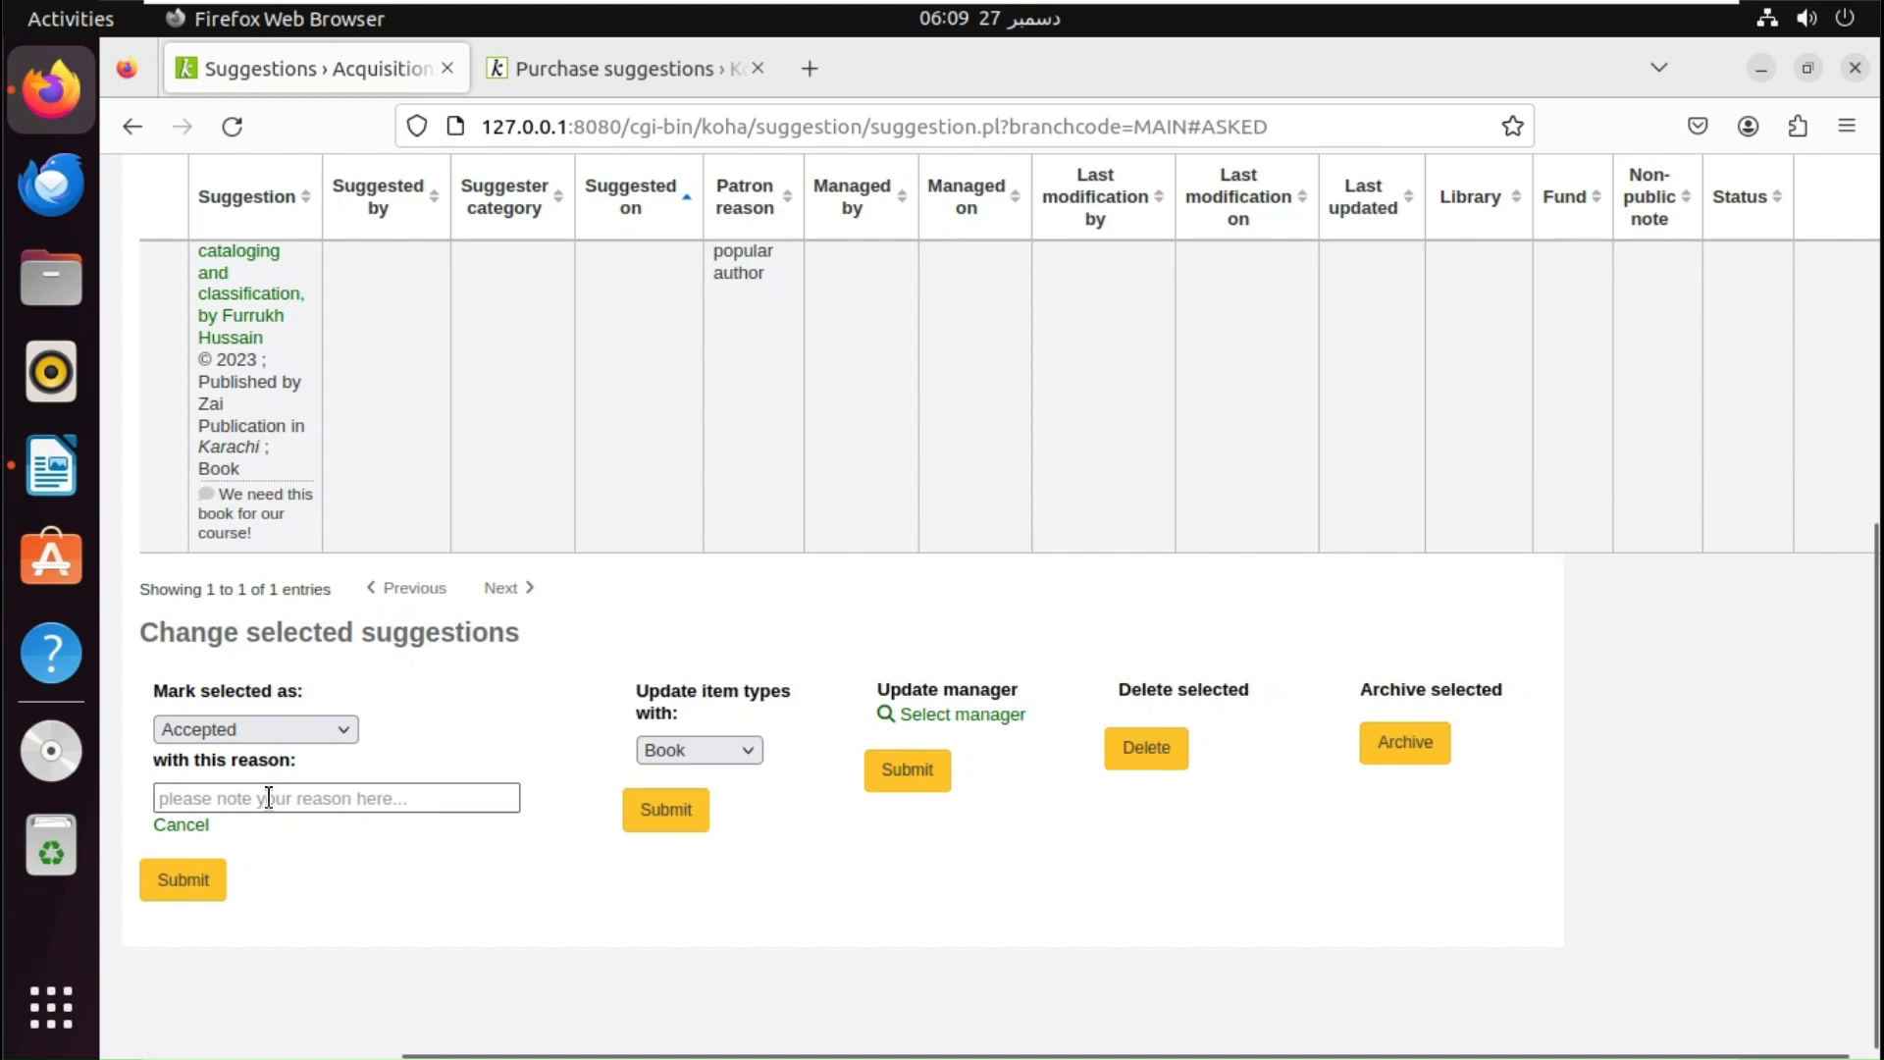
- Enter reason 'Thank you, we have accepted your request. Please allow us 15 days.' and tick the suggestion
{"action": "left_click", "coordinate": [269, 798]}
{"action": "type", "text": "Than"}
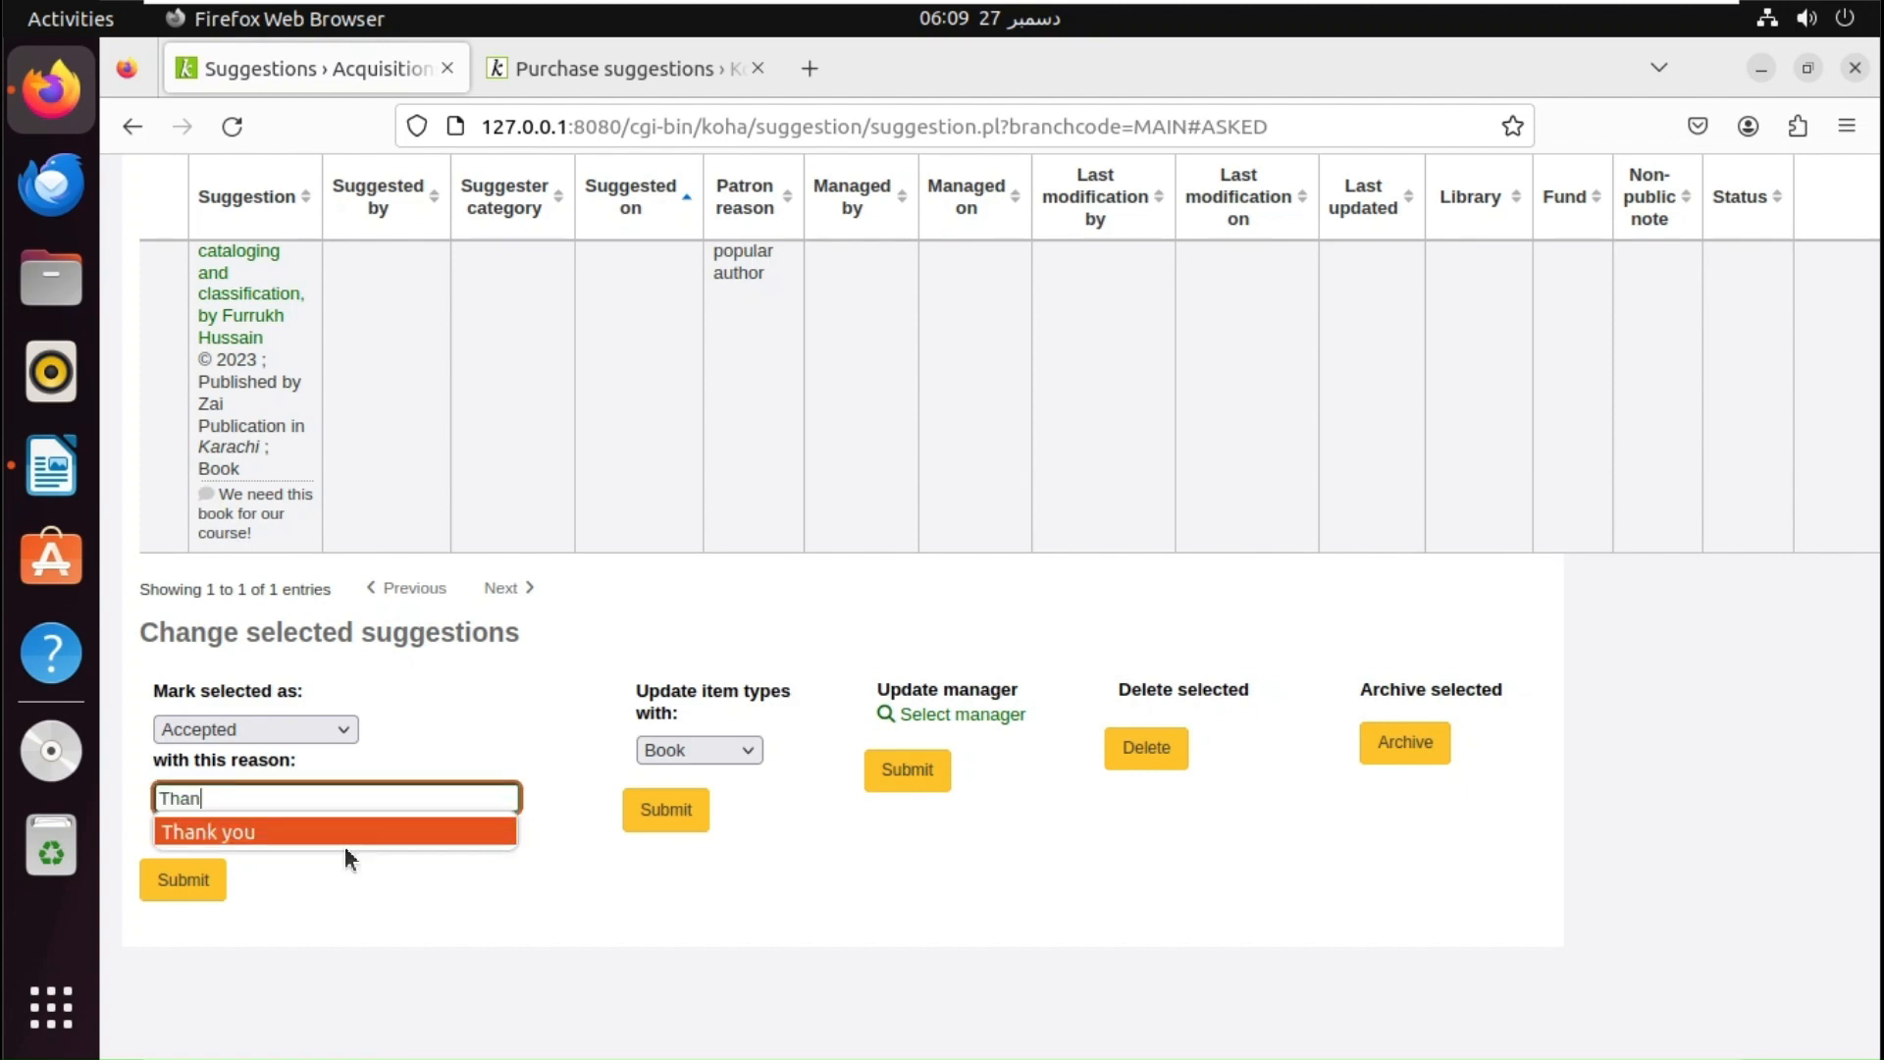
{"action": "left_click", "coordinate": [334, 832]}
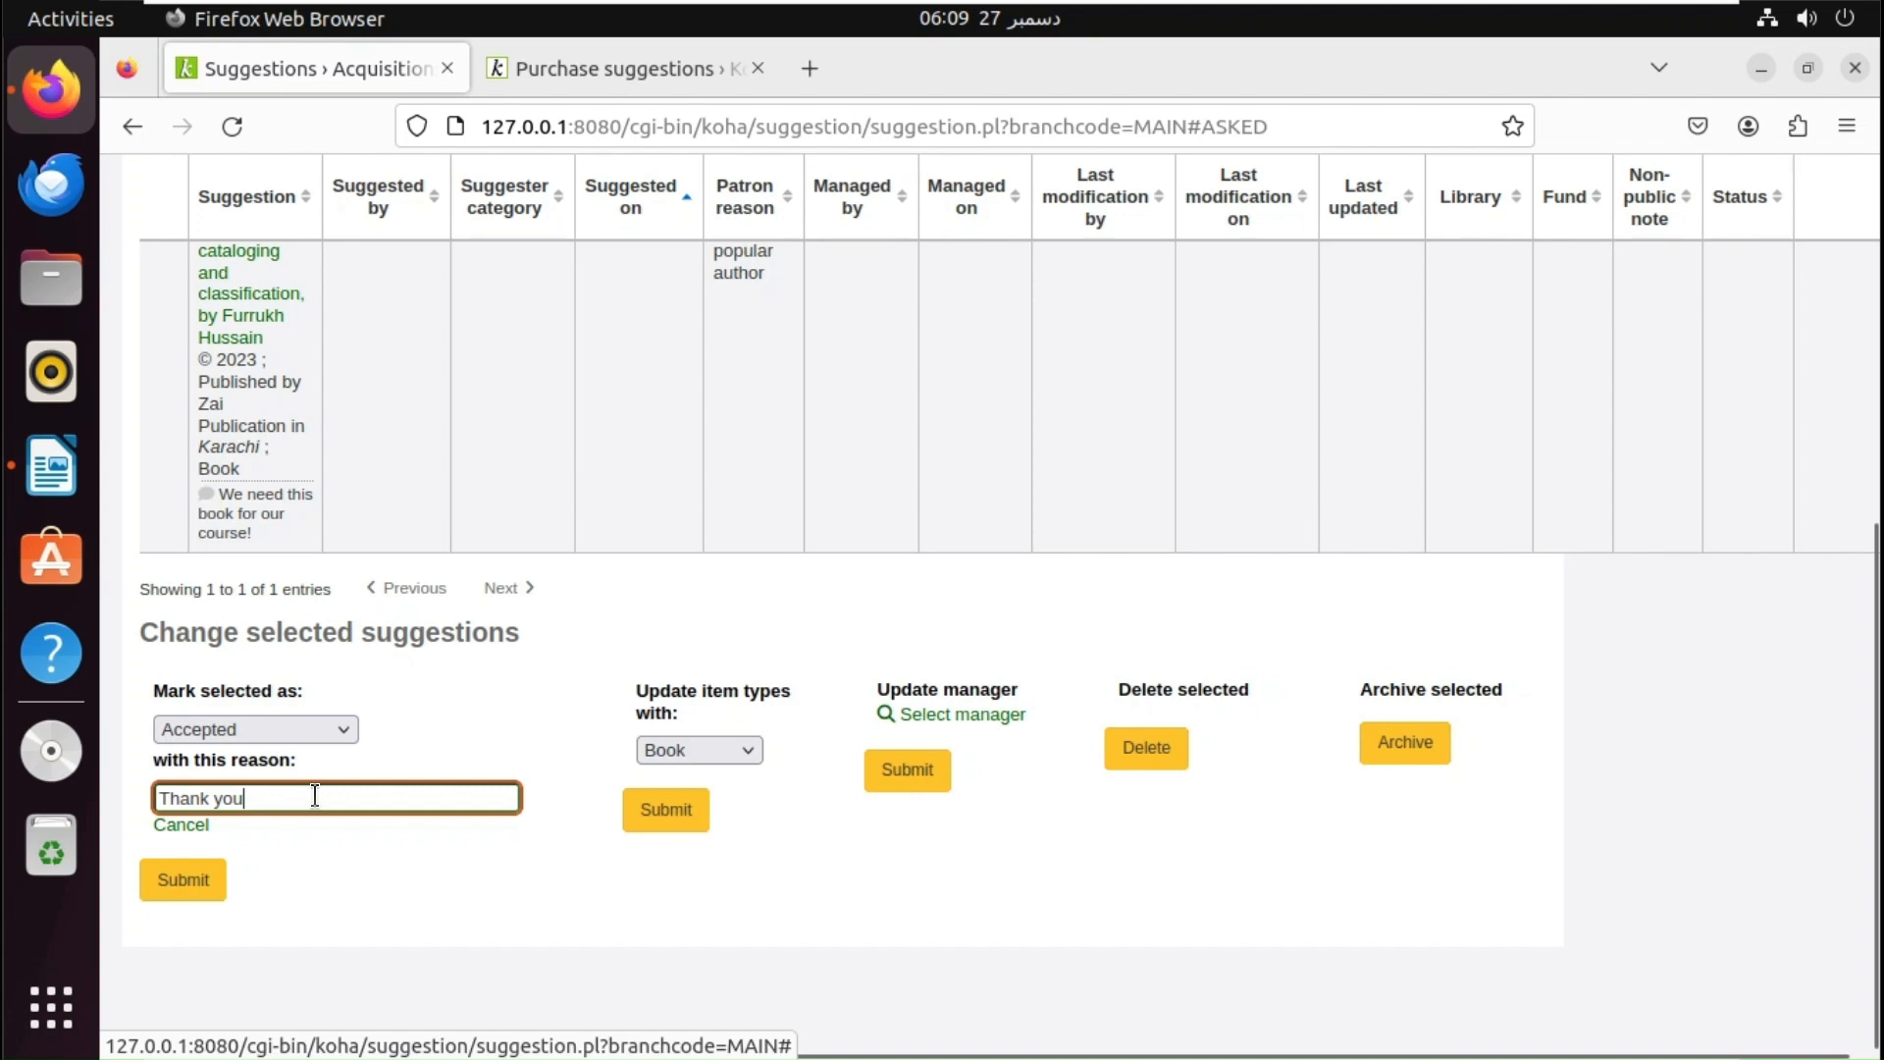
{"action": "type", "text": ", we have accepted your request."}
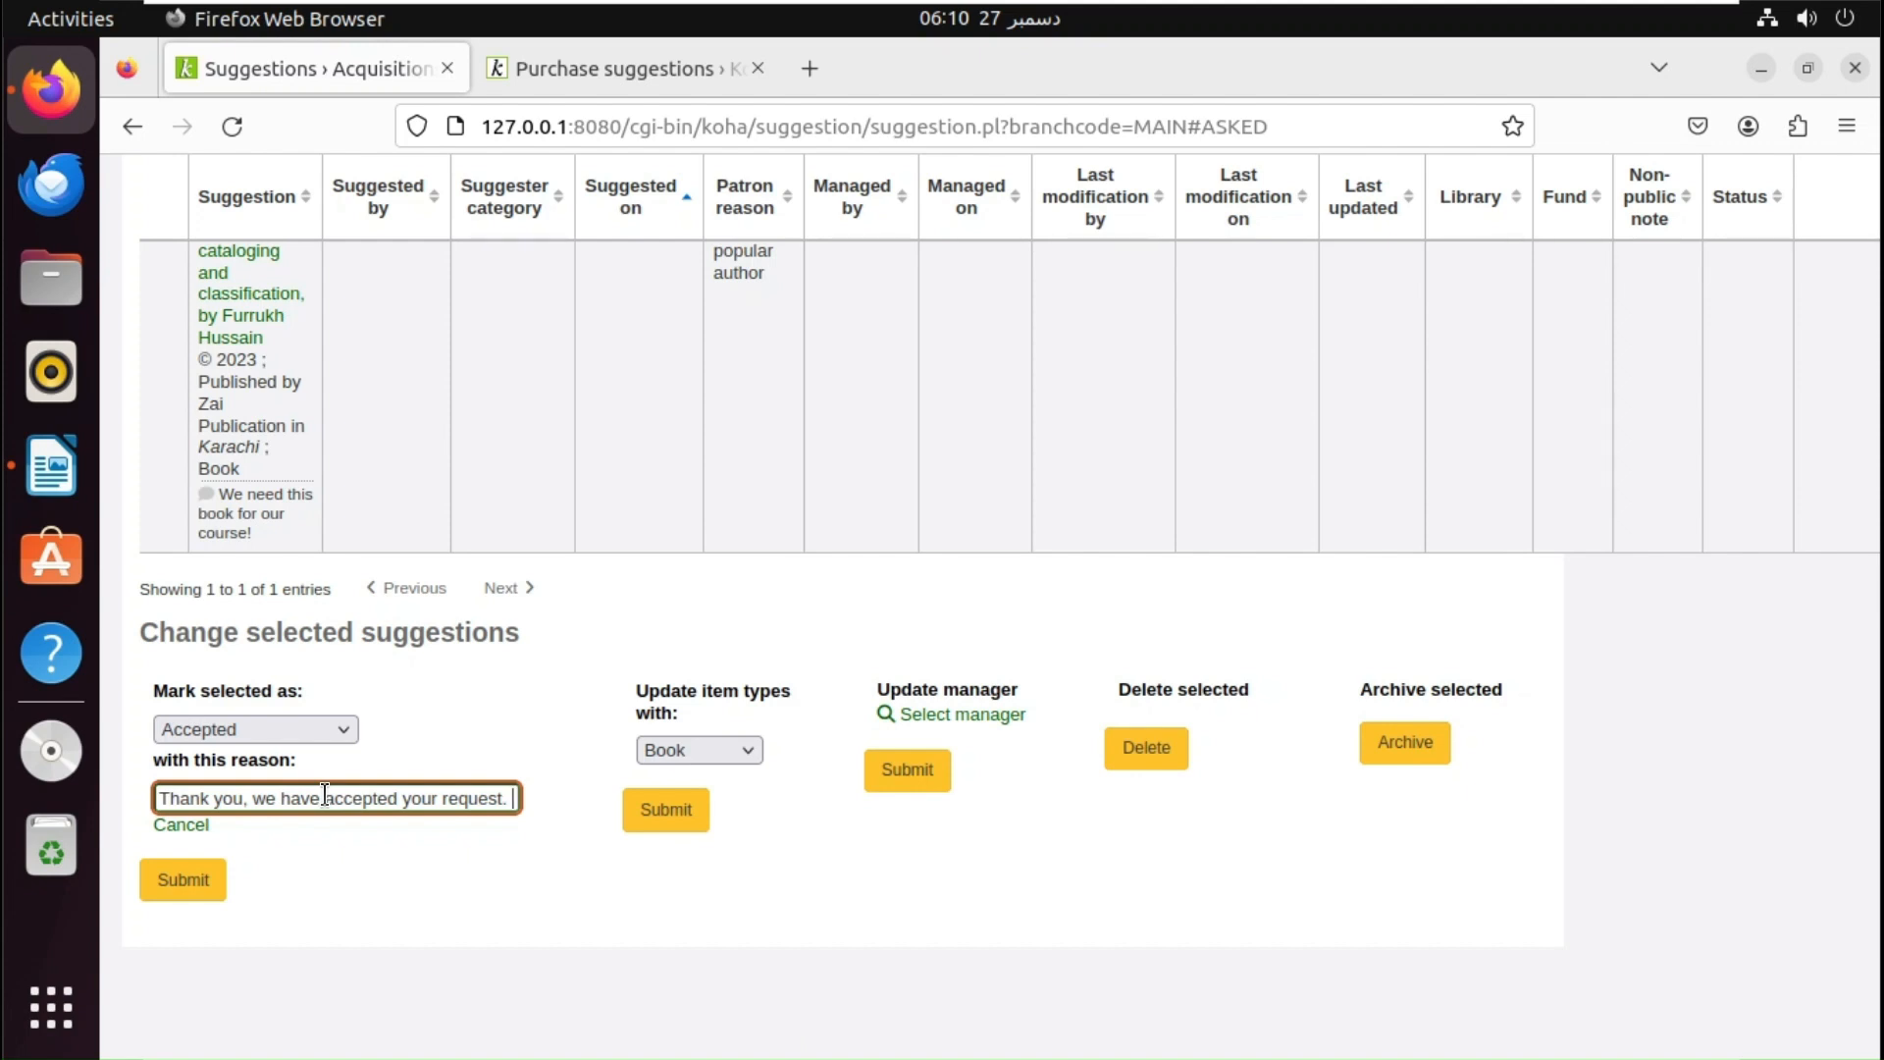
{"action": "type", "text": "Plea"}
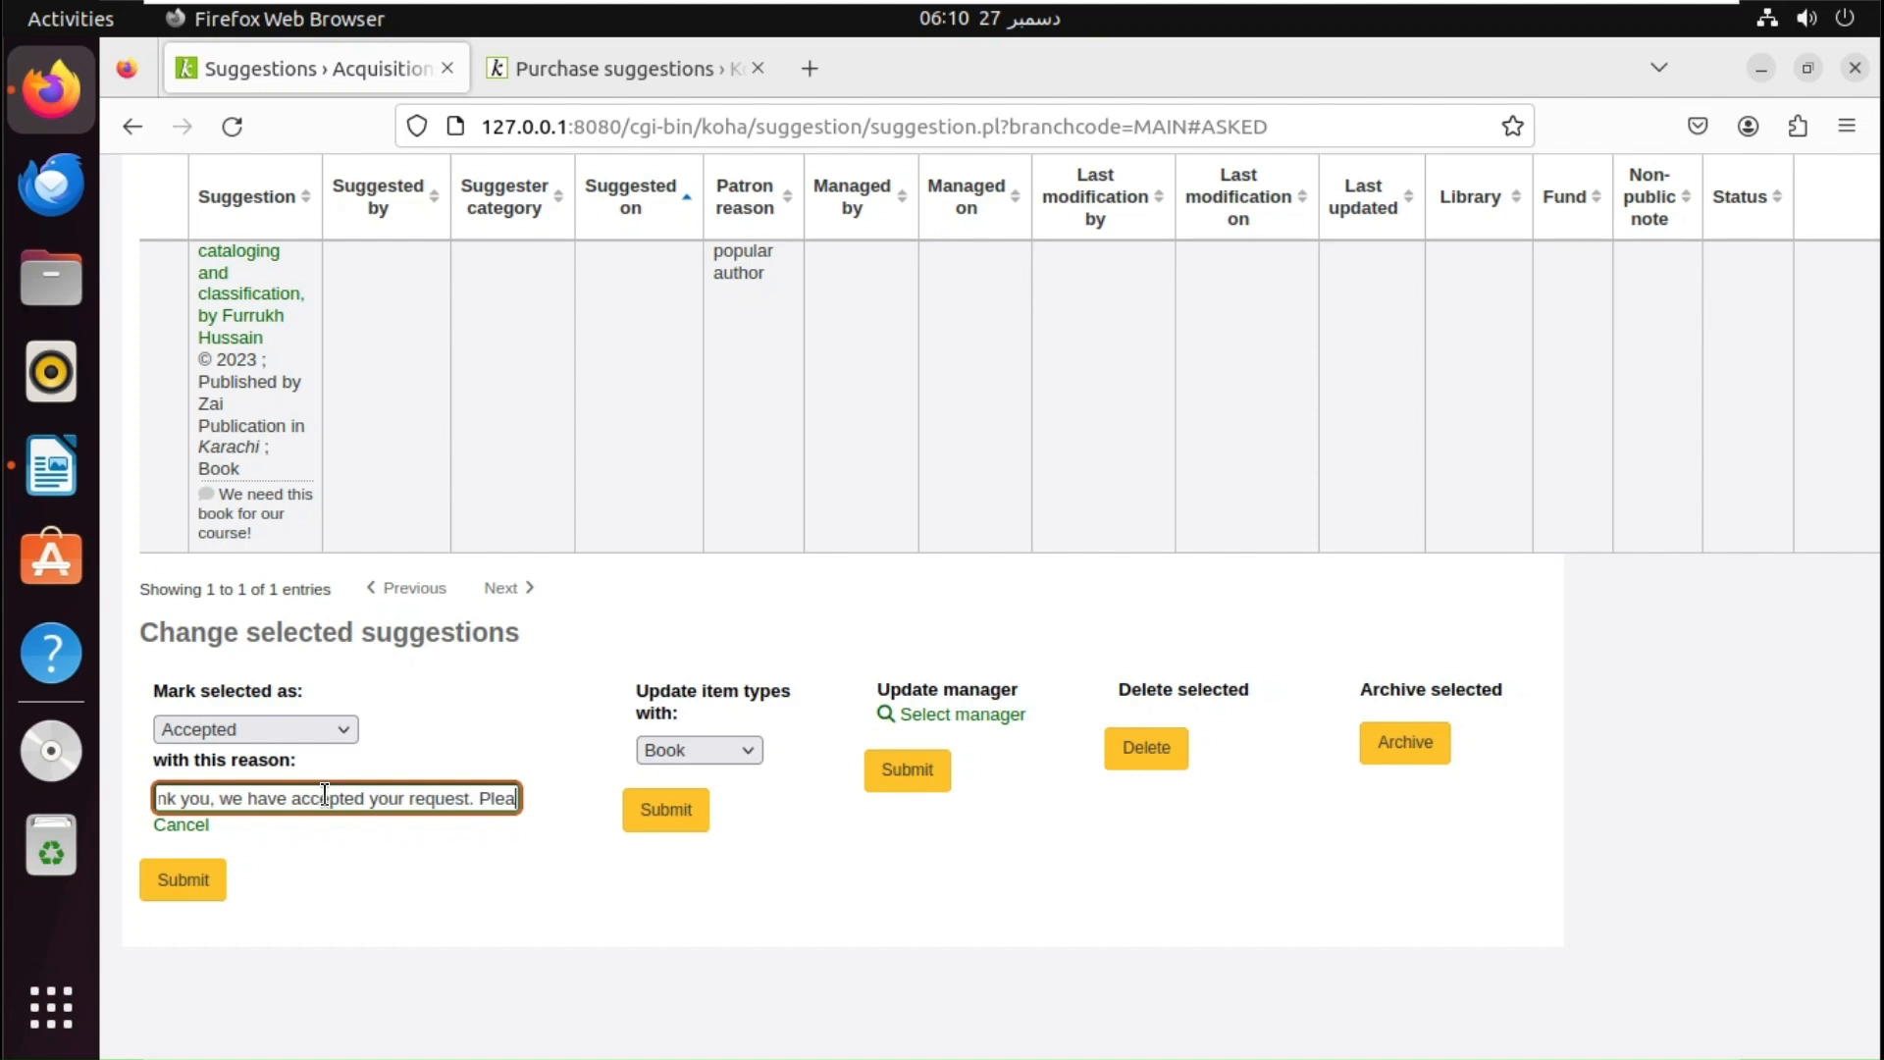
{"action": "type", "text": "se allow us 15 "}
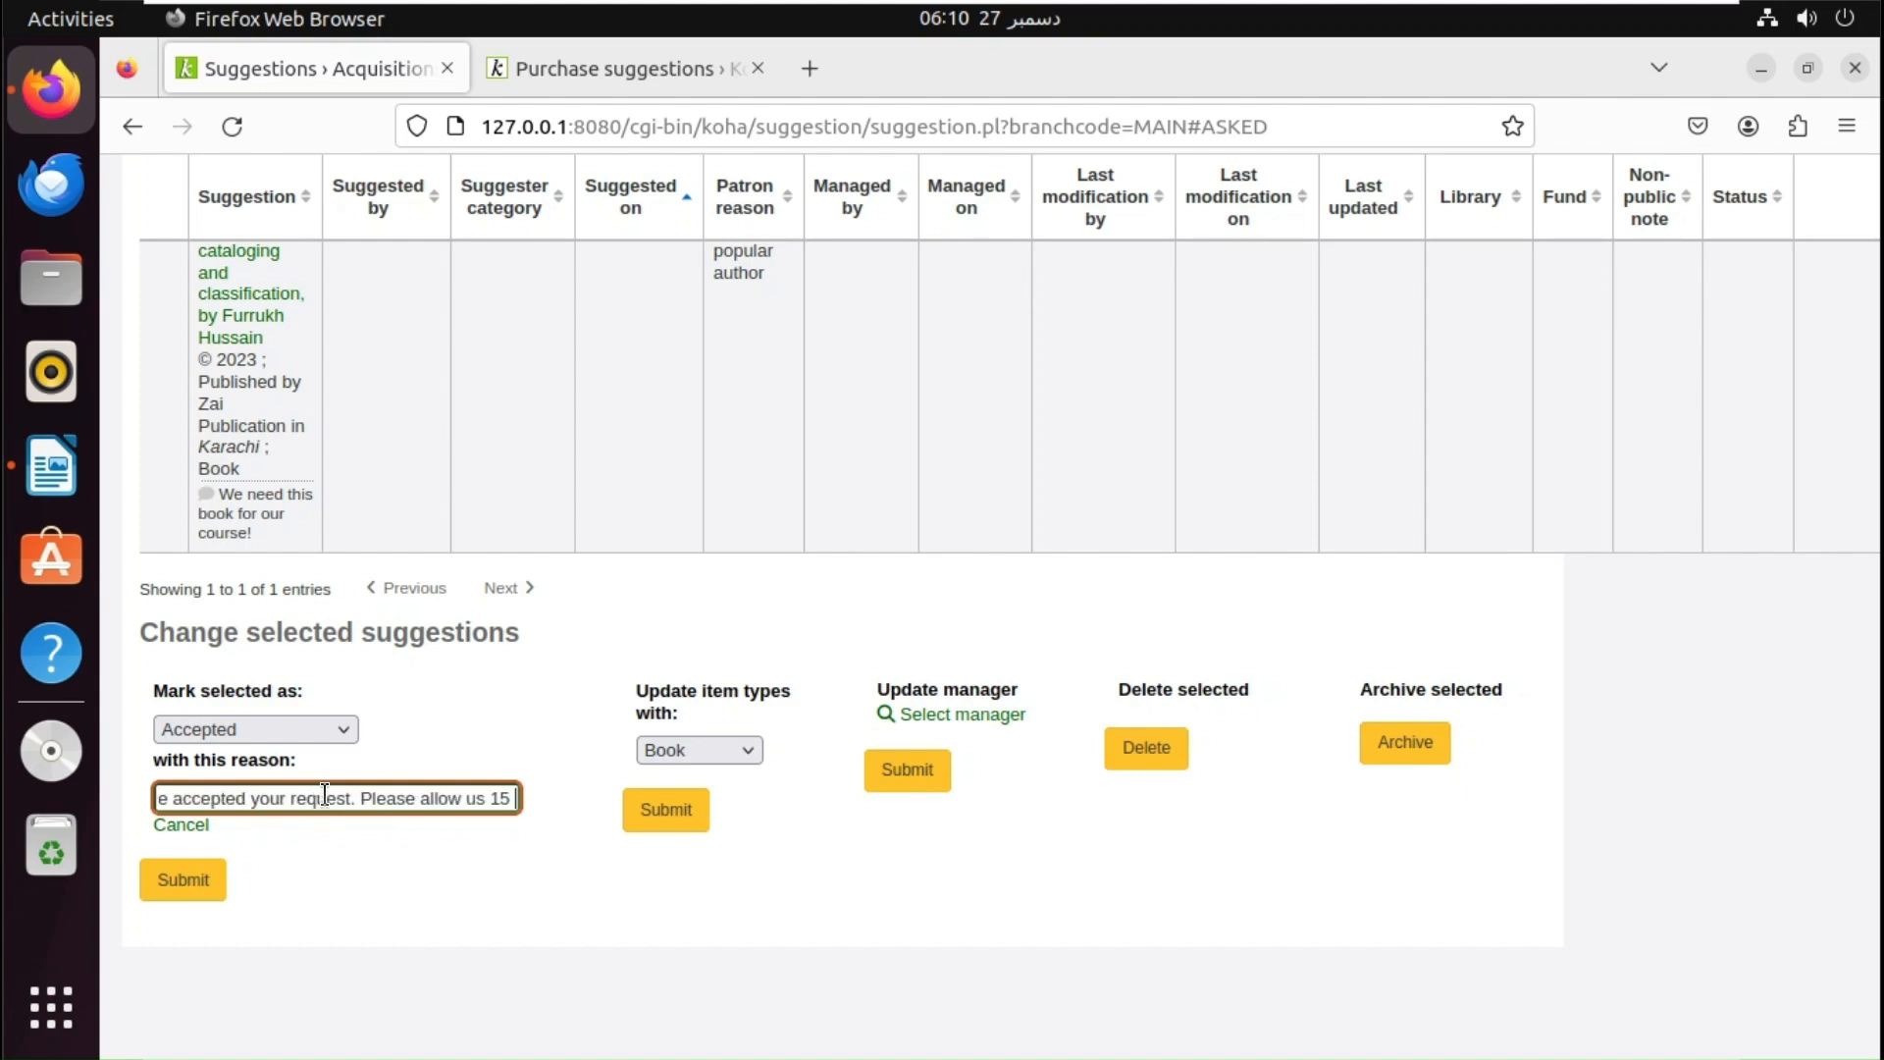
{"action": "type", "text": "days"}
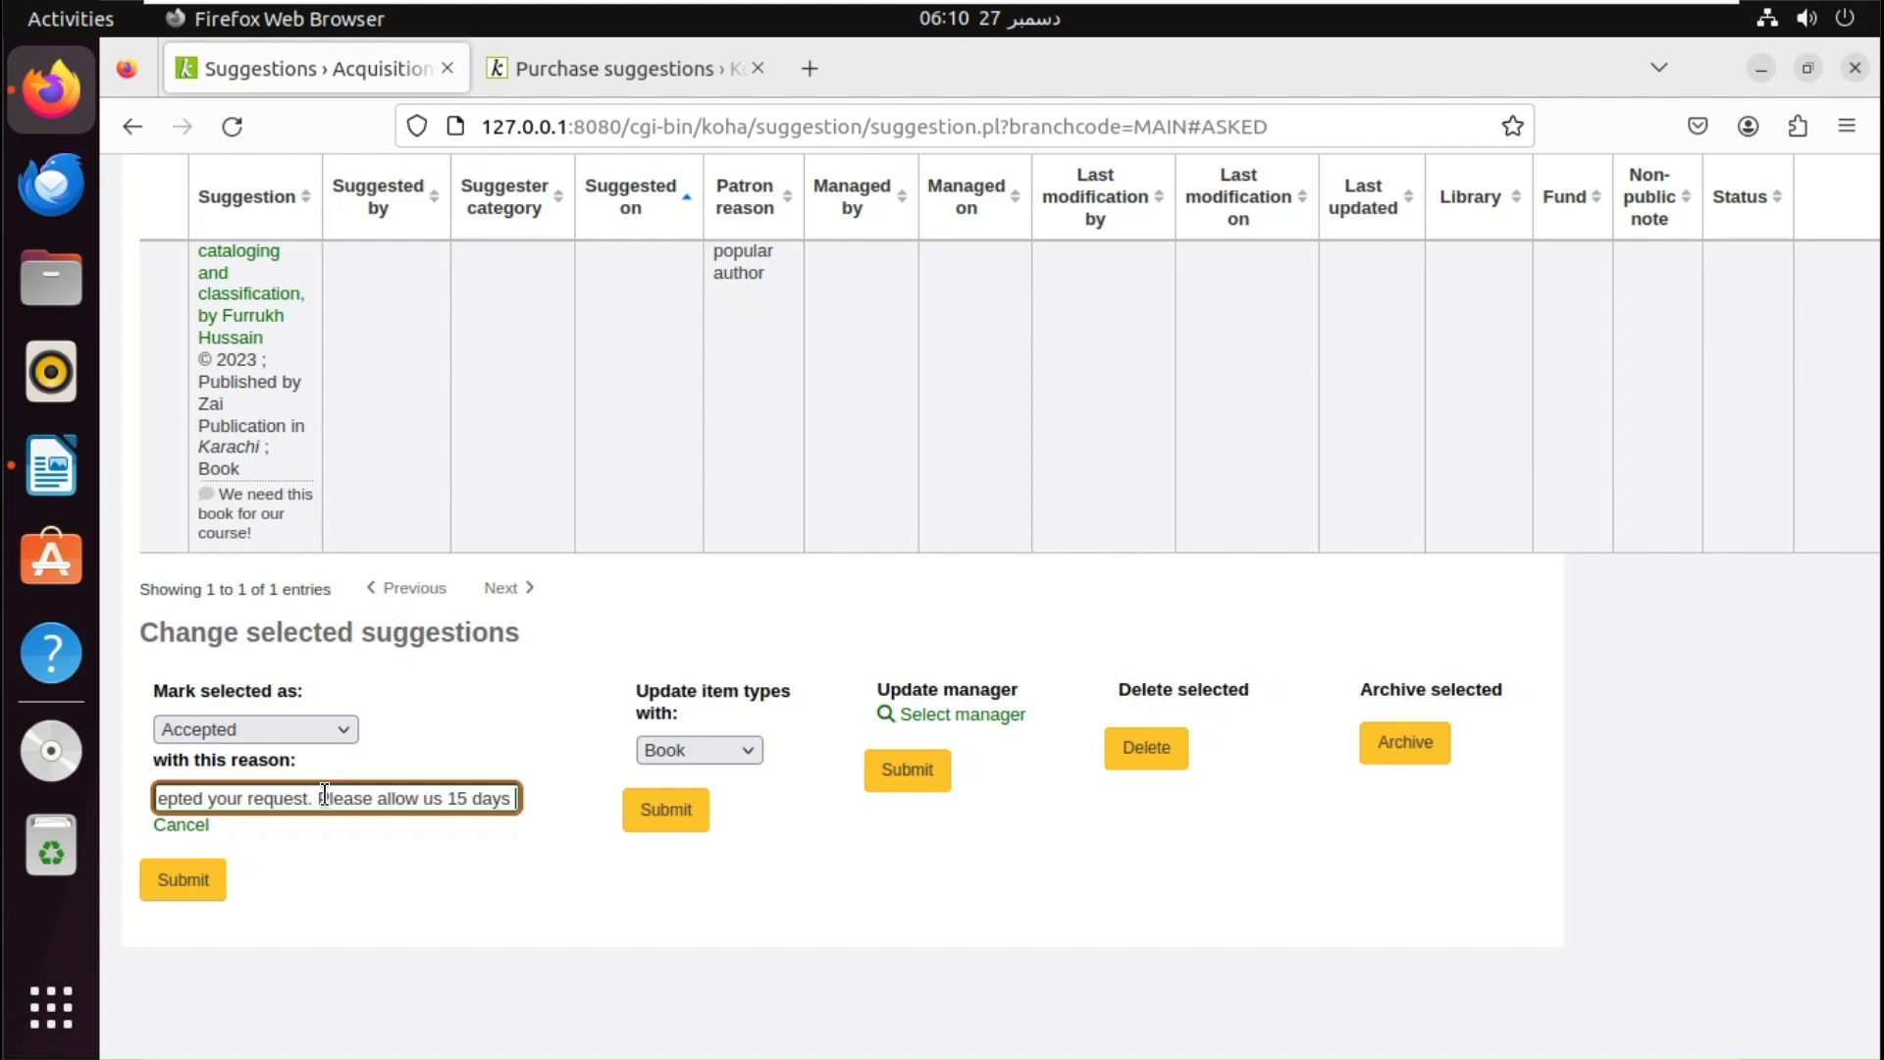
{"action": "type", "text": "."}
{"action": "key", "text": "Tab"}
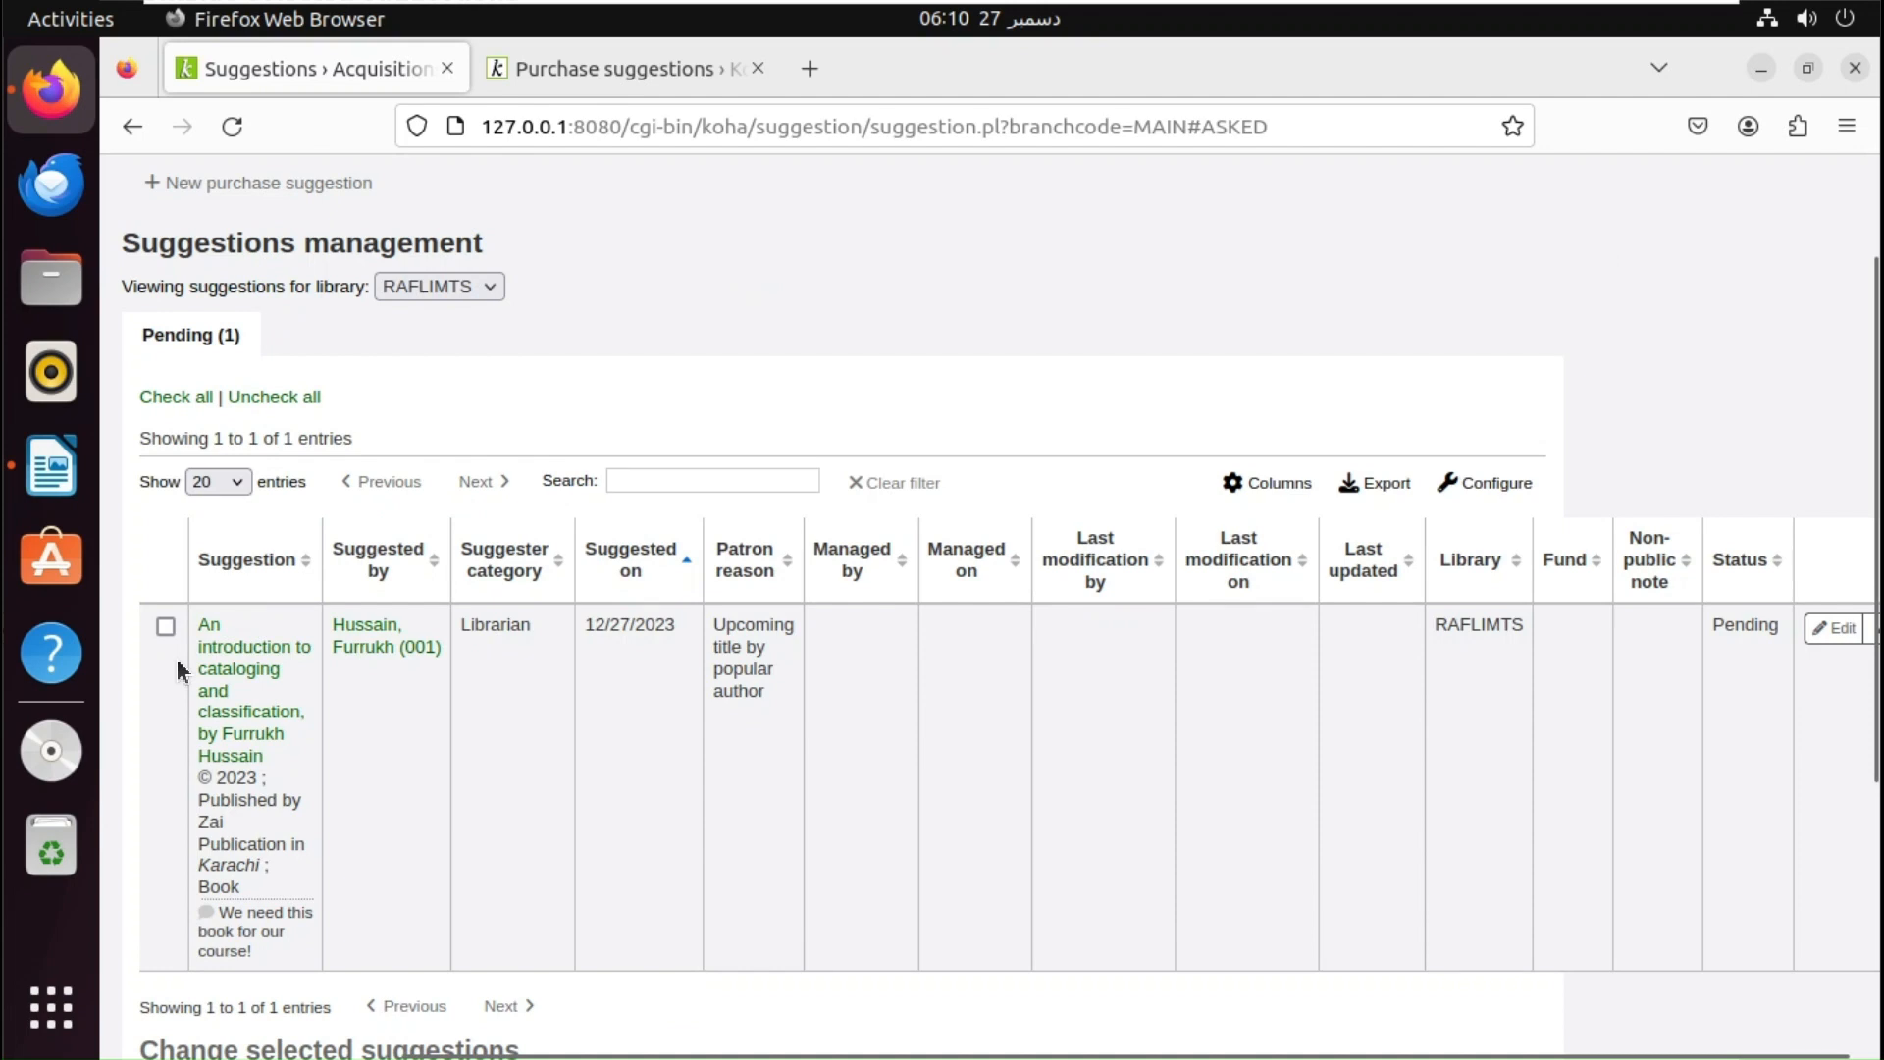
{"action": "left_click", "coordinate": [166, 626]}
- Accept the selected suggestion and reload the patron's OPAC suggestions to see it Accepted
{"action": "scroll", "coordinate": [1393, 991], "scroll_direction": "down", "scroll_amount": 4}
{"action": "left_click", "coordinate": [197, 957]}
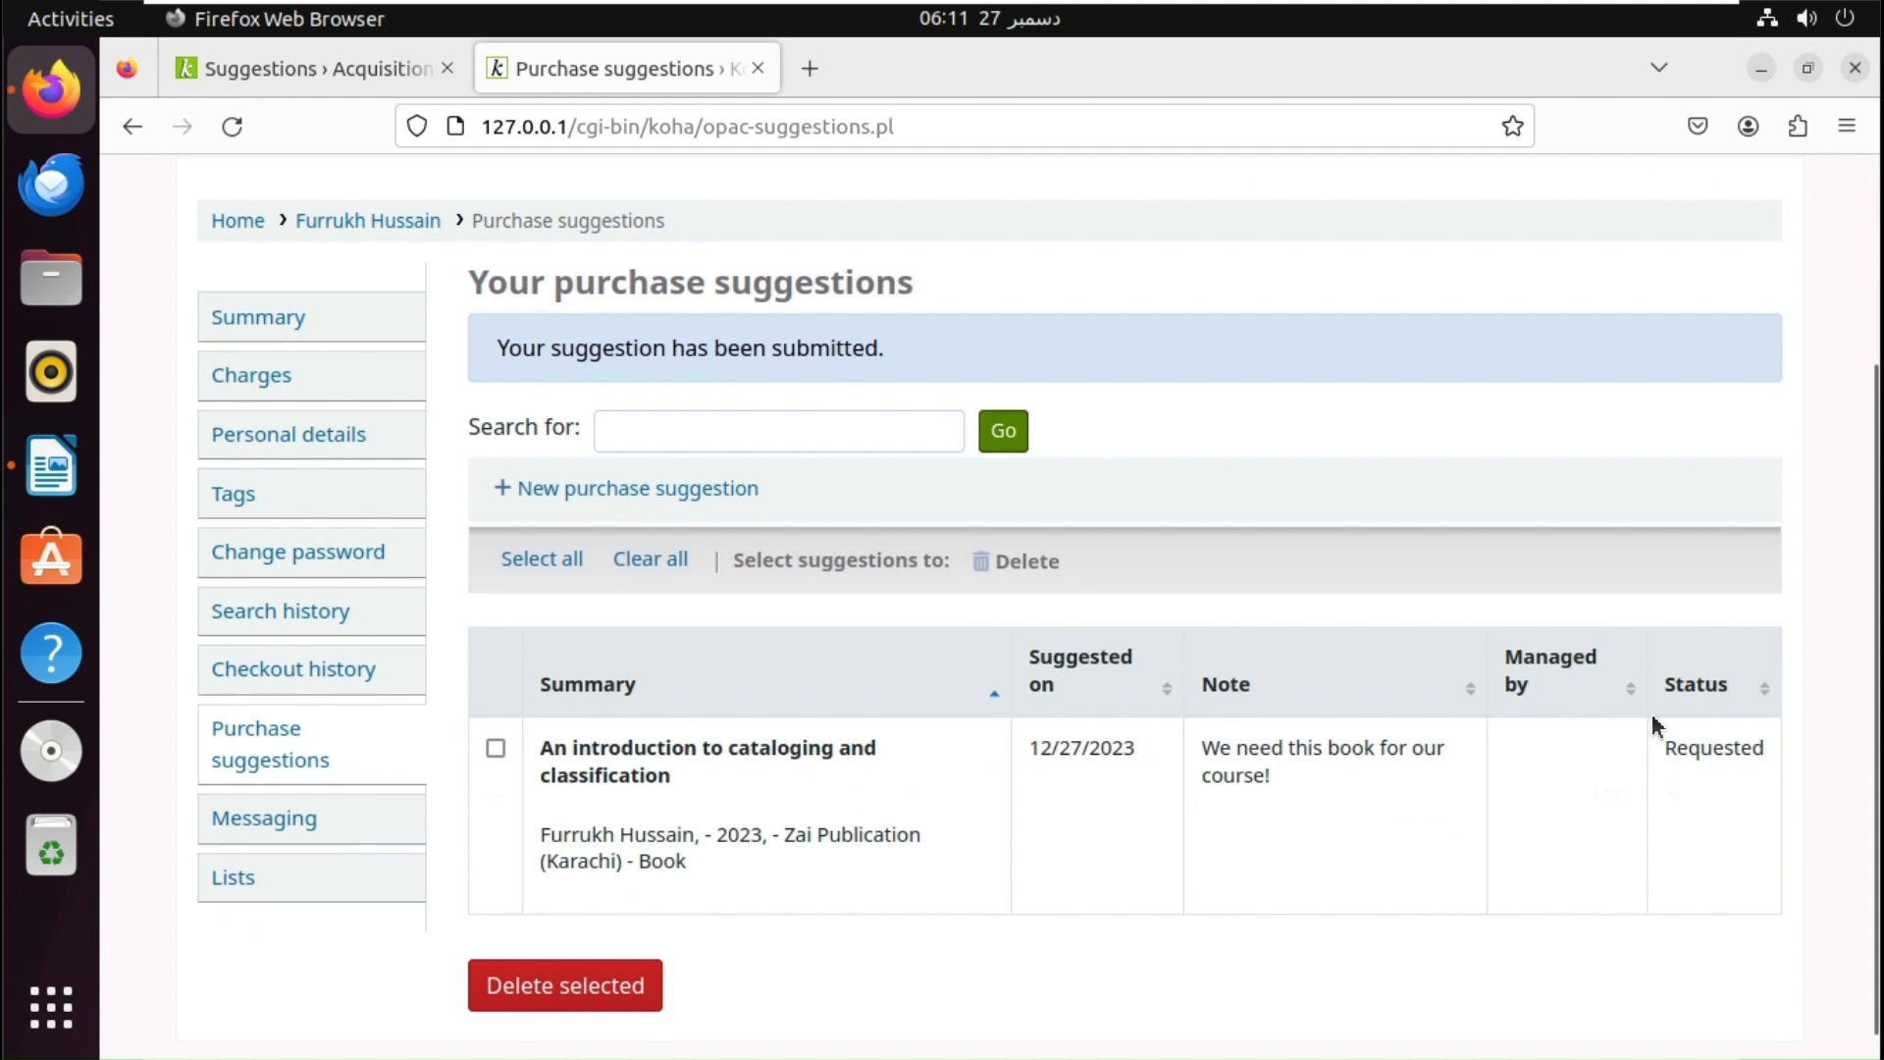
{"action": "key", "text": "F5"}
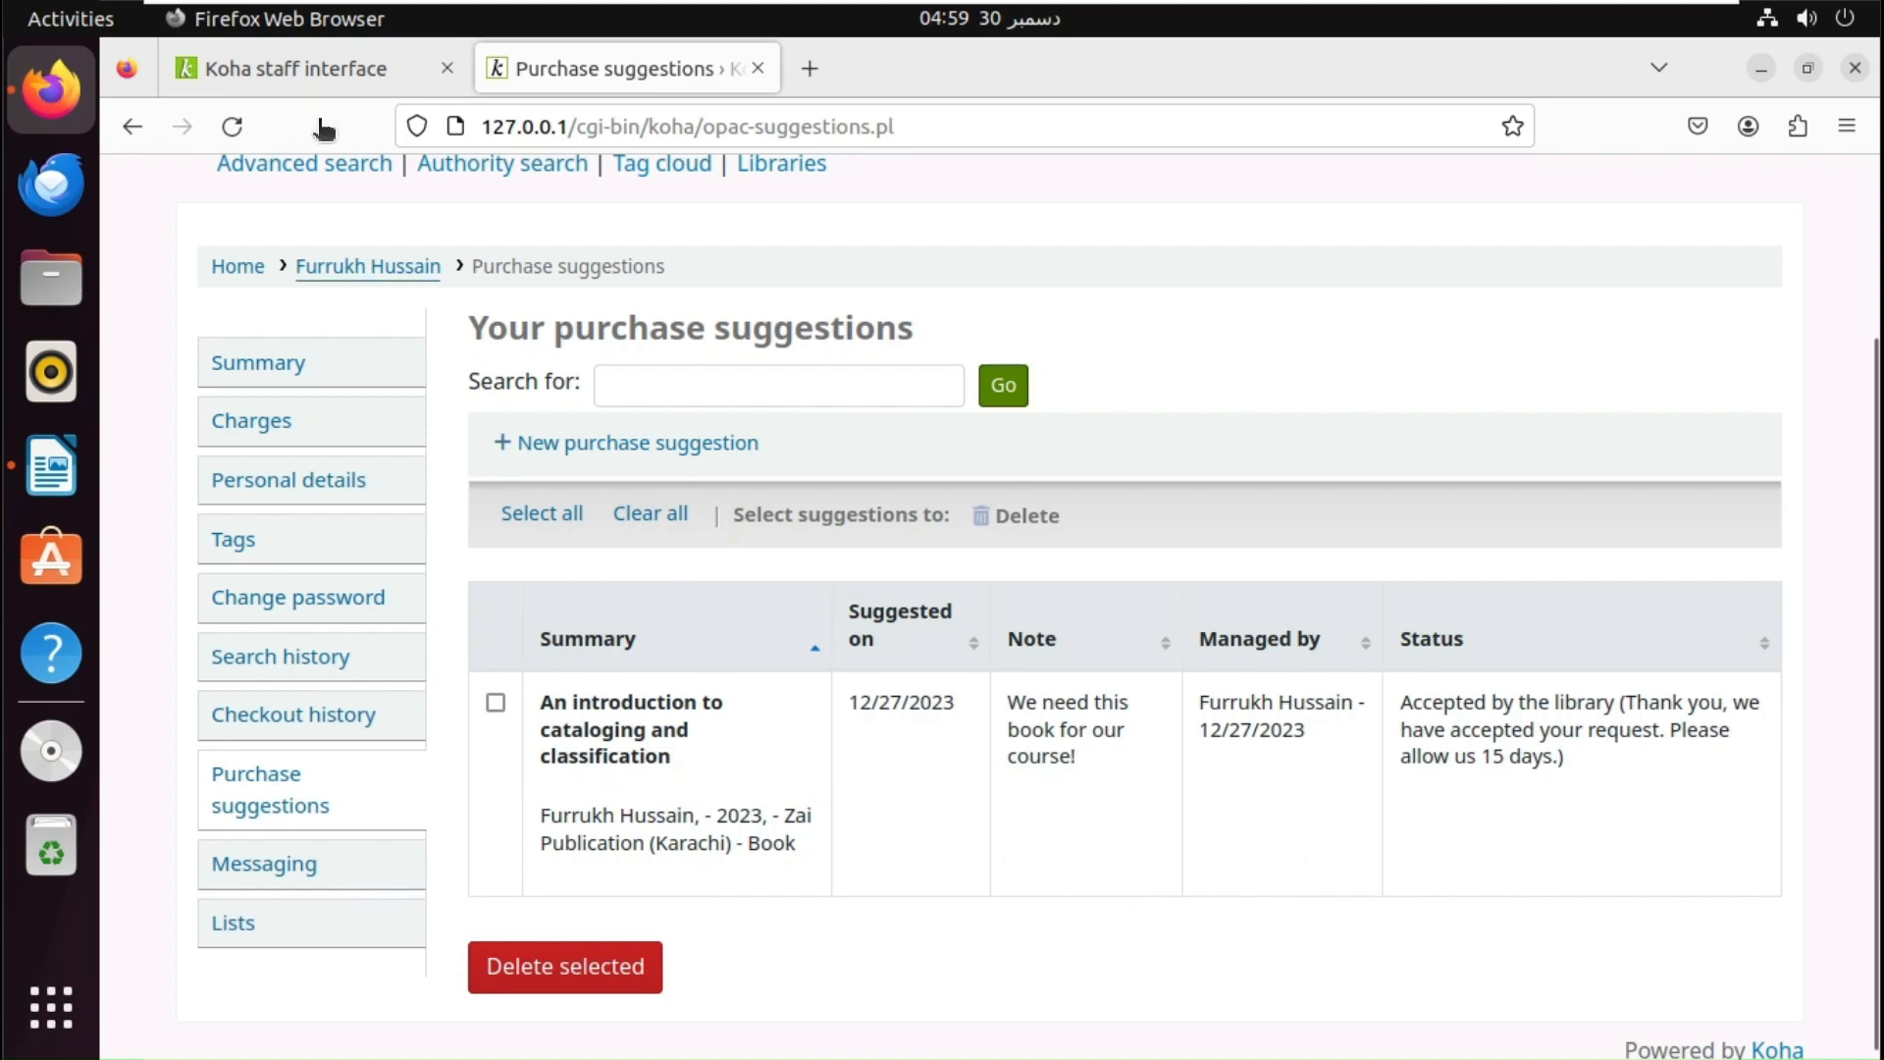
- Search system preferences for 'report a problem' to find OPACReportProblem
{"action": "left_click", "coordinate": [280, 75]}
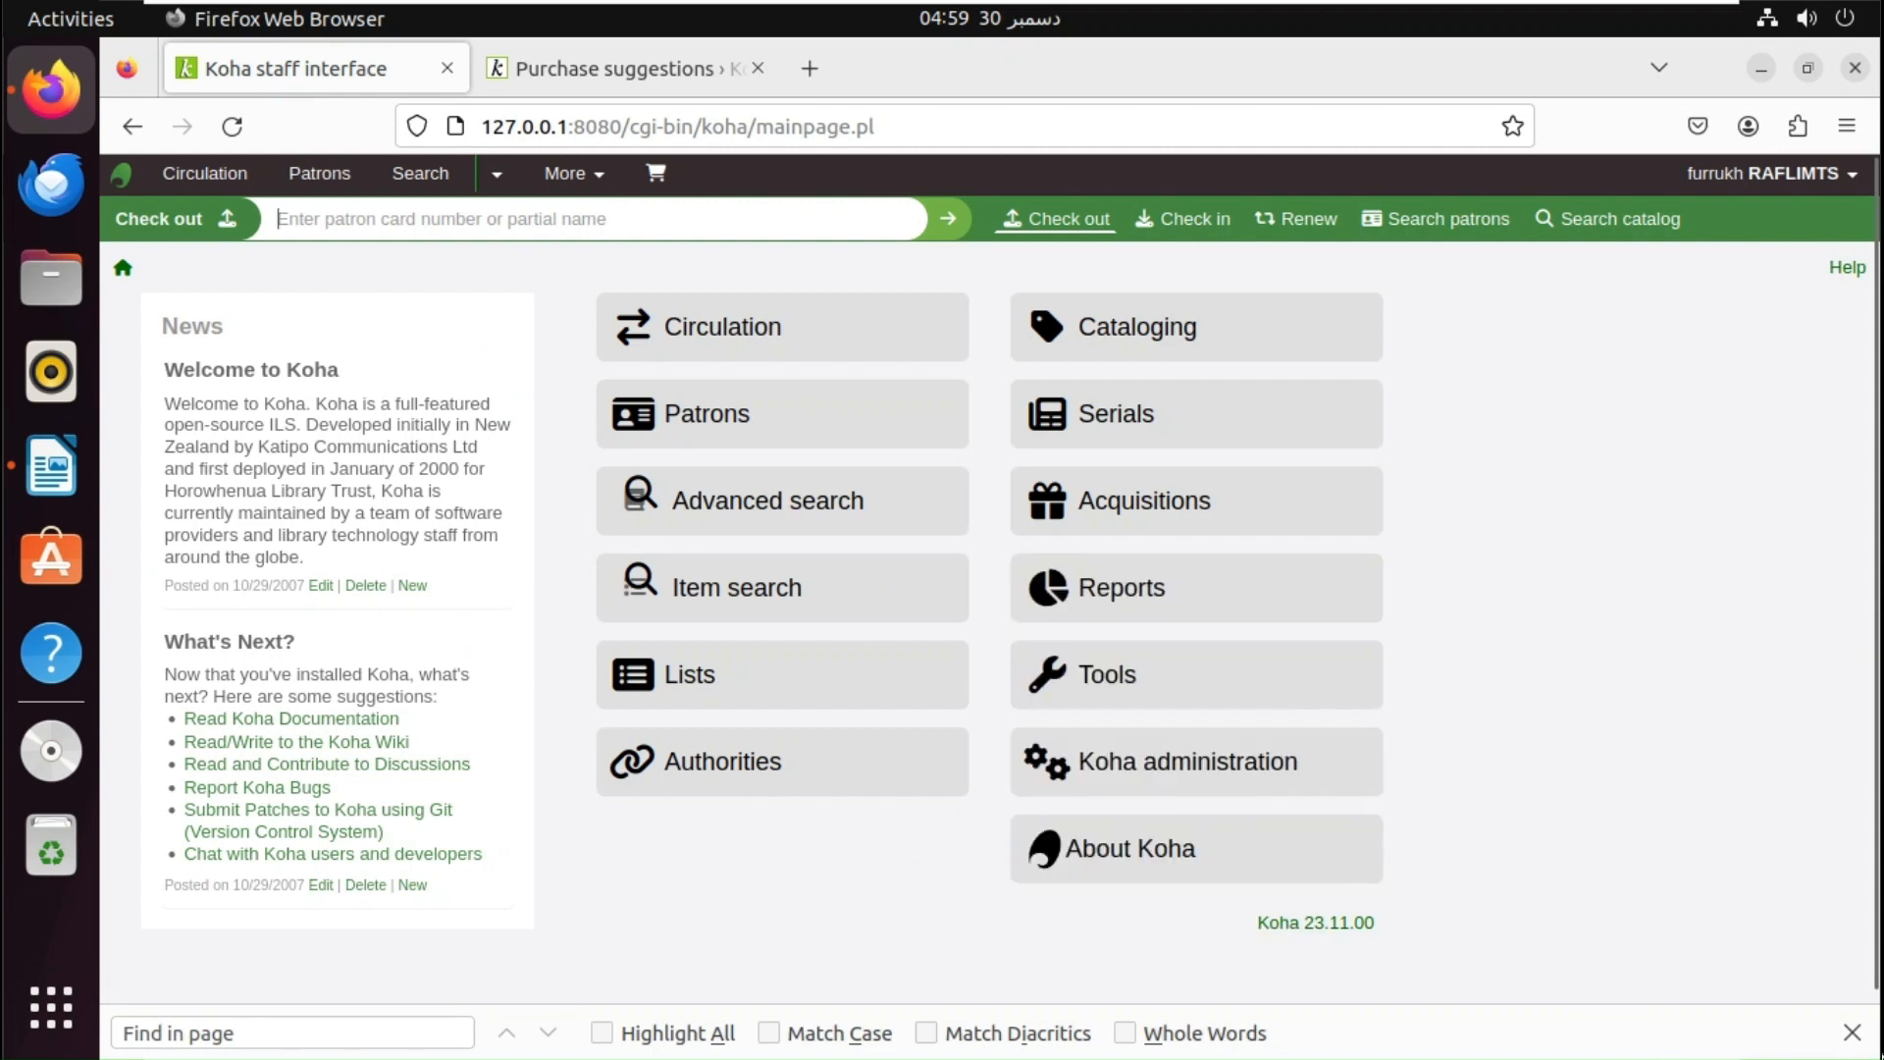
{"action": "left_click", "coordinate": [1851, 1032]}
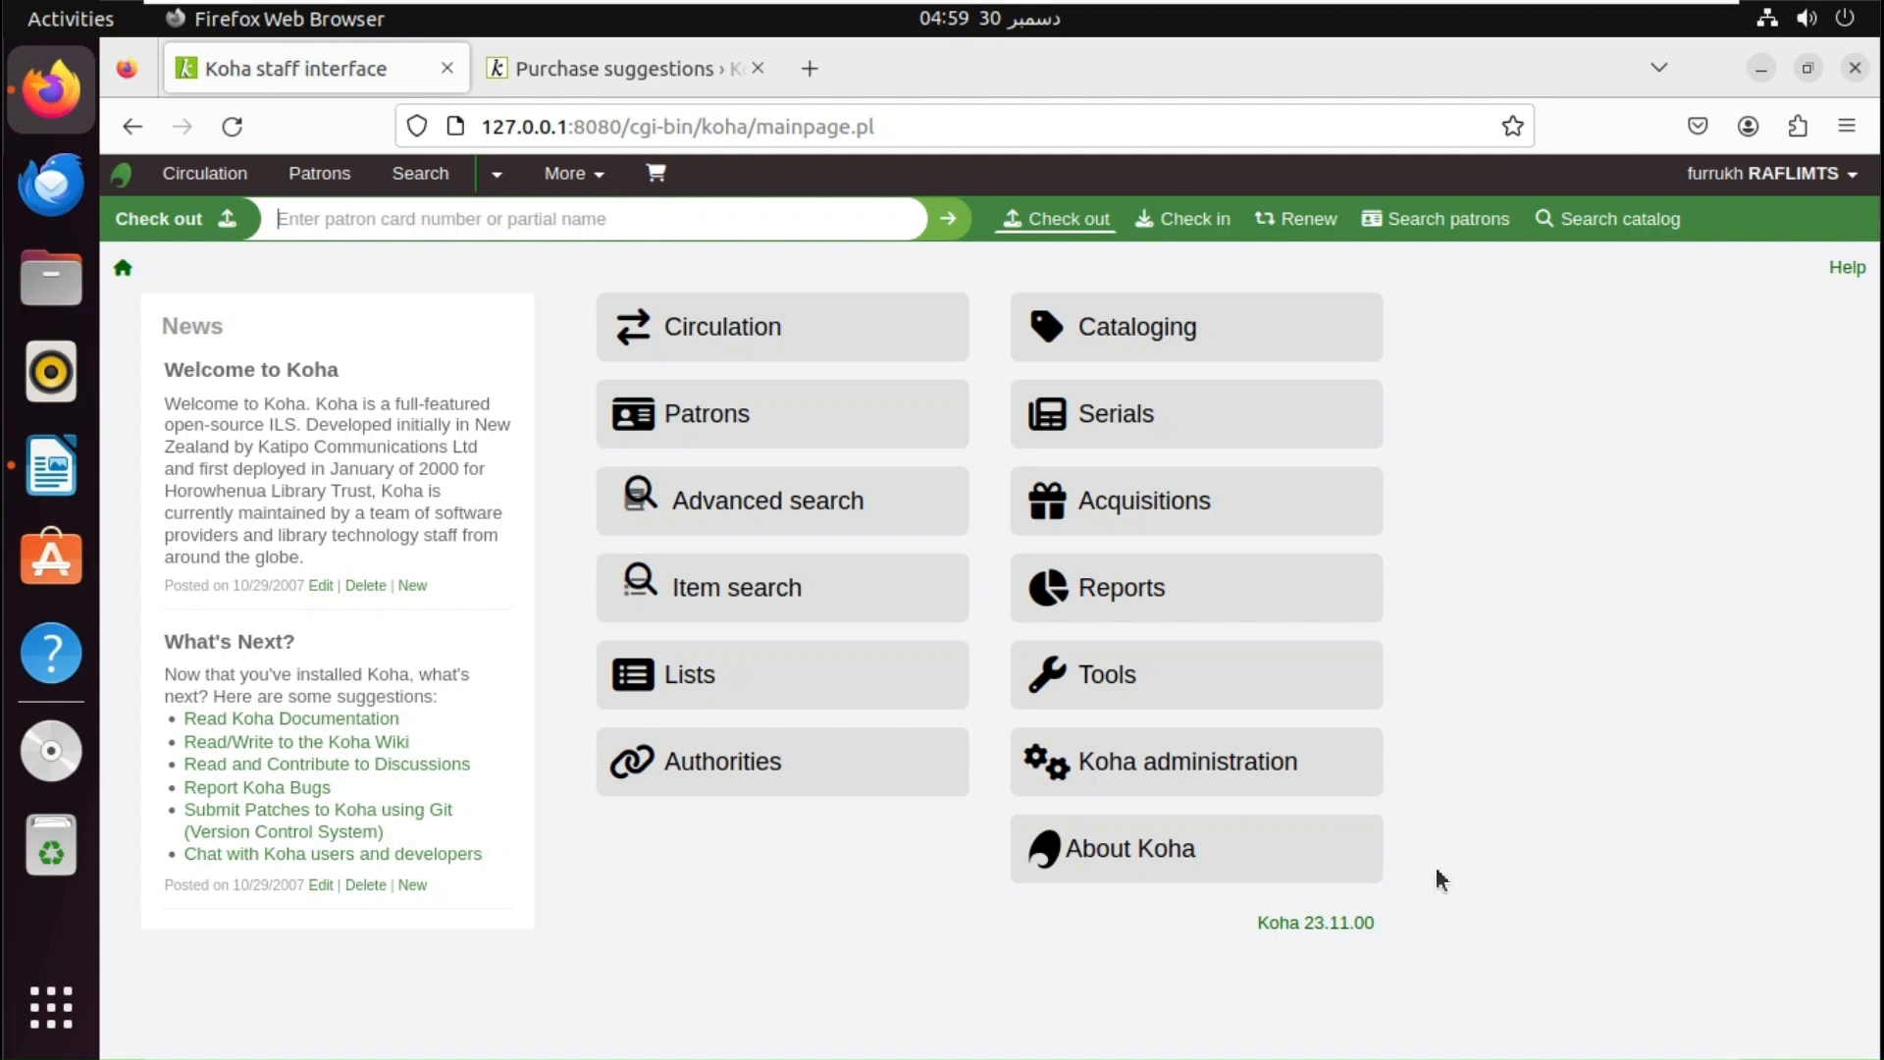
{"action": "left_click", "coordinate": [1306, 785]}
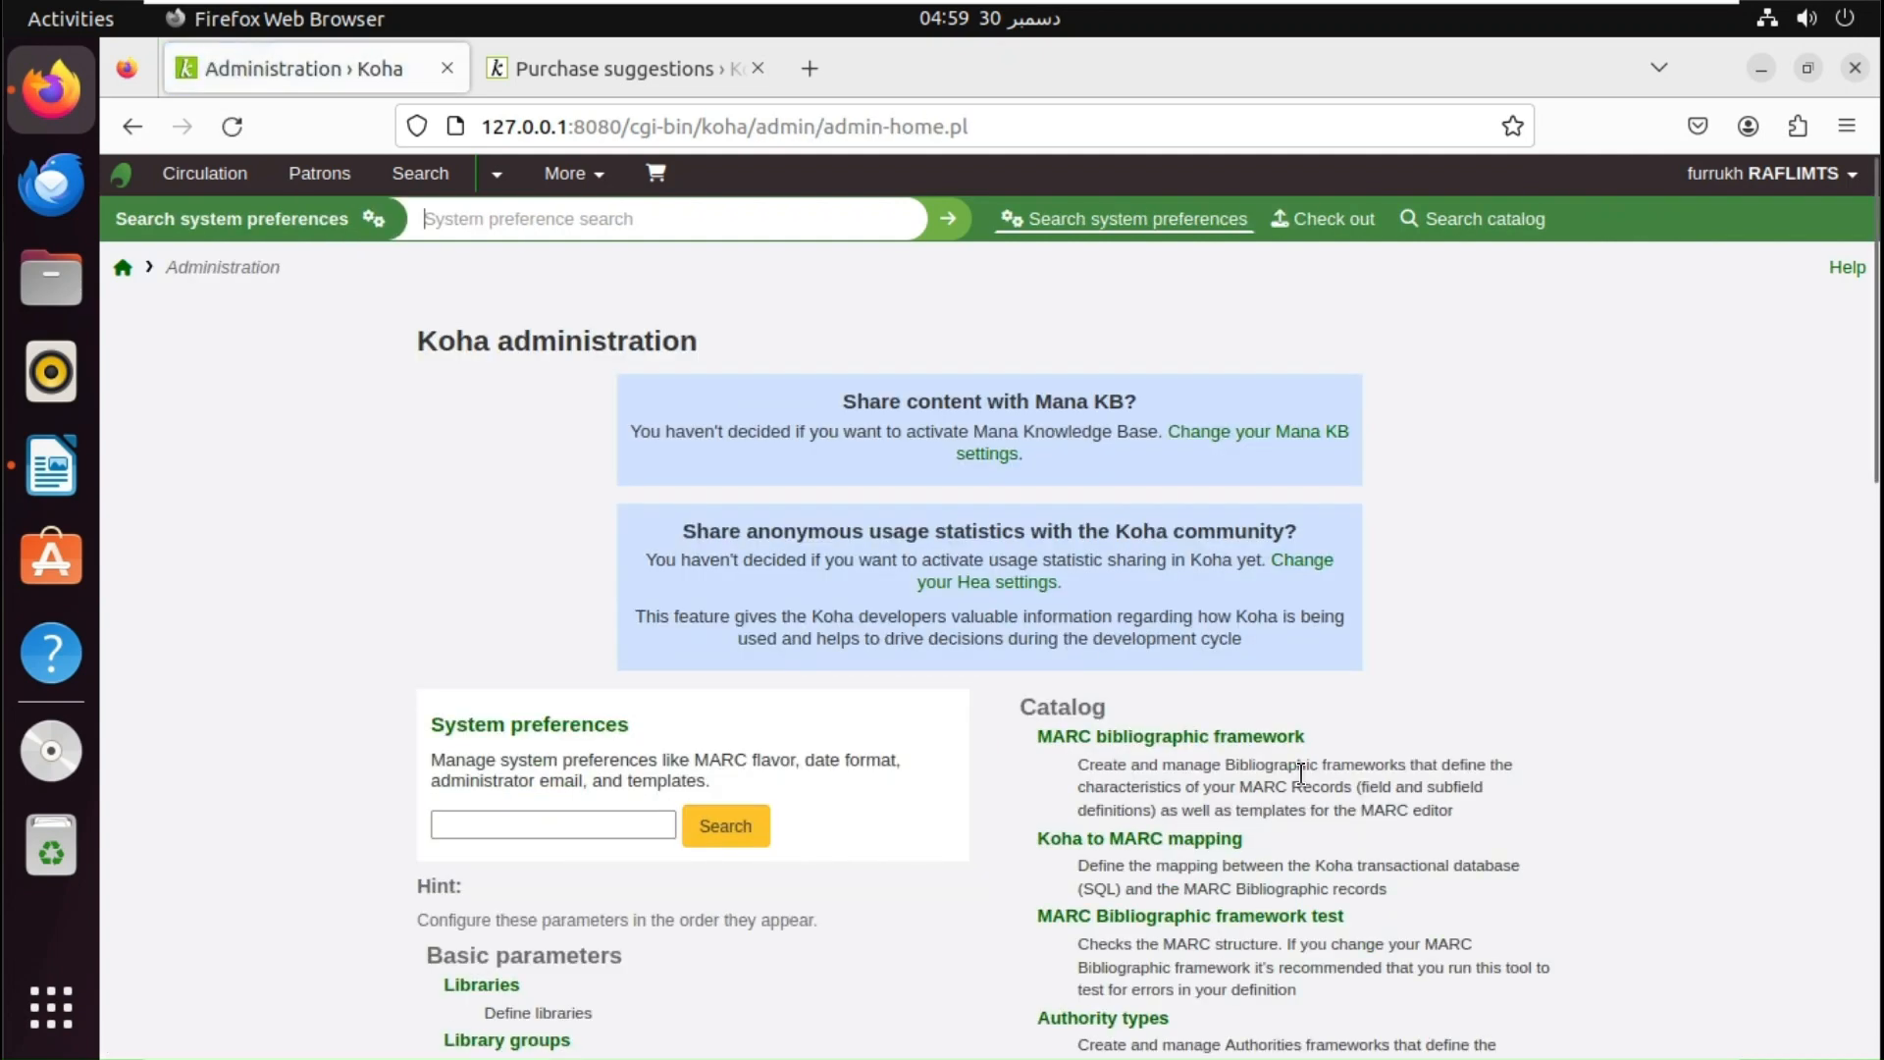
{"action": "left_click", "coordinate": [560, 829]}
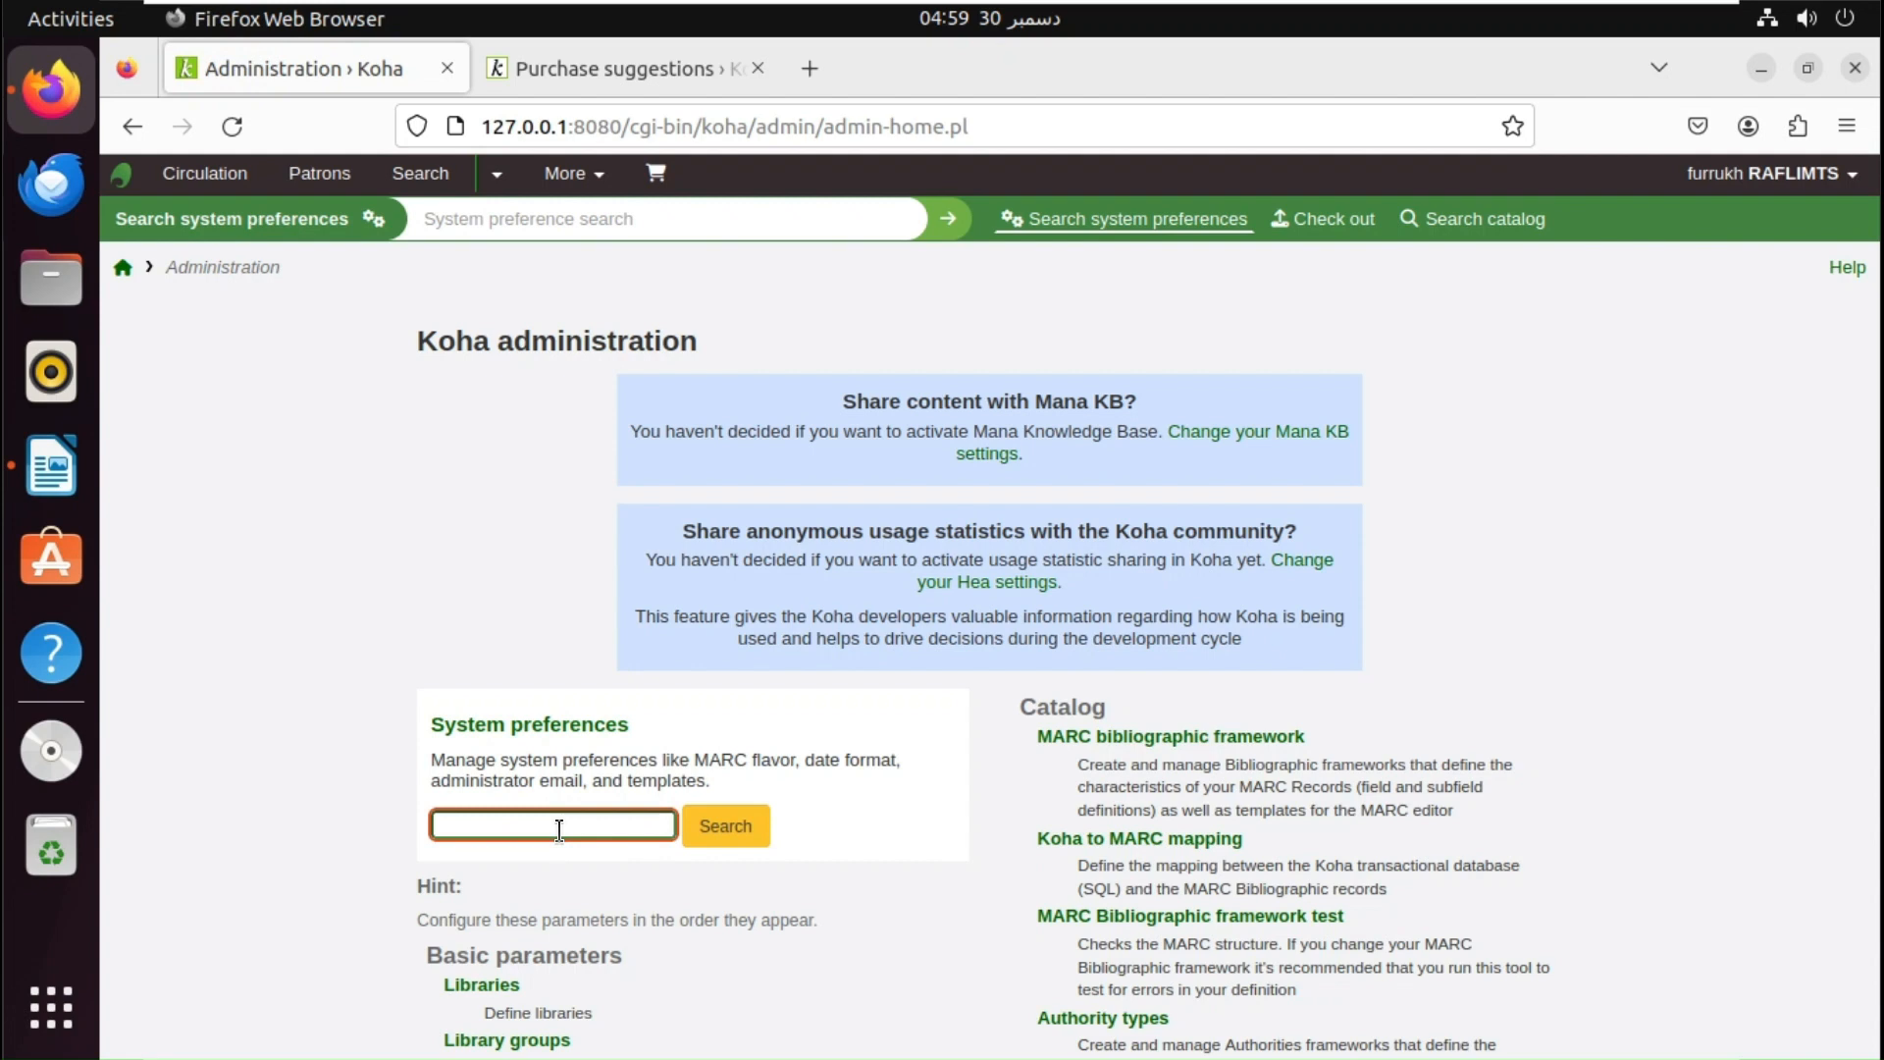
{"action": "type", "text": "report a problem"}
{"action": "key", "text": "Return"}
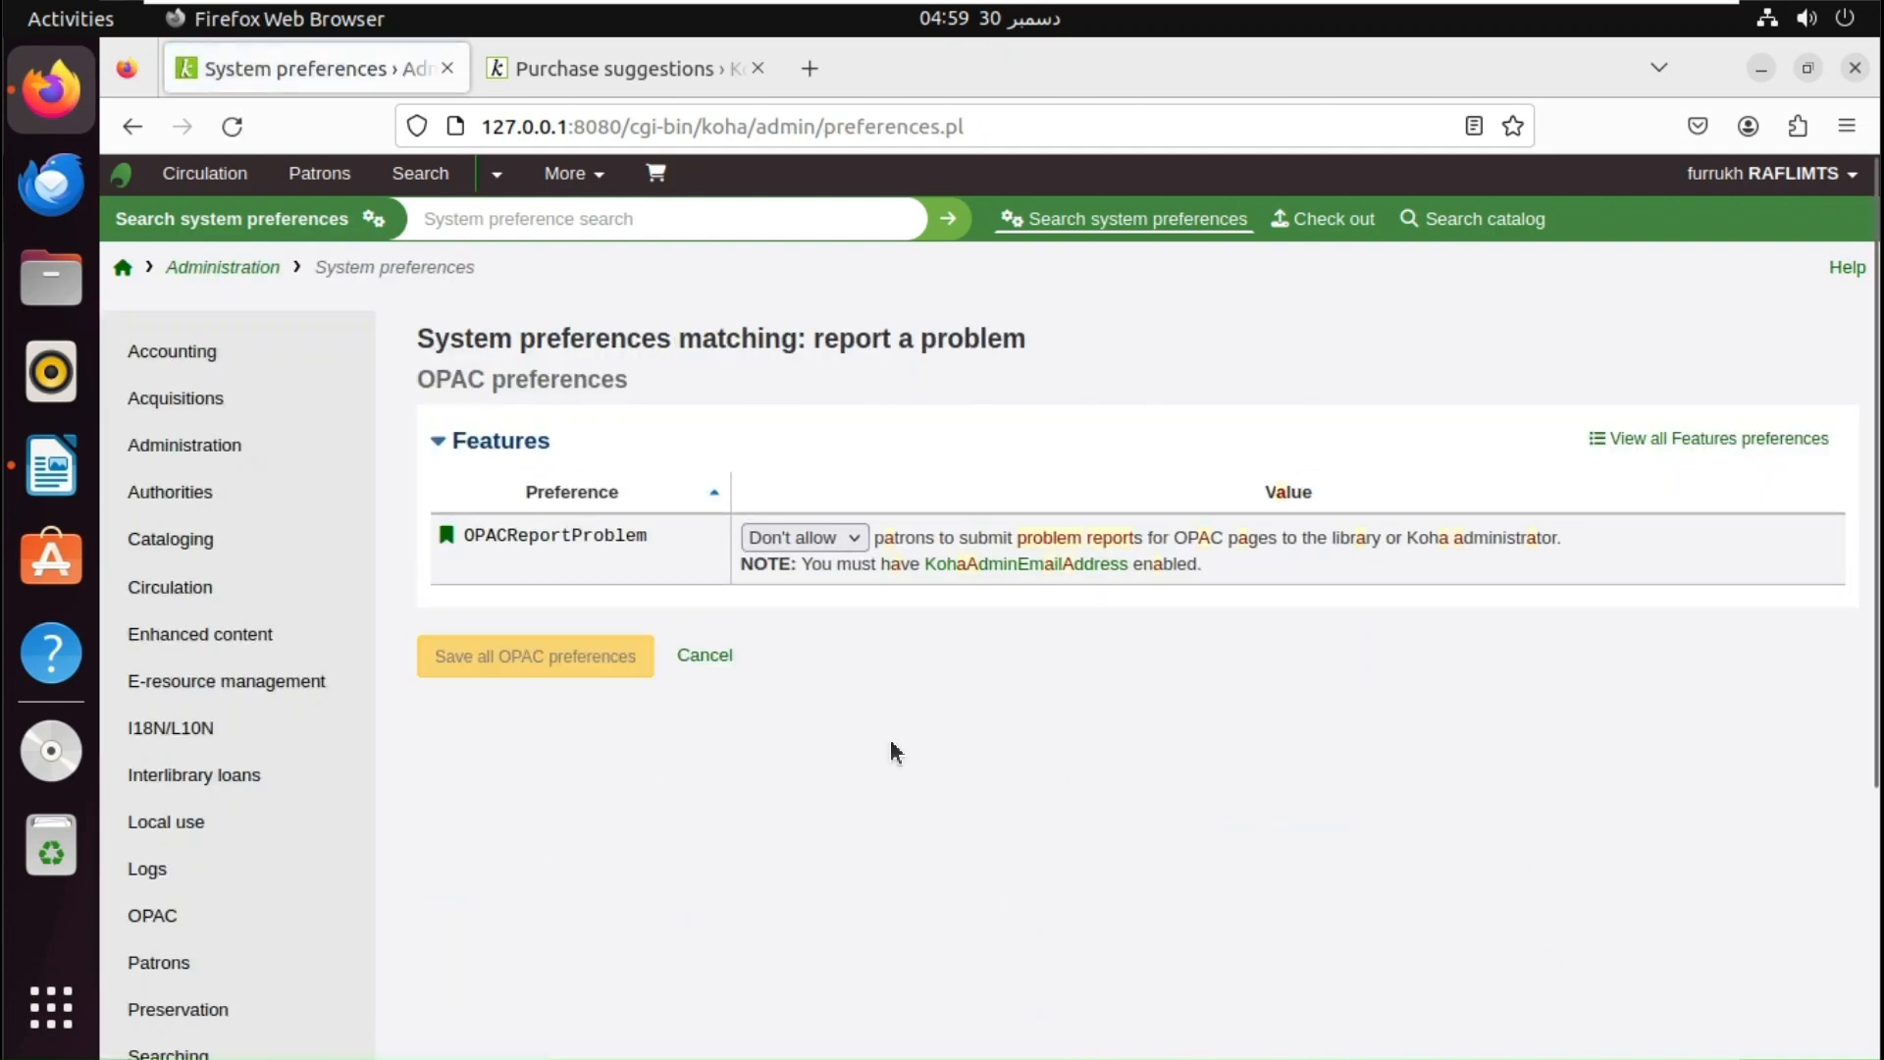
- Set OPACReportProblem to Allow, save it, and move on to the Administration preferences
{"action": "left_click", "coordinate": [797, 536]}
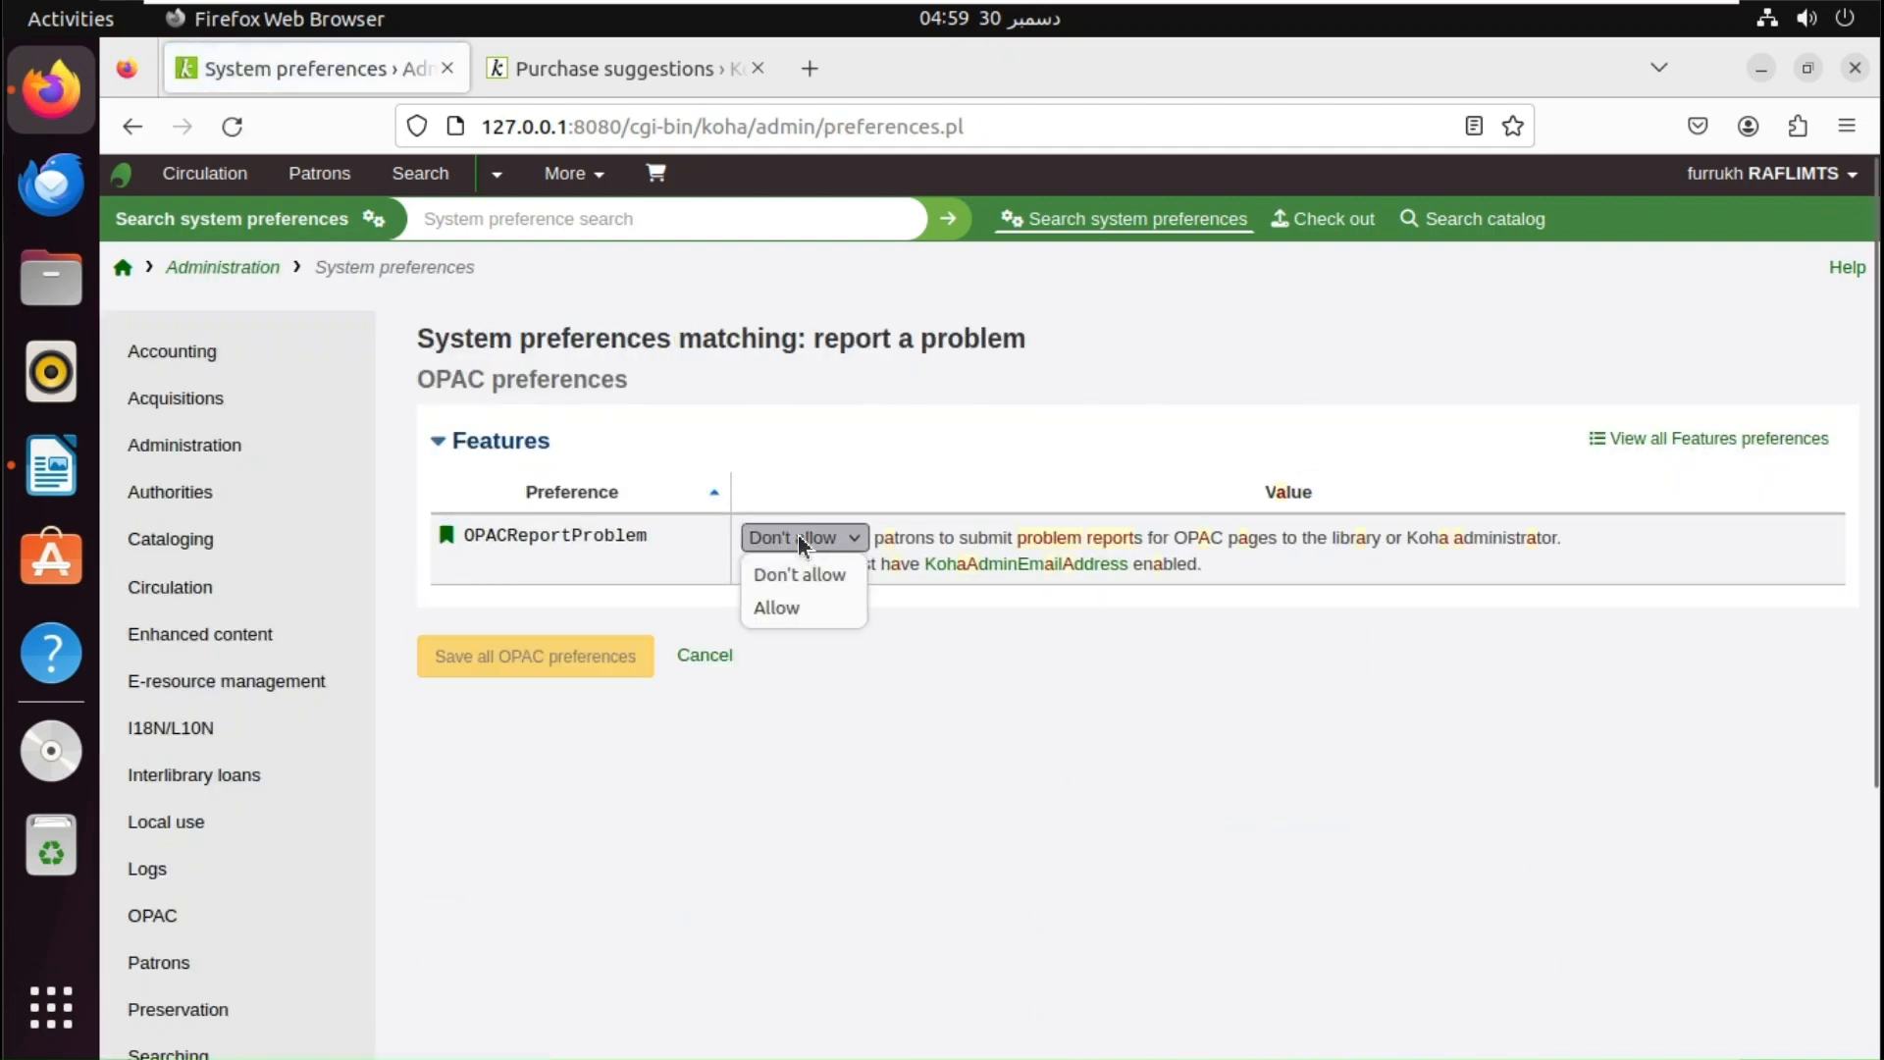
{"action": "left_click", "coordinate": [797, 607]}
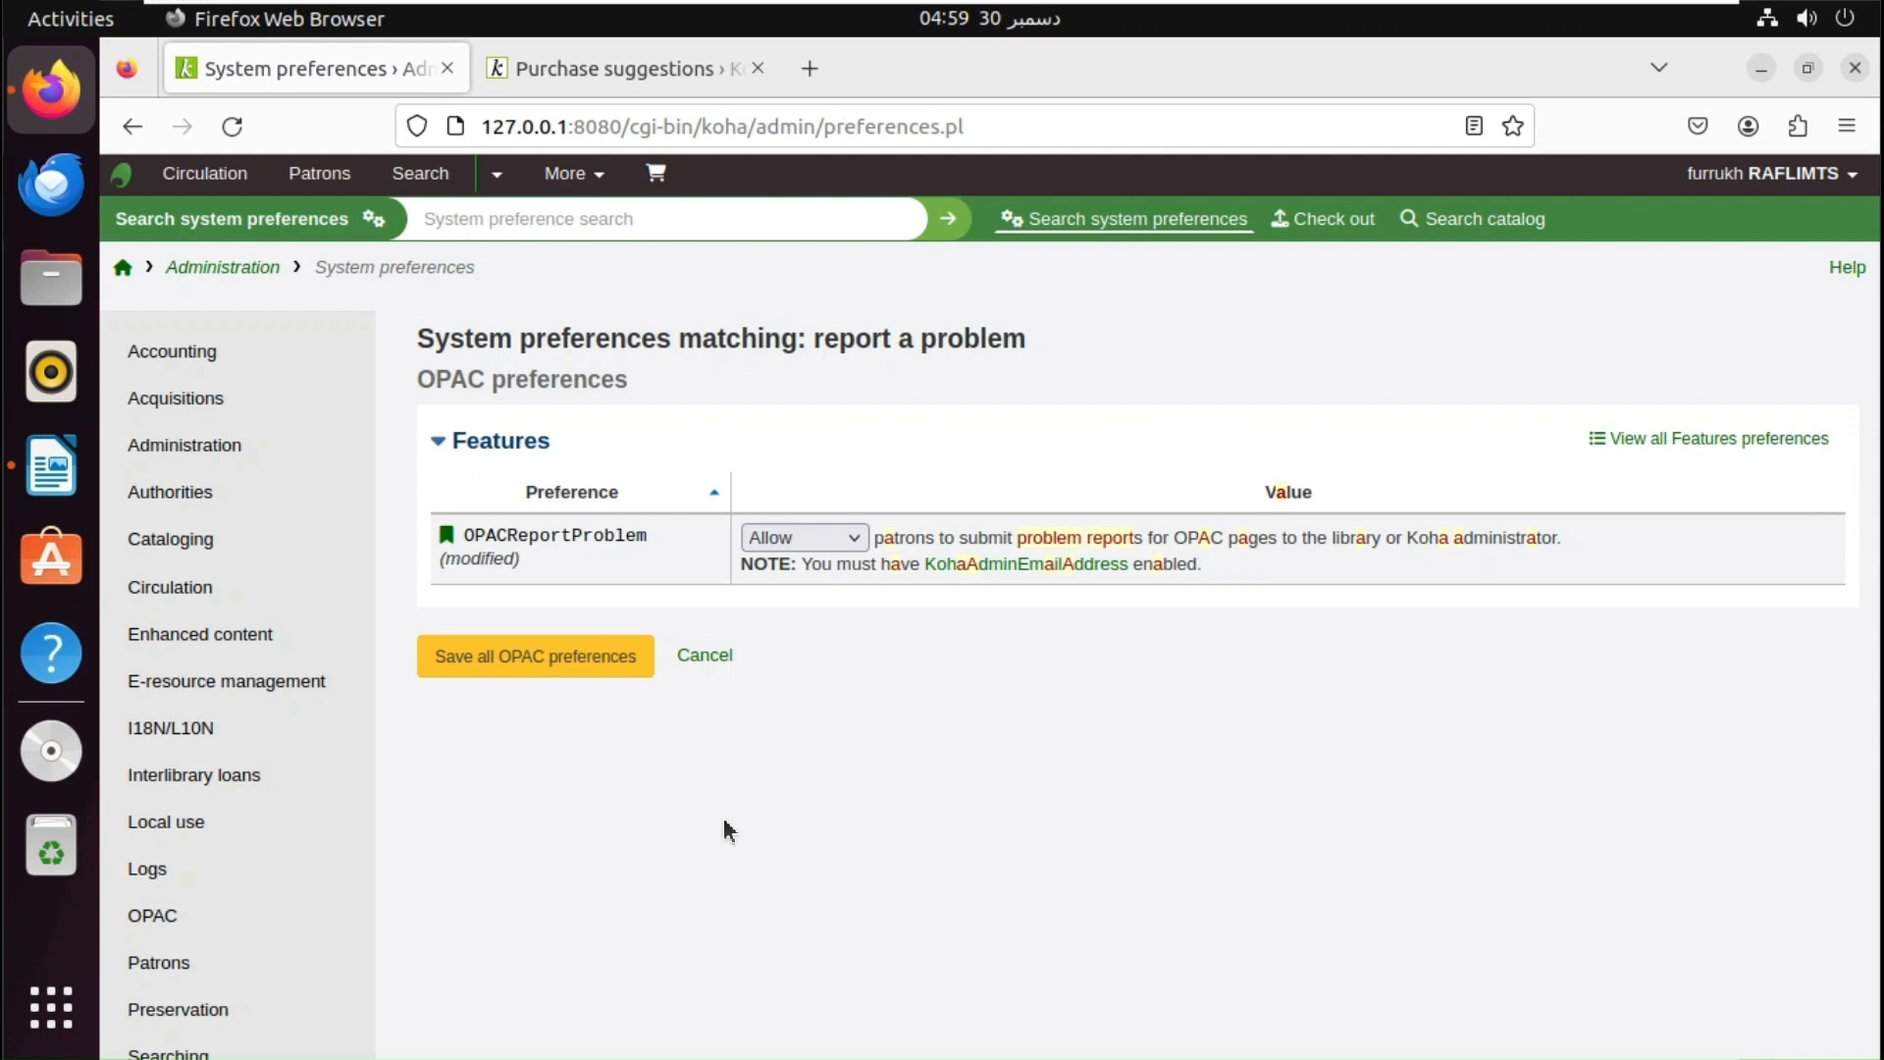
{"action": "left_click", "coordinate": [565, 659]}
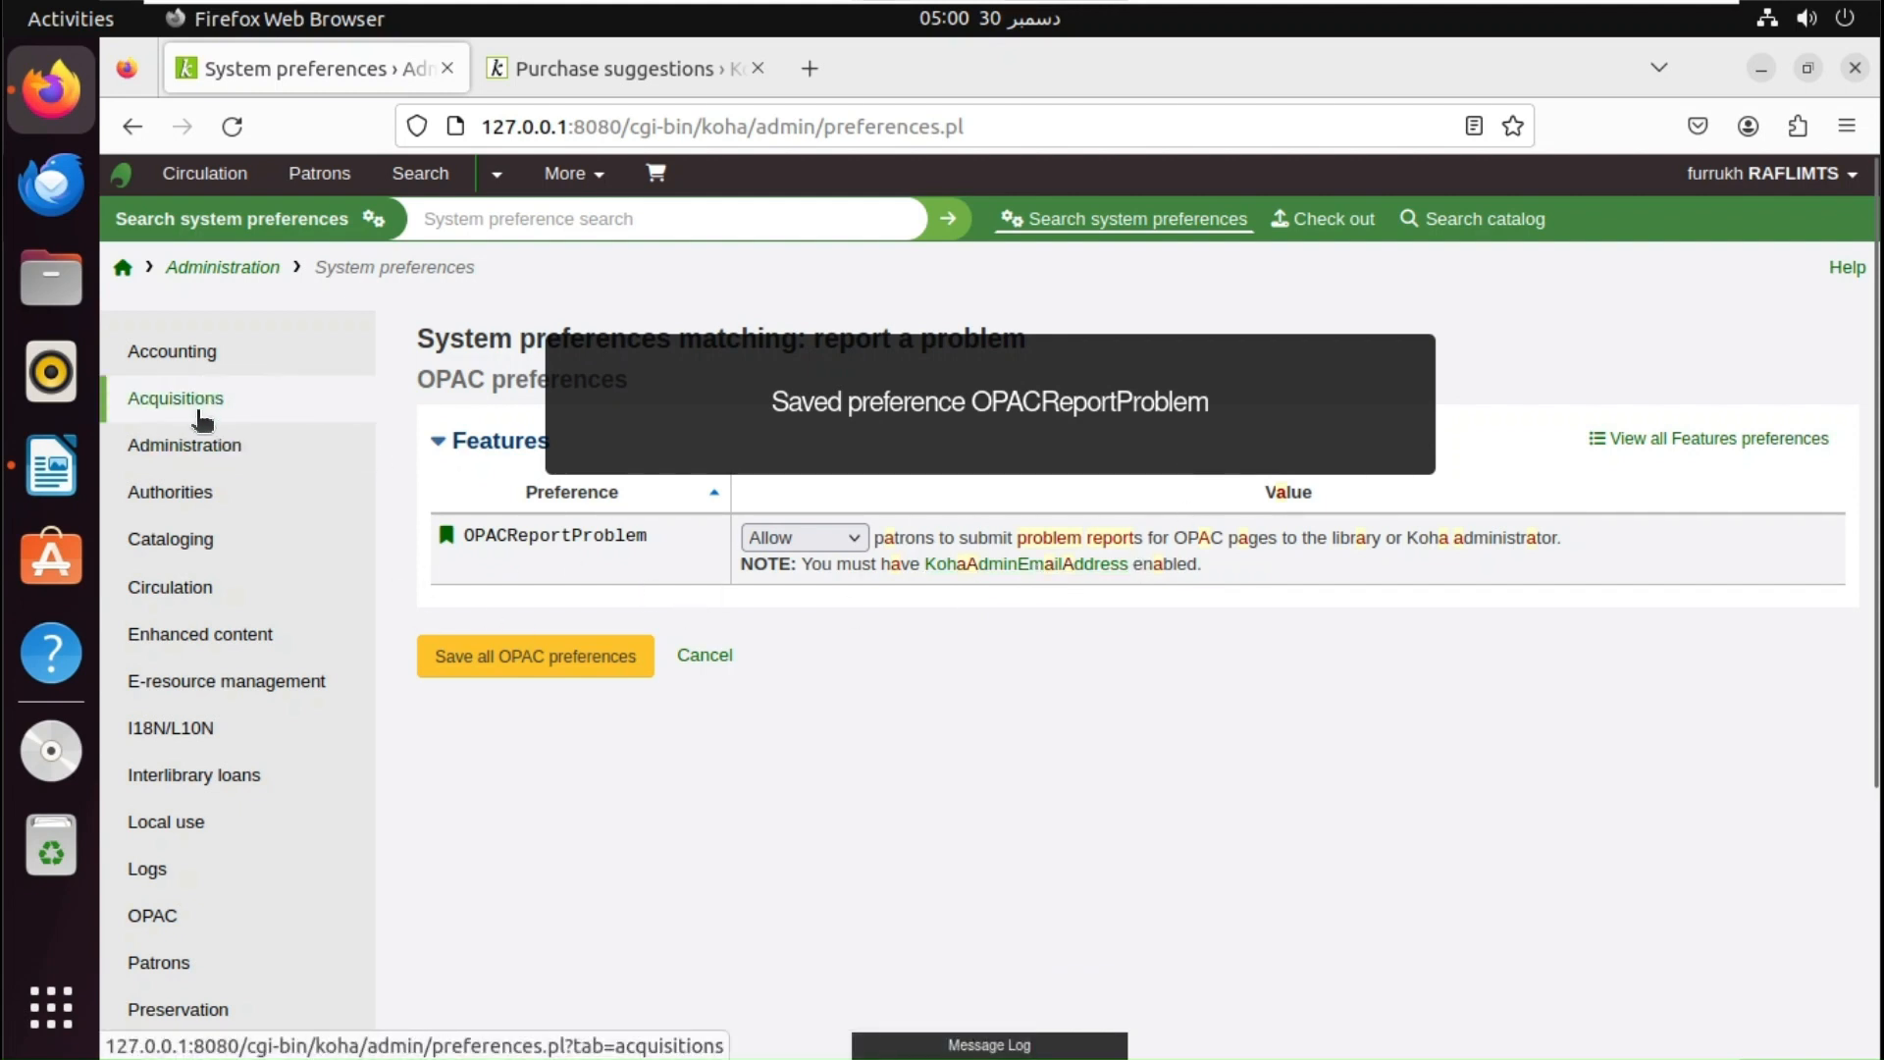
{"action": "left_click", "coordinate": [189, 455]}
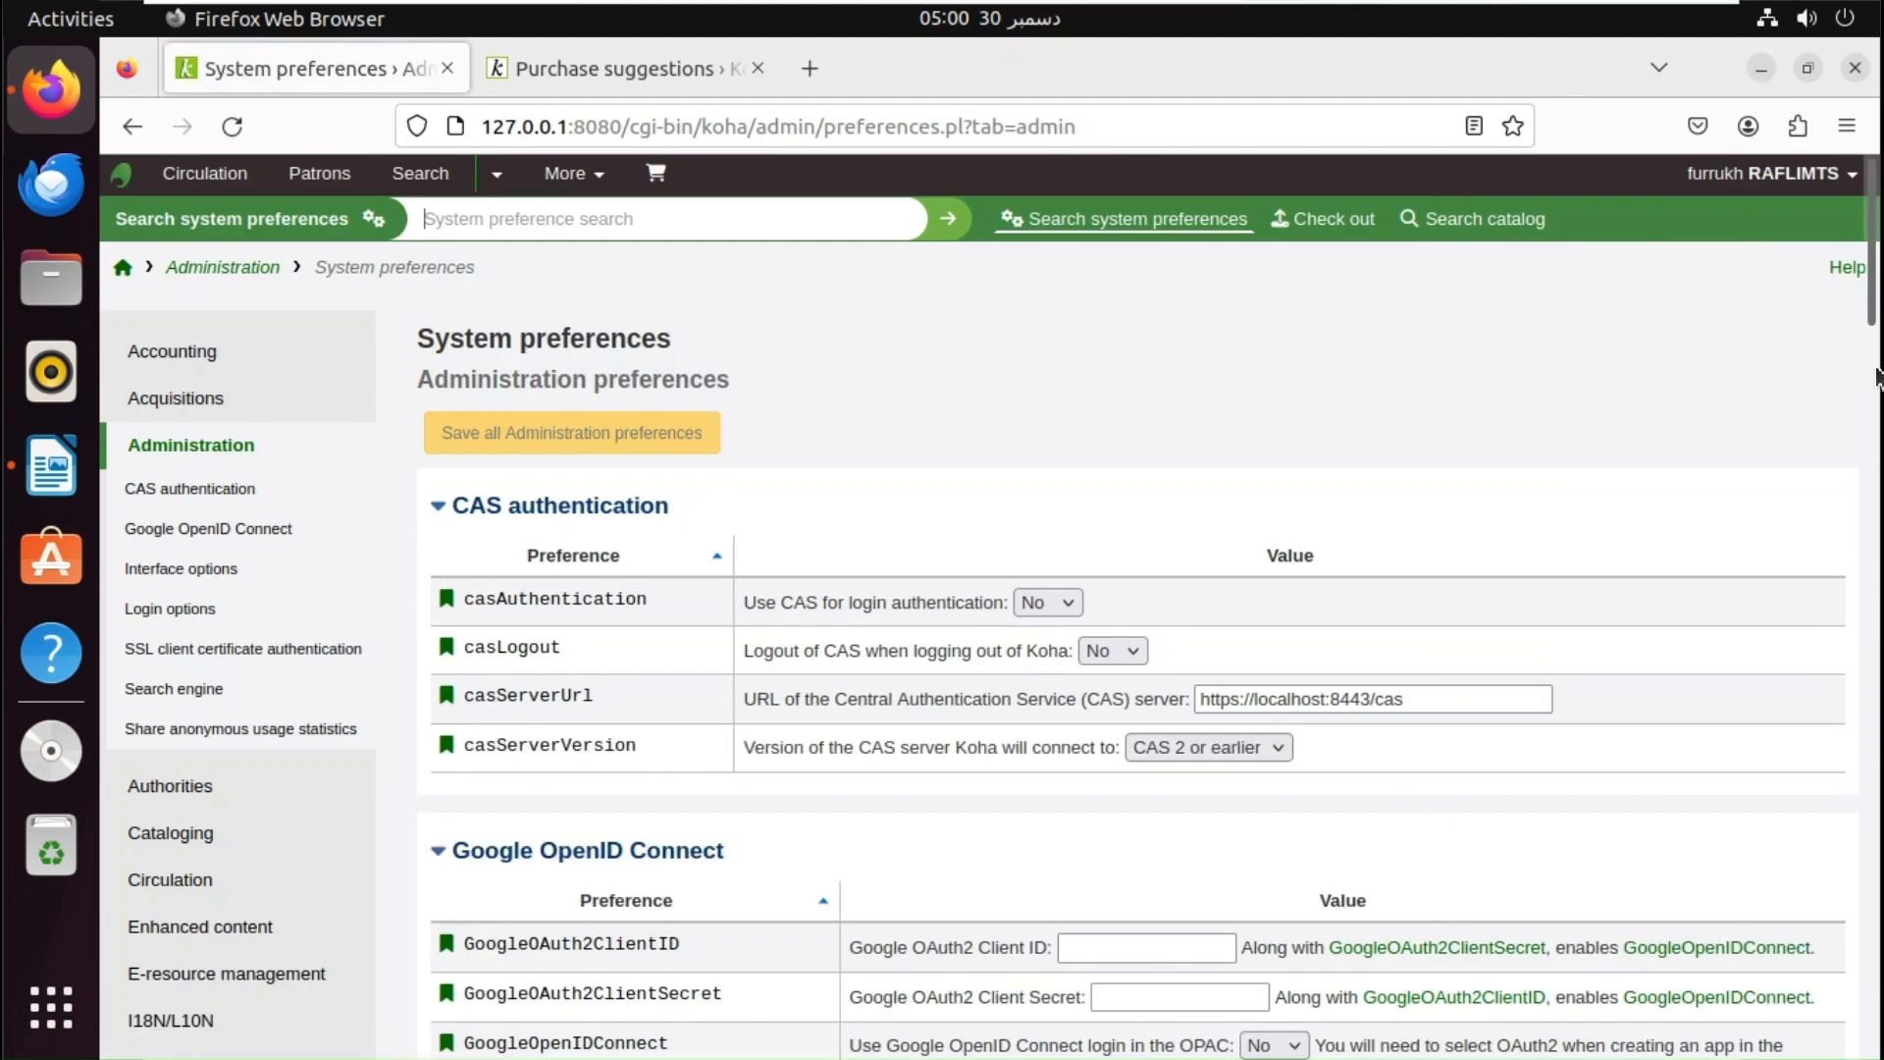
- Find the KohaAdminEmailAddress preference on the page by searching for 'kohaad'
{"action": "scroll", "coordinate": [1874, 327], "scroll_direction": "down", "scroll_amount": 3}
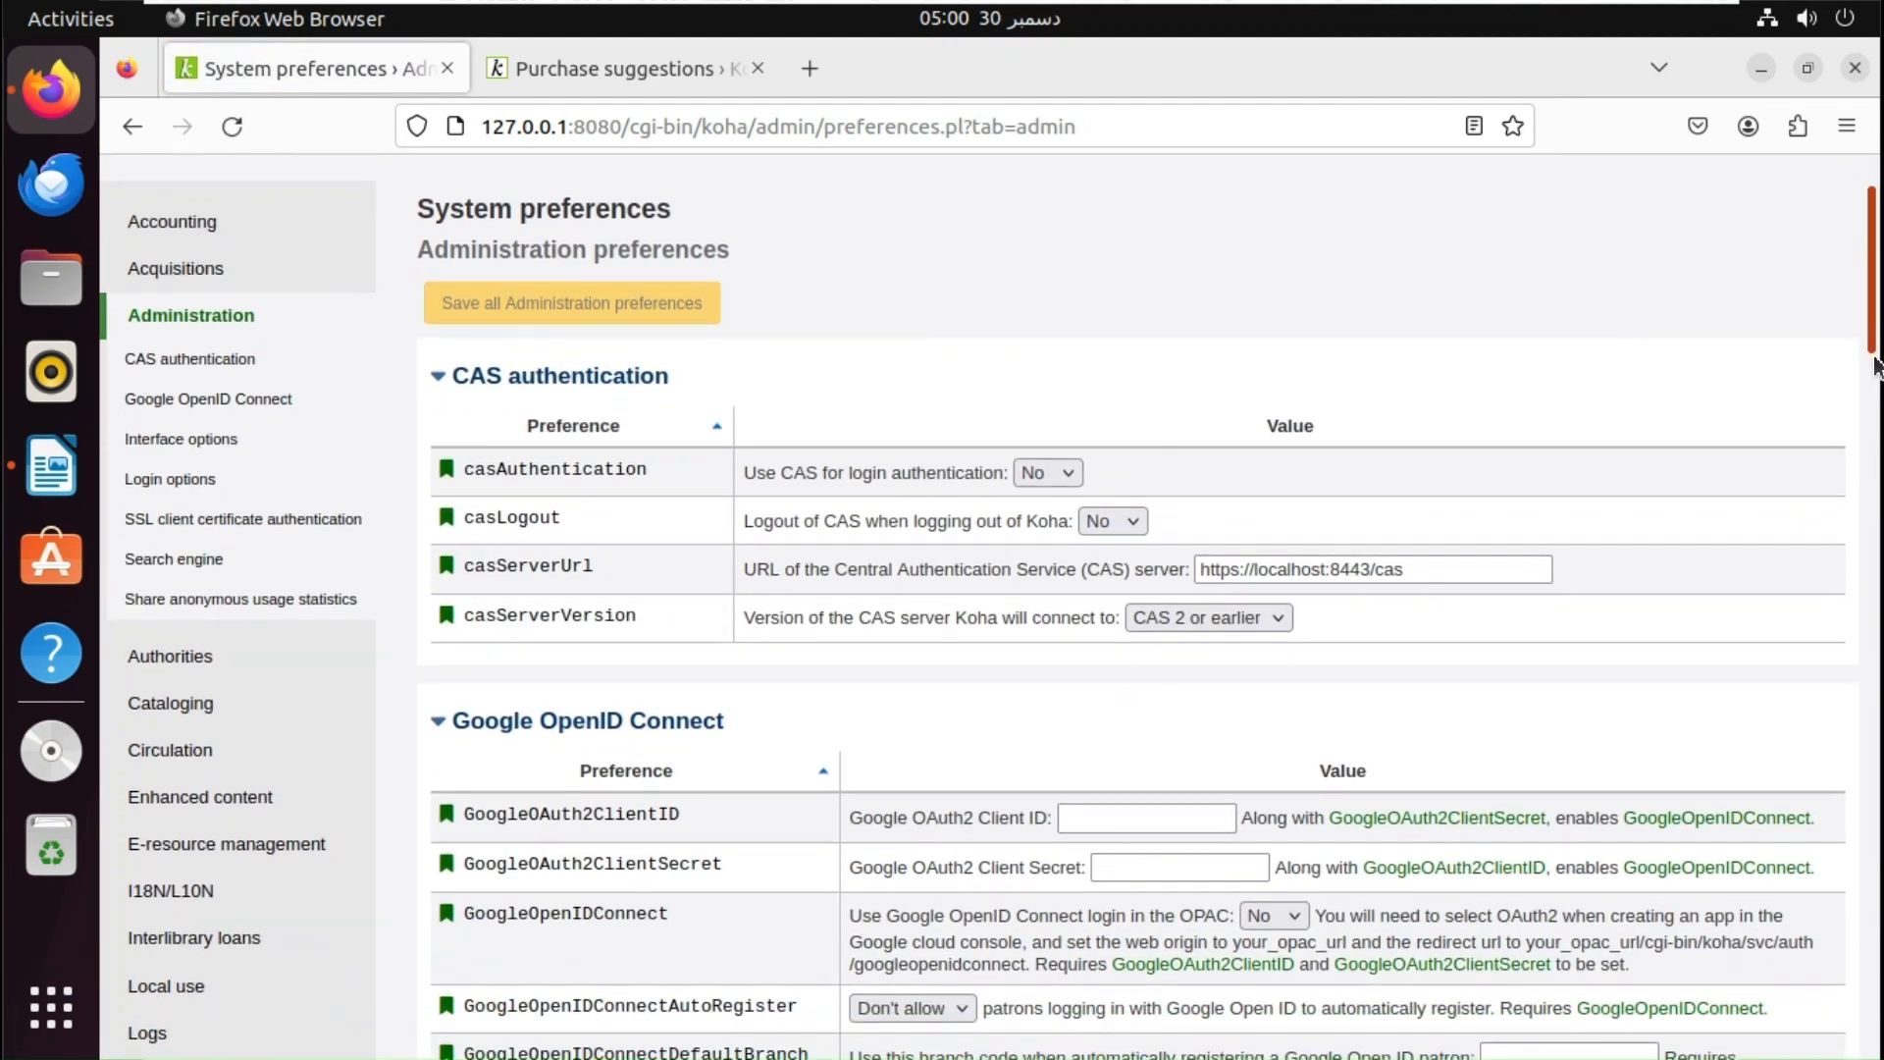
{"action": "scroll", "coordinate": [1879, 443], "scroll_direction": "down", "scroll_amount": 3}
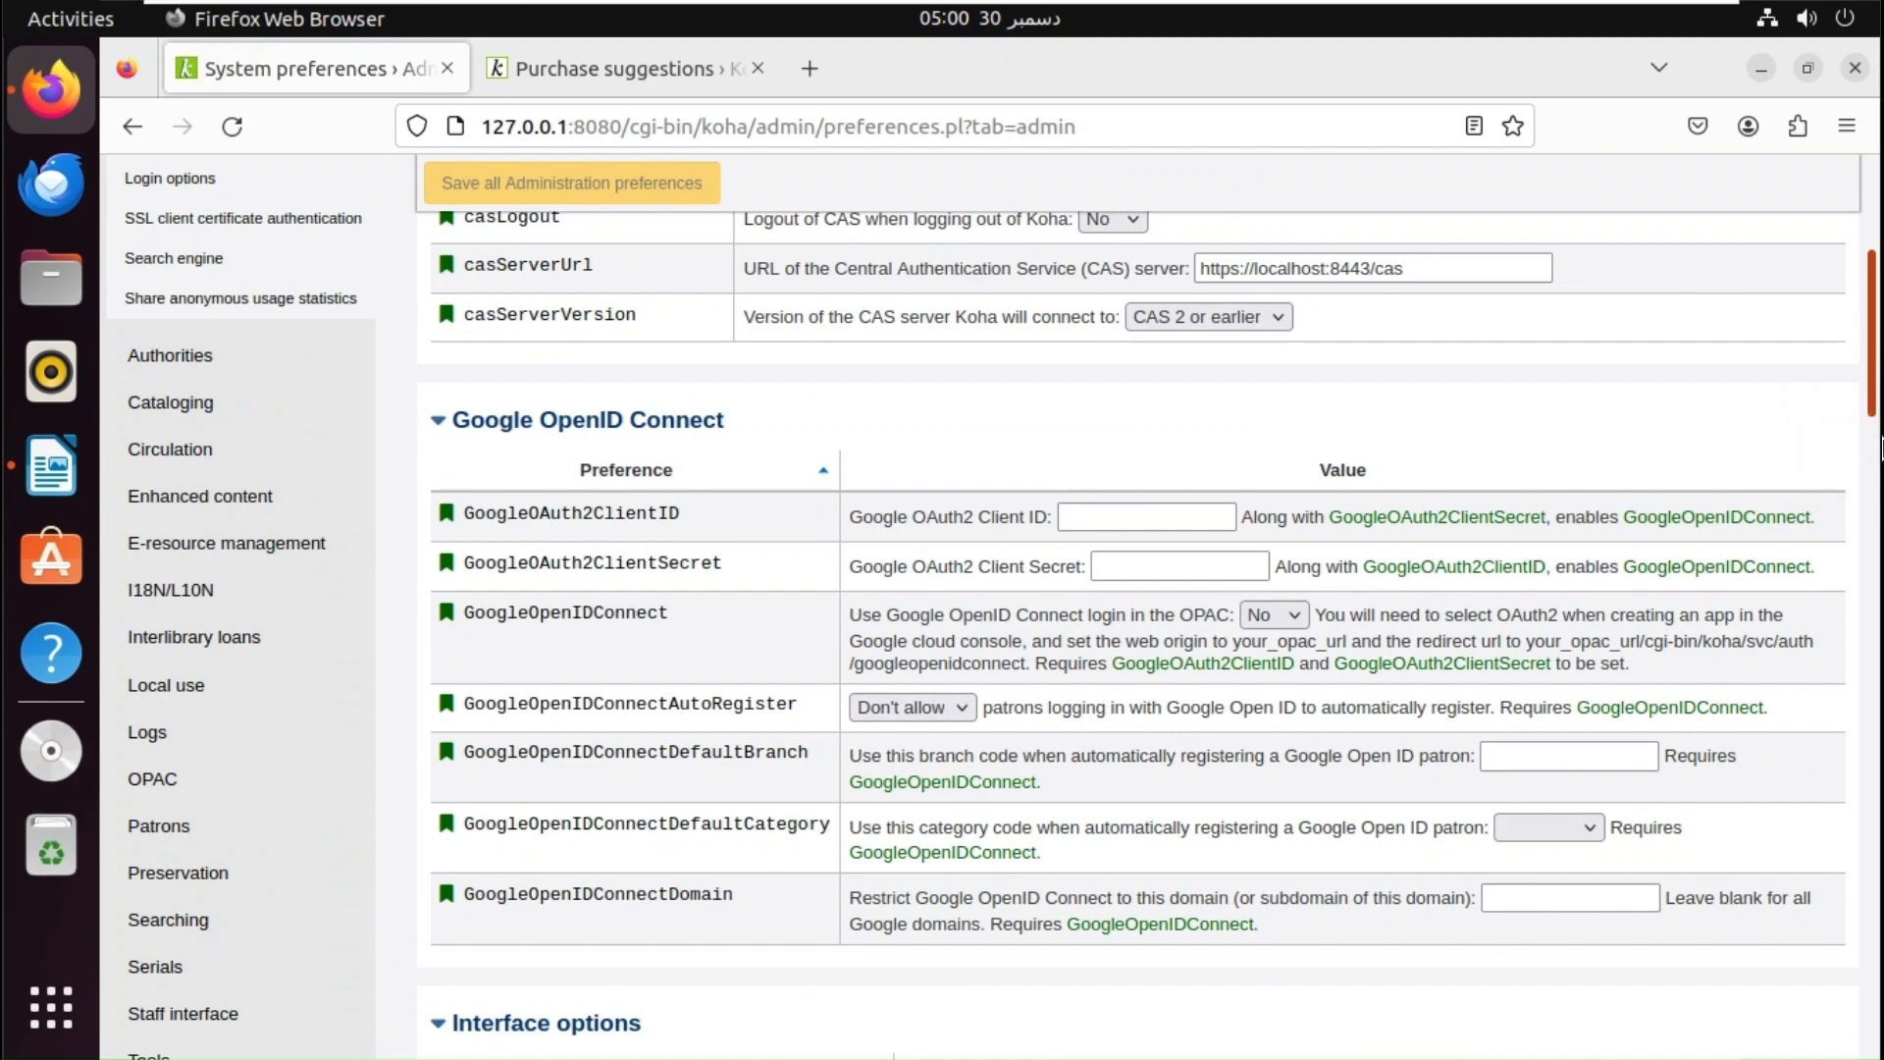
{"action": "key", "text": "ctrl+f"}
{"action": "type", "text": "ffffffffffffffk"}
{"action": "scroll", "coordinate": [1880, 444], "scroll_direction": "down", "scroll_amount": 12}
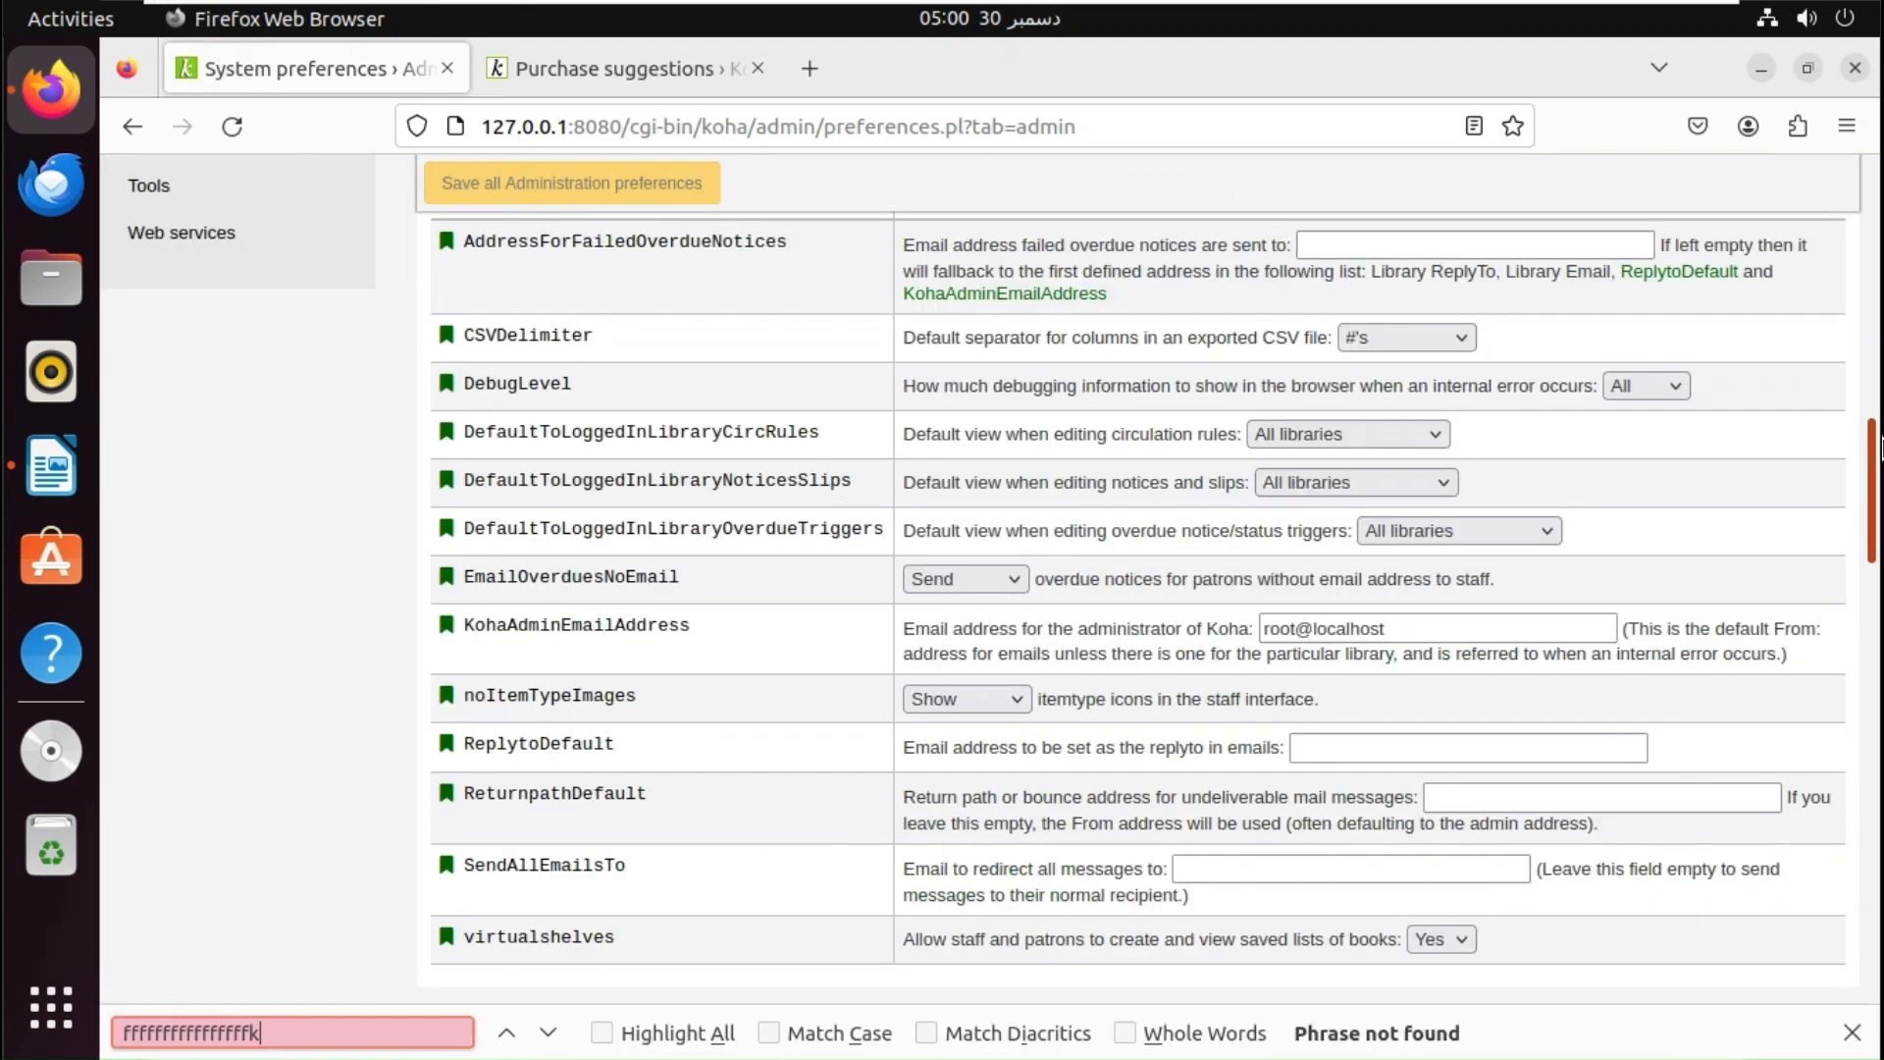
{"action": "key", "text": "BackSpace"}
{"action": "key", "text": "BackSpace"}
{"action": "key", "text": "BackSpace"}
{"action": "key", "text": "BackSpace"}
{"action": "key", "text": "BackSpace"}
{"action": "key", "text": "BackSpace"}
{"action": "key", "text": "BackSpace"}
{"action": "key", "text": "BackSpace"}
{"action": "key", "text": "BackSpace"}
{"action": "key", "text": "BackSpace"}
{"action": "key", "text": "BackSpace"}
{"action": "key", "text": "BackSpace"}
{"action": "key", "text": "BackSpace"}
{"action": "key", "text": "BackSpace"}
{"action": "key", "text": "BackSpace"}
{"action": "type", "text": "koha"}
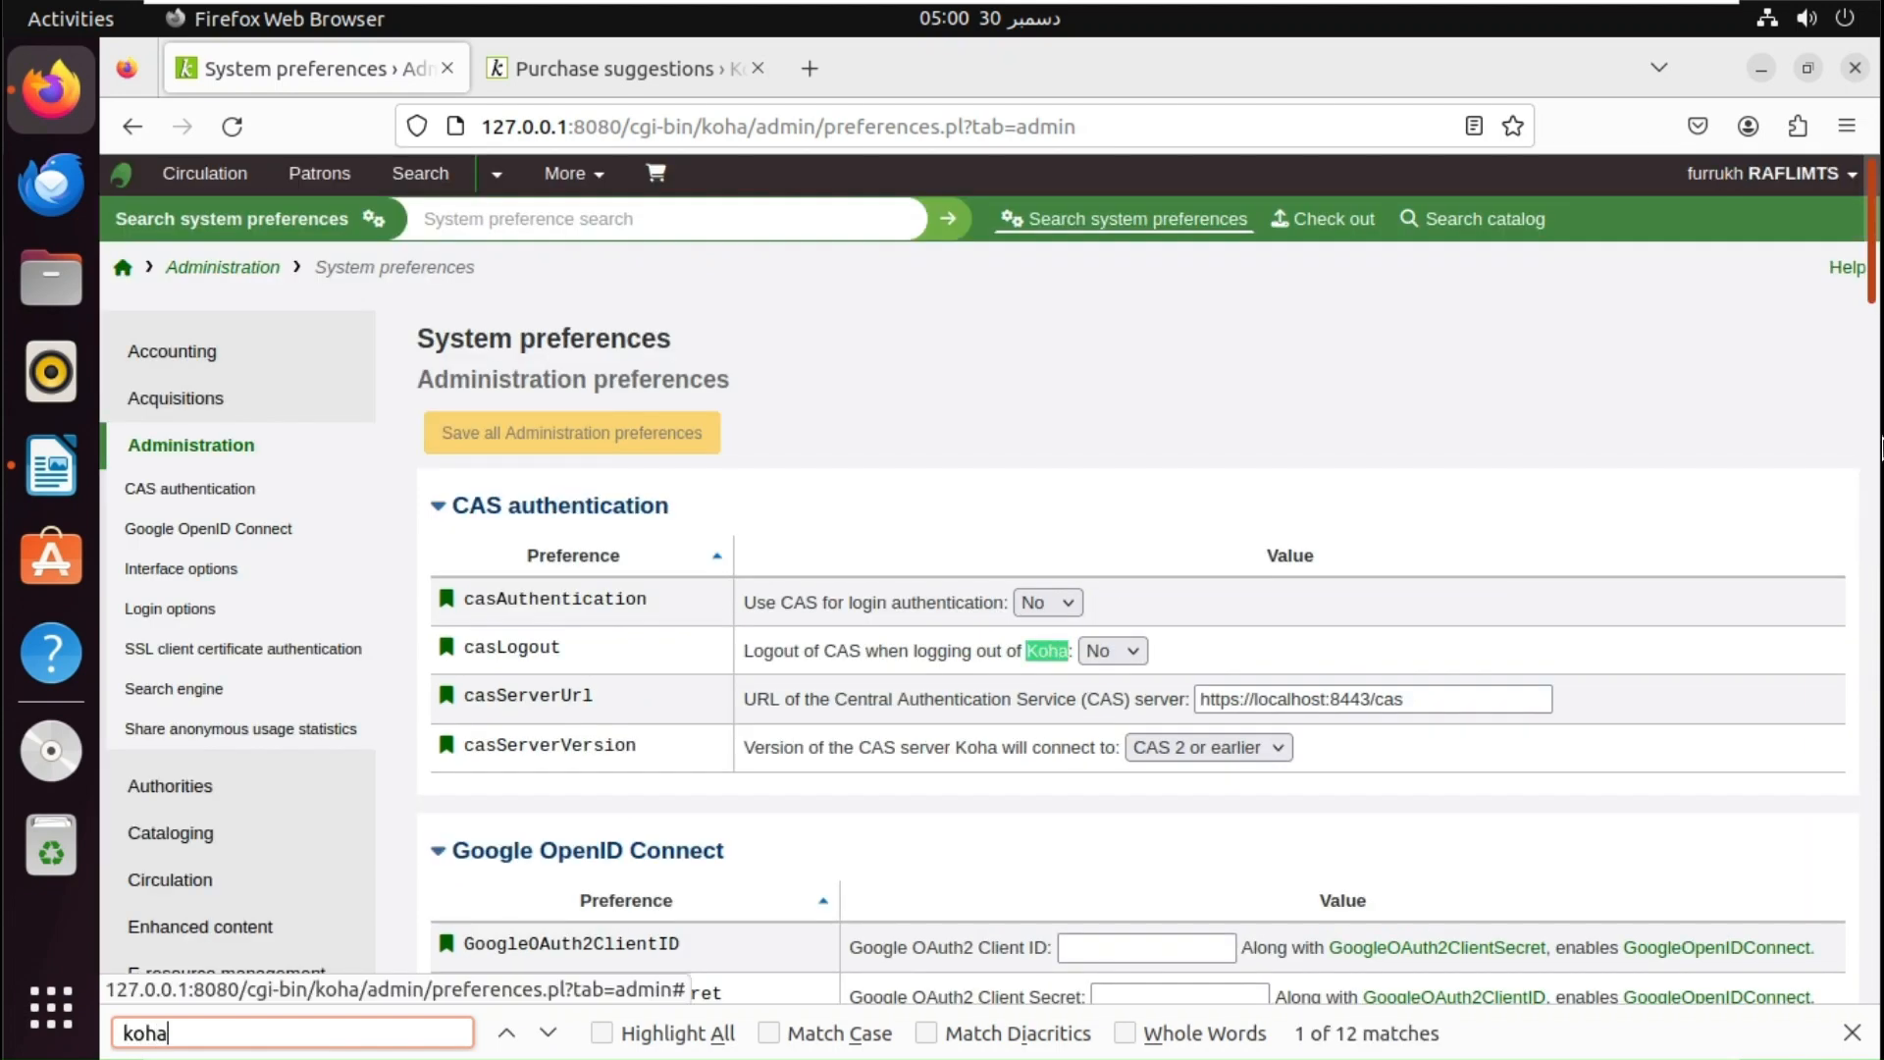
{"action": "type", "text": "ad"}
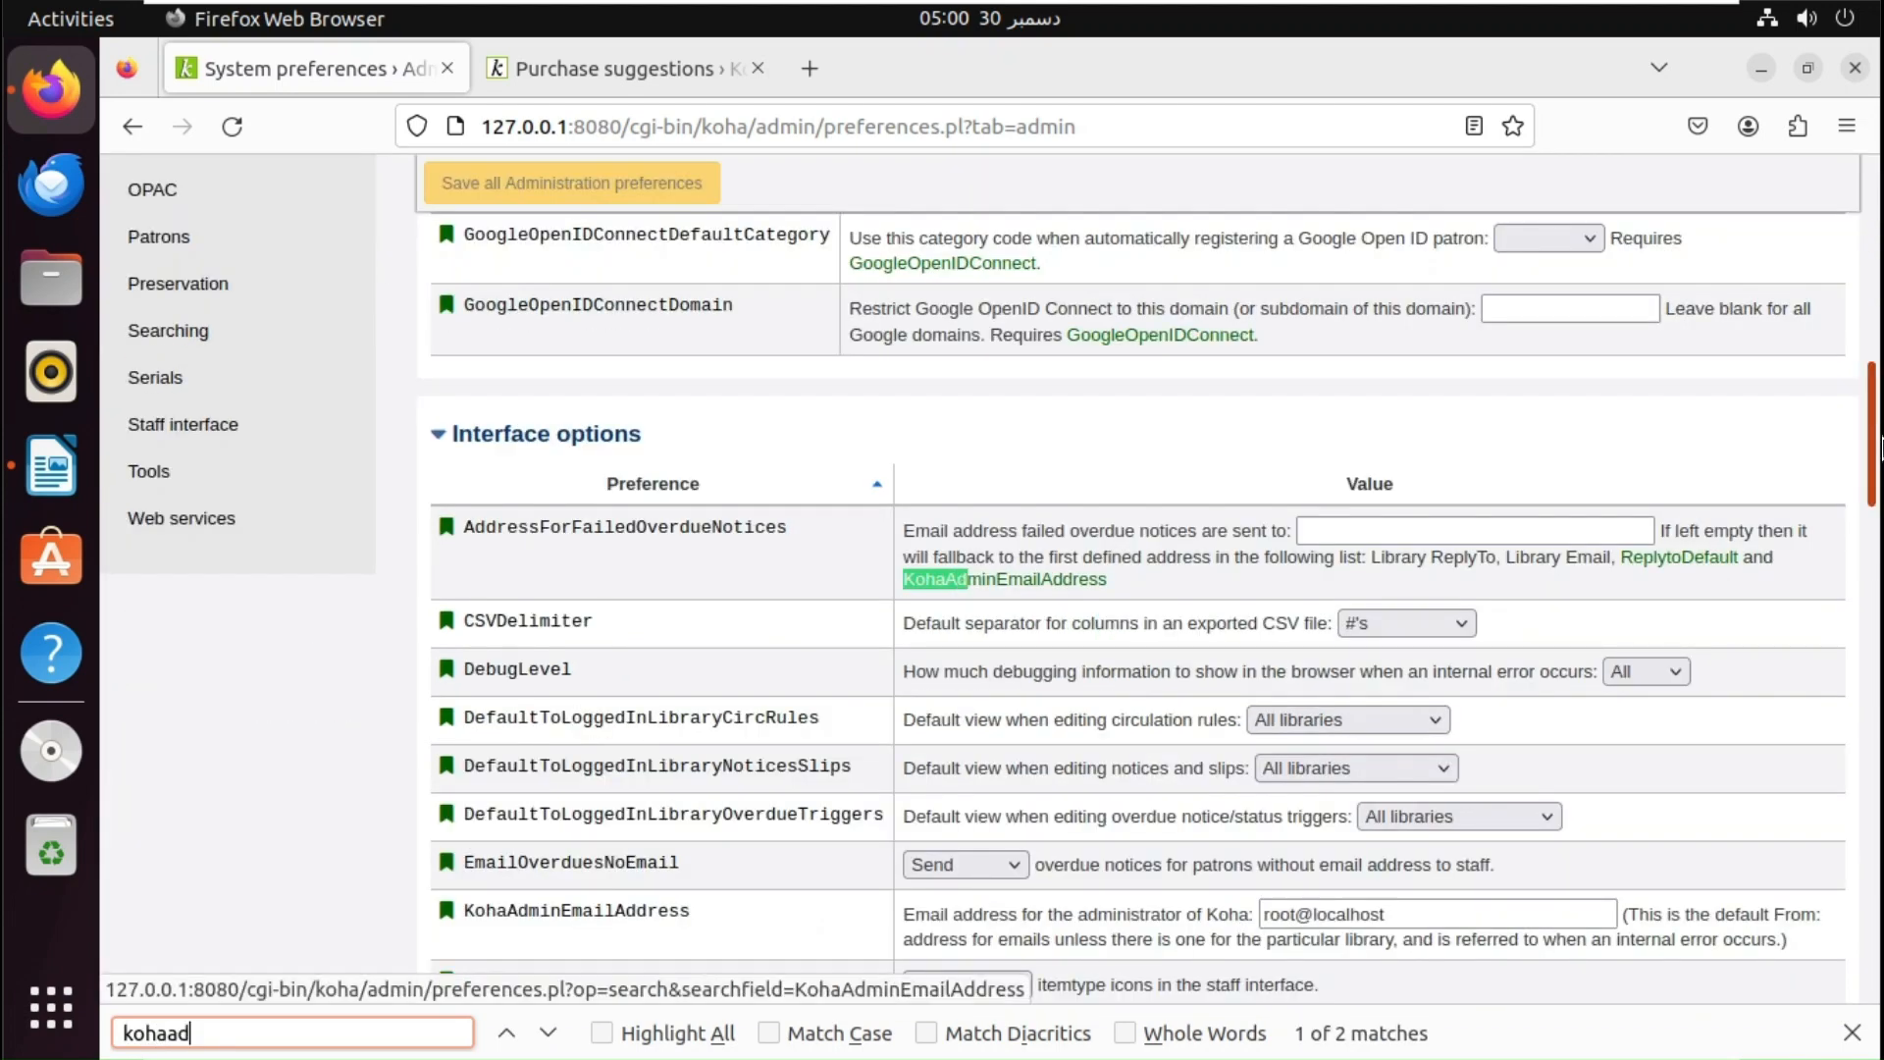
{"action": "key", "text": "Return"}
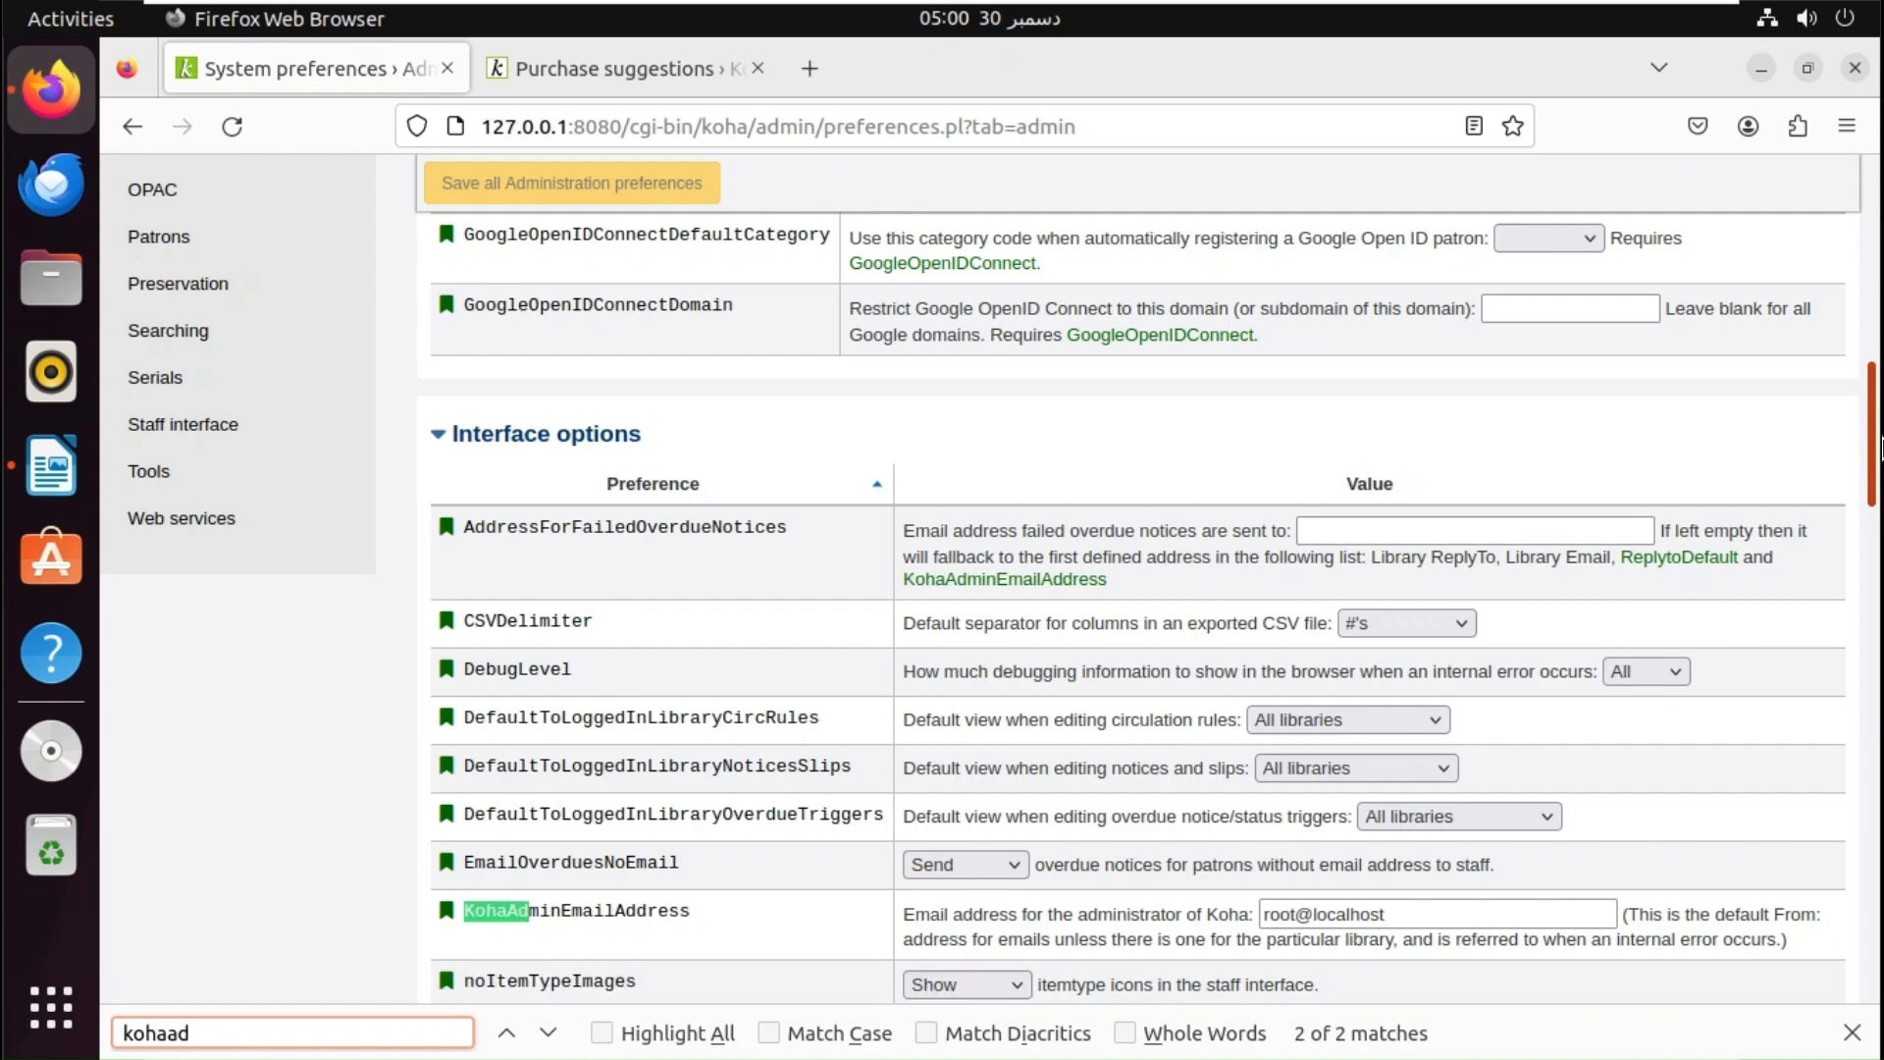
{"action": "scroll", "coordinate": [1757, 478], "scroll_direction": "up", "scroll_amount": 4}
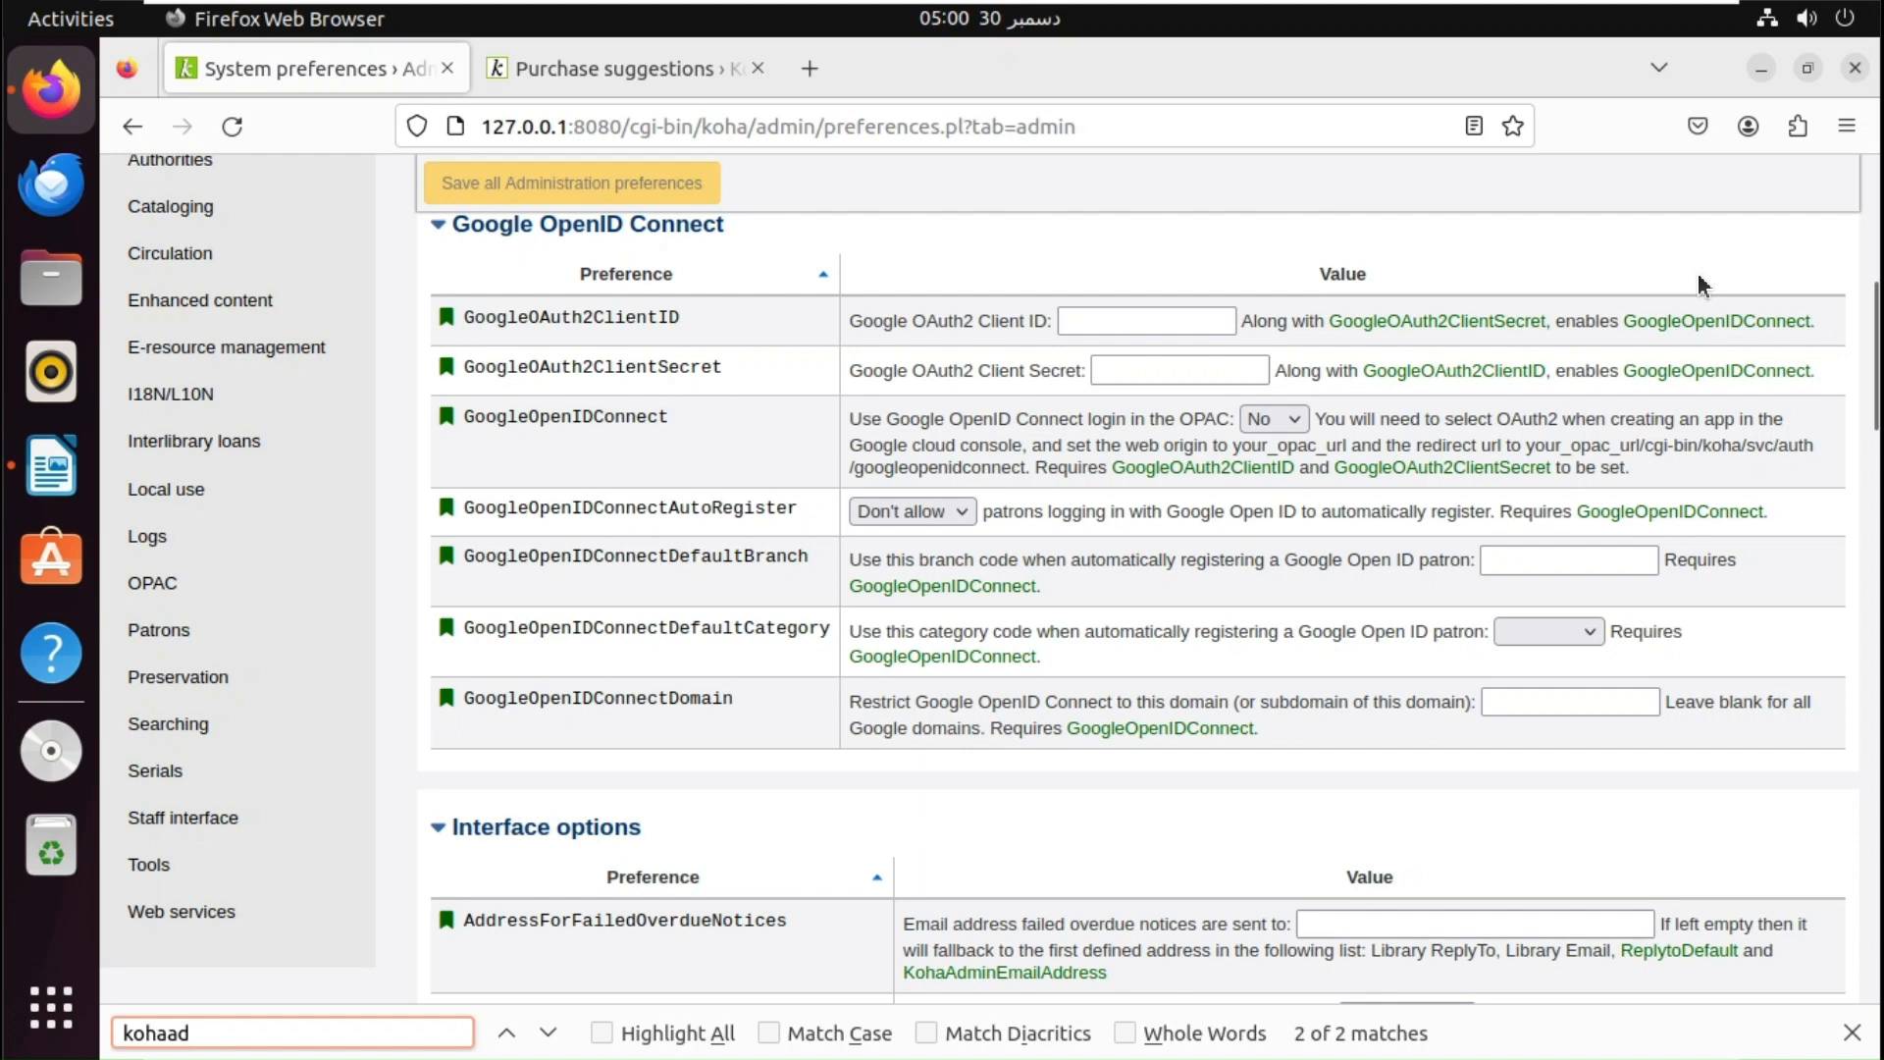
{"action": "key", "text": "Return"}
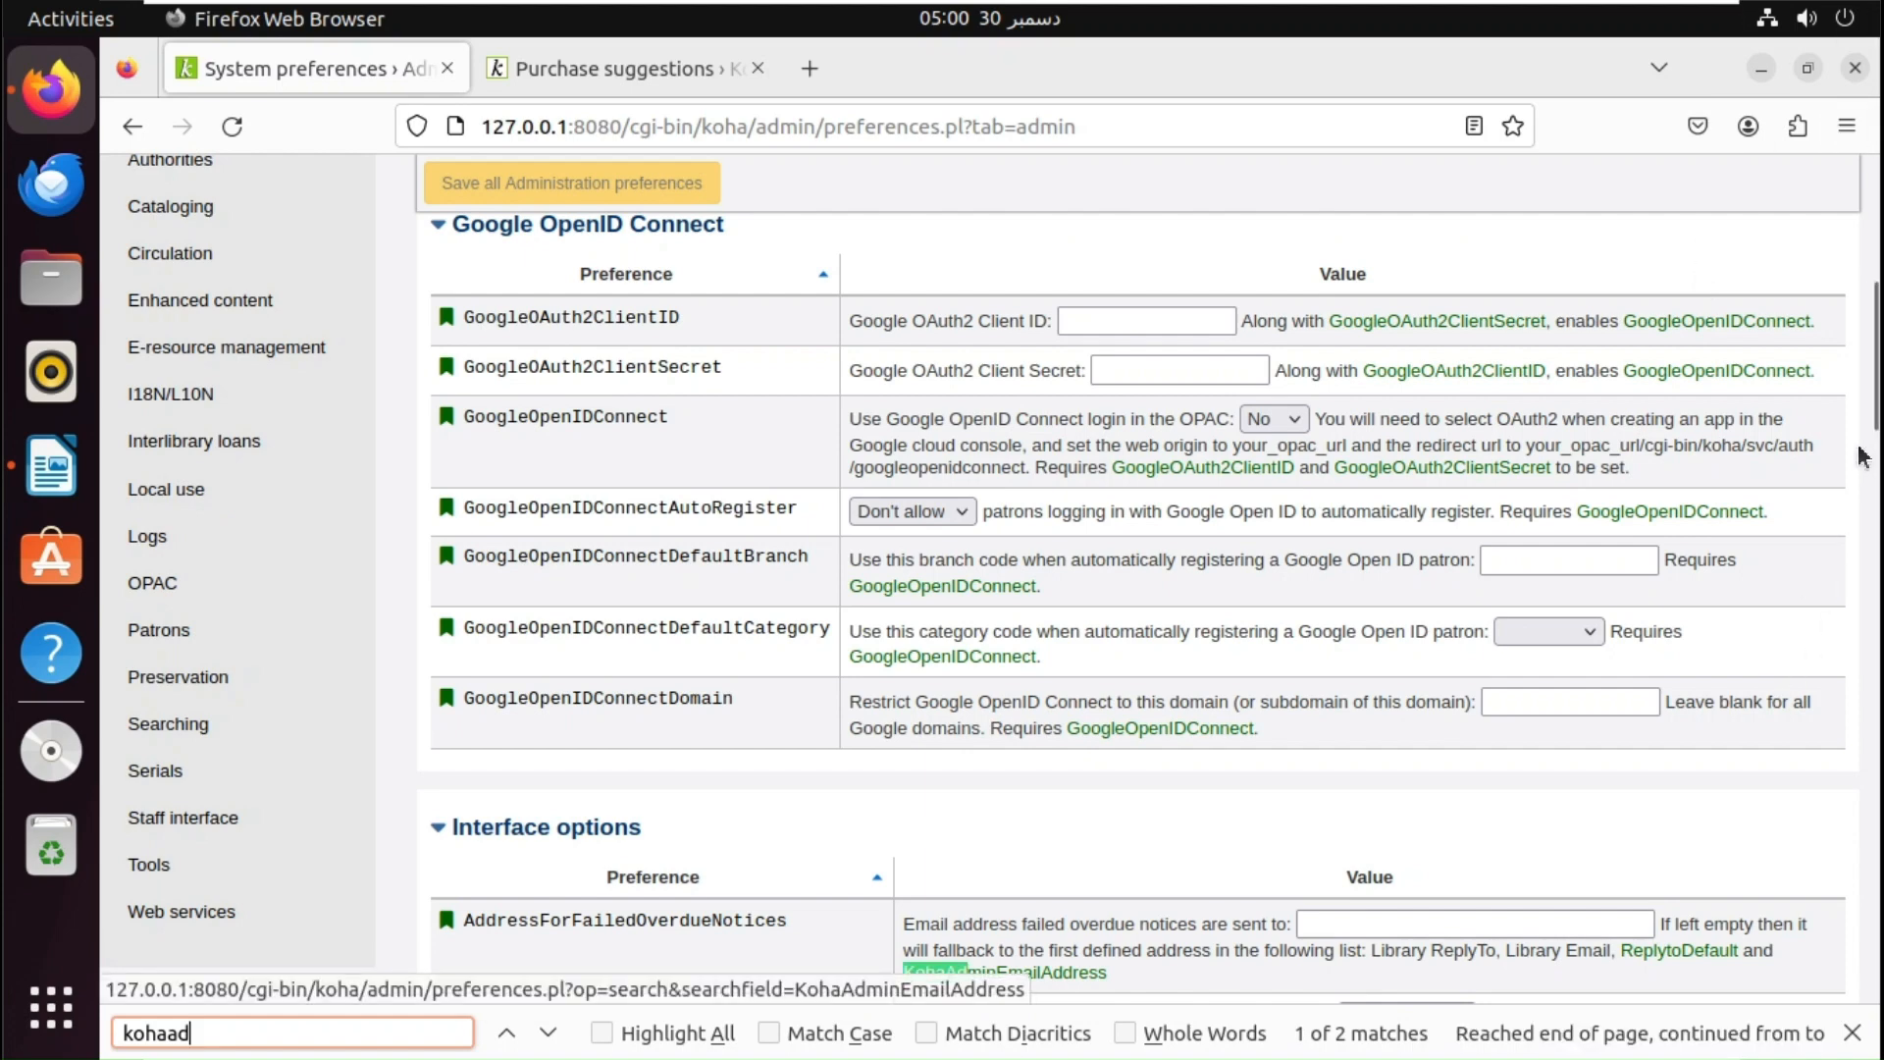
- Replace root@localhost with the administrator's e-mail address and save the Administration preferences
{"action": "left_click_drag", "start_coordinate": [1875, 423], "coordinate": [1850, 557]}
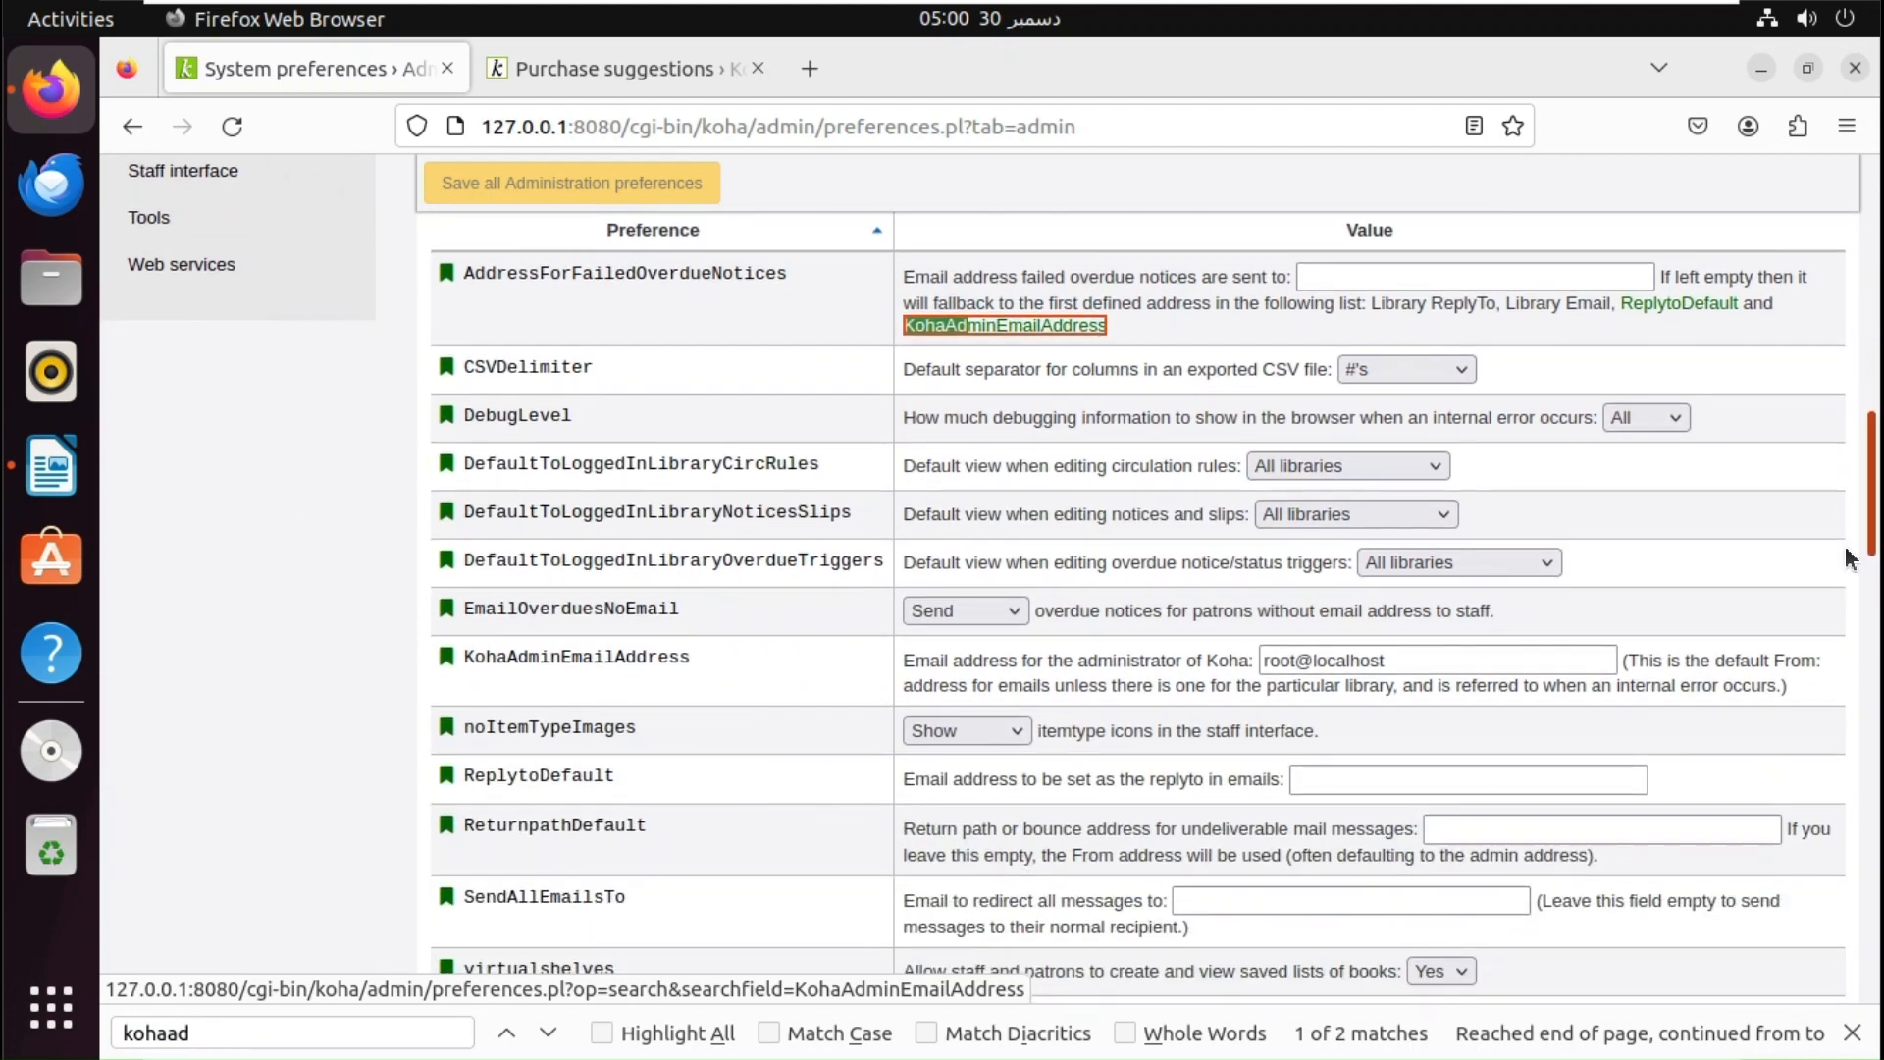
{"action": "left_click_drag", "start_coordinate": [1401, 660], "coordinate": [1195, 663]}
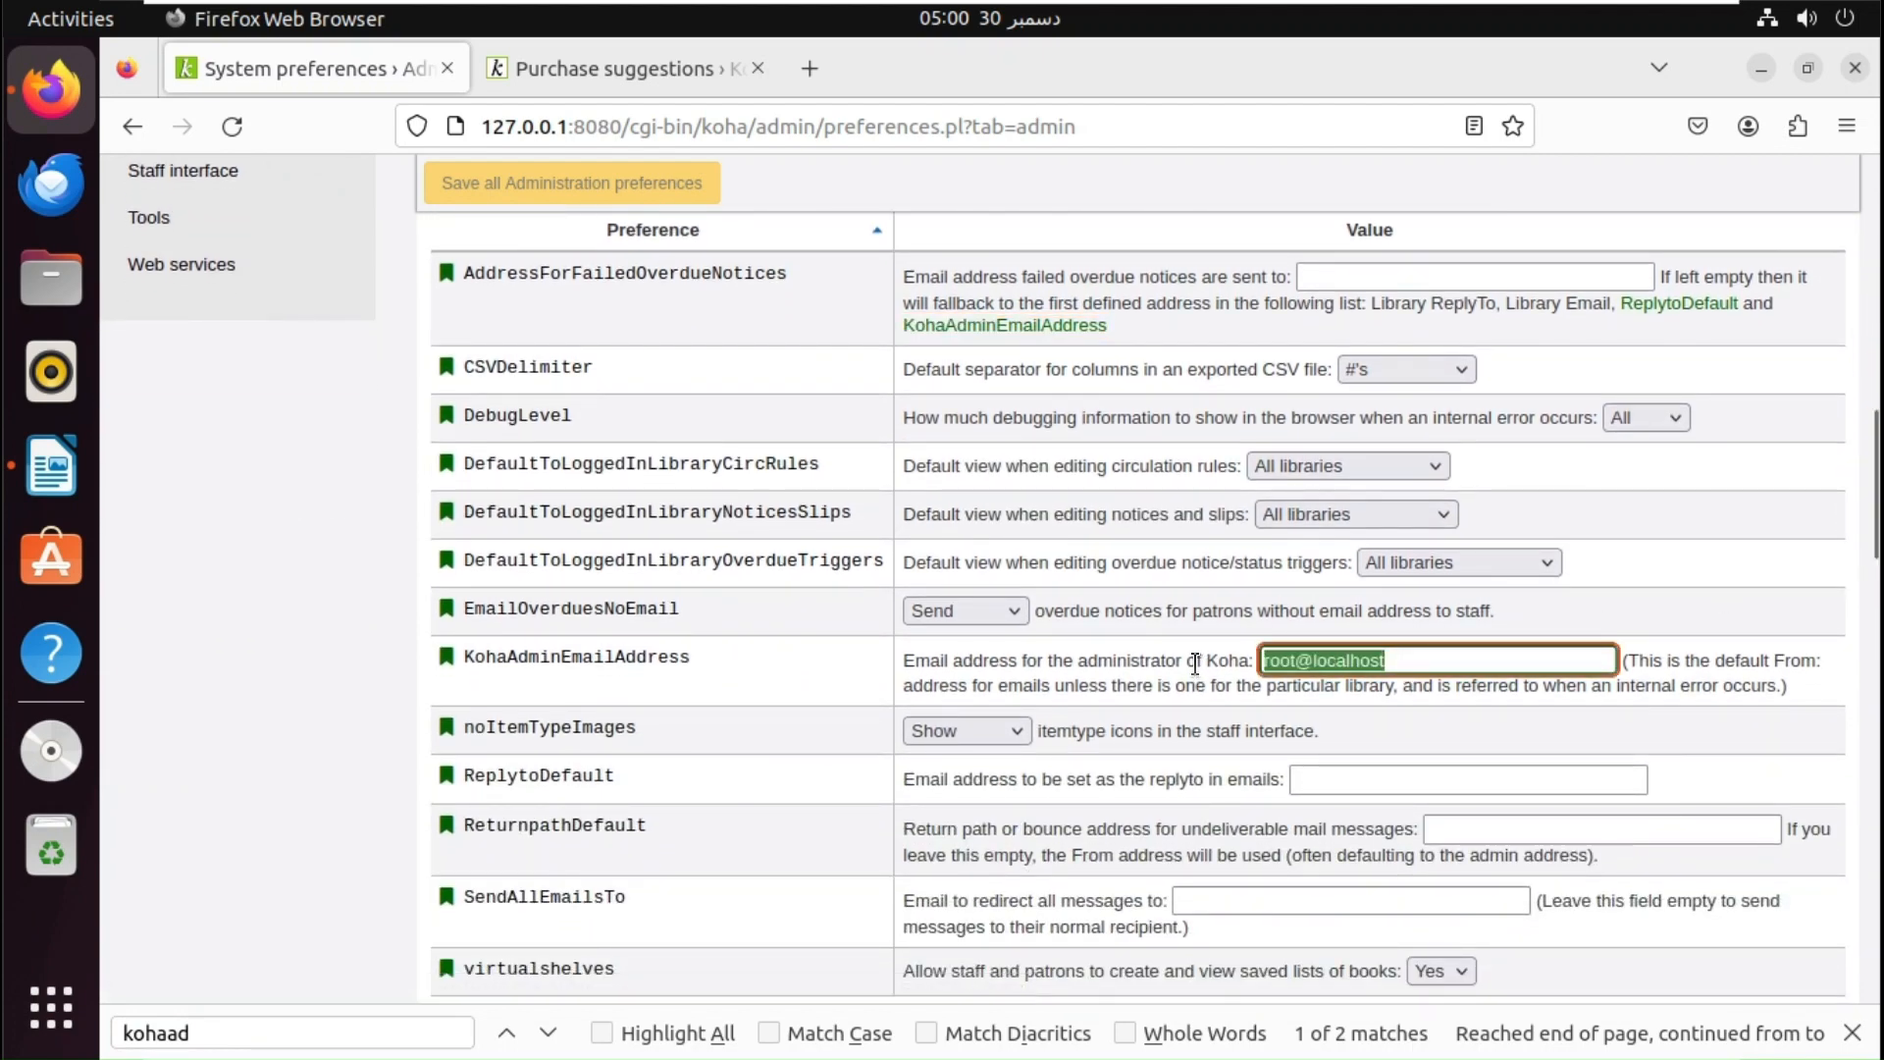
{"action": "type", "text": "ata"}
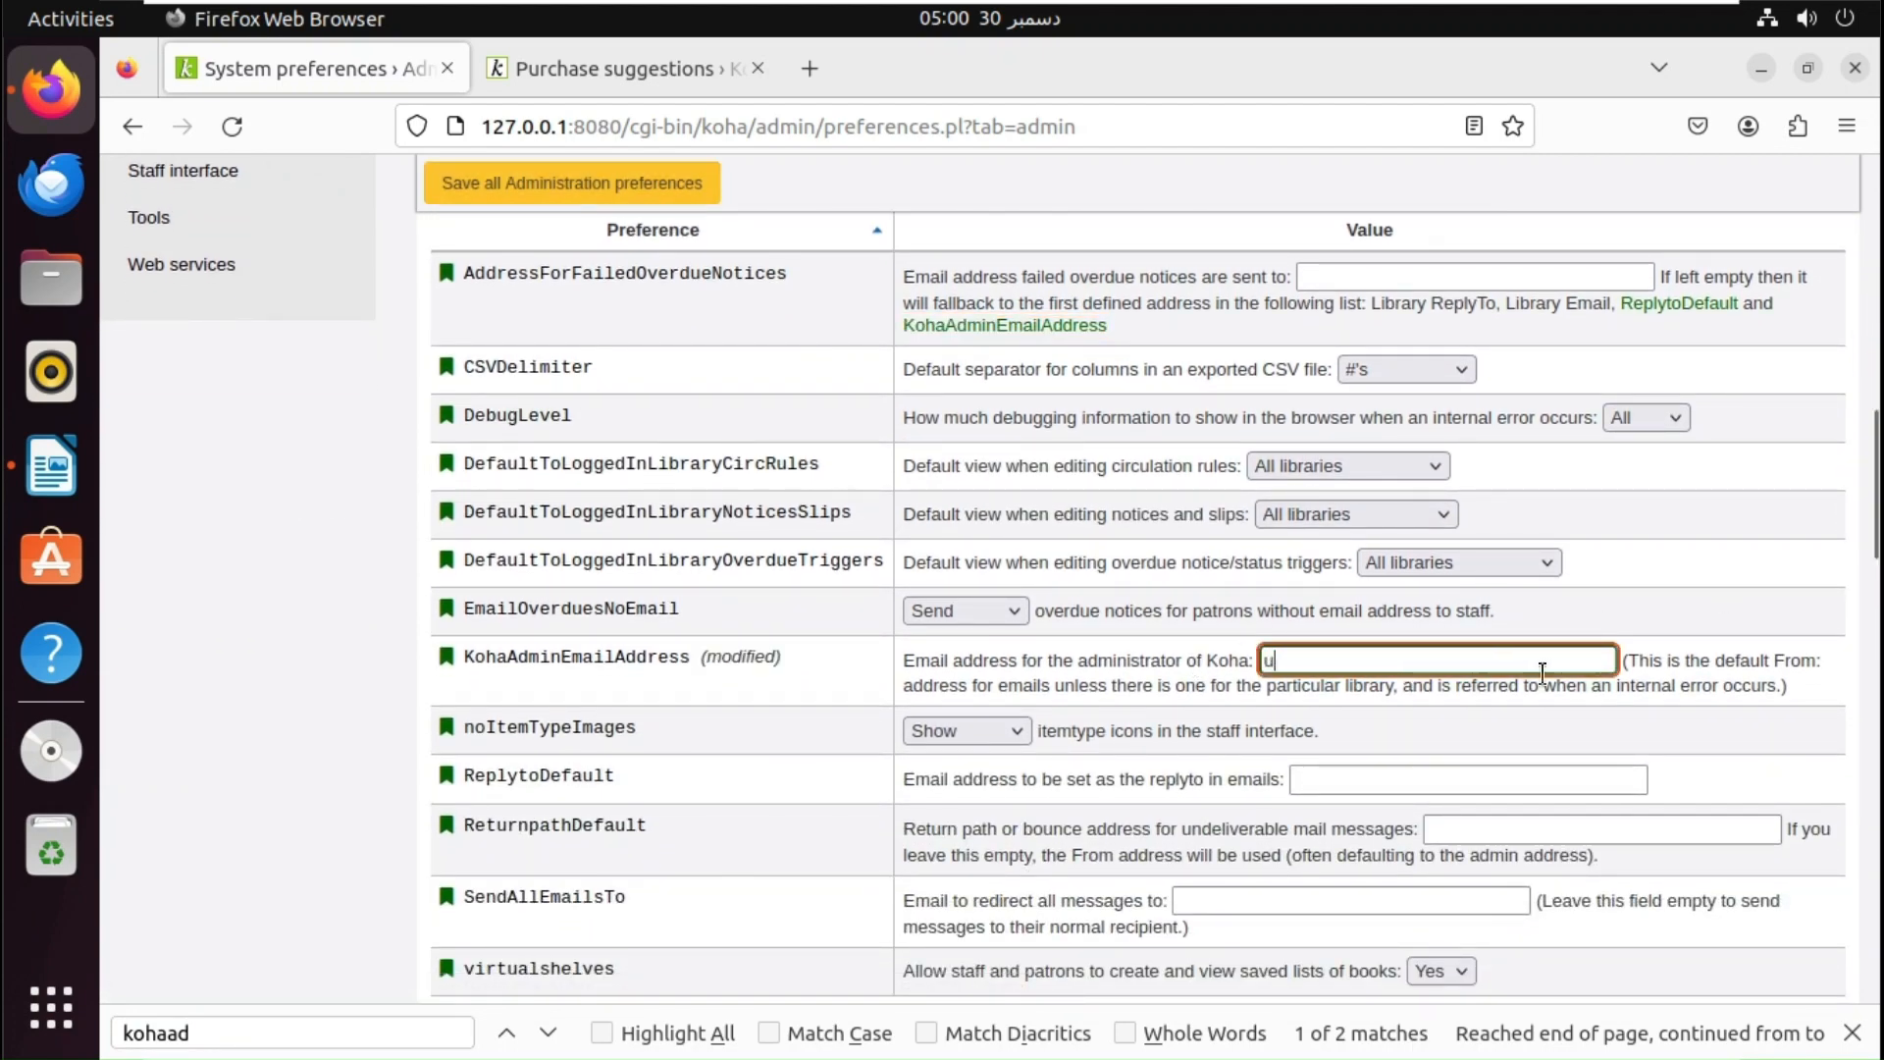
{"action": "key", "text": "BackSpace"}
{"action": "key", "text": "BackSpace"}
{"action": "key", "text": "BackSpace"}
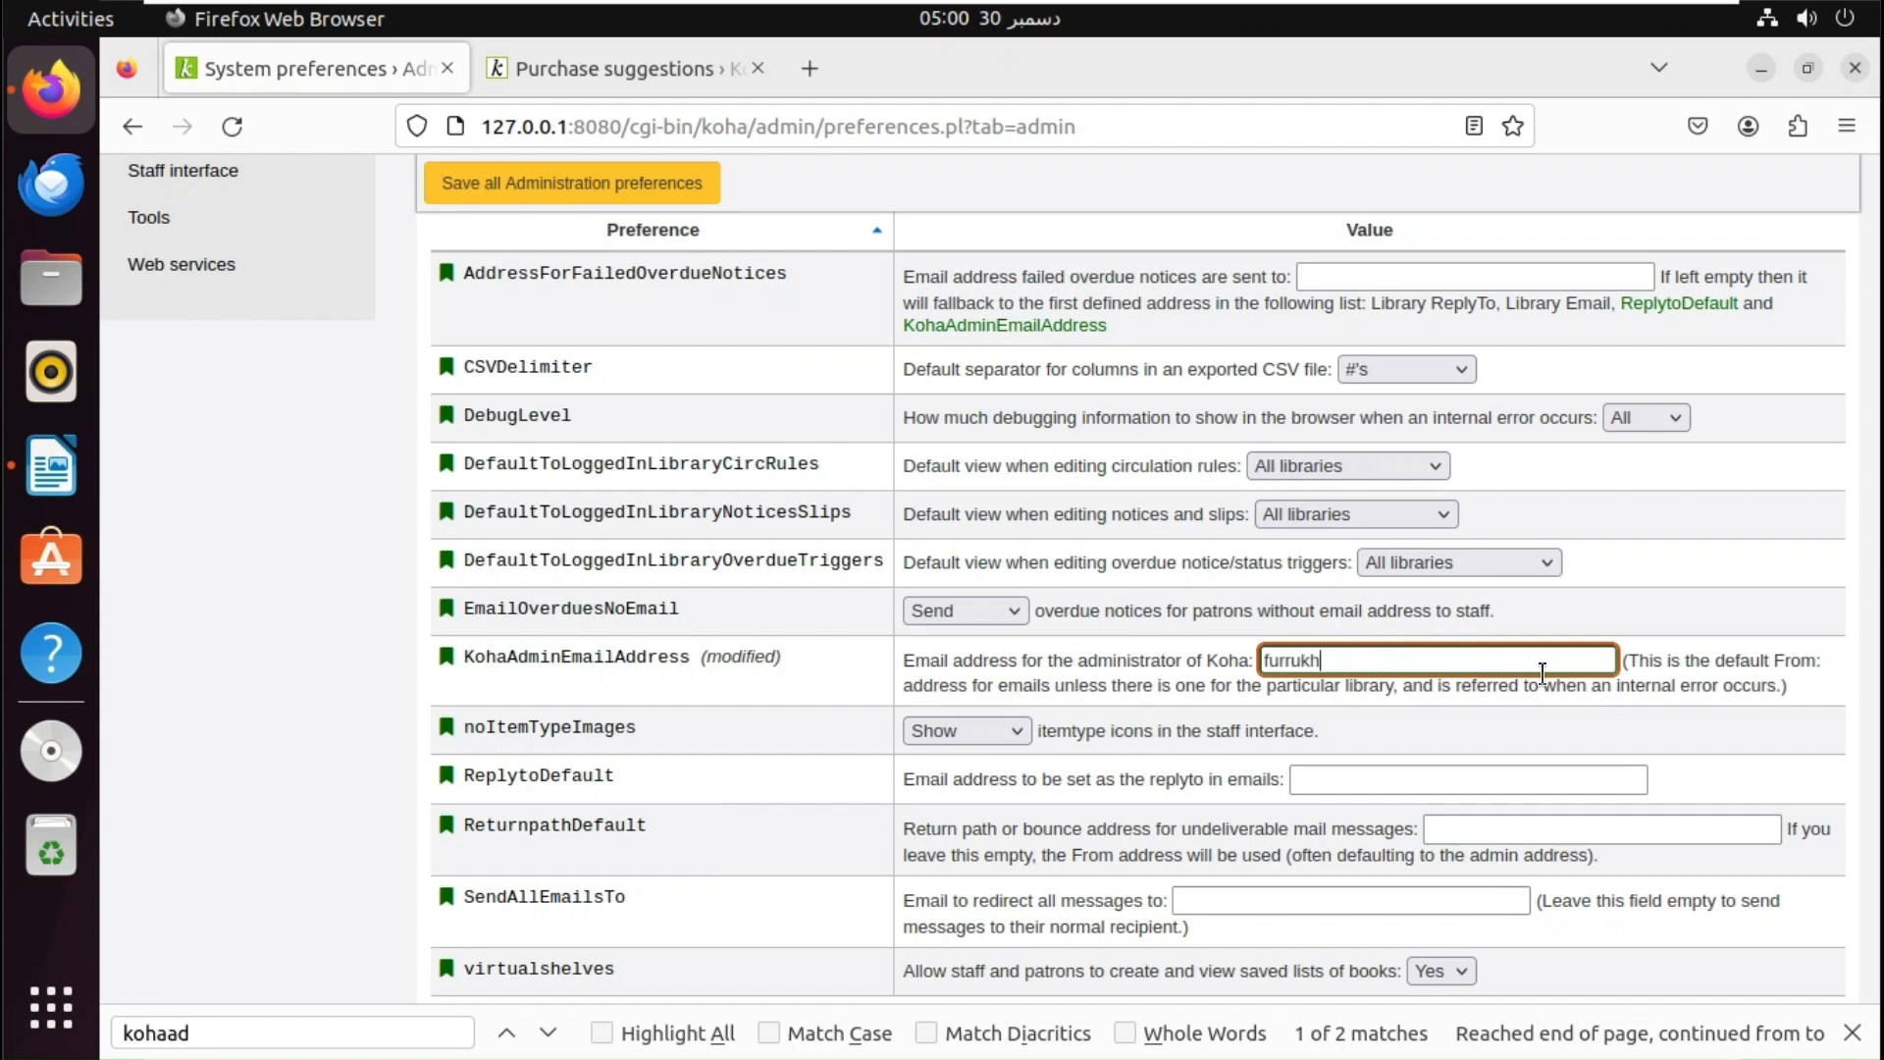
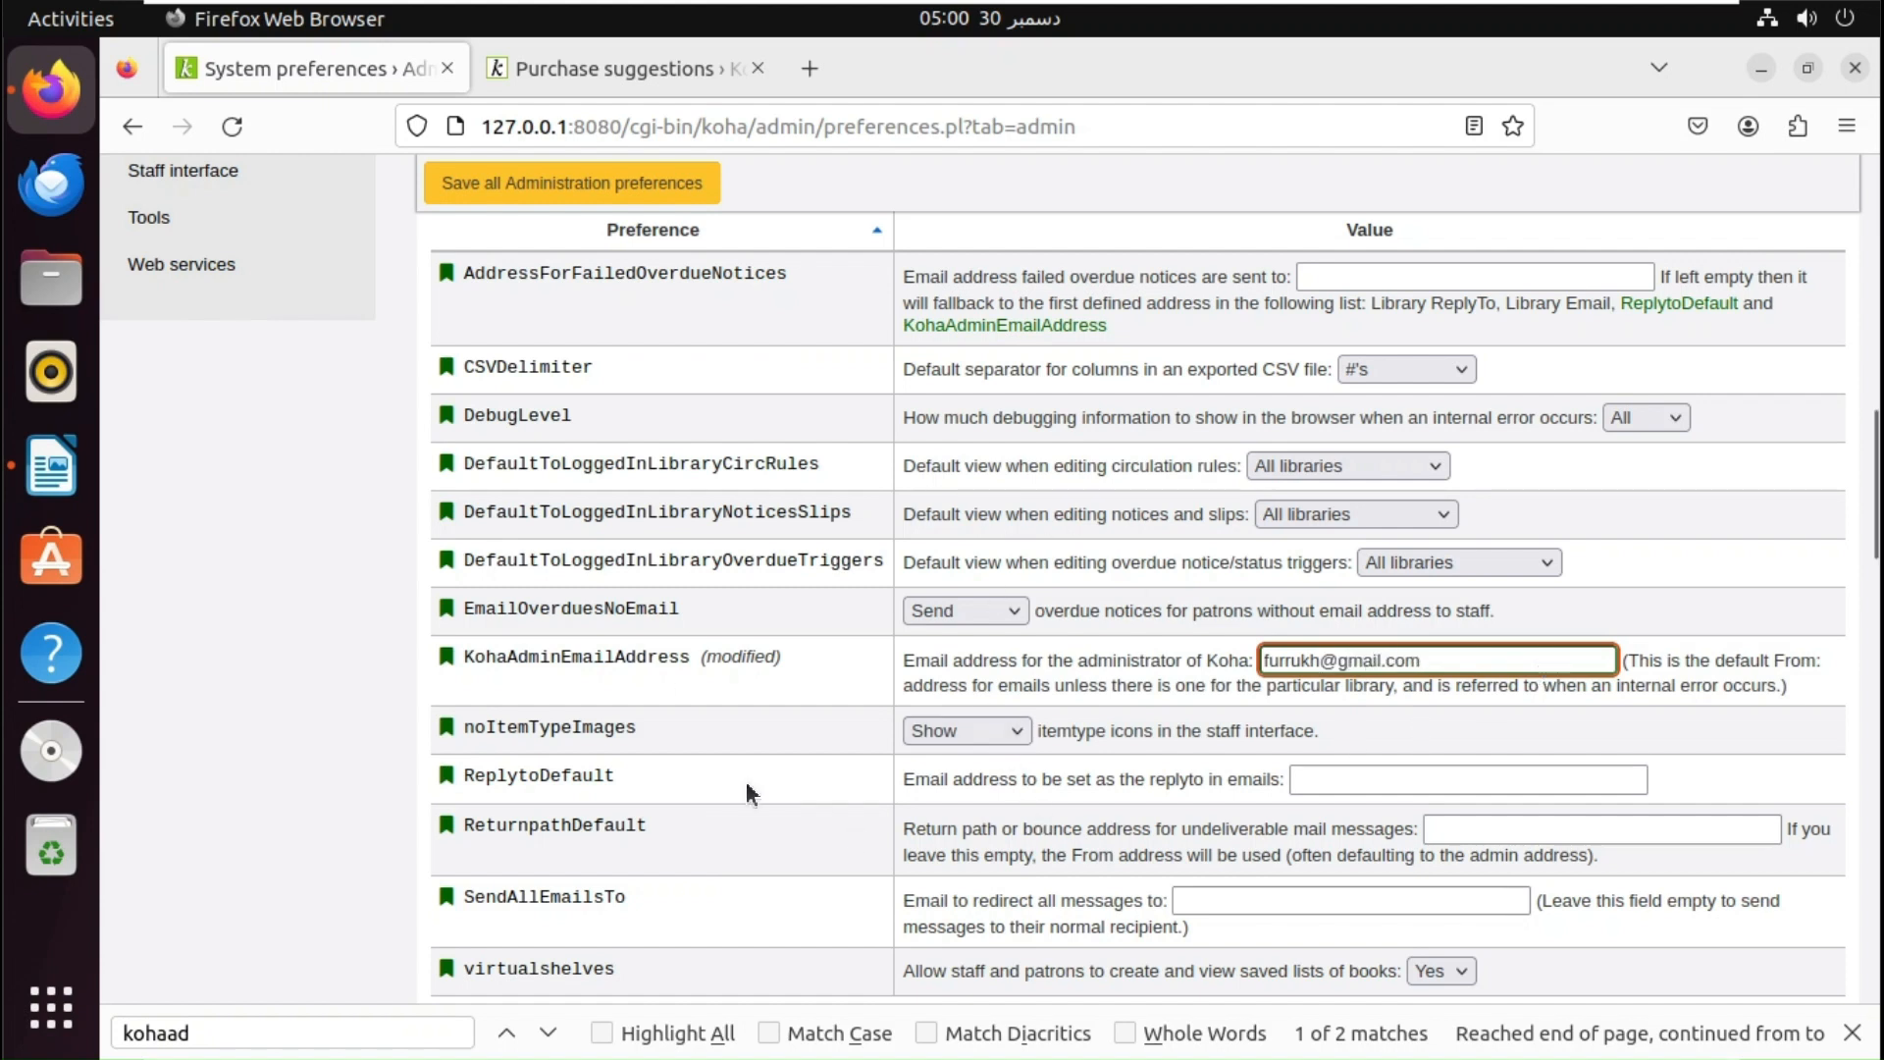
{"action": "left_click", "coordinate": [581, 193]}
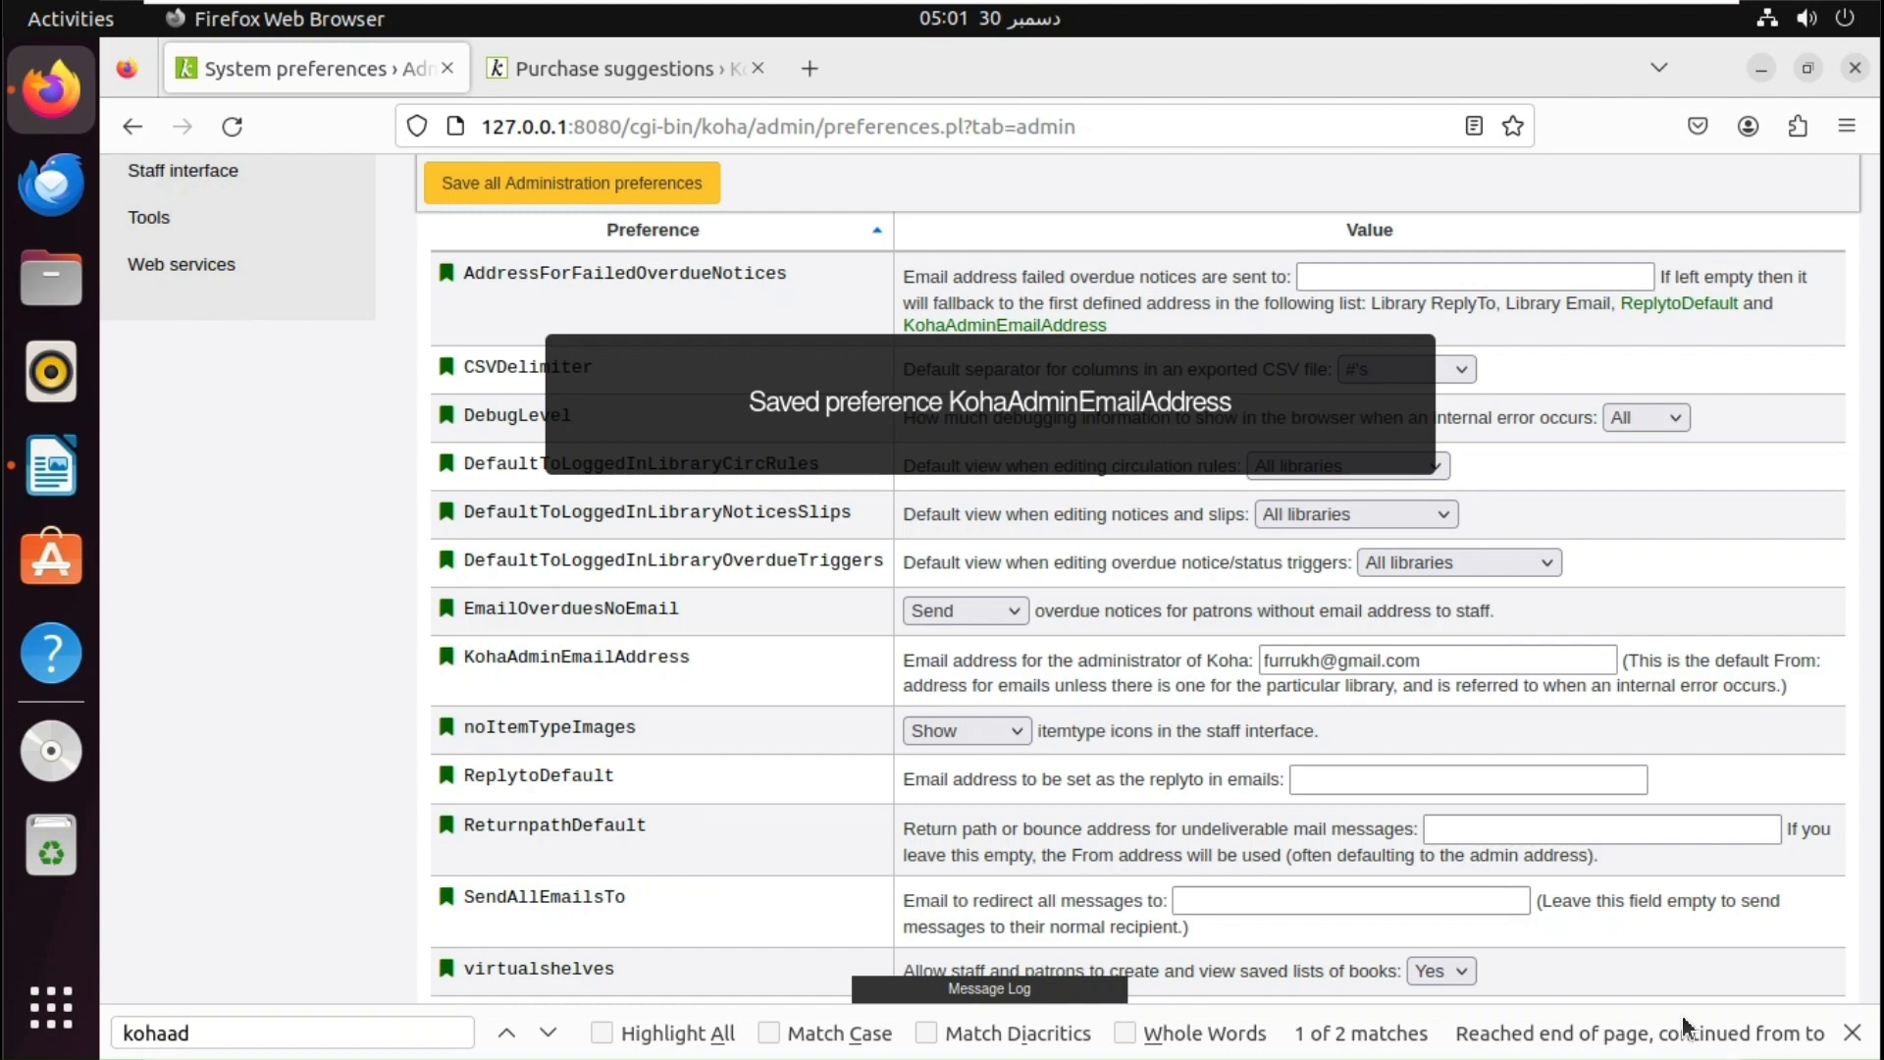
{"action": "left_click", "coordinate": [1853, 1035]}
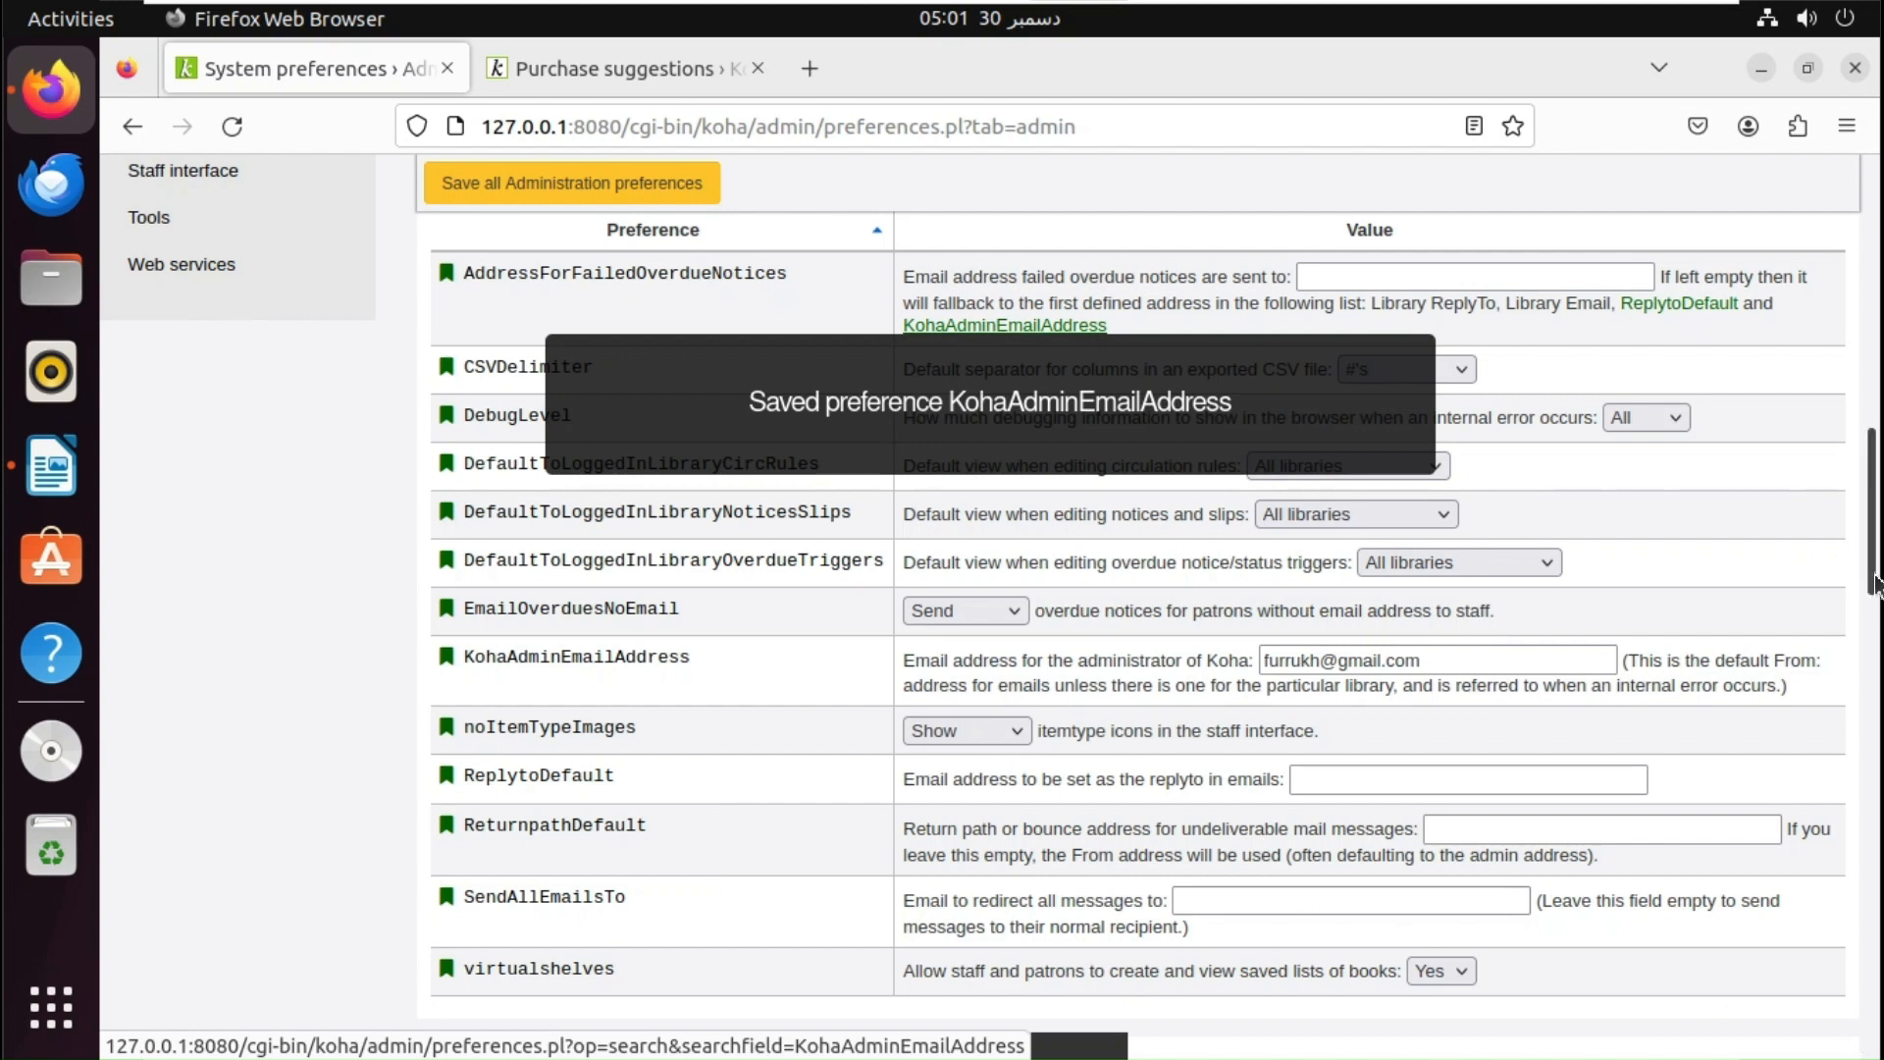
- Switch to the OPAC, return to catalog Home, and open the Report a problem form
{"action": "left_click_drag", "start_coordinate": [1874, 584], "coordinate": [1876, 308]}
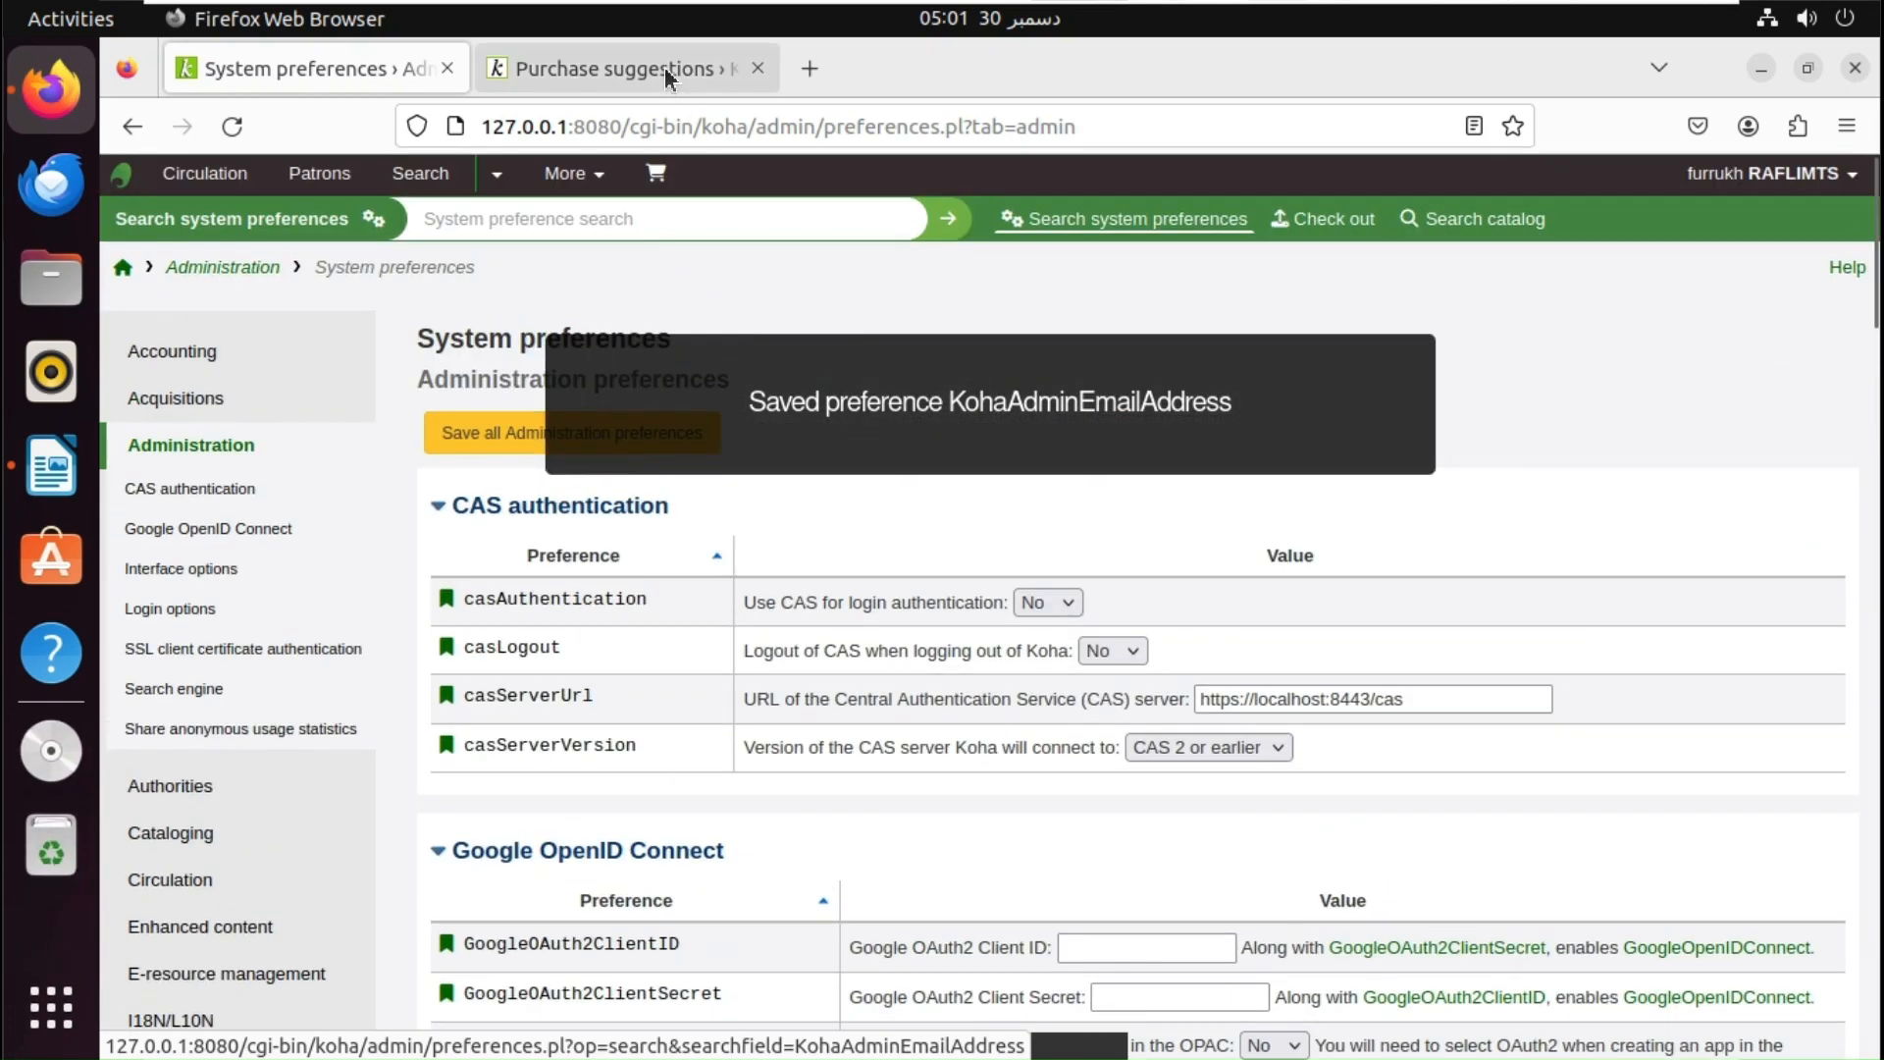
{"action": "left_click", "coordinate": [663, 66]}
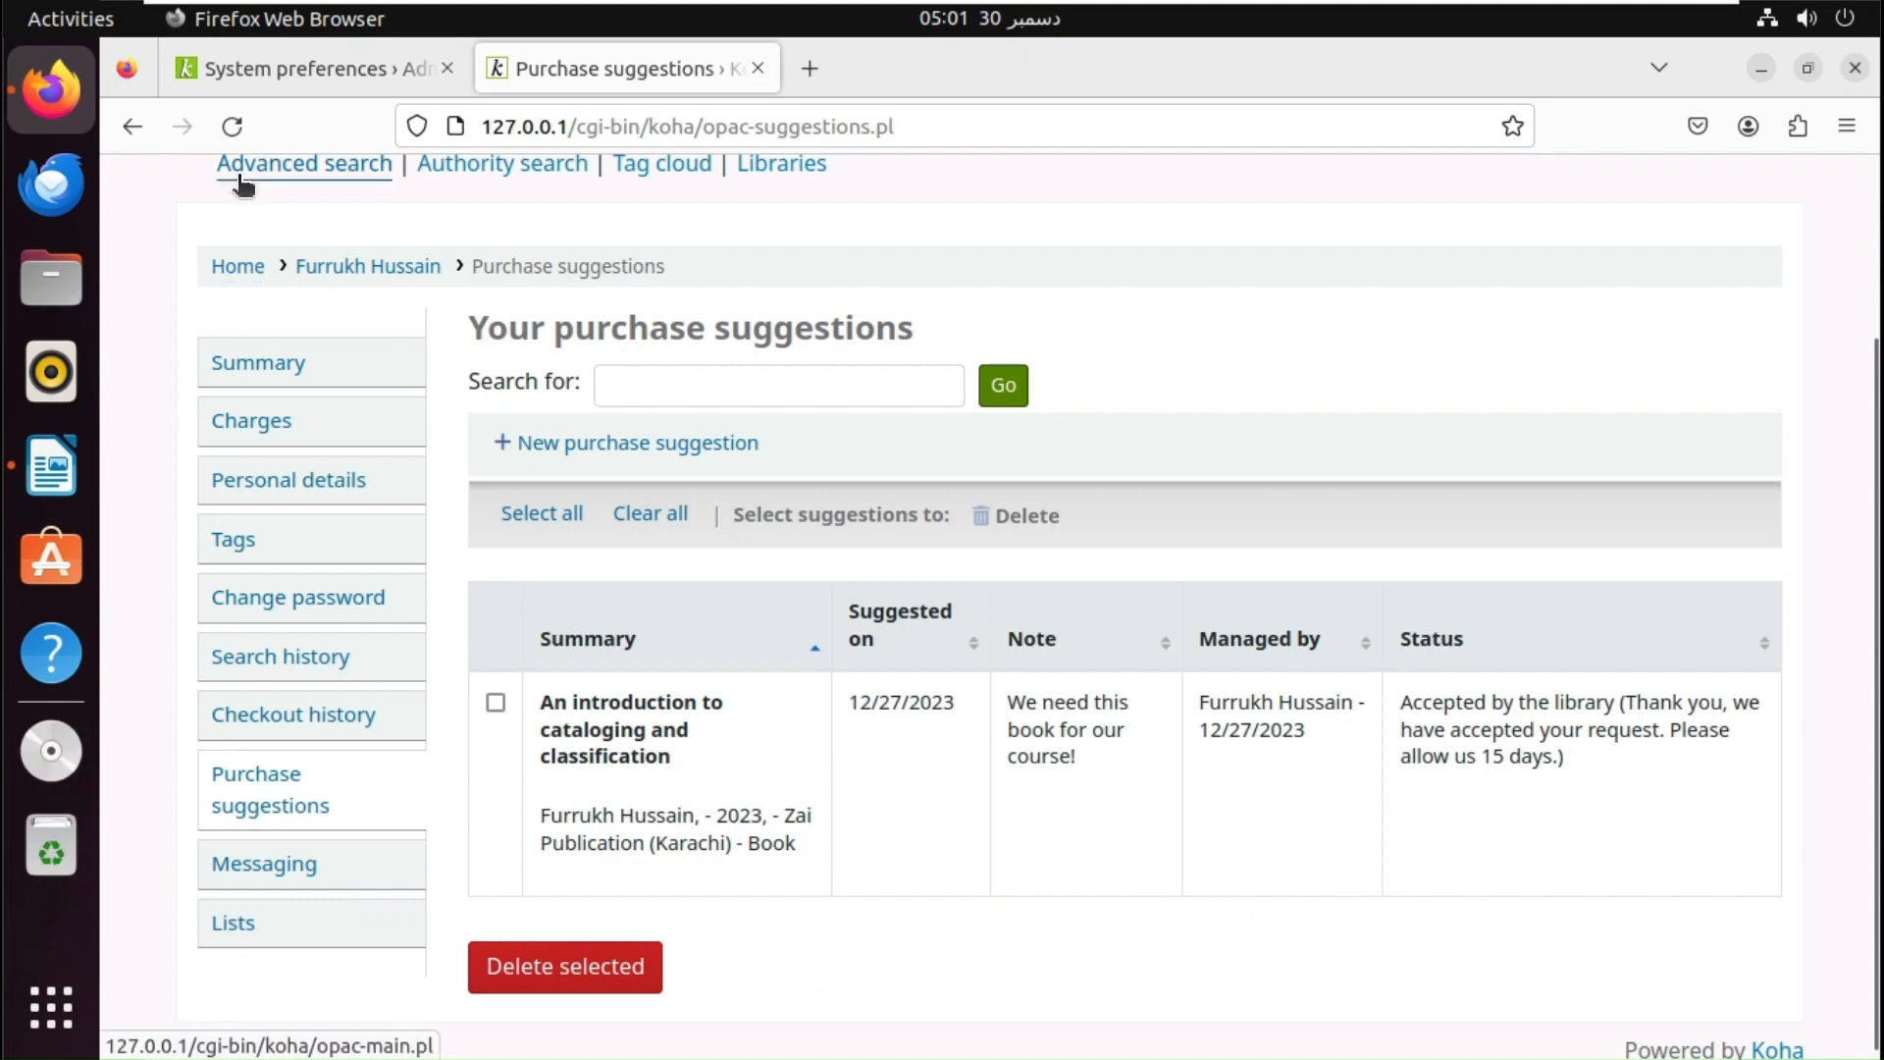
{"action": "left_click", "coordinate": [227, 278]}
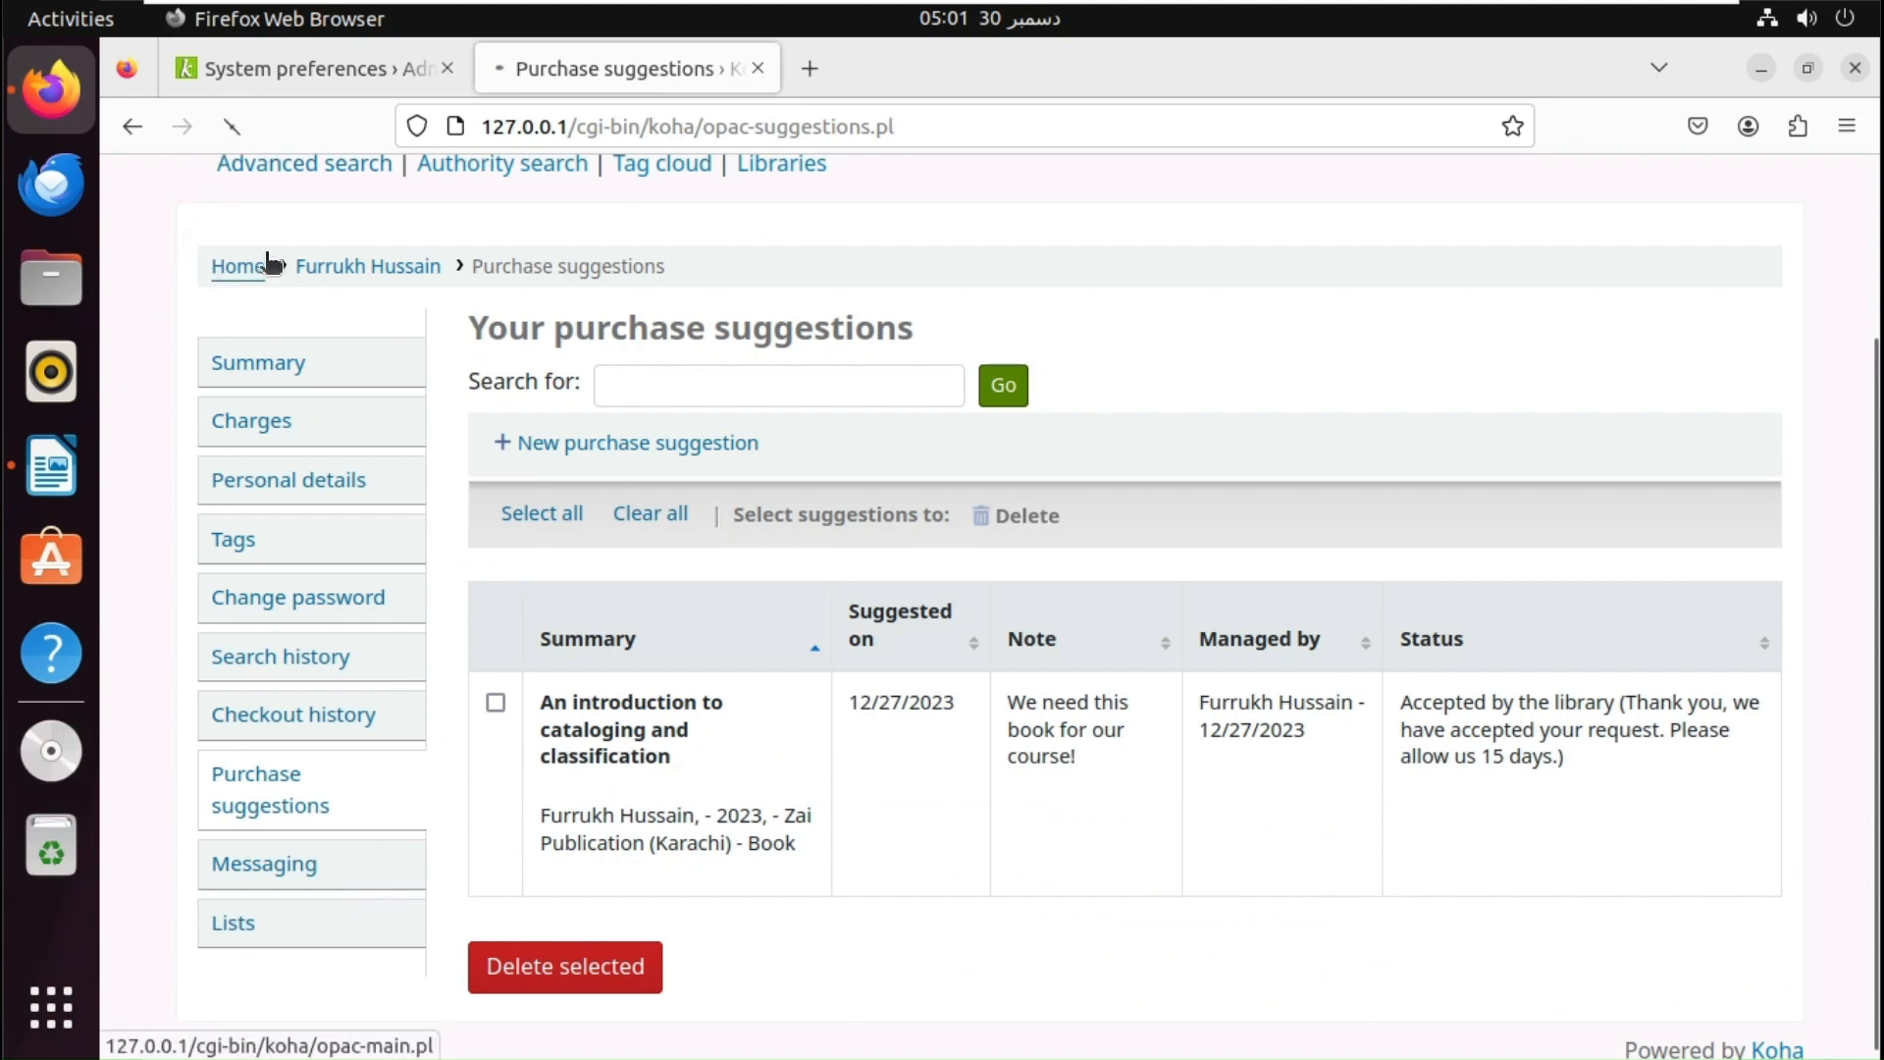
{"action": "left_click", "coordinate": [775, 434]}
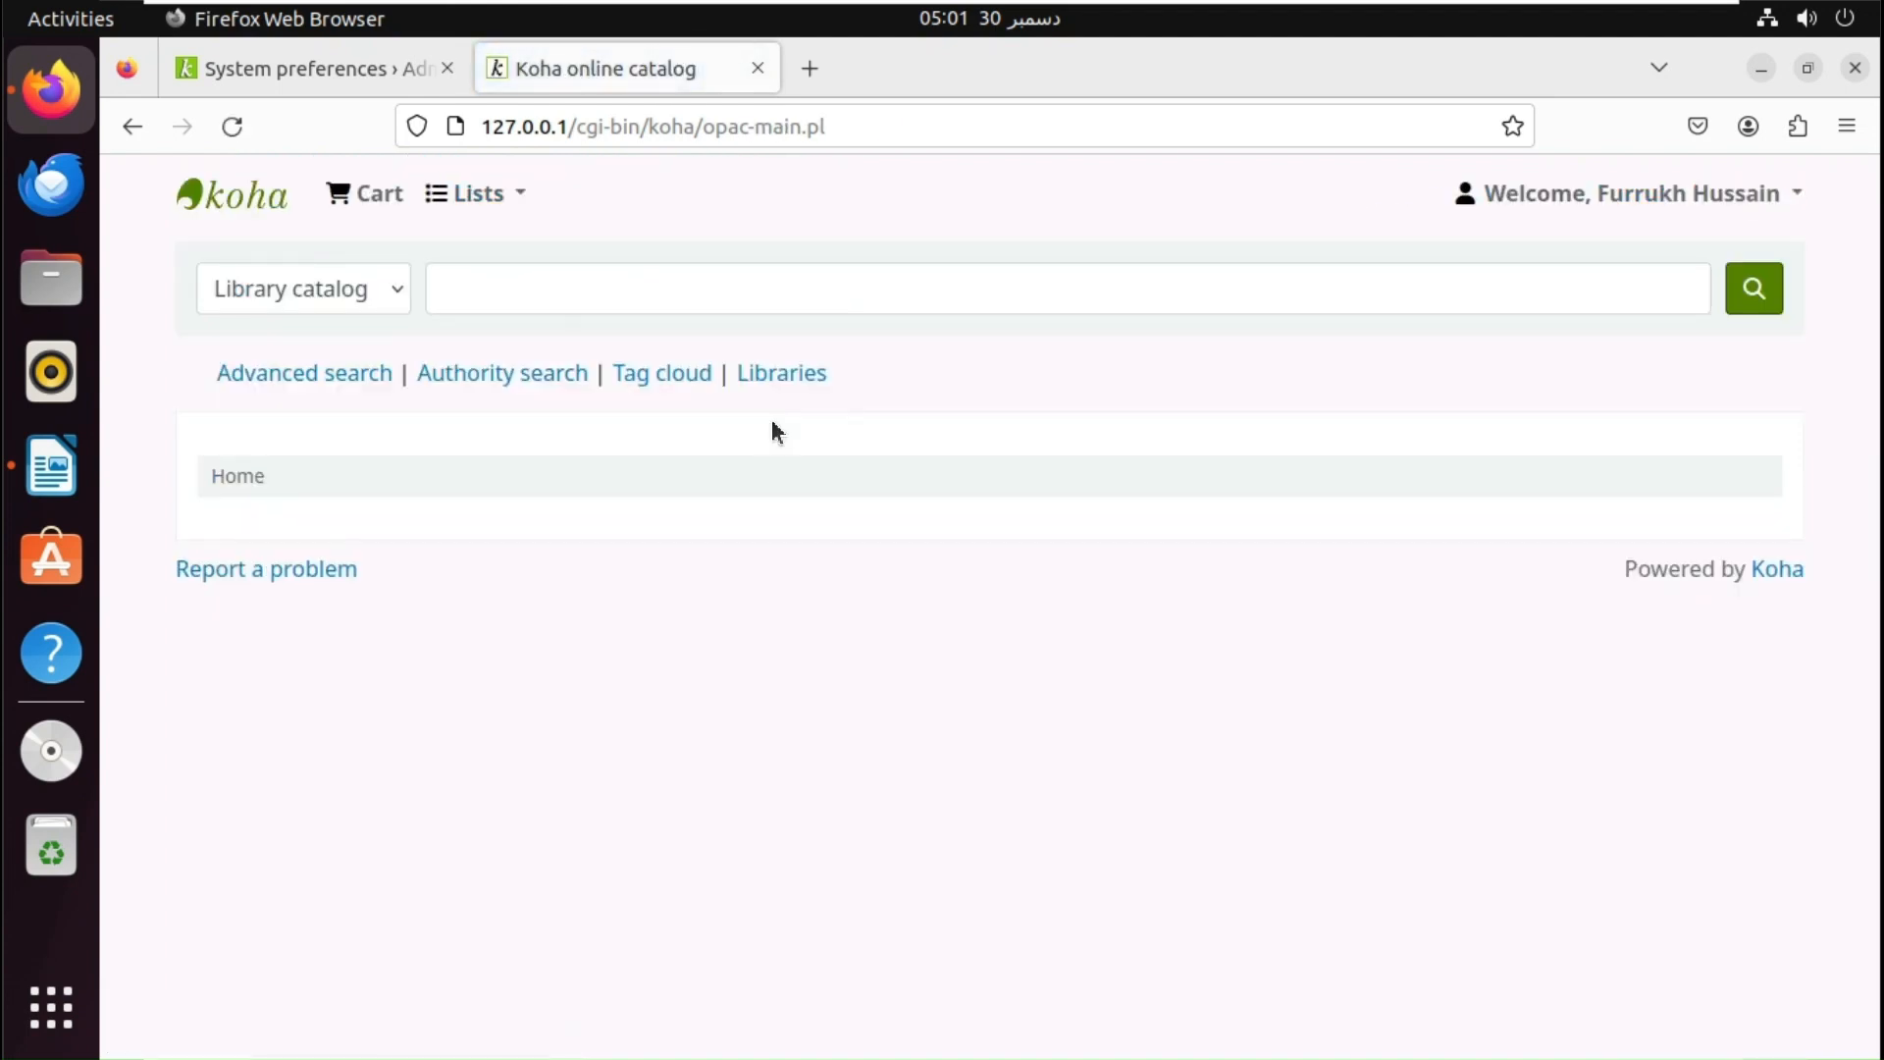
{"action": "left_click", "coordinate": [307, 583]}
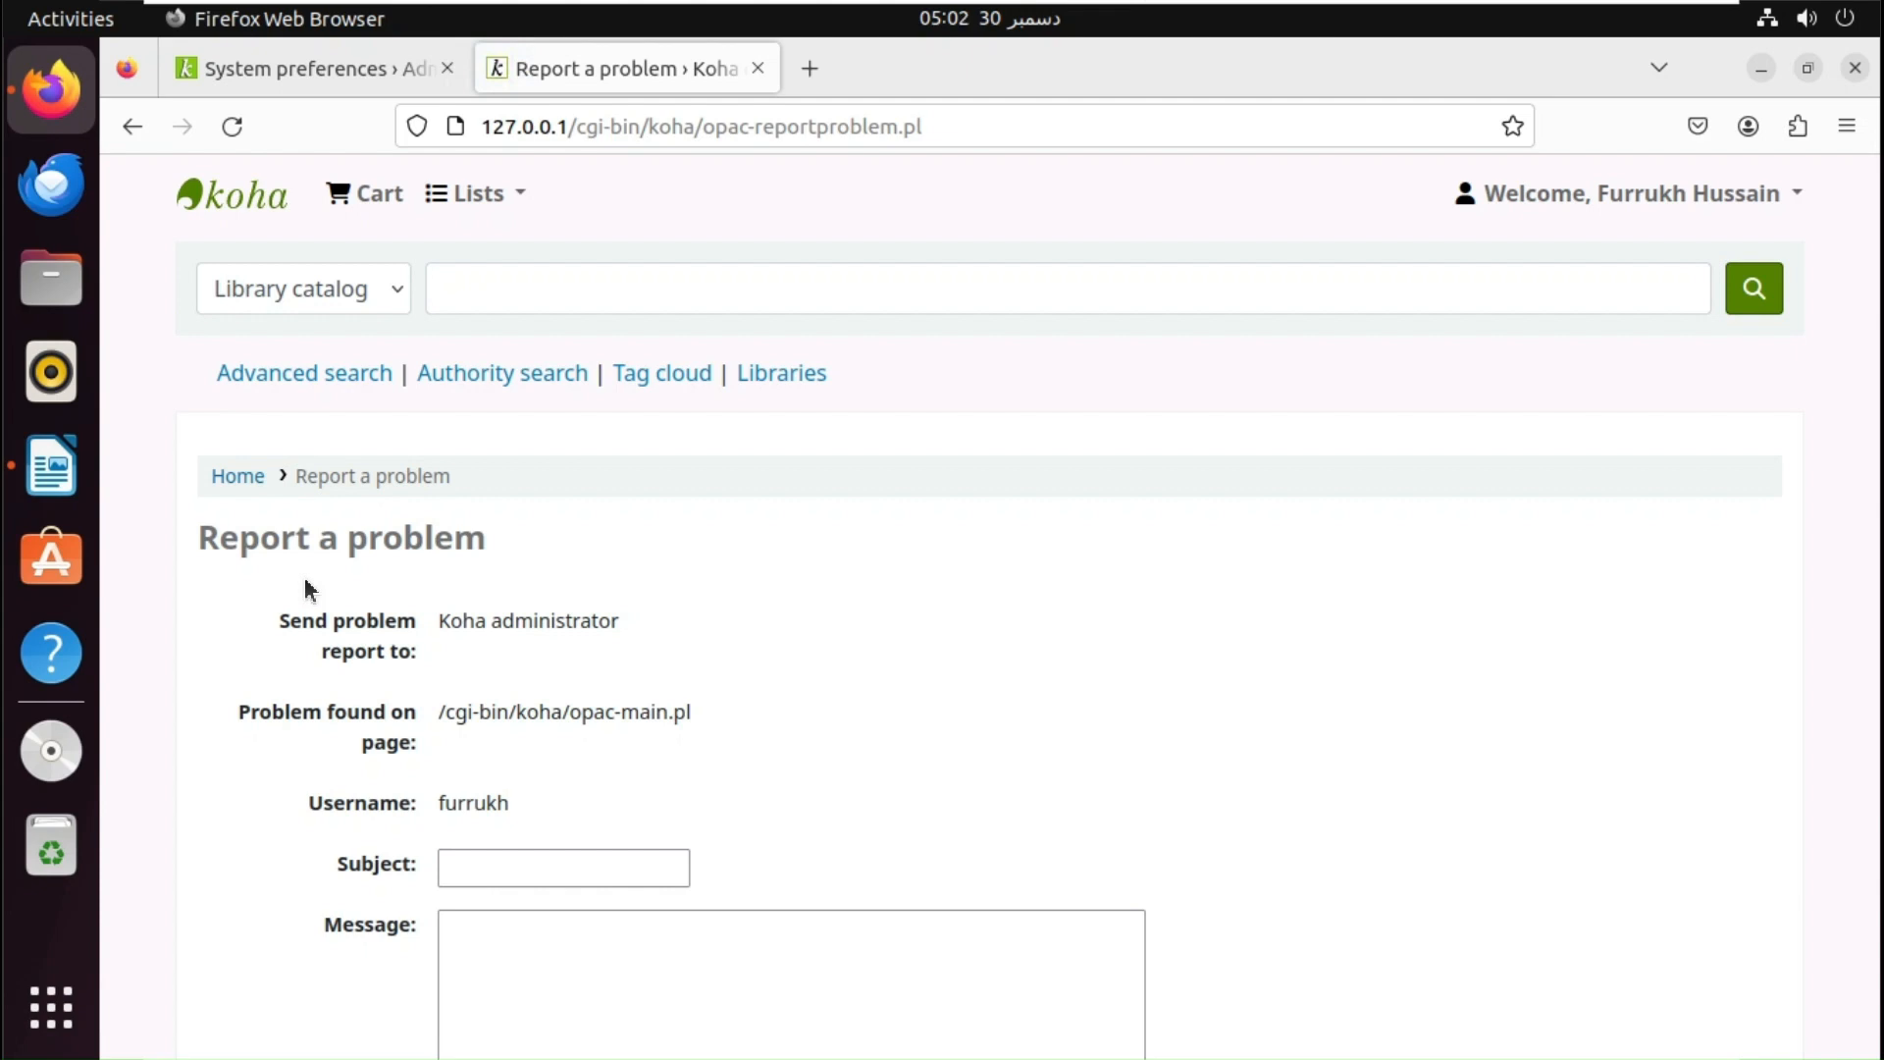
- Enter subject 'System slow speed' and message 'Please note searching is slow on library system'
{"action": "left_click", "coordinate": [555, 869]}
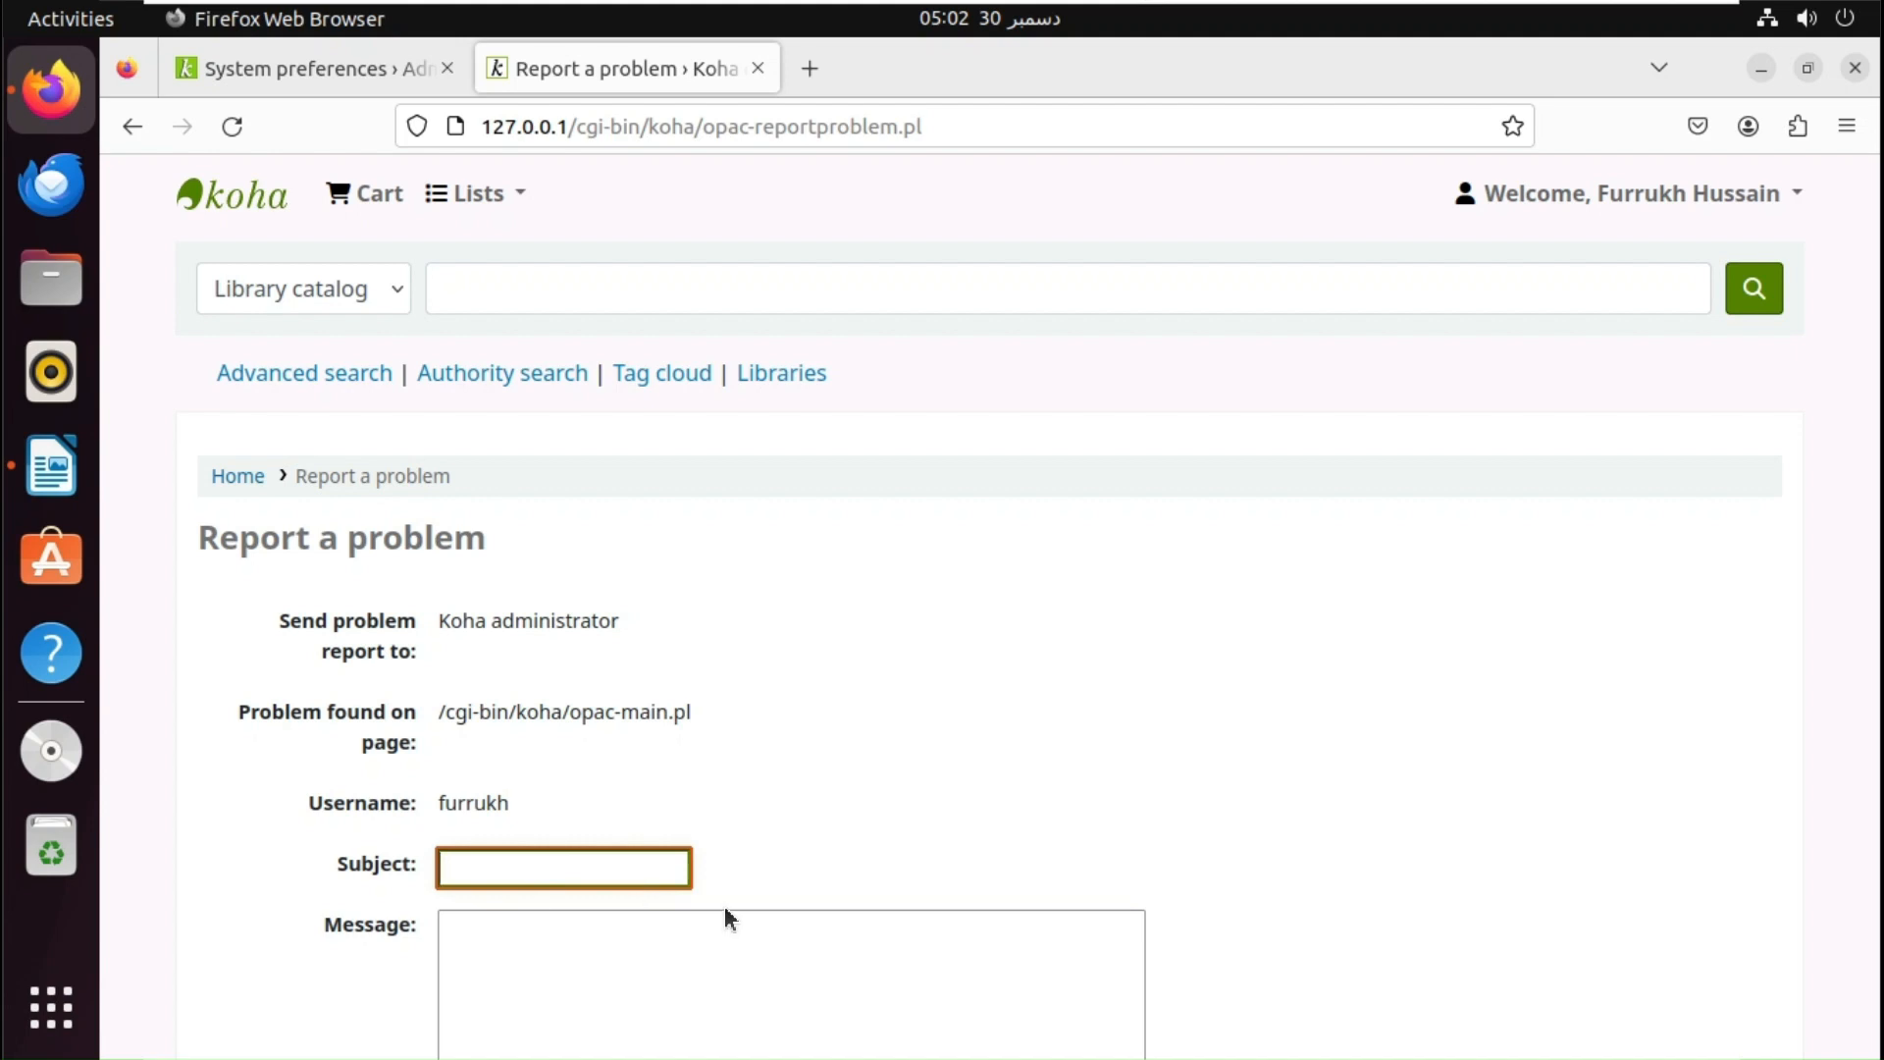
{"action": "type", "text": "Slow speed of system"}
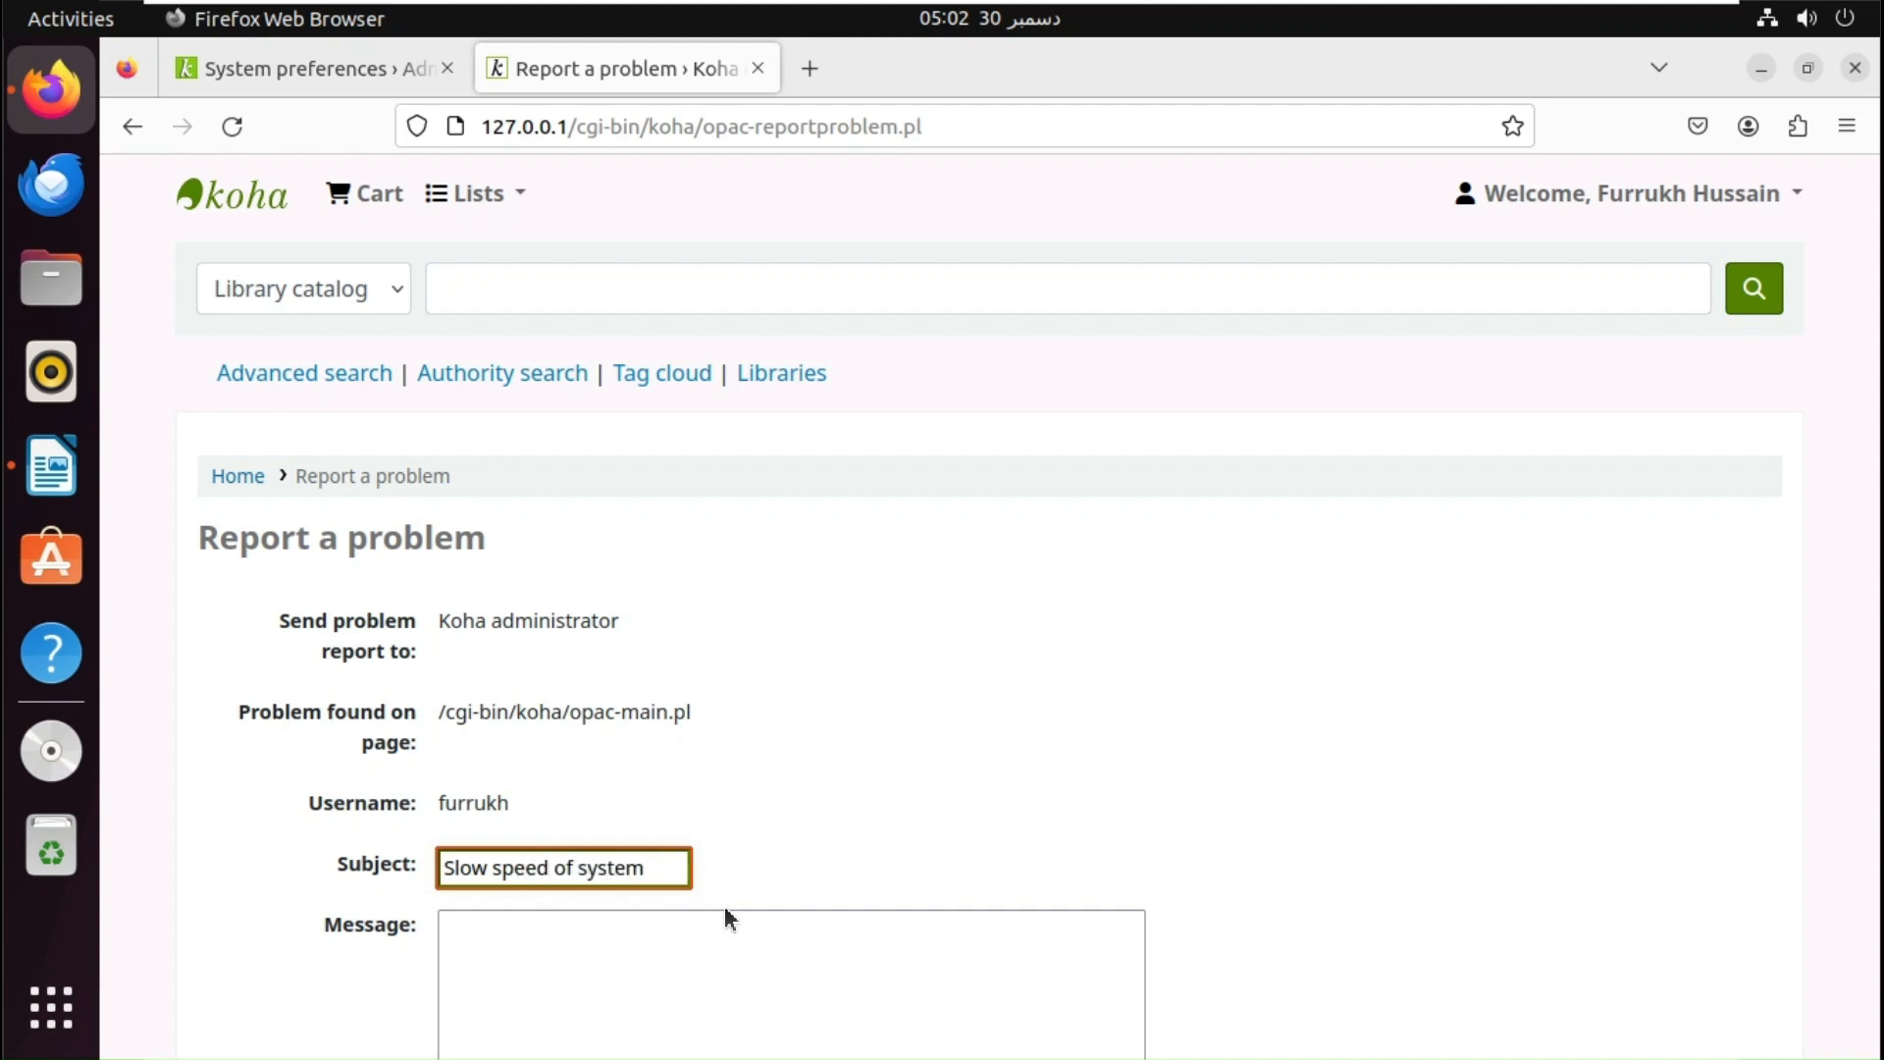
{"action": "key", "text": "ctrl+a"}
{"action": "type", "text": "AAAAASys"}
{"action": "key", "text": "BackSpace"}
{"action": "key", "text": "BackSpace"}
{"action": "key", "text": "BackSpace"}
{"action": "key", "text": "BackSpace"}
{"action": "key", "text": "BackSpace"}
{"action": "key", "text": "BackSpace"}
{"action": "key", "text": "BackSpace"}
{"action": "key", "text": "BackSpace"}
{"action": "type", "text": "System slow speed"}
{"action": "key", "text": "Tab"}
{"action": "type", "text": "Plese"}
{"action": "type", "text": " t"}
{"action": "key", "text": "BackSpace"}
{"action": "key", "text": "BackSpace"}
{"action": "key", "text": "BackSpace"}
{"action": "key", "text": "BackSpace"}
{"action": "type", "text": "ase note "}
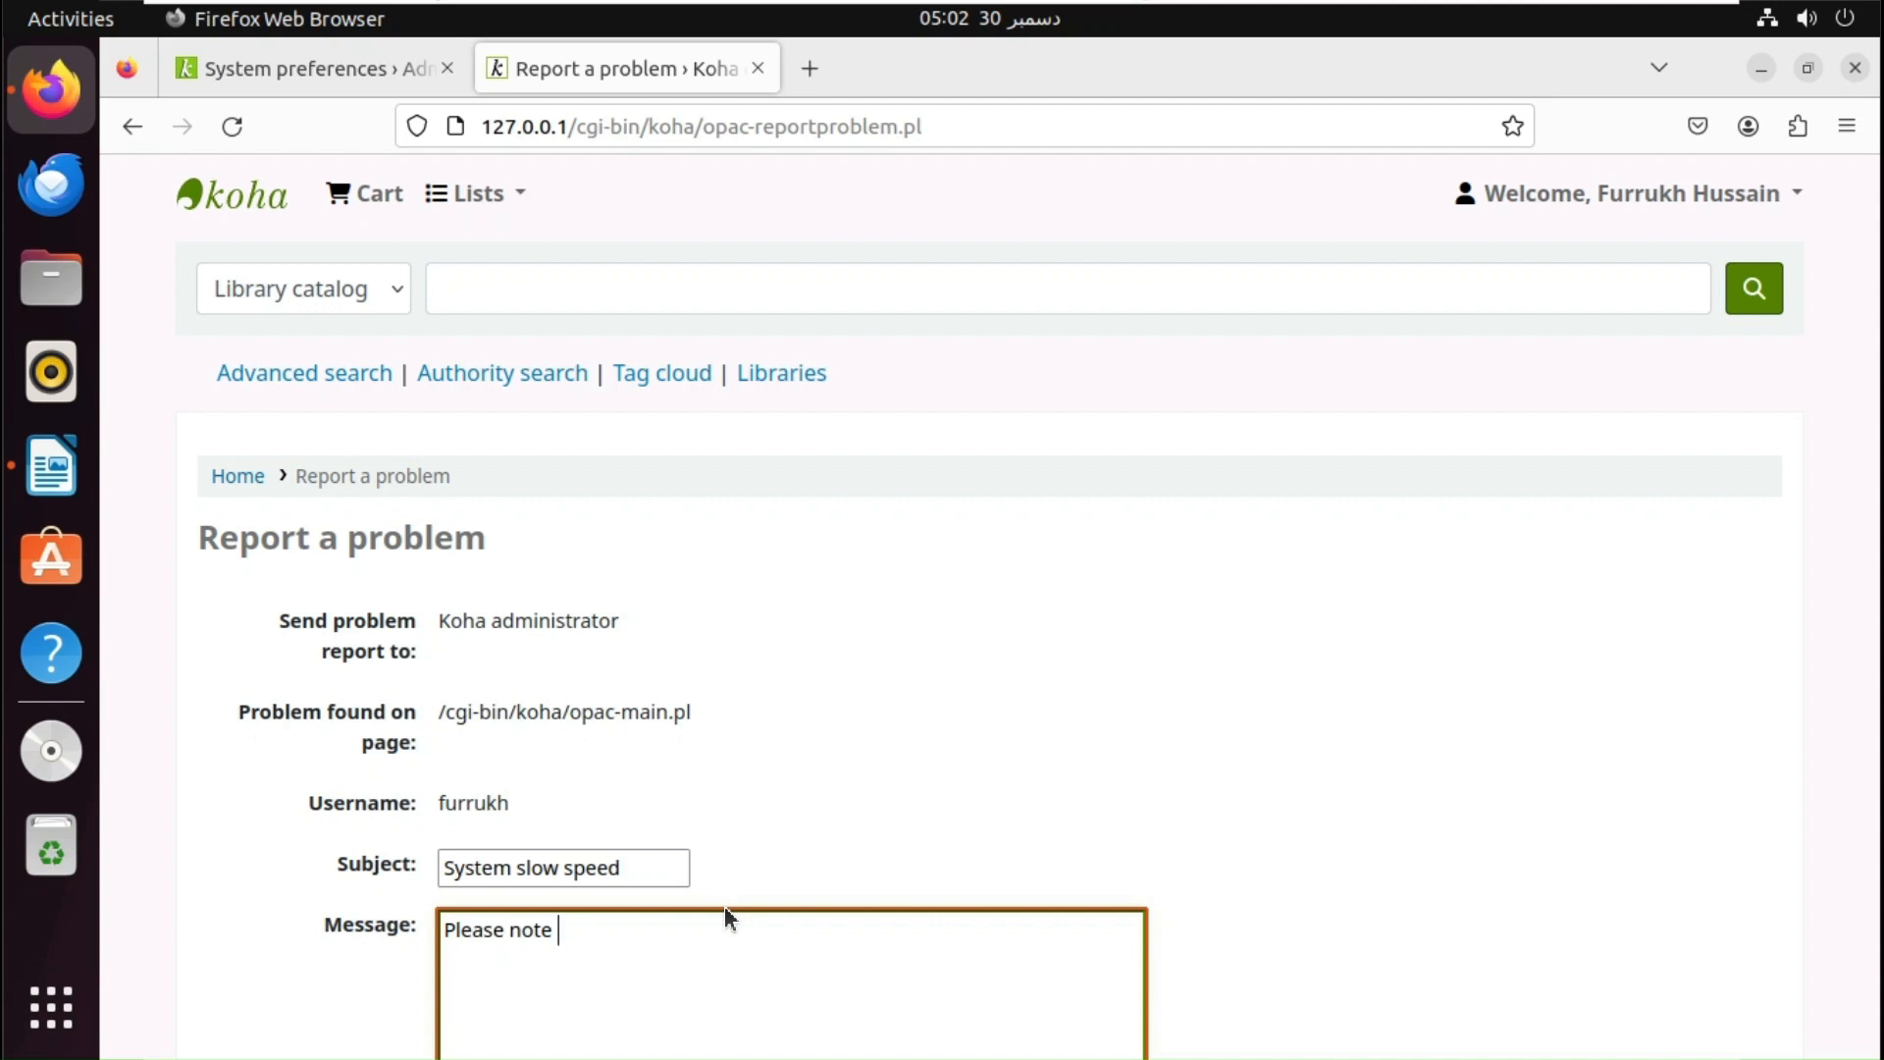
{"action": "type", "text": "searching is slow on"}
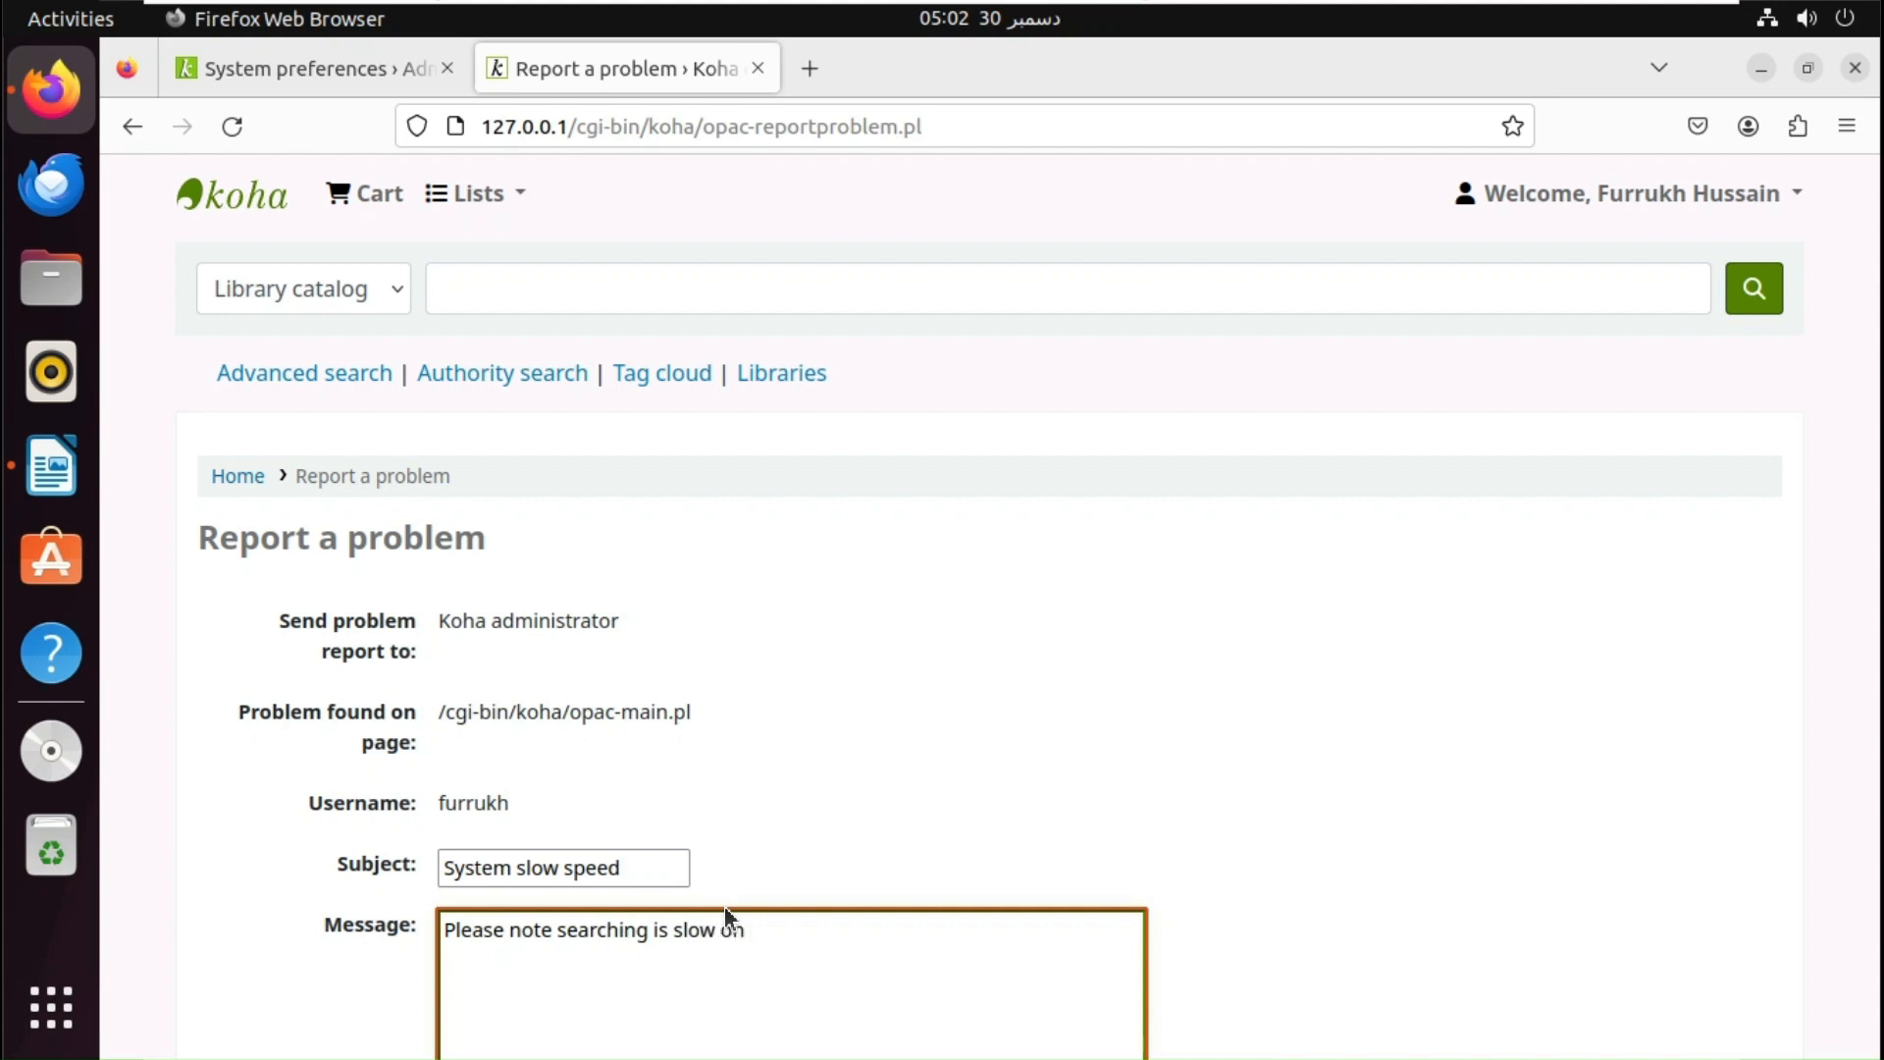
{"action": "type", "text": " library system"}
- Submit the problem report and go back to the OPAC catalog home page
{"action": "scroll", "coordinate": [724, 904], "scroll_direction": "down", "scroll_amount": 3}
{"action": "left_click", "coordinate": [273, 1038]}
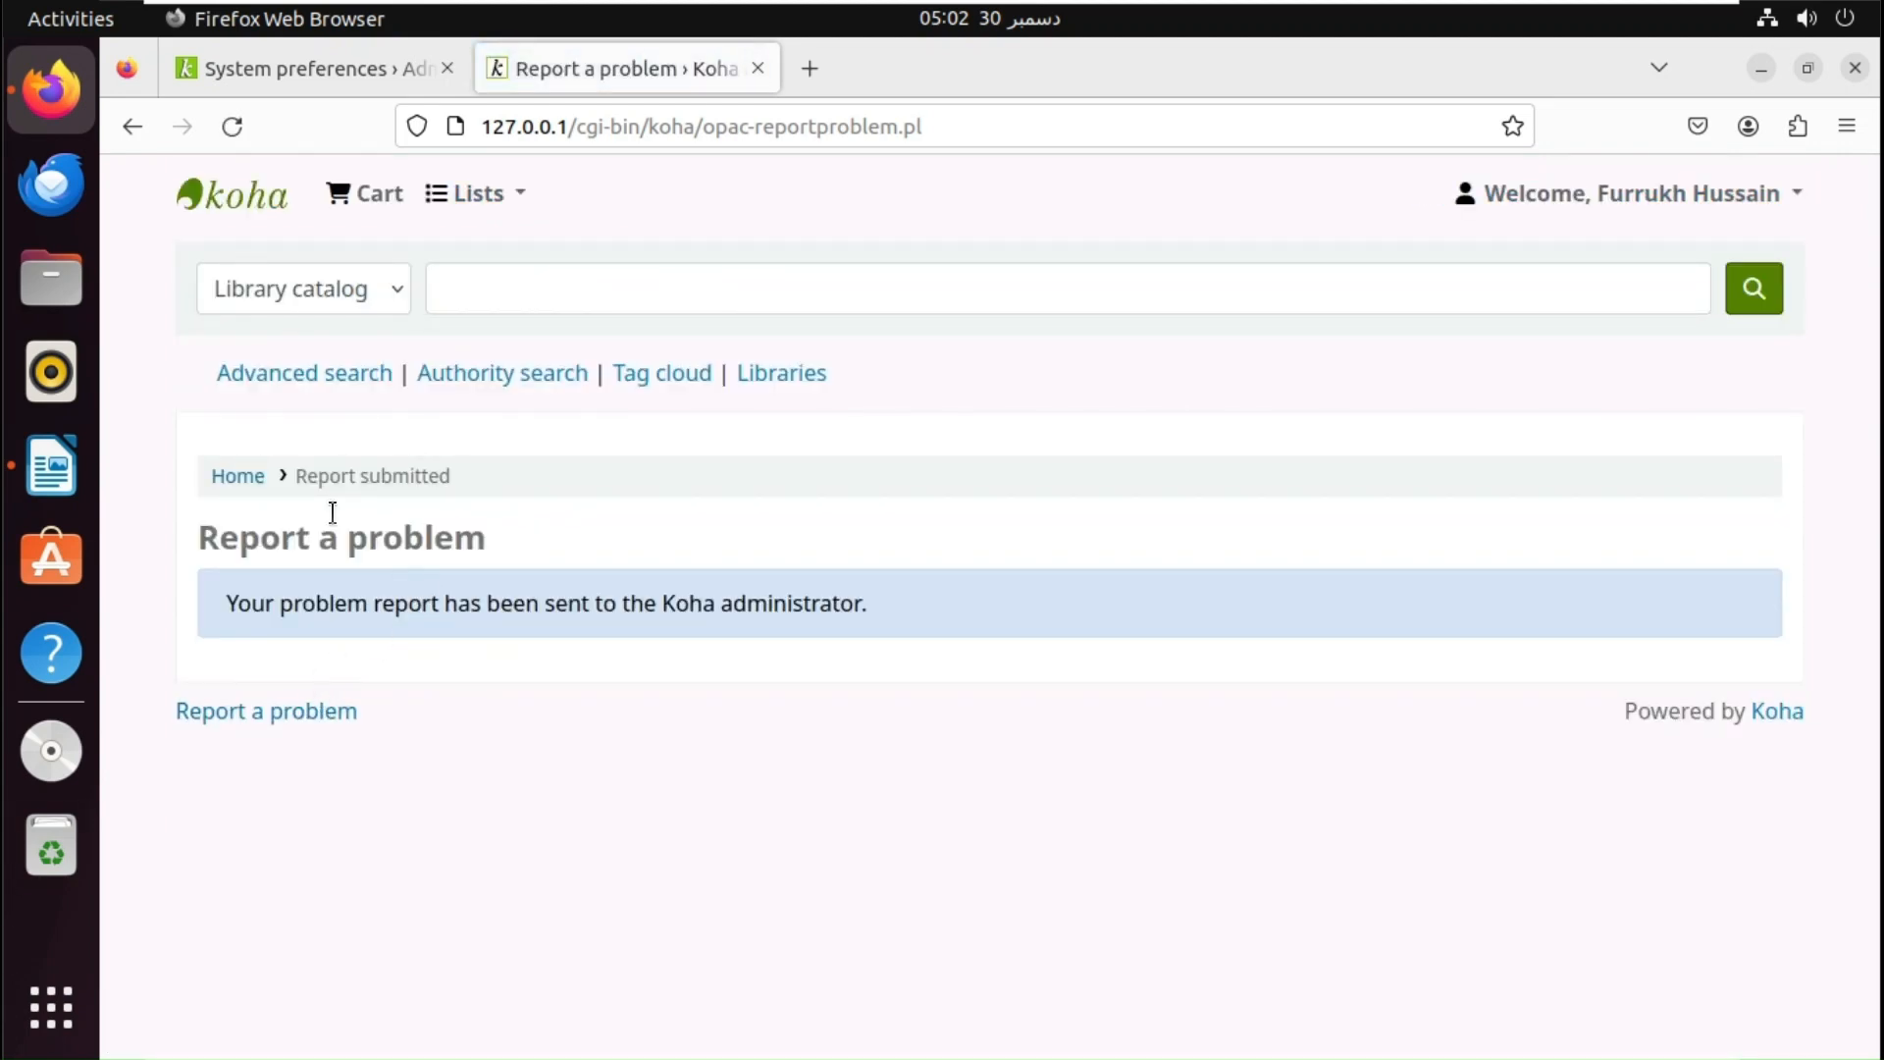
{"action": "left_click", "coordinate": [246, 479]}
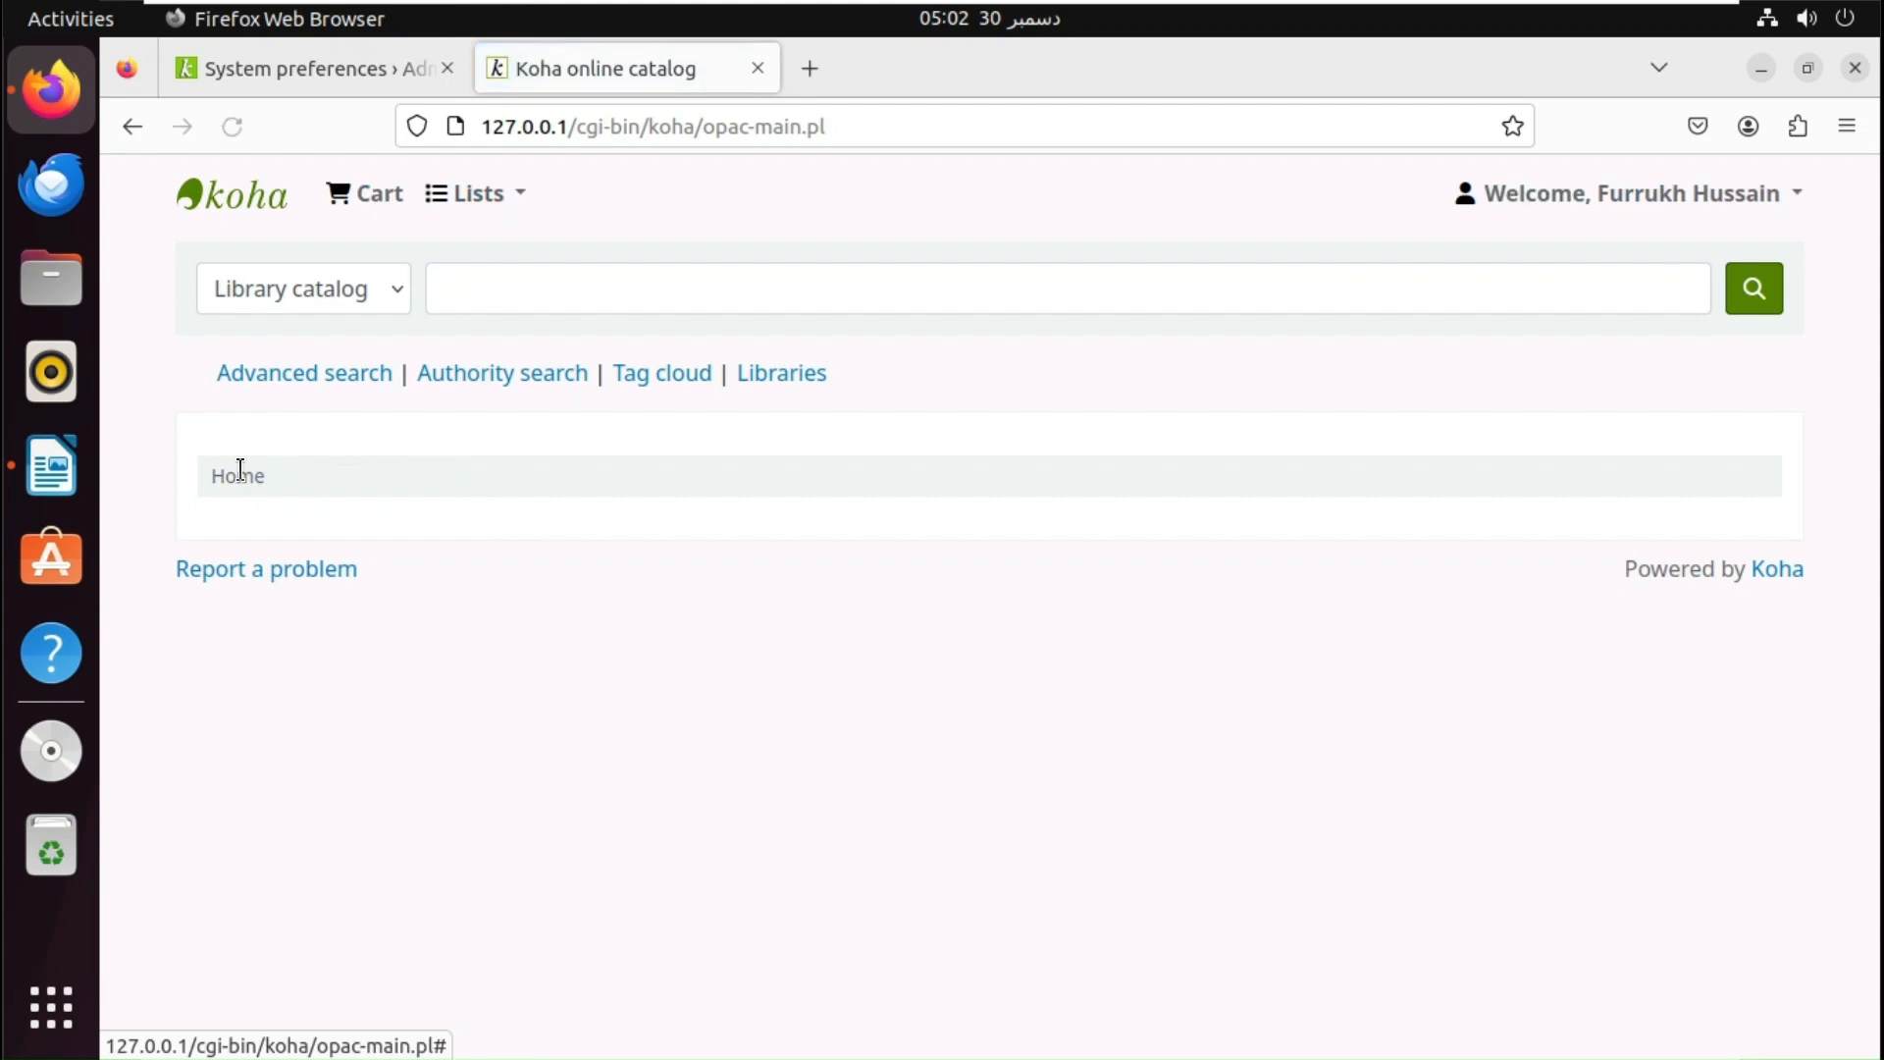
{"action": "left_click", "coordinate": [345, 74]}
- From the staff home page, open the pending OPAC problem reports list
{"action": "left_click", "coordinate": [124, 268]}
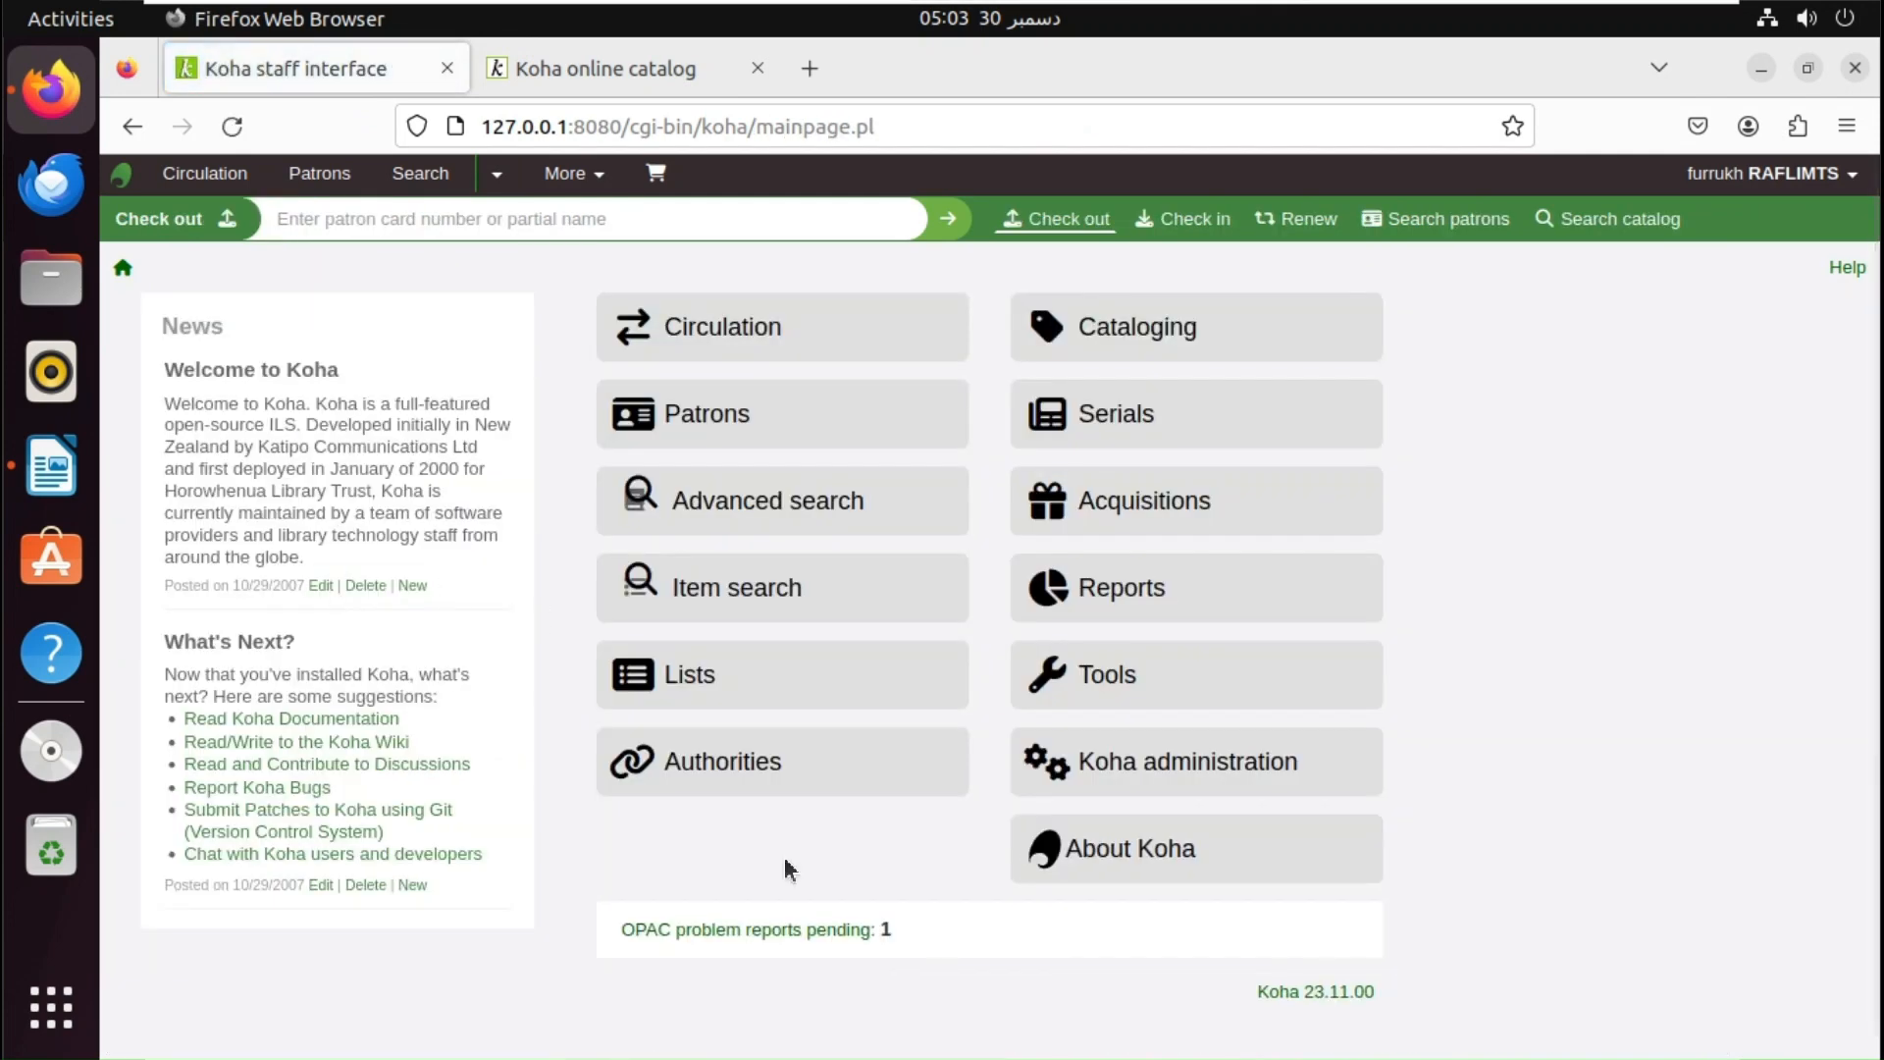
{"action": "left_click", "coordinate": [753, 932]}
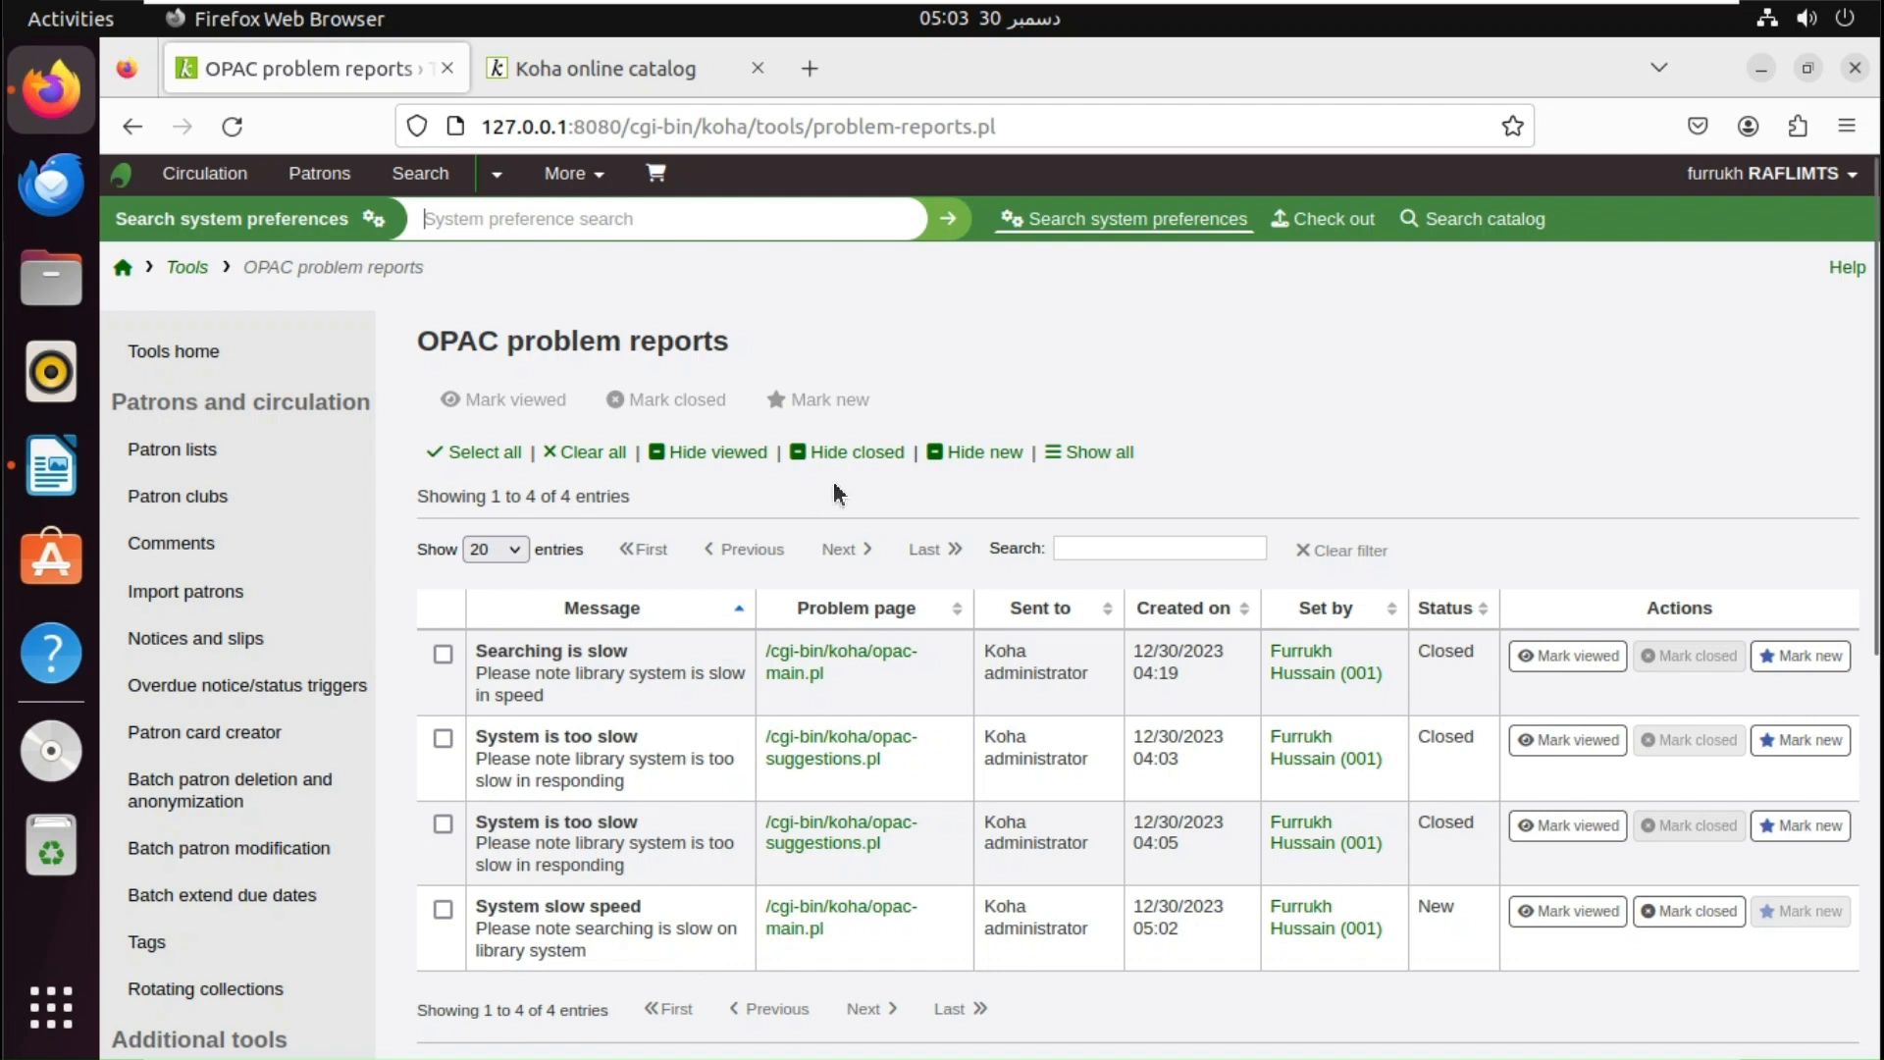
- Mark the System slow speed report viewed, then closed, hide closed reports, and return to the OPAC
{"action": "left_click", "coordinate": [855, 451]}
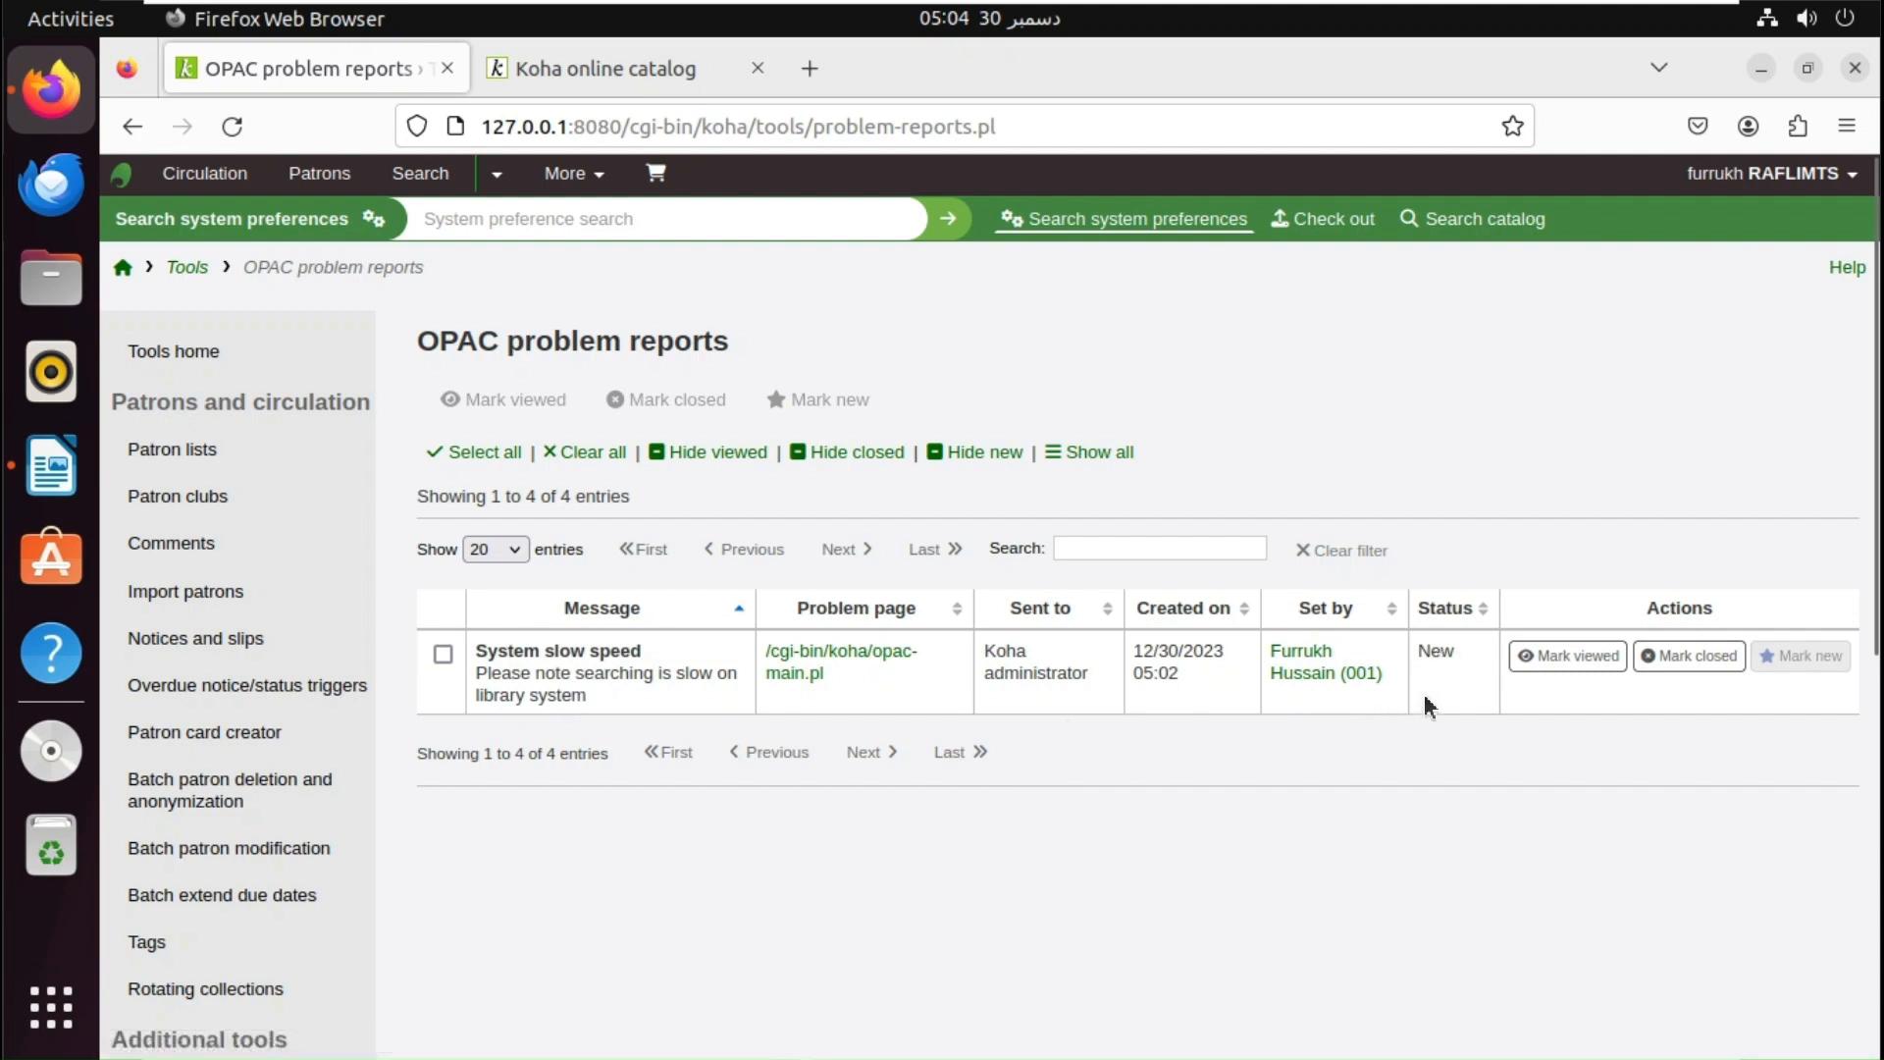
{"action": "left_click", "coordinate": [442, 654]}
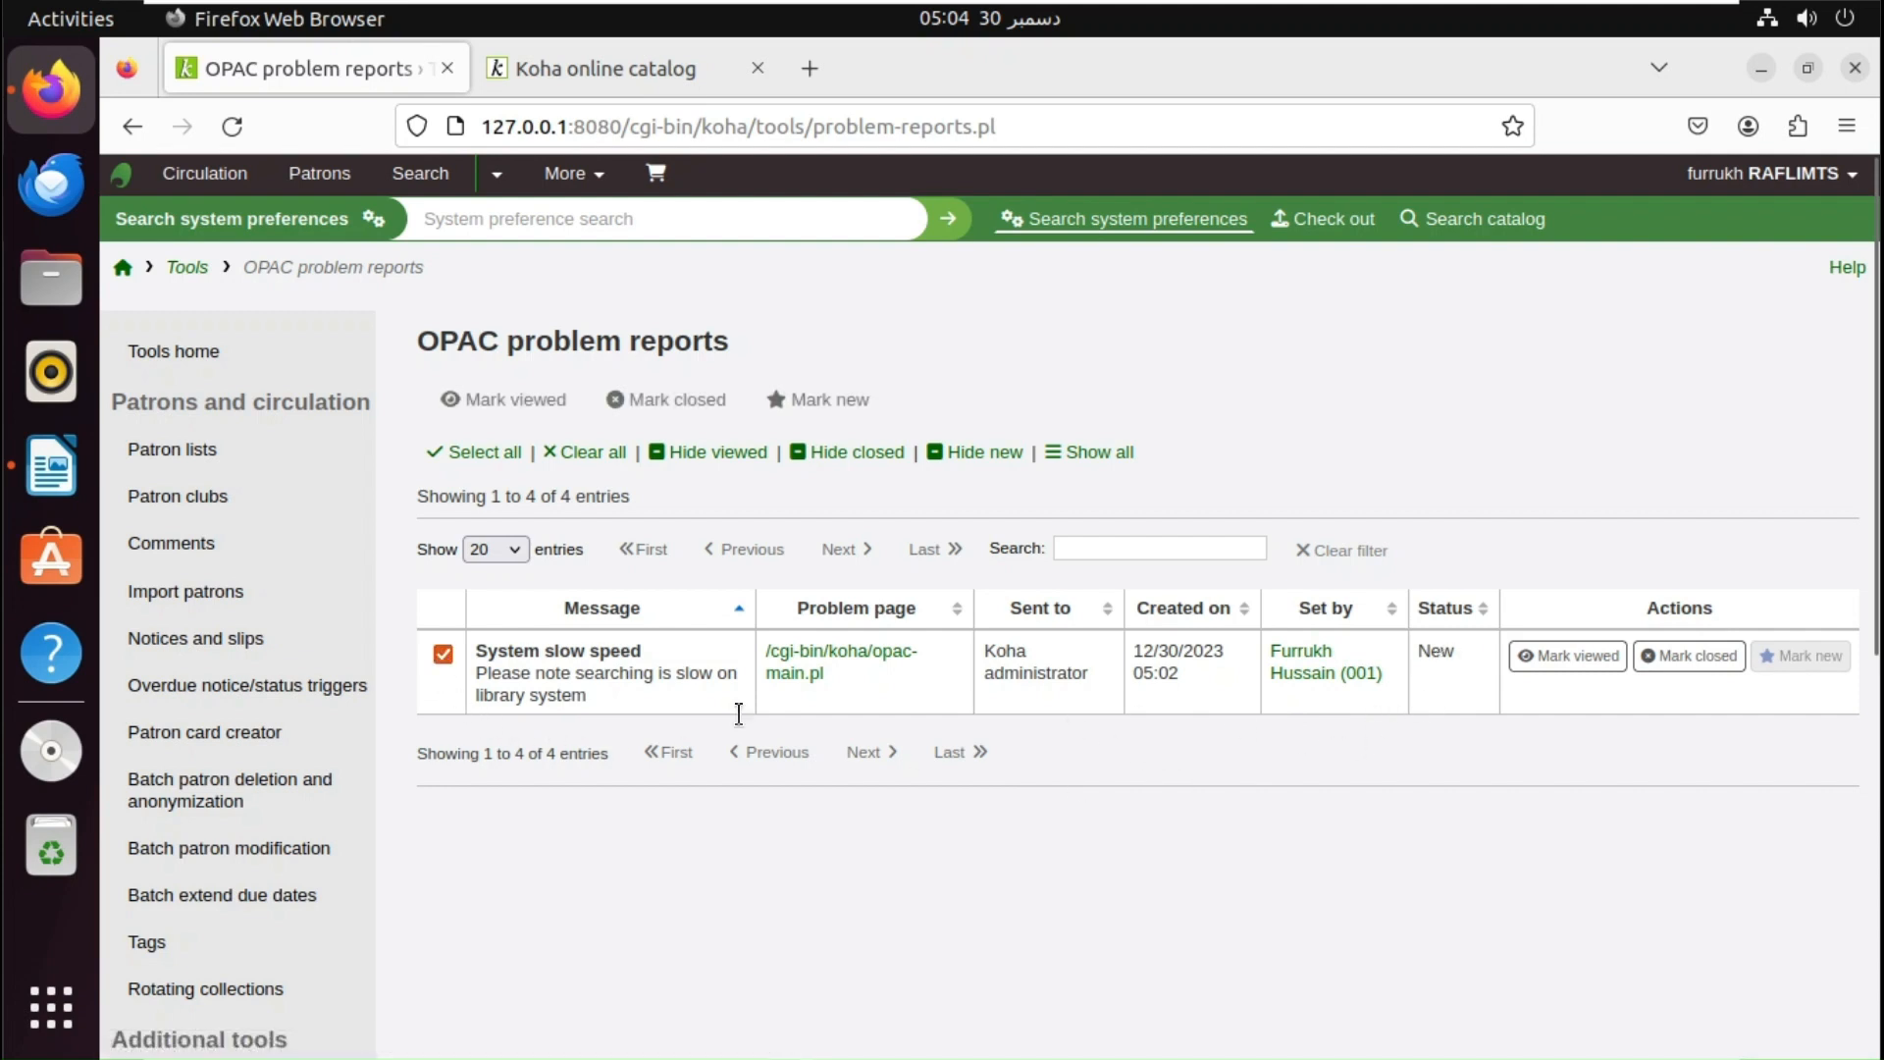
{"action": "left_click", "coordinate": [1590, 663]}
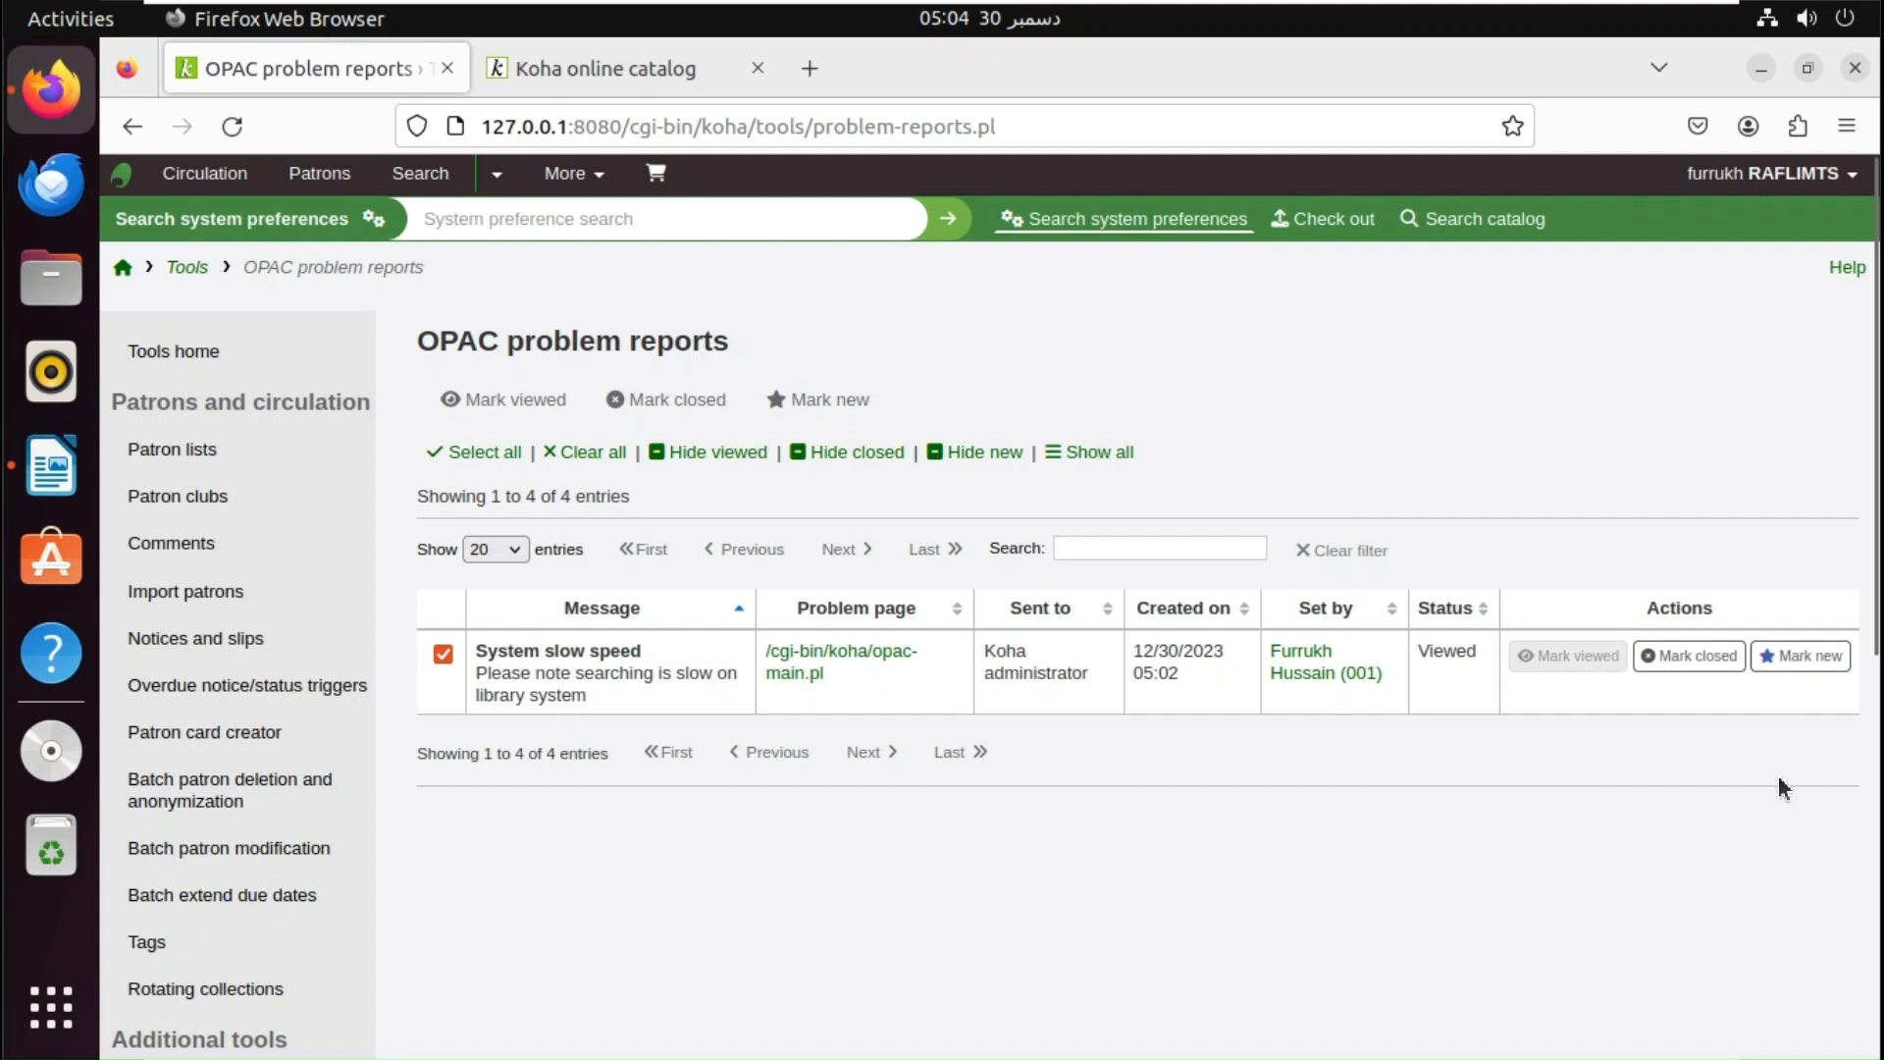
{"action": "left_click", "coordinate": [1675, 660]}
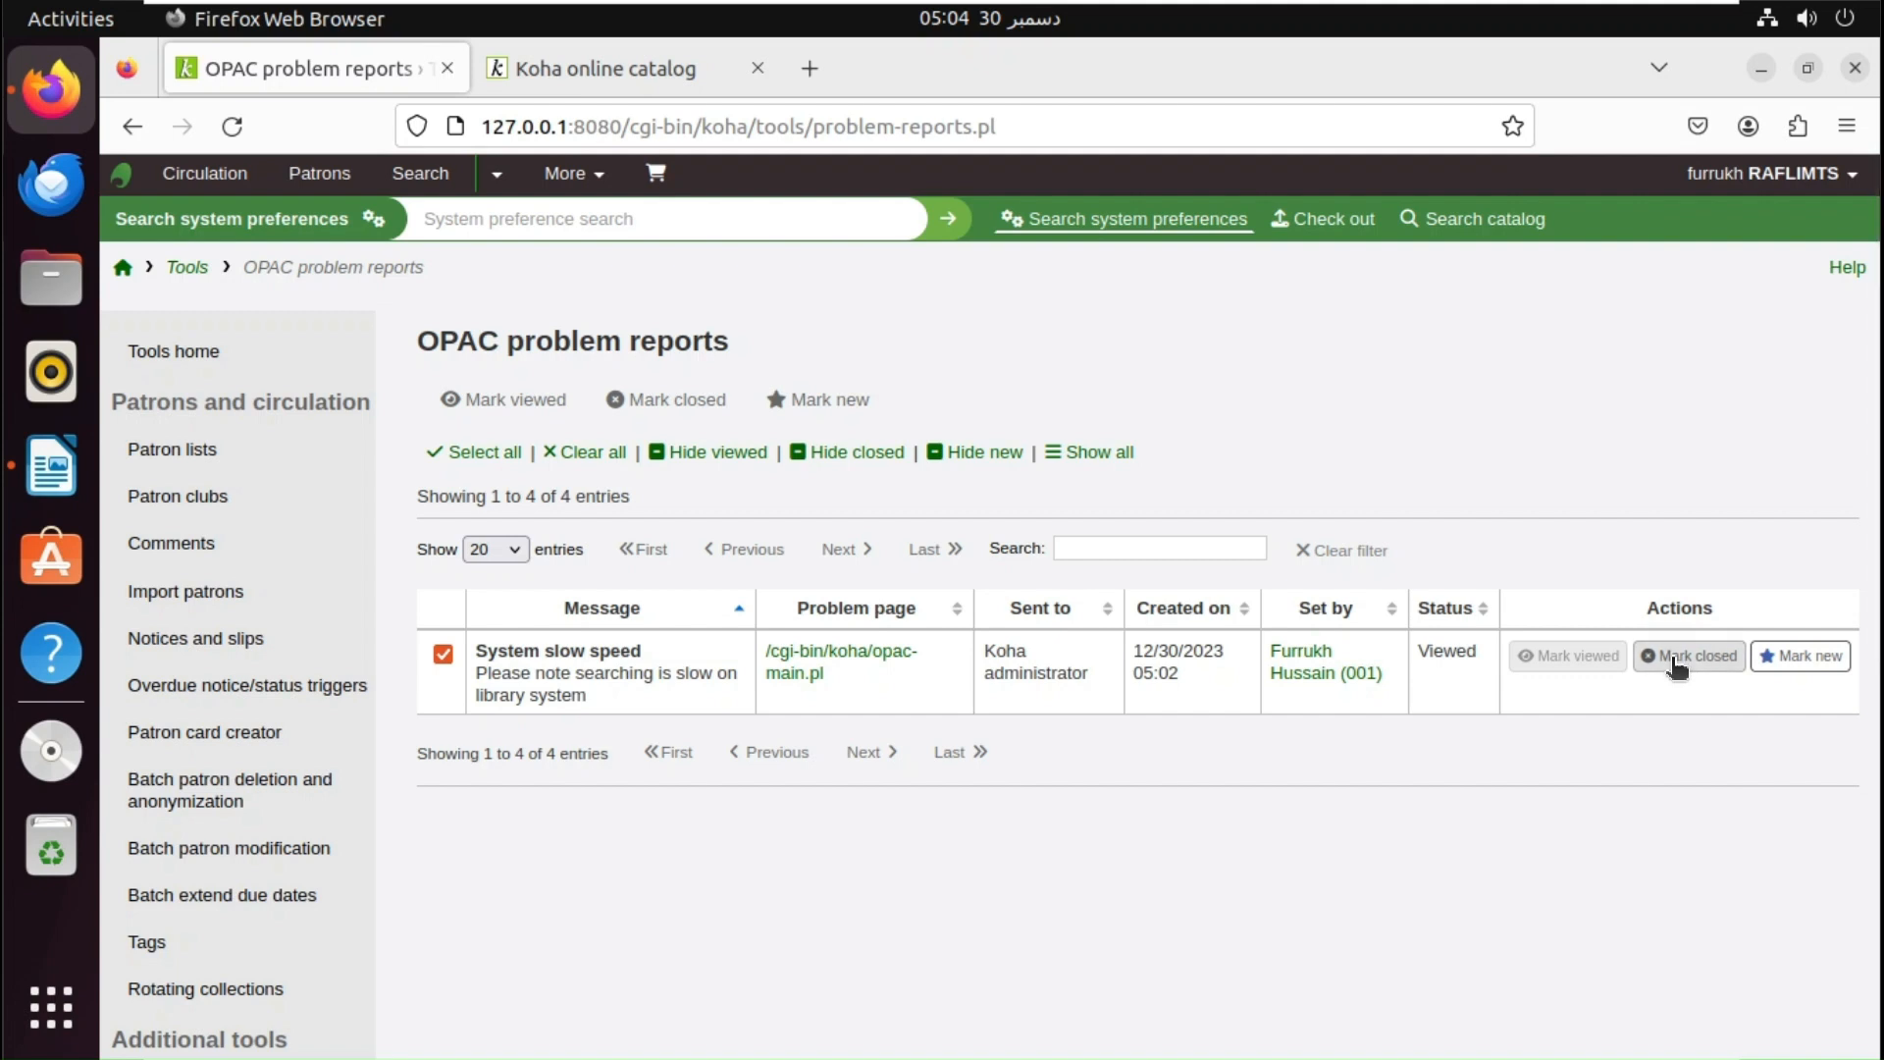
{"action": "left_click", "coordinate": [1675, 664]}
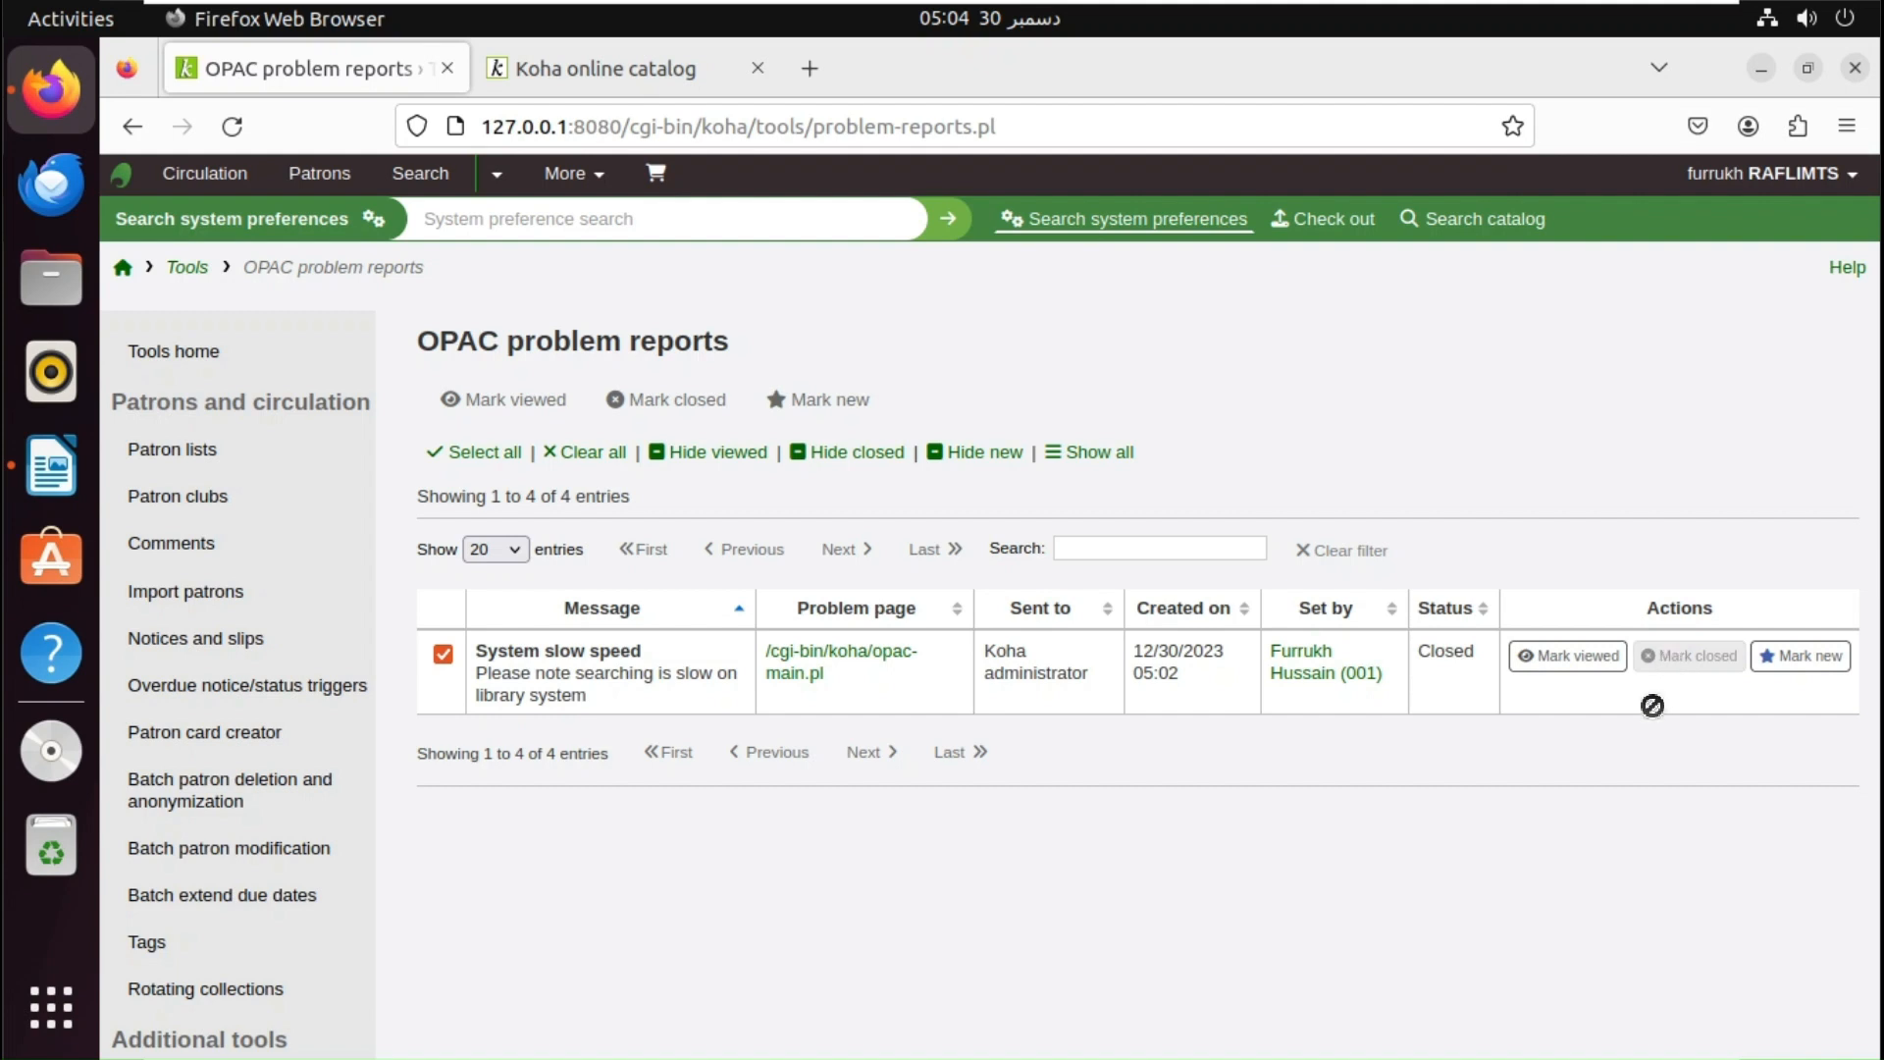
{"action": "left_click", "coordinate": [862, 451]}
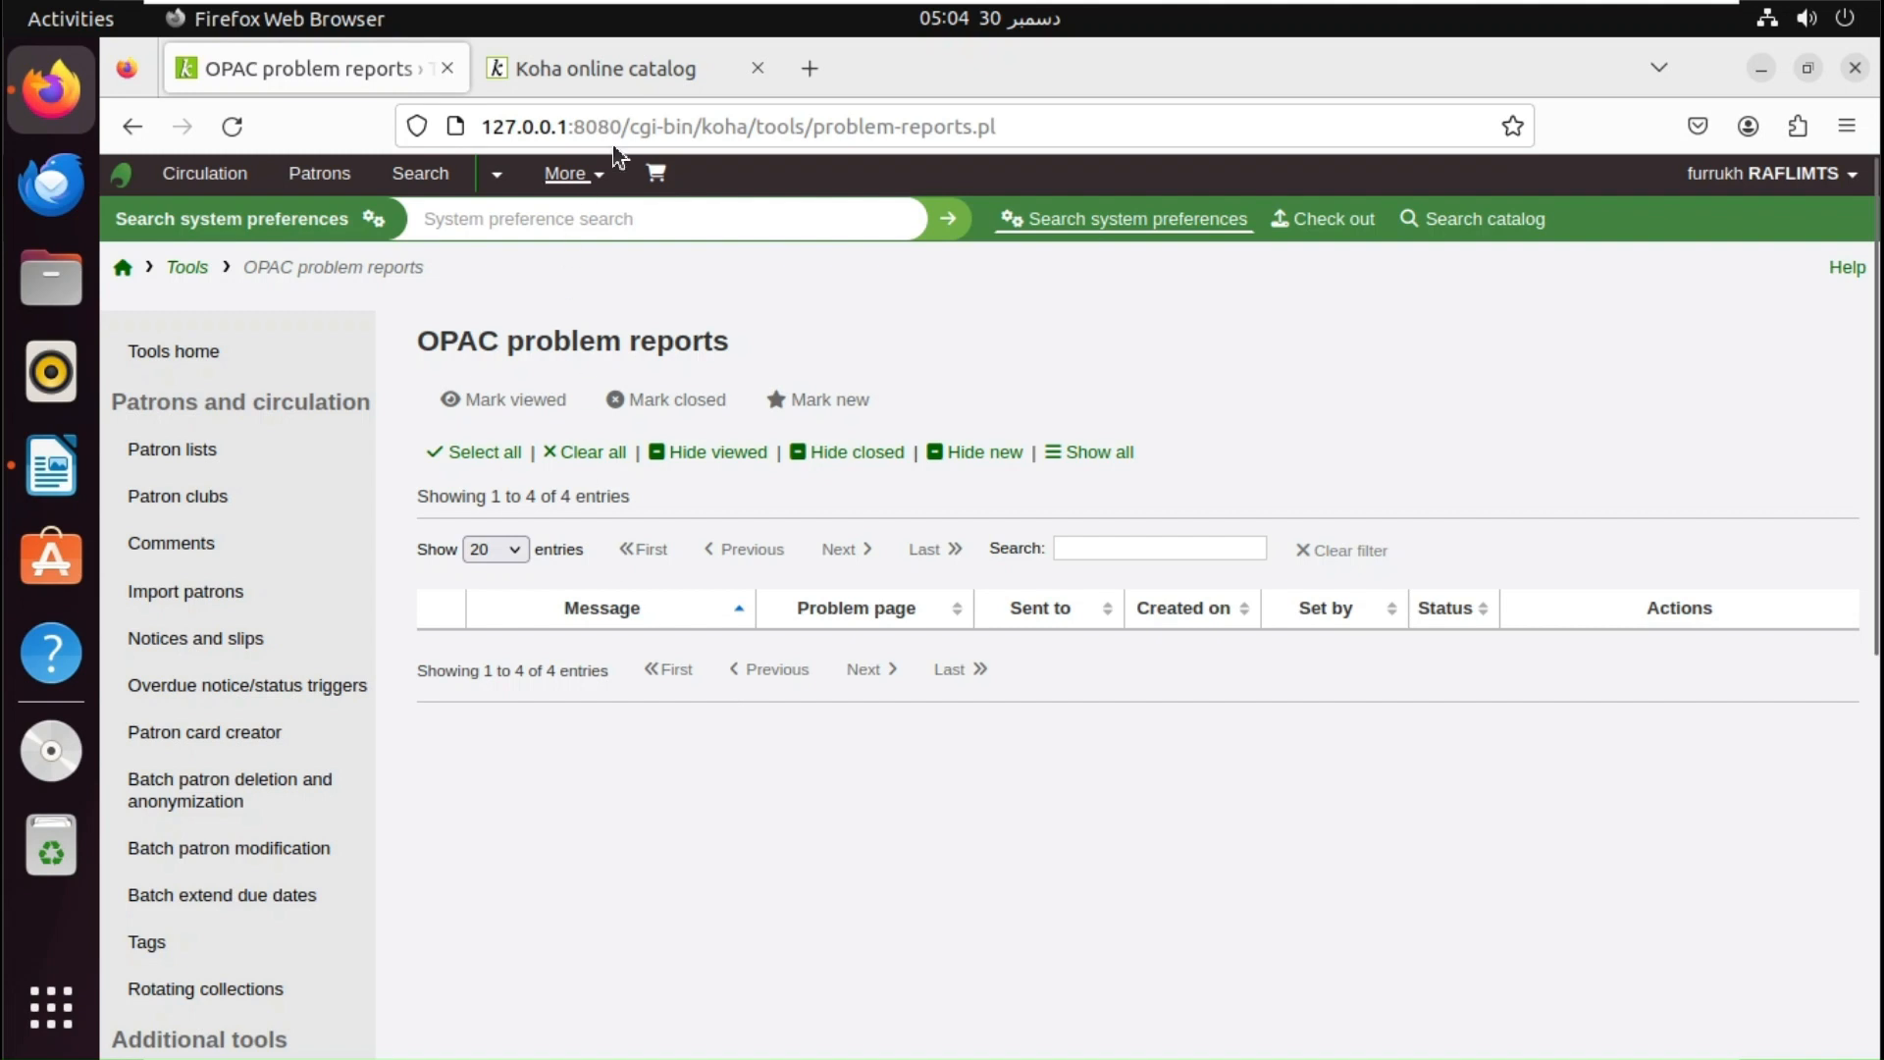
{"action": "left_click", "coordinate": [643, 69]}
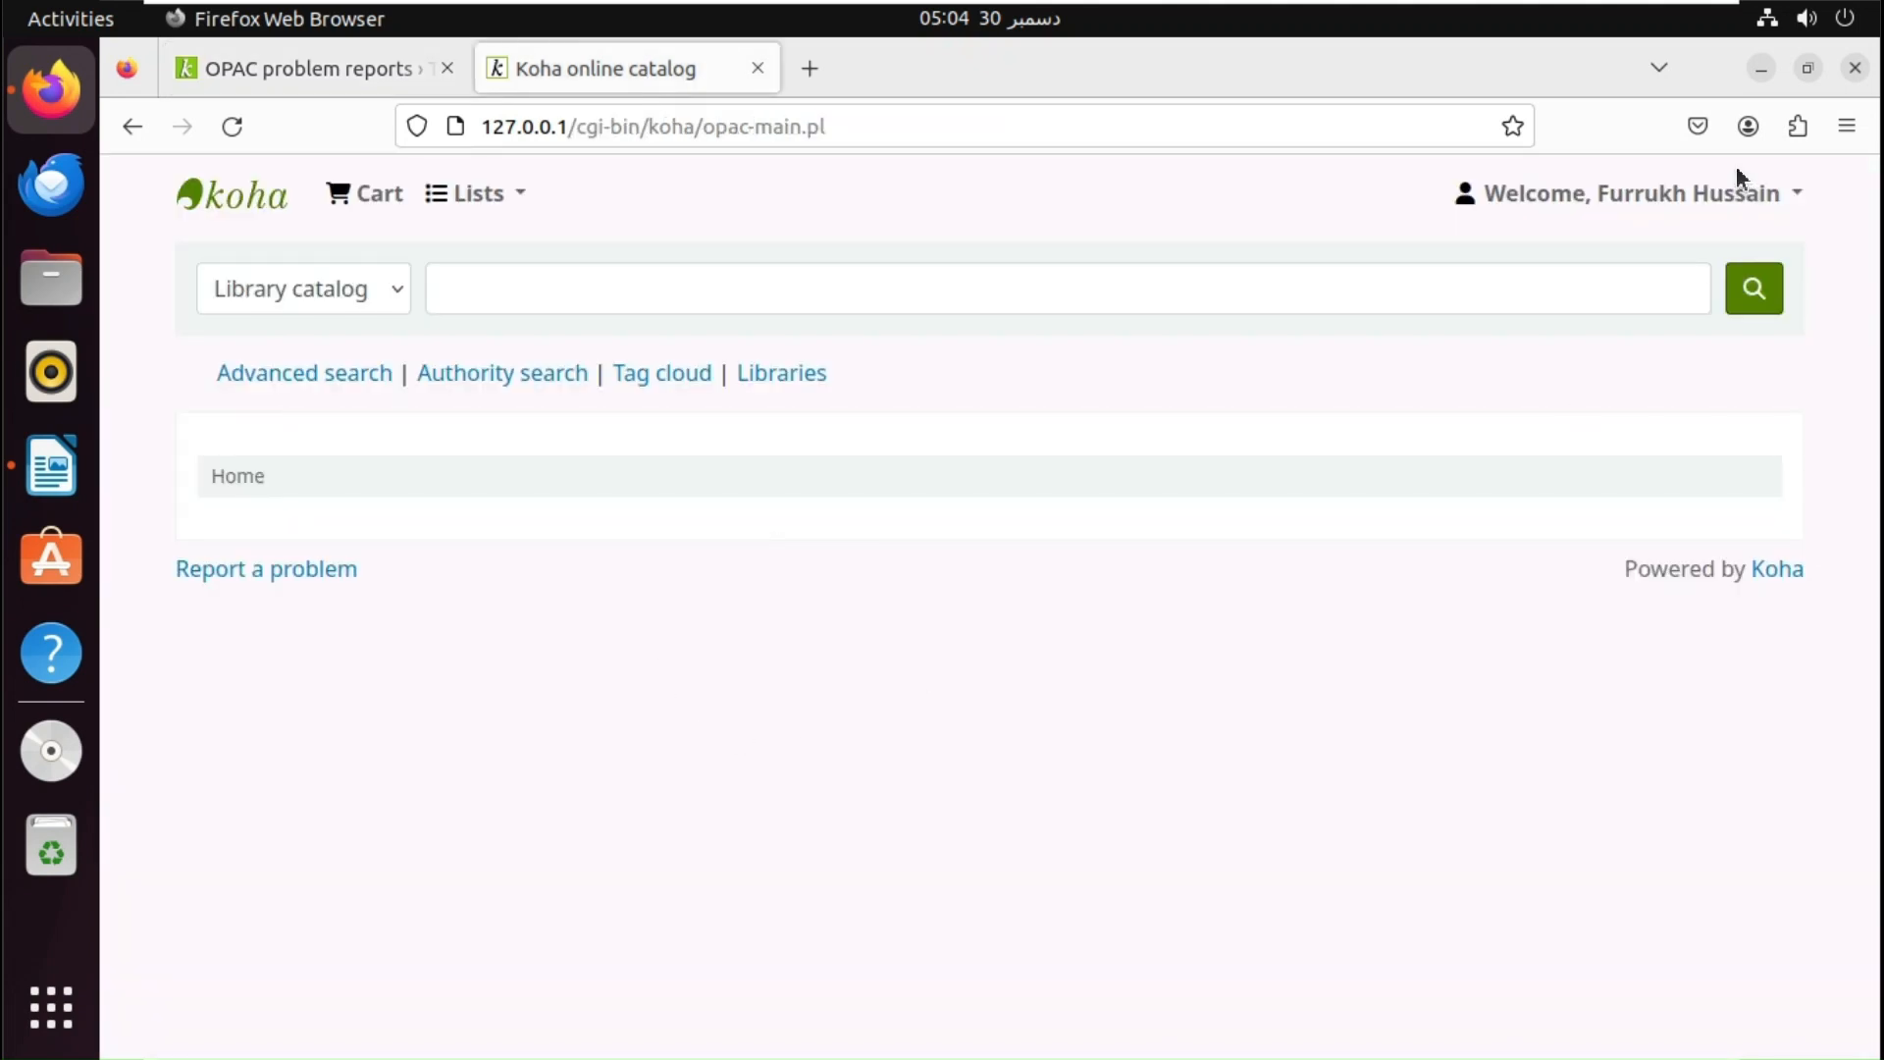
- View the patron's messaging settings, showing e-mail ticked for all six notice types
{"action": "left_click", "coordinate": [1719, 200]}
{"action": "left_click", "coordinate": [1488, 257]}
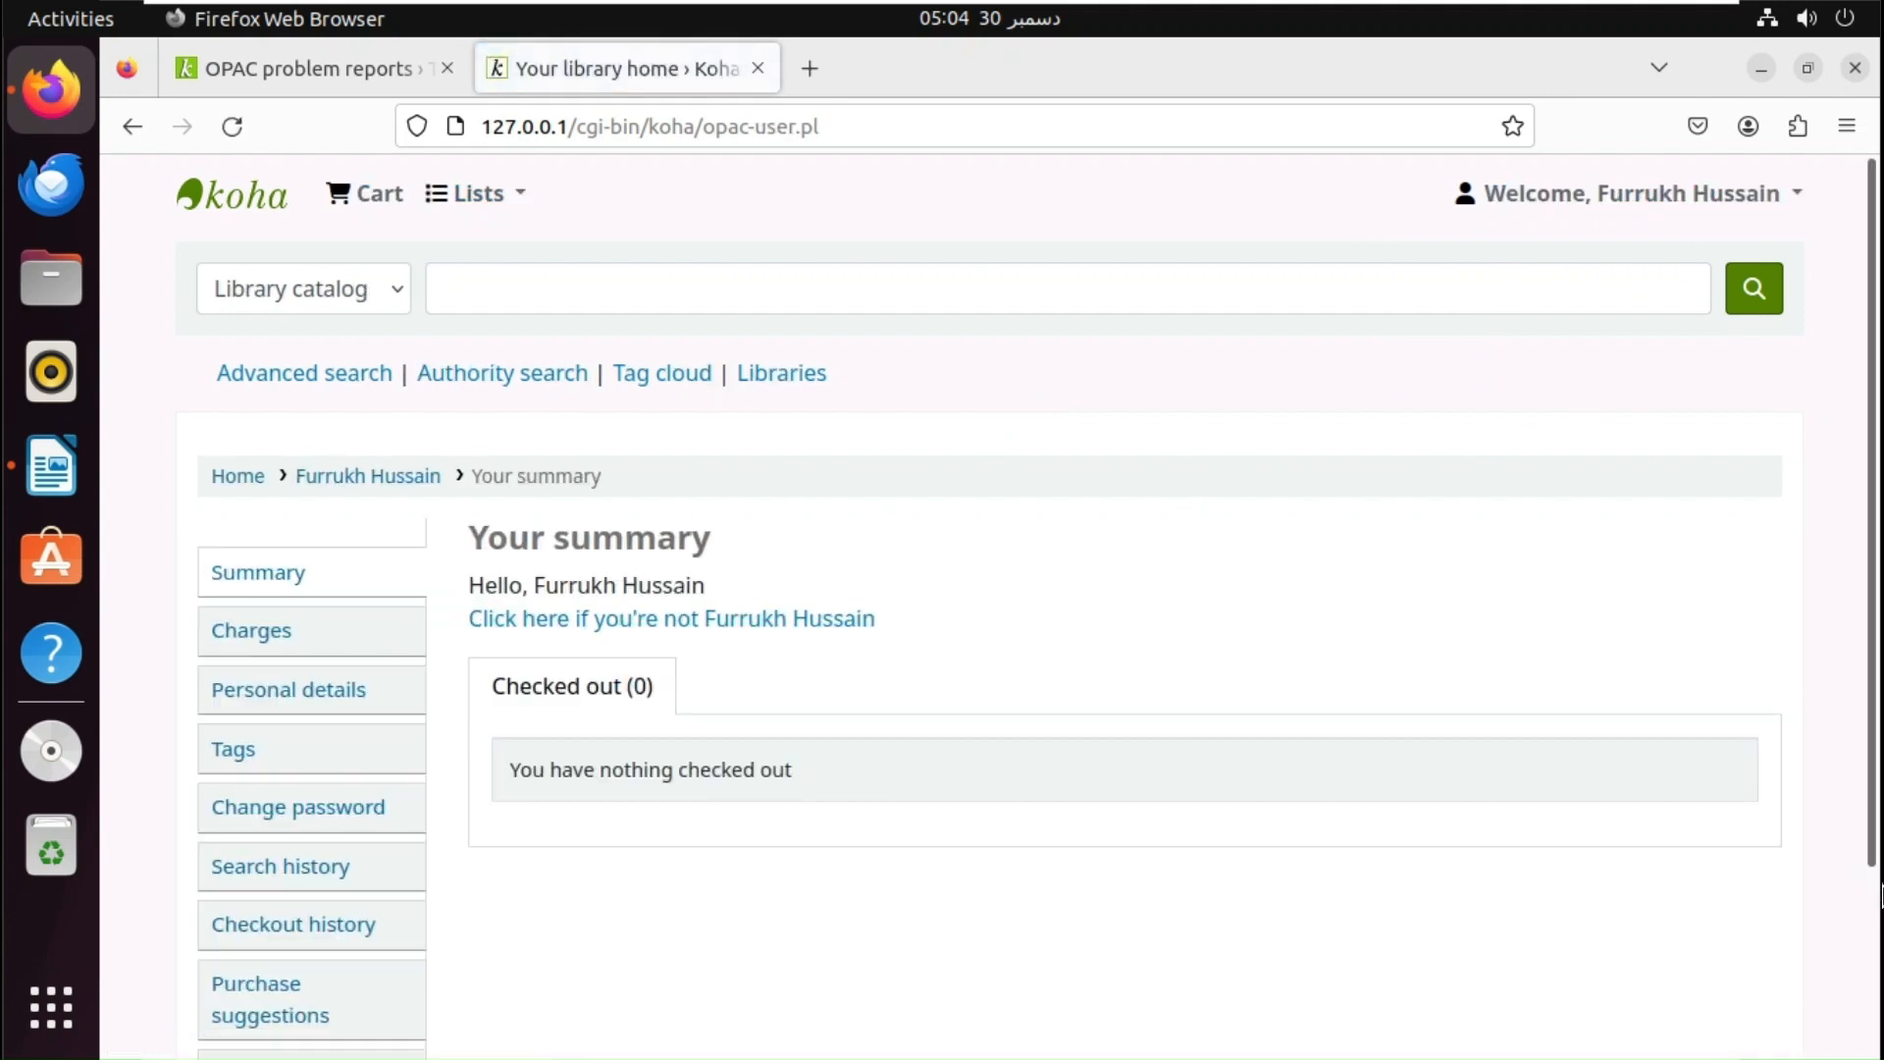
{"action": "left_click_drag", "start_coordinate": [1873, 505], "coordinate": [1874, 790]}
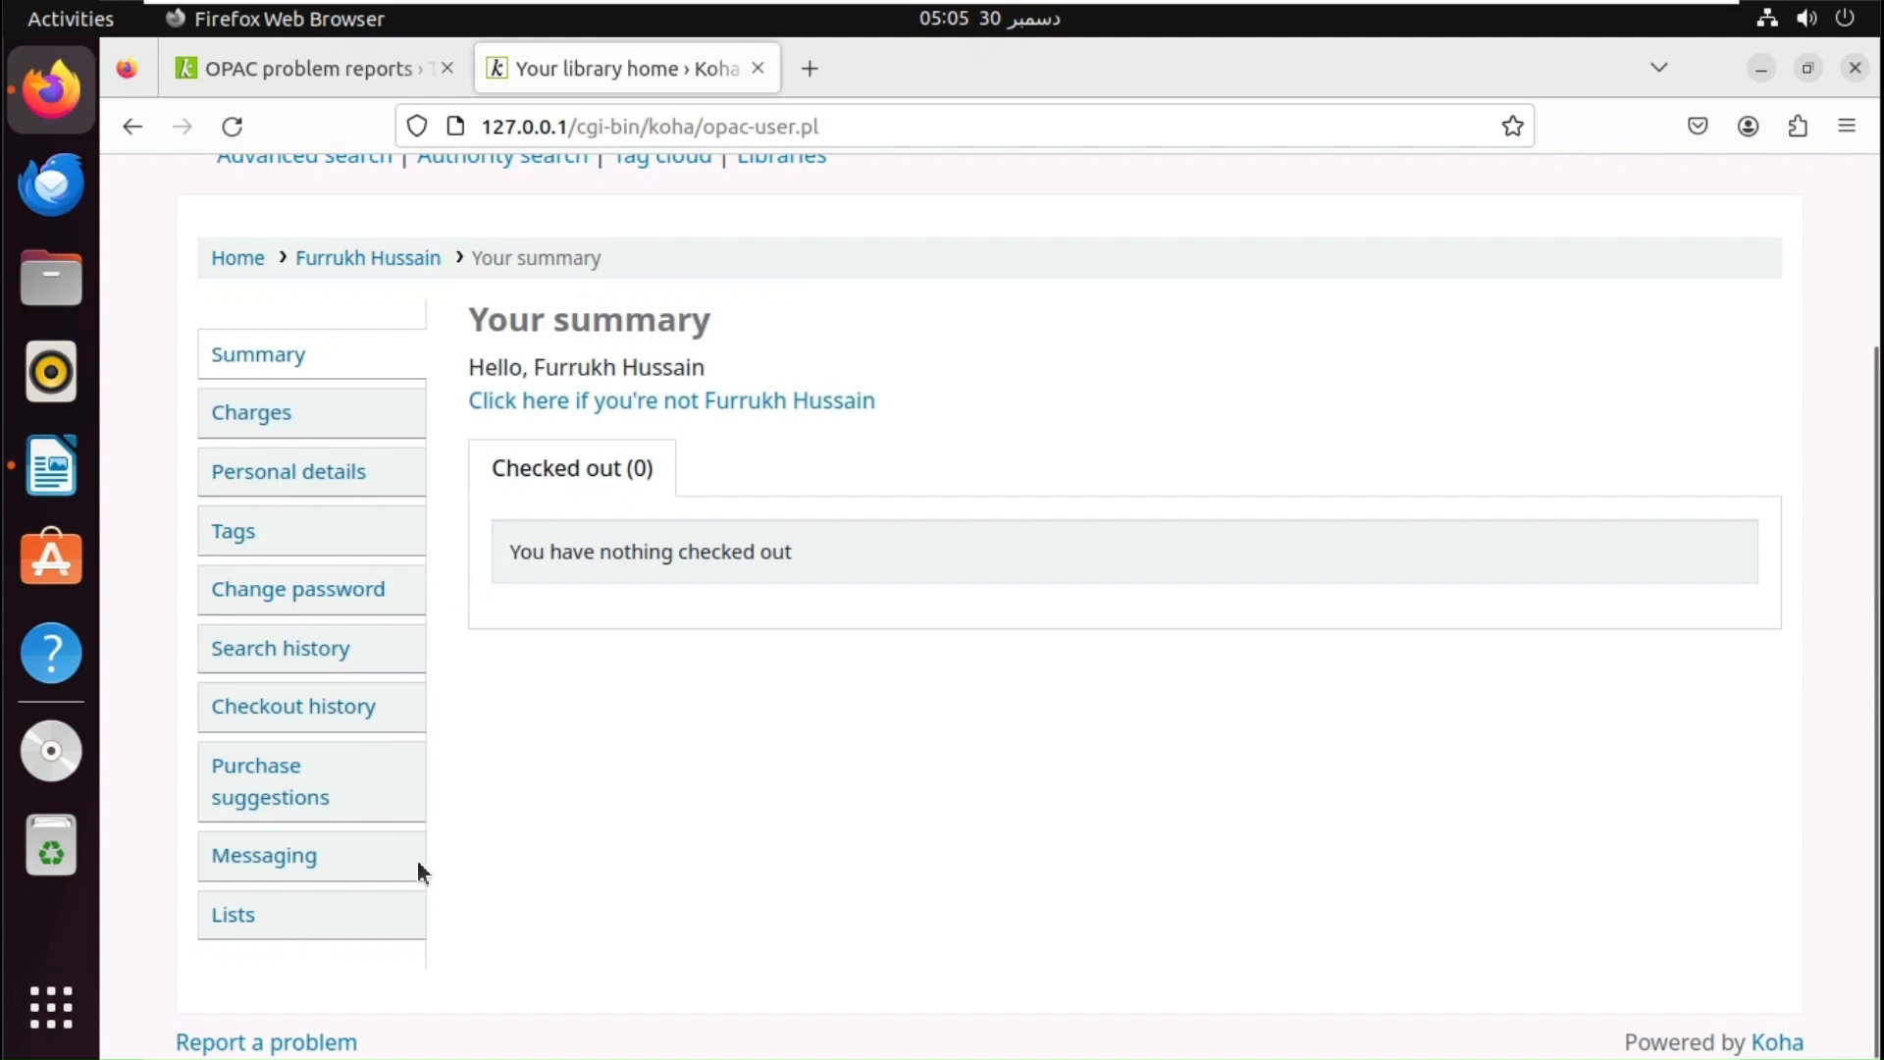
{"action": "left_click", "coordinate": [267, 854]}
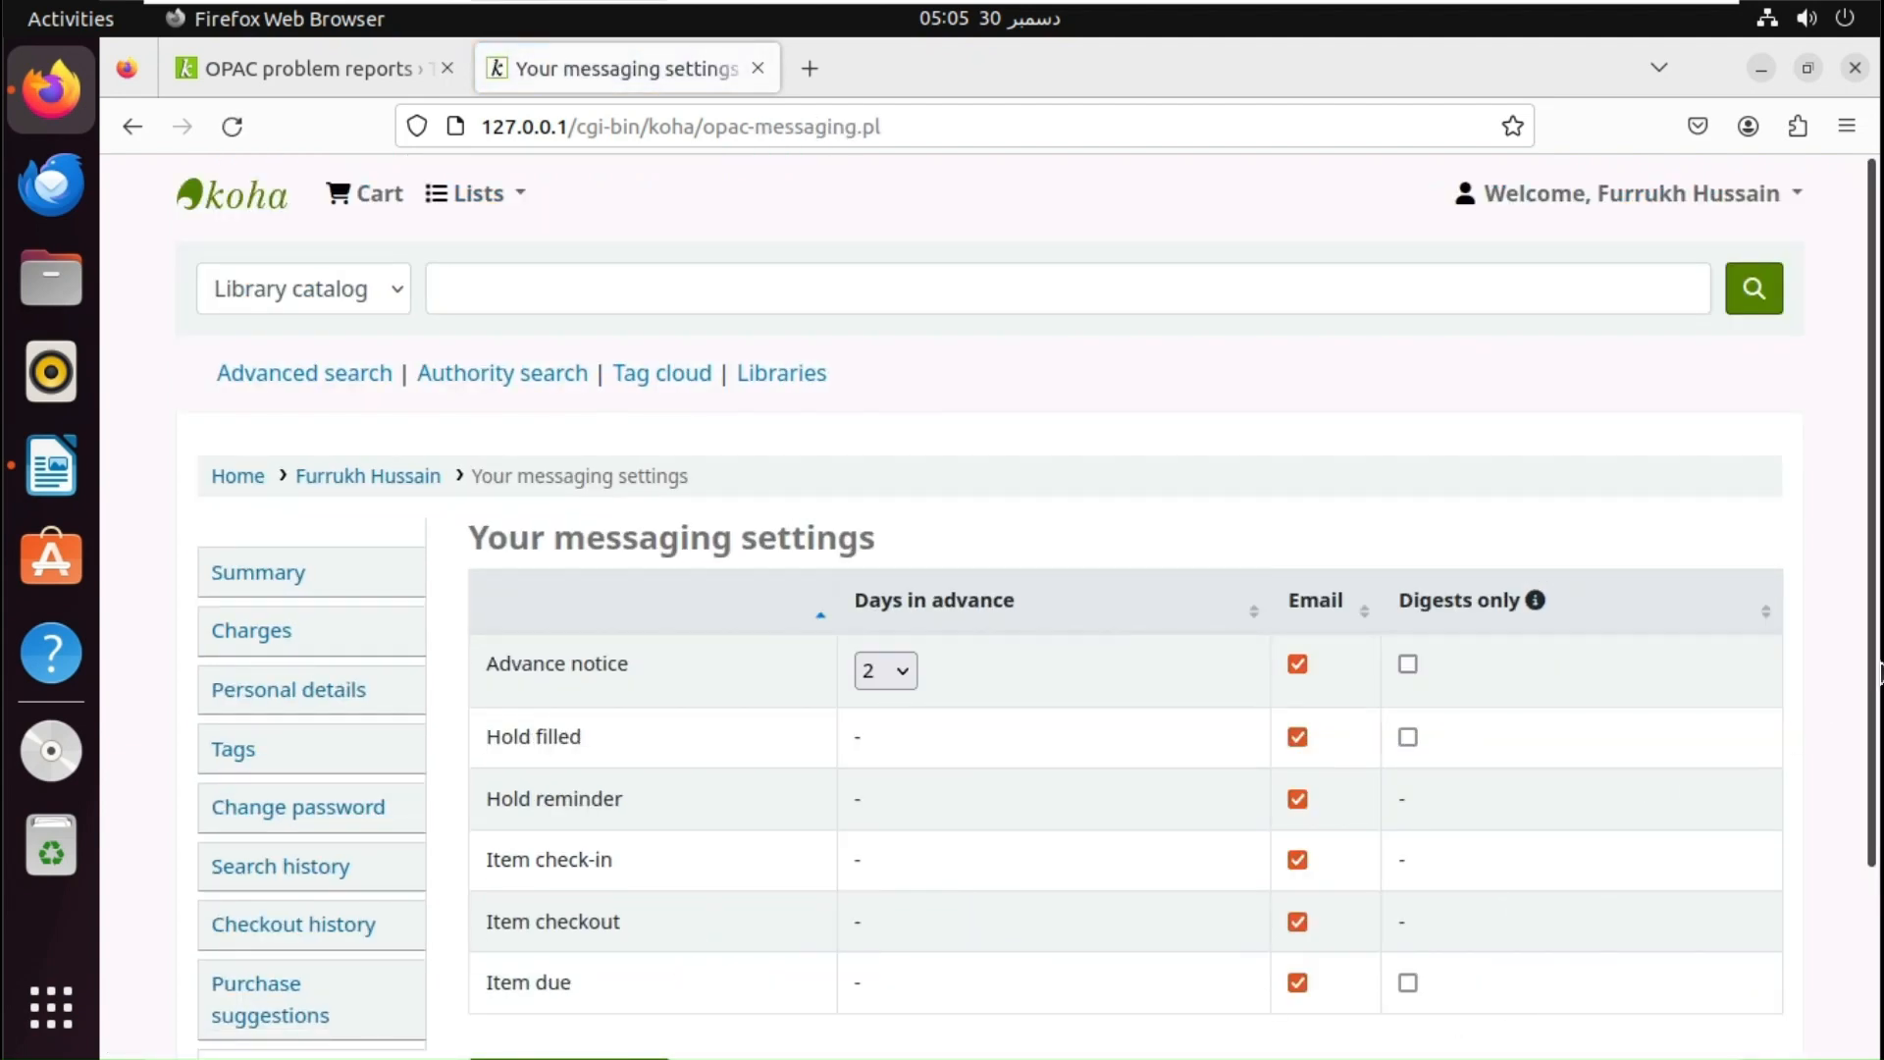
{"action": "left_click_drag", "start_coordinate": [1876, 677], "coordinate": [1862, 807]}
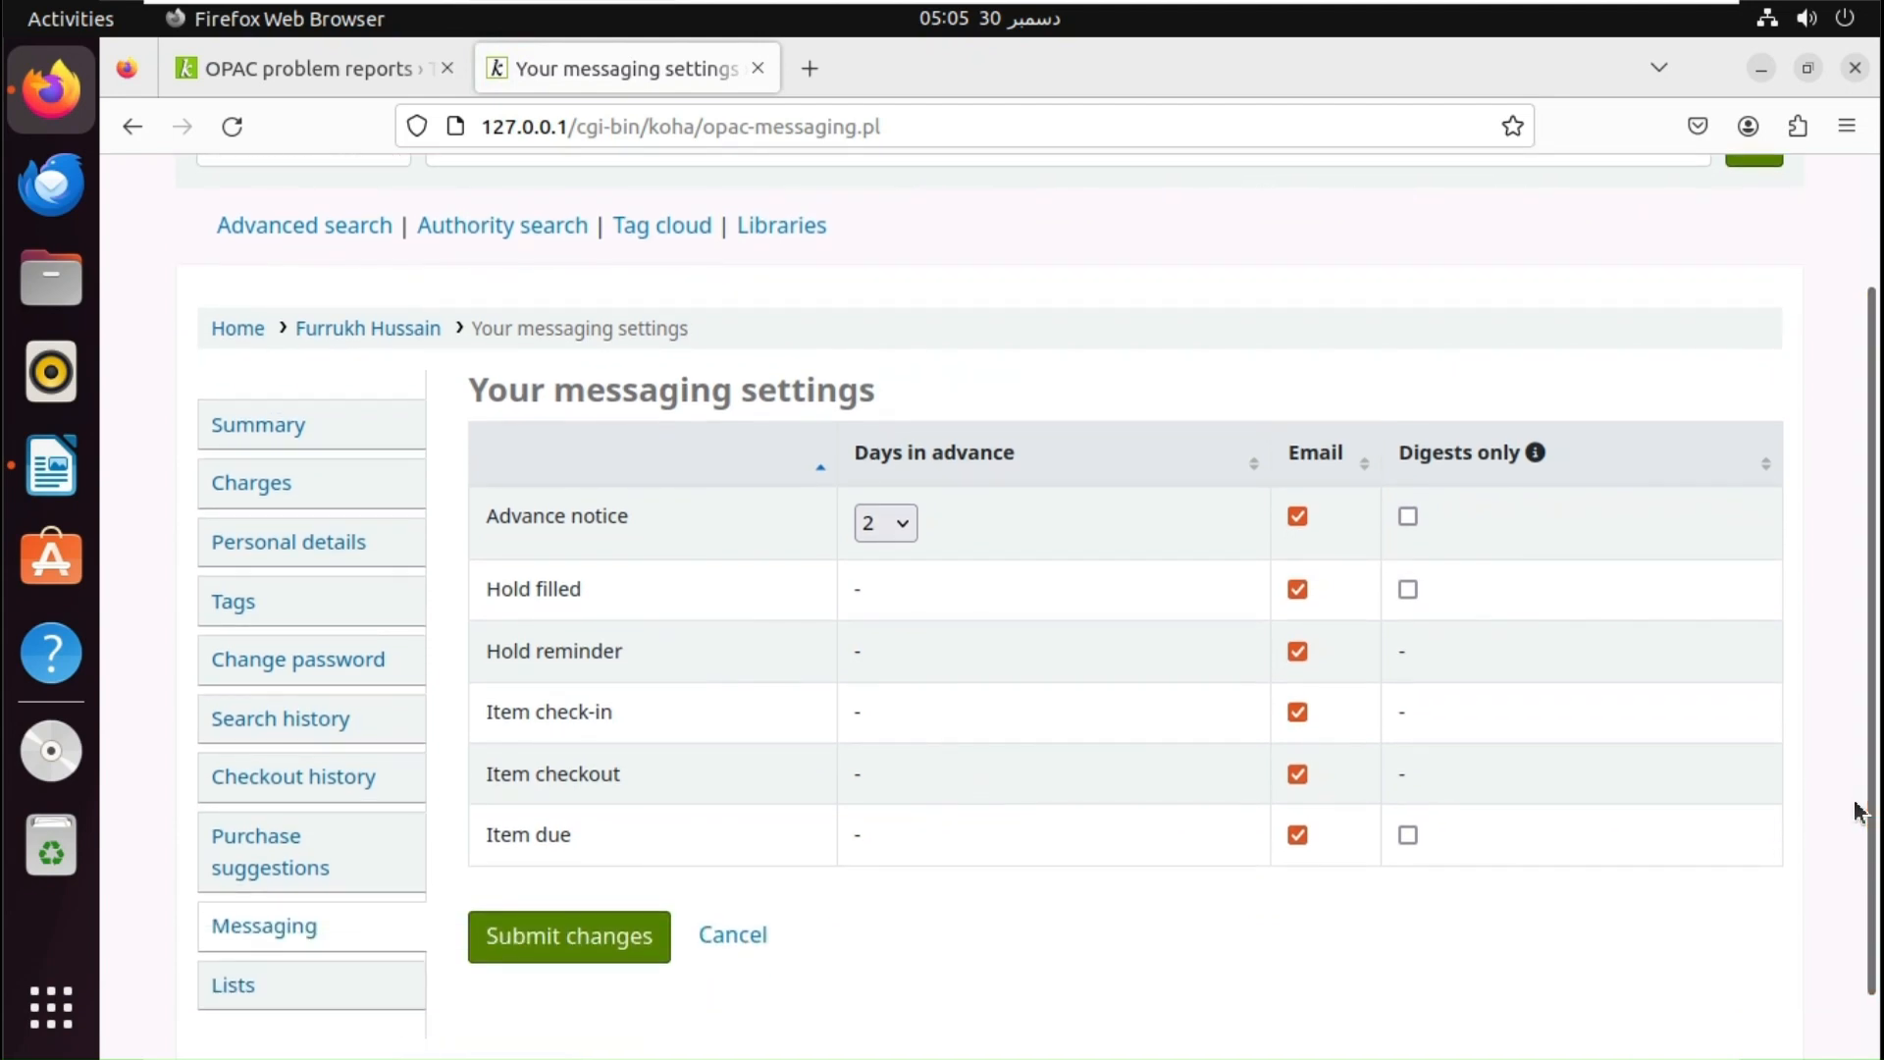
- Return both the staff interface and the online catalog to their home pages
{"action": "left_click", "coordinate": [344, 80]}
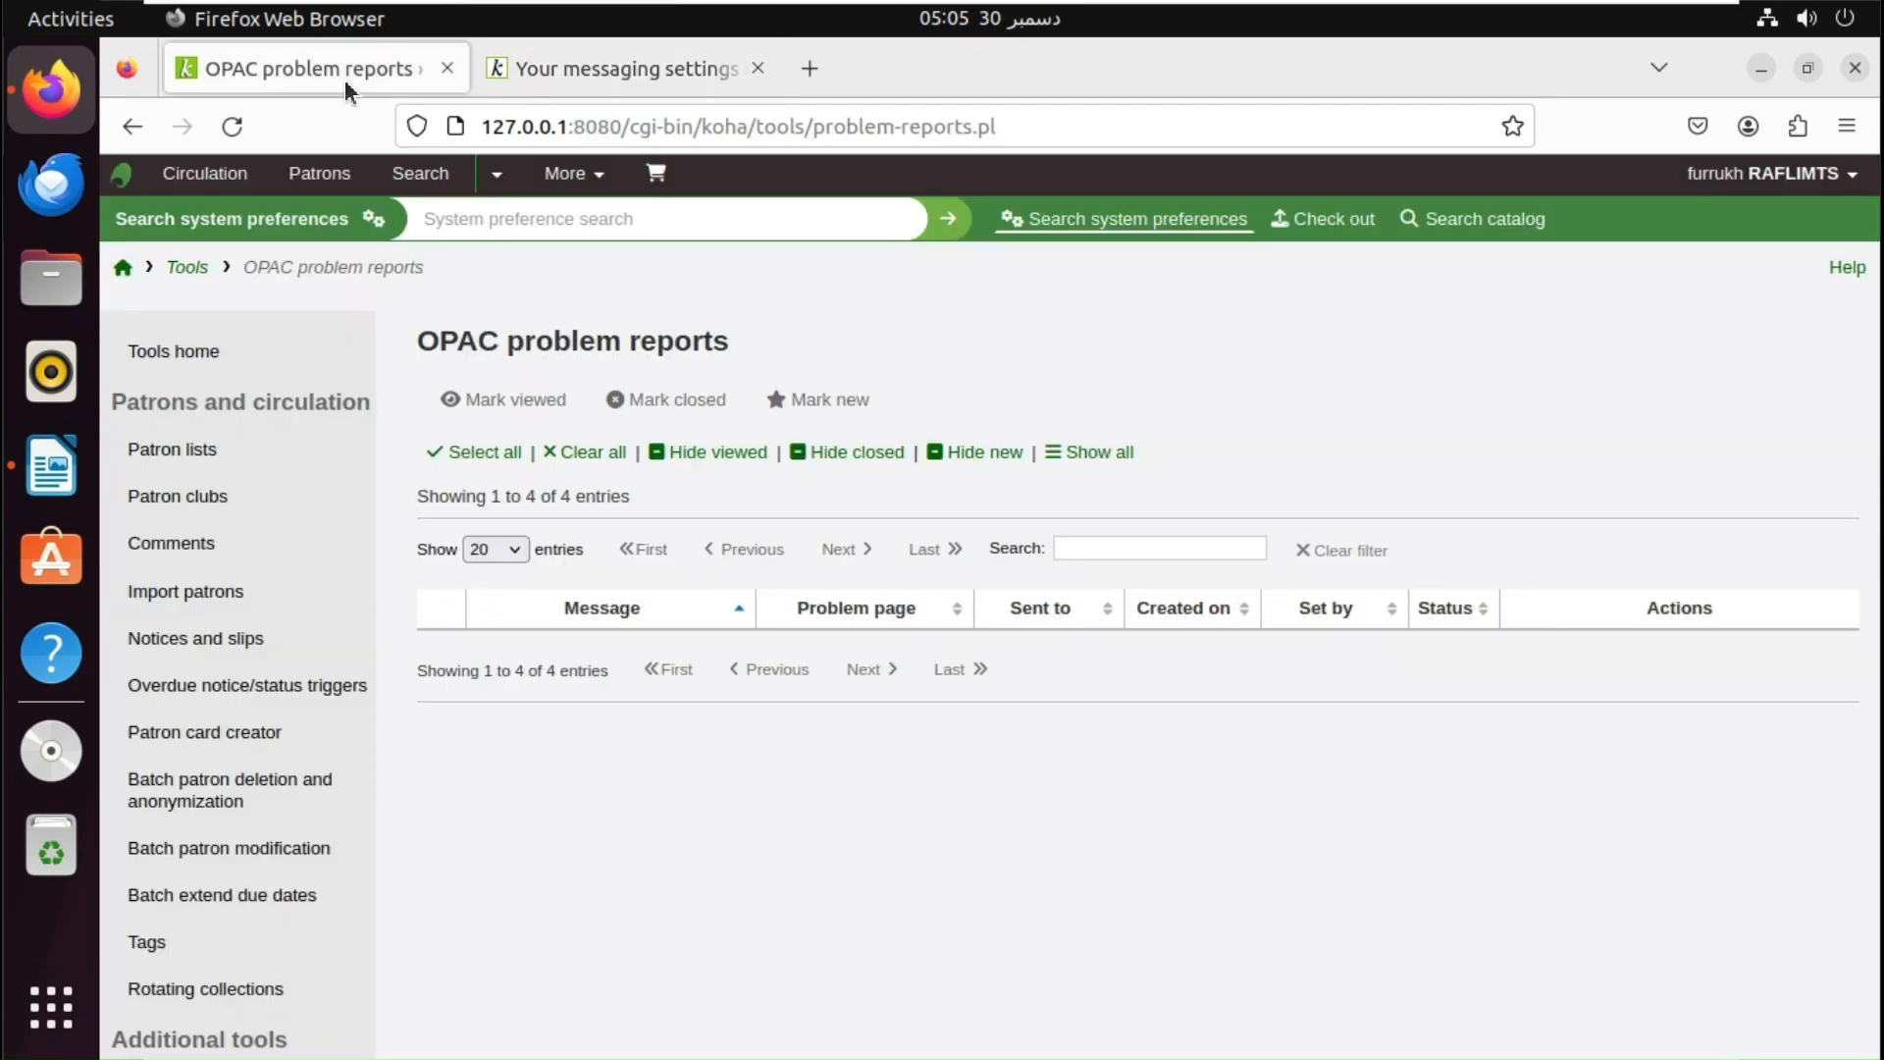
{"action": "left_click", "coordinate": [122, 267]}
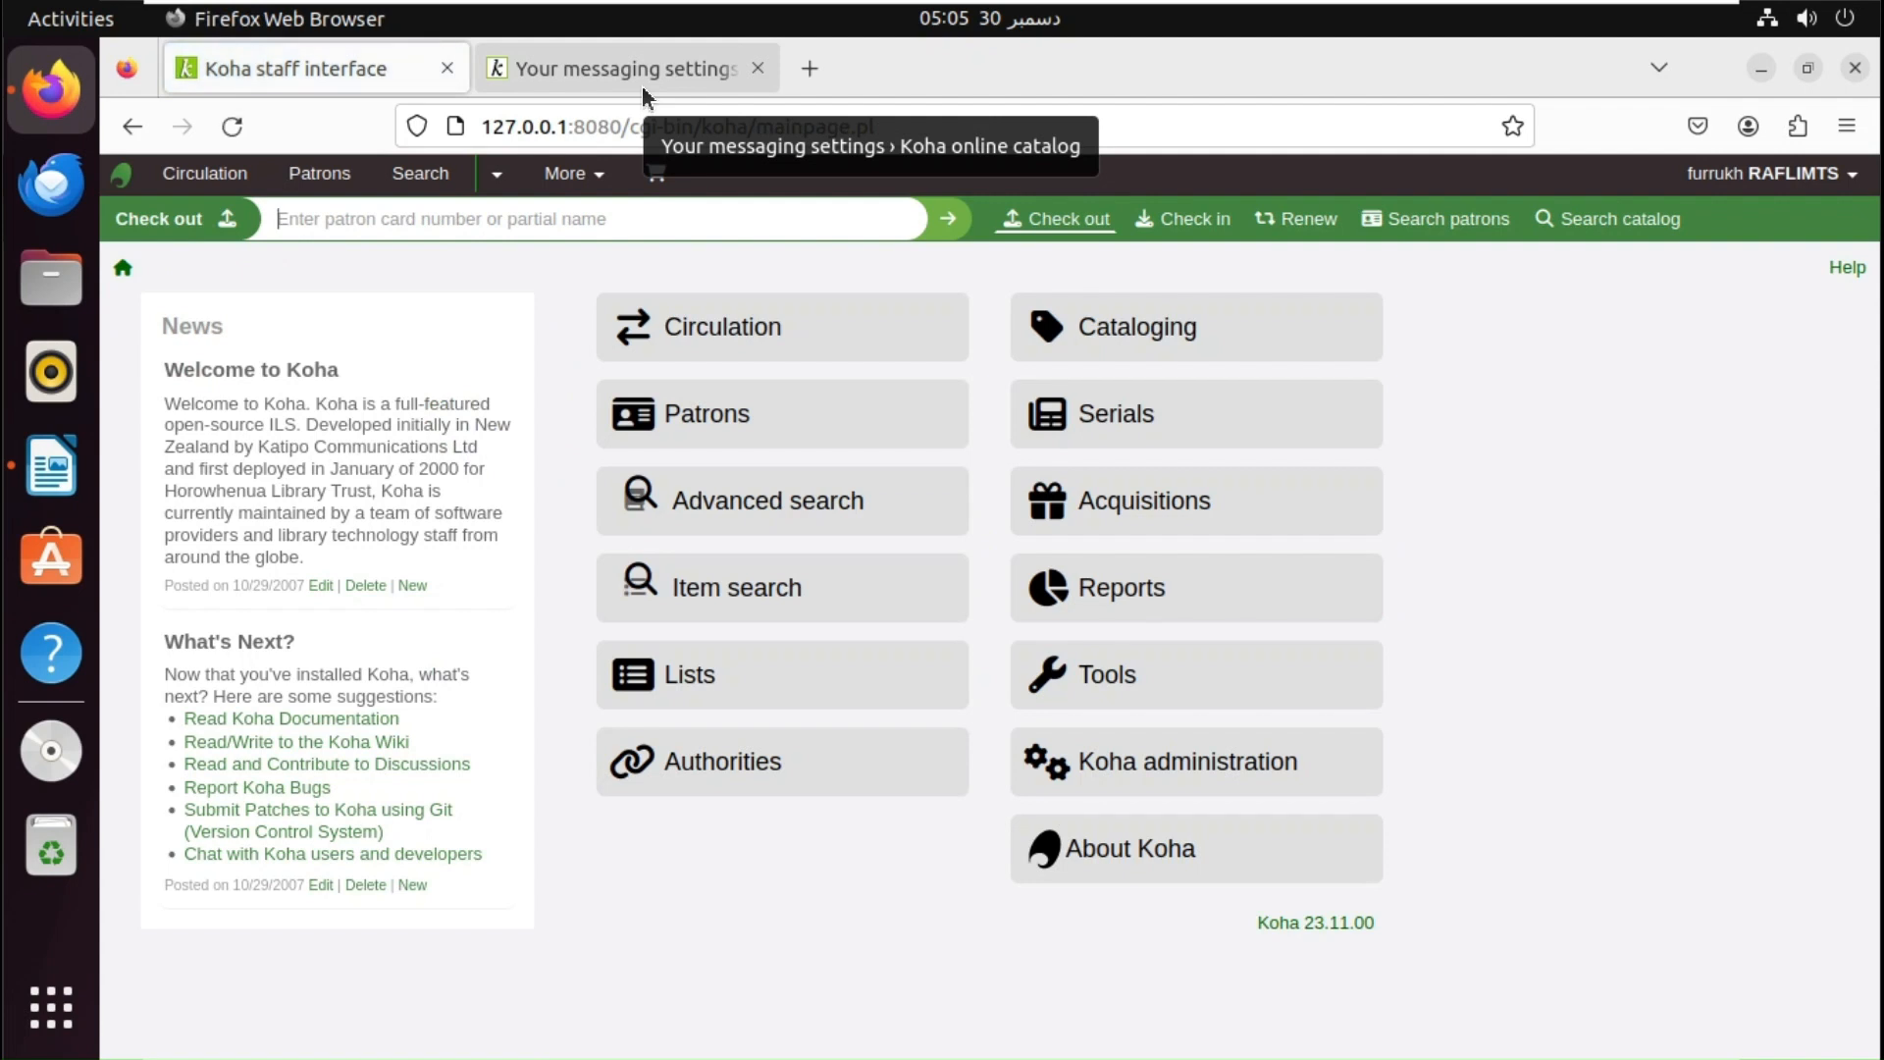
{"action": "left_click", "coordinate": [655, 75]}
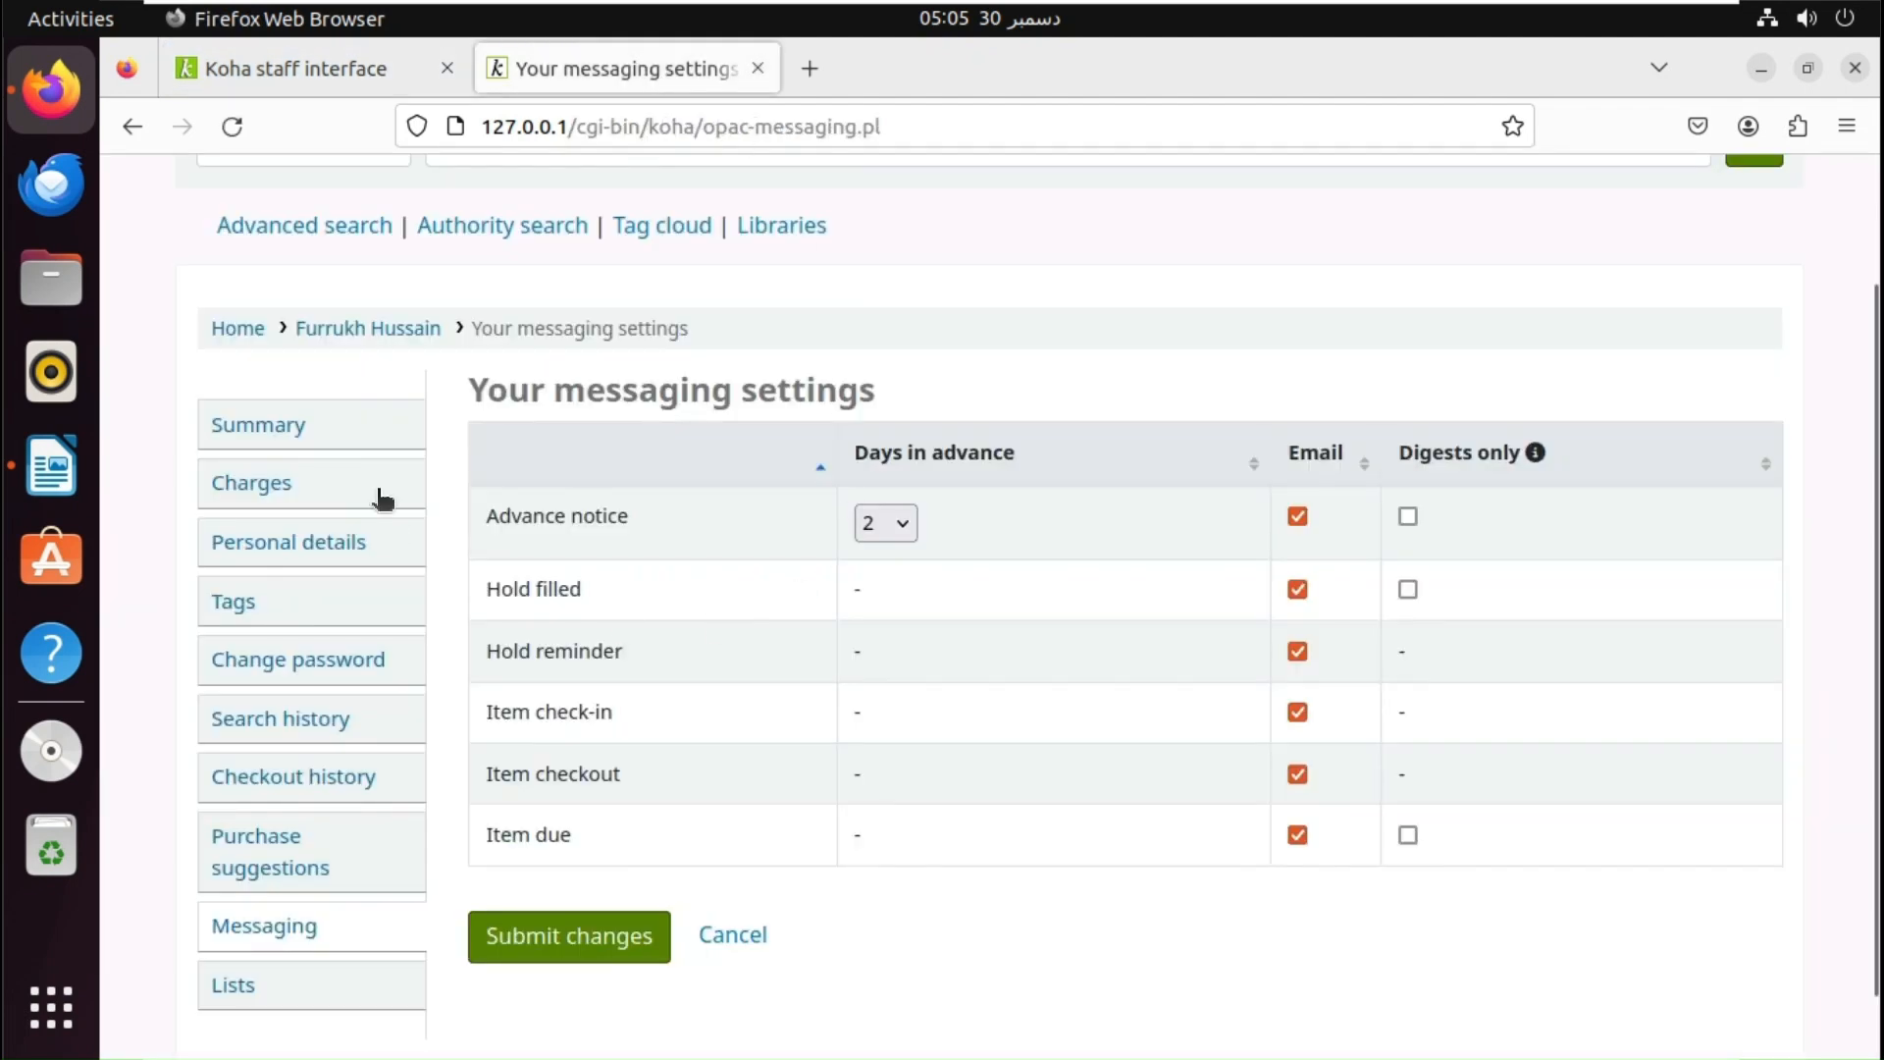
{"action": "left_click", "coordinate": [238, 330]}
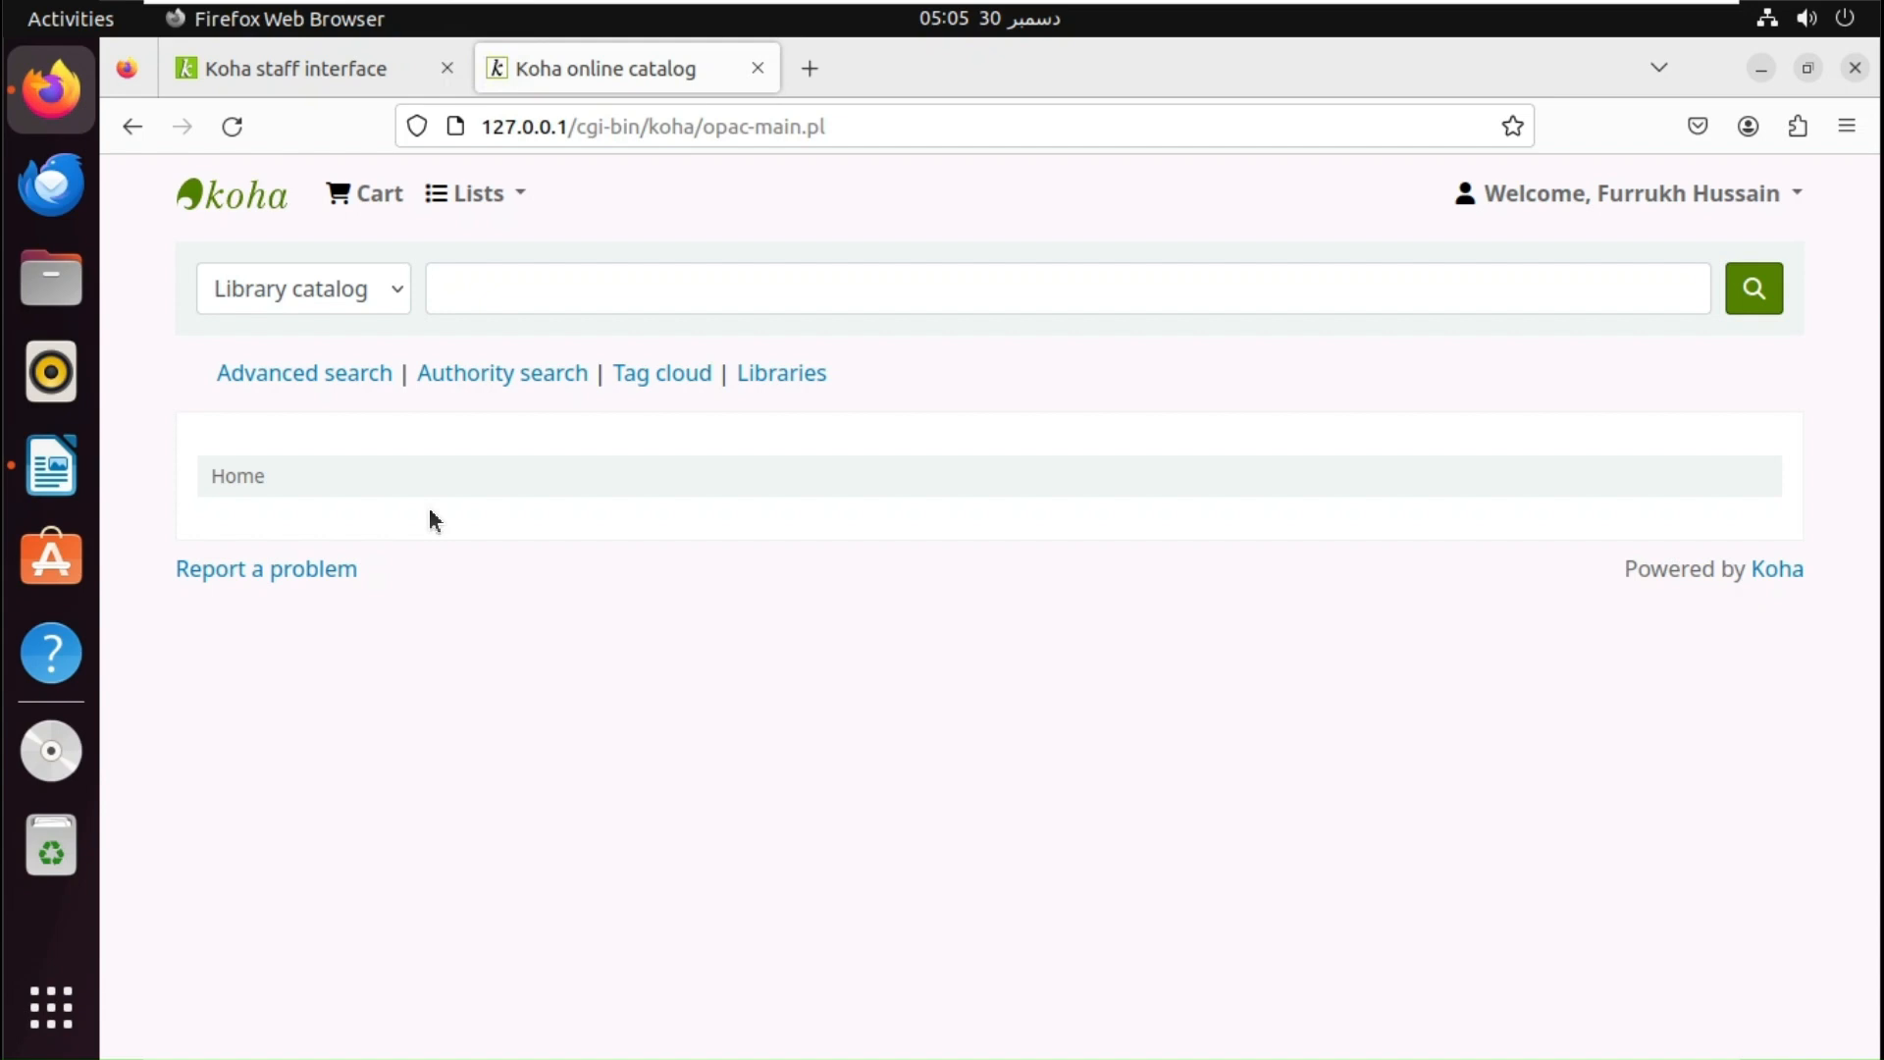
- Search the OPAC for 'education' and open the 'Writing skills builder: l 6' record
{"action": "left_click", "coordinate": [521, 294]}
{"action": "type", "text": "educat"}
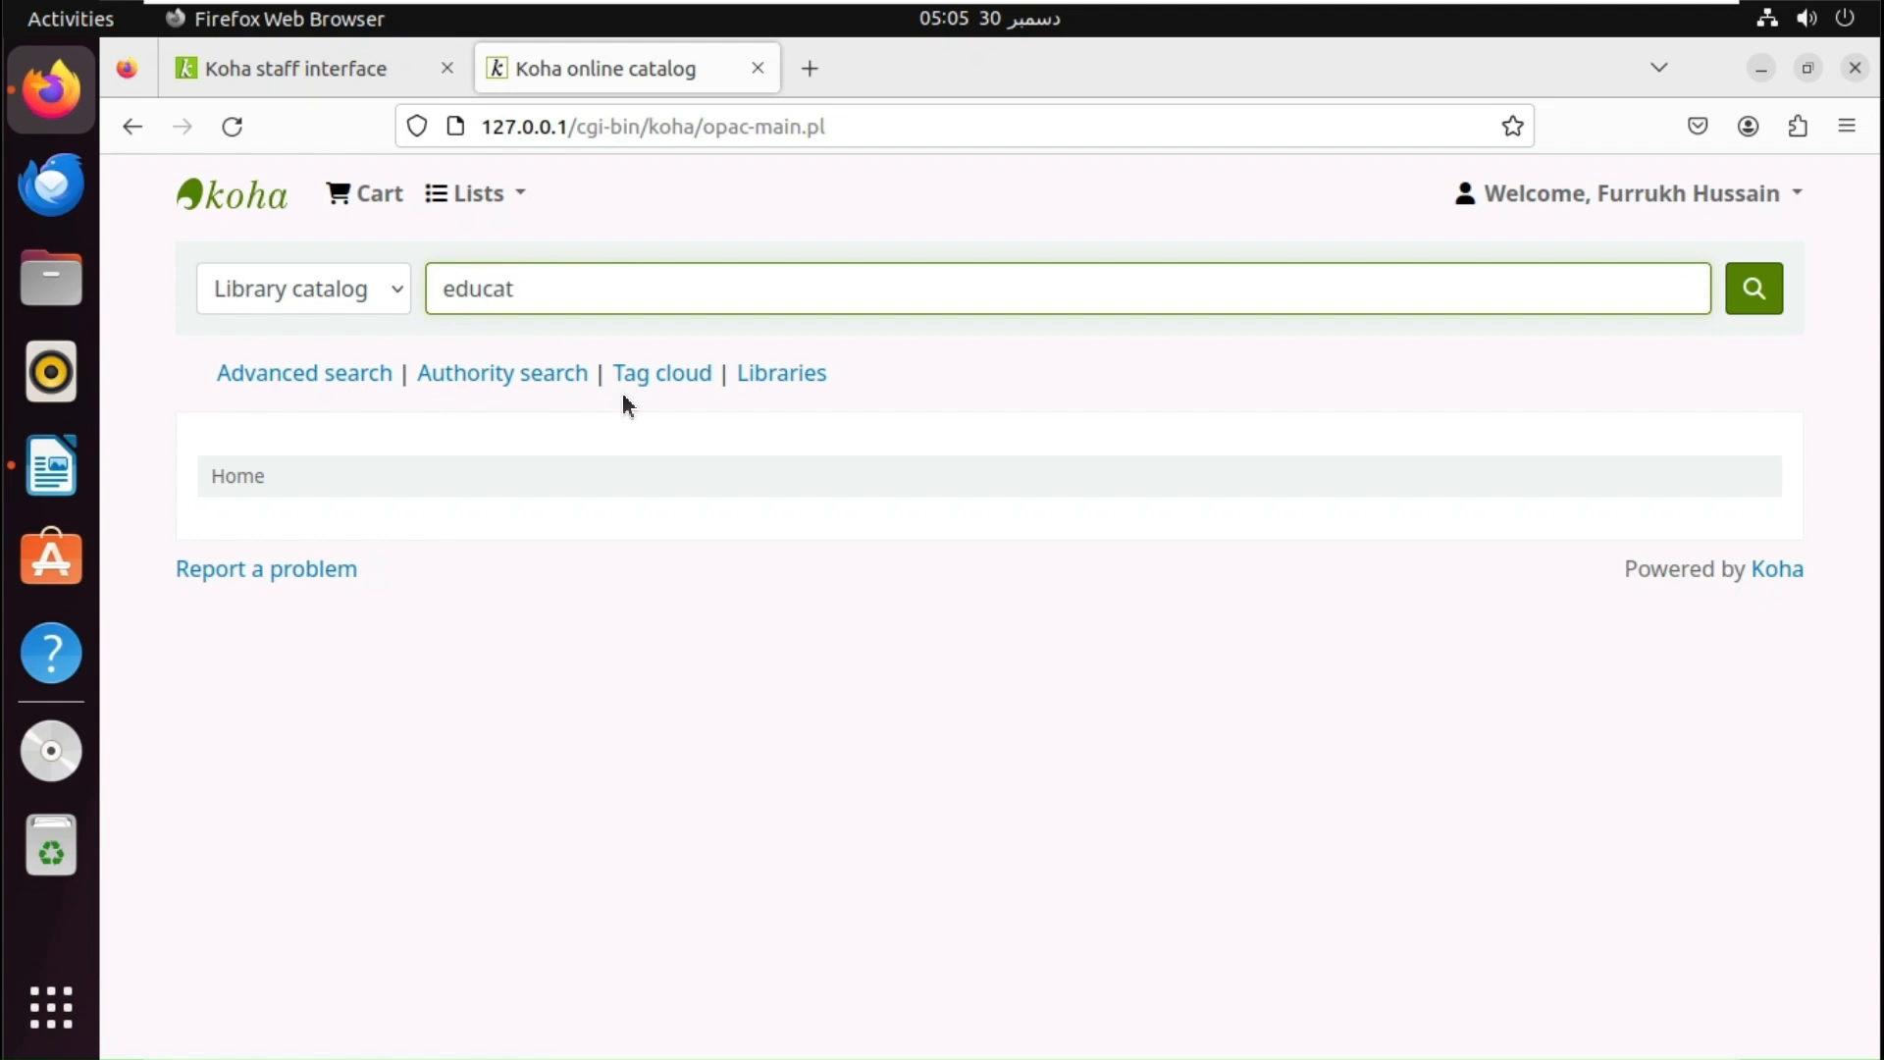
{"action": "type", "text": "ion"}
{"action": "key", "text": "Return"}
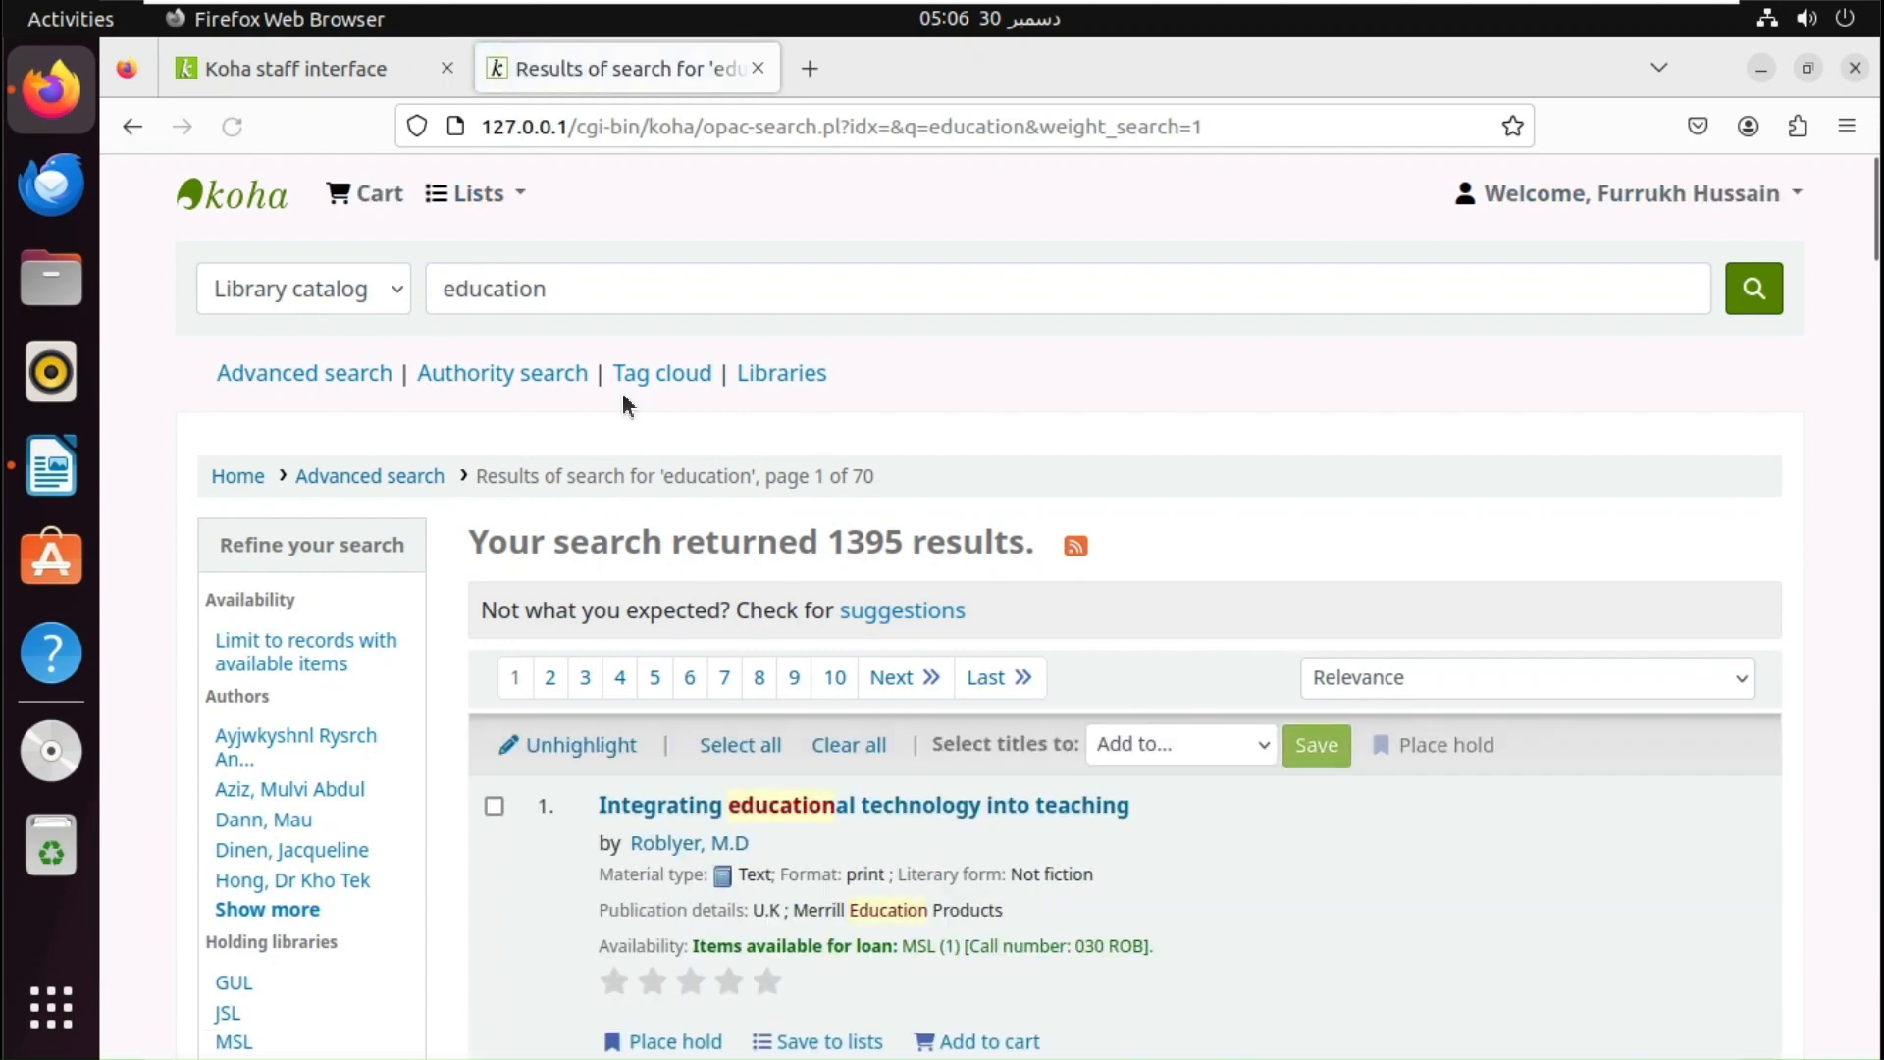
{"action": "left_click_drag", "start_coordinate": [1875, 253], "coordinate": [1878, 369]}
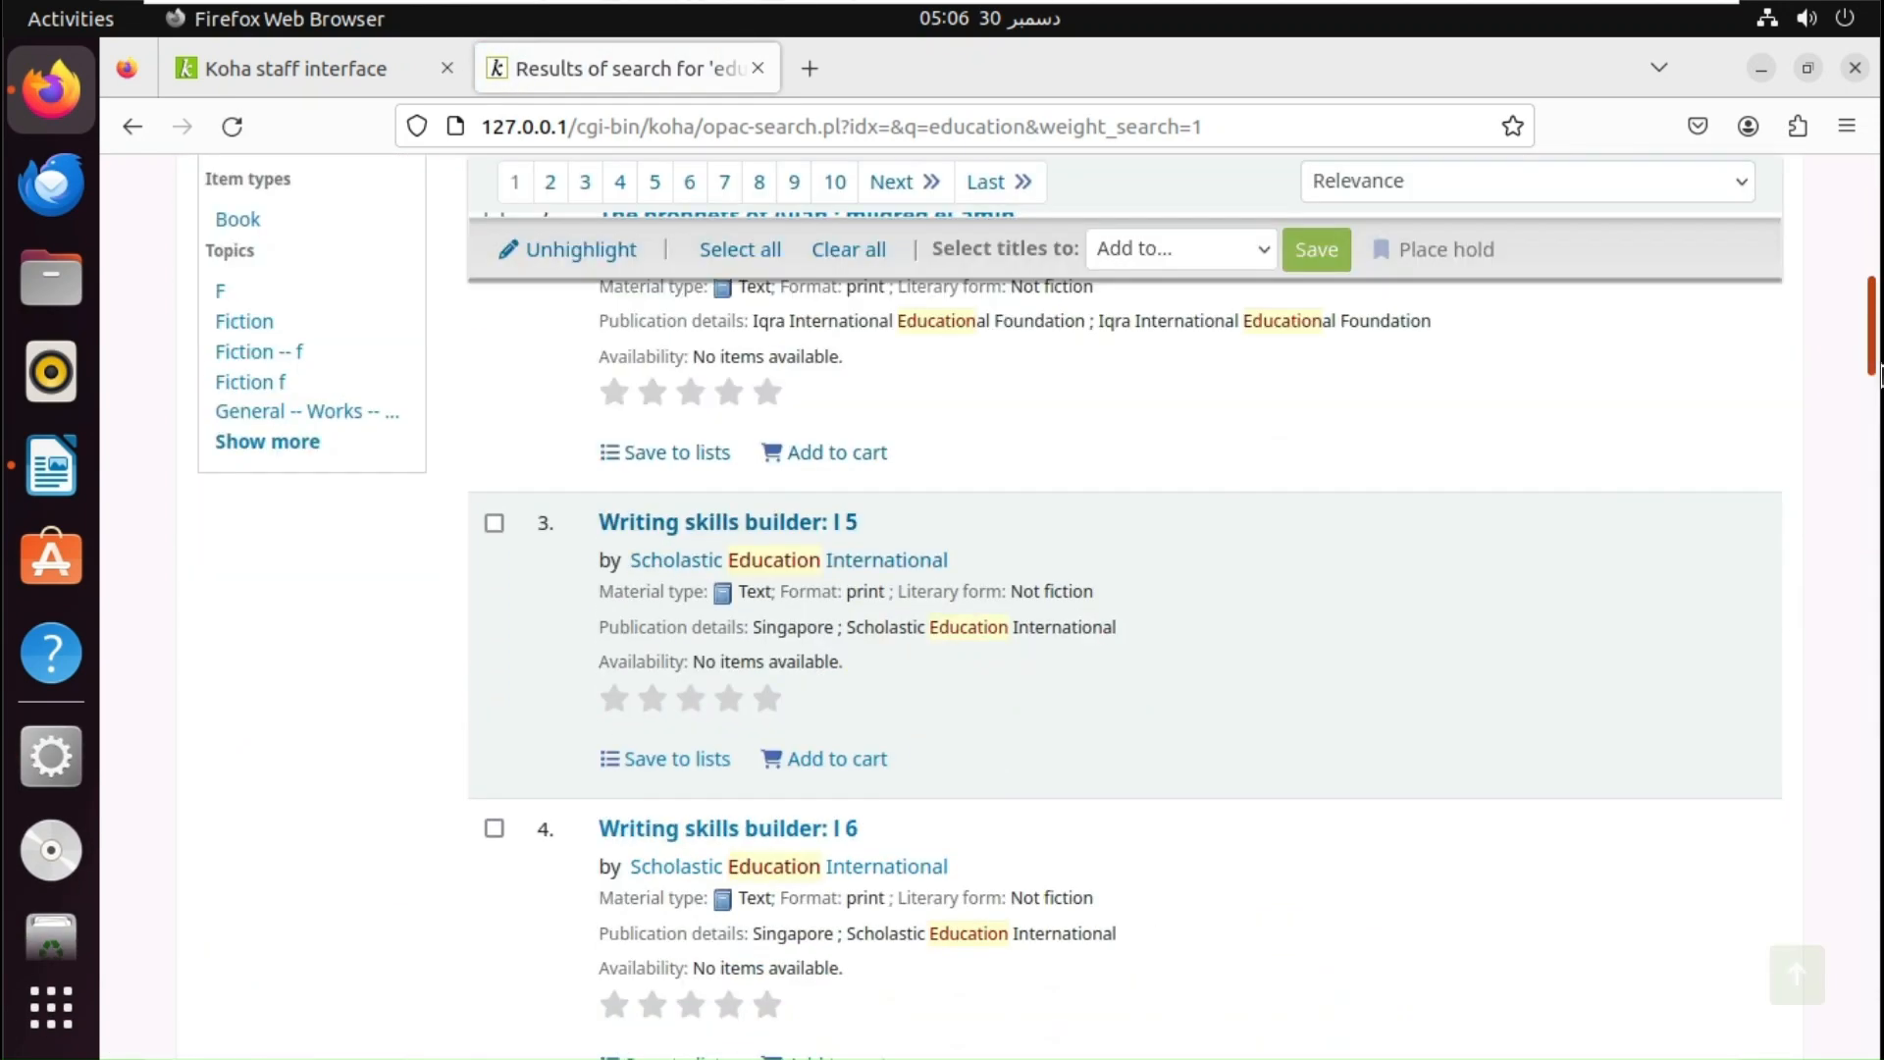
{"action": "scroll", "coordinate": [1878, 374], "scroll_direction": "up", "scroll_amount": 1}
{"action": "scroll", "coordinate": [1877, 387], "scroll_direction": "down", "scroll_amount": 2}
{"action": "scroll", "coordinate": [1878, 398], "scroll_direction": "up", "scroll_amount": 2}
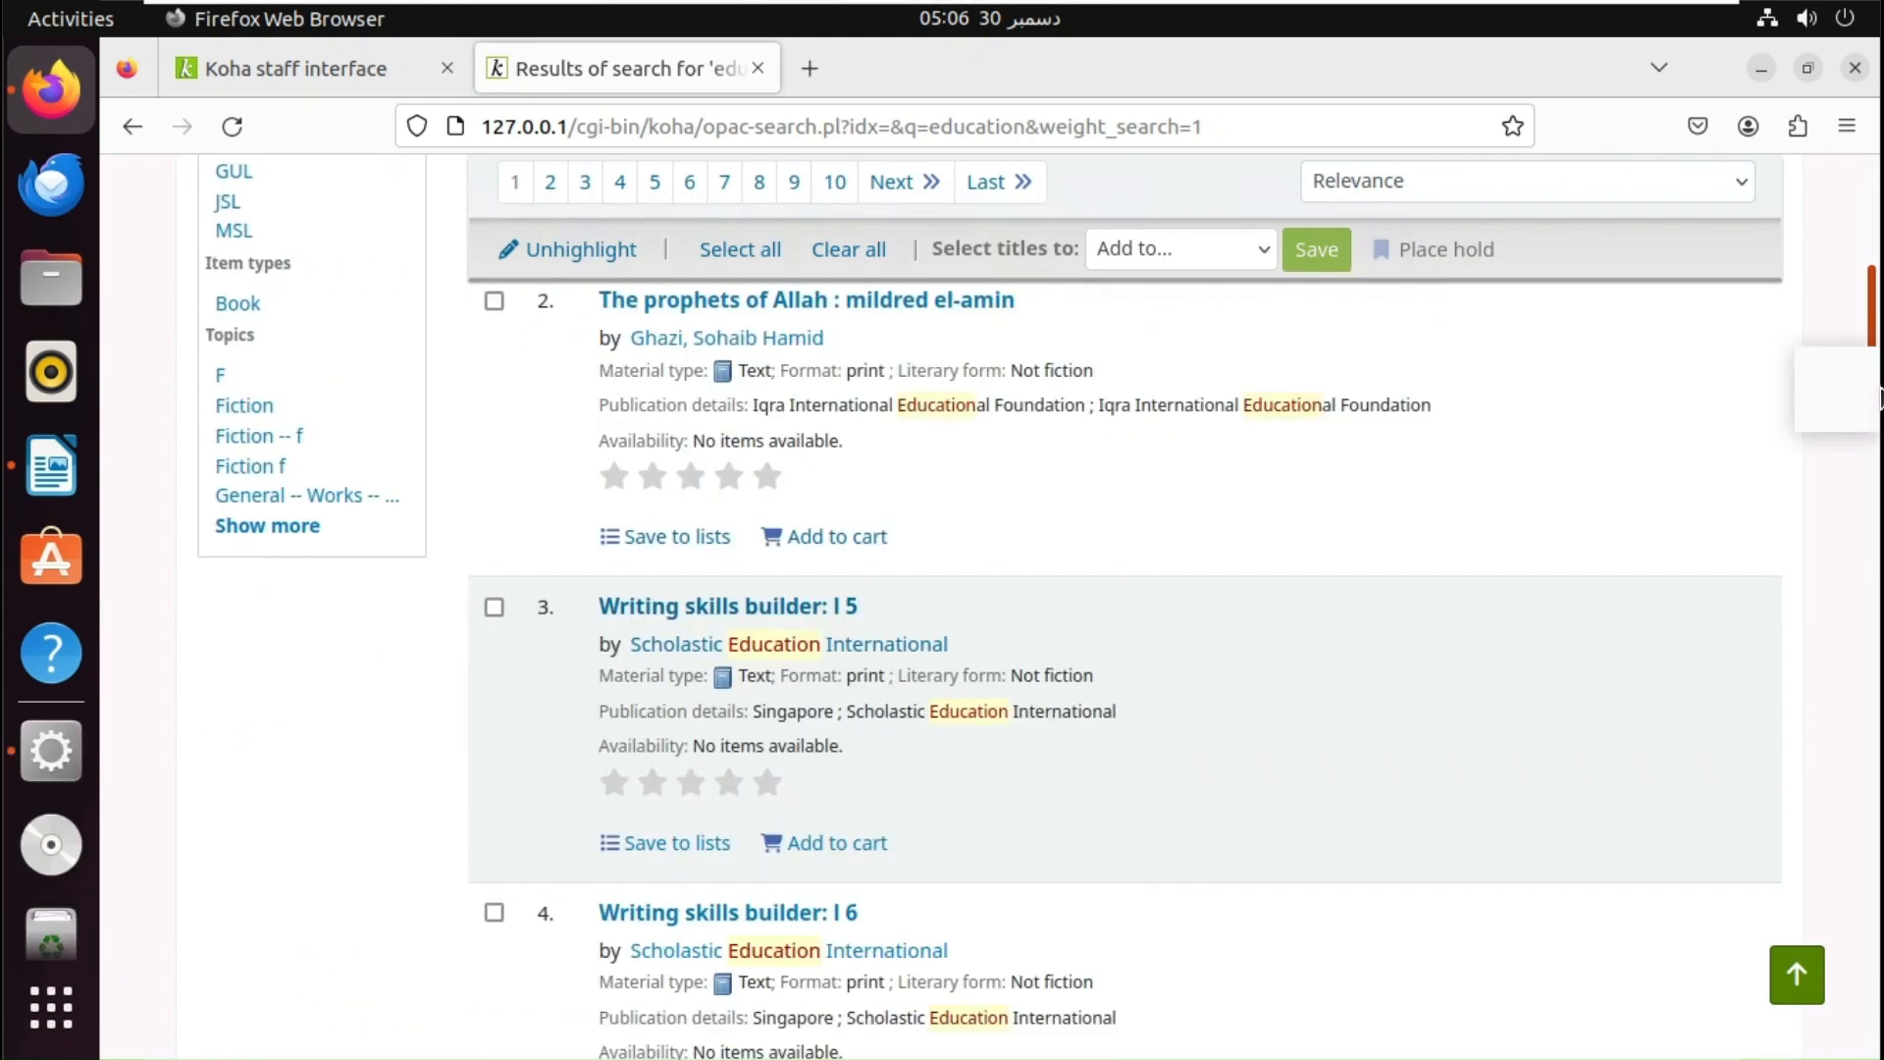
{"action": "scroll", "coordinate": [1878, 397], "scroll_direction": "down", "scroll_amount": 4}
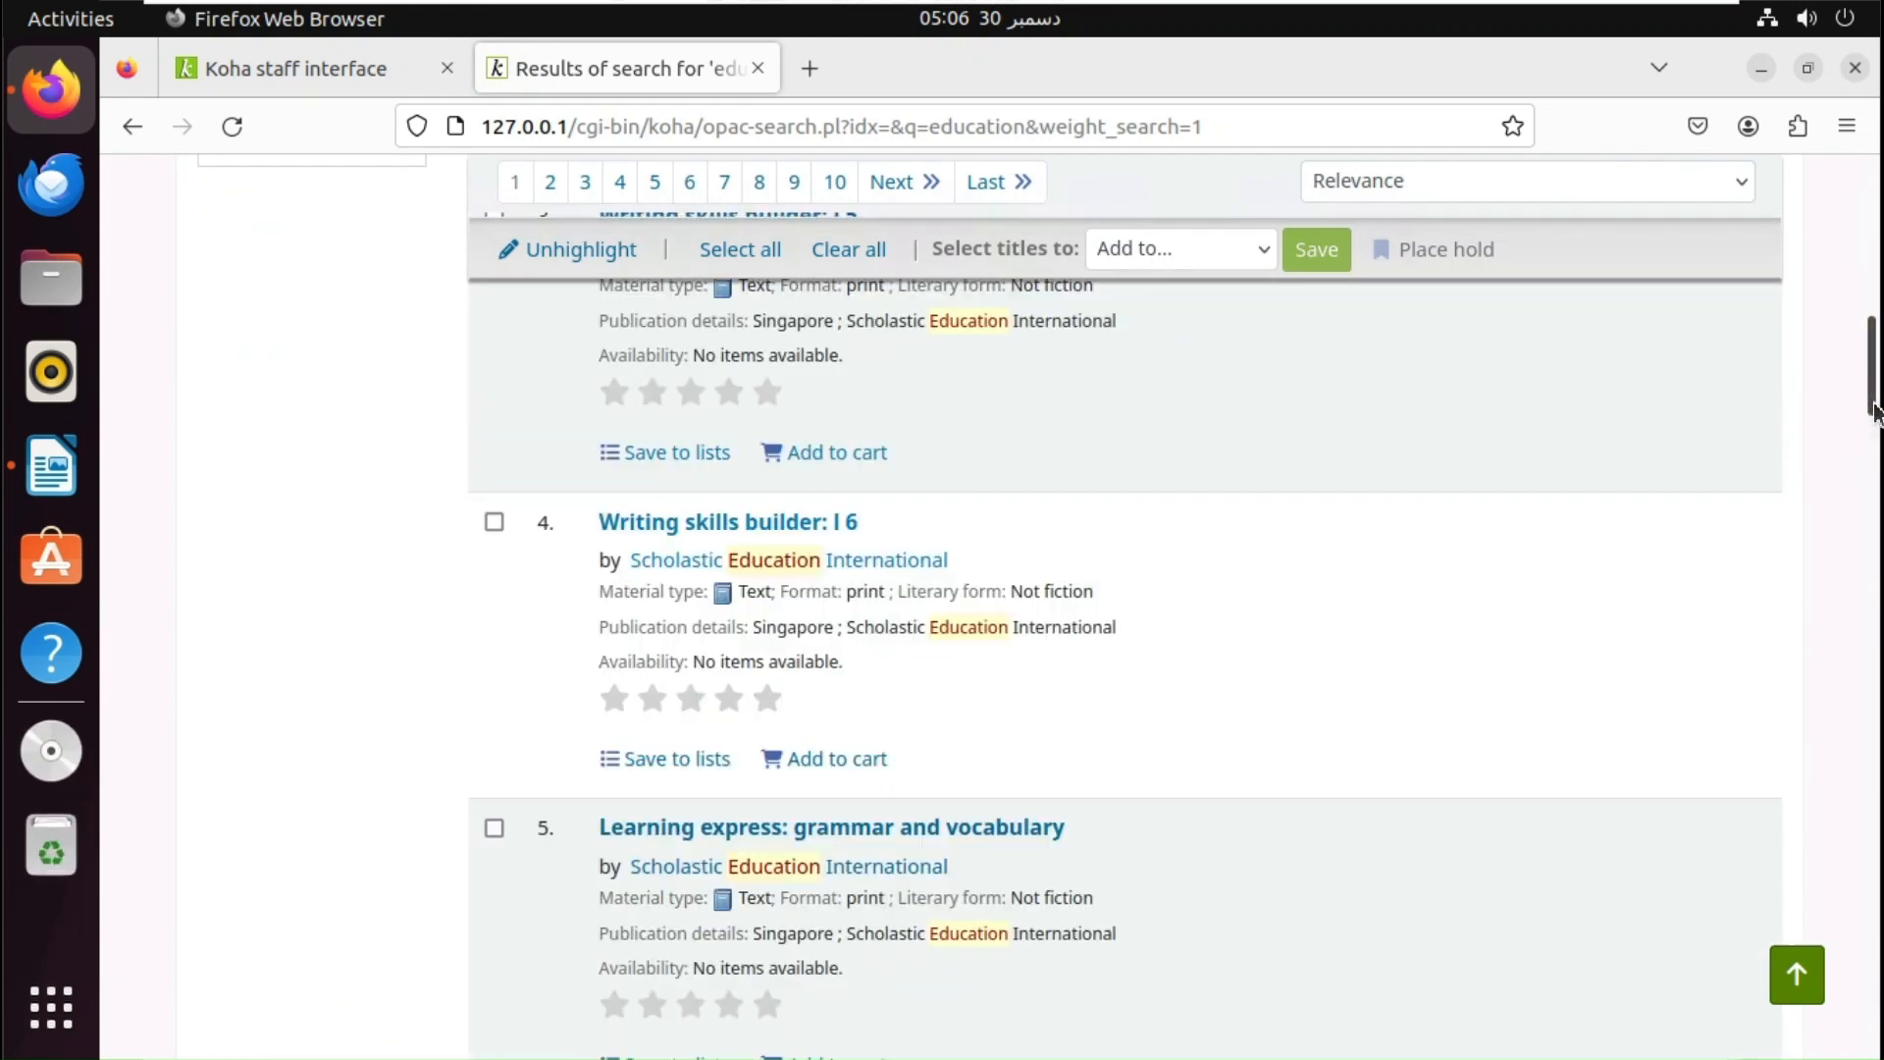
{"action": "left_click", "coordinate": [740, 530]}
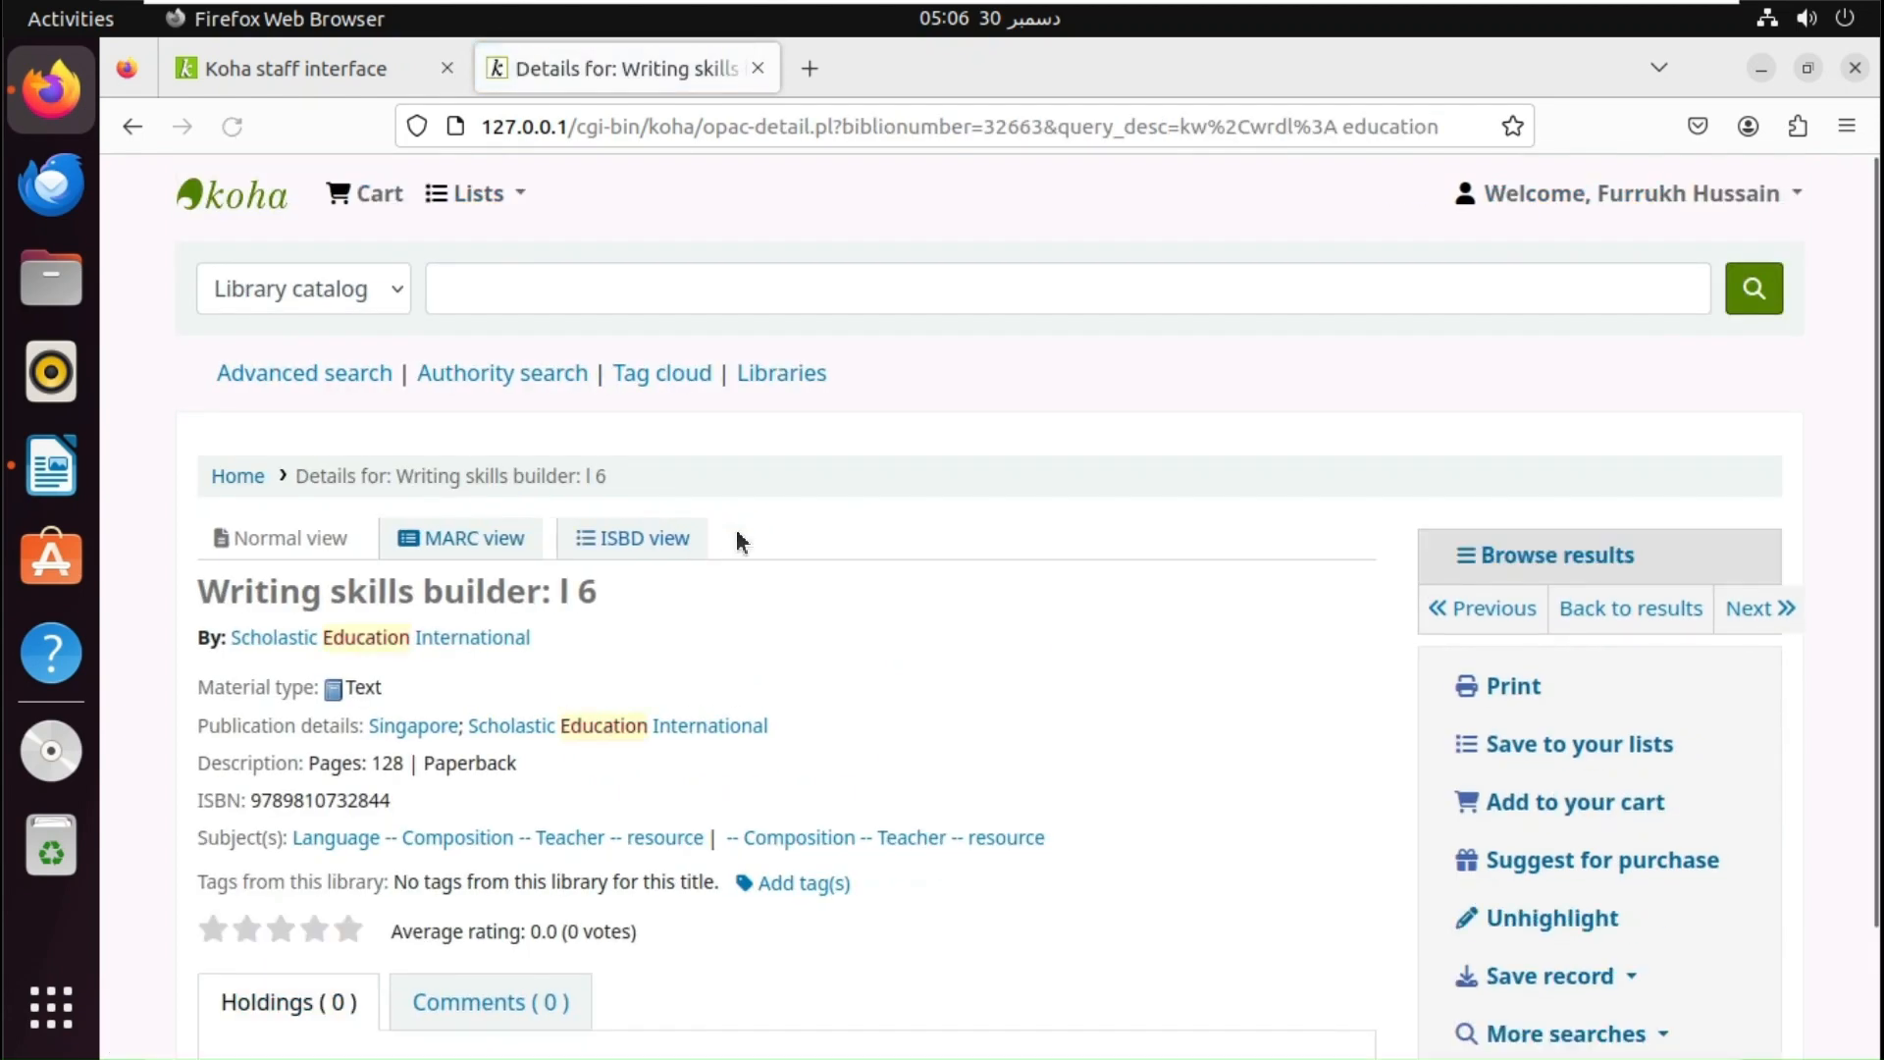
{"action": "left_click_drag", "start_coordinate": [1874, 871], "coordinate": [1869, 1008]}
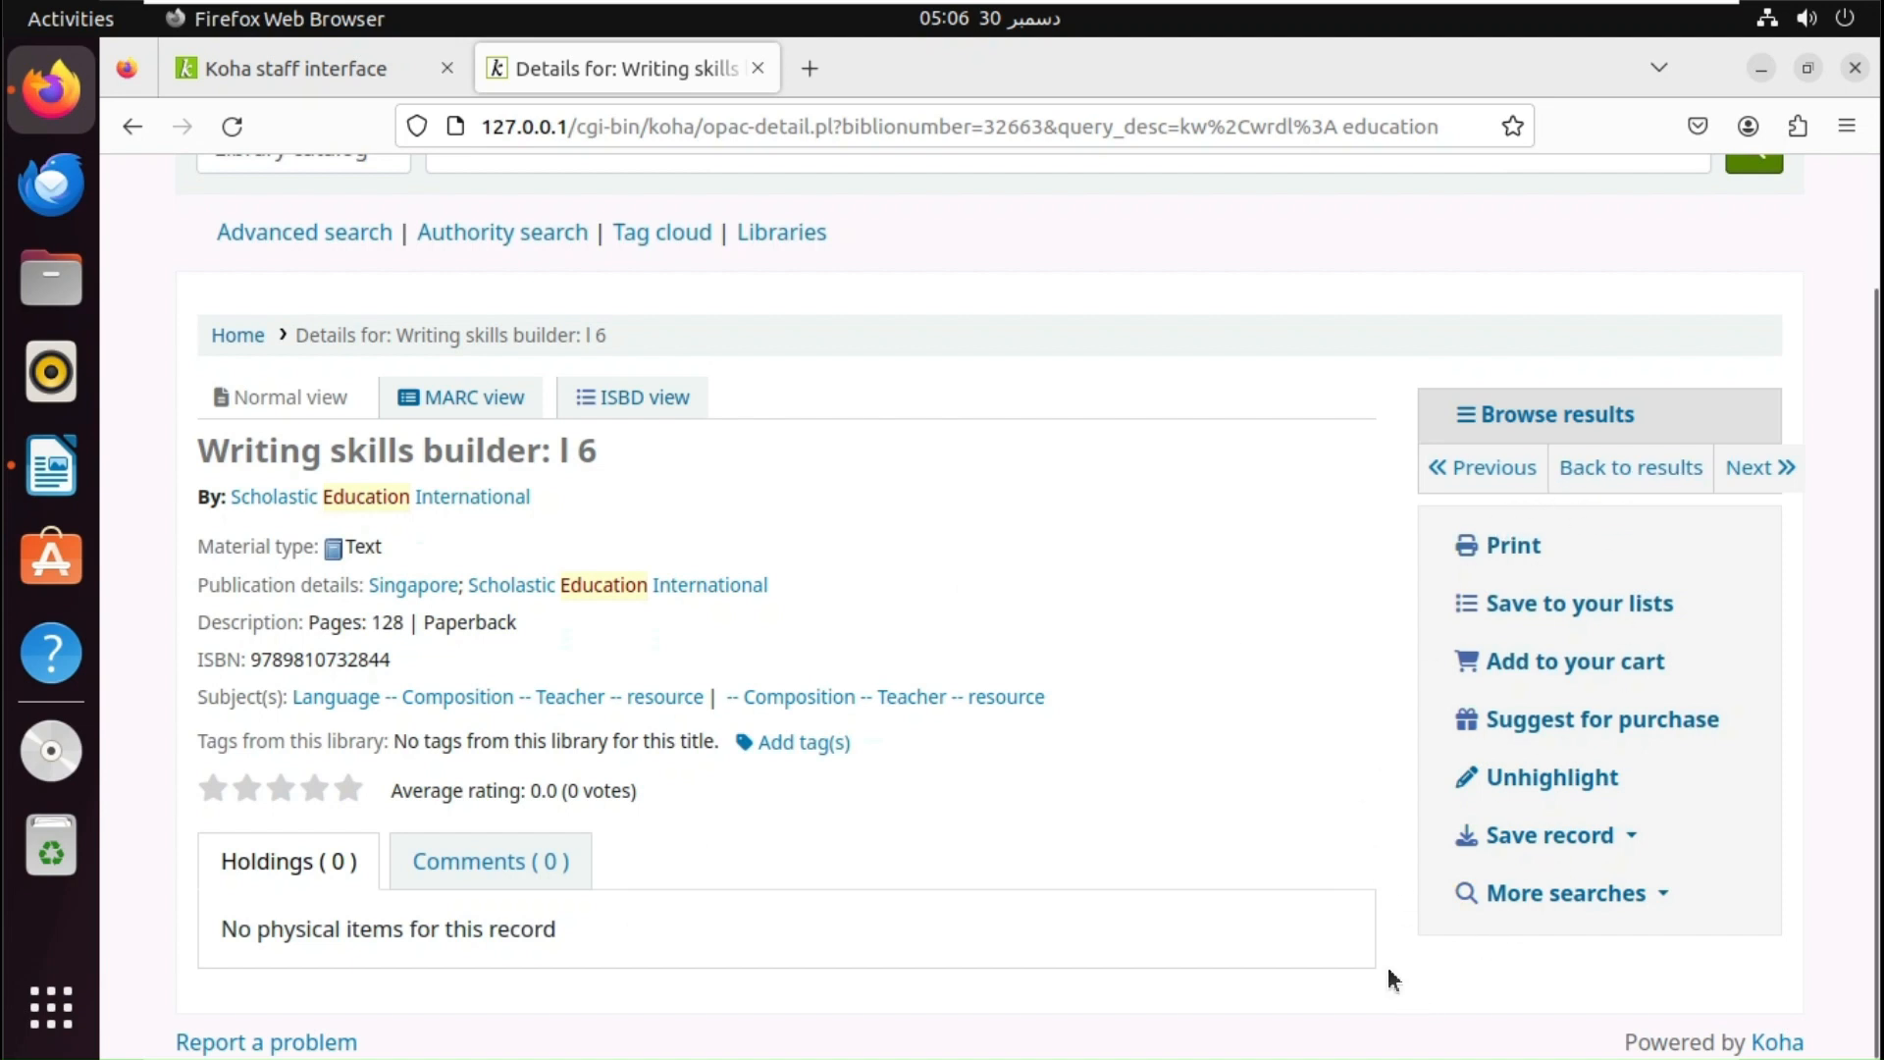
- In the staff Koha administration, search system preferences for 'catalog concern'
{"action": "left_click", "coordinate": [310, 76]}
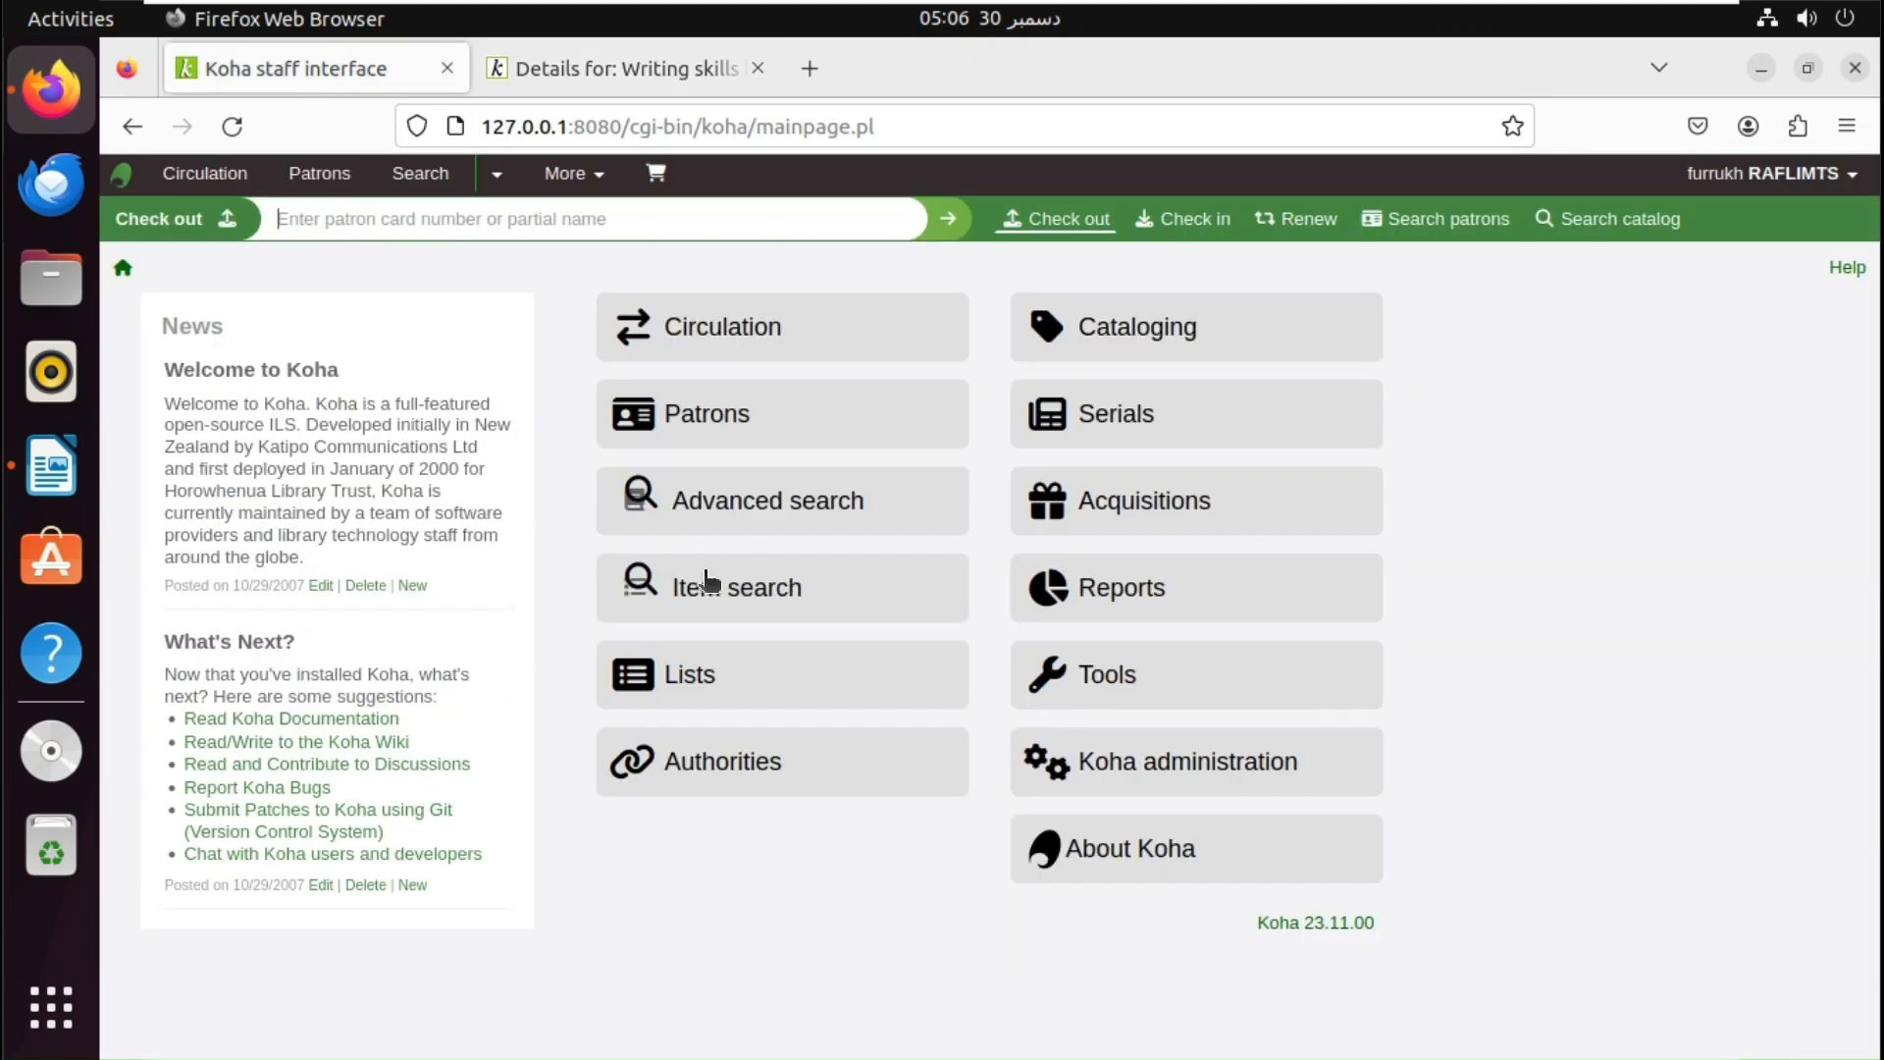
{"action": "left_click", "coordinate": [1138, 785]}
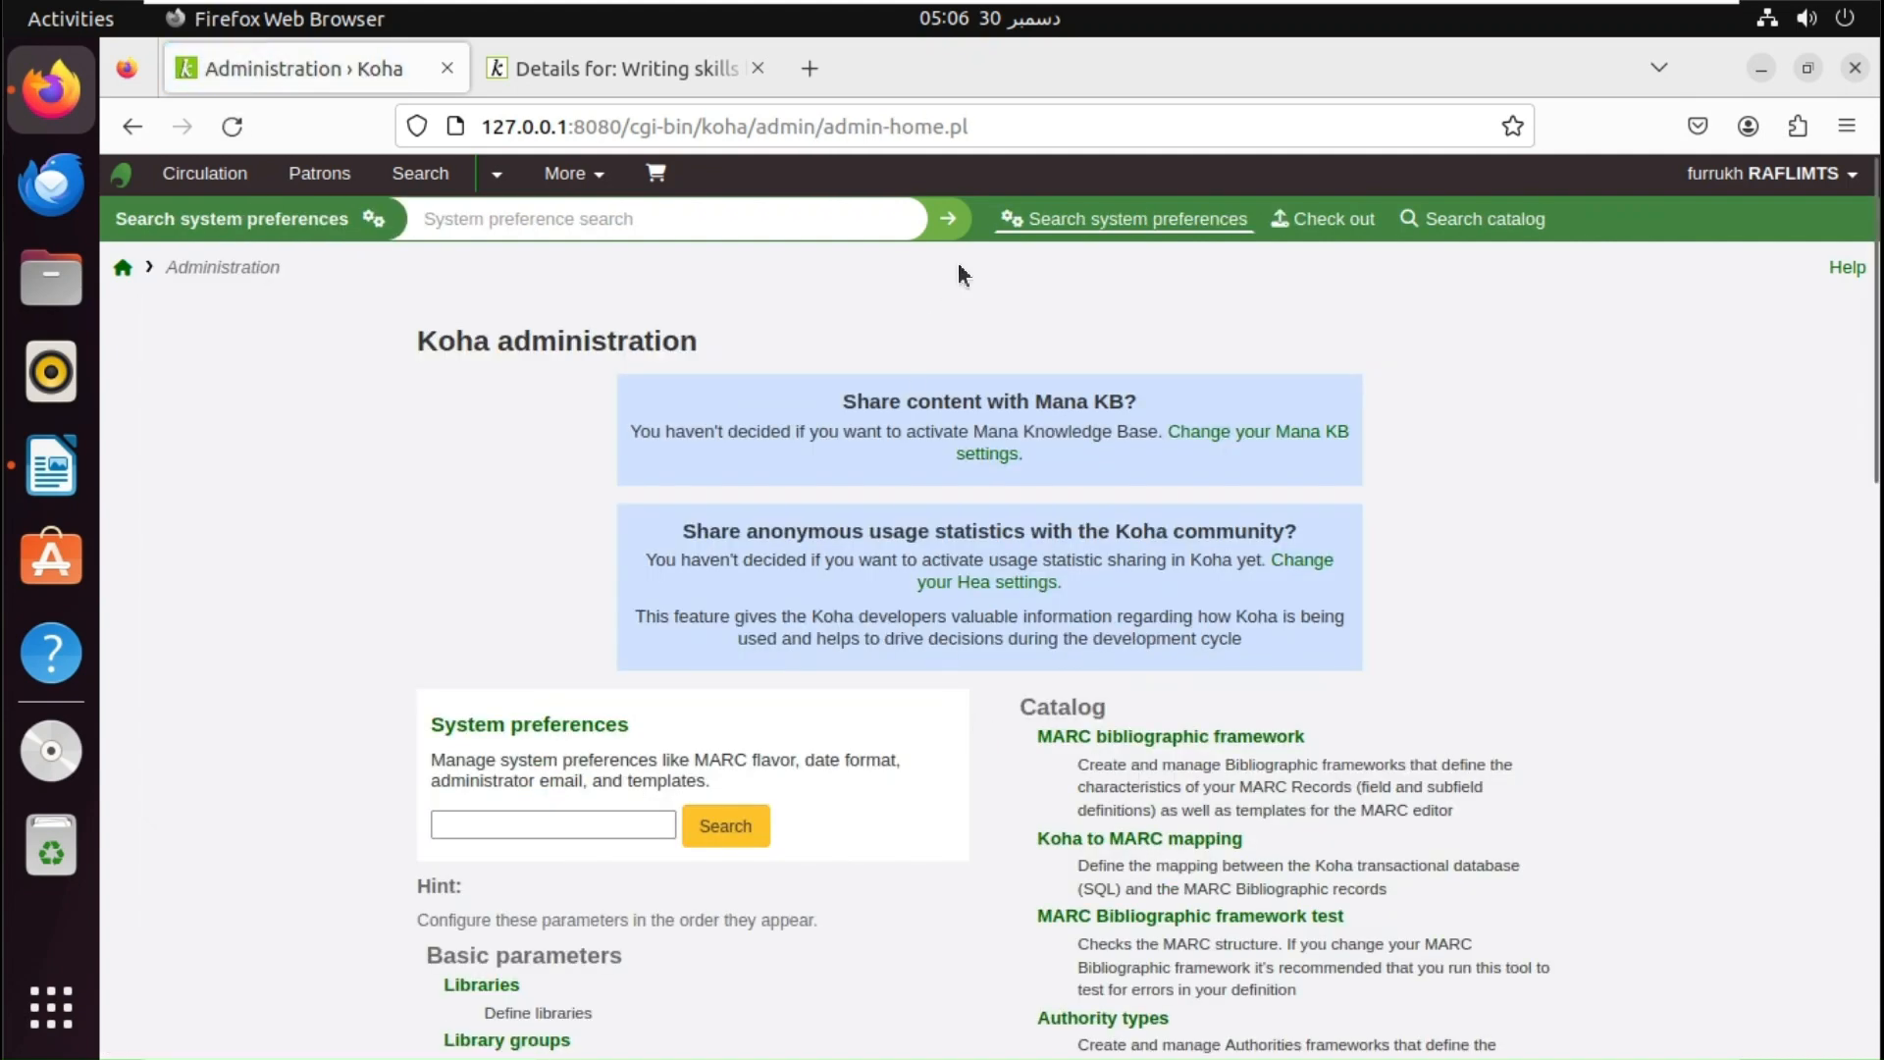
{"action": "left_click", "coordinate": [755, 223]}
{"action": "type", "text": "catalo"}
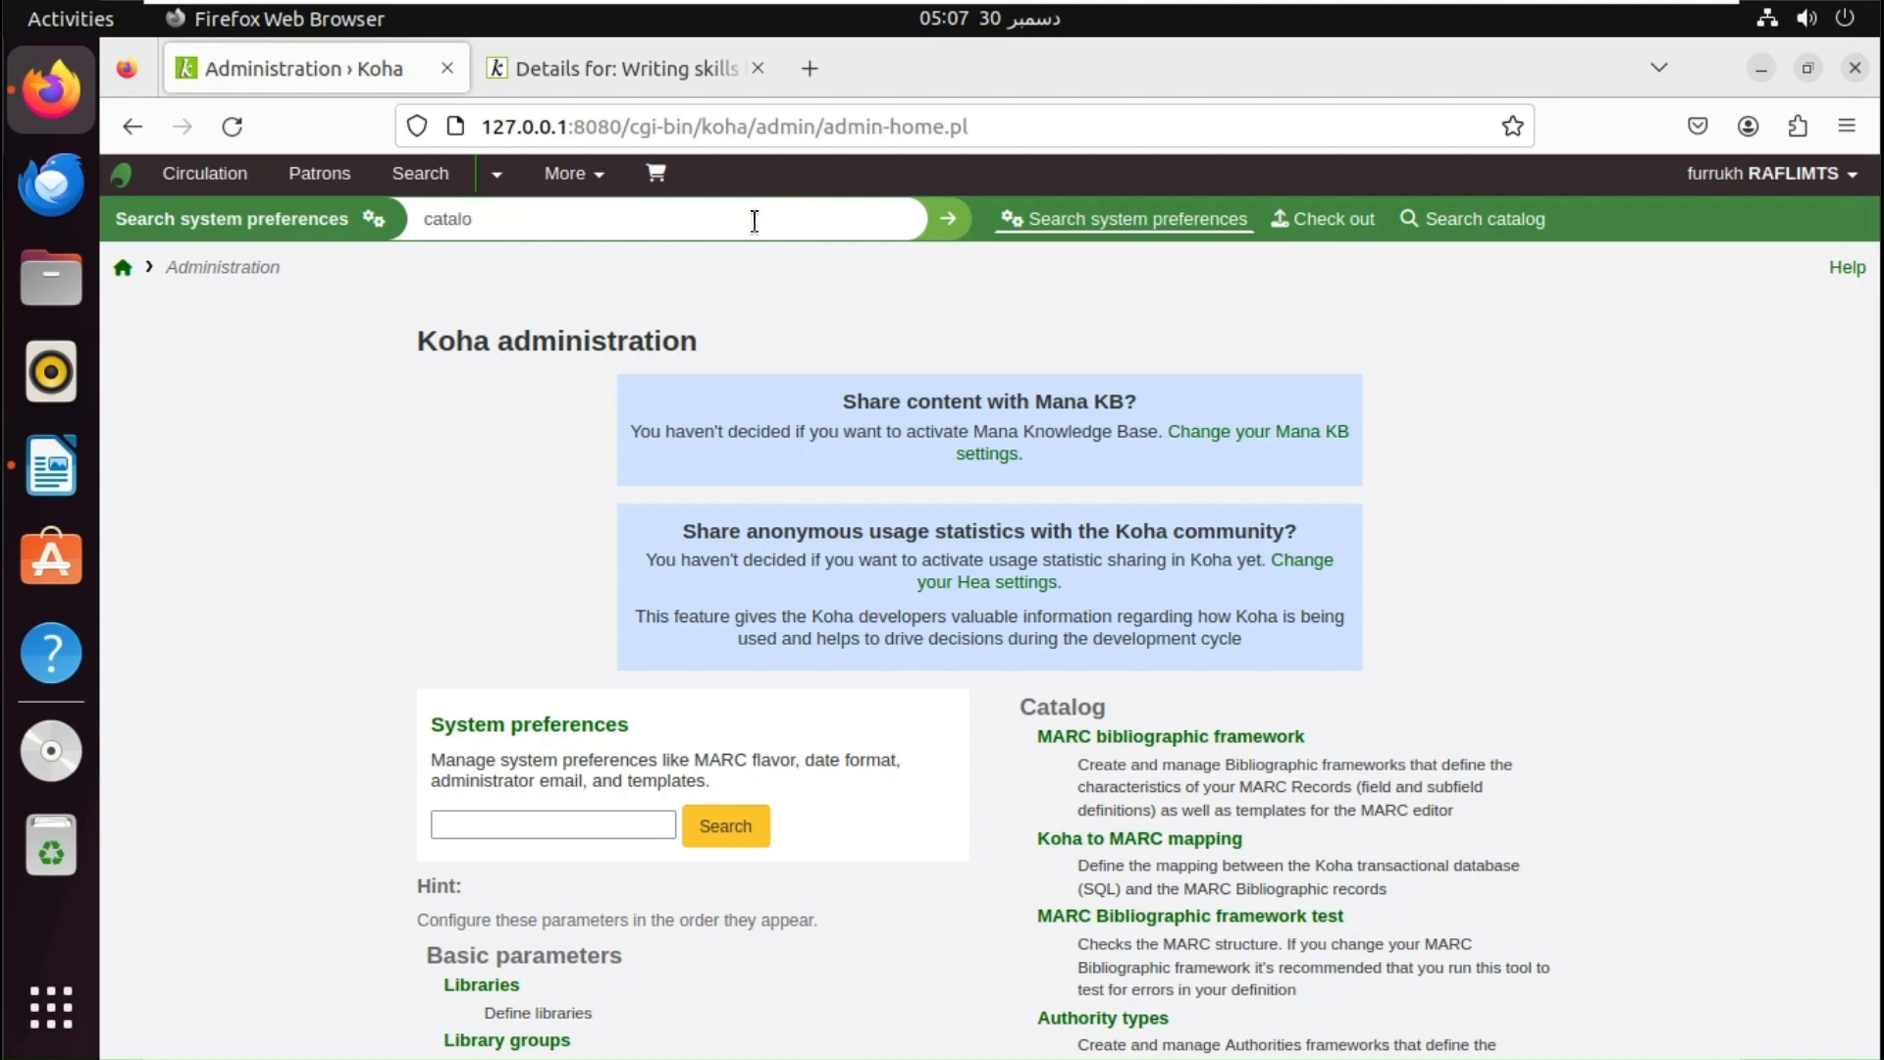
{"action": "type", "text": "g concern"}
{"action": "key", "text": "Return"}
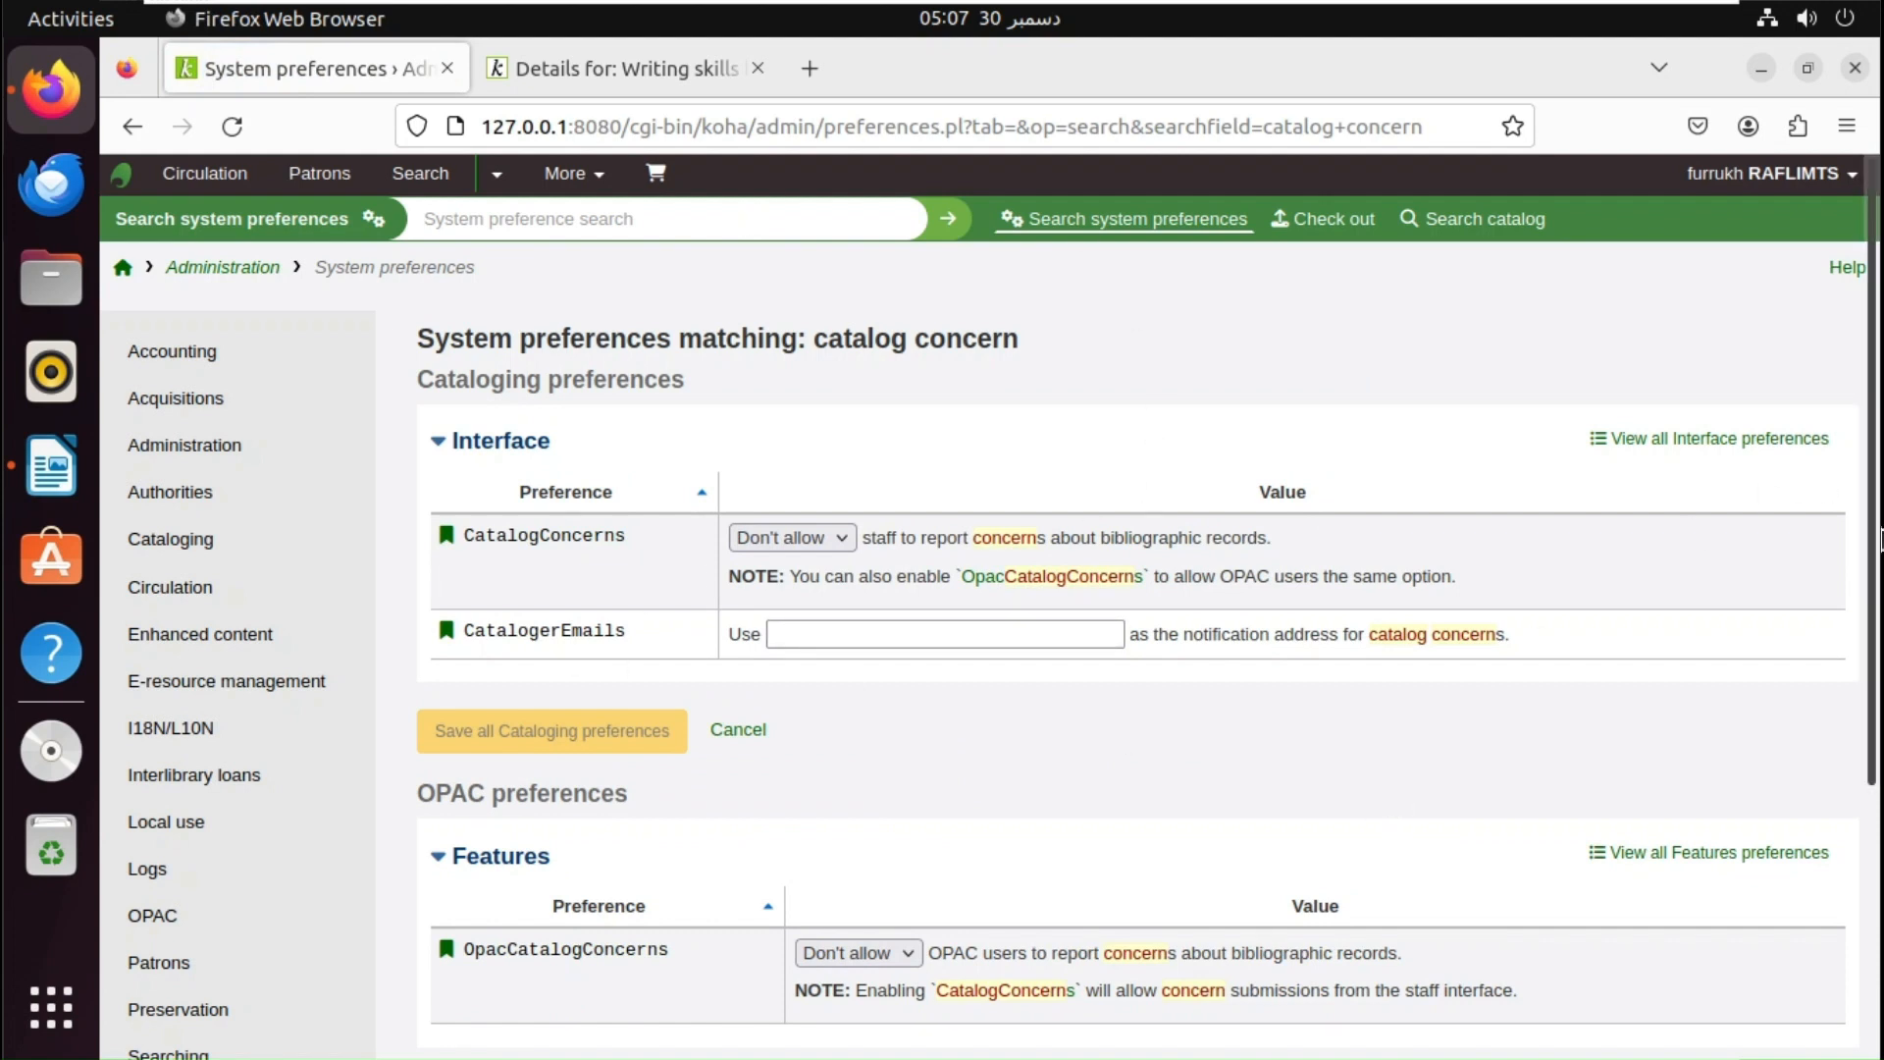
- Set CatalogConcerns to Allow and enter the administrator's e-mail as the cataloger notification address
{"action": "left_click_drag", "start_coordinate": [1874, 540], "coordinate": [1874, 586]}
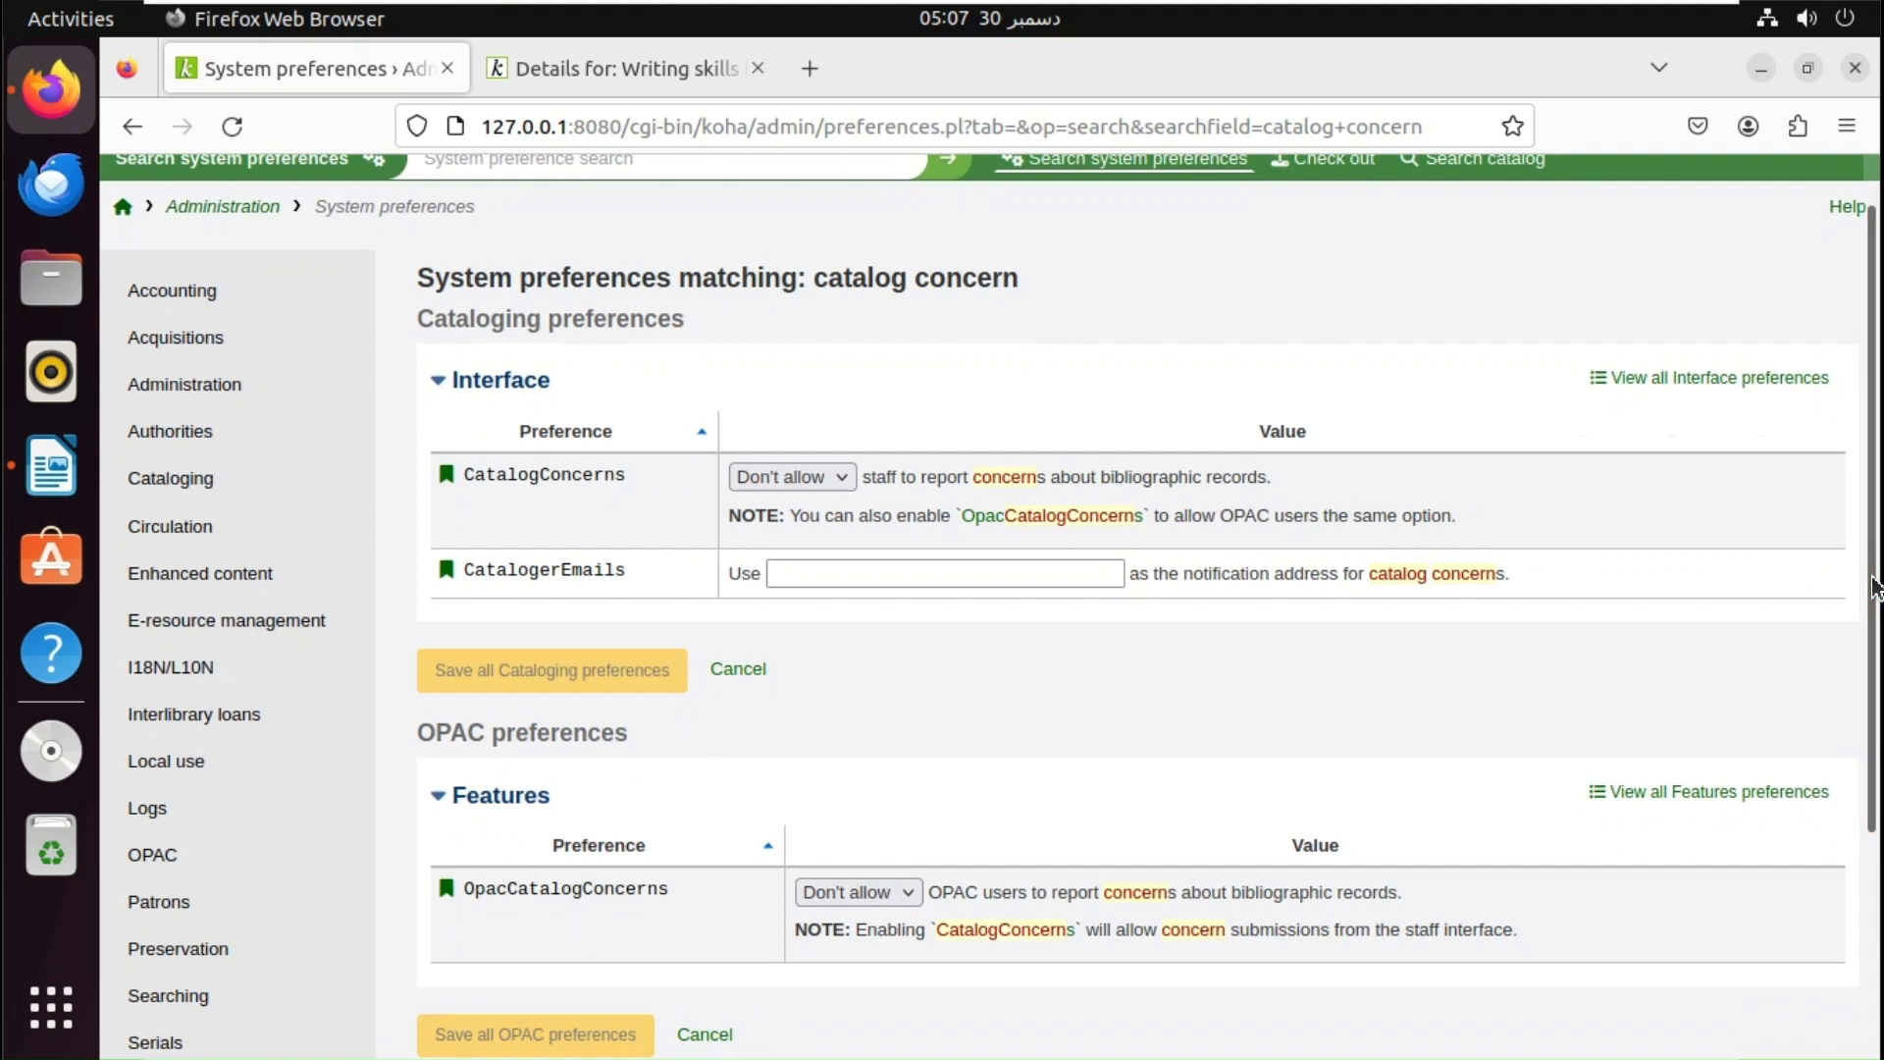
{"action": "left_click", "coordinate": [818, 479]}
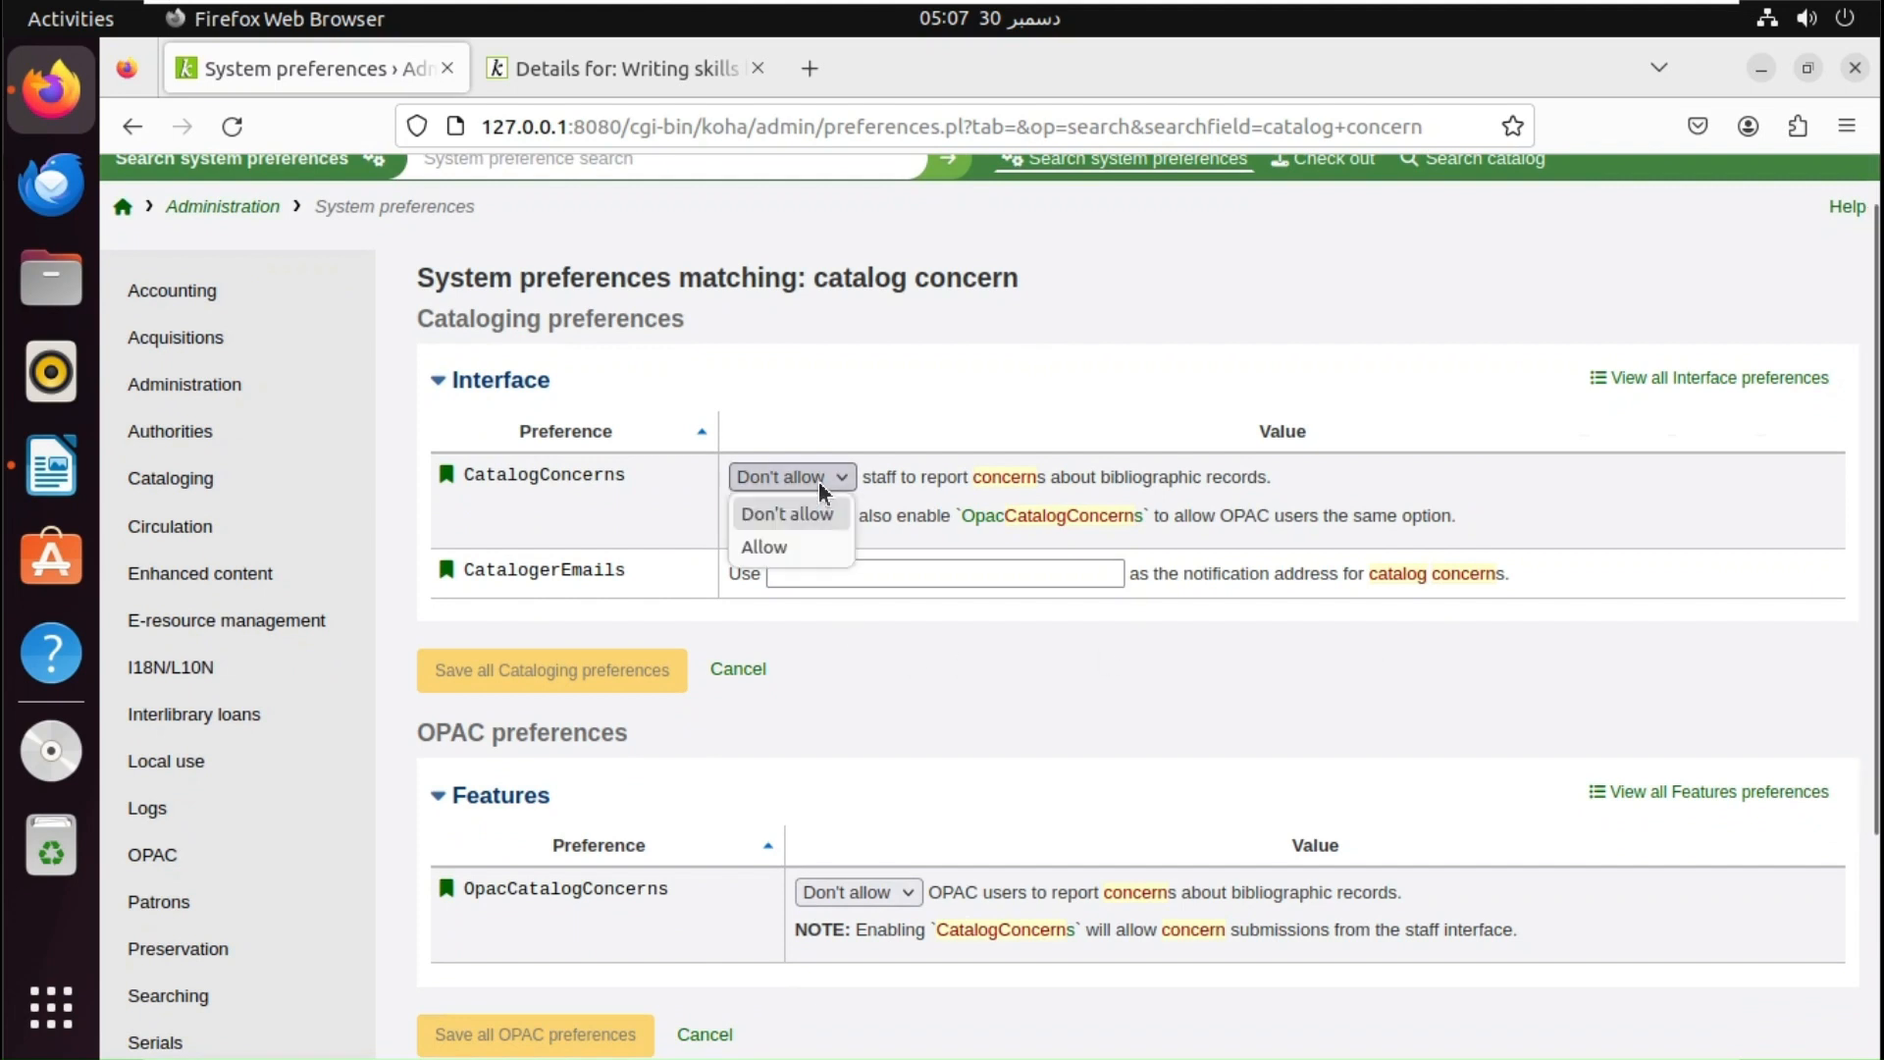
{"action": "left_click", "coordinate": [781, 548]}
{"action": "left_click", "coordinate": [883, 574]}
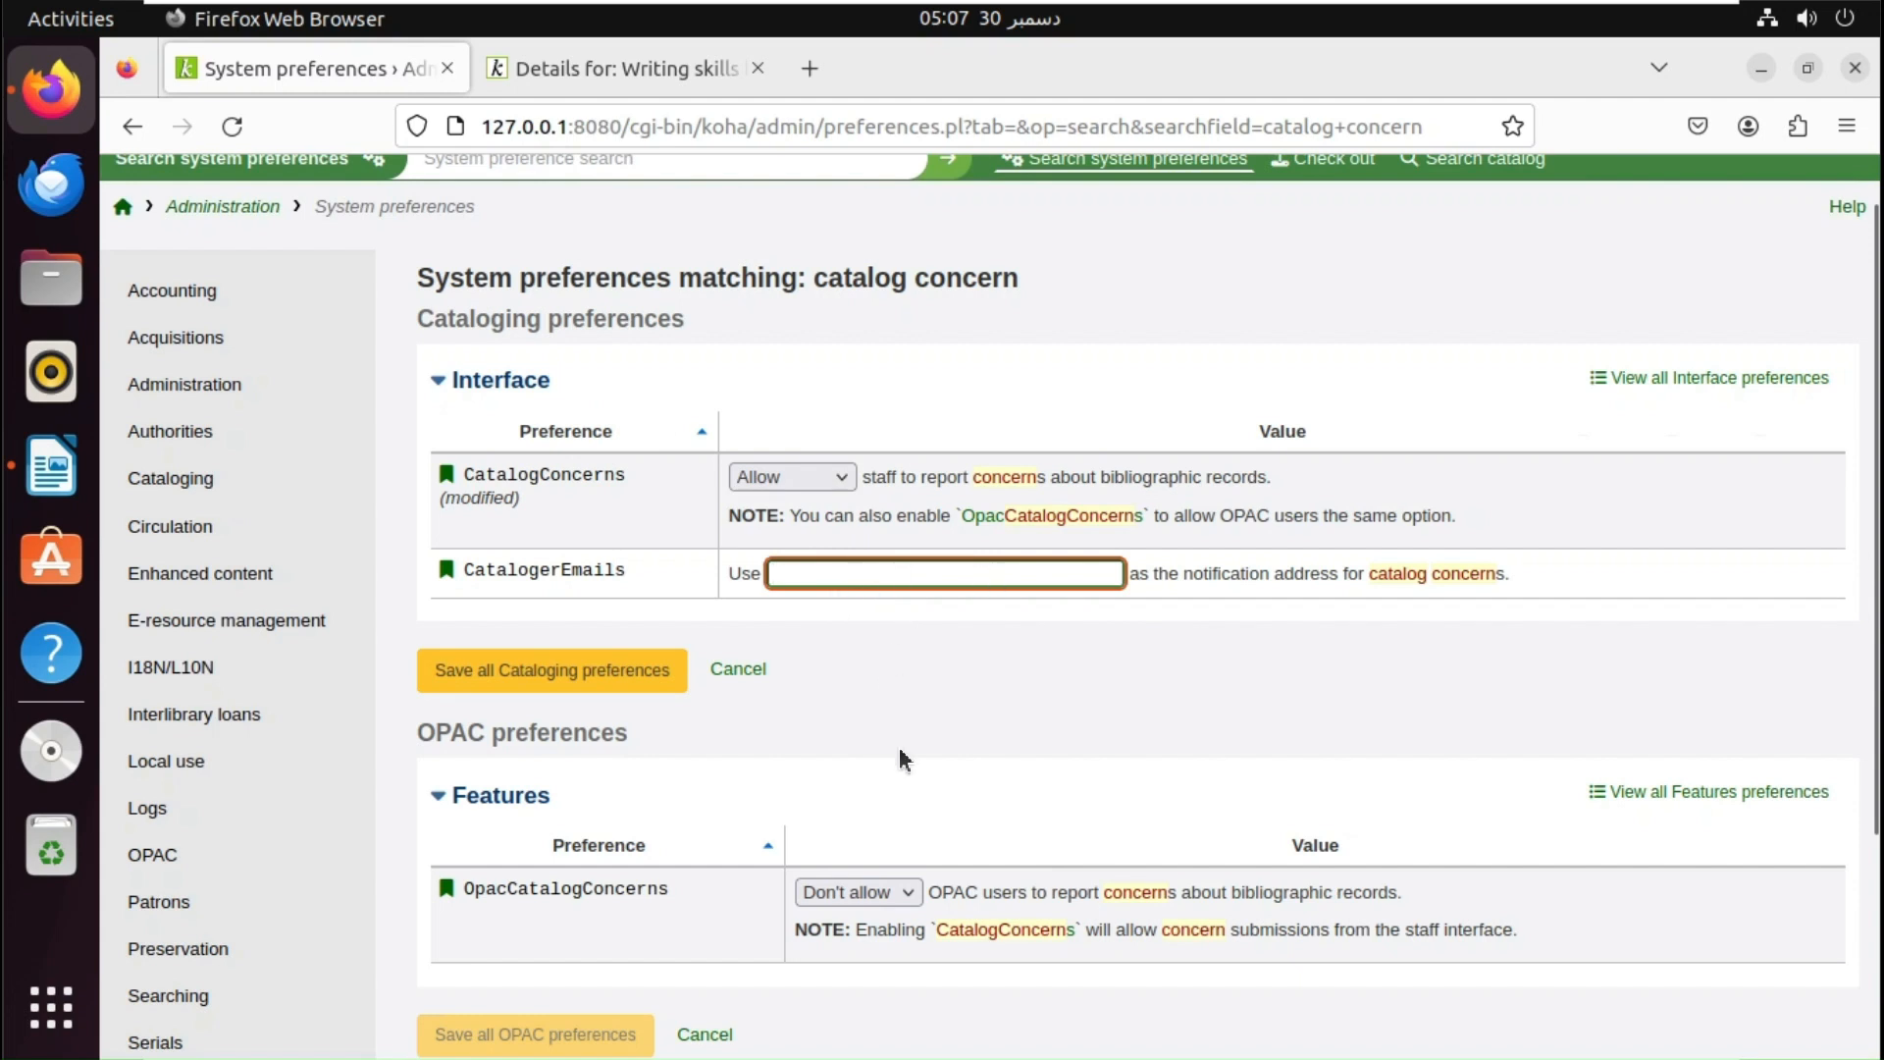
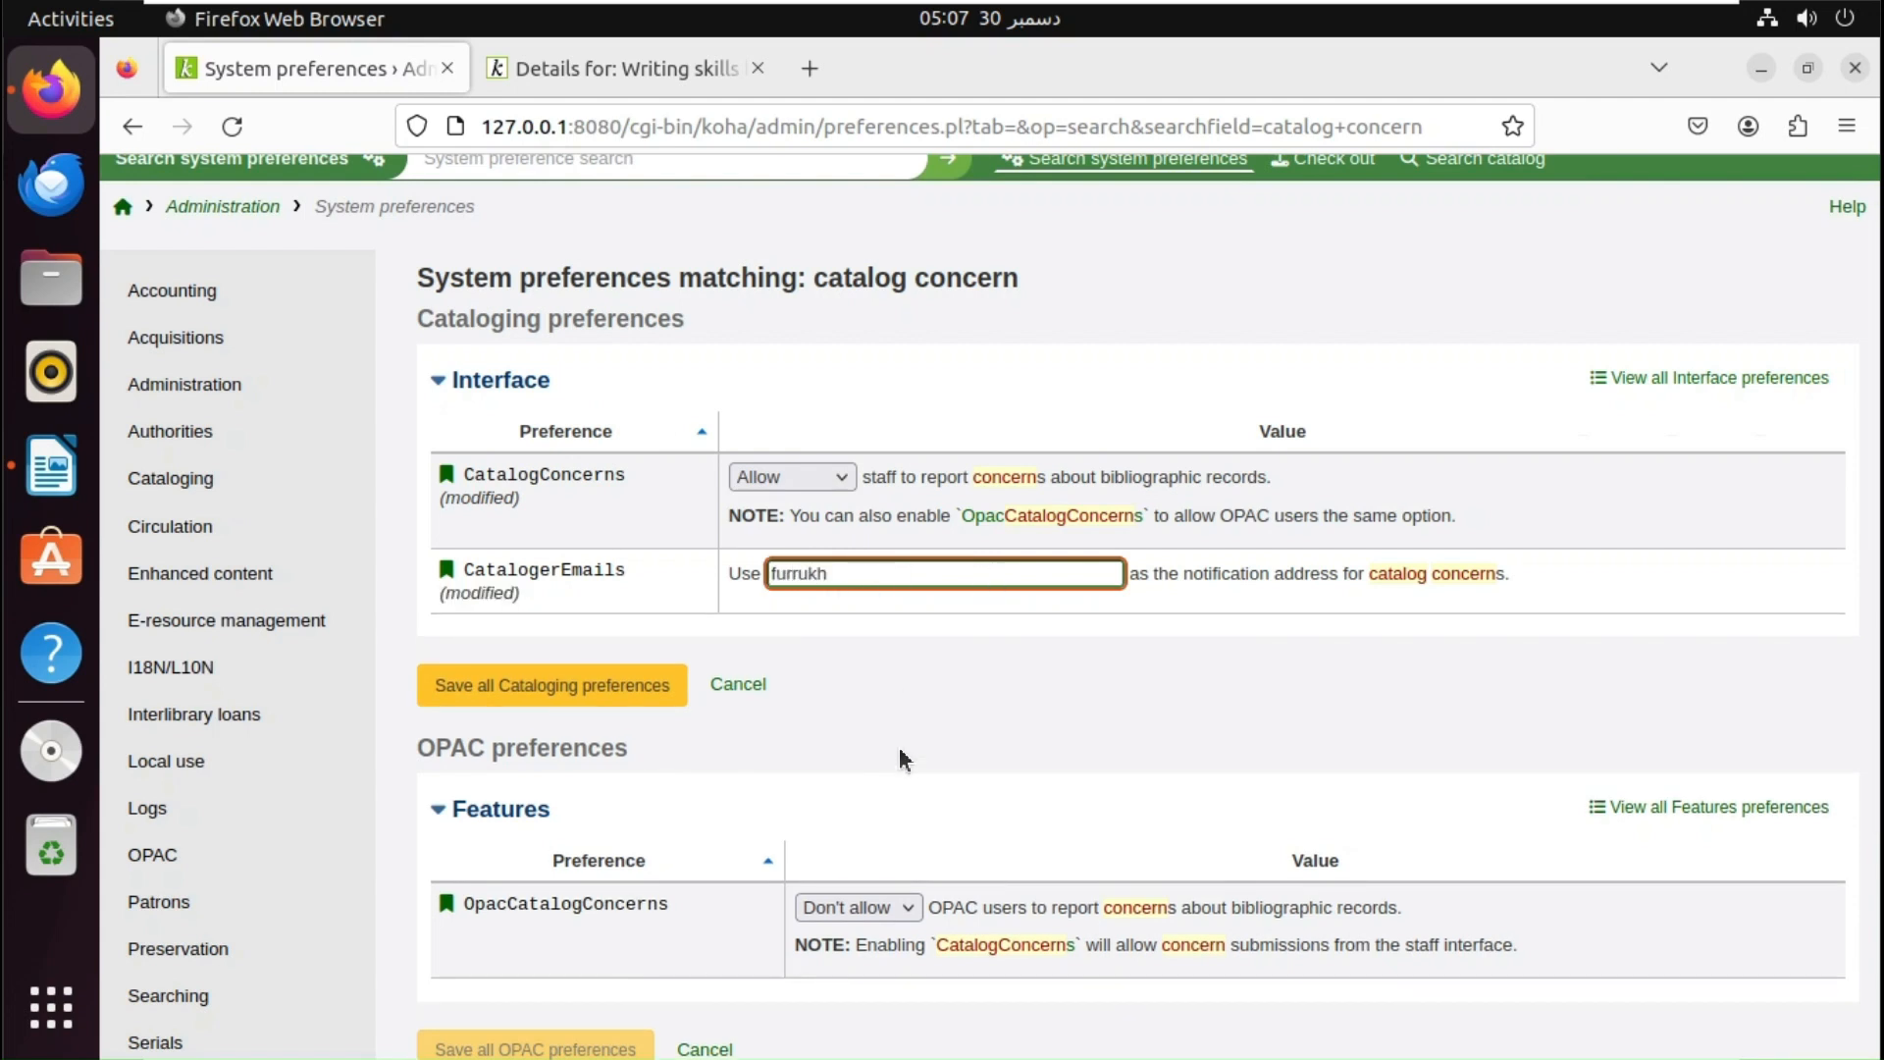
- Set OpacCatalogConcerns to Allow, save the Cataloging preferences, and return to the OPAC record
{"action": "left_click", "coordinate": [861, 906]}
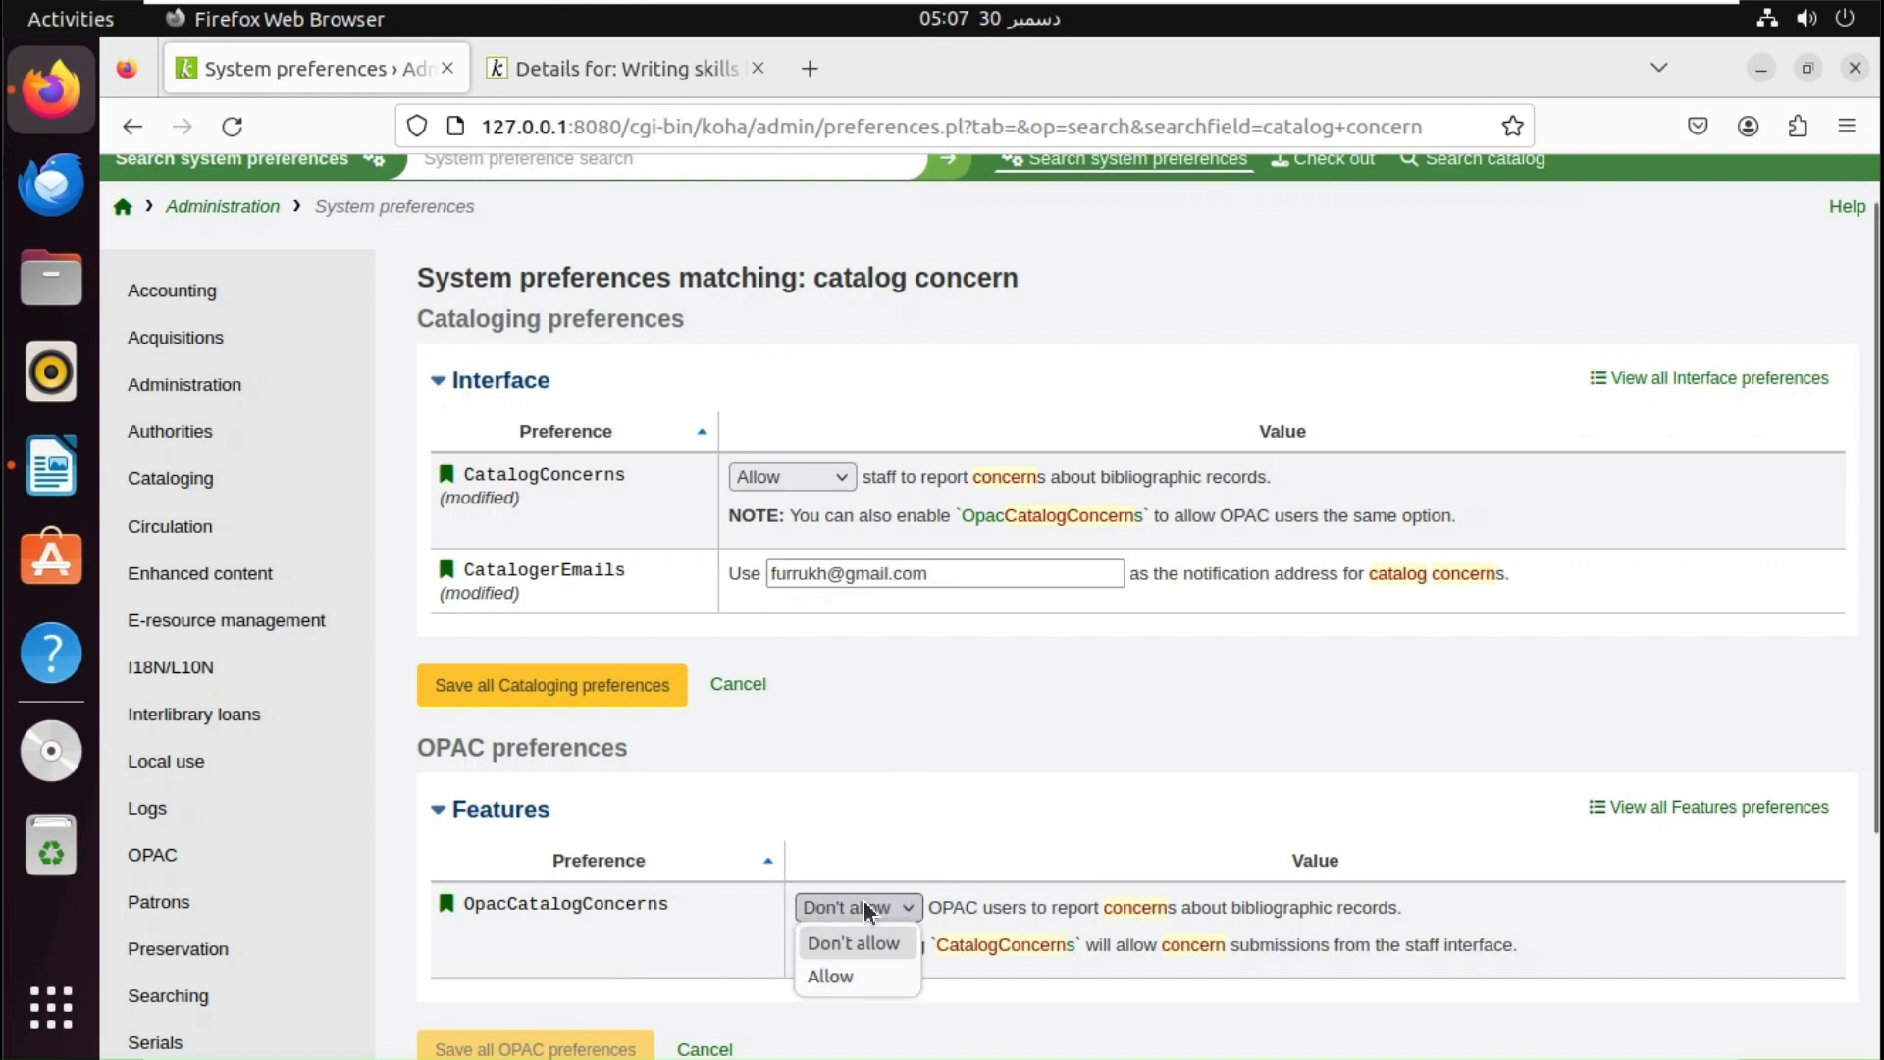
{"action": "left_click", "coordinate": [852, 976]}
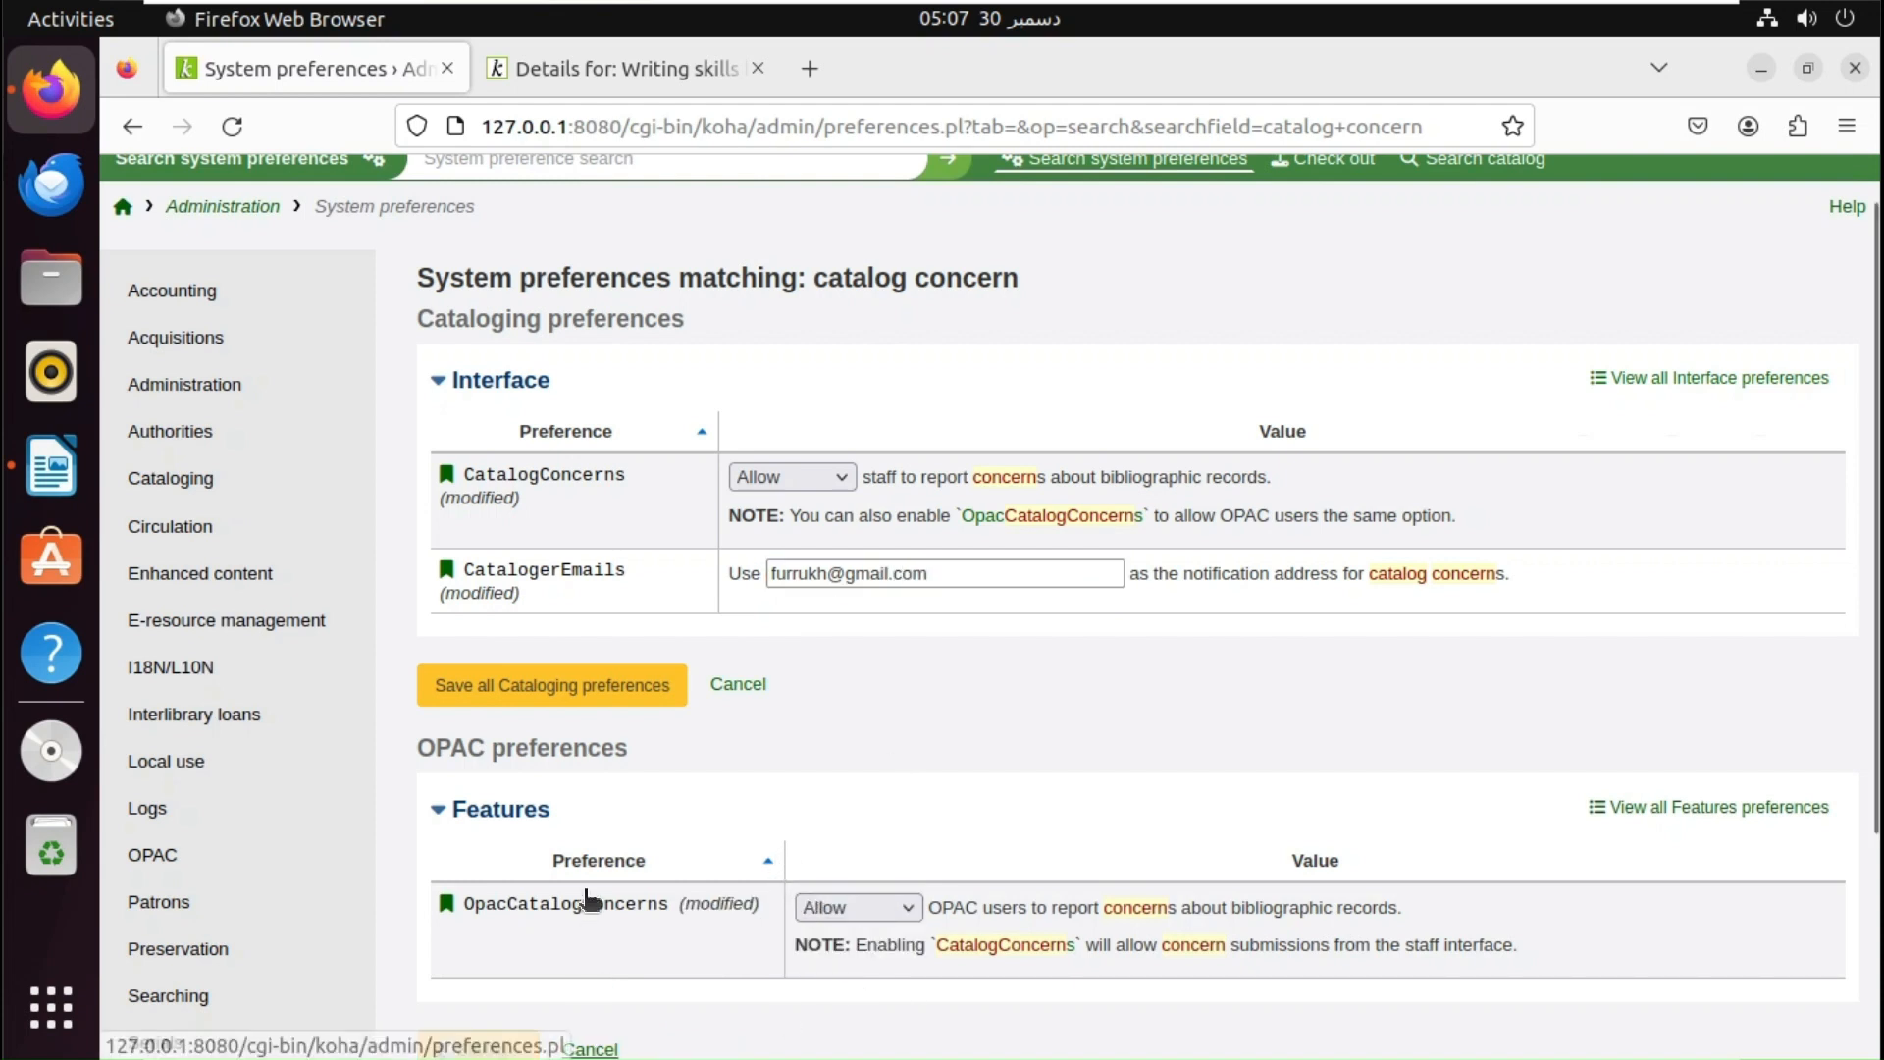
{"action": "left_click", "coordinate": [608, 699]}
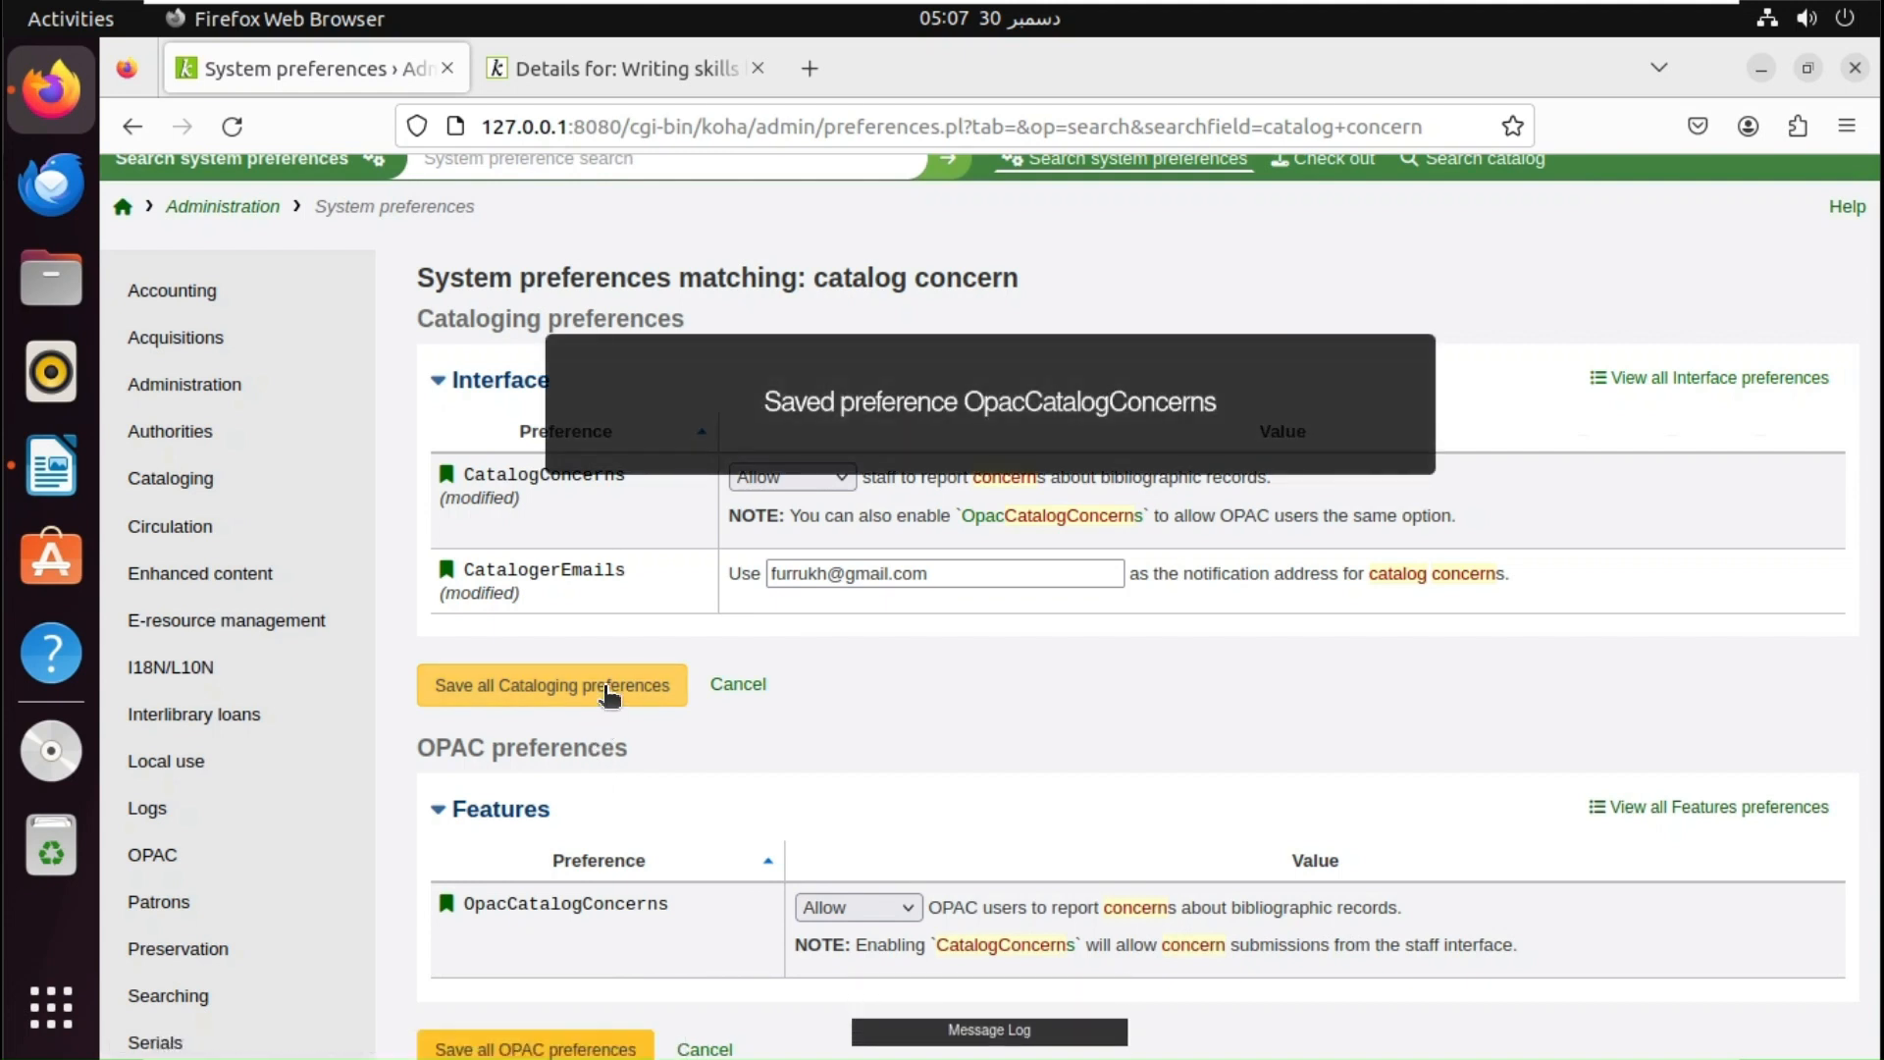
{"action": "left_click", "coordinate": [607, 690]}
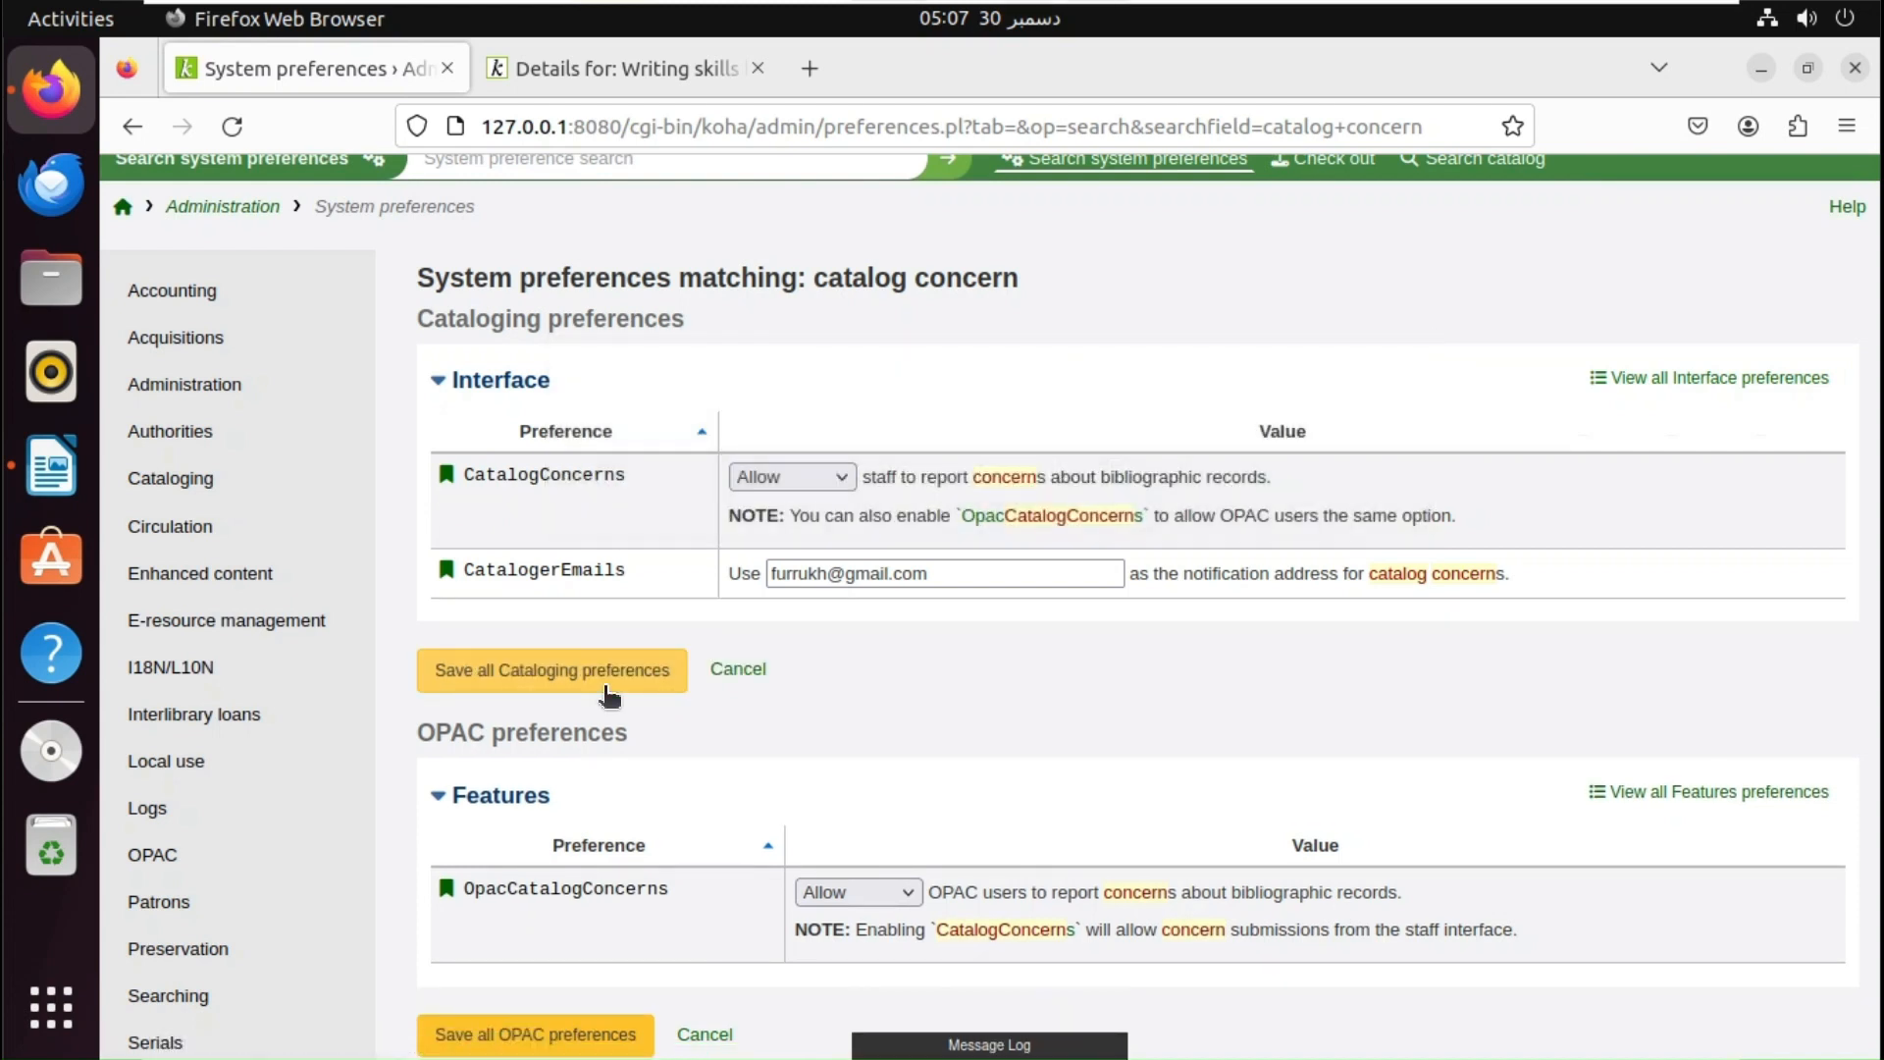
{"action": "left_click", "coordinate": [613, 71]}
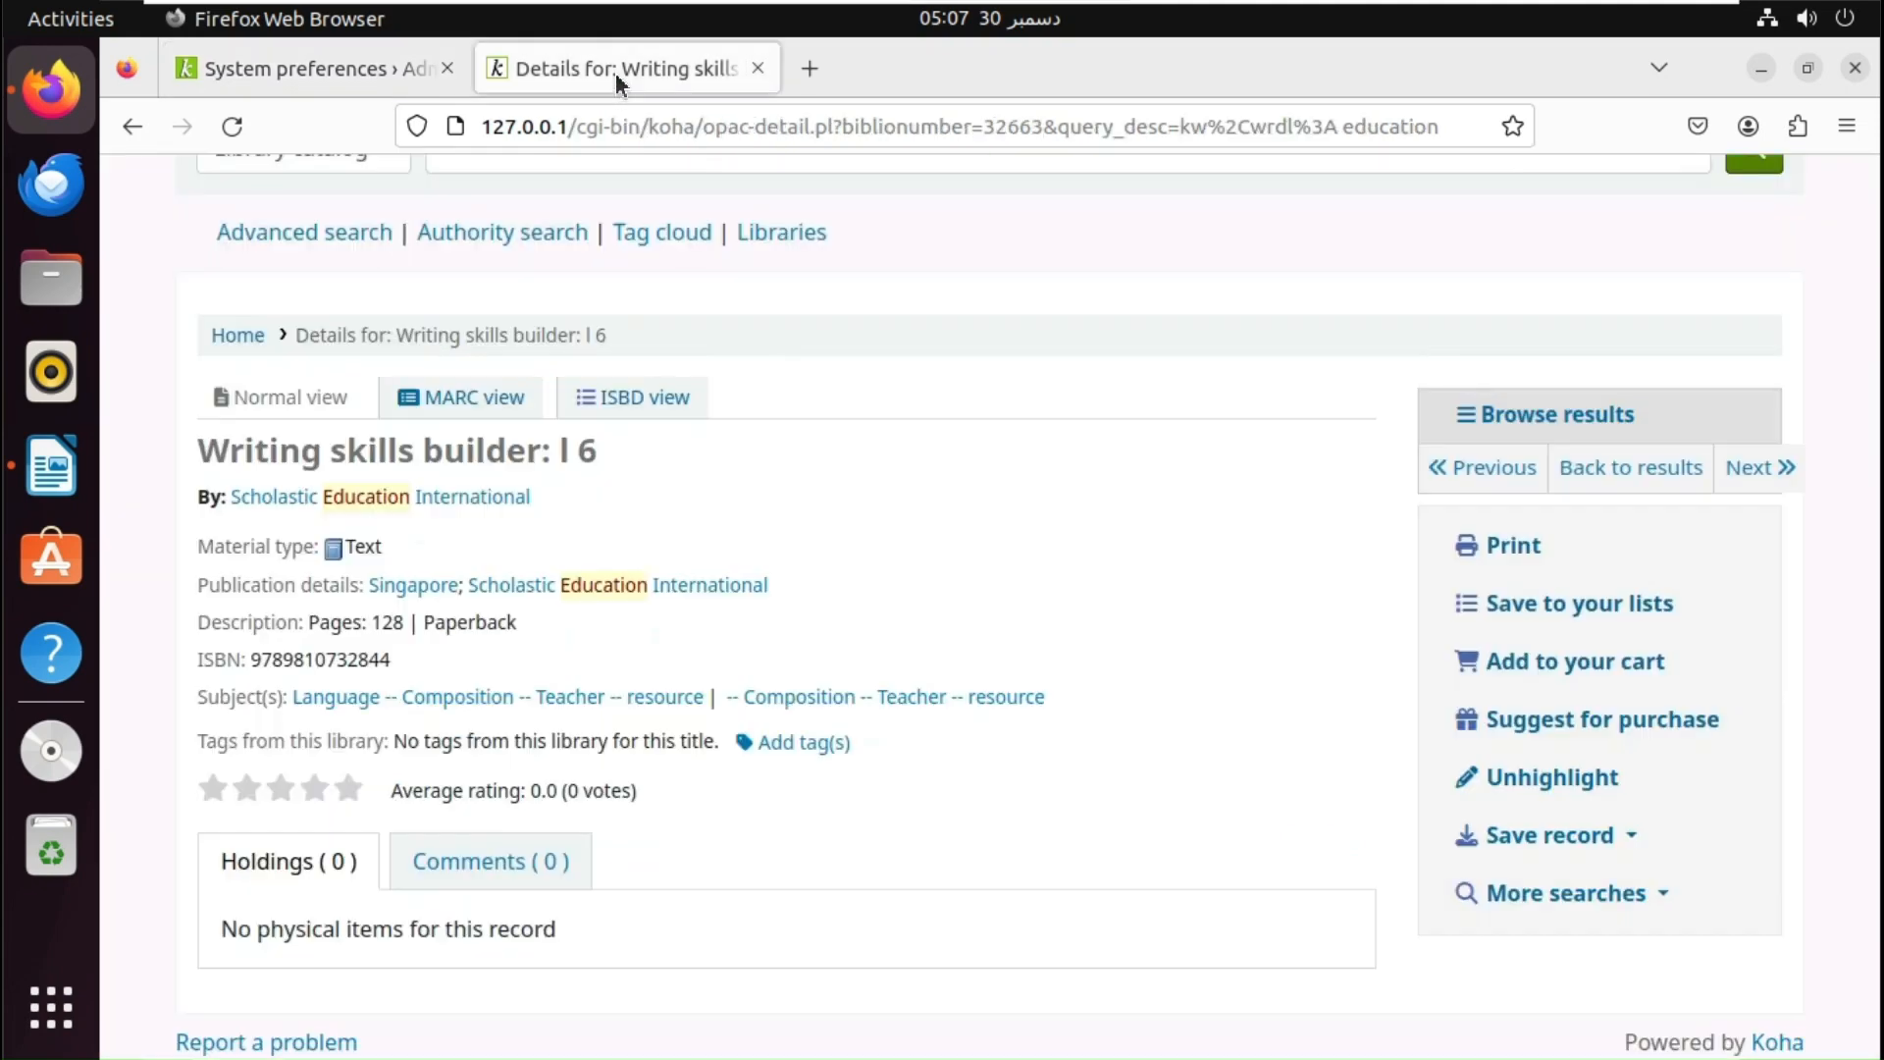
- Reload the Writing skills builder record and start a concern report titled 'No Item details'
{"action": "left_click", "coordinate": [233, 126]}
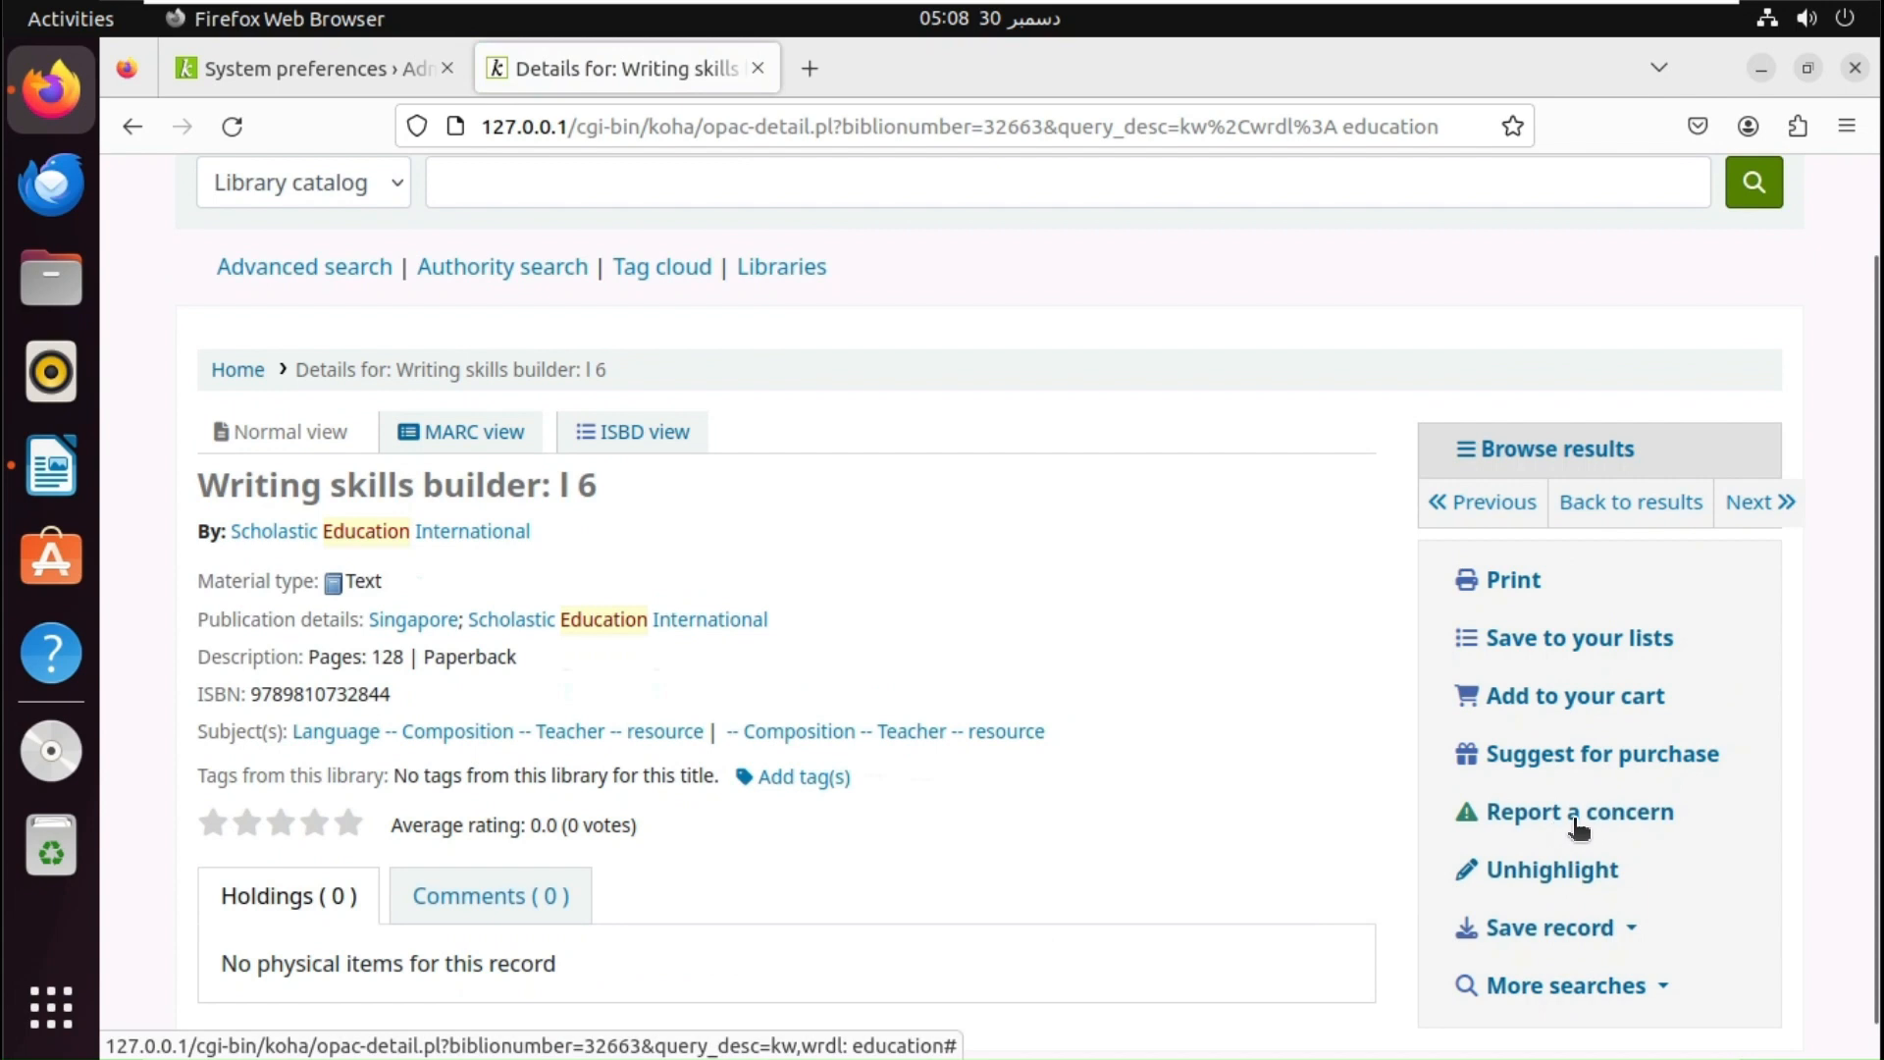
{"action": "left_click", "coordinate": [1575, 824]}
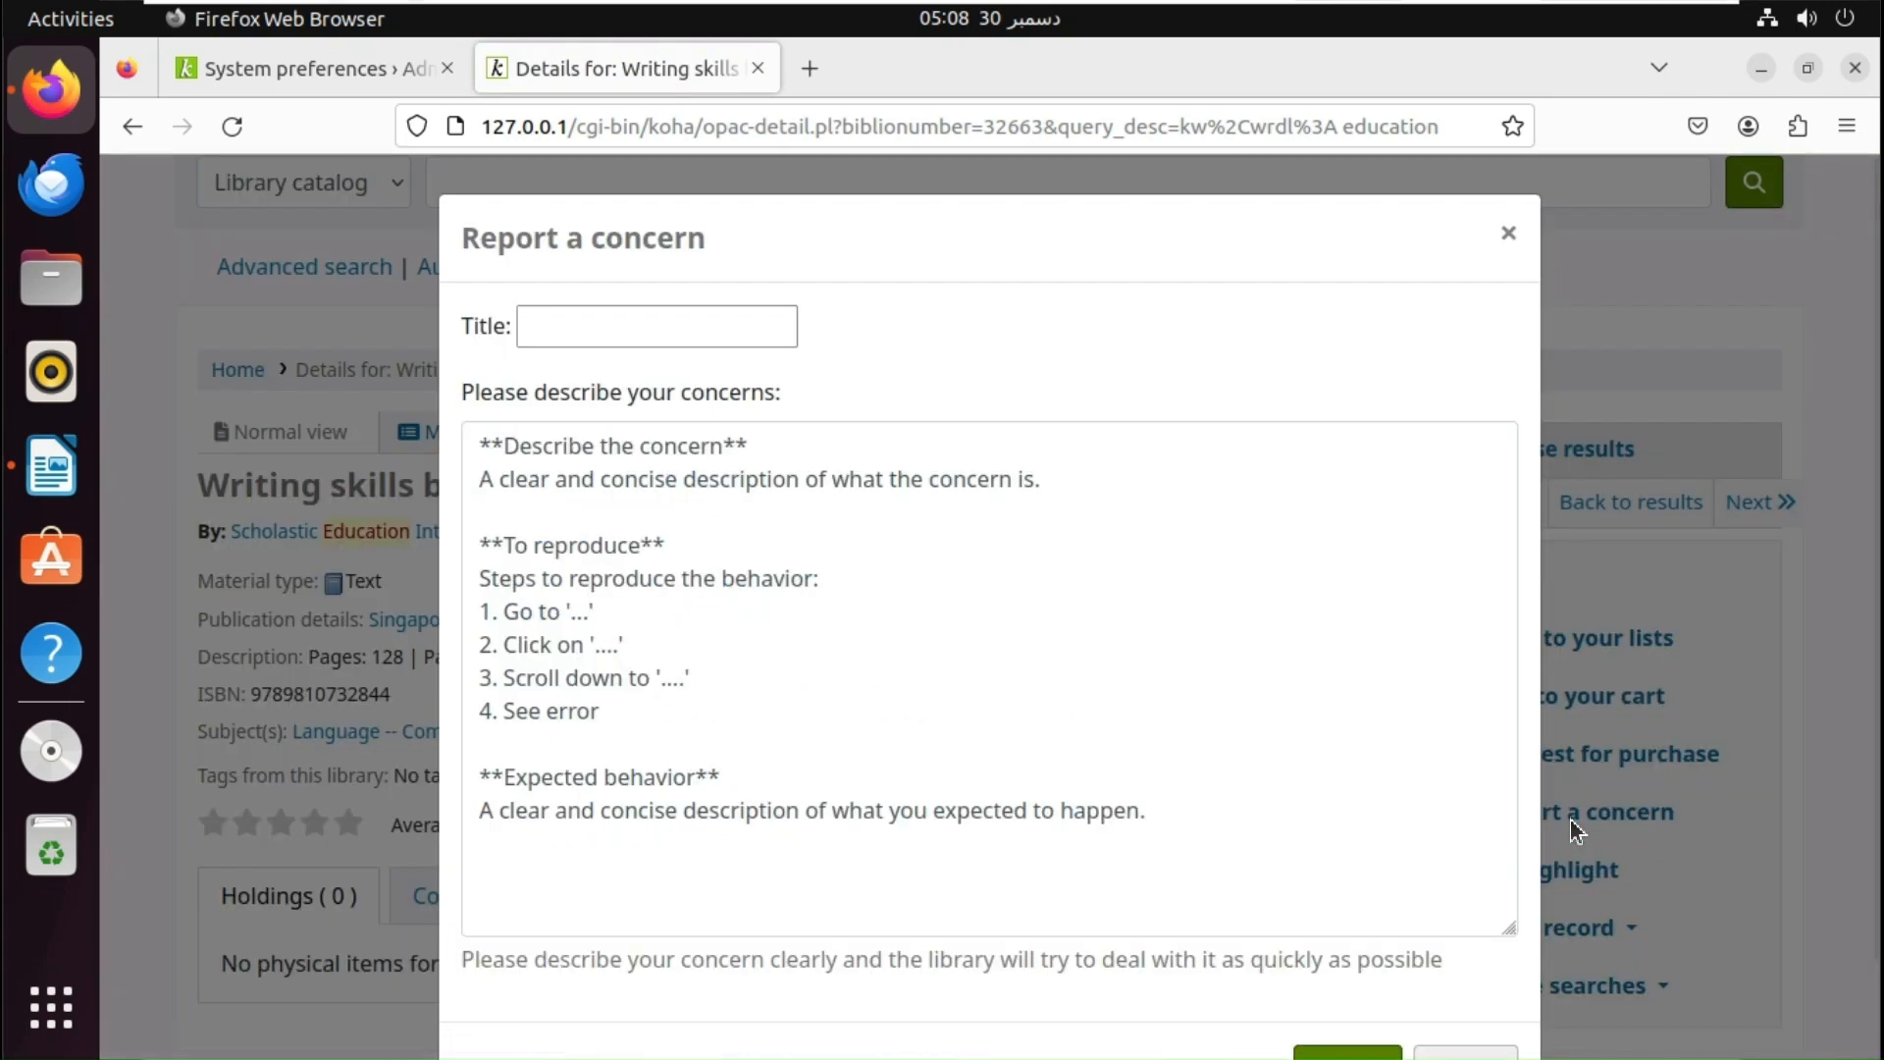
{"action": "left_click", "coordinate": [659, 334]}
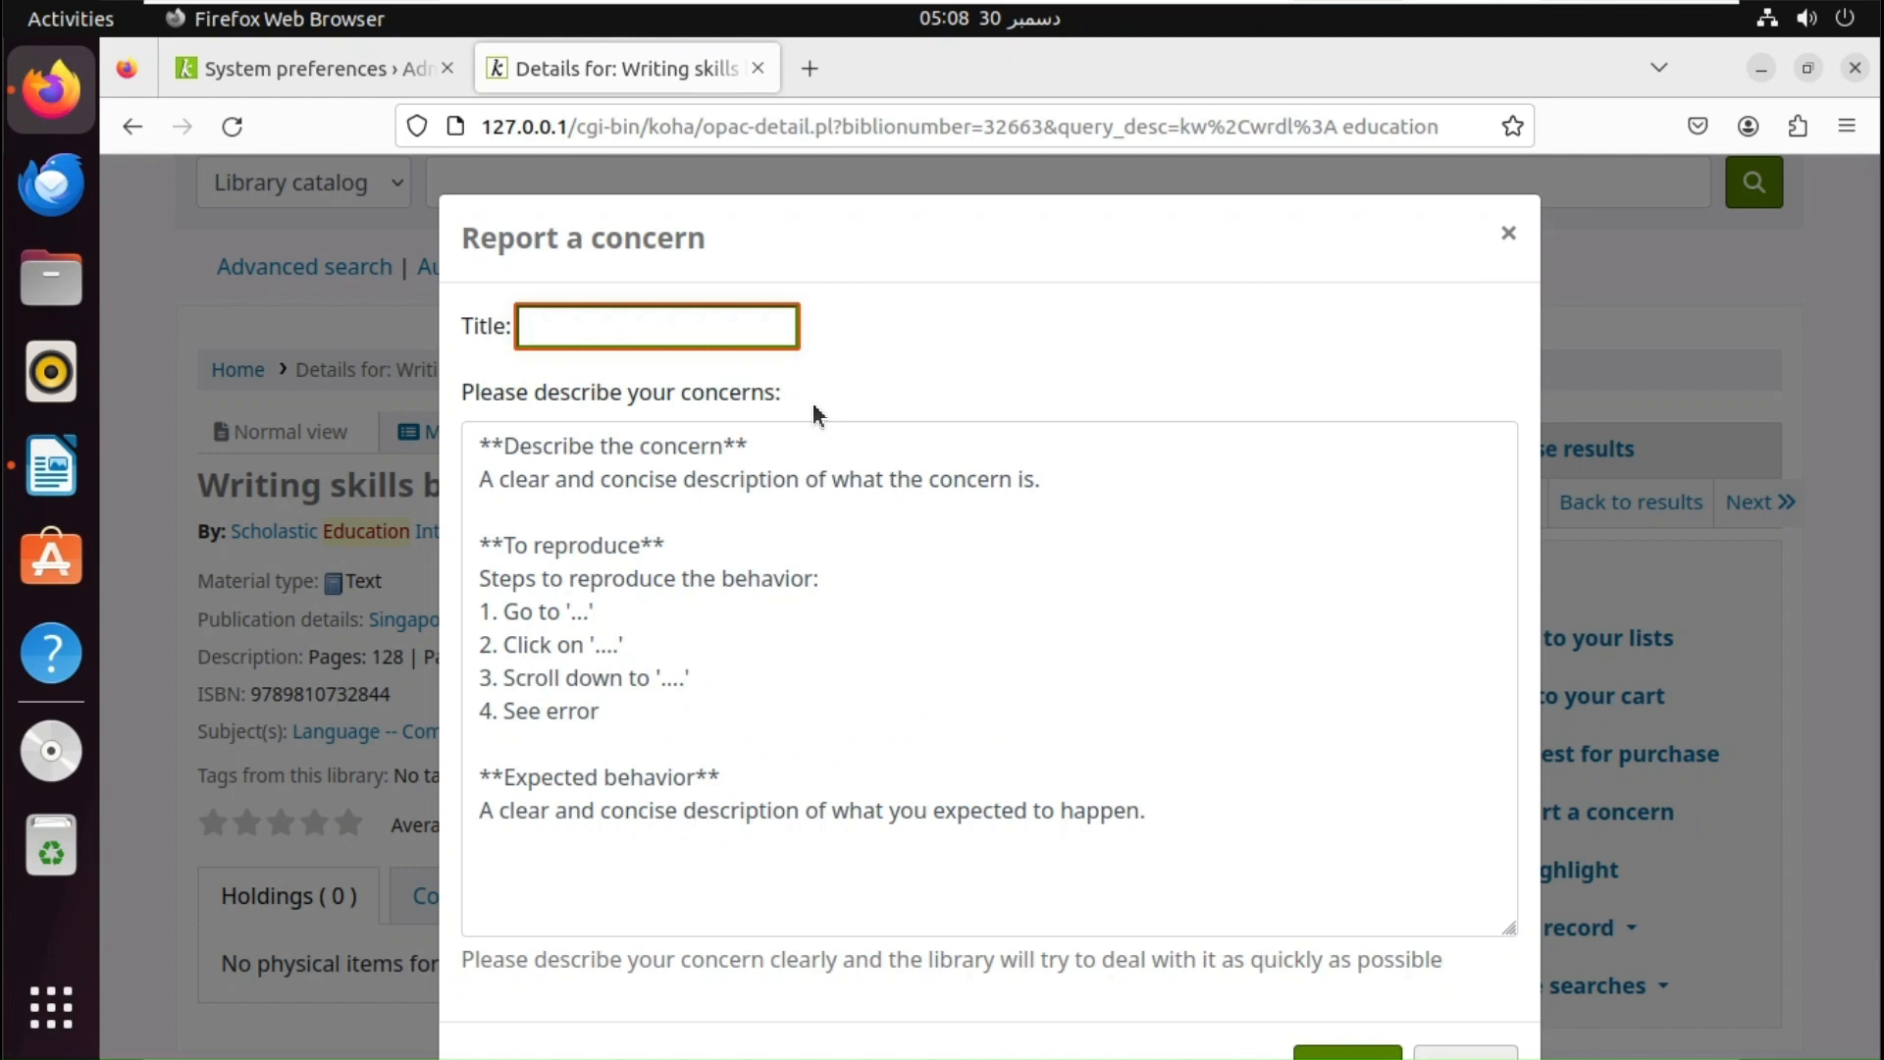
{"action": "type", "text": "Item"}
{"action": "type", "text": " deat"}
{"action": "key", "text": "BackSpace"}
{"action": "key", "text": "BackSpace"}
{"action": "type", "text": "tails ar"}
{"action": "type", "text": "e"}
{"action": "key", "text": "BackSpace"}
{"action": "key", "text": "BackSpace"}
{"action": "key", "text": "BackSpace"}
{"action": "key", "text": "BackSpace"}
{"action": "key", "text": "Home"}
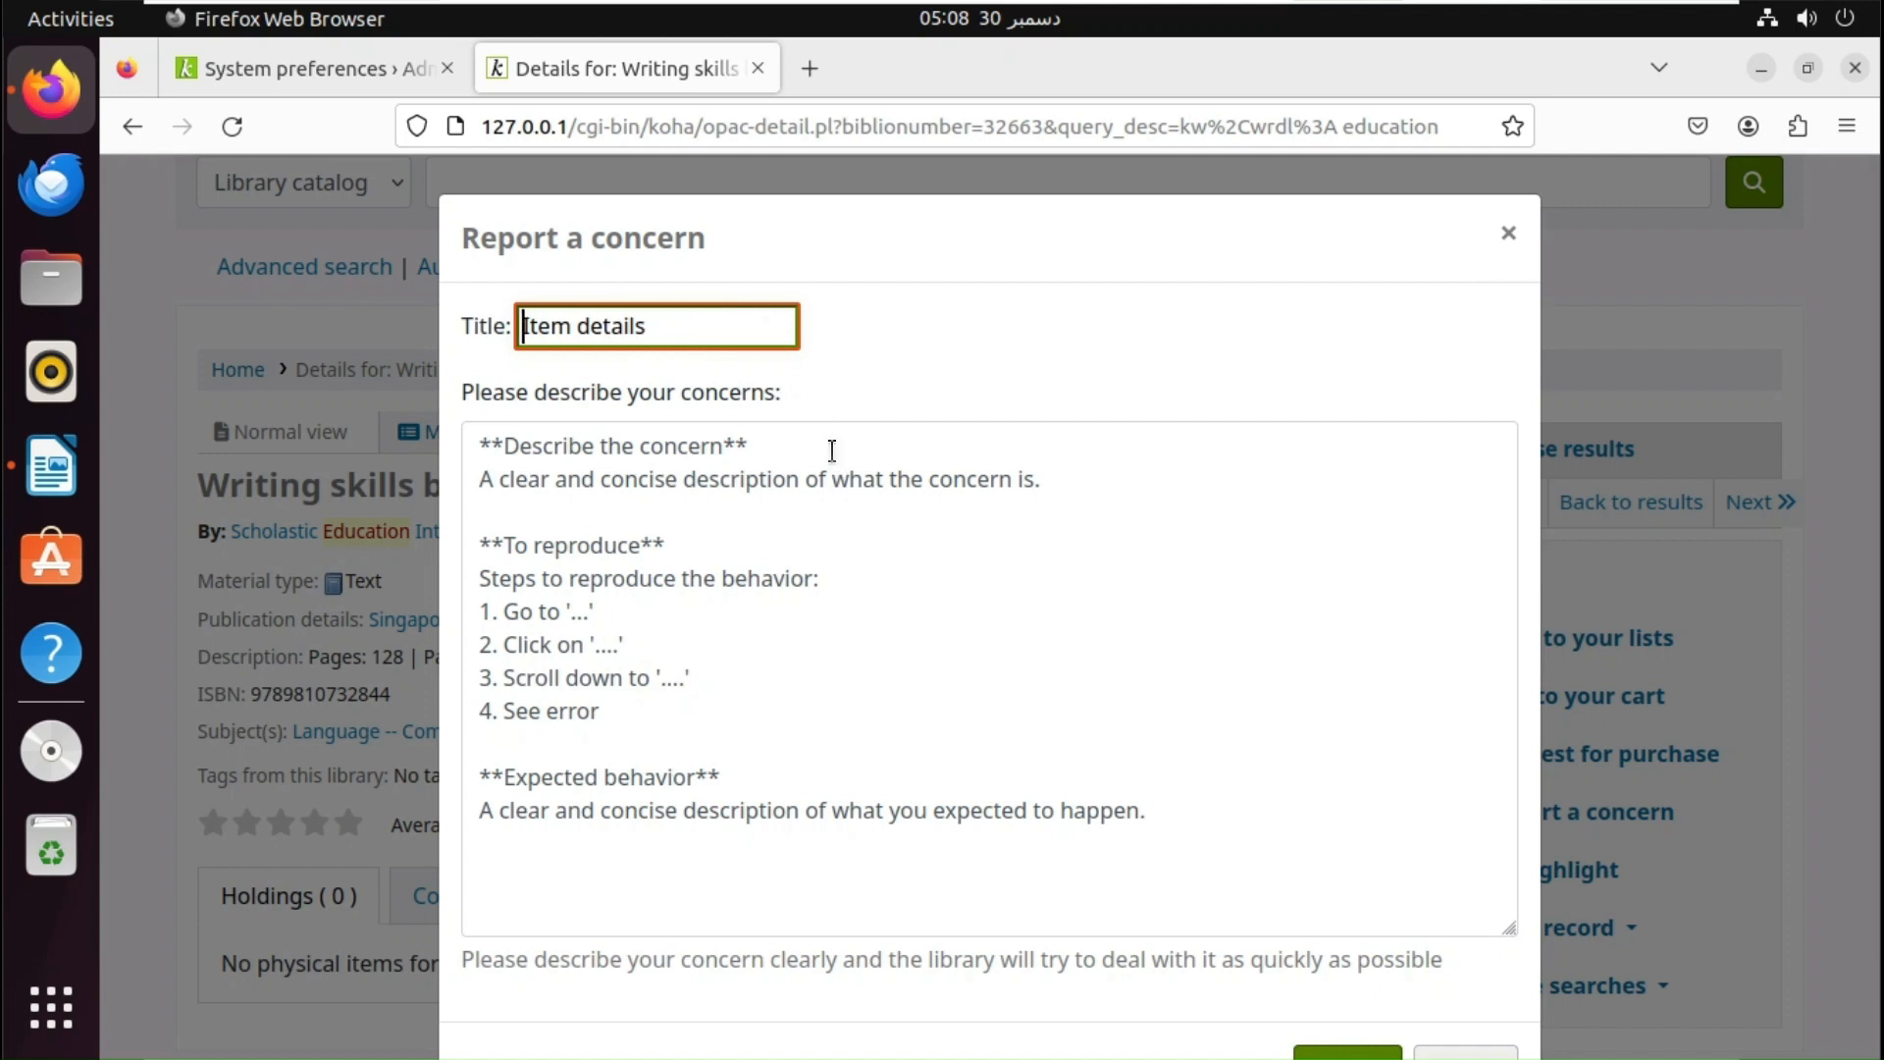
{"action": "type", "text": "No"}
{"action": "left_click", "coordinate": [632, 516]}
- Replace the template description: the book isn't available in the library; please provide it as early as possible
{"action": "key", "text": "ctrl+a"}
{"action": "type", "text": "AAAAAAAAAAAAAAAAAAaaaaaaaaaaaaaa"}
{"action": "key", "text": "BackSpace"}
{"action": "key", "text": "BackSpace"}
{"action": "key", "text": "BackSpace"}
{"action": "key", "text": "BackSpace"}
{"action": "key", "text": "BackSpace"}
{"action": "key", "text": "BackSpace"}
{"action": "key", "text": "BackSpace"}
{"action": "key", "text": "BackSpace"}
{"action": "key", "text": "BackSpace"}
{"action": "key", "text": "BackSpace"}
{"action": "key", "text": "BackSpace"}
{"action": "key", "text": "BackSpace"}
{"action": "key", "text": "BackSpace"}
{"action": "key", "text": "BackSpace"}
{"action": "key", "text": "BackSpace"}
{"action": "key", "text": "BackSpace"}
{"action": "key", "text": "BackSpace"}
{"action": "key", "text": "BackSpace"}
{"action": "key", "text": "BackSpace"}
{"action": "key", "text": "BackSpace"}
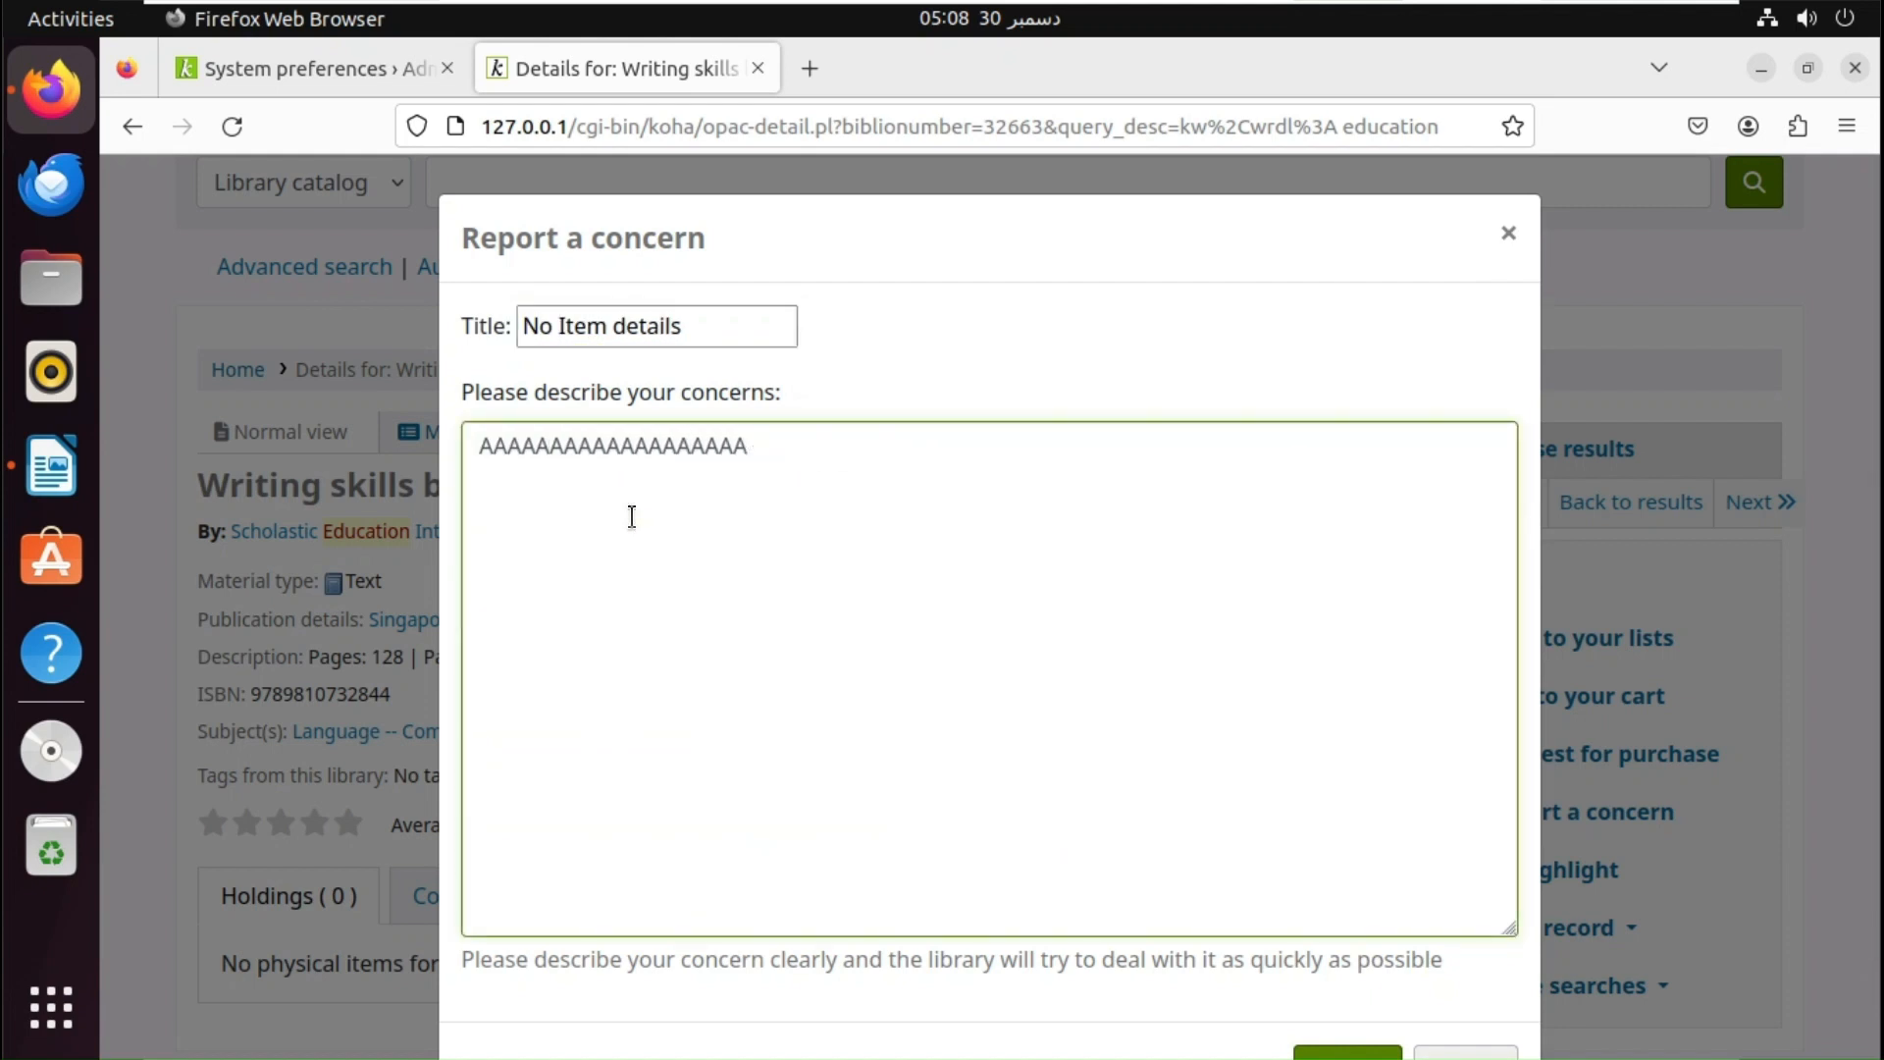
{"action": "type", "text": "Plese"}
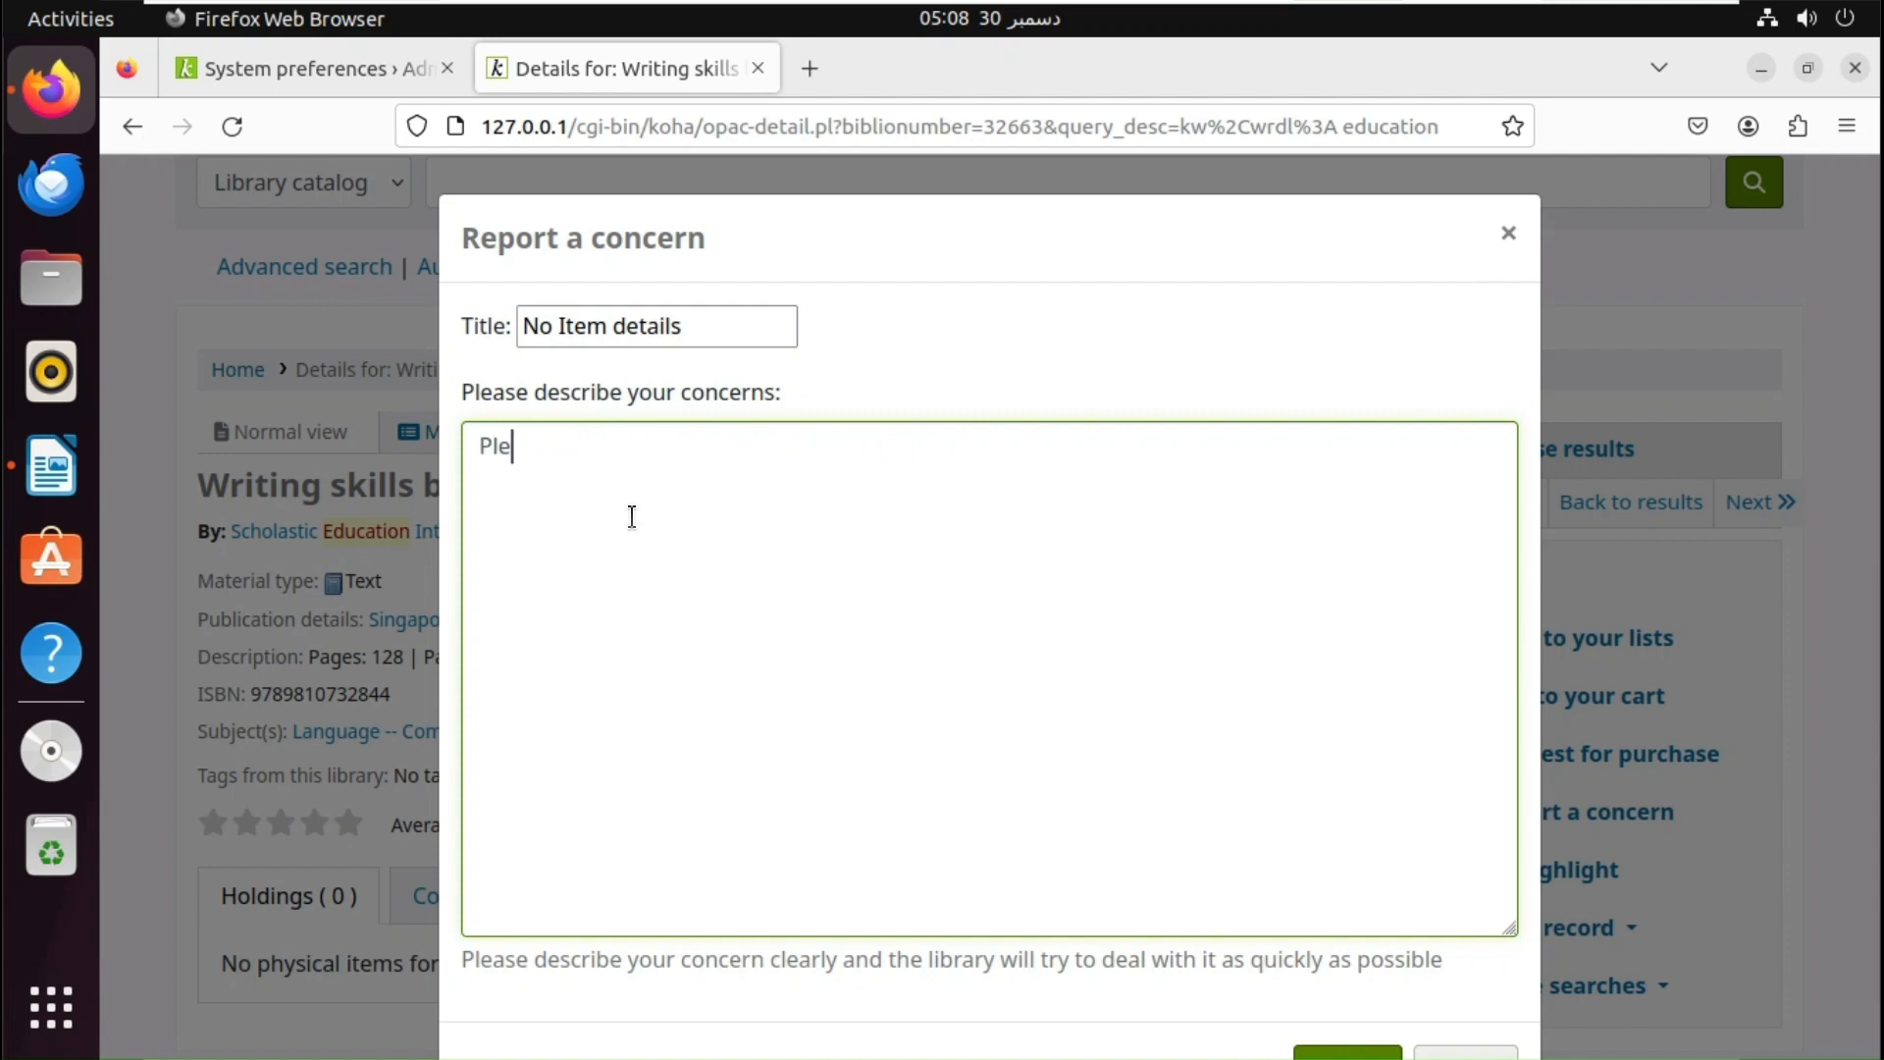
{"action": "key", "text": "BackSpace"}
{"action": "key", "text": "BackSpace"}
{"action": "key", "text": "BackSpace"}
{"action": "type", "text": "ase note this"}
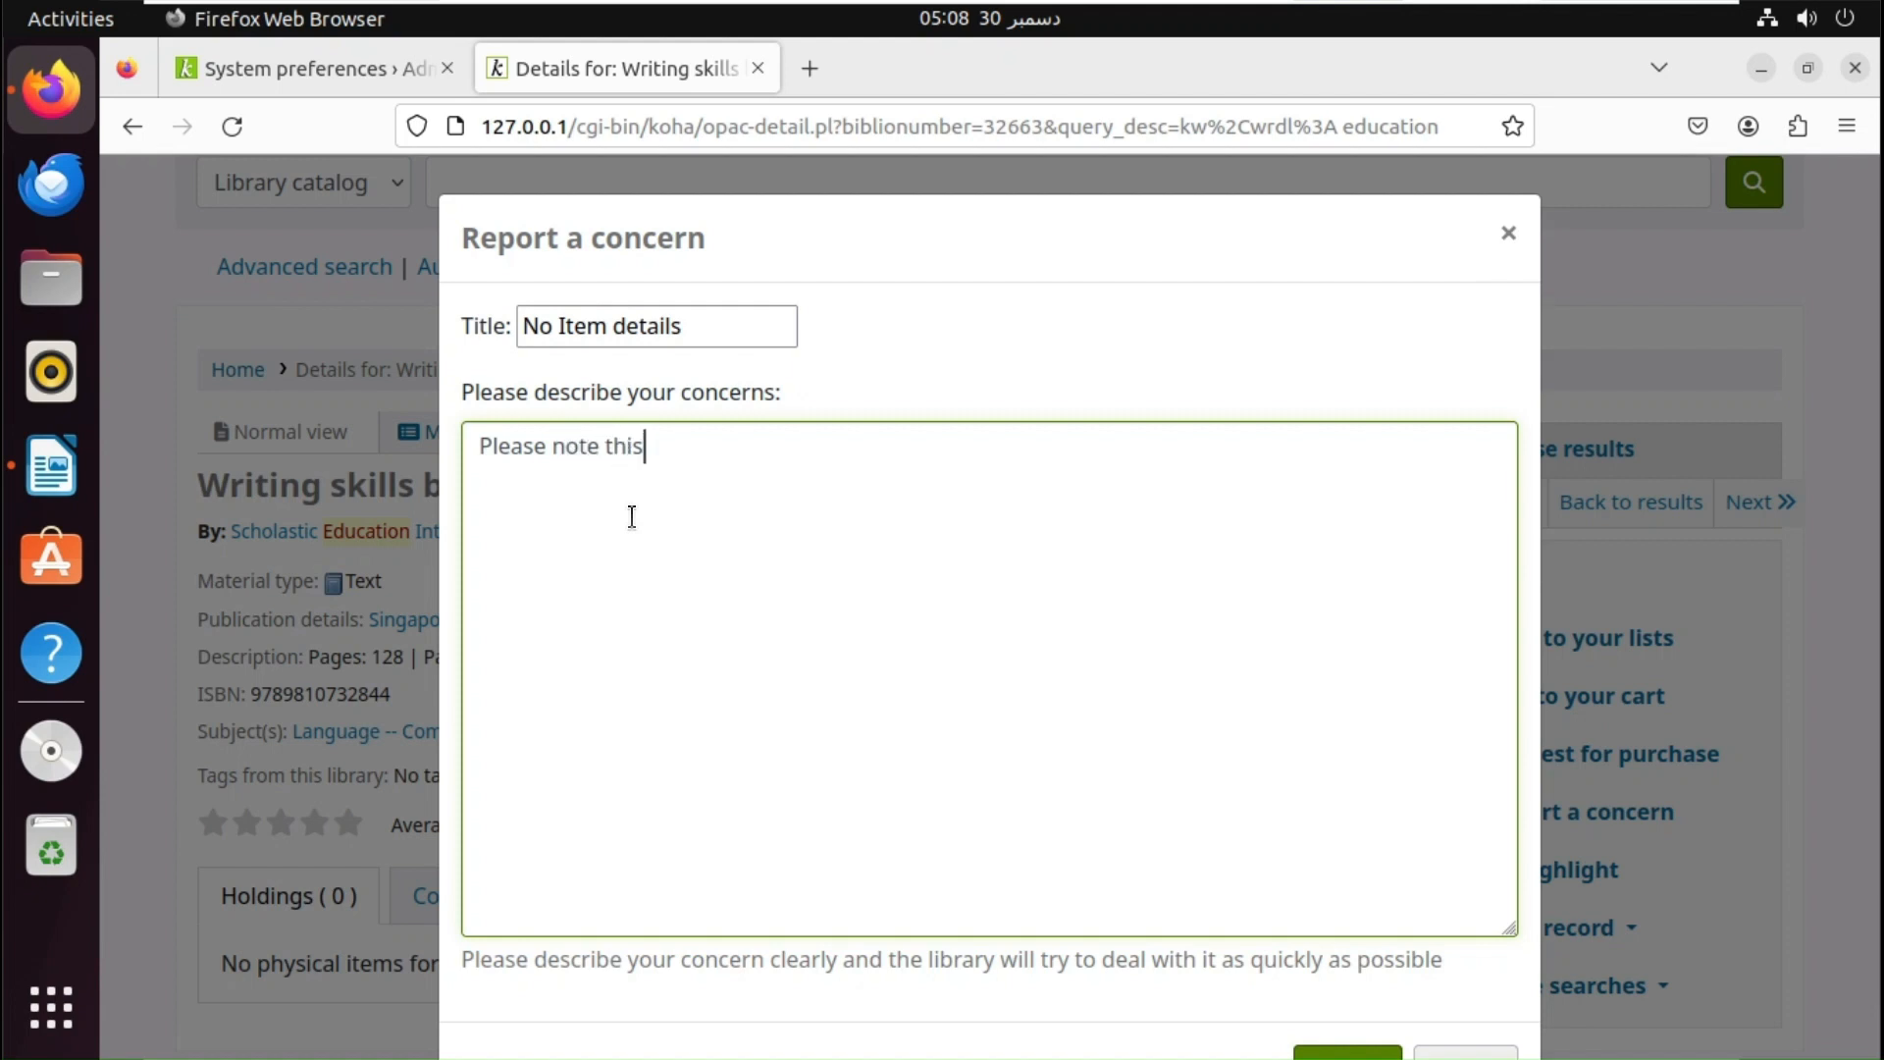
{"action": "type", "text": " book is "}
{"action": "type", "text": "not"}
{"action": "type", "text": "vai"}
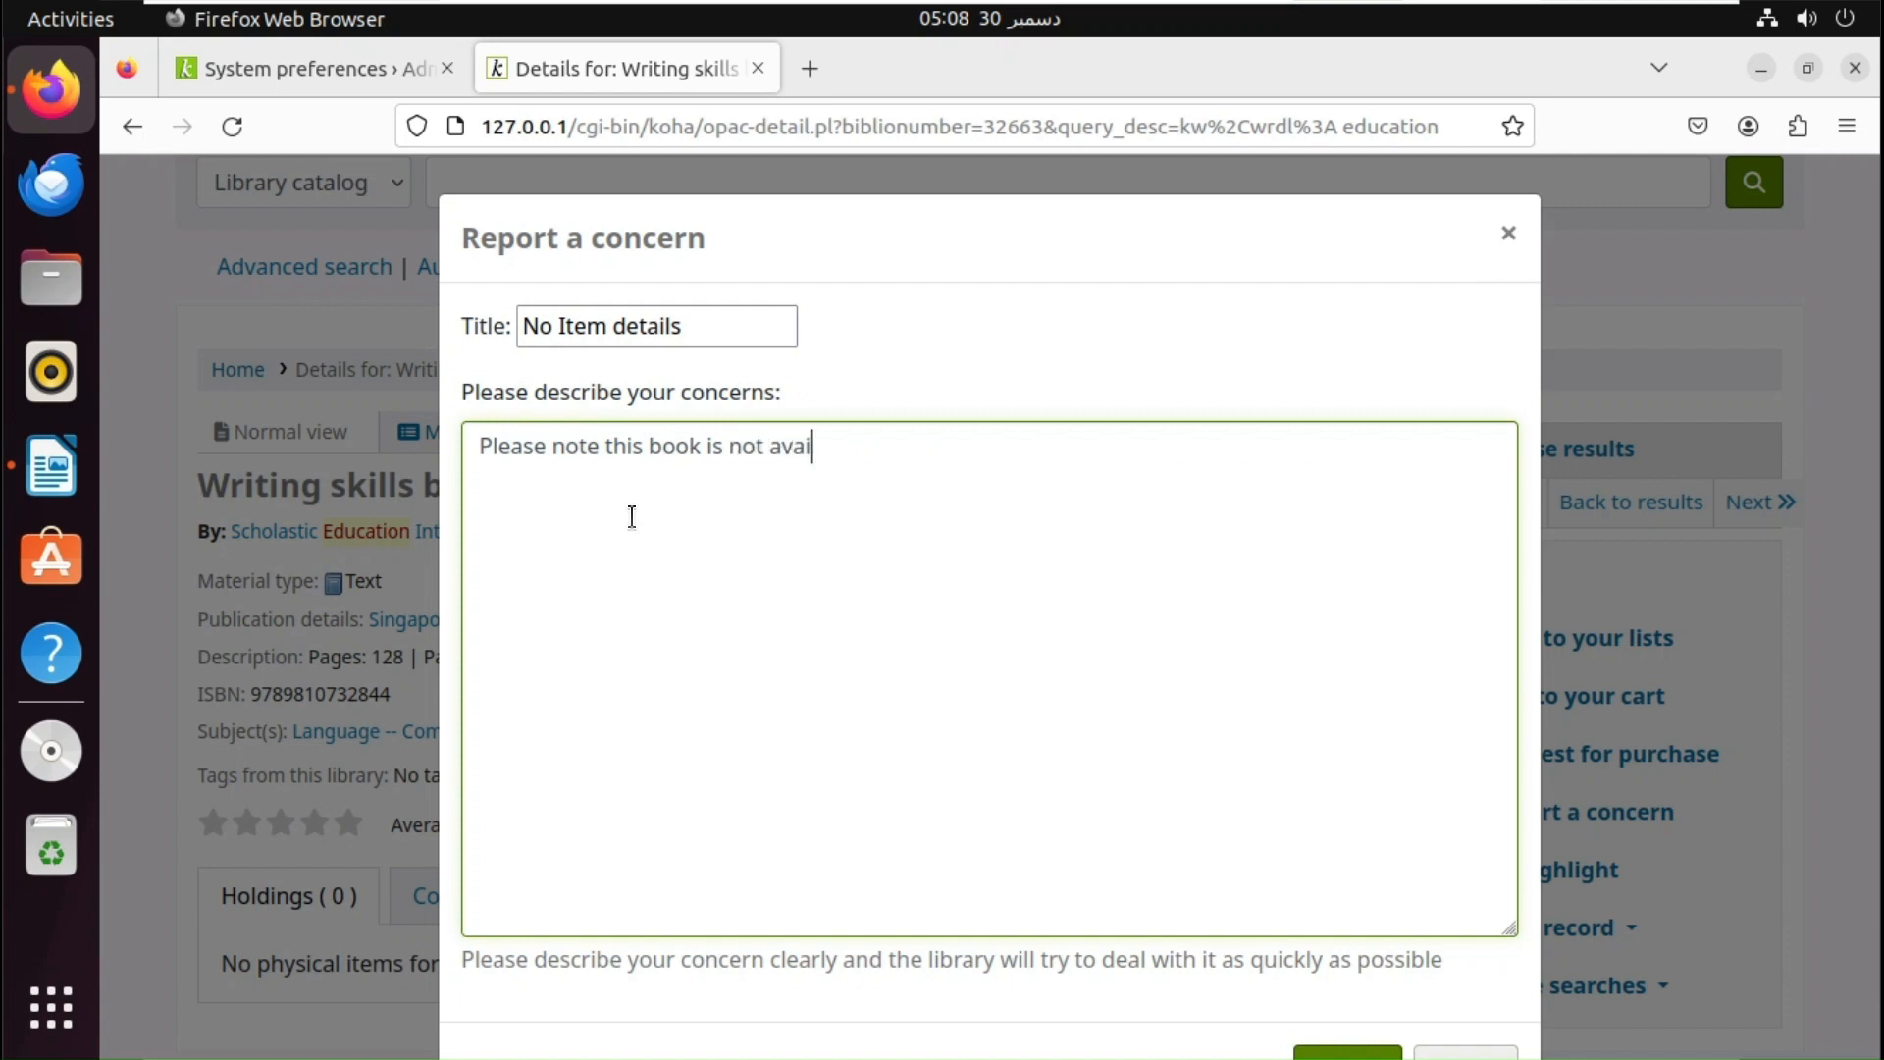
{"action": "type", "text": "lable in the lib"}
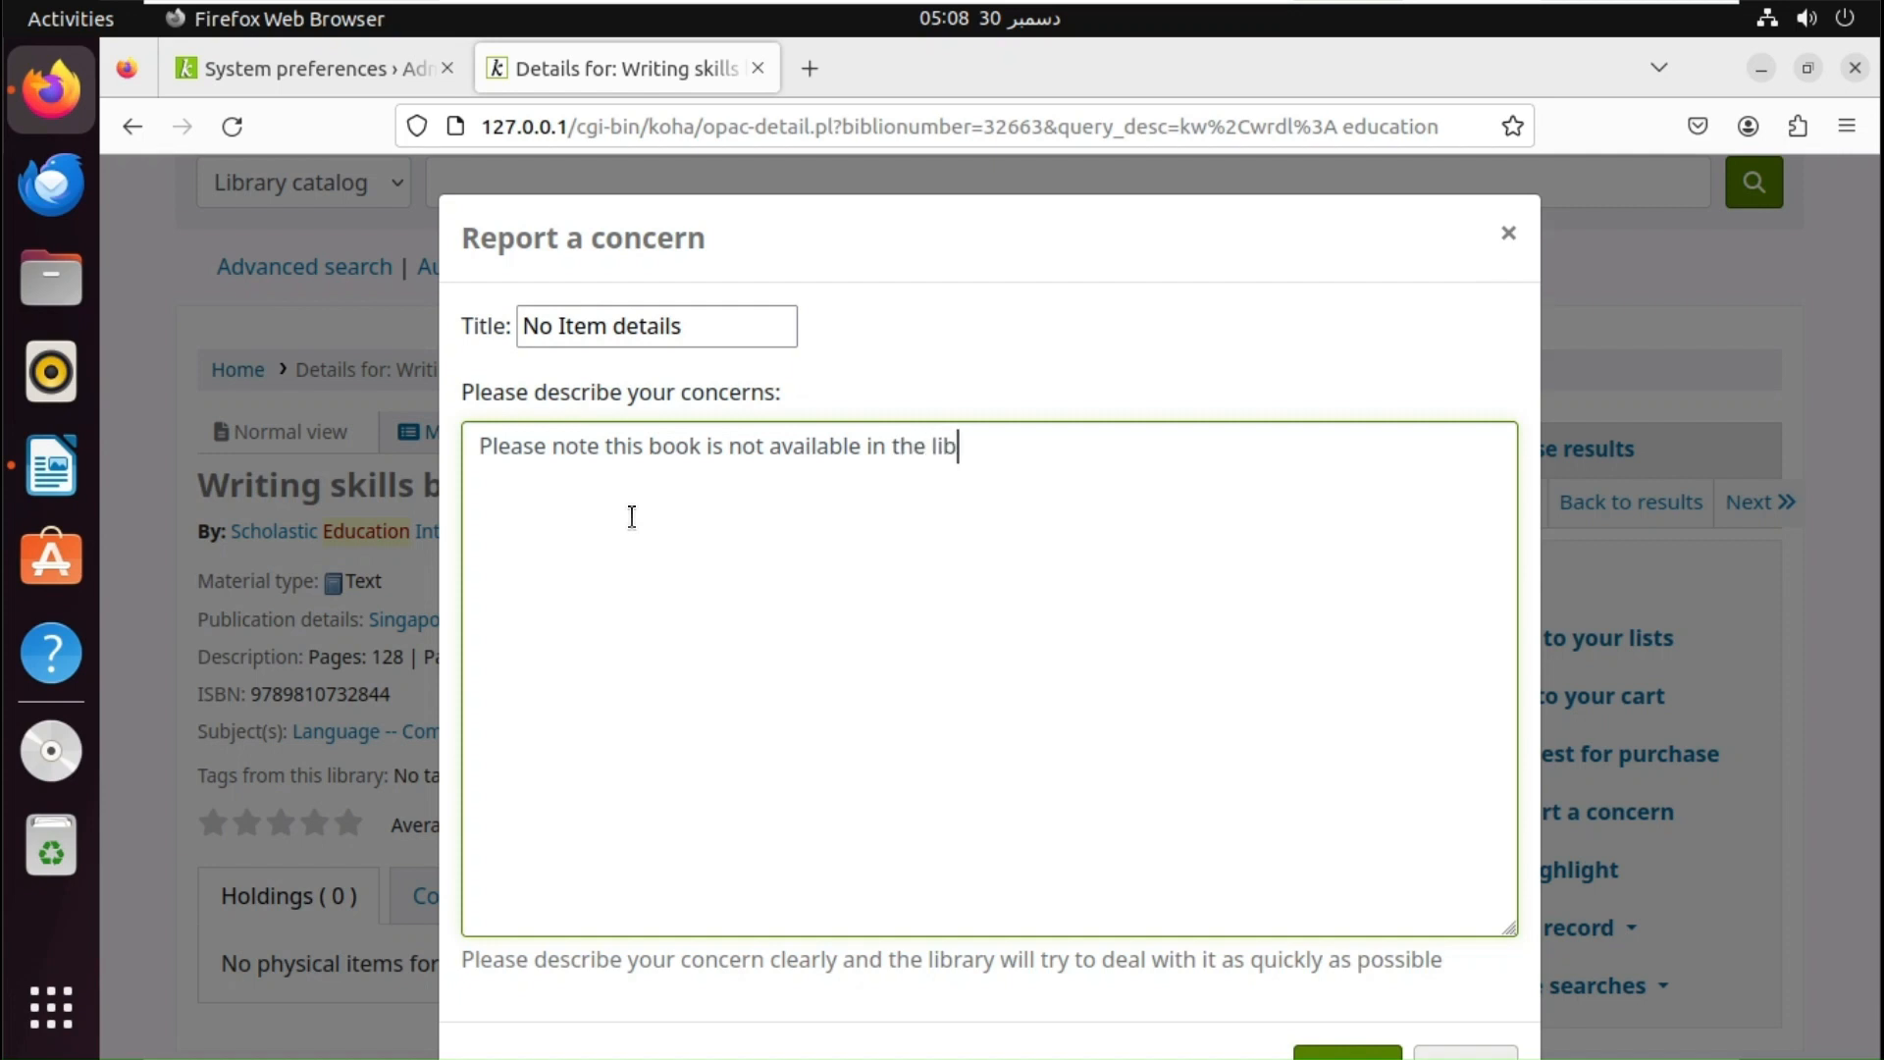
{"action": "type", "text": "rary . Ple"}
{"action": "key", "text": "BackSpace"}
{"action": "key", "text": "BackSpace"}
{"action": "key", "text": "BackSpace"}
{"action": "type", "text": ". Please provide the current"}
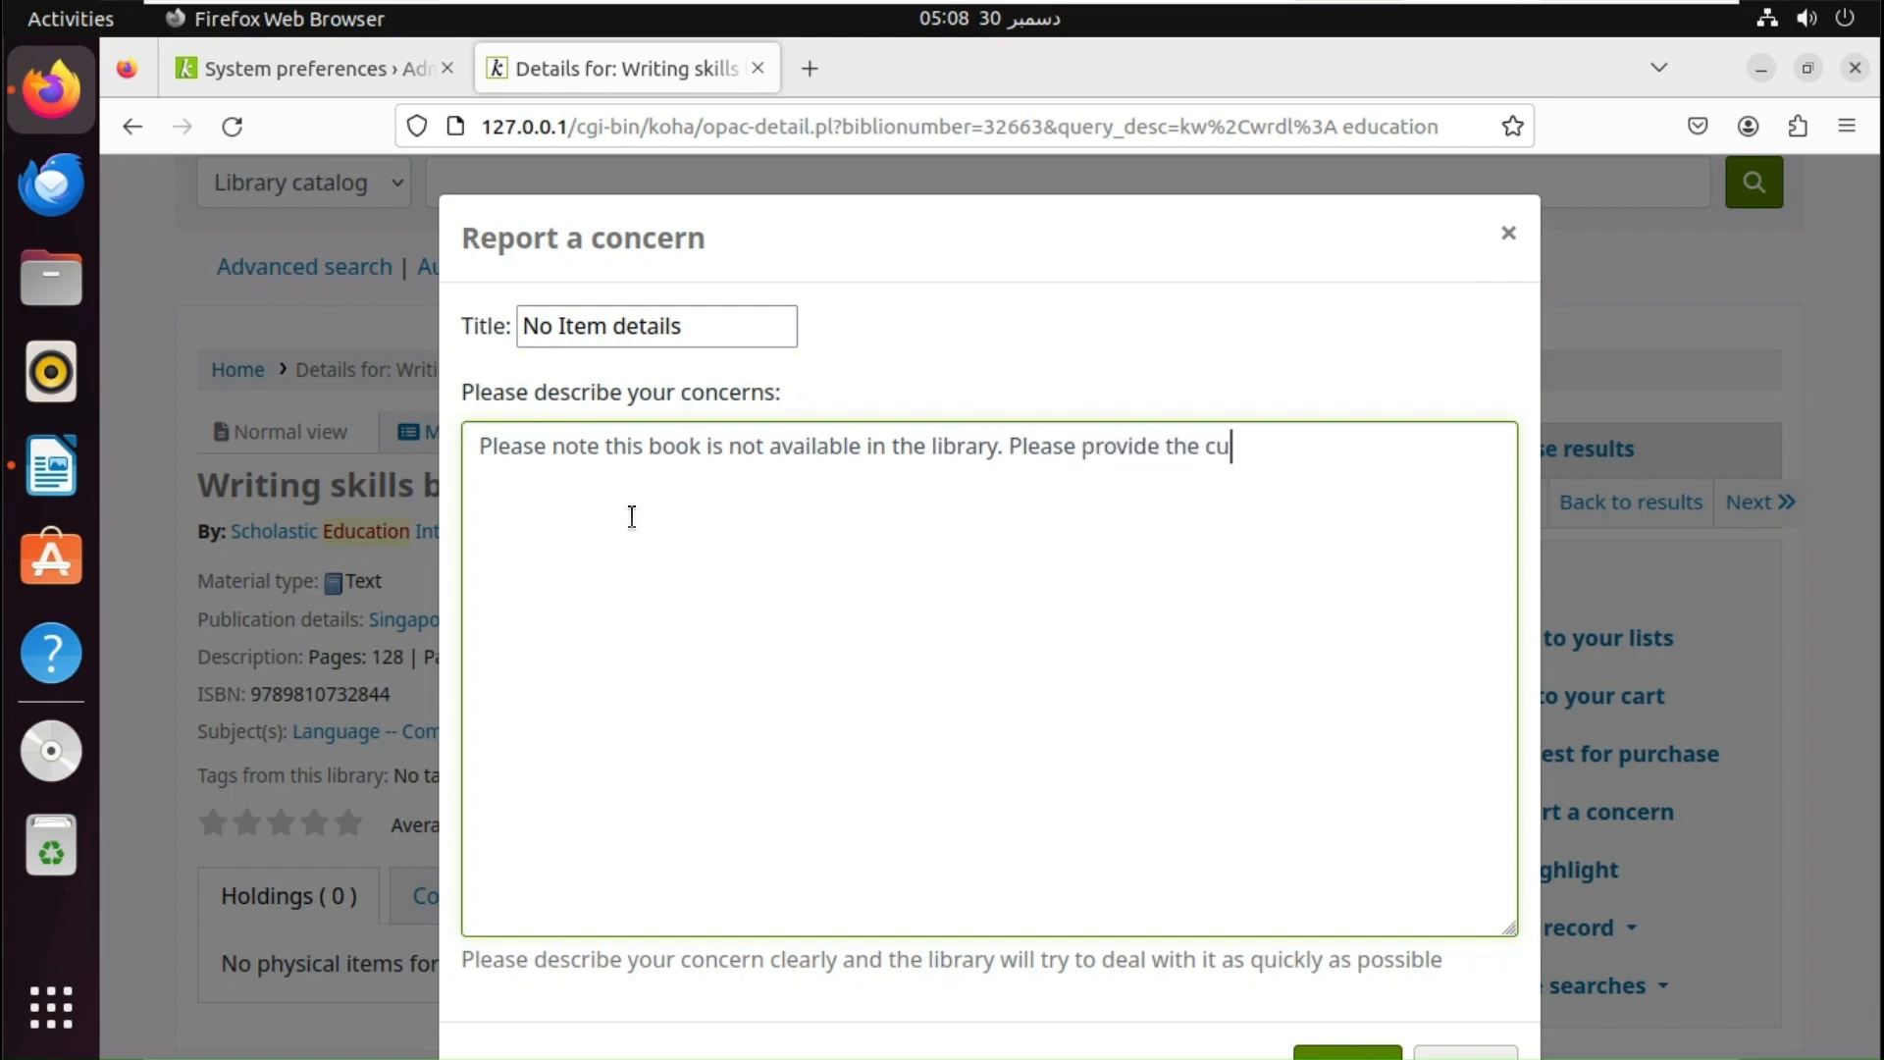
{"action": "key", "text": "BackSpace"}
{"action": "key", "text": "BackSpace"}
{"action": "key", "text": "BackSpace"}
{"action": "key", "text": "BackSpace"}
{"action": "key", "text": "BackSpace"}
{"action": "key", "text": "BackSpace"}
{"action": "key", "text": "BackSpace"}
{"action": "key", "text": "BackSpace"}
{"action": "key", "text": "BackSpace"}
{"action": "key", "text": "BackSpace"}
{"action": "key", "text": "BackSpace"}
{"action": "key", "text": "BackSpace"}
{"action": "type", "text": "it as early as pos"}
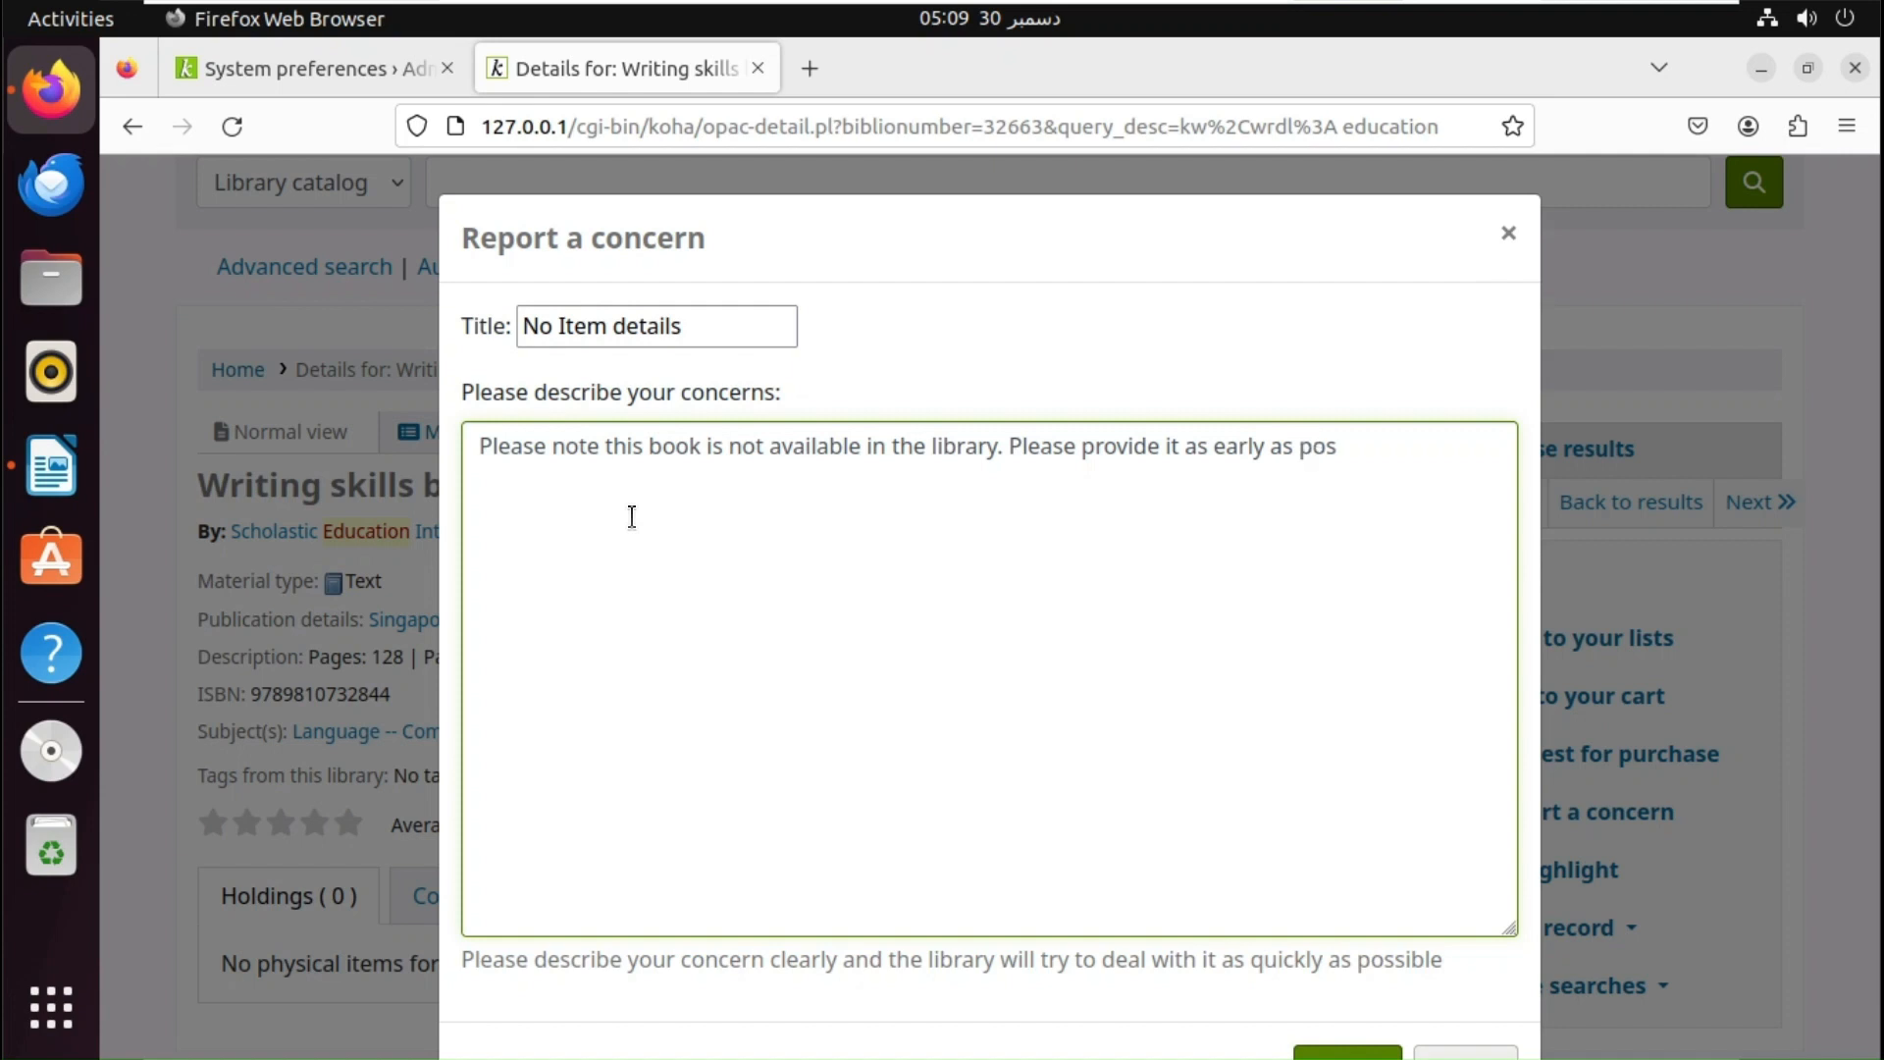
{"action": "type", "text": "sible."}
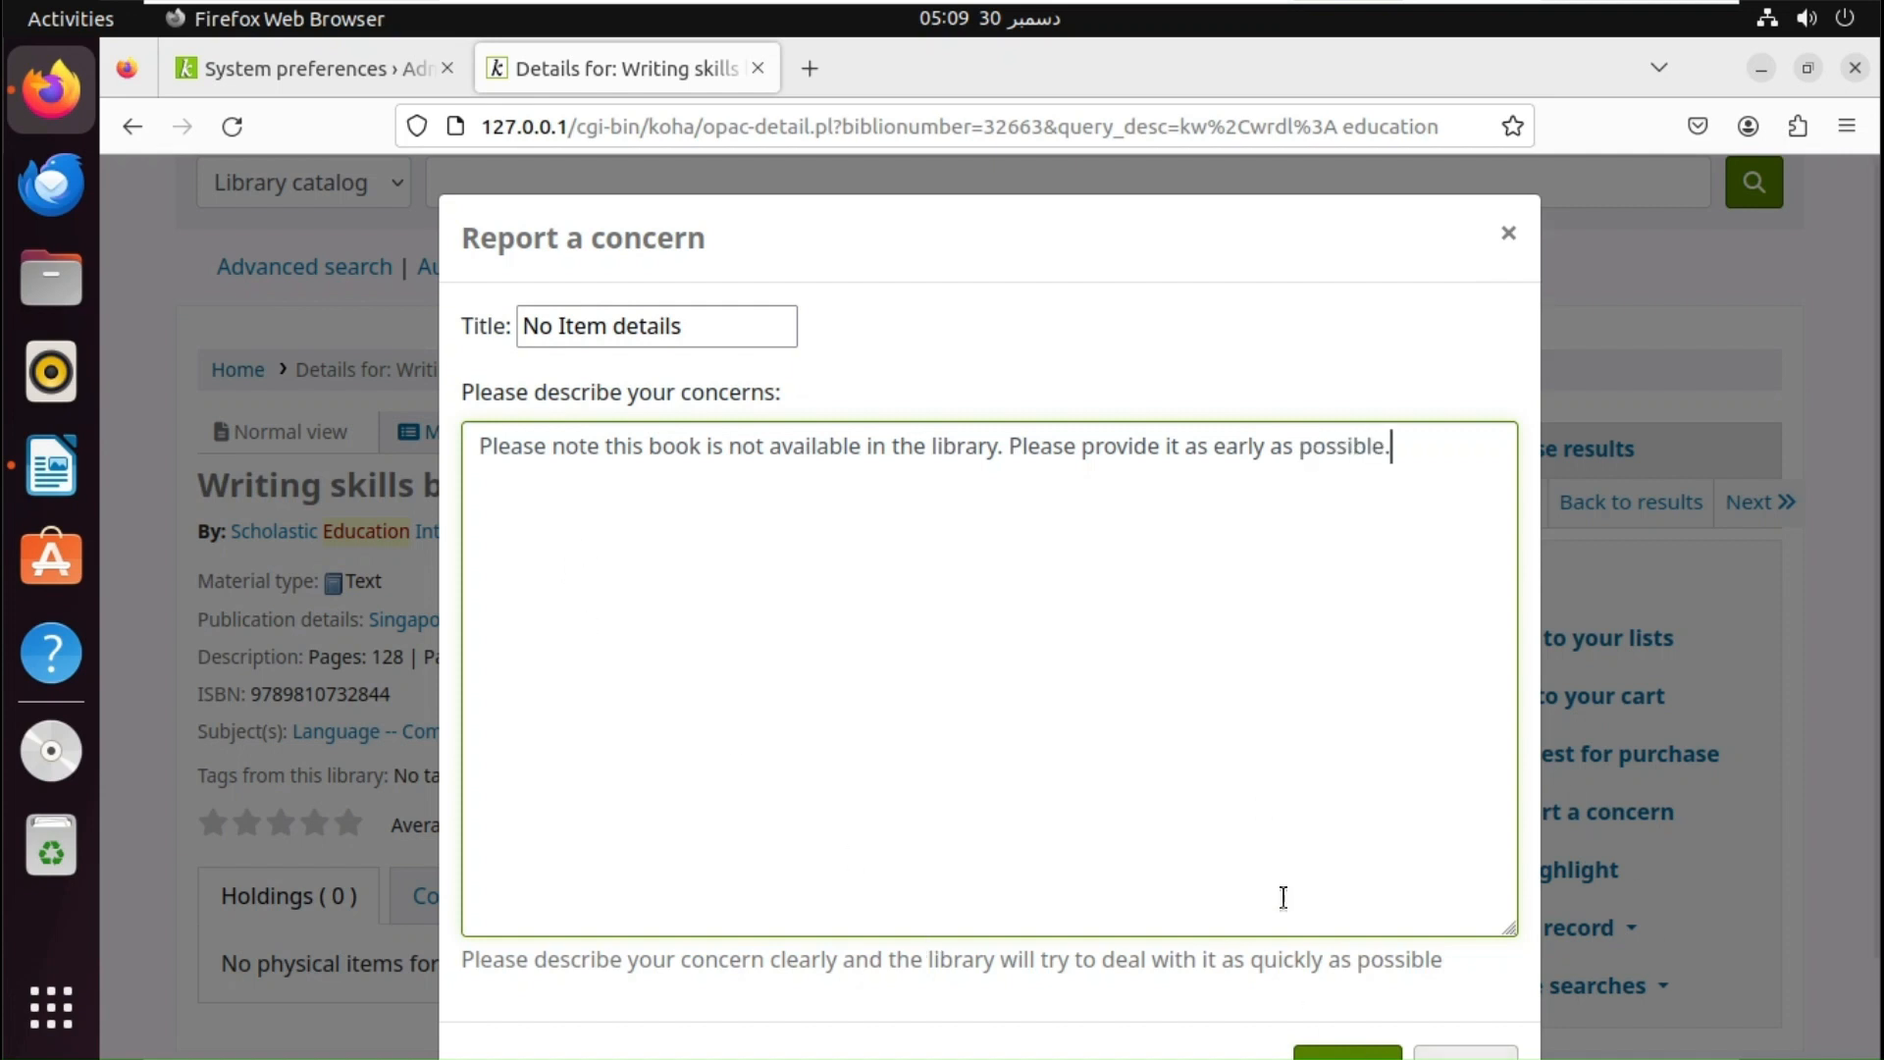
- Submit the concern report
{"action": "left_click", "coordinate": [1339, 1055]}
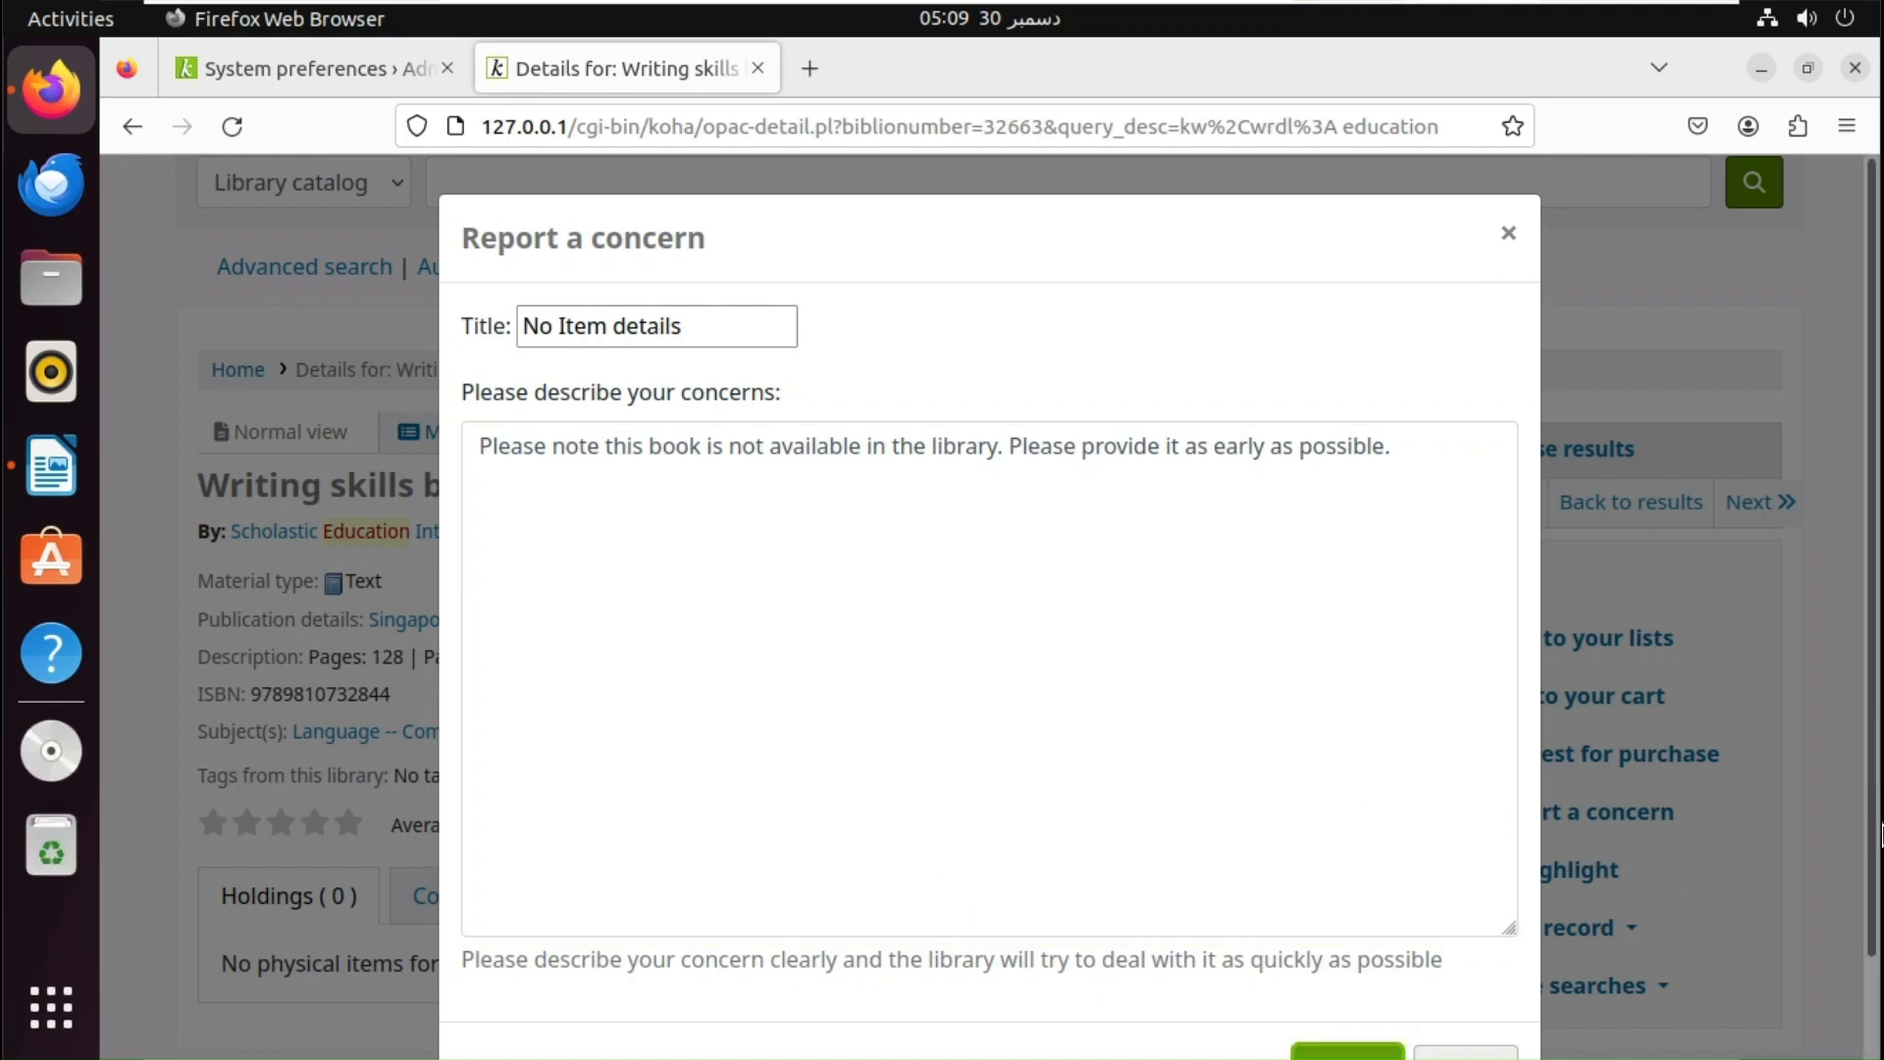
{"action": "scroll", "coordinate": [1879, 834], "scroll_direction": "down", "scroll_amount": 2}
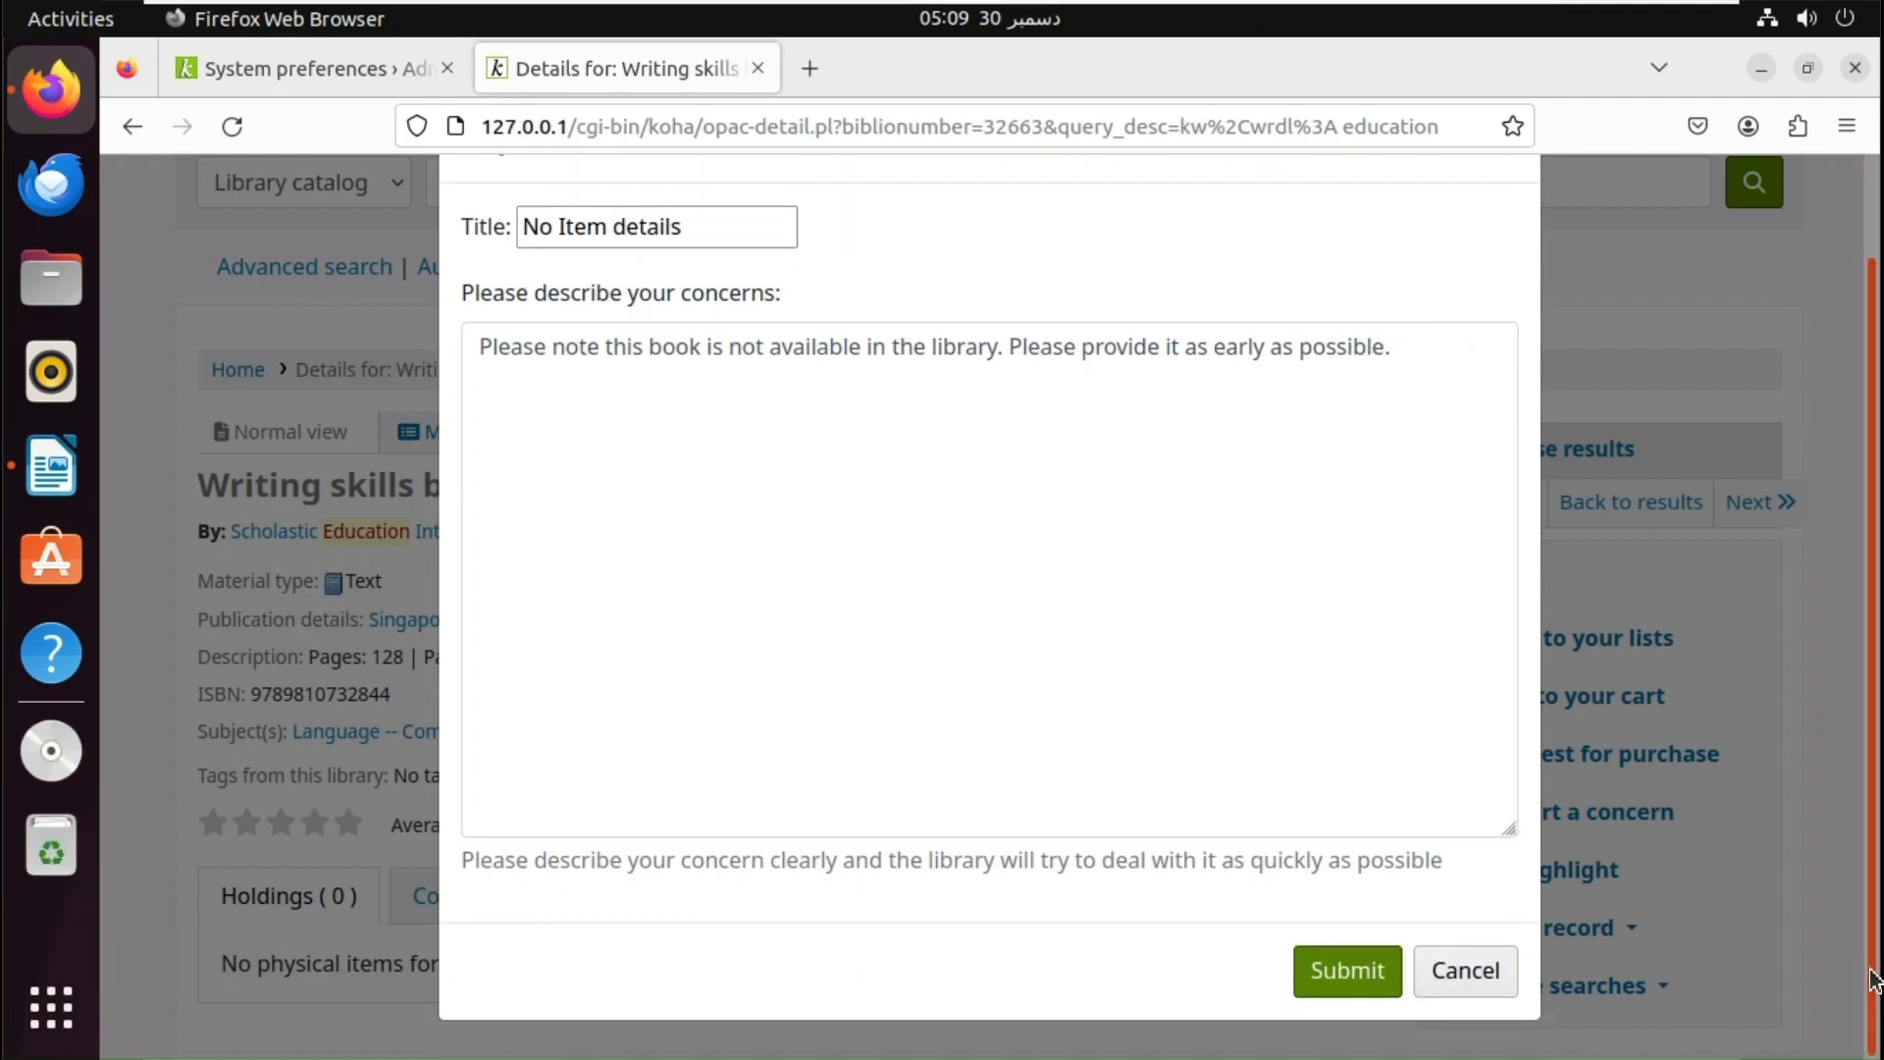
{"action": "left_click", "coordinate": [1342, 971]}
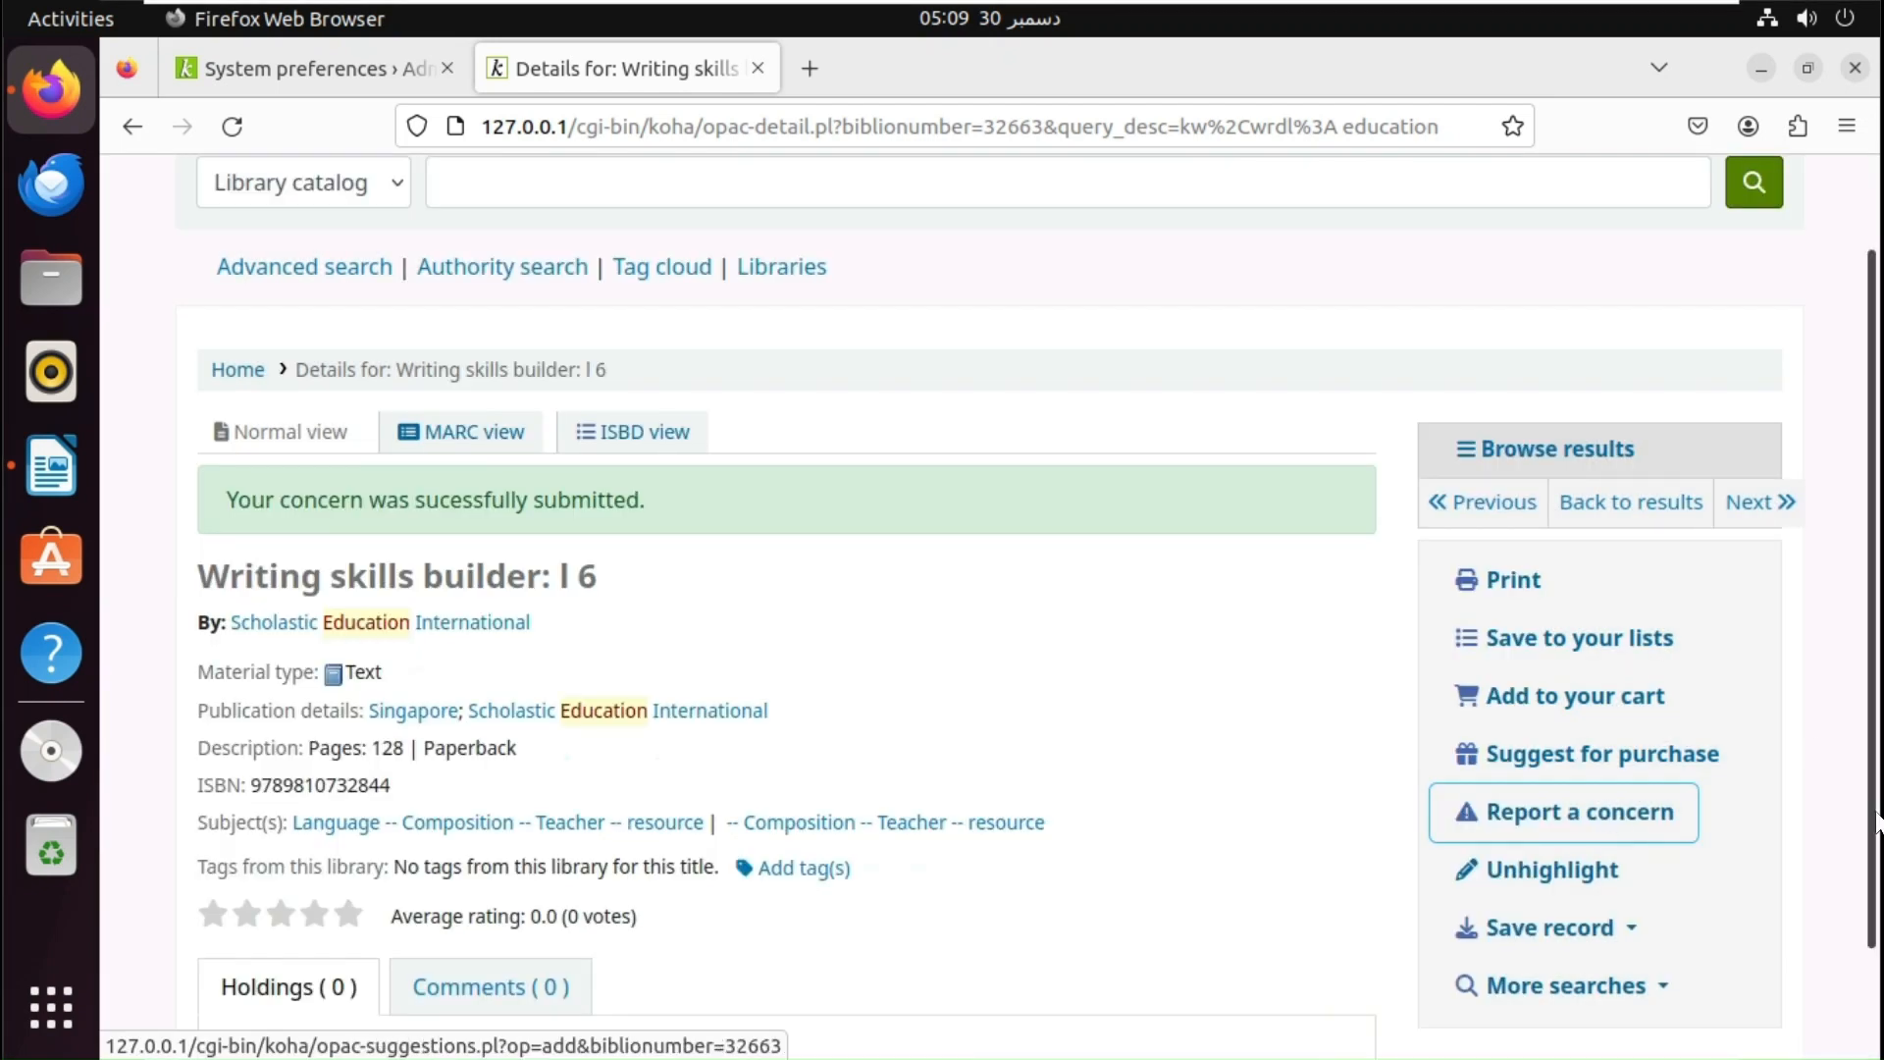
- Return to the staff System preferences page and head to Administration
{"action": "left_click_drag", "start_coordinate": [1874, 824], "coordinate": [1878, 932]}
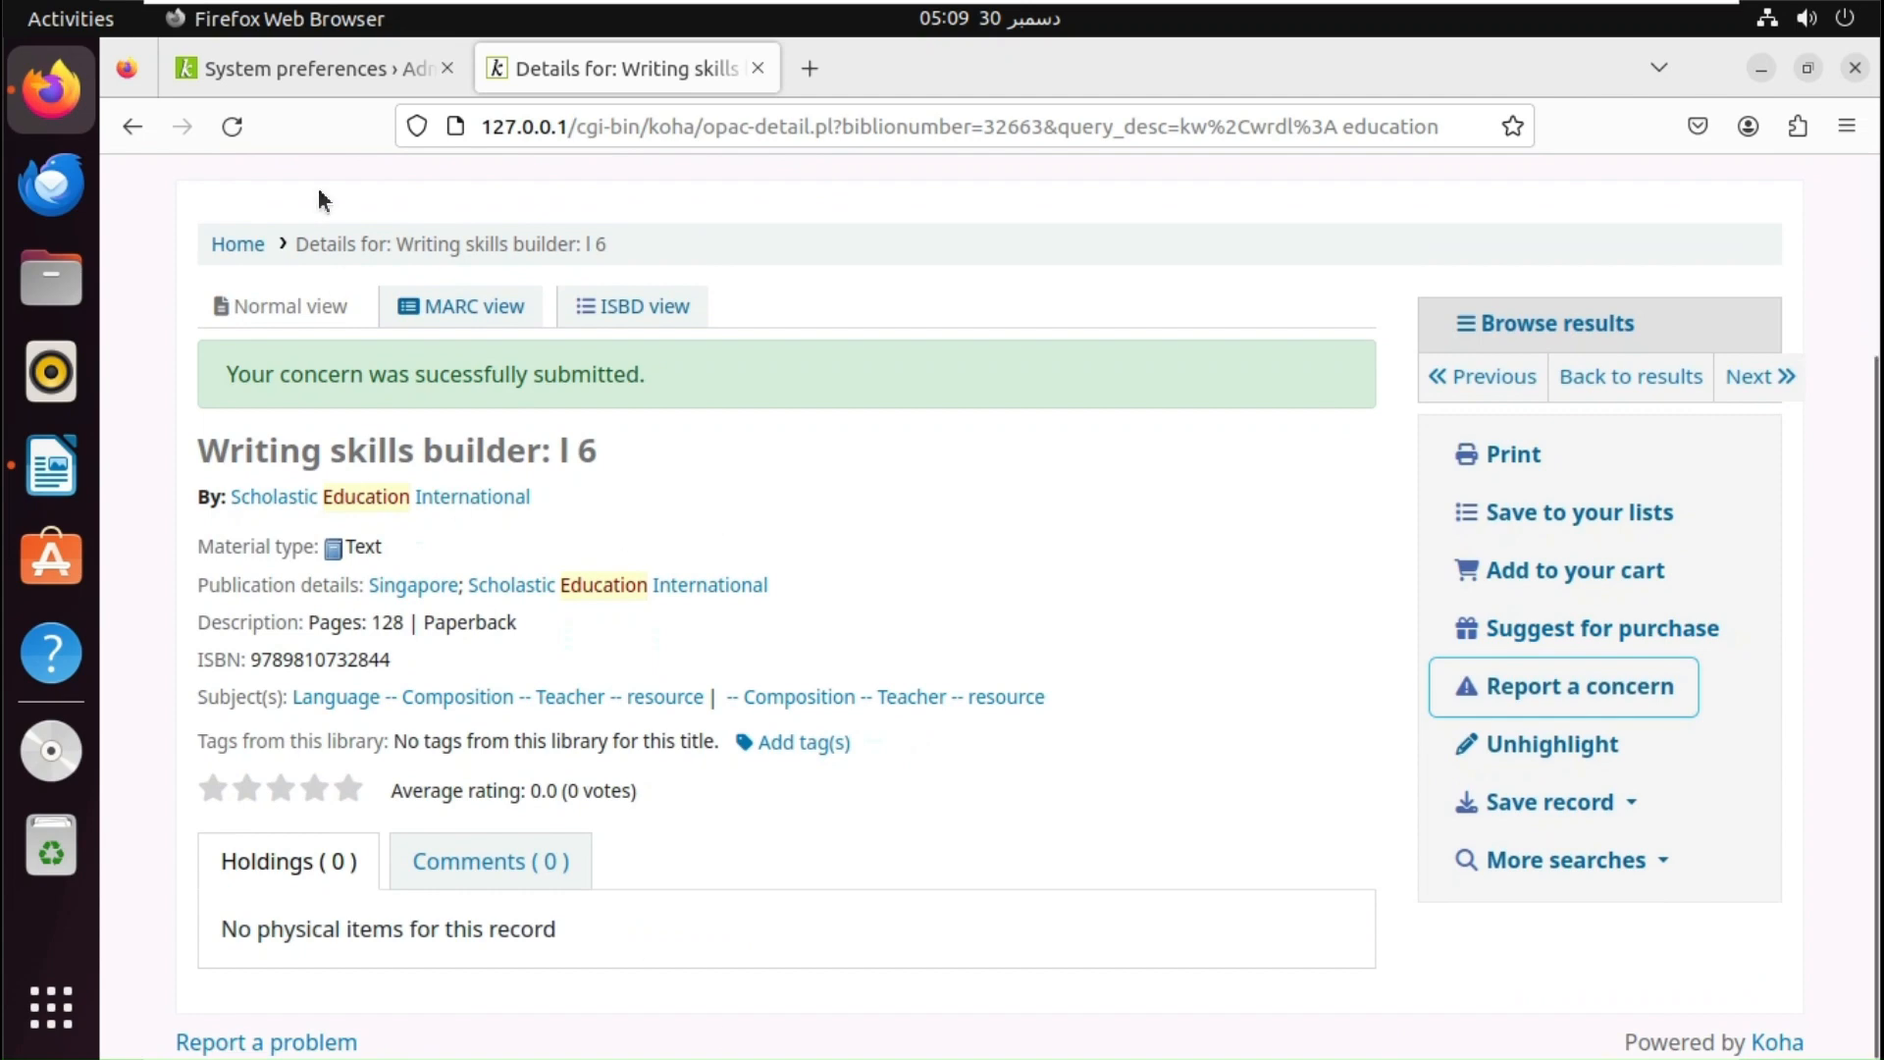
{"action": "left_click", "coordinate": [306, 74]}
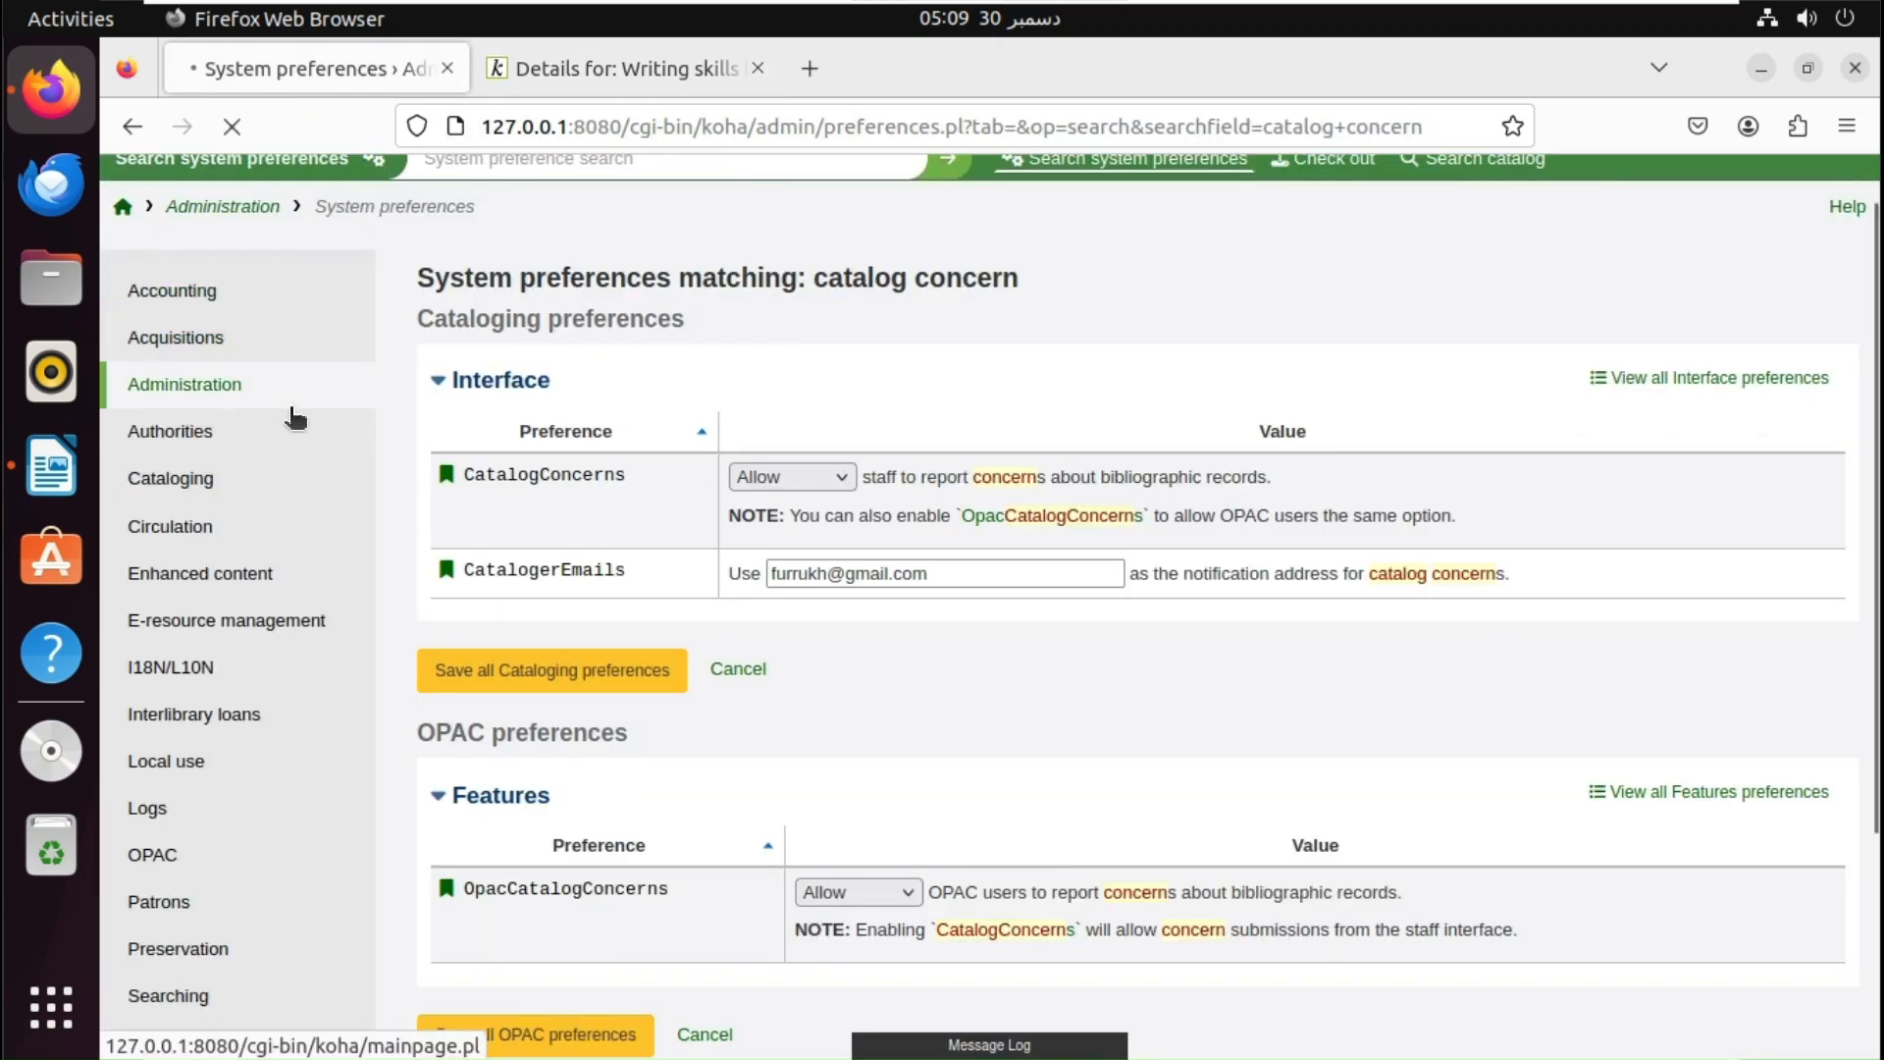
{"action": "left_click", "coordinate": [184, 384]}
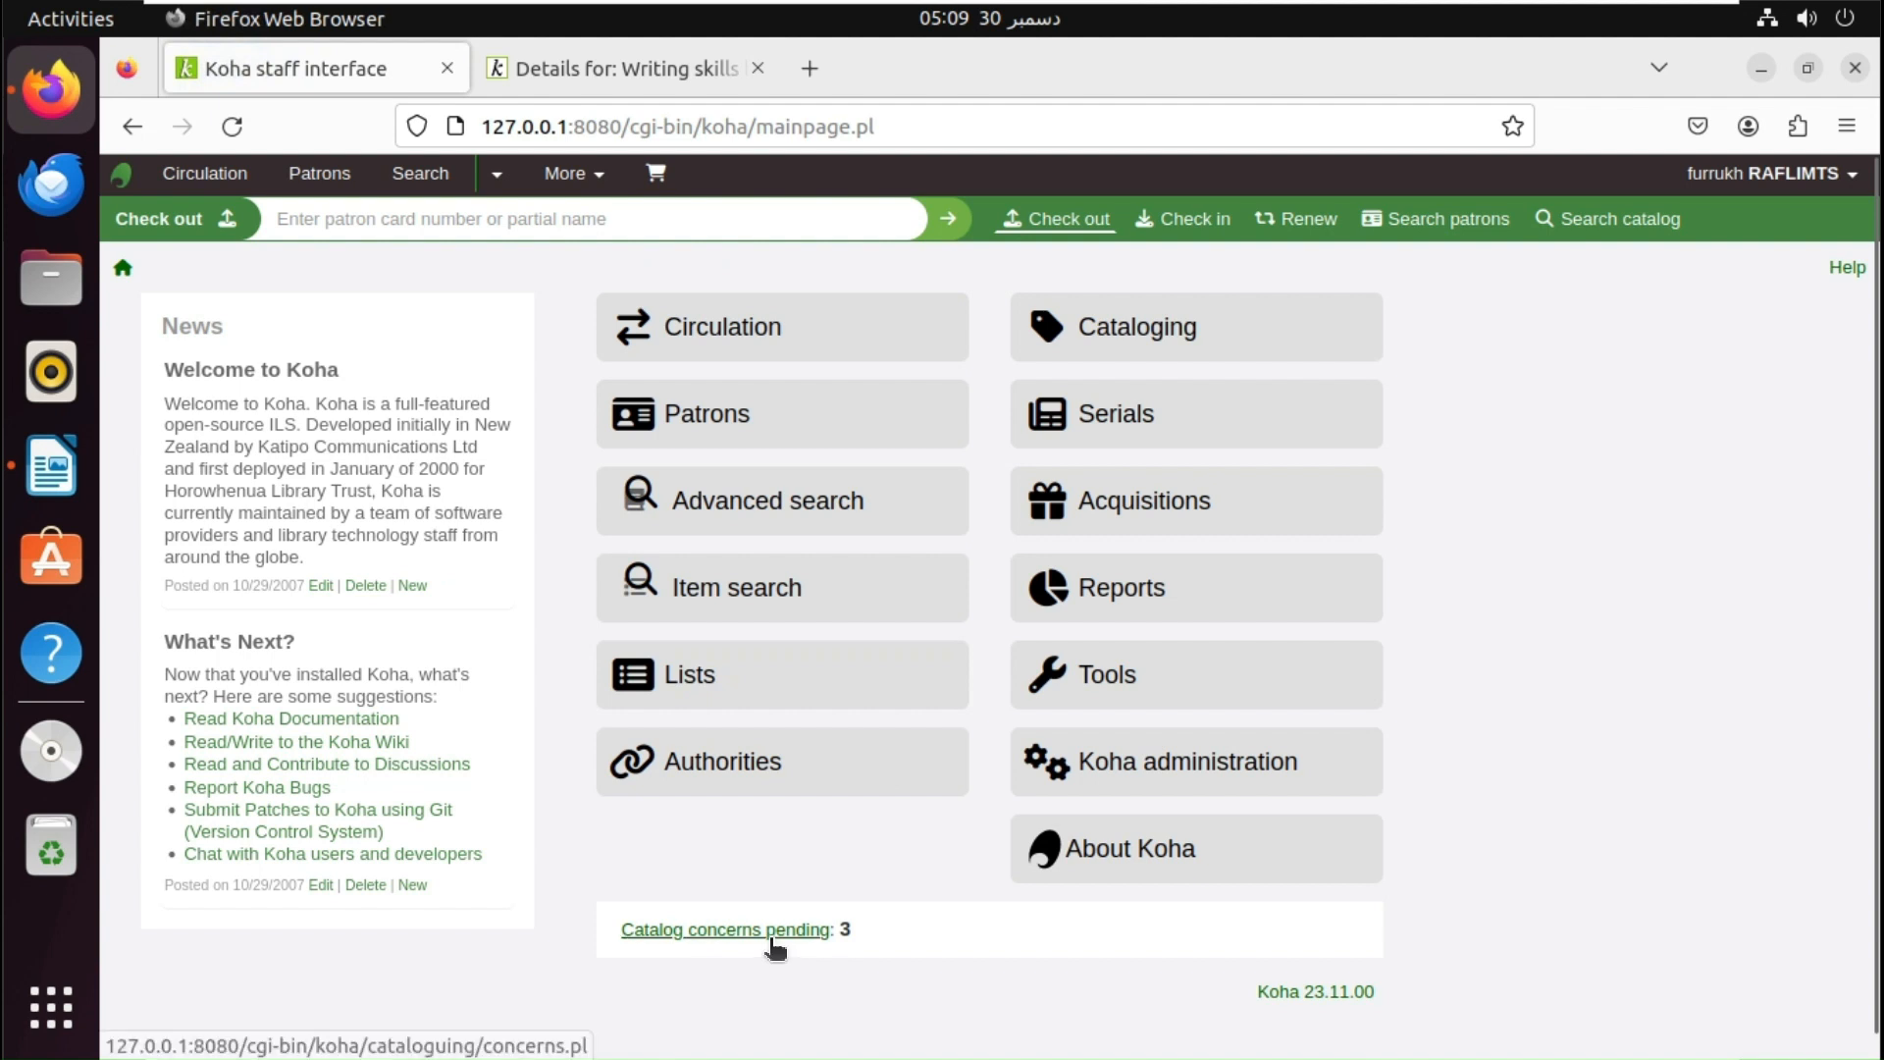
- Open the staff Catalog concerns list and zoom the browser page to 120%
{"action": "left_click", "coordinate": [772, 939]}
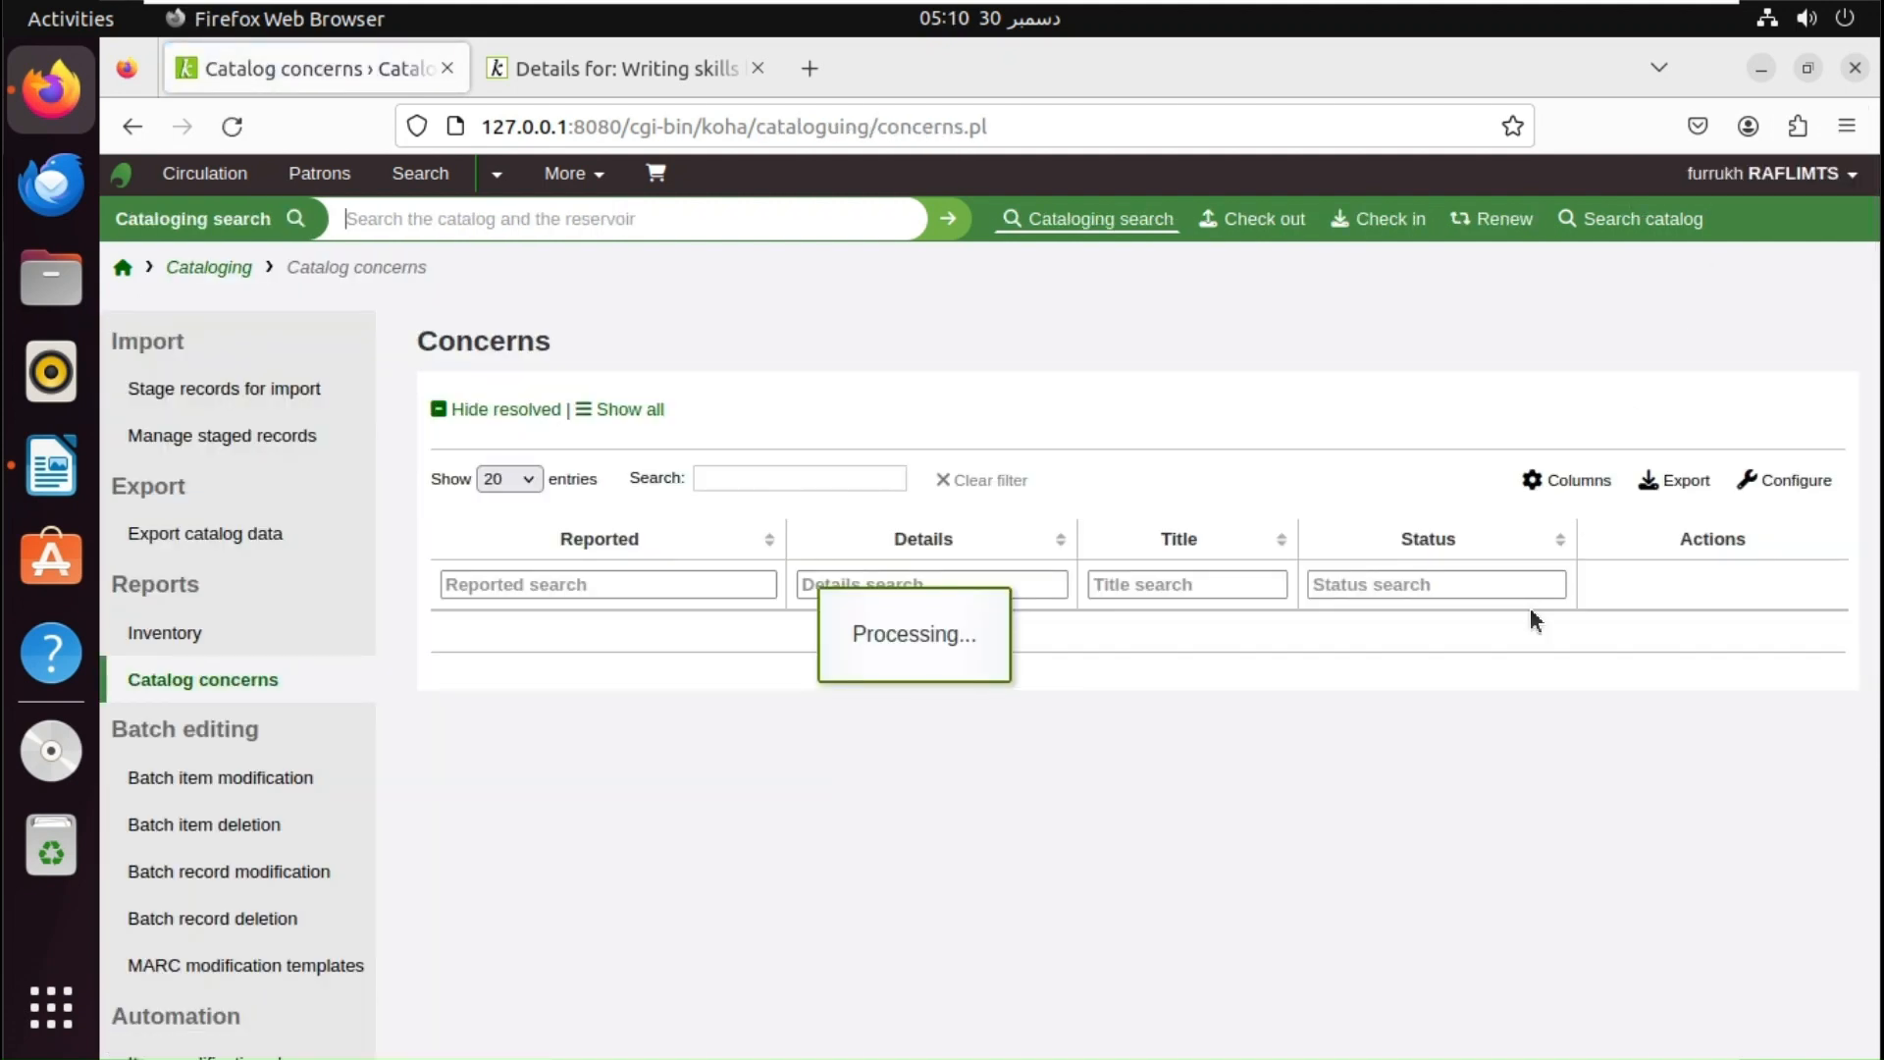
{"action": "left_click", "coordinate": [1847, 129]}
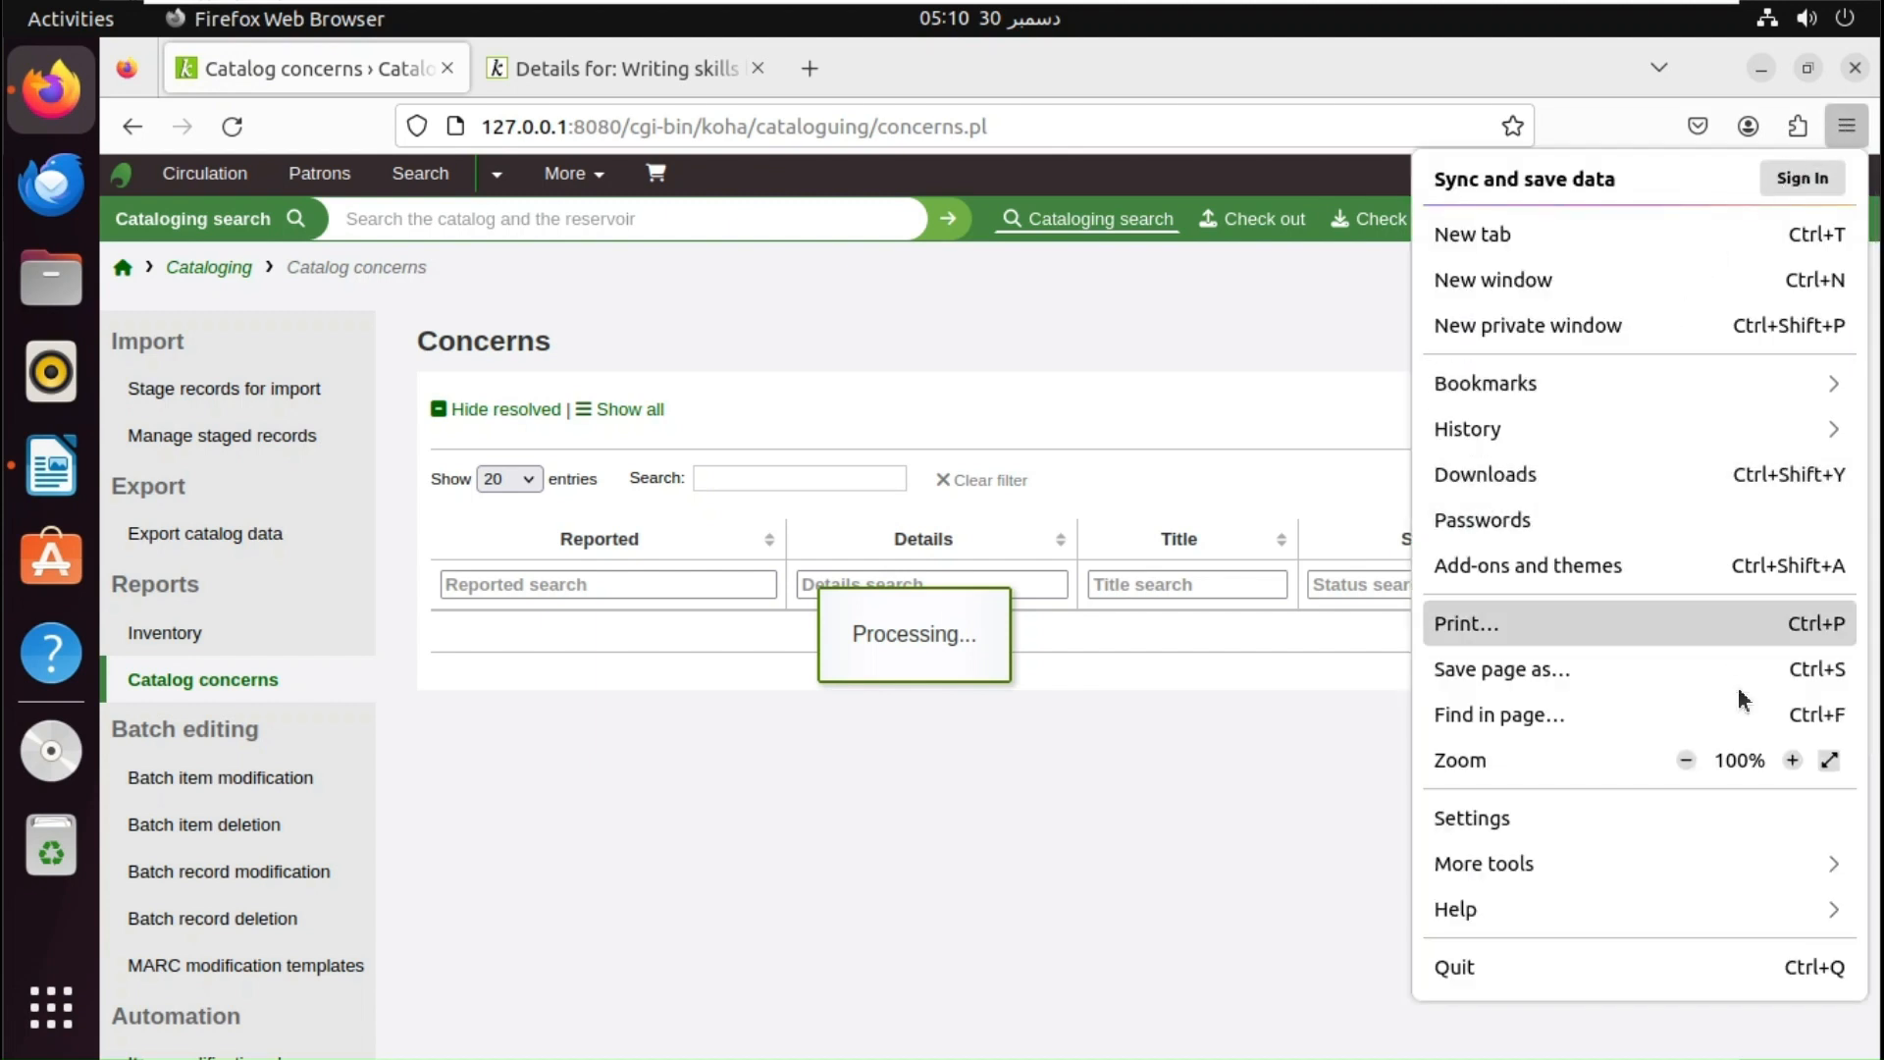
{"action": "left_click", "coordinate": [1794, 761]}
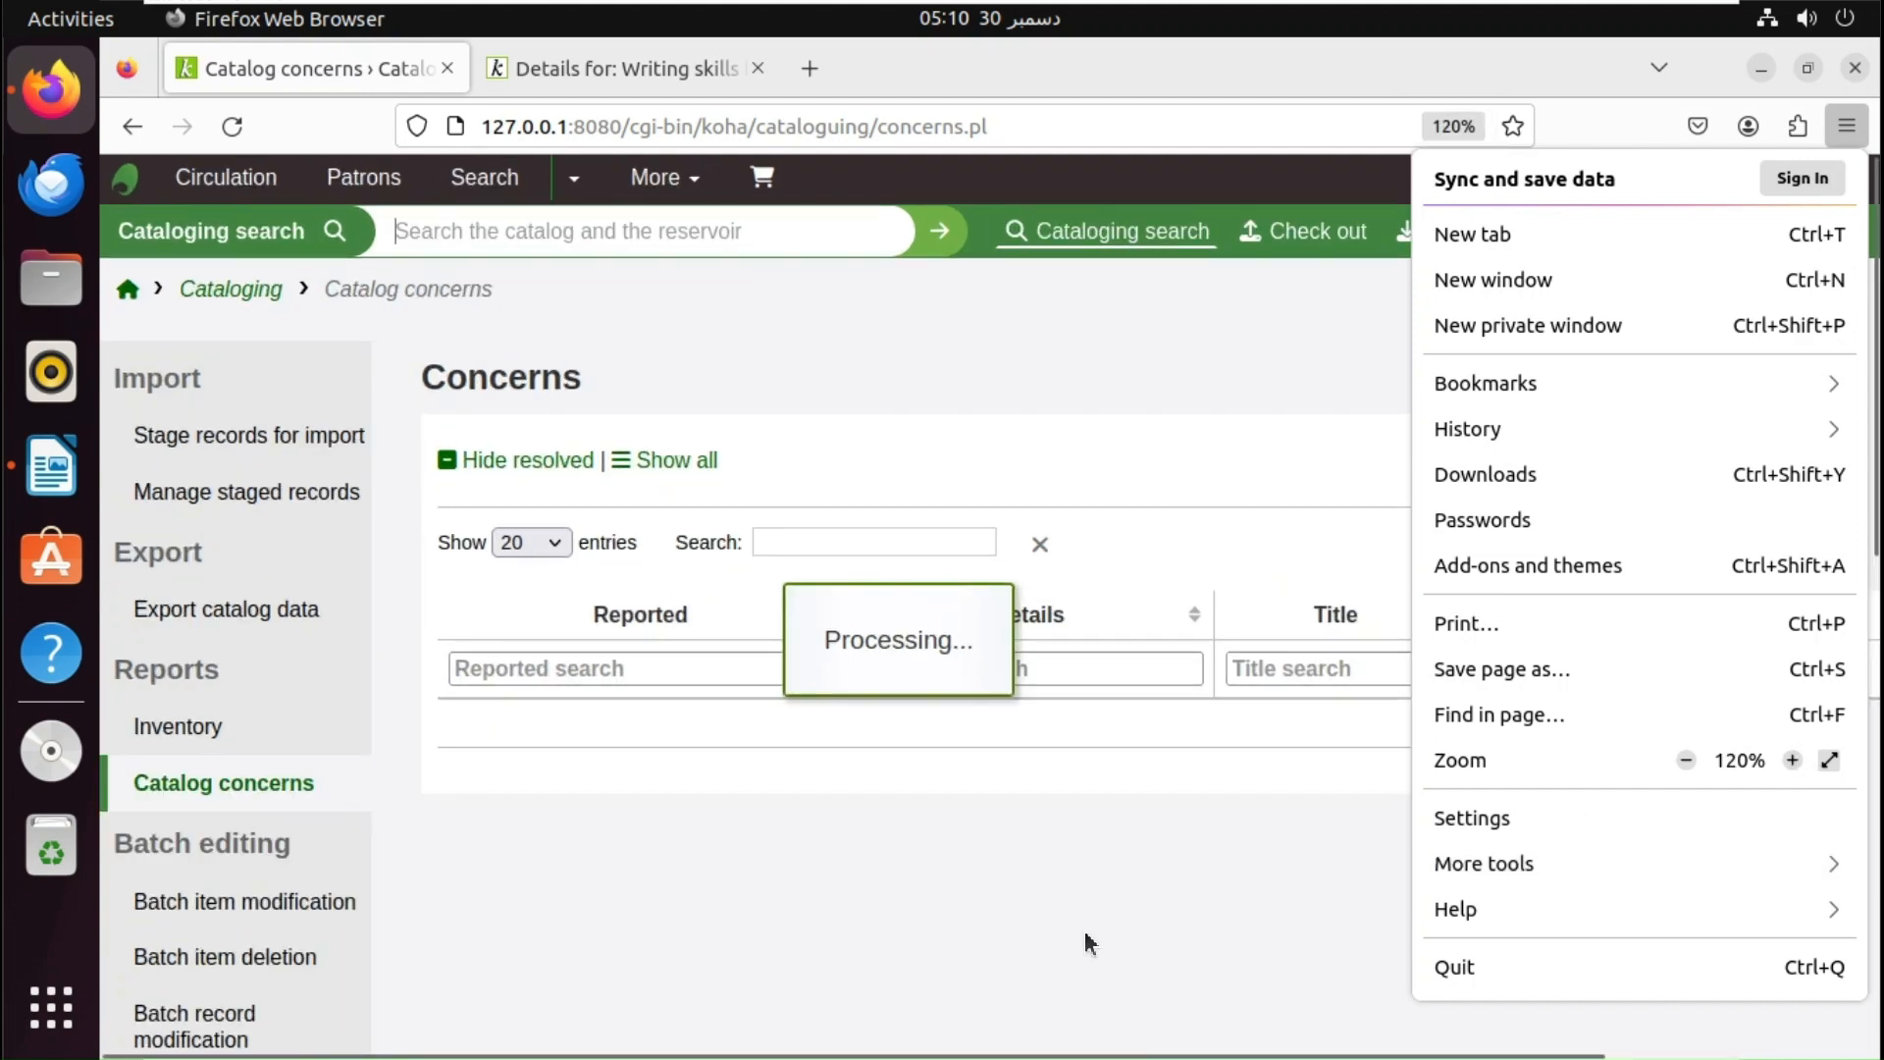
{"action": "left_click", "coordinate": [1085, 953]}
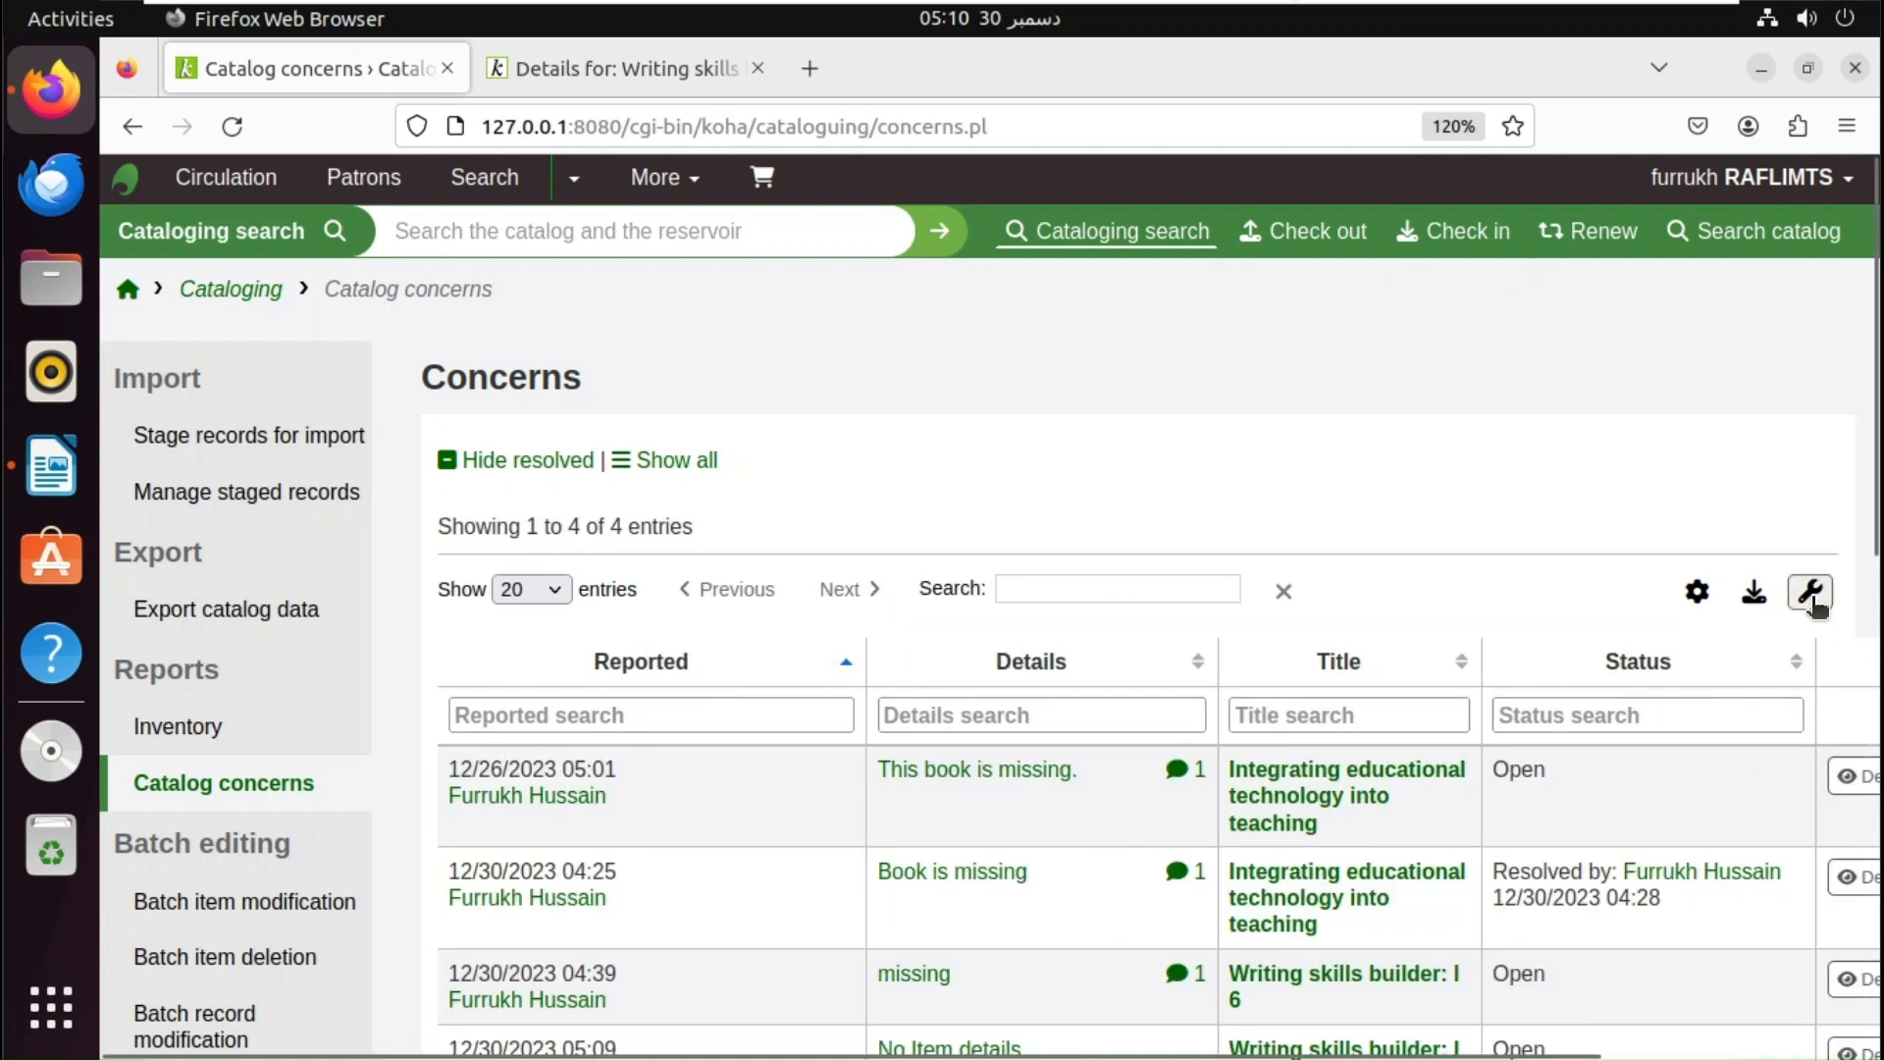
{"action": "left_click_drag", "start_coordinate": [1874, 546], "coordinate": [1858, 693]}
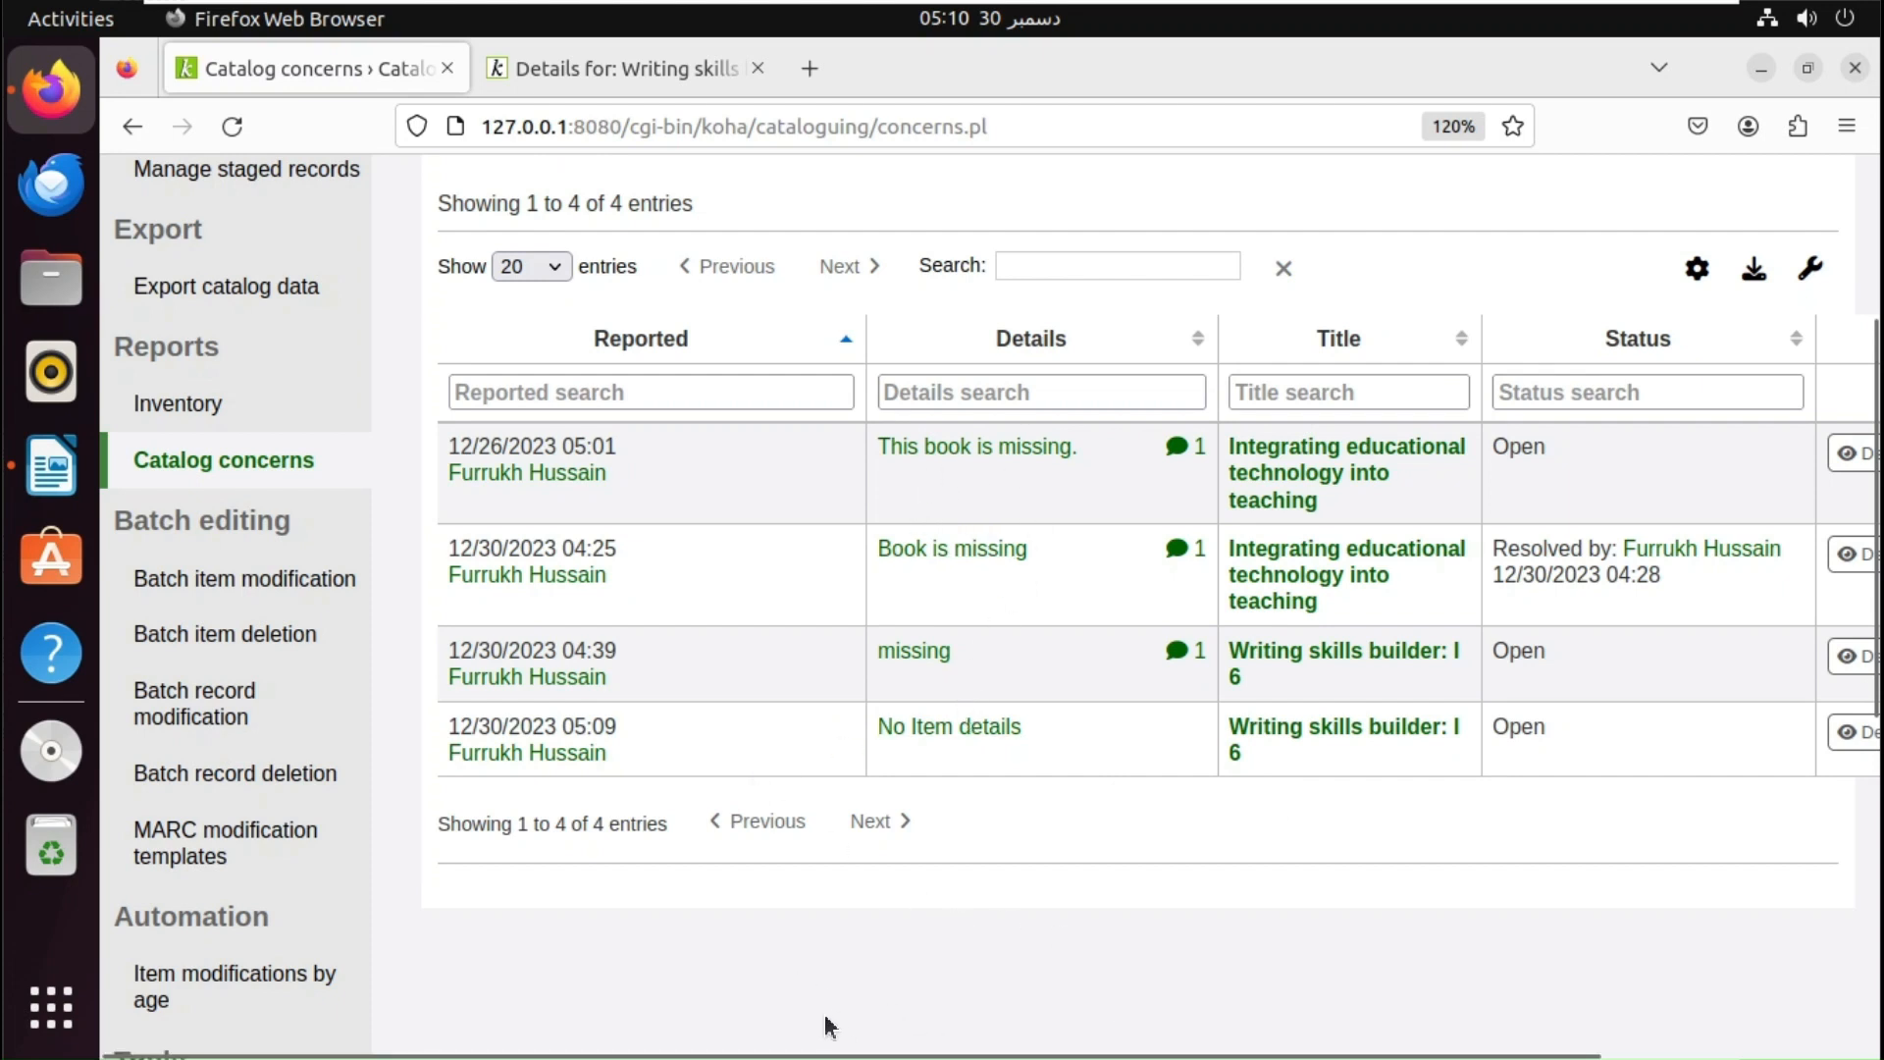
{"action": "left_click_drag", "start_coordinate": [837, 1055], "coordinate": [1109, 1034]}
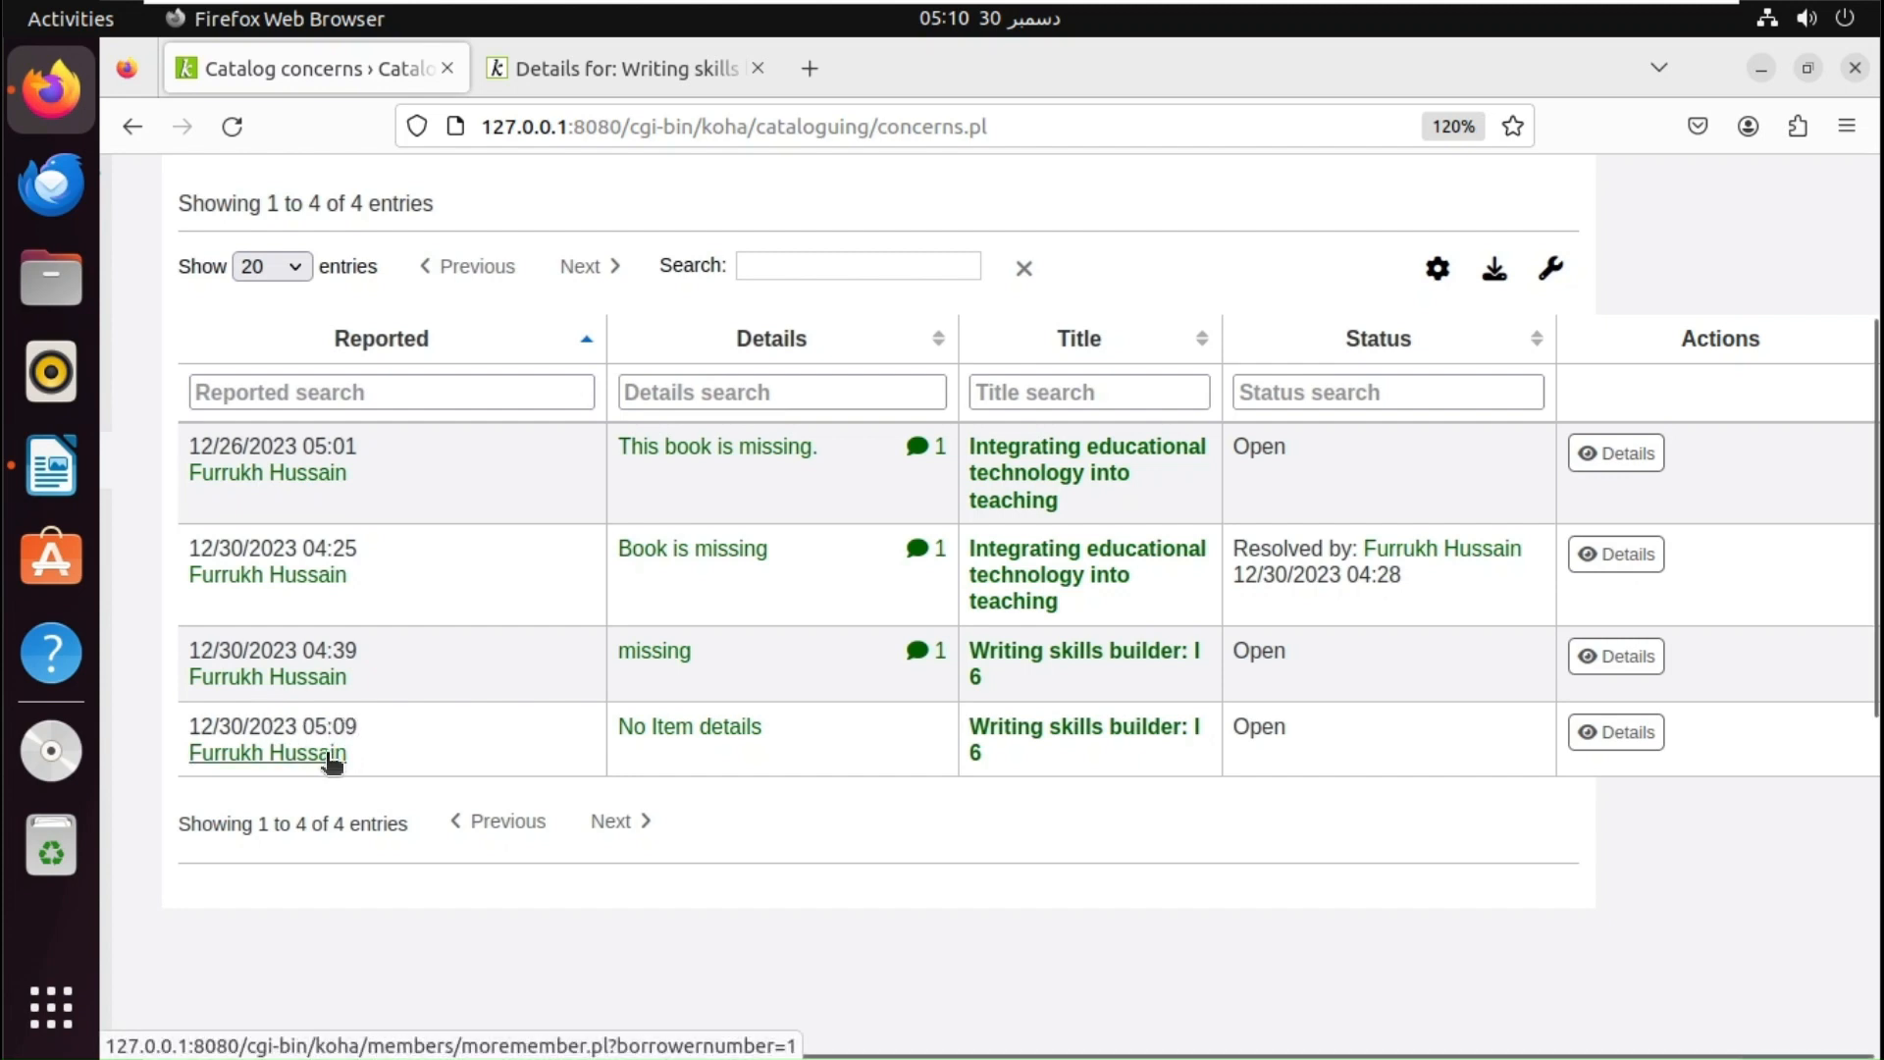
- Comment 'Thank you for your concern, we will try to resolve it as soon as possible' on 'No Item details', notifying the patron
{"action": "left_click", "coordinate": [679, 731]}
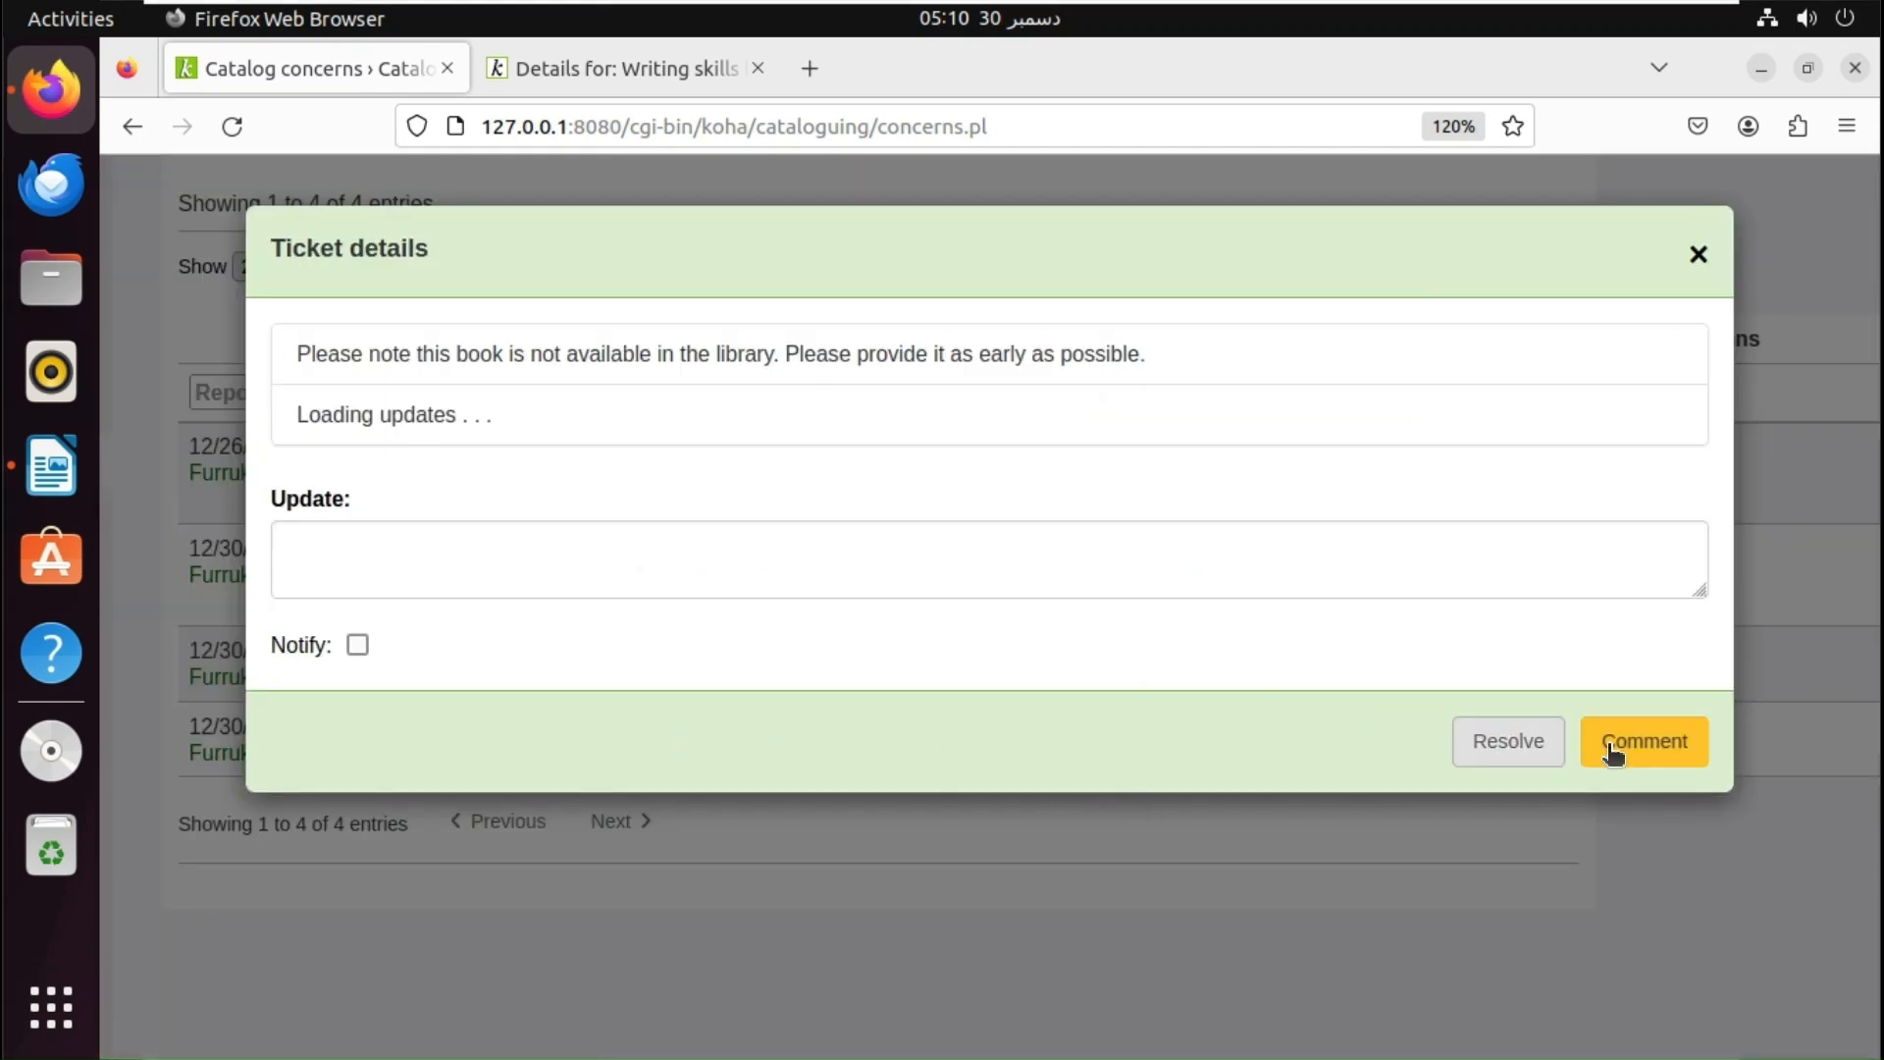
{"action": "left_click", "coordinate": [1696, 257]}
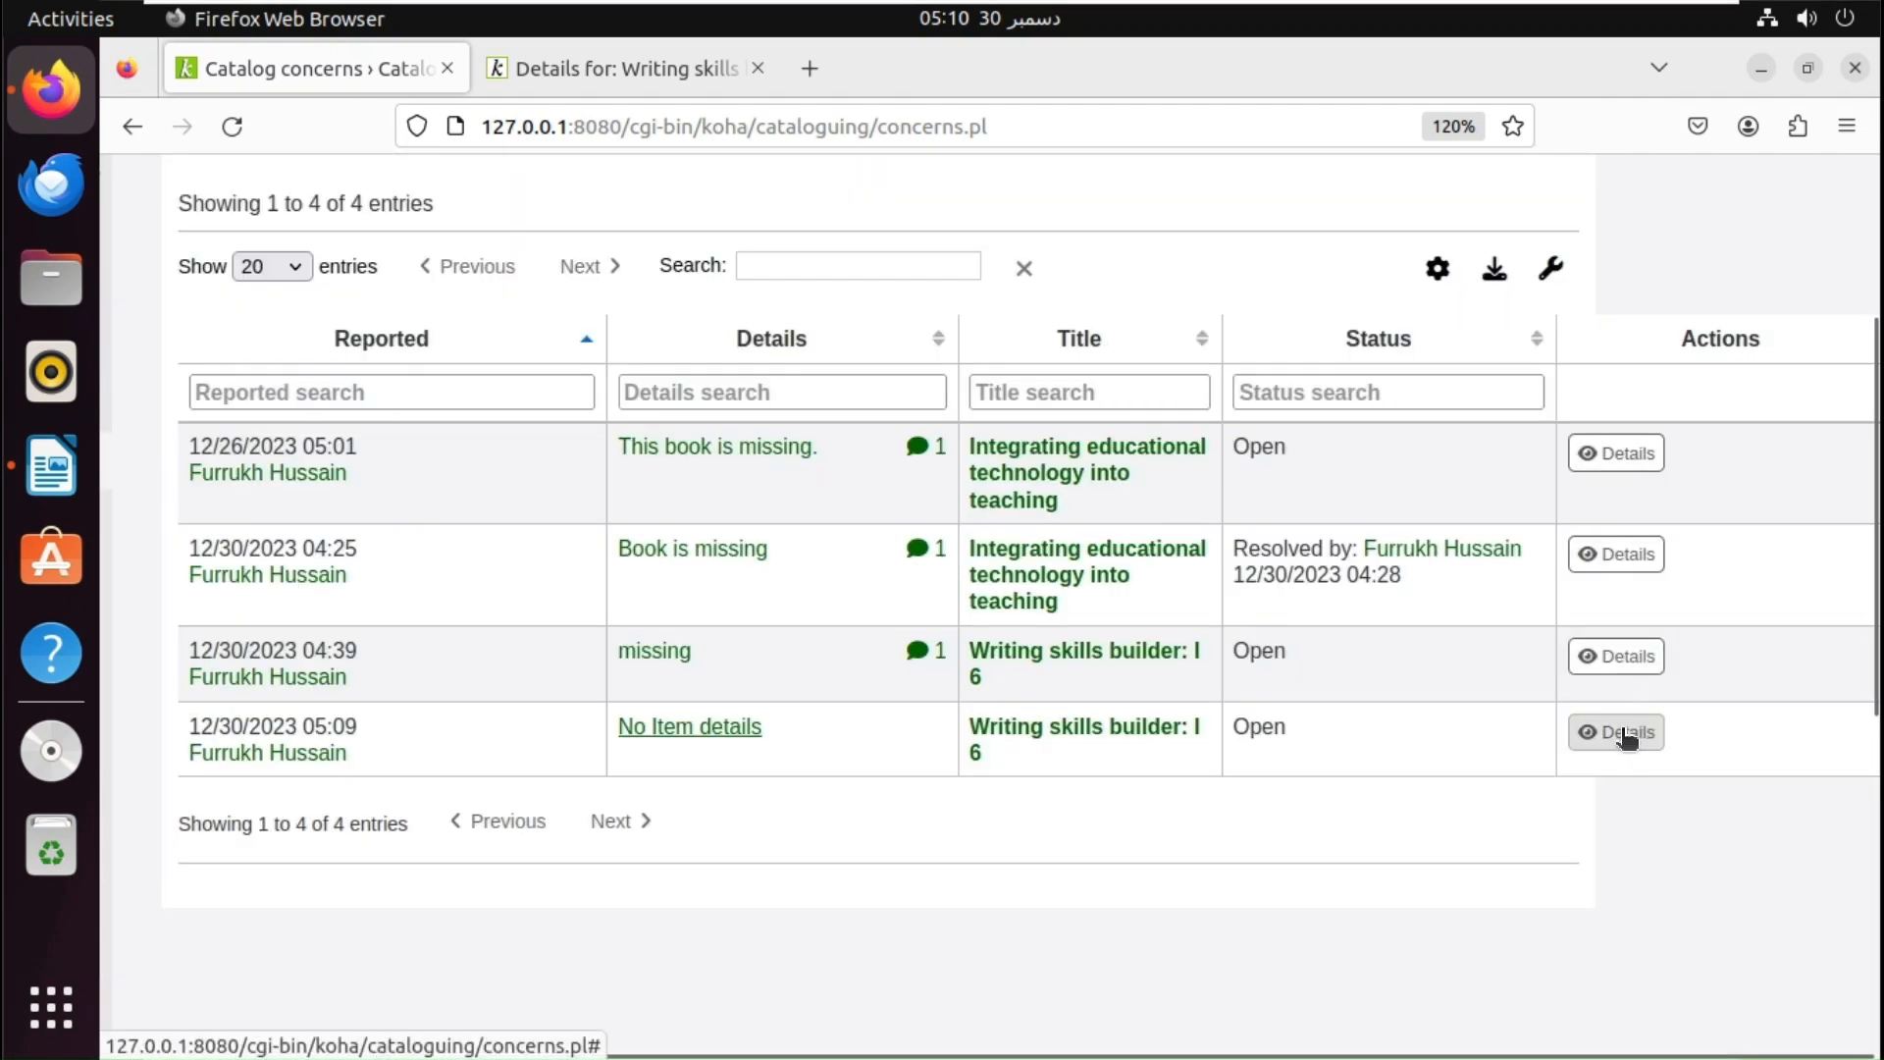
{"action": "left_click", "coordinate": [1624, 733]}
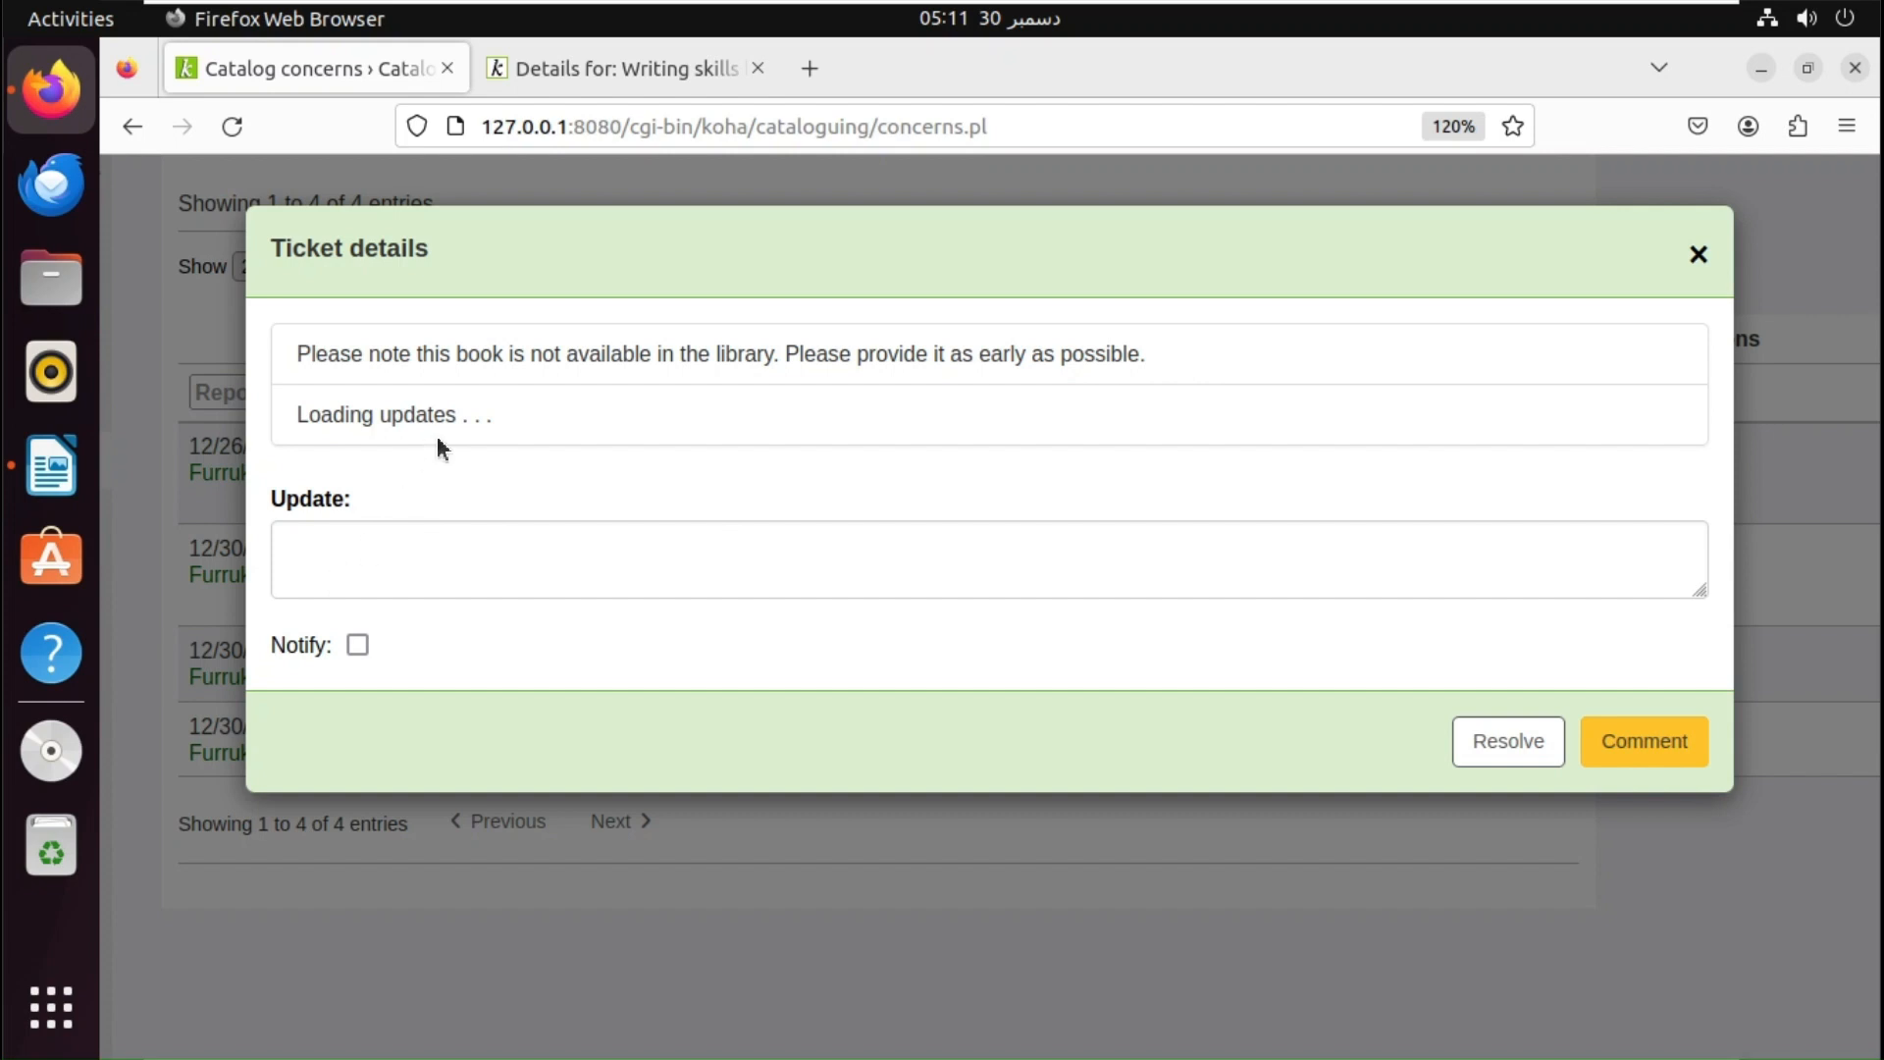
{"action": "left_click", "coordinate": [385, 558]}
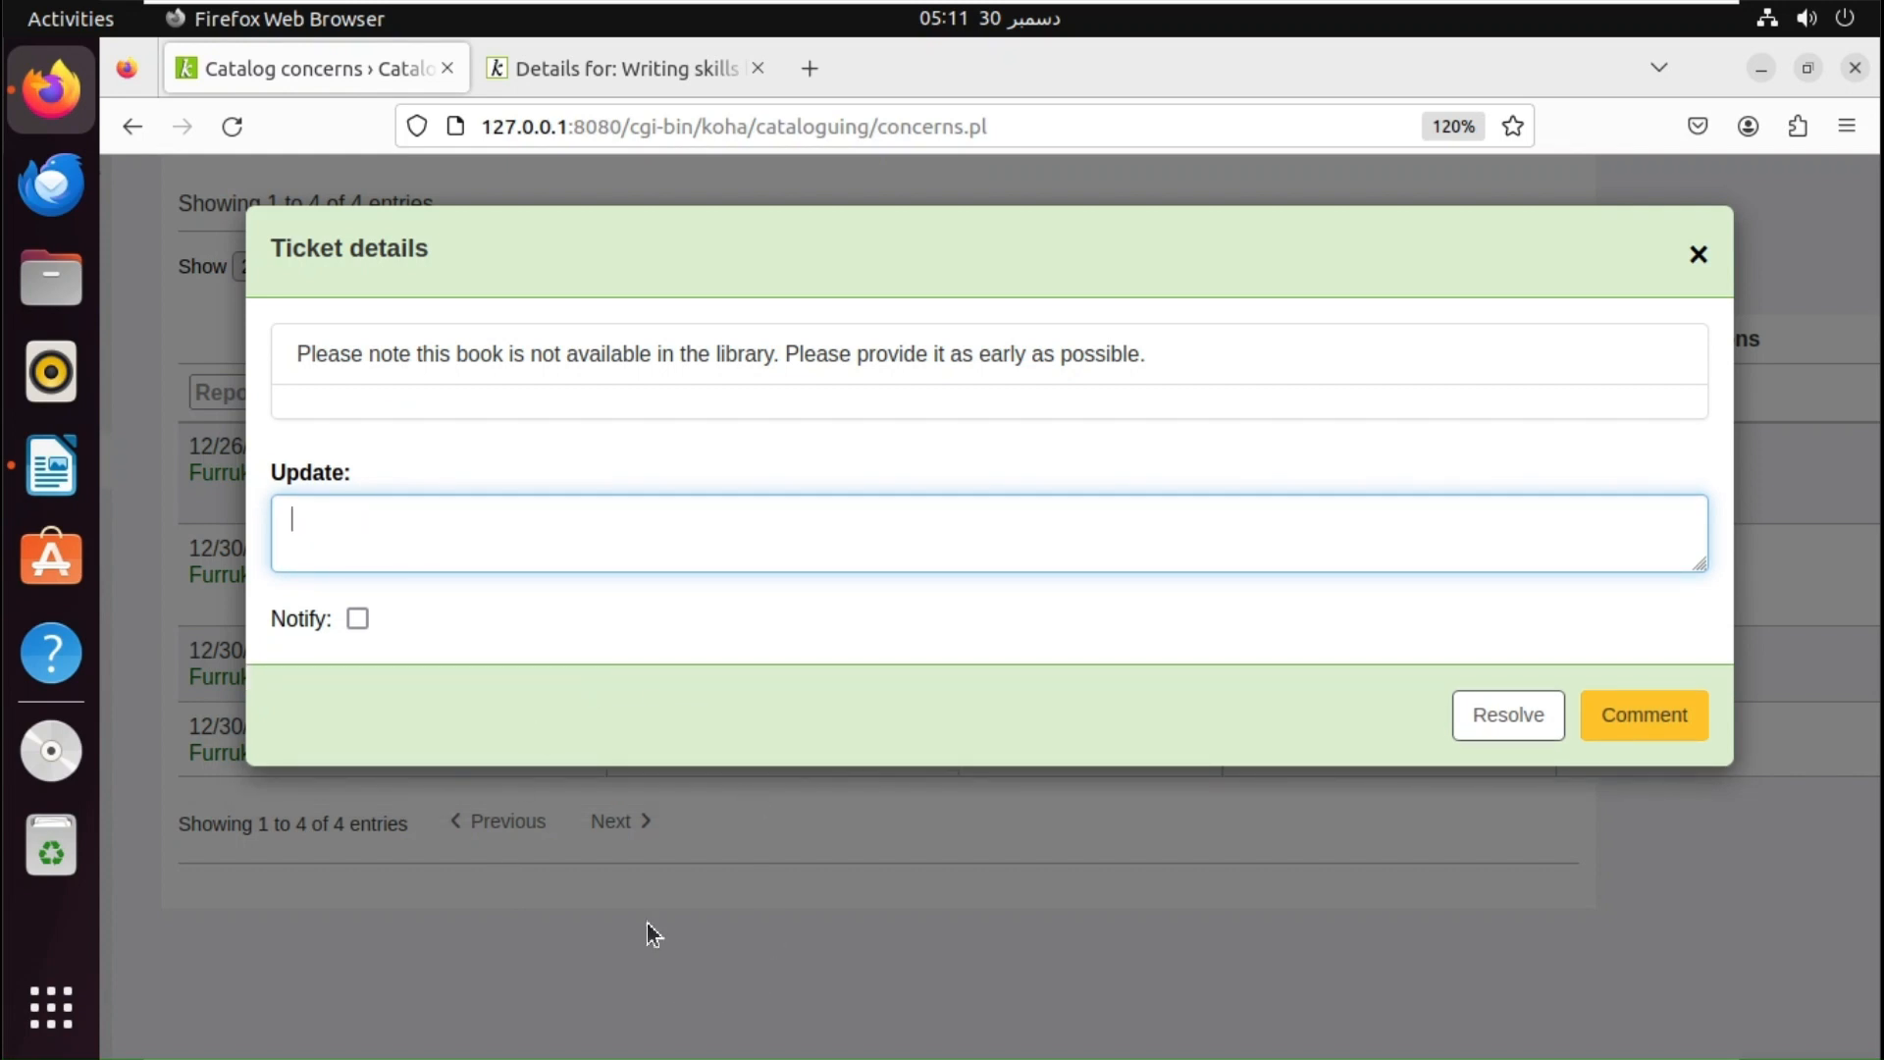
{"action": "type", "text": "Thank you for your "}
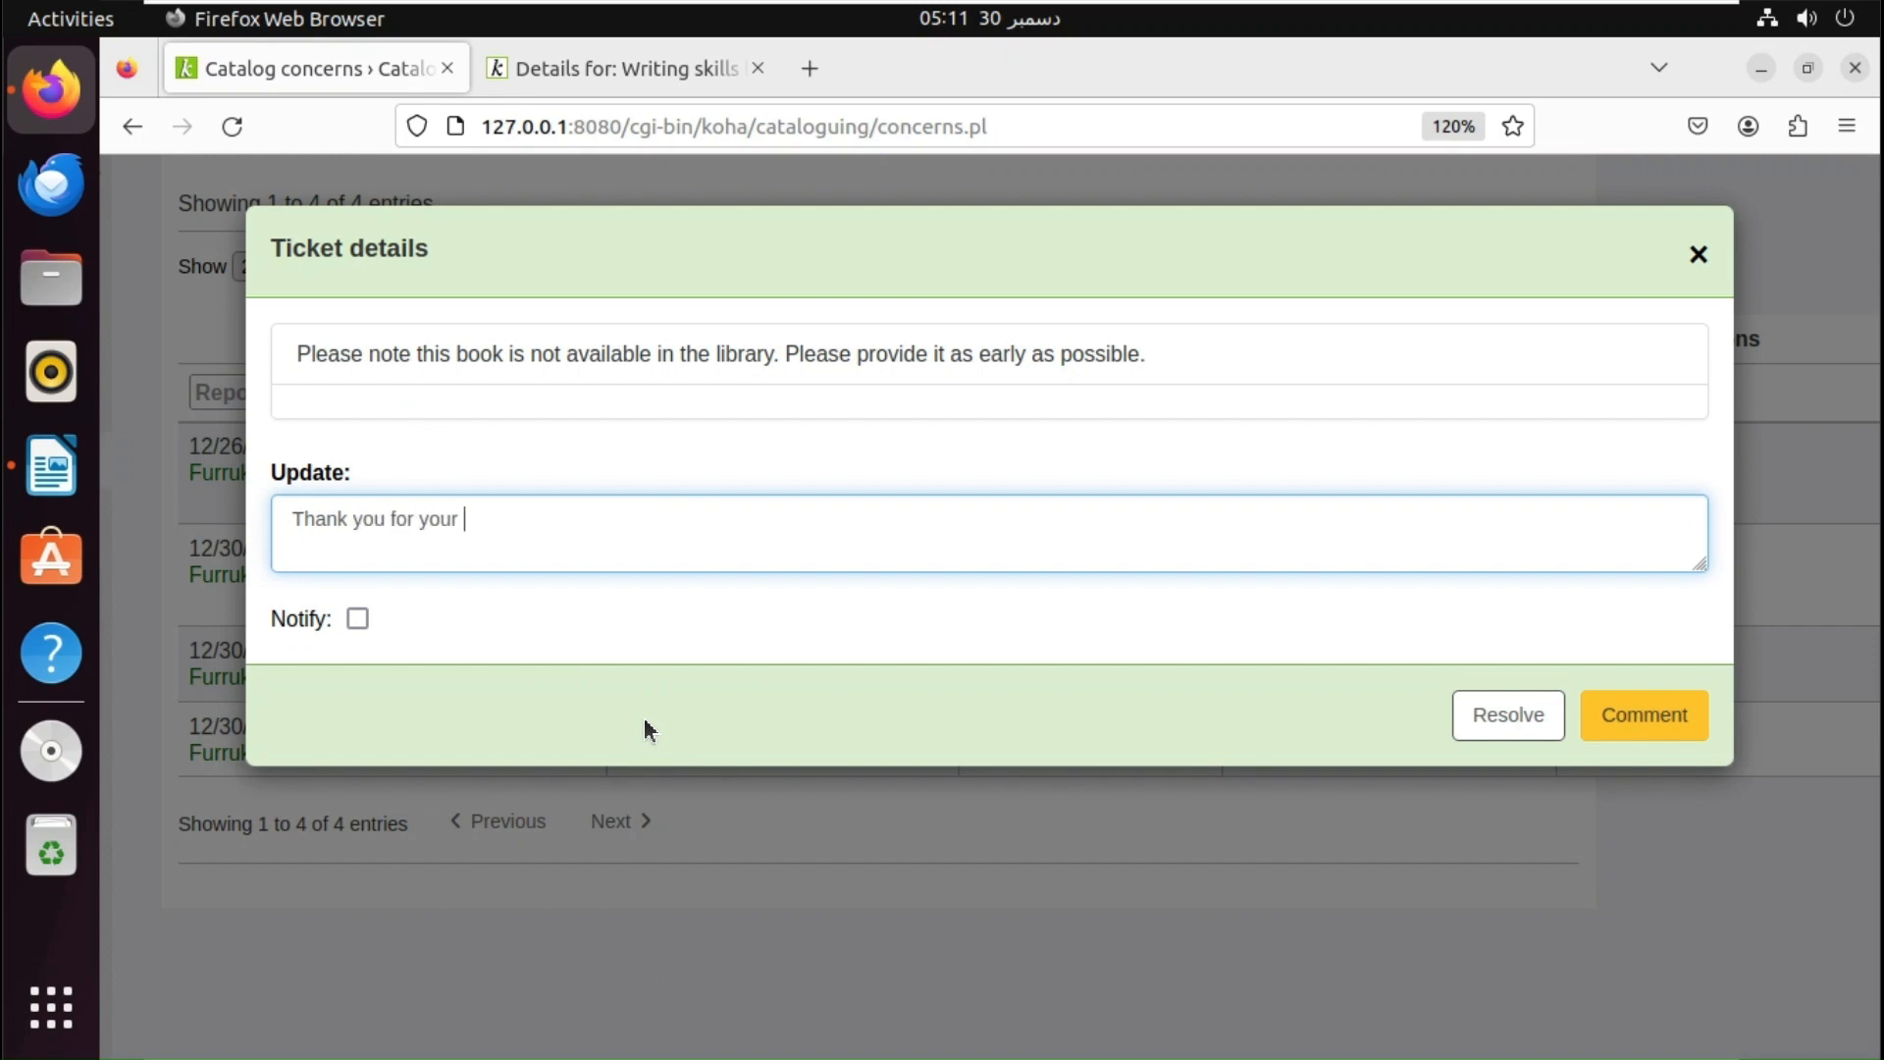
{"action": "type", "text": "concern , we will try to"}
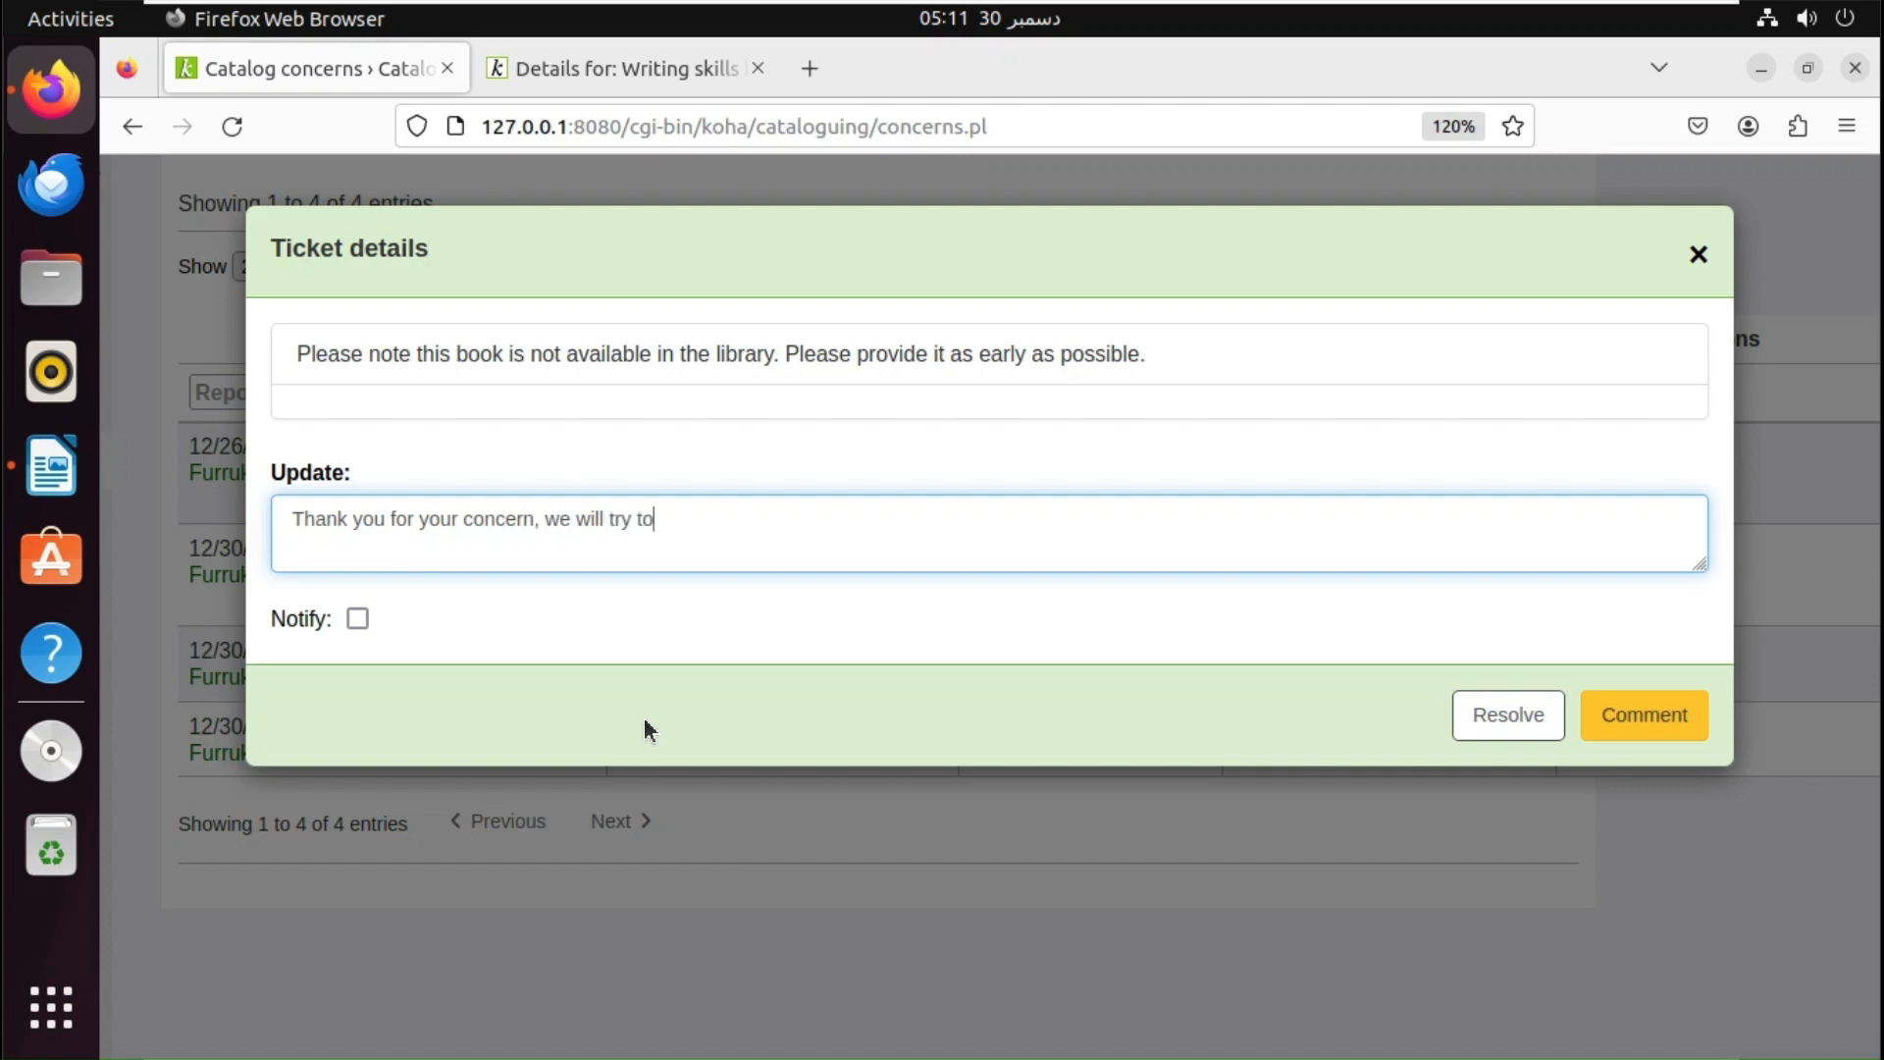
{"action": "type", "text": " resolve it as soon "}
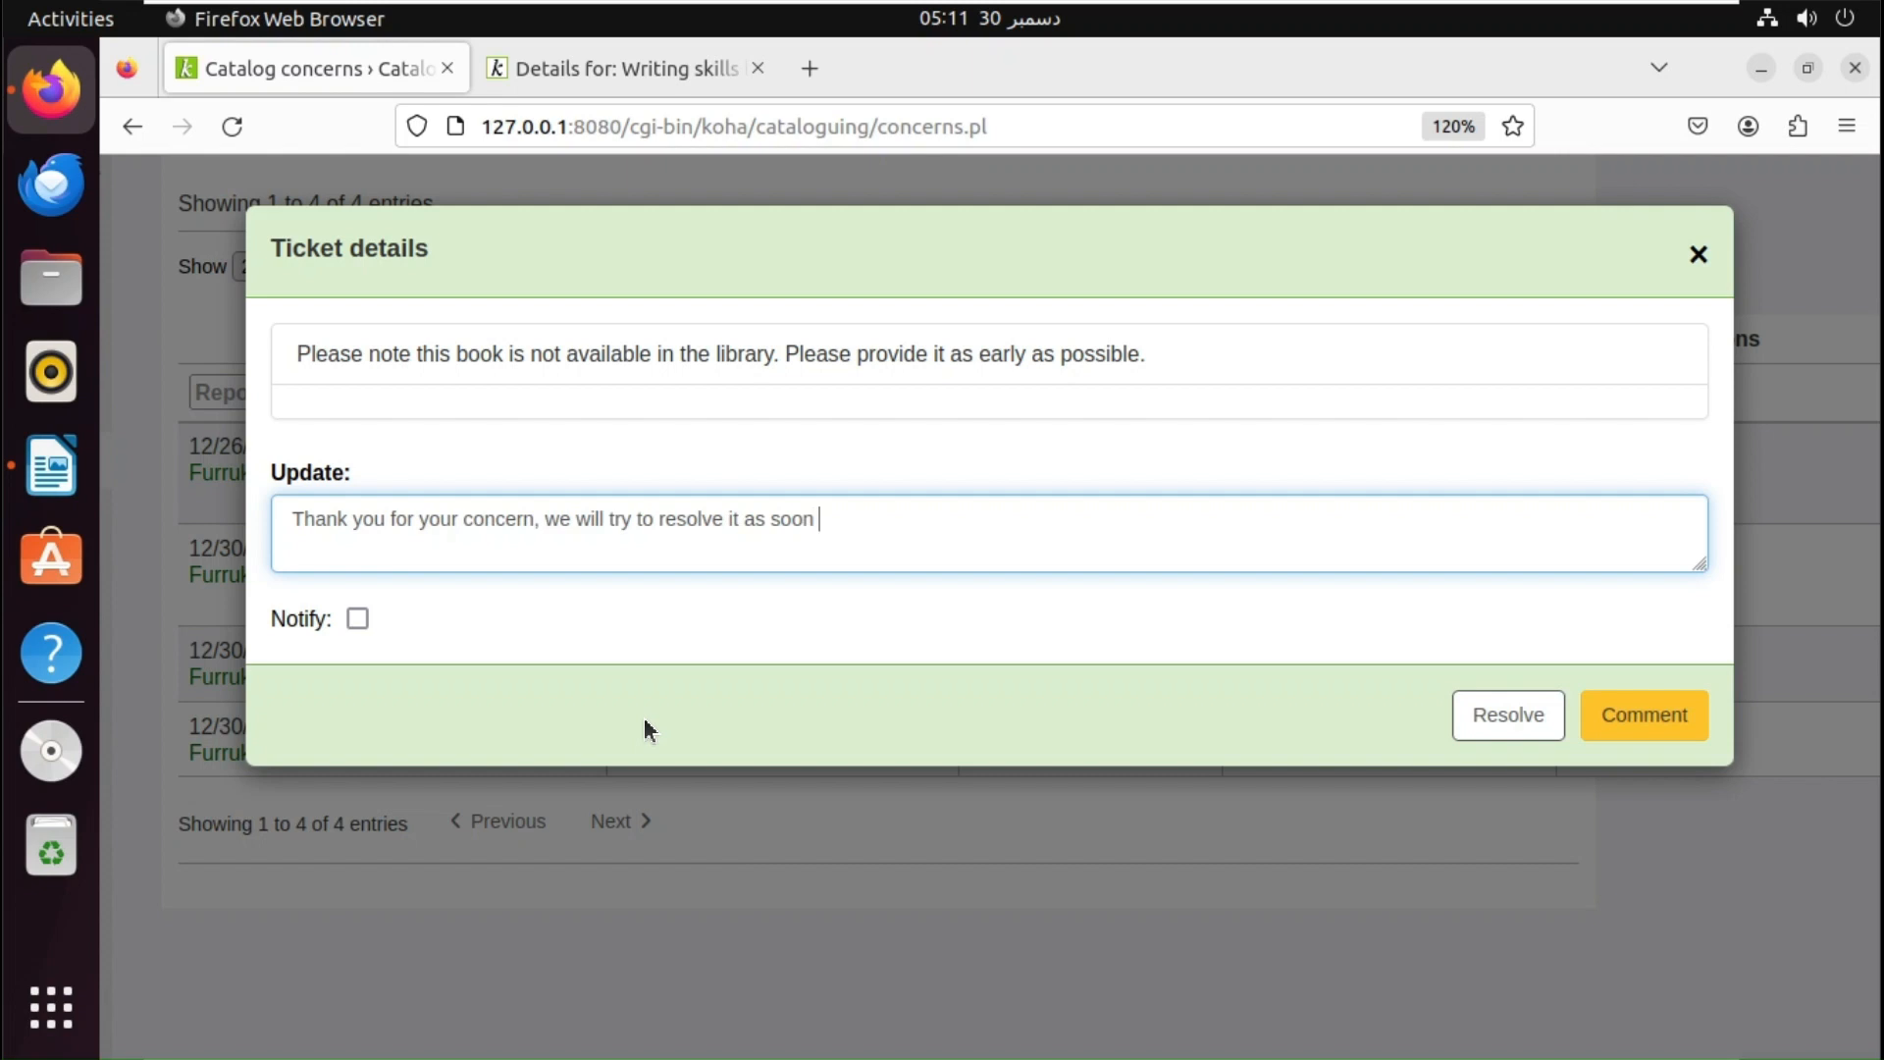
{"action": "type", "text": "as possible"}
{"action": "left_click", "coordinate": [355, 620]}
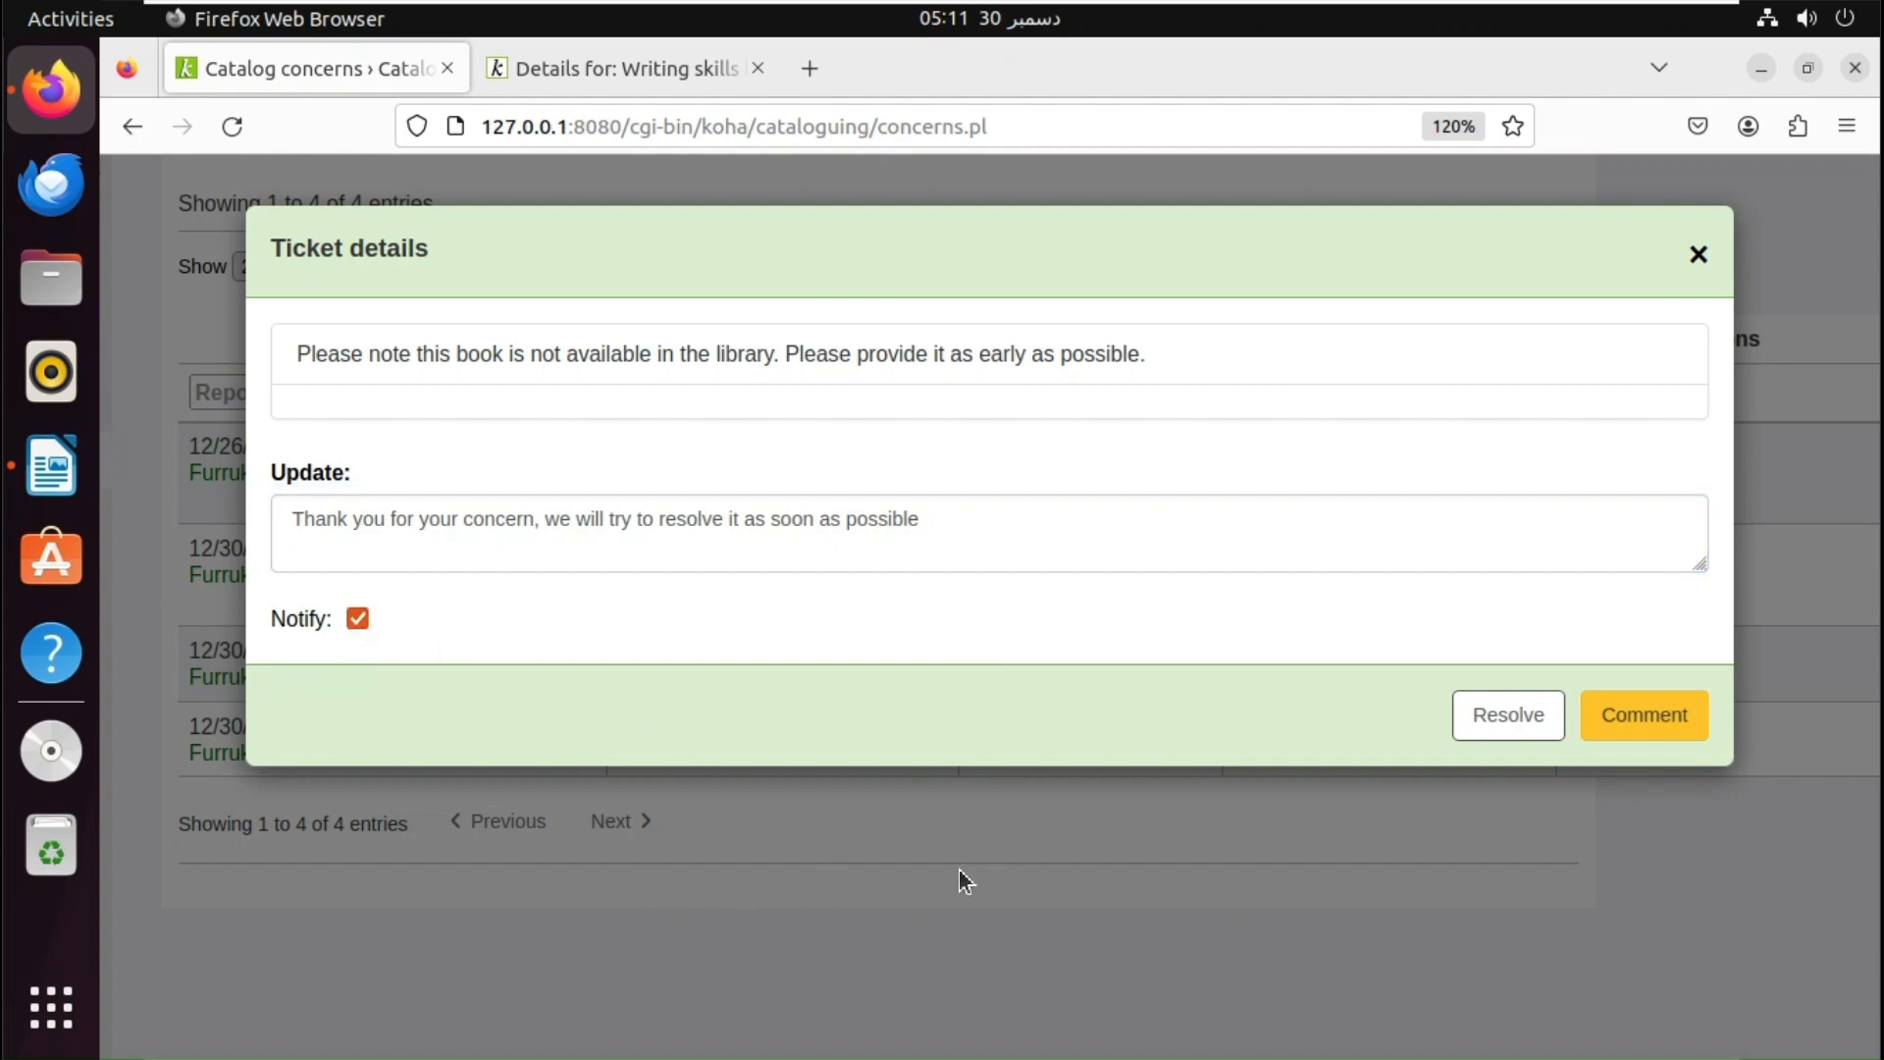
{"action": "left_click", "coordinate": [1619, 731]}
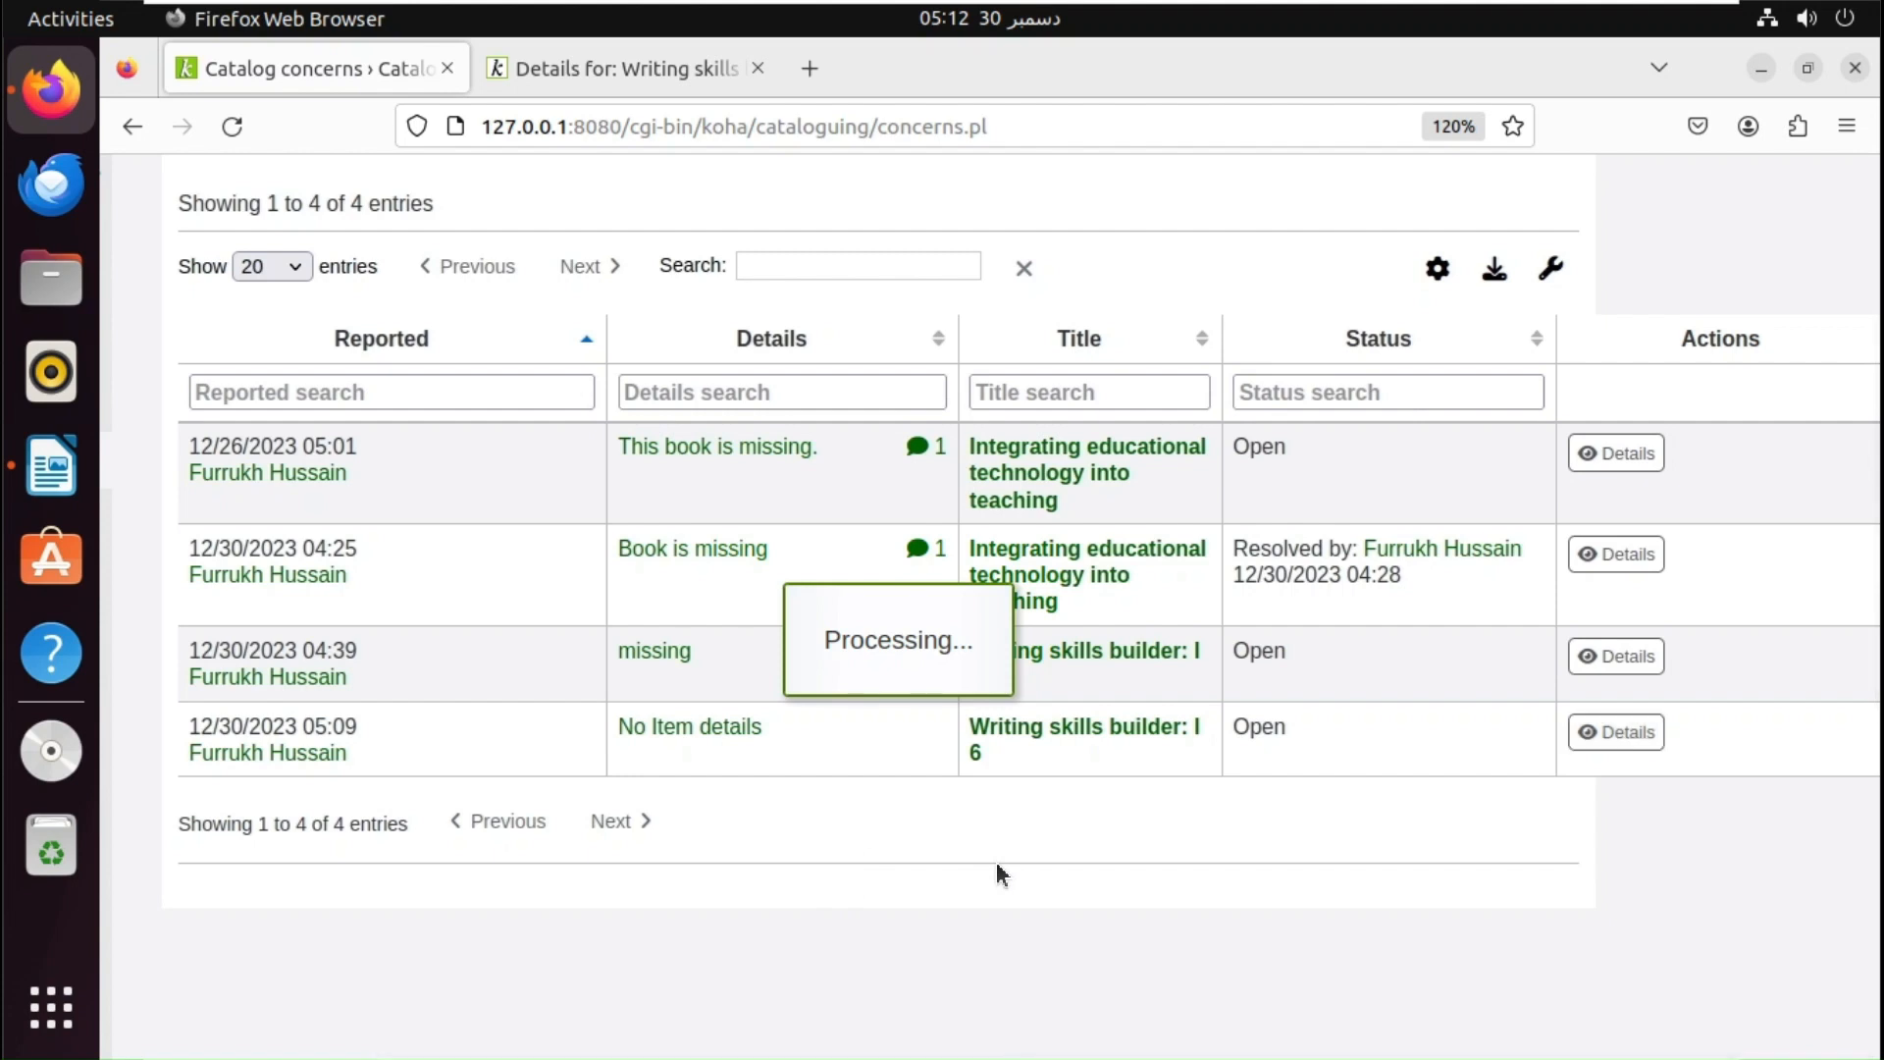
- In the OPAC, view the patron's account summary, then return to the catalog home page
{"action": "left_click", "coordinate": [679, 56]}
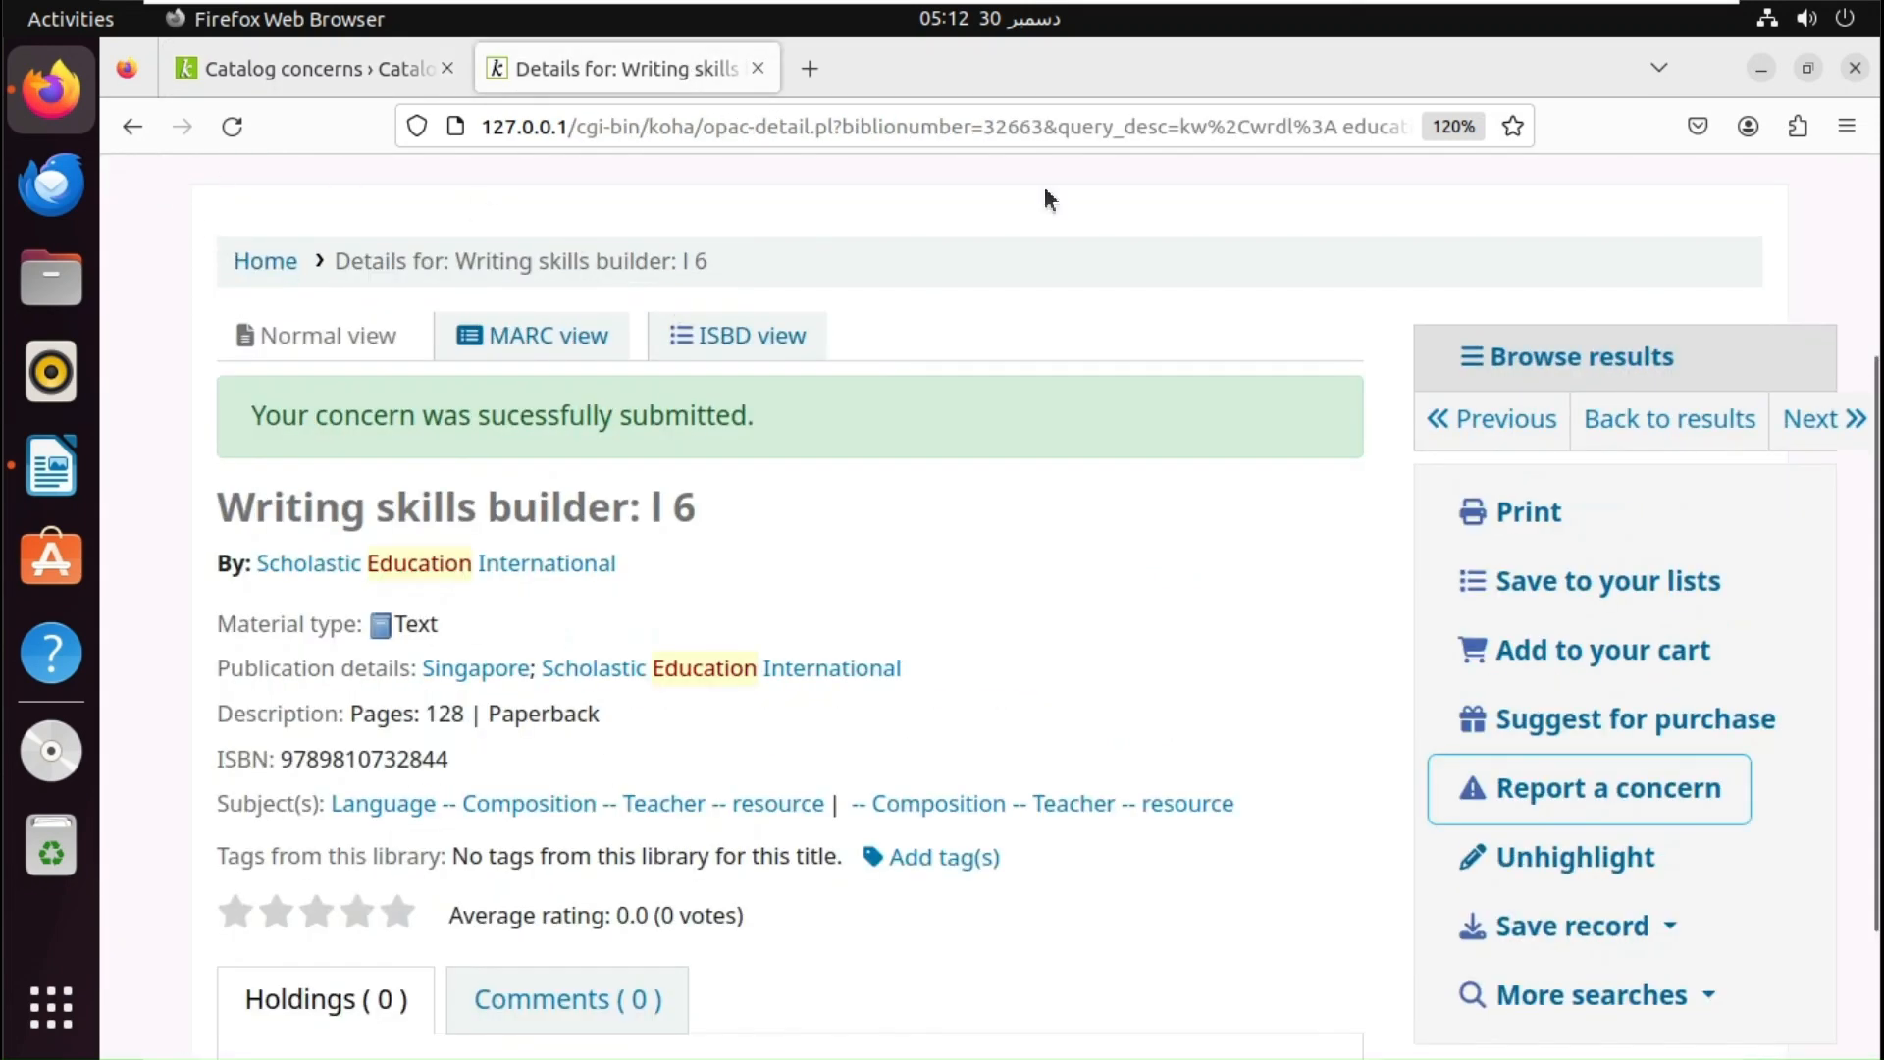
{"action": "scroll", "coordinate": [1874, 292], "scroll_direction": "up", "scroll_amount": 3}
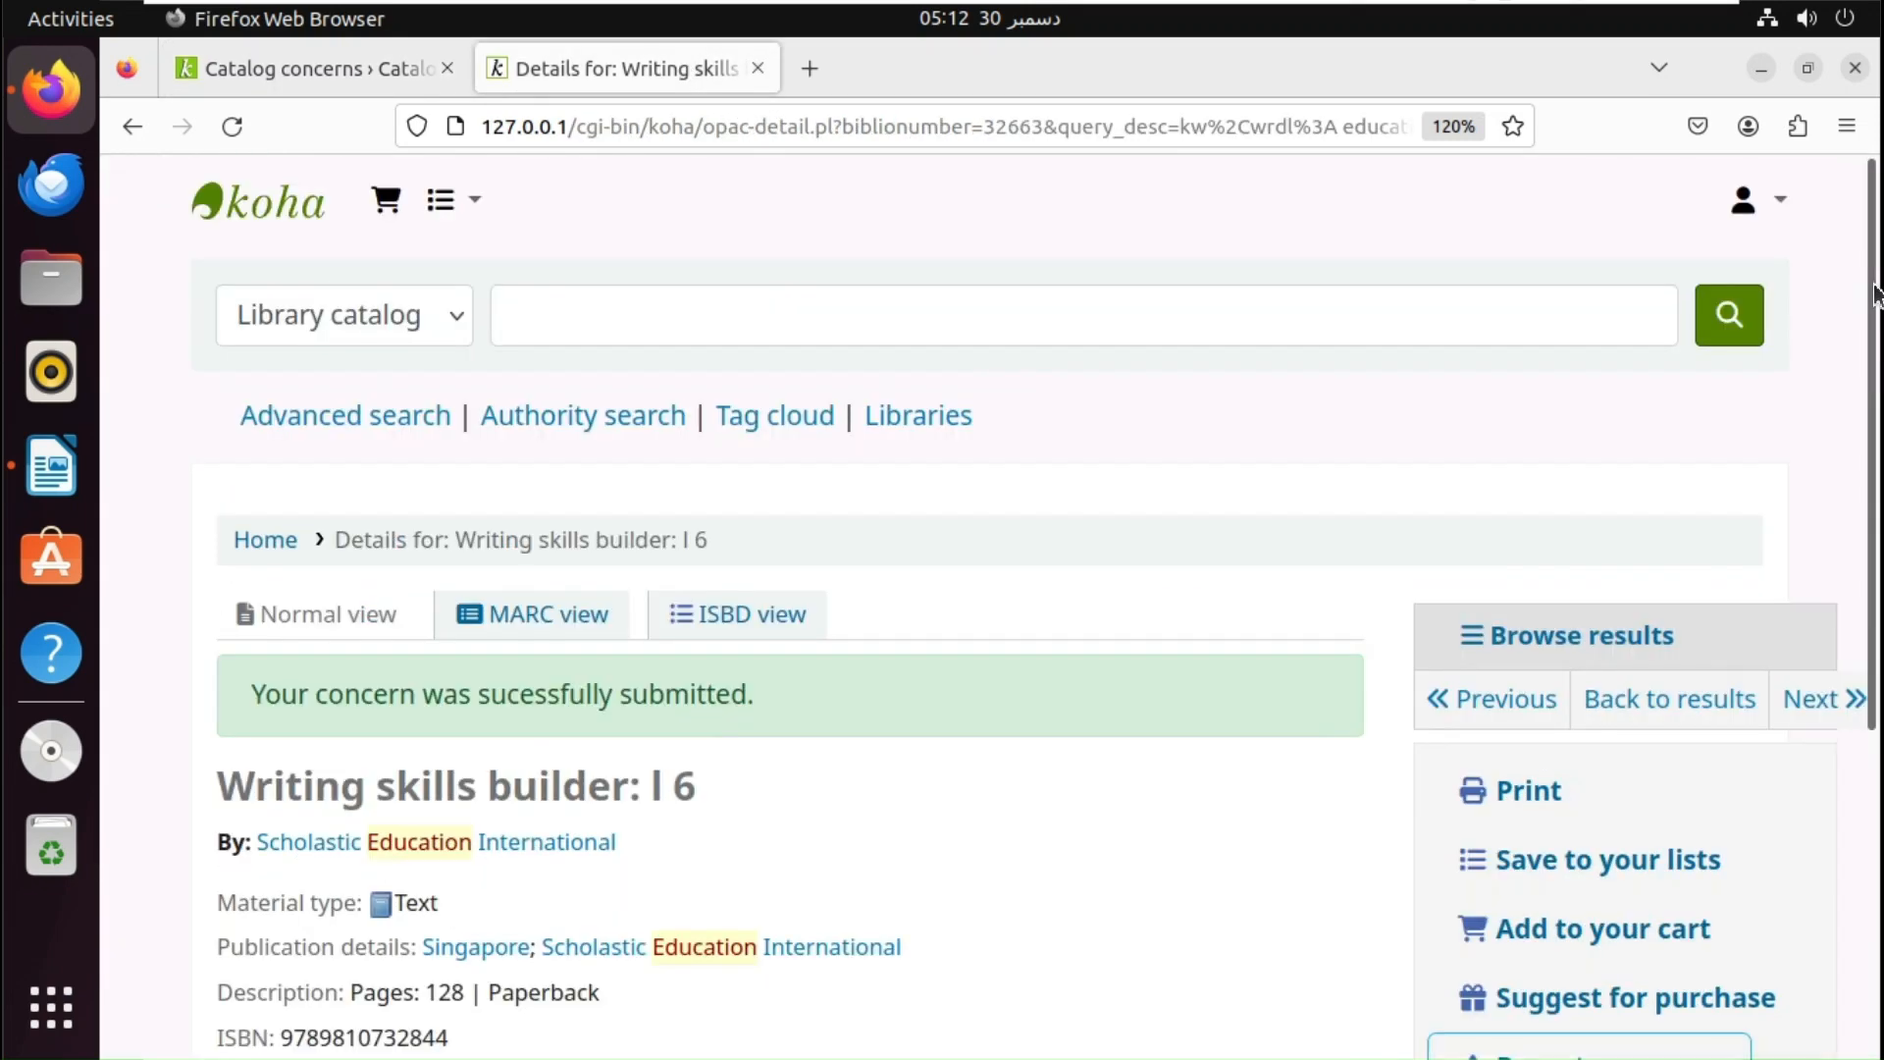
{"action": "left_click", "coordinate": [1740, 211]}
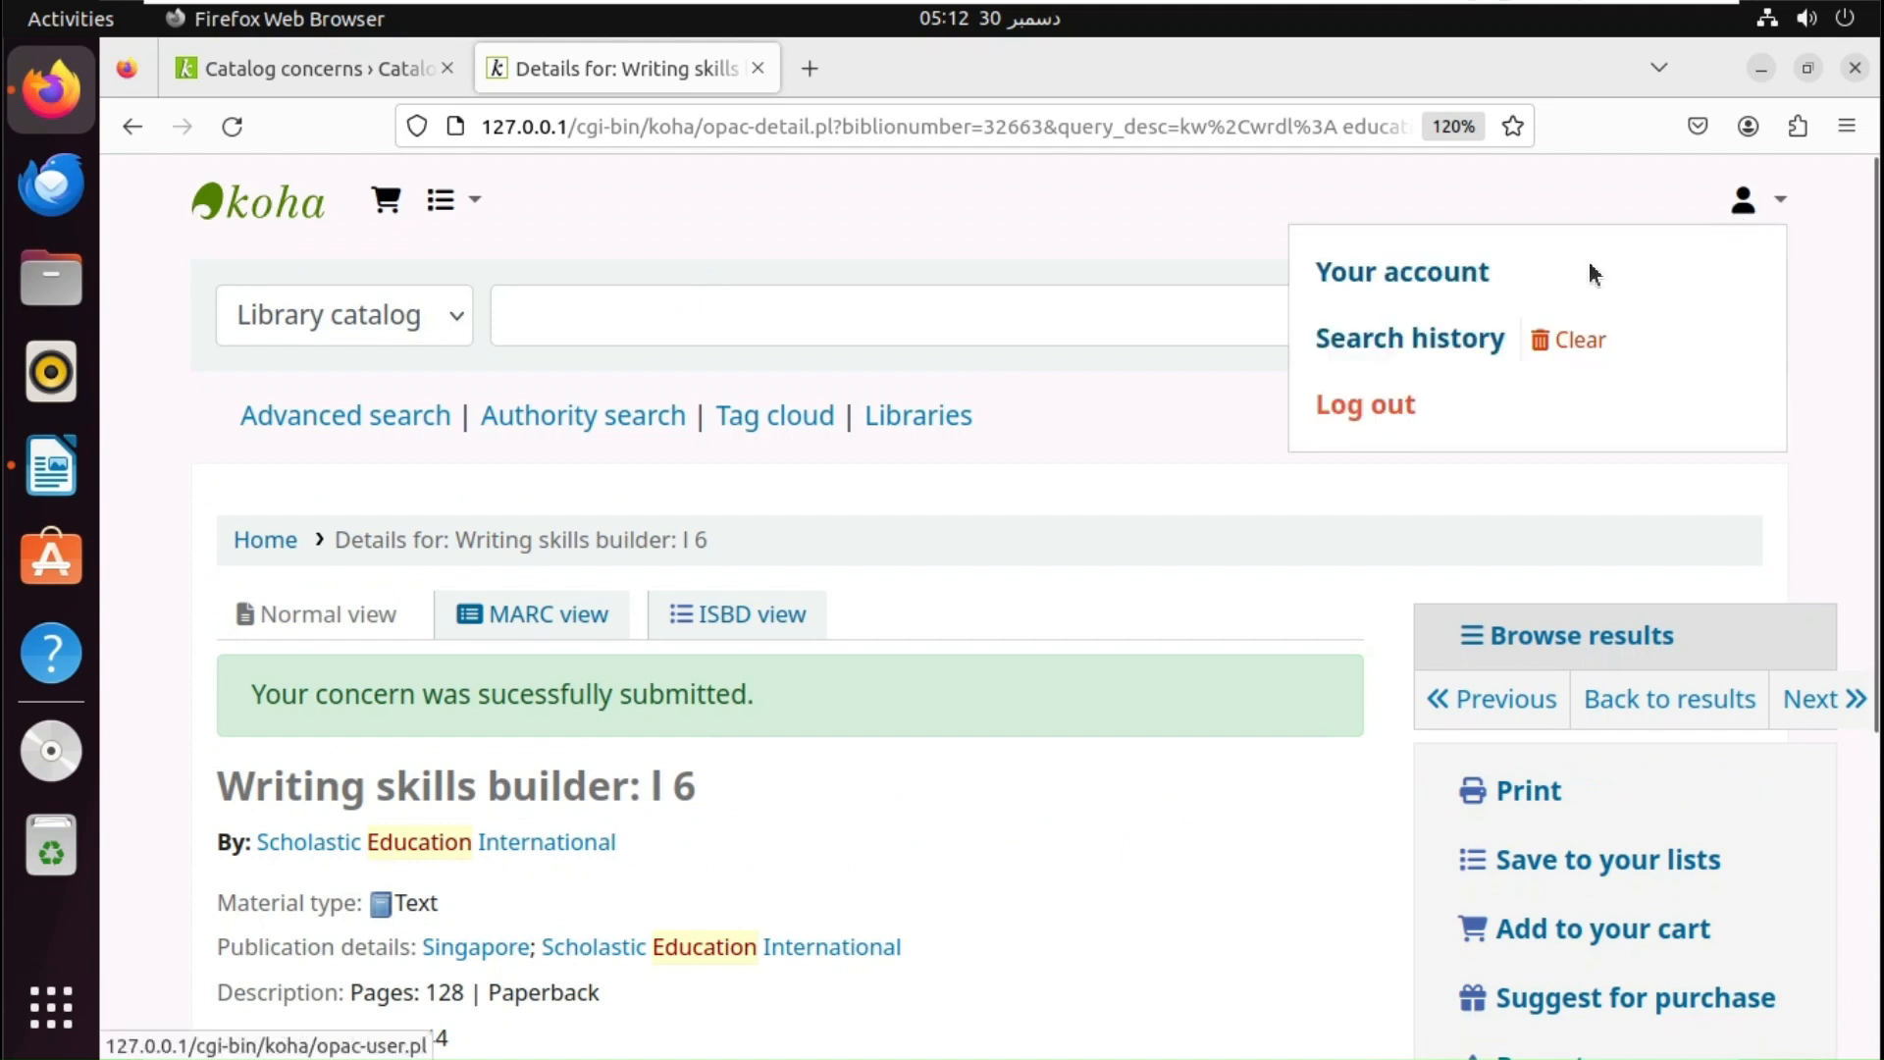
{"action": "left_click", "coordinate": [1417, 271]}
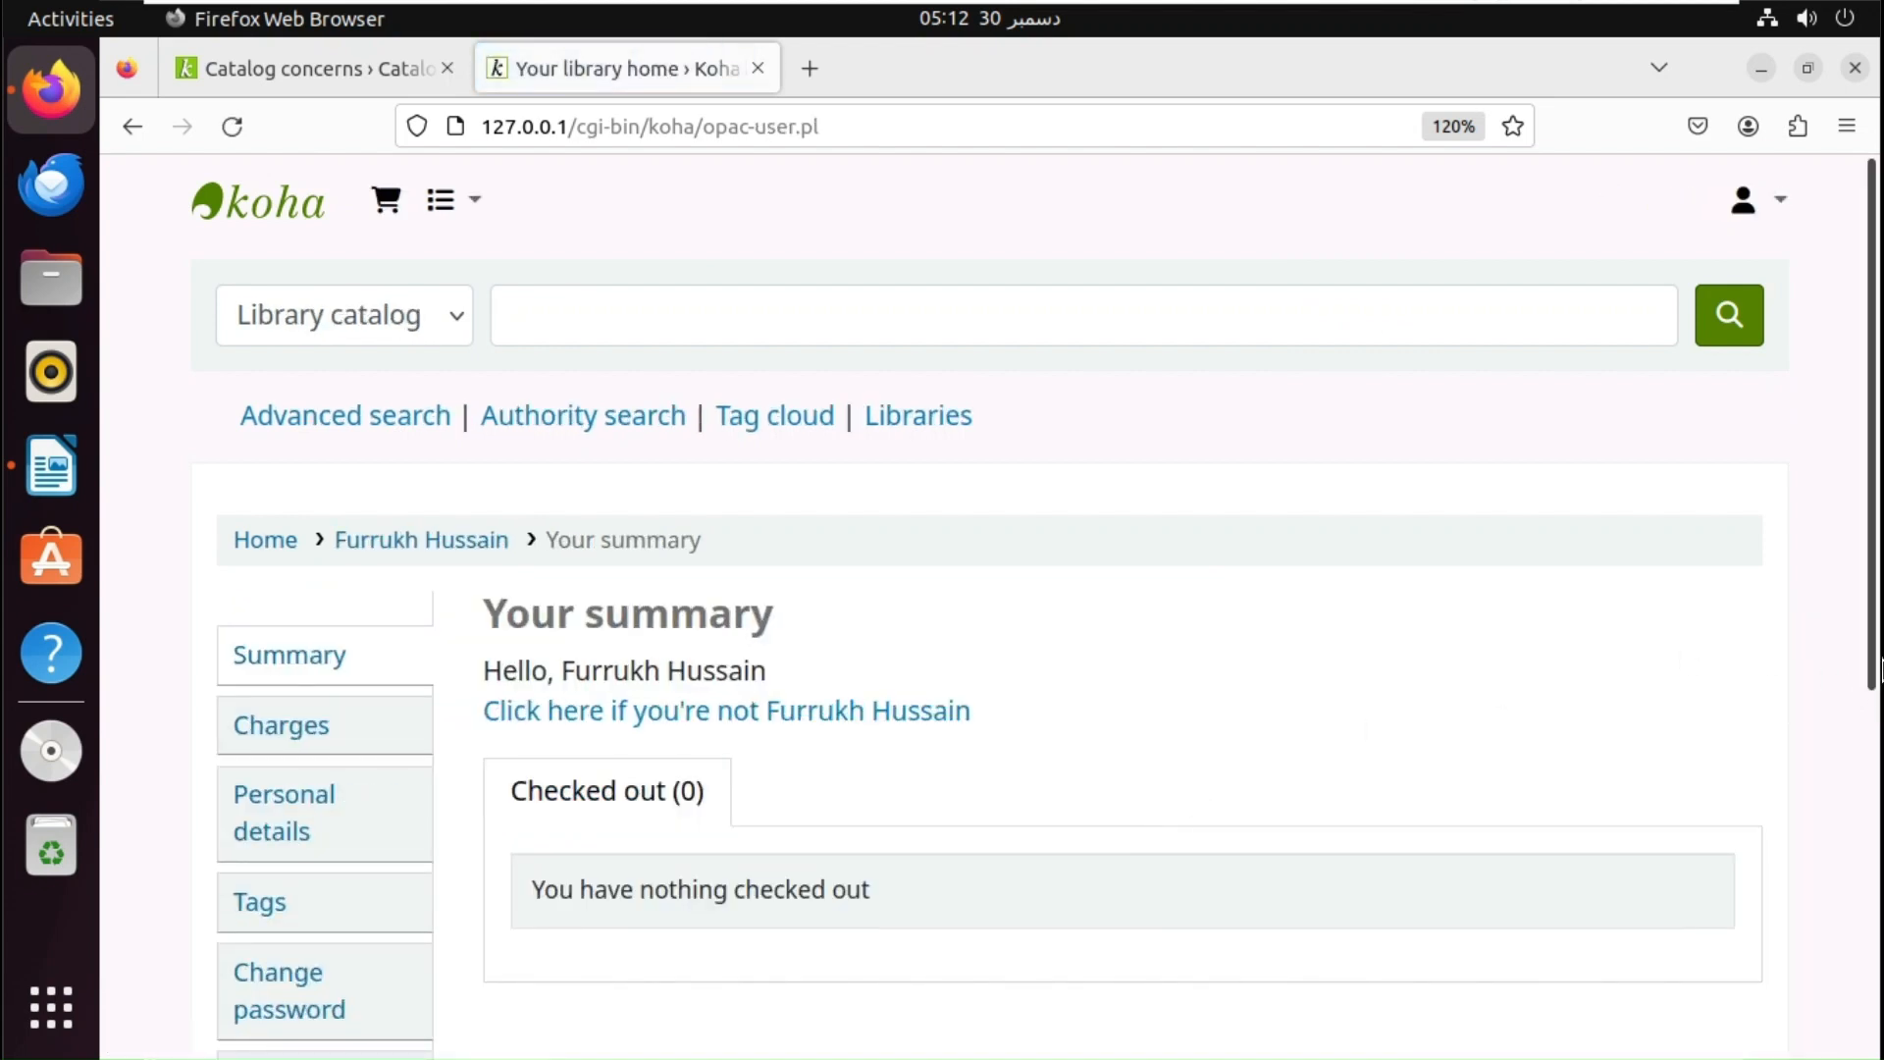
{"action": "left_click_drag", "start_coordinate": [1861, 686], "coordinate": [1861, 1042]}
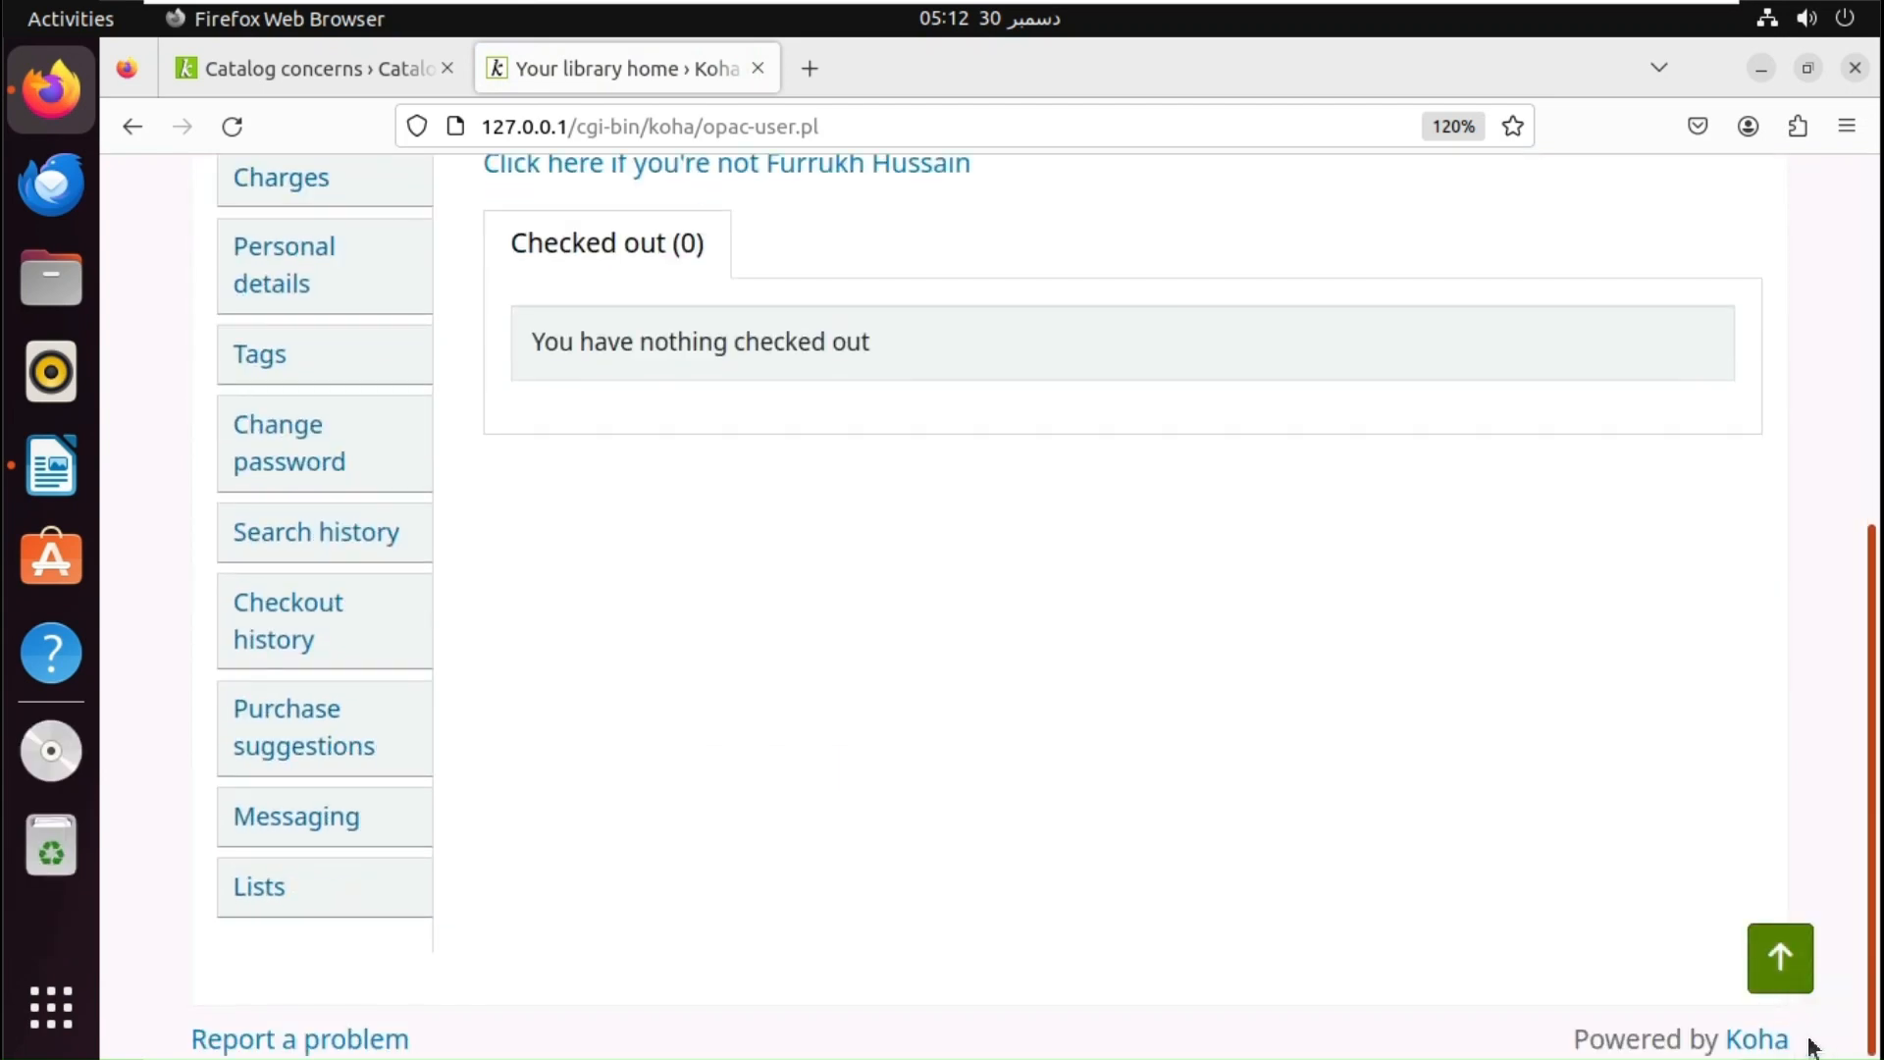
{"action": "left_click", "coordinate": [1779, 958]}
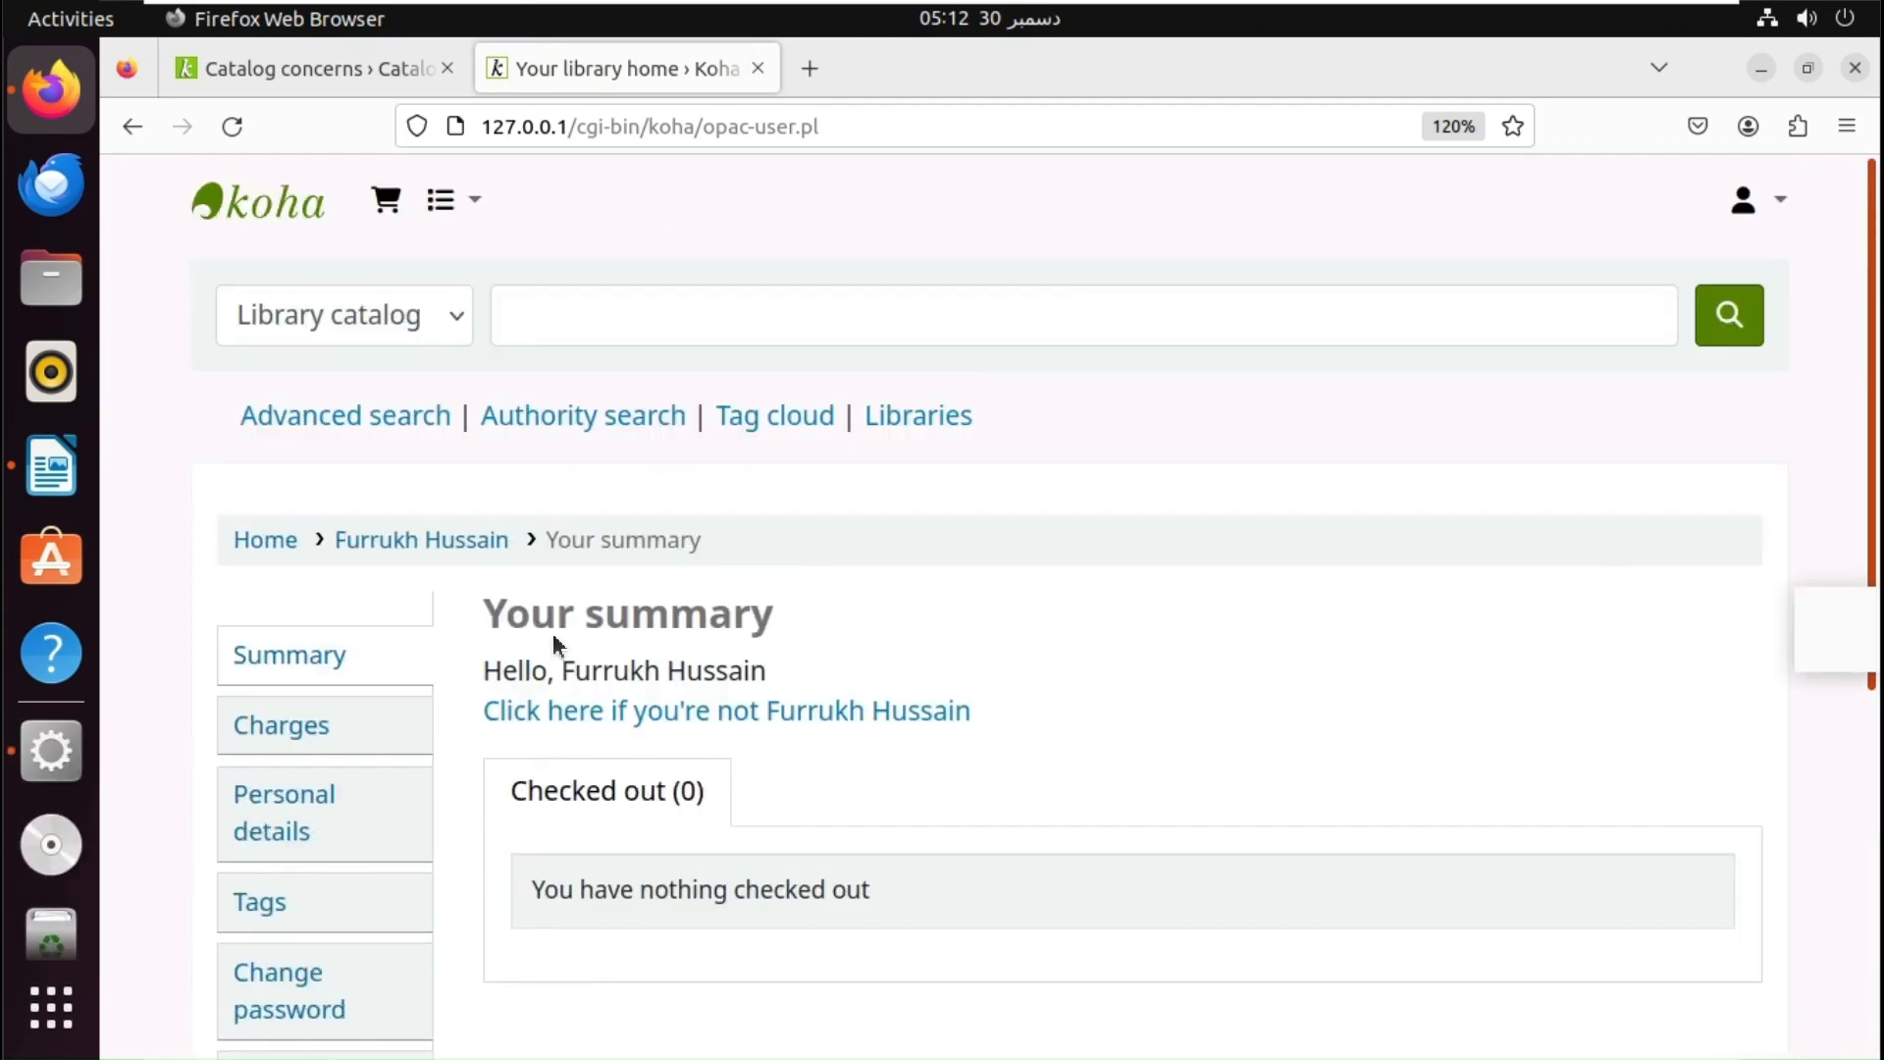
{"action": "left_click", "coordinate": [268, 545]}
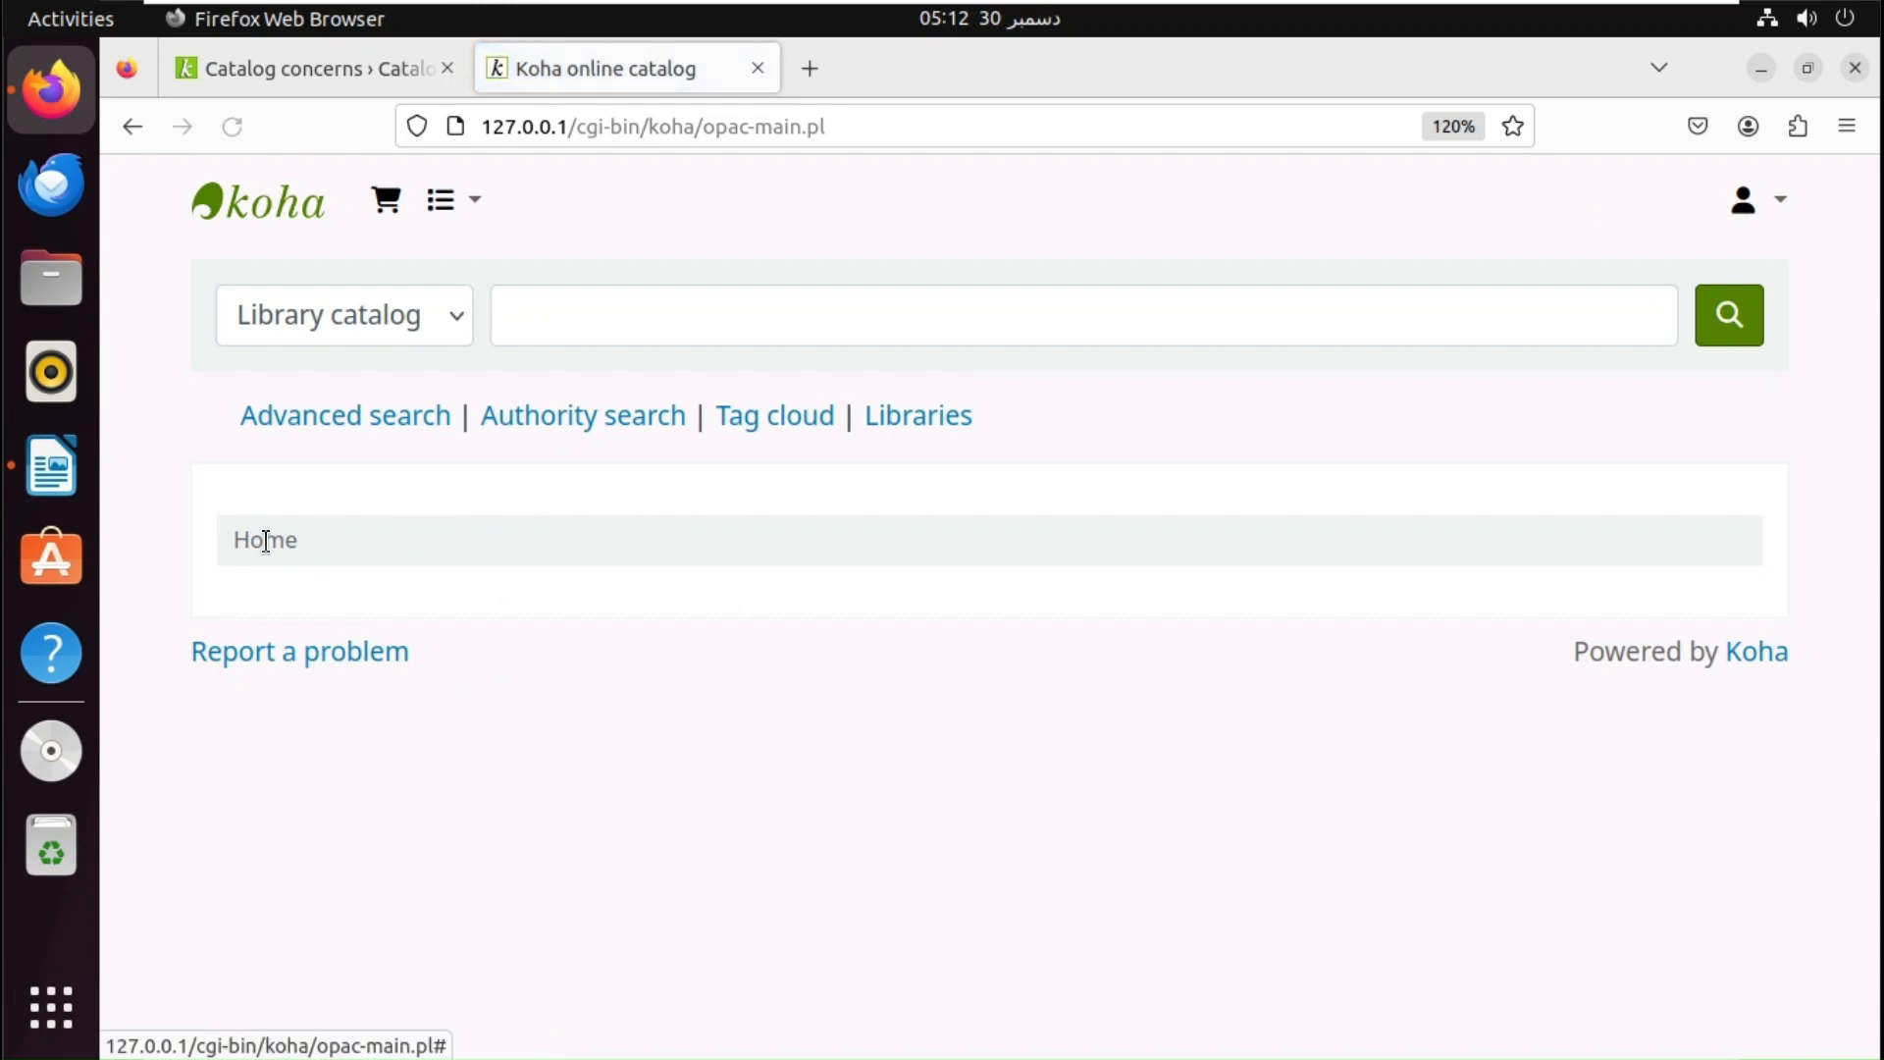
- Switch back to the staff Catalog concerns list, where 'No Item details' shows two comments
{"action": "left_click", "coordinate": [328, 72]}
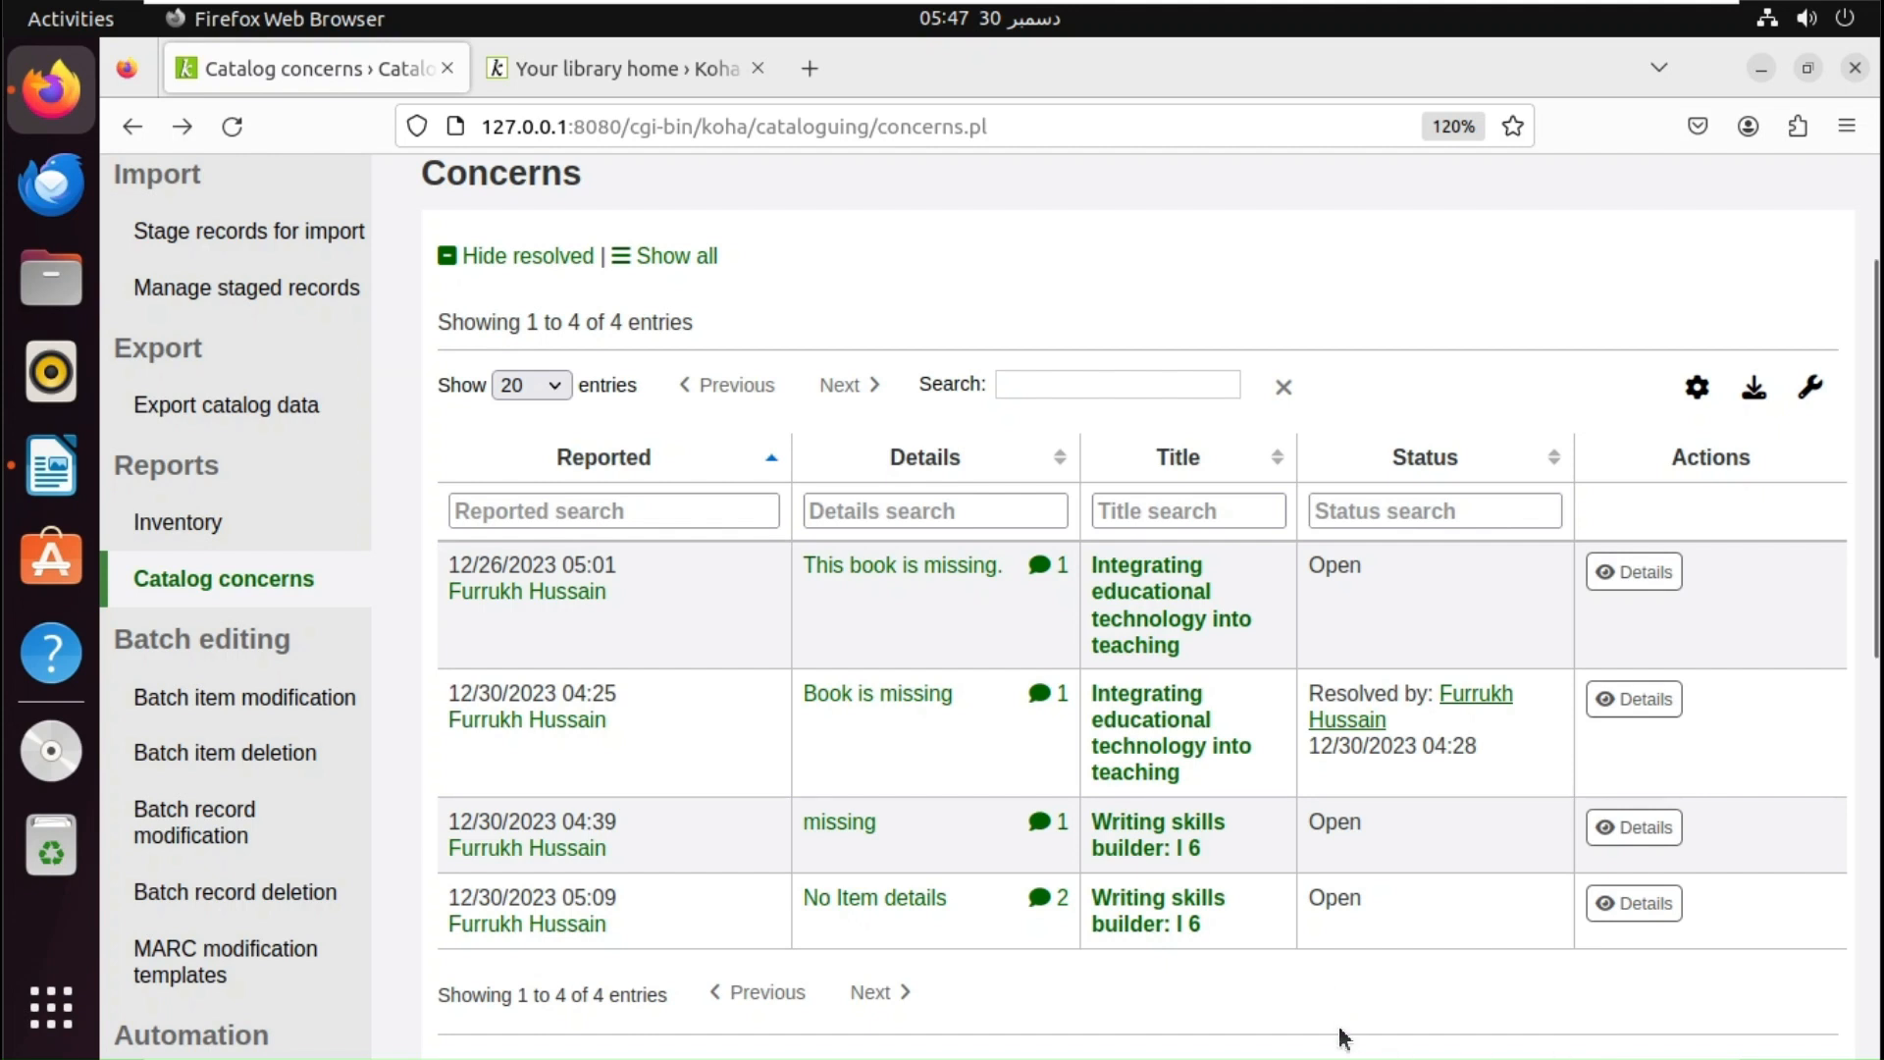
- Open the reporting patron's Details page from the Reported column link
{"action": "left_click", "coordinate": [581, 857]}
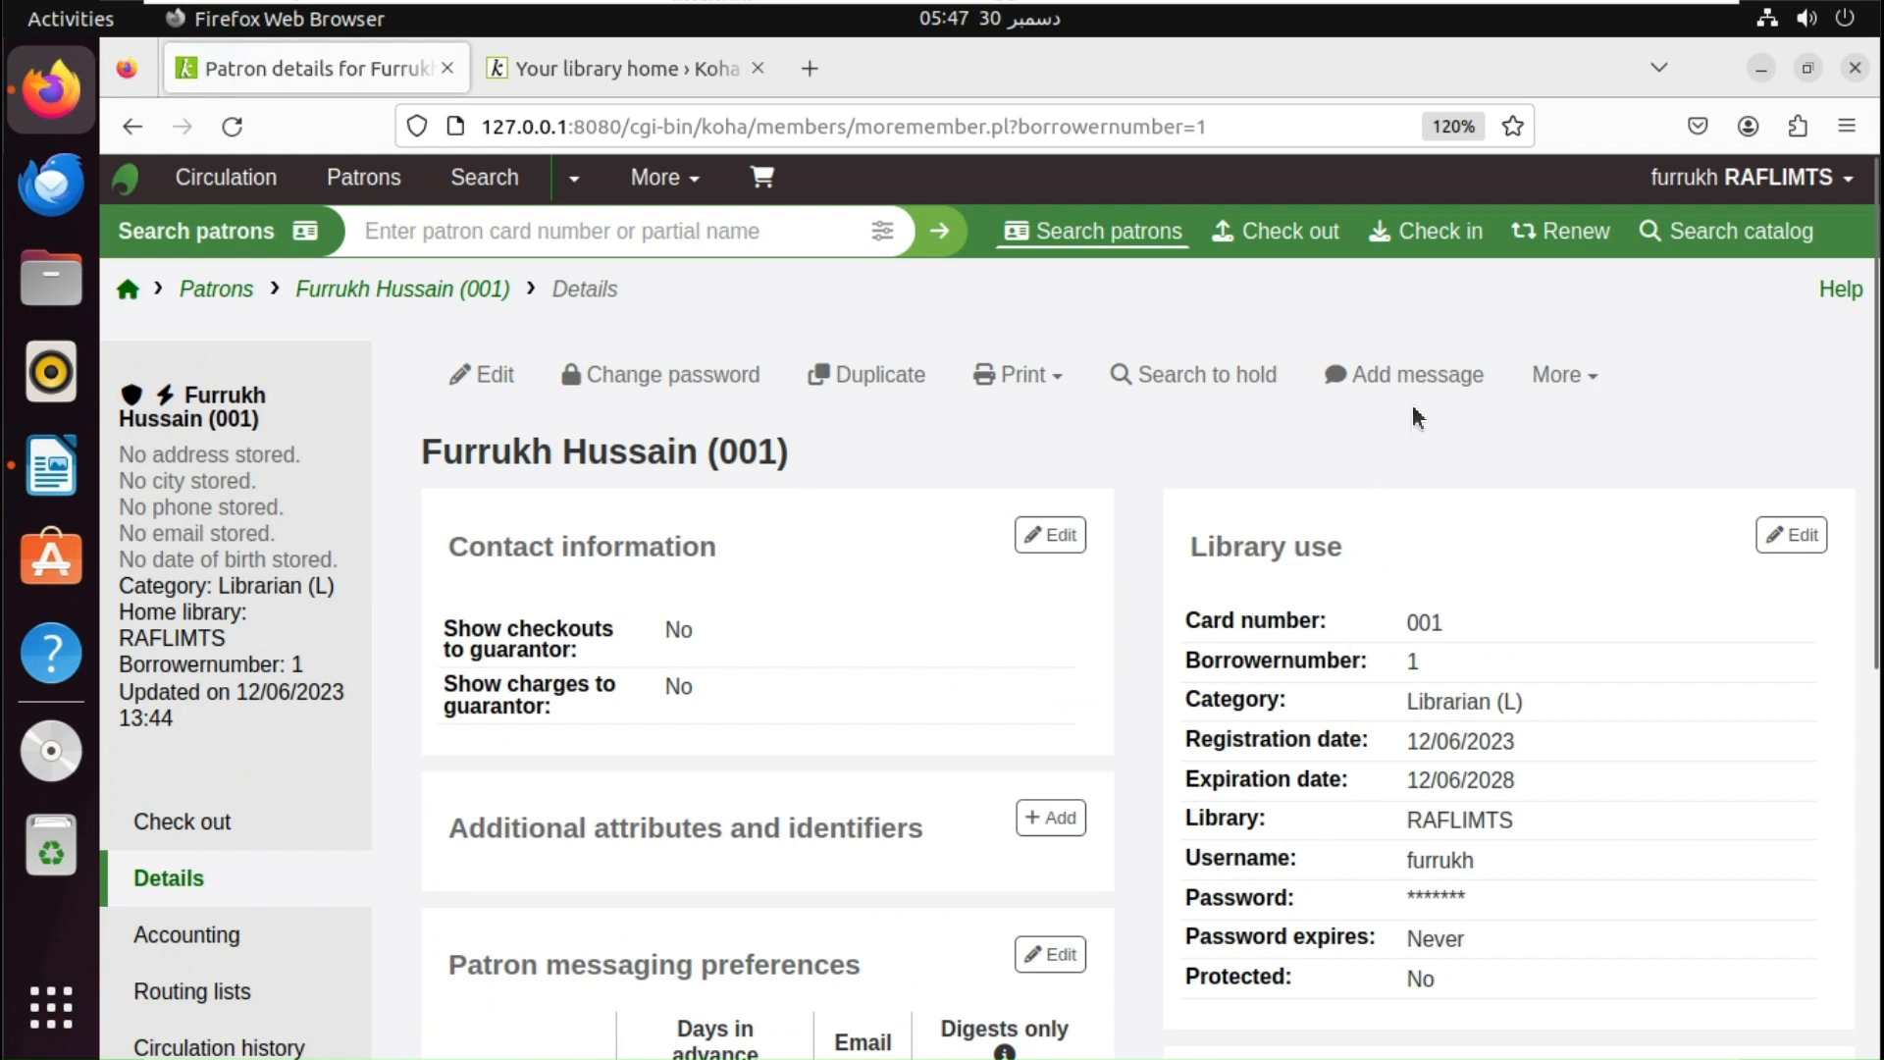
- Start a new patron message addressed to the OPAC, trying the predefined Address notes text
{"action": "left_click", "coordinate": [1418, 379]}
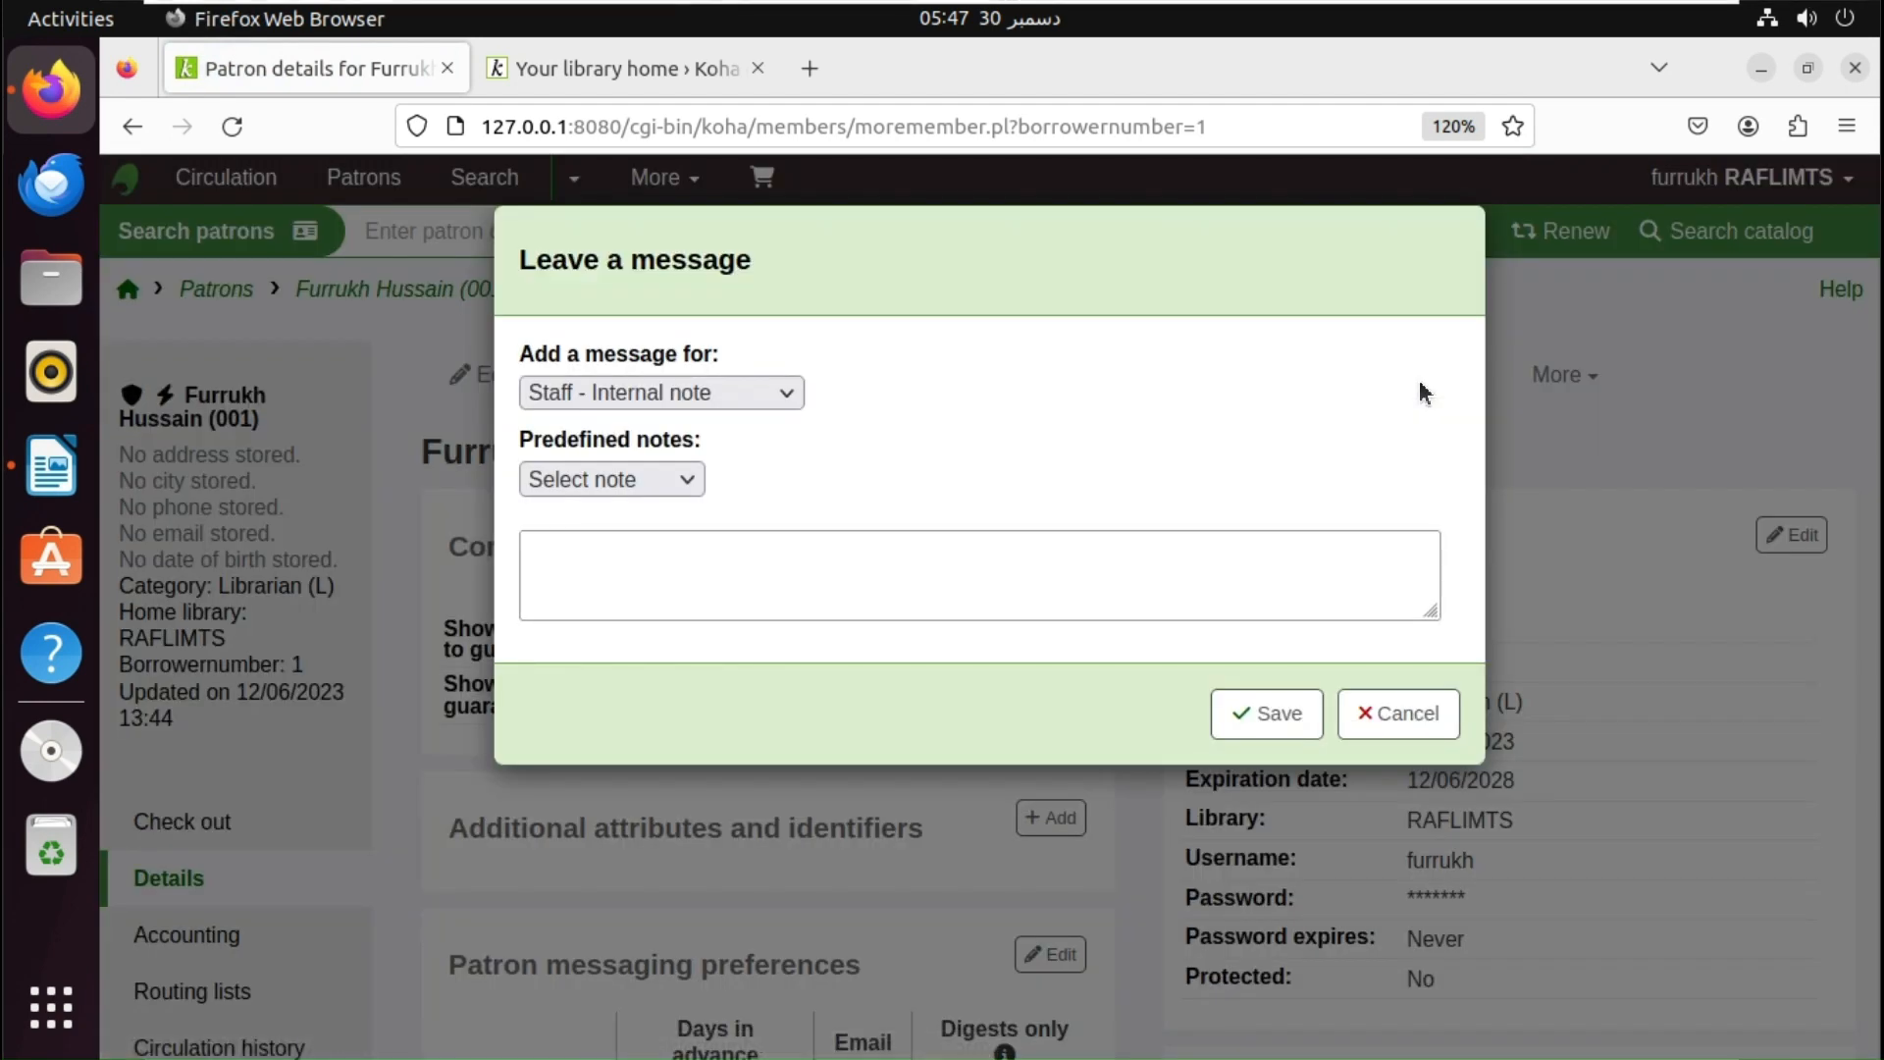
{"action": "left_click", "coordinate": [738, 397]}
{"action": "left_click", "coordinate": [686, 466]}
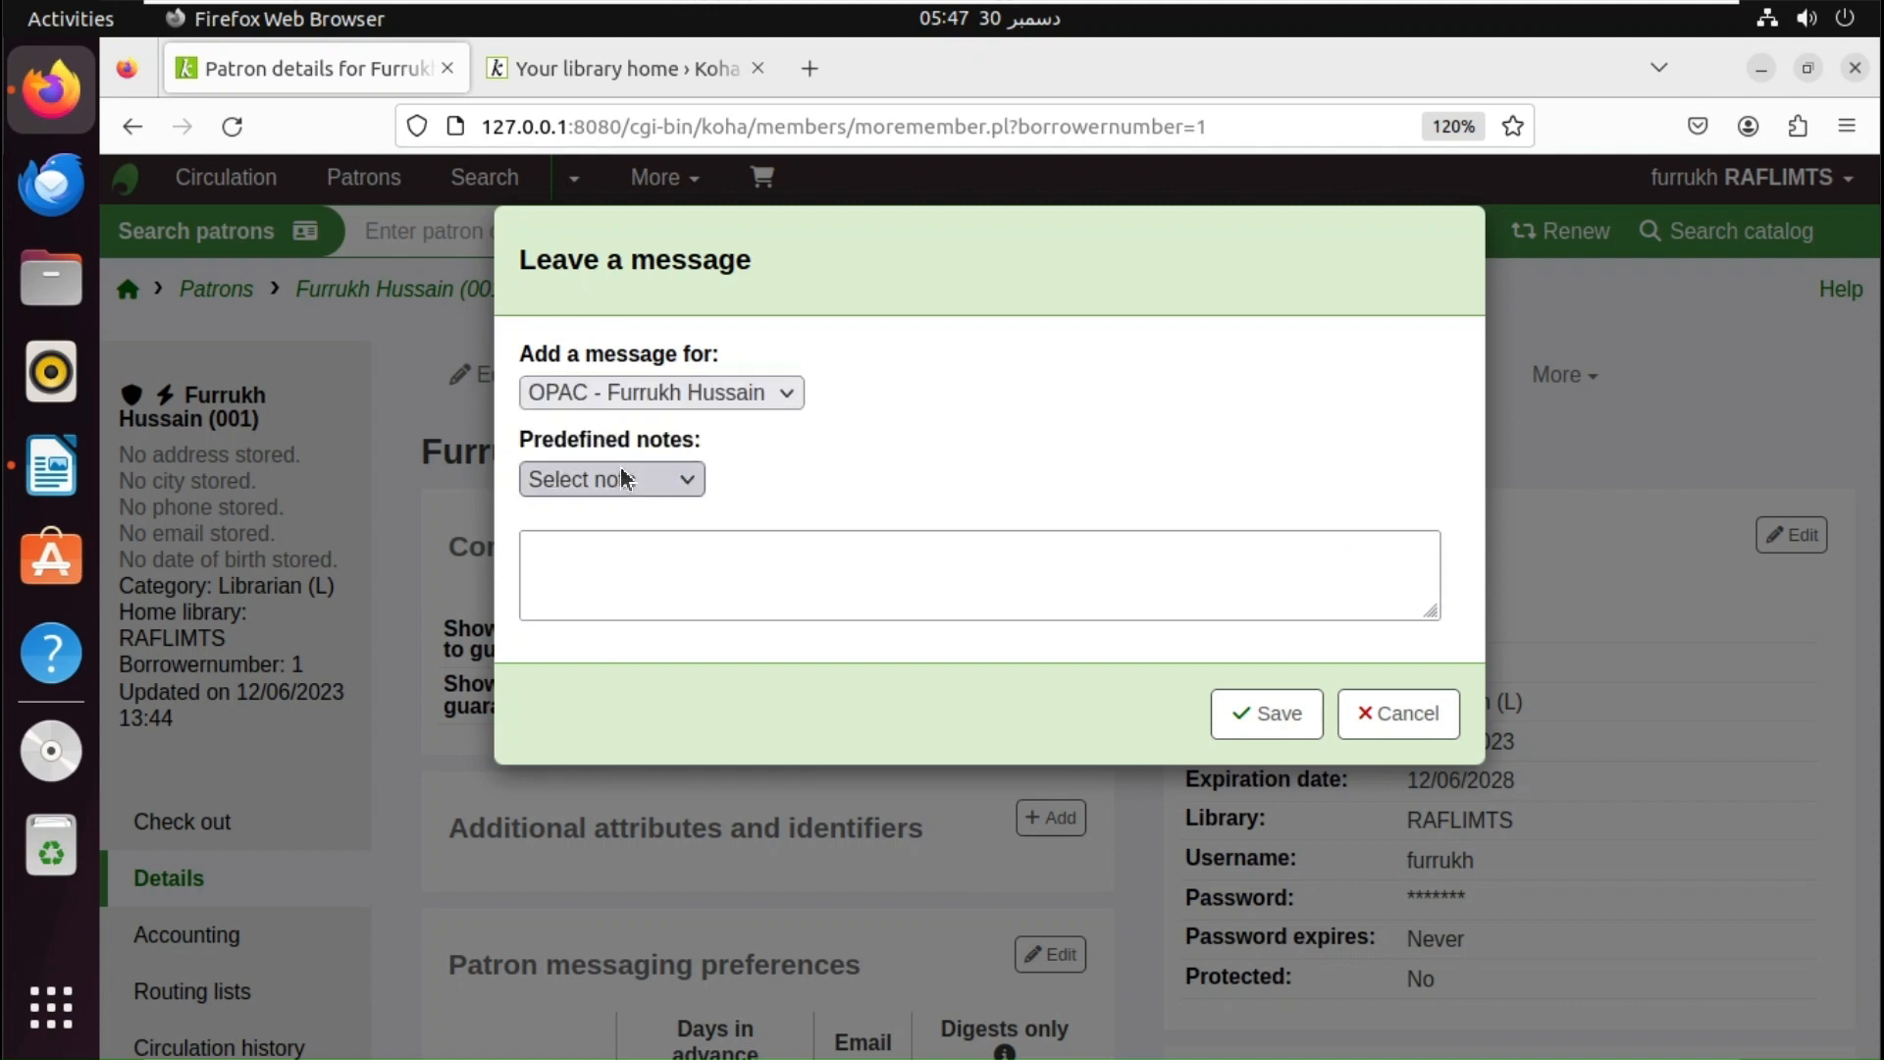
{"action": "left_click", "coordinate": [624, 483]}
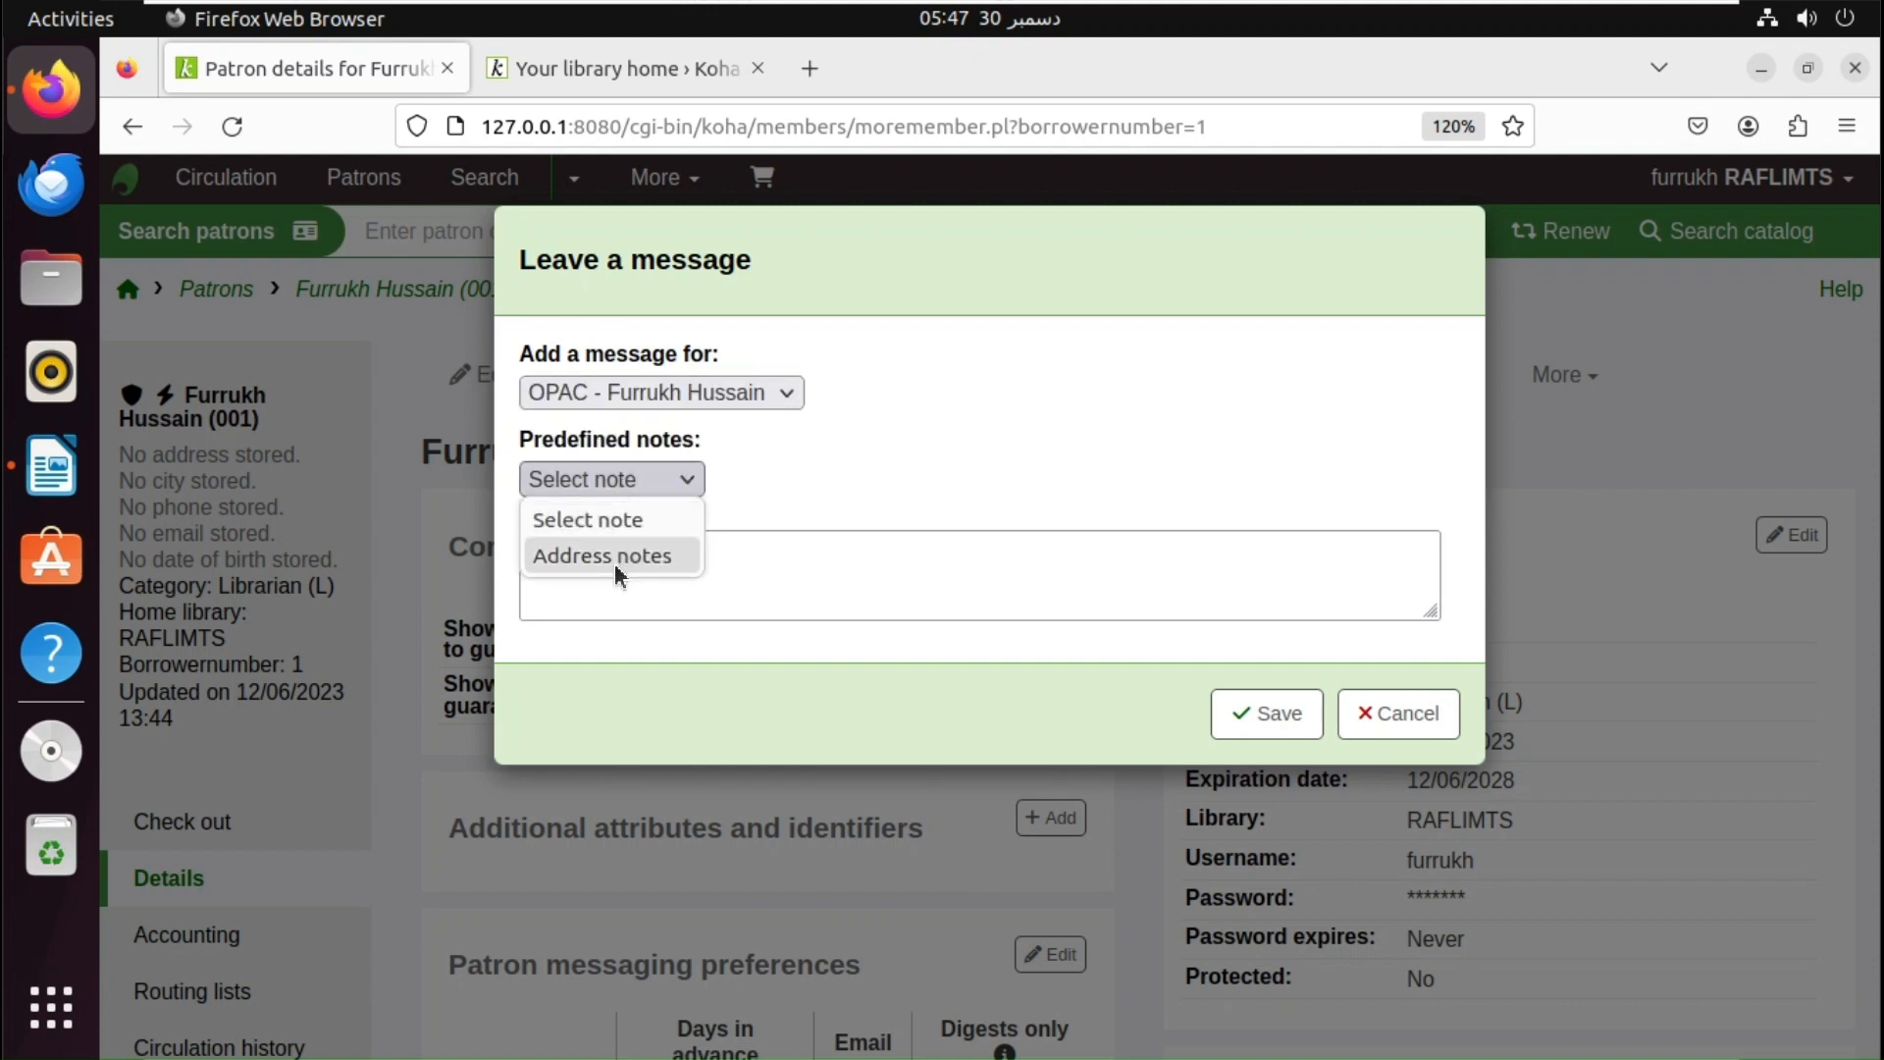
{"action": "left_click", "coordinate": [619, 555]}
{"action": "left_click", "coordinate": [628, 559]}
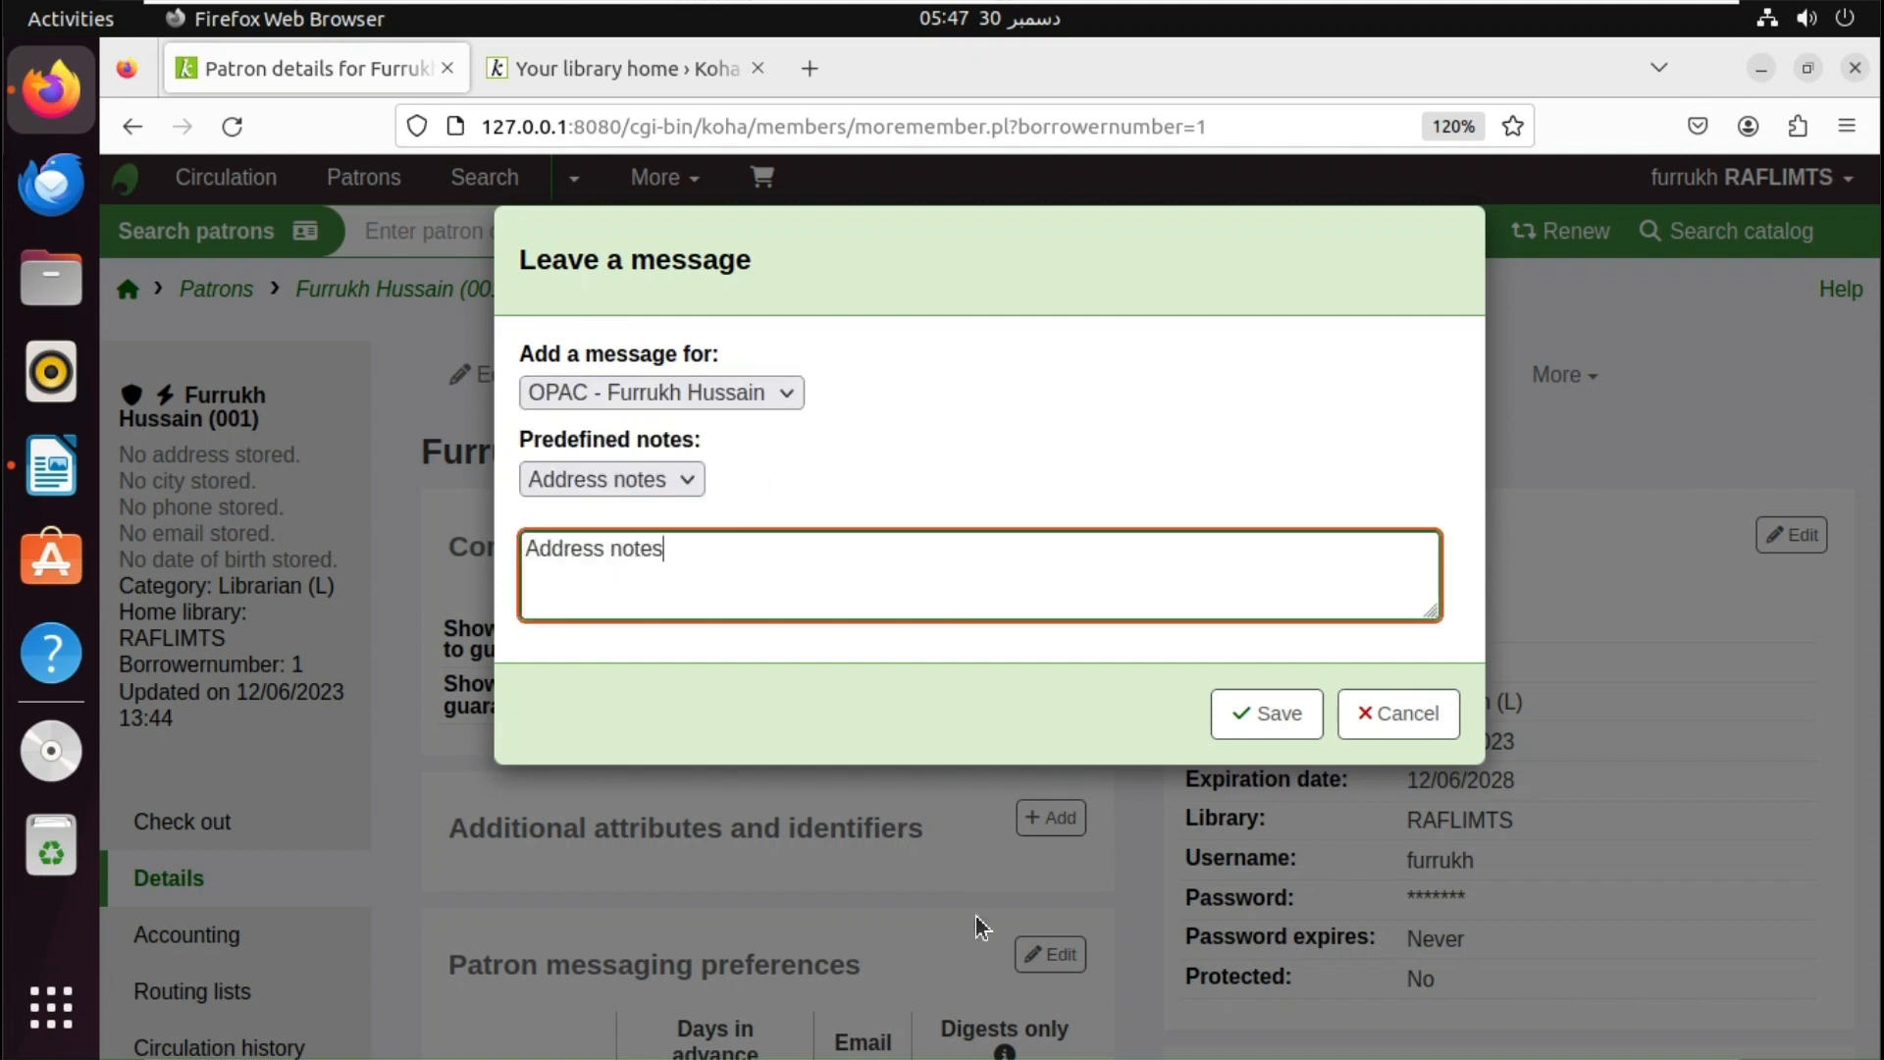
{"action": "key", "text": "ctrl+a"}
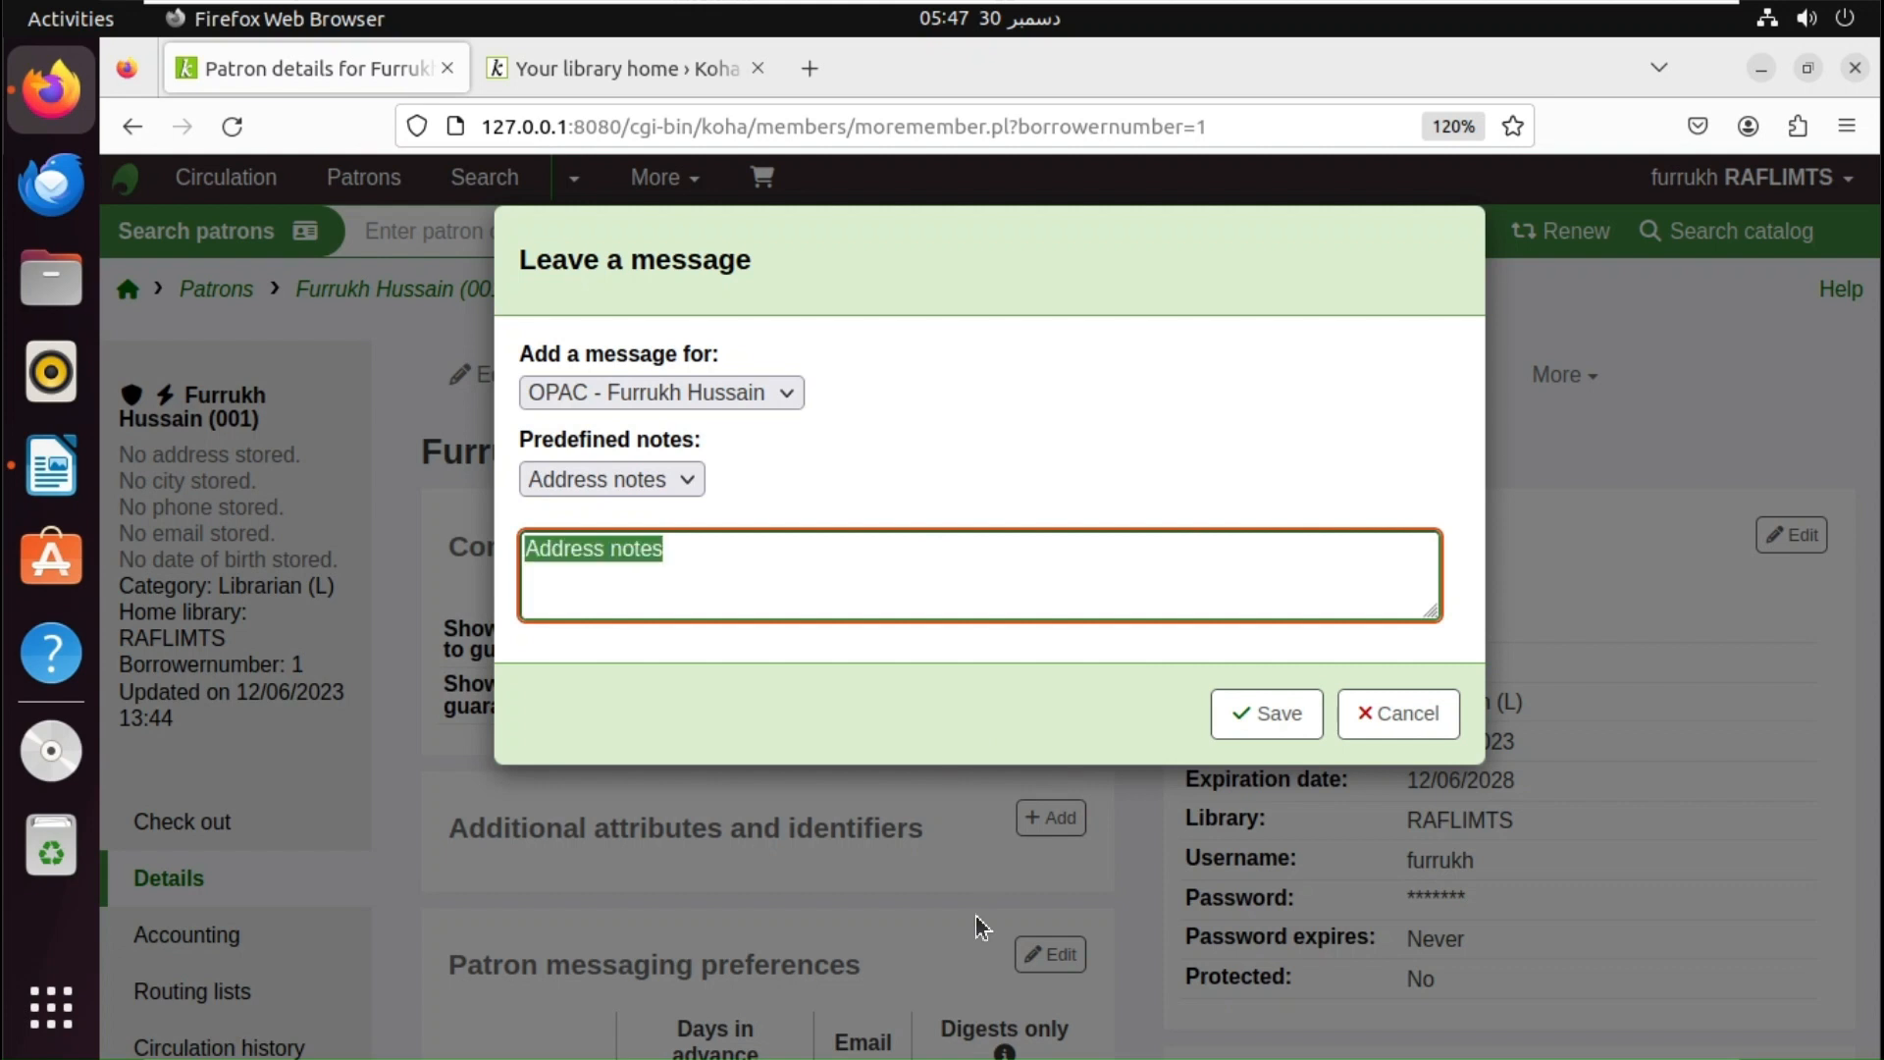
{"action": "left_click", "coordinate": [661, 487]}
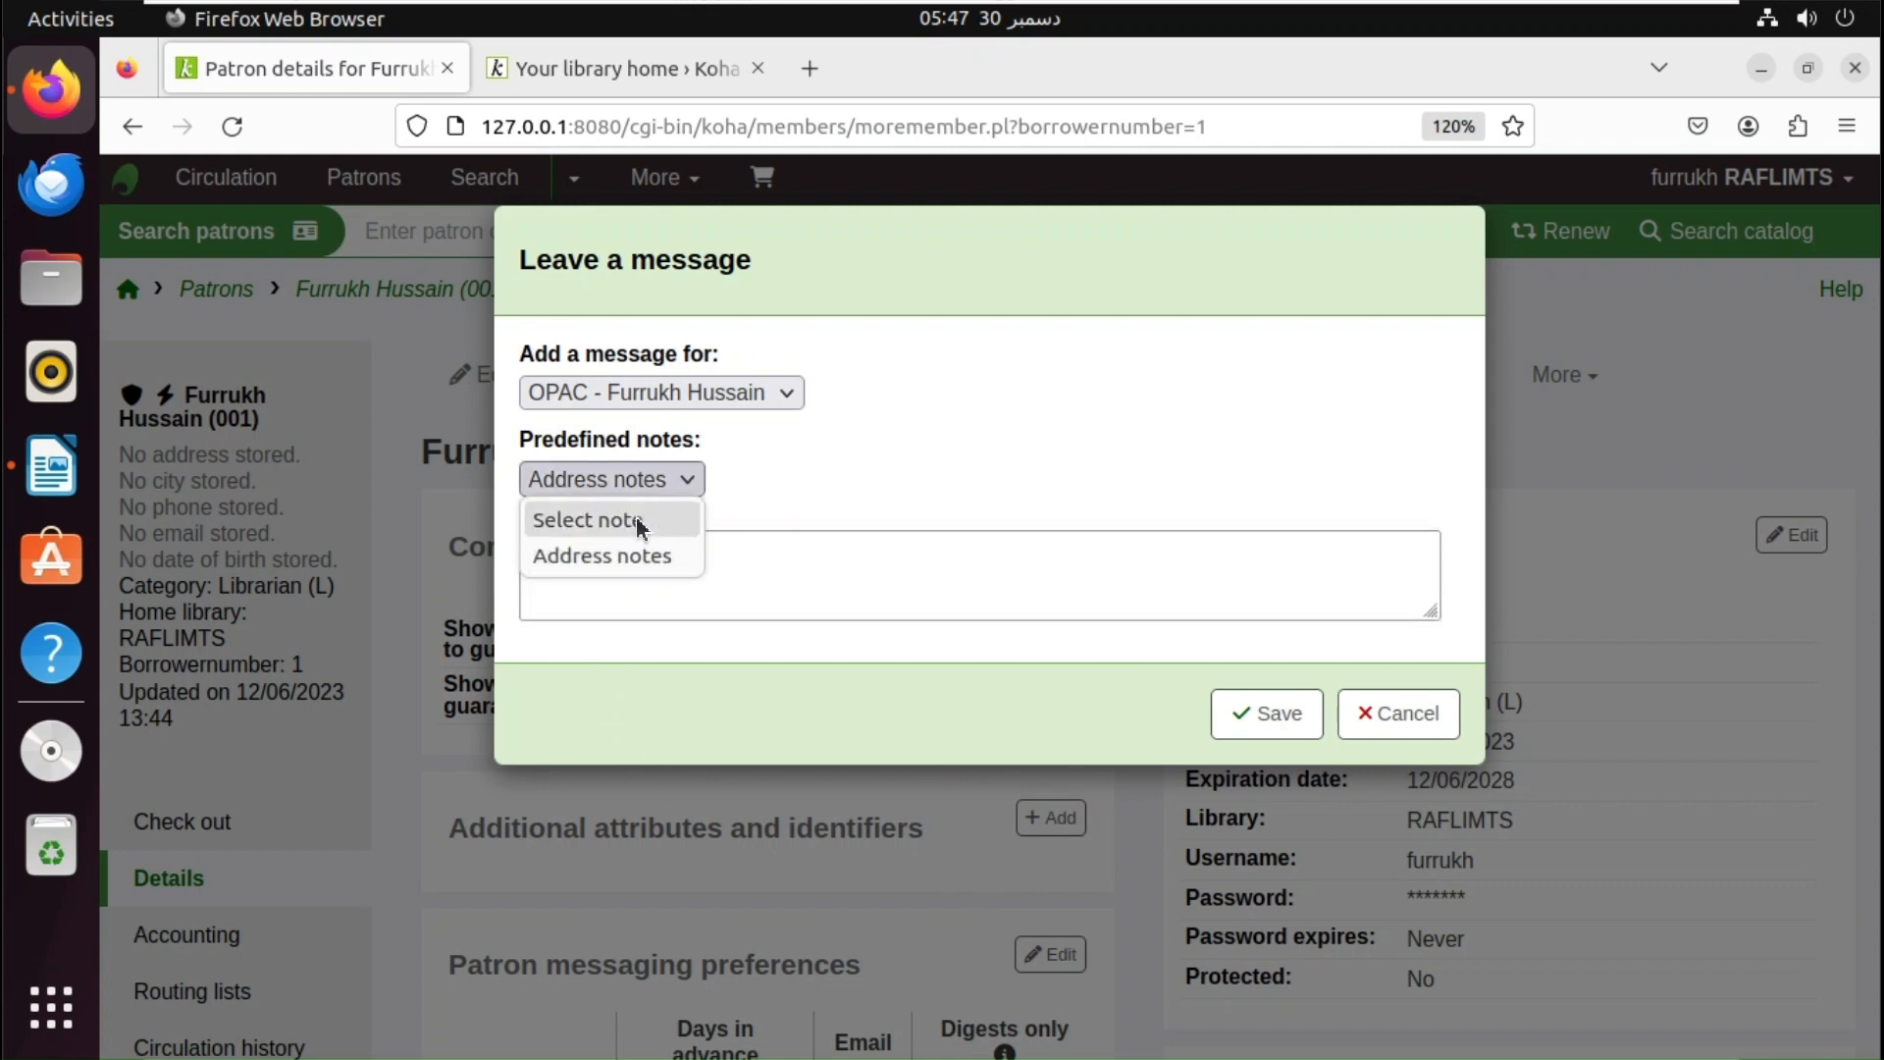
{"action": "left_click", "coordinate": [648, 520]}
{"action": "left_click", "coordinate": [689, 564]}
{"action": "left_click", "coordinate": [677, 487]}
{"action": "left_click", "coordinate": [757, 549]}
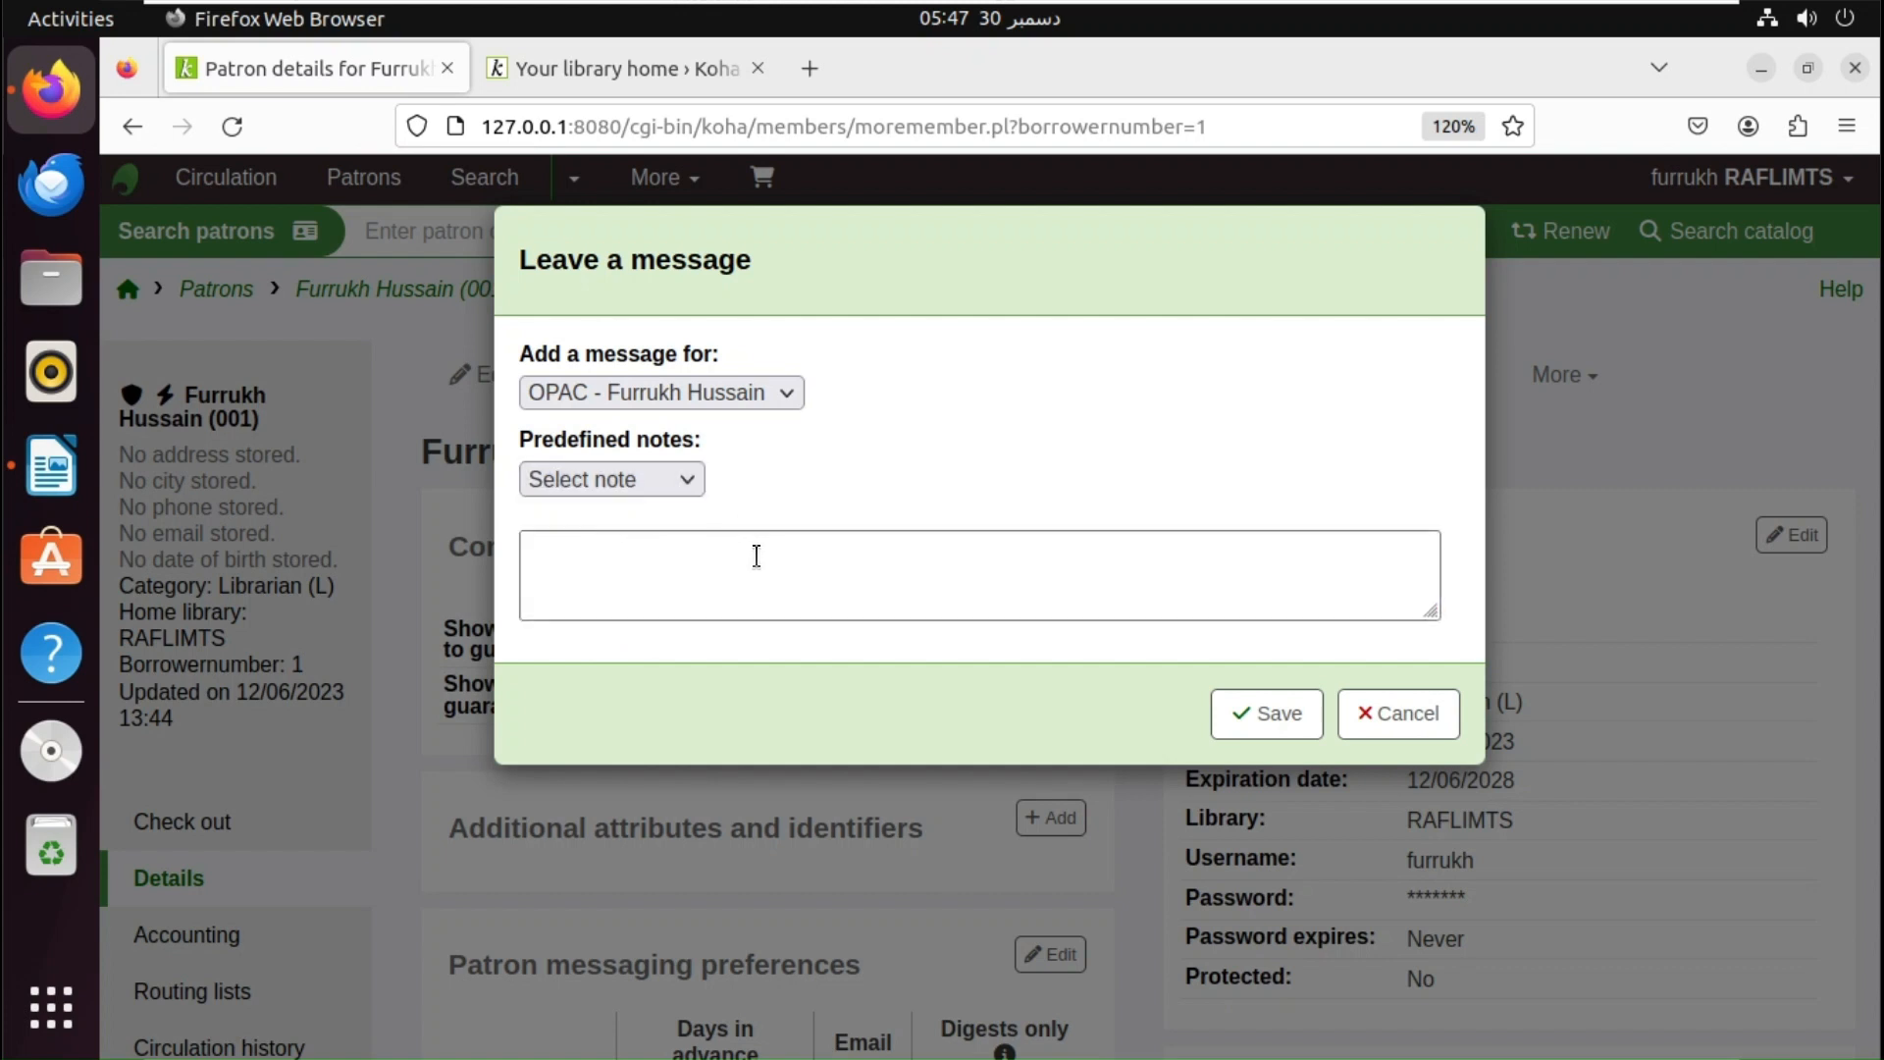
{"action": "left_click", "coordinate": [667, 561]}
{"action": "left_click", "coordinate": [689, 476]}
{"action": "left_click", "coordinate": [644, 555]}
{"action": "left_click", "coordinate": [715, 568]}
{"action": "key", "text": "ctrl+a"}
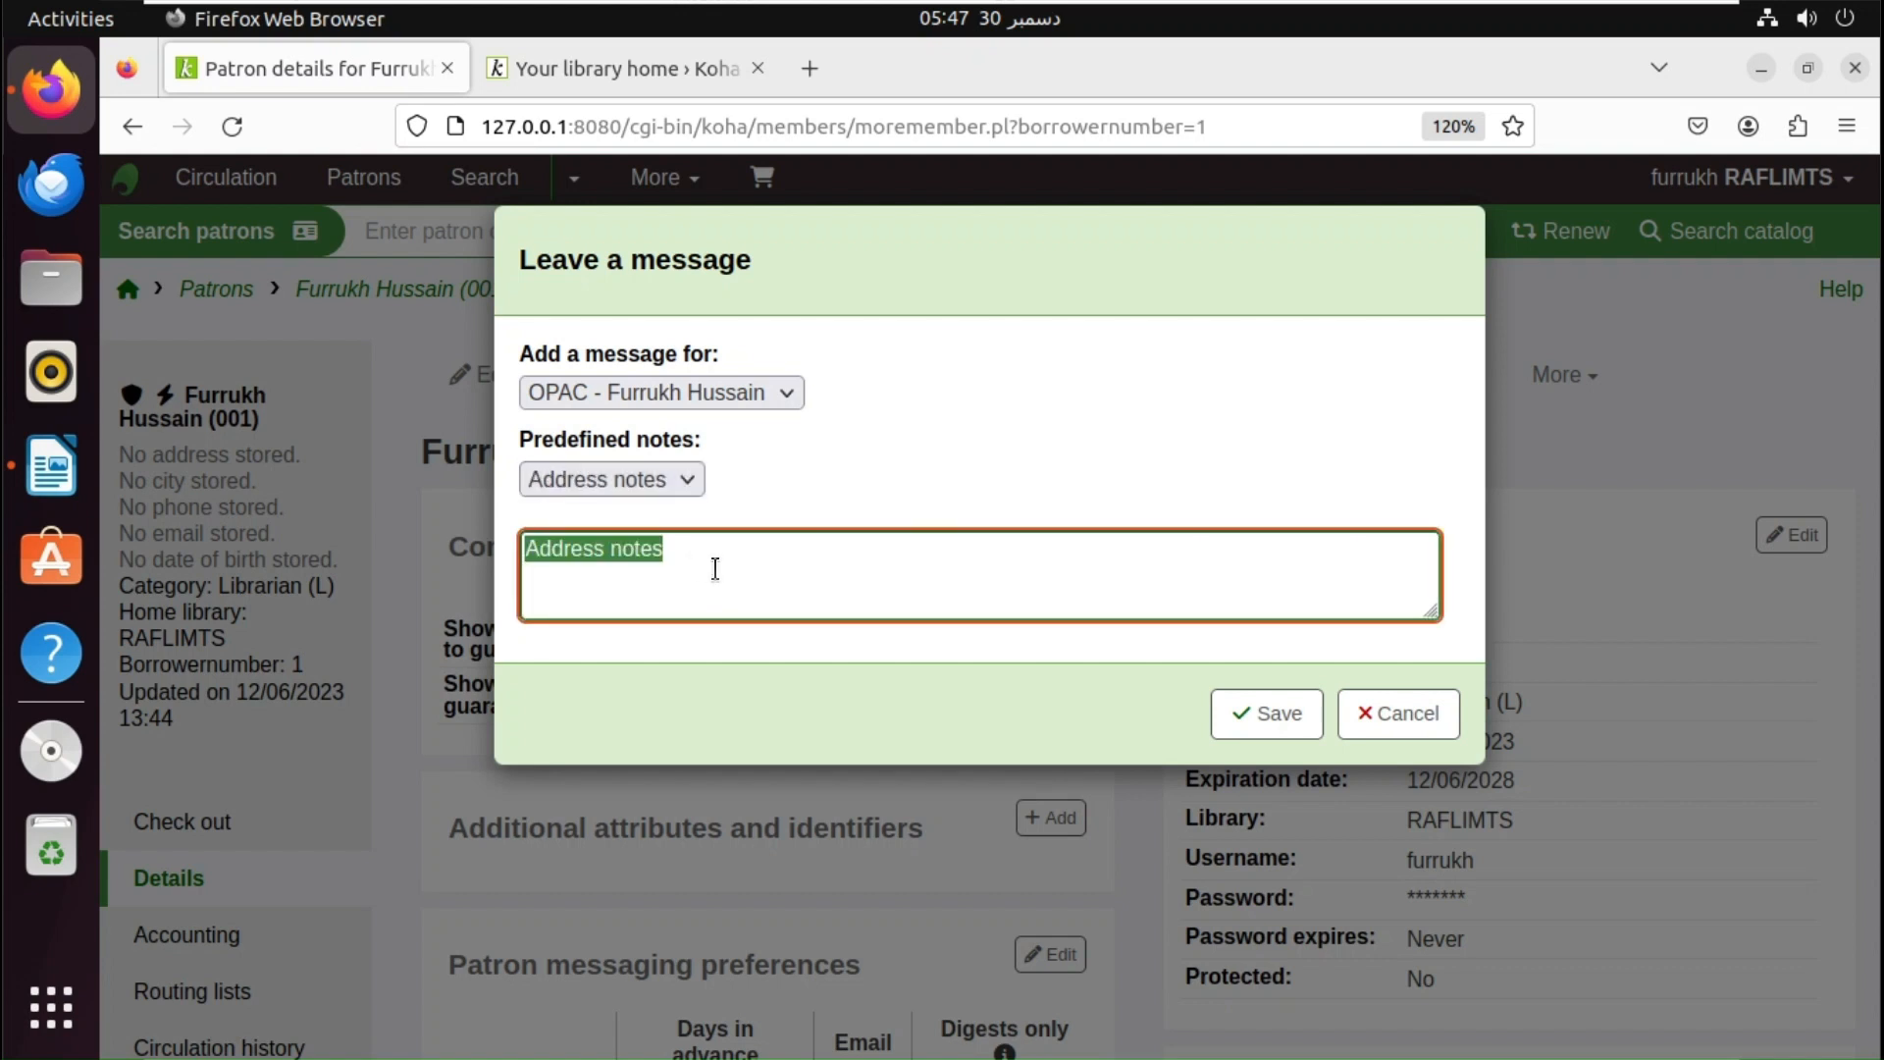
- Enter 'Thank you we have received your concern about the missing item.' and save the message
{"action": "type", "text": "Tha"}
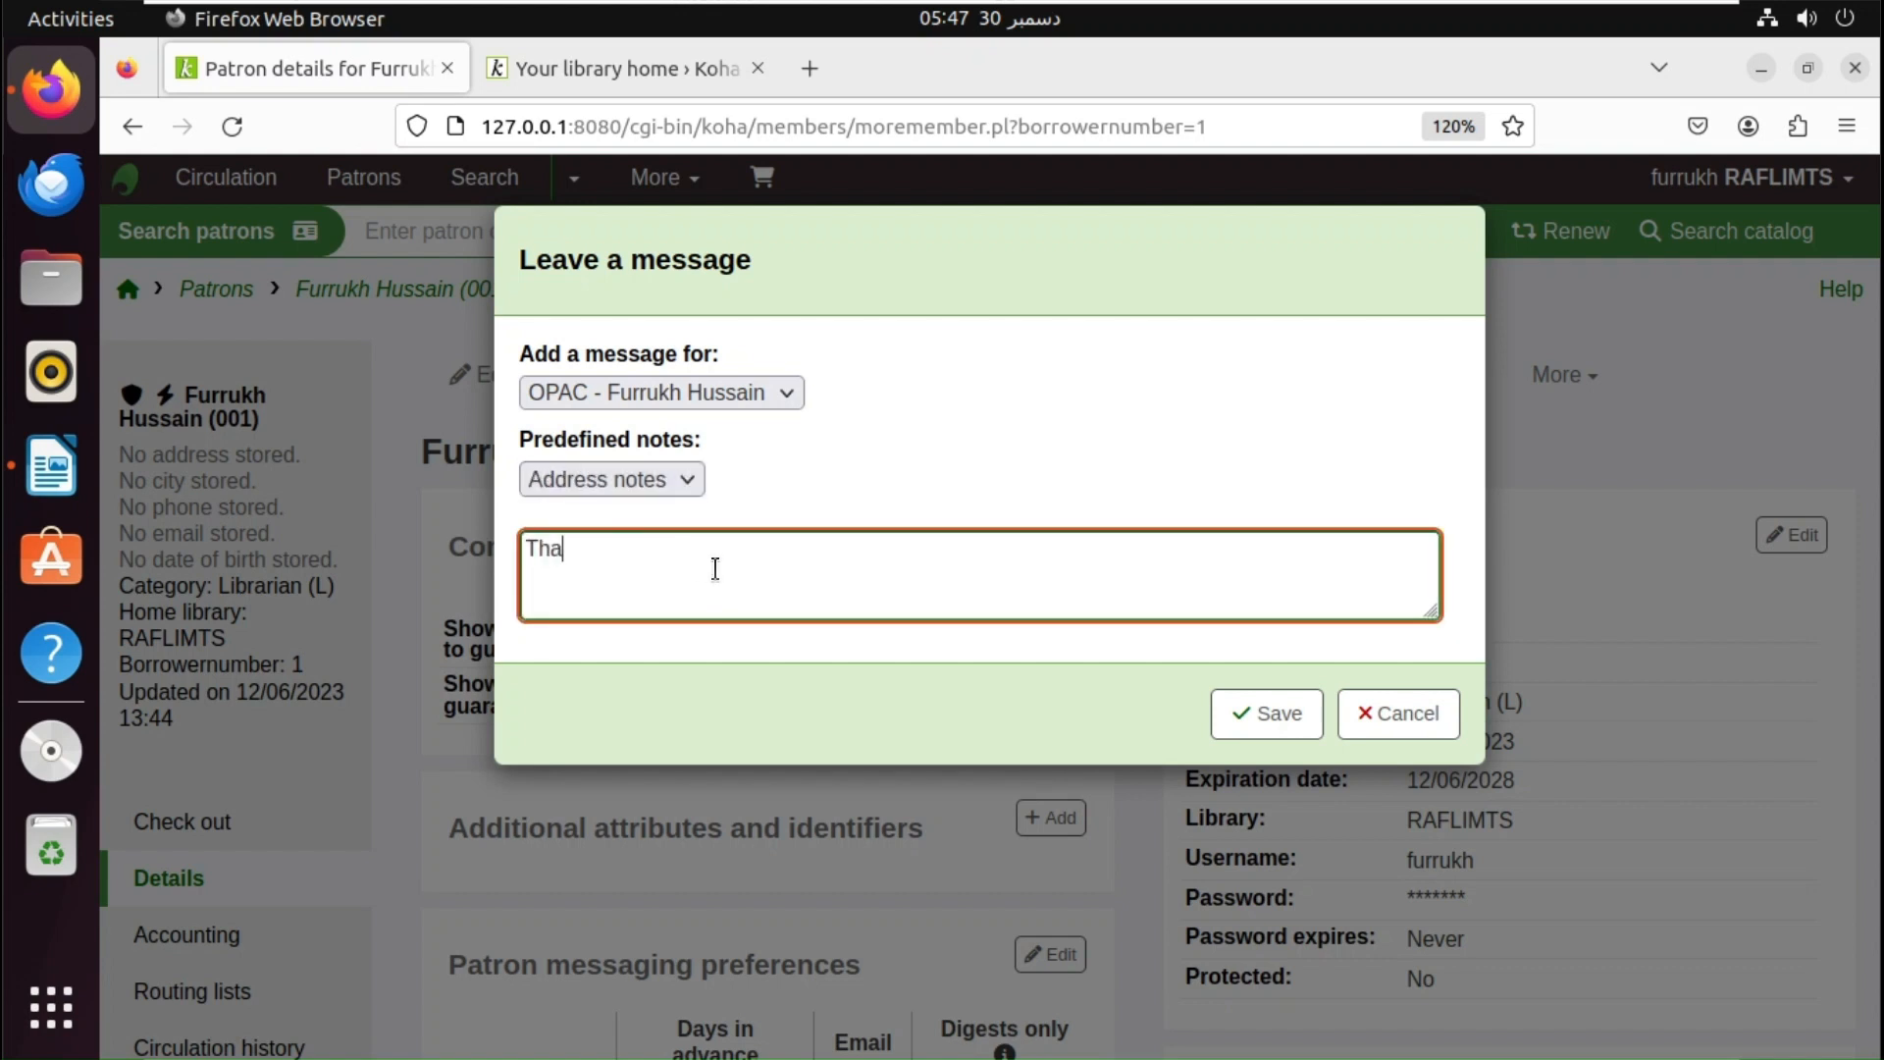
{"action": "type", "text": "nk you we hvae"}
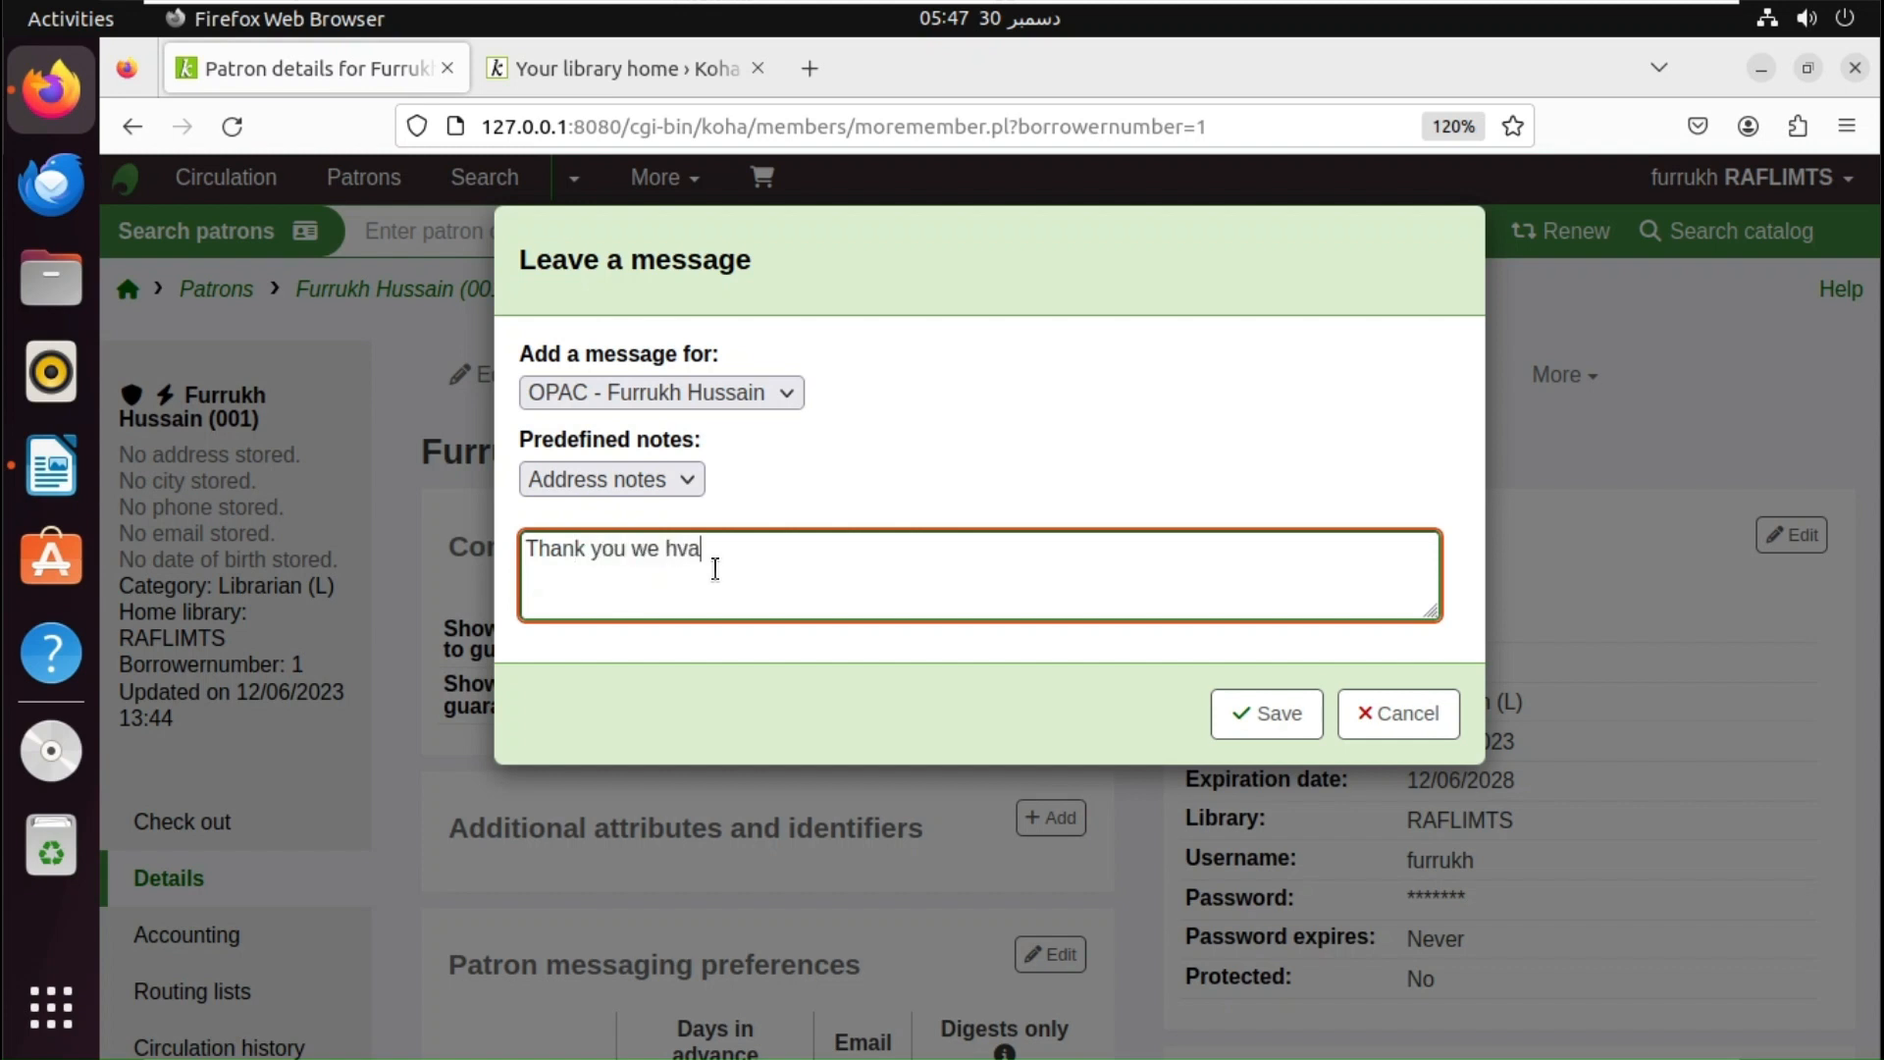
{"action": "key", "text": "BackSpace"}
{"action": "key", "text": "BackSpace"}
{"action": "key", "text": "BackSpace"}
{"action": "key", "text": "BackSpace"}
{"action": "type", "text": "ave"}
{"action": "type", "text": "received"}
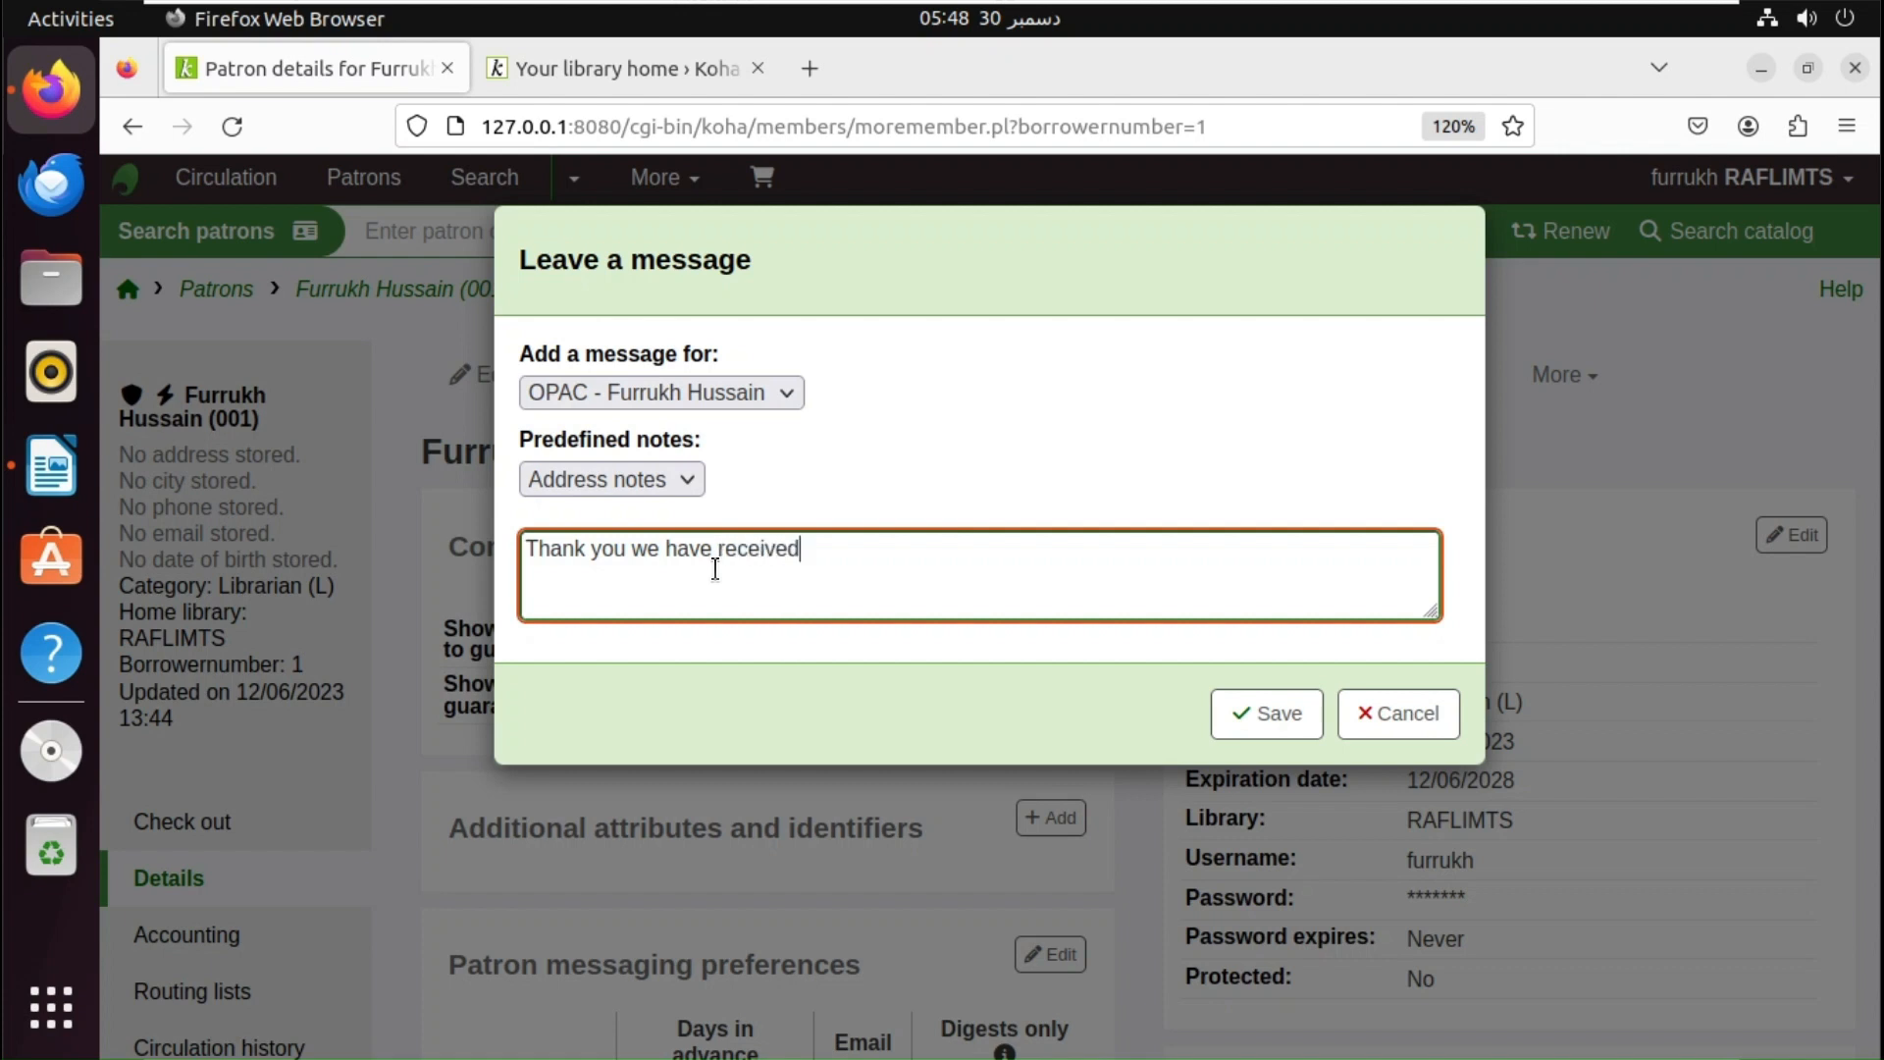
{"action": "type", "text": " your concern abou"}
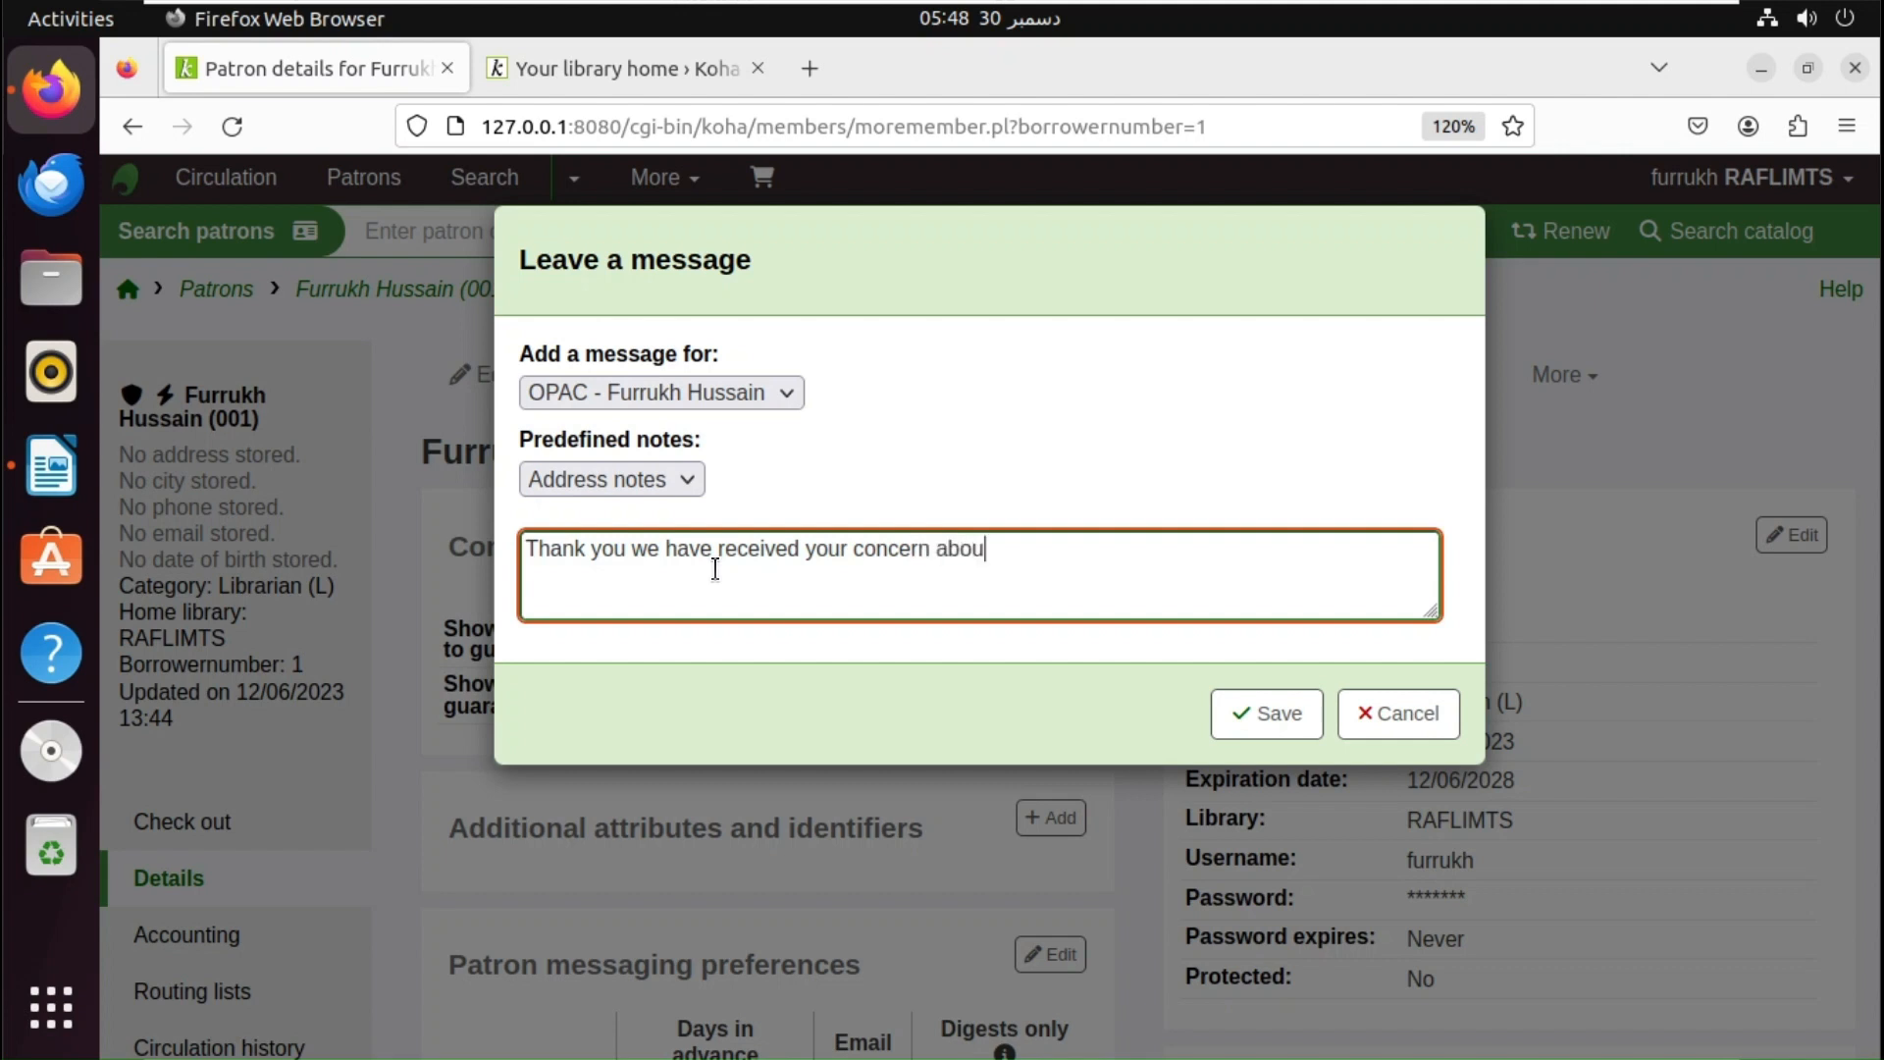
{"action": "type", "text": "t the missing title"}
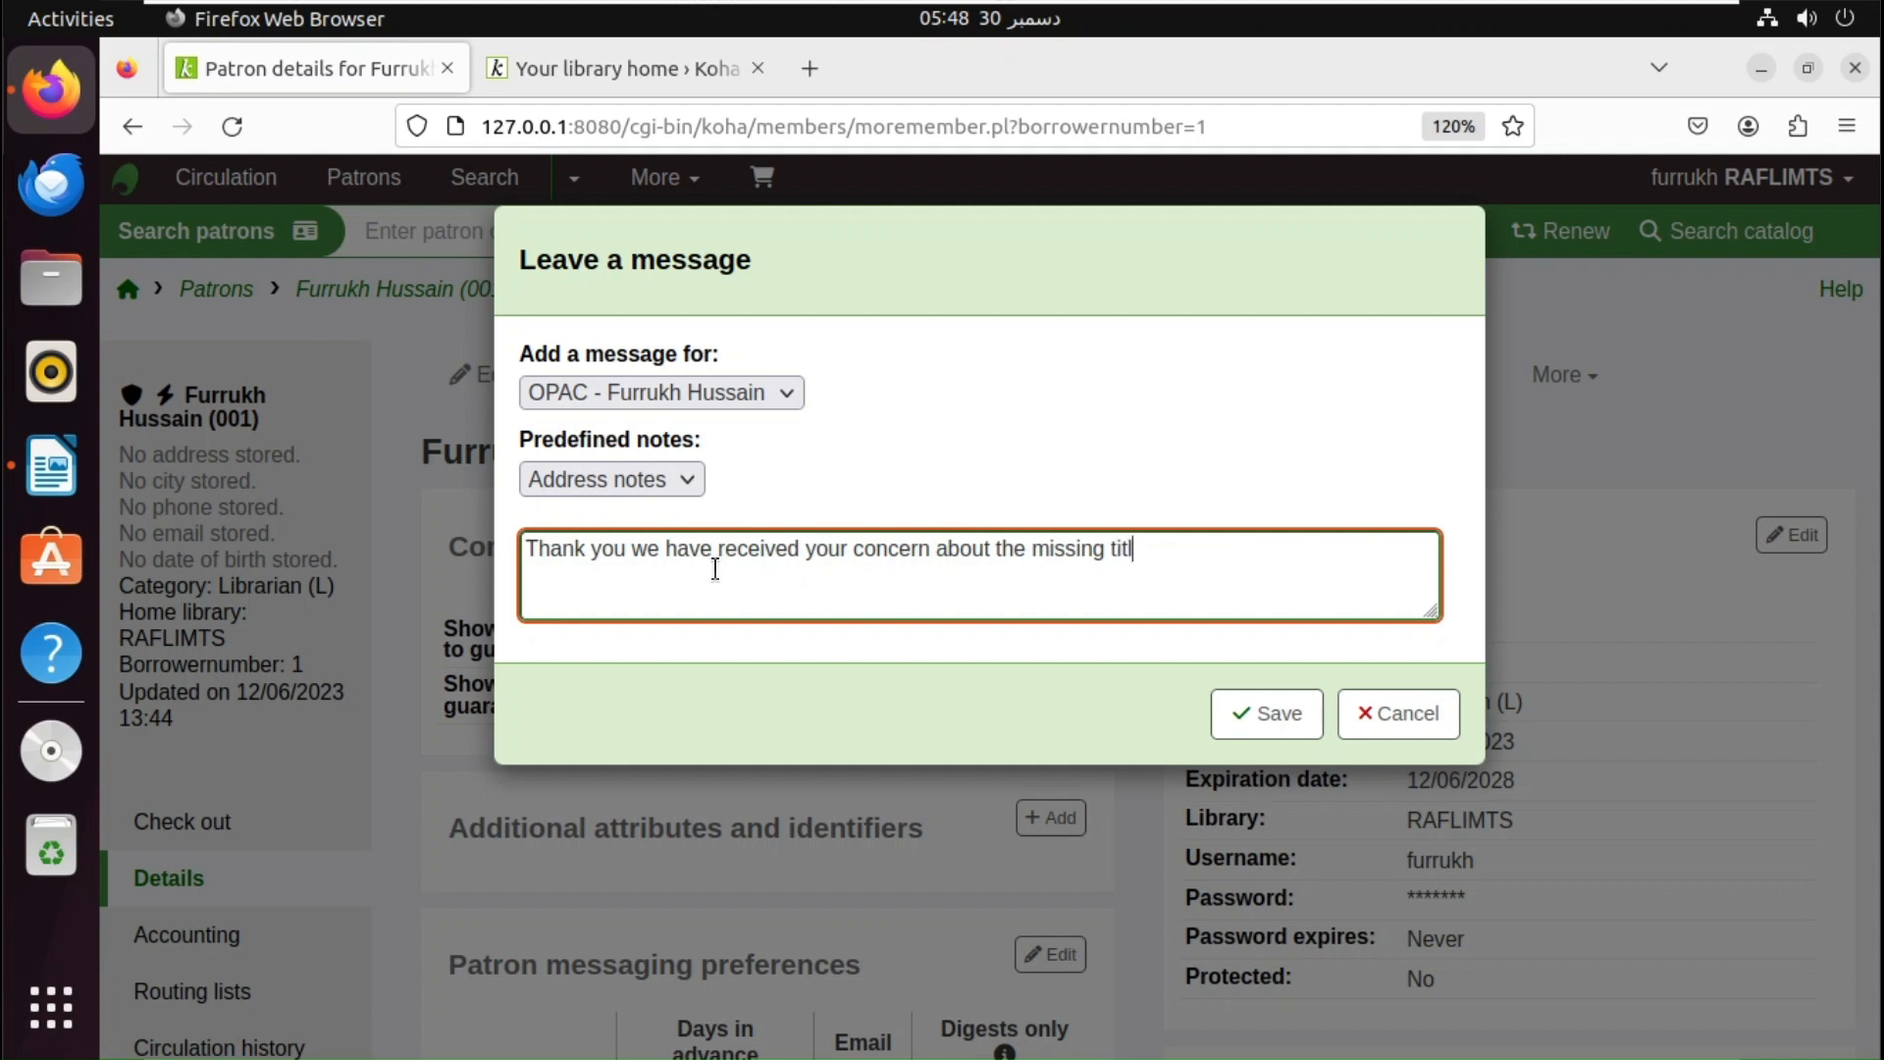
{"action": "key", "text": "BackSpace"}
{"action": "key", "text": "BackSpace"}
{"action": "key", "text": "BackSpace"}
{"action": "key", "text": "BackSpace"}
{"action": "key", "text": "BackSpace"}
{"action": "type", "text": "item."}
{"action": "left_click", "coordinate": [1275, 724]}
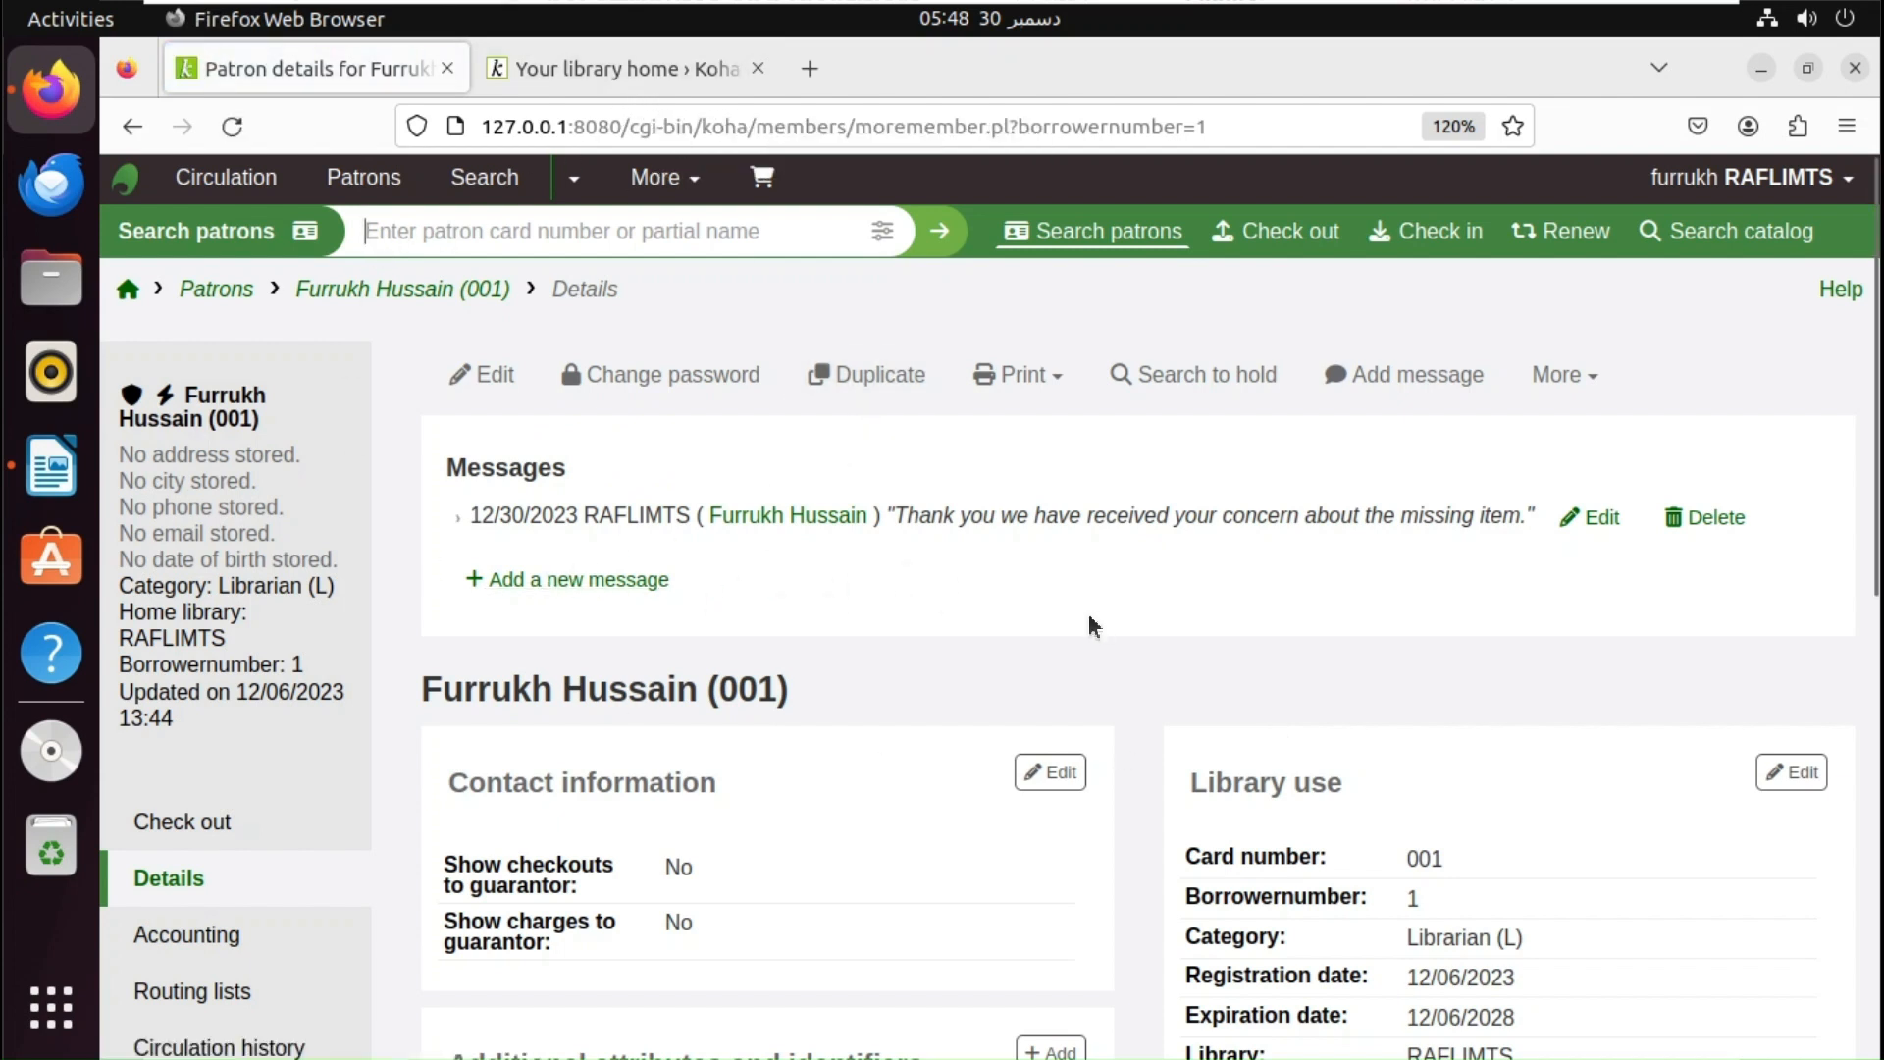
- Reload the patron's OPAC summary and dismiss the missing-item message, confirming with OK
{"action": "left_click", "coordinate": [532, 72]}
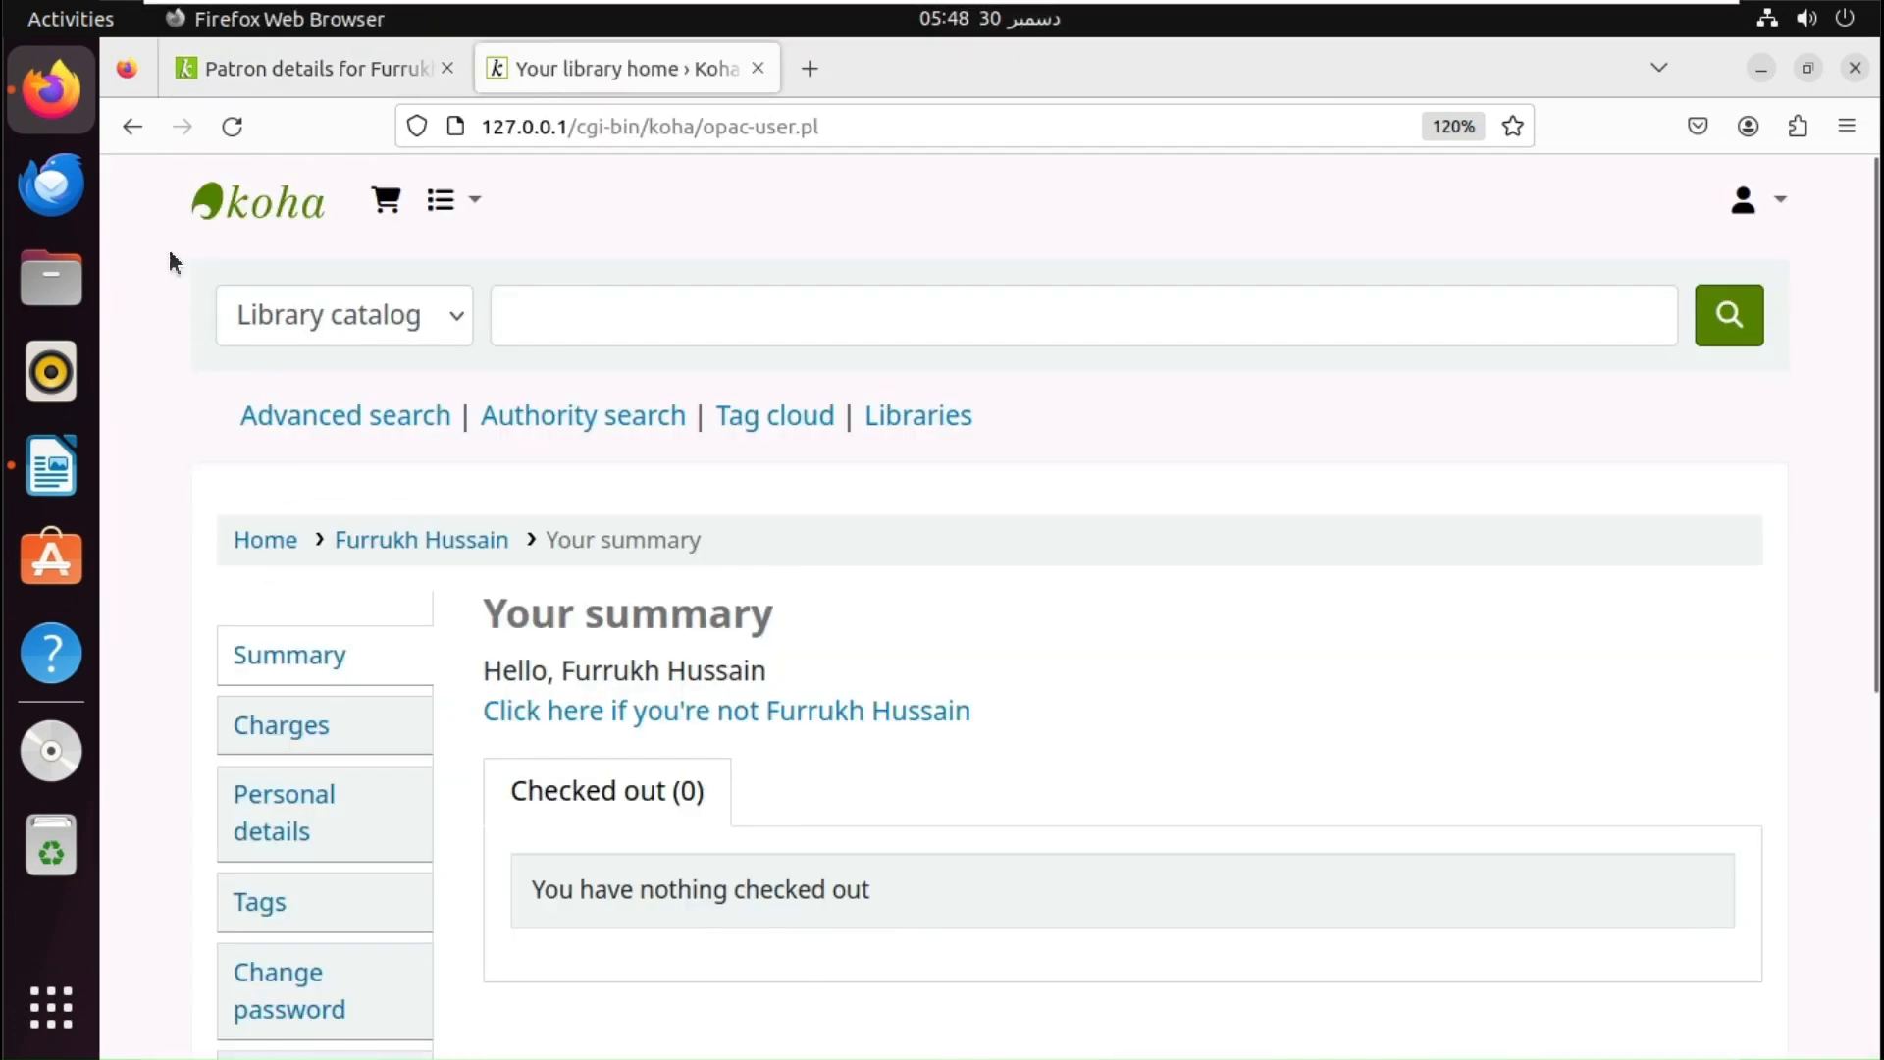
{"action": "left_click", "coordinate": [244, 118]}
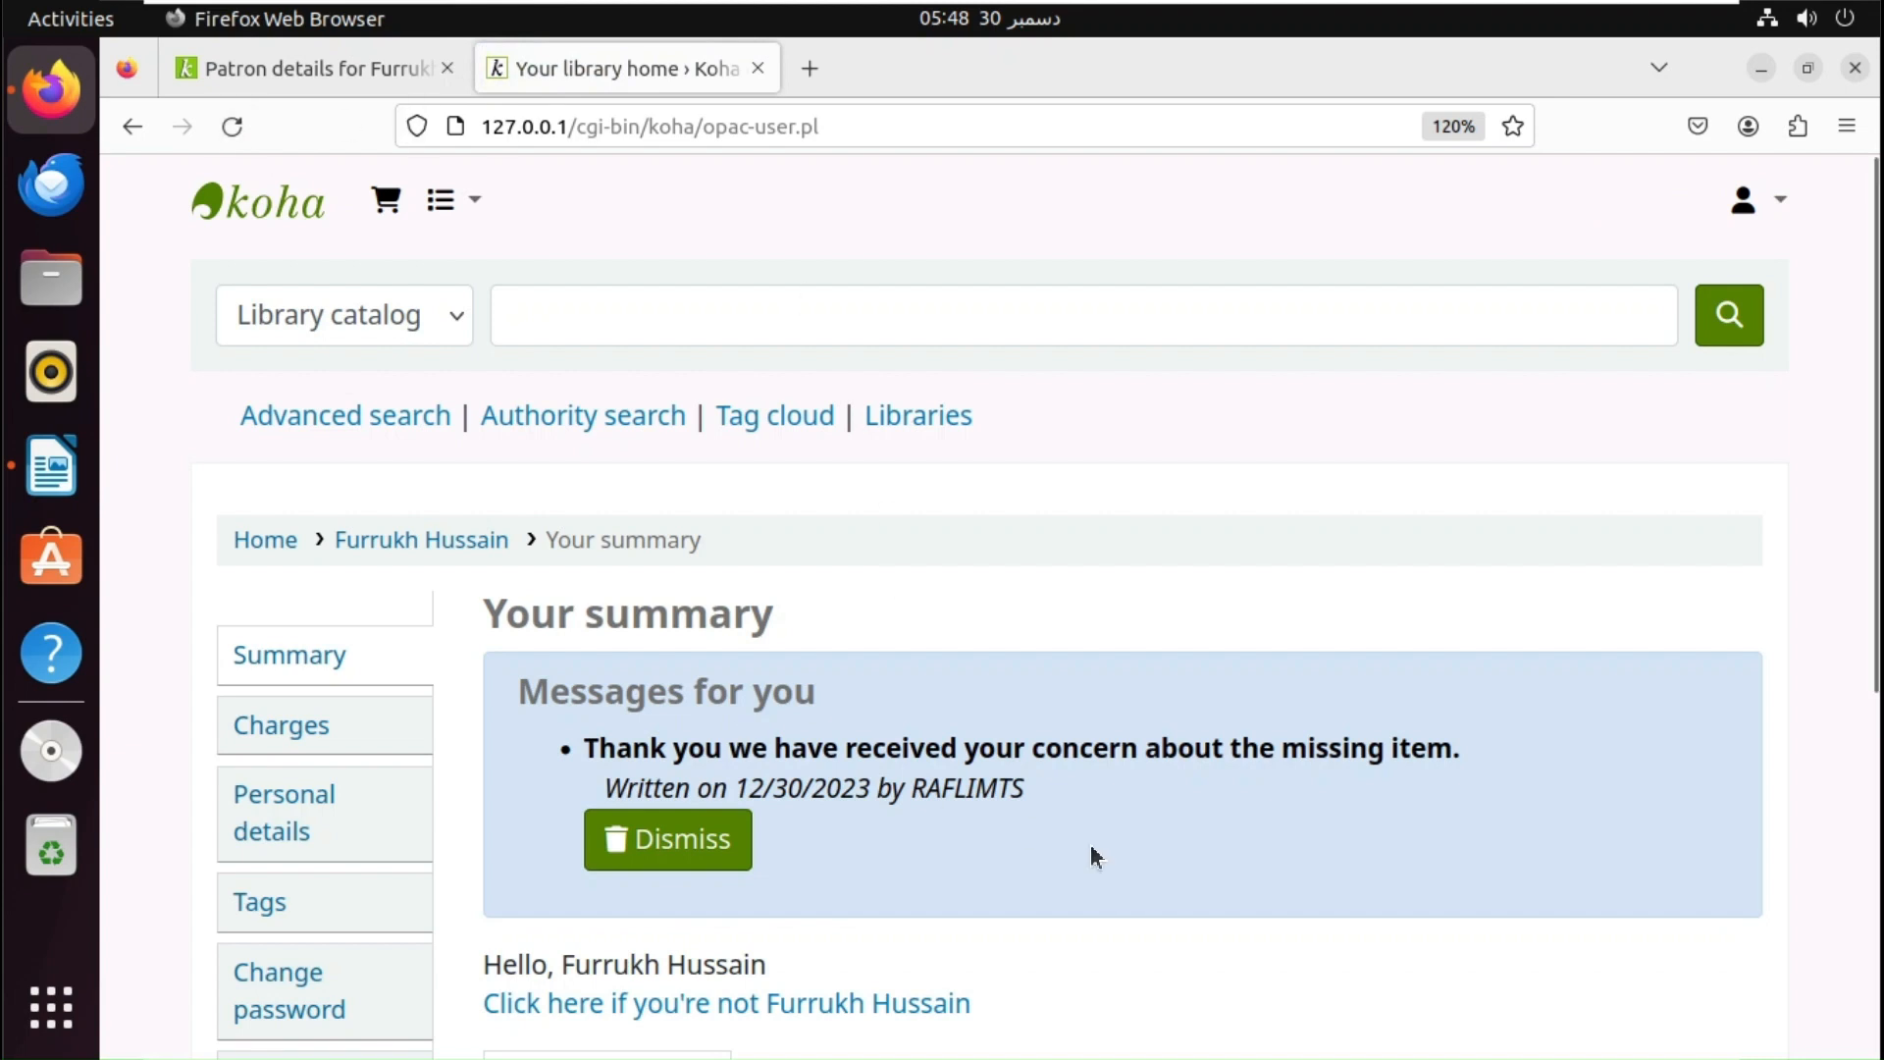
{"action": "left_click", "coordinate": [658, 860]}
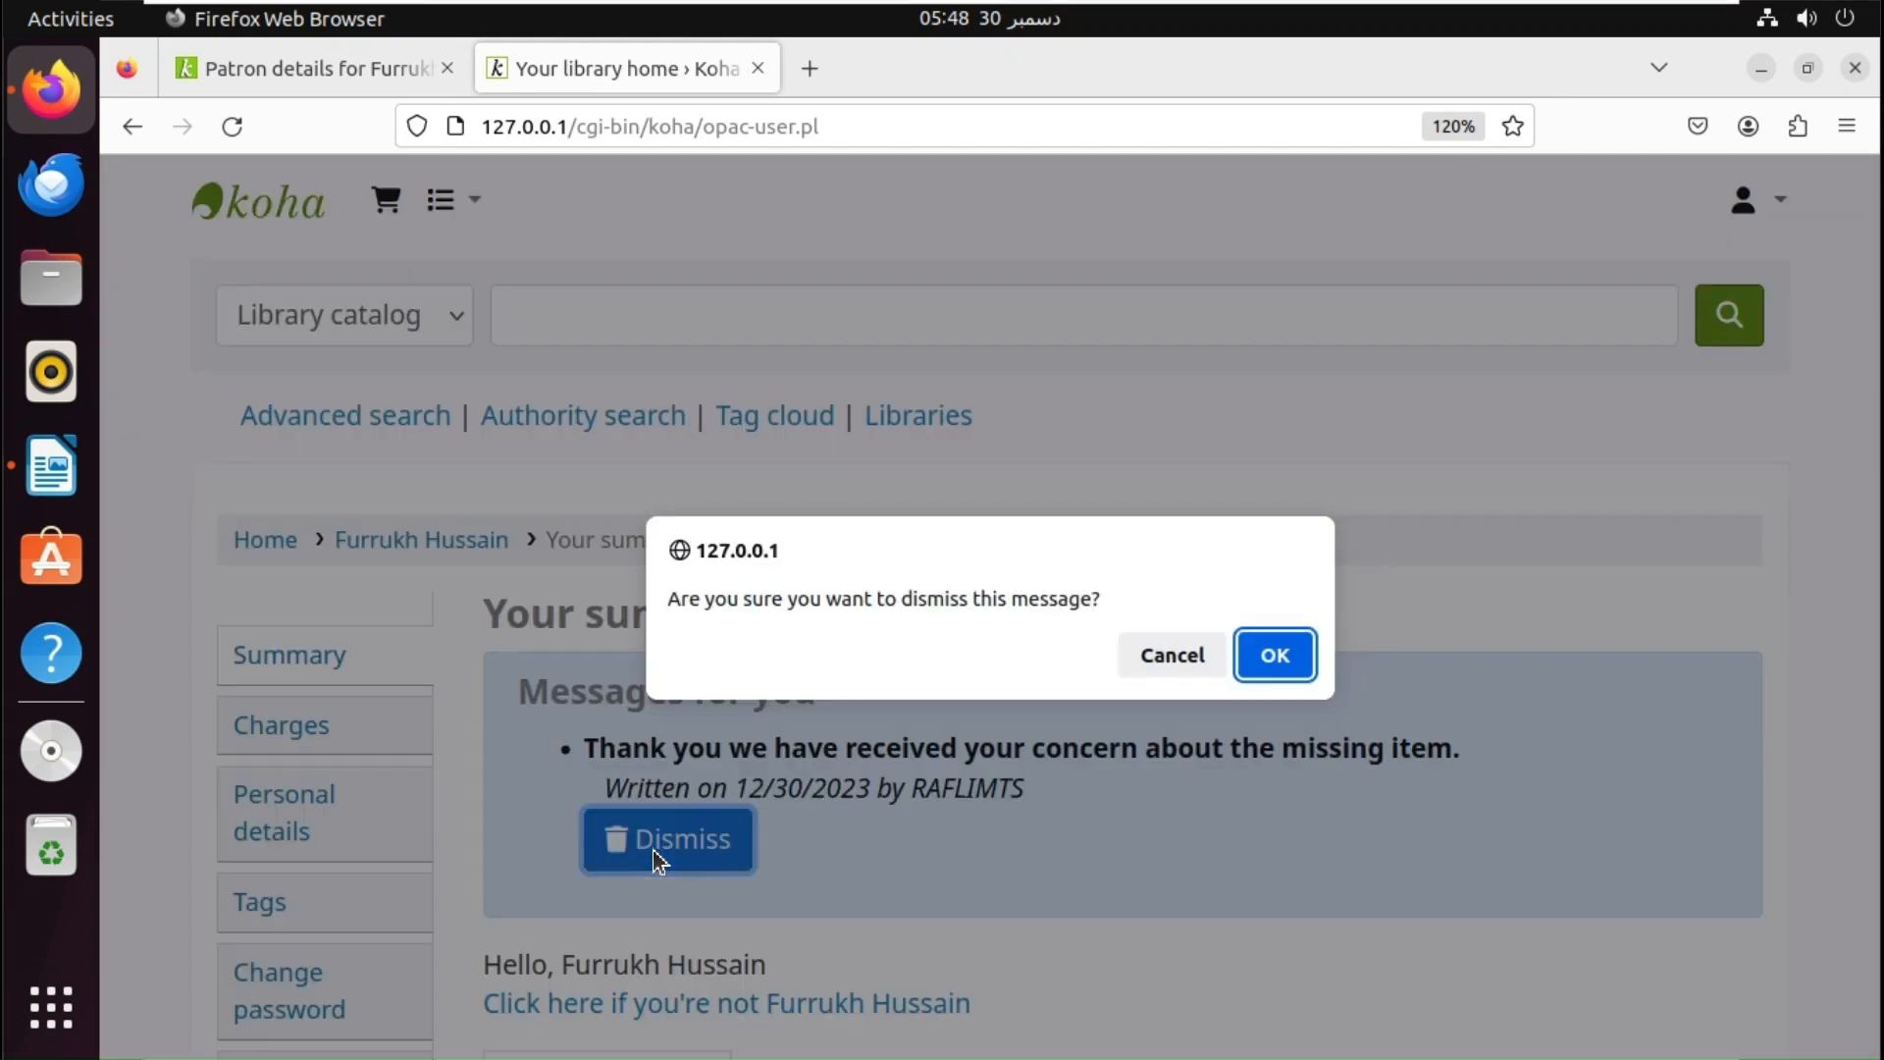
{"action": "left_click", "coordinate": [1257, 671]}
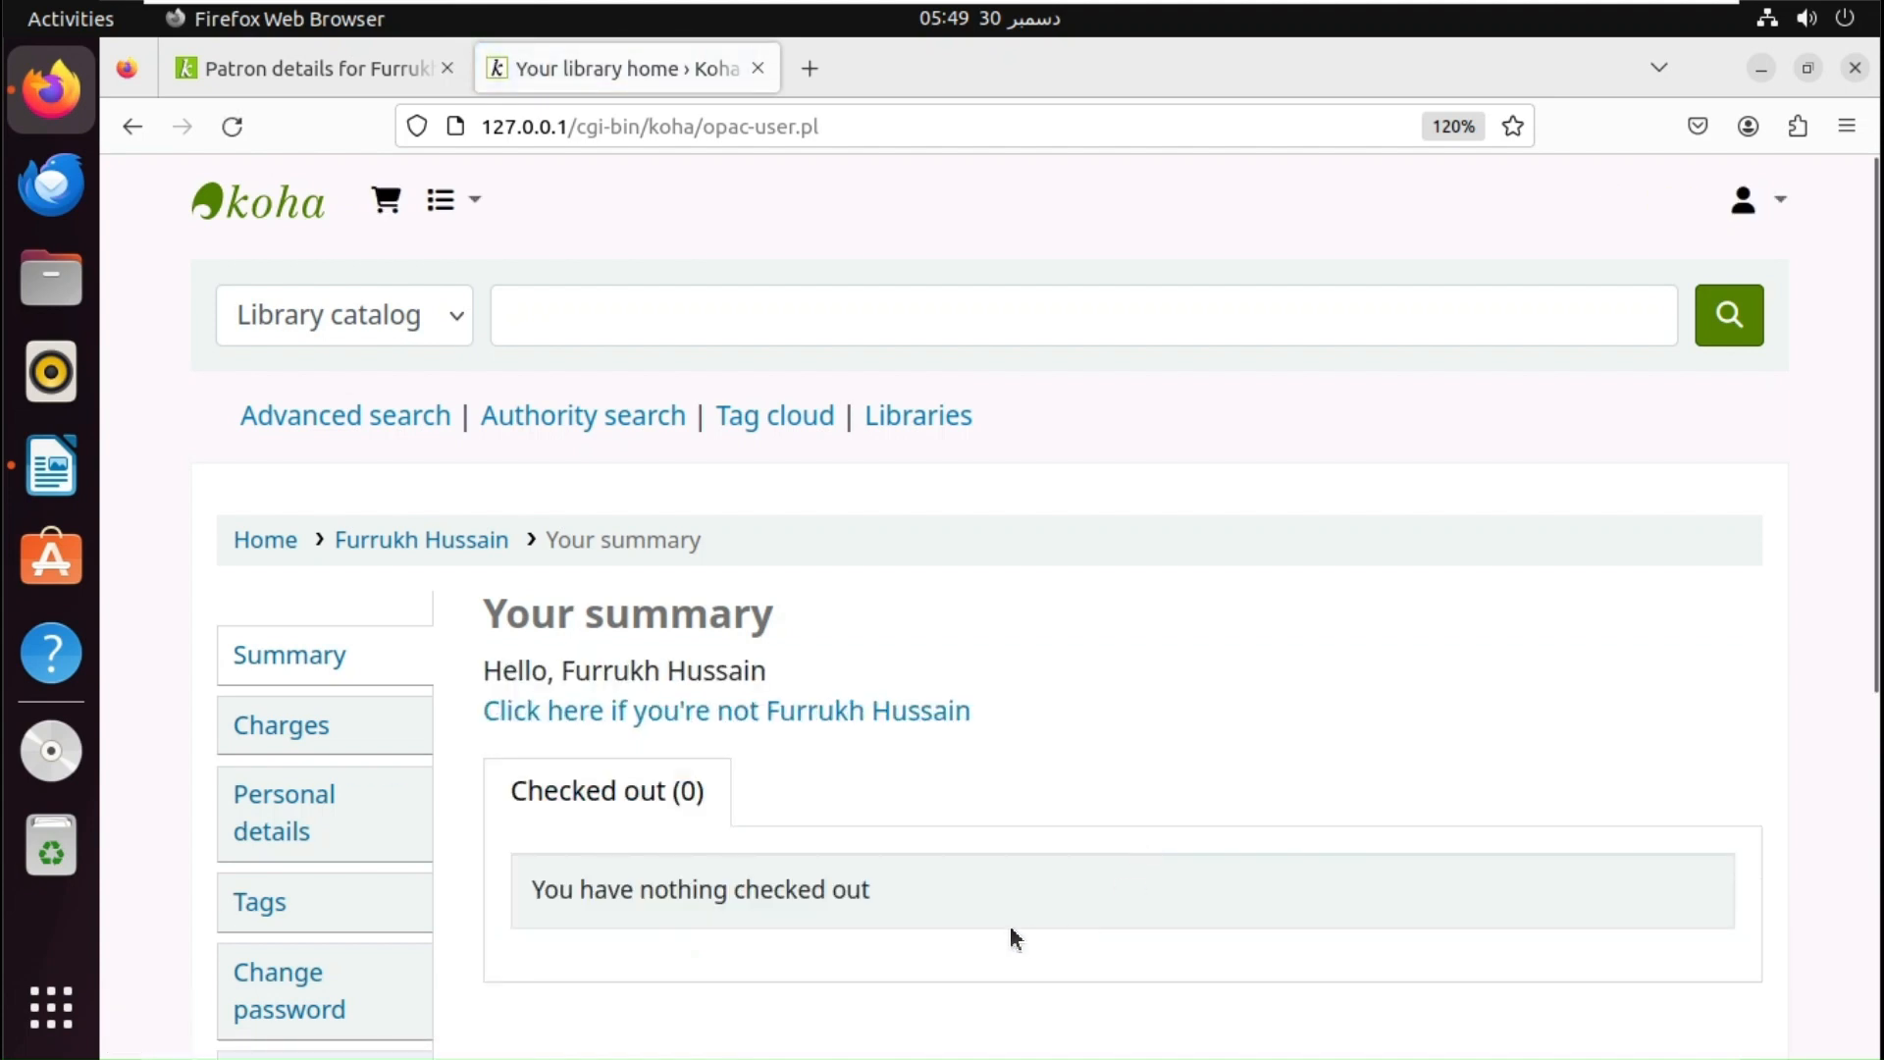
- Reload the staff patron details page and start a new message reading 'Please collect your books'
{"action": "left_click", "coordinate": [253, 68]}
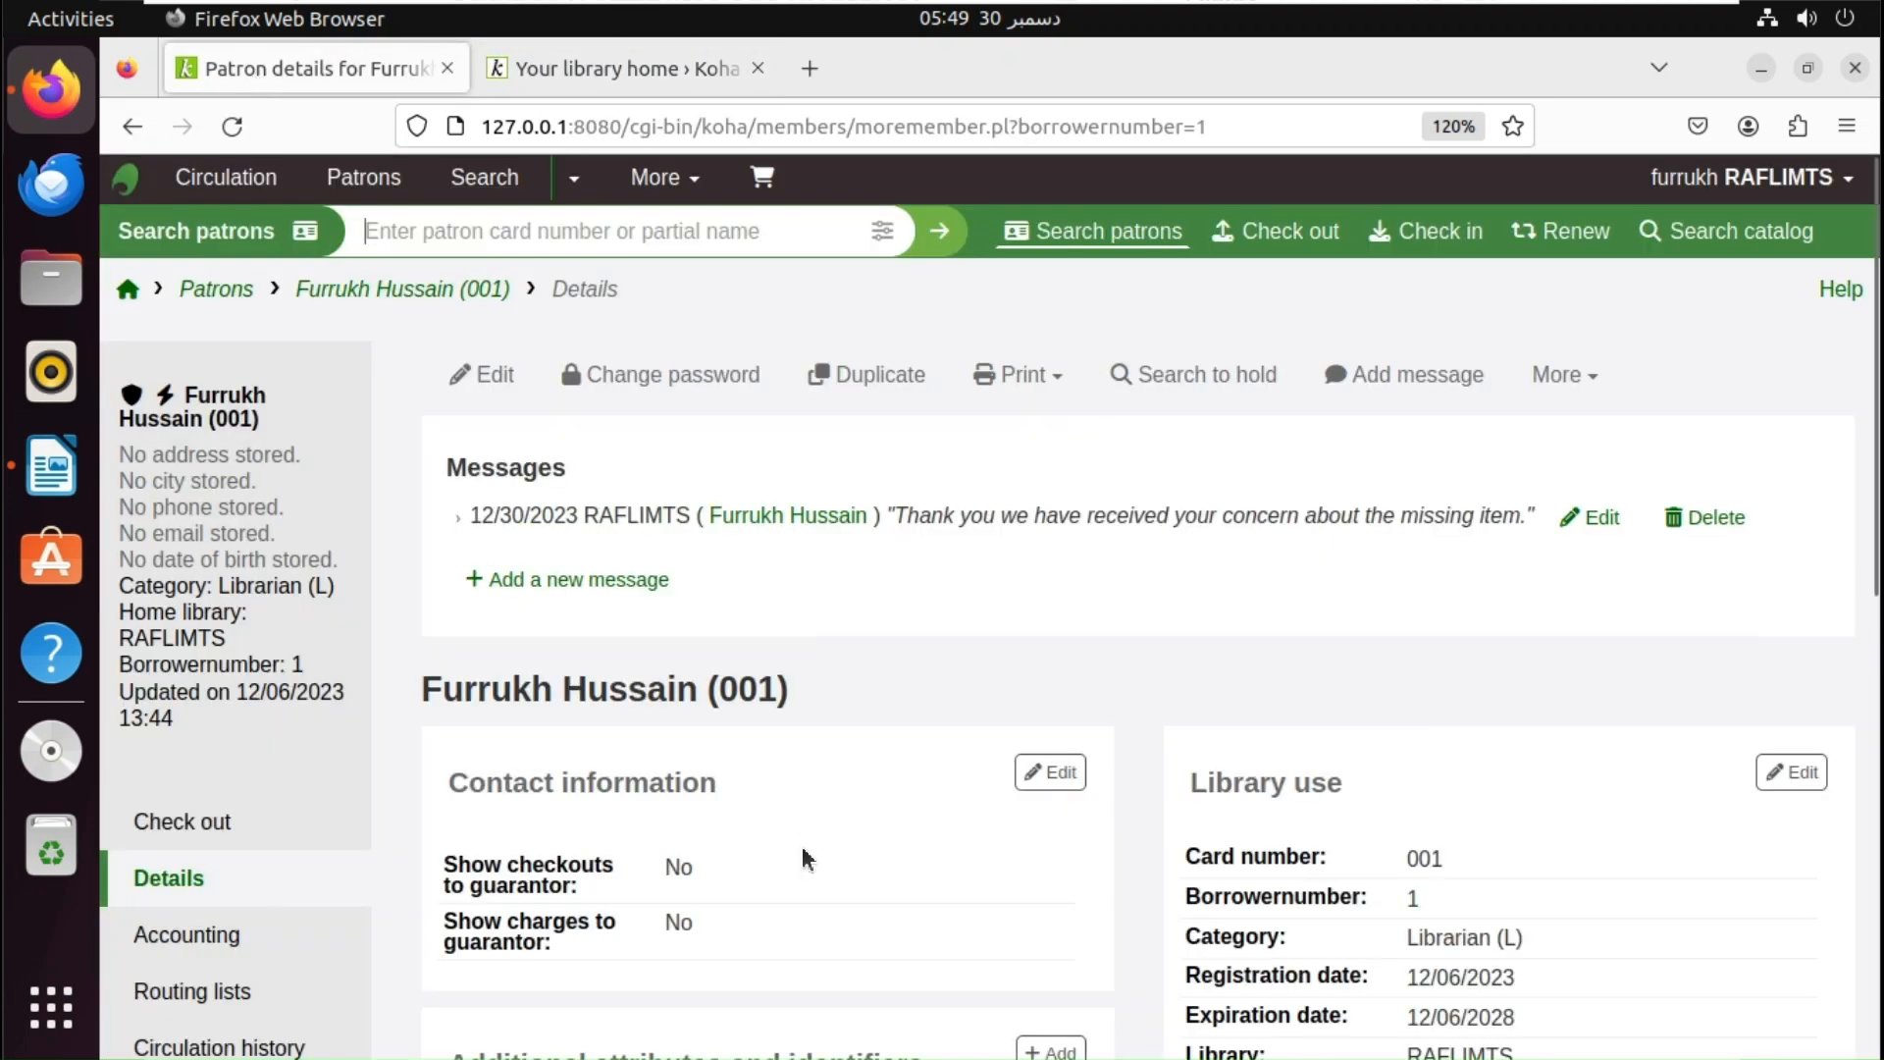
{"action": "left_click", "coordinate": [232, 126]}
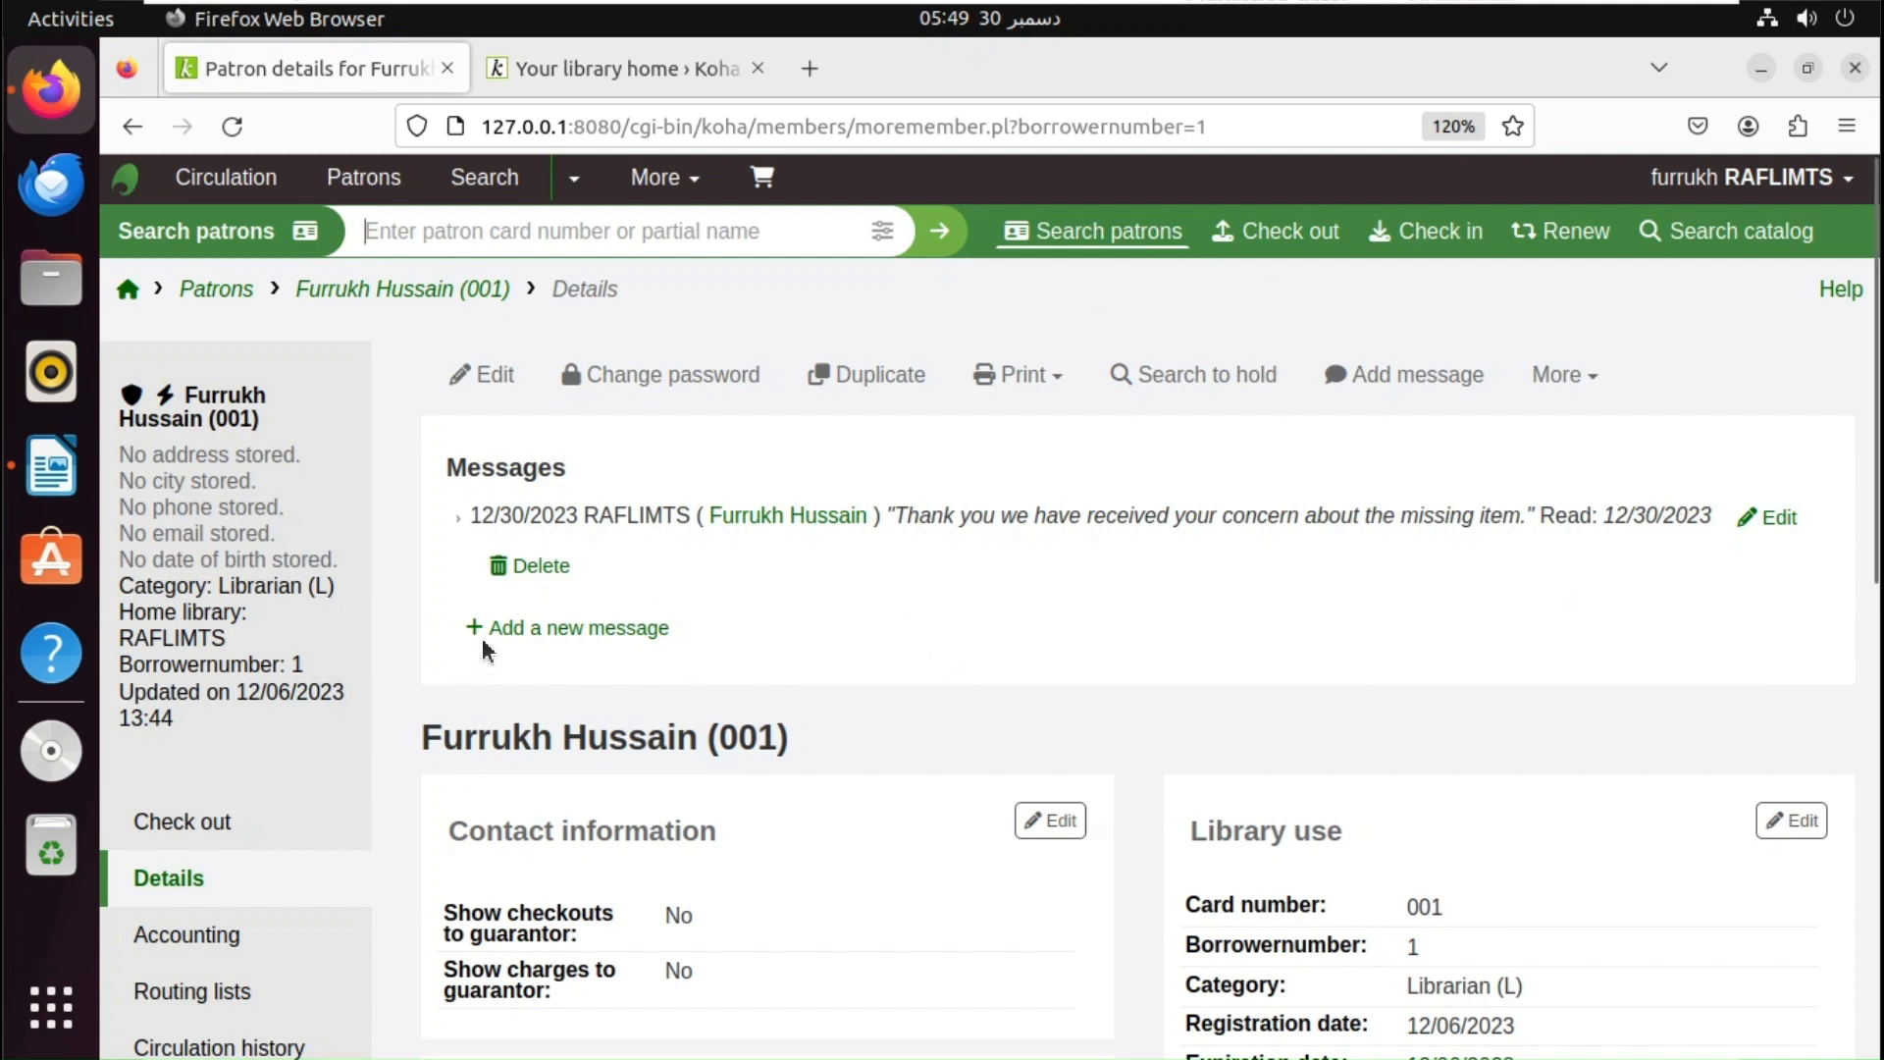
{"action": "left_click", "coordinate": [593, 630]}
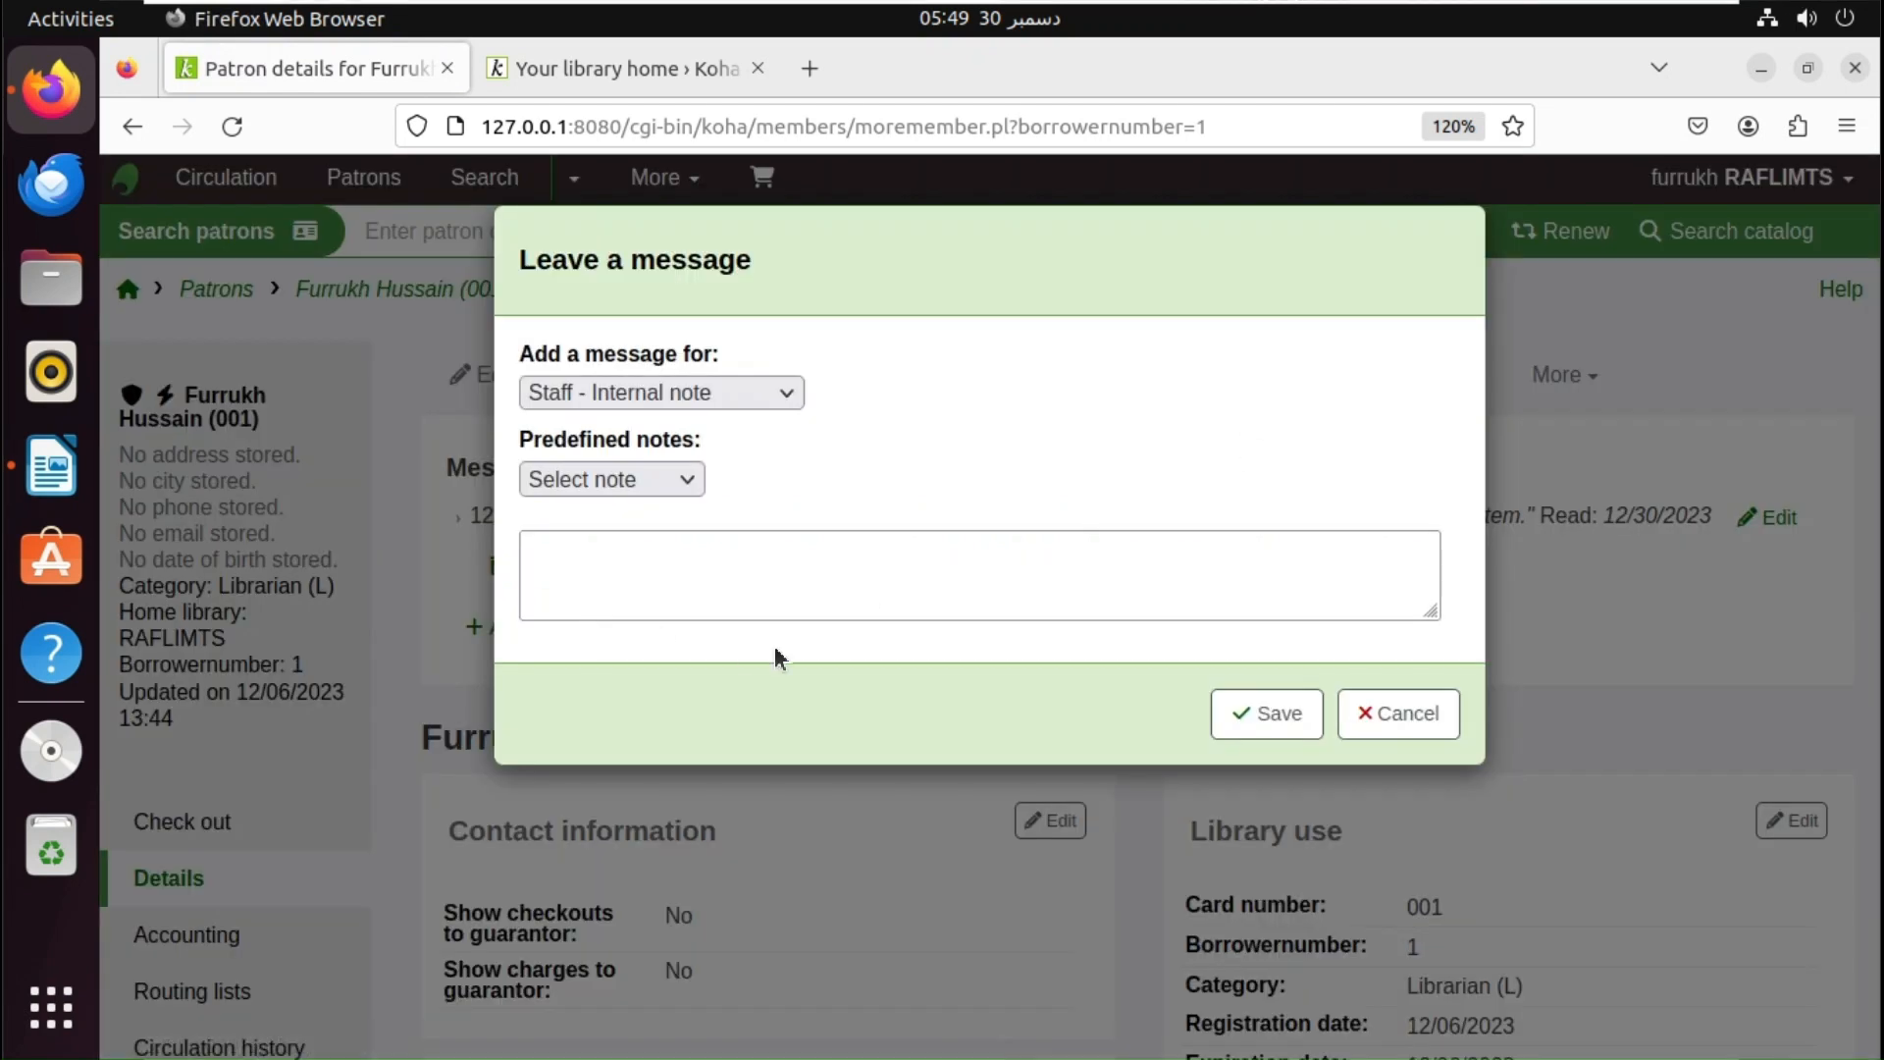
{"action": "left_click", "coordinate": [629, 586]}
{"action": "type", "text": "P"}
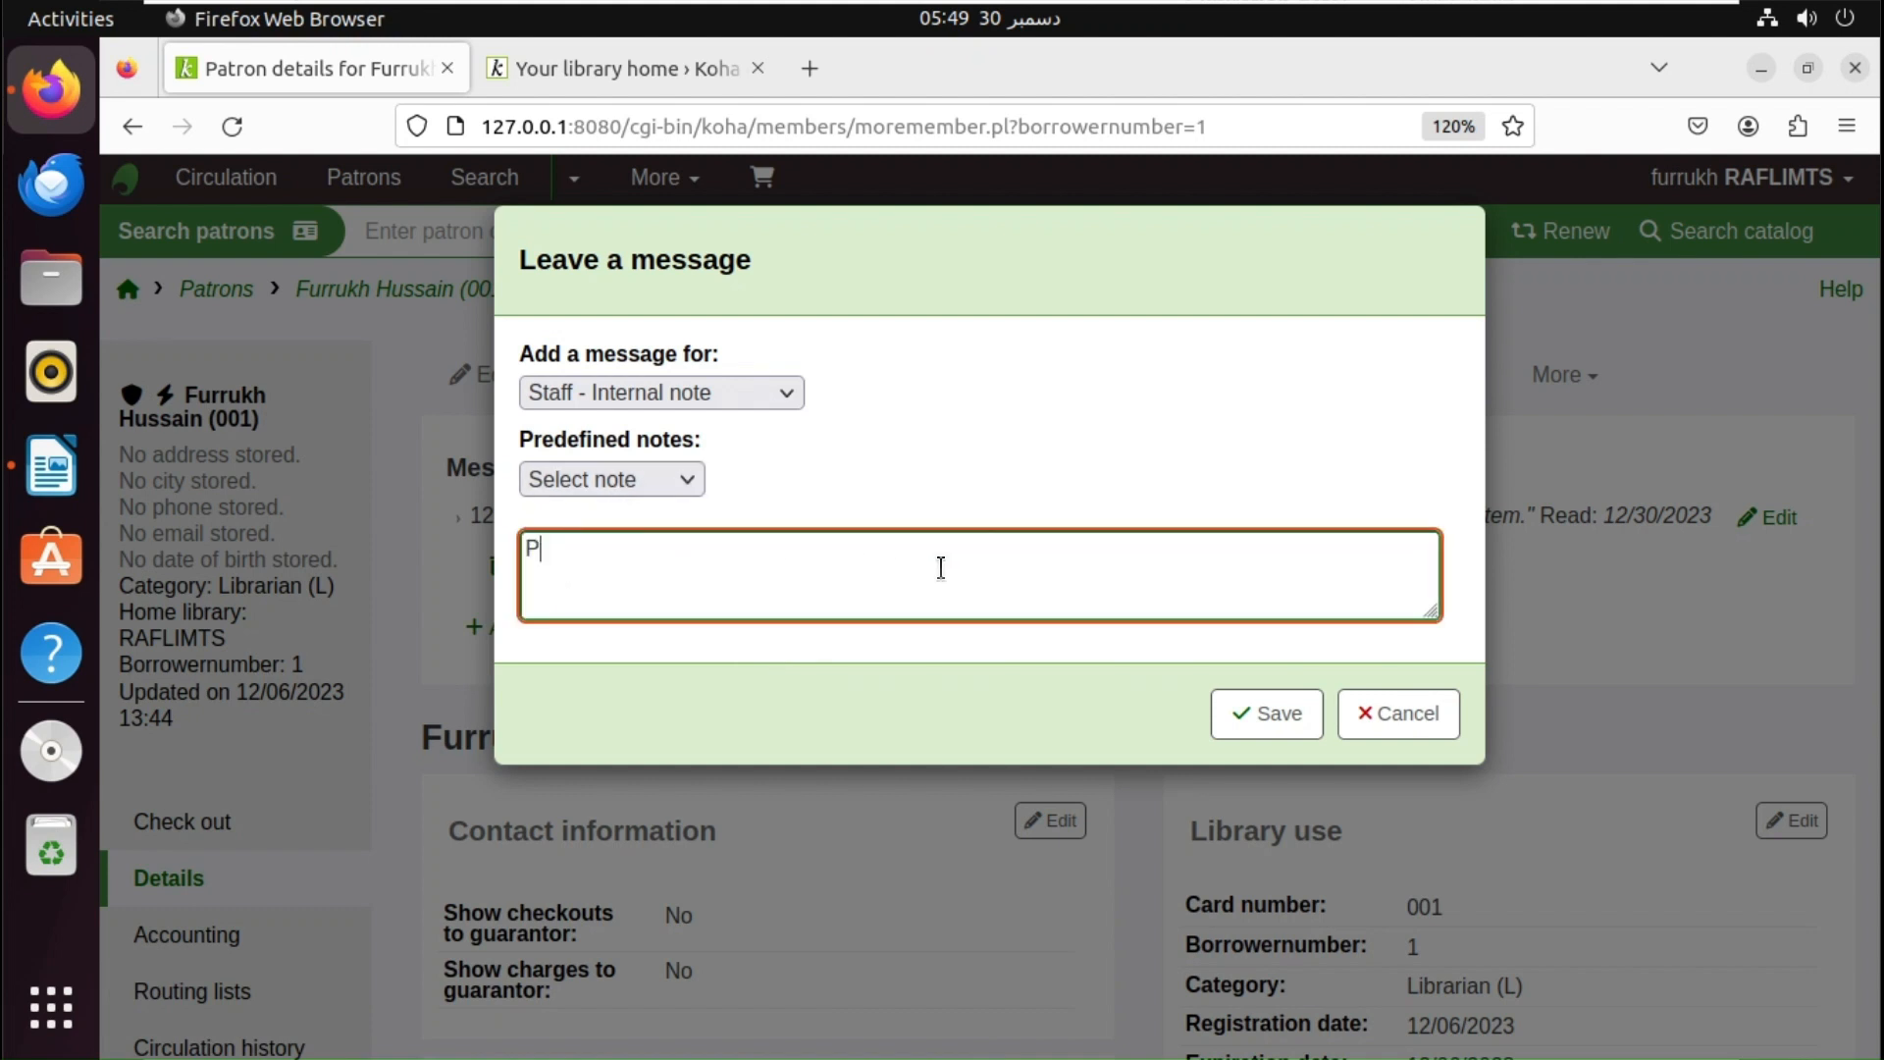
{"action": "type", "text": "lease collect your books"}
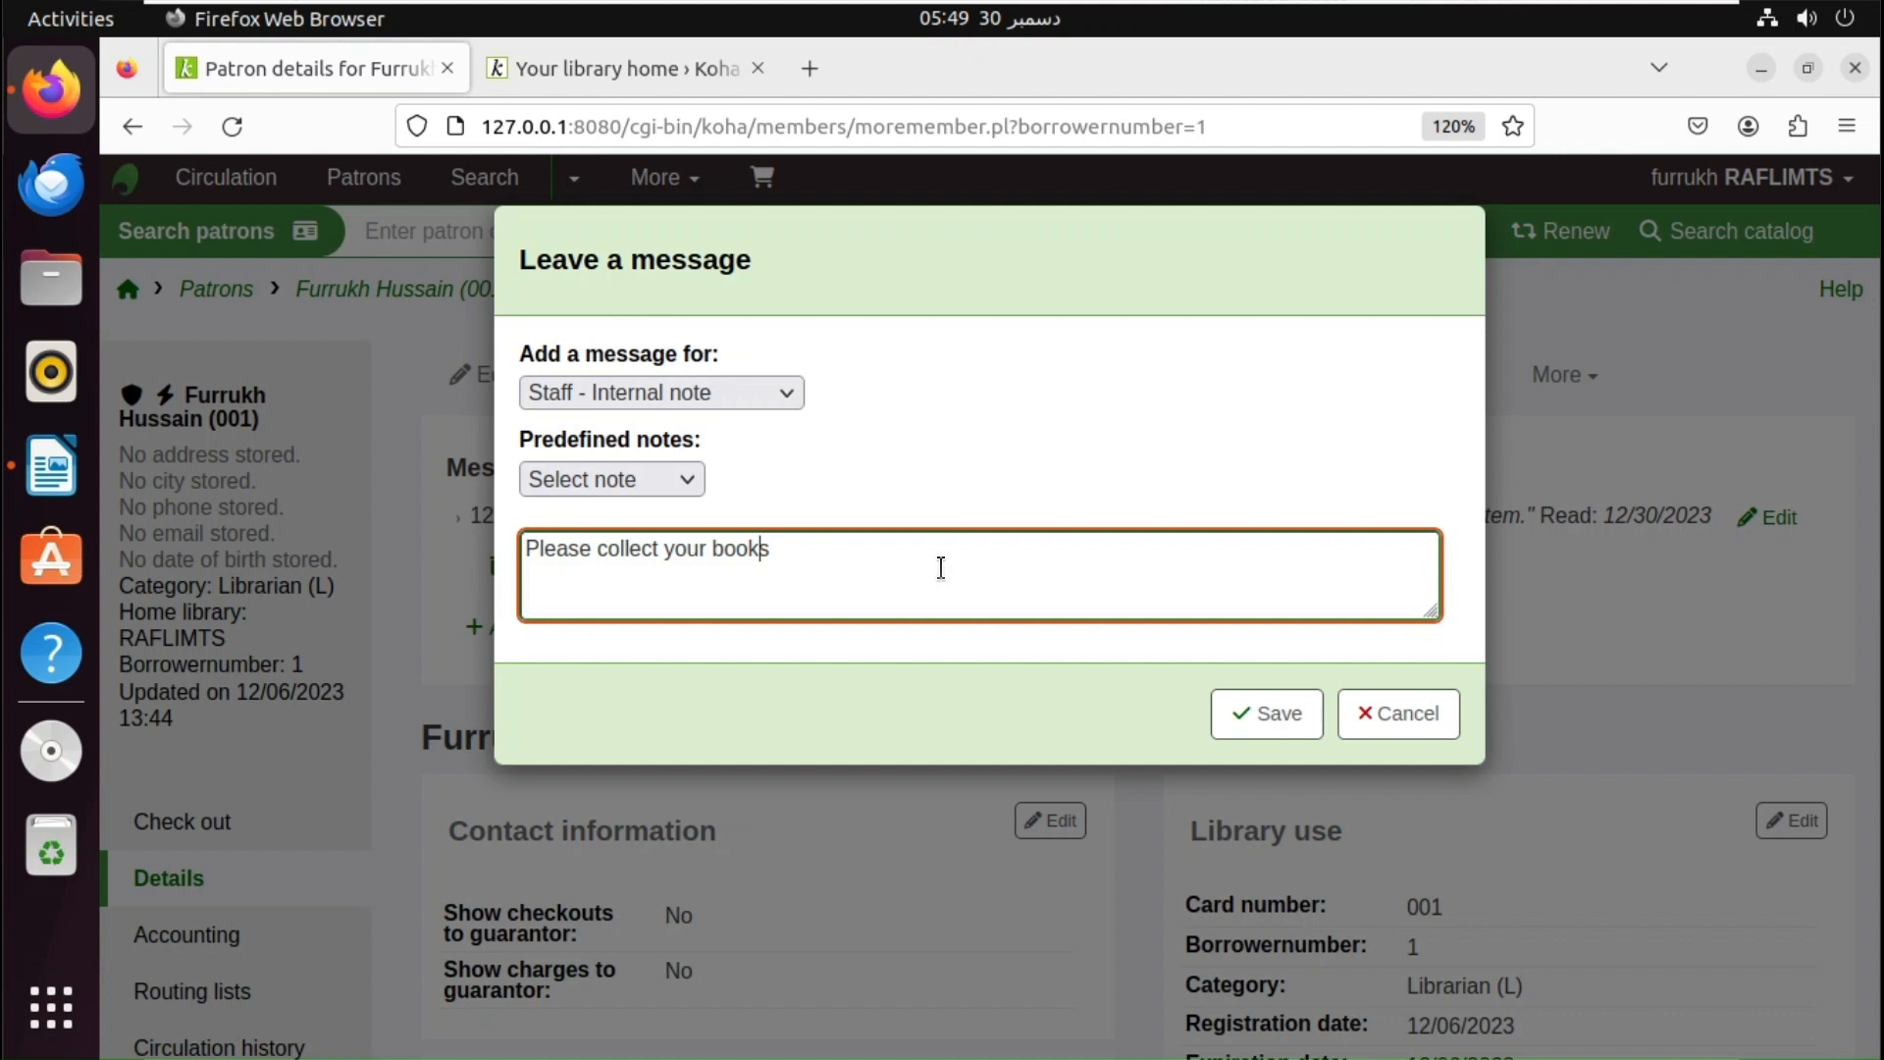
- Edit the text to 'Please collect your recommended books from lending counter', fixing the spelling
{"action": "key", "text": "Left"}
{"action": "key", "text": "Left"}
{"action": "key", "text": "Left"}
{"action": "key", "text": "Left"}
{"action": "key", "text": "Left"}
{"action": "key", "text": "Left"}
{"action": "type", "text": "rec"}
{"action": "key", "text": "BackSpace"}
{"action": "key", "text": "BackSpace"}
{"action": "key", "text": "BackSpace"}
{"action": "type", "text": "recommeded"}
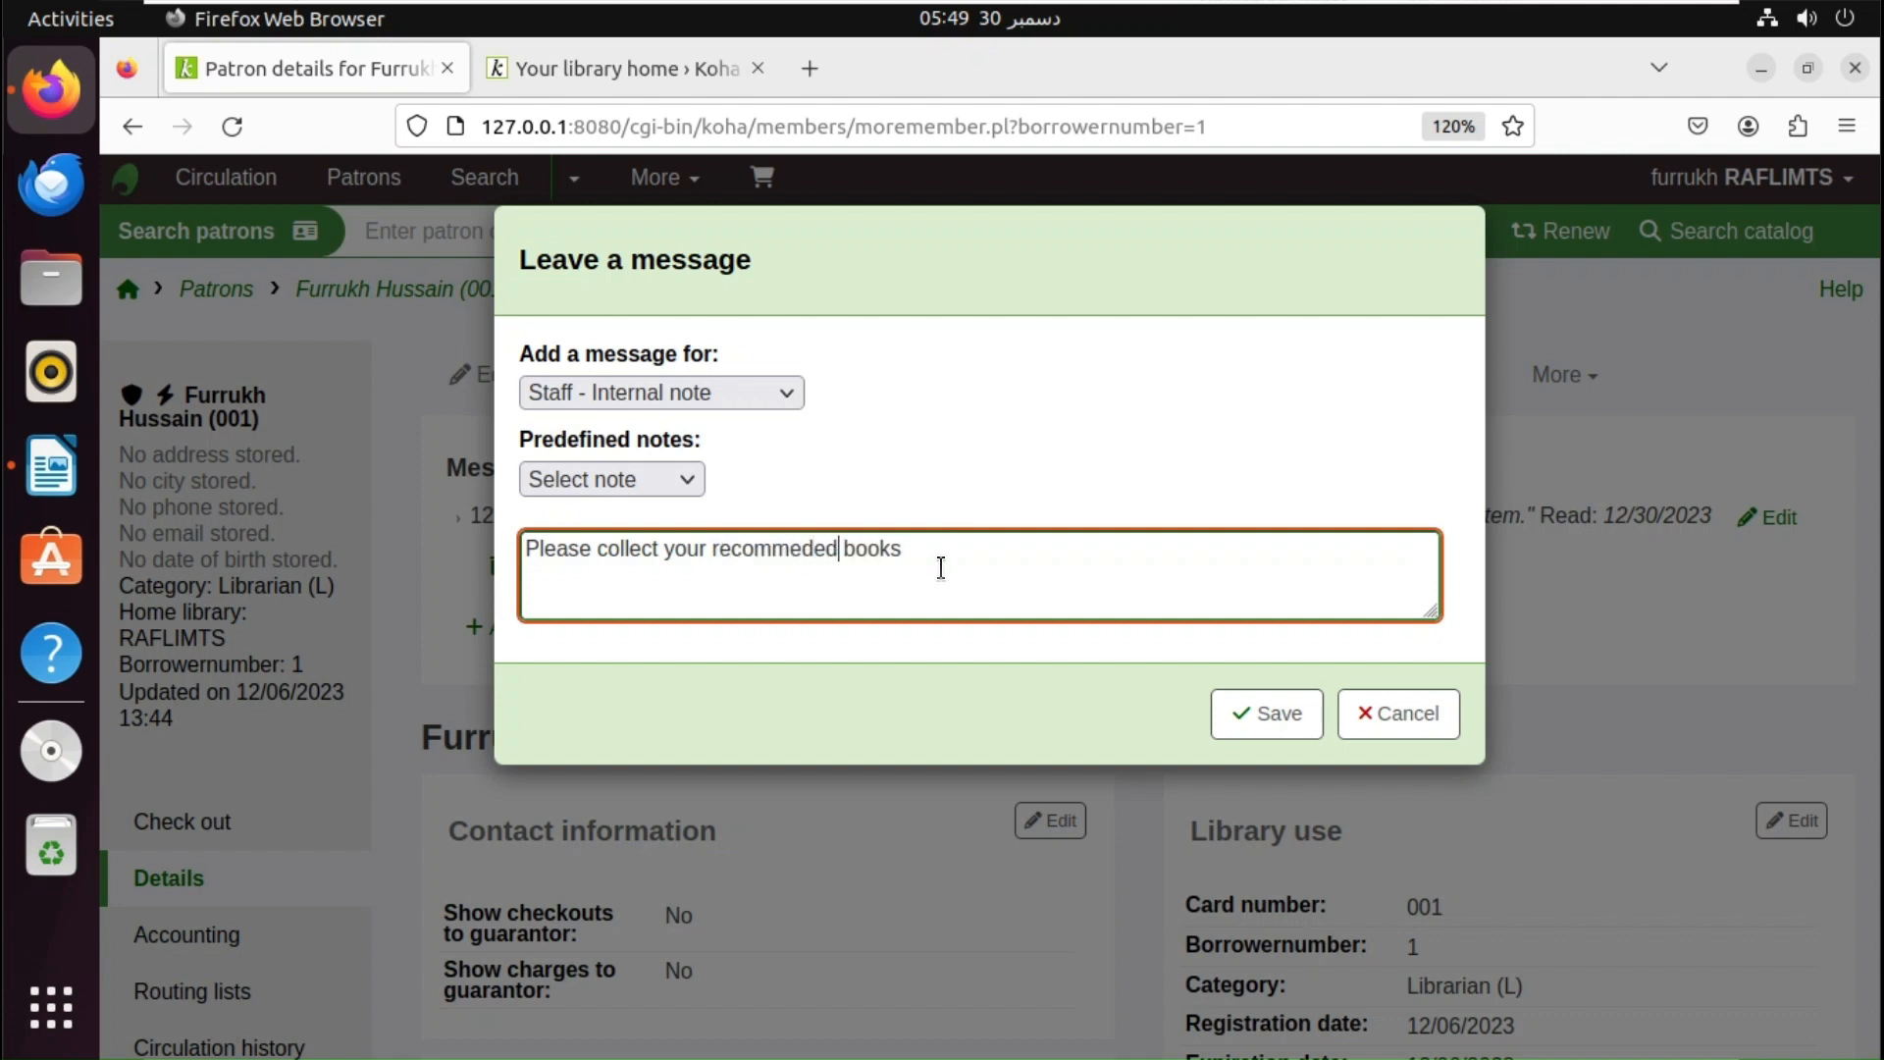
{"action": "key", "text": "BackSpace"}
{"action": "right_click", "coordinate": [816, 575]}
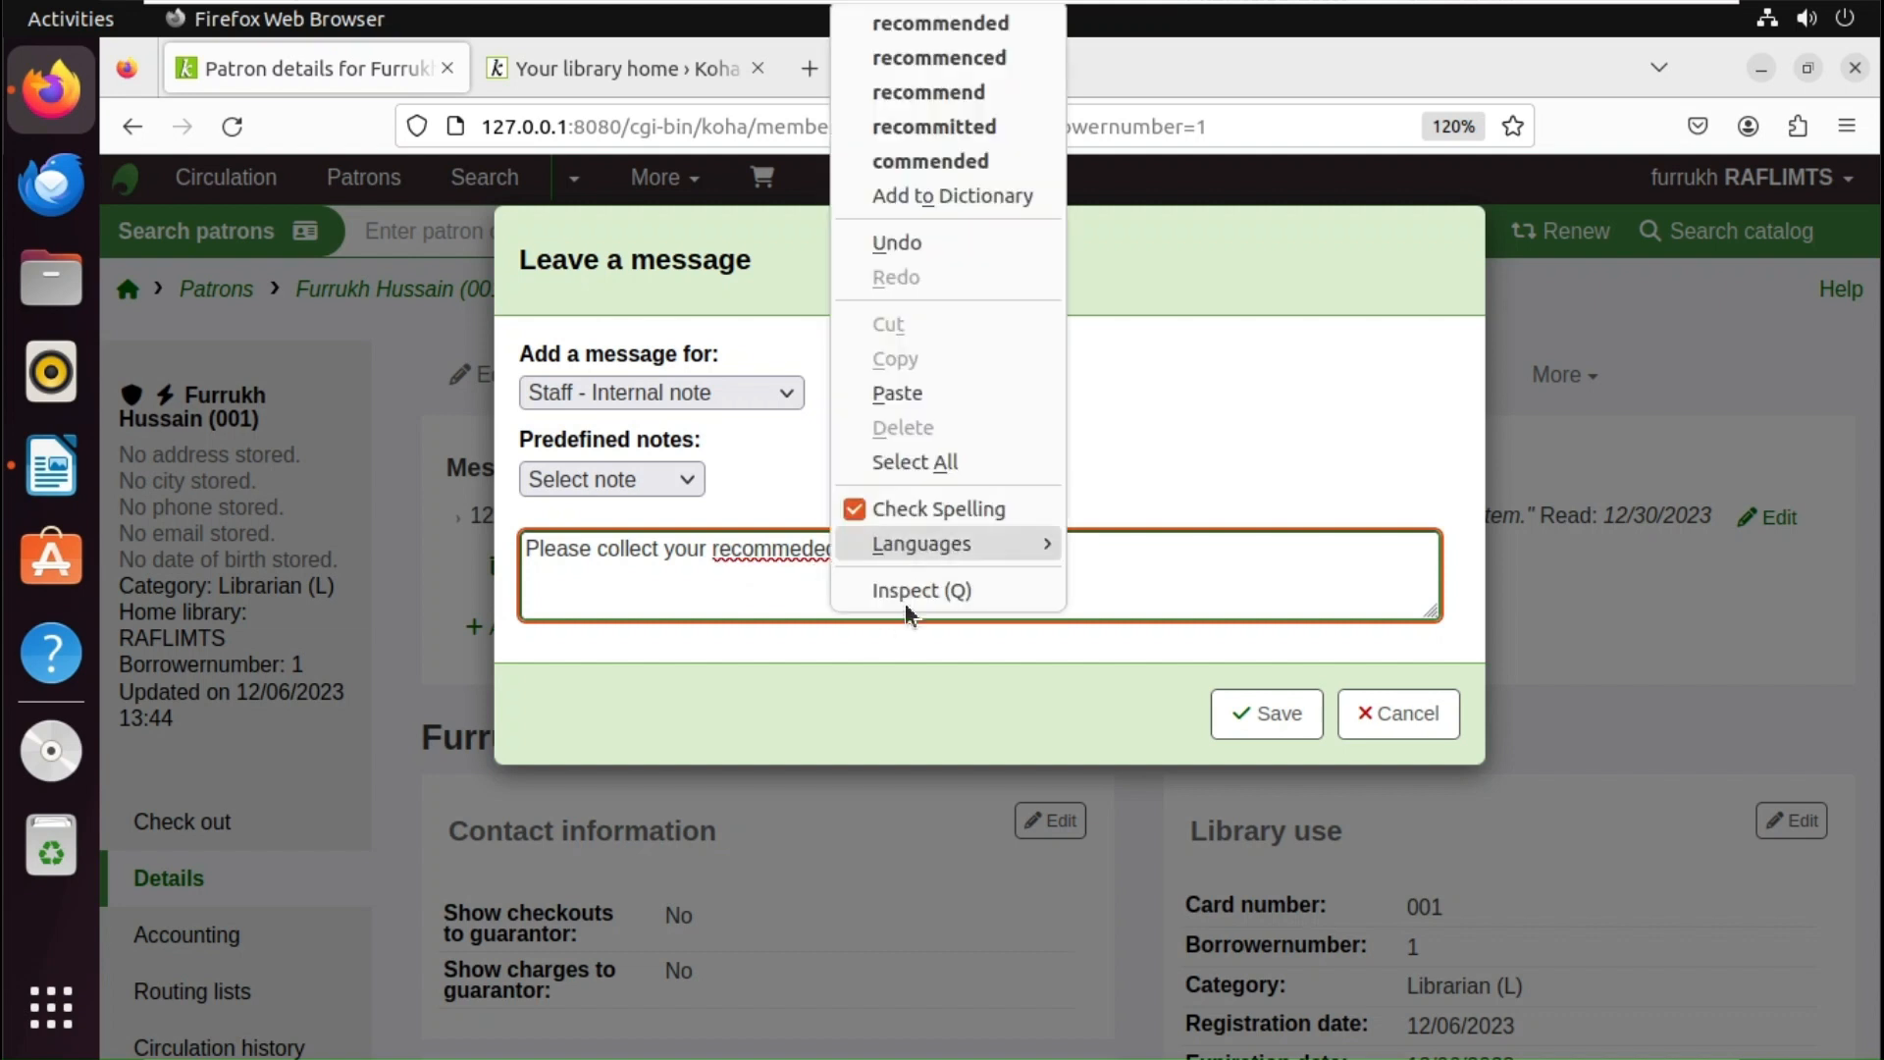
{"action": "left_click", "coordinate": [967, 35]}
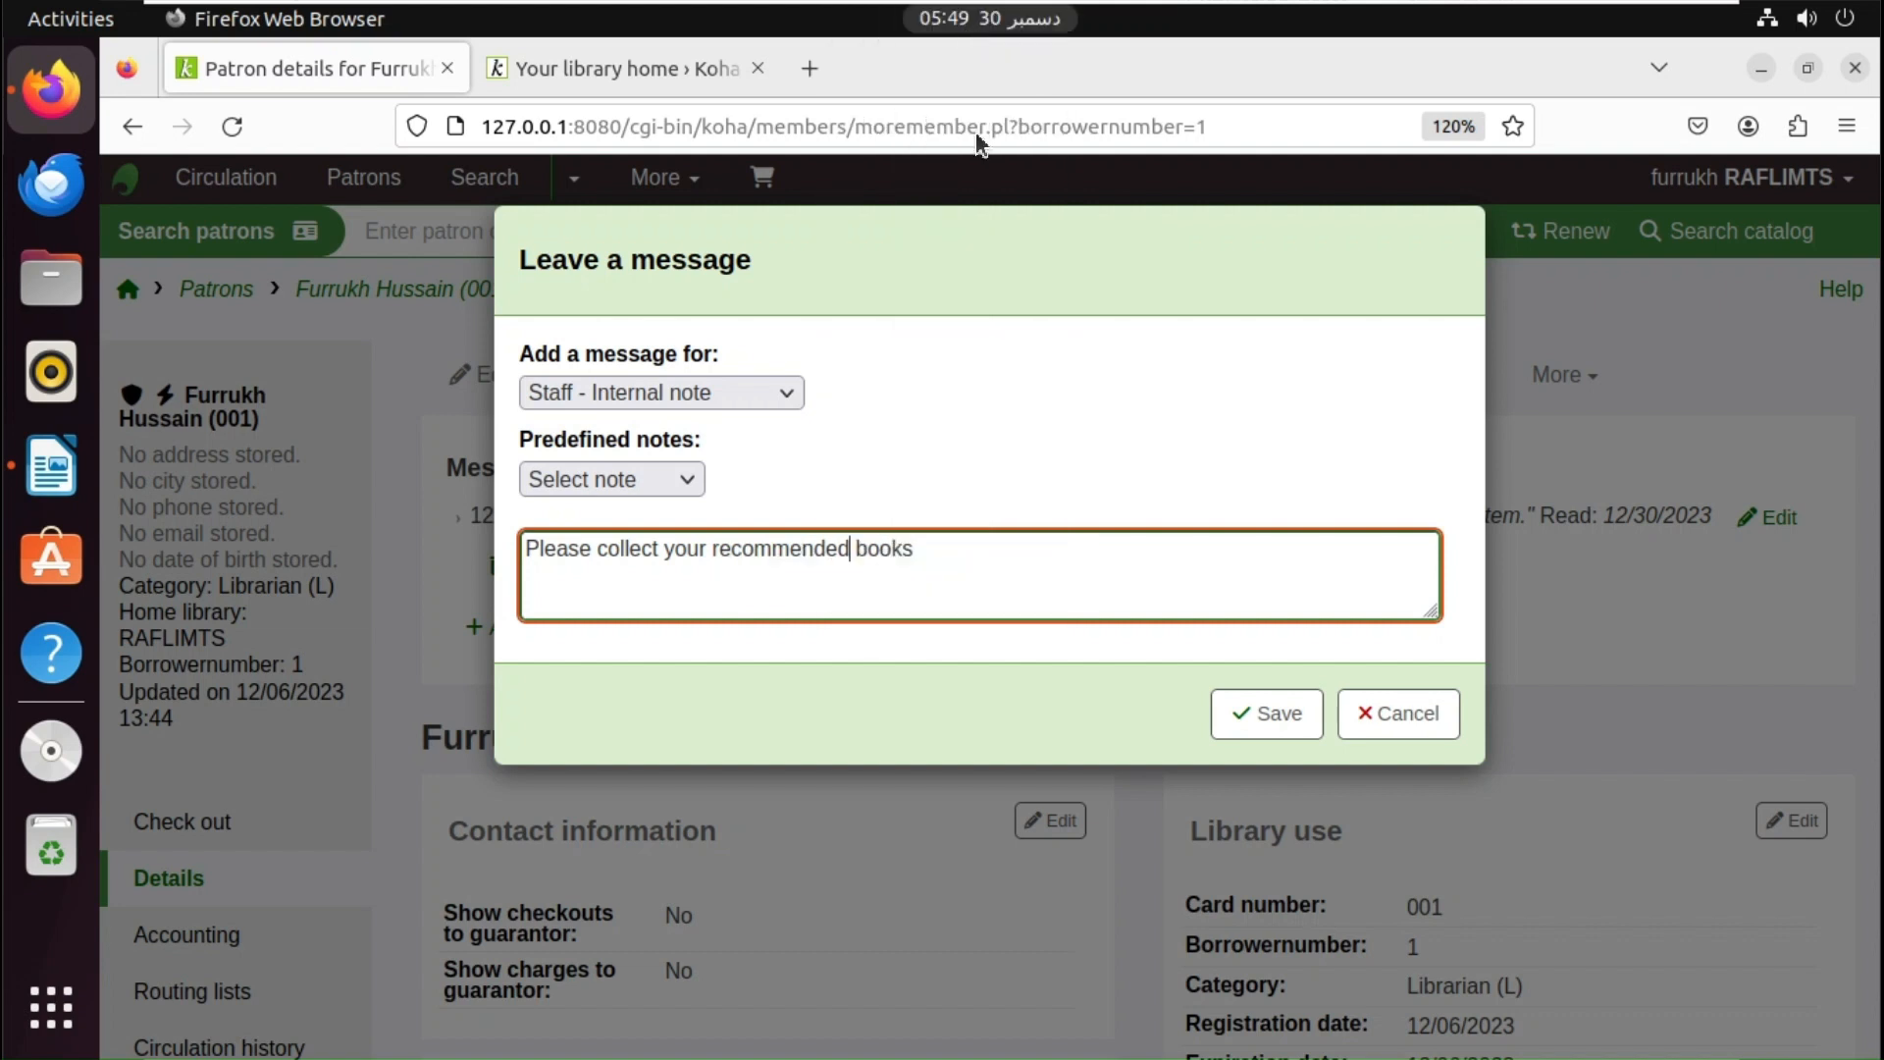
{"action": "type", "text": "from lend"}
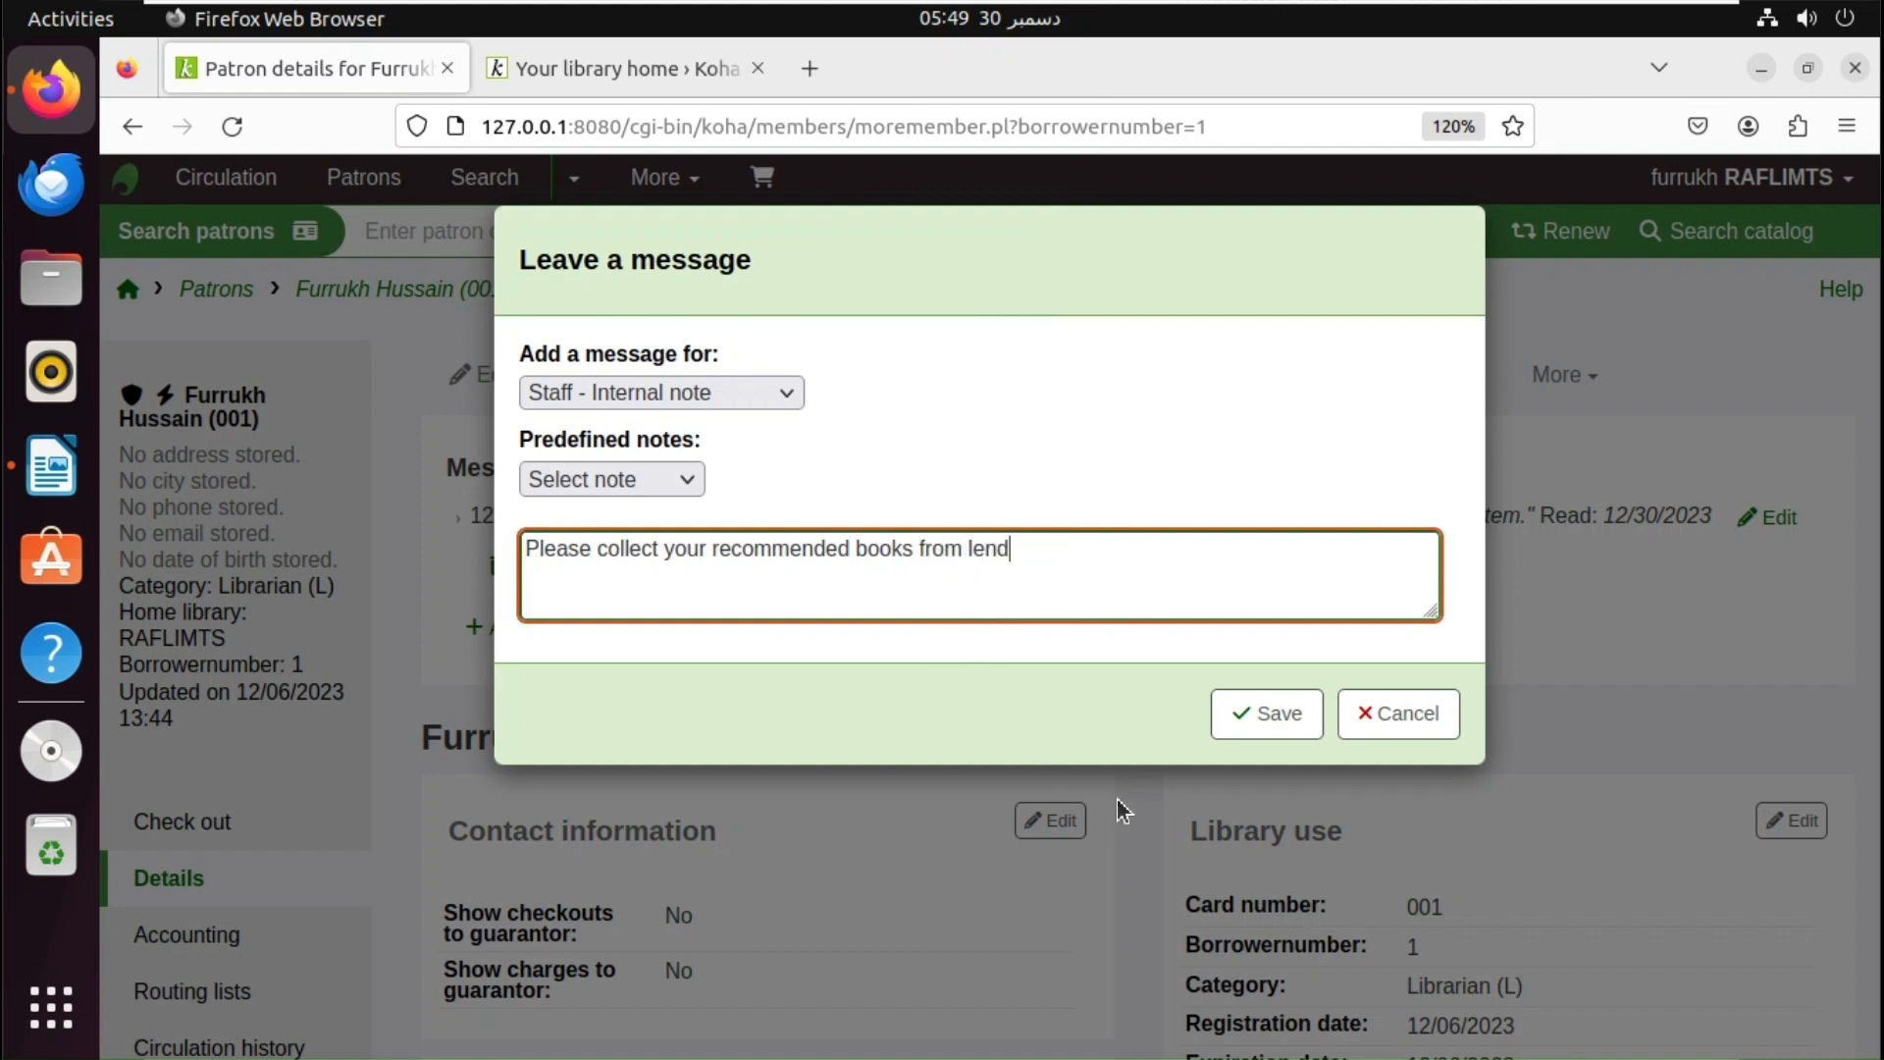
{"action": "type", "text": "ing counter"}
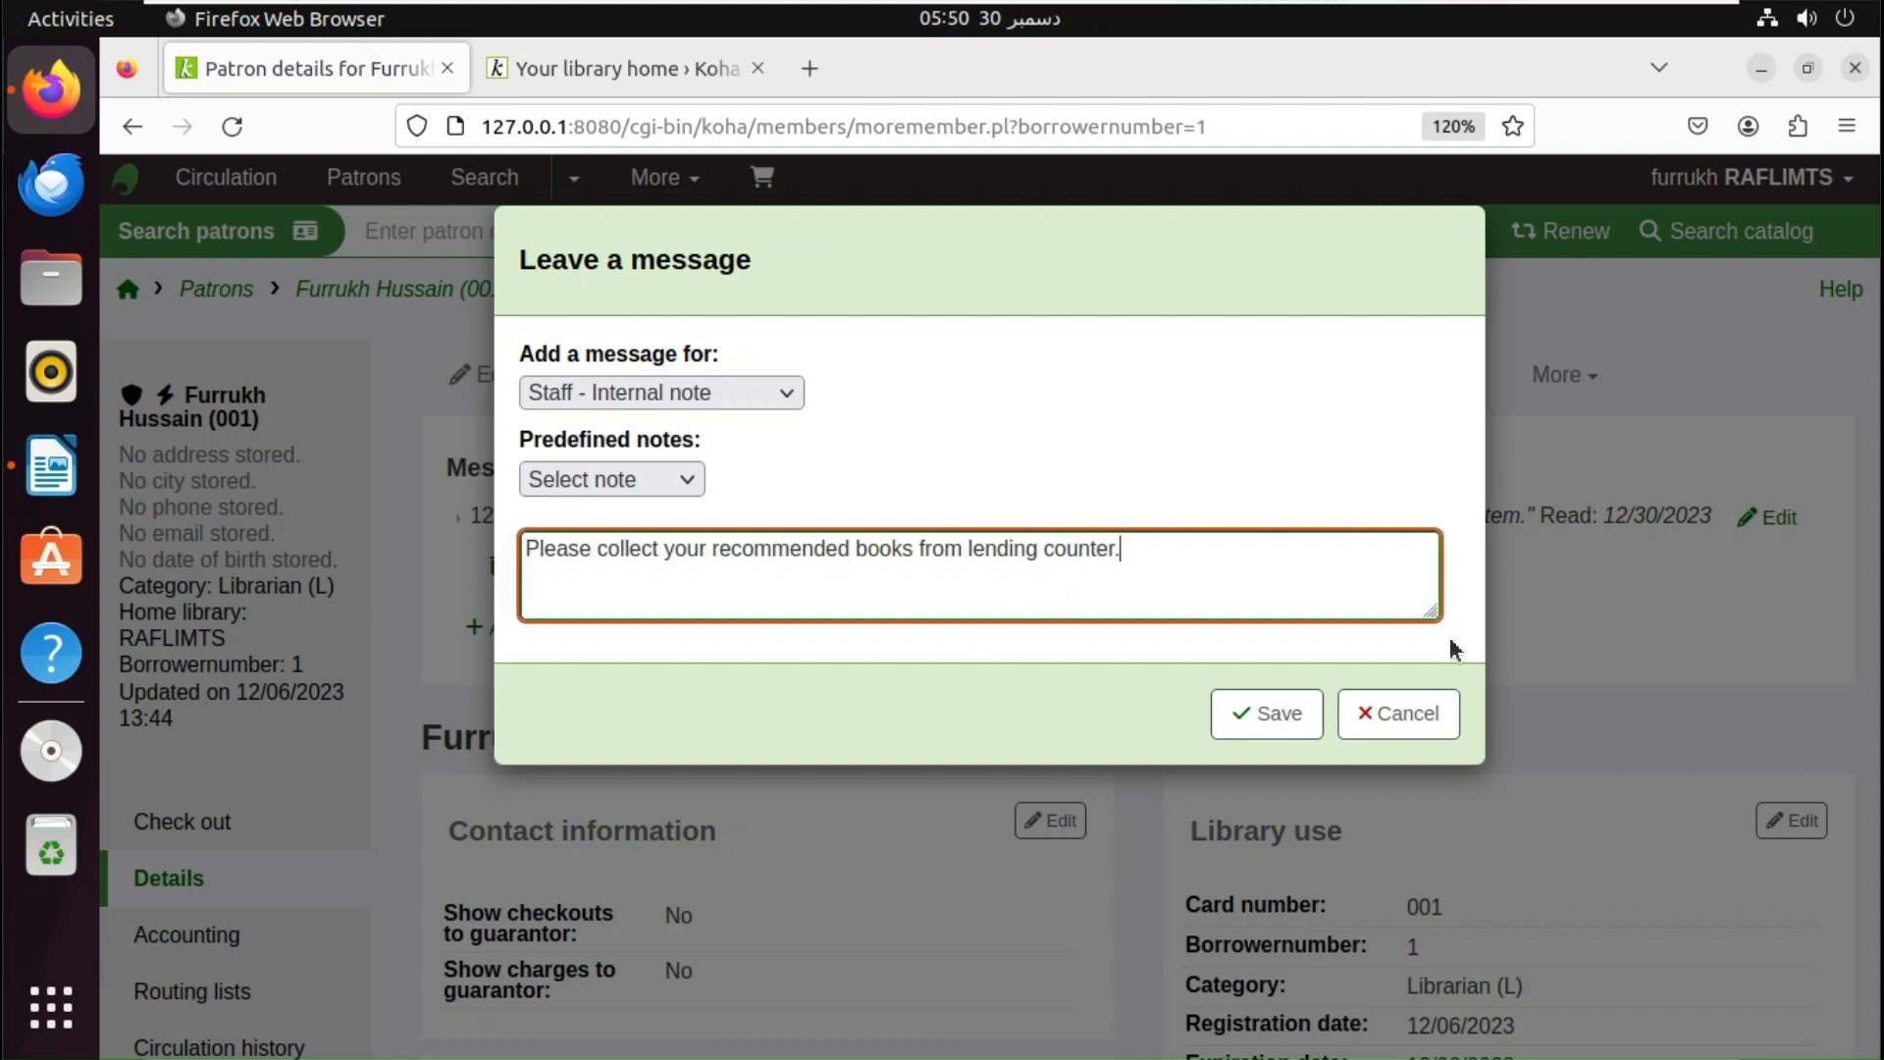
- Make the message visible in the OPAC and save it
{"action": "left_click", "coordinate": [716, 393]}
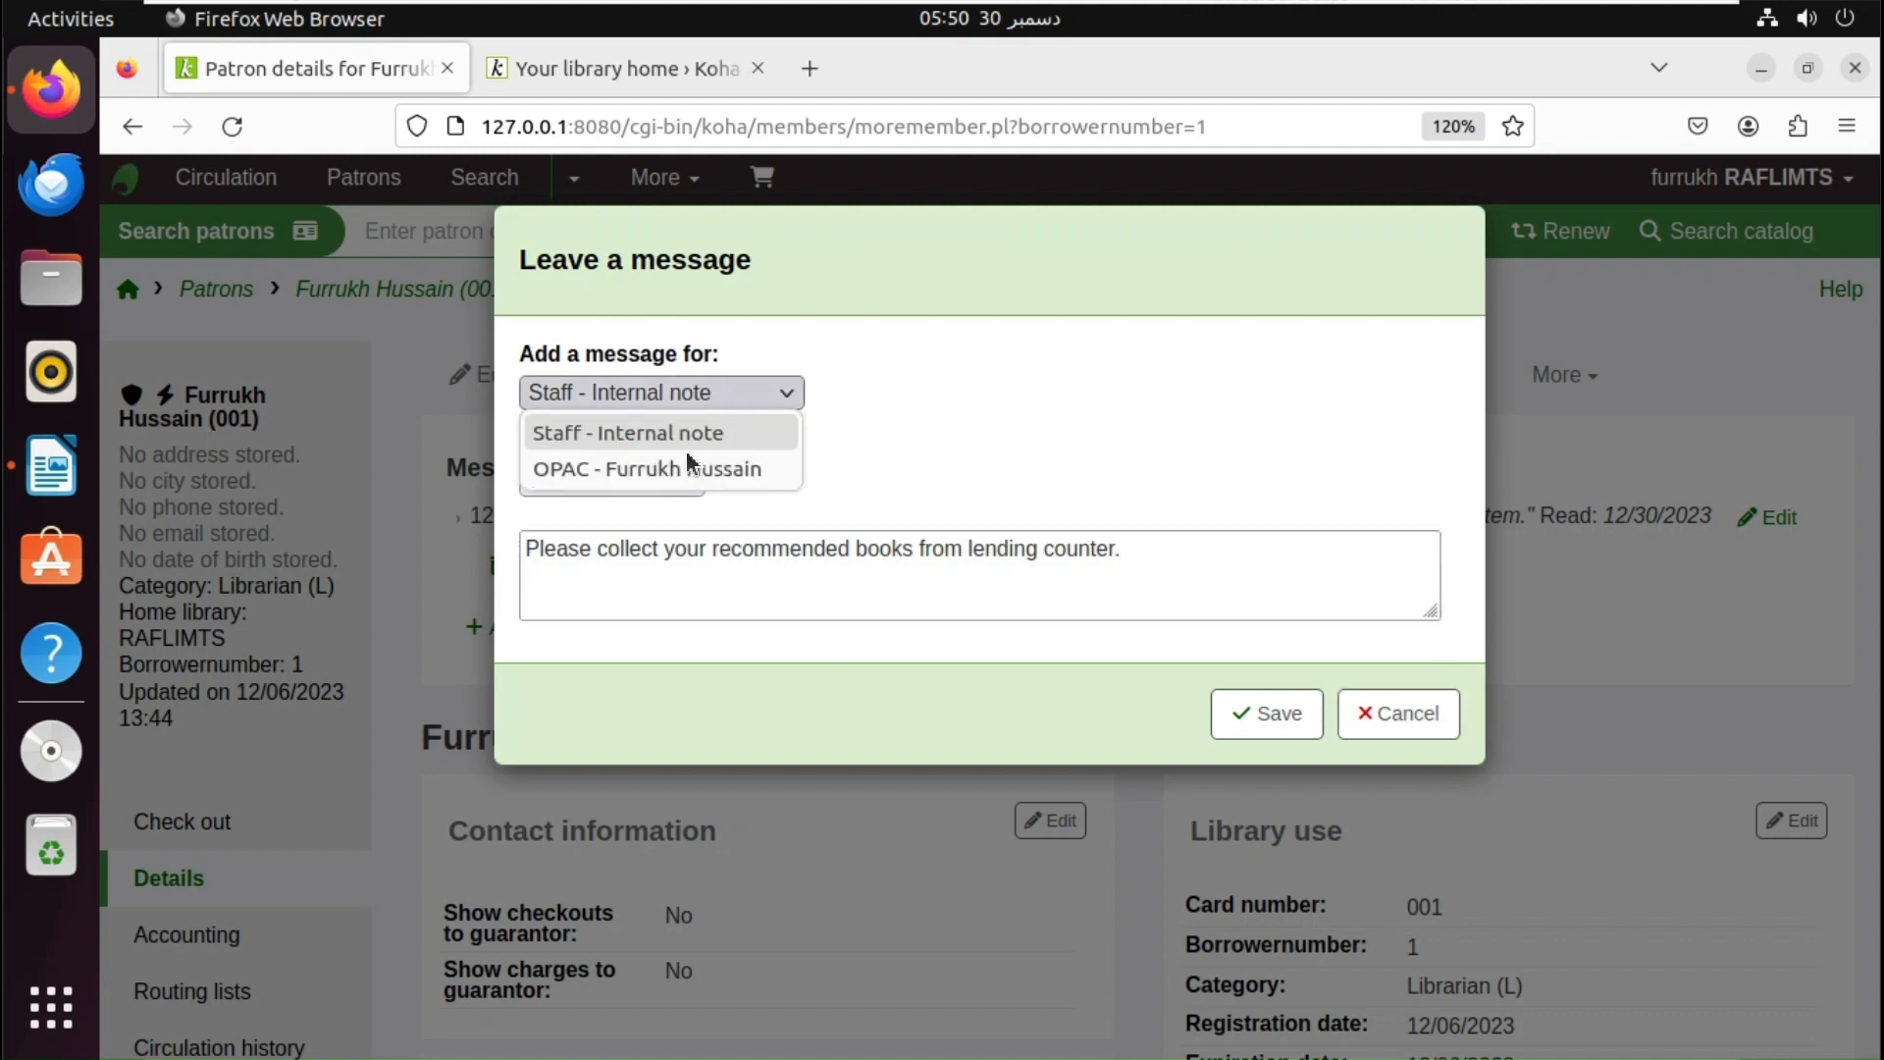
{"action": "left_click", "coordinate": [688, 469]}
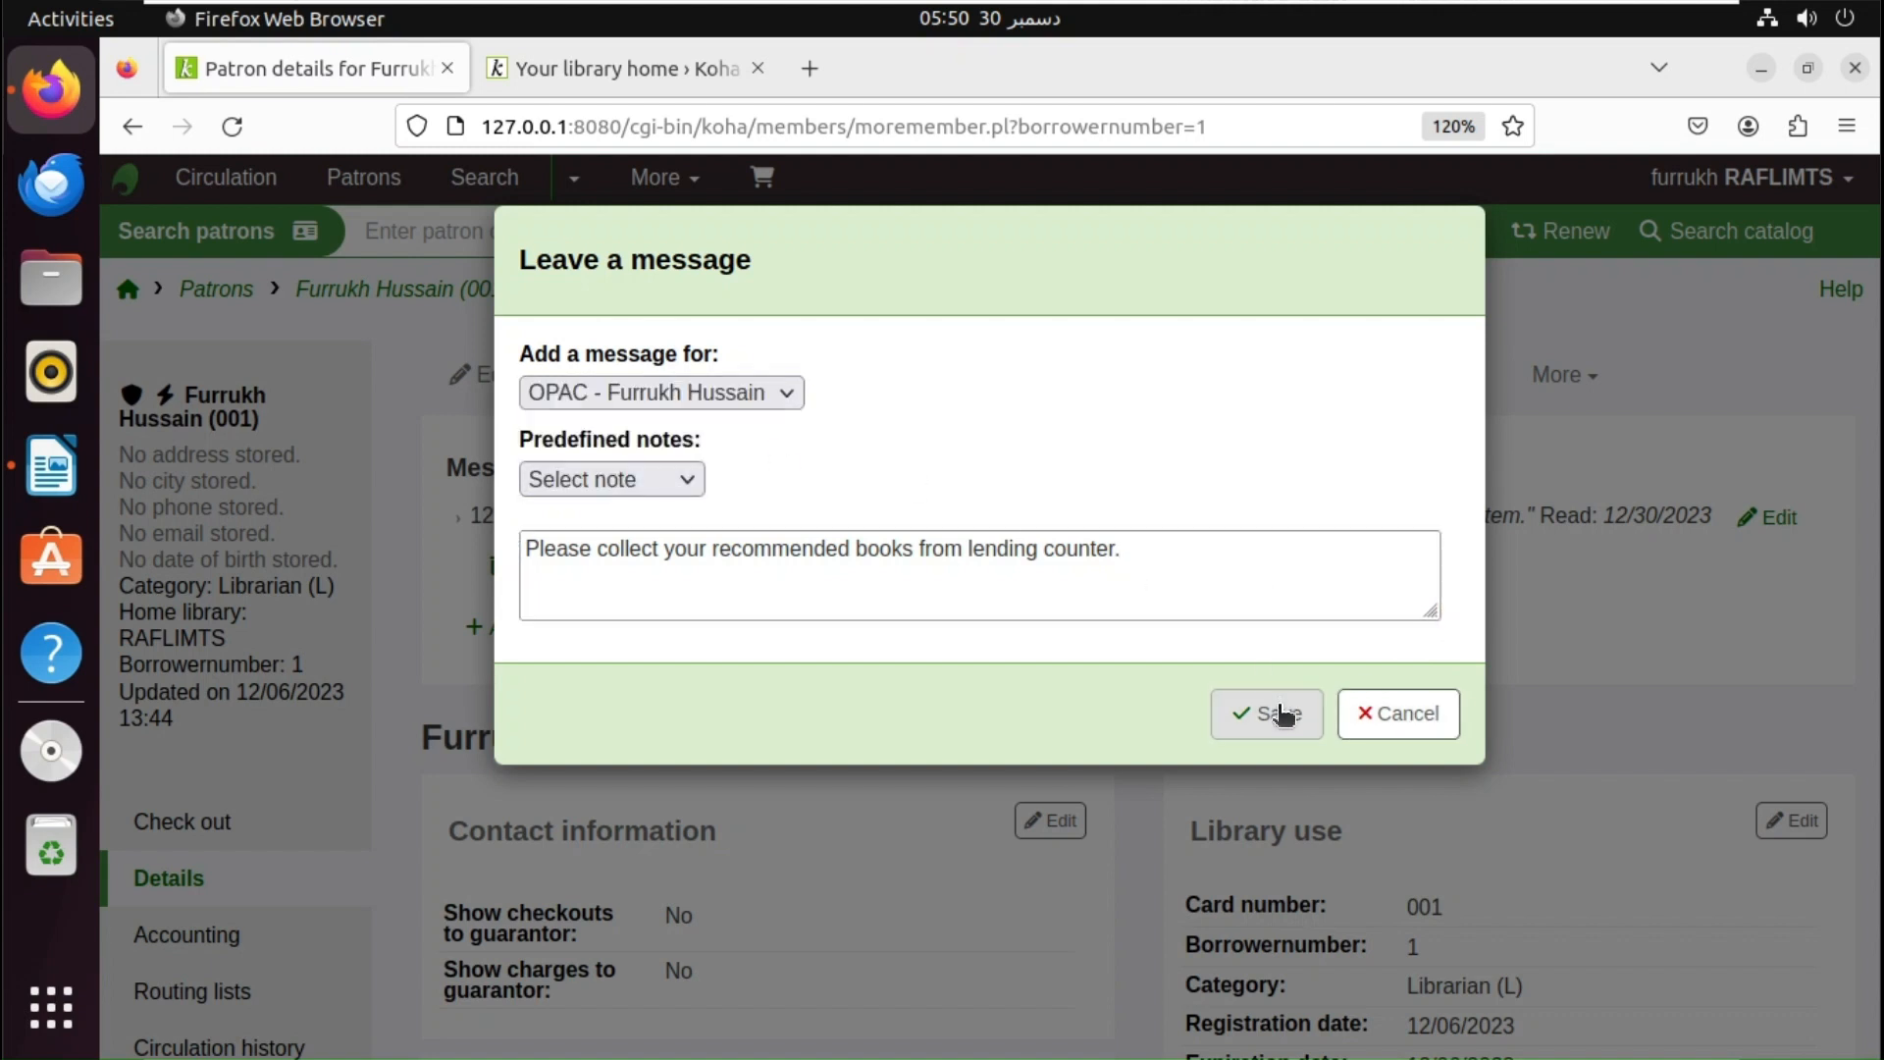
{"action": "left_click", "coordinate": [1280, 715]}
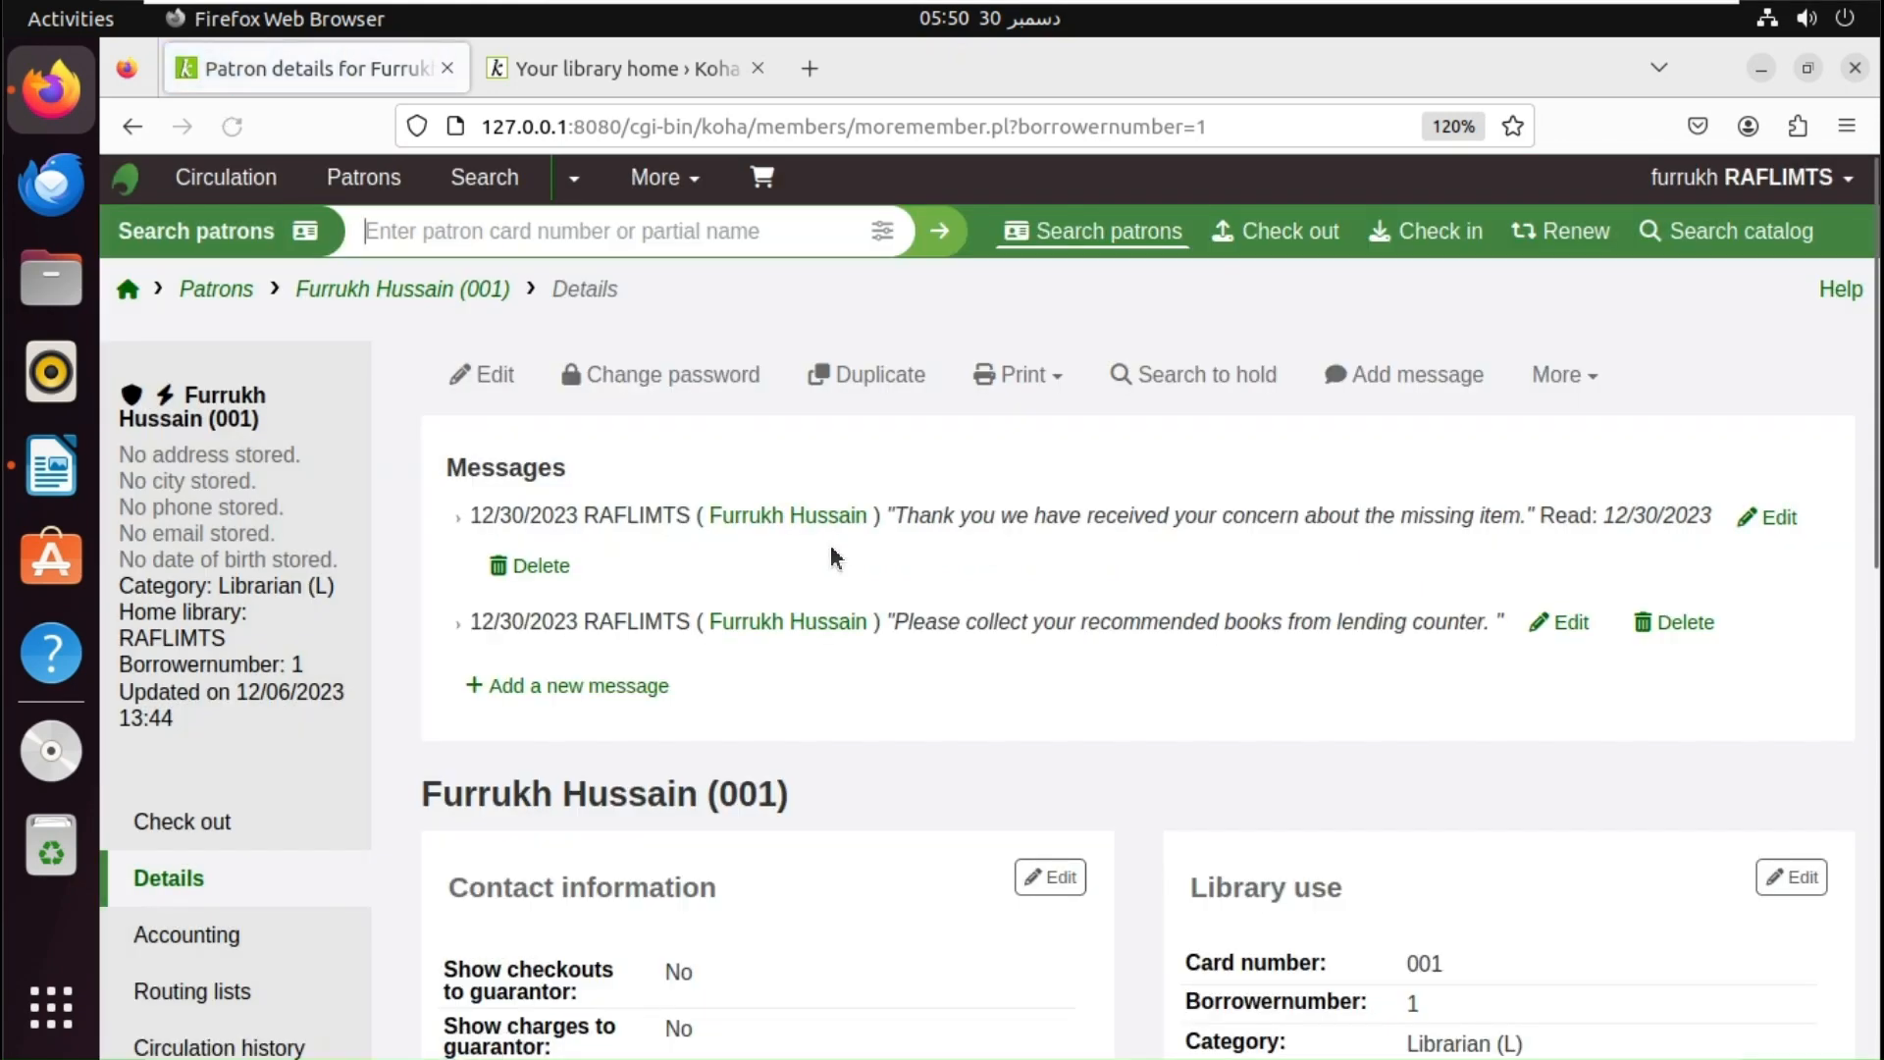
{"action": "left_click", "coordinate": [567, 80]}
- Reload the OPAC, dismiss the collect-books message, then refresh the staff patron details page
{"action": "left_click", "coordinate": [232, 127]}
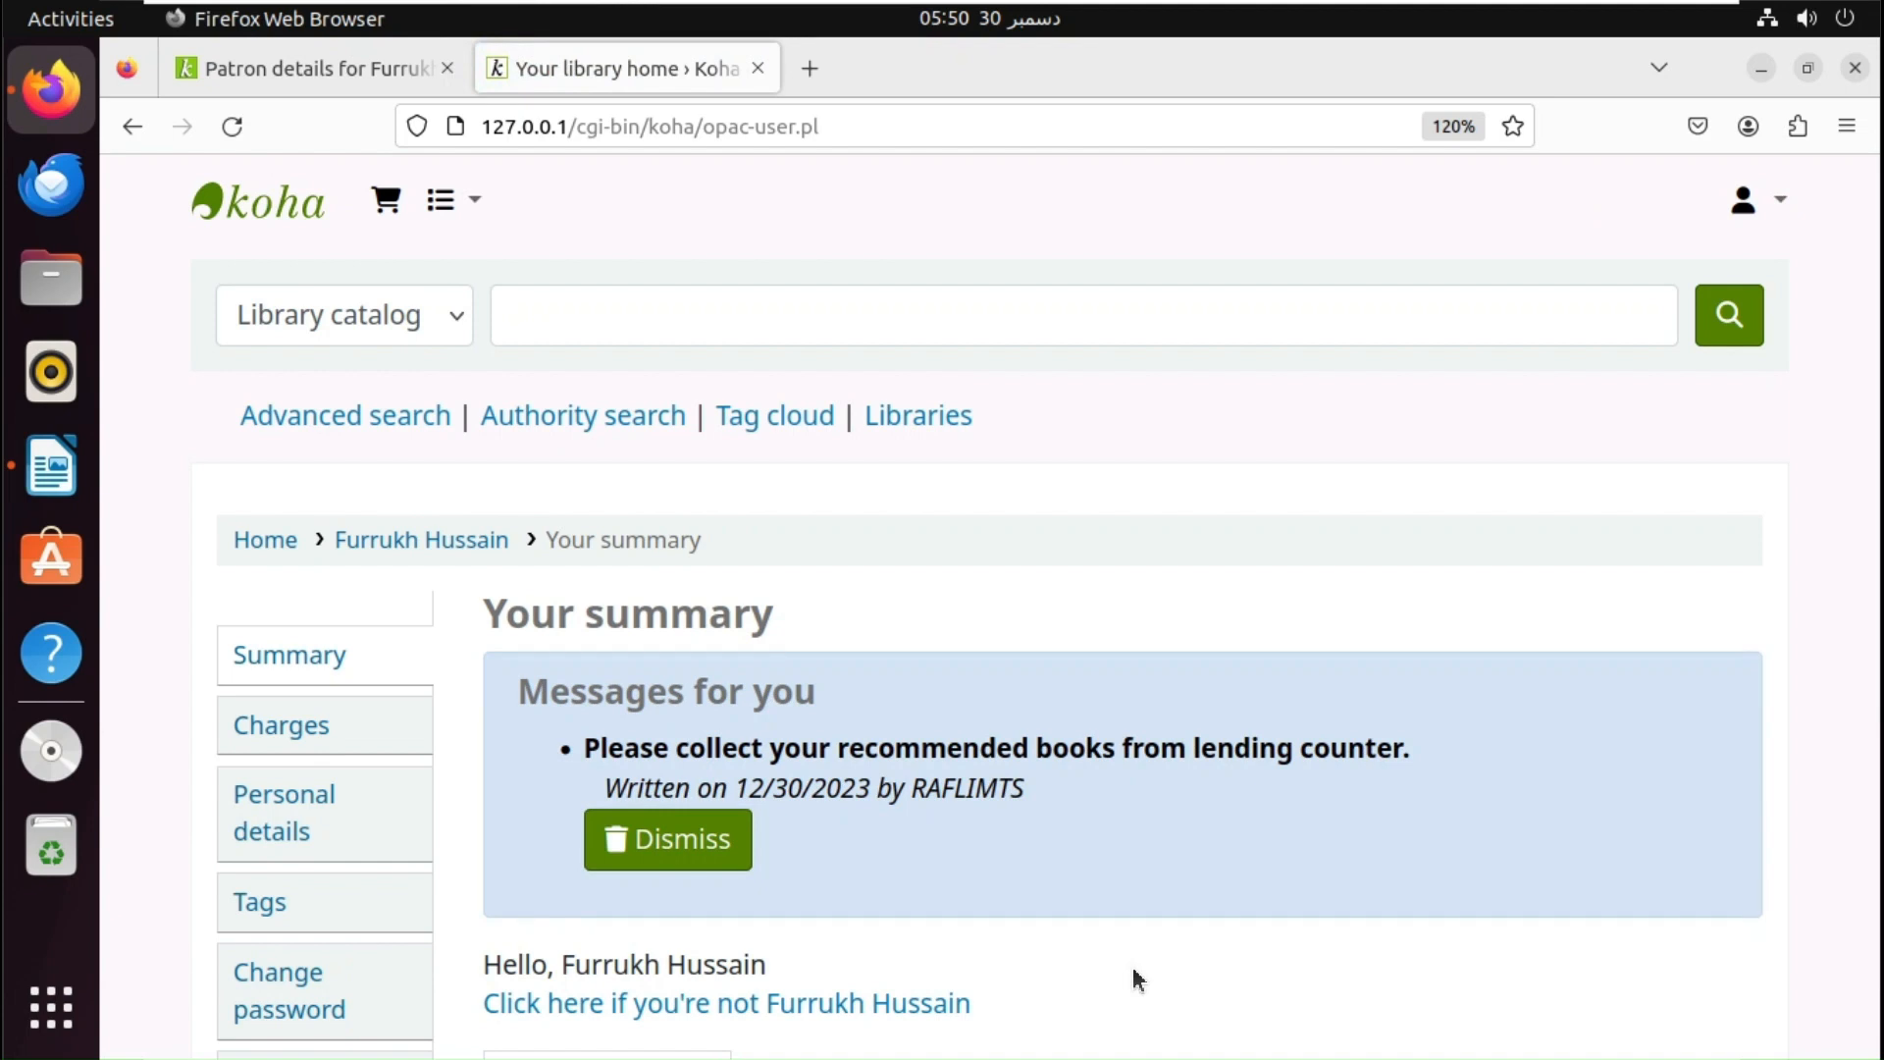
{"action": "left_click", "coordinate": [693, 854]}
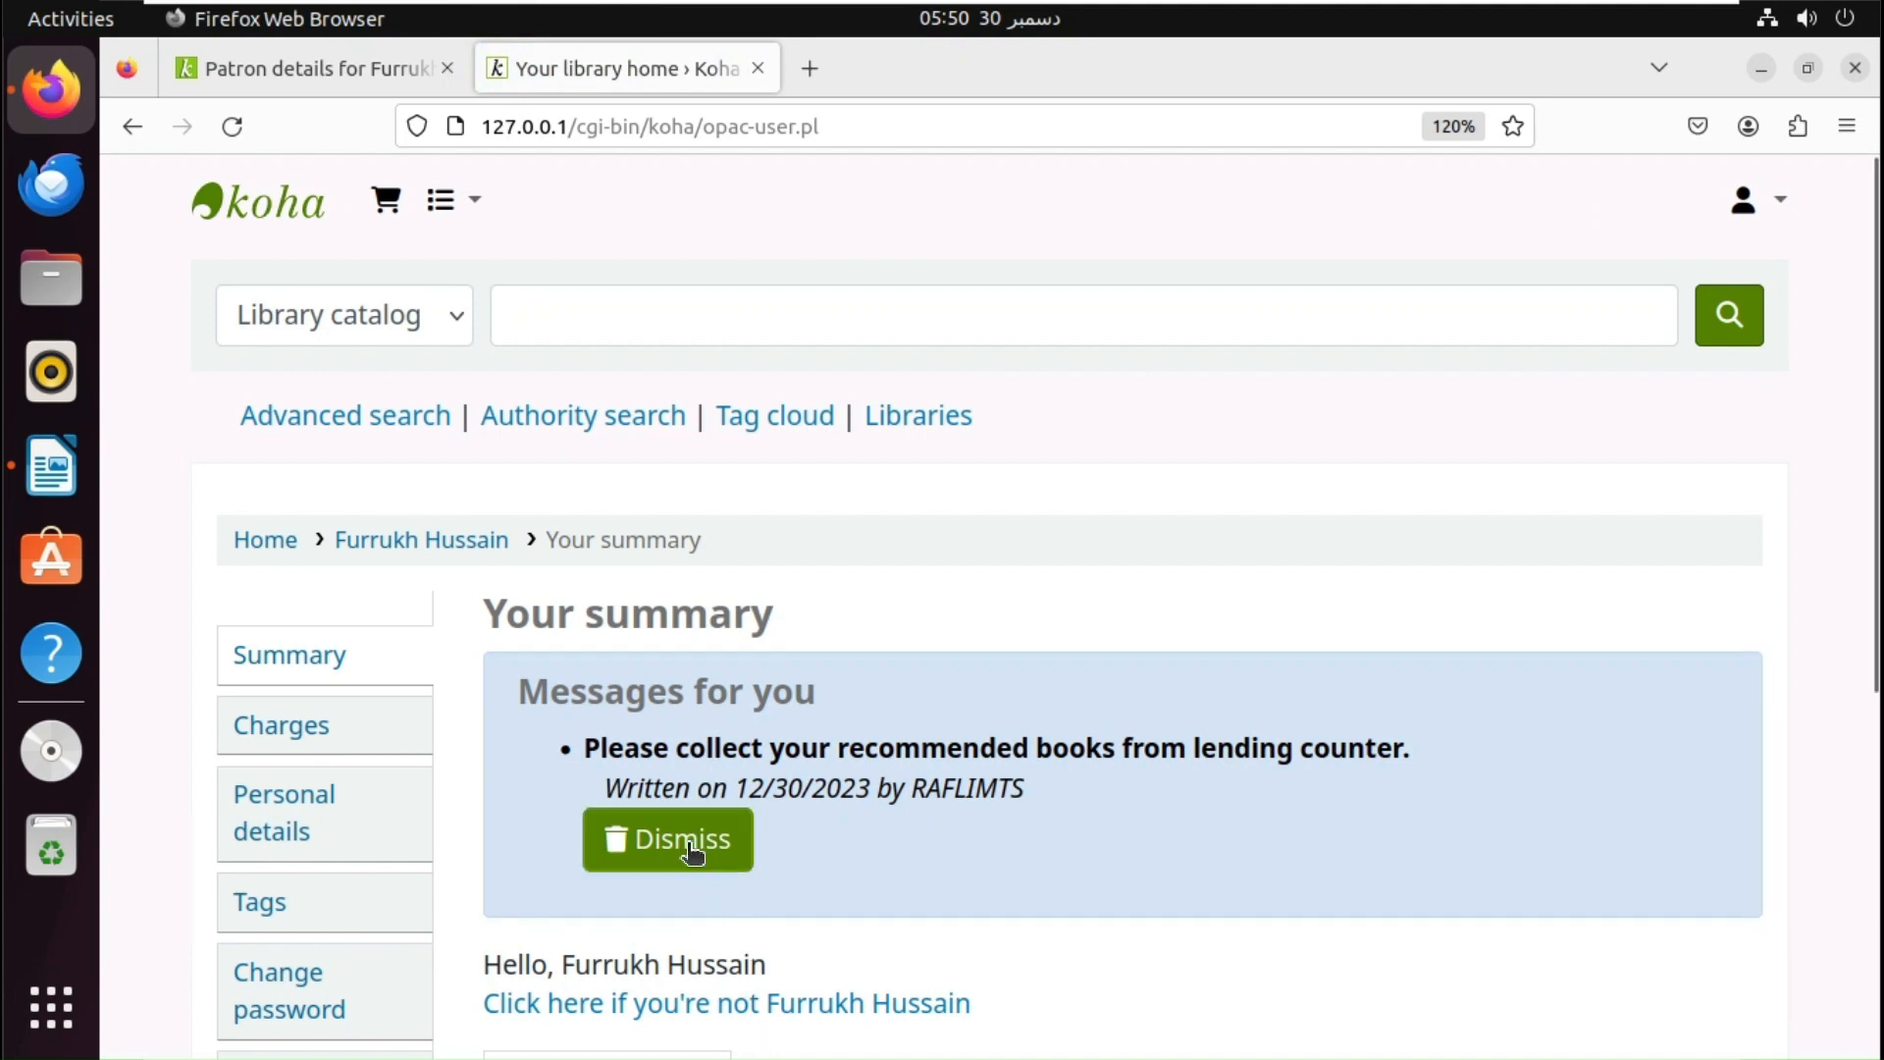
{"action": "left_click", "coordinate": [693, 853]}
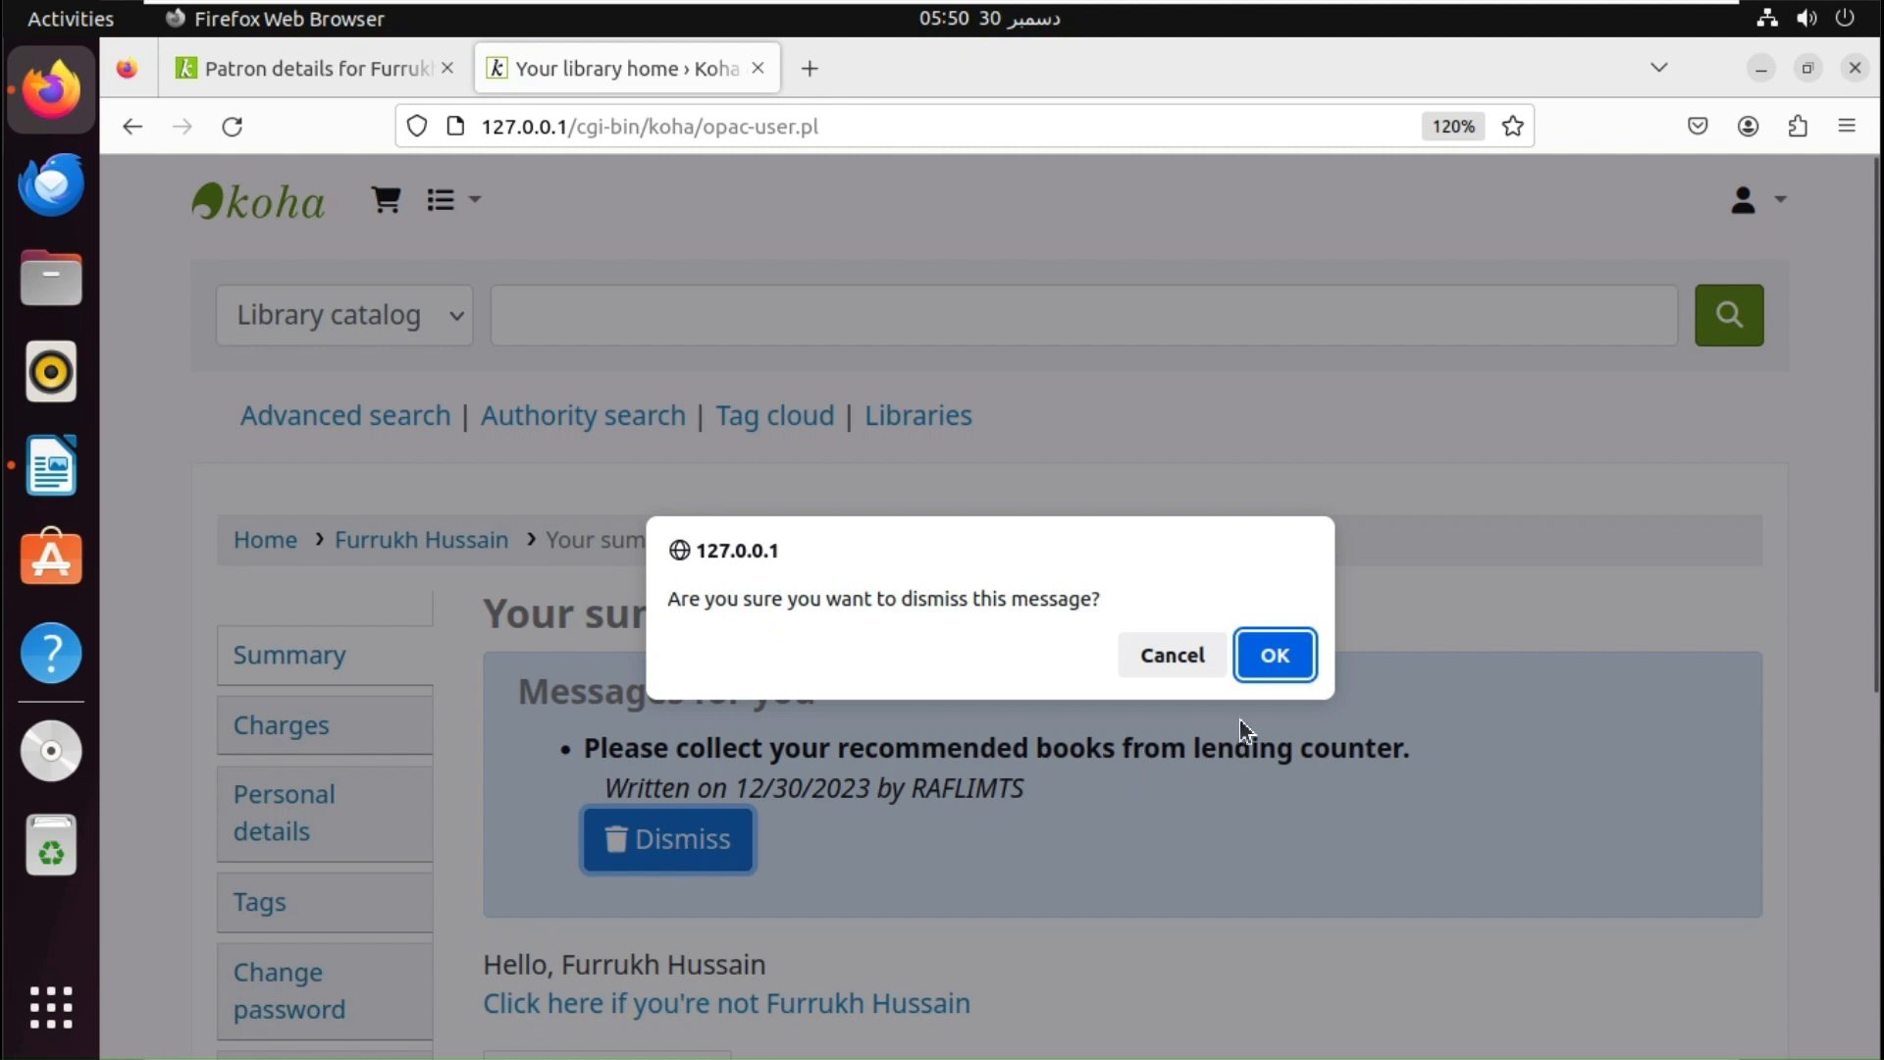
{"action": "left_click", "coordinate": [1275, 656]}
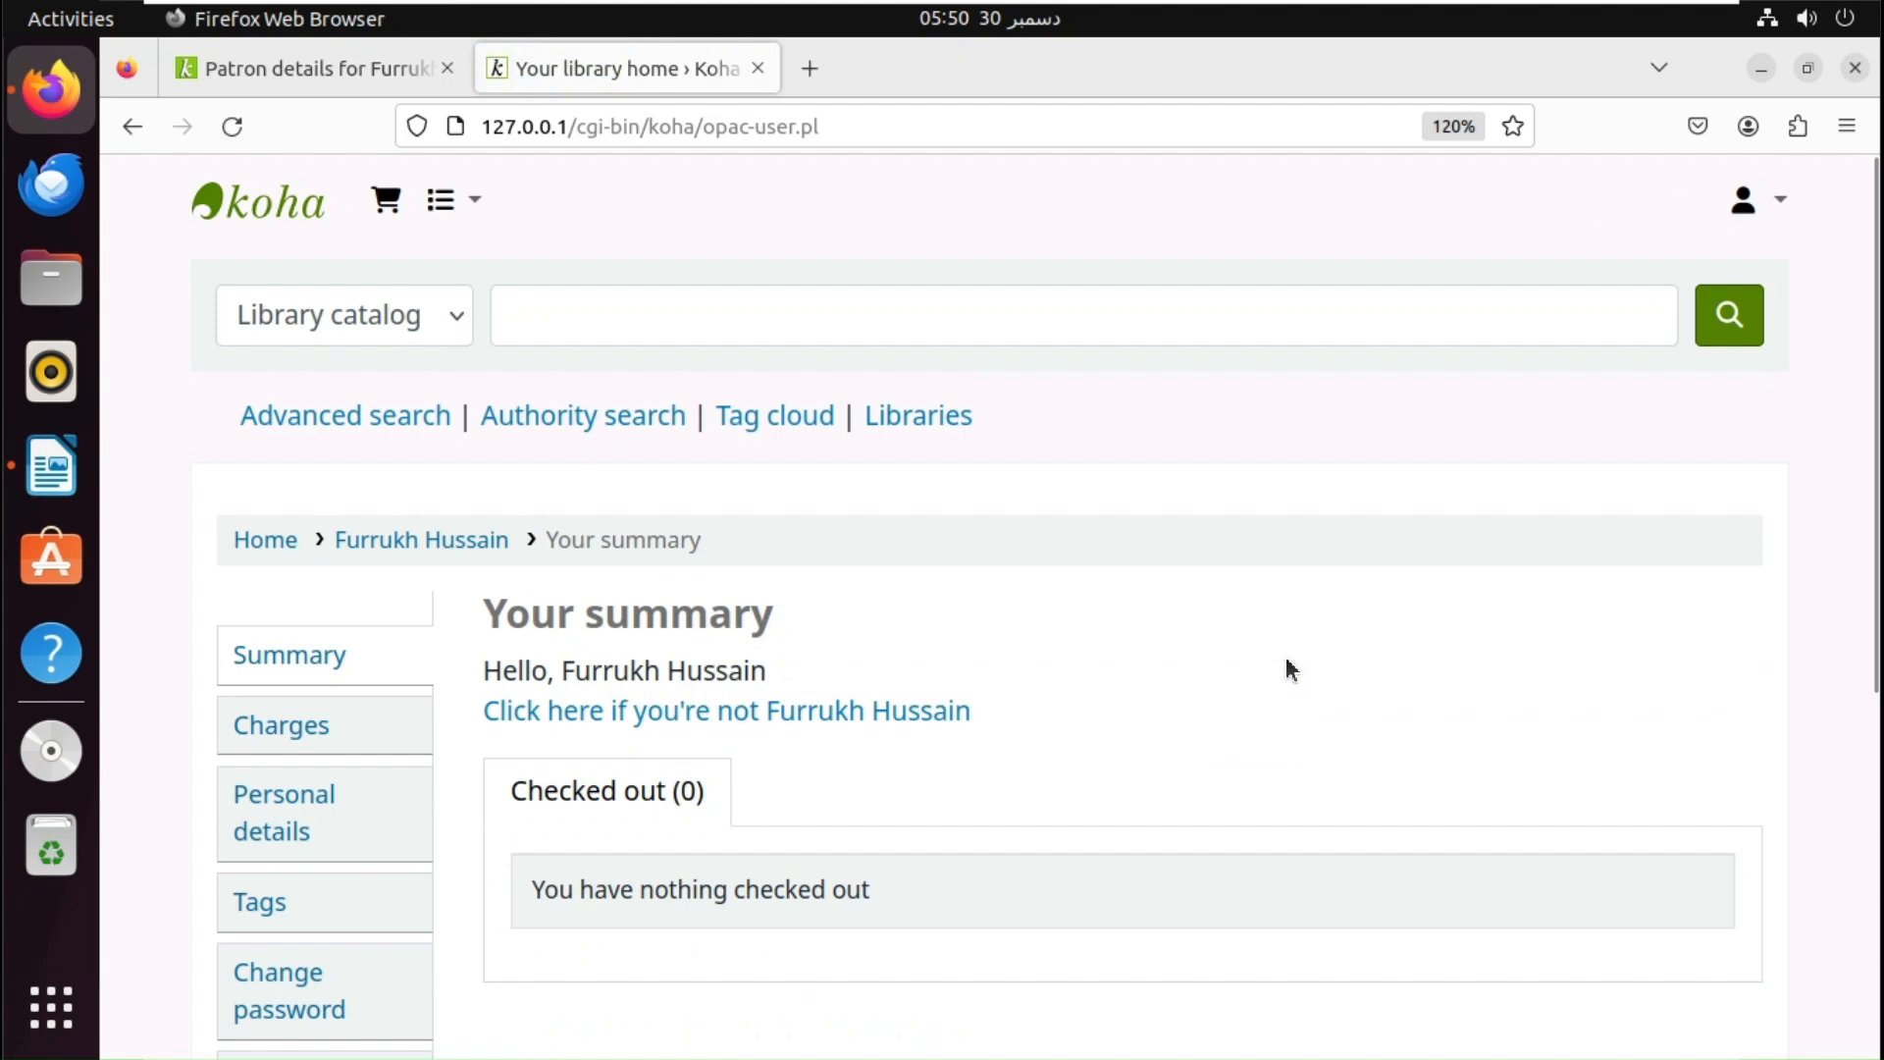
{"action": "left_click", "coordinate": [349, 68]}
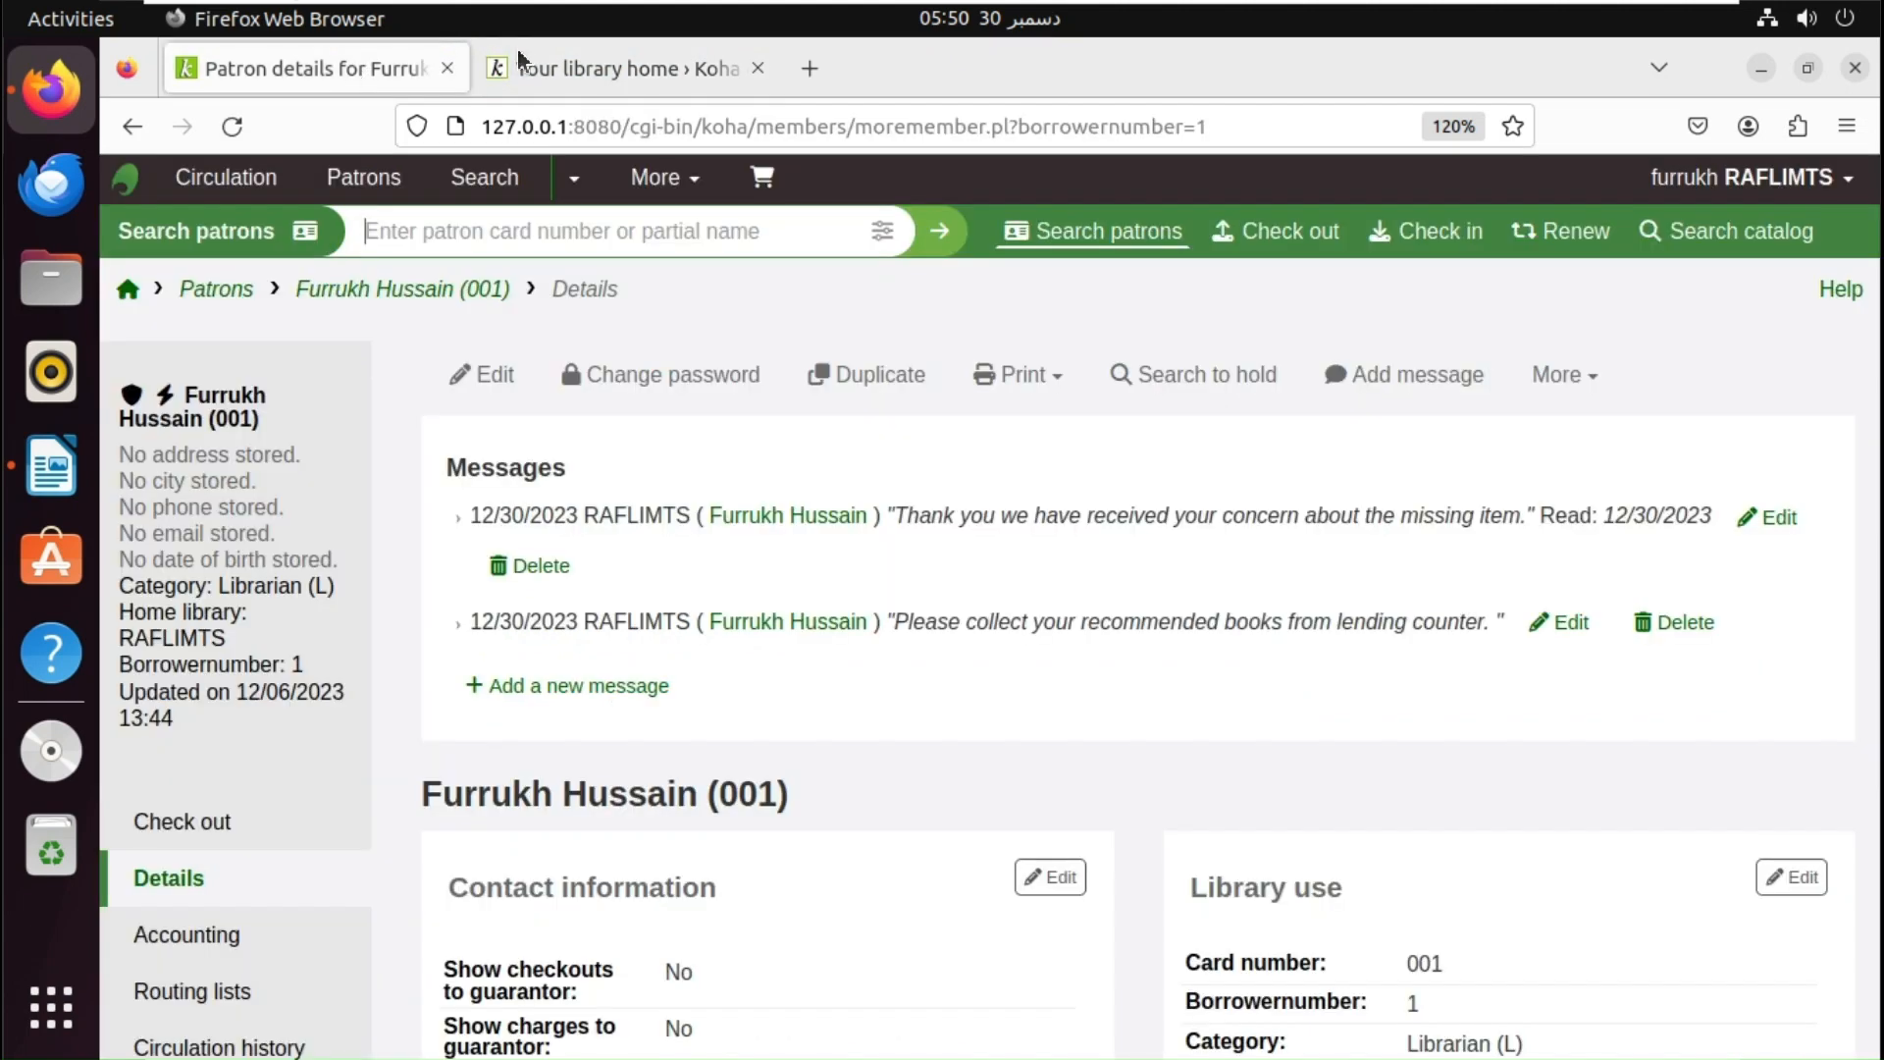
{"action": "left_click", "coordinate": [242, 138]}
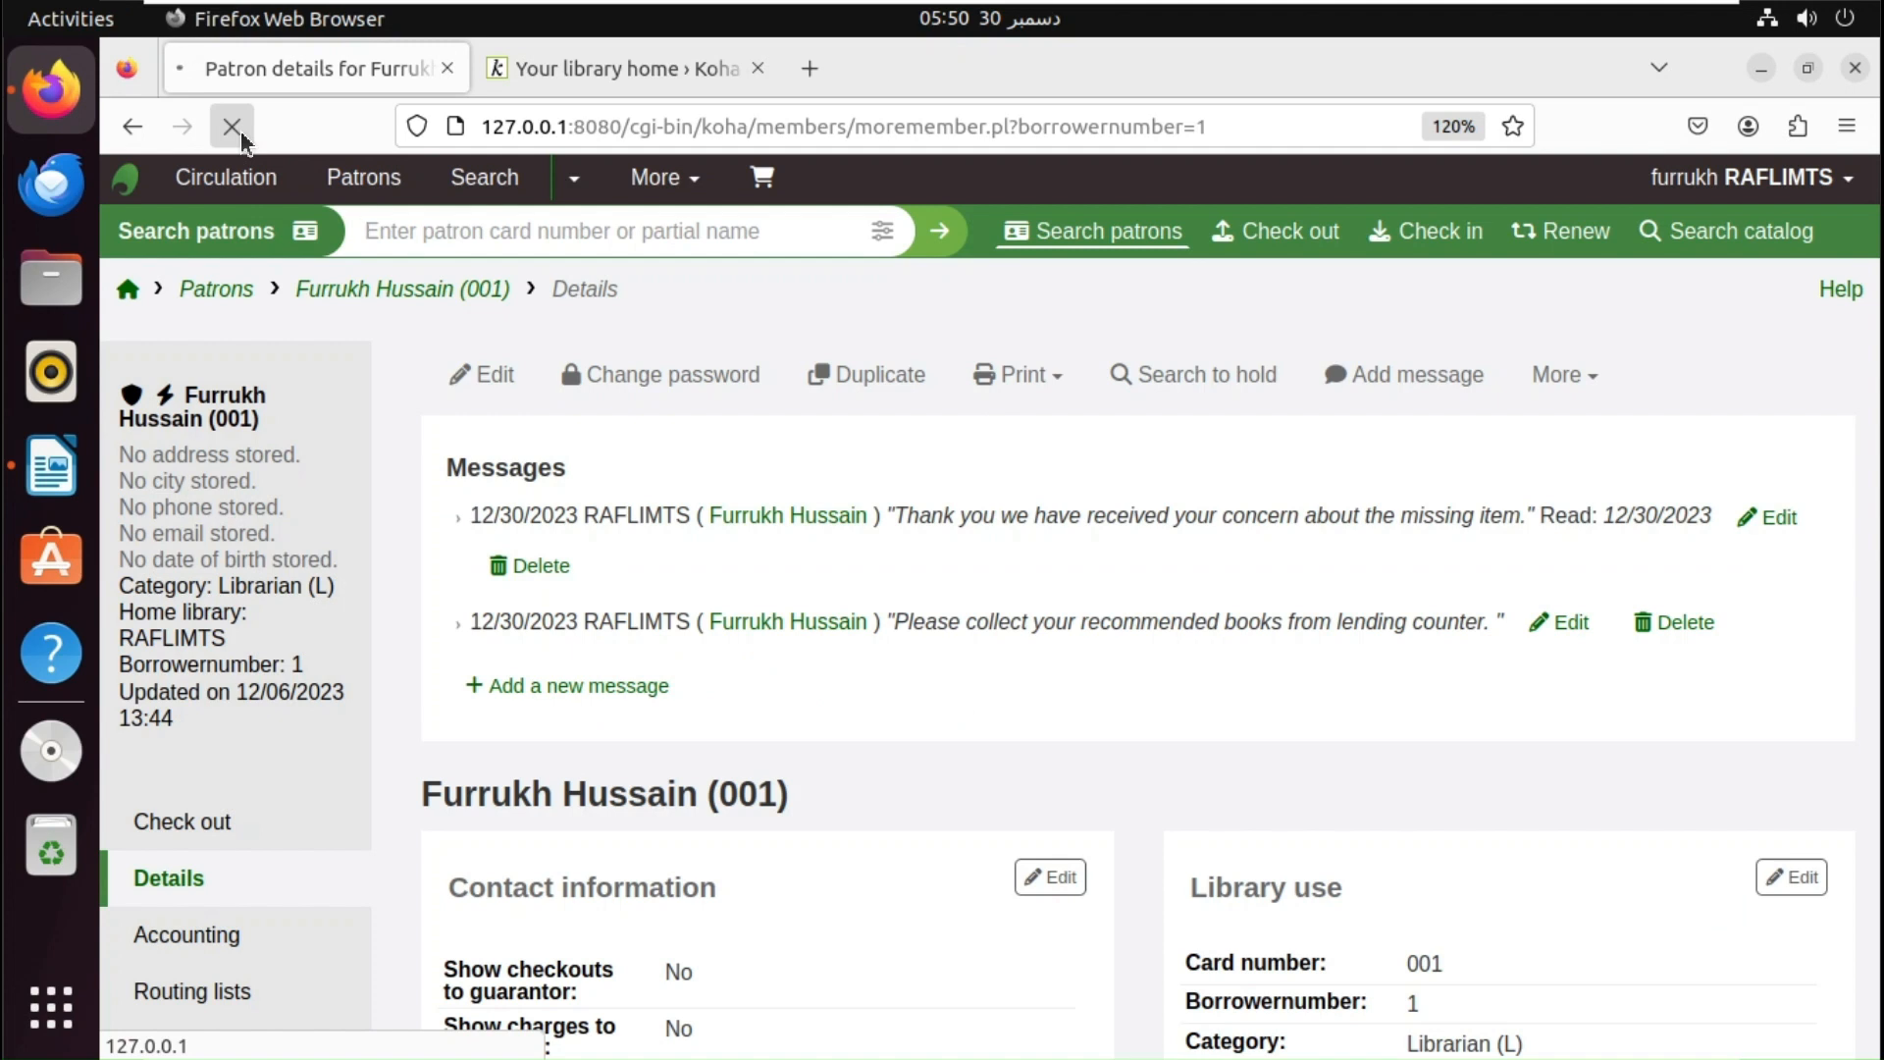
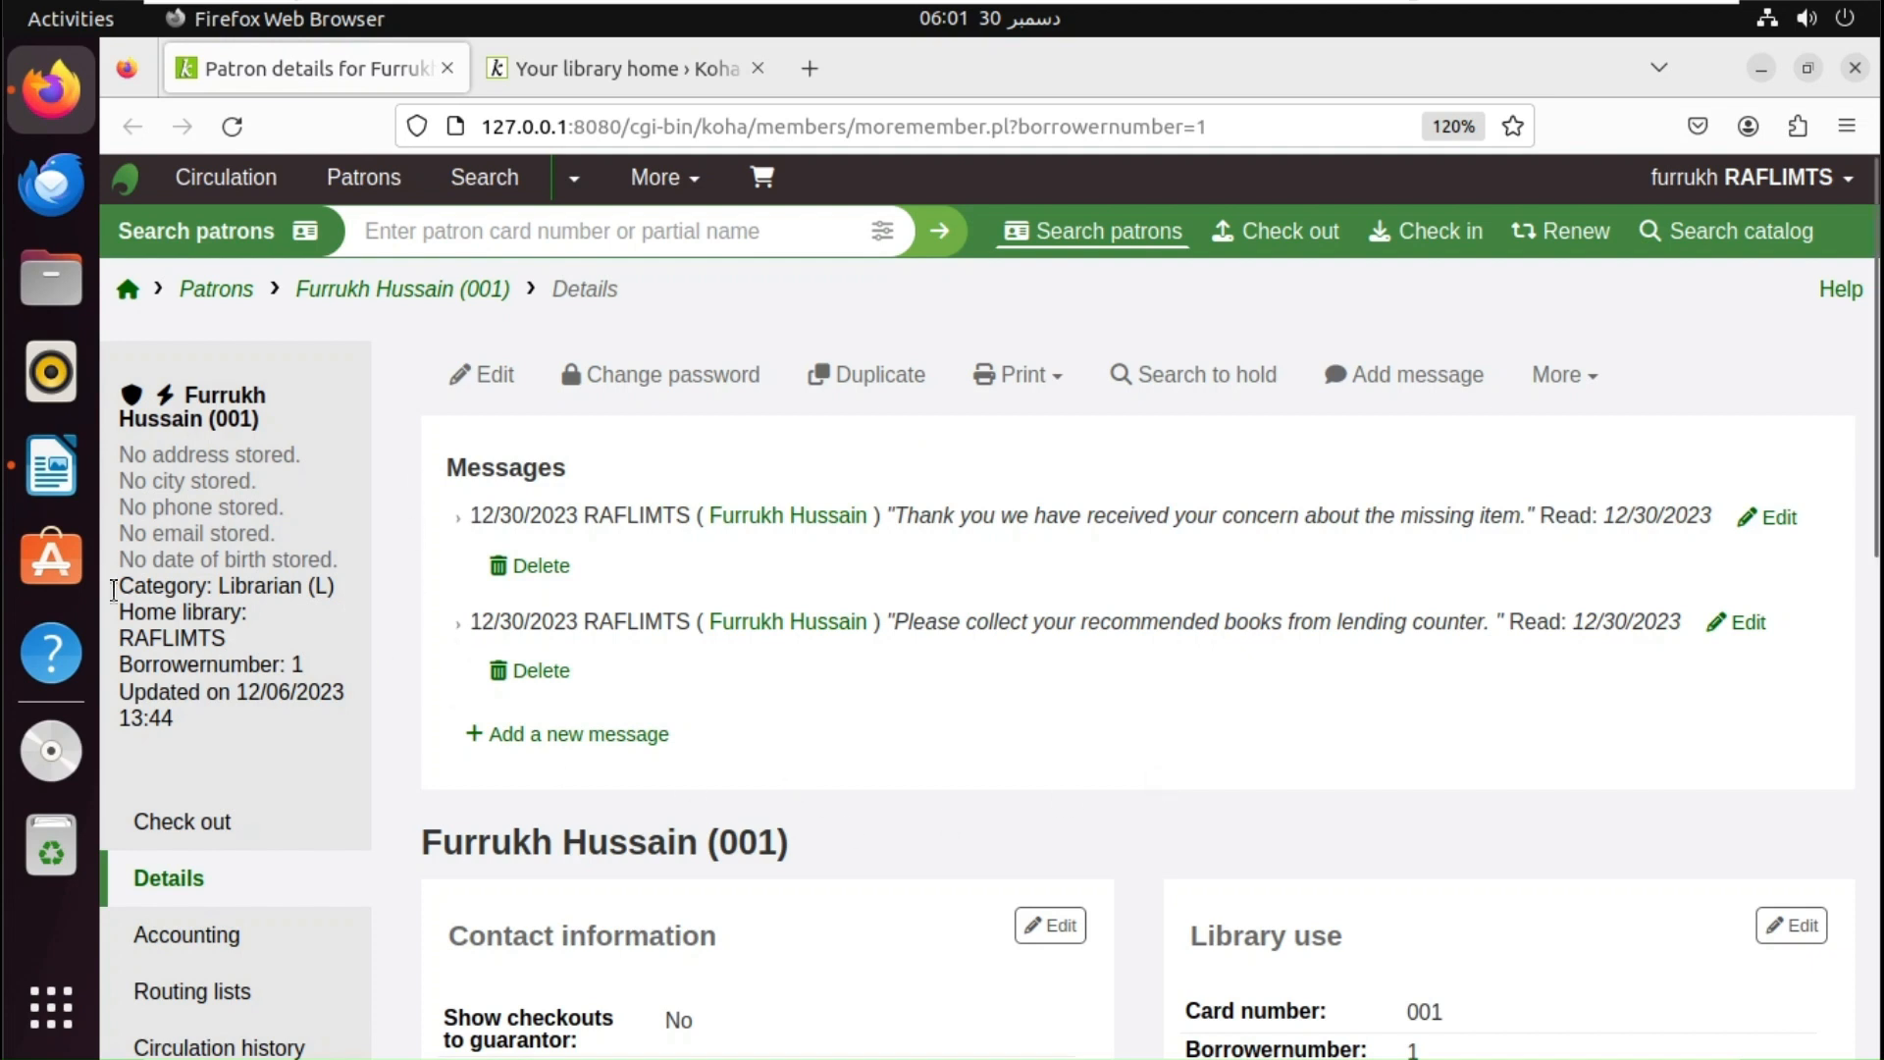
- Bring the LibreOffice Writer document of Koha features to the front
{"action": "left_click", "coordinate": [51, 467]}
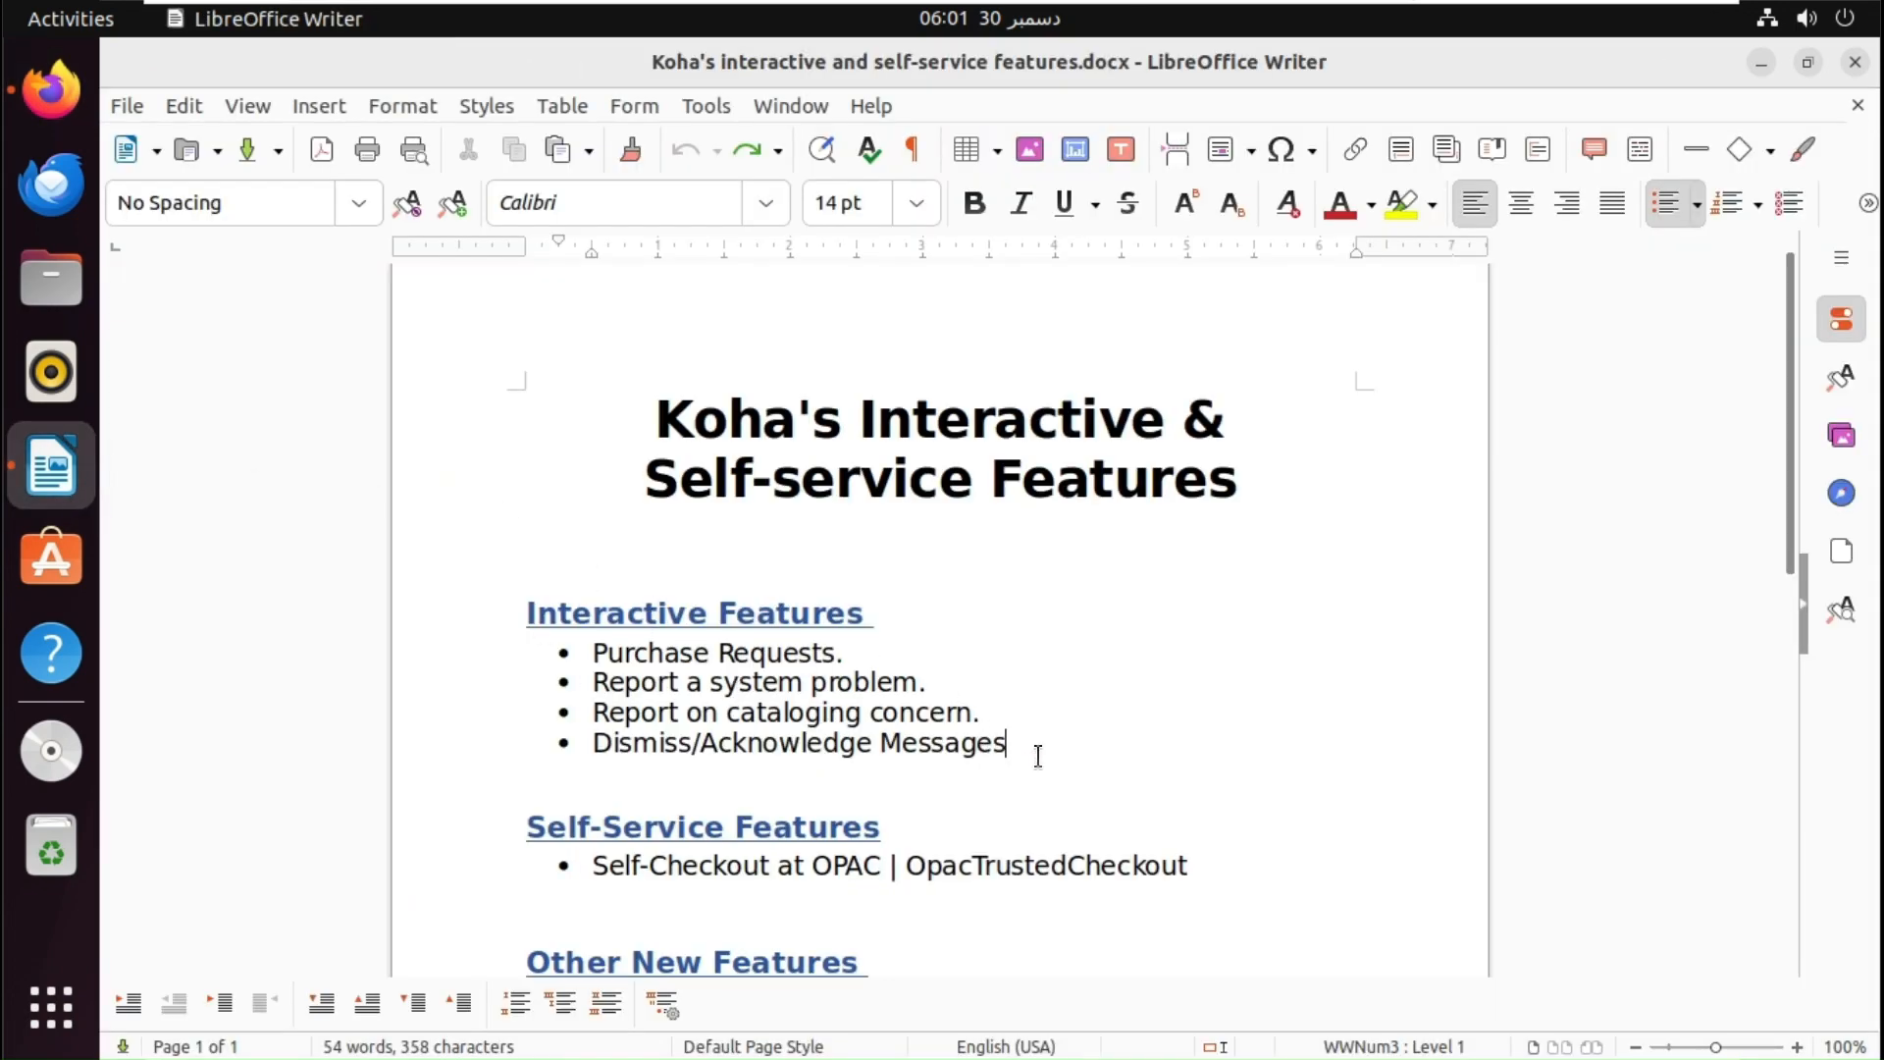
- Add a 'Live chat' bullet after Dismiss/Acknowledge Messages, then return to Firefox
{"action": "key", "text": "Return"}
{"action": "type", "text": "Live chat"}
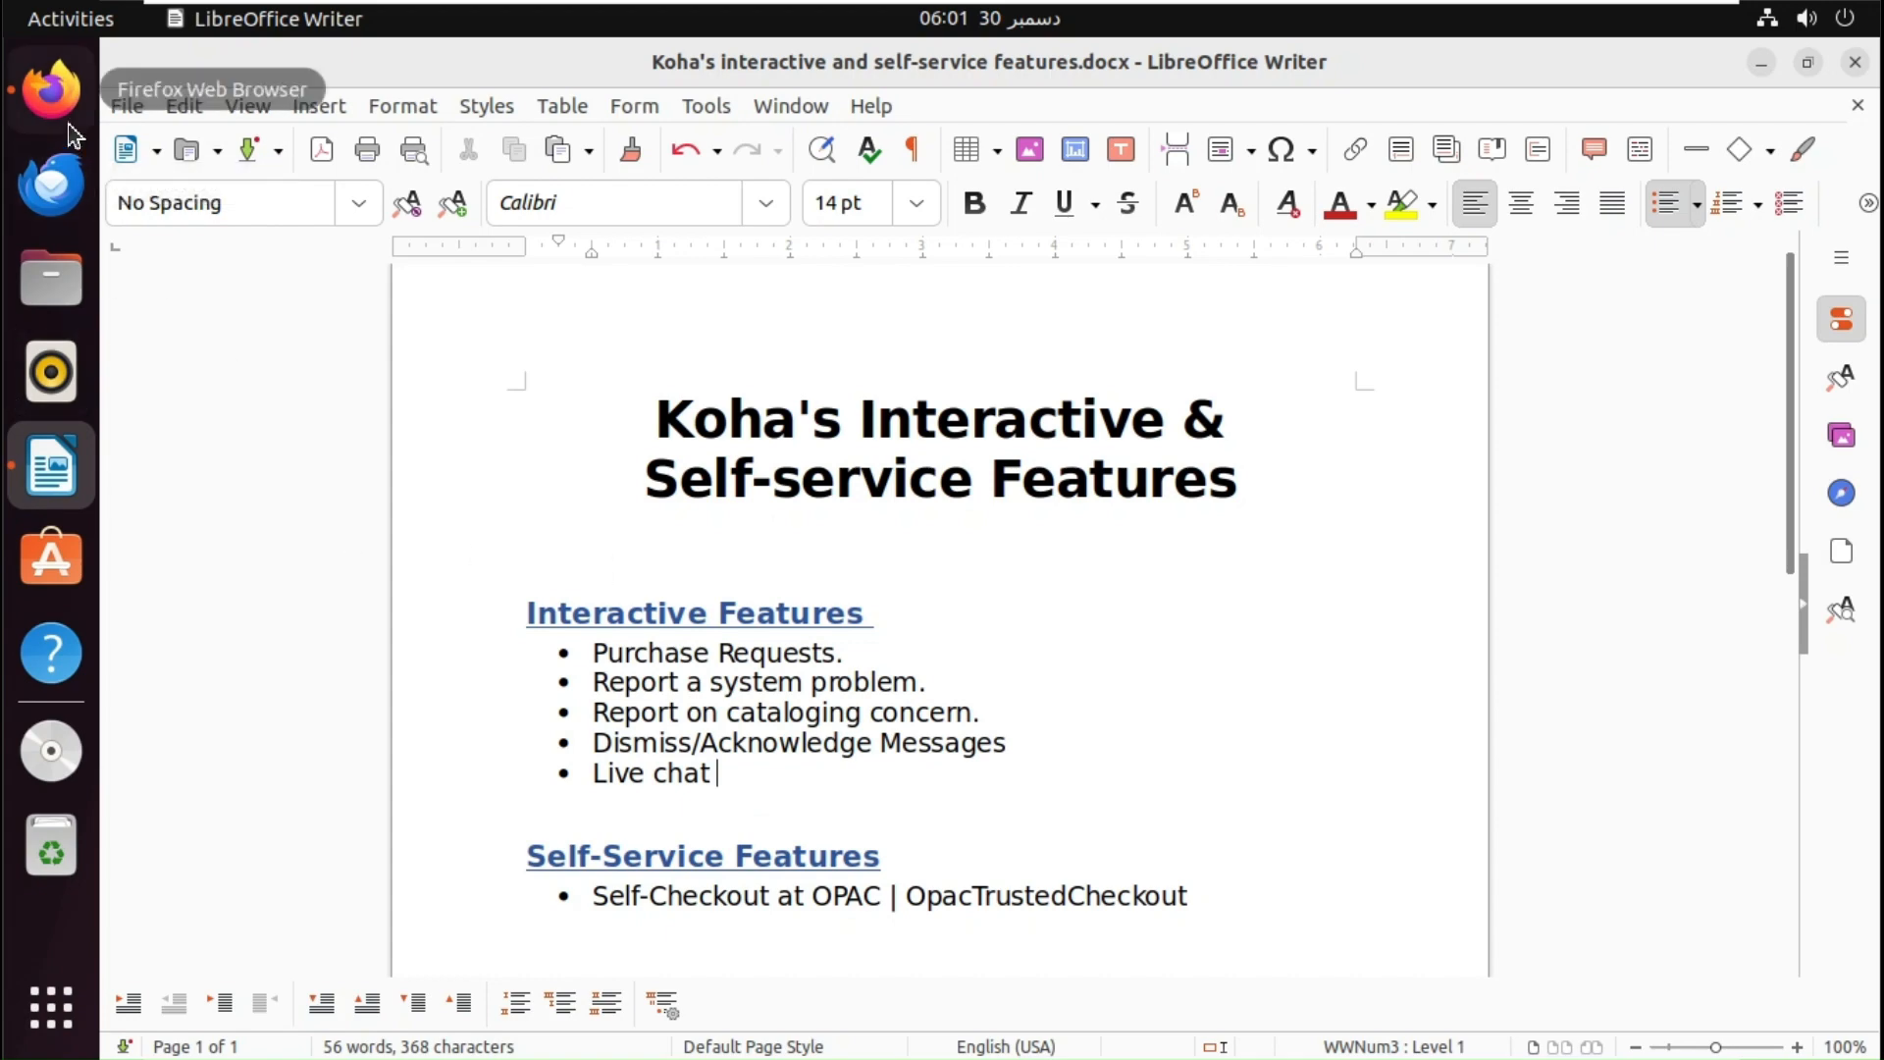
{"action": "left_click", "coordinate": [51, 89]}
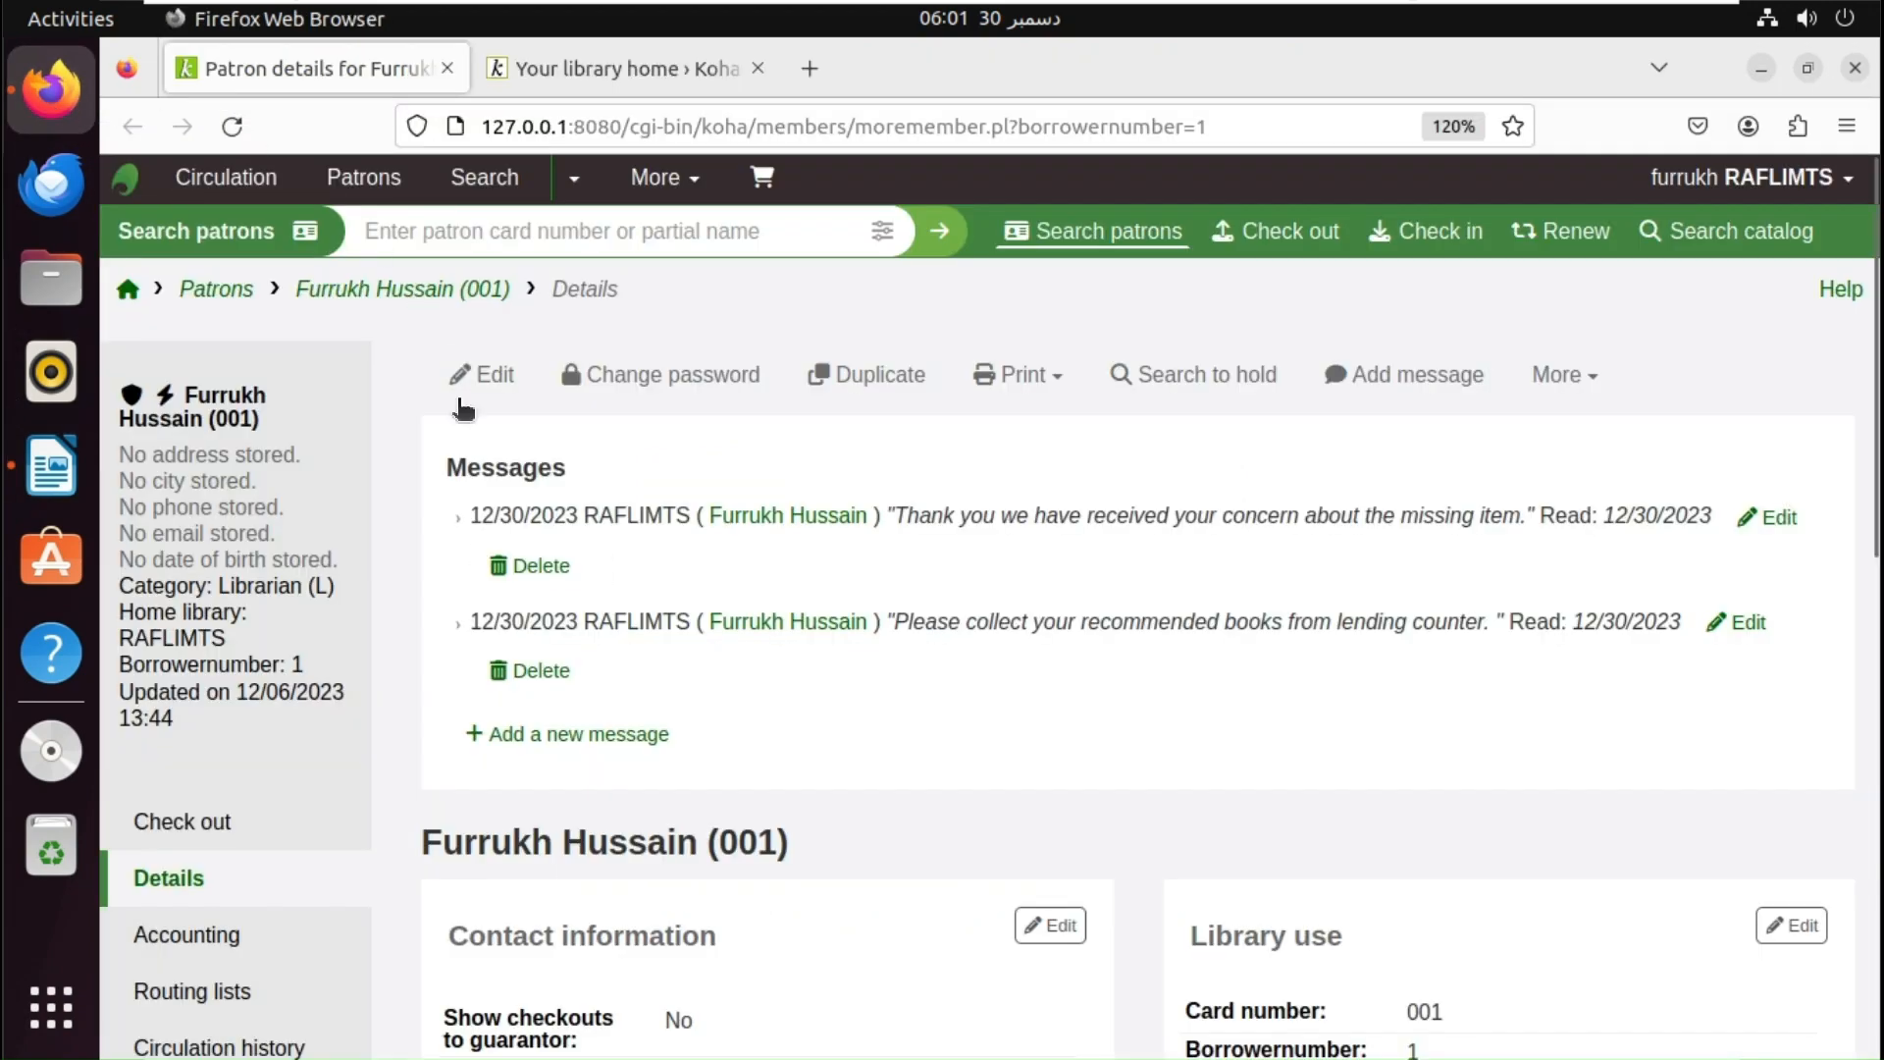
- Load the library.iccs.edu catalog in a new tab and scroll down the page
{"action": "left_click", "coordinate": [809, 68]}
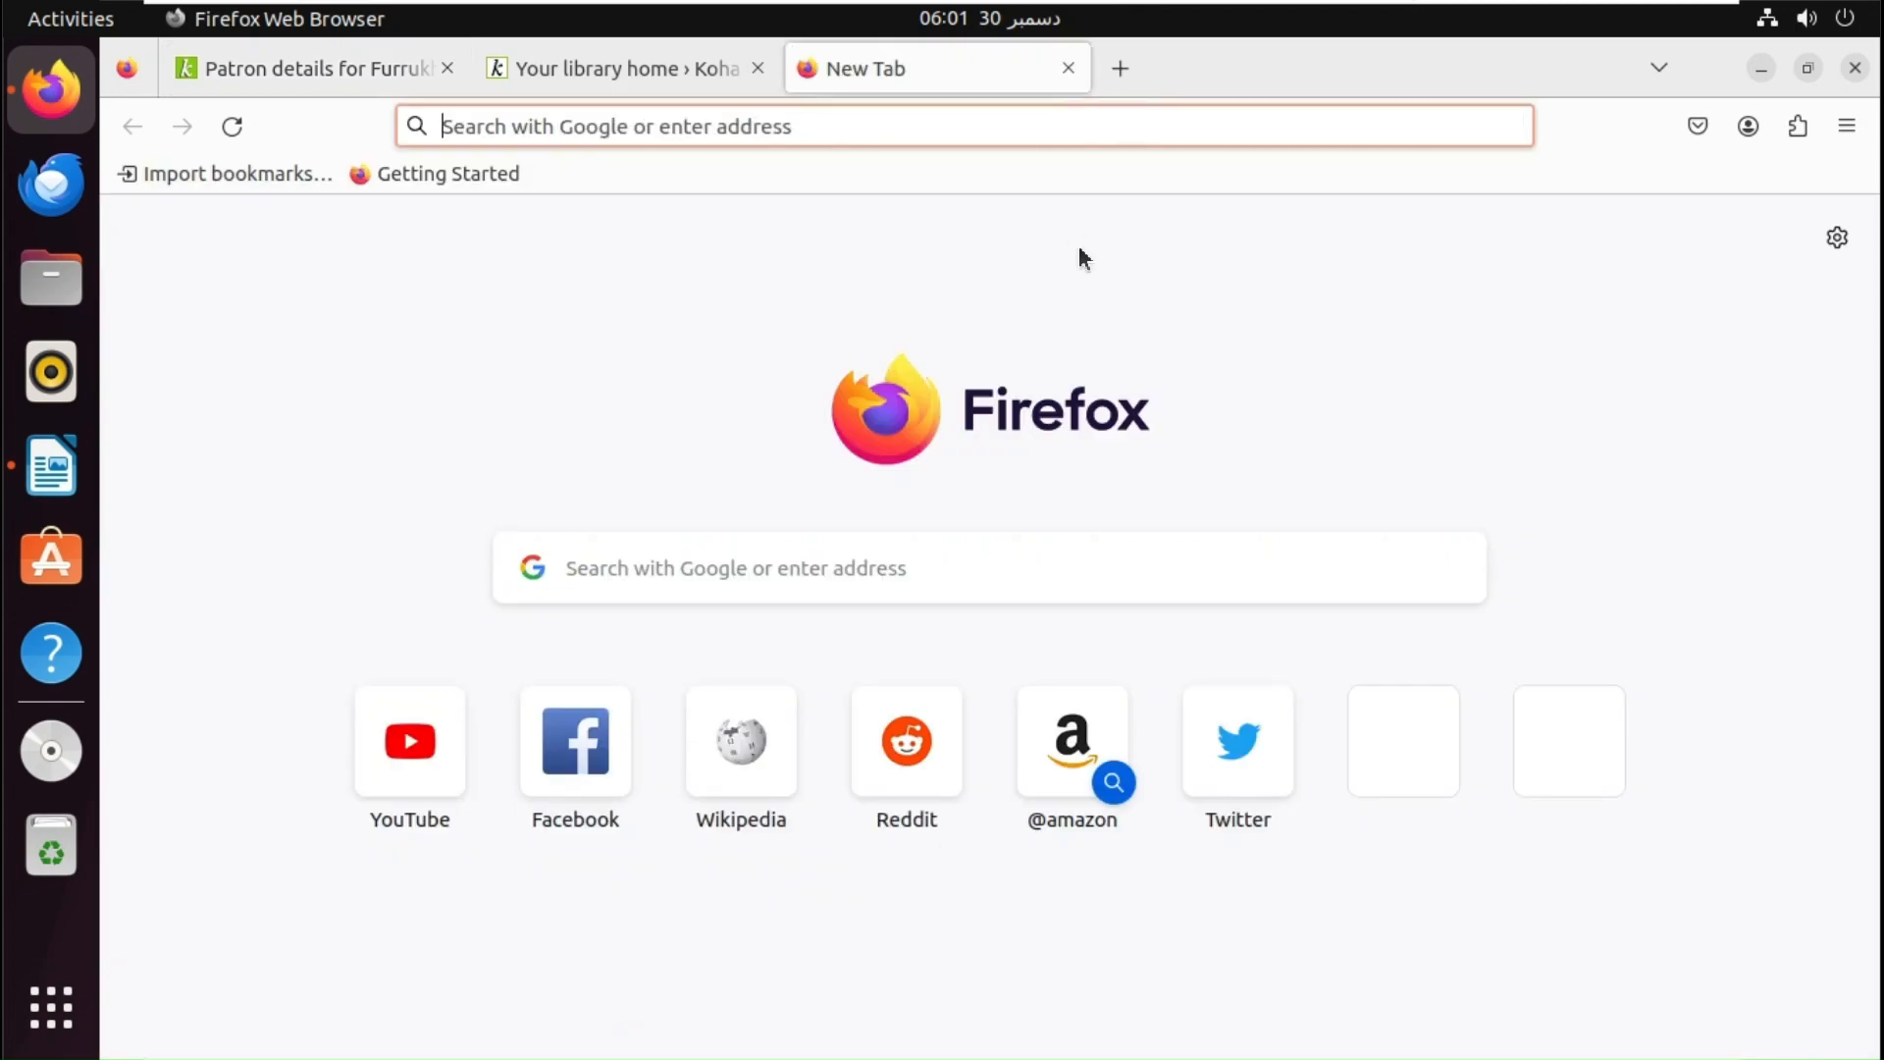
{"action": "type", "text": "library"}
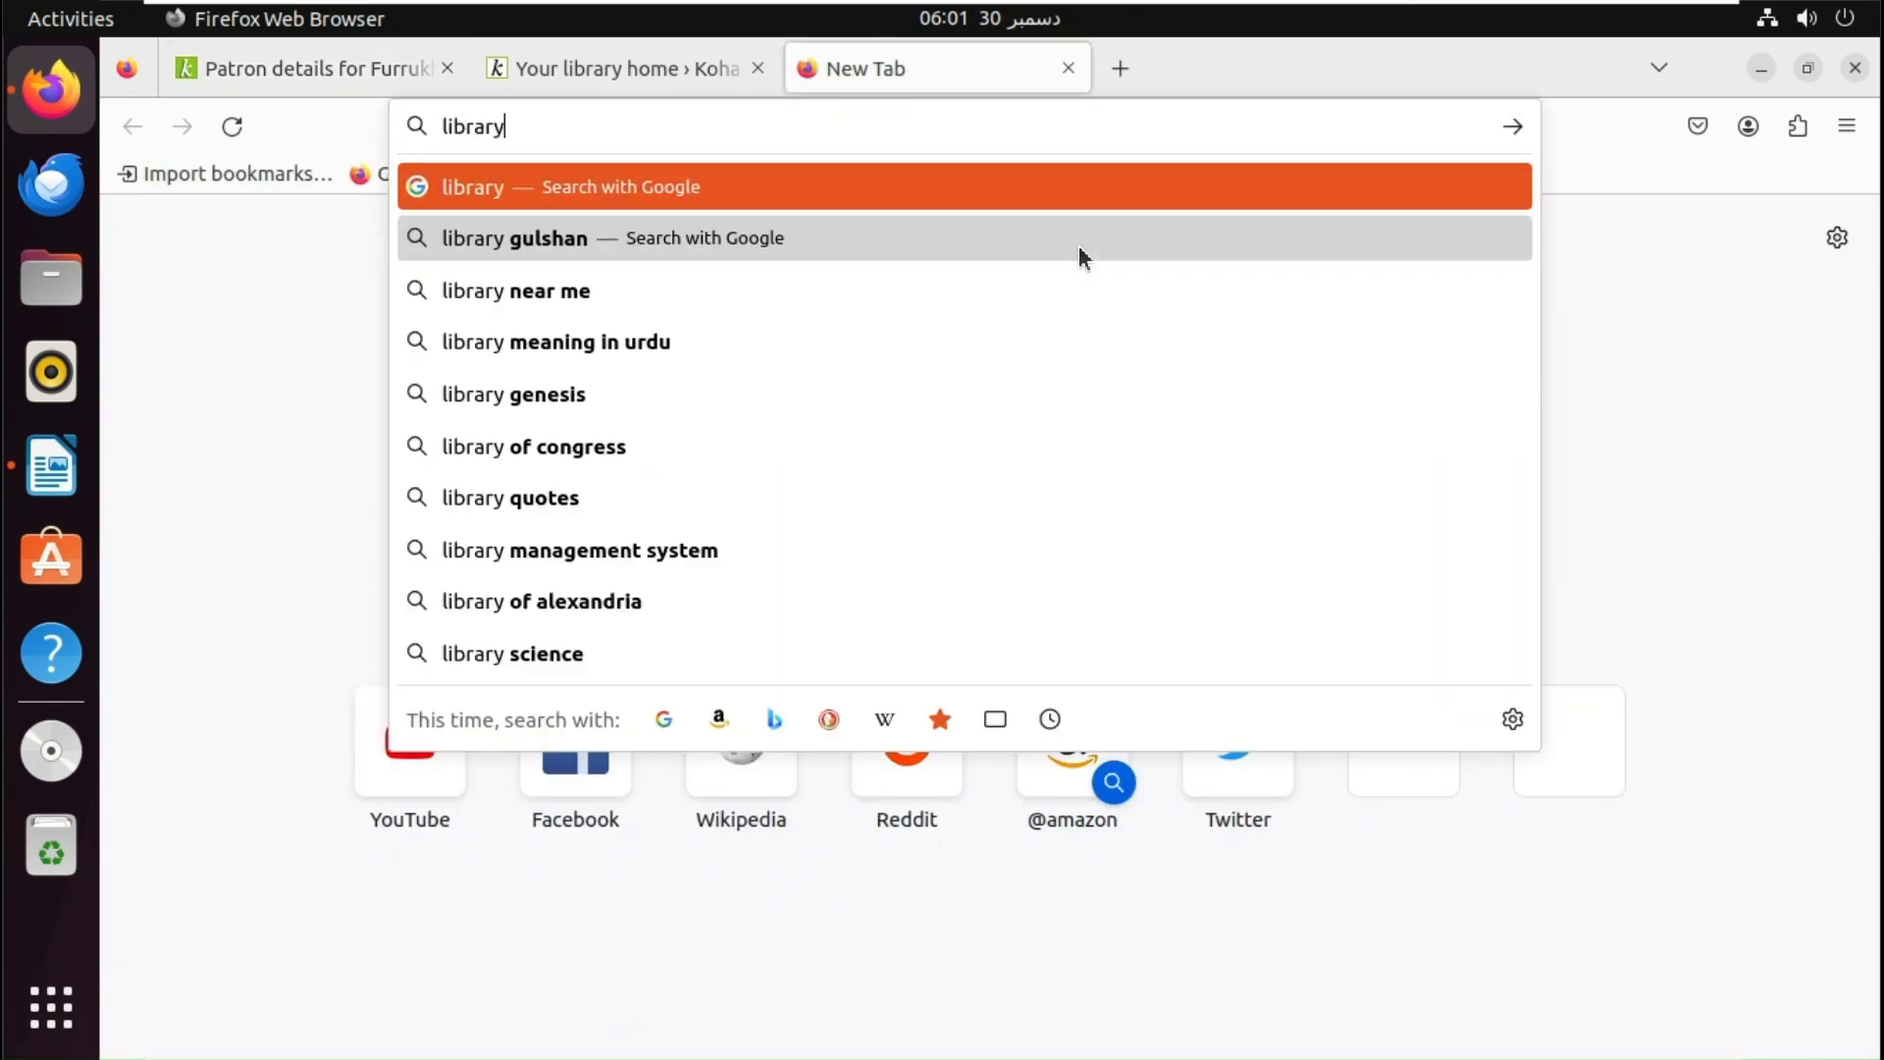
{"action": "type", "text": ".iccs"}
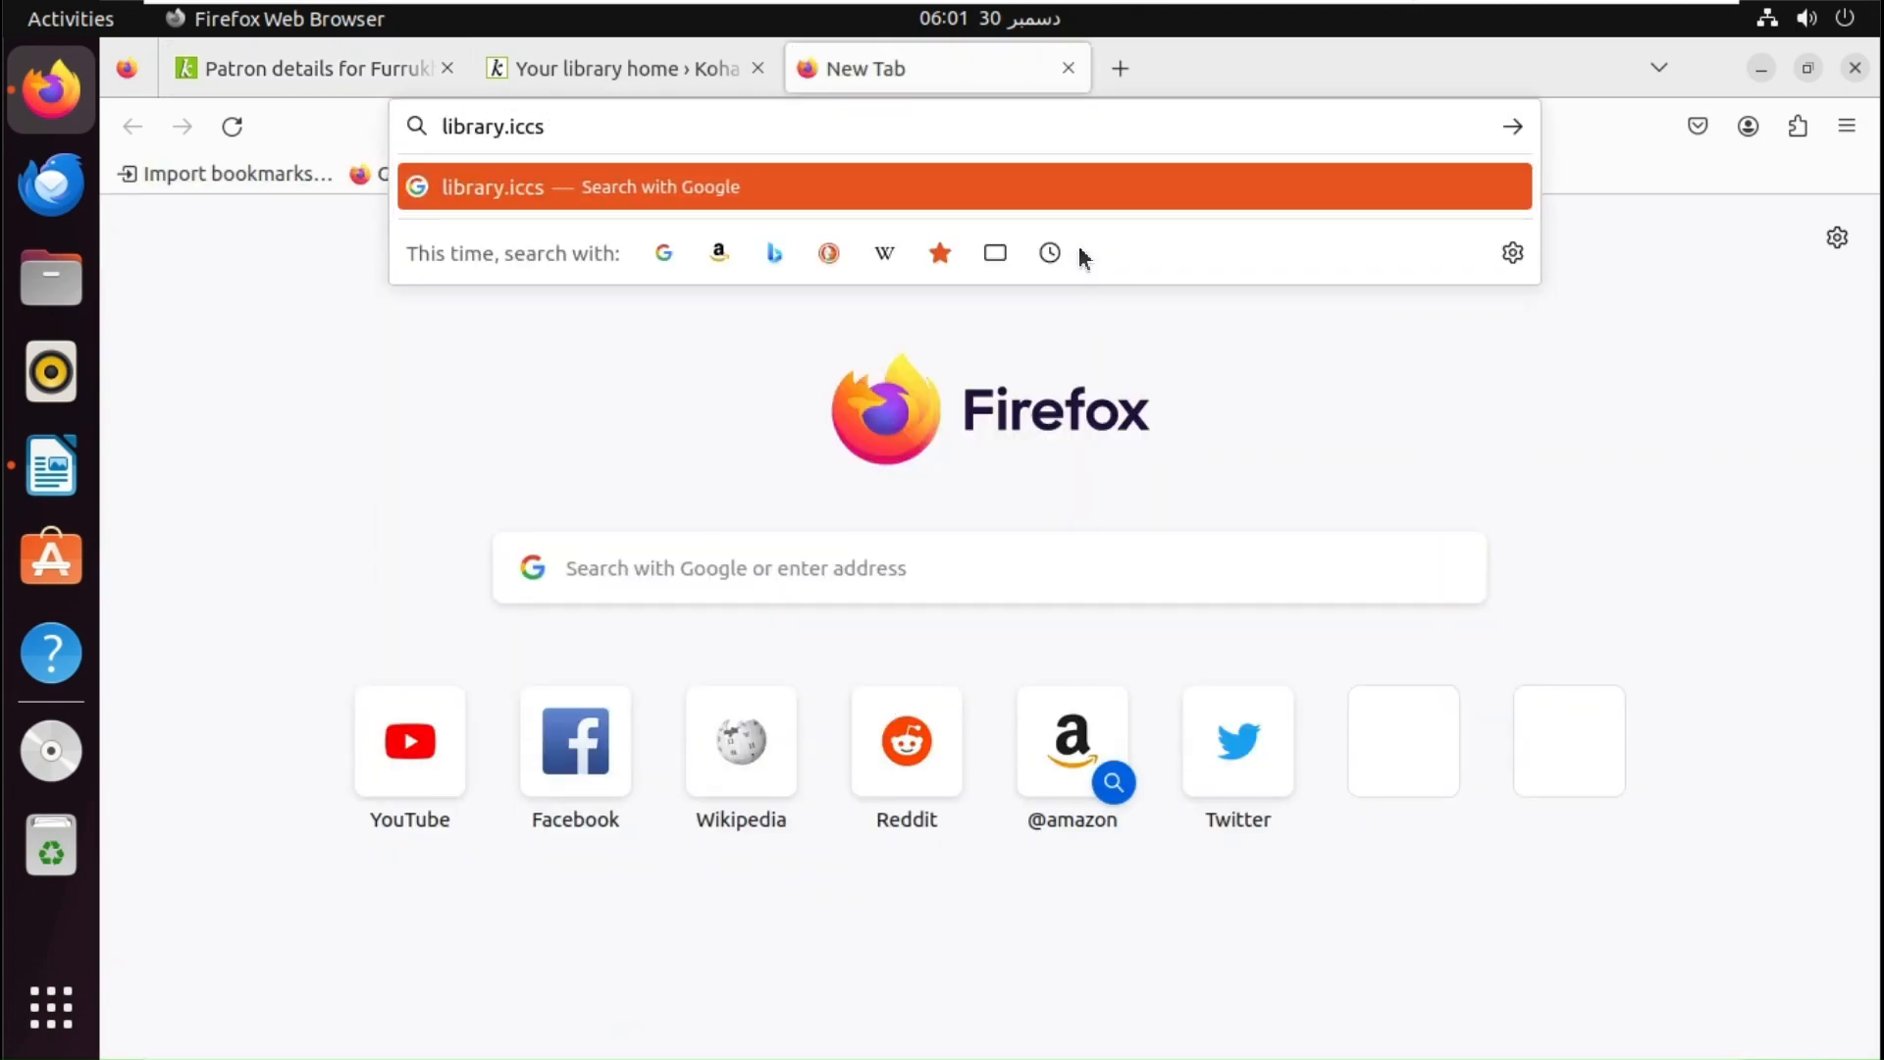
{"action": "type", "text": ".edu"}
{"action": "key", "text": "Return"}
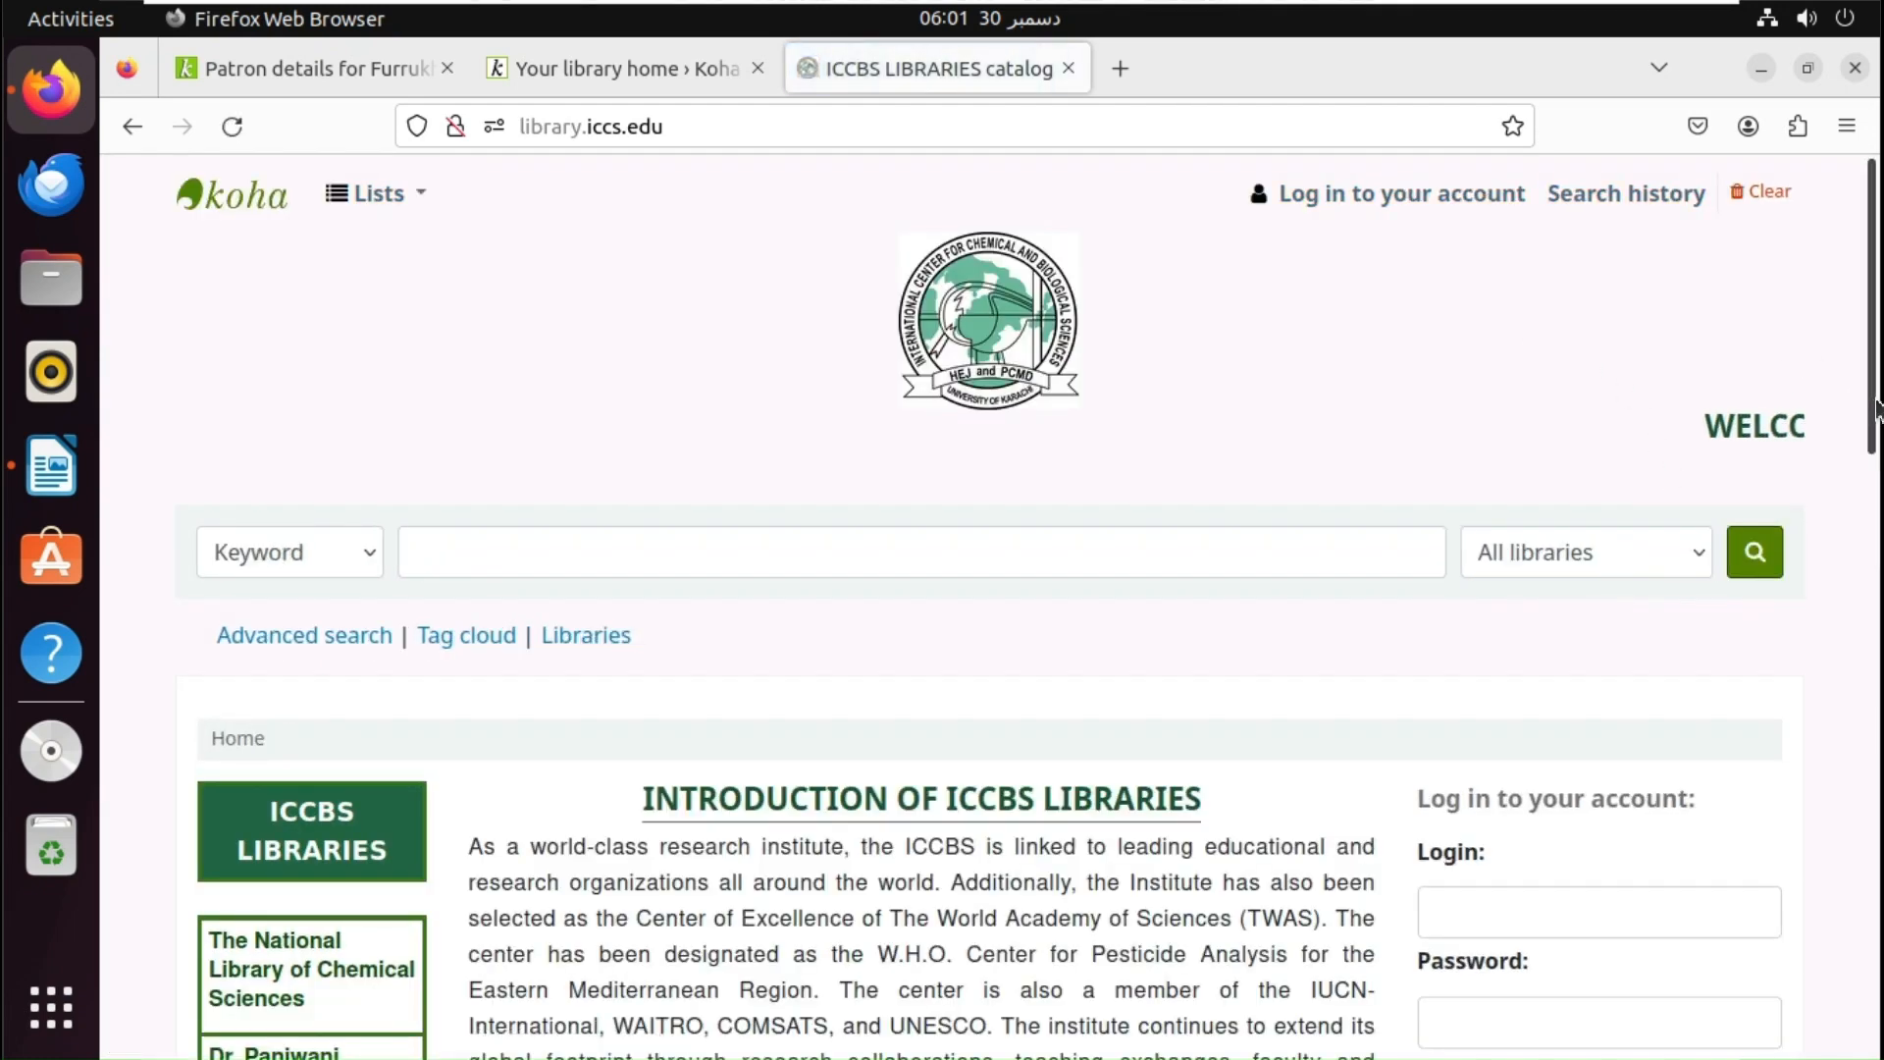
{"action": "scroll", "coordinate": [1875, 469], "scroll_direction": "down", "scroll_amount": 2}
{"action": "scroll", "coordinate": [1875, 469], "scroll_direction": "down", "scroll_amount": 2}
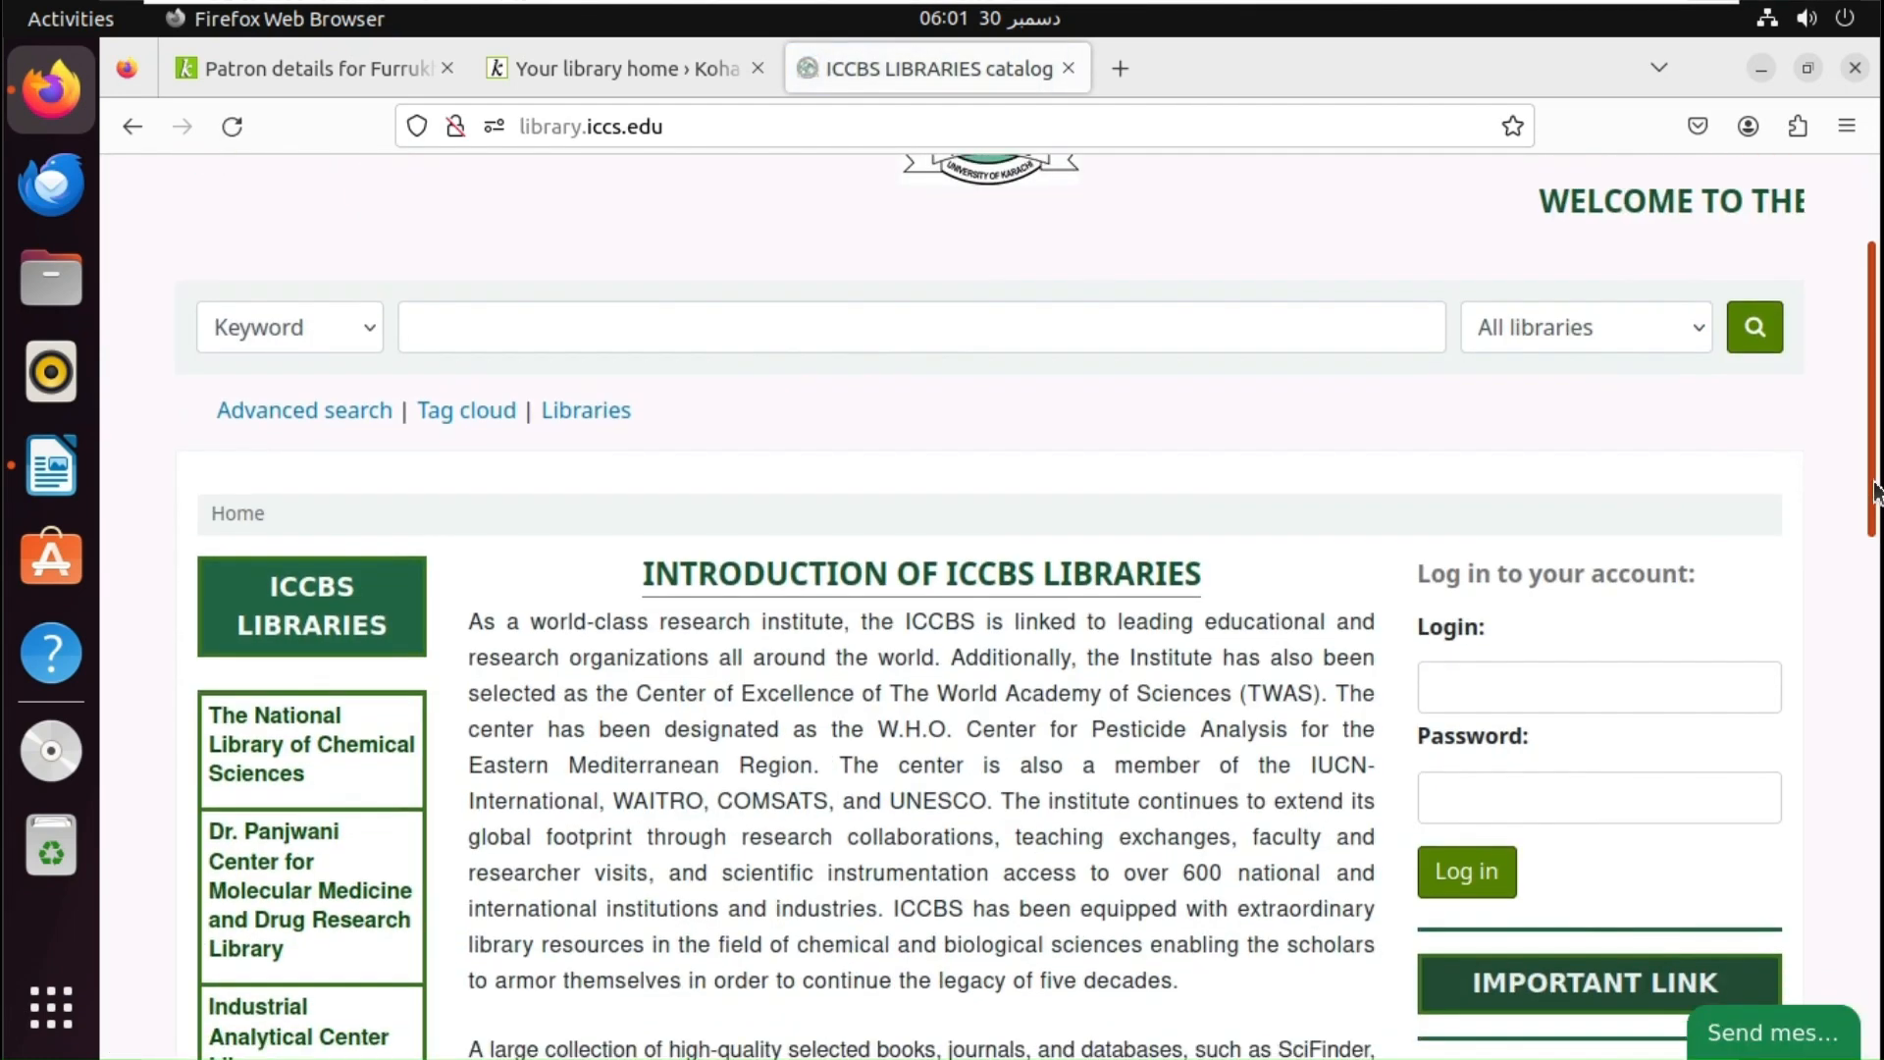
- Try the catalog's chat form fields, then follow 'Add free live chat to your site'
{"action": "left_click", "coordinate": [1776, 1046]}
{"action": "left_click", "coordinate": [1721, 922]}
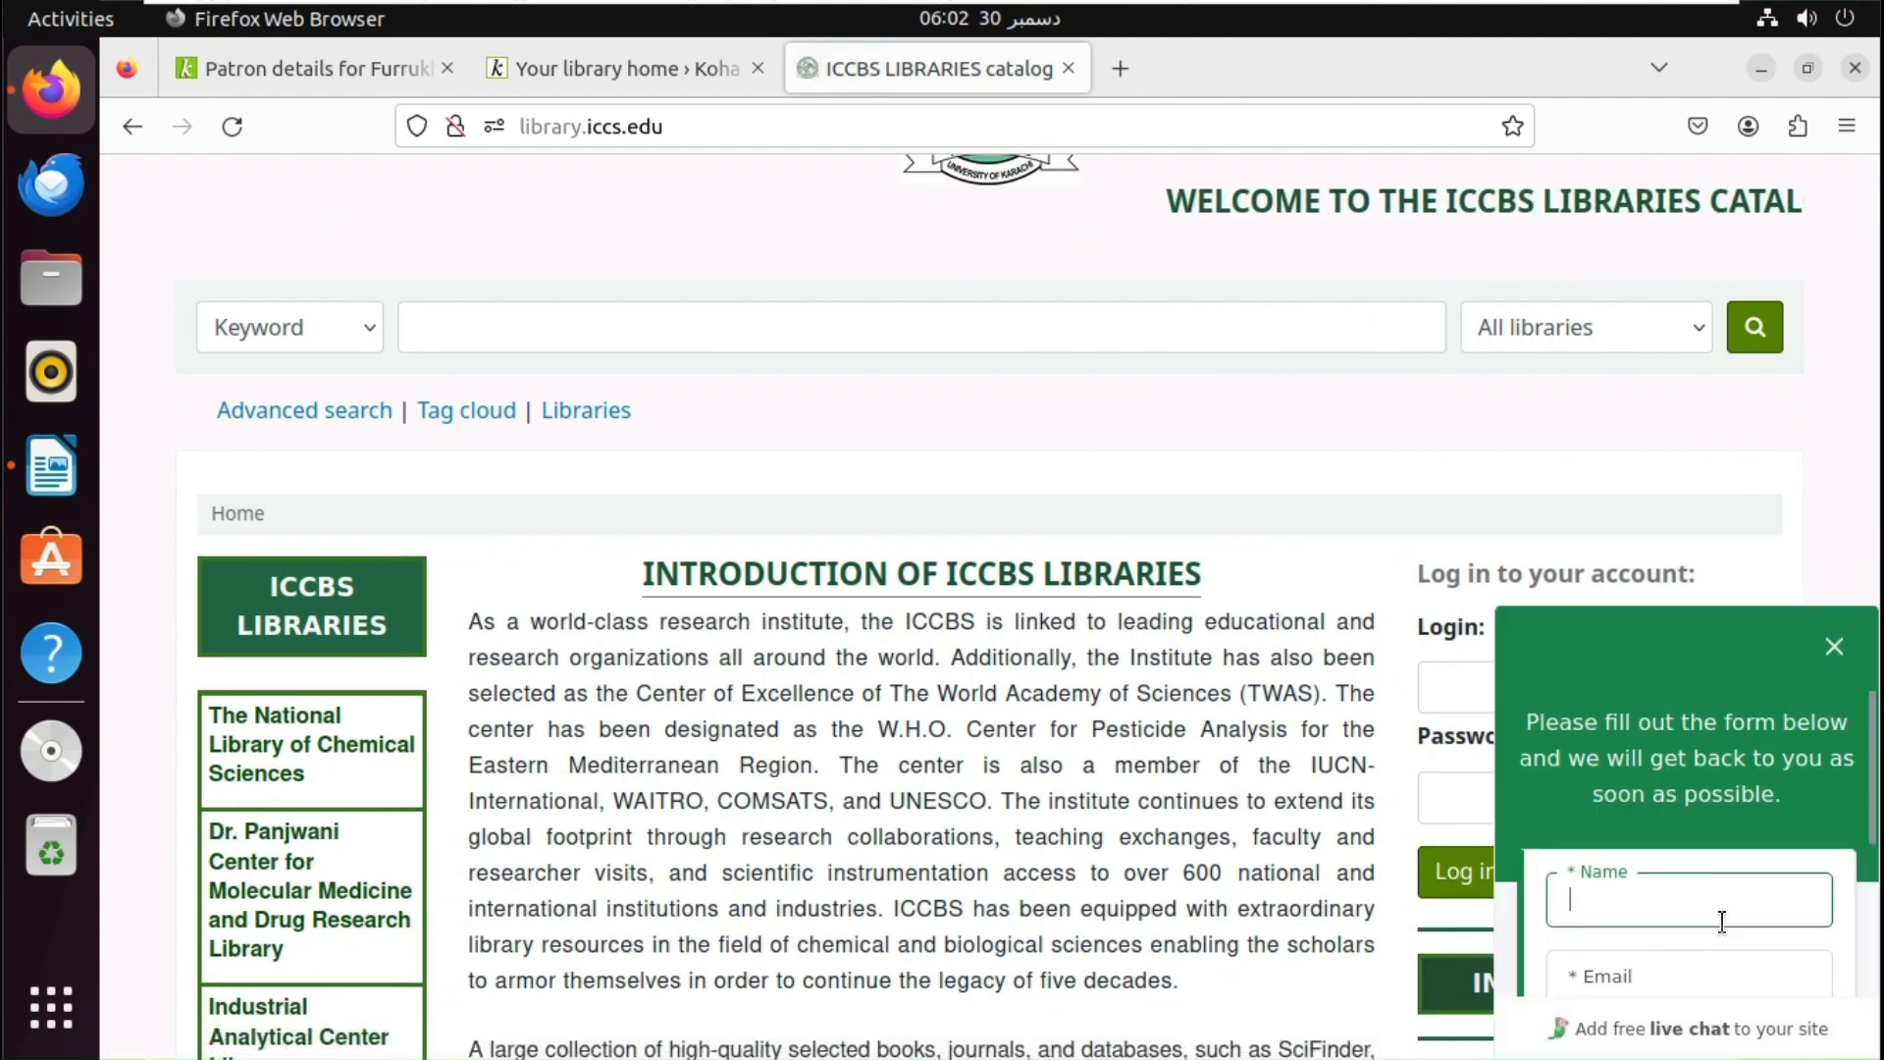
{"action": "key", "text": "Tab"}
{"action": "key", "text": "Tab"}
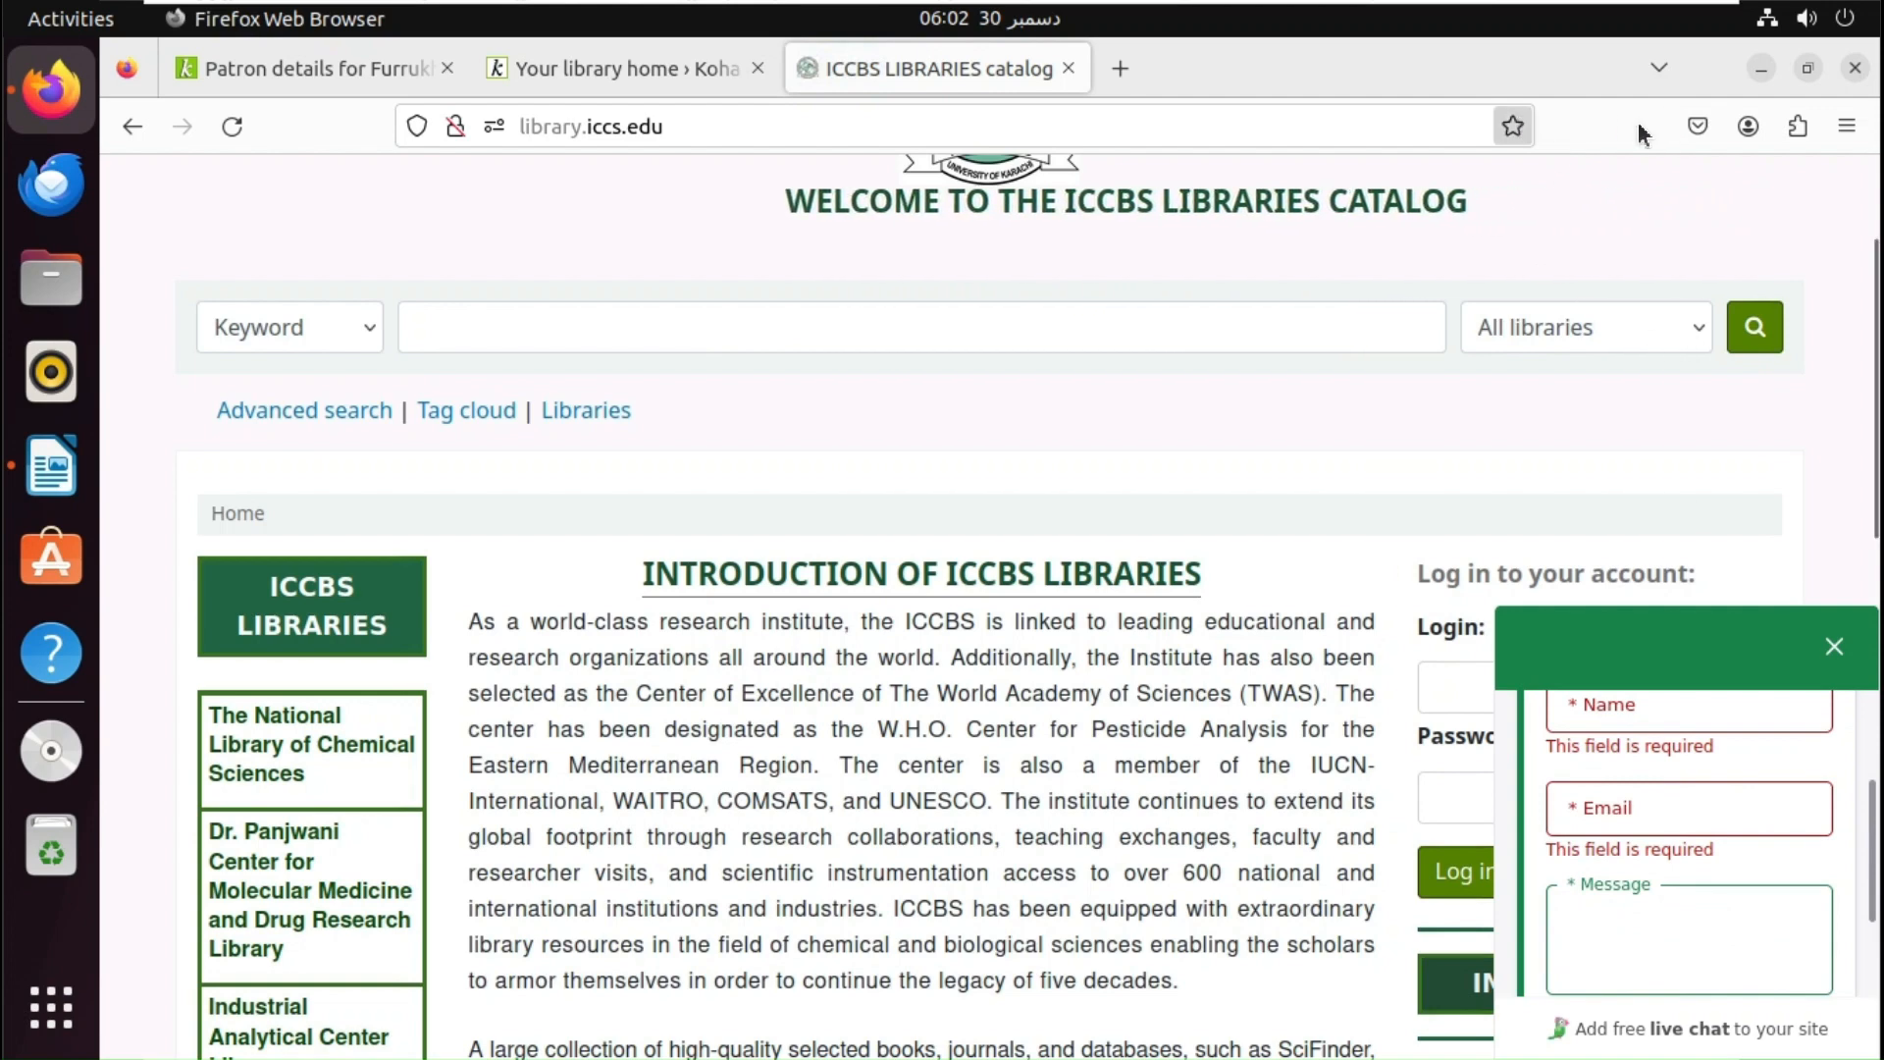
{"action": "left_click", "coordinate": [1846, 125]}
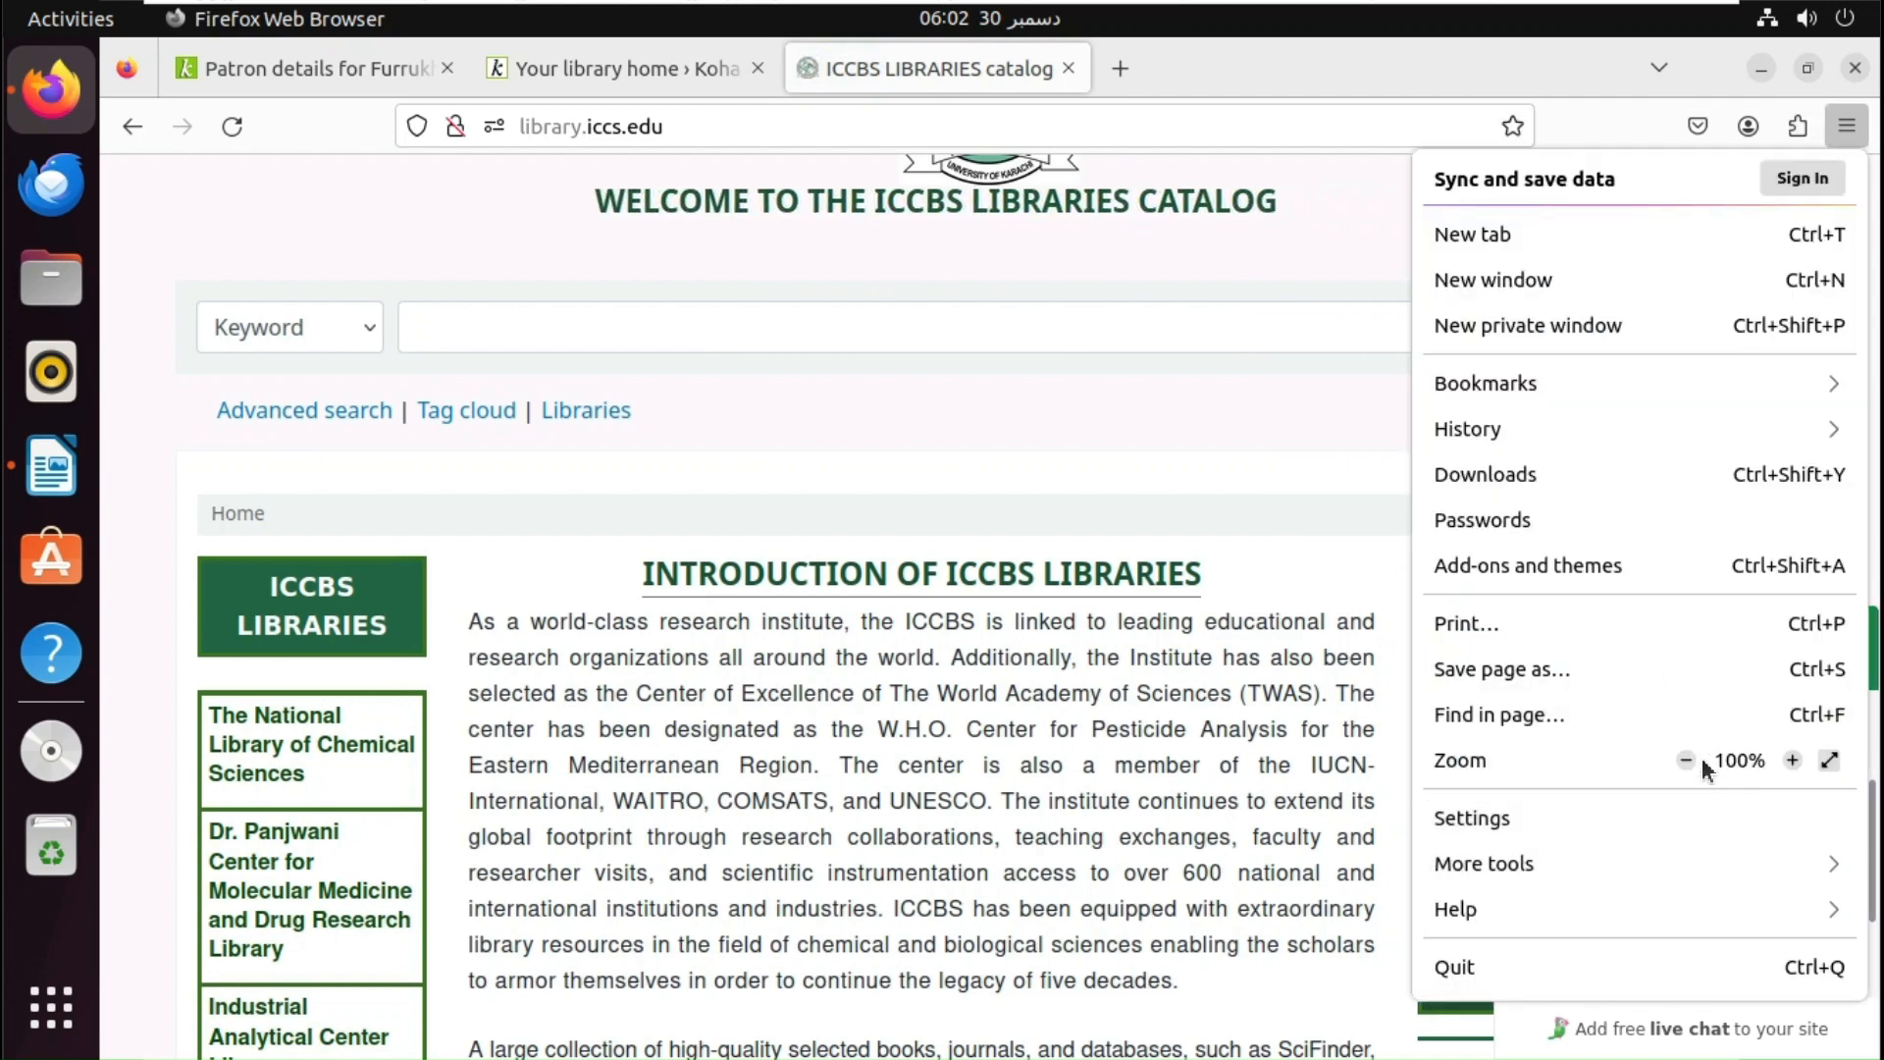
{"action": "left_click", "coordinate": [1172, 432]}
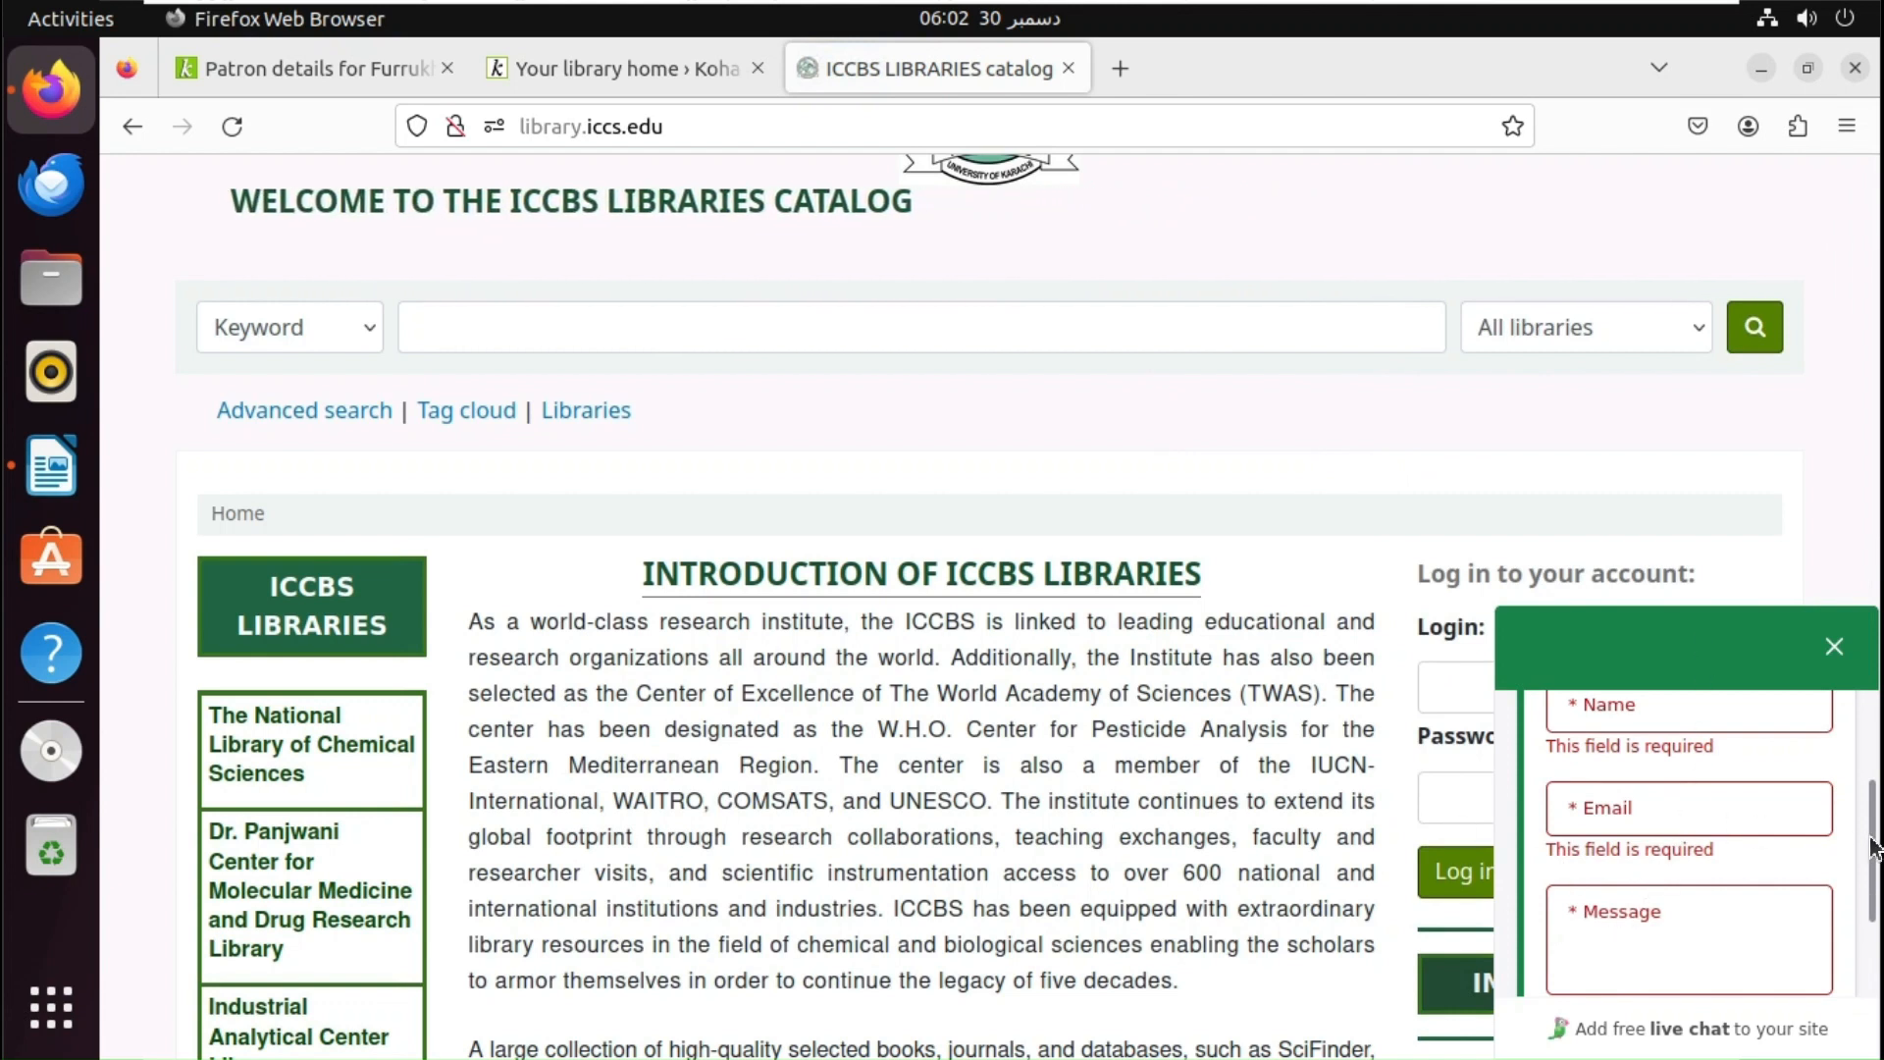
{"action": "mouse_move", "coordinate": [1871, 844]}
{"action": "left_mouse_down"}
{"action": "mouse_move", "coordinate": [1870, 793]}
{"action": "mouse_move", "coordinate": [1871, 808]}
{"action": "left_mouse_up"}
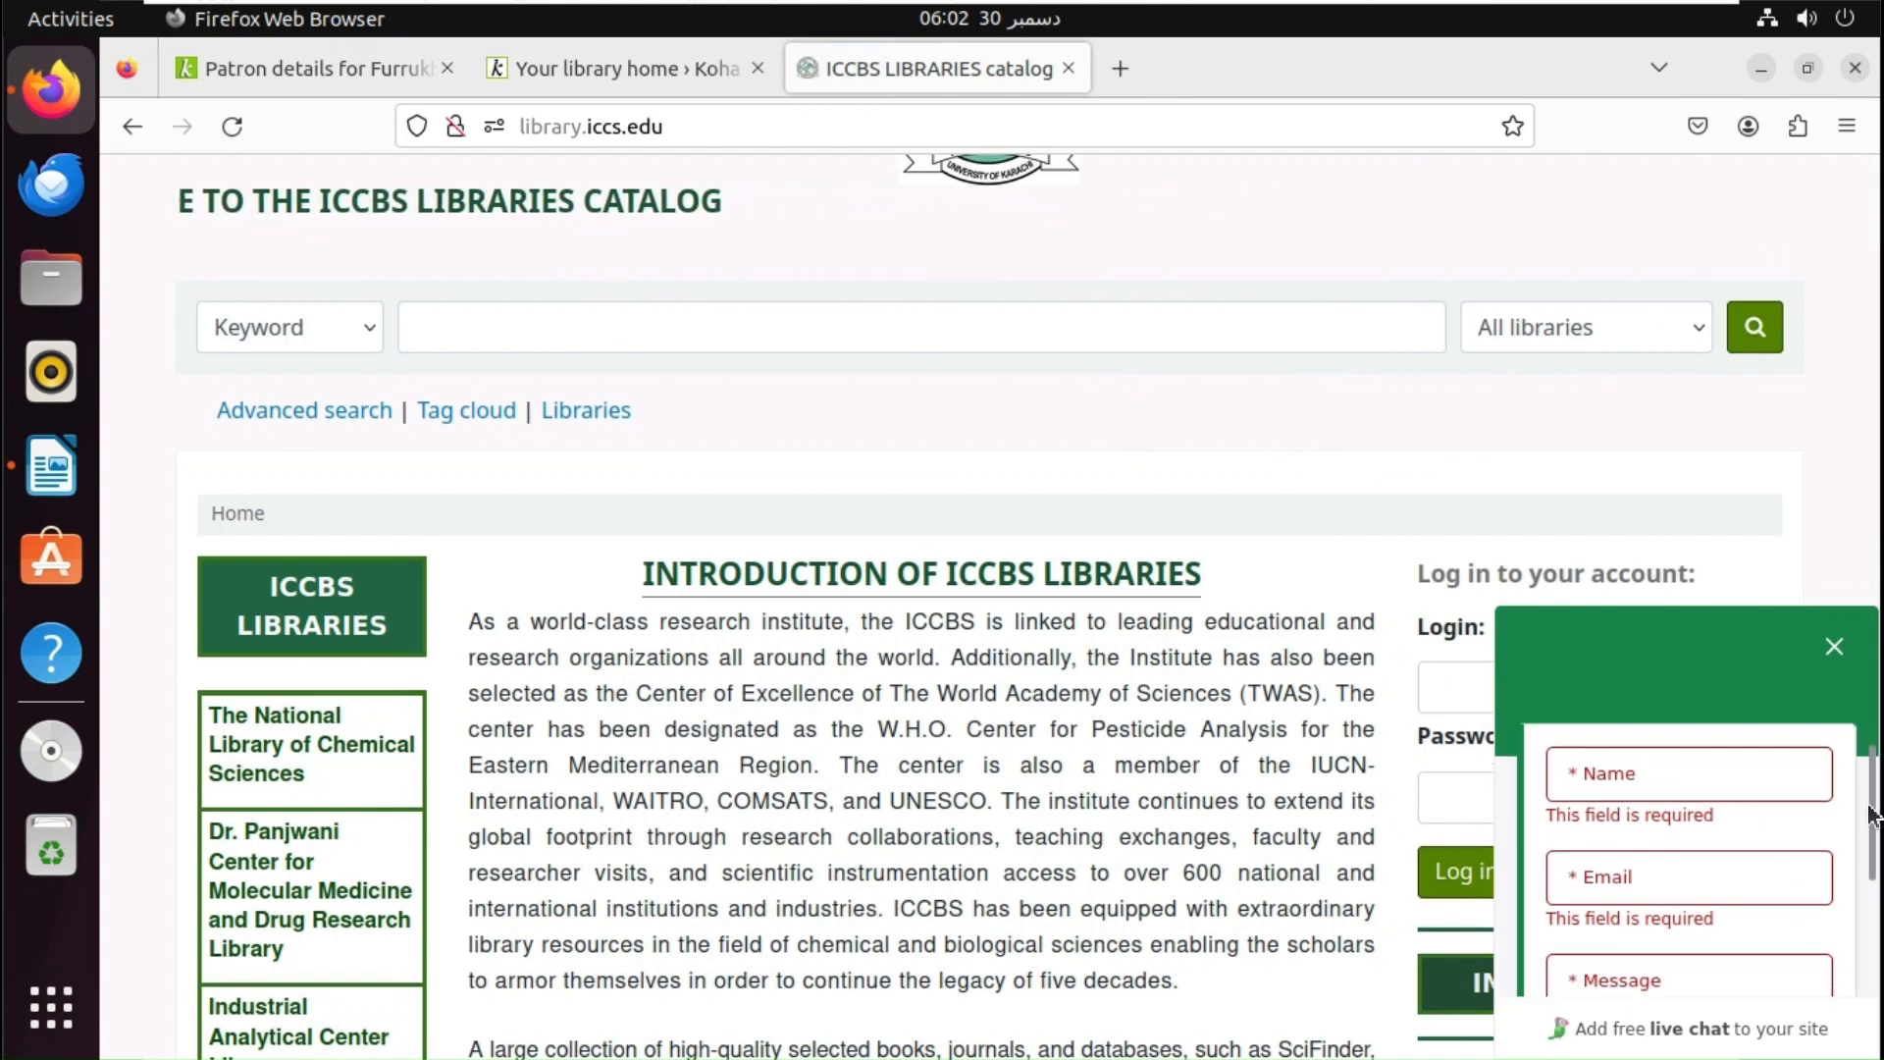
{"action": "left_click", "coordinate": [1674, 794]}
{"action": "left_click", "coordinate": [1652, 881]}
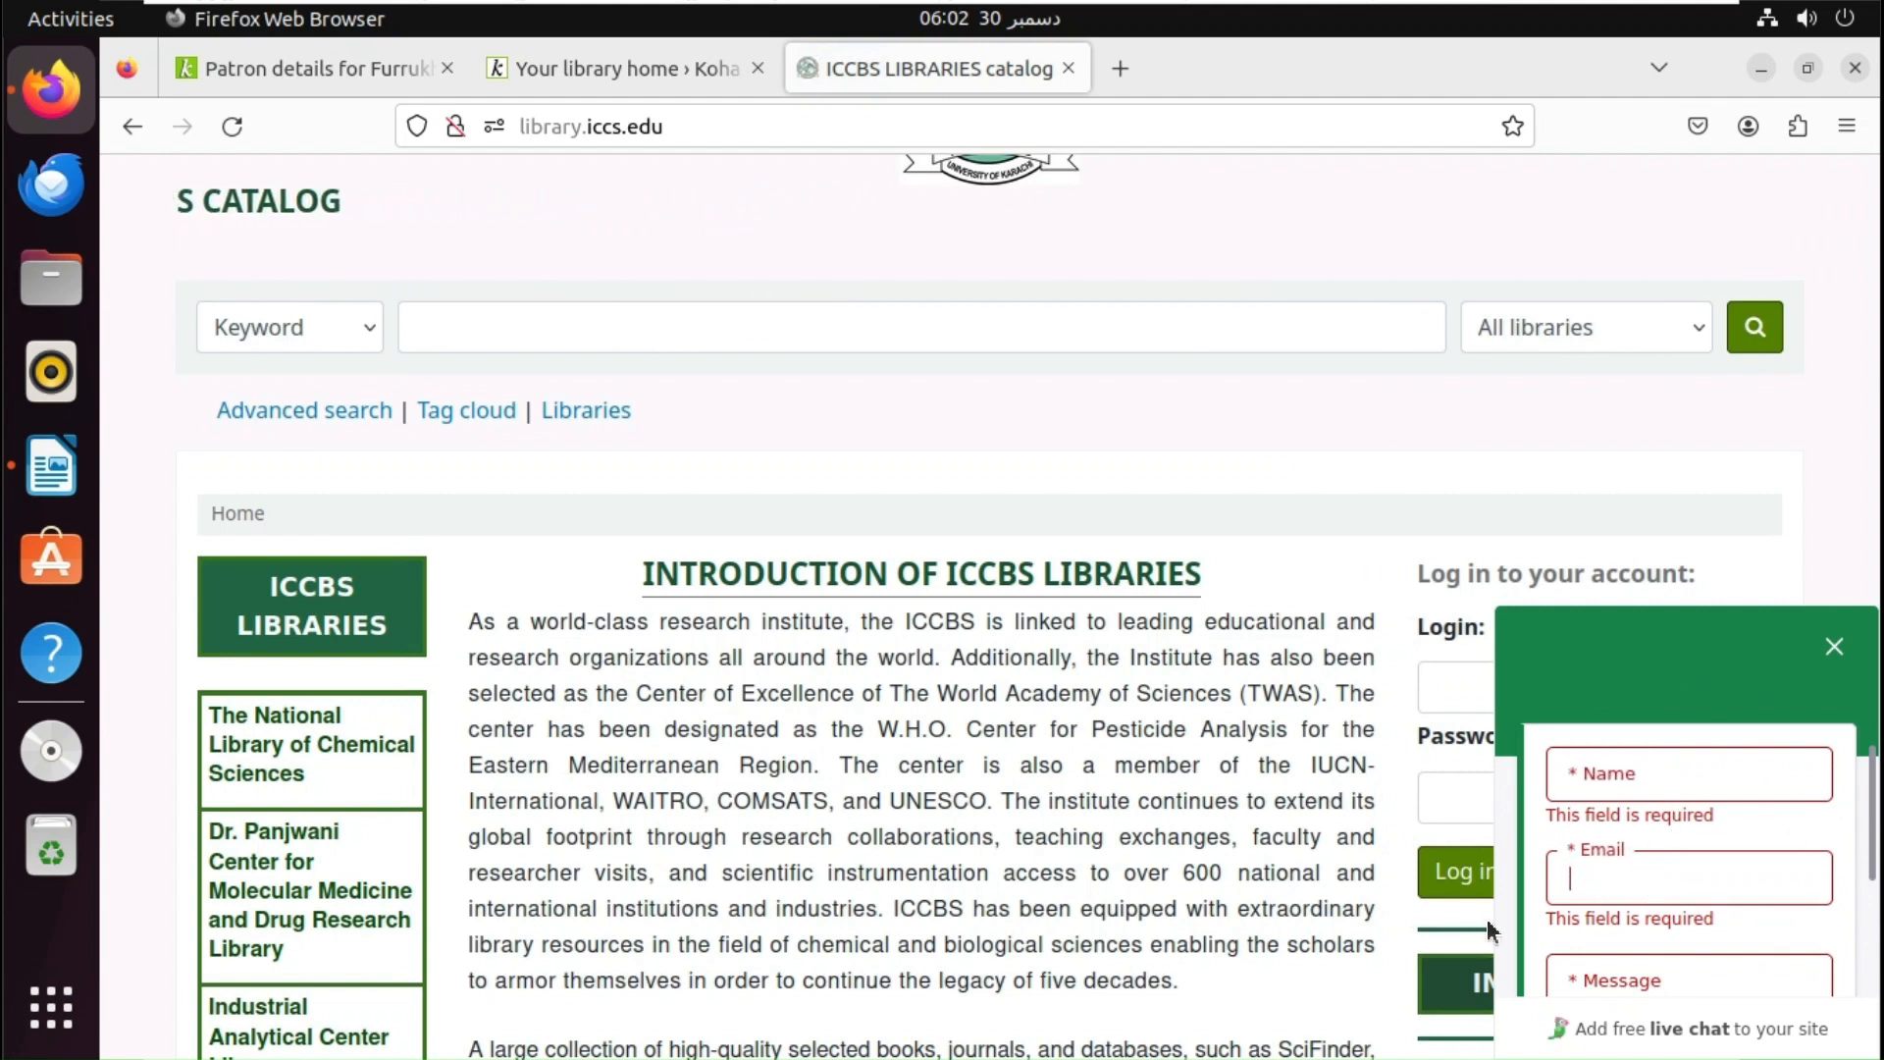
{"action": "left_click", "coordinate": [1628, 979]}
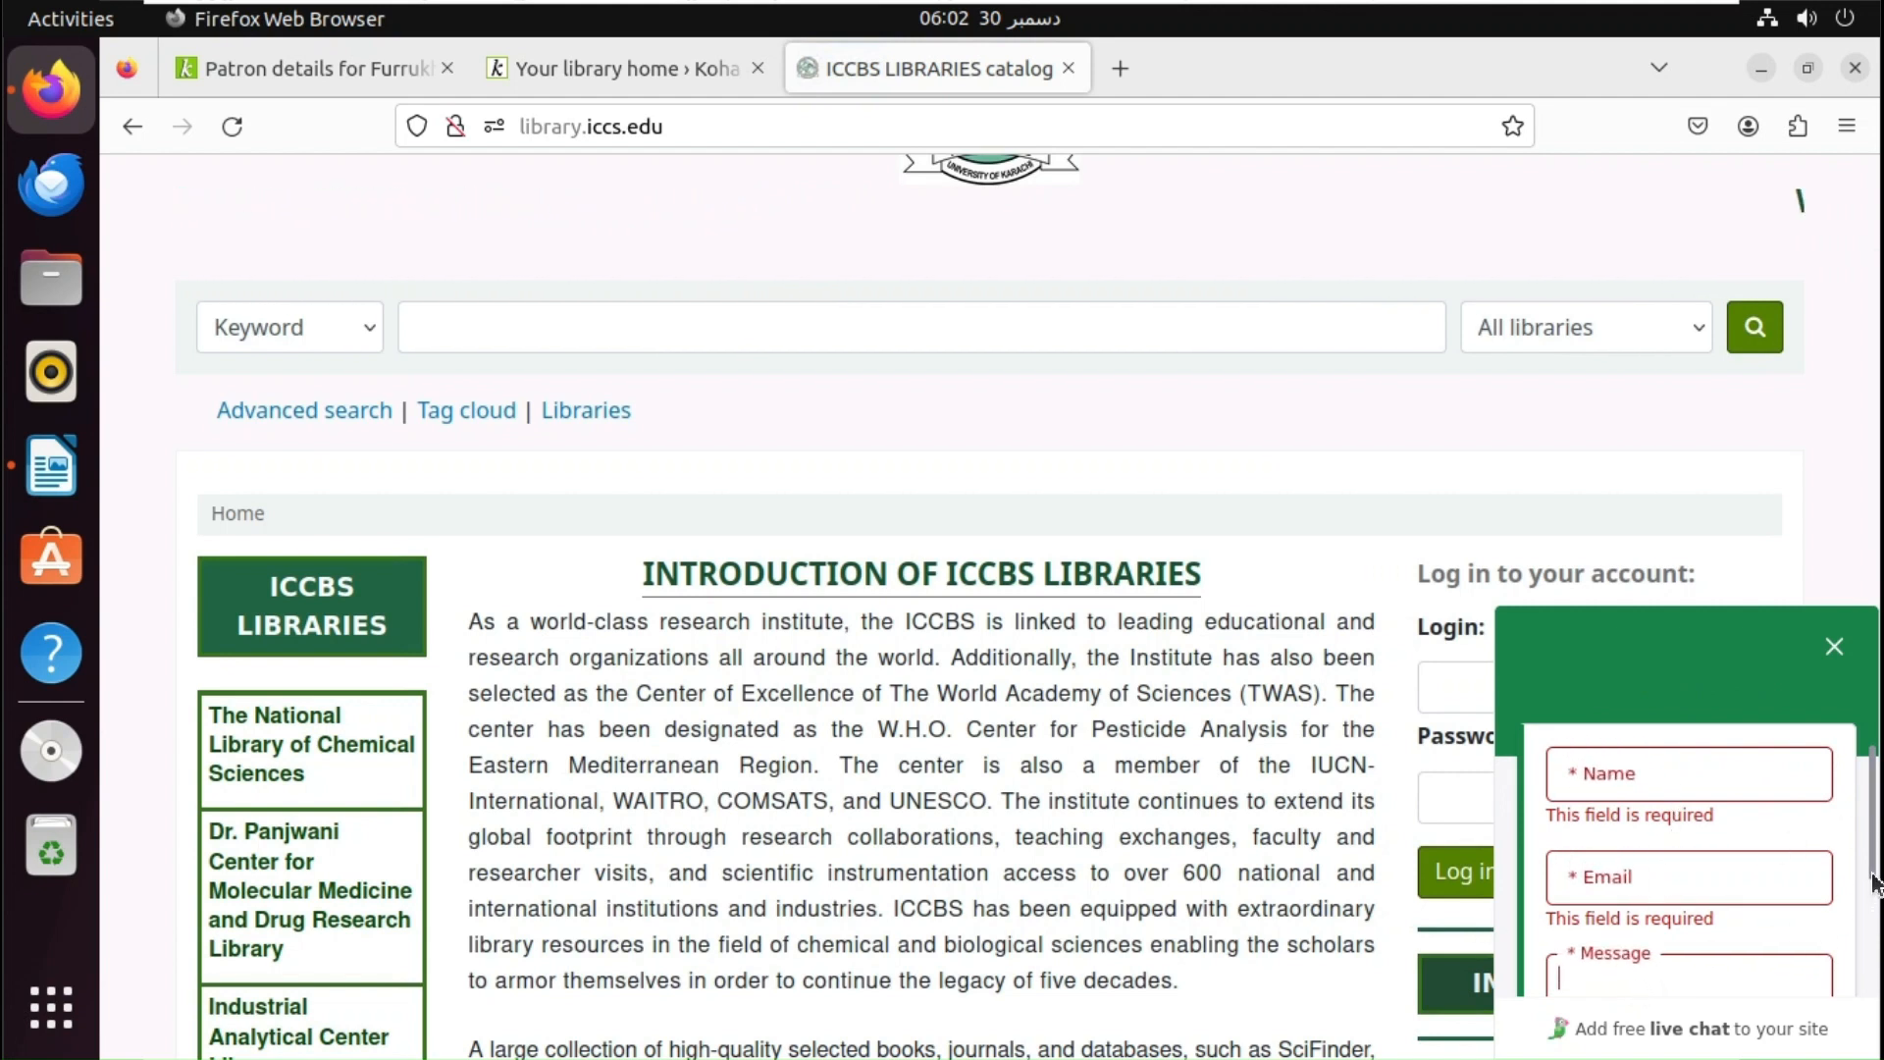
{"action": "scroll", "coordinate": [1854, 917], "scroll_direction": "down", "scroll_amount": 2}
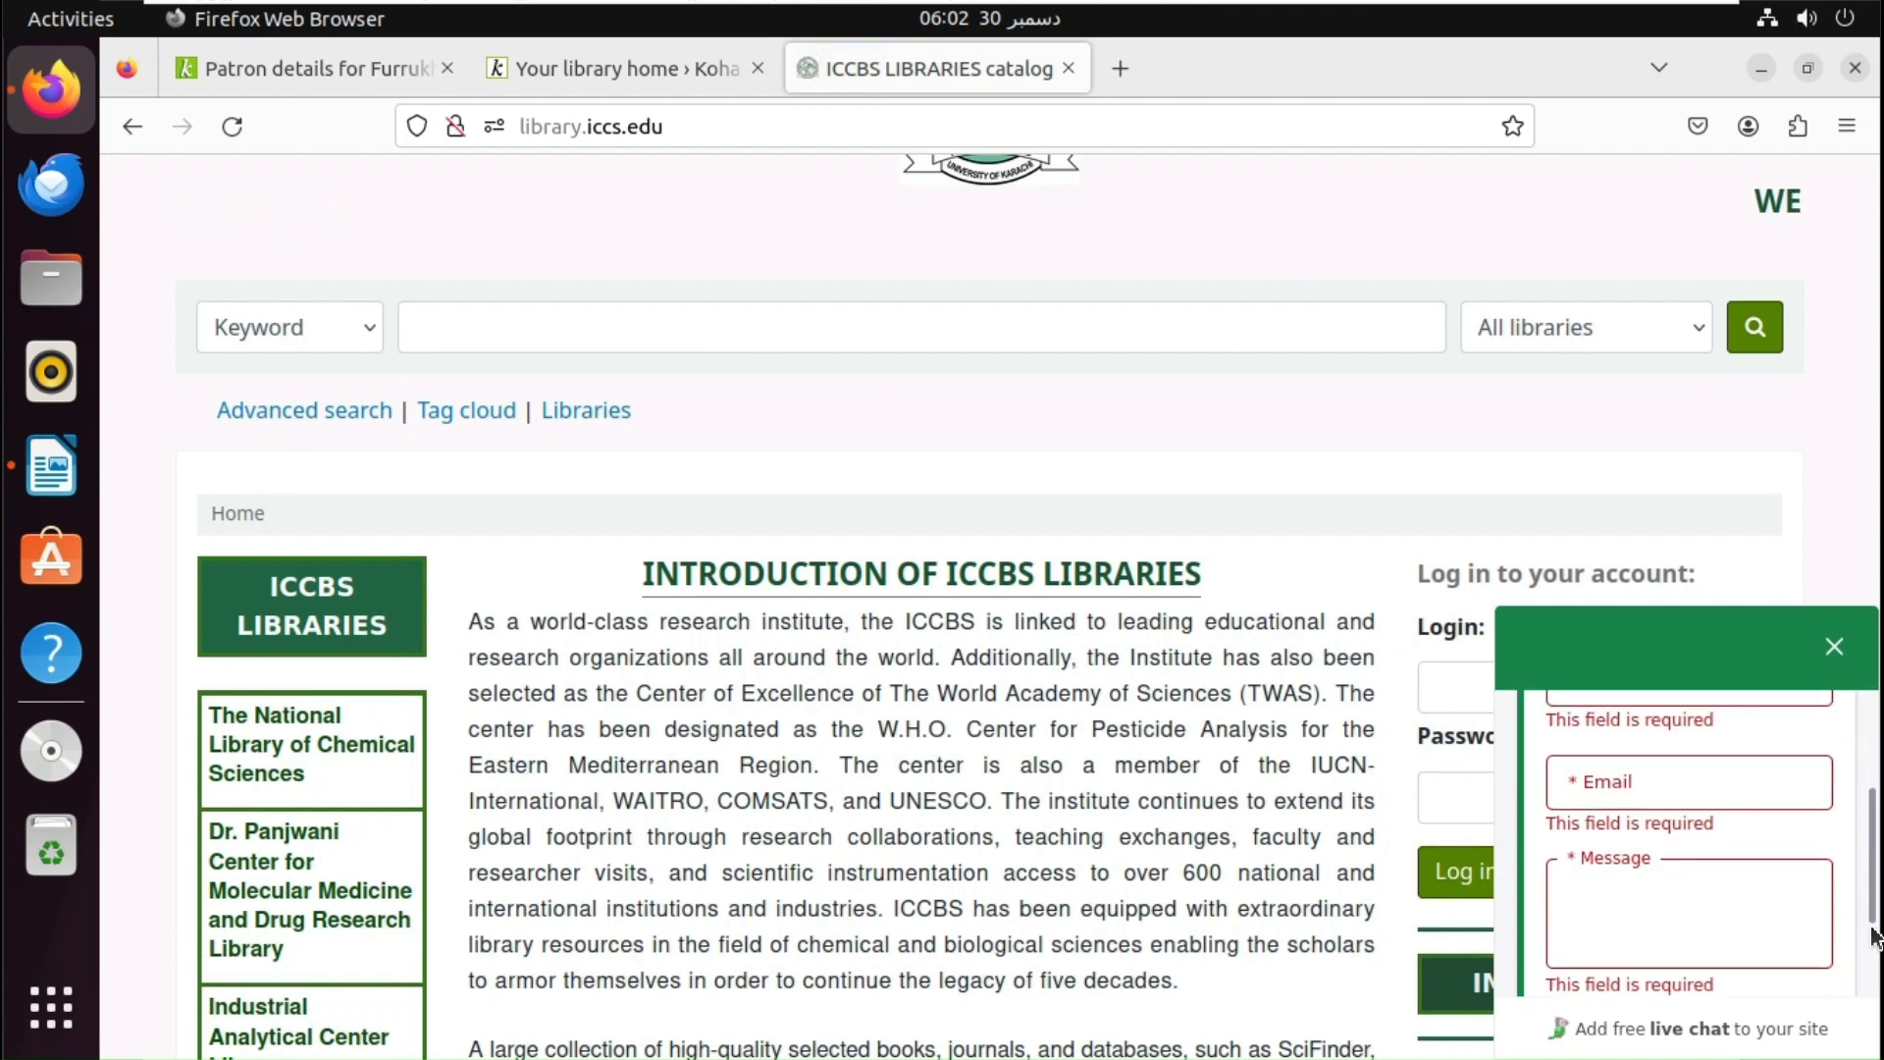
{"action": "left_click", "coordinate": [1648, 1042]}
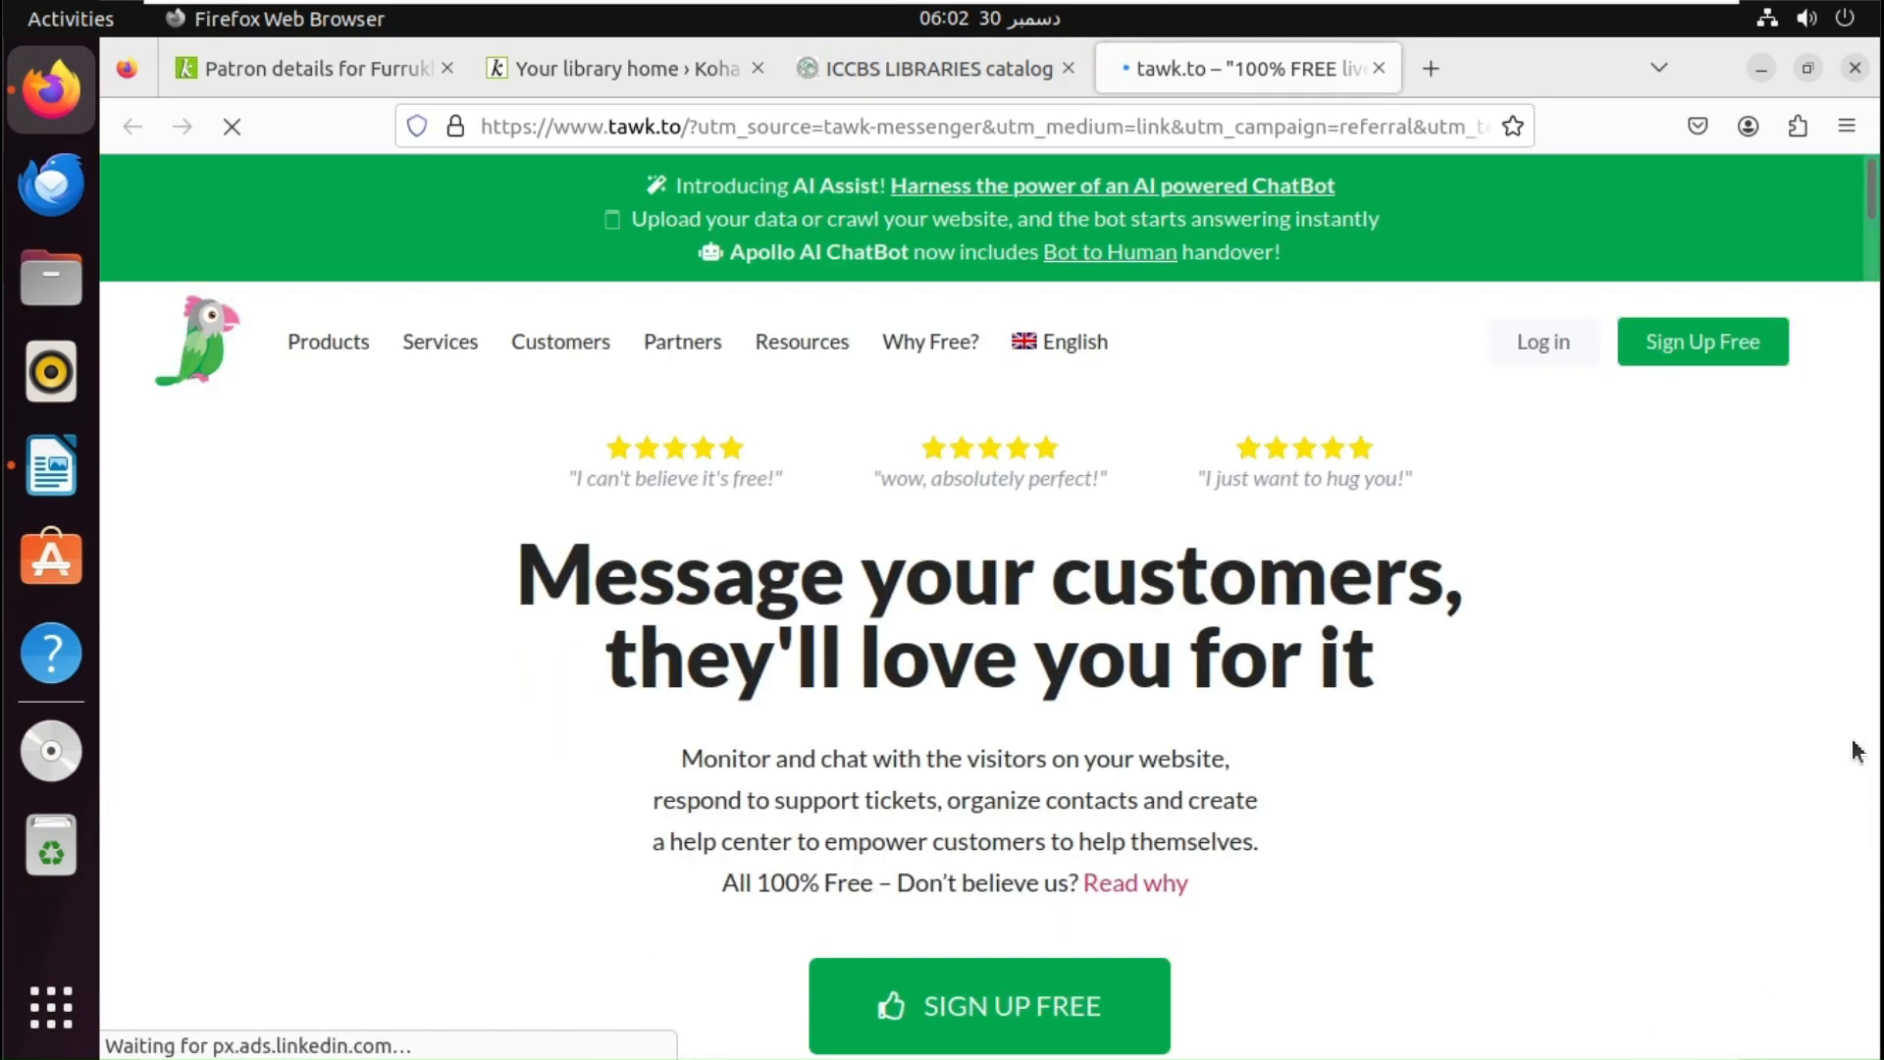
- Start a free tawk.to sign-up and enter the account holder's name and e-mail
{"action": "left_click", "coordinate": [975, 1015]}
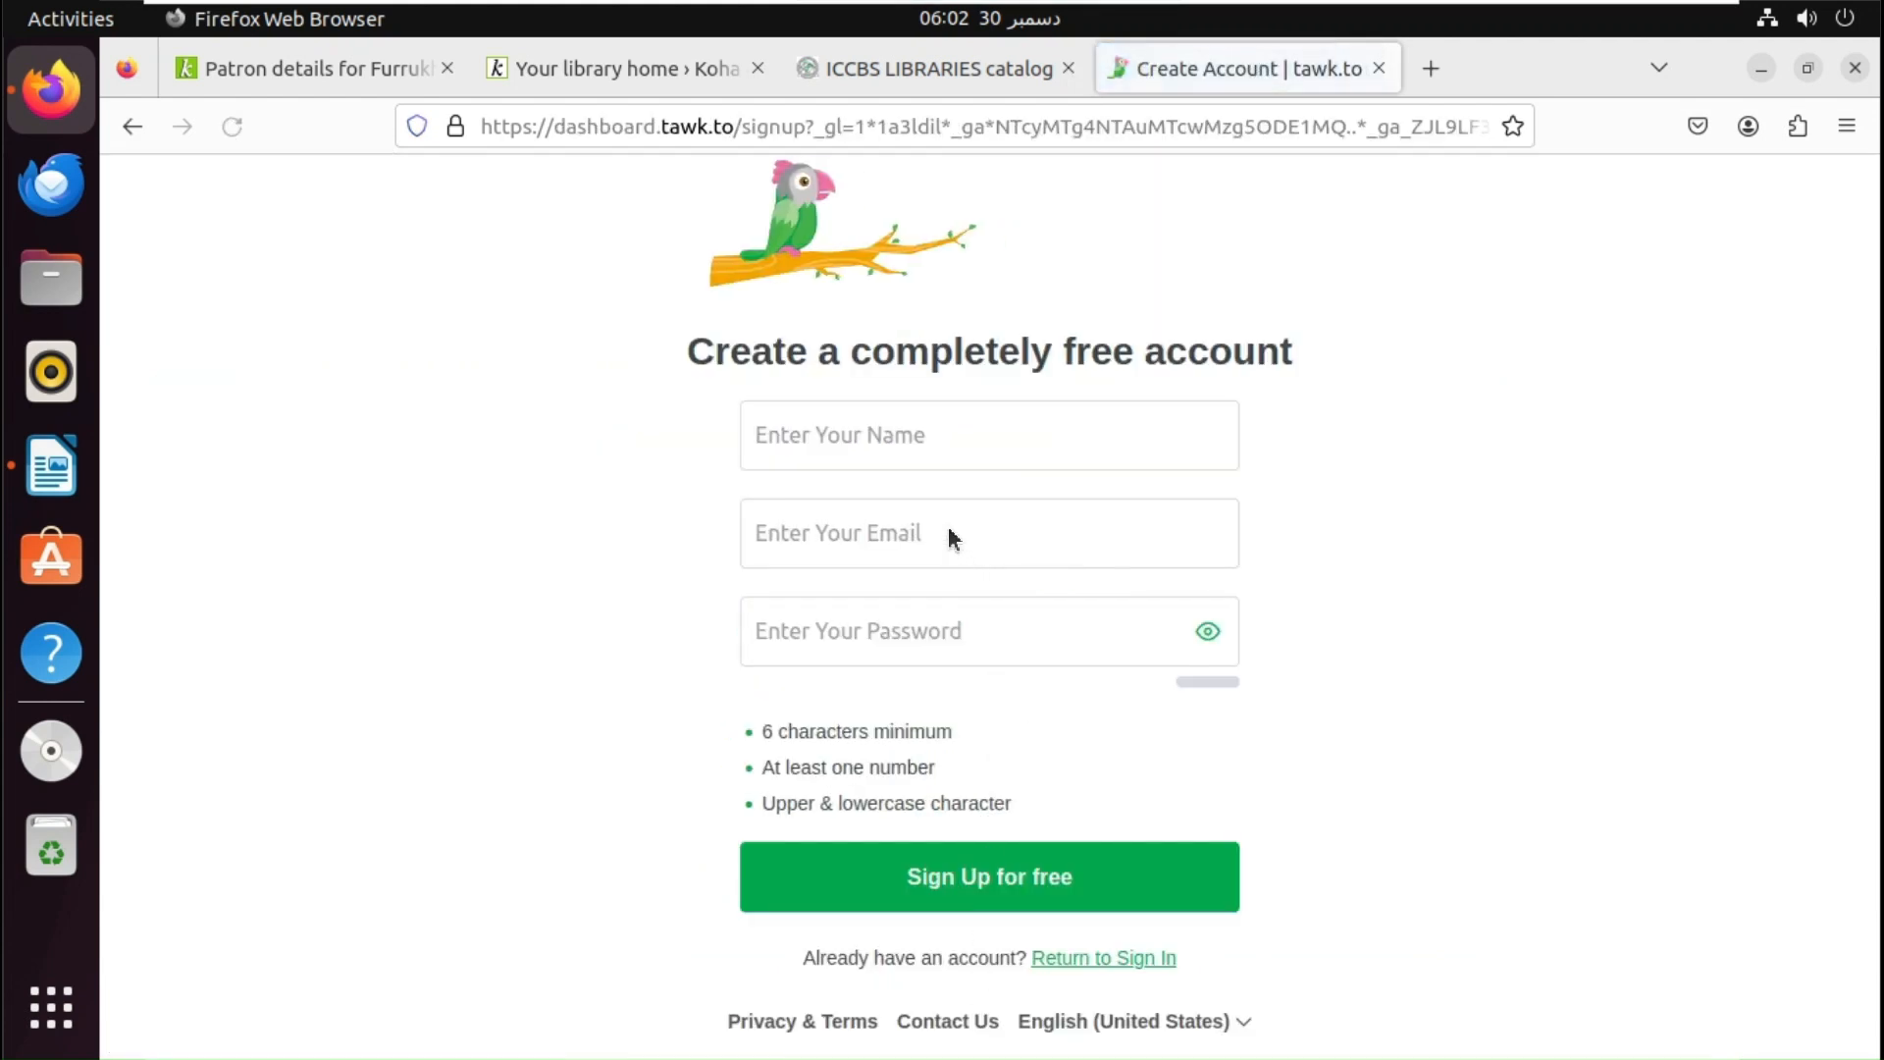
{"action": "left_click", "coordinate": [944, 452]}
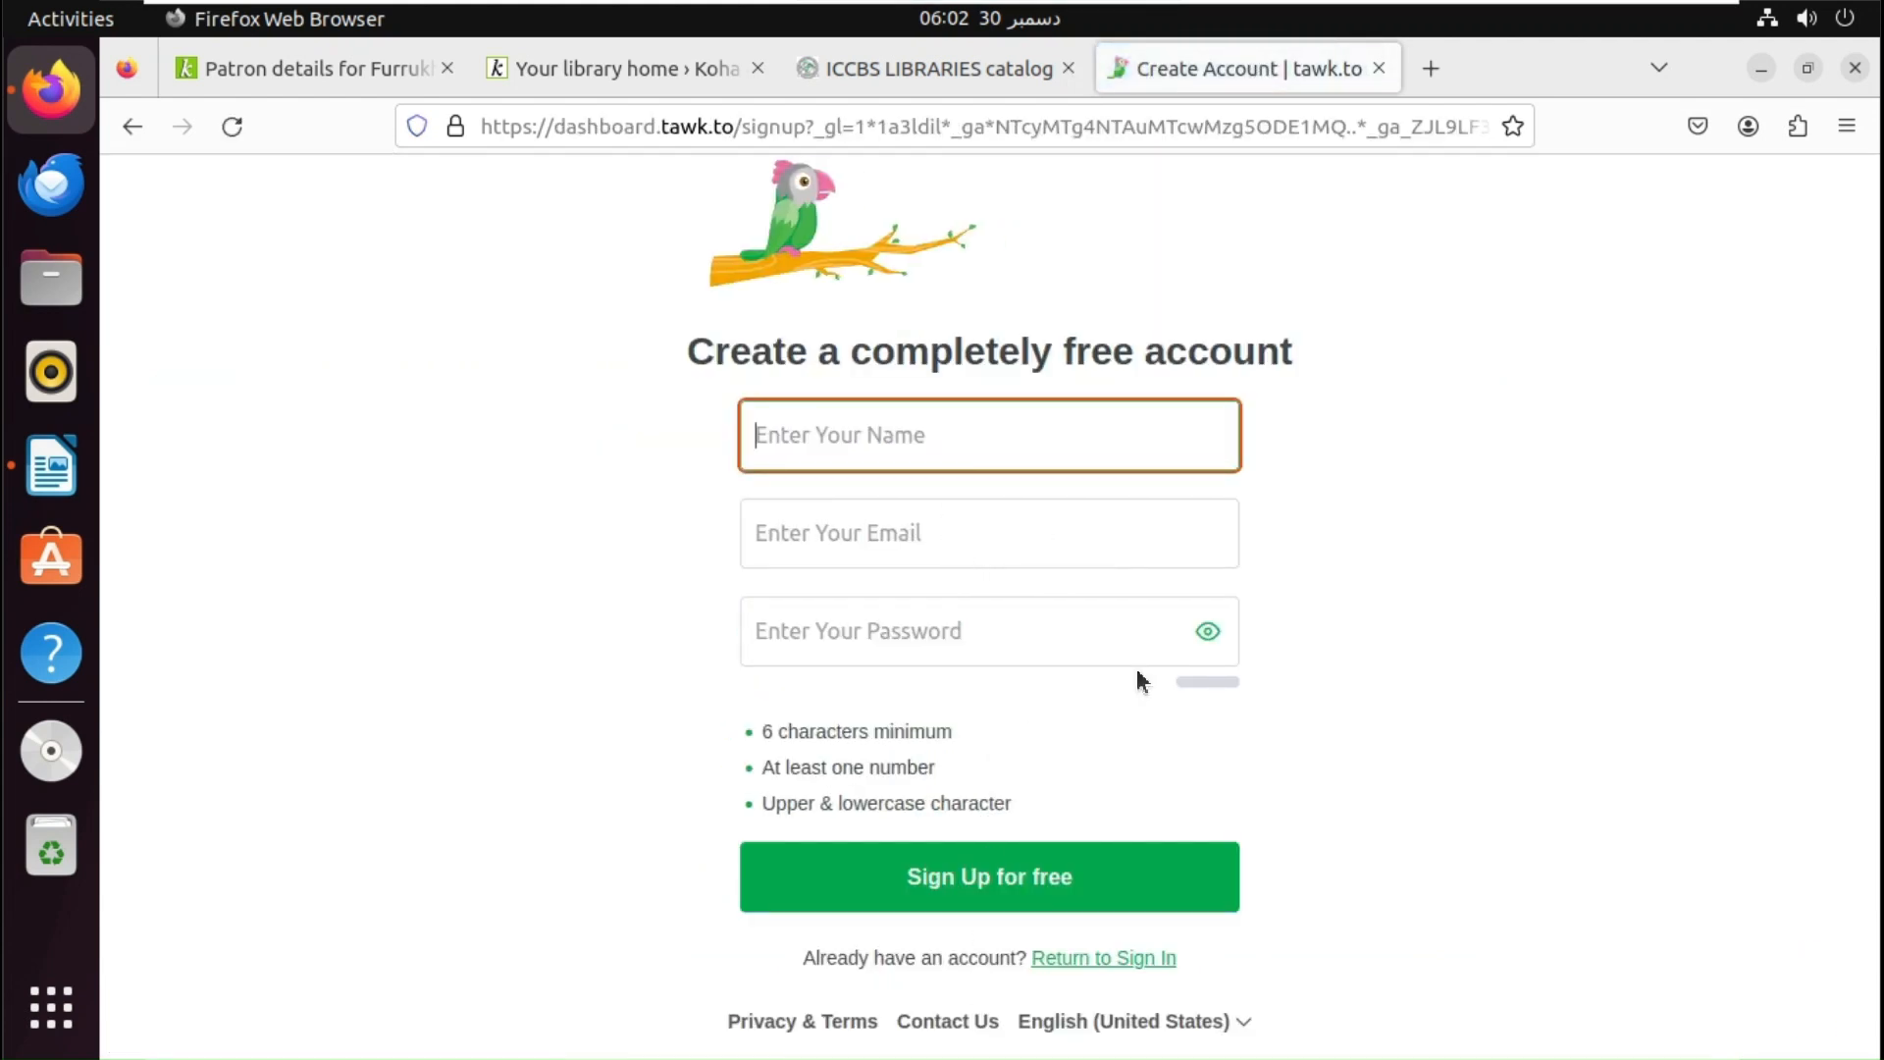
{"action": "type", "text": "Furrukh "}
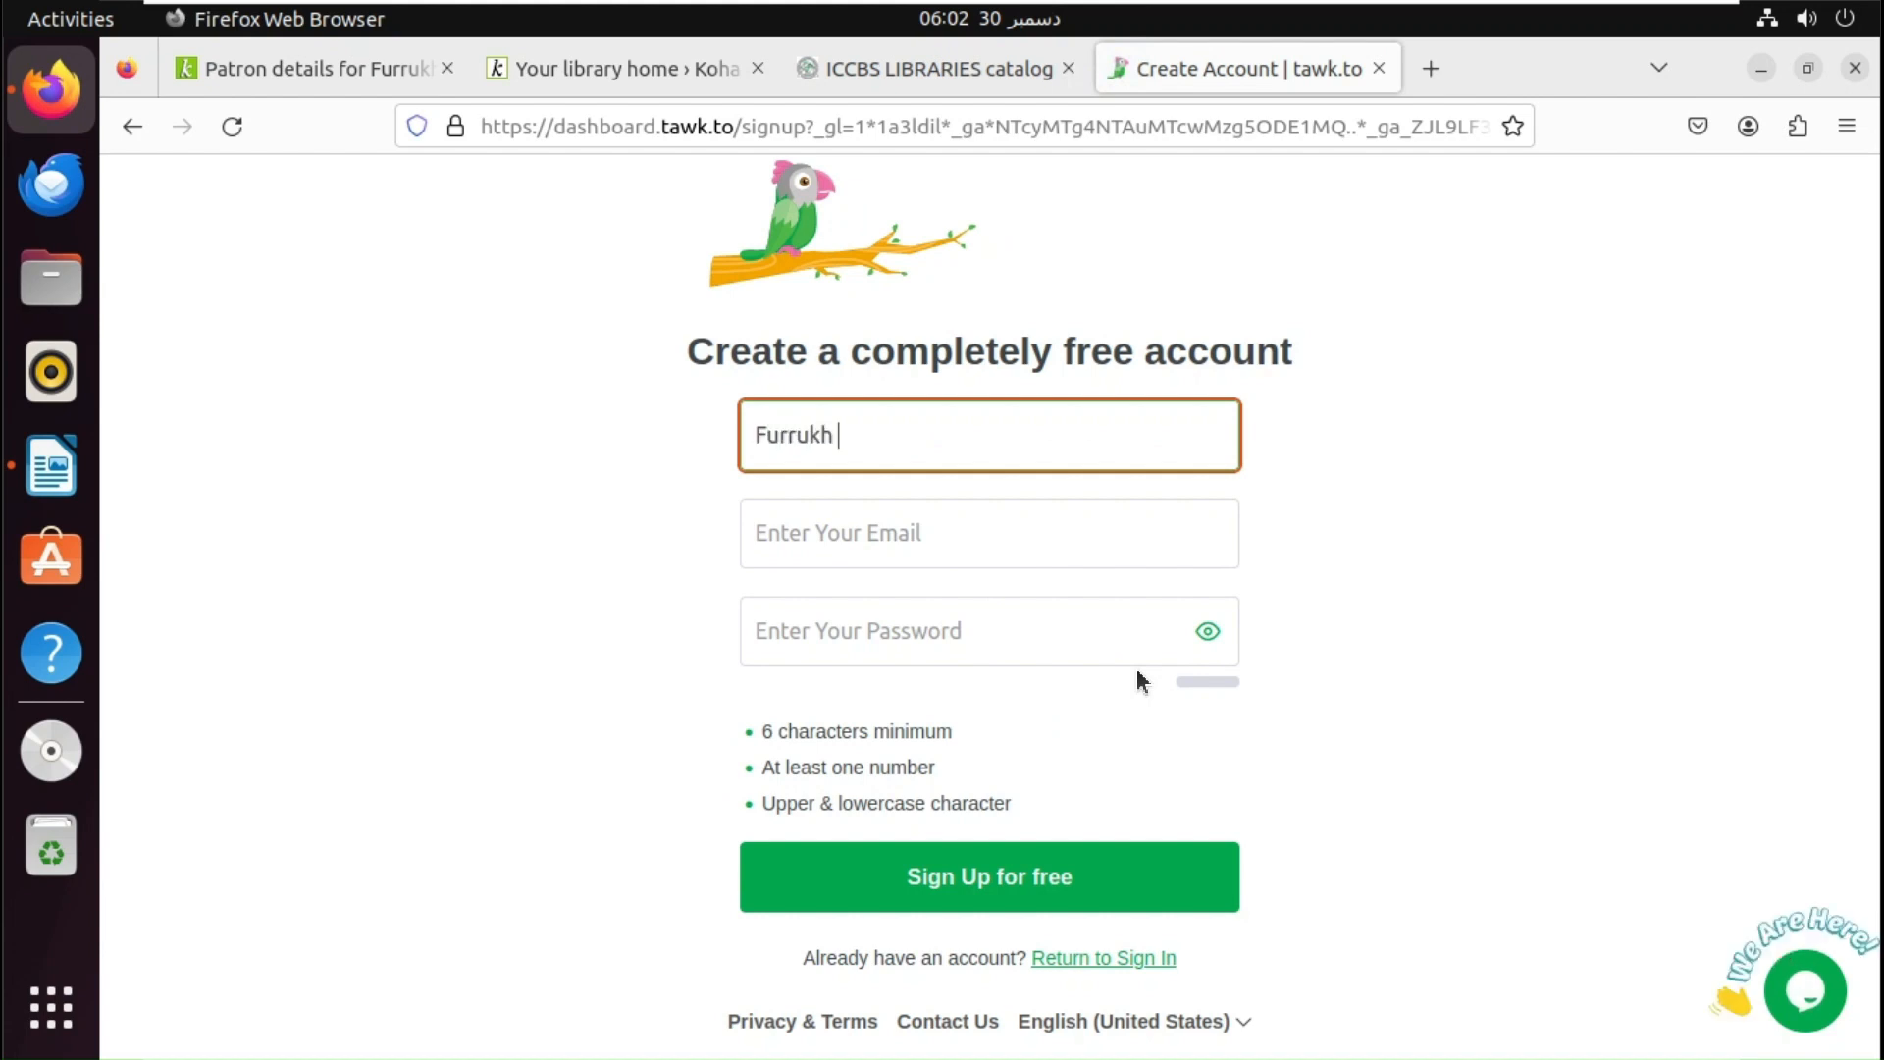
{"action": "type", "text": "Hussain"}
{"action": "key", "text": "Tab"}
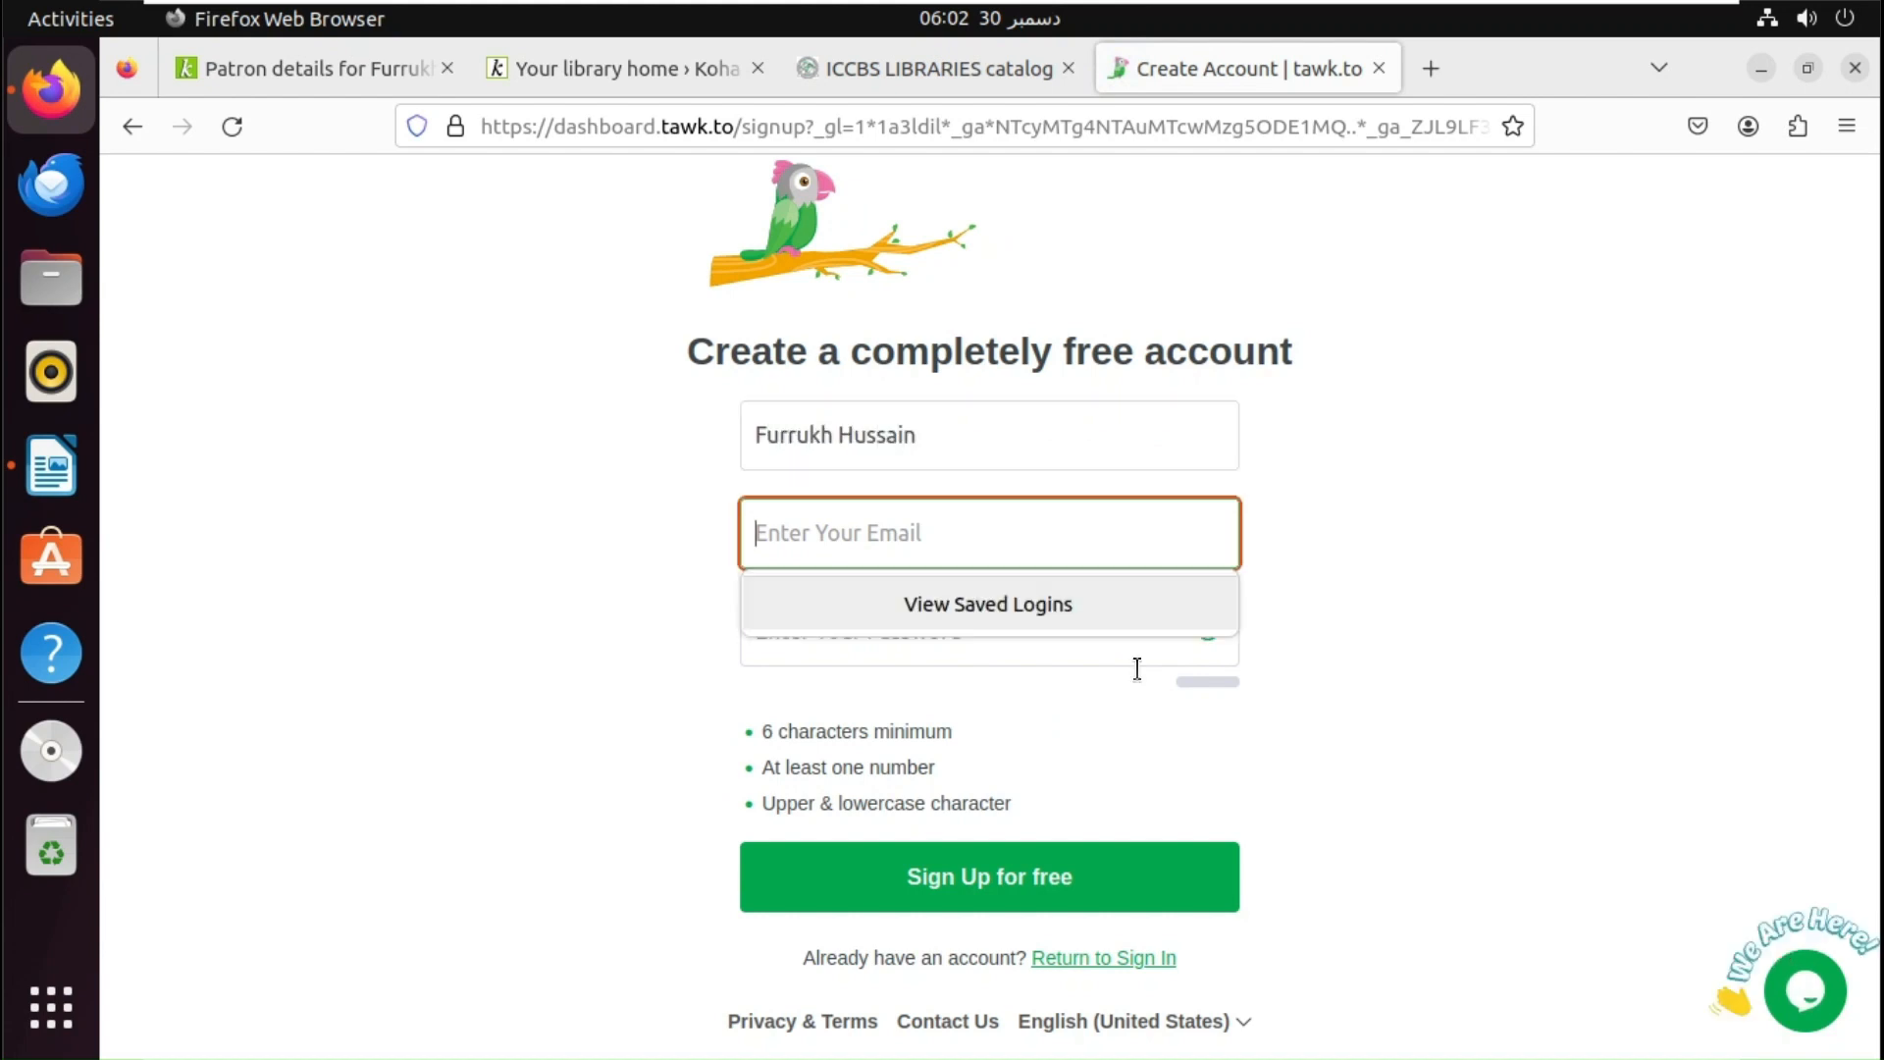
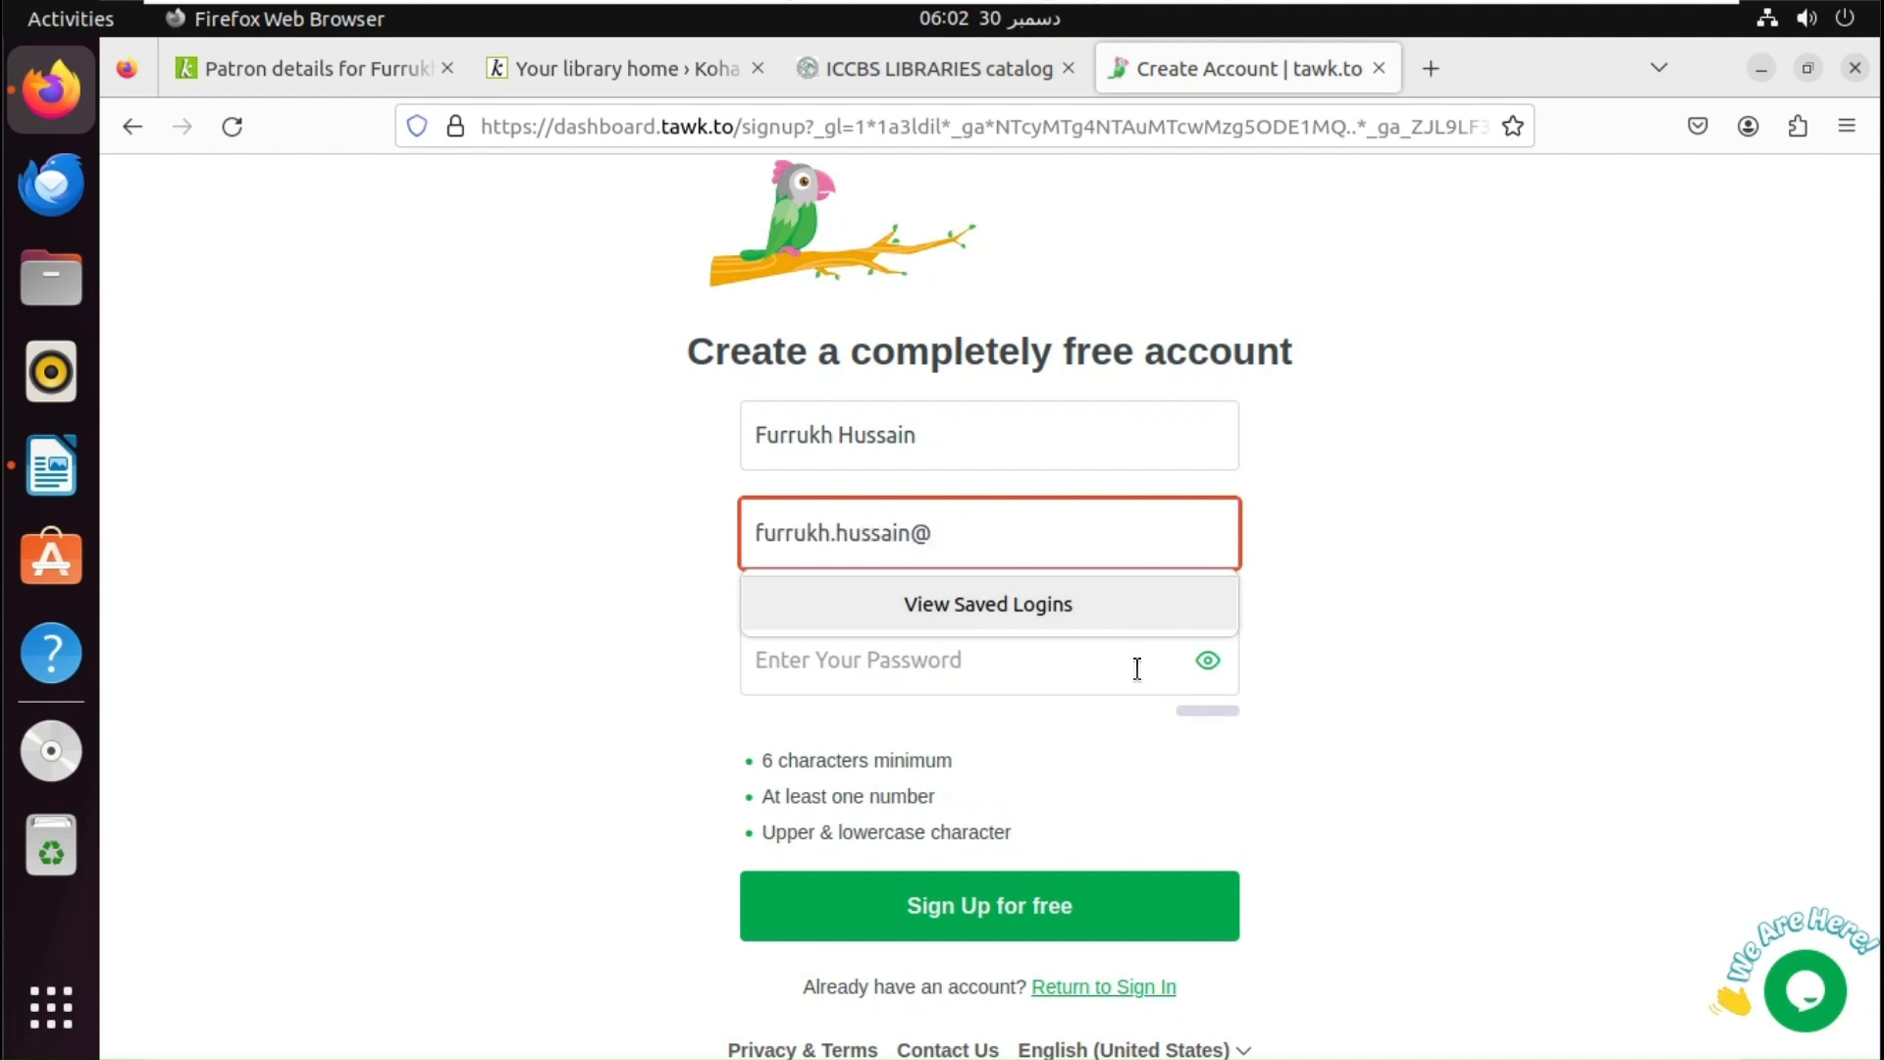
{"action": "key", "text": "Tab"}
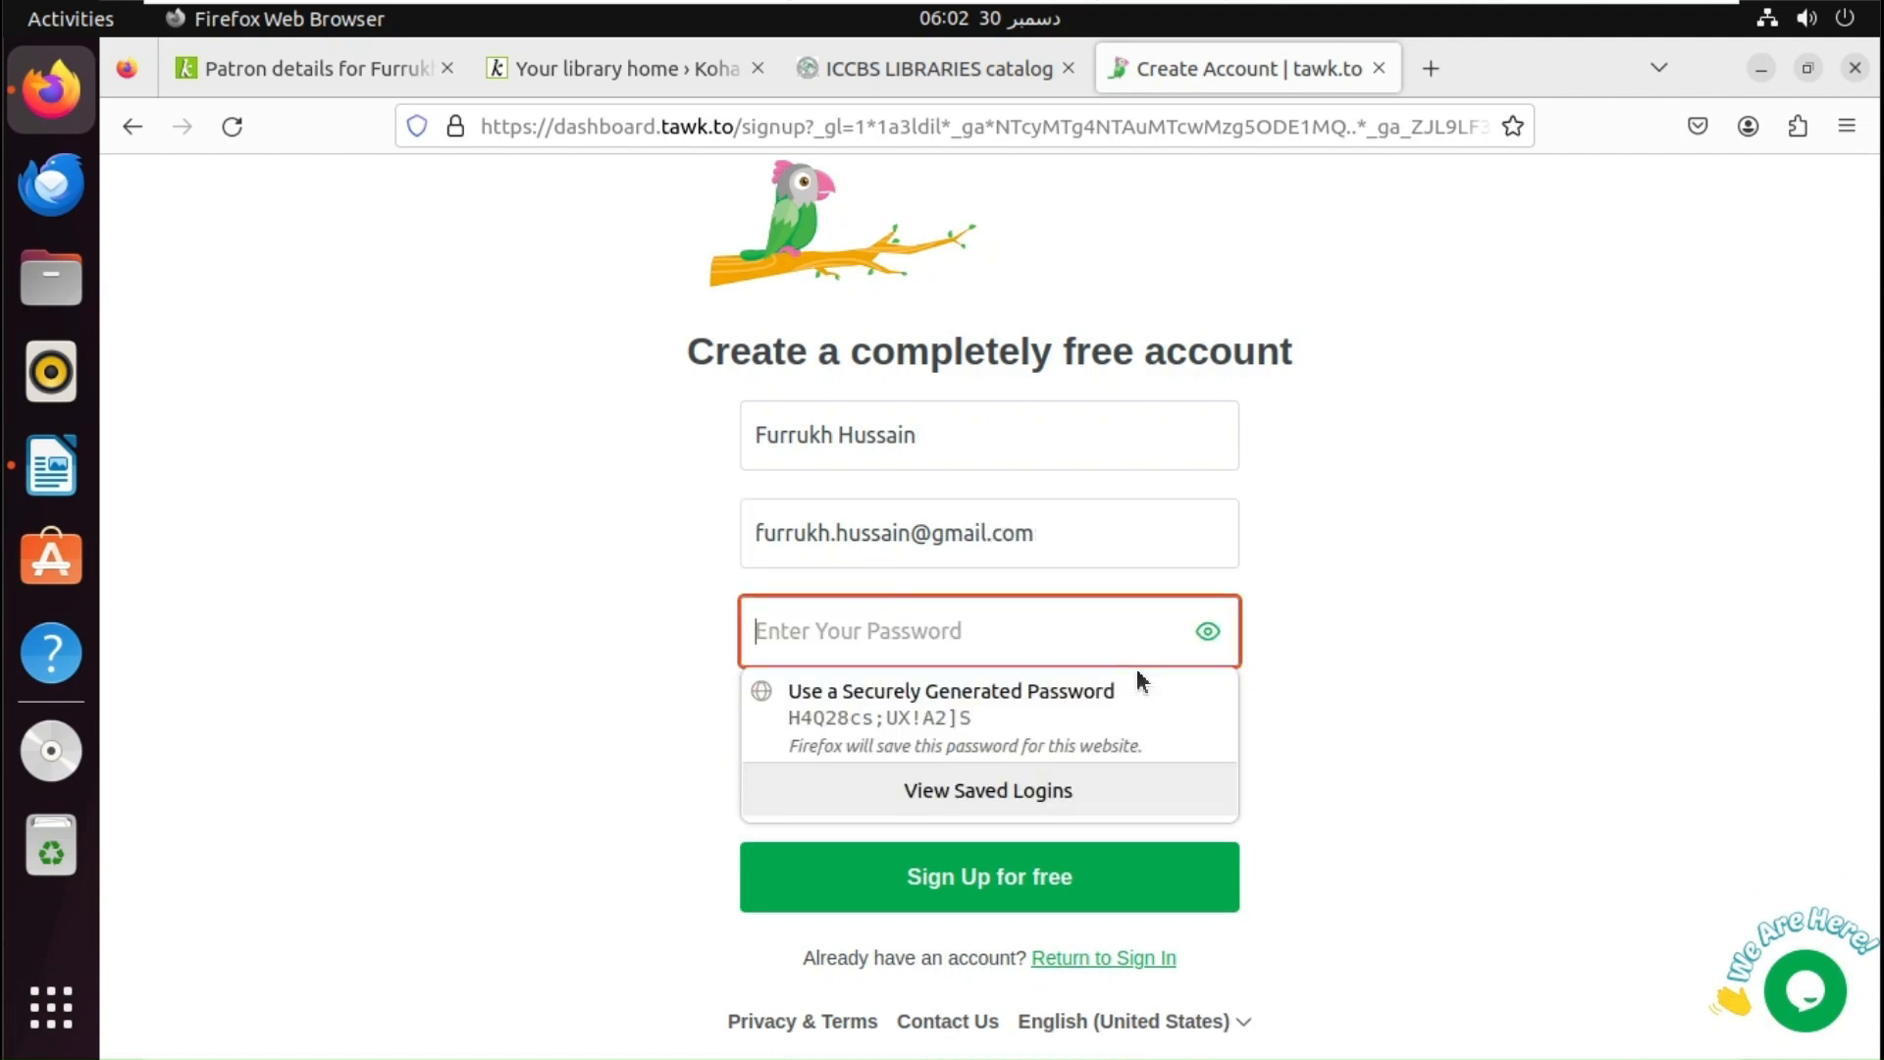
- Enter an account password and submit the sign-up form
{"action": "left_click", "coordinate": [1050, 689]}
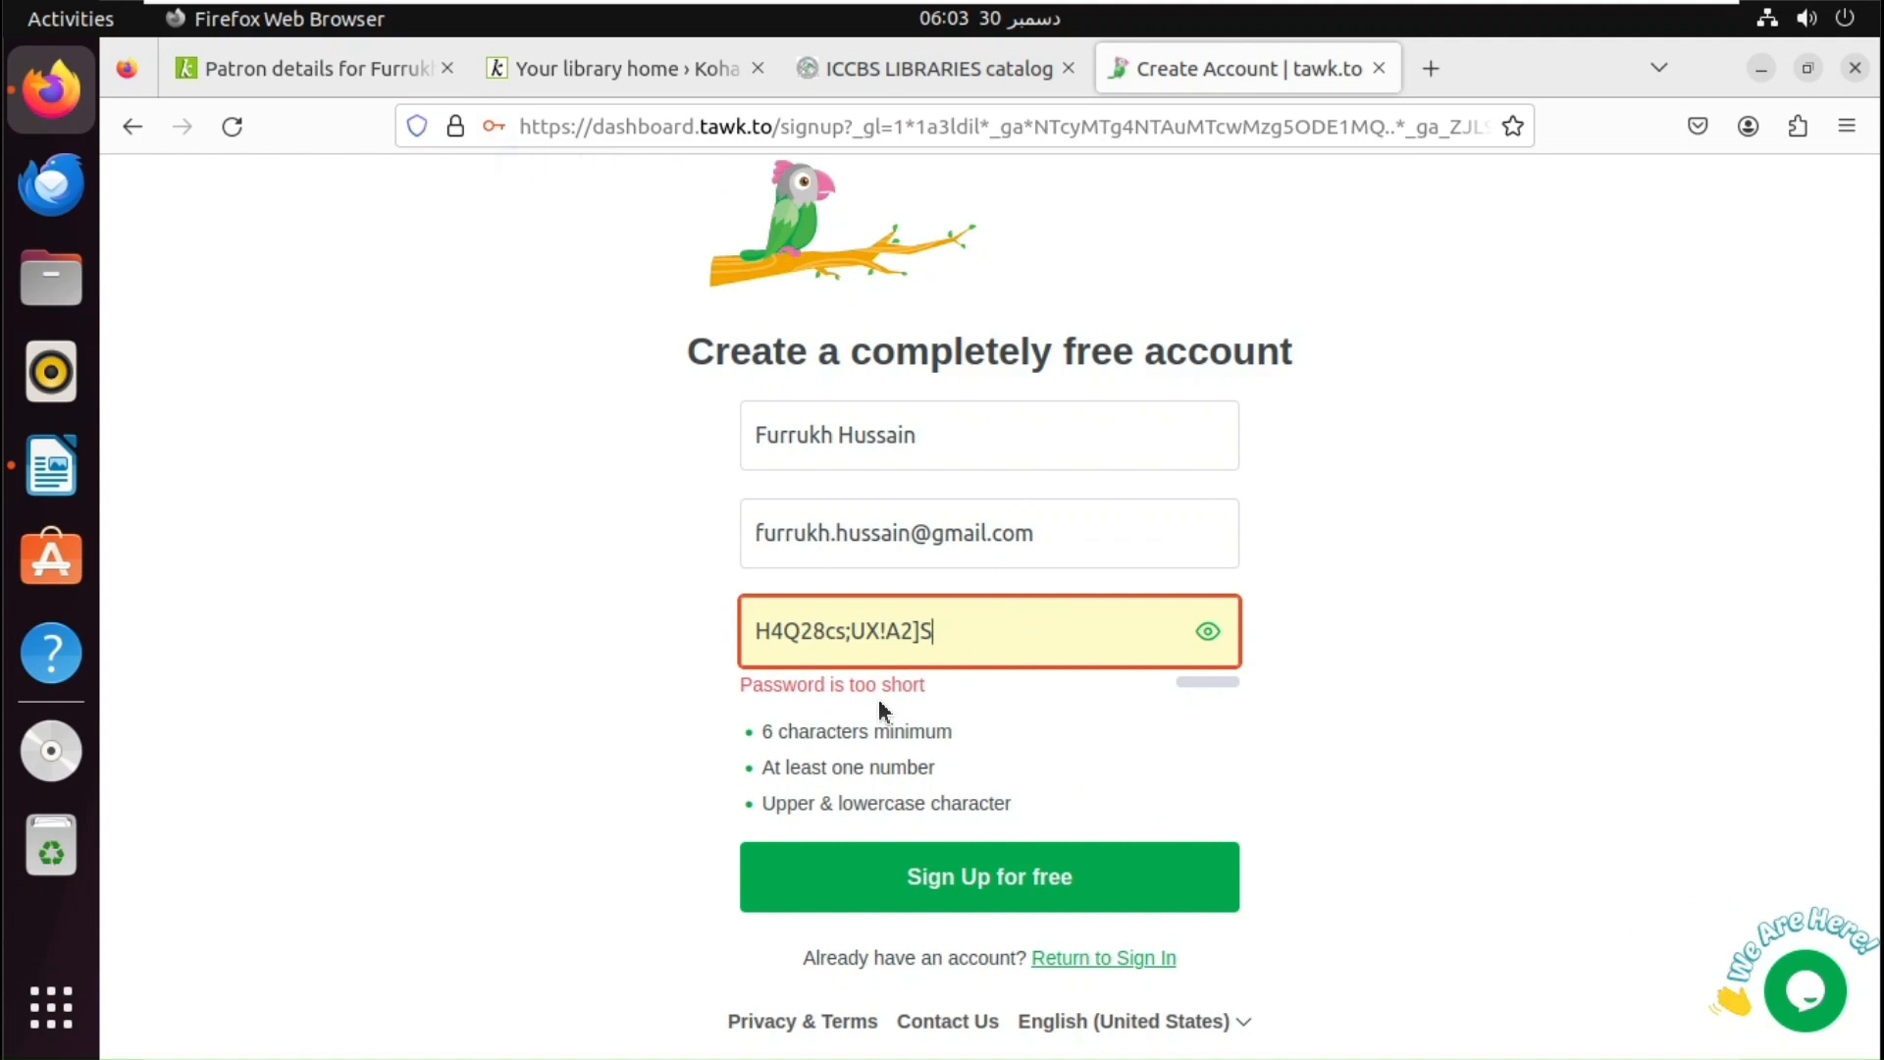
{"action": "key", "text": "BackSpace"}
{"action": "key", "text": "BackSpace"}
{"action": "key", "text": "BackSpace"}
{"action": "key", "text": "BackSpace"}
{"action": "key", "text": "BackSpace"}
{"action": "key", "text": "BackSpace"}
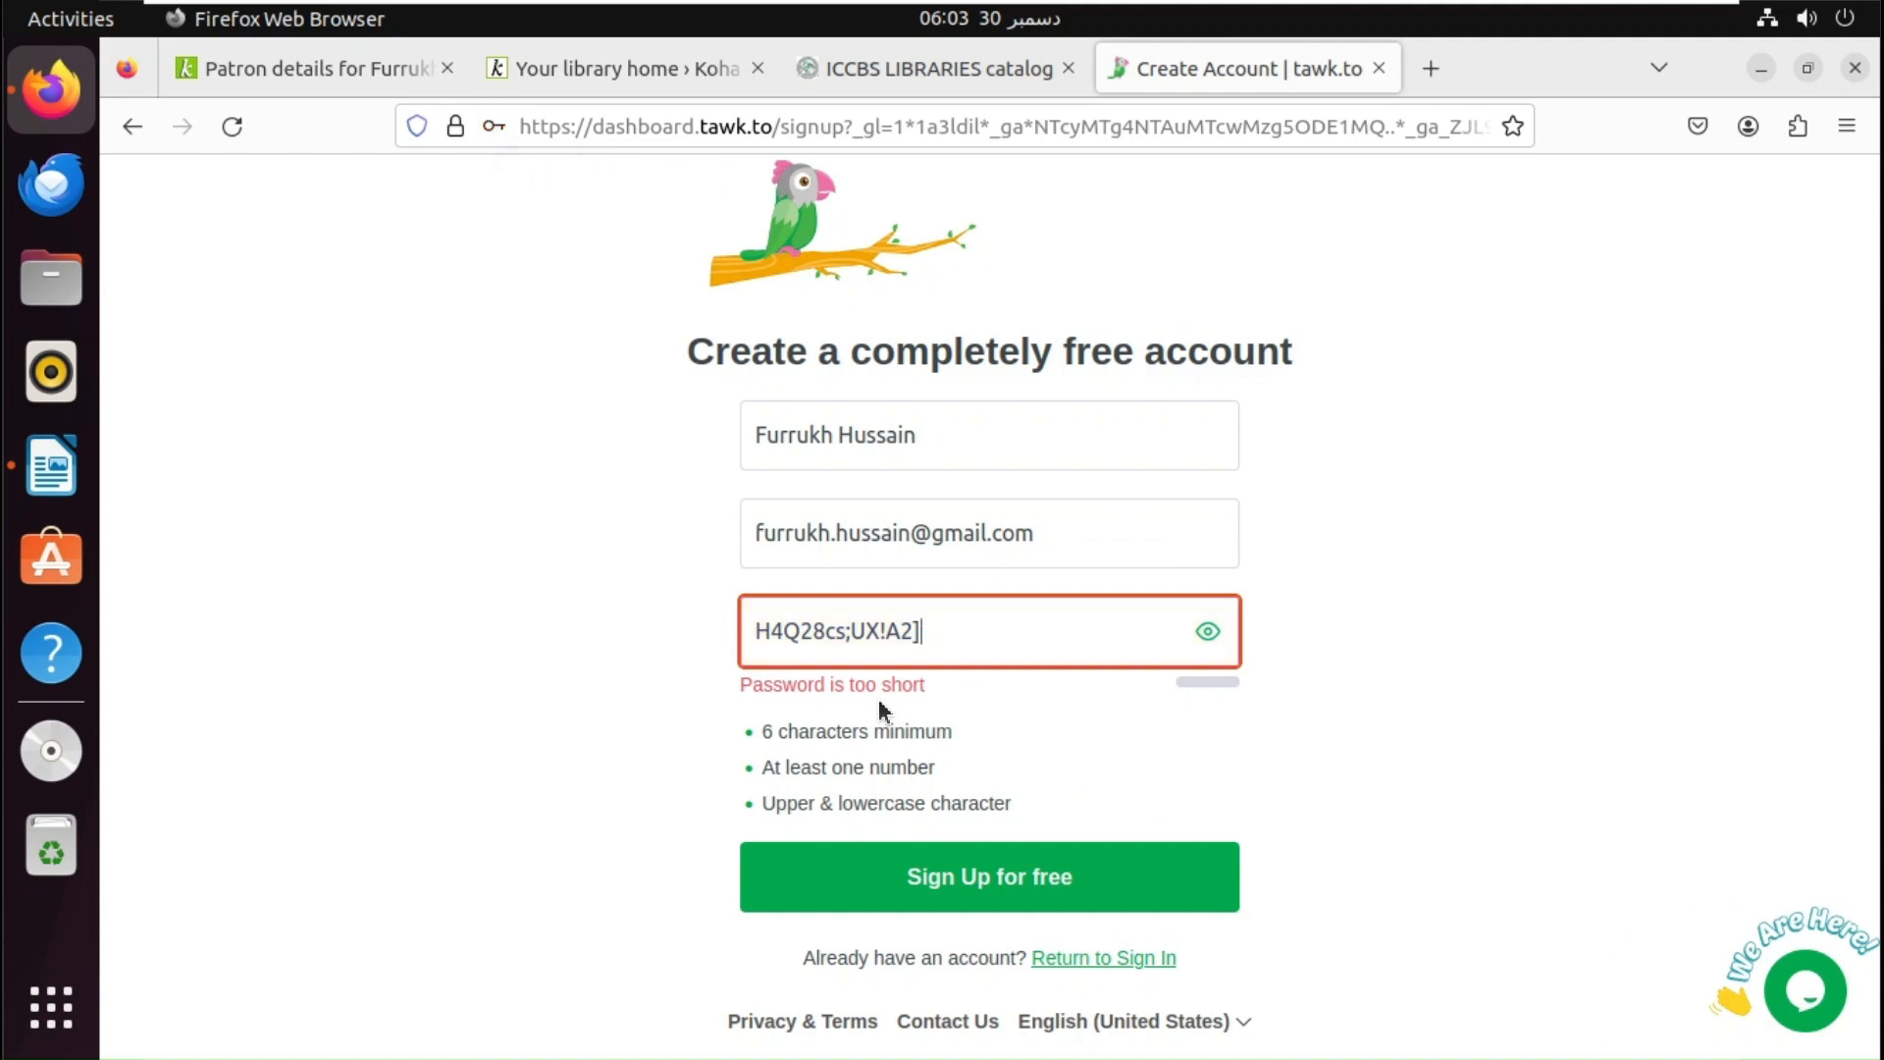
{"action": "key", "text": "BackSpace"}
{"action": "key", "text": "BackSpace"}
{"action": "key", "text": "BackSpace"}
{"action": "key", "text": "BackSpace"}
{"action": "key", "text": "BackSpace"}
{"action": "key", "text": "BackSpace"}
{"action": "key", "text": "BackSpace"}
{"action": "key", "text": "BackSpace"}
{"action": "key", "text": "BackSpace"}
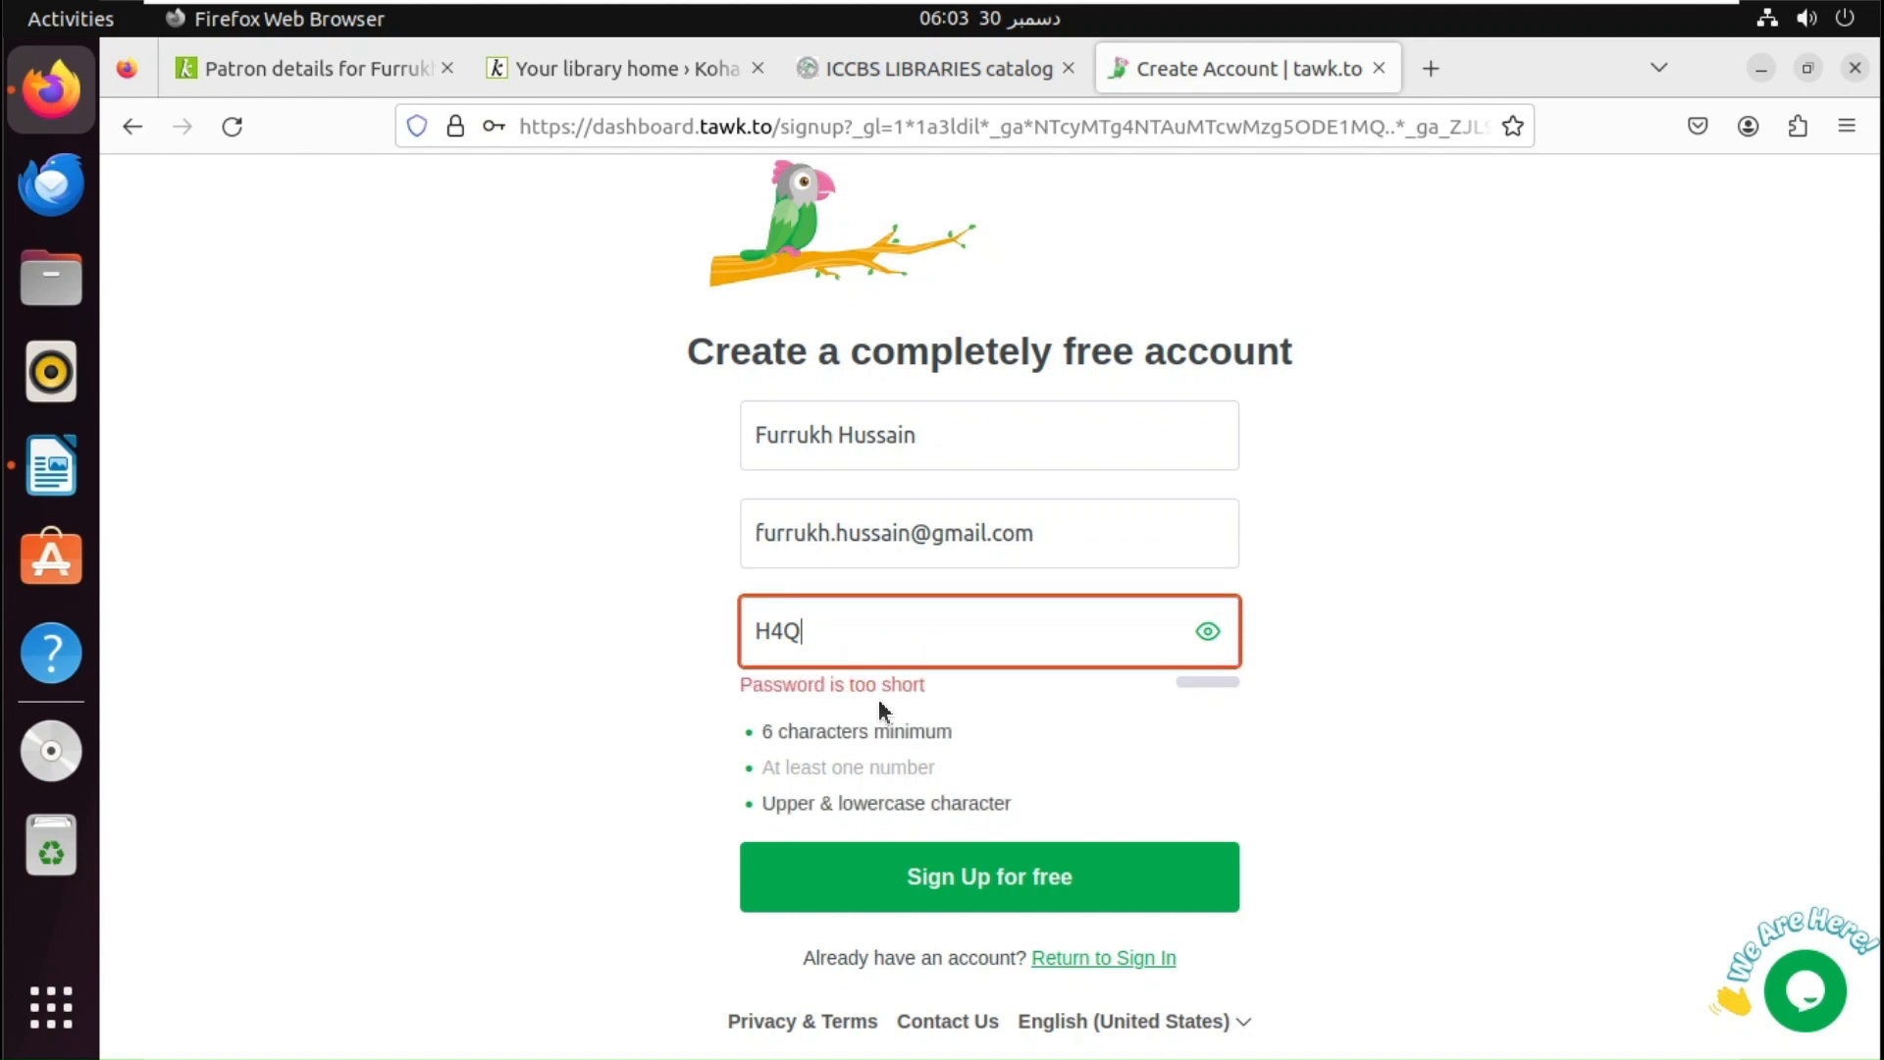
{"action": "type", "text": "•"}
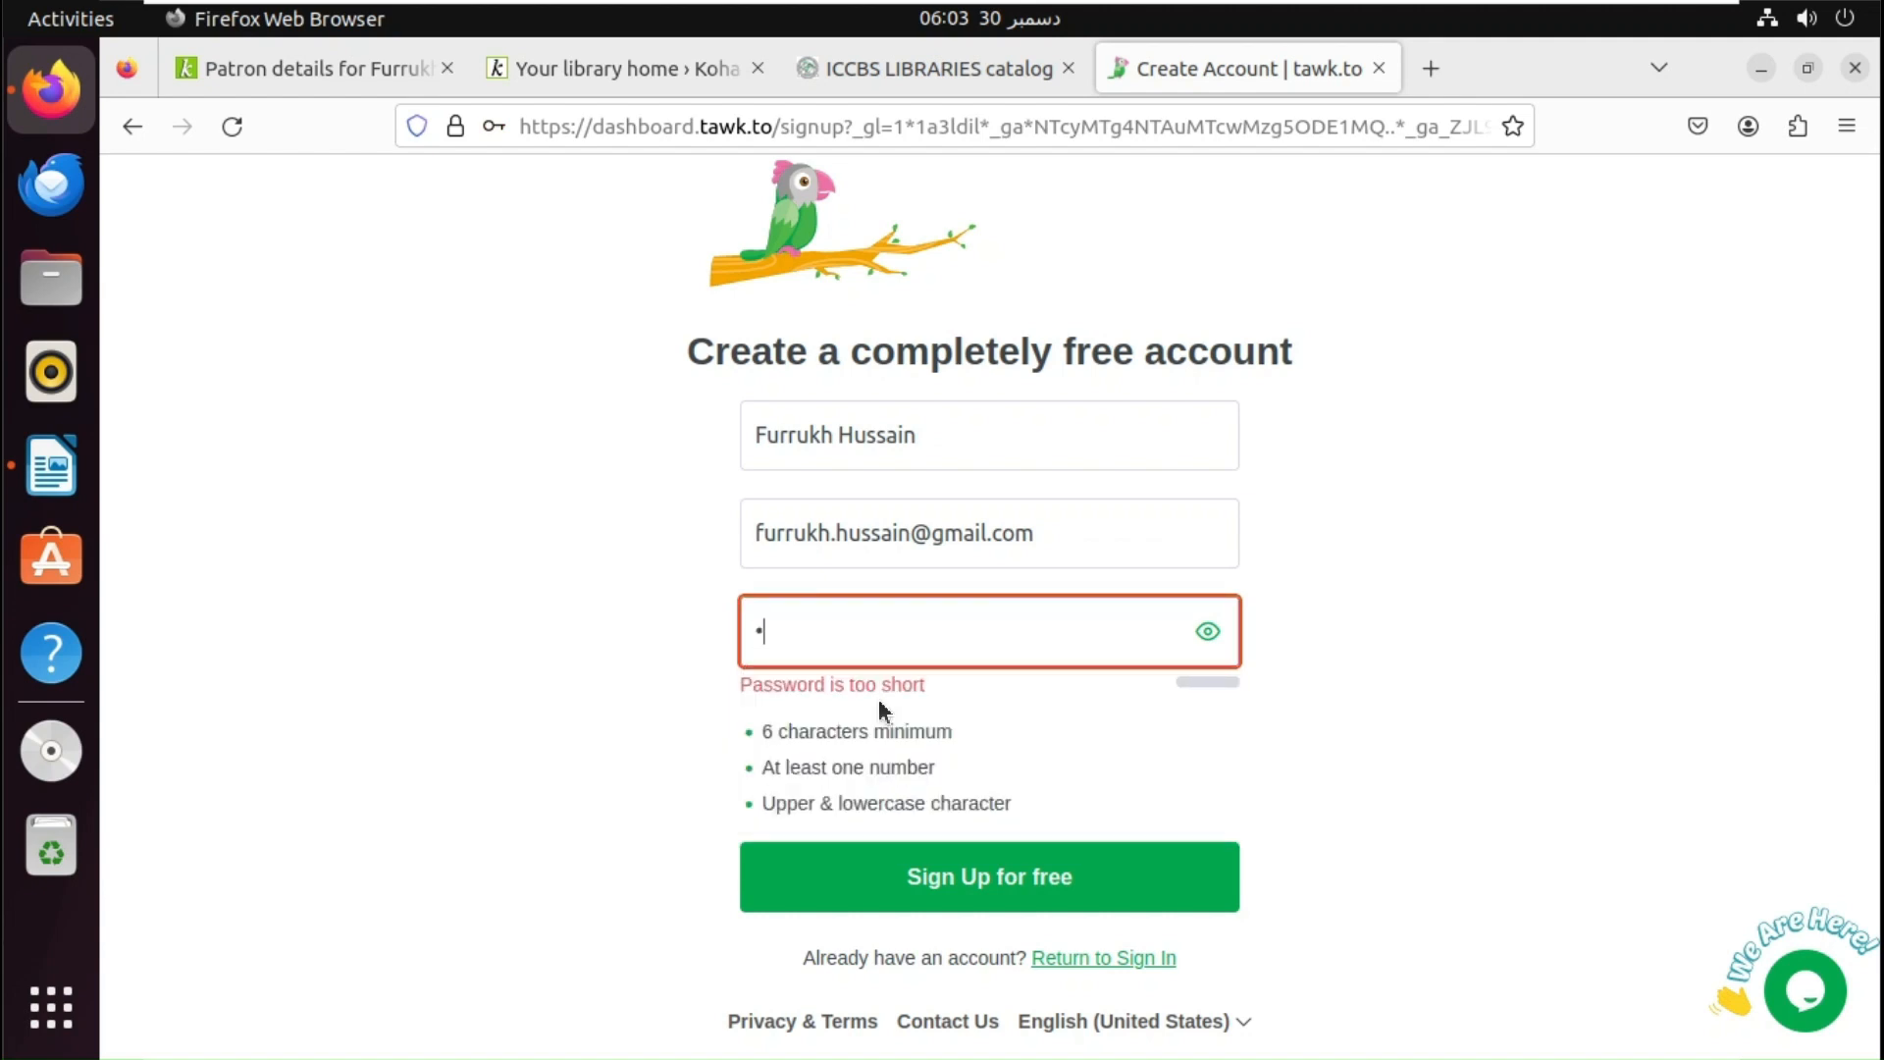
{"action": "key", "text": "BackSpace"}
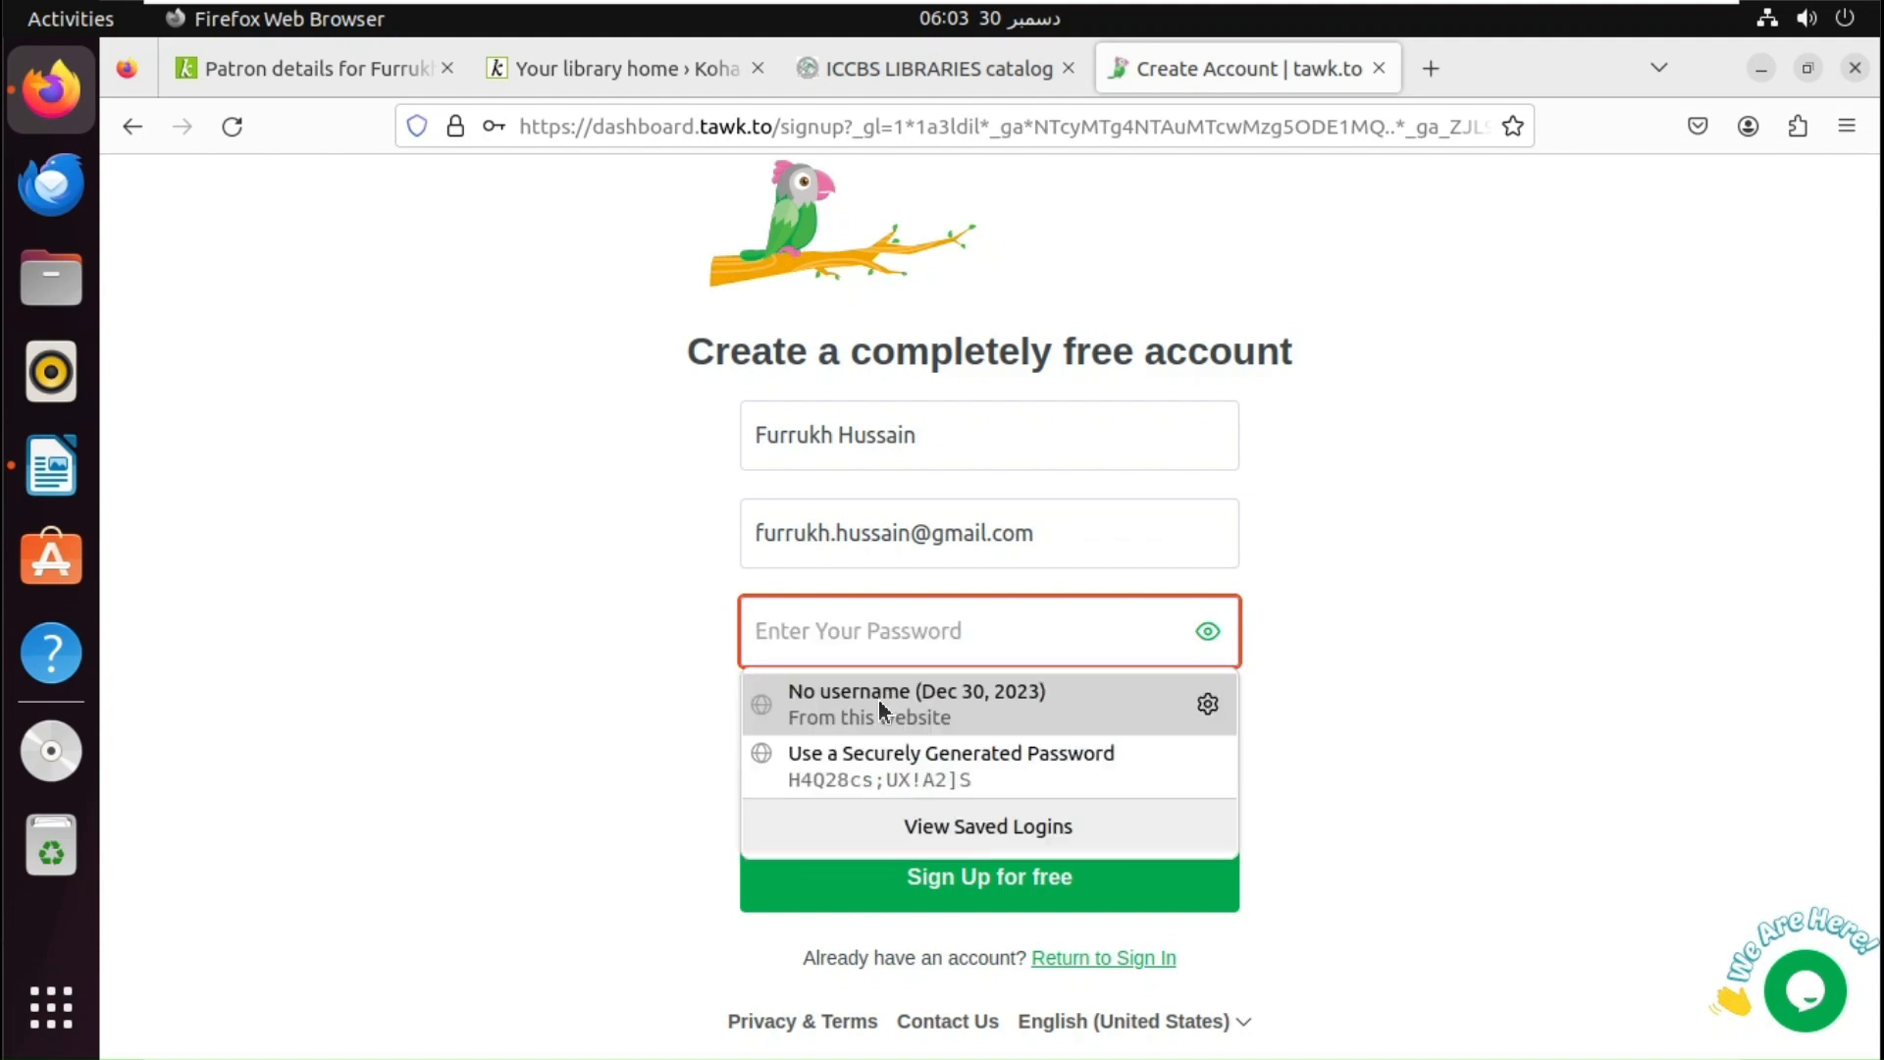
{"action": "type", "text": "•"}
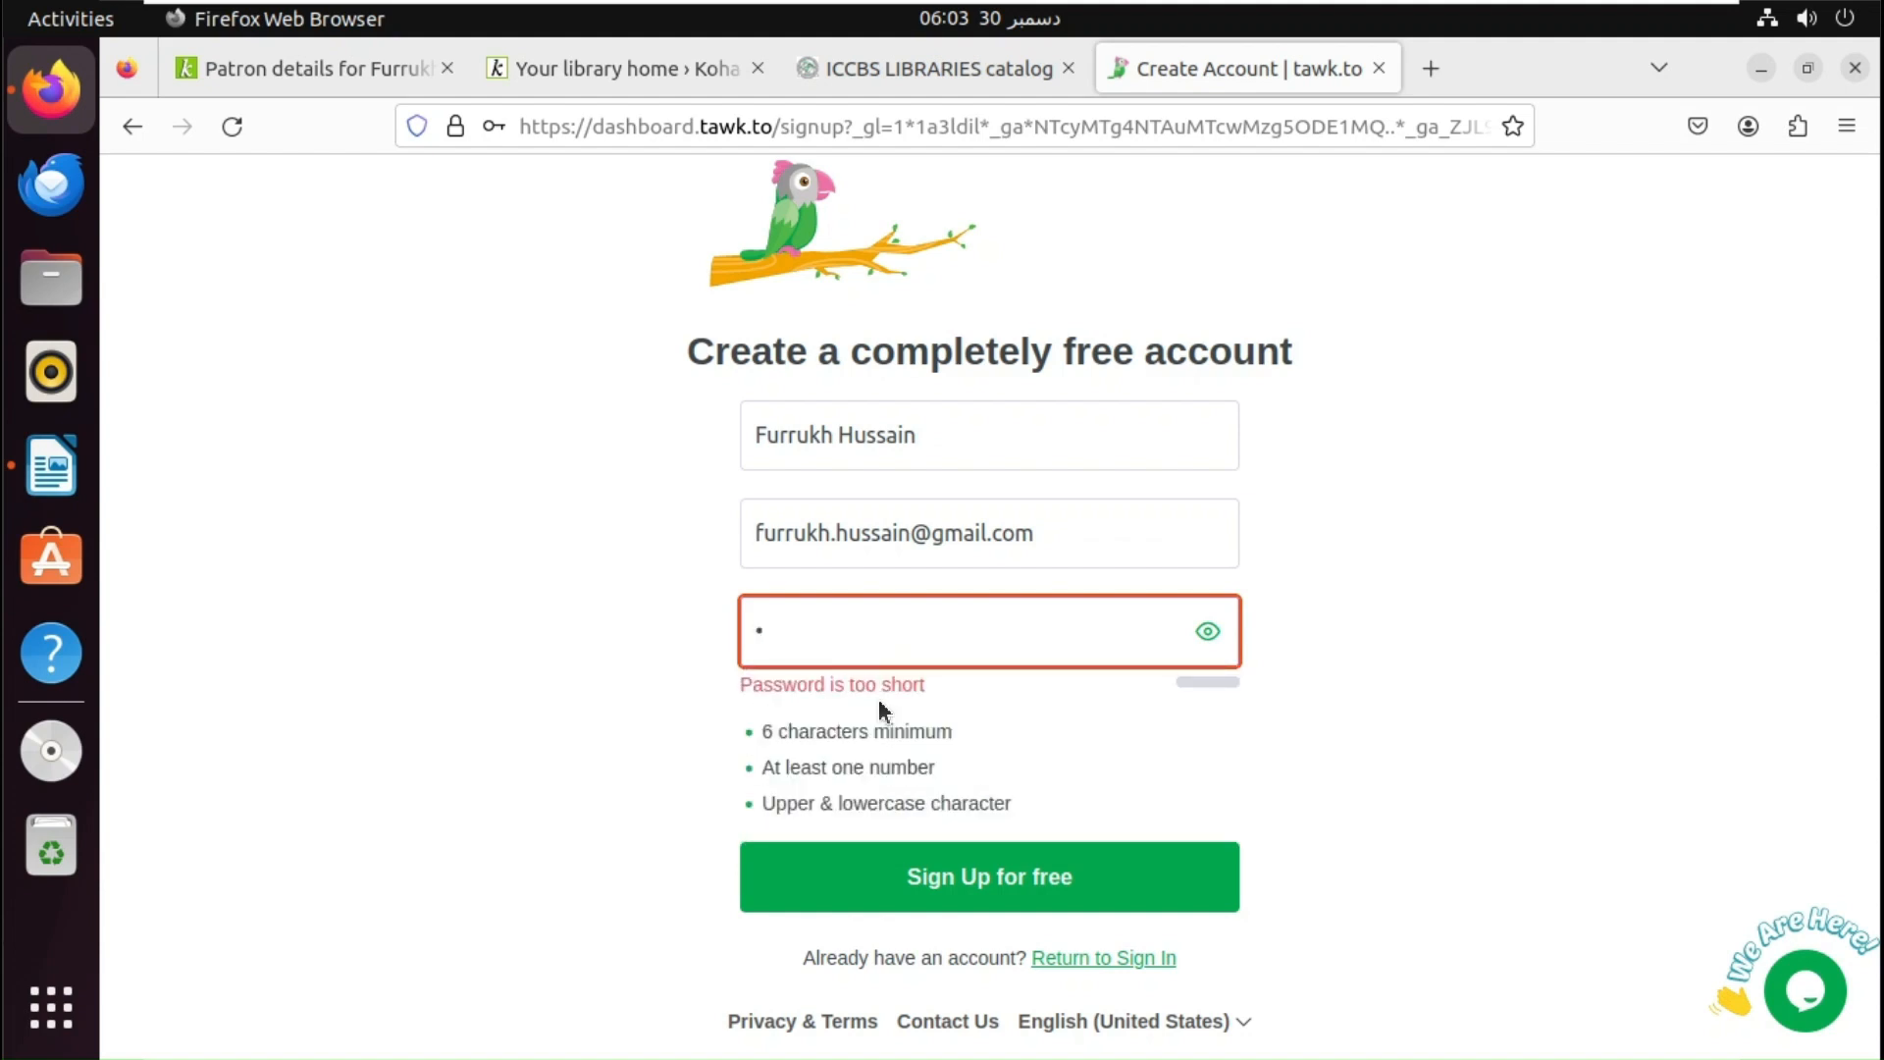
{"action": "type", "text": "••••••"}
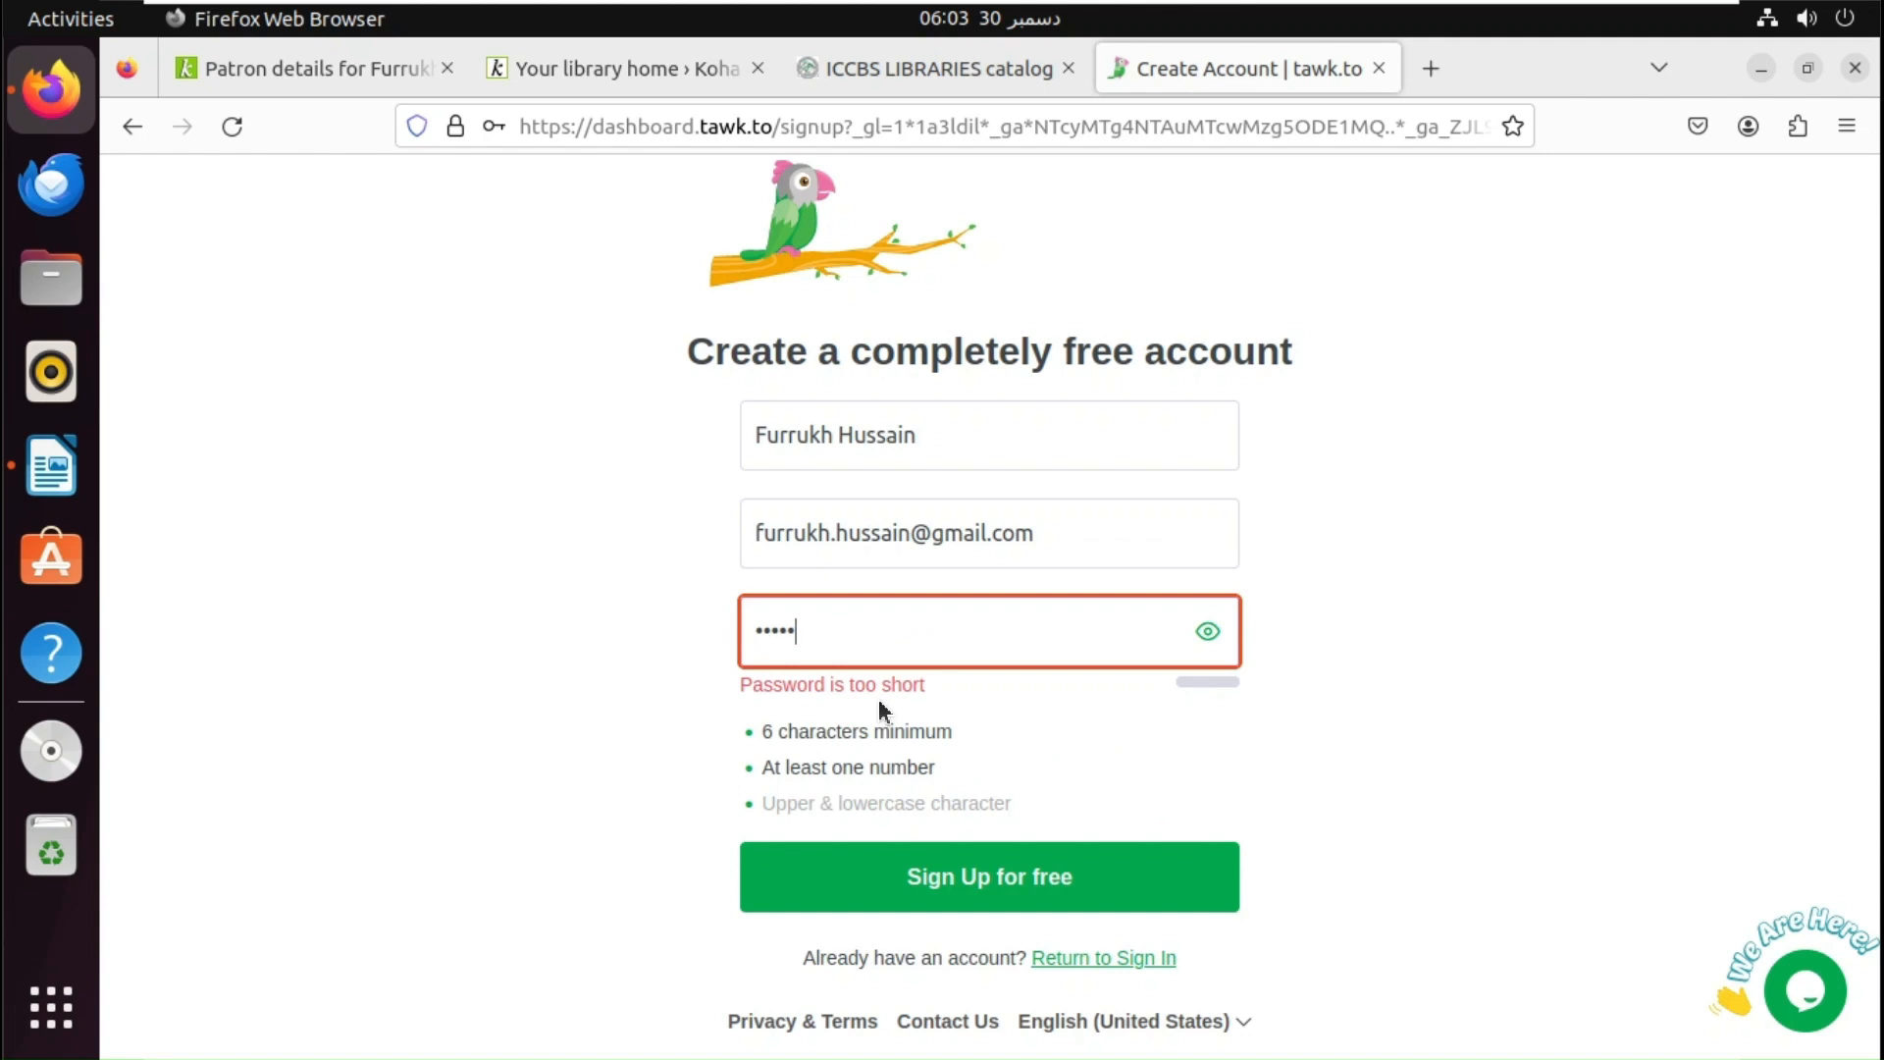
{"action": "type", "text": "••••"}
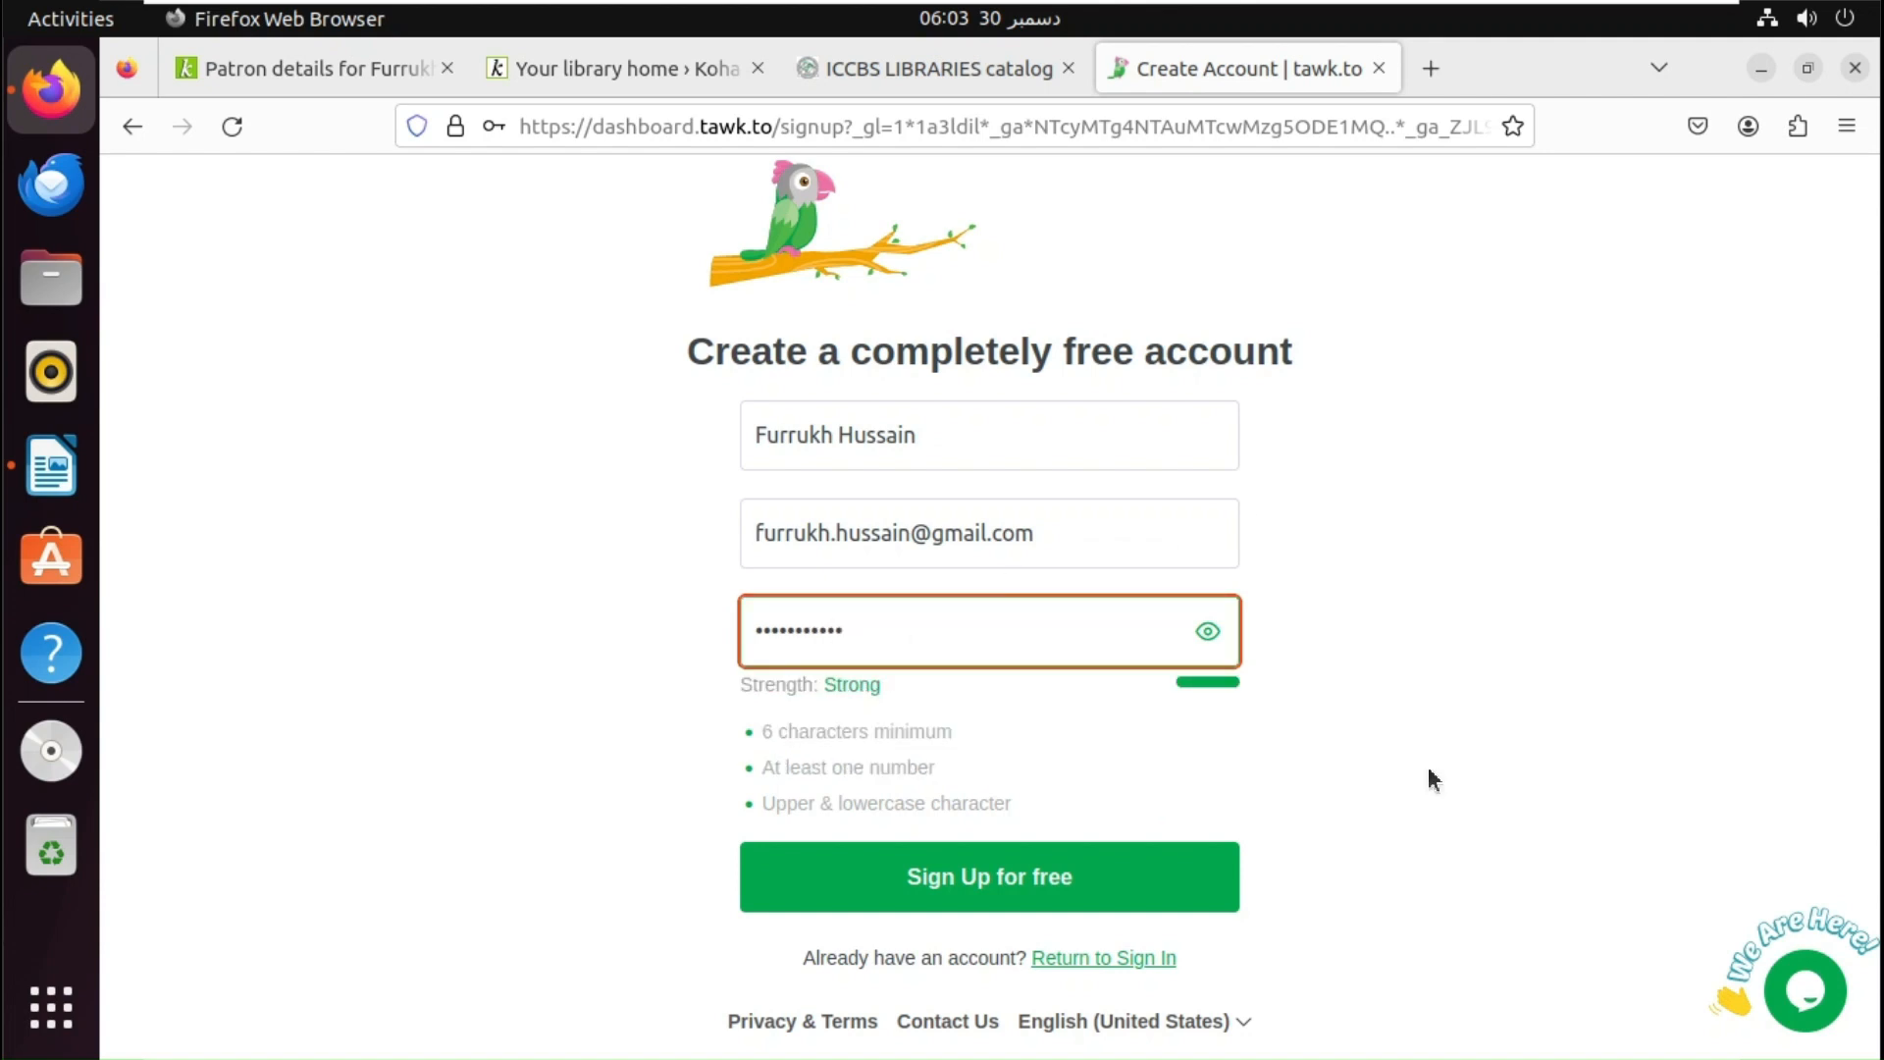
{"action": "left_click", "coordinate": [1120, 882]}
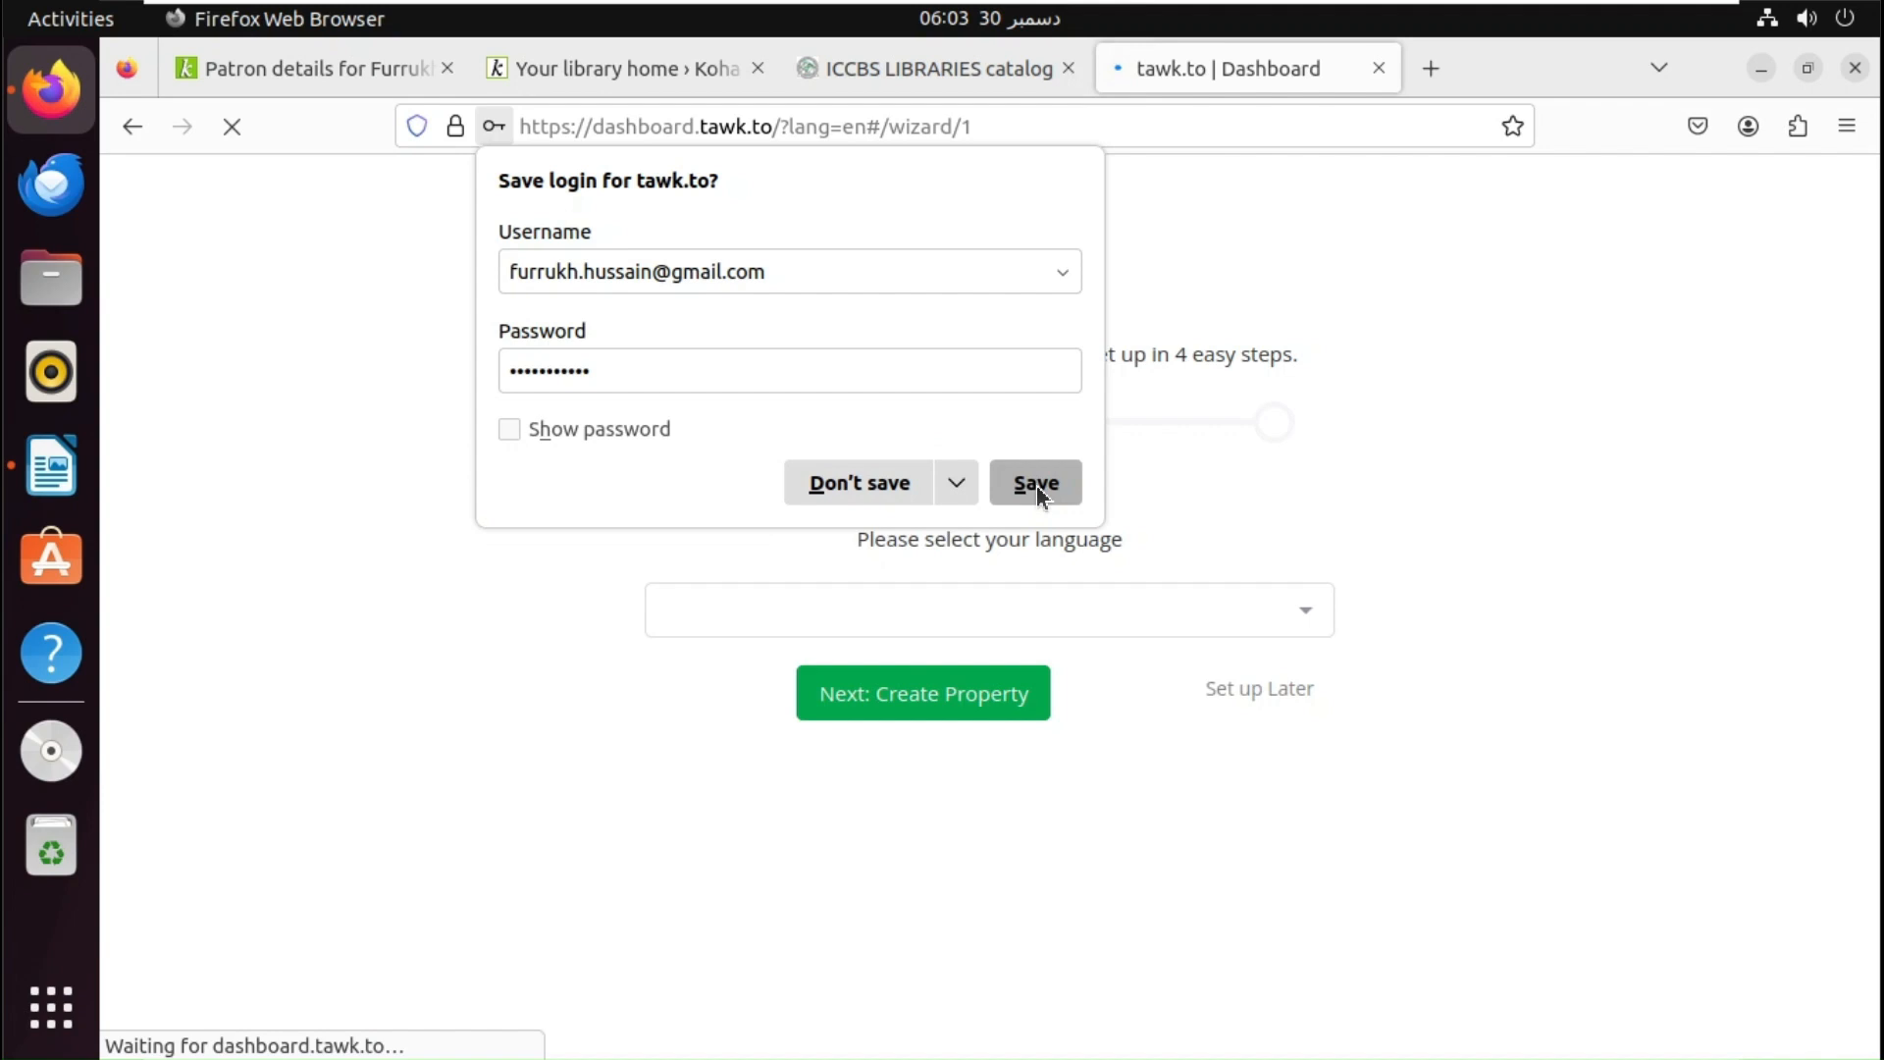
- Save the tawk.to login and choose English (United States) as the dashboard language
{"action": "left_click", "coordinate": [1036, 484]}
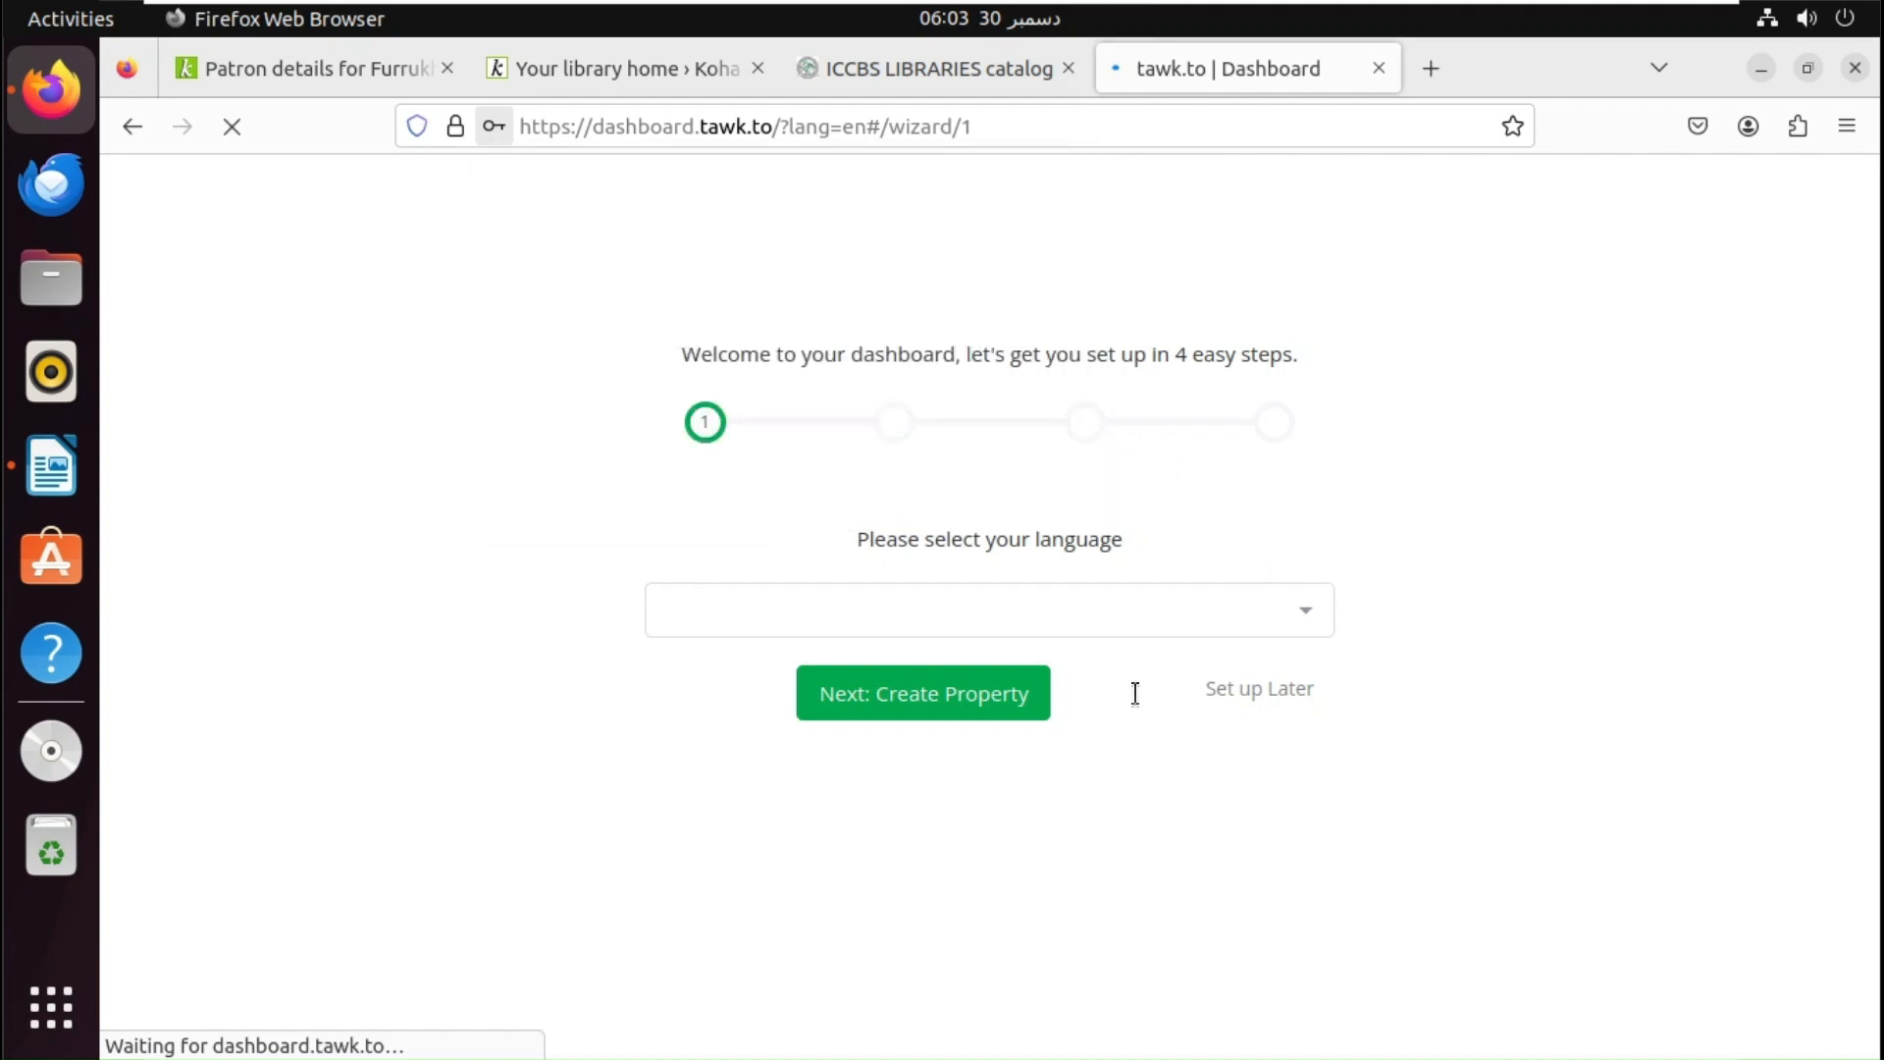
{"action": "left_click", "coordinate": [1021, 613]}
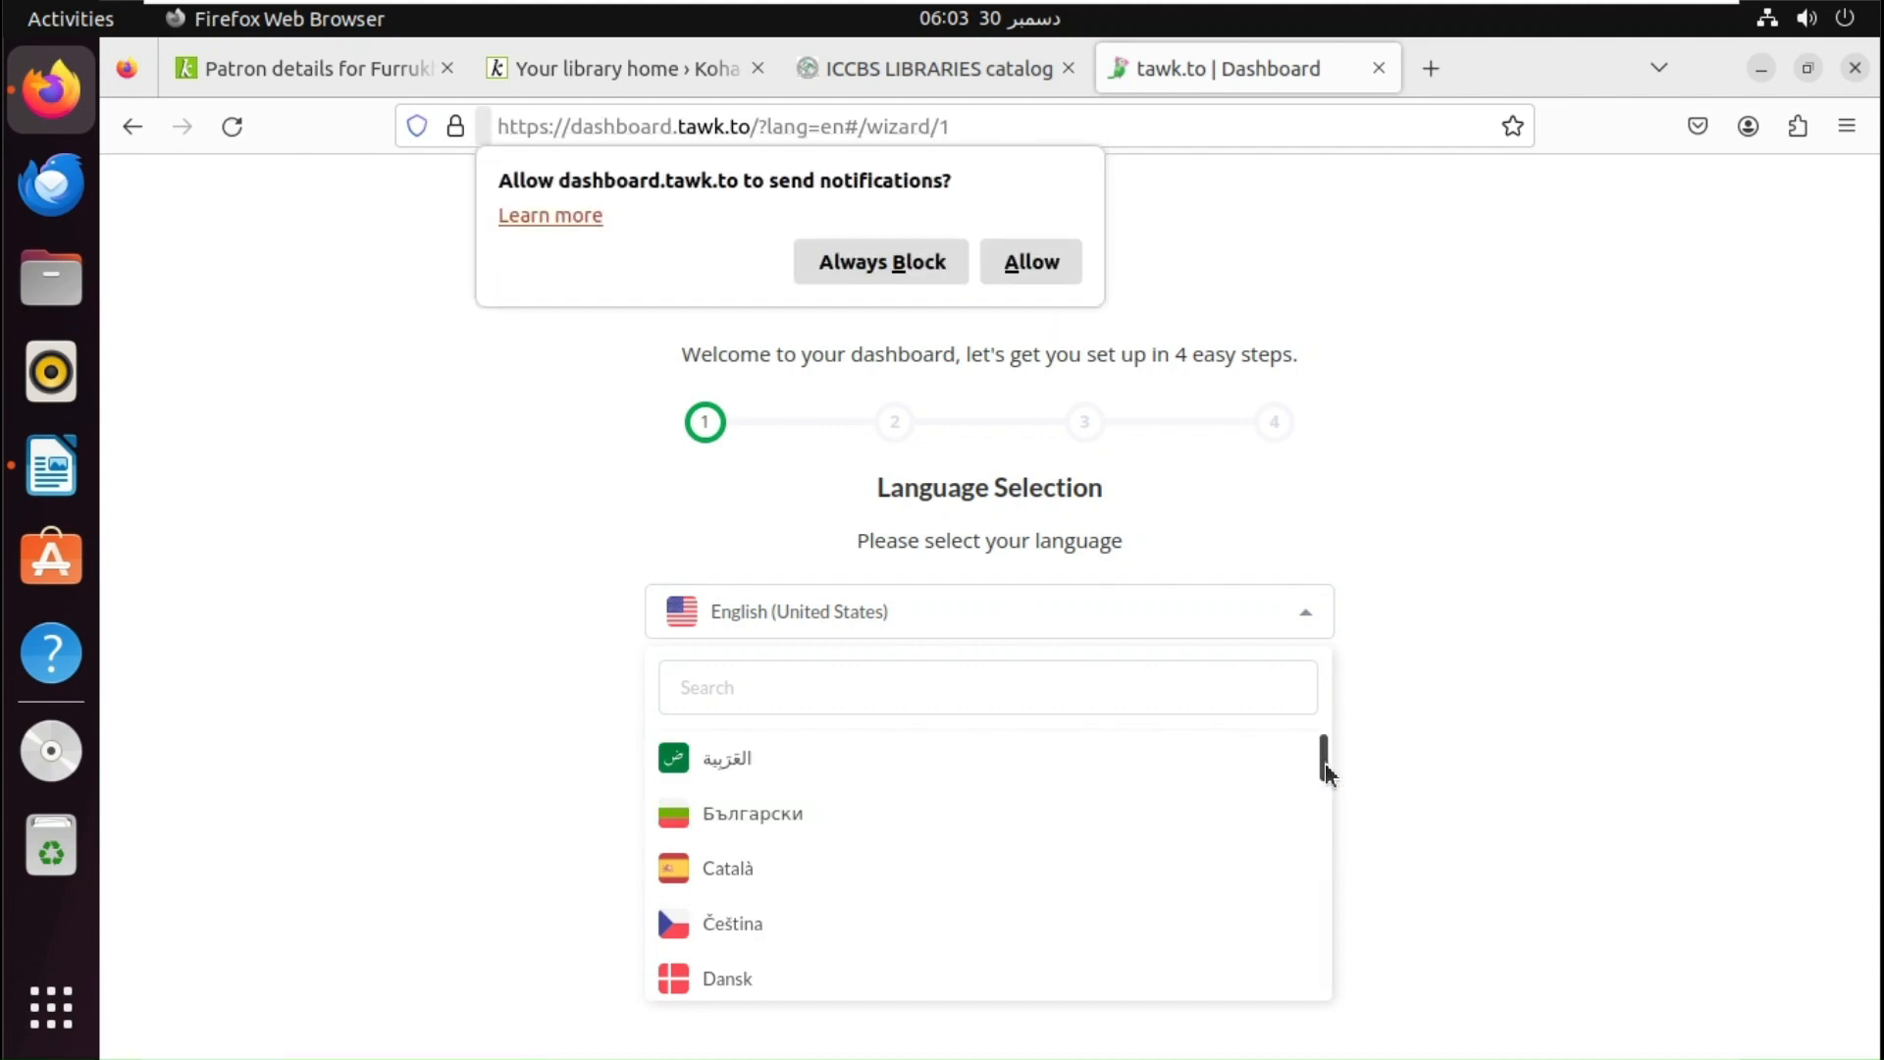
{"action": "left_click_drag", "start_coordinate": [1323, 765], "coordinate": [1320, 826]}
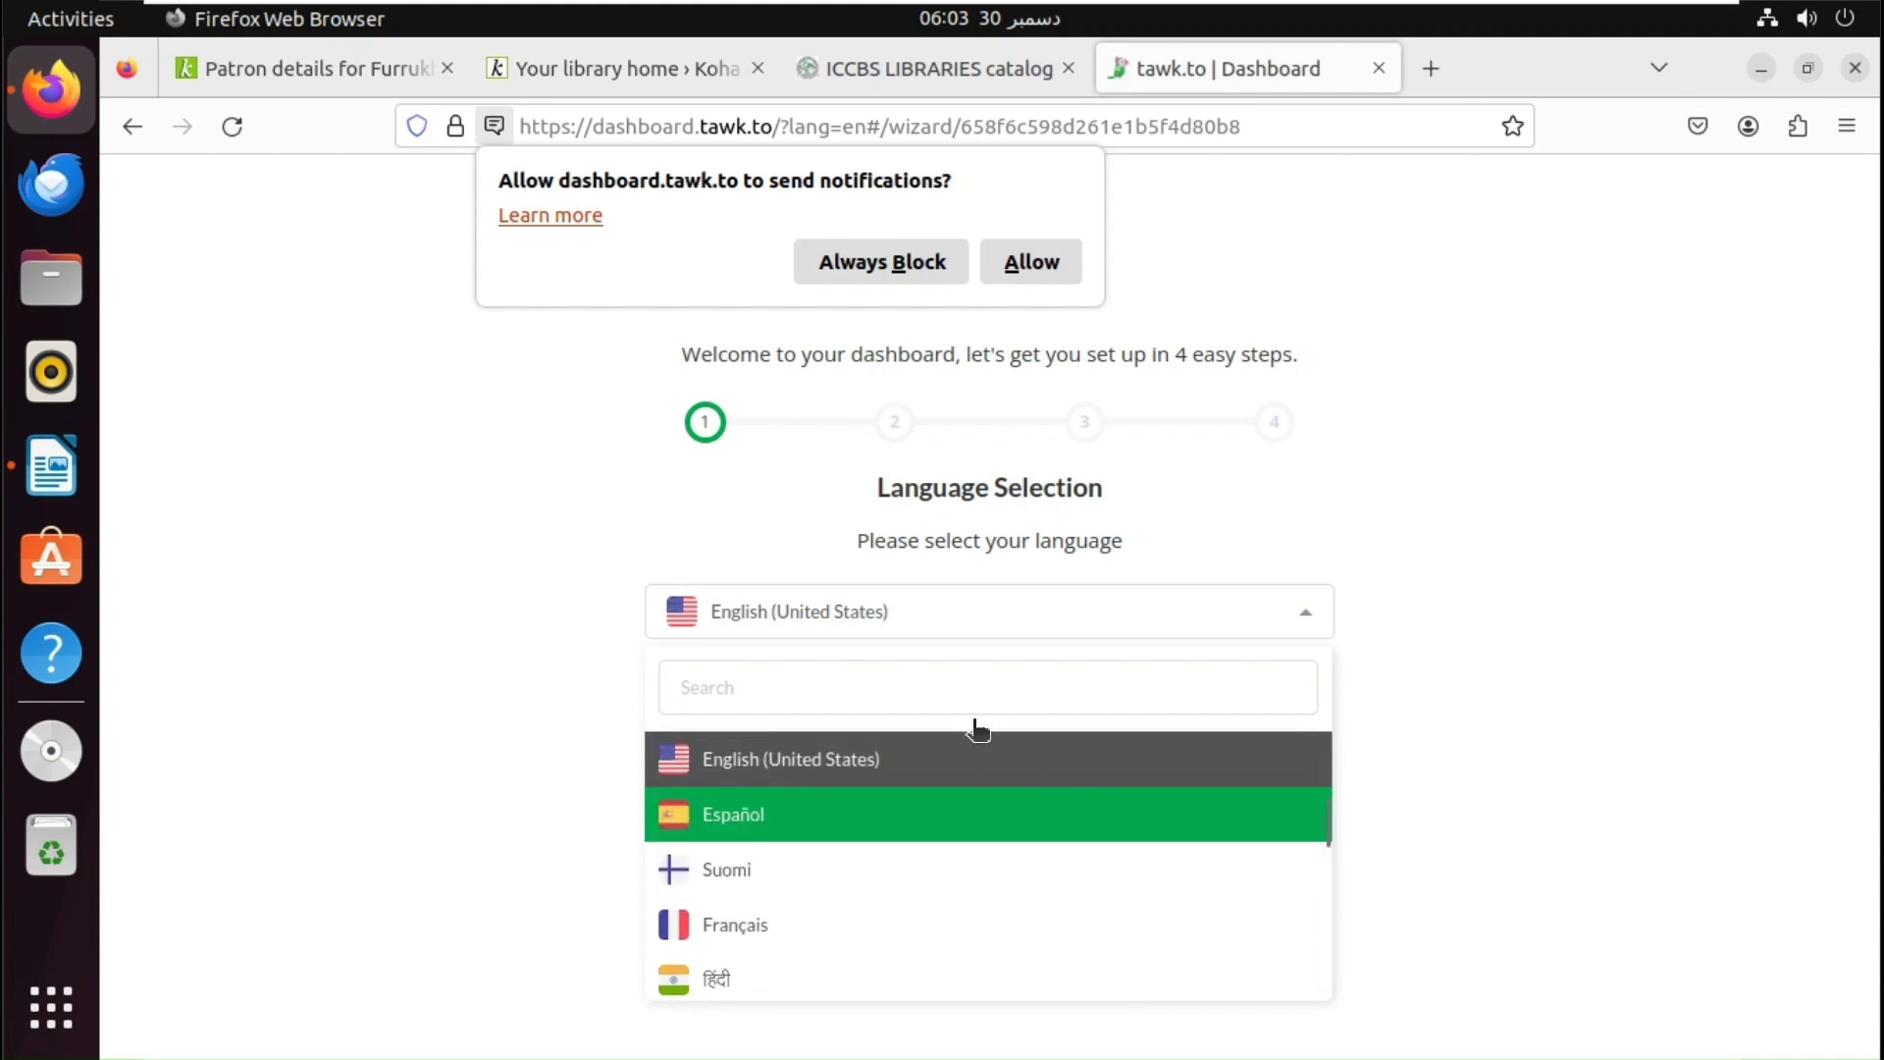
{"action": "left_click", "coordinate": [974, 757]}
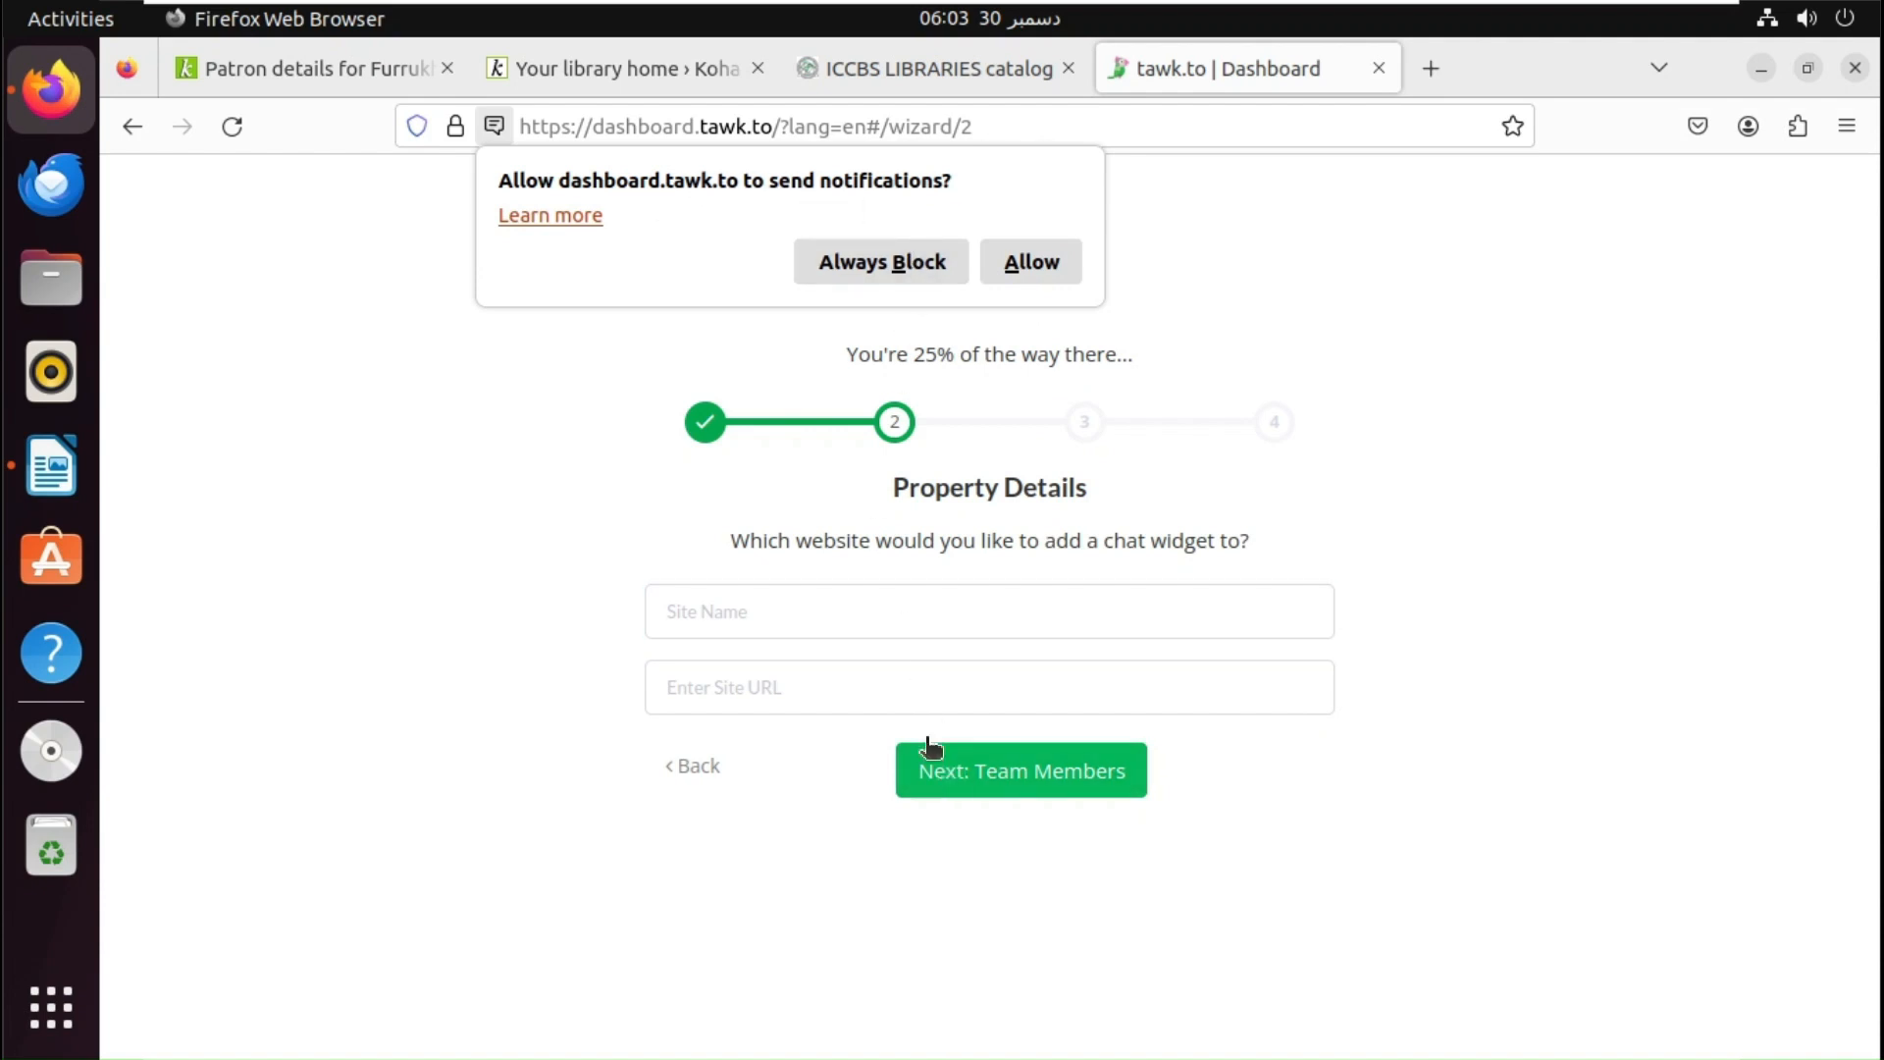
- Enter 'Library' as the site name and select the Koha page's address
{"action": "left_click", "coordinate": [860, 618]}
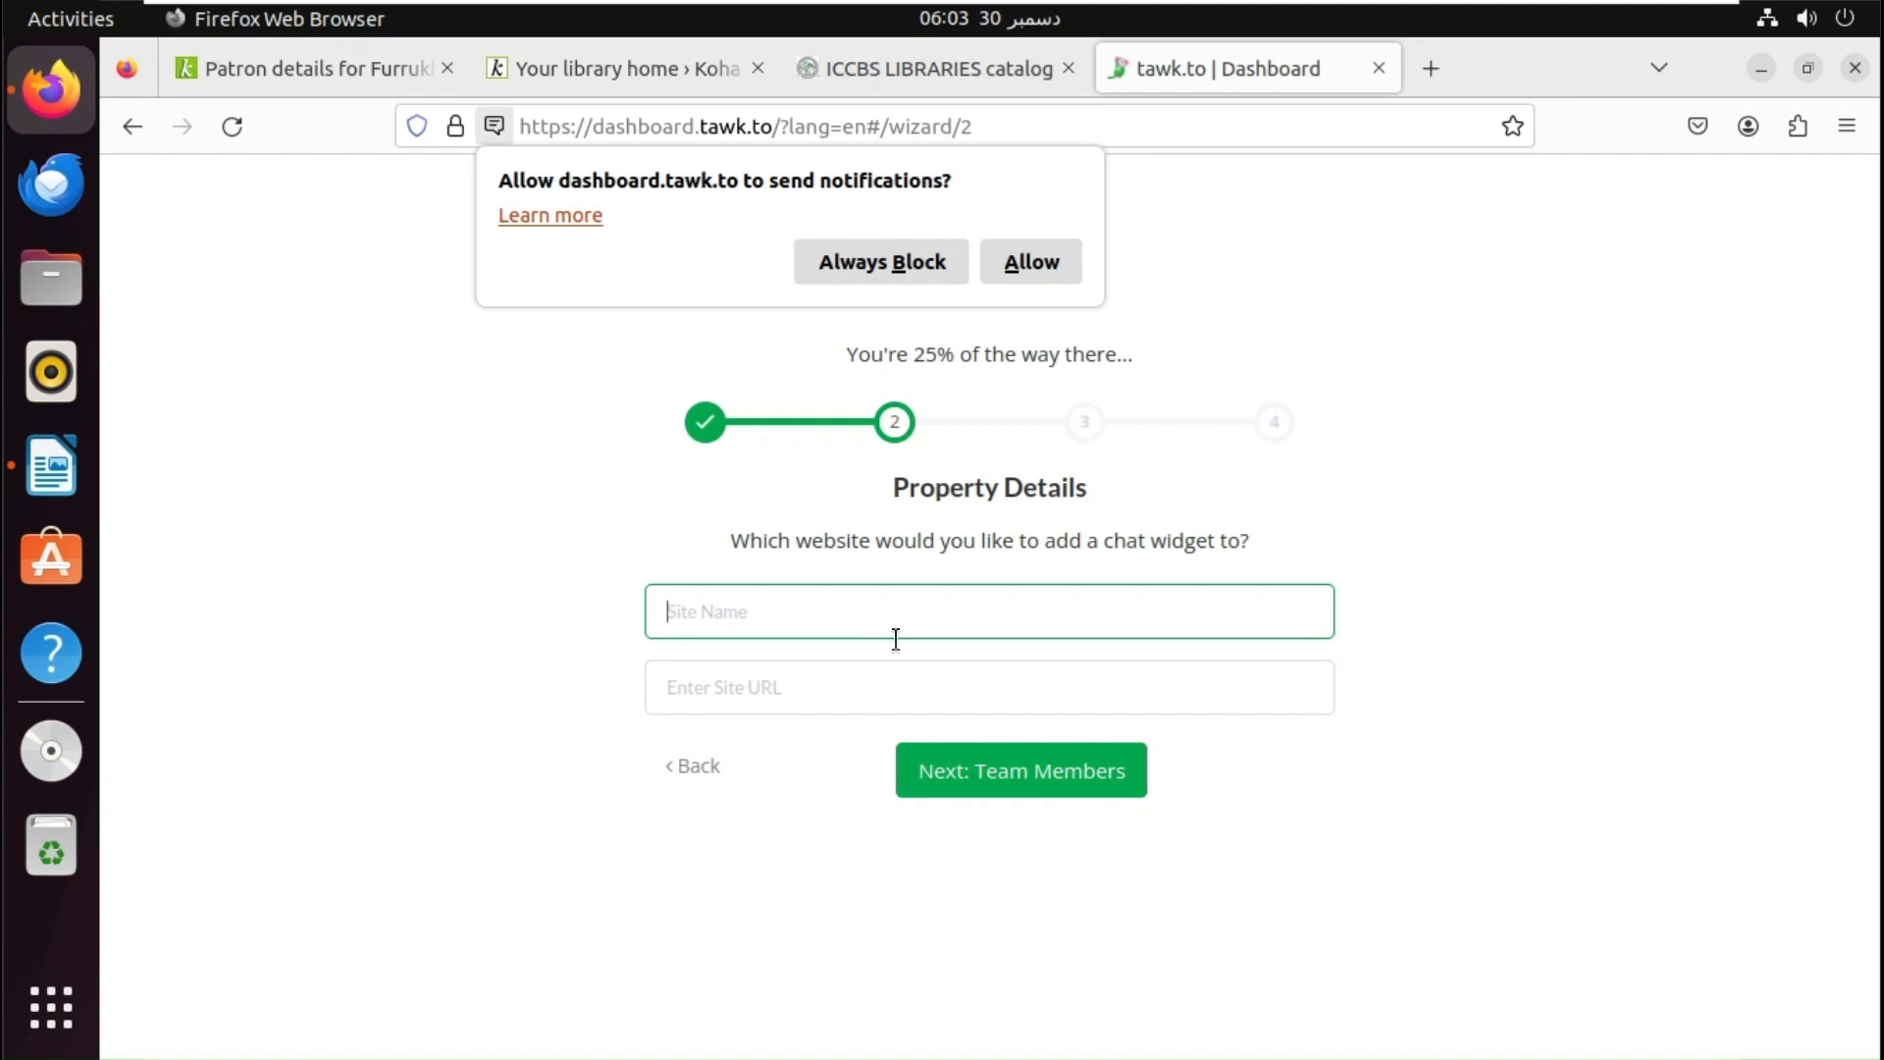
{"action": "type", "text": "Library"}
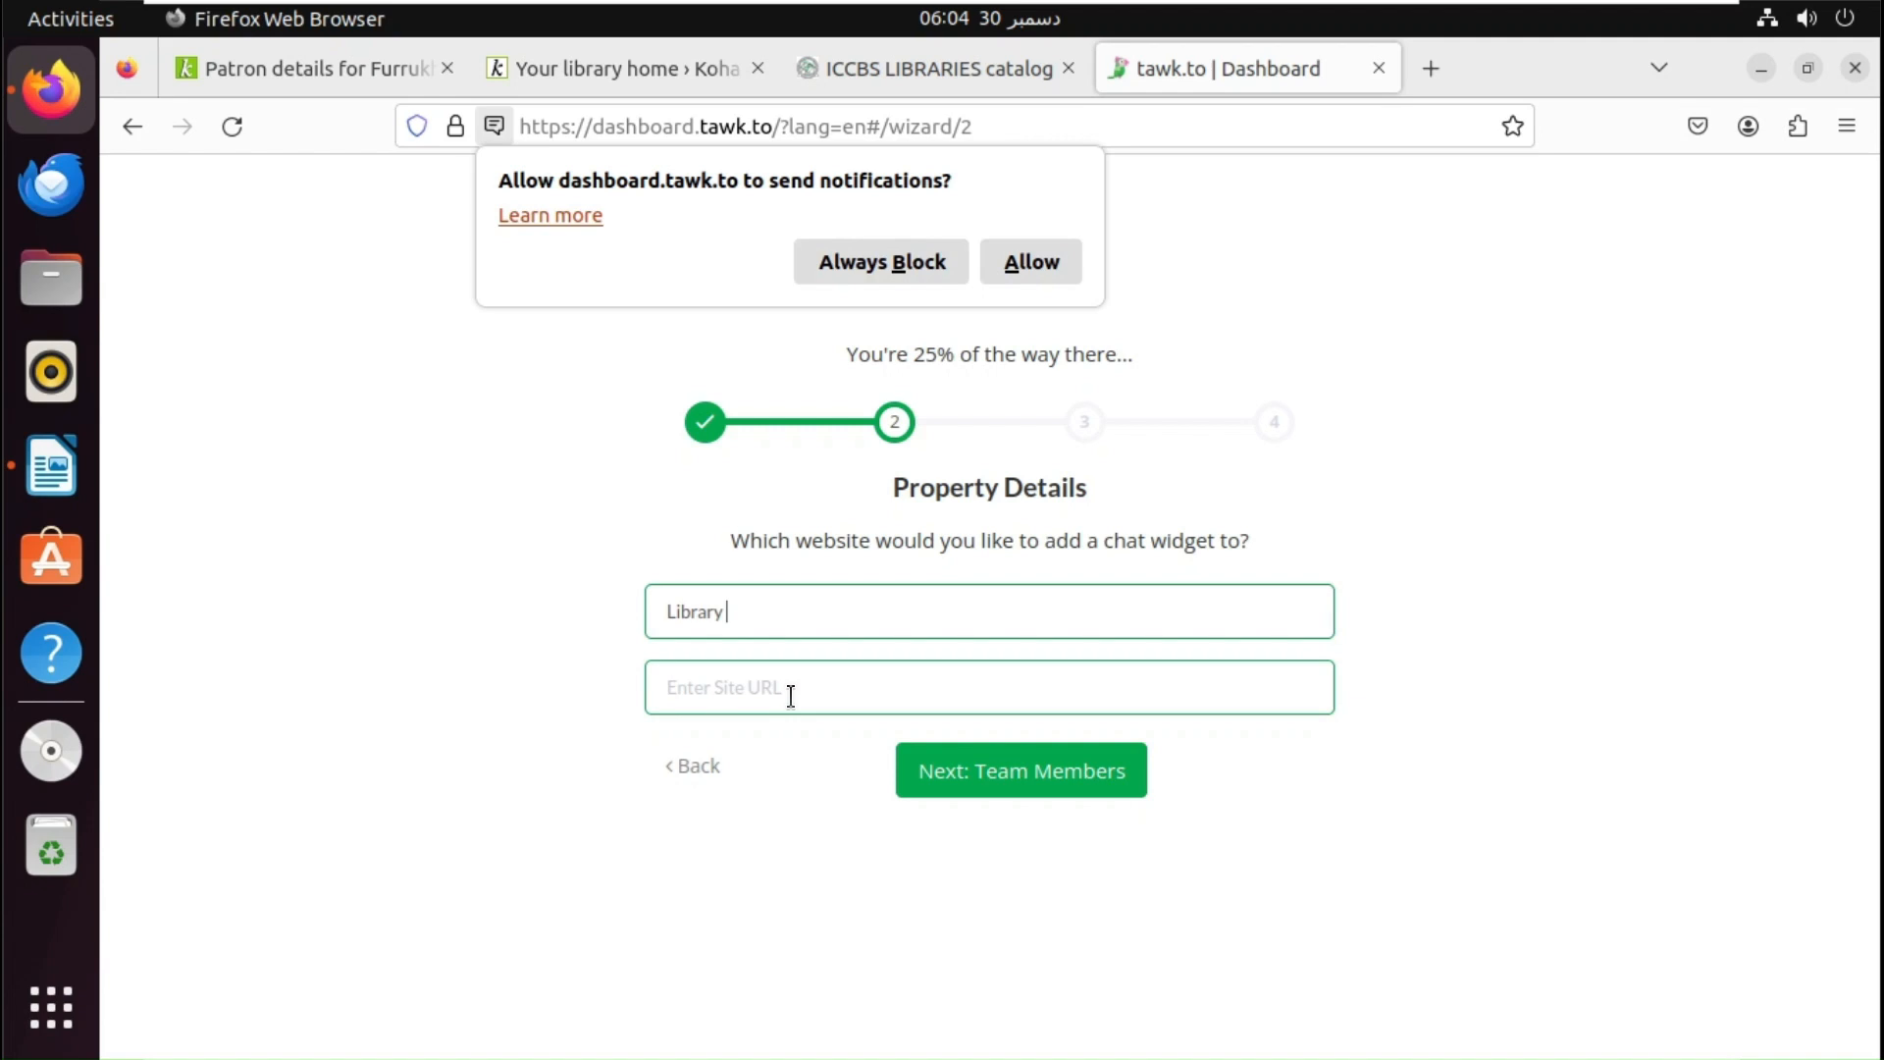
{"action": "left_click", "coordinate": [616, 59]}
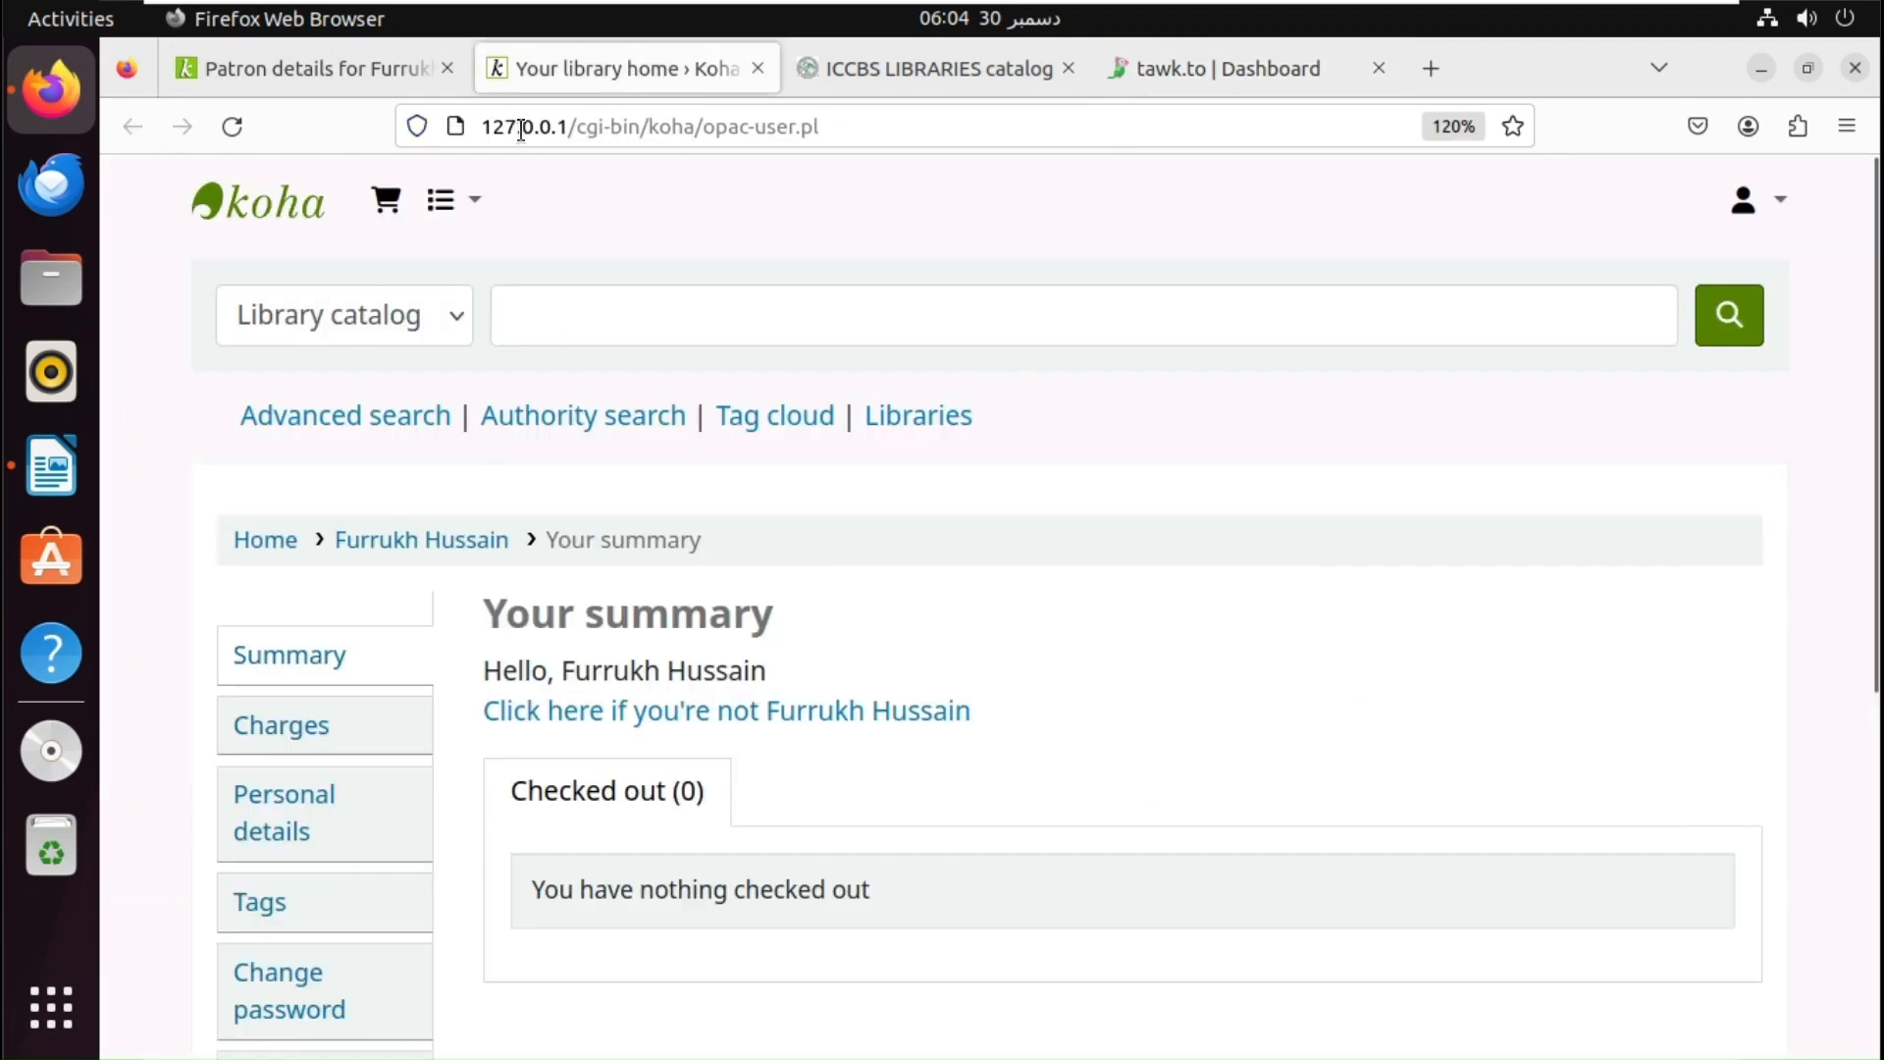
{"action": "left_click", "coordinate": [699, 120]}
{"action": "key", "text": "ctrl+c"}
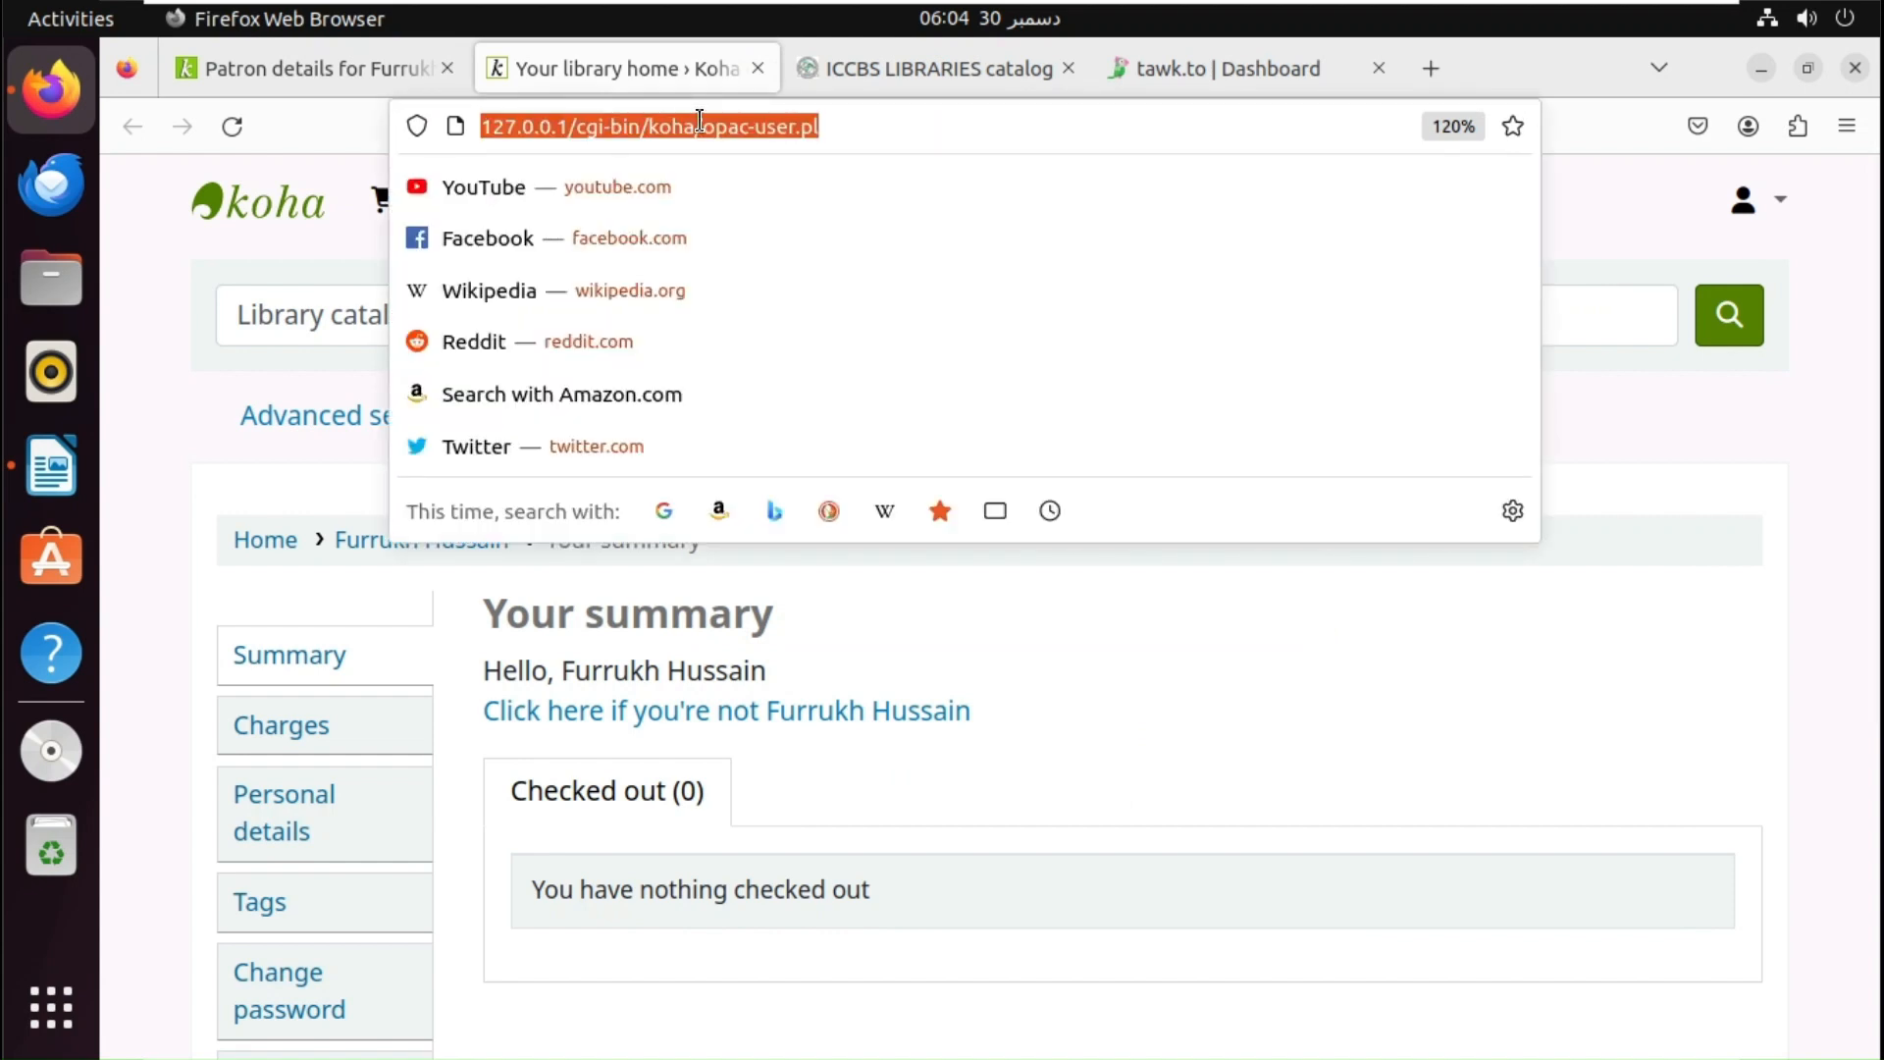
{"action": "left_click", "coordinate": [1215, 63]}
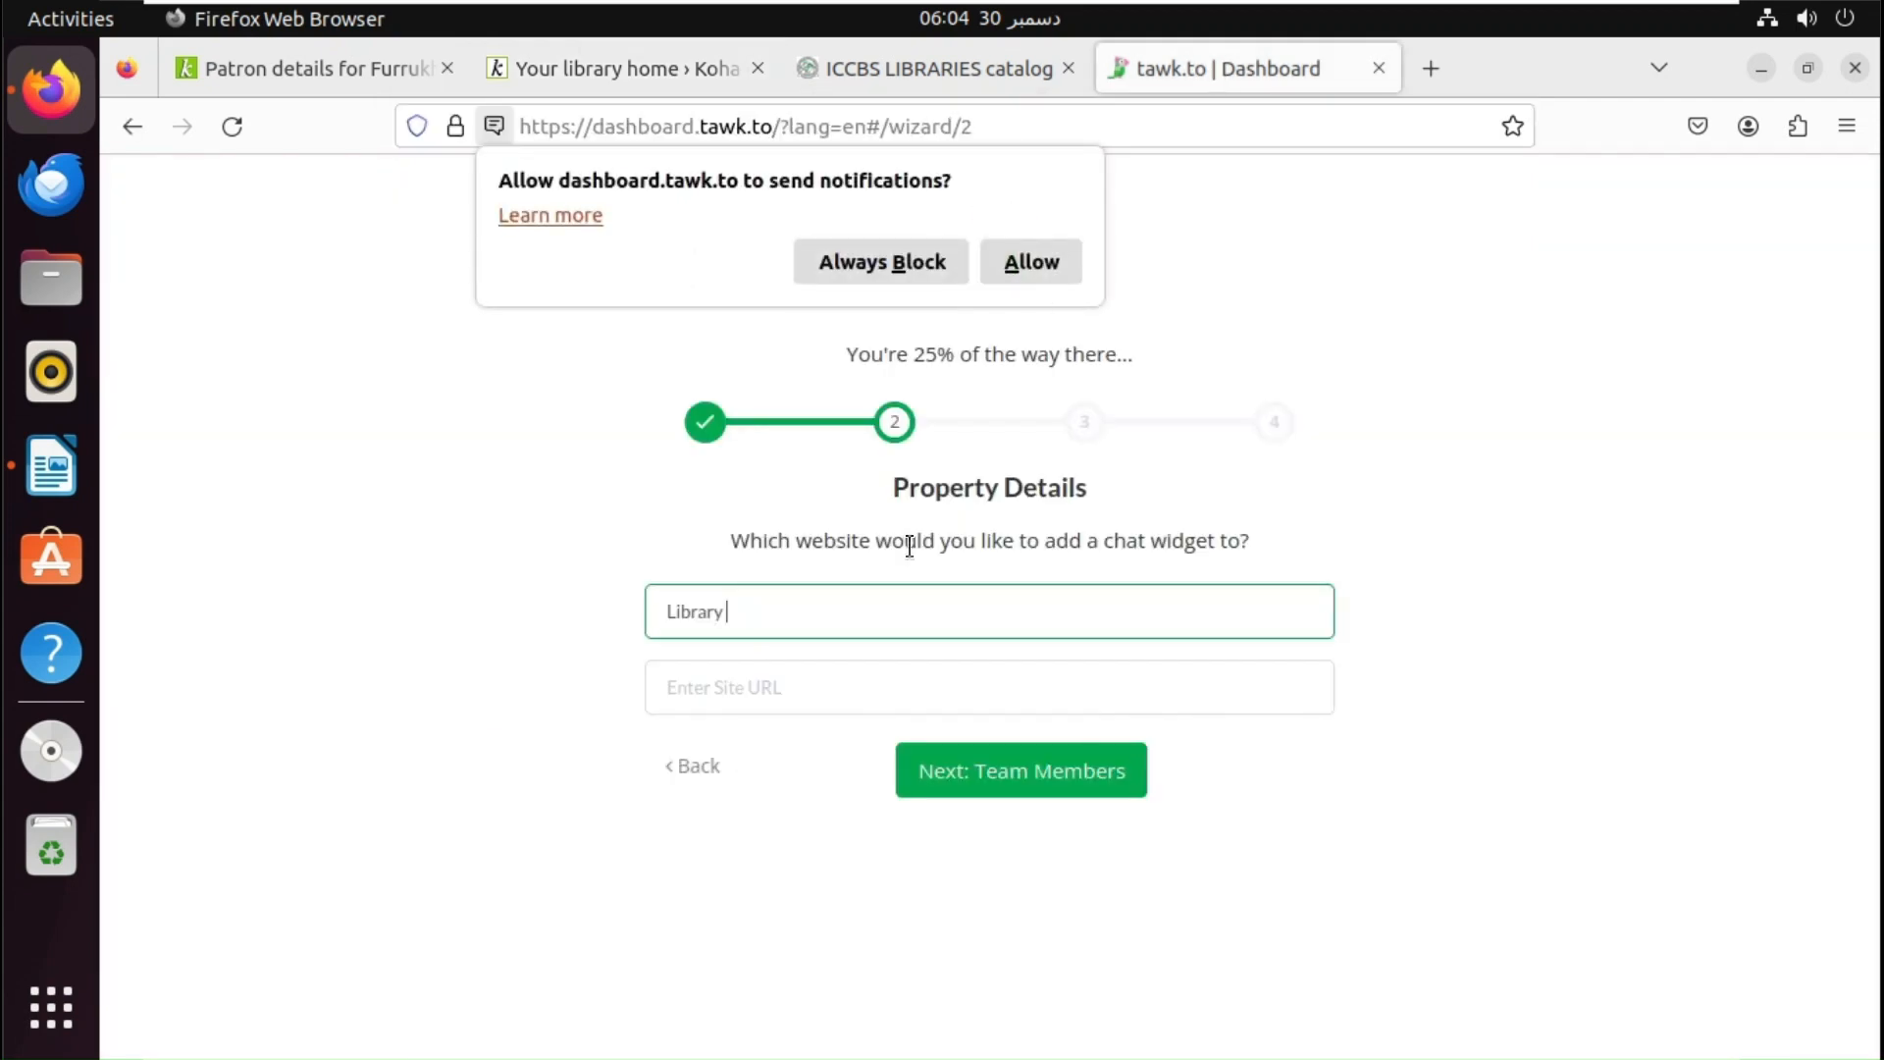
{"action": "left_click", "coordinate": [916, 273]}
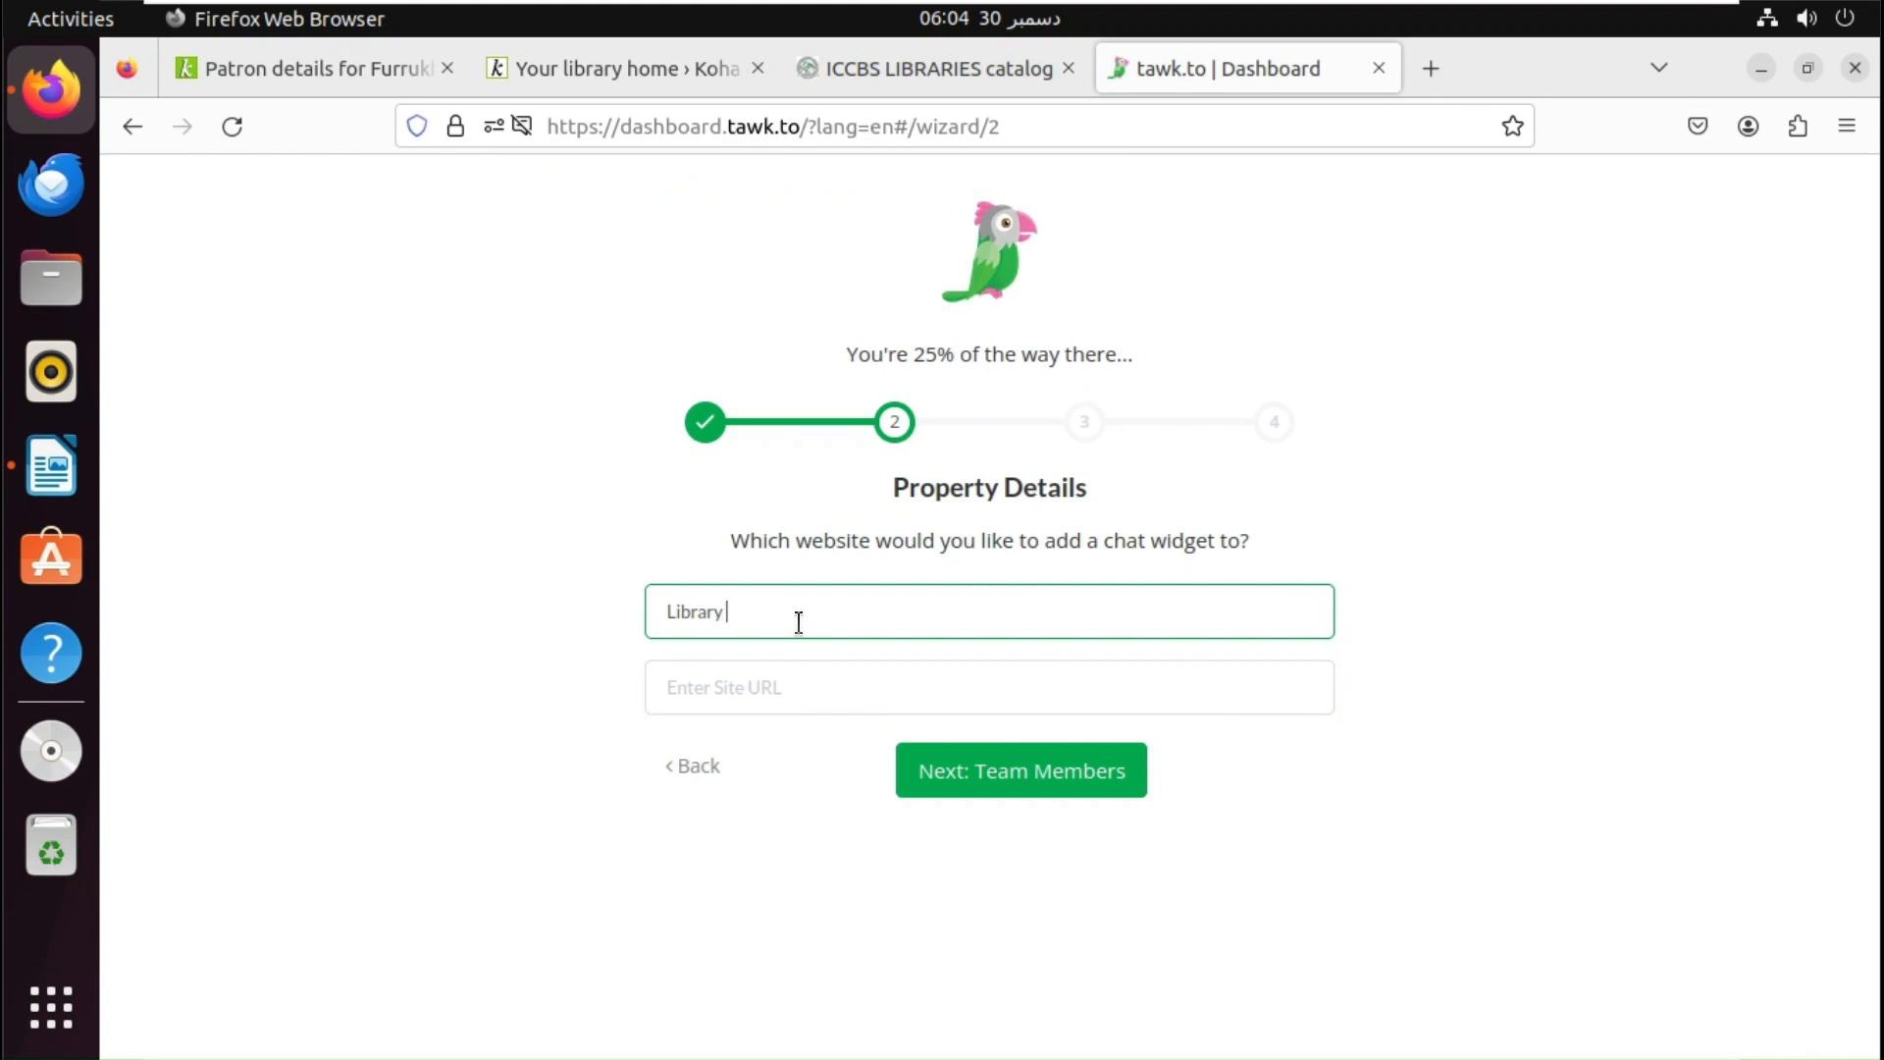
{"action": "key", "text": "BackSpace"}
{"action": "key", "text": "BackSpace"}
{"action": "key", "text": "BackSpace"}
{"action": "key", "text": "BackSpace"}
{"action": "key", "text": "BackSpace"}
{"action": "key", "text": "BackSpace"}
{"action": "key", "text": "BackSpace"}
{"action": "key", "text": "BackSpace"}
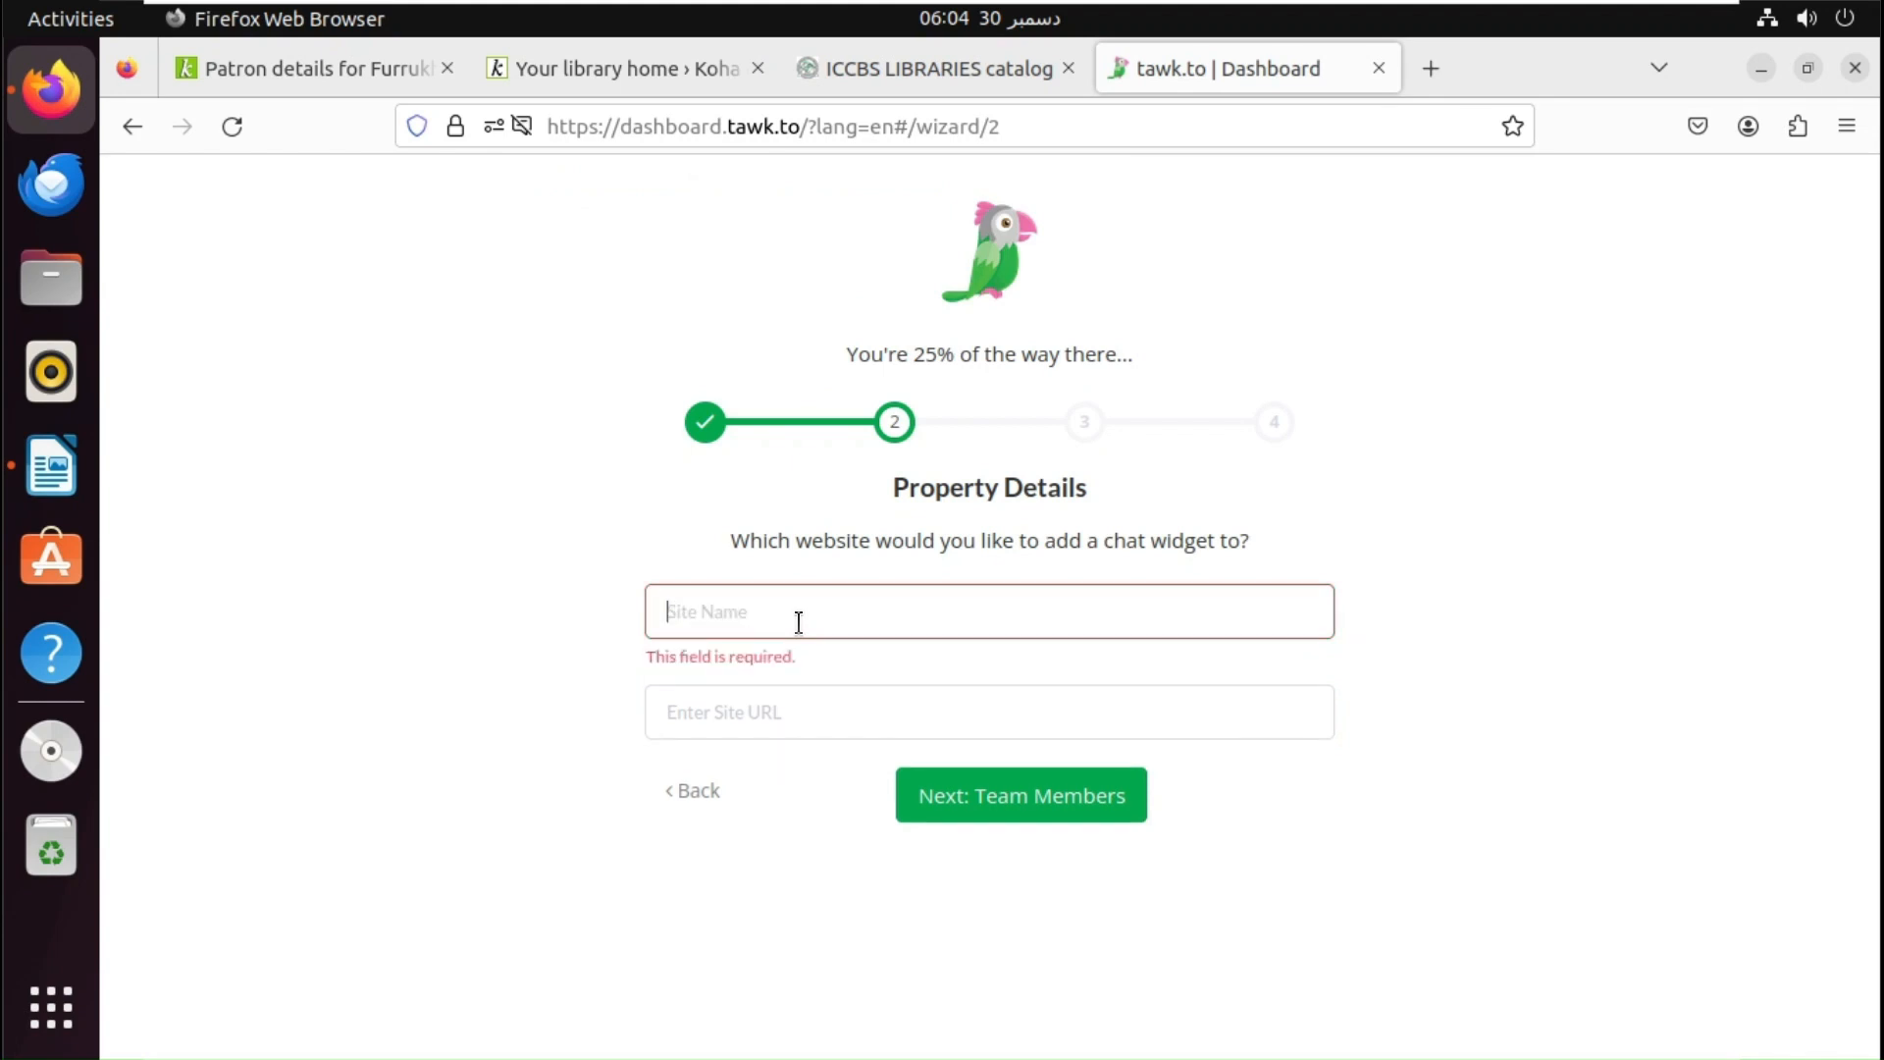
{"action": "type", "text": "Koha L"}
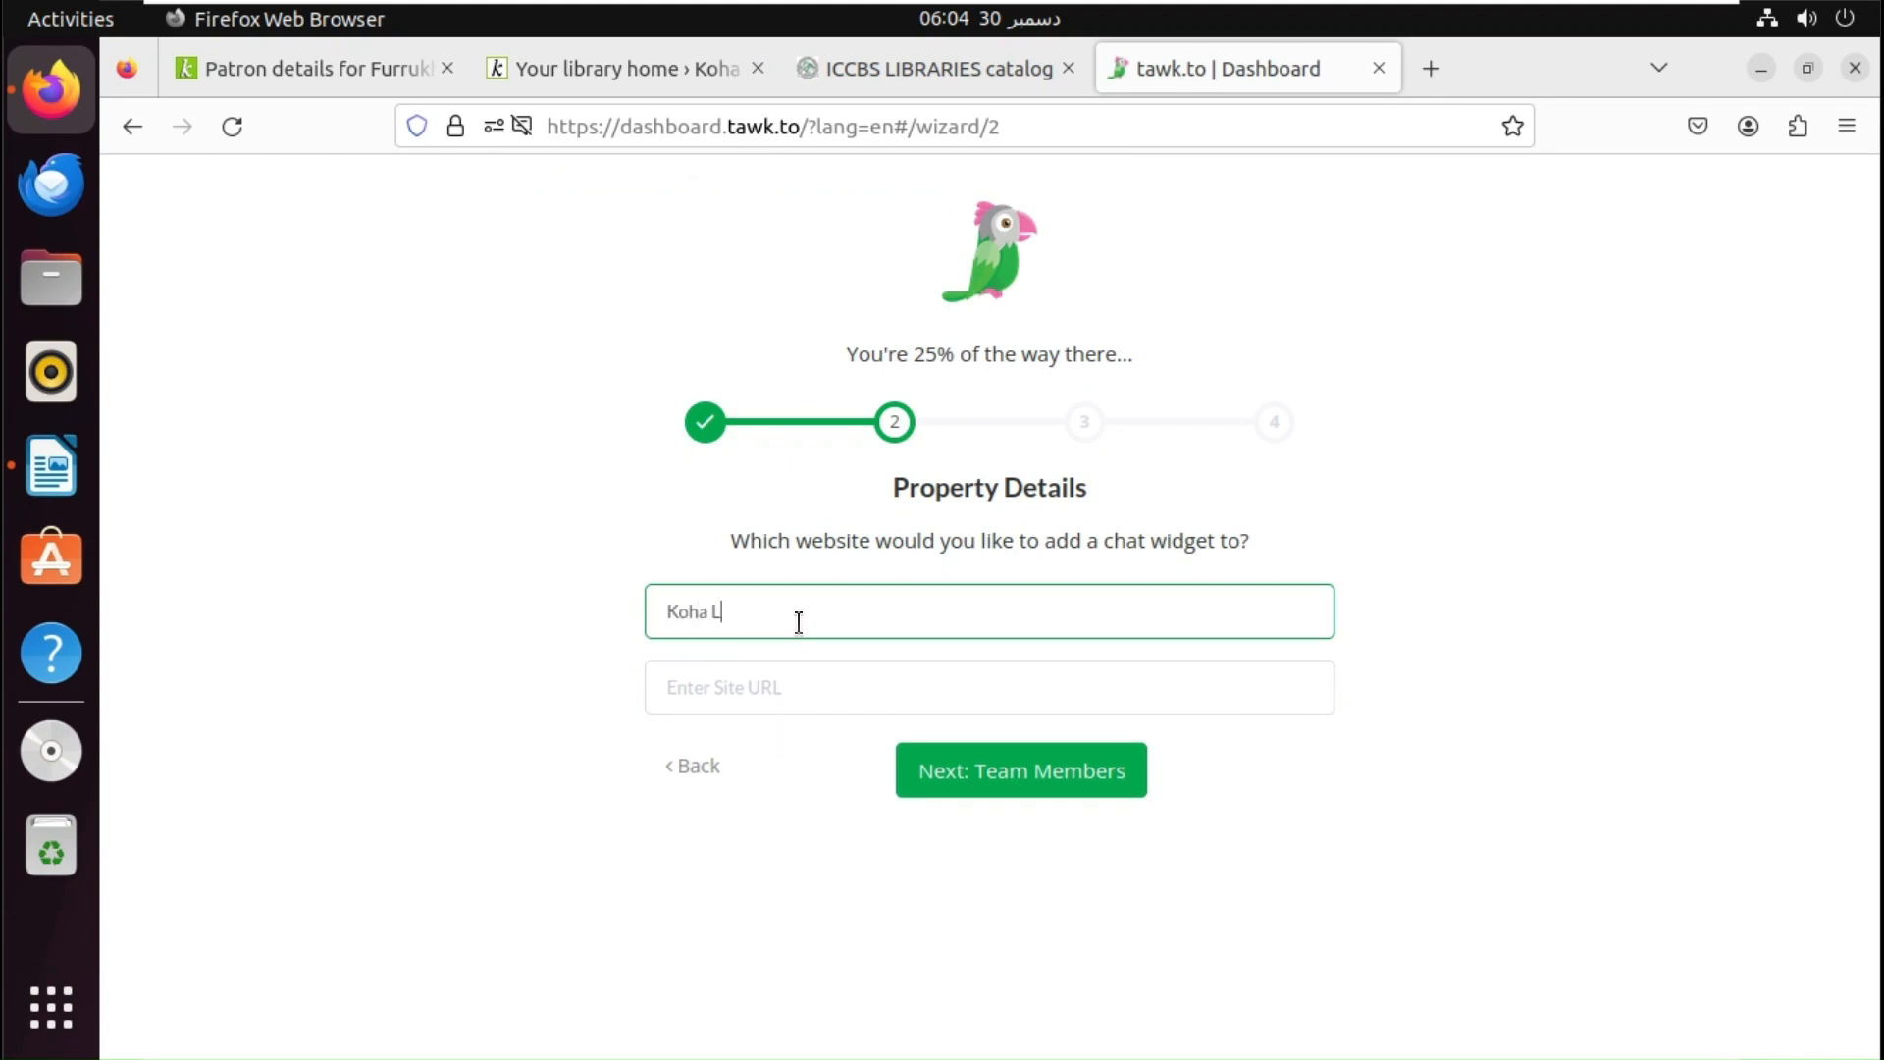
{"action": "type", "text": "ibrary Catalog"}
{"action": "key", "text": "Tab"}
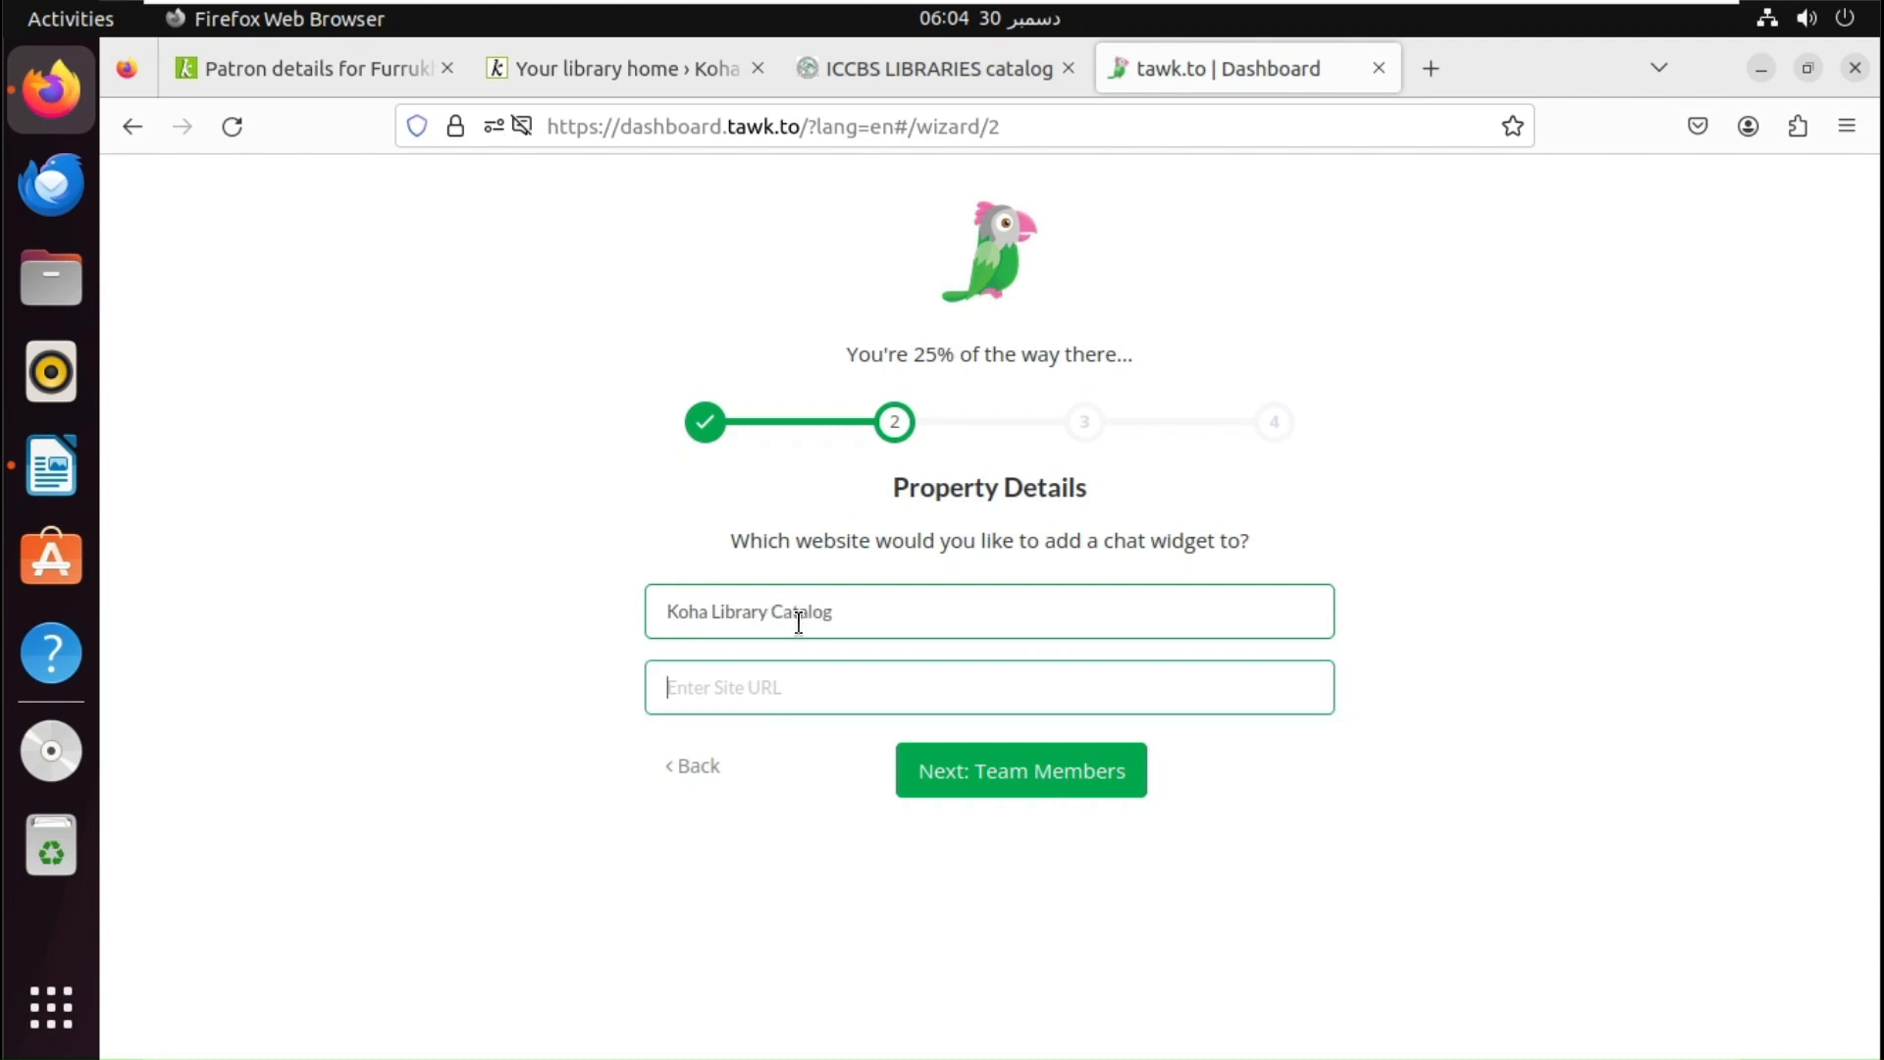
{"action": "key", "text": "ctrl+v"}
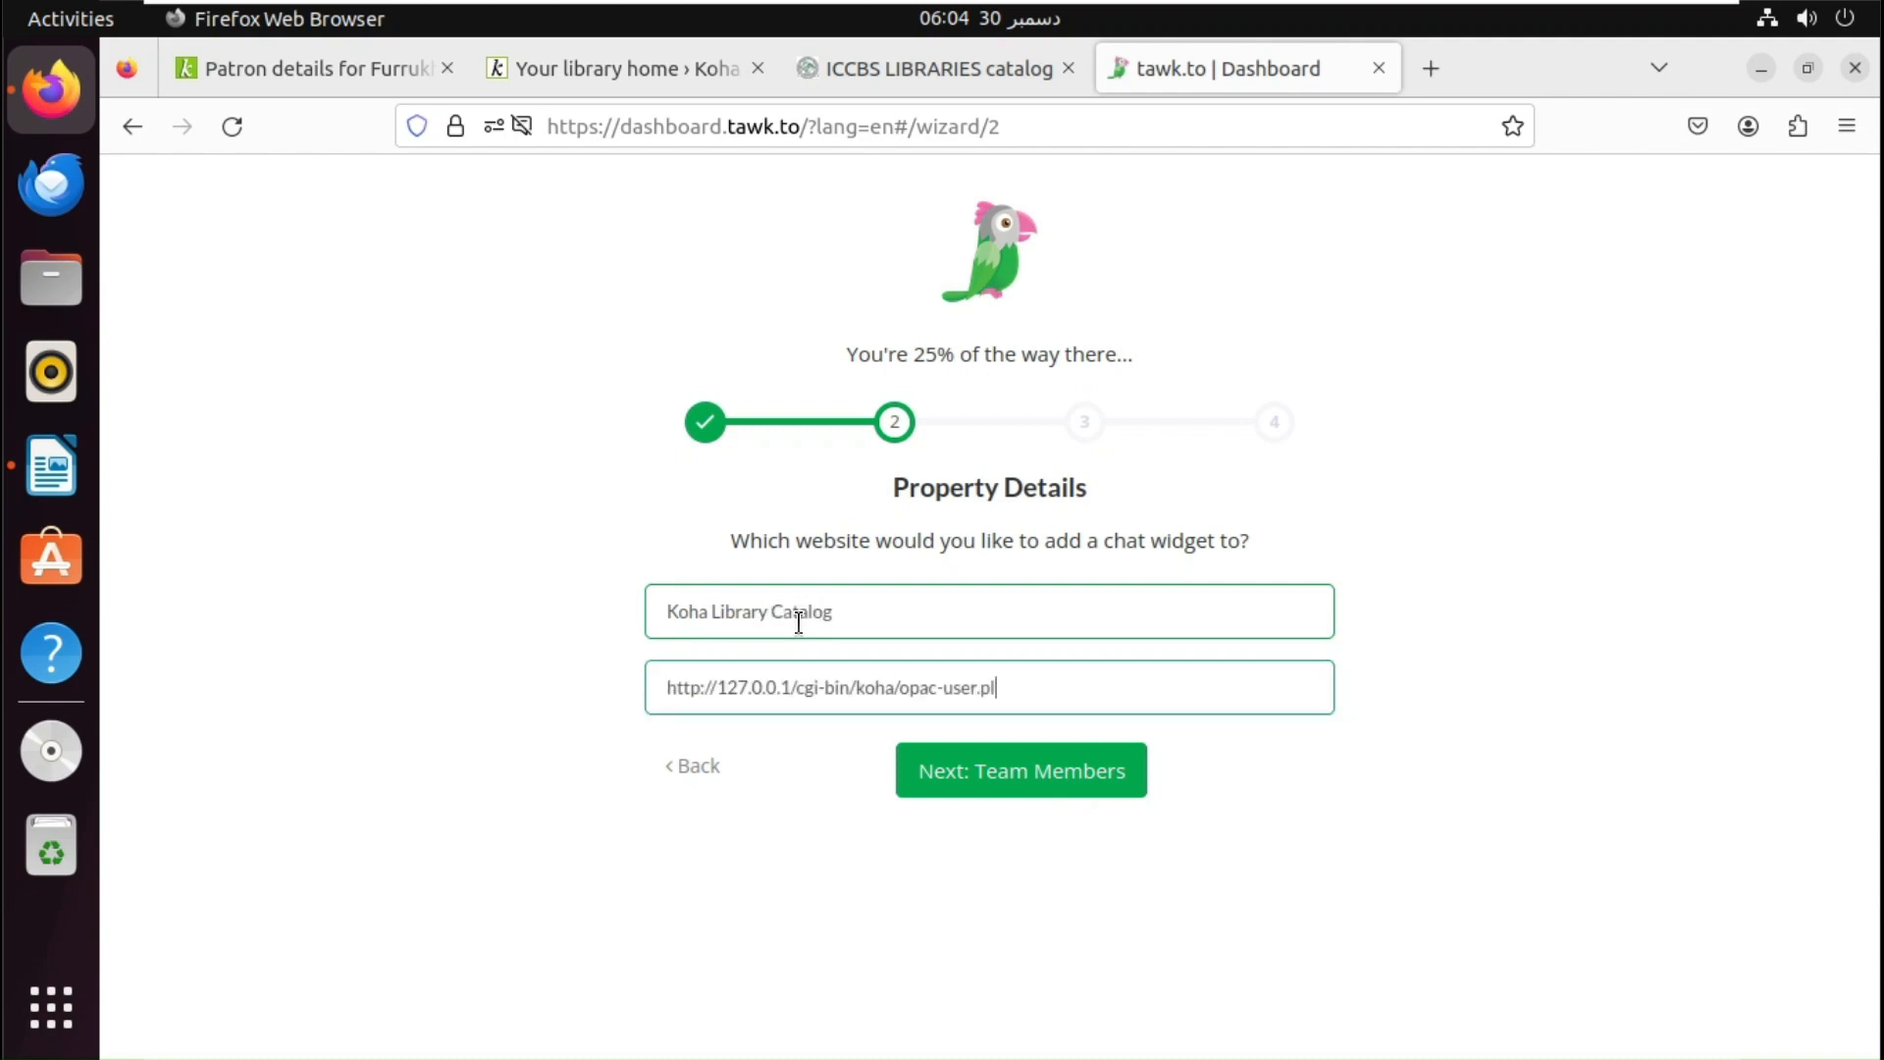
{"action": "key", "text": "BackSpace"}
{"action": "key", "text": "BackSpace"}
{"action": "key", "text": "BackSpace"}
{"action": "key", "text": "BackSpace"}
{"action": "key", "text": "BackSpace"}
{"action": "key", "text": "BackSpace"}
{"action": "key", "text": "BackSpace"}
{"action": "key", "text": "BackSpace"}
{"action": "key", "text": "BackSpace"}
{"action": "type", "text": "c"}
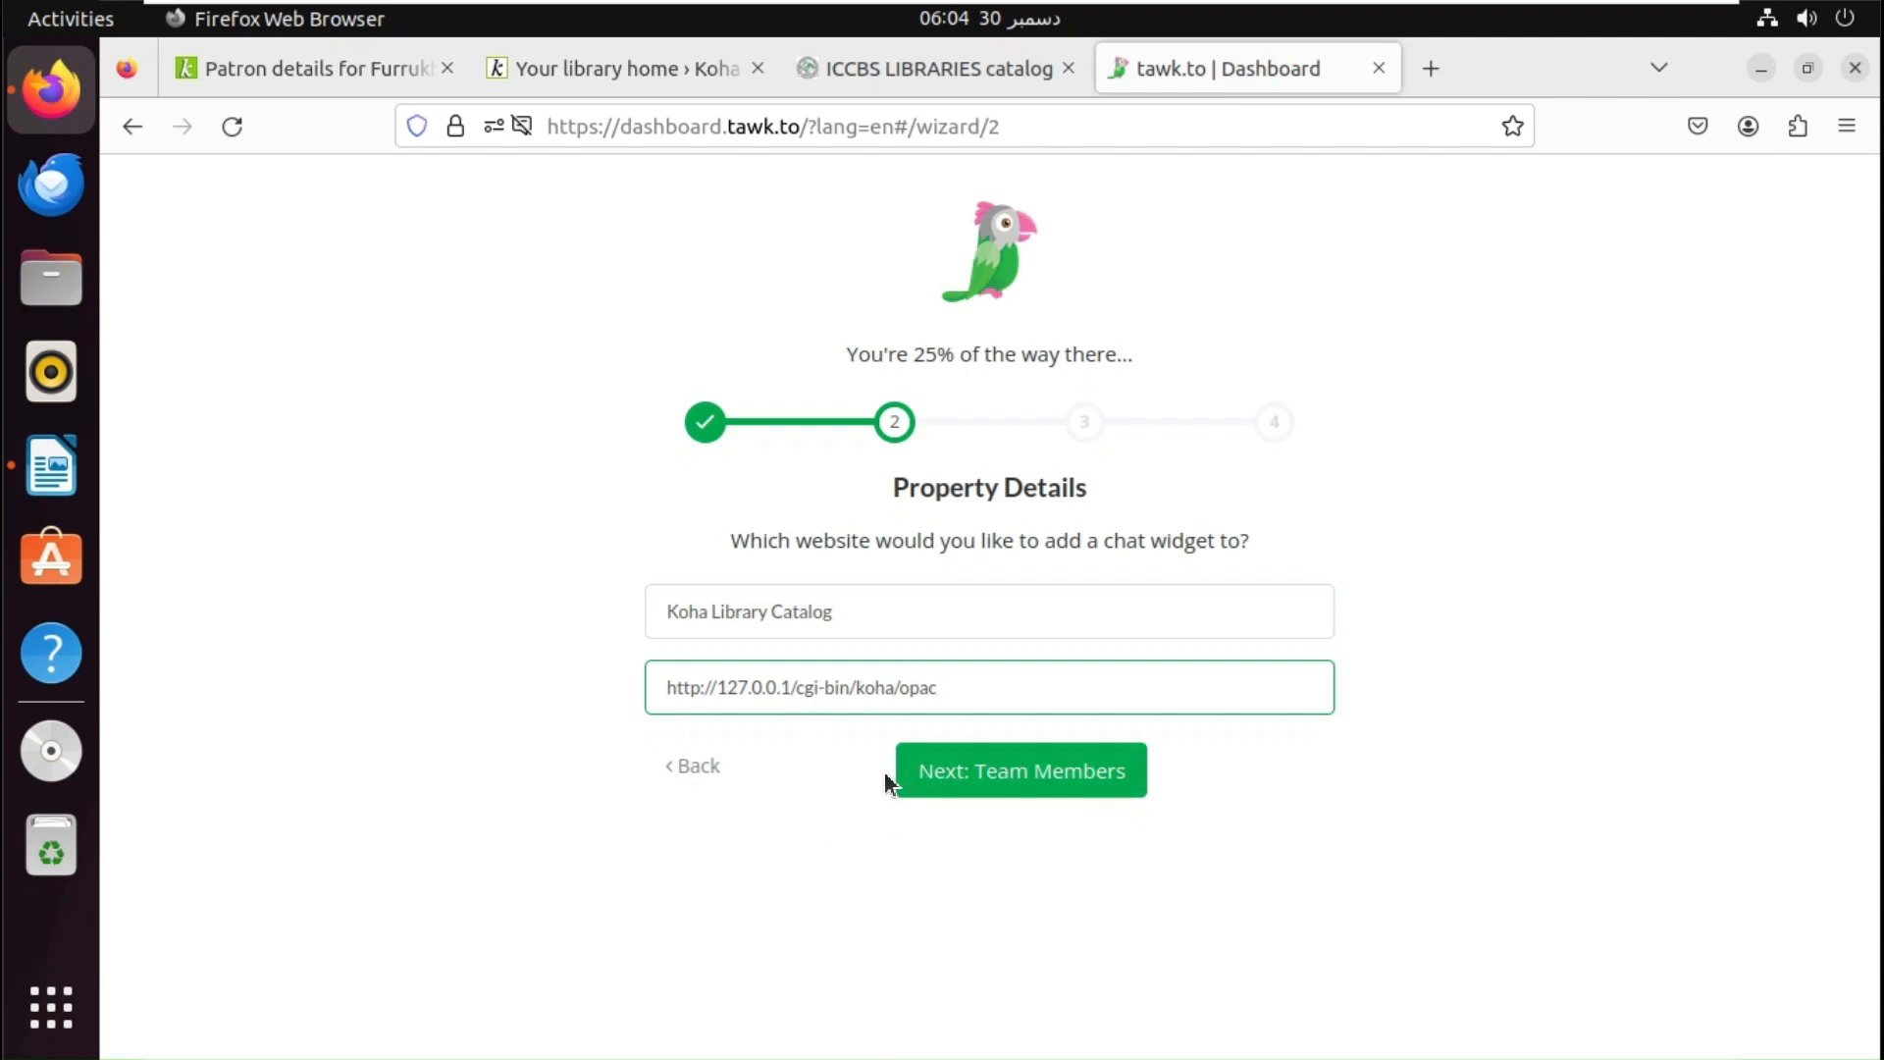
{"action": "left_click", "coordinate": [1428, 67]}
- Open the Koha catalogue home at 127.0.0.1/cgi-bin/koha/opac-main.pl and copy its address
{"action": "key", "text": "ctrl+v"}
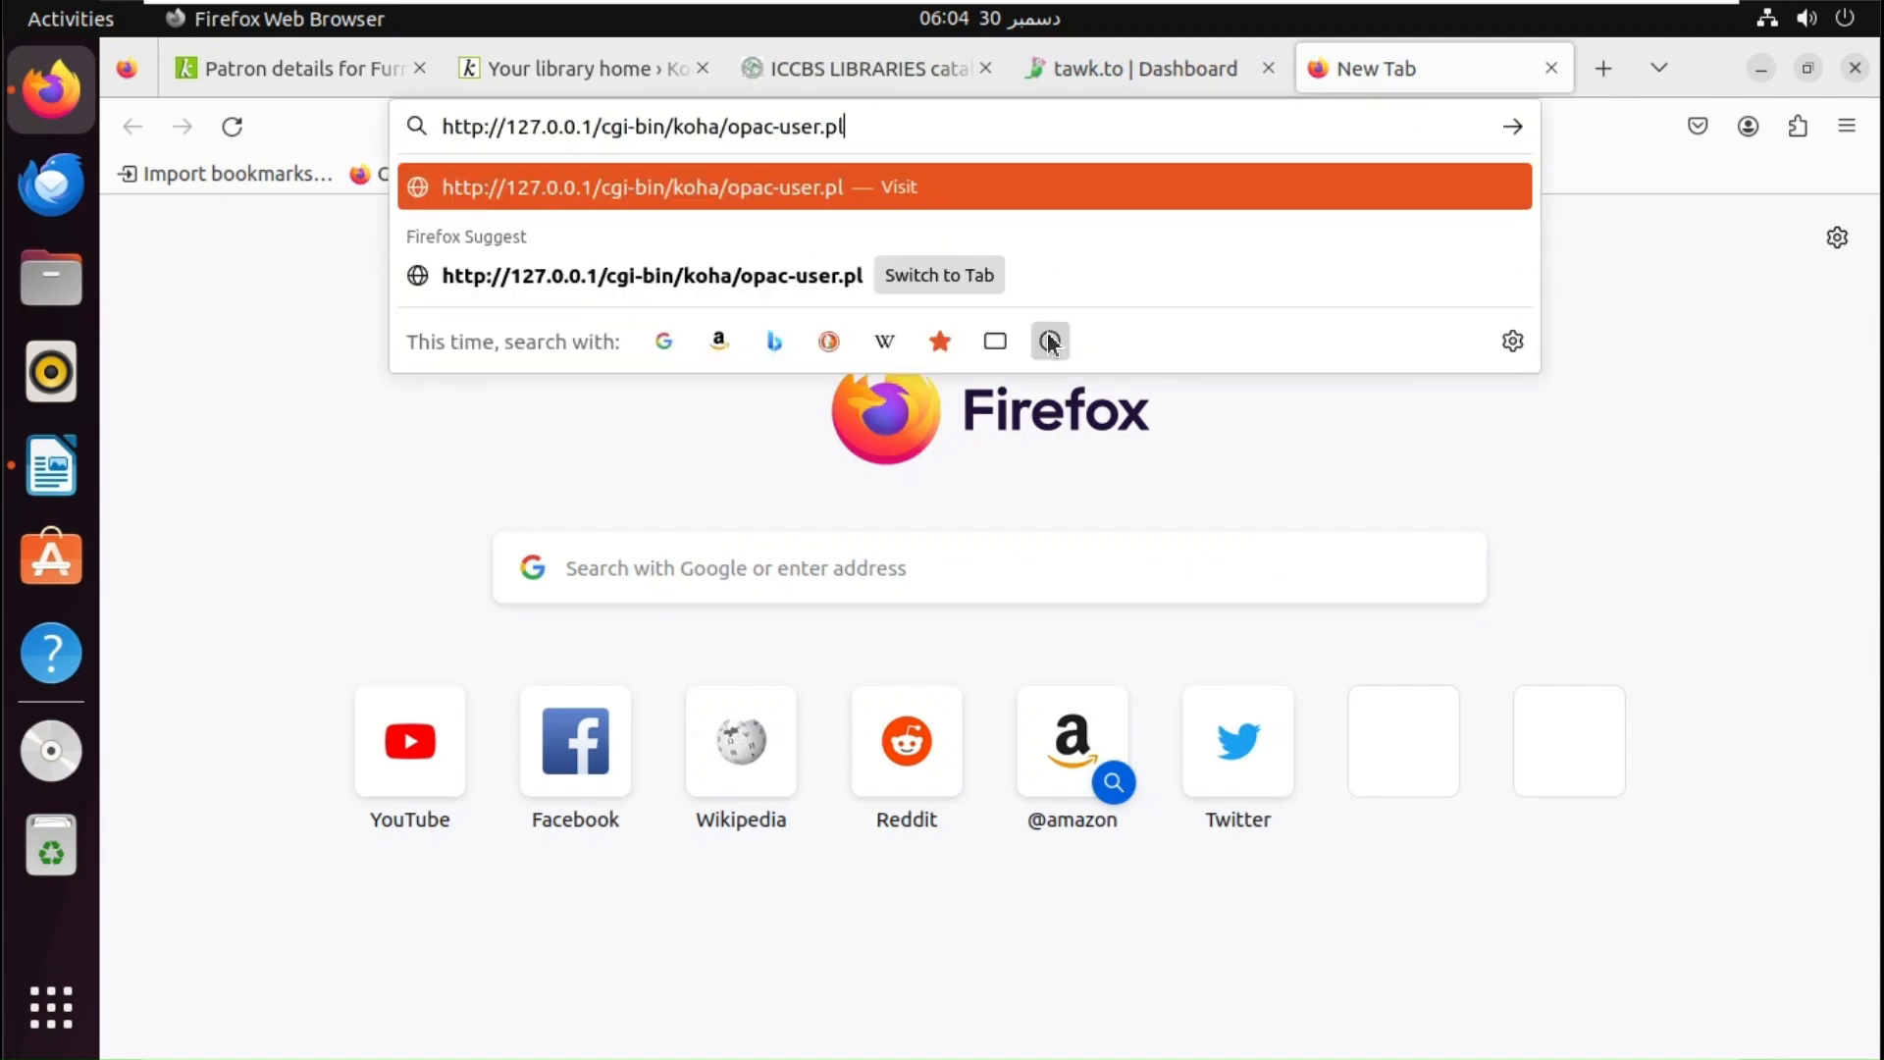
{"action": "key", "text": "BackSpace"}
{"action": "key", "text": "BackSpace"}
{"action": "key", "text": "BackSpace"}
{"action": "key", "text": "BackSpace"}
{"action": "key", "text": "BackSpace"}
{"action": "key", "text": "BackSpace"}
{"action": "key", "text": "BackSpace"}
{"action": "key", "text": "BackSpace"}
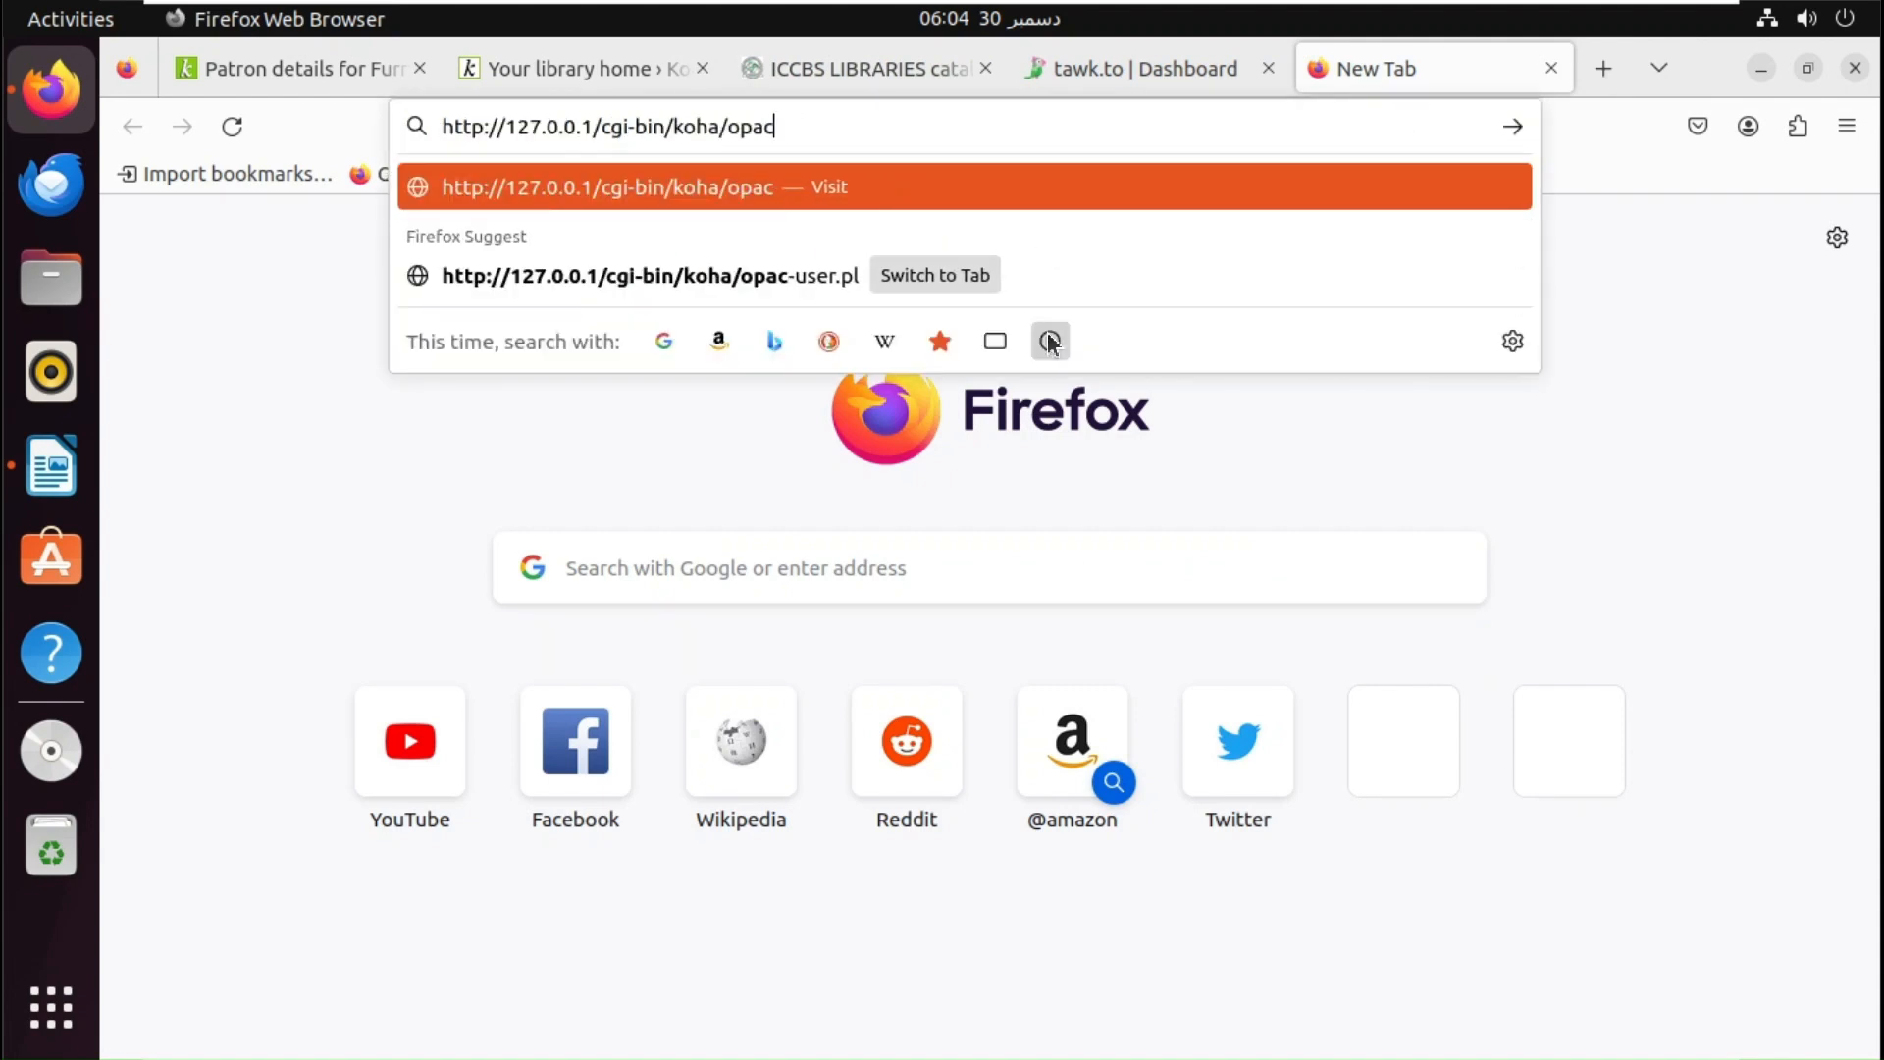
{"action": "key", "text": "Return"}
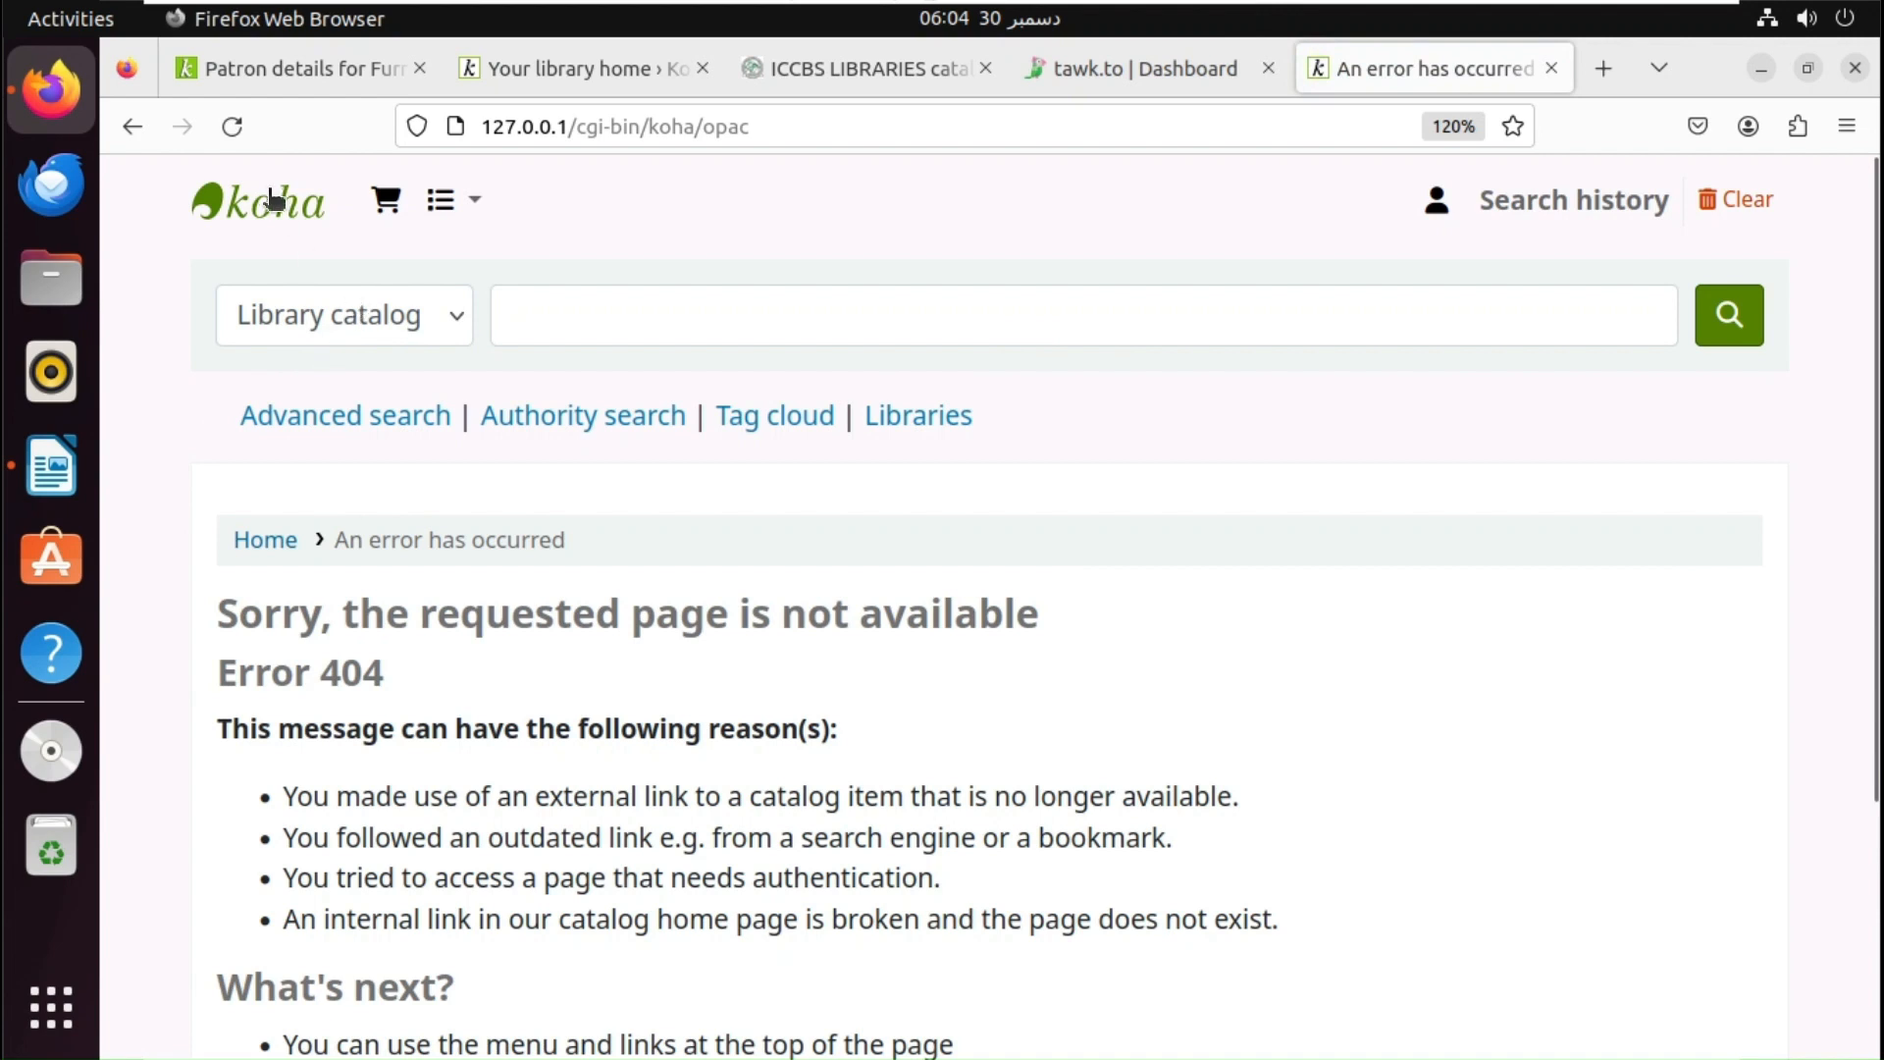
{"action": "left_click", "coordinate": [272, 211]}
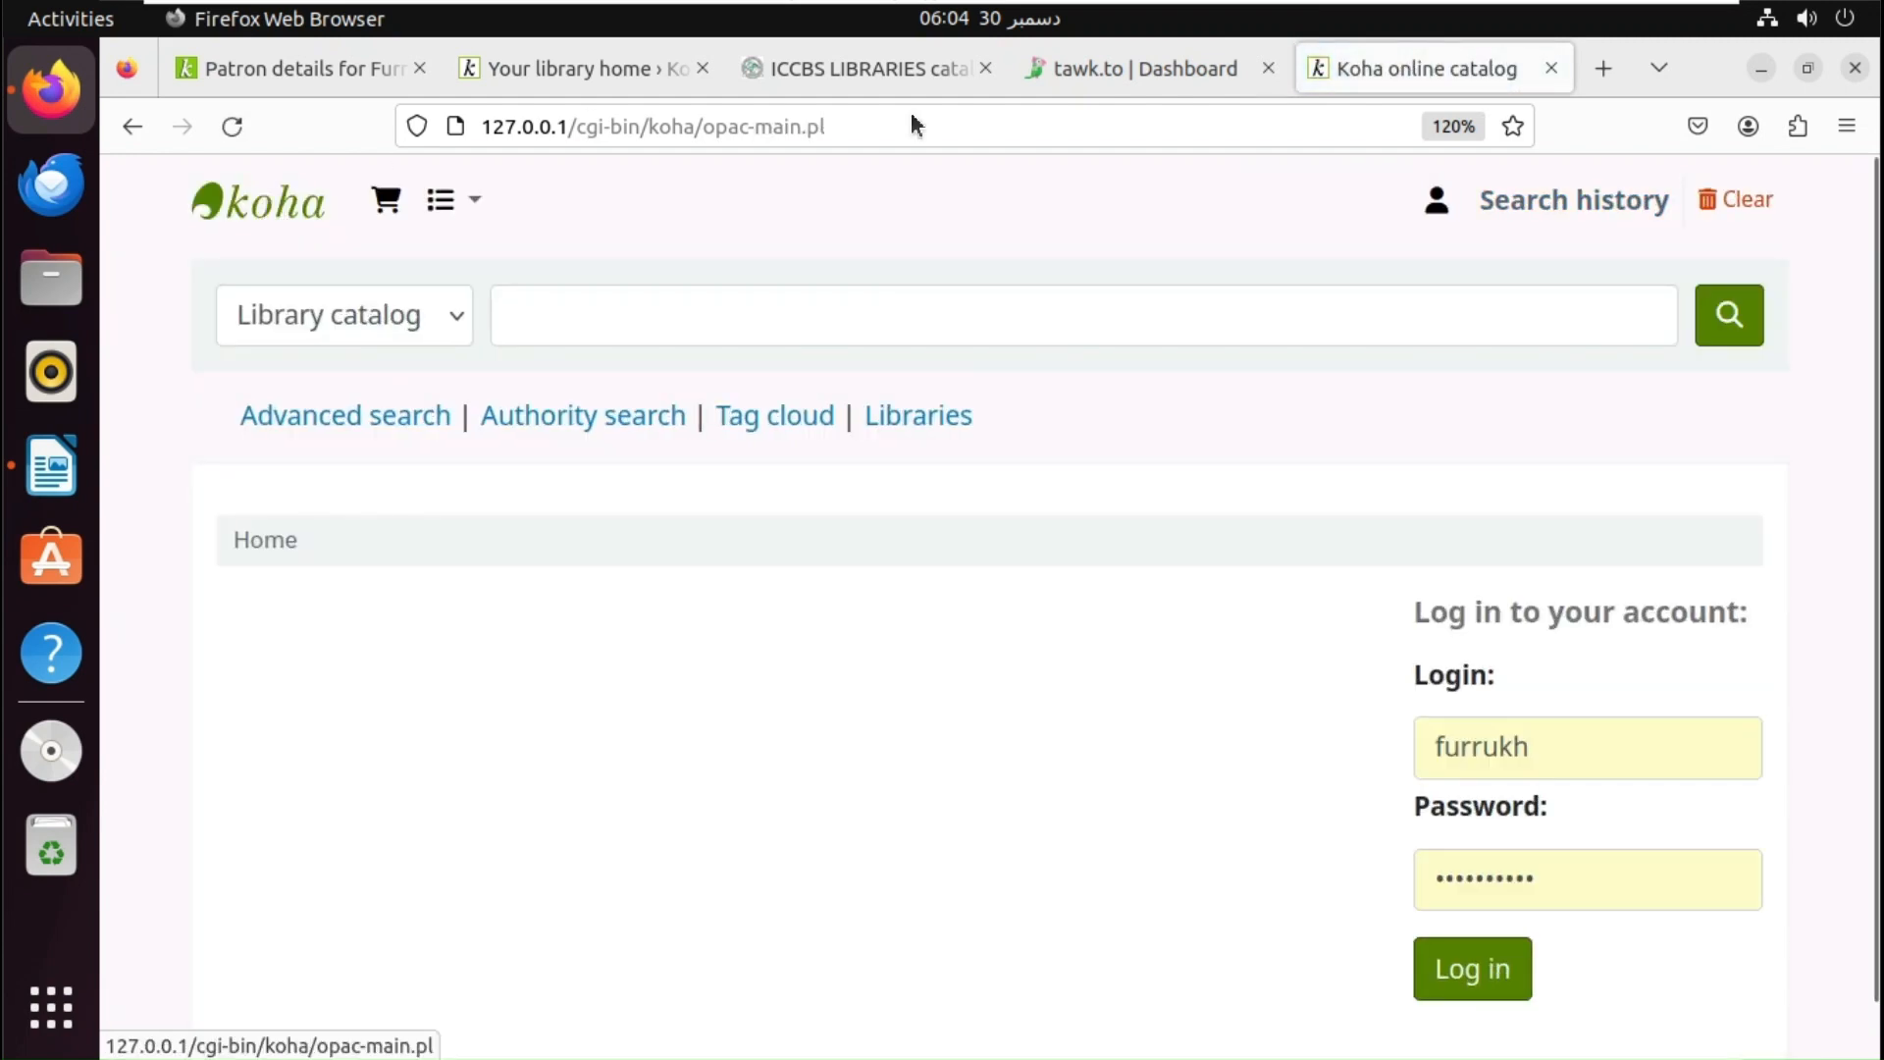
{"action": "left_click", "coordinate": [984, 129]}
{"action": "key", "text": "ctrl+c"}
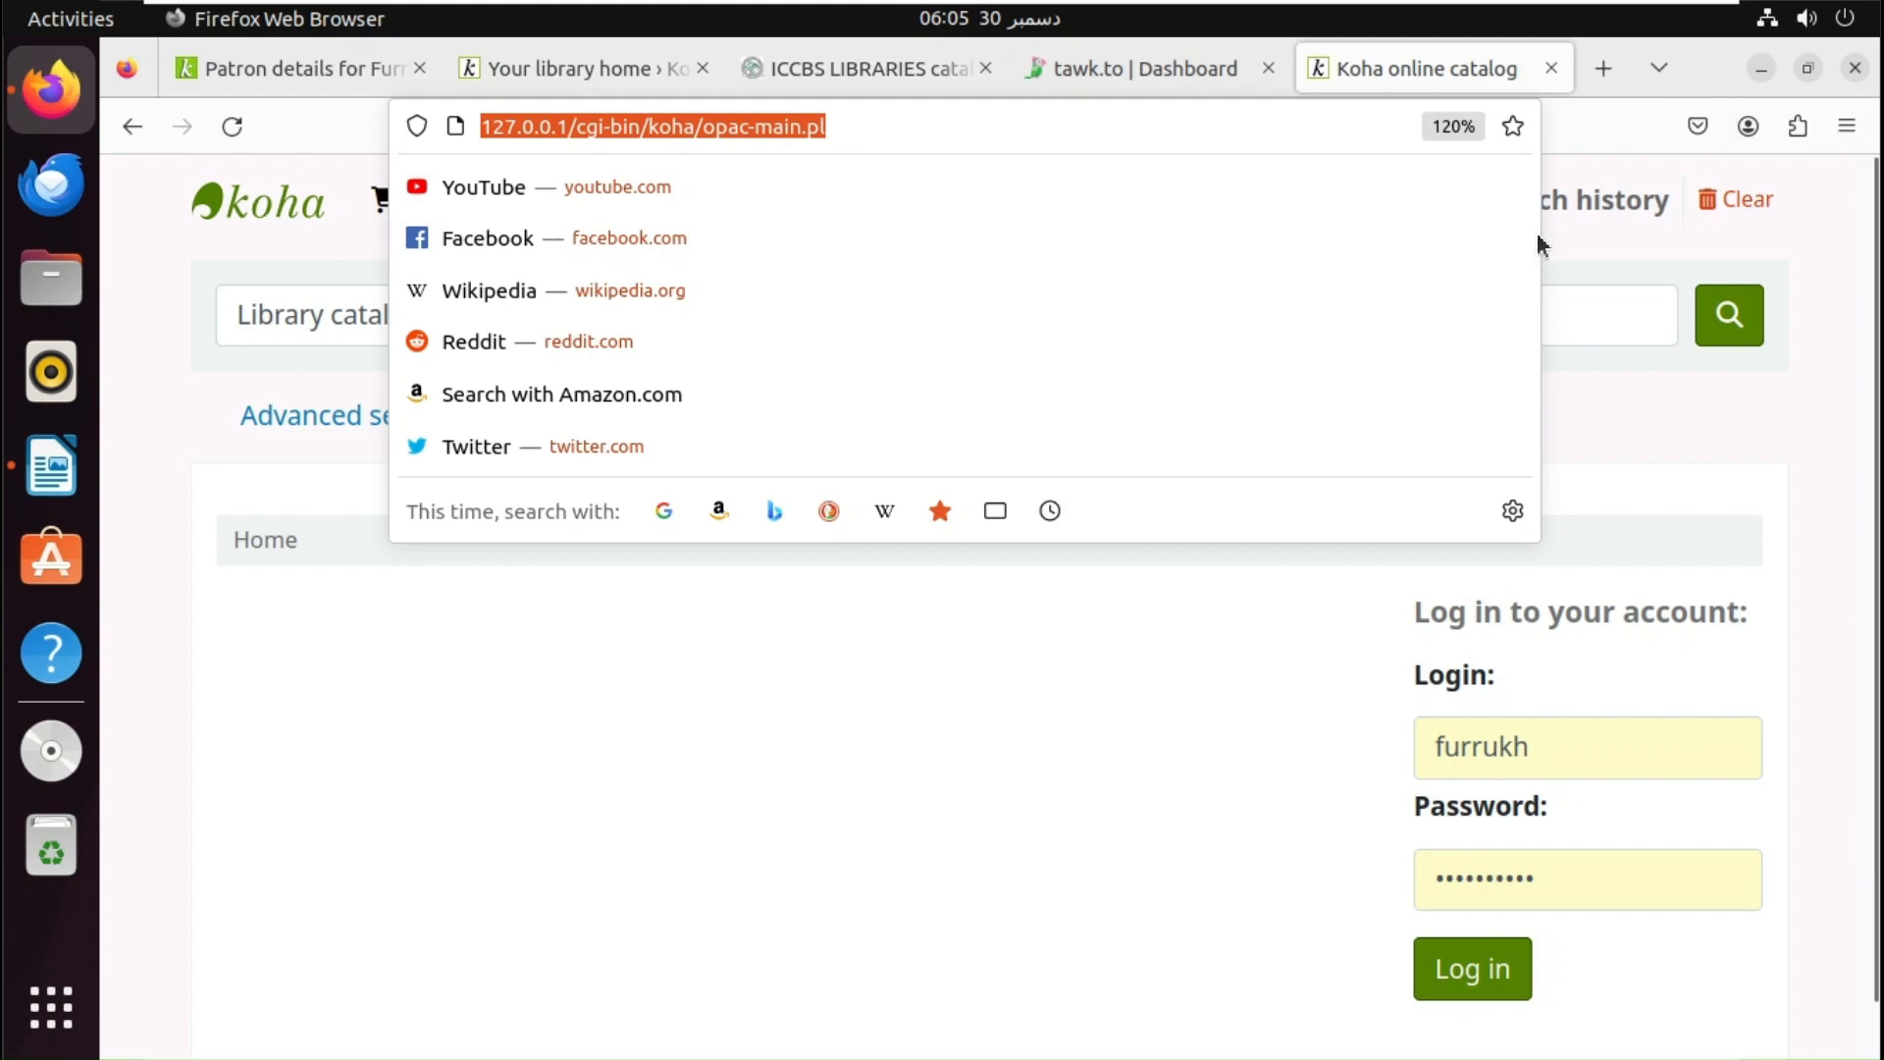
- Set Site URL to the opac-main.pl address and skip Team Members to Install Widget
{"action": "left_click", "coordinate": [1139, 69]}
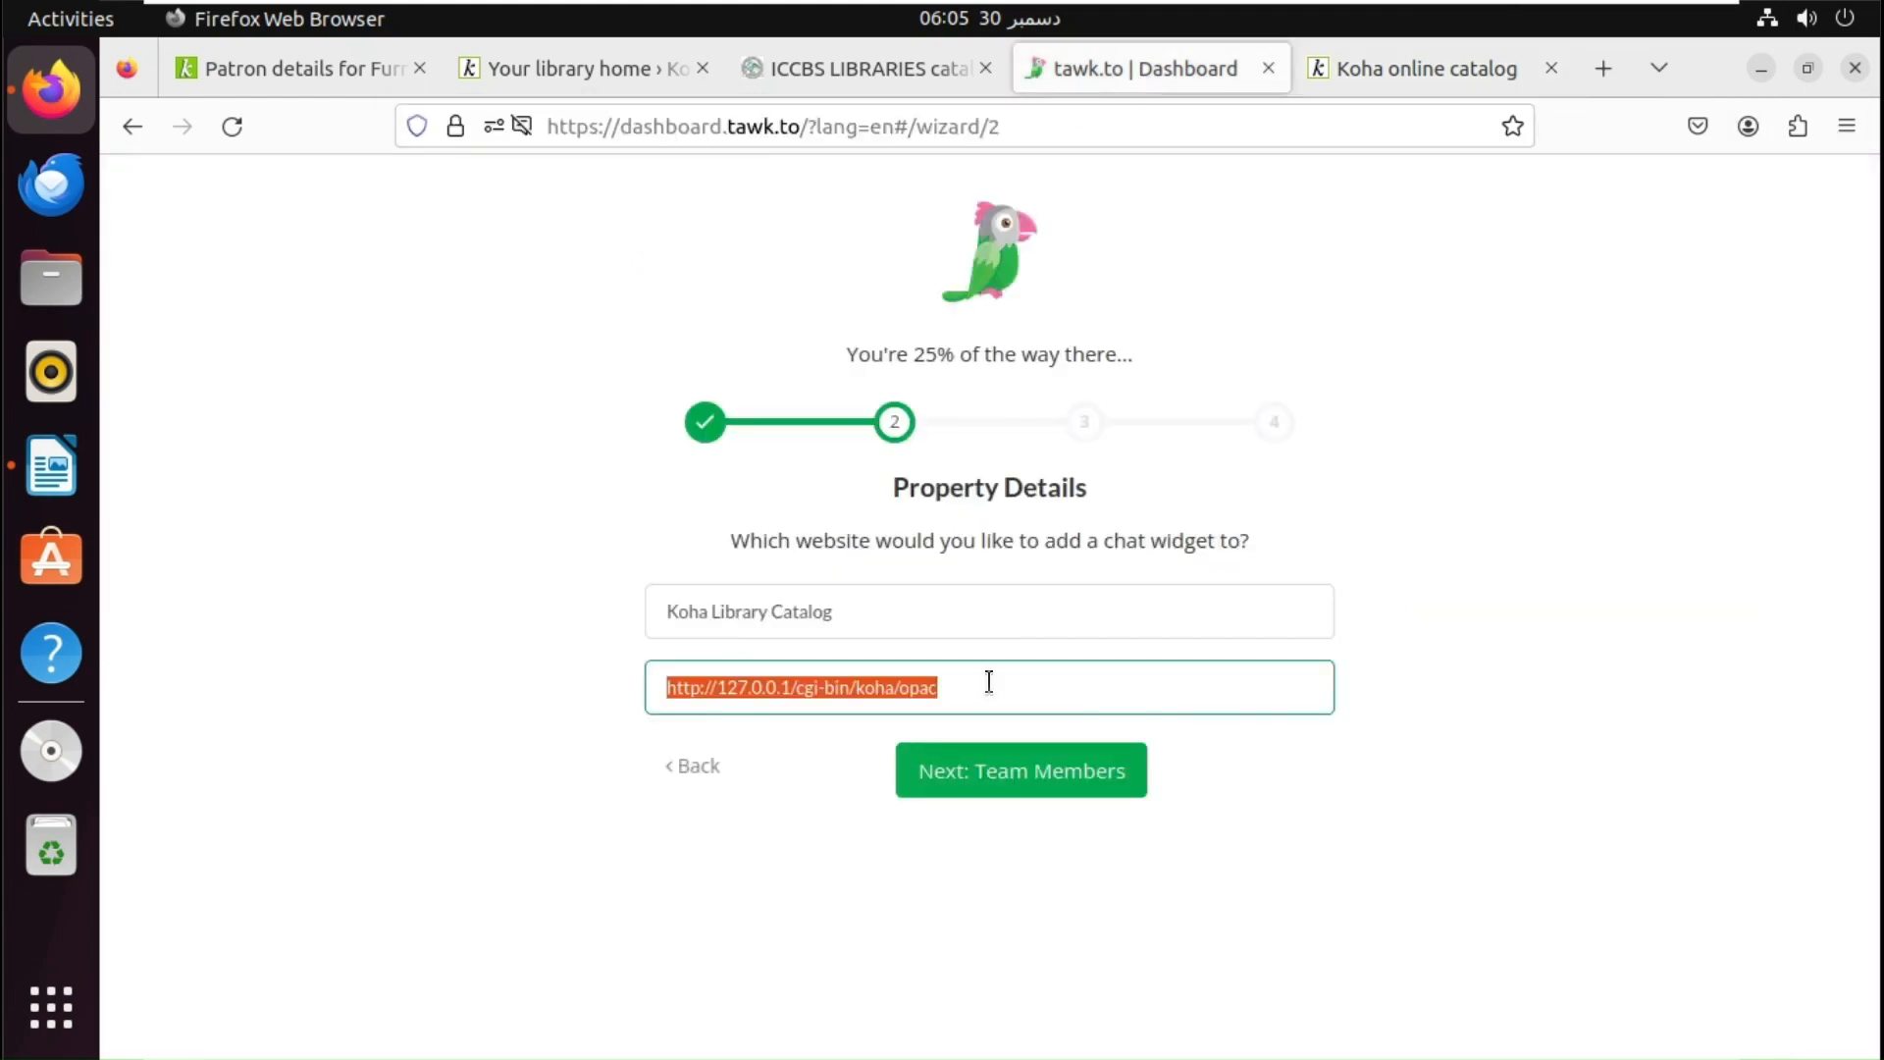
{"action": "key", "text": "ctrl+v"}
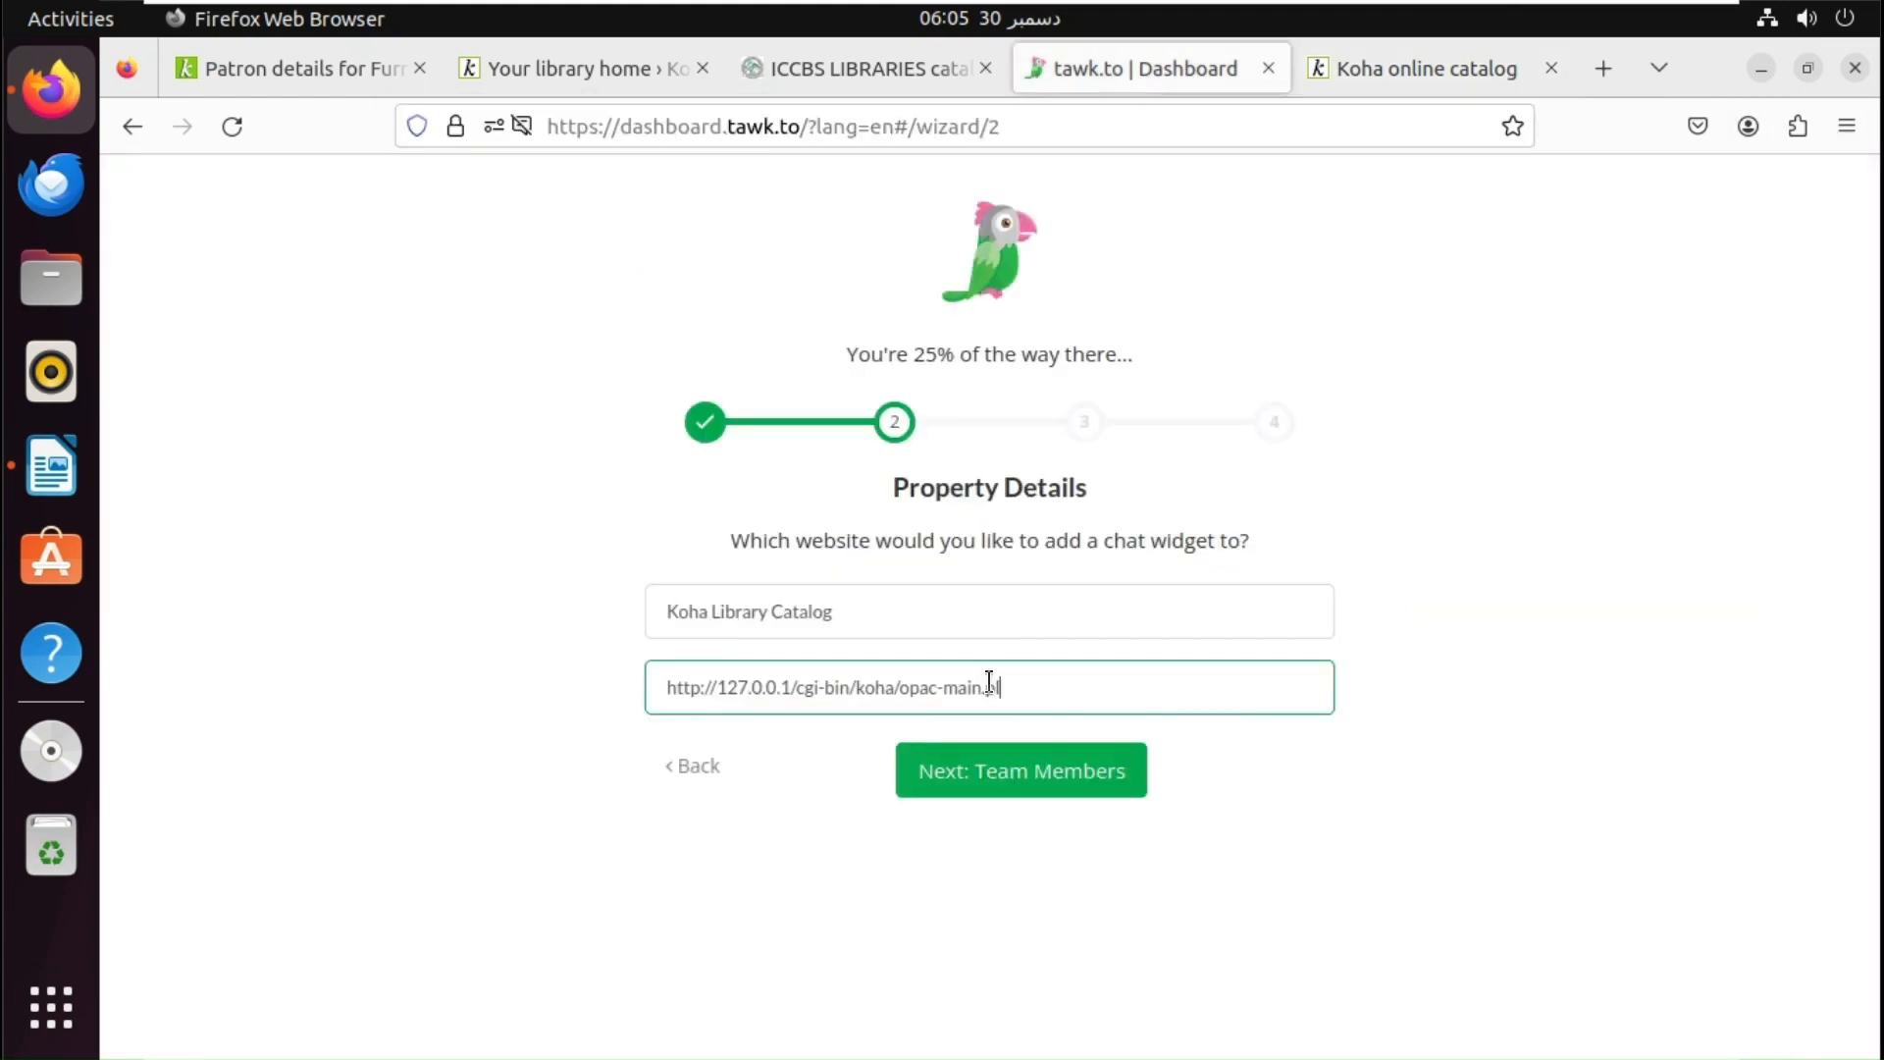
{"action": "left_click", "coordinate": [981, 782]}
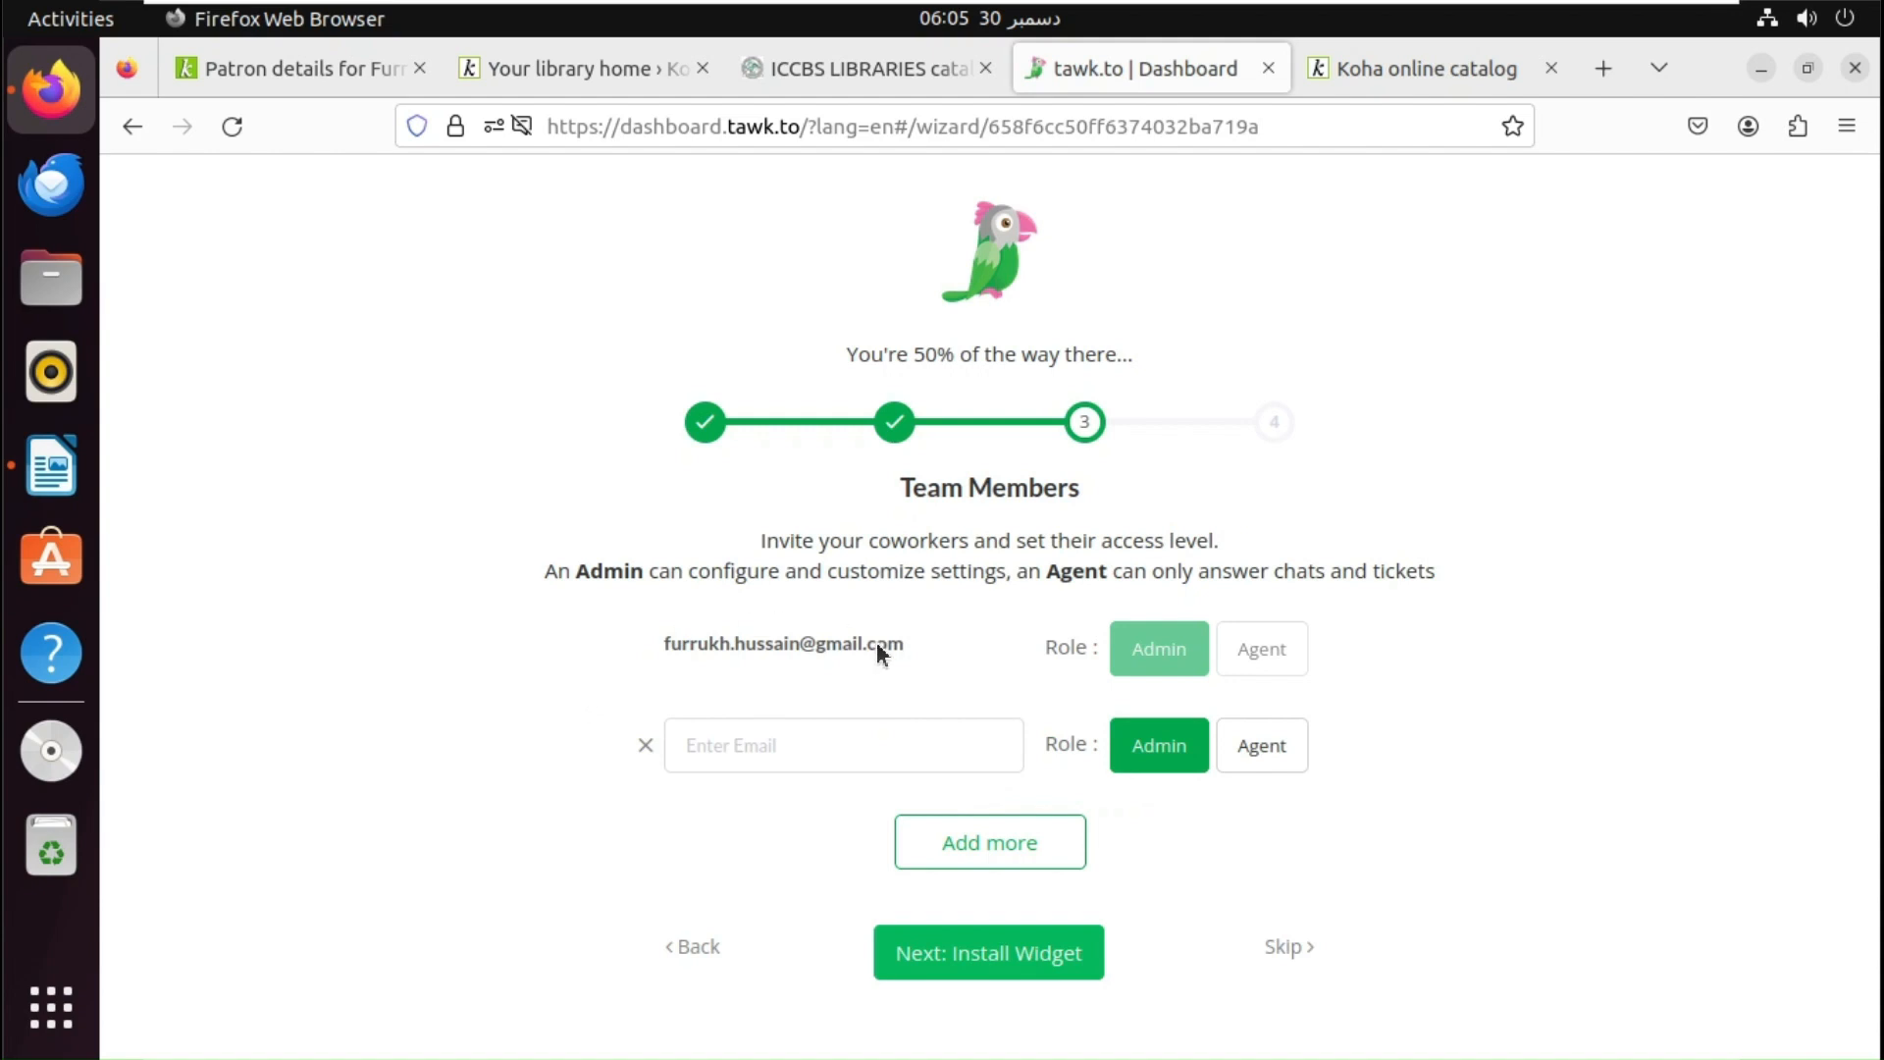
{"action": "left_click", "coordinate": [907, 759]}
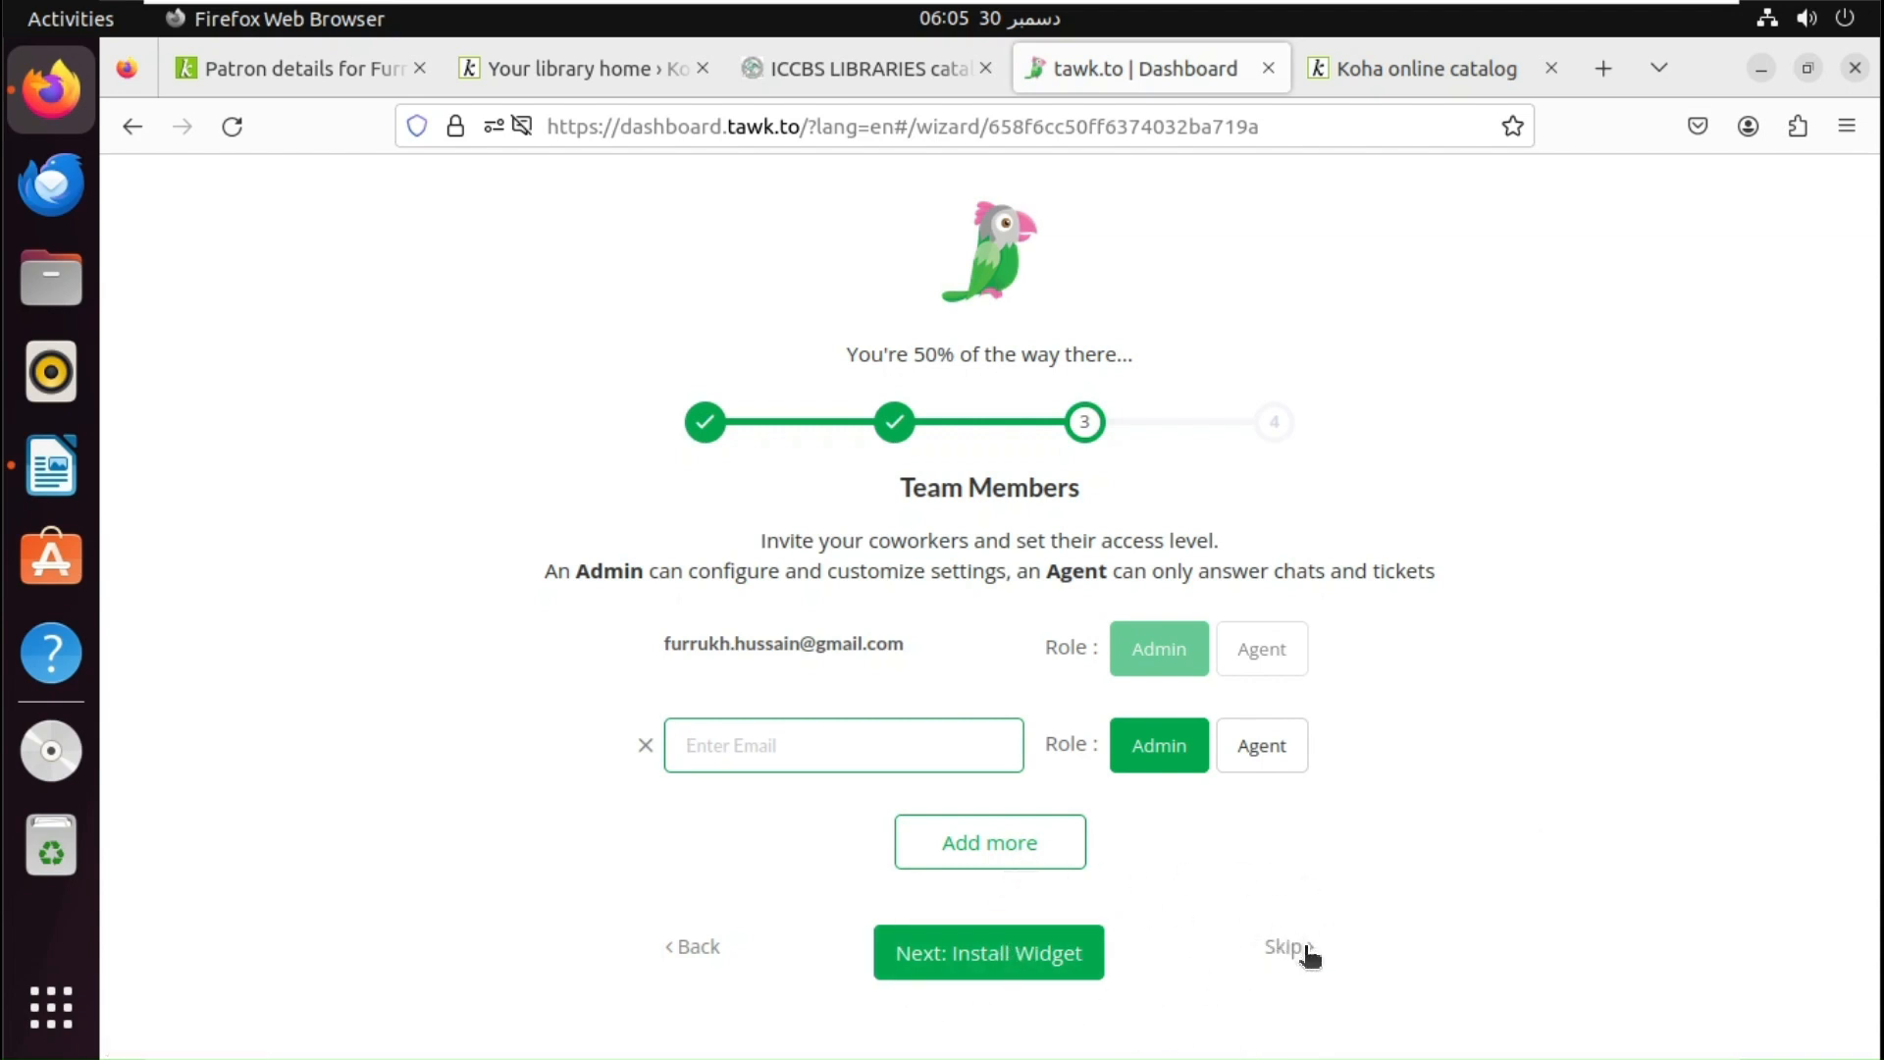
{"action": "left_click", "coordinate": [993, 974]}
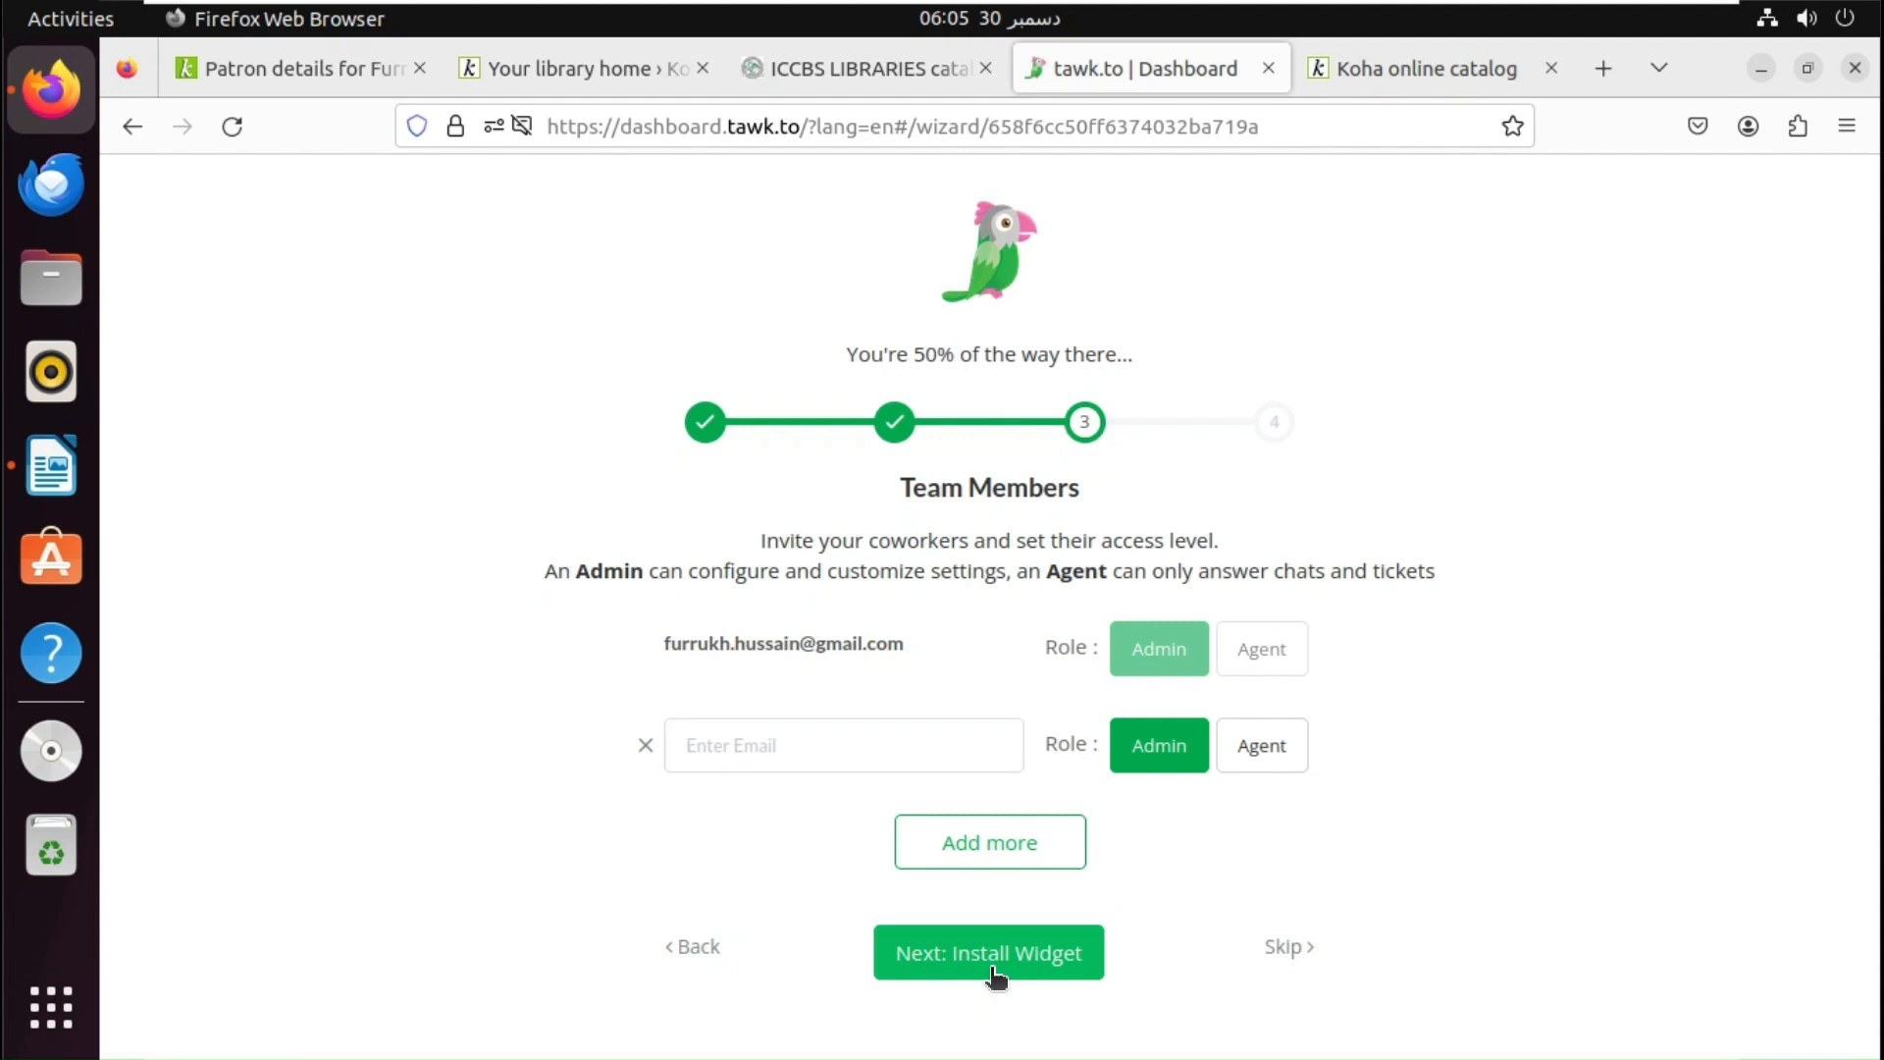
{"action": "mouse_move", "coordinate": [1086, 686]}
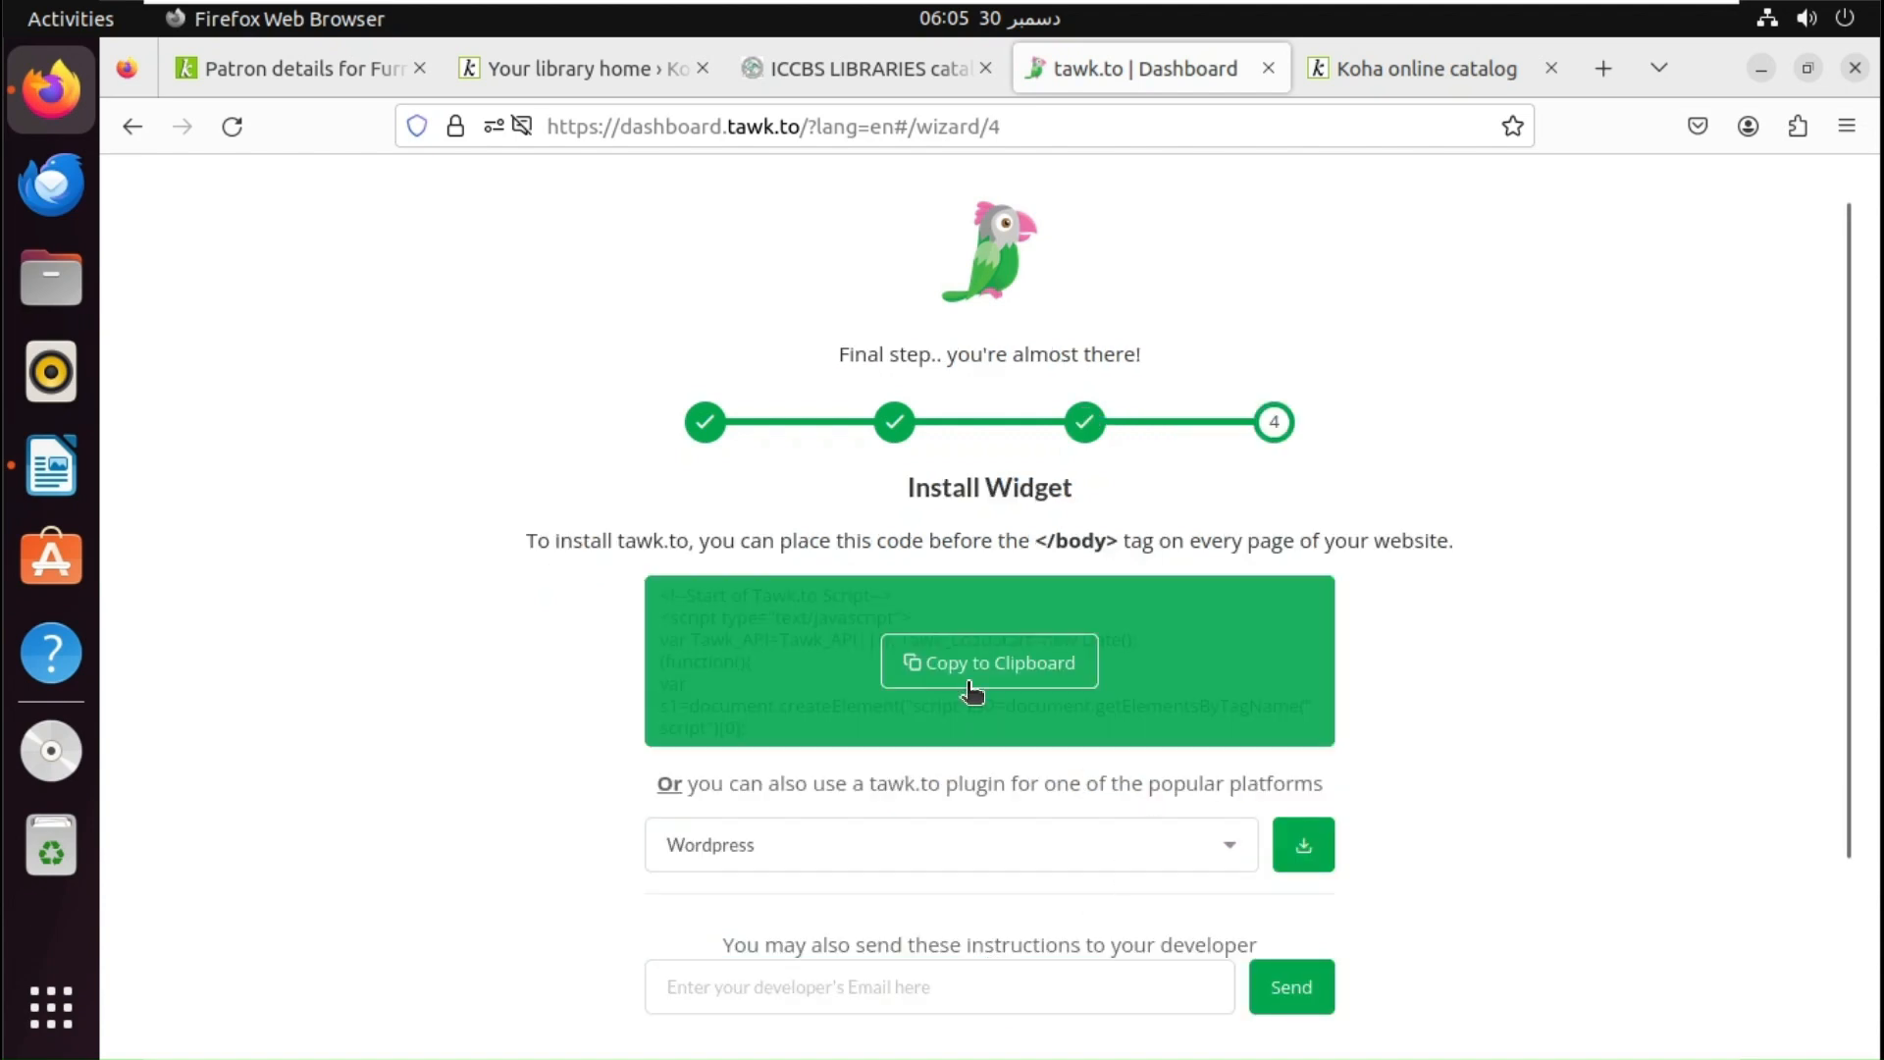
- Copy the widget embed code and click Done to finish the wizard
{"action": "left_click", "coordinate": [1051, 673]}
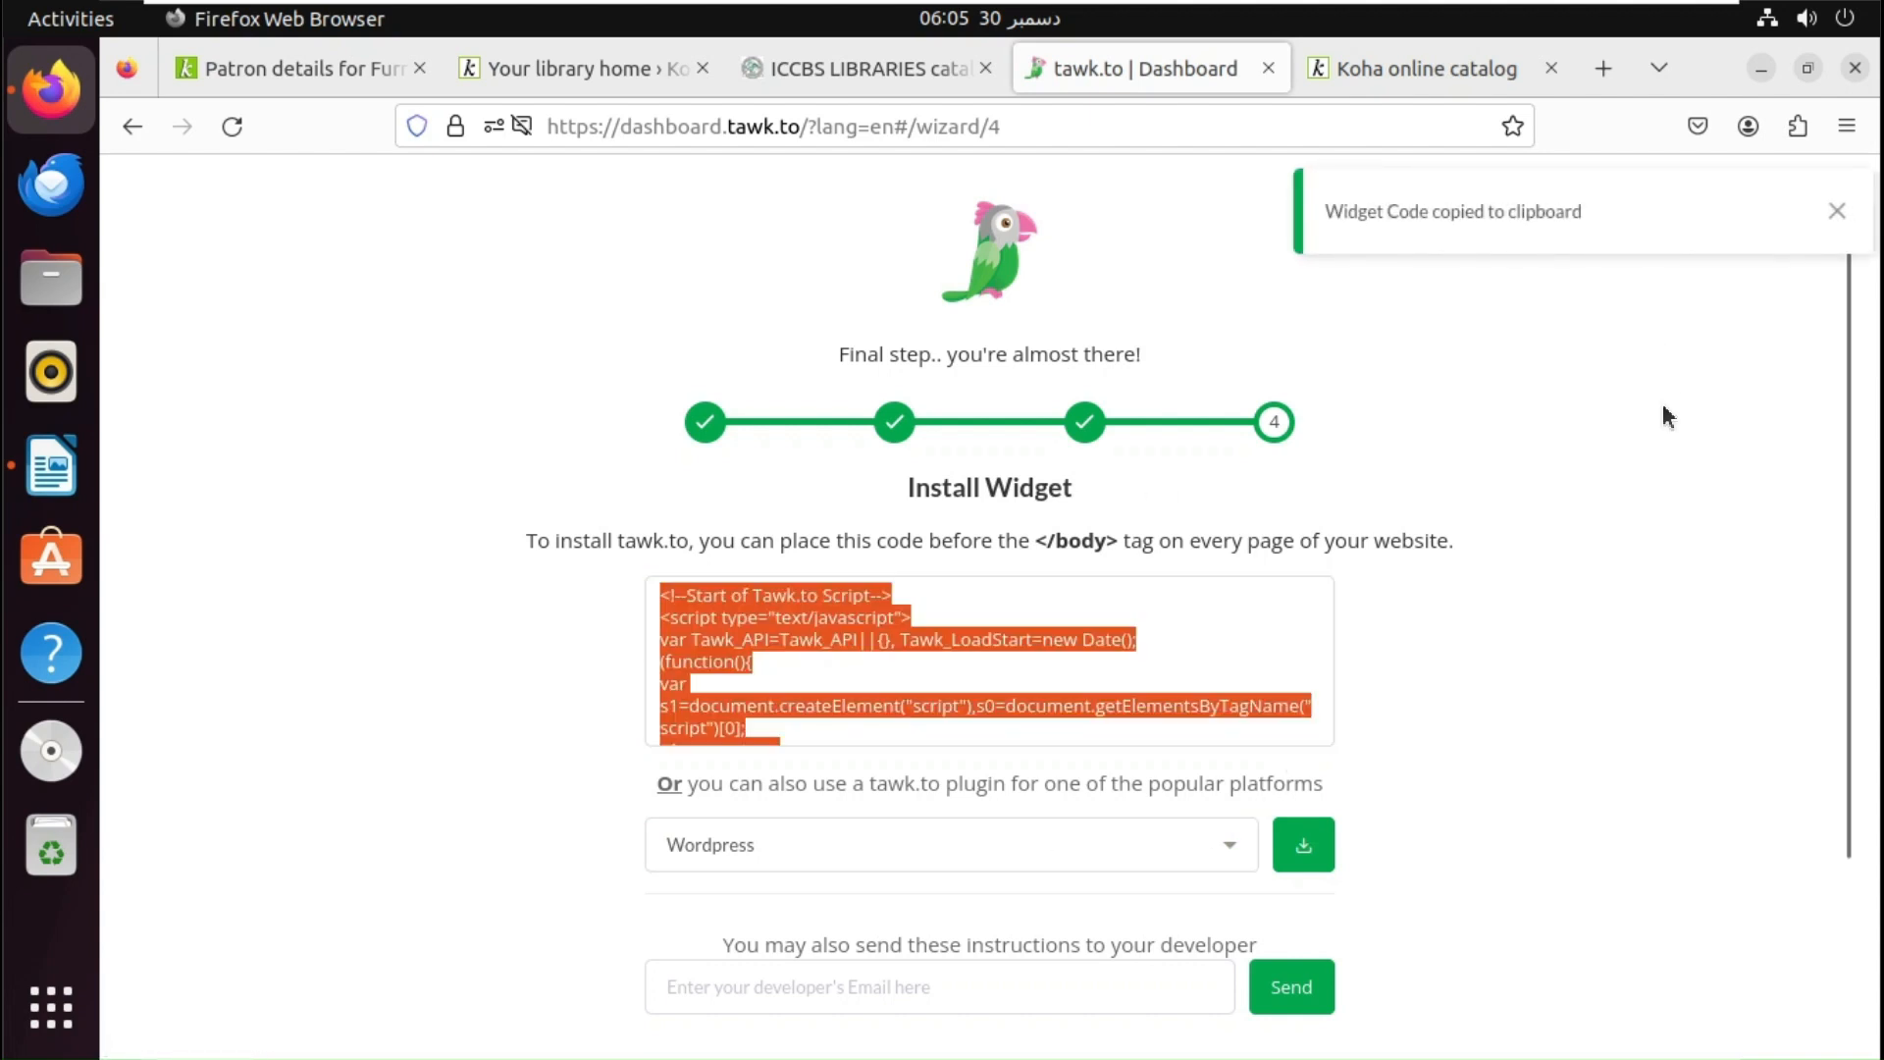
{"action": "left_click", "coordinate": [1836, 212]}
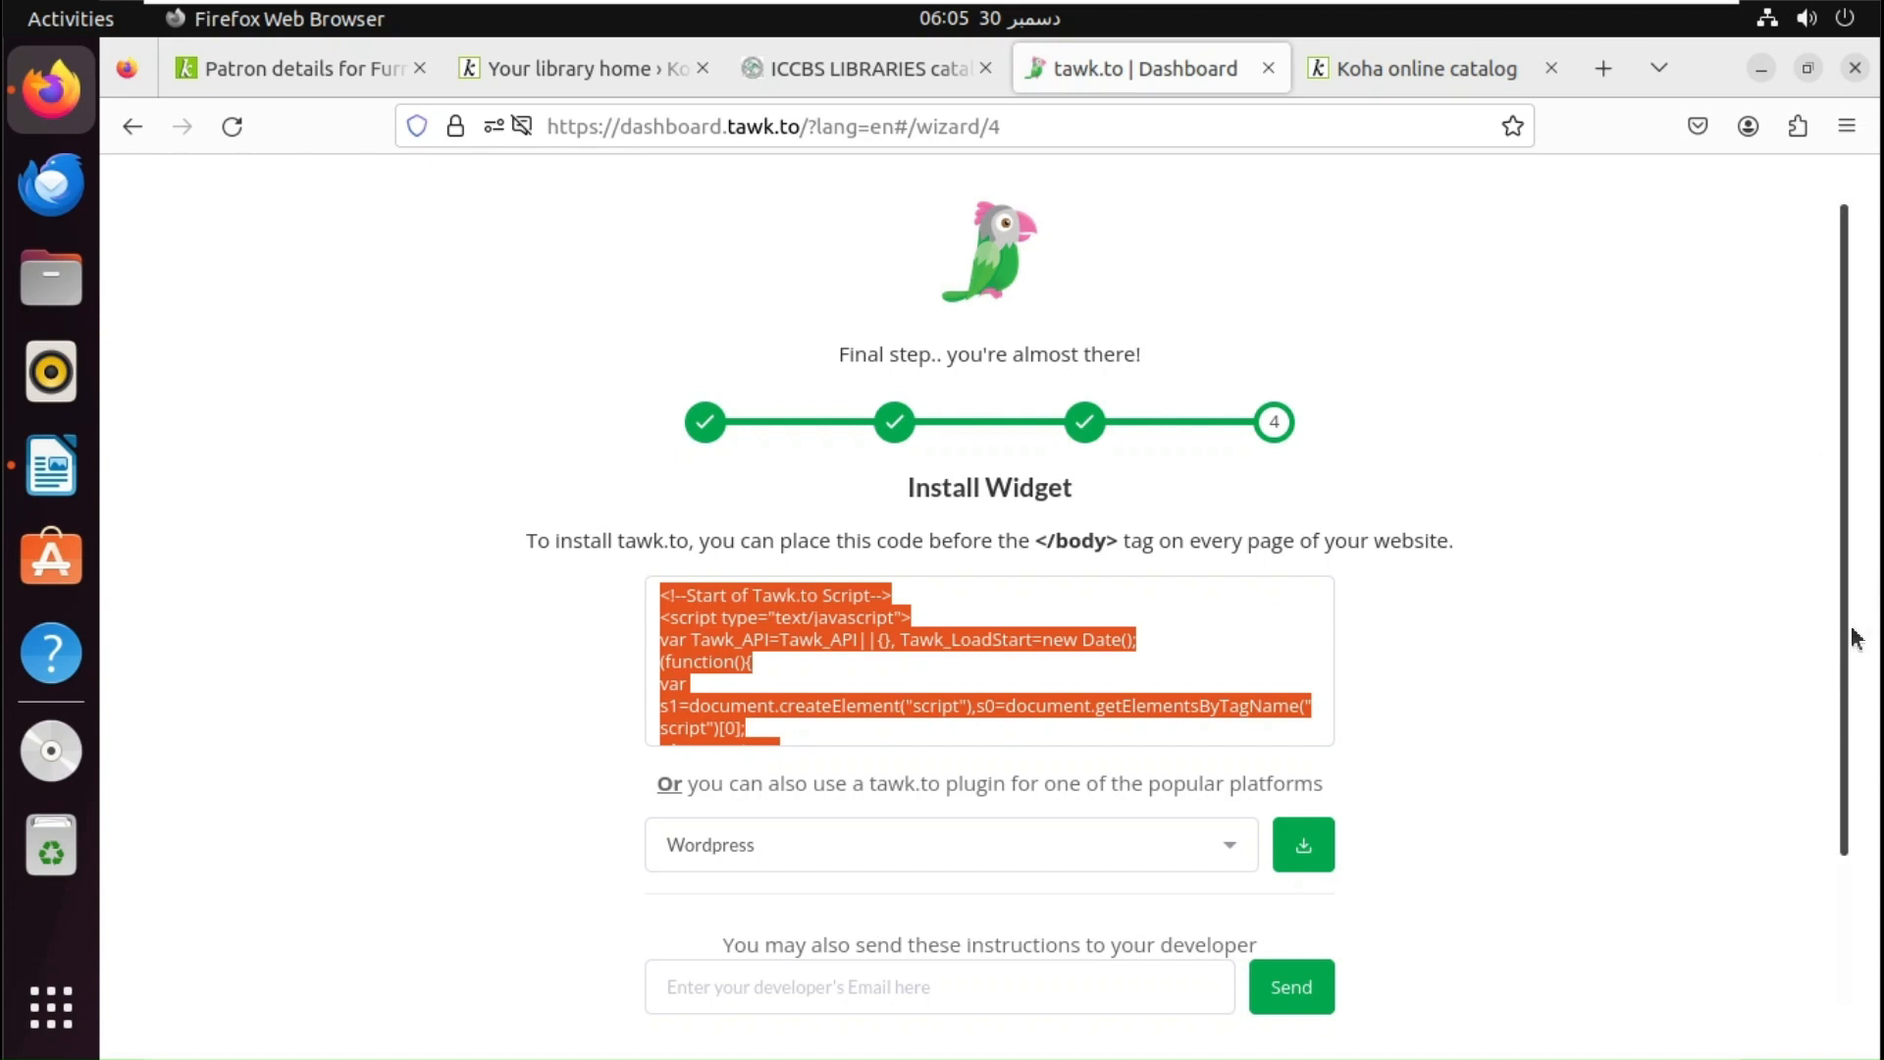
{"action": "left_click_drag", "start_coordinate": [1844, 630], "coordinate": [1828, 796]}
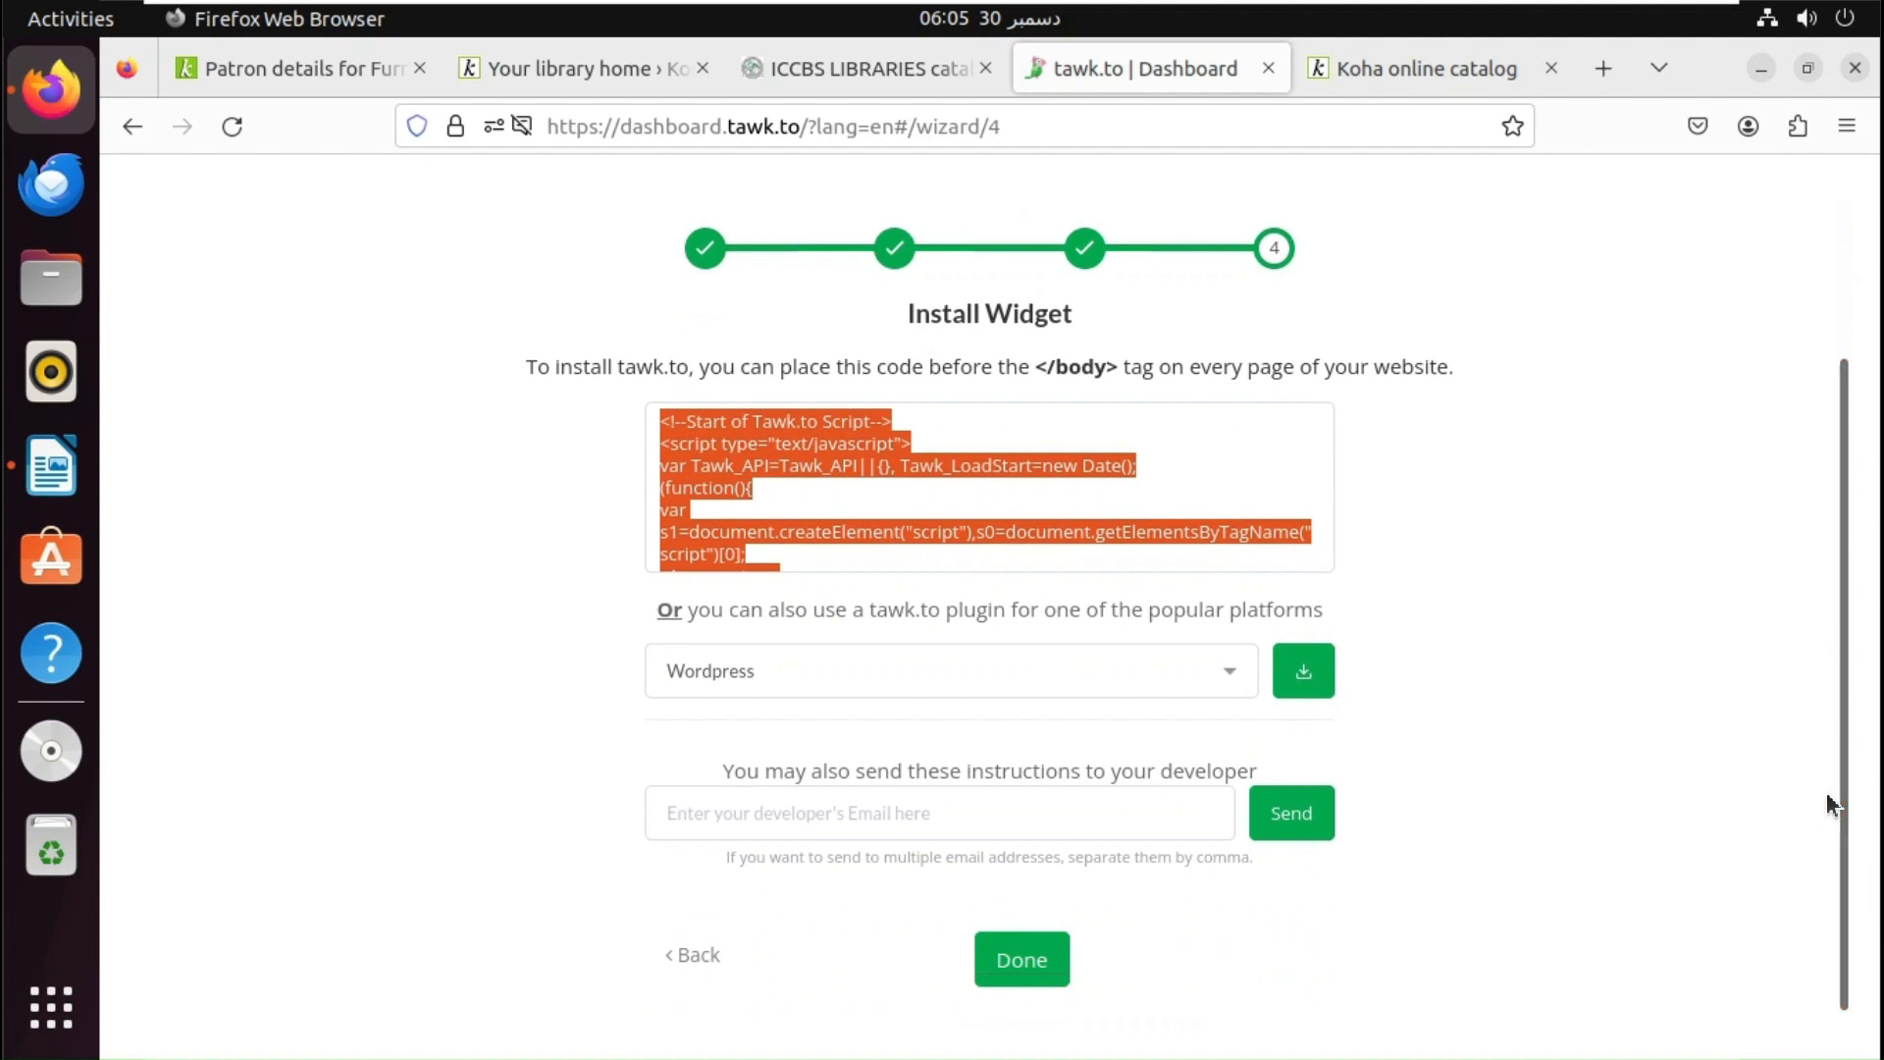
{"action": "left_click", "coordinate": [1008, 977]}
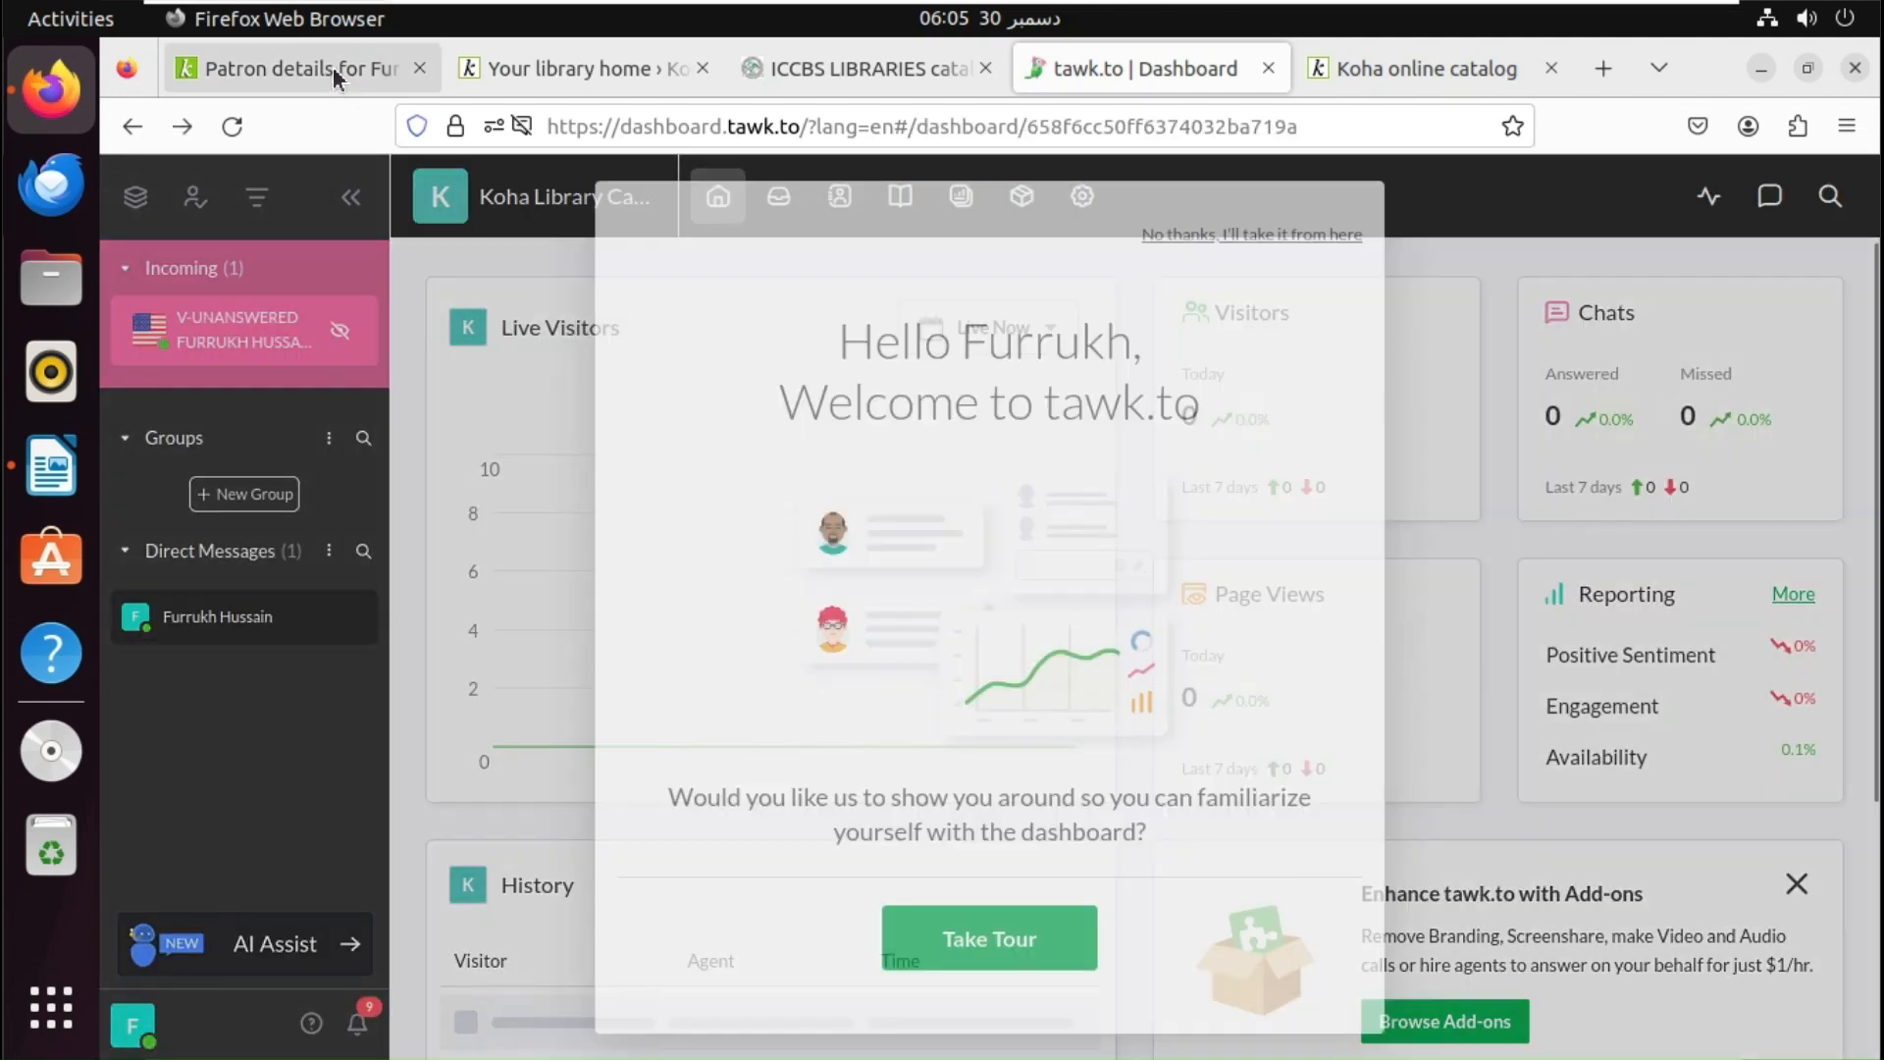
{"action": "left_click", "coordinate": [333, 67]}
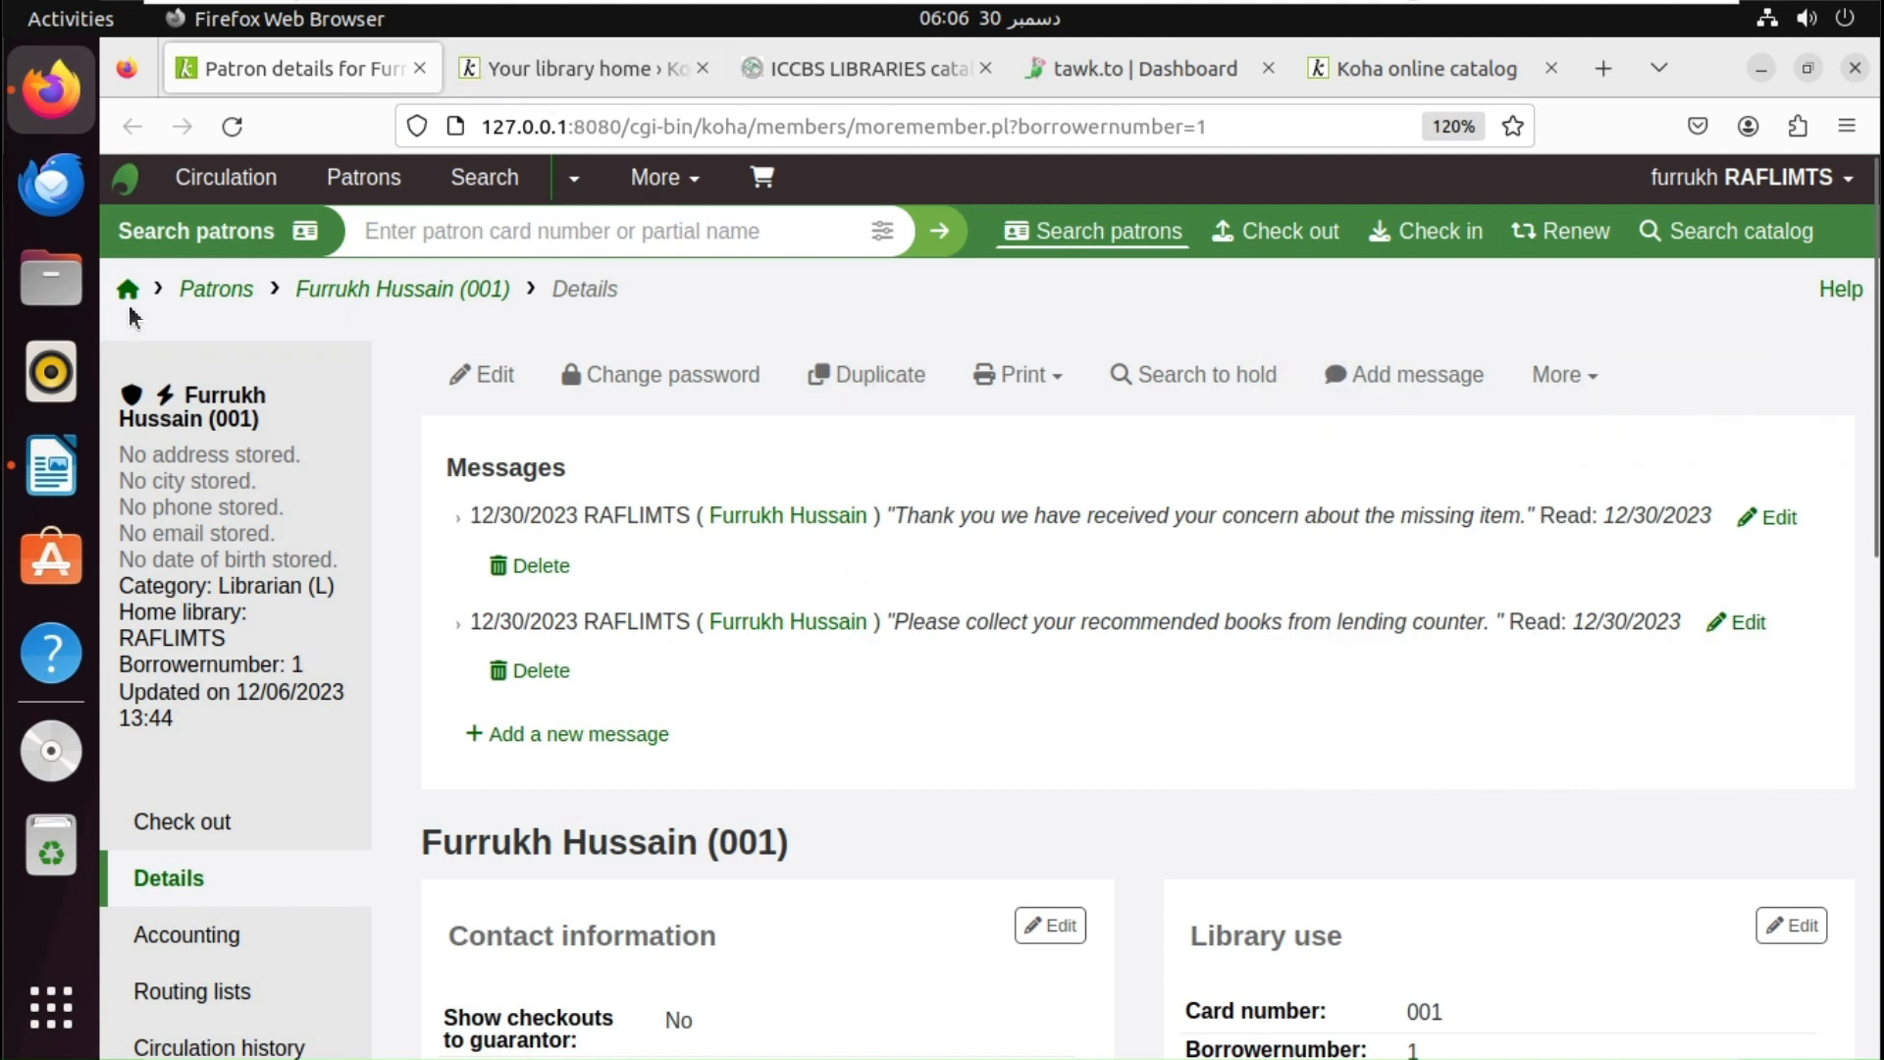
- Log into the Koha staff interface with the saved account and open Administration
{"action": "left_click", "coordinate": [129, 291]}
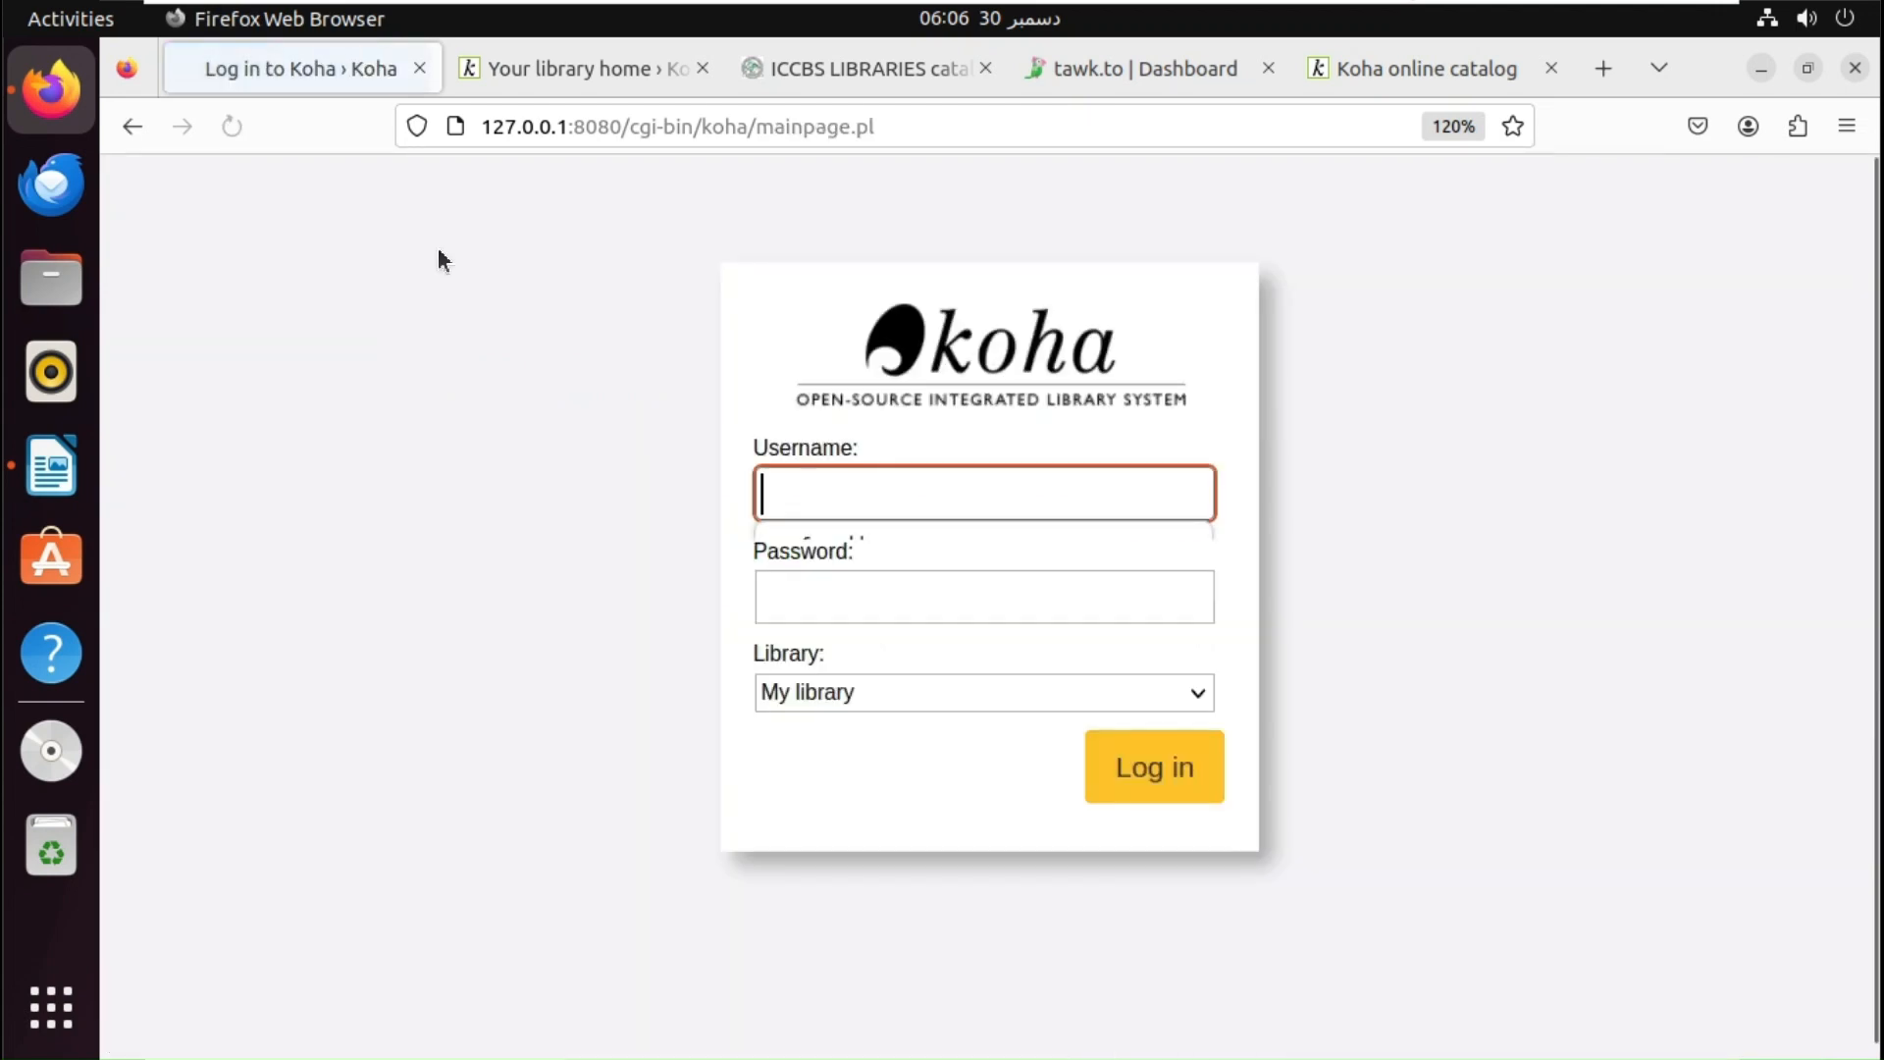
{"action": "left_click", "coordinate": [895, 555]}
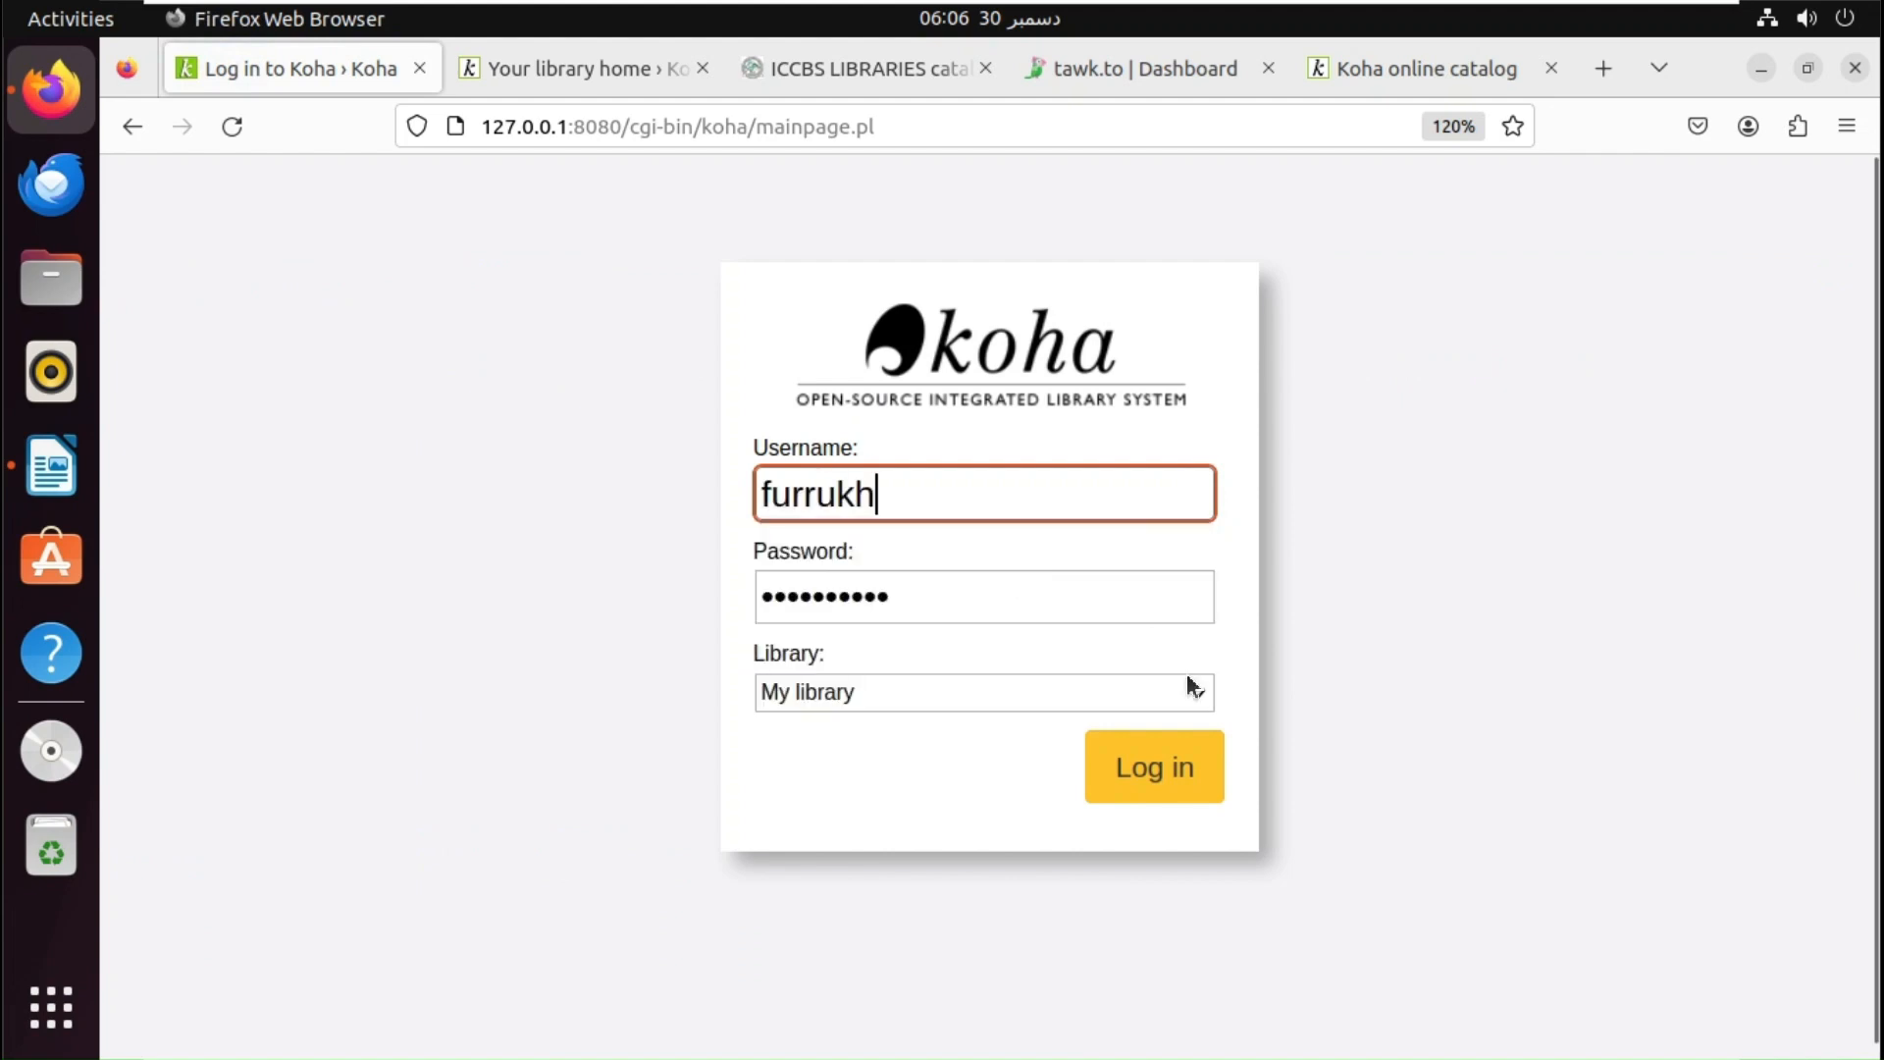
{"action": "left_click", "coordinate": [1204, 805]}
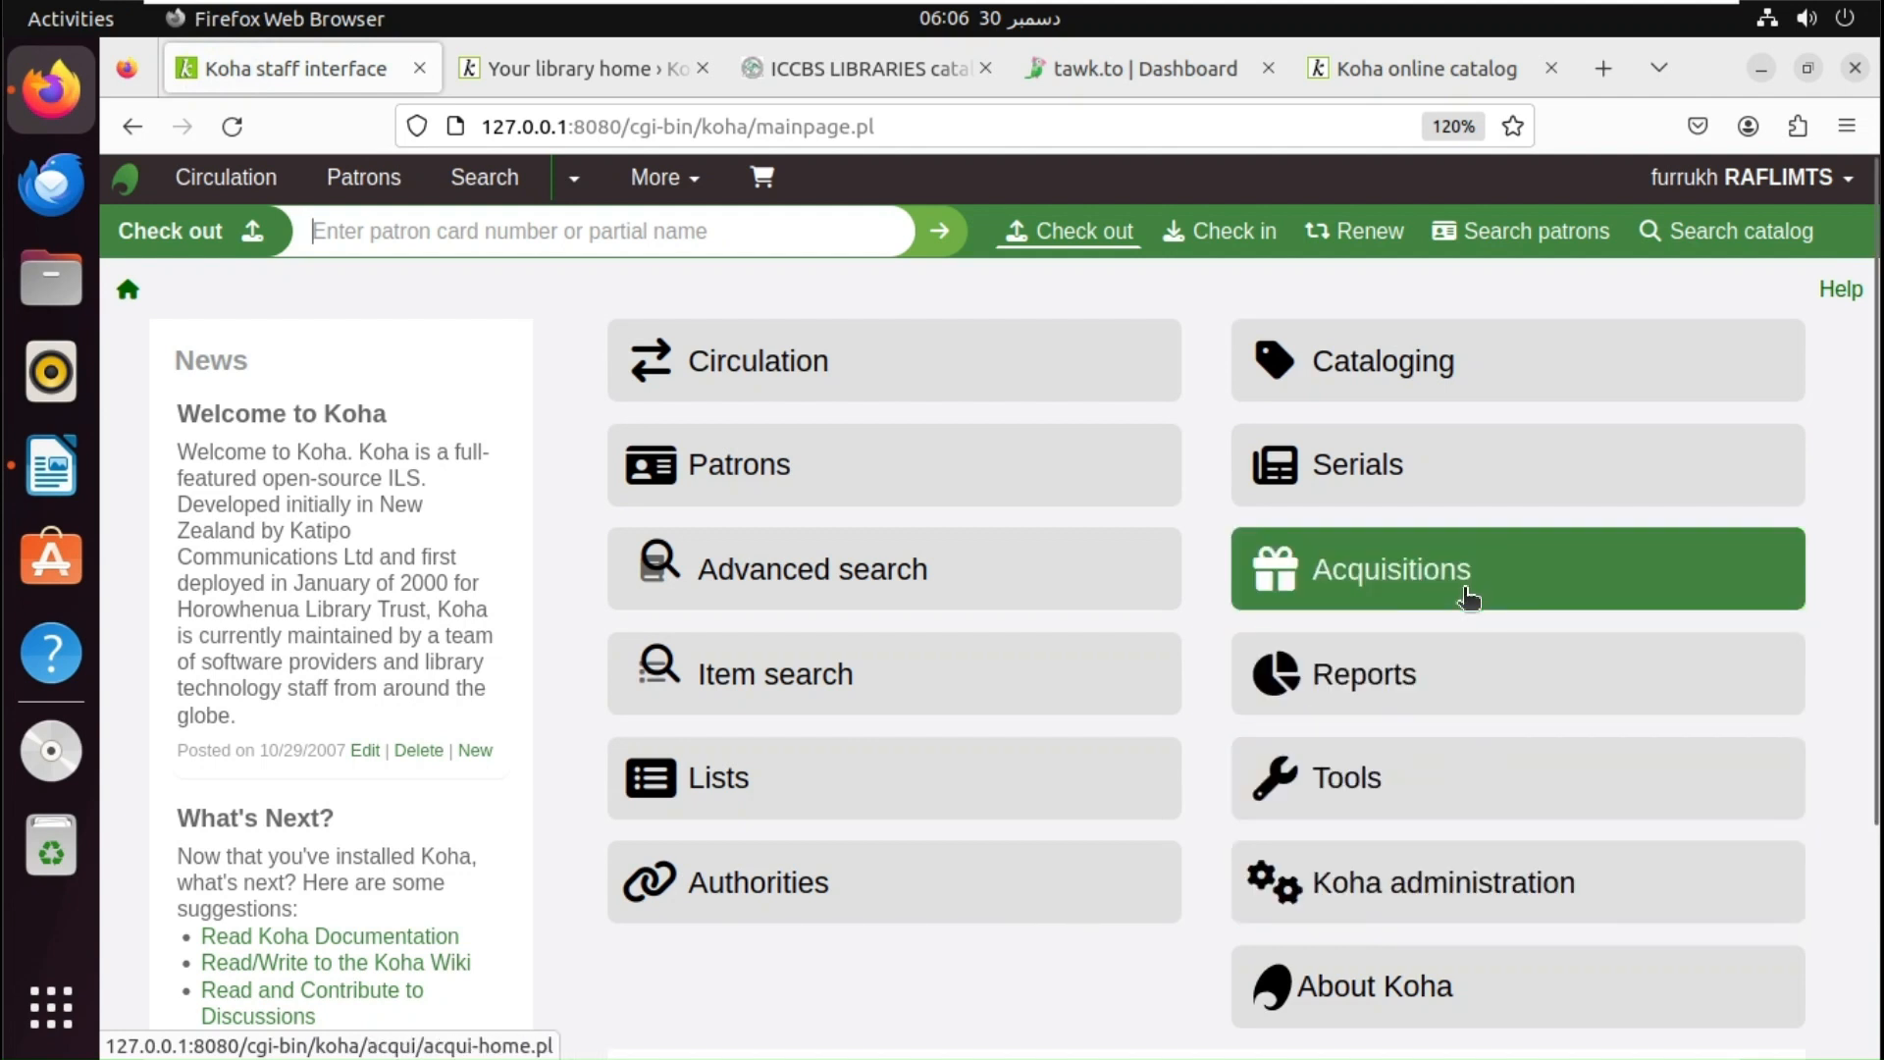
{"action": "left_click", "coordinate": [1434, 890]}
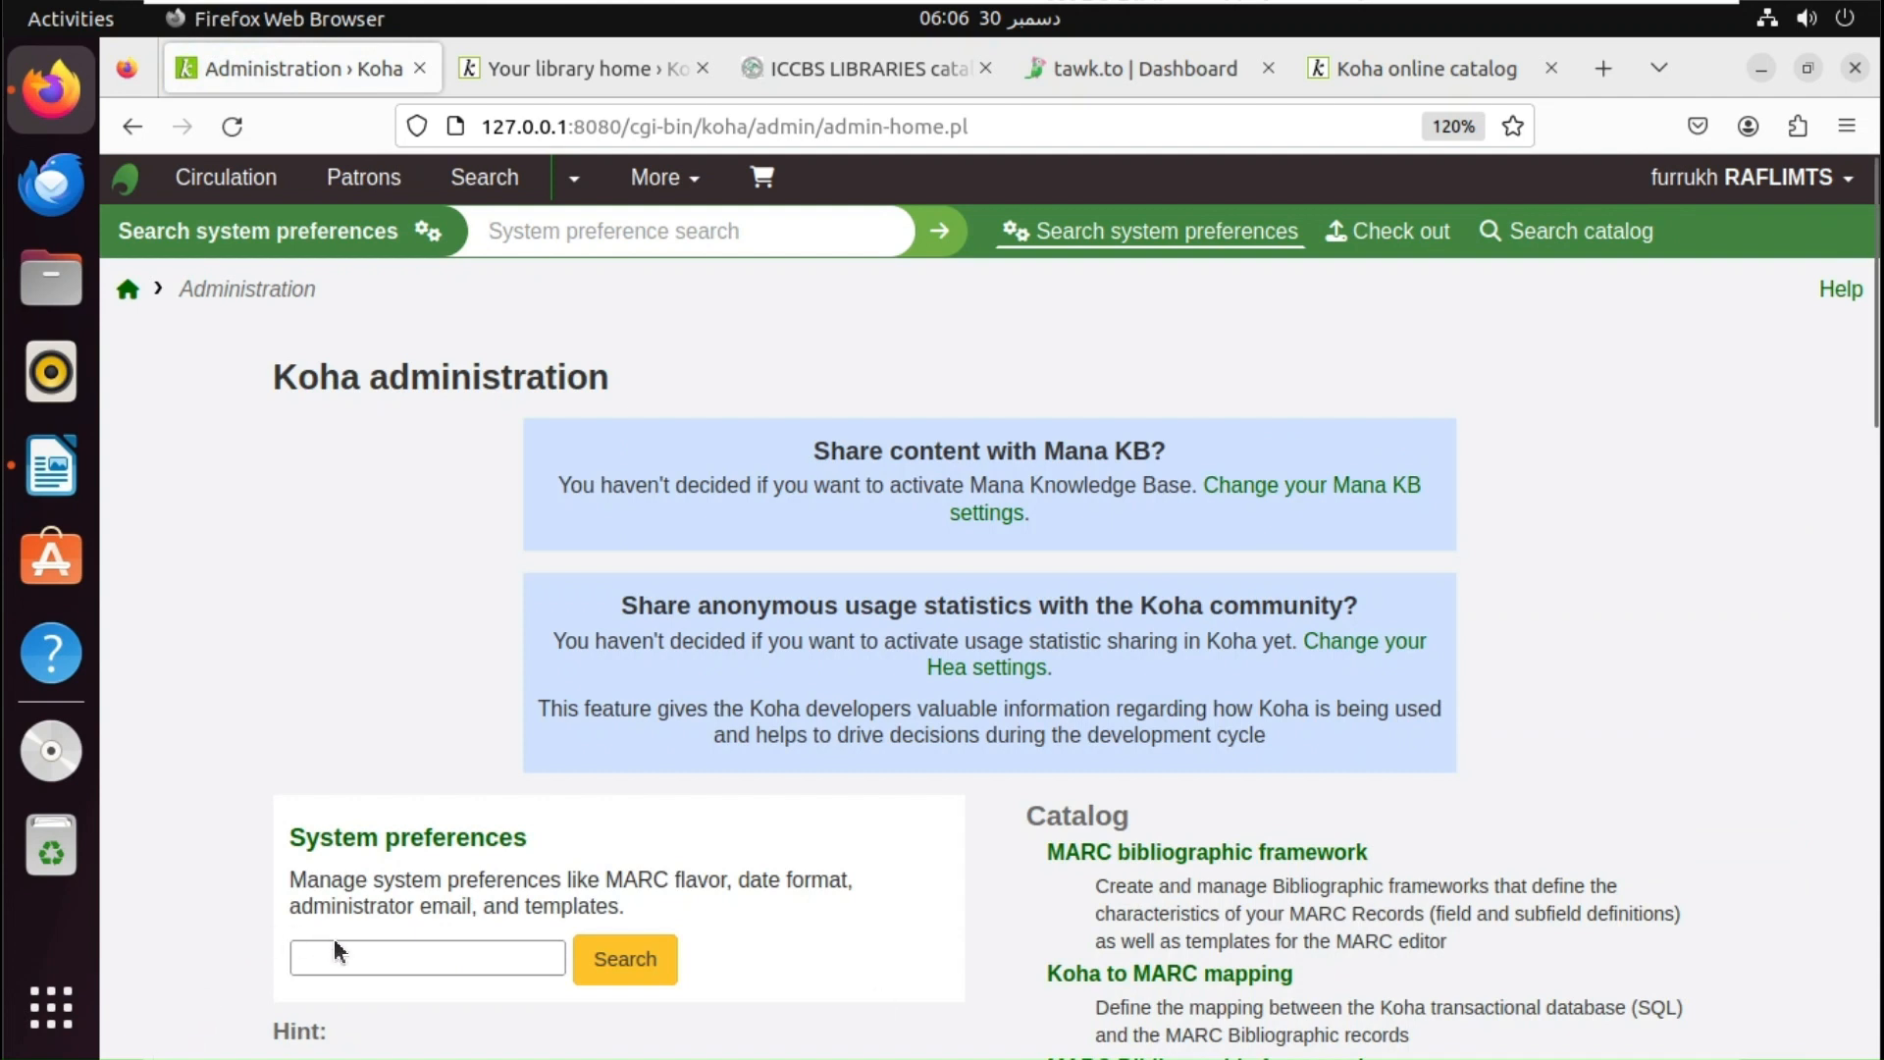
- Search preferences for 'koha opac js', open the OPAC tab and find 'js' to reach OPACUserJS
{"action": "left_click", "coordinate": [346, 944]}
{"action": "type", "text": "koha"}
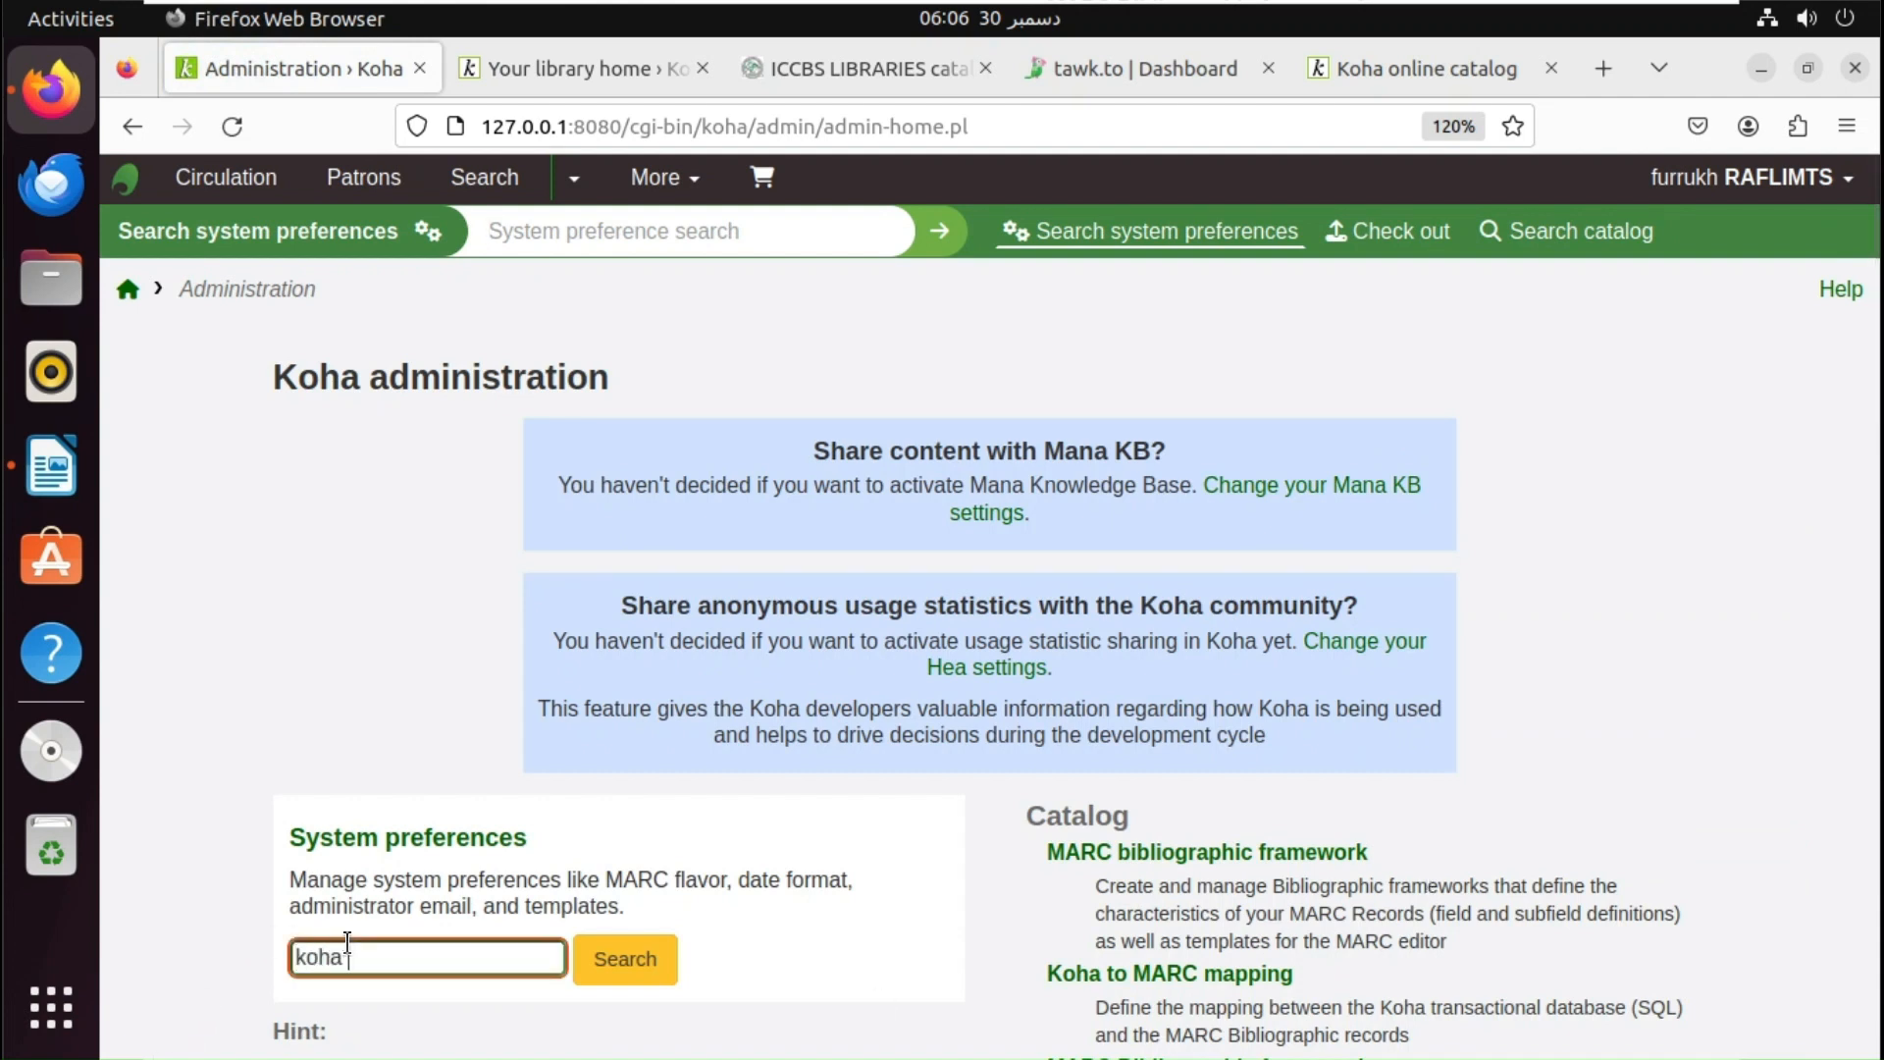
{"action": "type", "text": " opac js"}
{"action": "key", "text": "Return"}
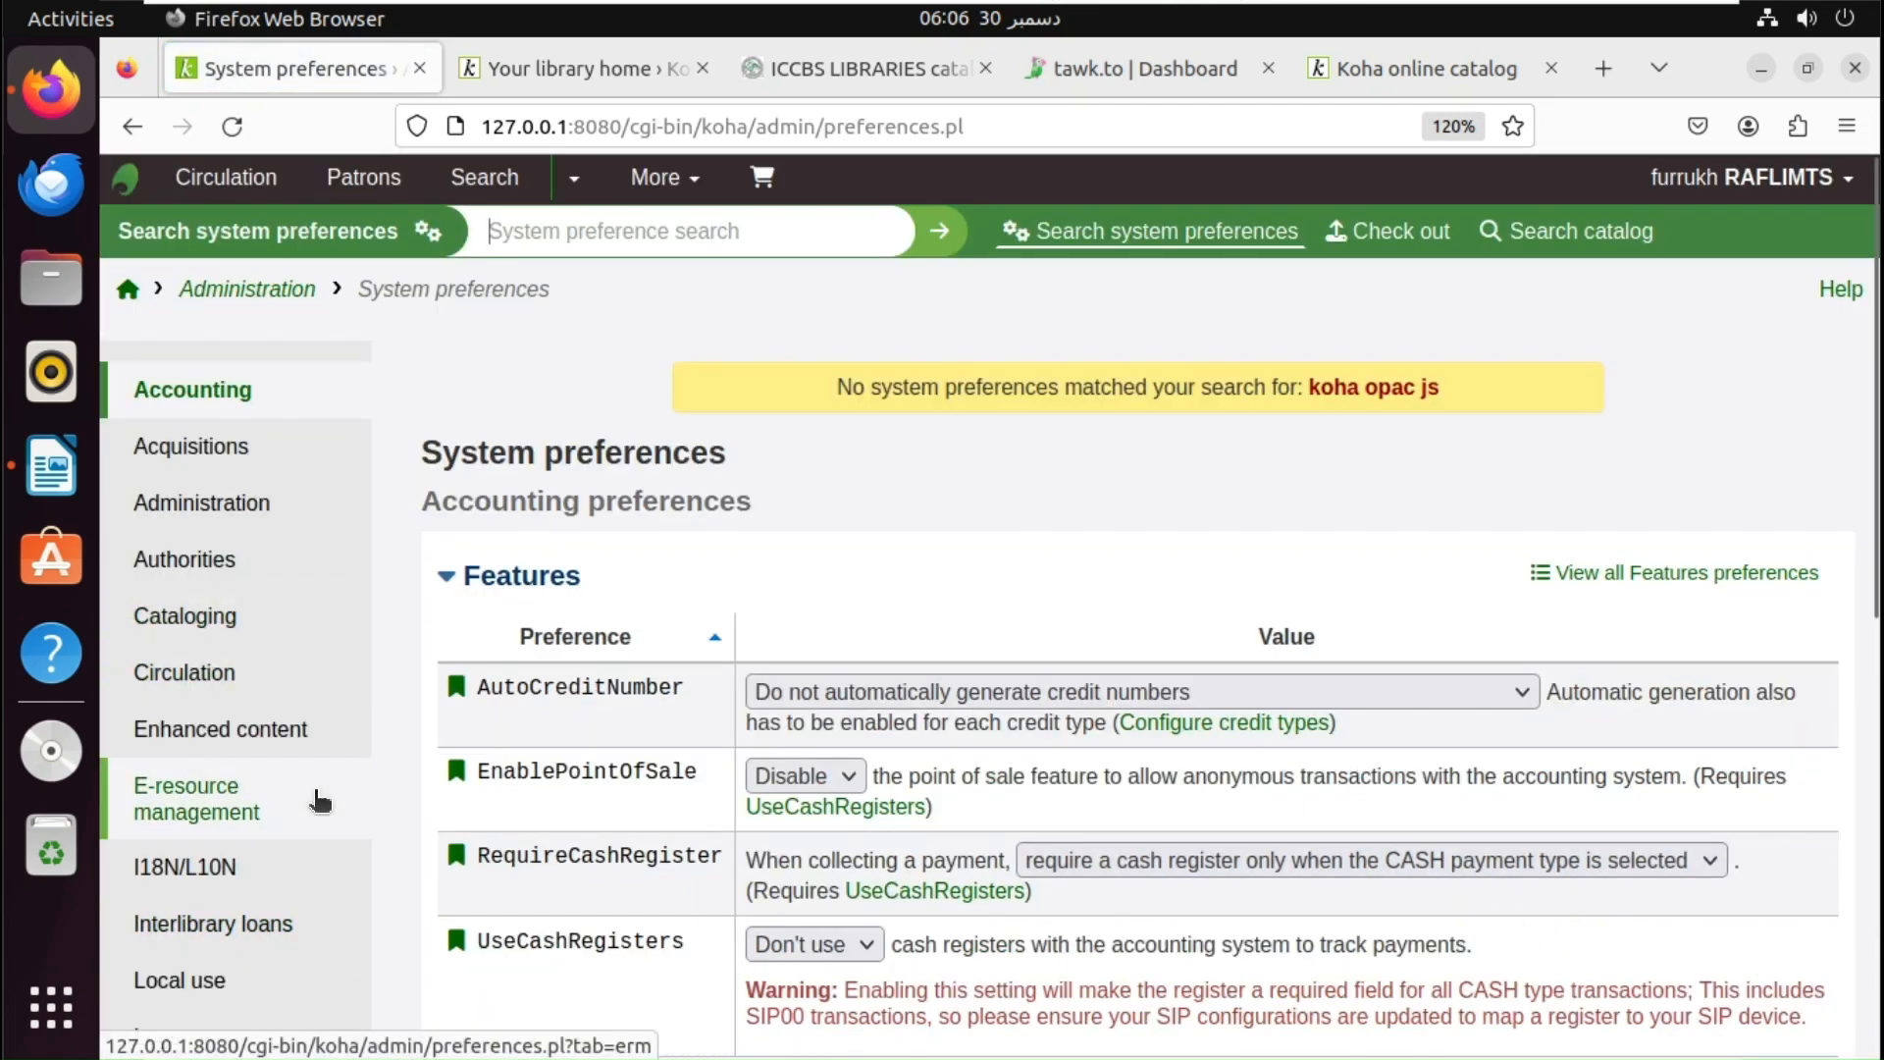
{"action": "scroll", "coordinate": [1874, 408], "scroll_direction": "down", "scroll_amount": 5}
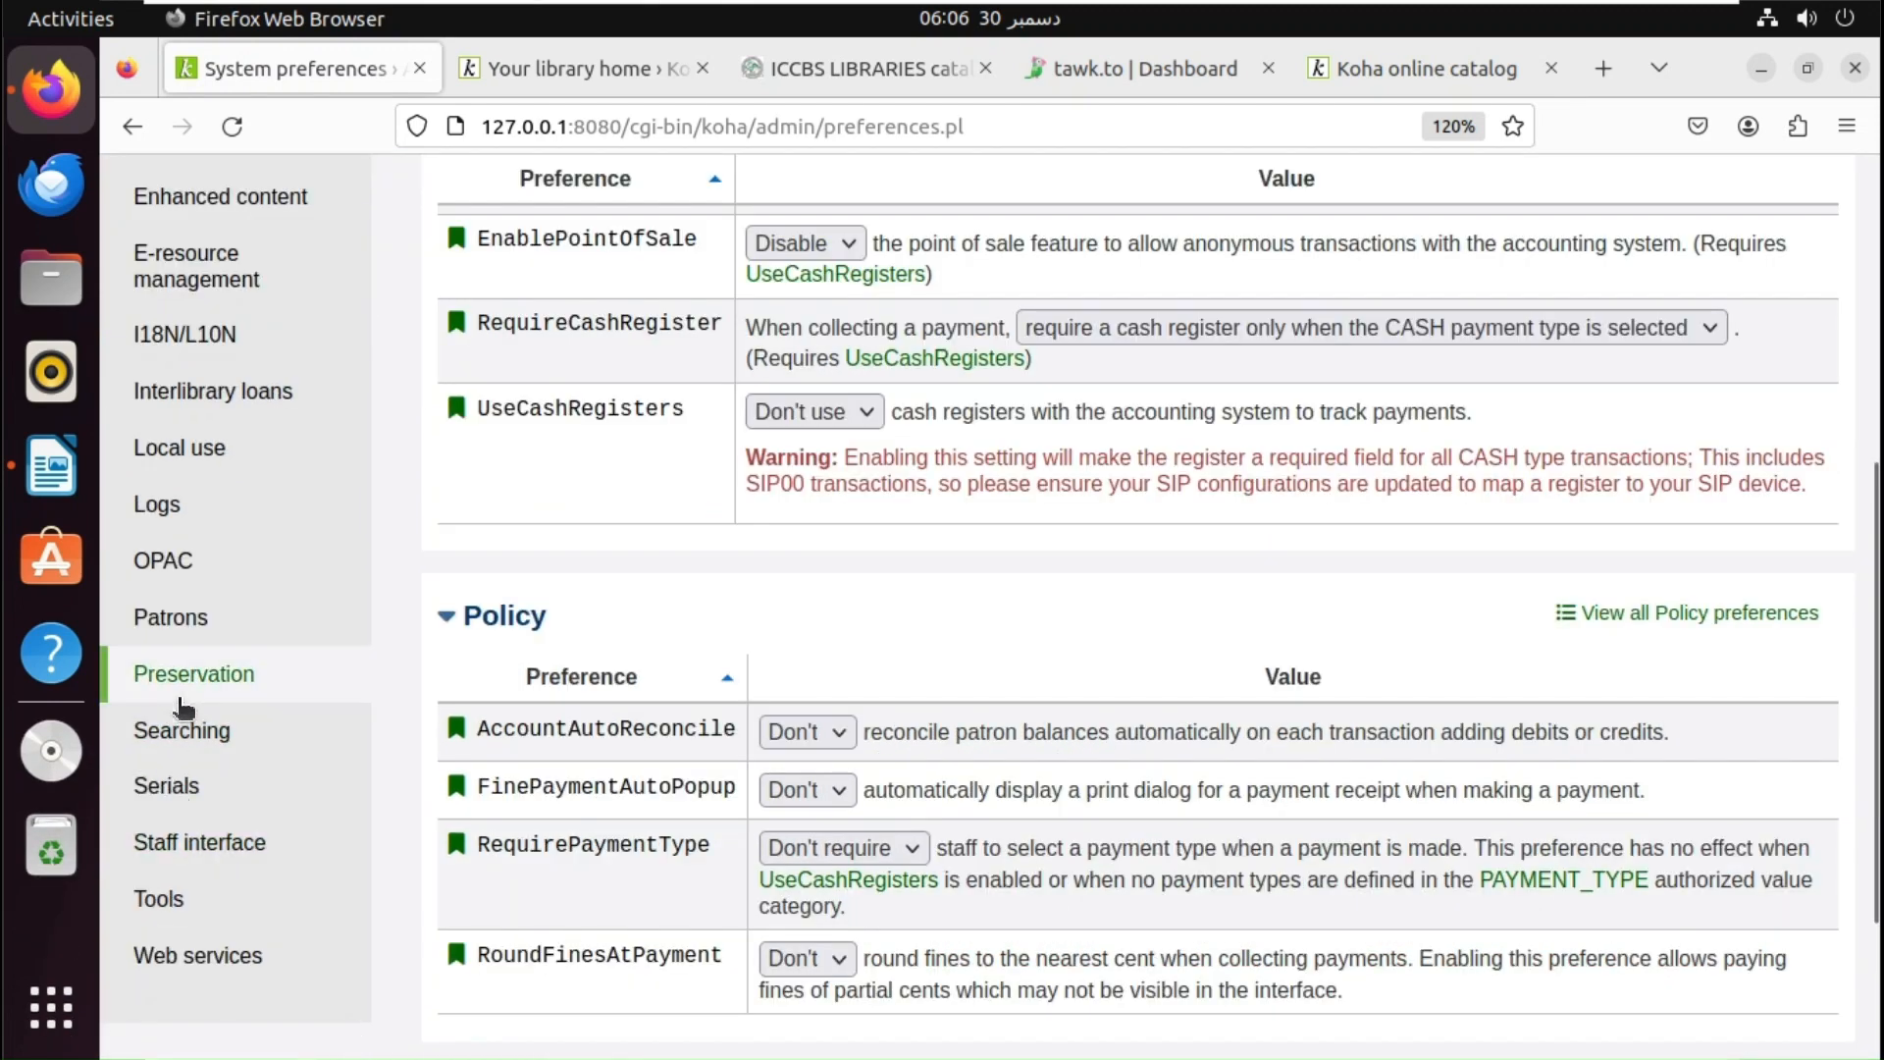
{"action": "left_click", "coordinate": [147, 579]}
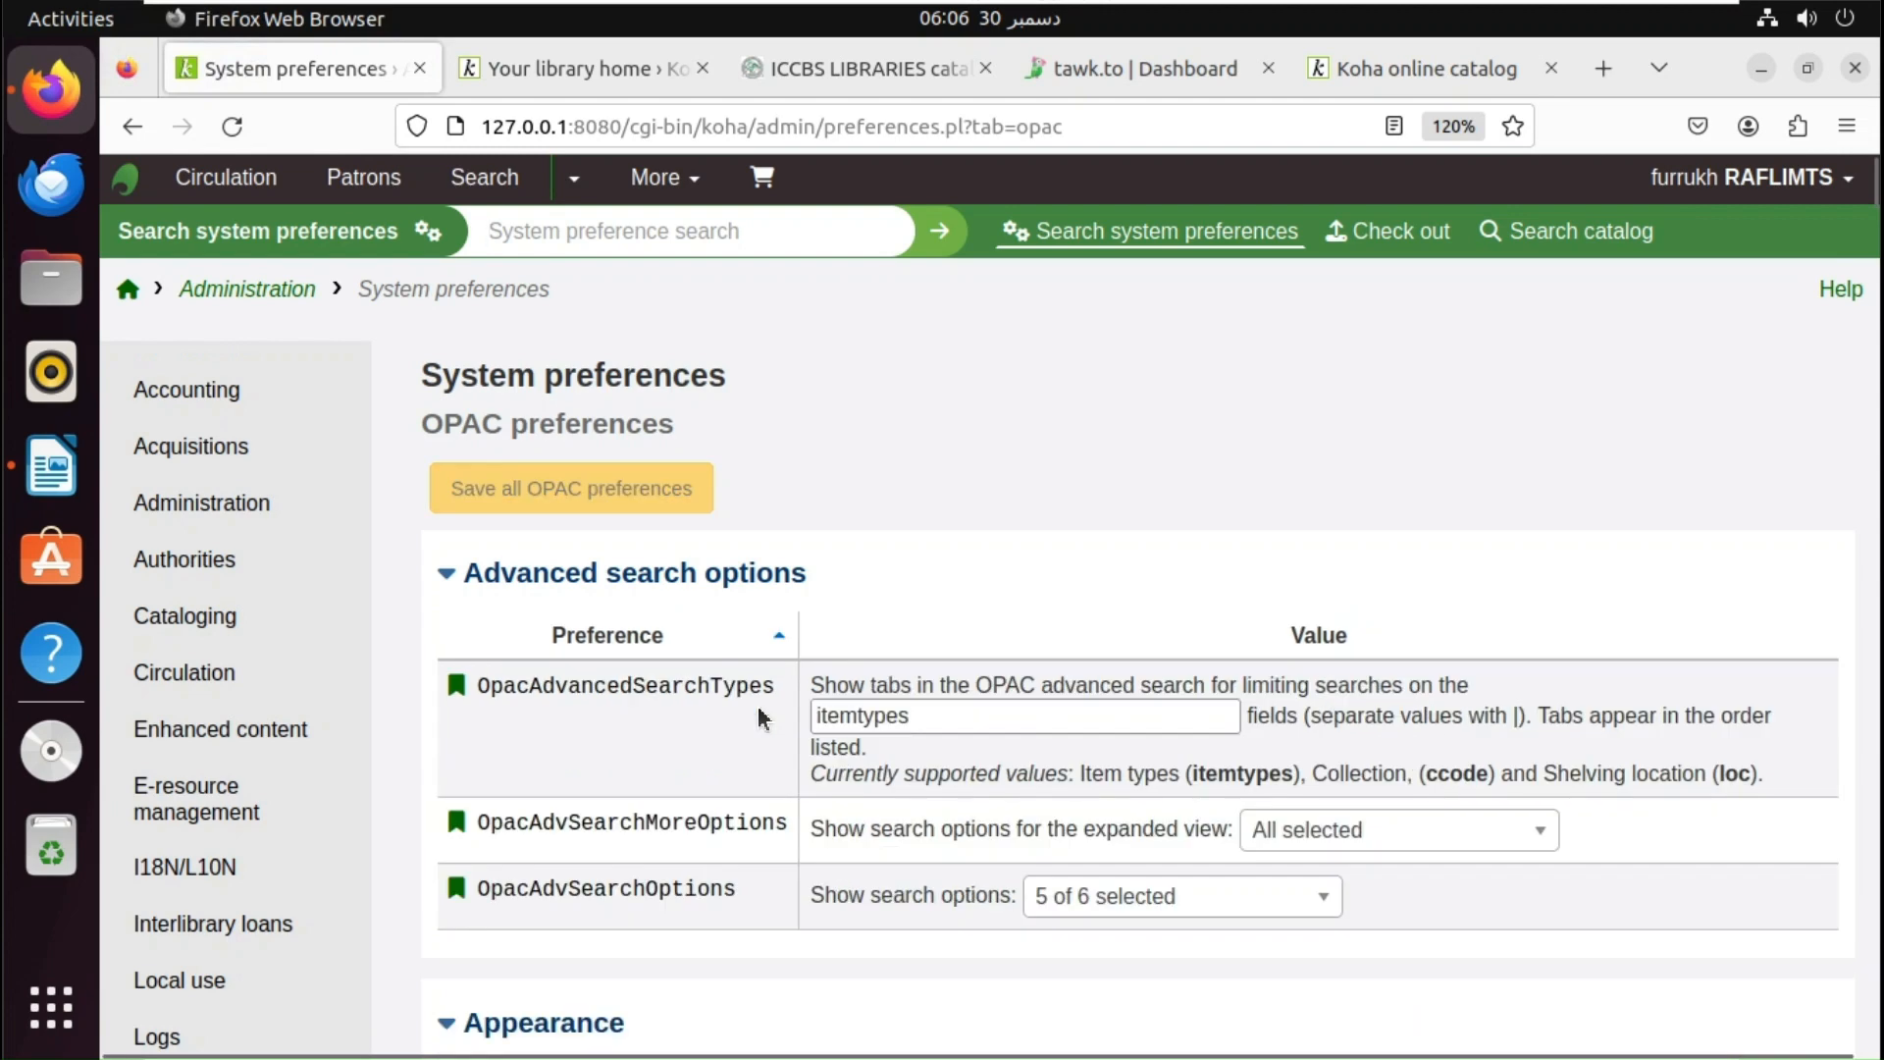
{"action": "key", "text": "ctrl+f"}
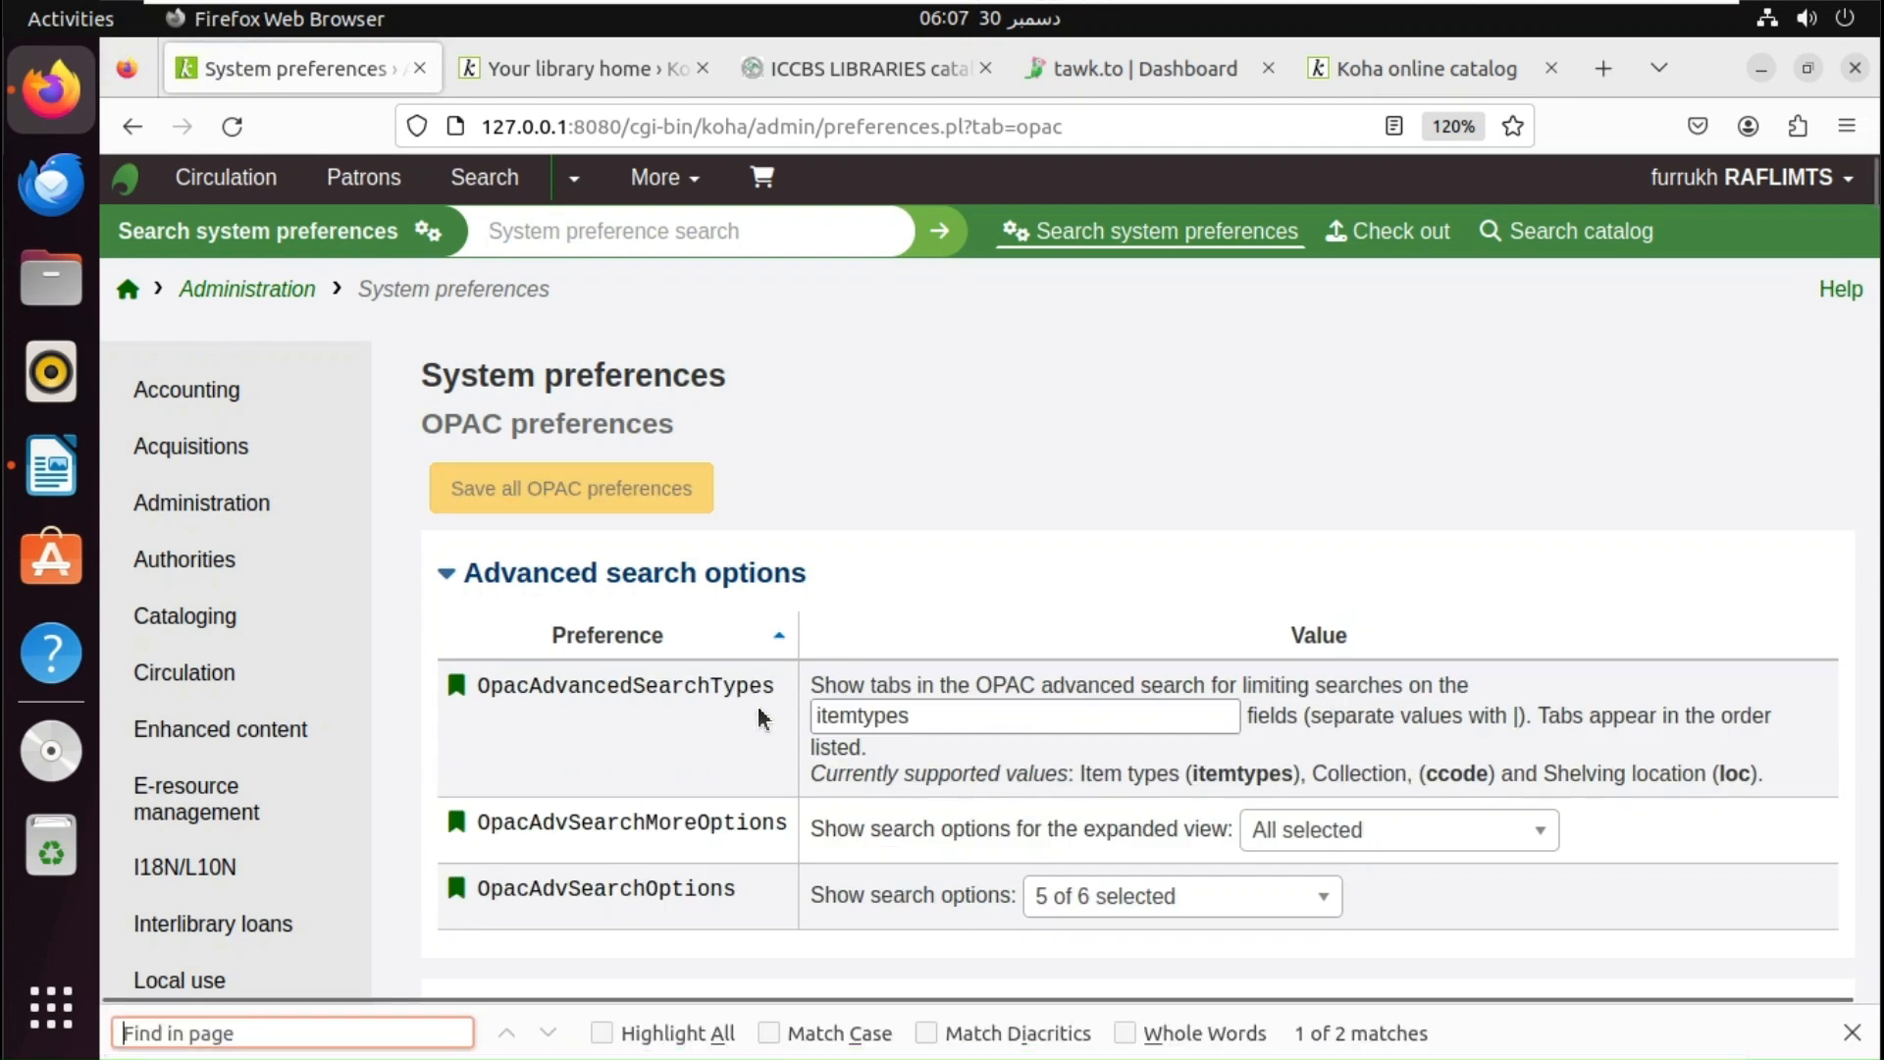
{"action": "type", "text": "js"}
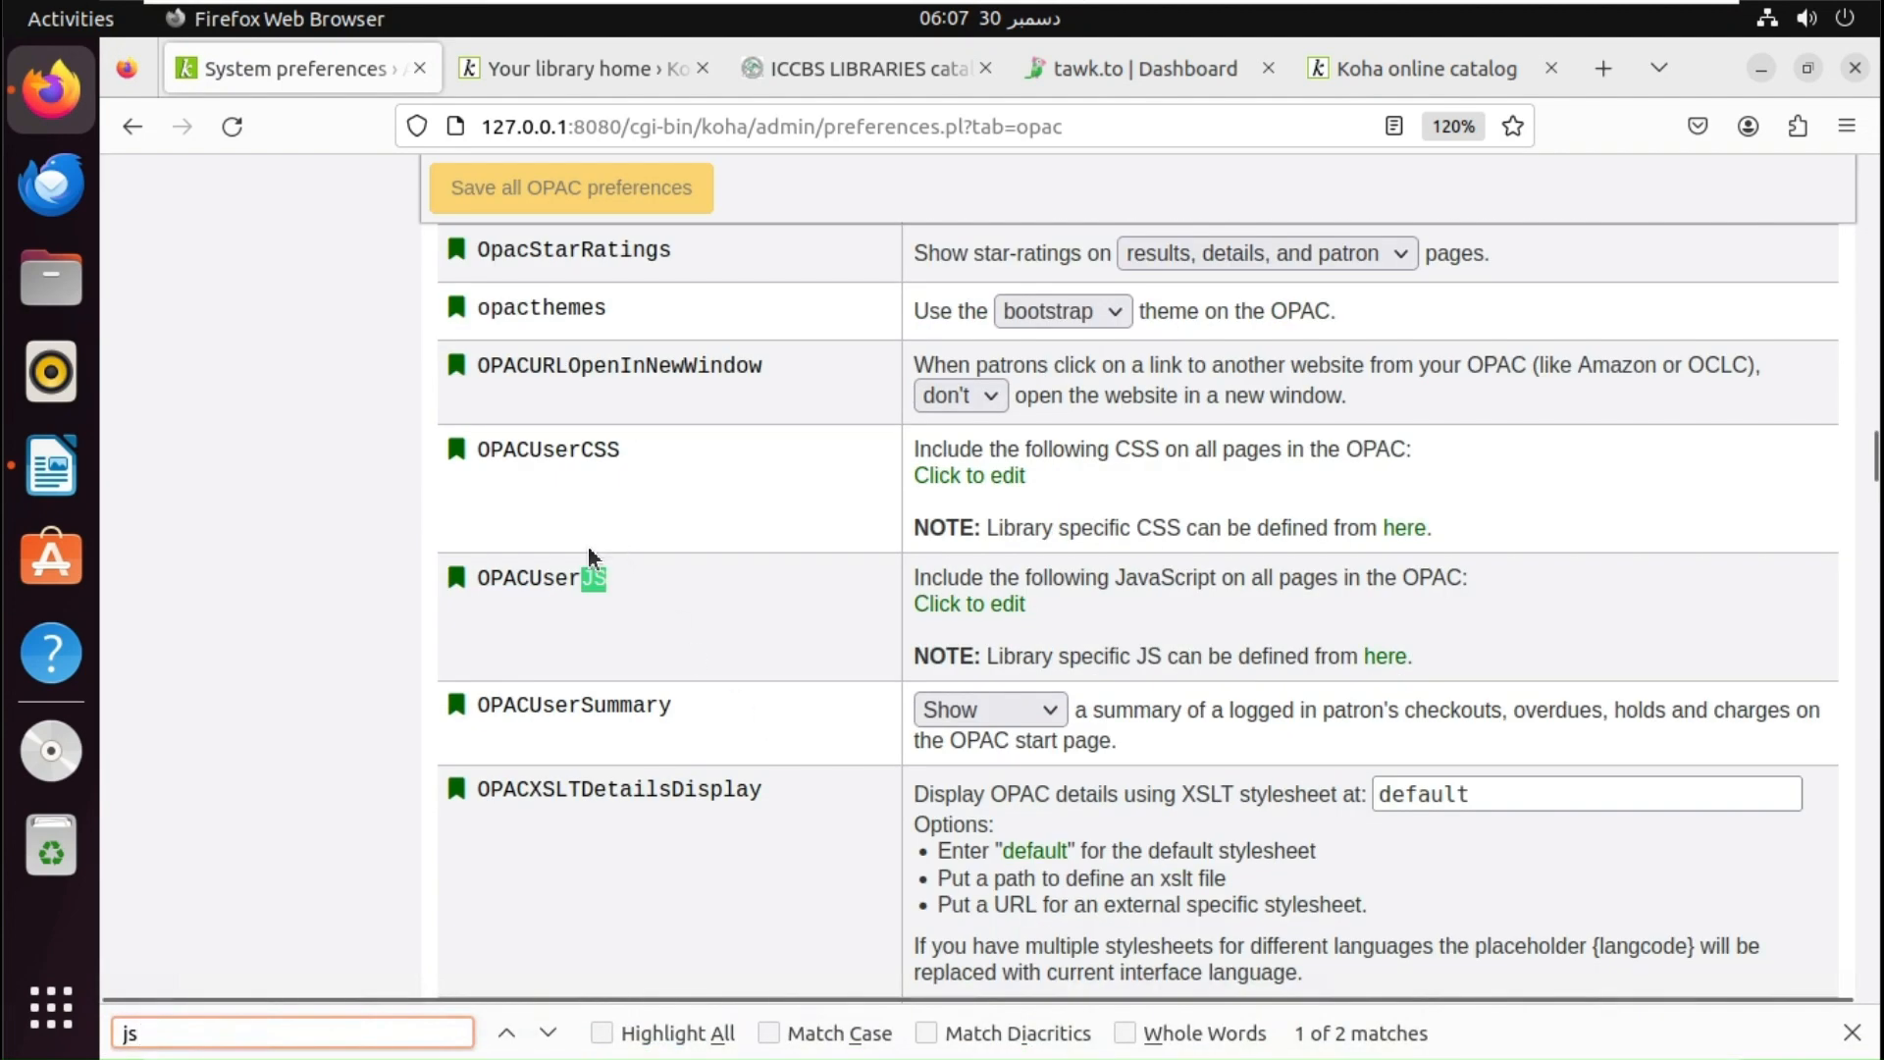
- Paste the Tawk.to script into OPACUserJS and save all OPAC preferences
{"action": "left_click", "coordinate": [989, 605]}
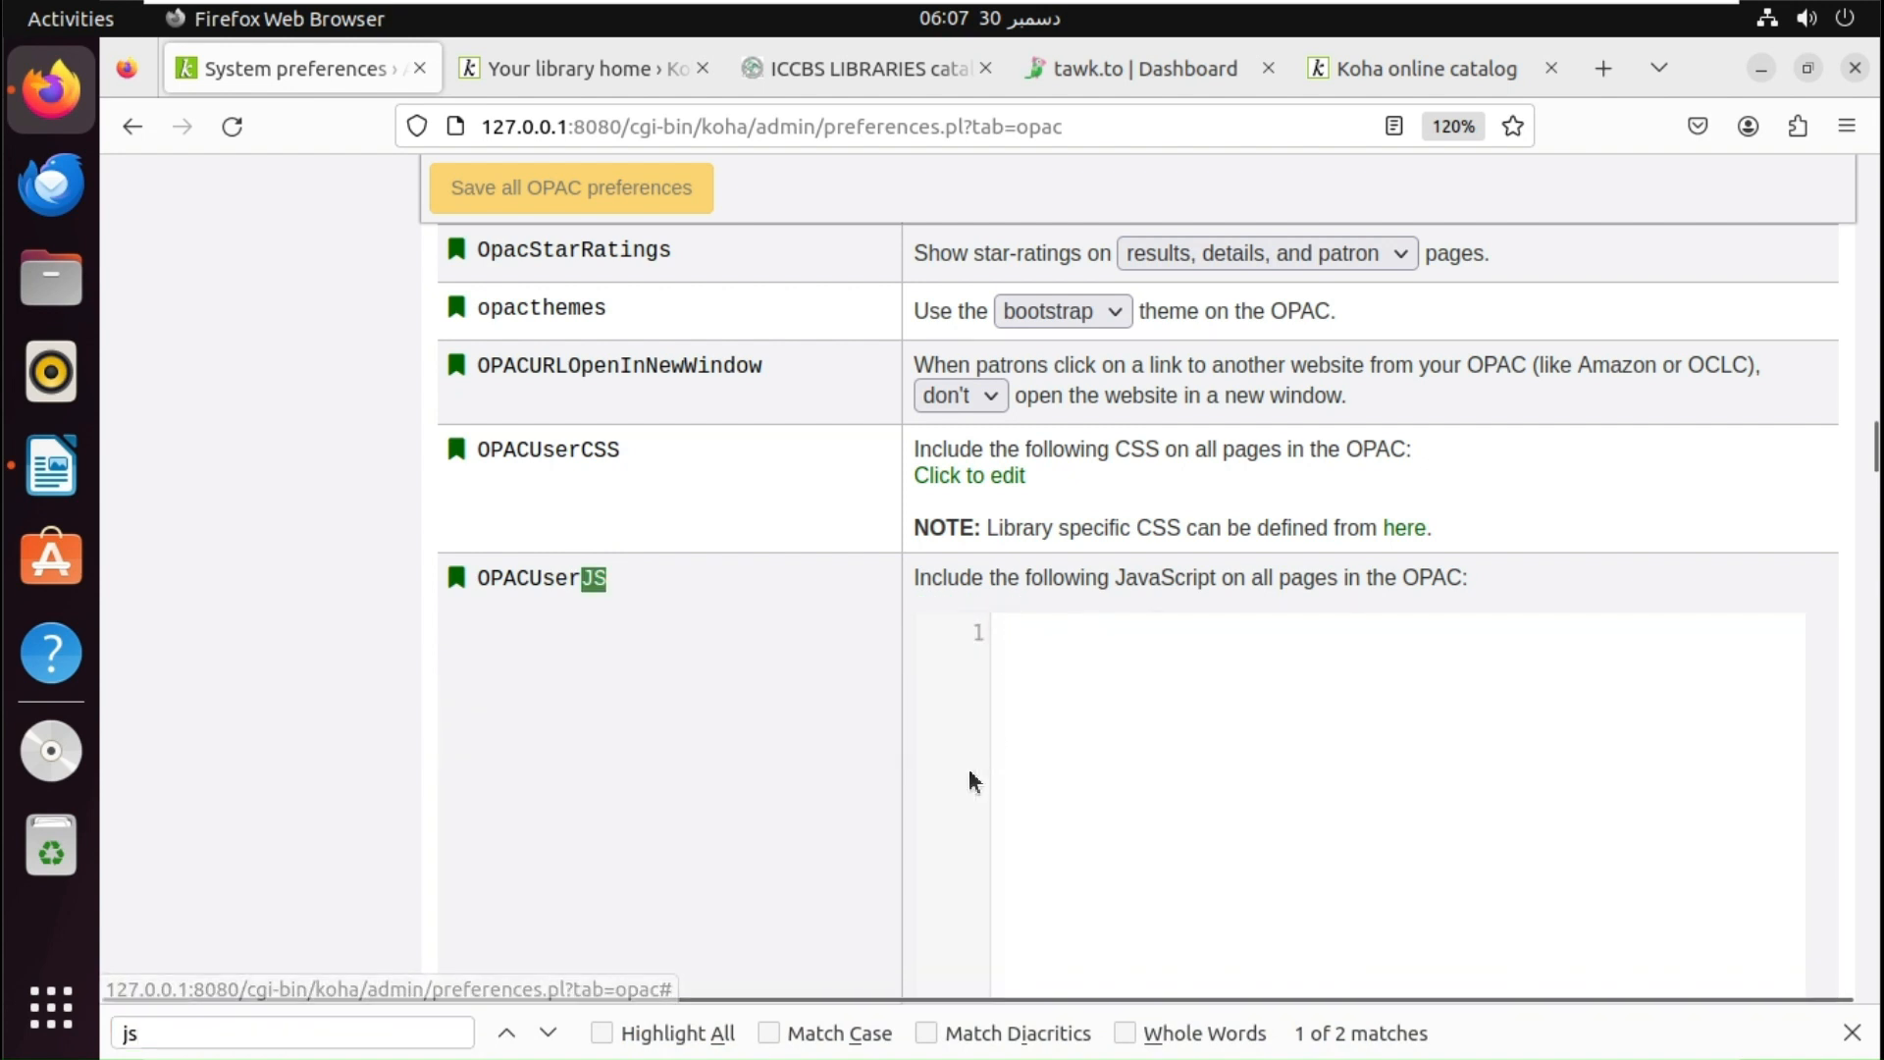
{"action": "key", "text": "ctrl+v"}
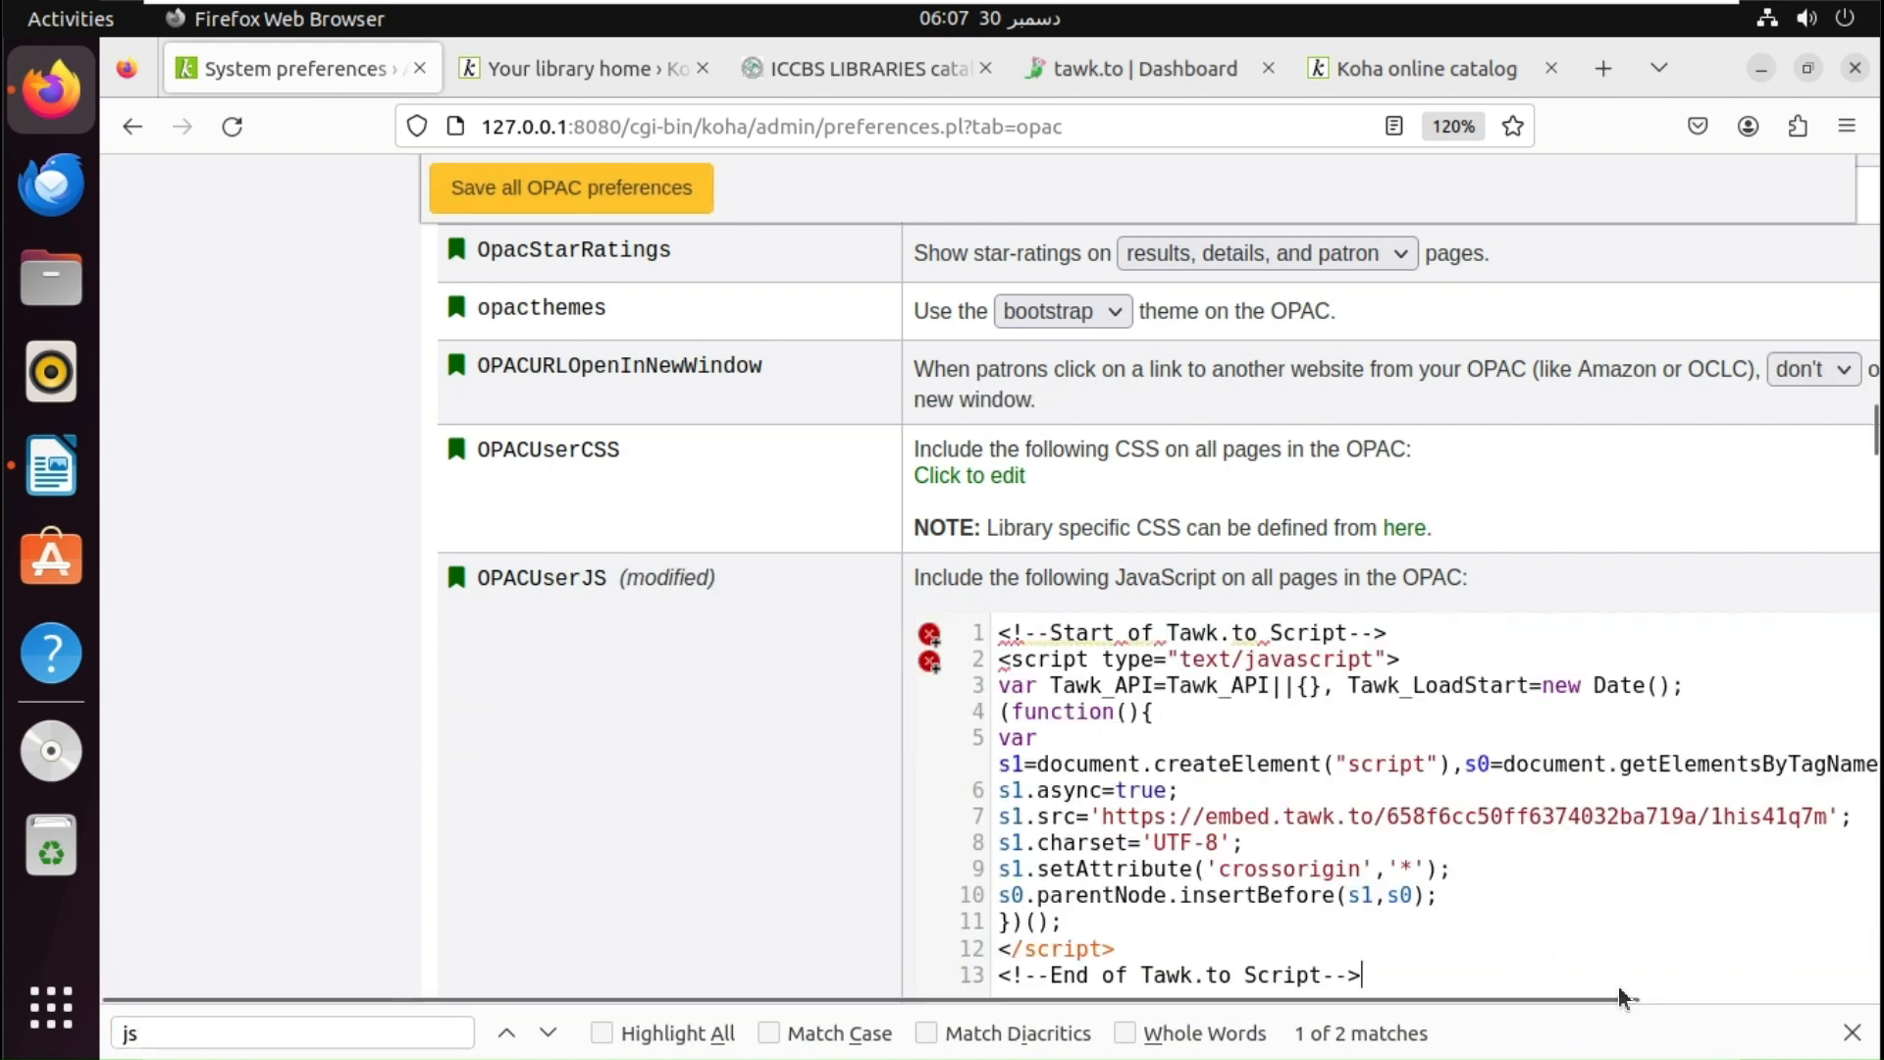
{"action": "left_click", "coordinate": [610, 202]}
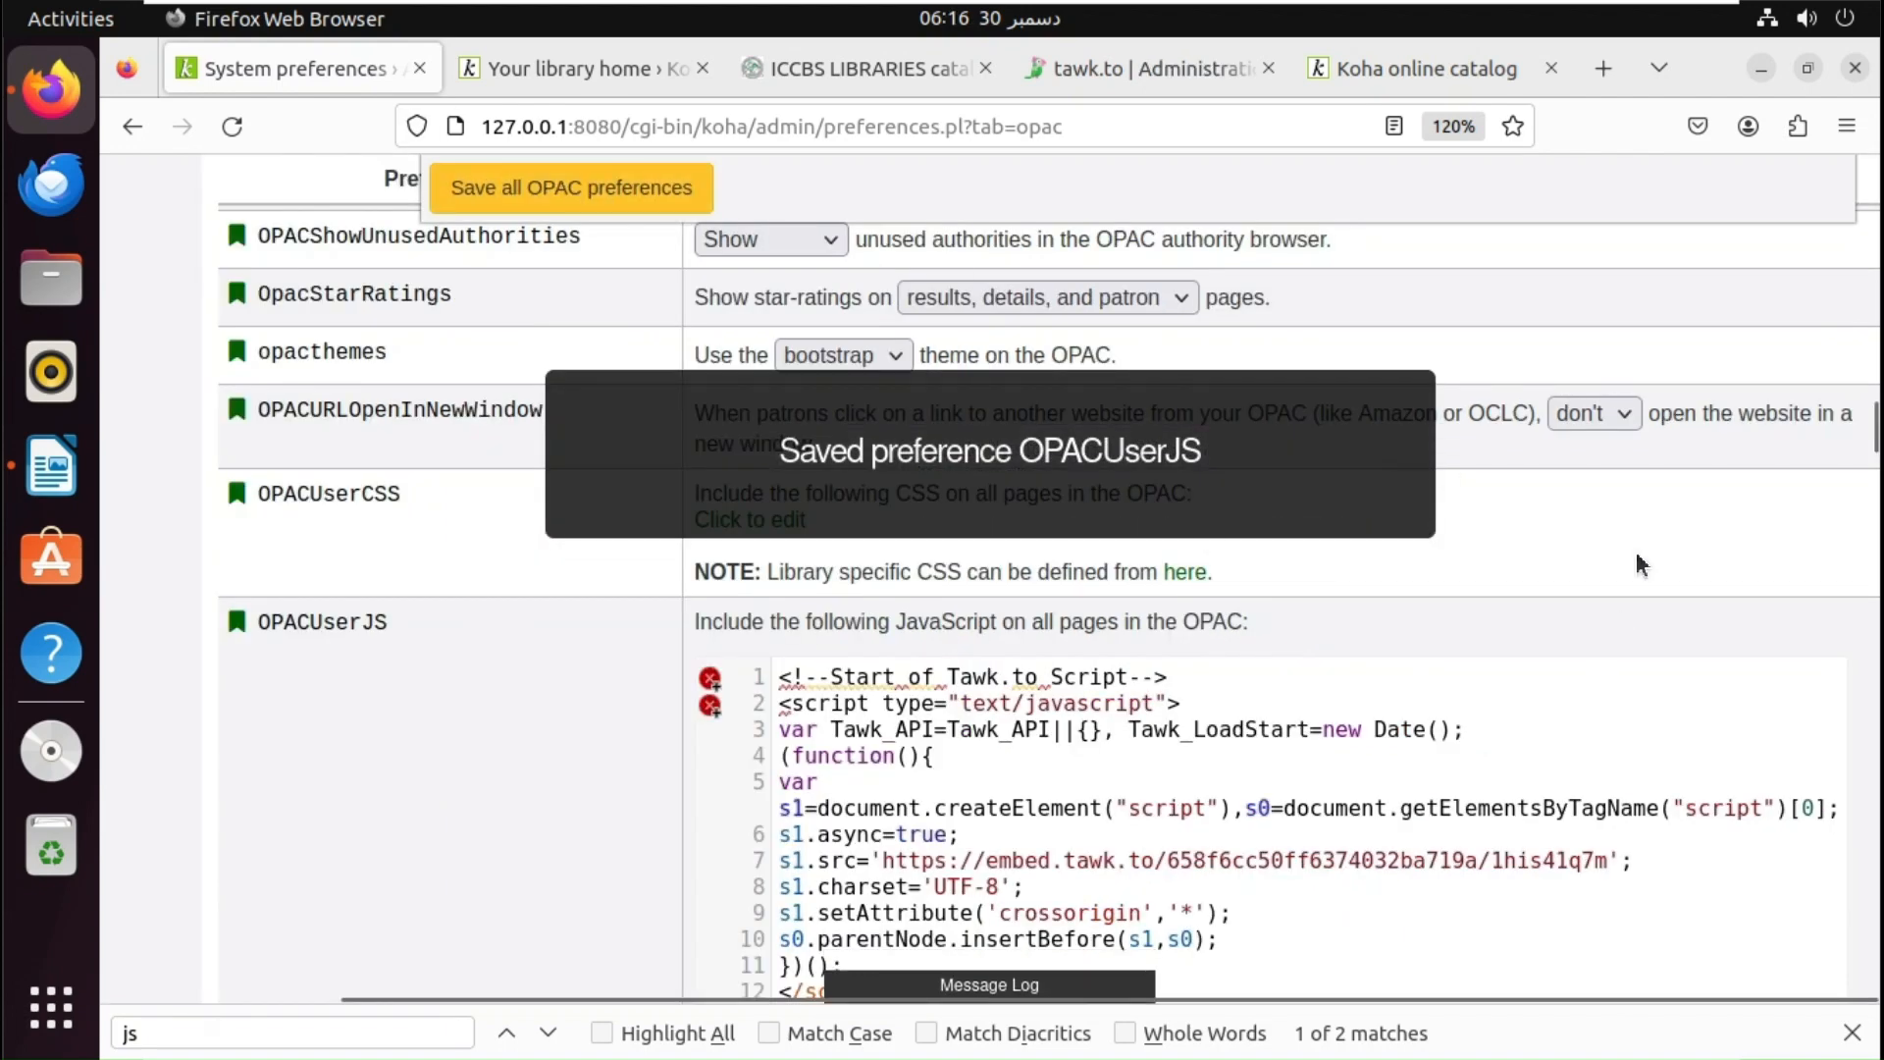
- Reset the page zoom and go to the Tools module via More
{"action": "left_click_drag", "start_coordinate": [1875, 430], "coordinate": [1879, 162]}
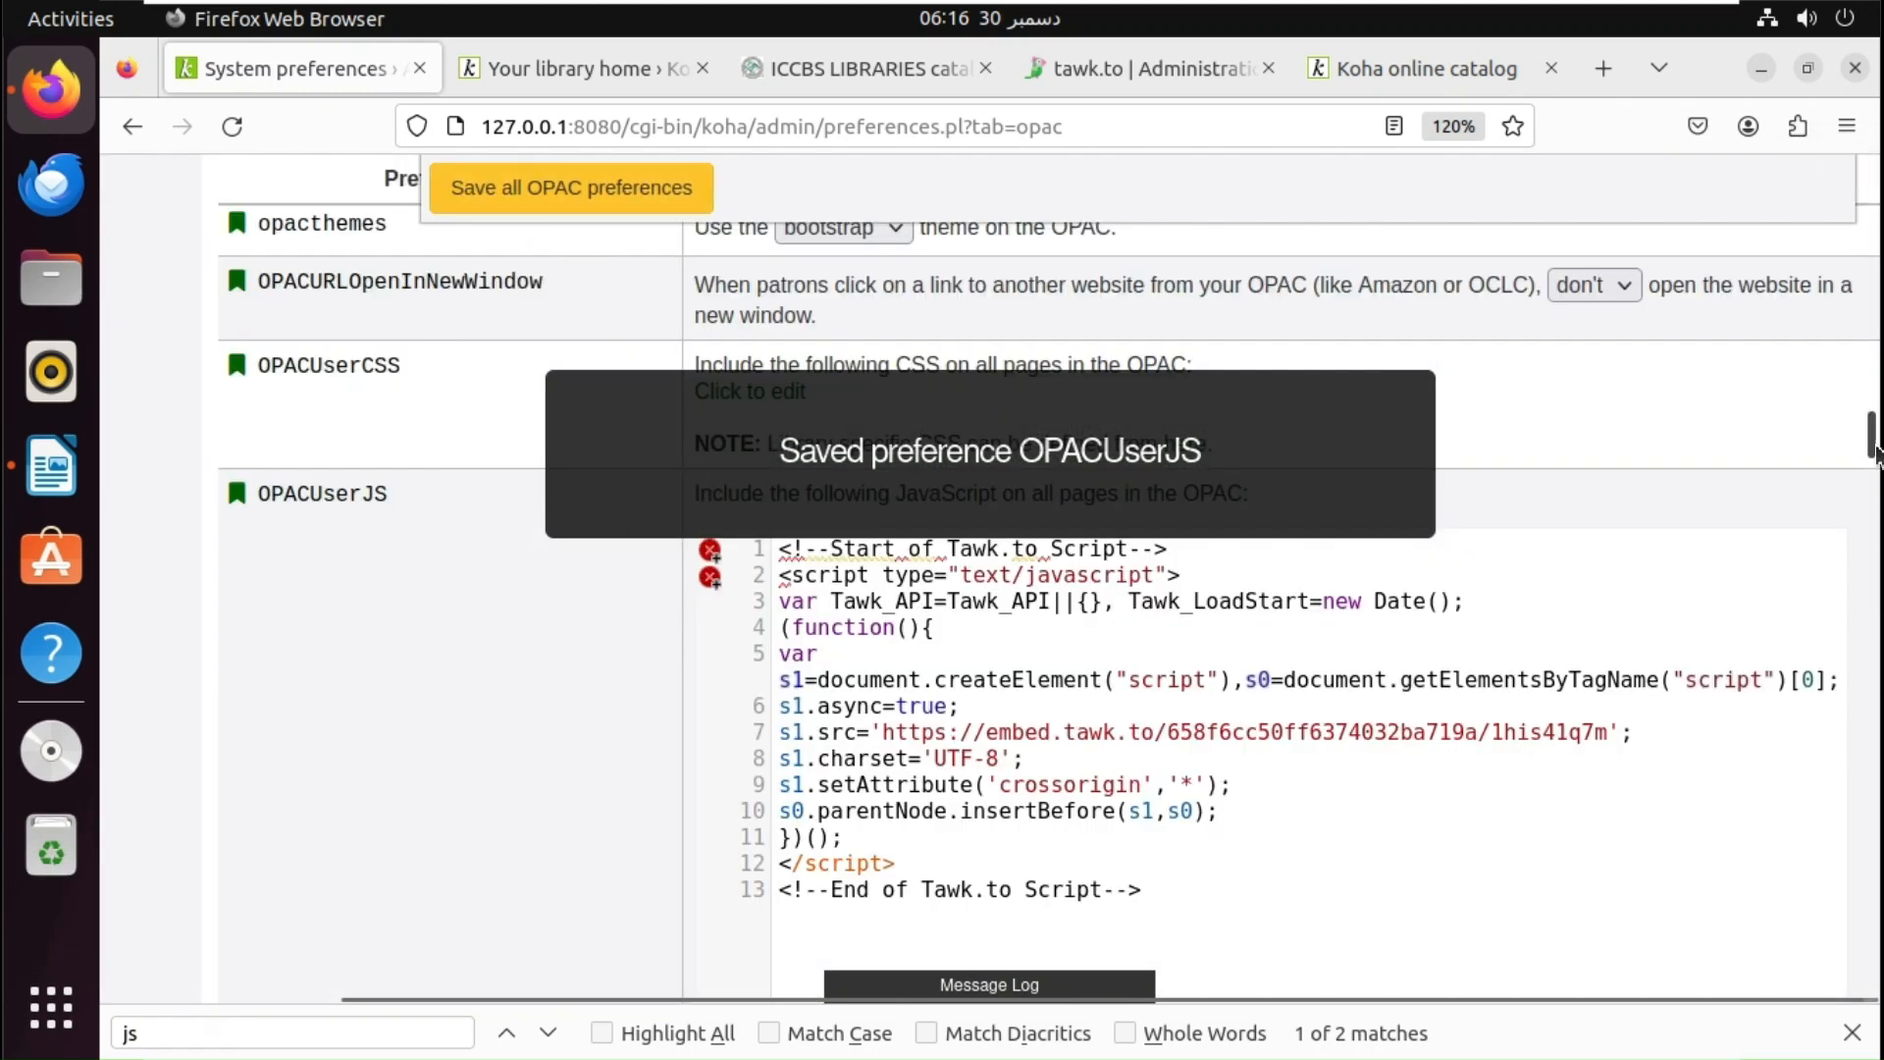
{"action": "left_click_drag", "start_coordinate": [1874, 447], "coordinate": [1876, 173]}
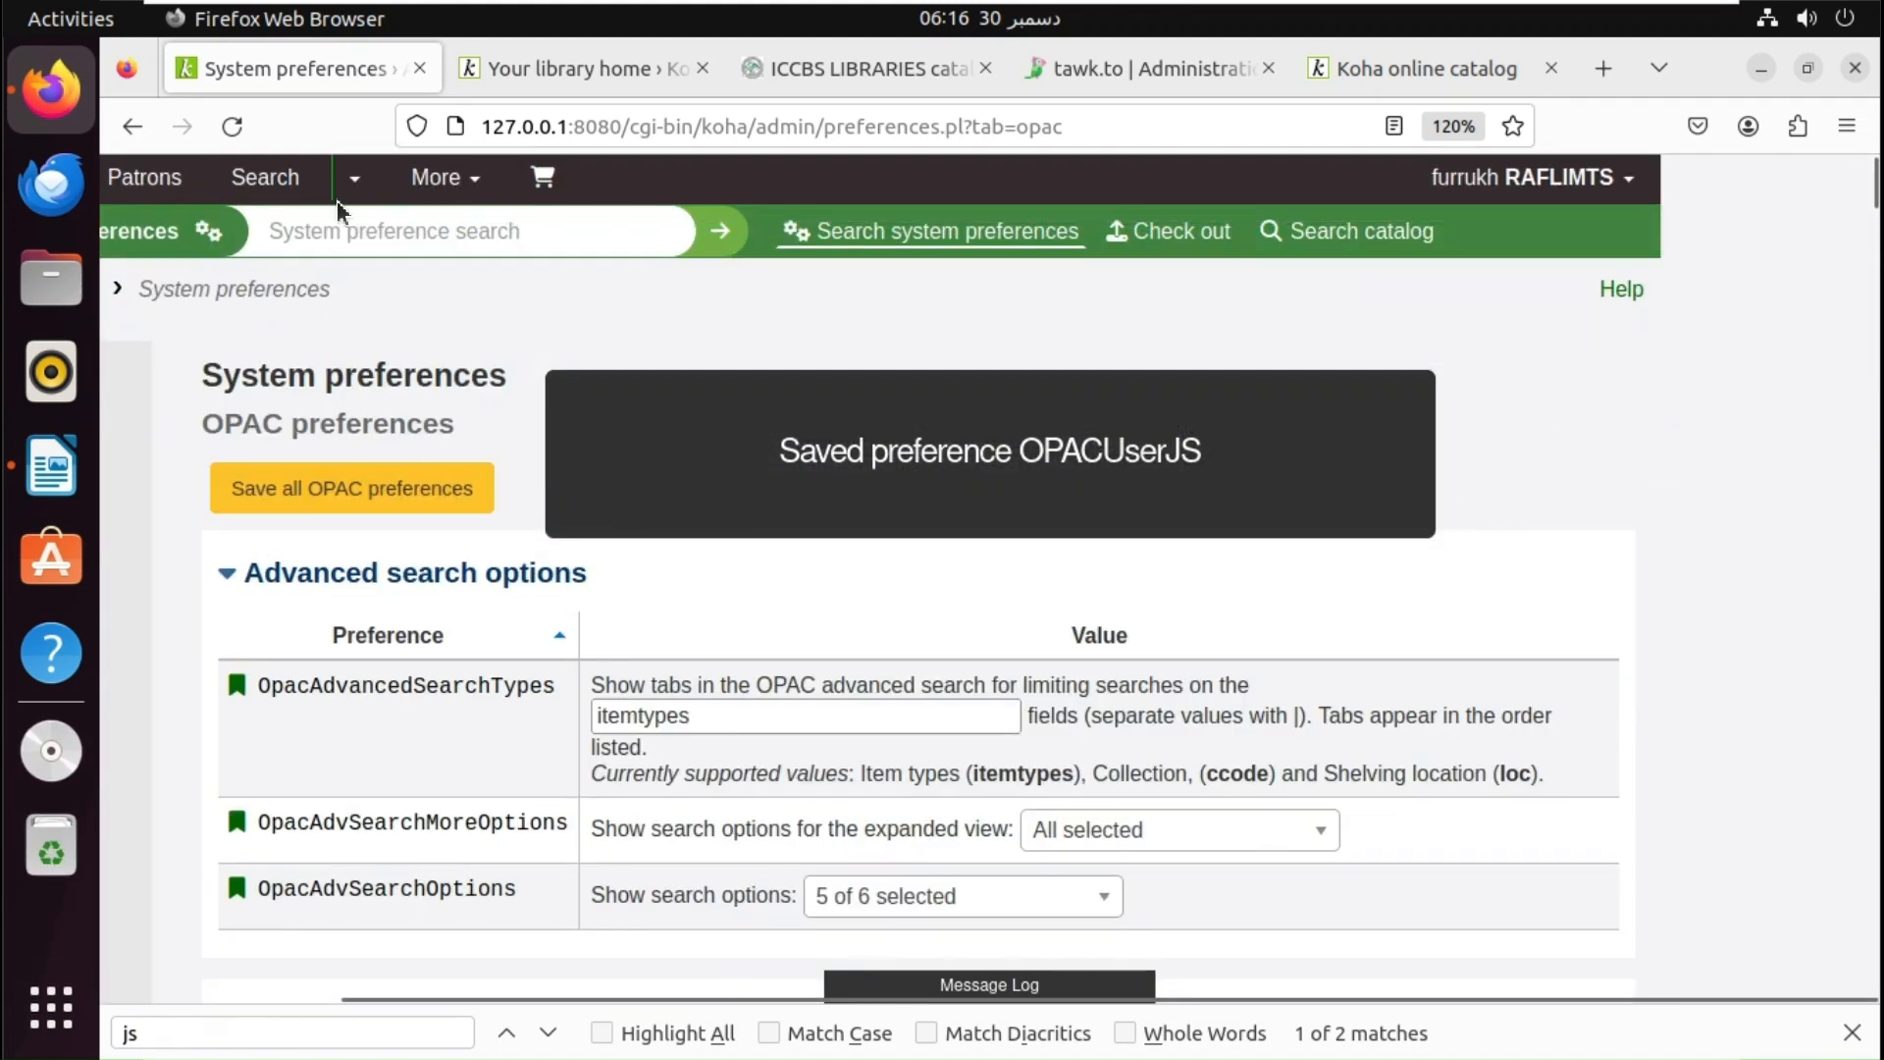
{"action": "left_click", "coordinate": [420, 181]}
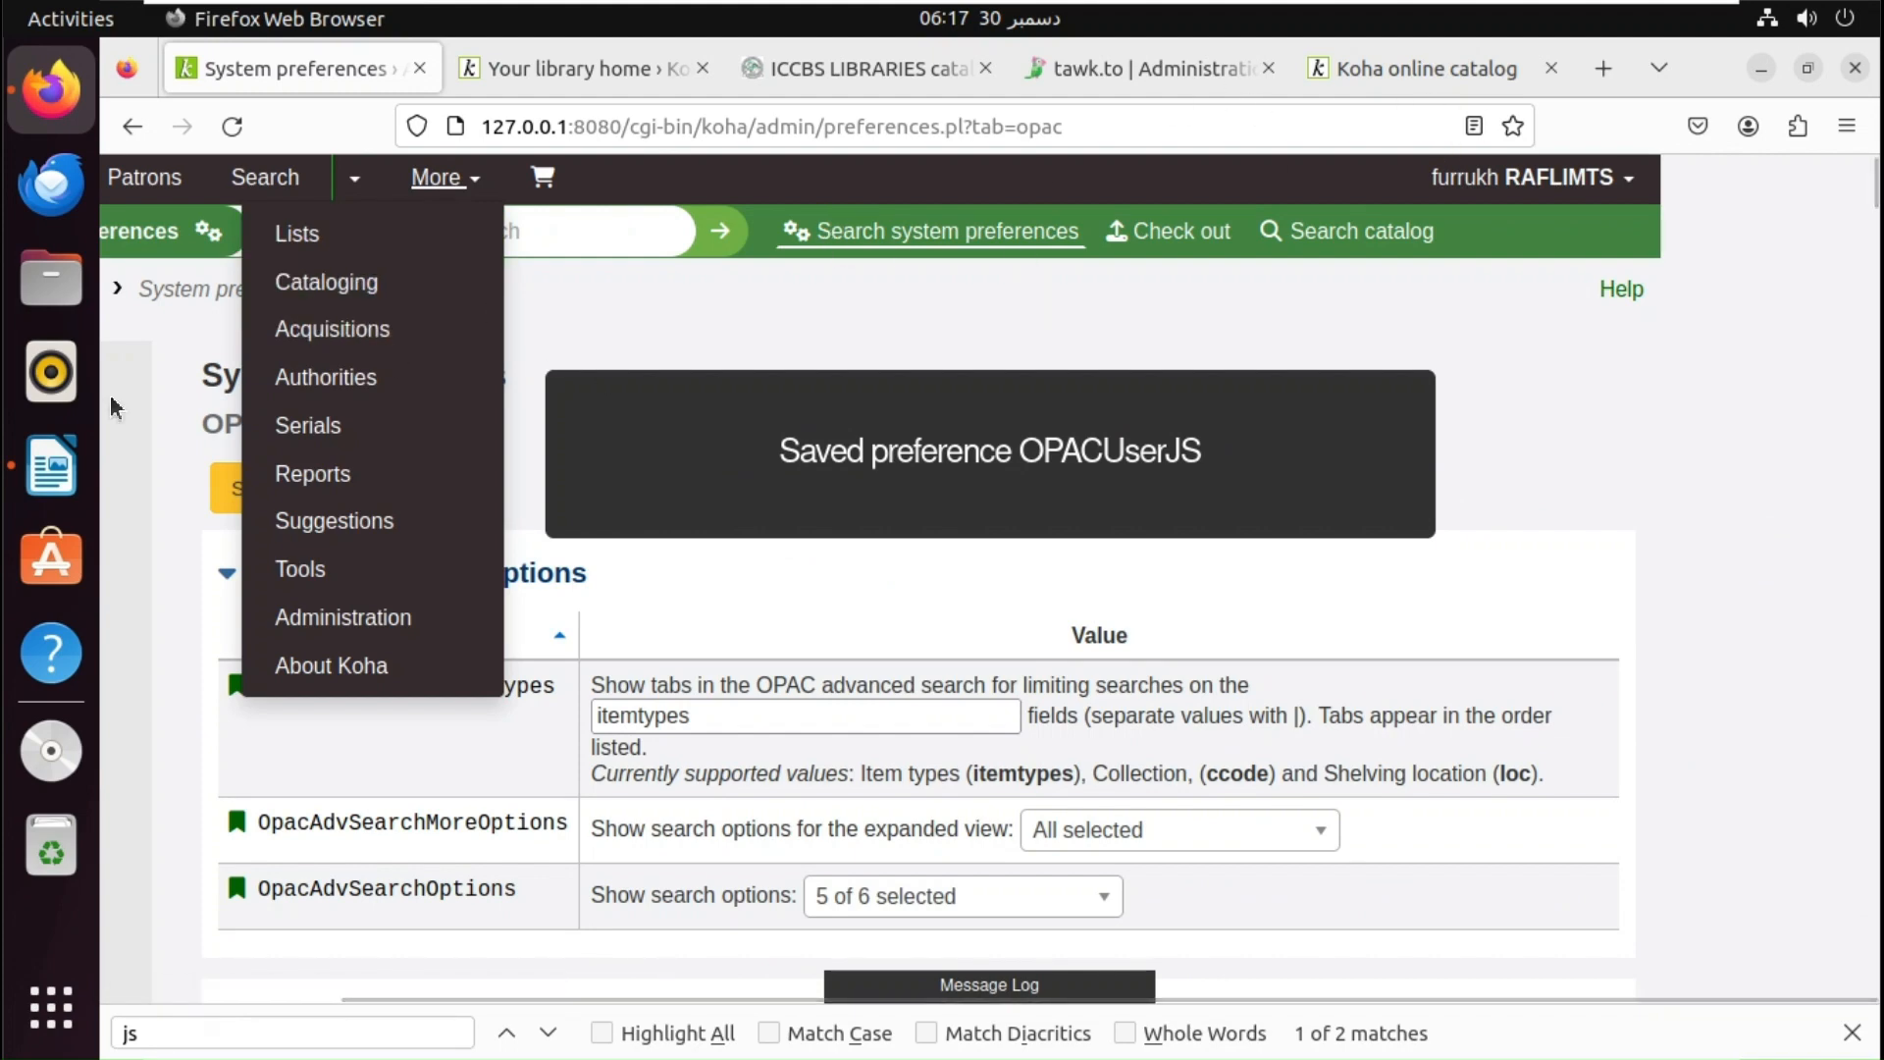
{"action": "key", "text": "ctrl+0"}
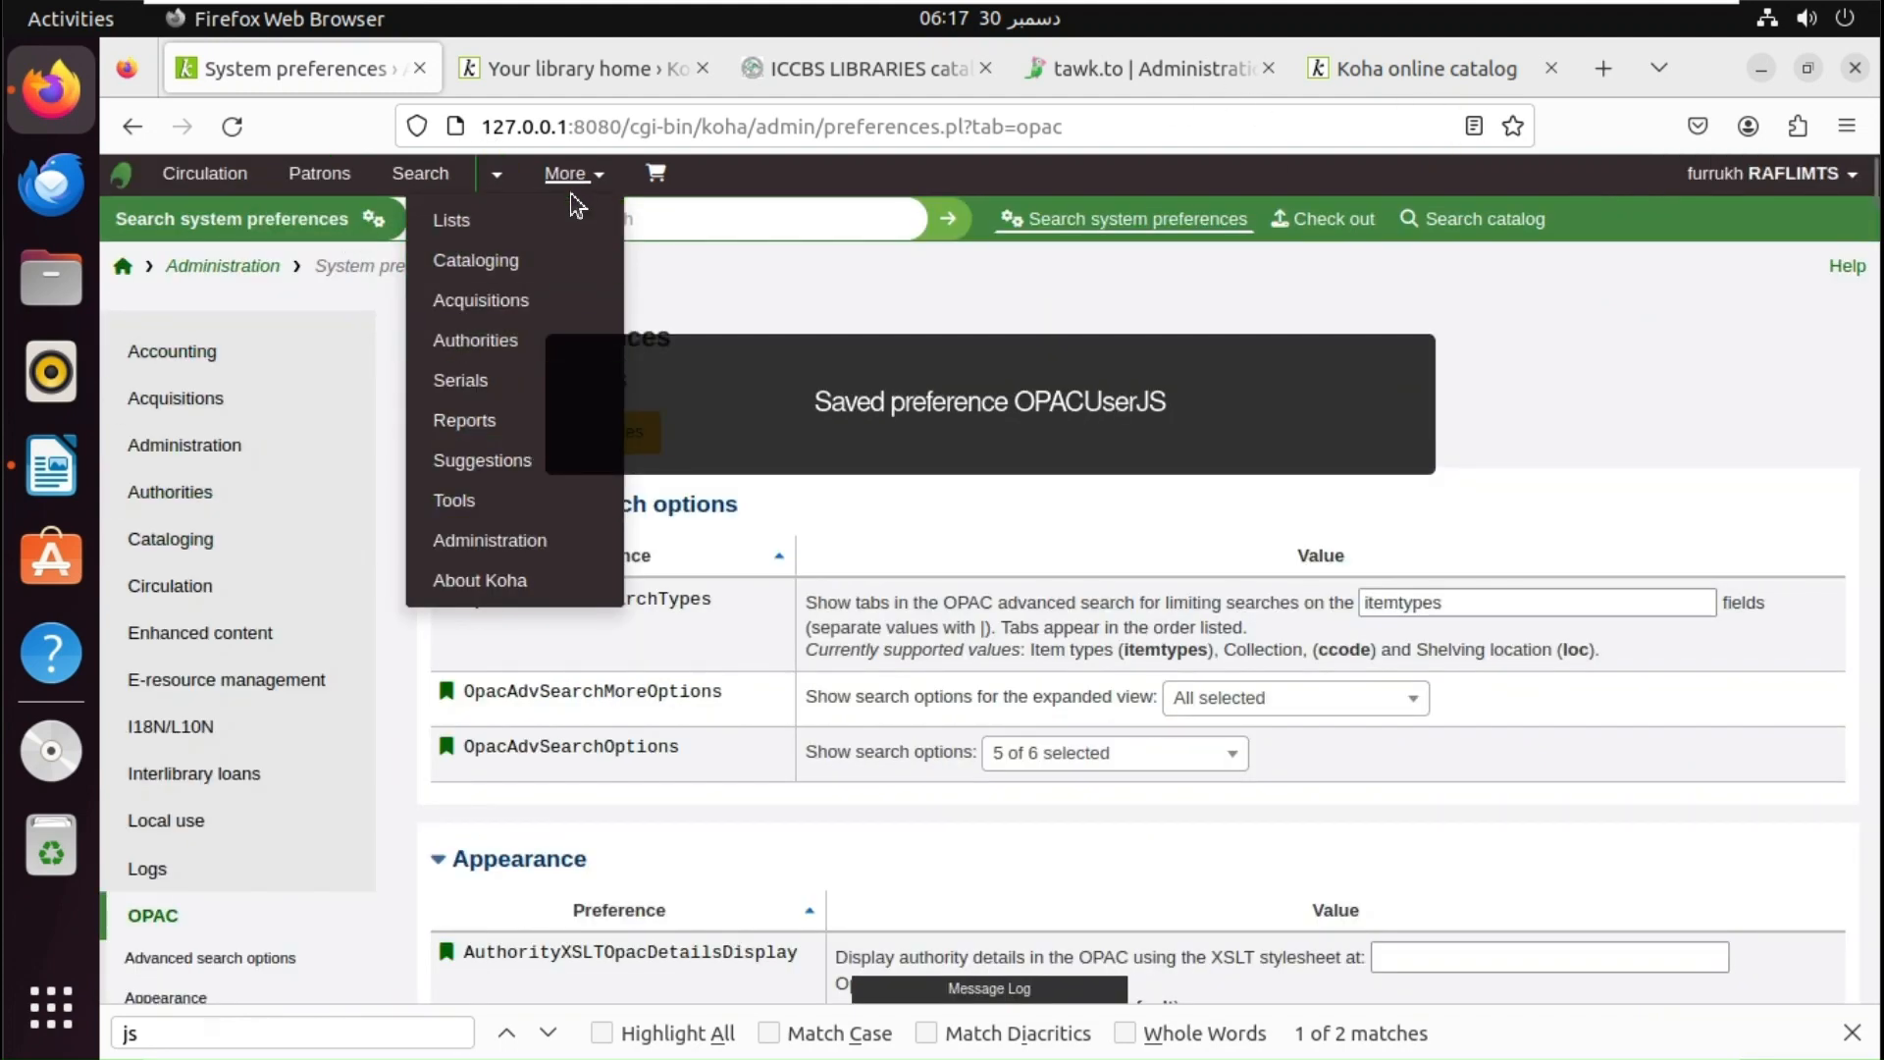
{"action": "left_click", "coordinate": [460, 512]}
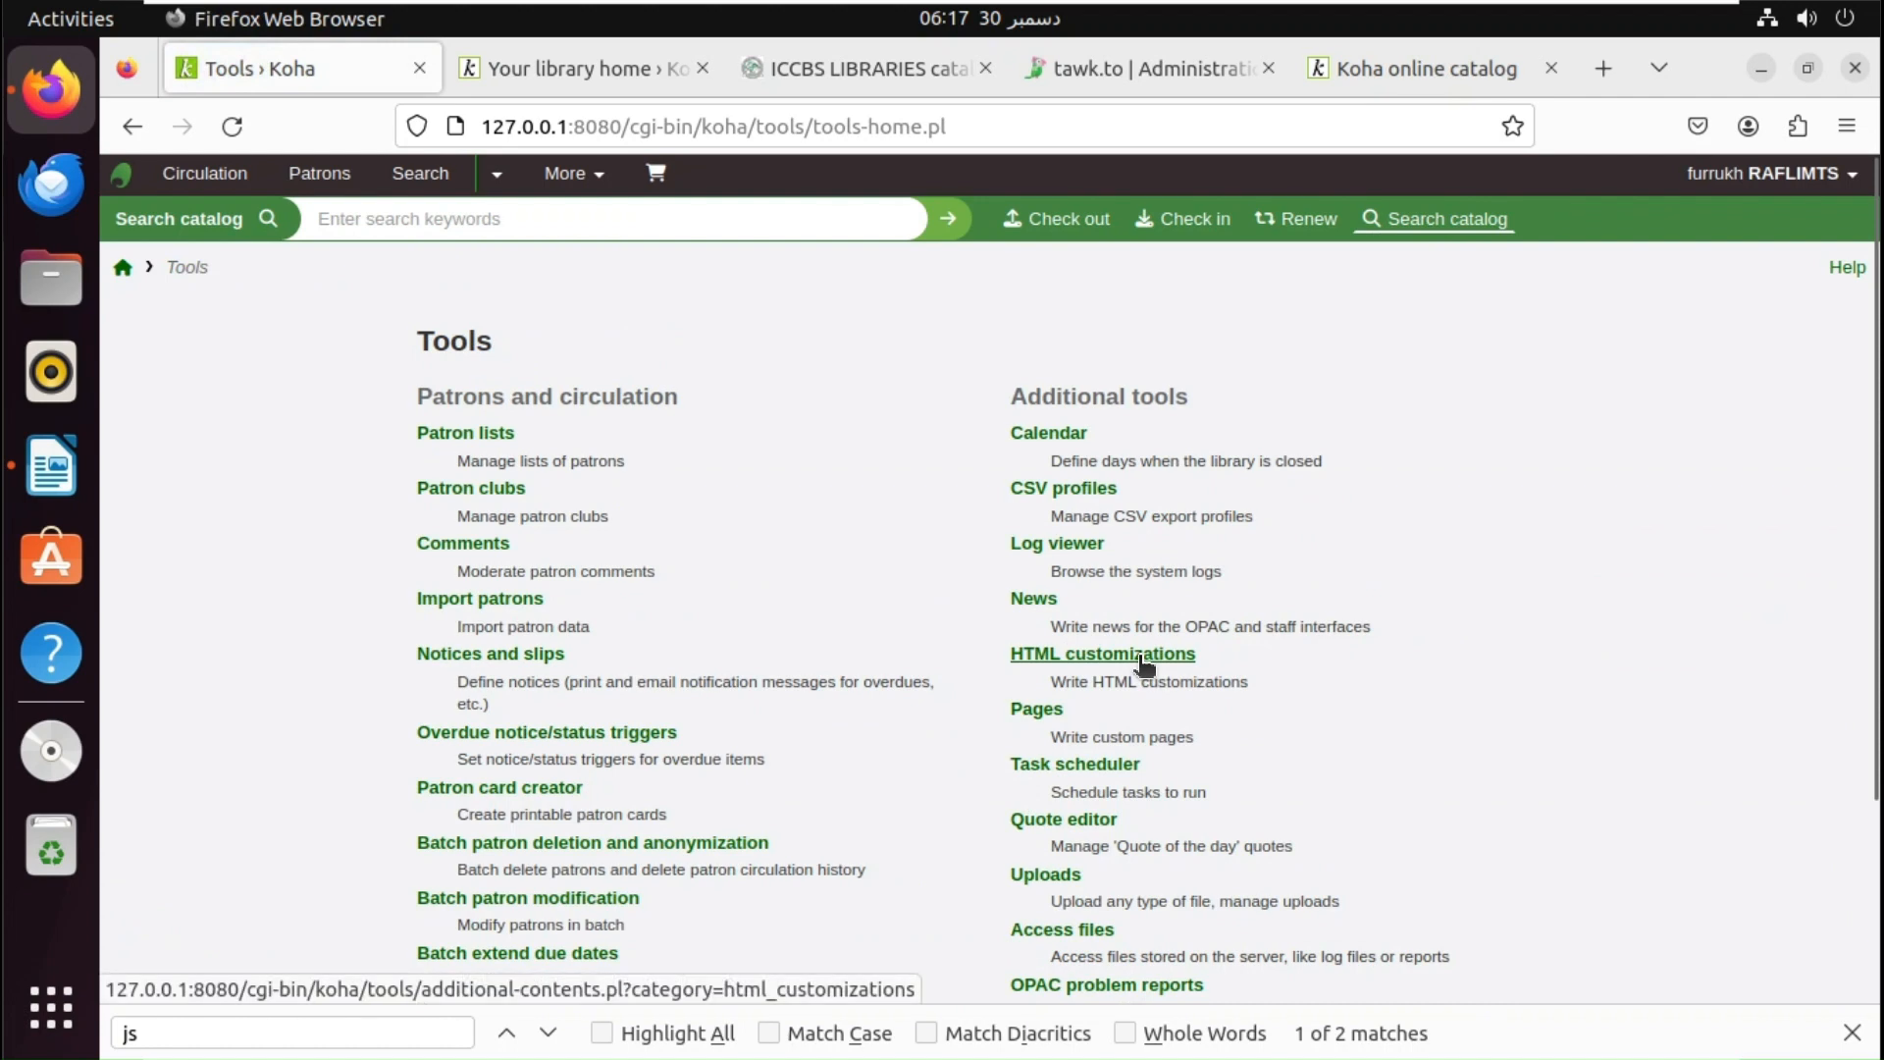
- Create a new HTML customization entry with display location OpacNavBottom
{"action": "left_click", "coordinate": [1144, 654]}
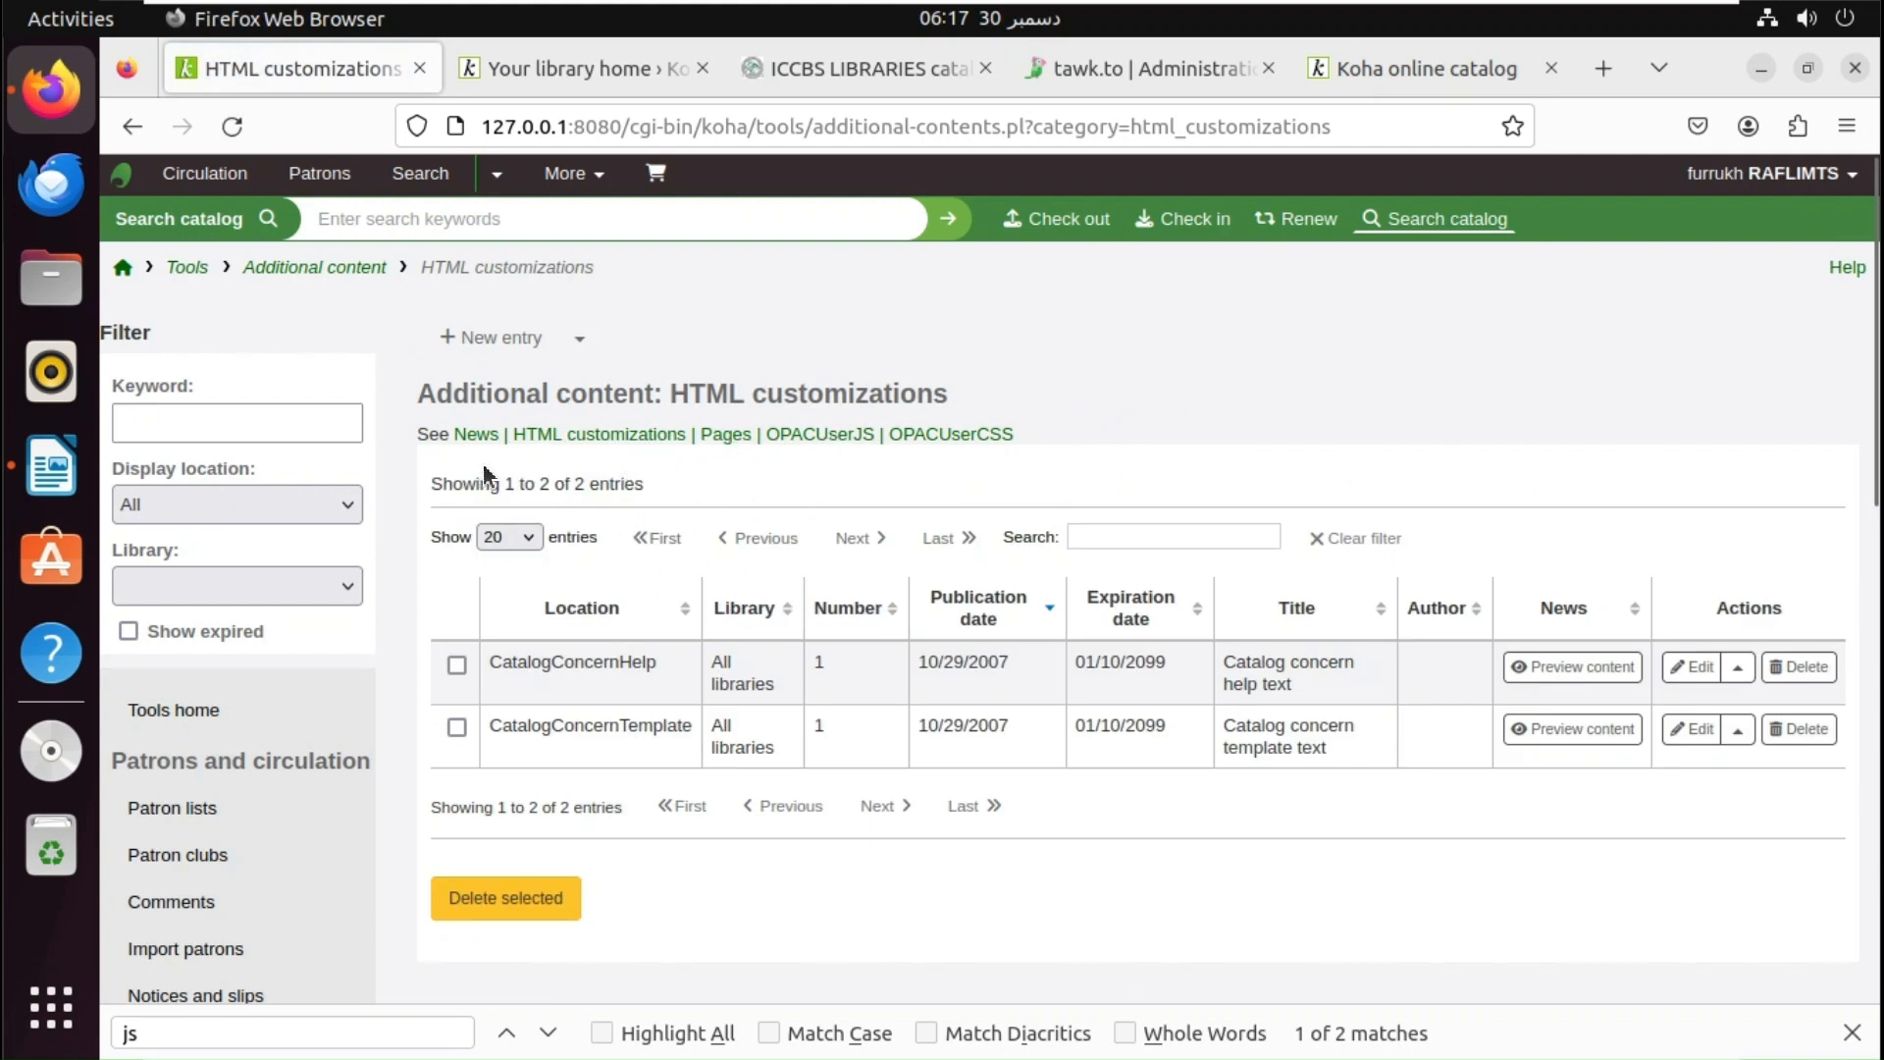
{"action": "left_click", "coordinate": [506, 351]}
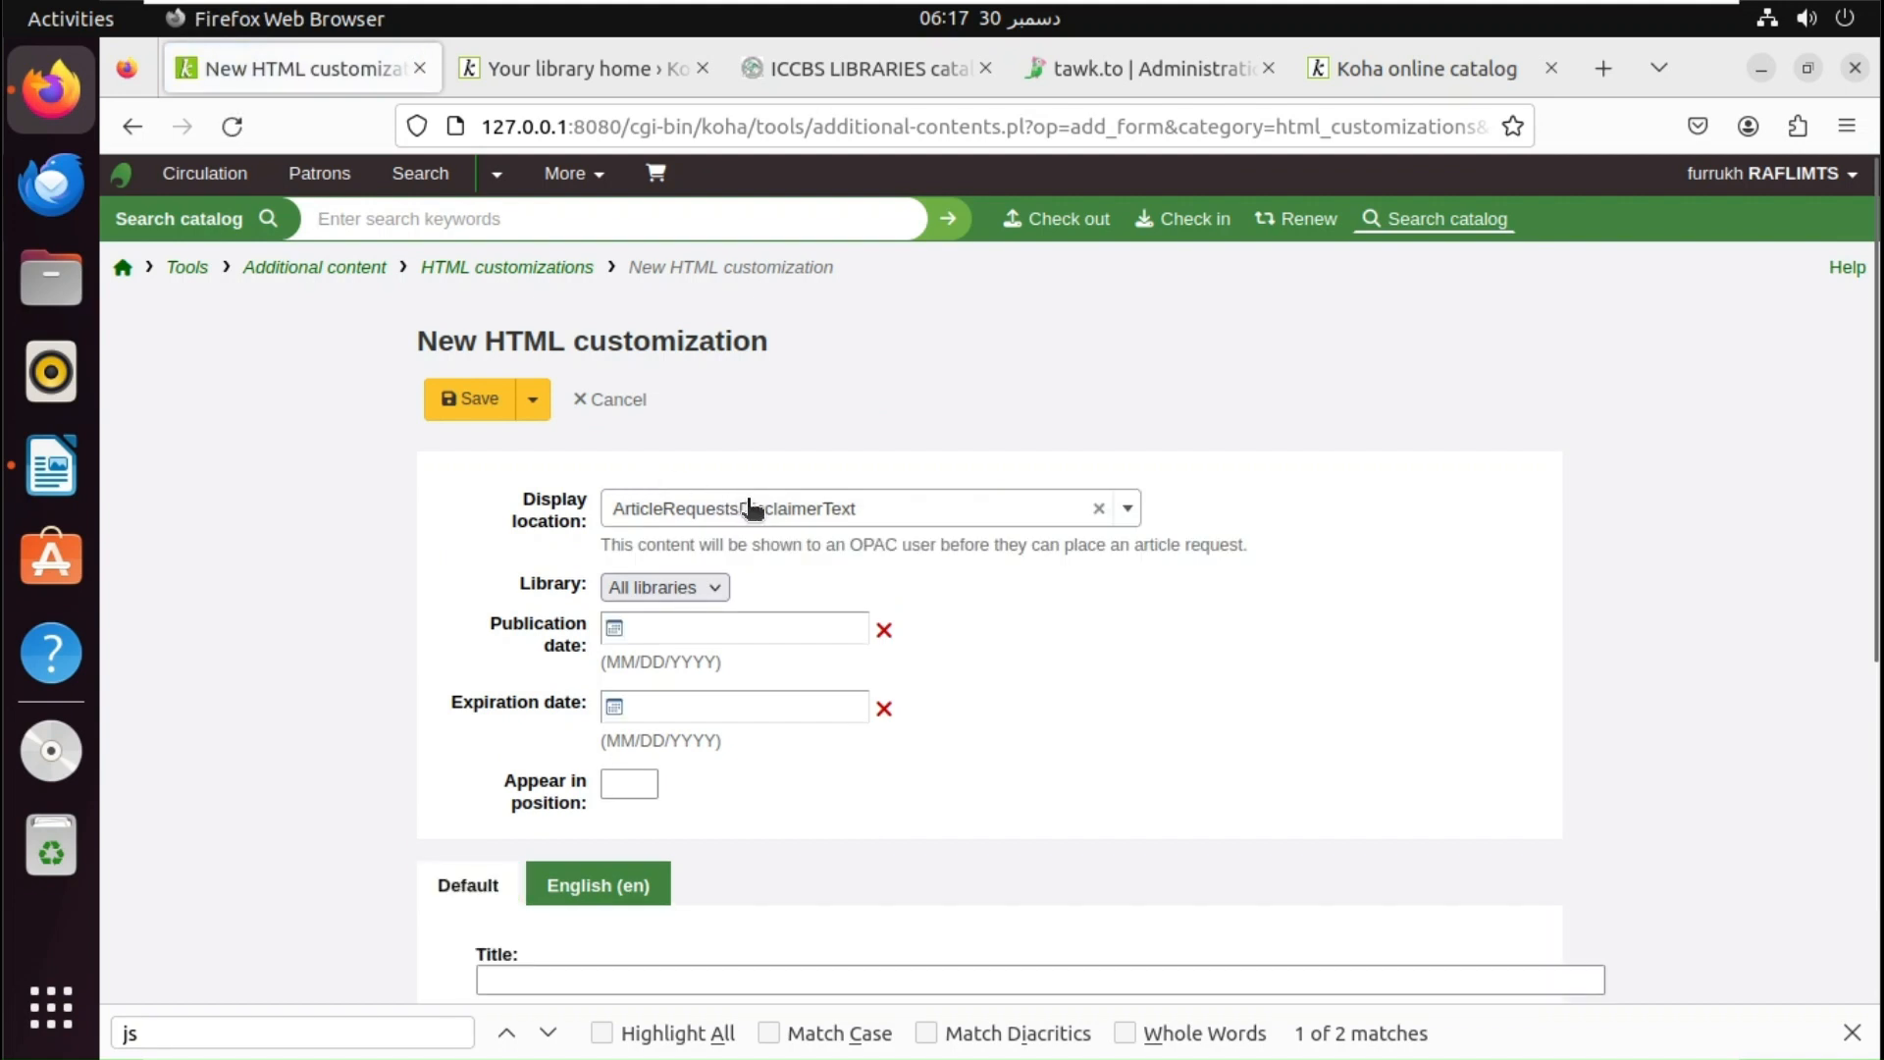
{"action": "left_click", "coordinate": [751, 505]}
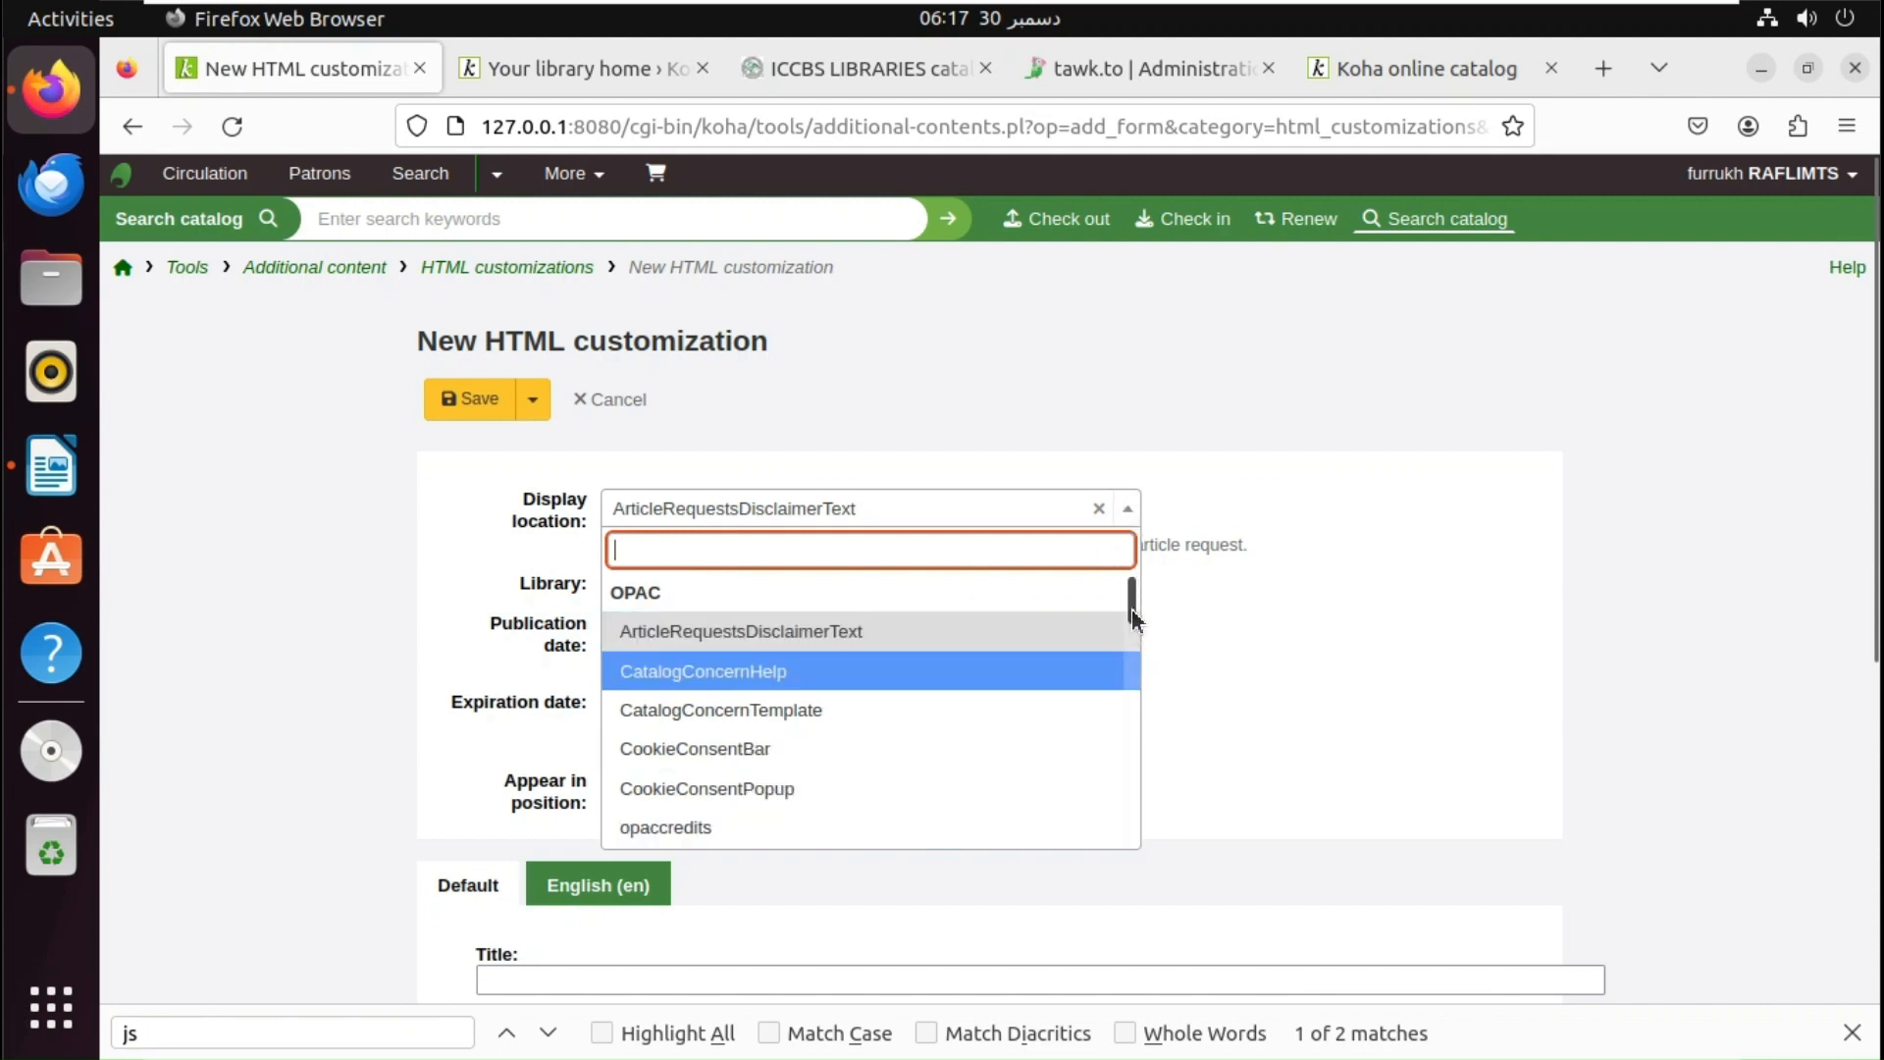
{"action": "left_click_drag", "start_coordinate": [1132, 608], "coordinate": [1130, 709]}
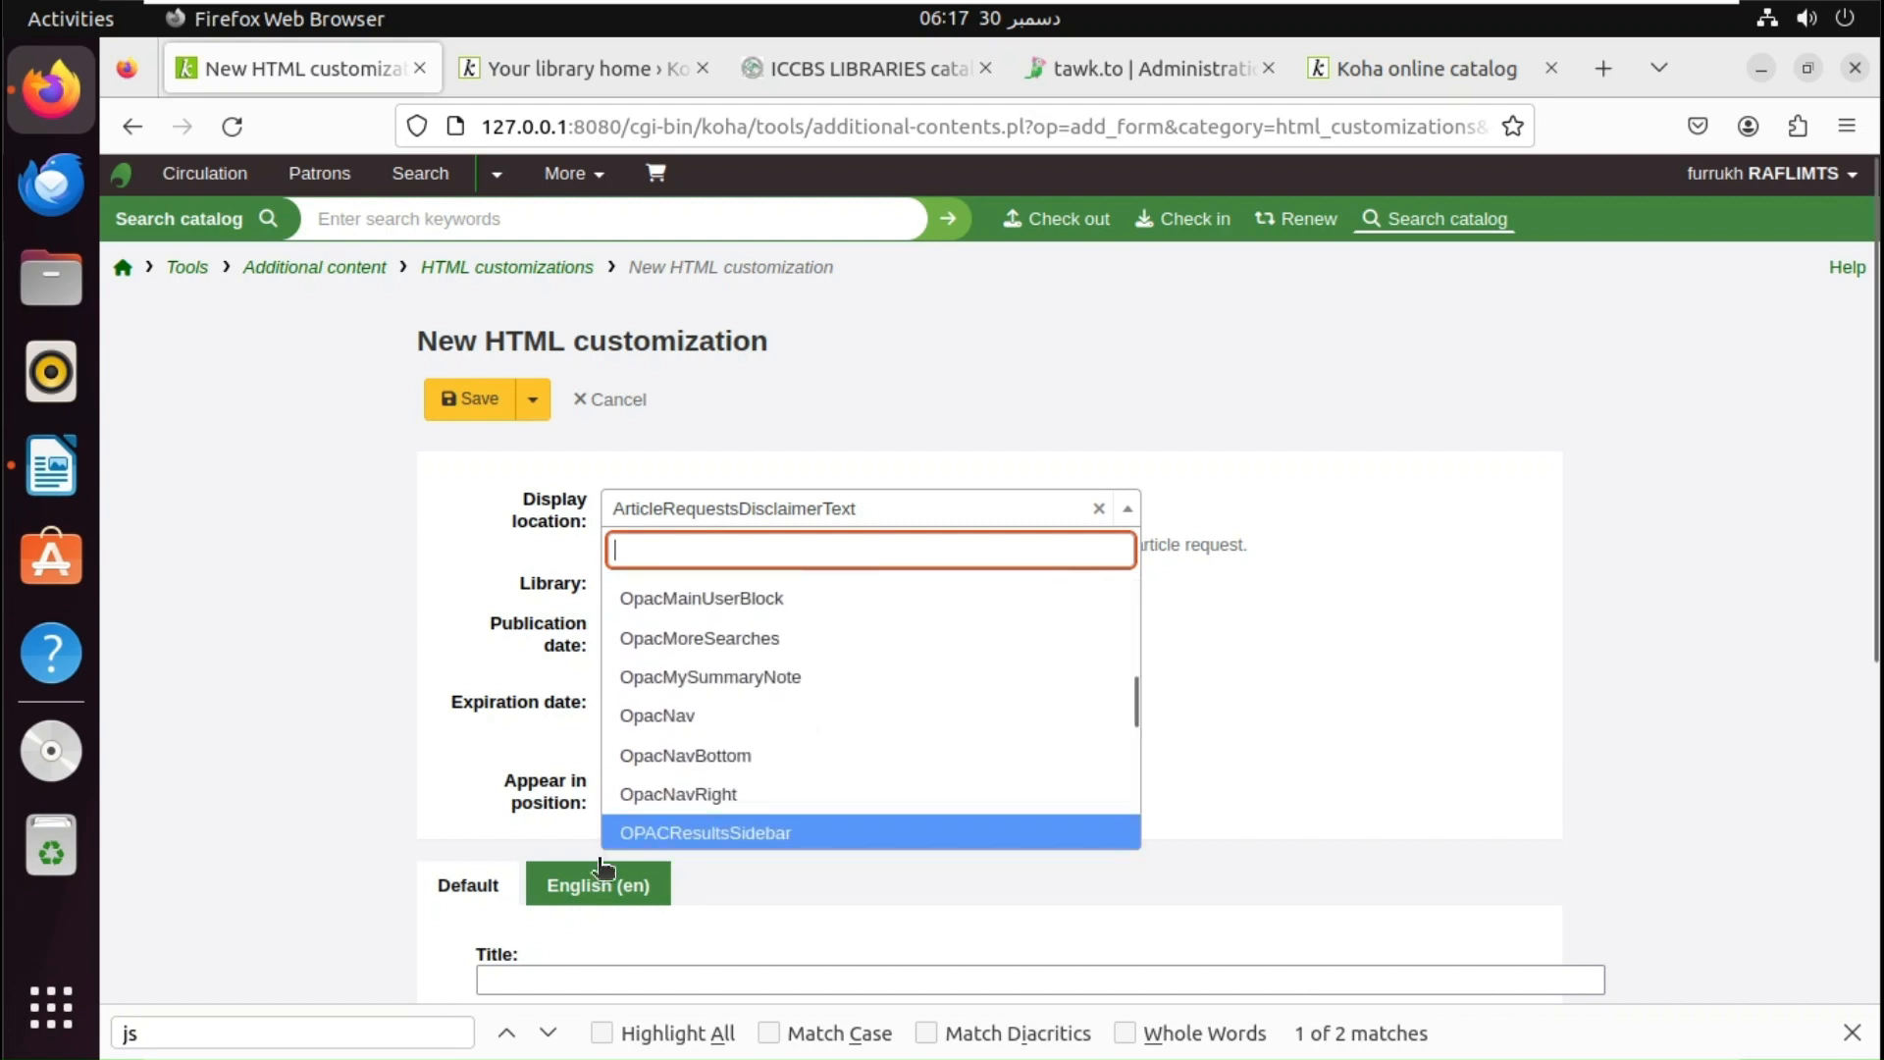
{"action": "left_click", "coordinate": [774, 764]}
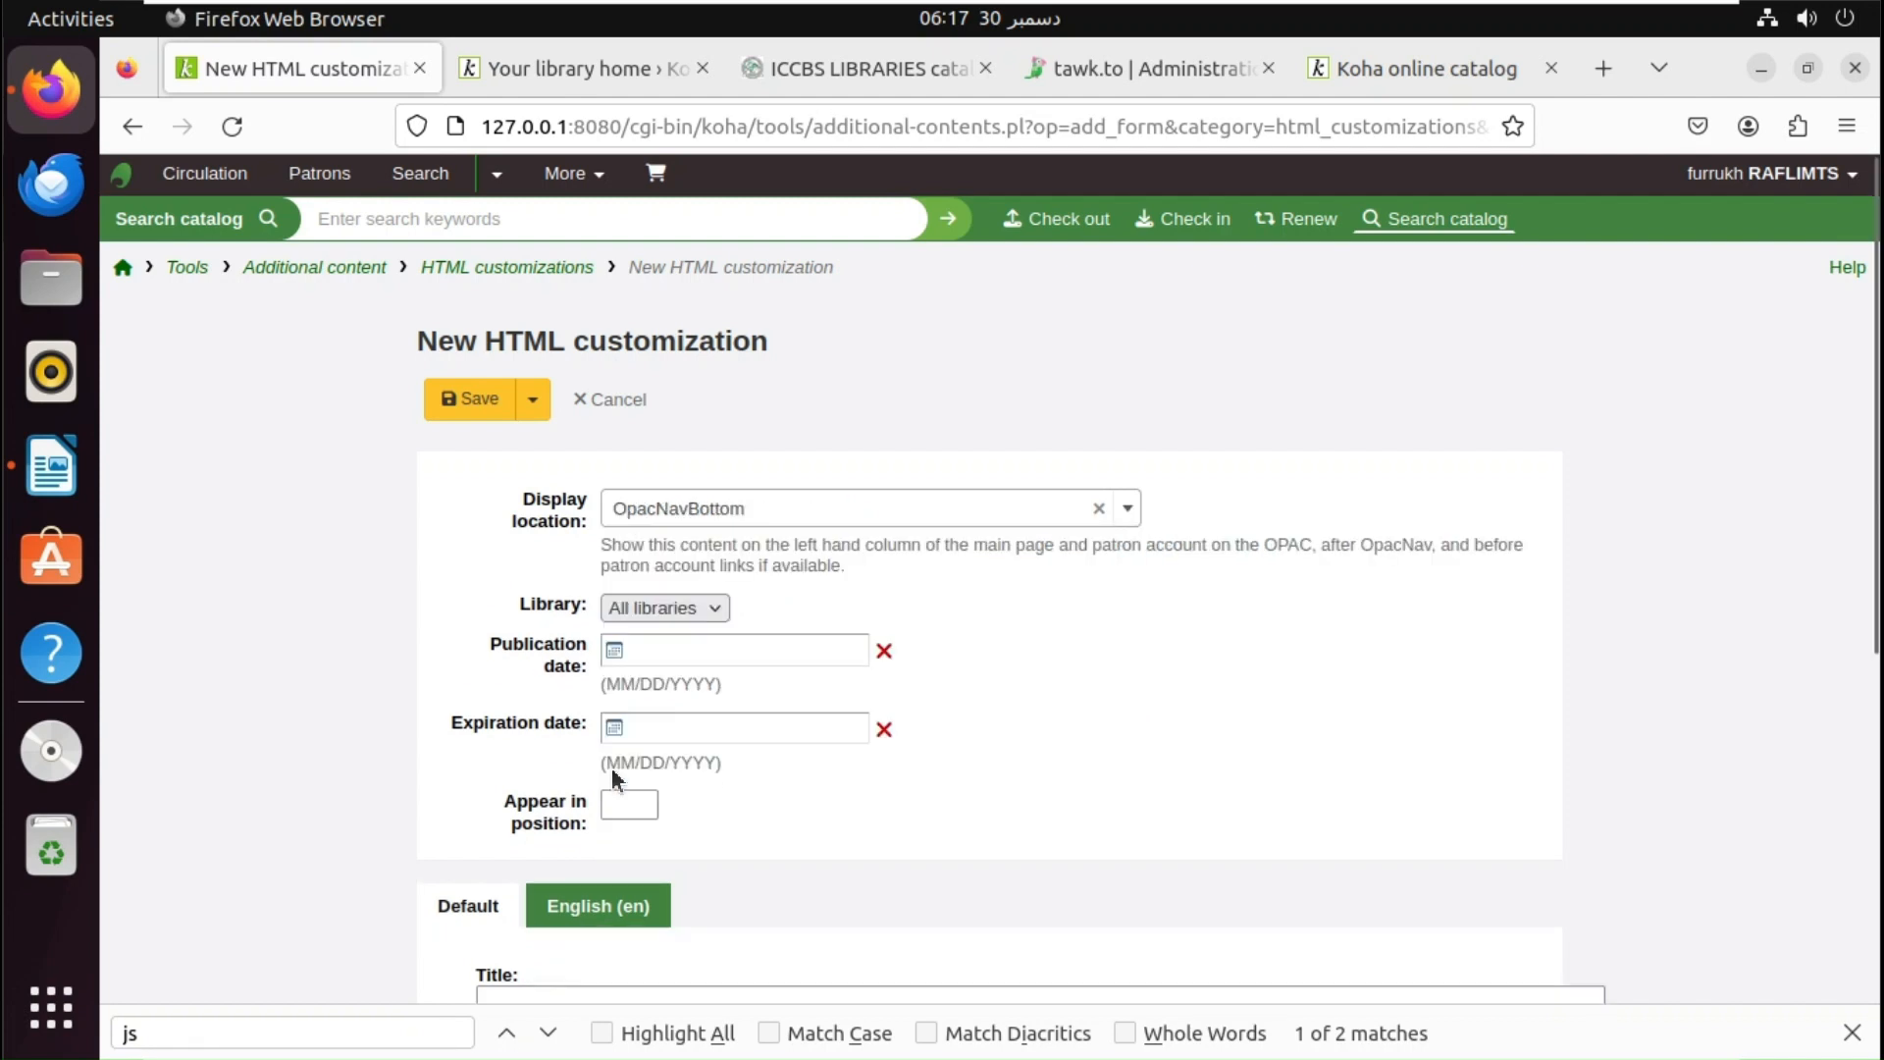
- Set the publication date to 12/29/2023 and title the entry 'Ask a Librarian'
{"action": "left_click", "coordinate": [692, 649]}
{"action": "left_click", "coordinate": [933, 500]}
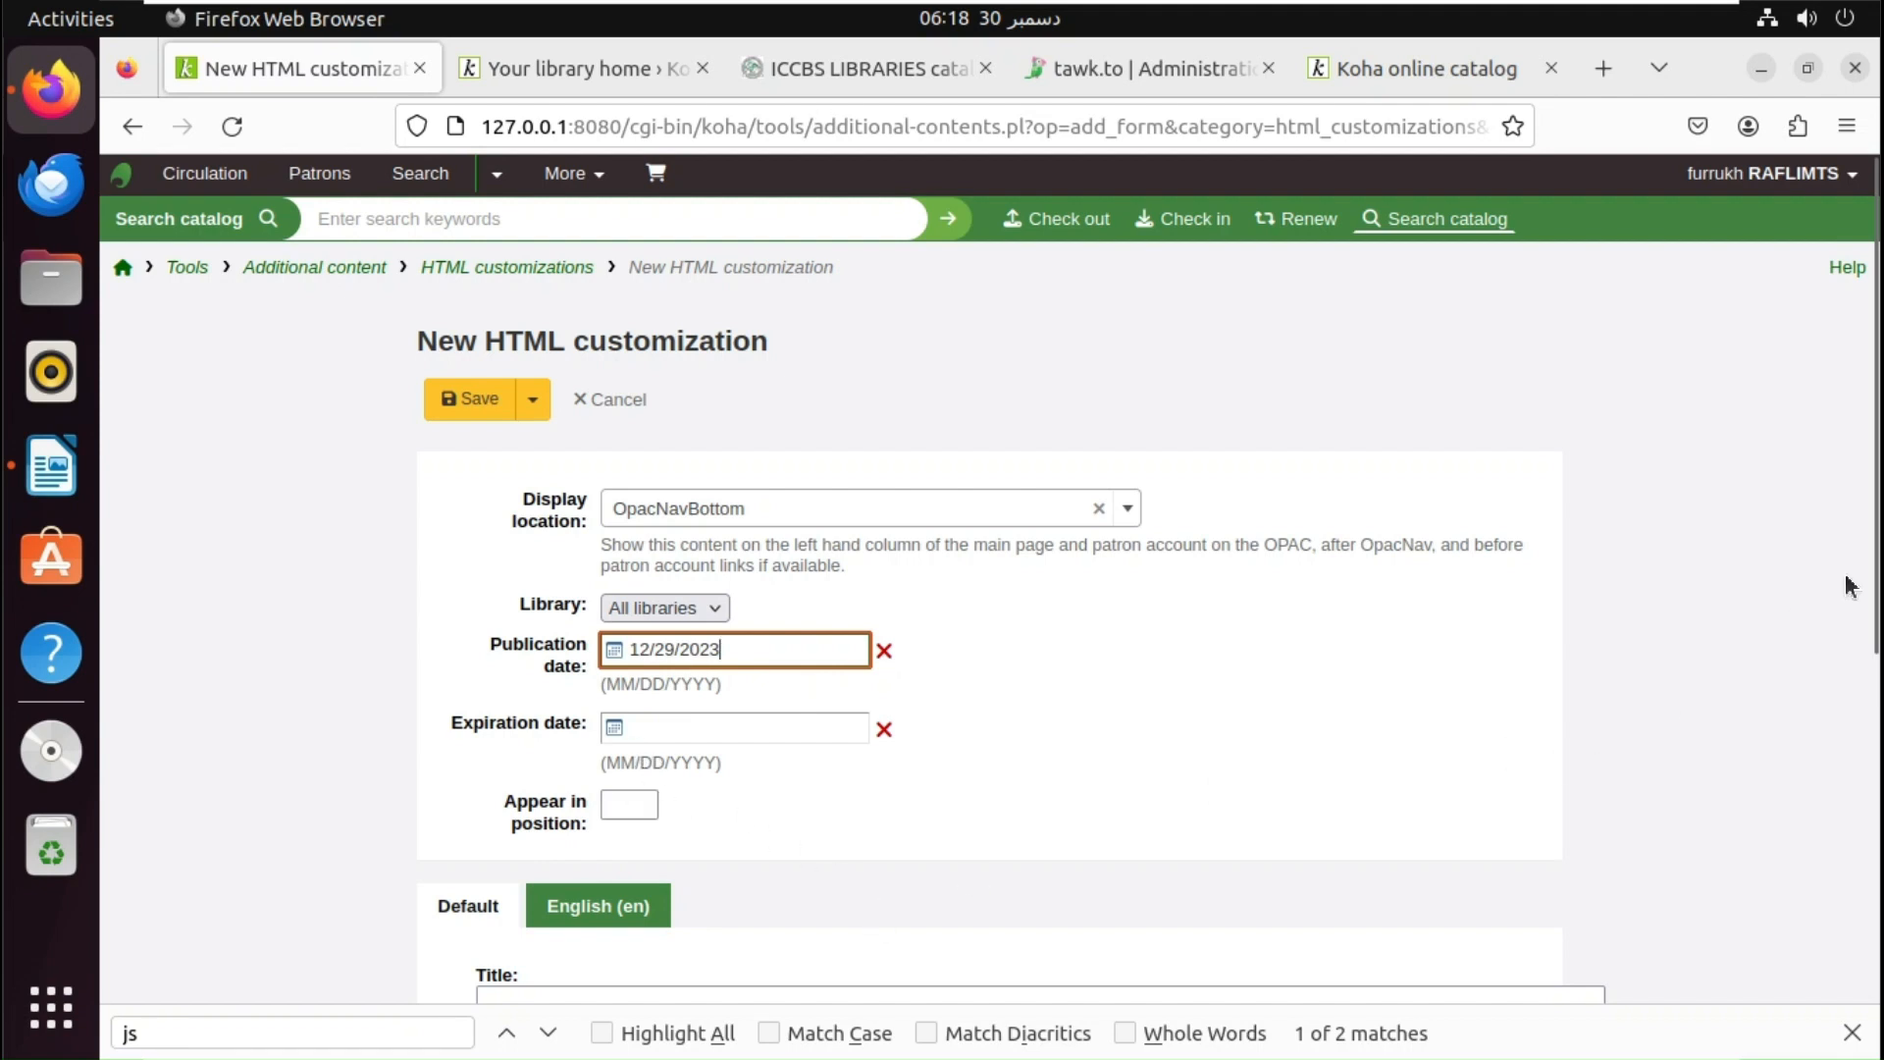
{"action": "scroll", "coordinate": [1874, 577], "scroll_direction": "down", "scroll_amount": 3}
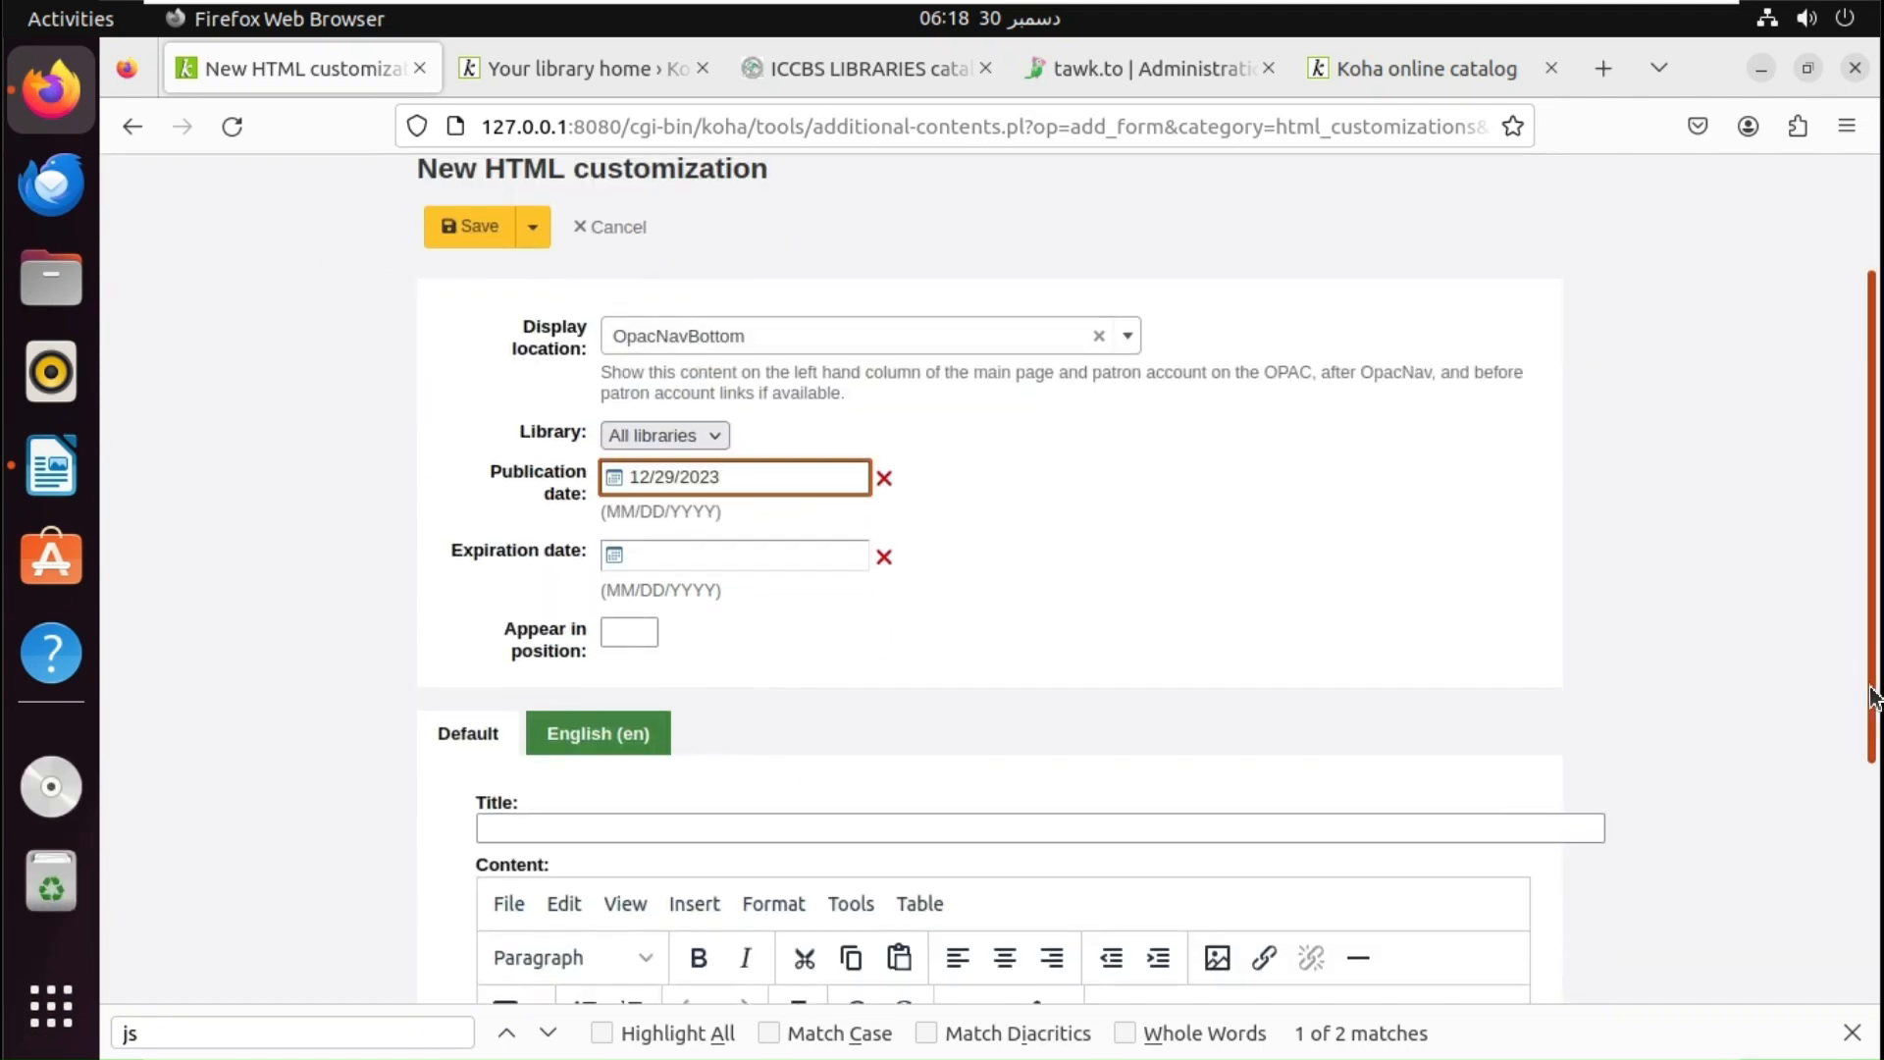
{"action": "left_click", "coordinate": [1017, 805]}
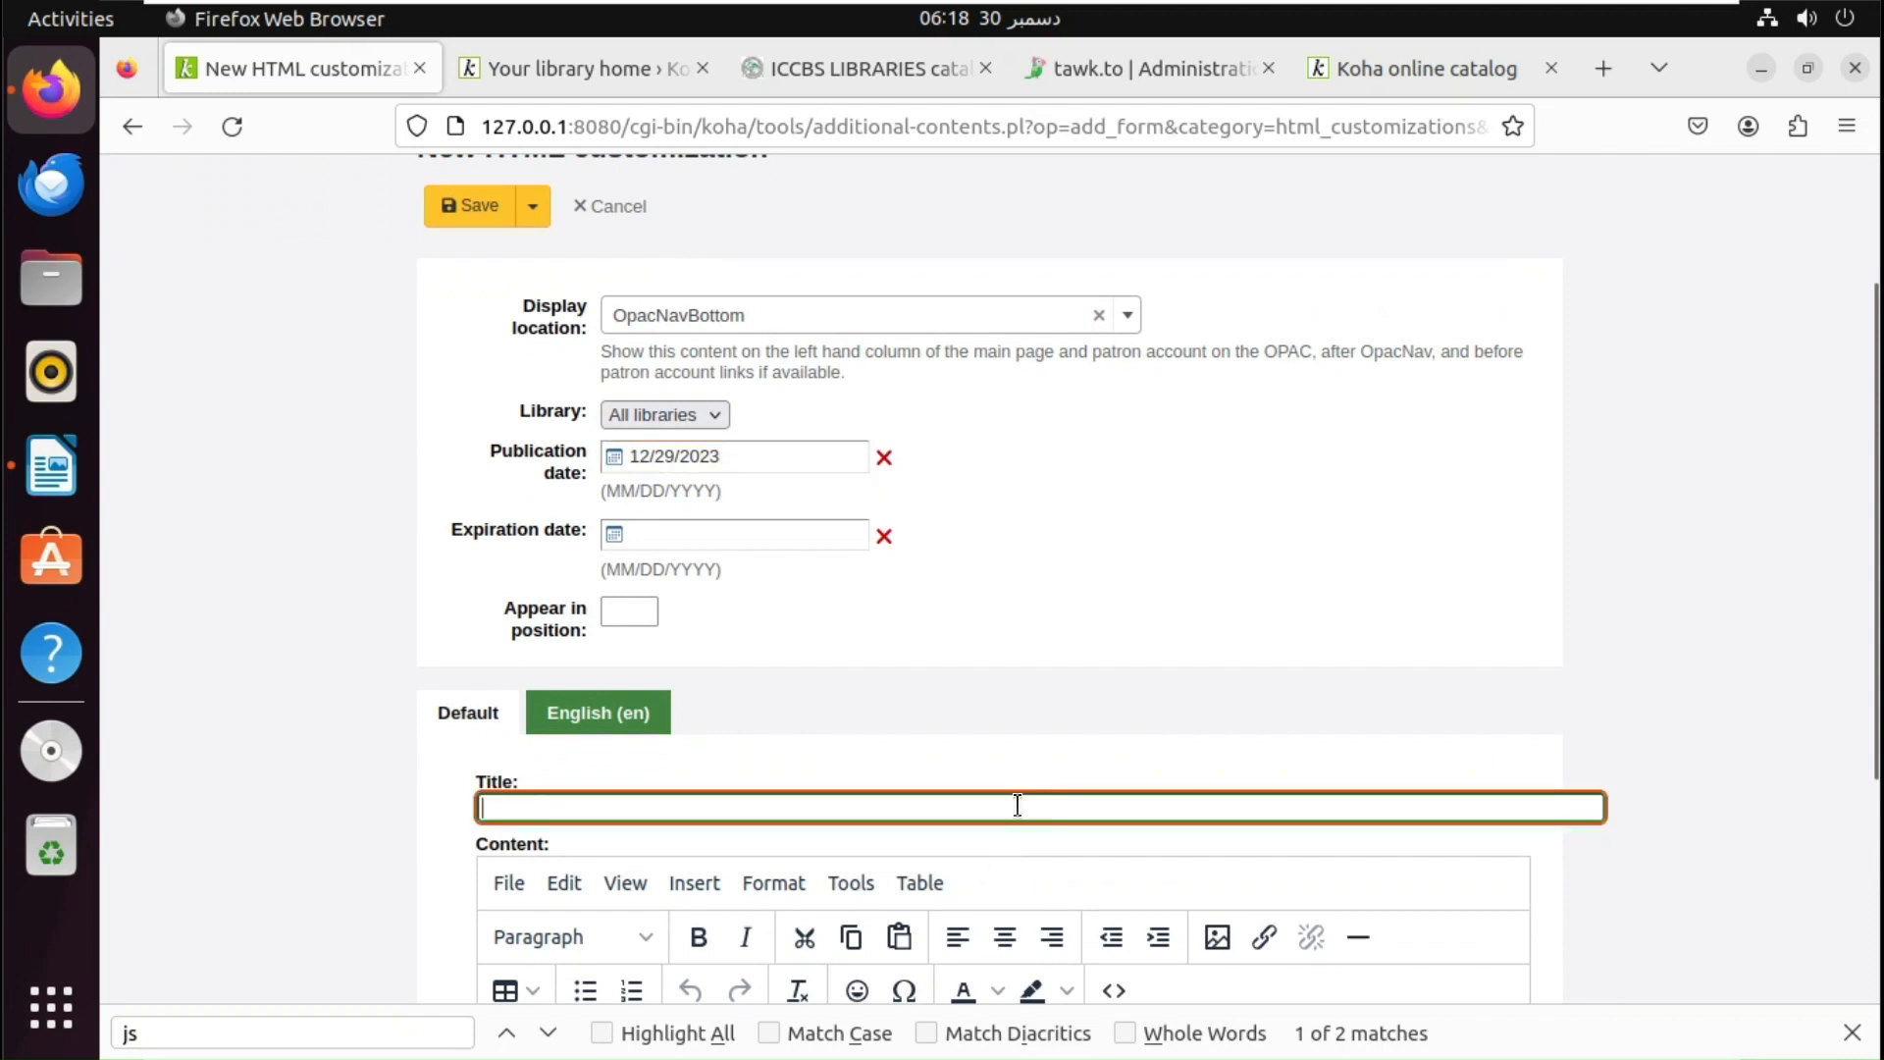
{"action": "type", "text": "Ask a Librarian"}
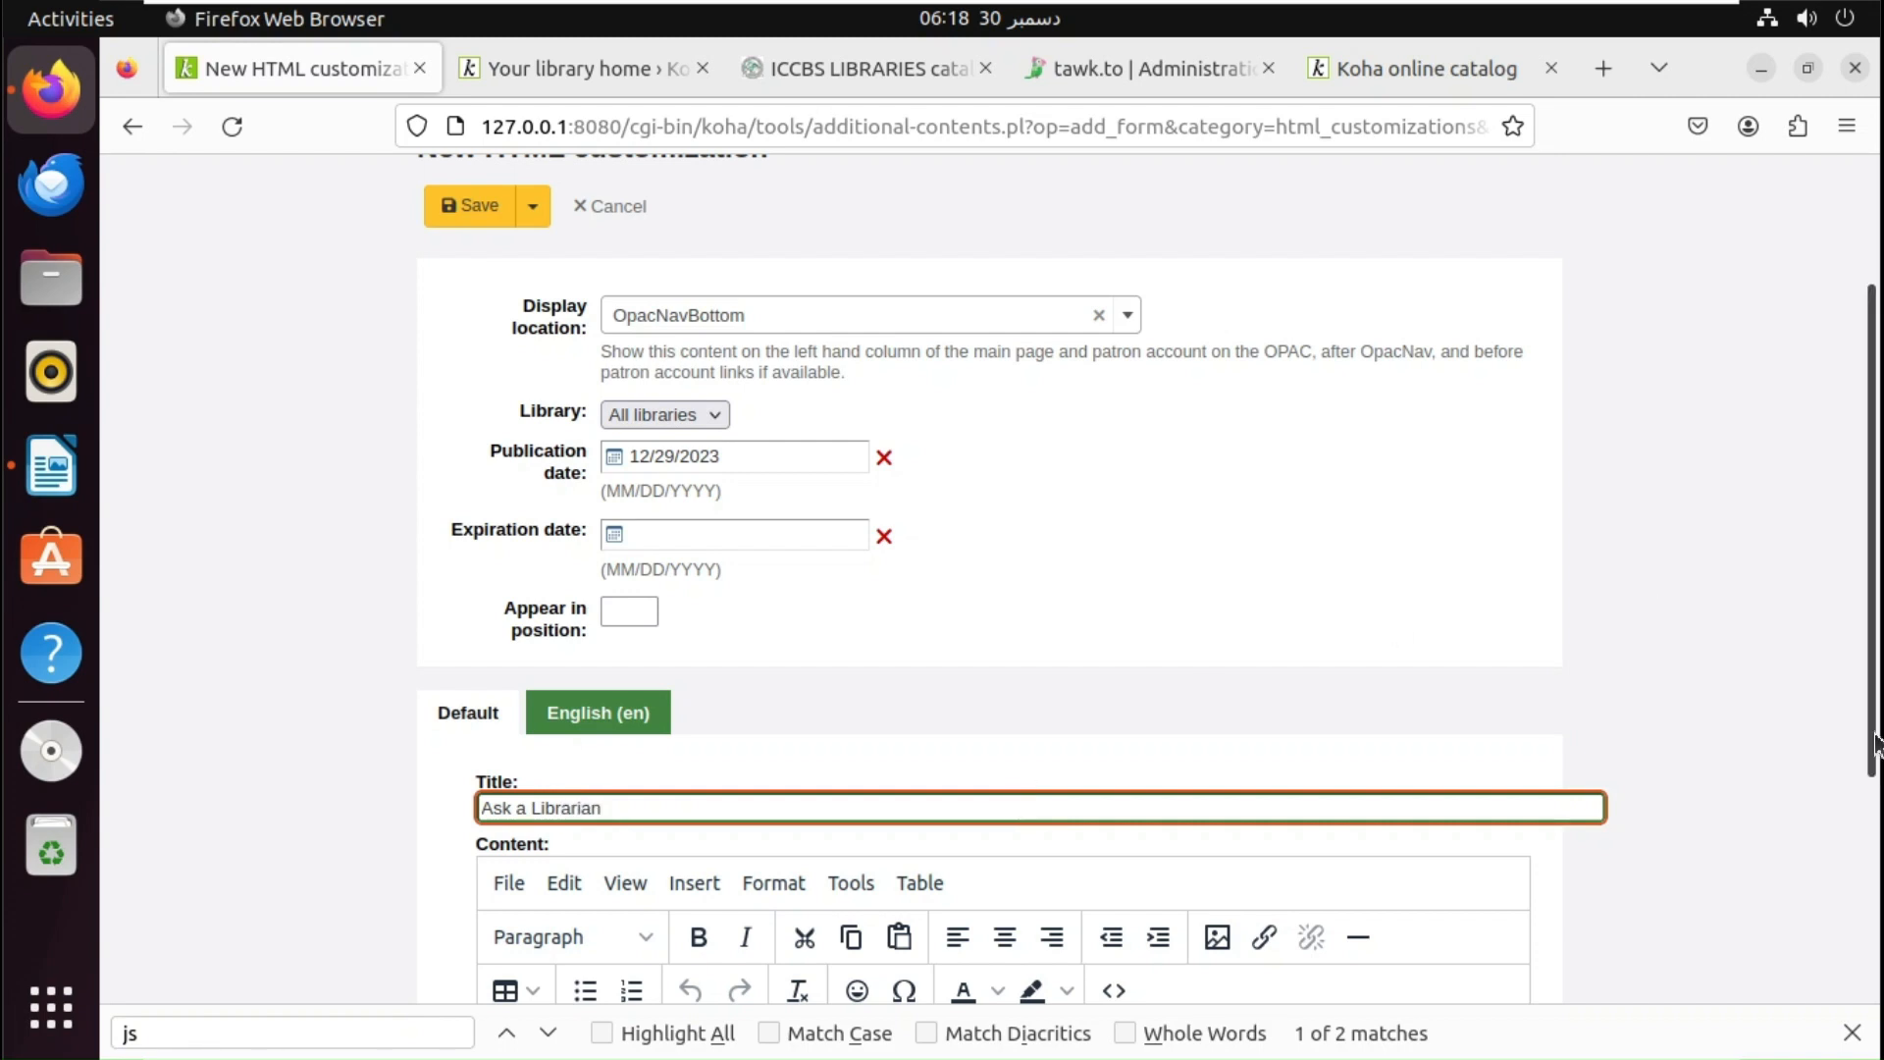
- Paste the Tawk.to script into the content's HTML source and save the customization
{"action": "left_click_drag", "start_coordinate": [1875, 746], "coordinate": [1874, 818]}
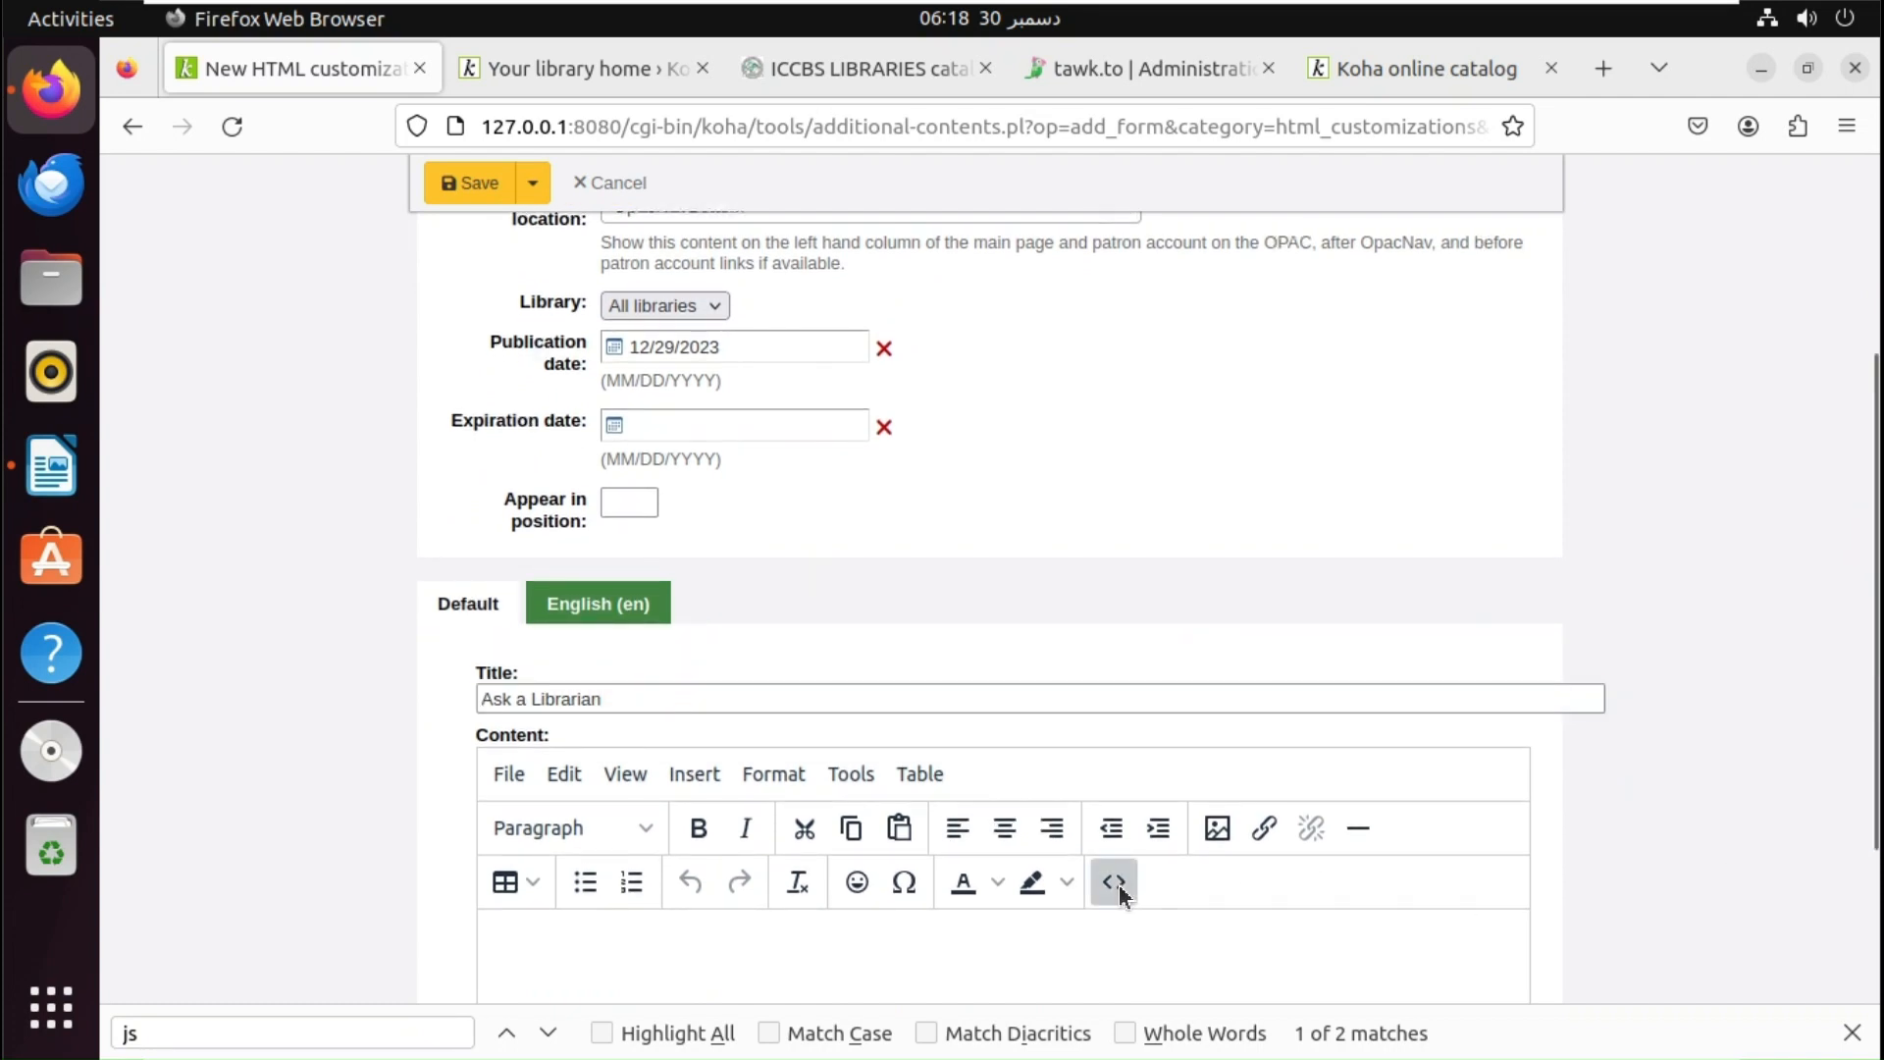
{"action": "left_click", "coordinate": [1114, 882]}
{"action": "type", "text": "<!--Start of Tawk.to Script--> <script type=\"text/javascript\"> var Tawk_API=Tawk_API||{}, Tawk_LoadStart=new Date(); (function(){ var s1=document.createElement(\"script\"),s0=document.getElementsByTagName(\"script\")[0]; s1.async=true; s1.src='https://embed.tawk.to/658f6cc50ff6374032ba719a/1his41q7m'; s1.charset='UTF-8'; s1.setAttribute('crossorigin','*'); s0.parentNode.insertBefore(s1,s0); })(); </script> <!--End of Tawk.to Script-->"}
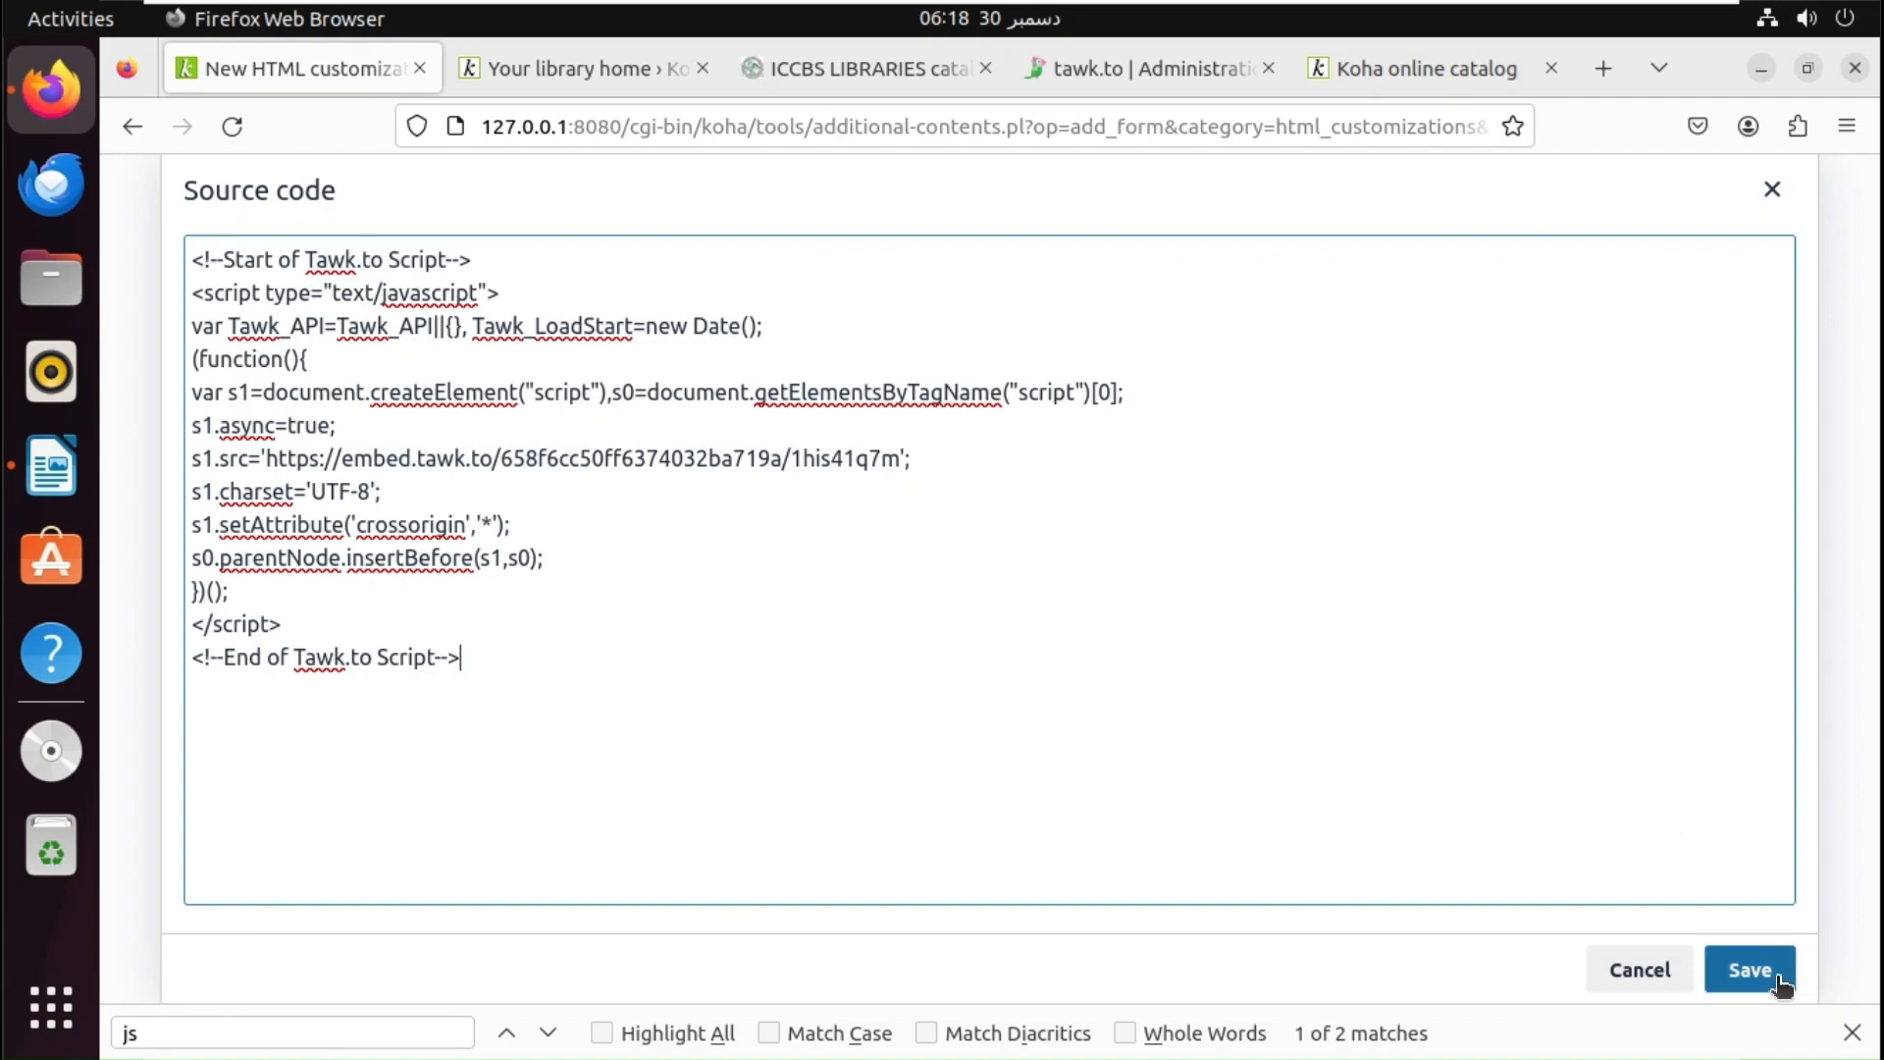
{"action": "left_click", "coordinate": [1750, 970]}
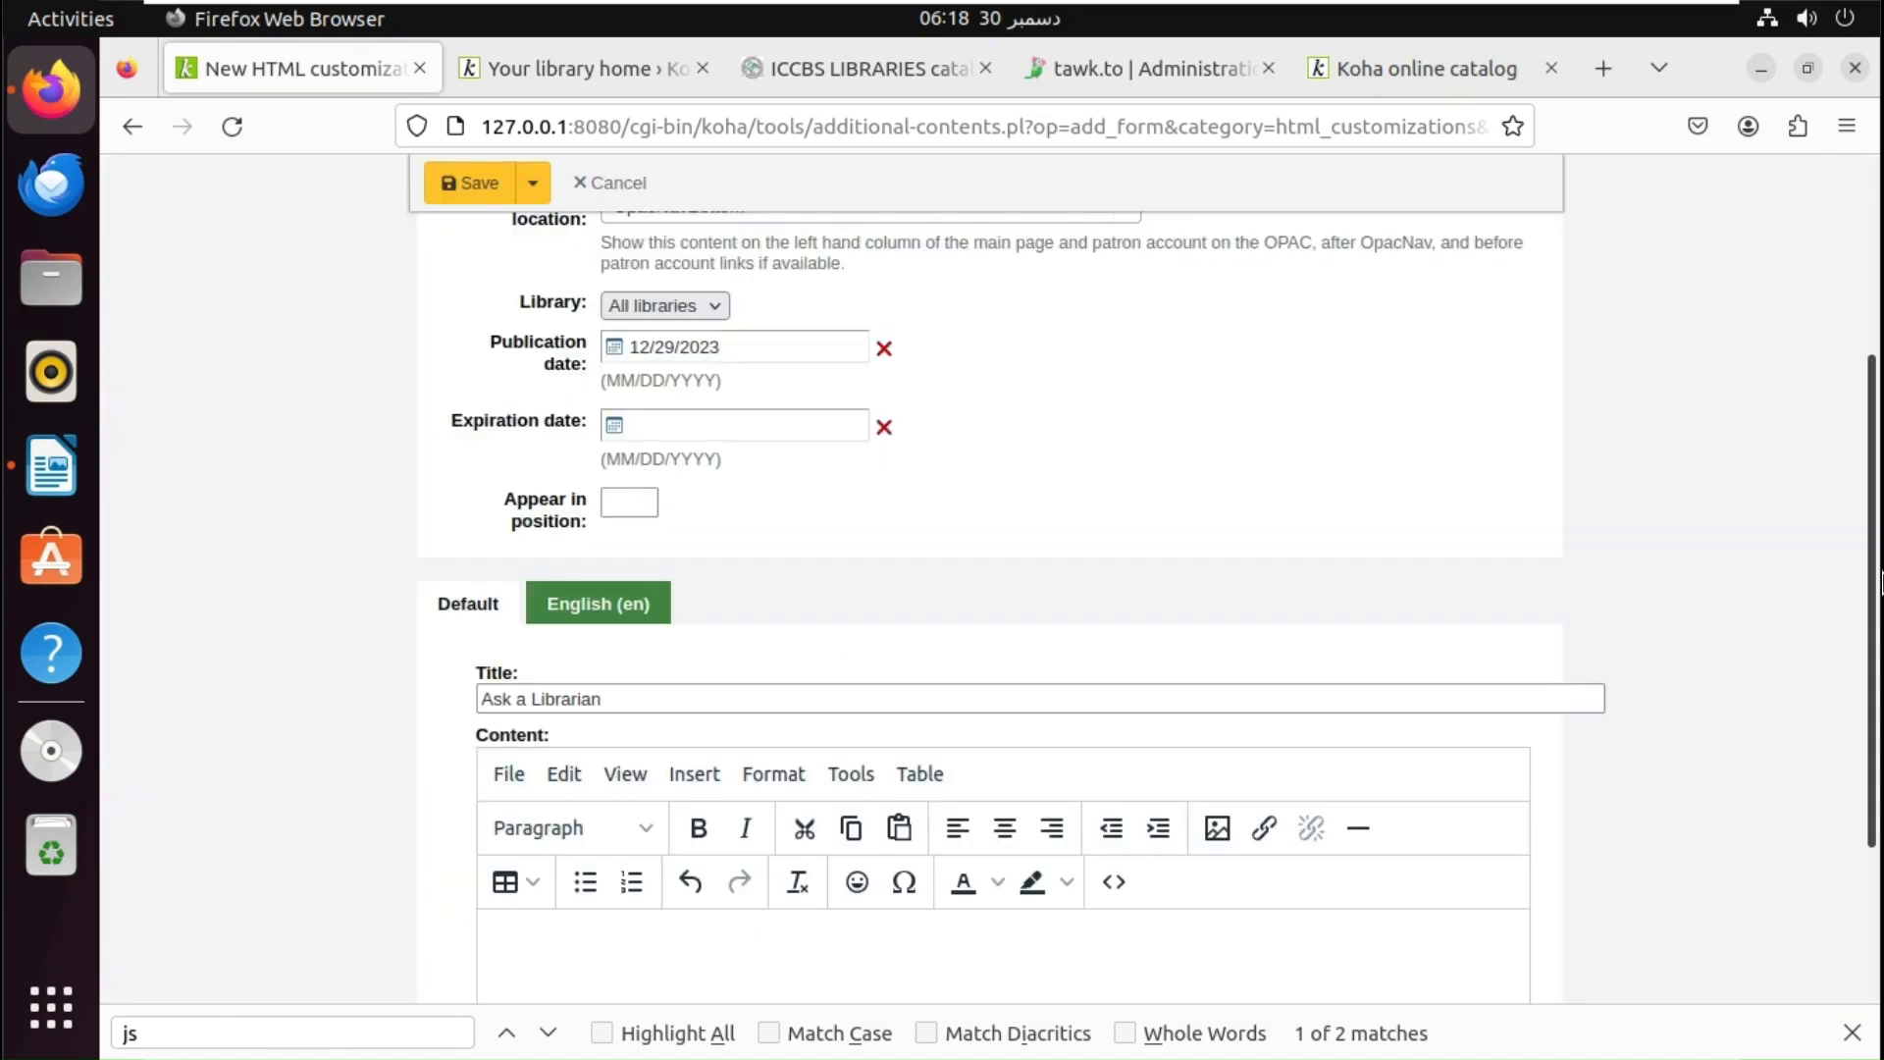
{"action": "mouse_move", "coordinate": [1874, 579]}
{"action": "left_mouse_down"}
{"action": "mouse_move", "coordinate": [1872, 505]}
{"action": "mouse_move", "coordinate": [1862, 723]}
{"action": "mouse_move", "coordinate": [1870, 548]}
{"action": "left_mouse_up"}
{"action": "left_click", "coordinate": [478, 184]}
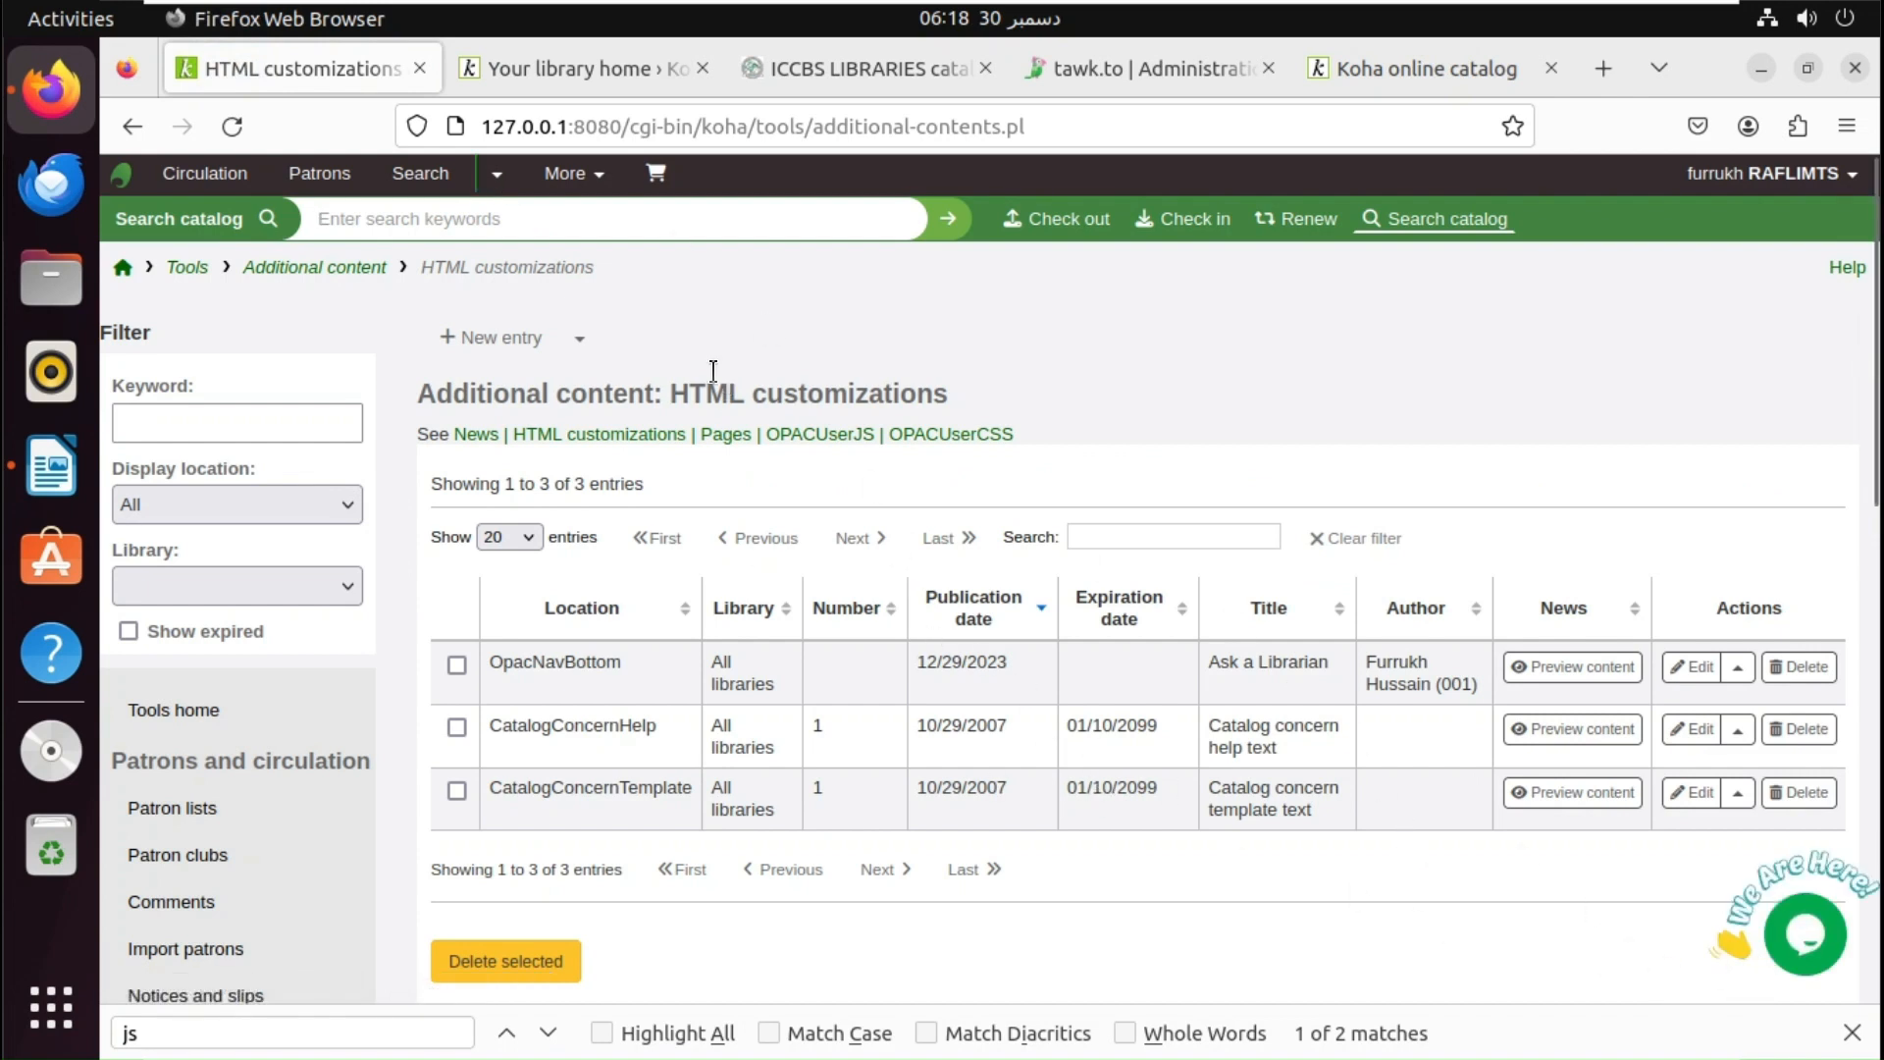
- Reload the OPAC summary page and open the tawk.to chat widget
{"action": "left_click", "coordinate": [562, 64]}
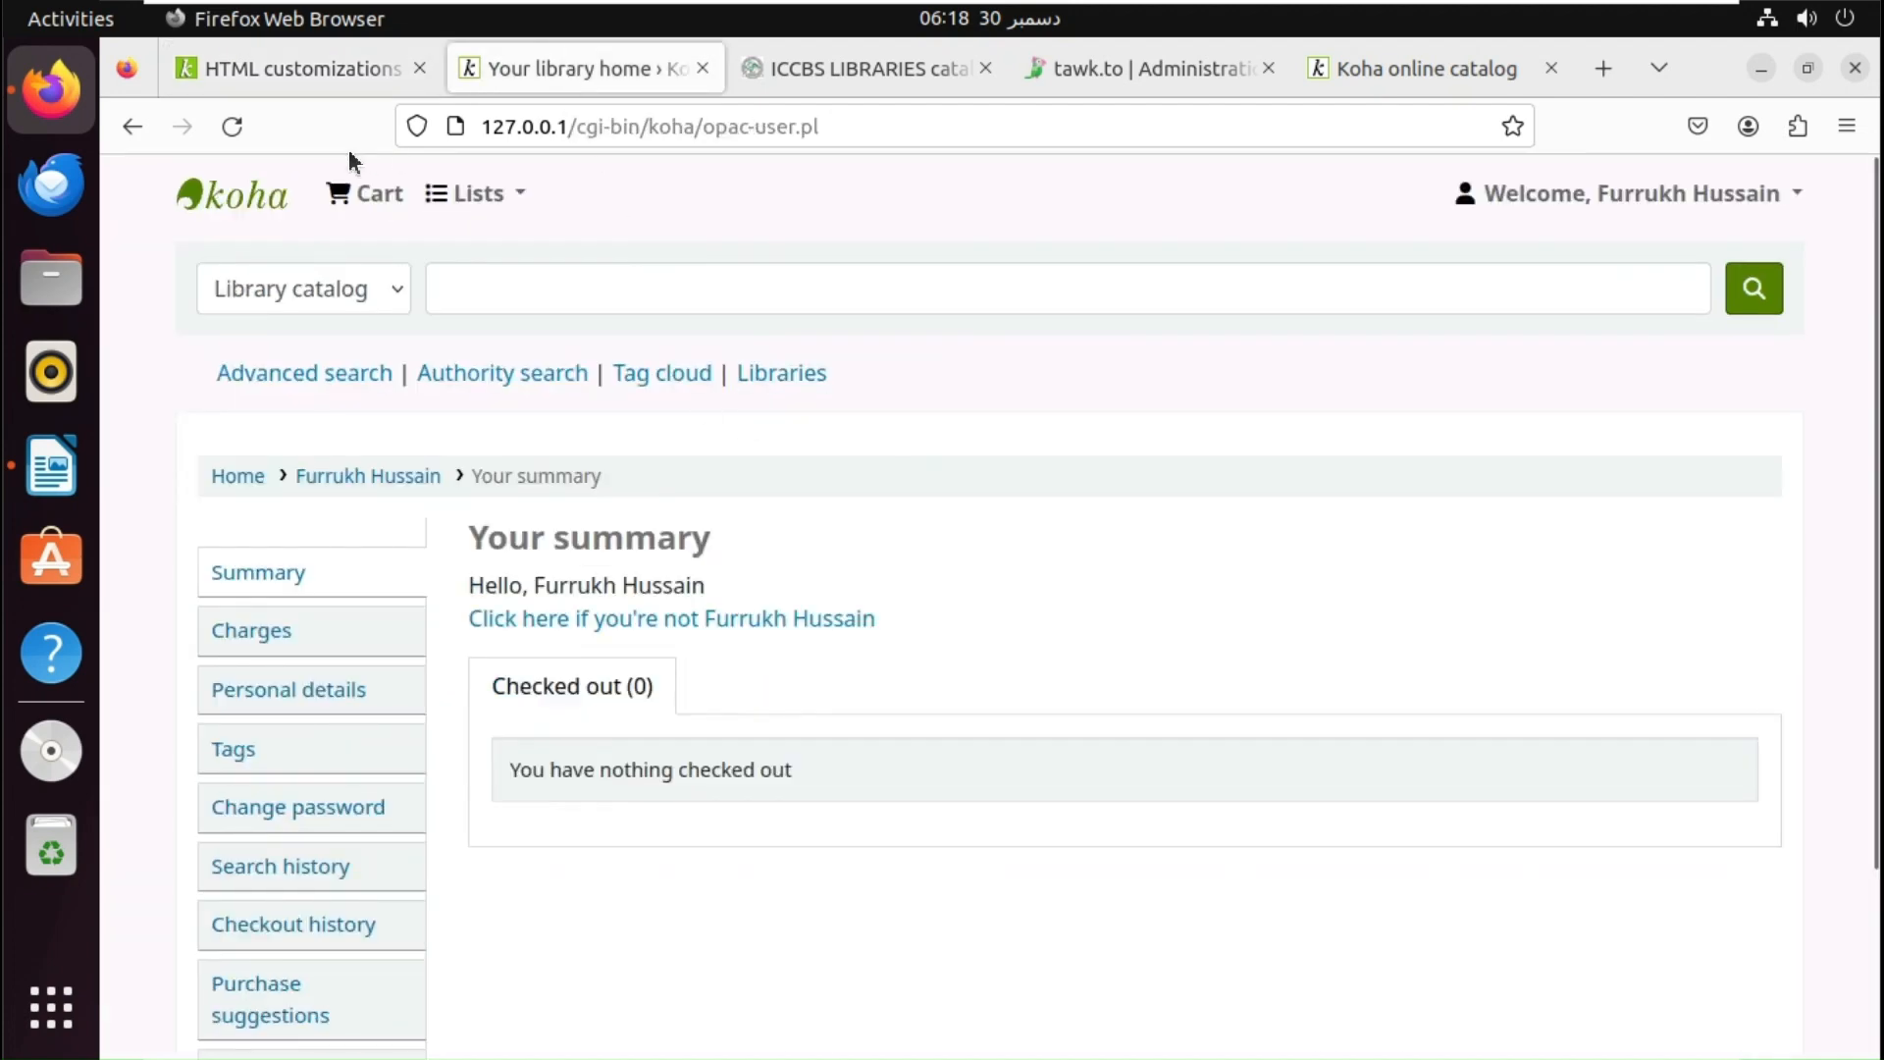
{"action": "left_click", "coordinate": [229, 124]}
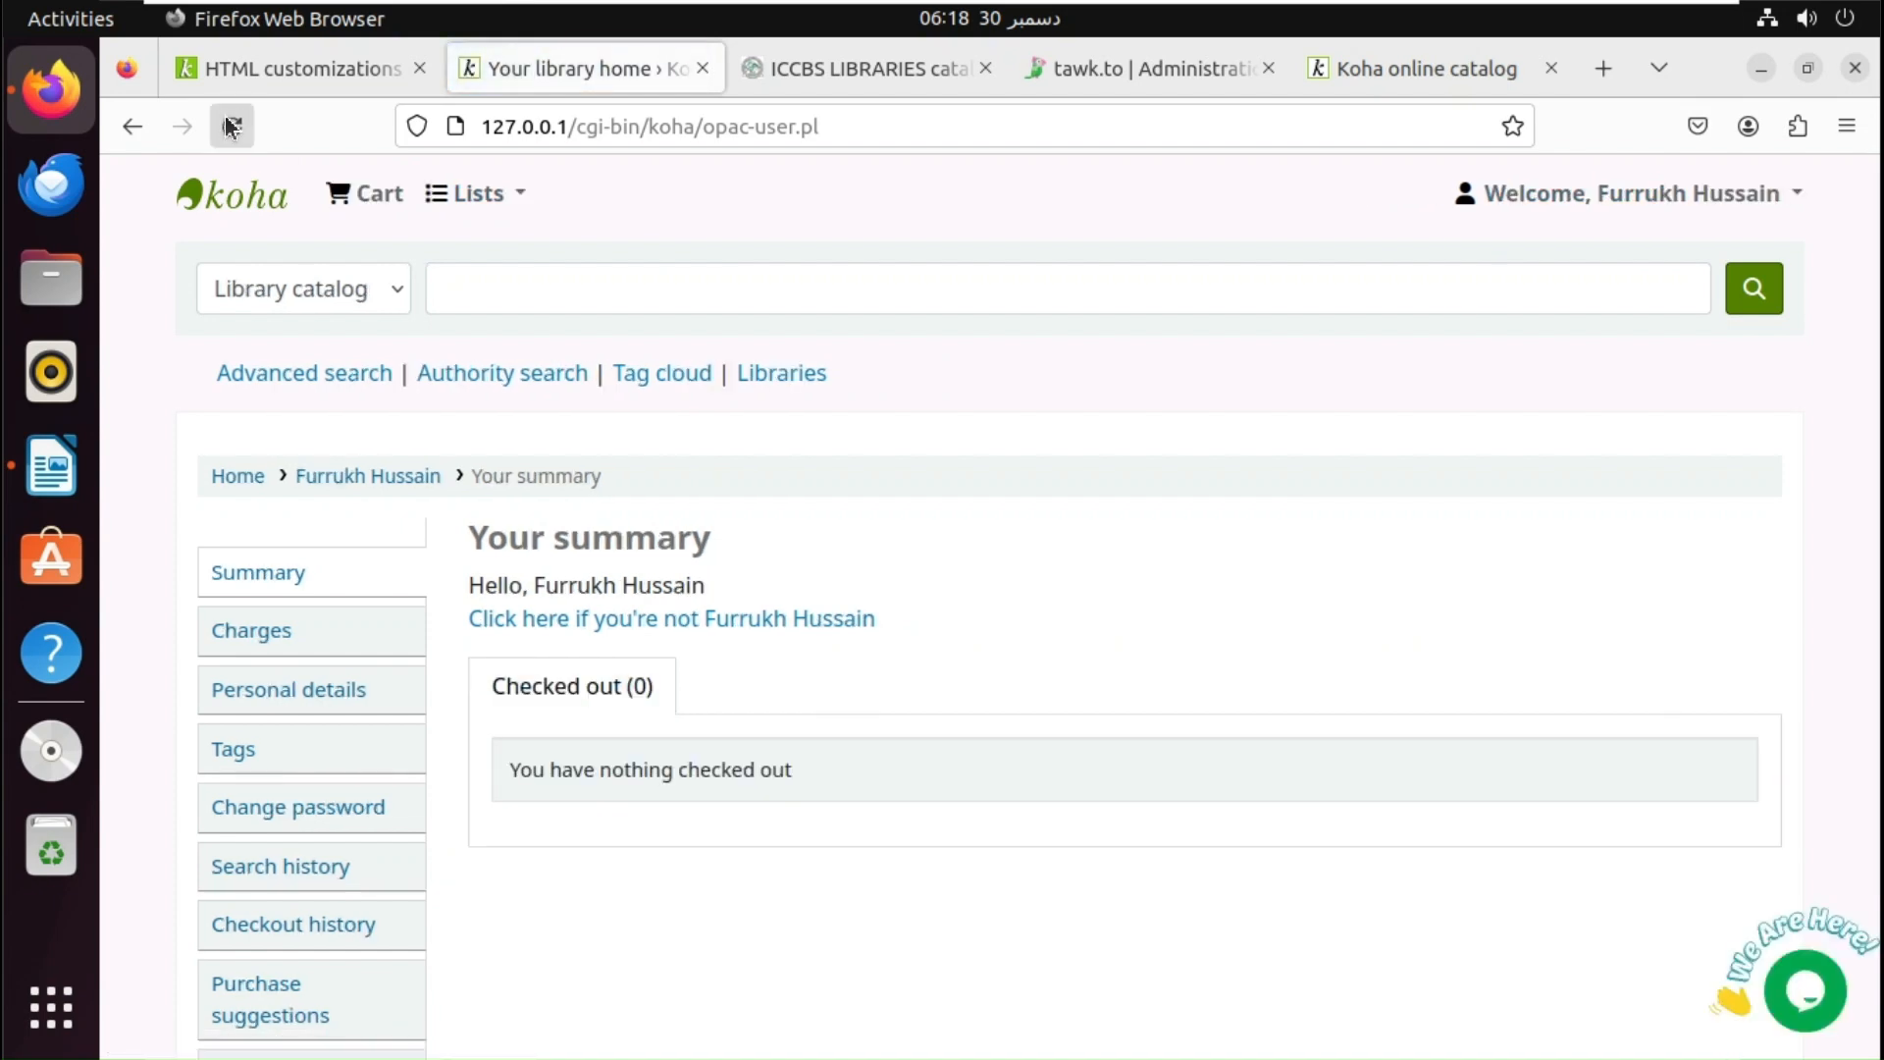
{"action": "left_click", "coordinate": [1827, 979]}
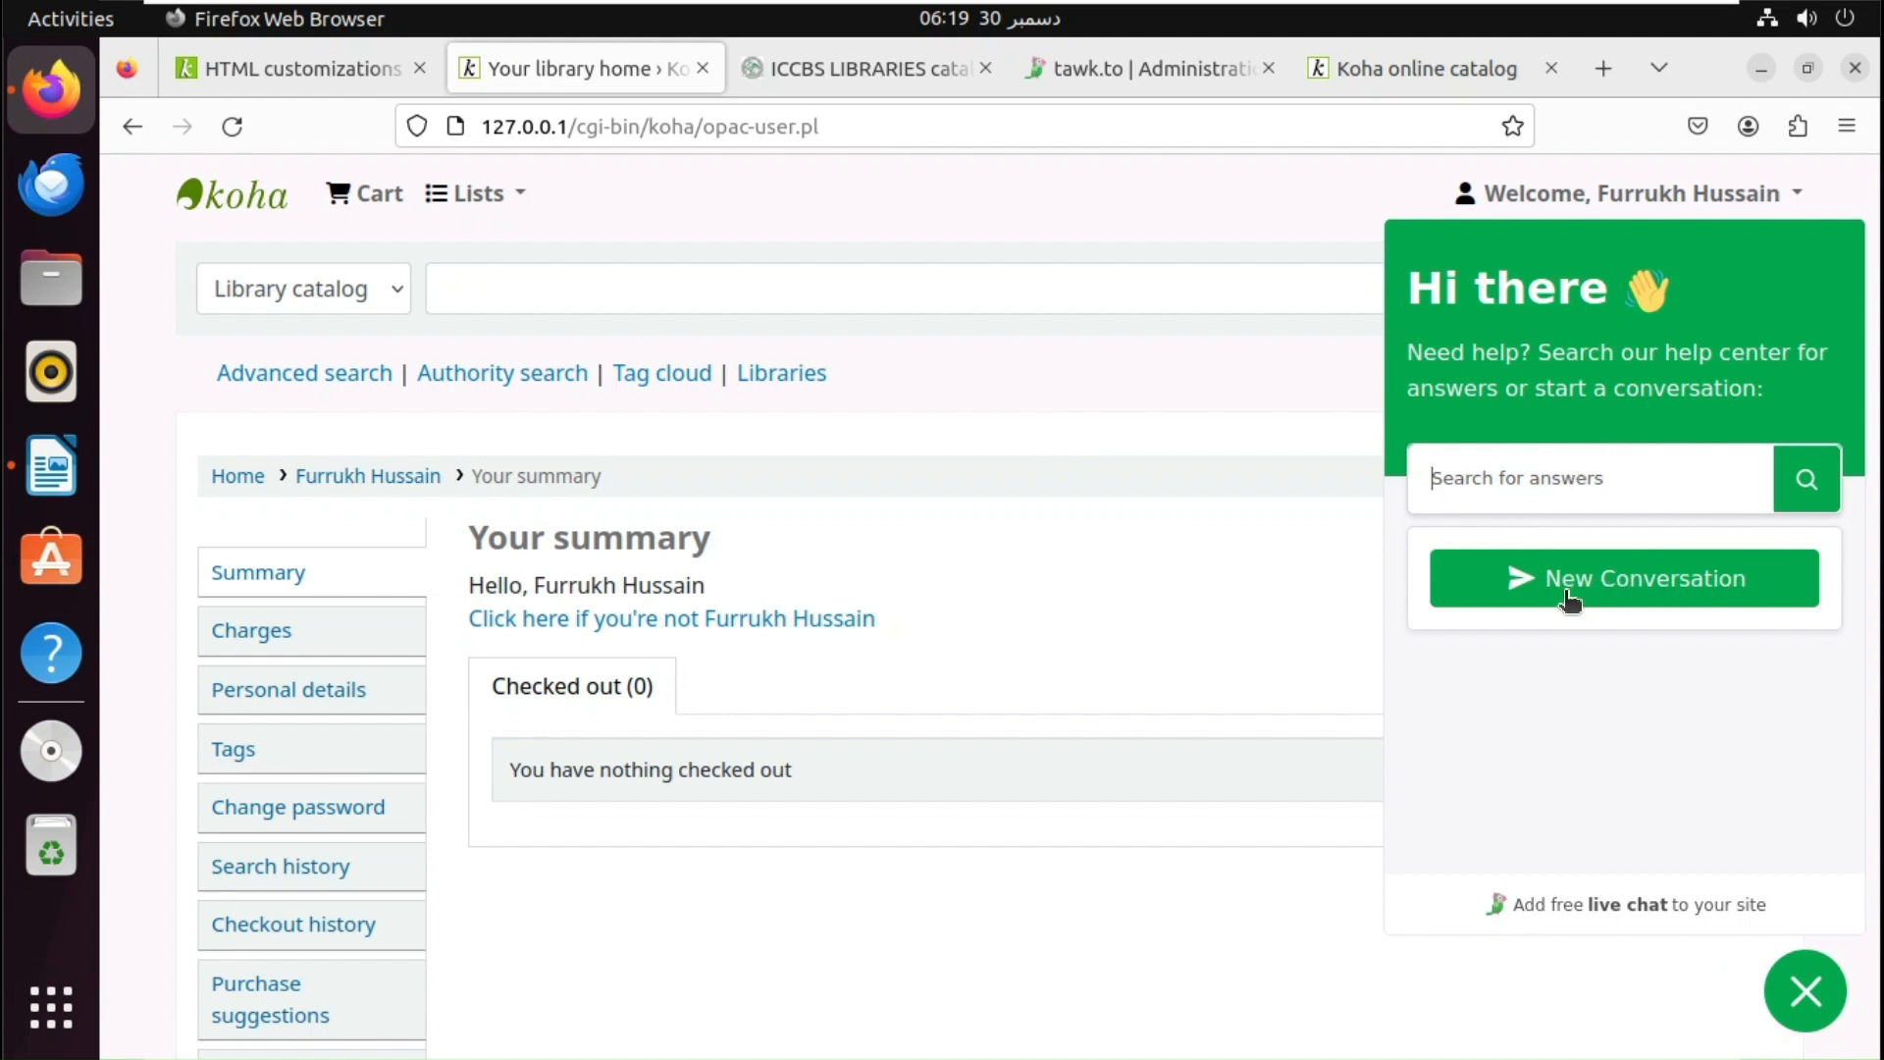
- Start a new chat conversation and send the message 'Thank you'
{"action": "left_click", "coordinate": [1634, 482]}
{"action": "left_click", "coordinate": [1619, 579]}
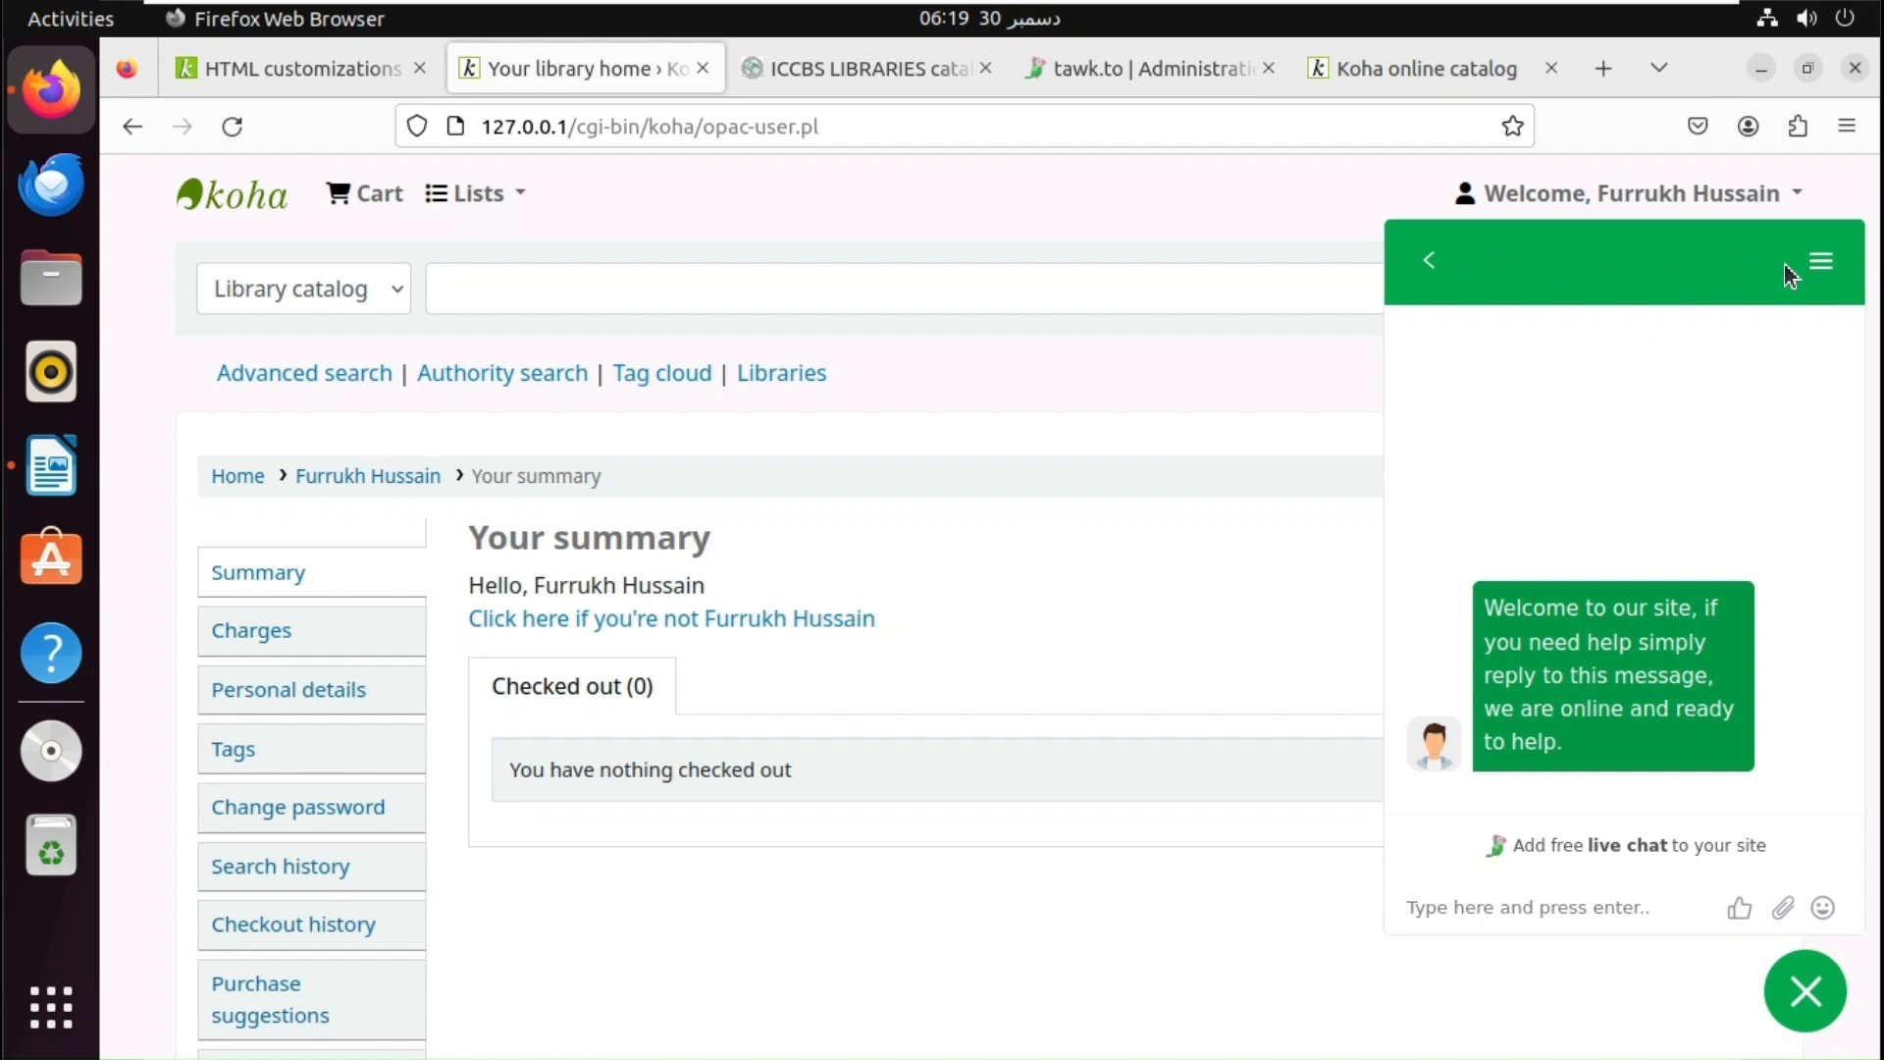
{"action": "left_click", "coordinate": [1502, 906]}
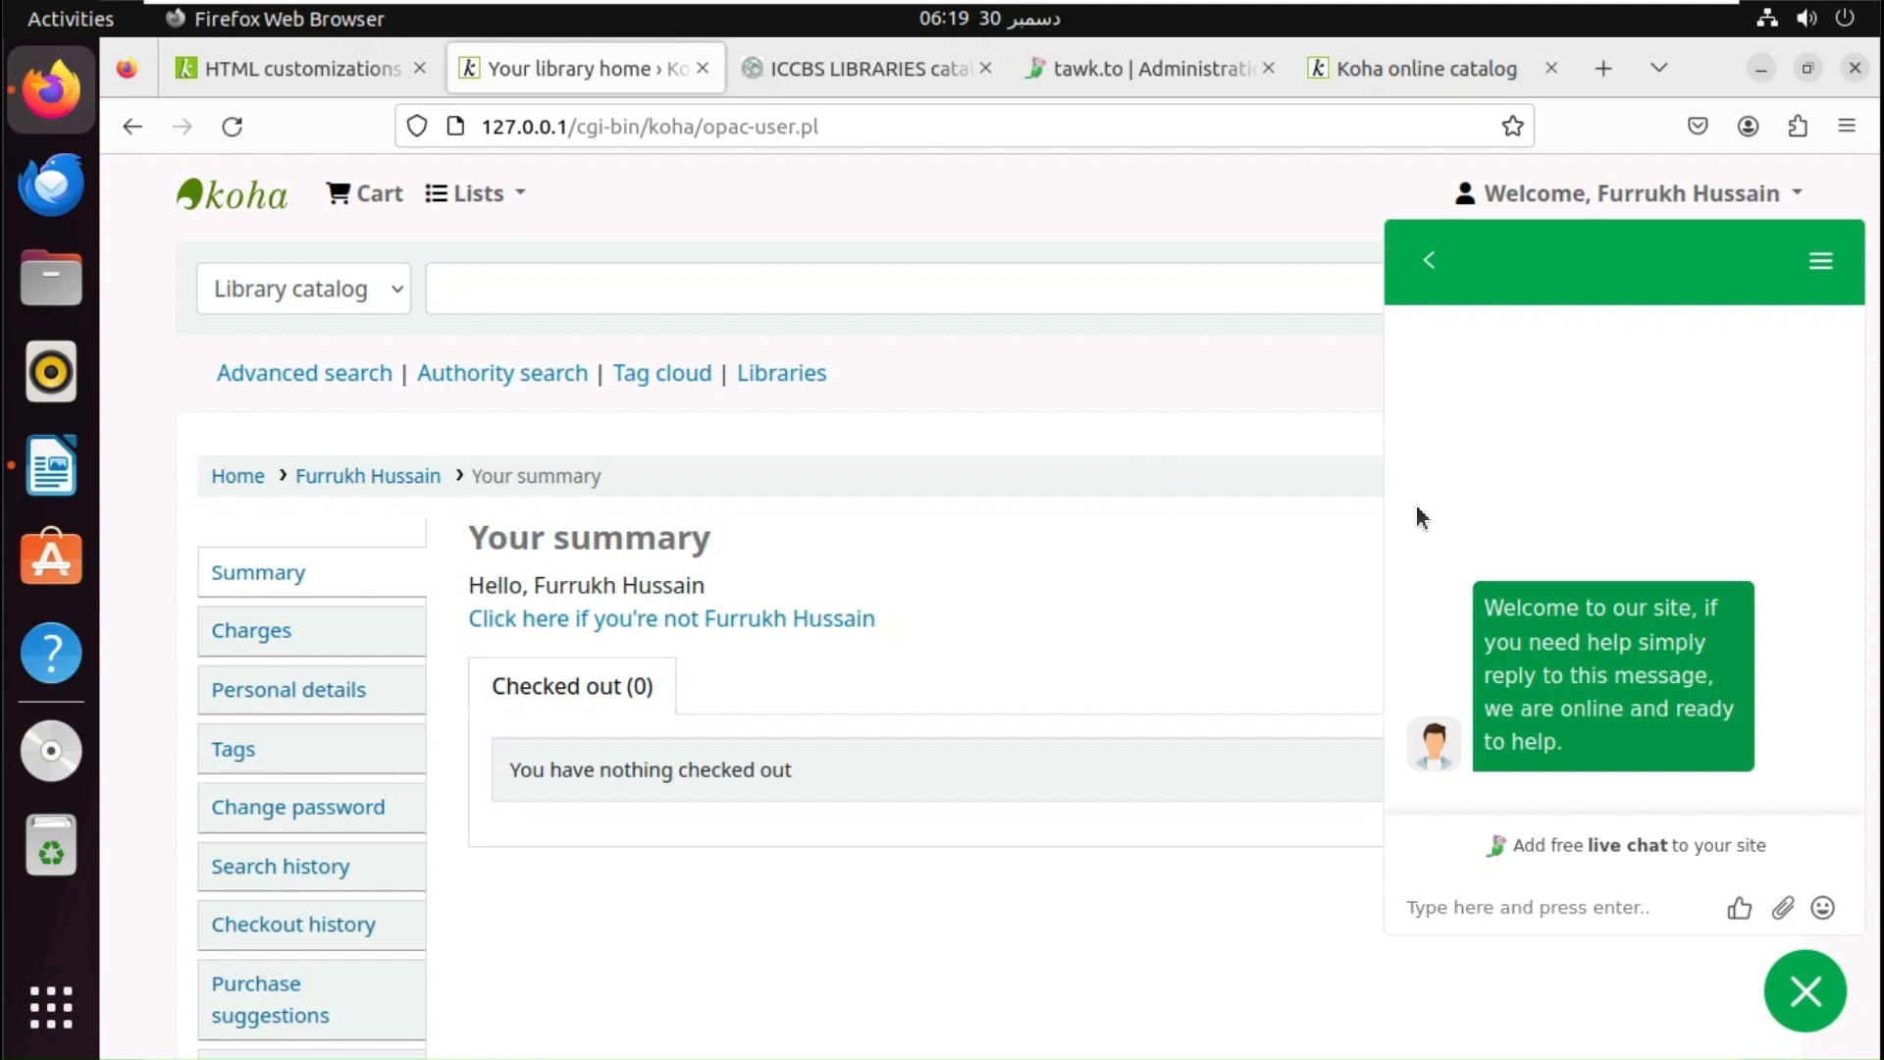
{"action": "type", "text": "Thank you"}
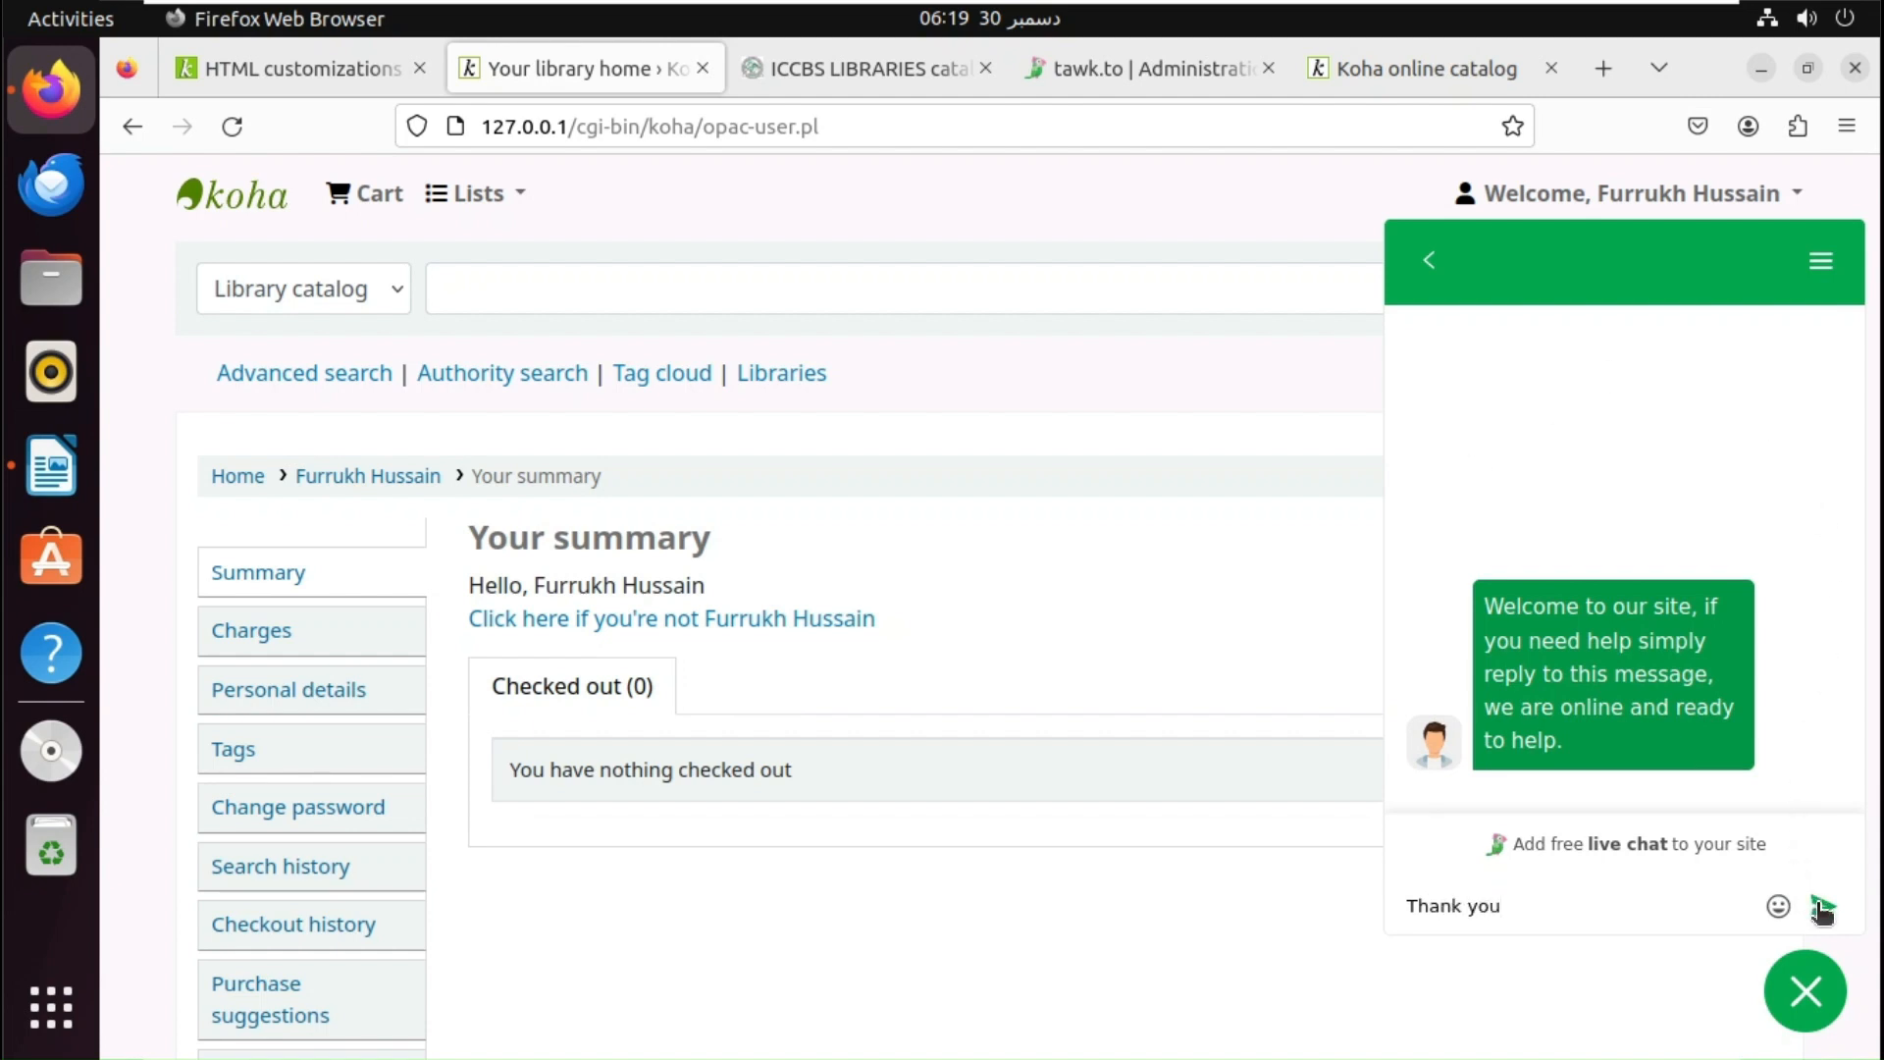
{"action": "left_click", "coordinate": [1822, 909]}
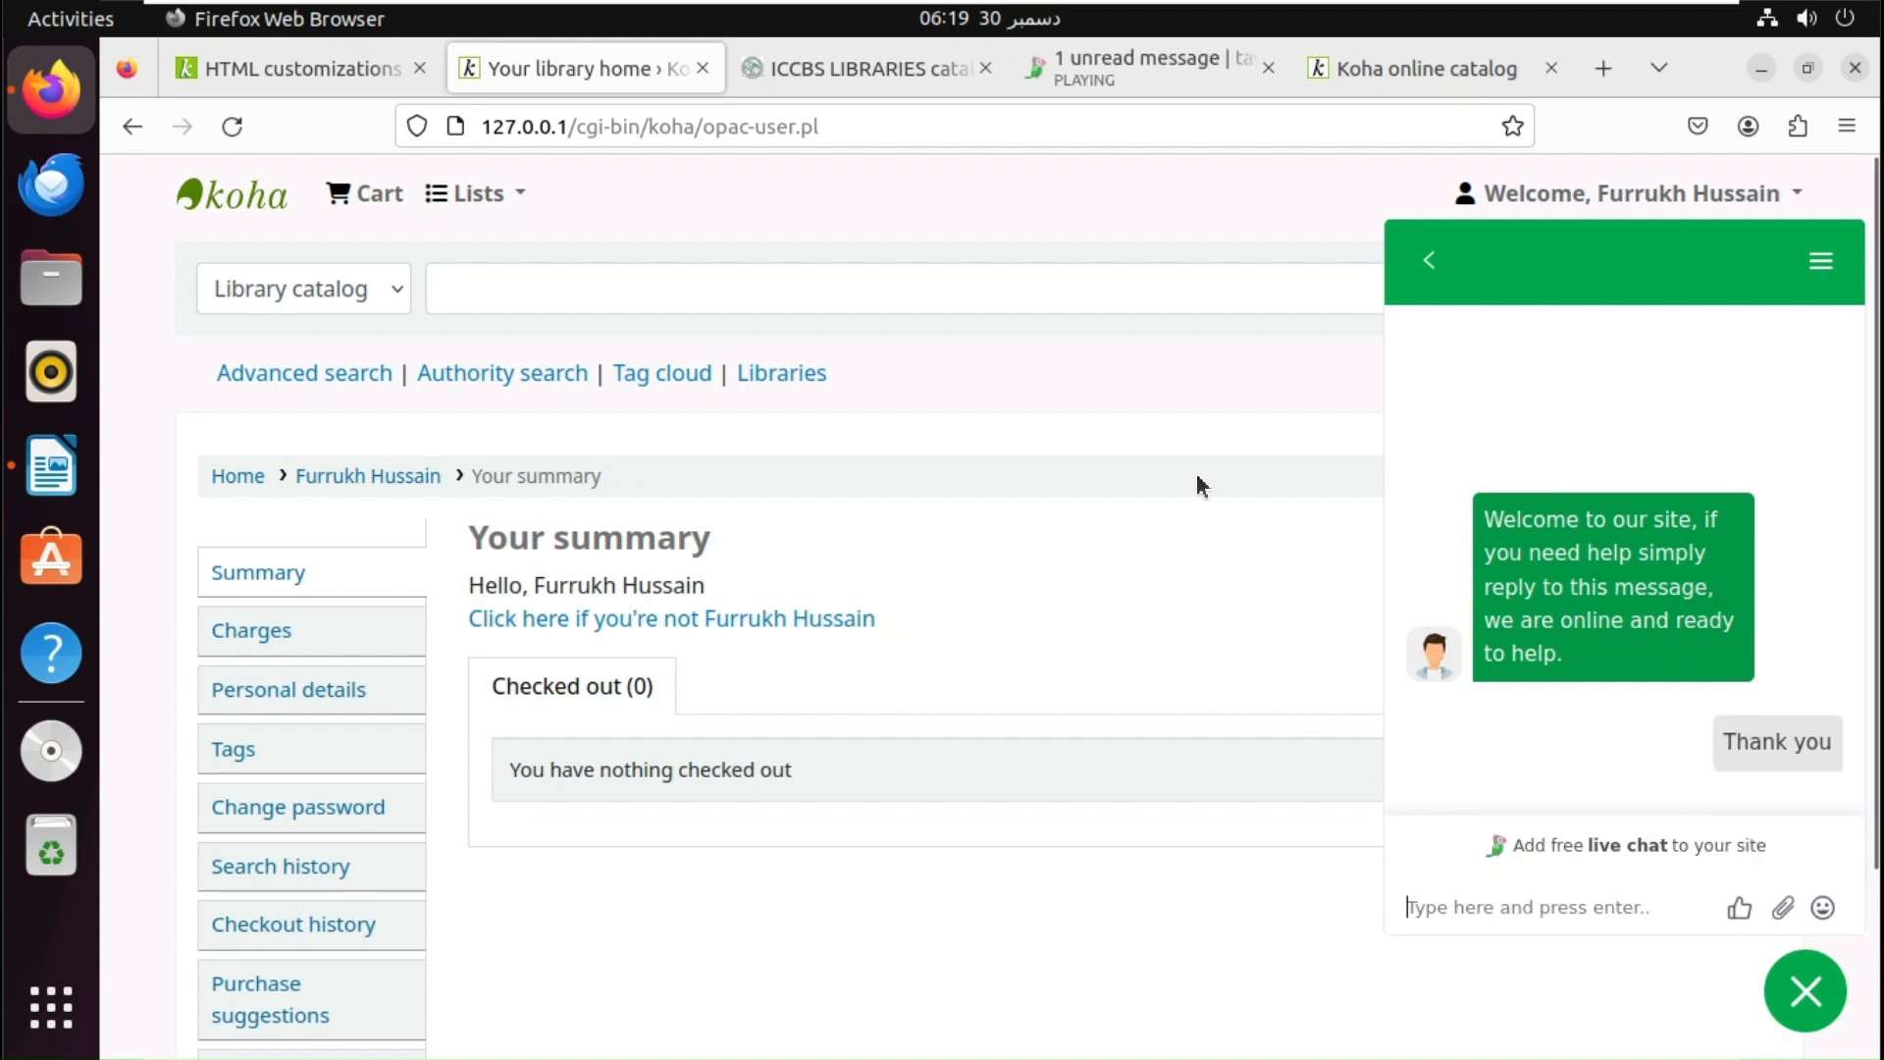
- Open the incoming visitor's chat in the tawk.to dashboard
{"action": "left_click", "coordinate": [1155, 63]}
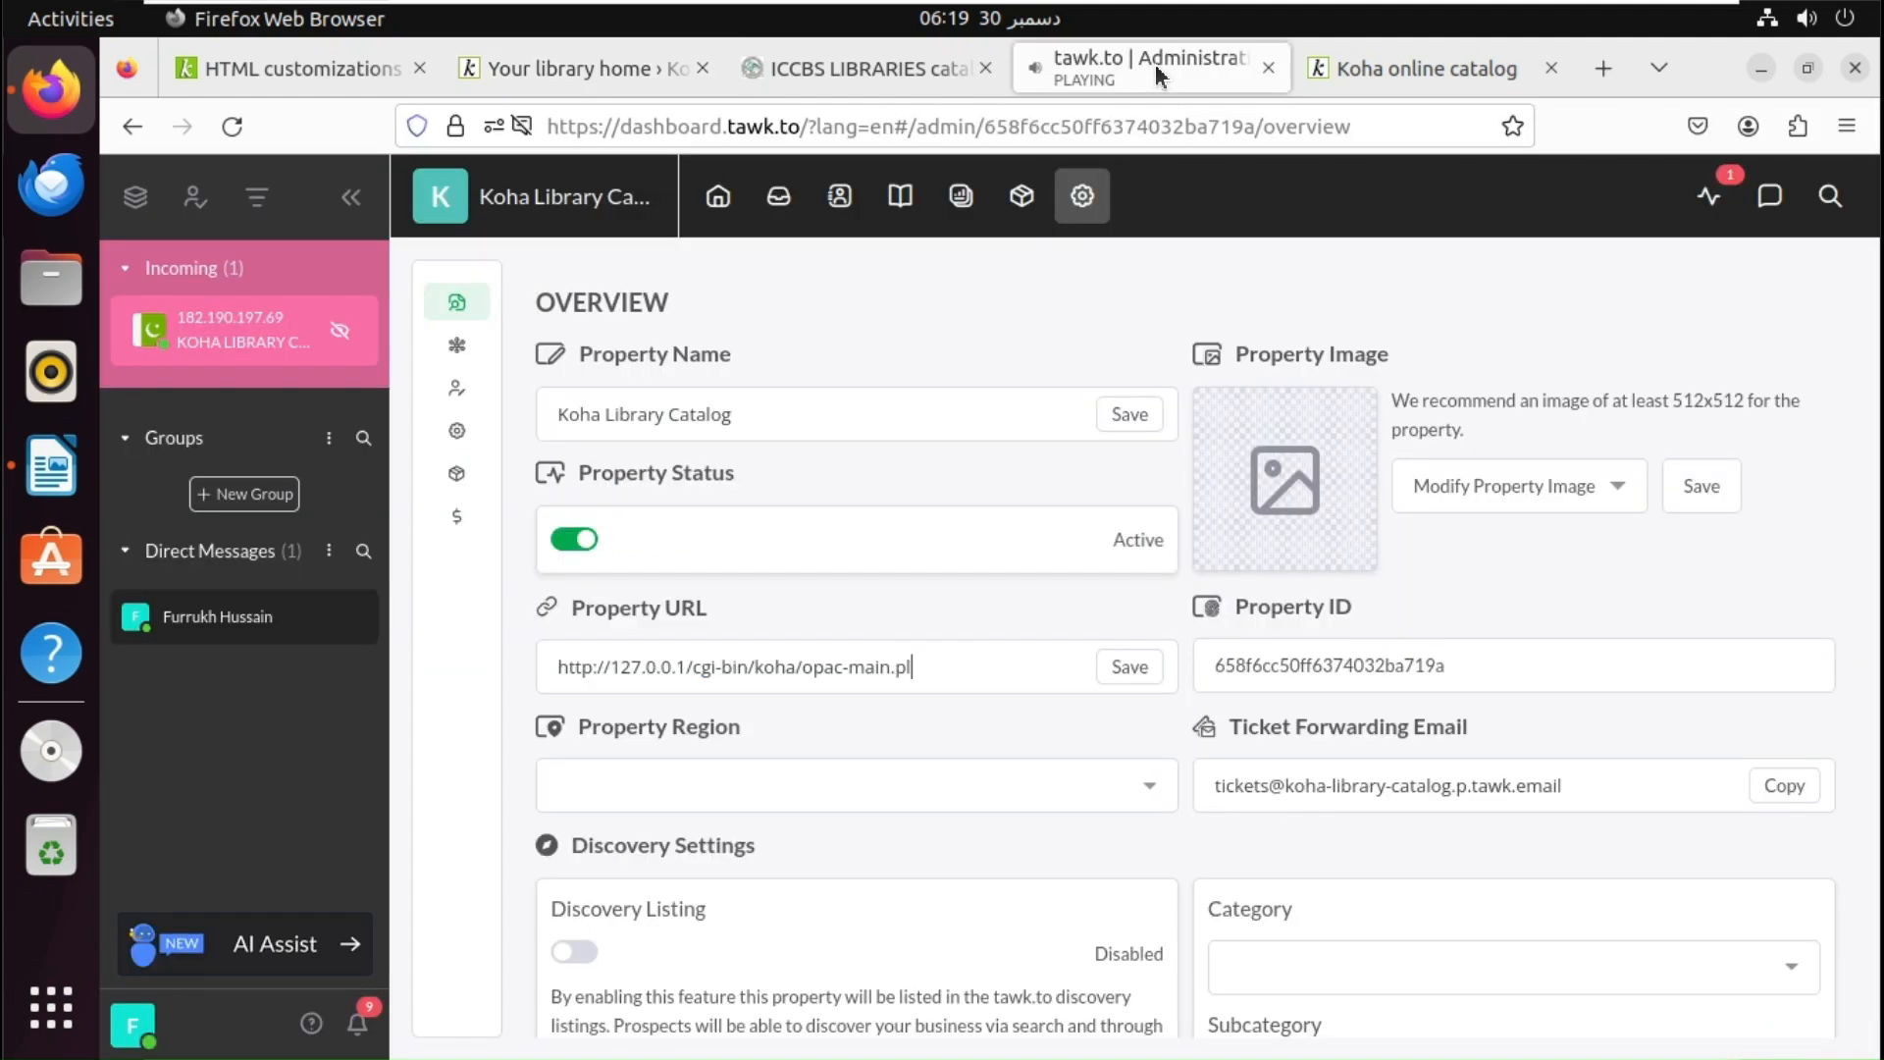
{"action": "mouse_move", "coordinate": [201, 351]}
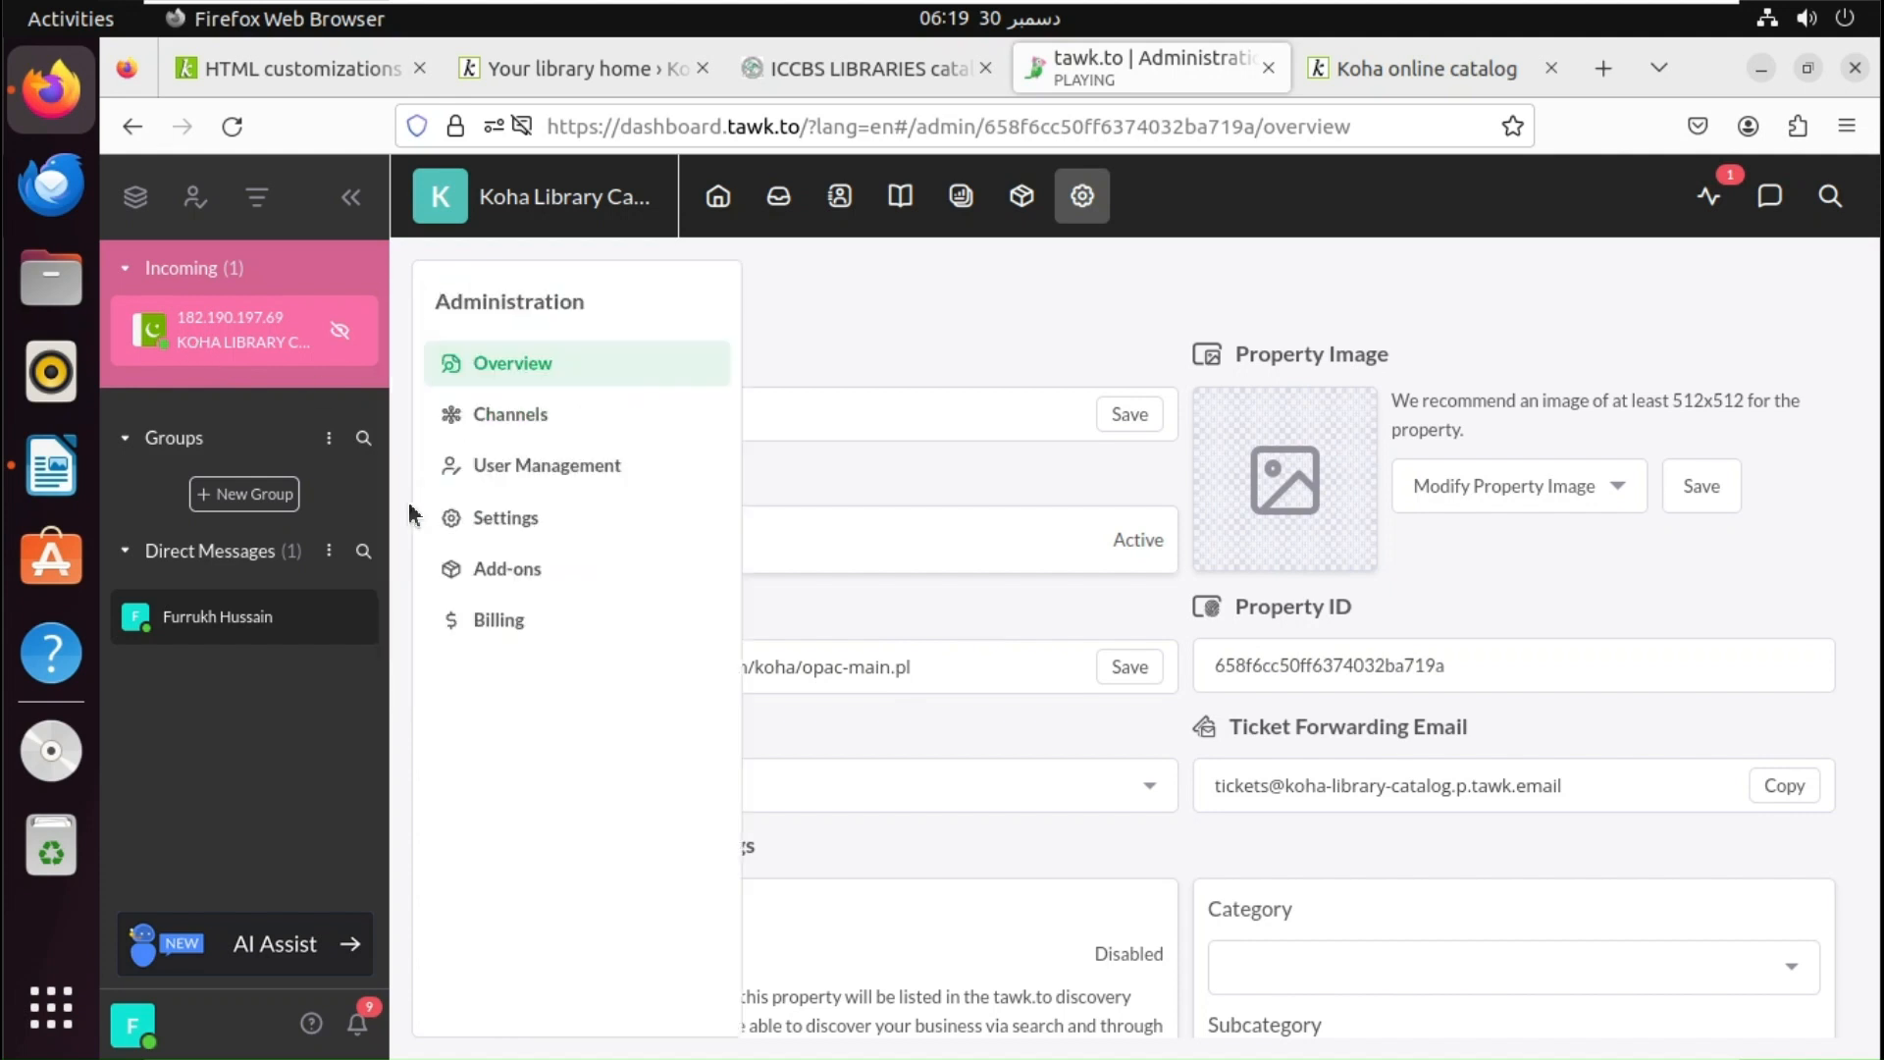
{"action": "left_click", "coordinate": [245, 353]}
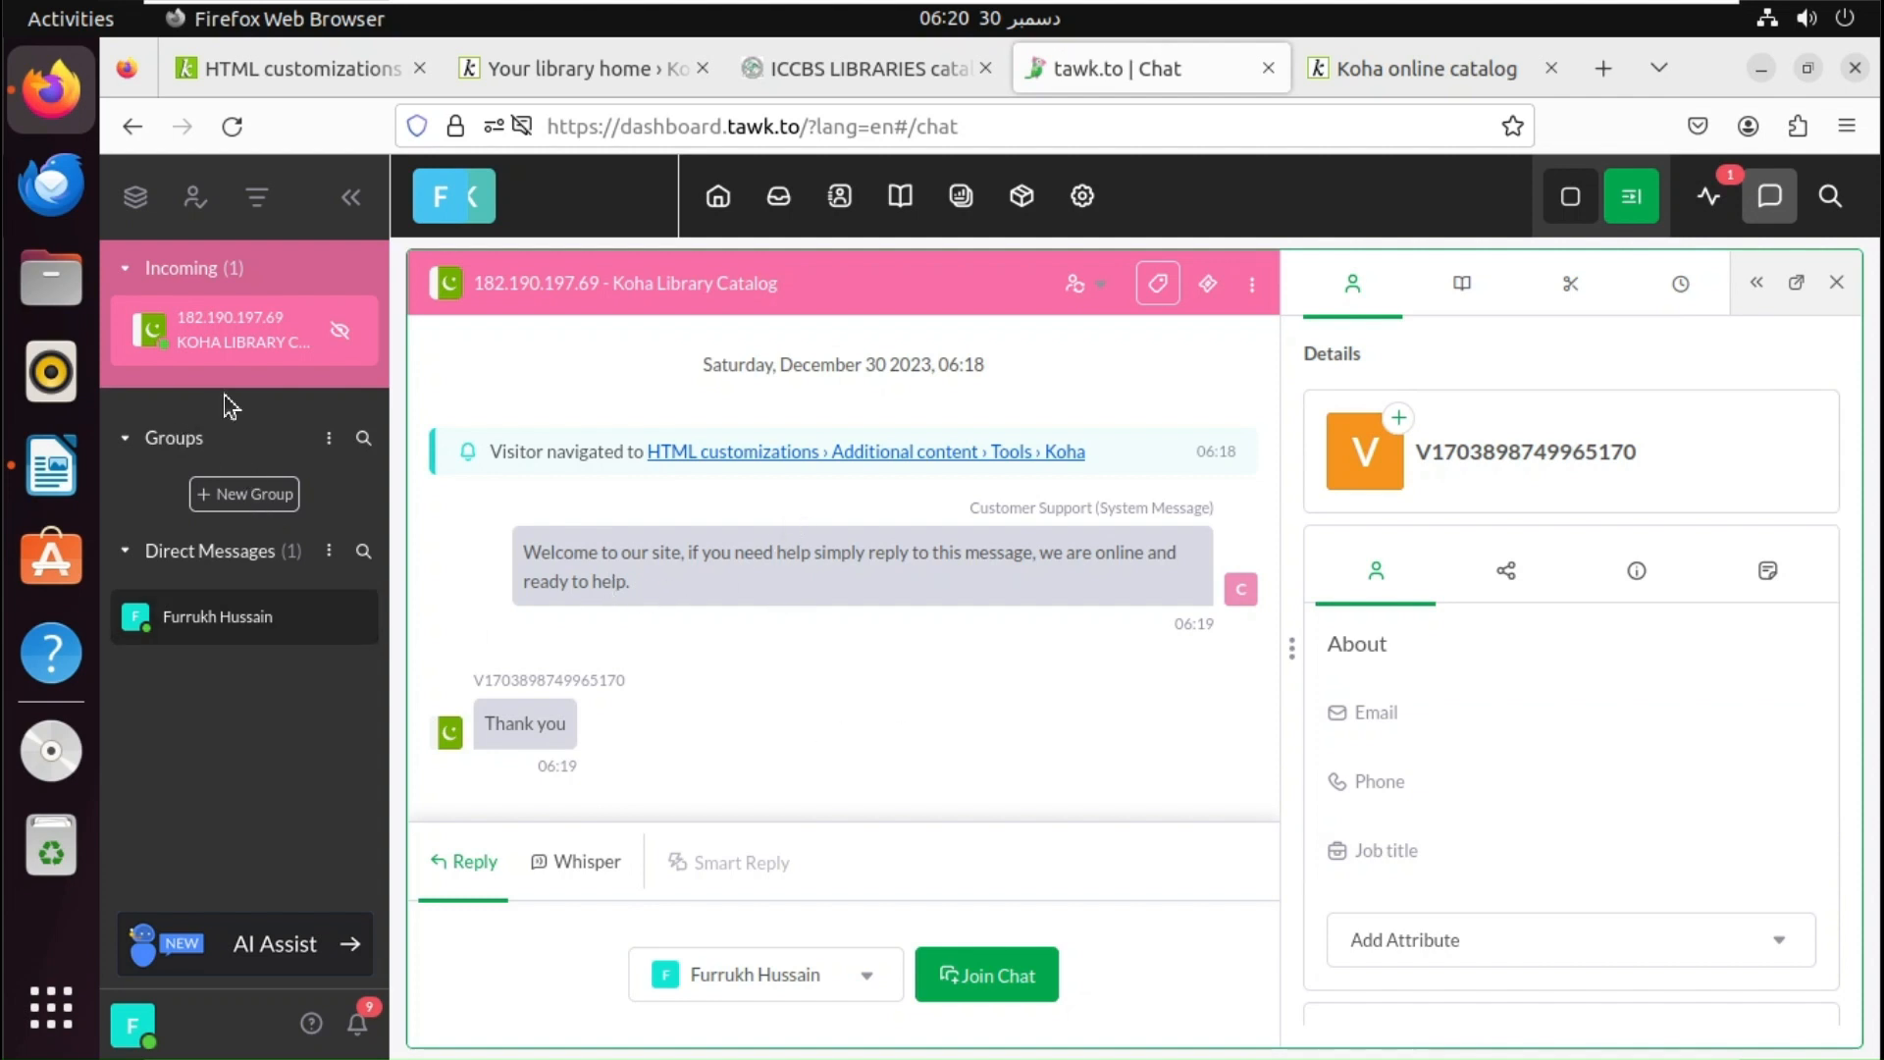
{"action": "left_click", "coordinate": [137, 197]}
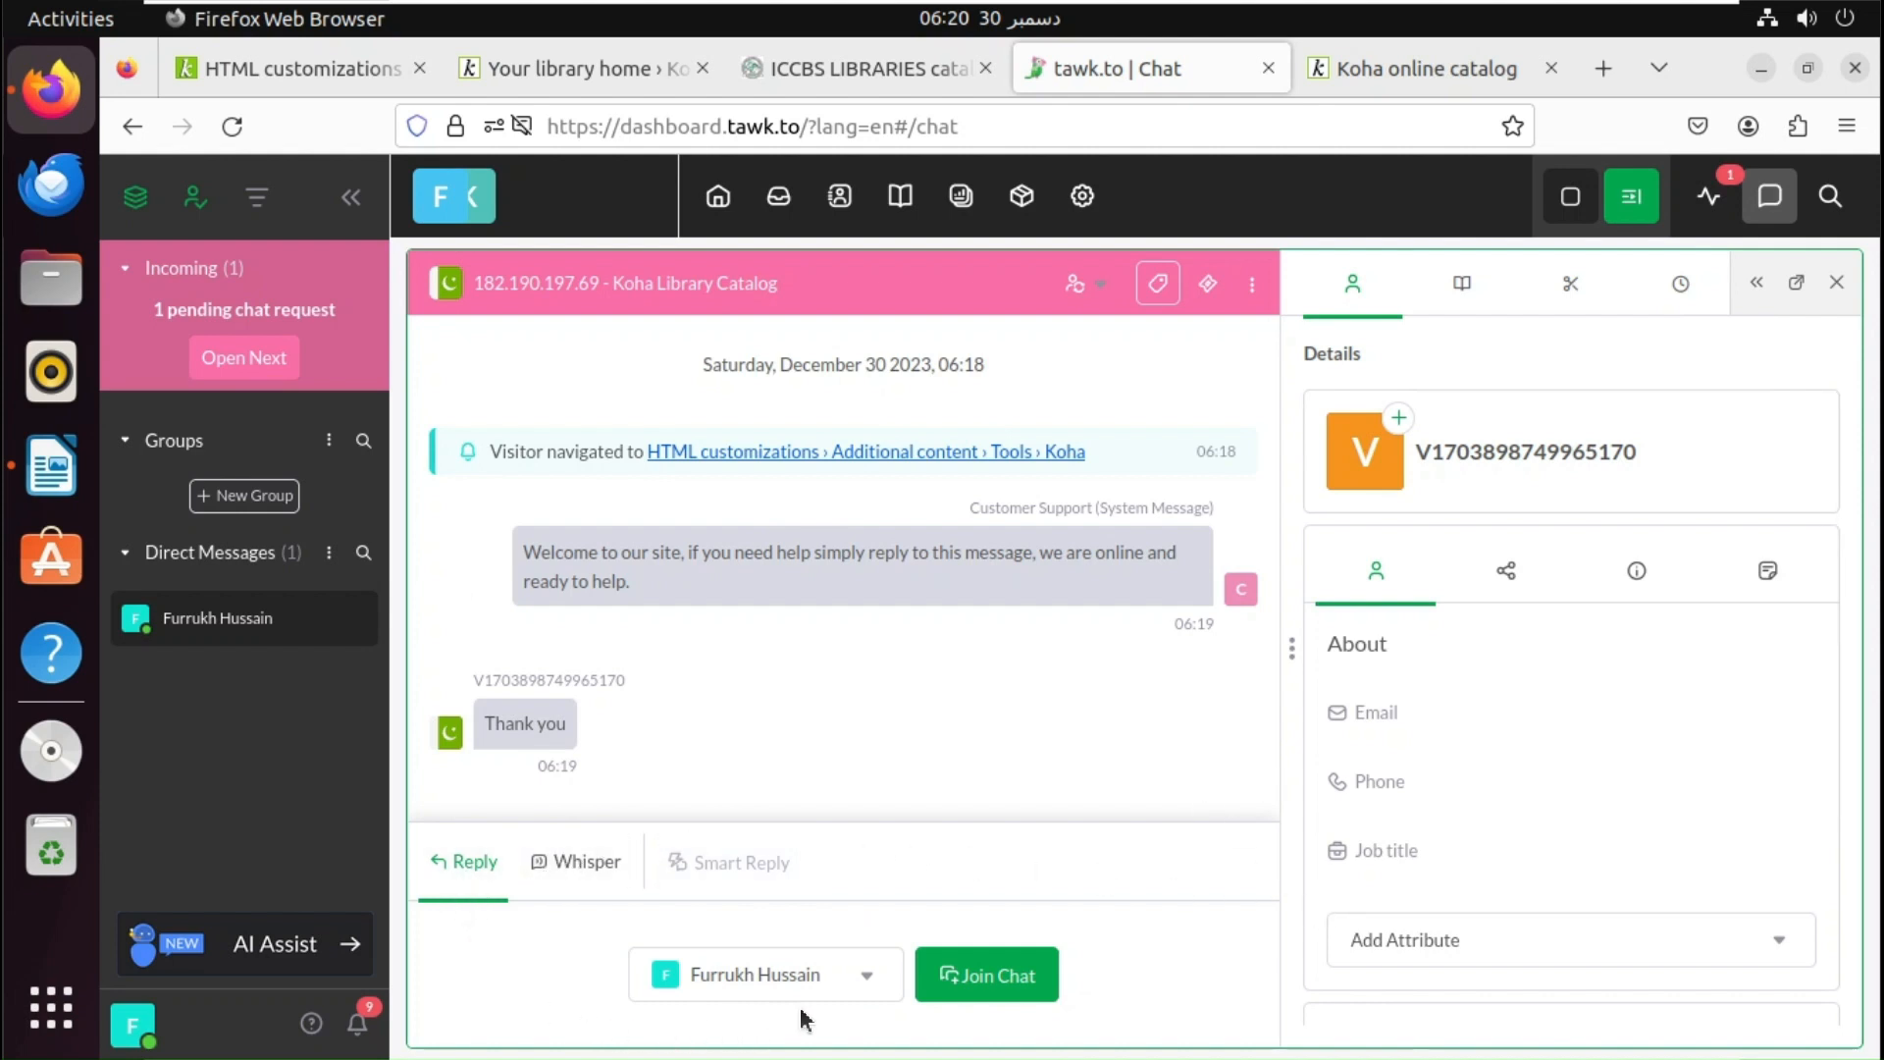
- Join the chat, reply 'Welcome', and check the reply on the OPAC page
{"action": "left_click", "coordinate": [834, 993]}
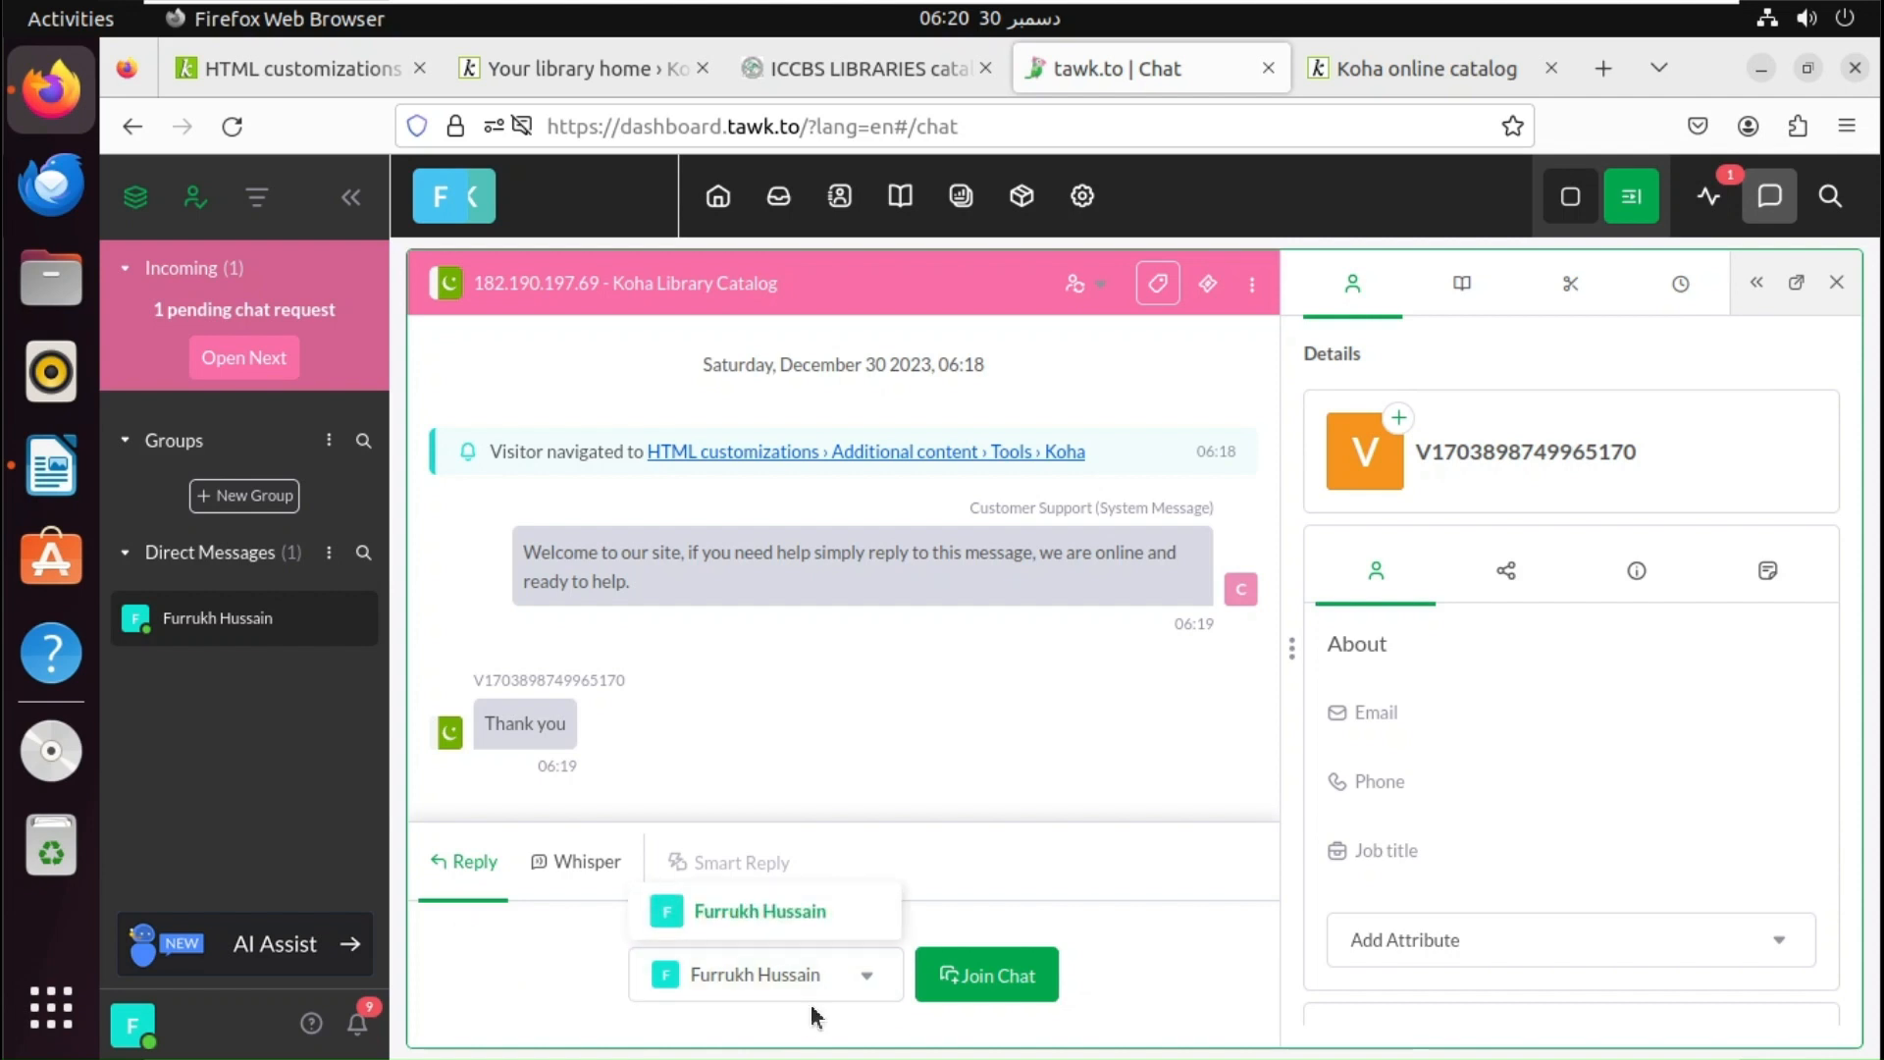
{"action": "left_click", "coordinate": [820, 1000]}
{"action": "left_click", "coordinate": [992, 992]}
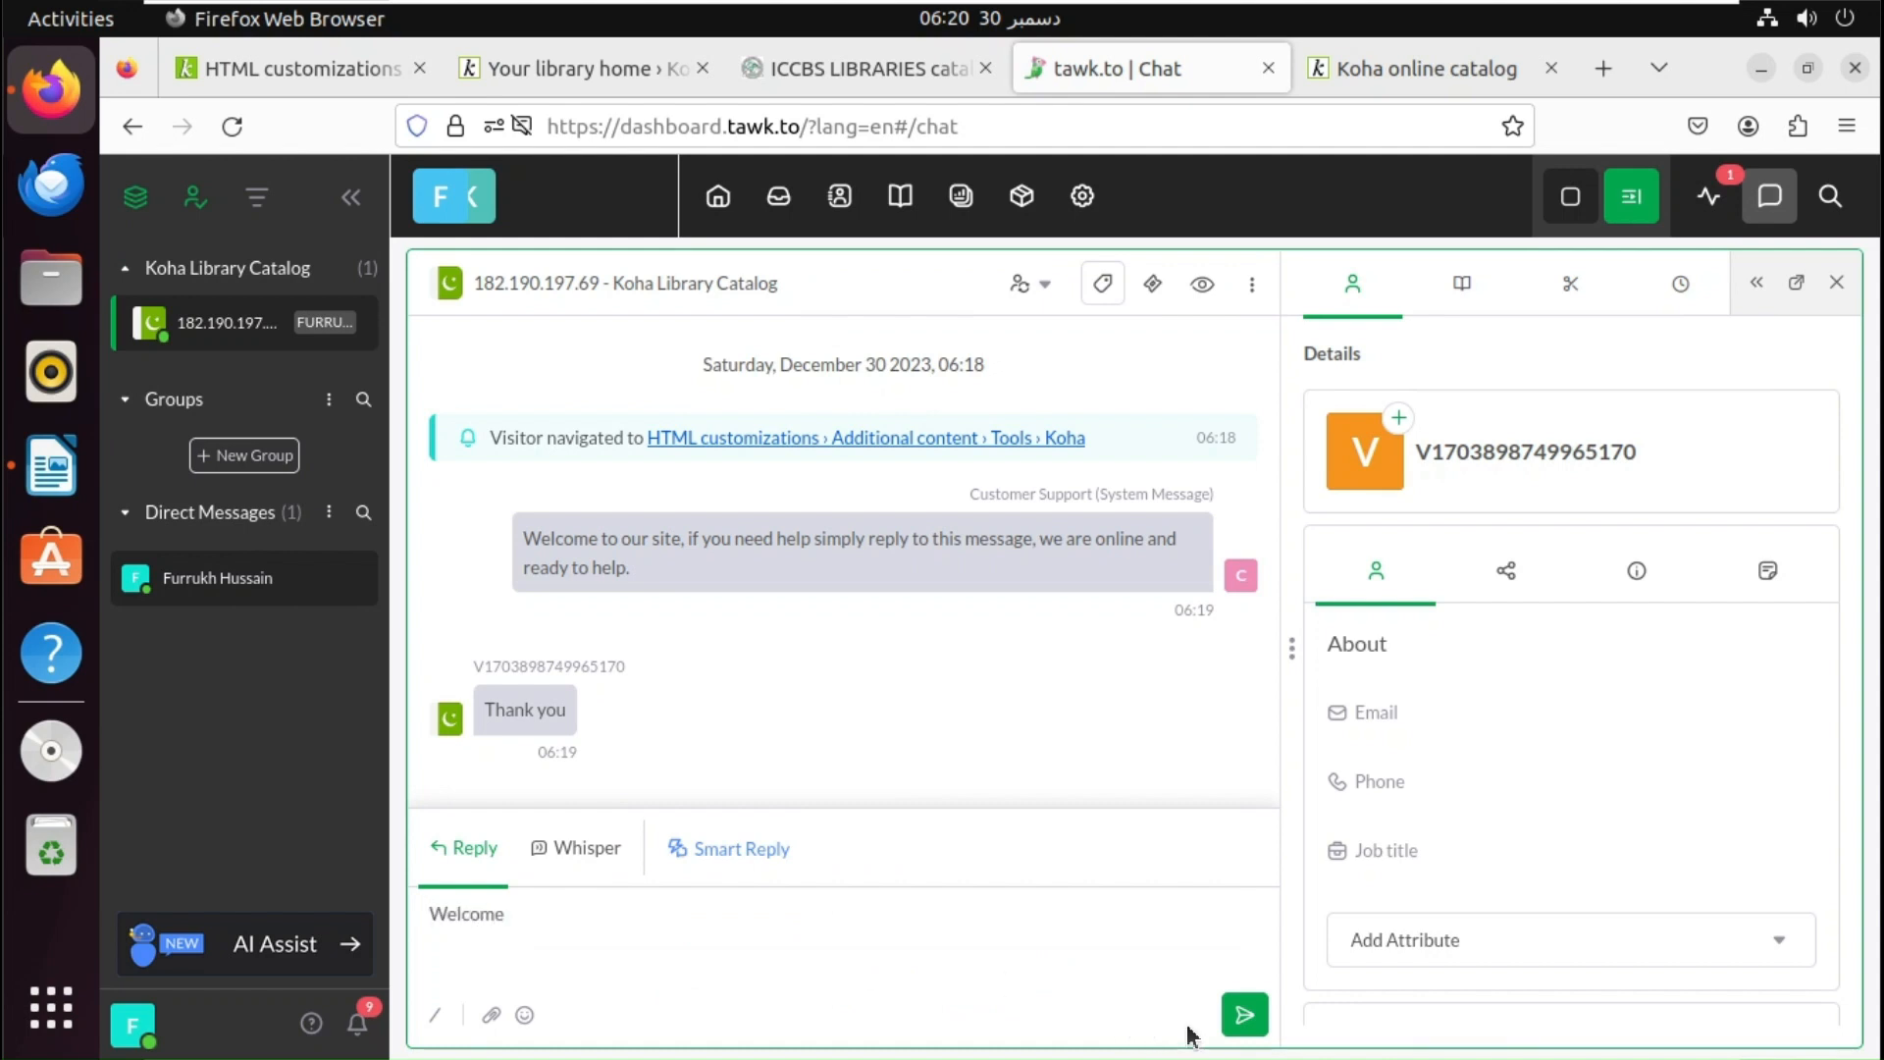
{"action": "left_click", "coordinate": [1240, 1021]}
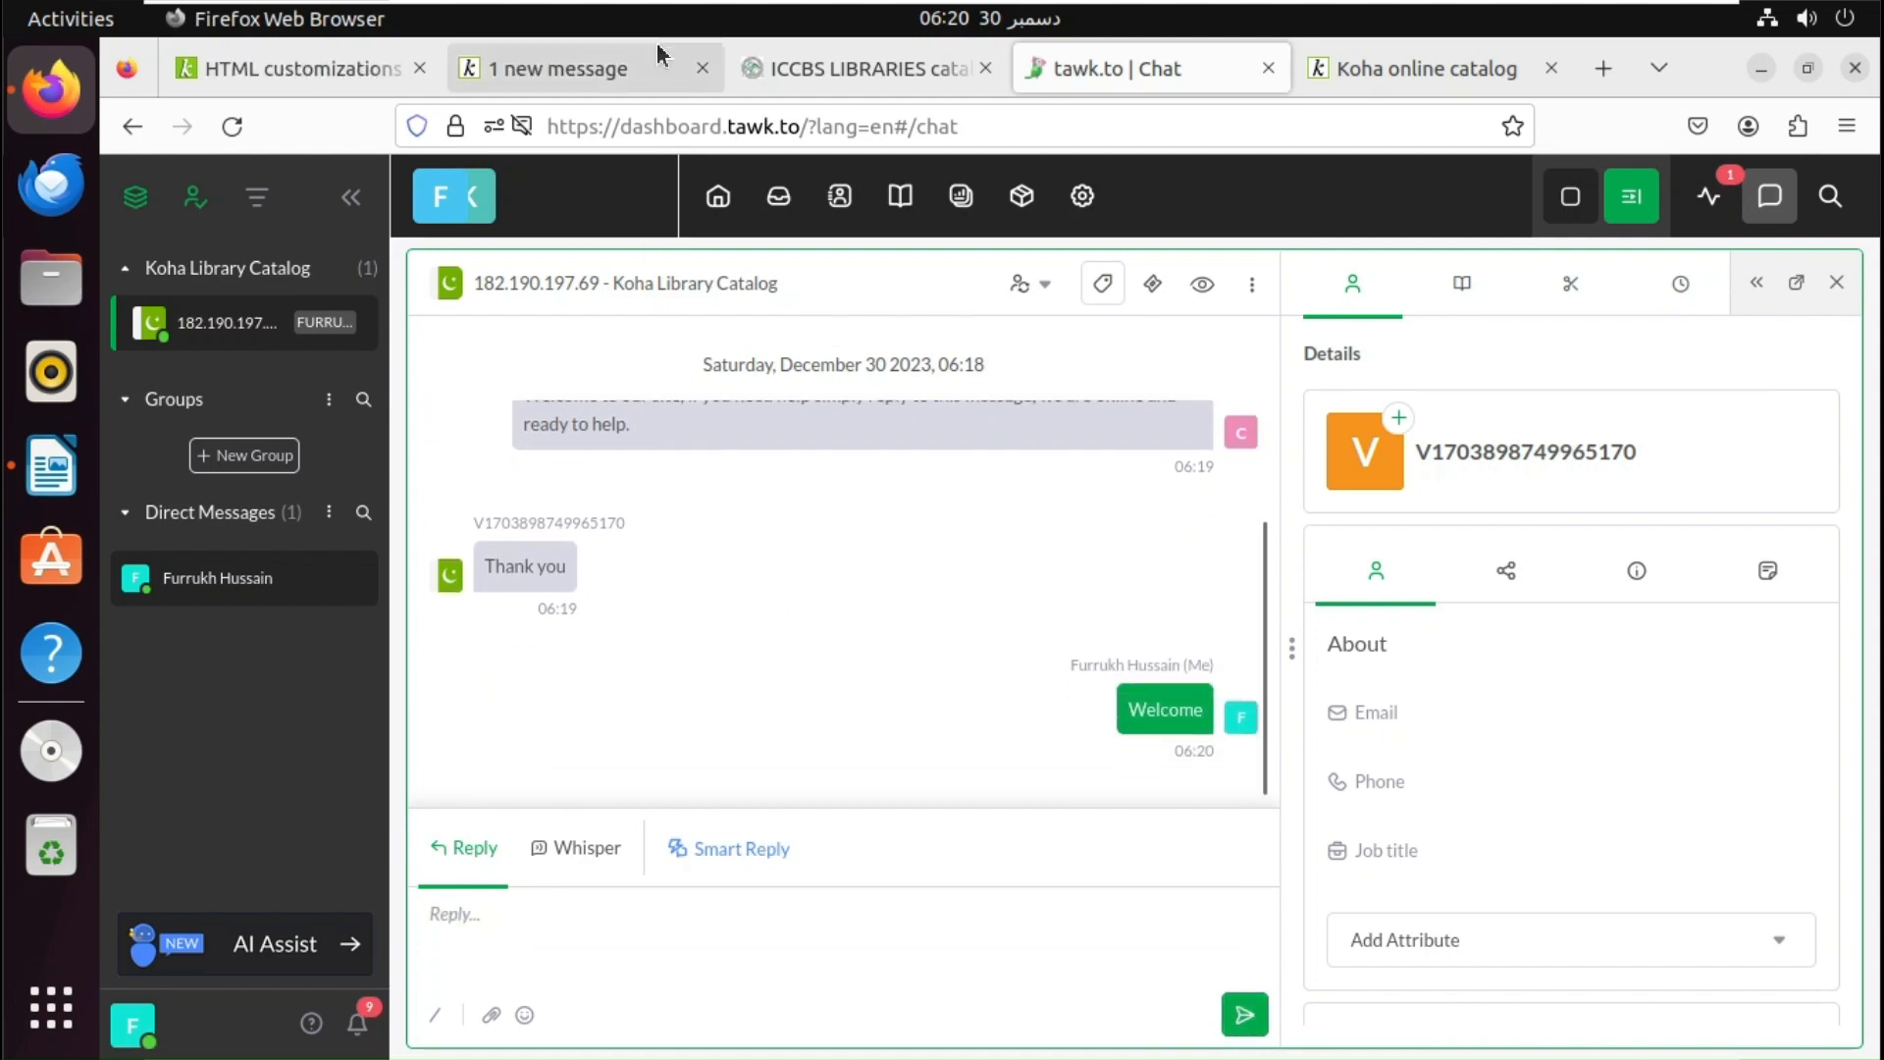
{"action": "left_click", "coordinate": [595, 73]}
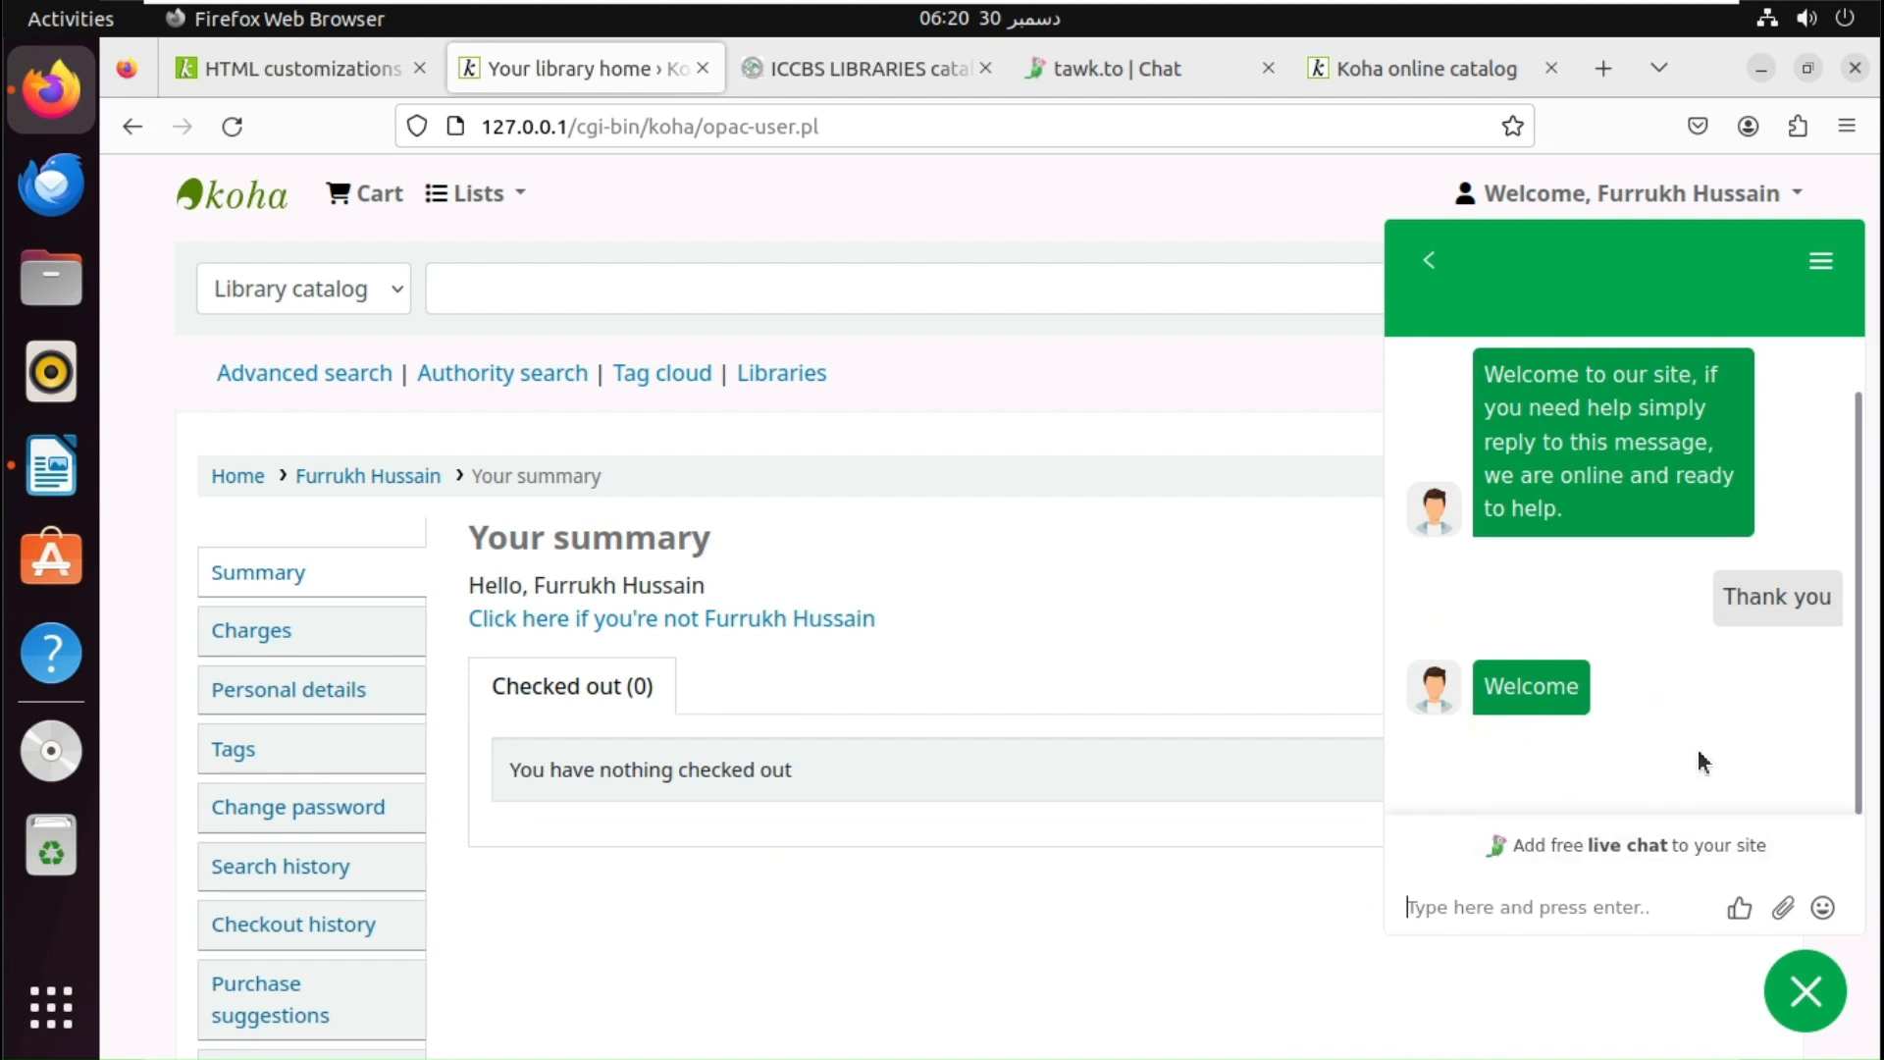
- Close the OPAC chat panel and return to the tawk.to chat conversation
{"action": "left_click", "coordinate": [1805, 1009]}
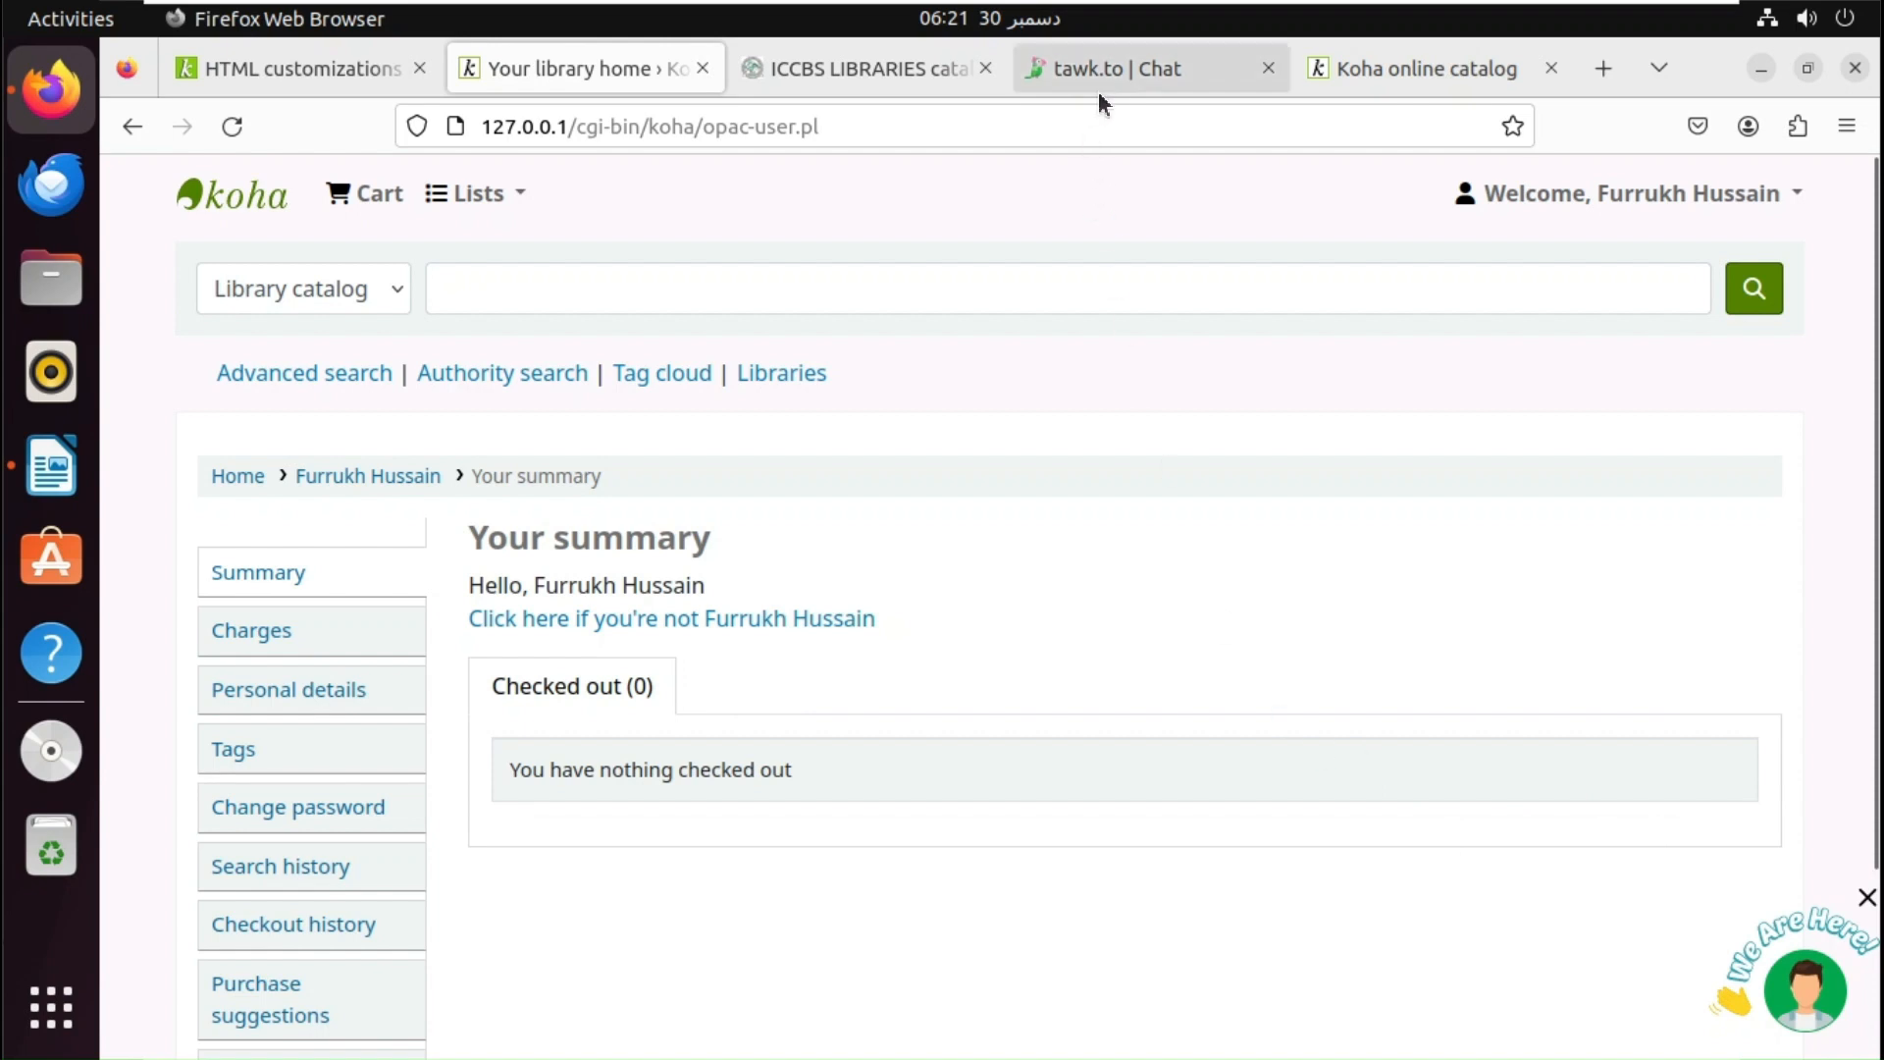
{"action": "left_click", "coordinate": [1164, 80]}
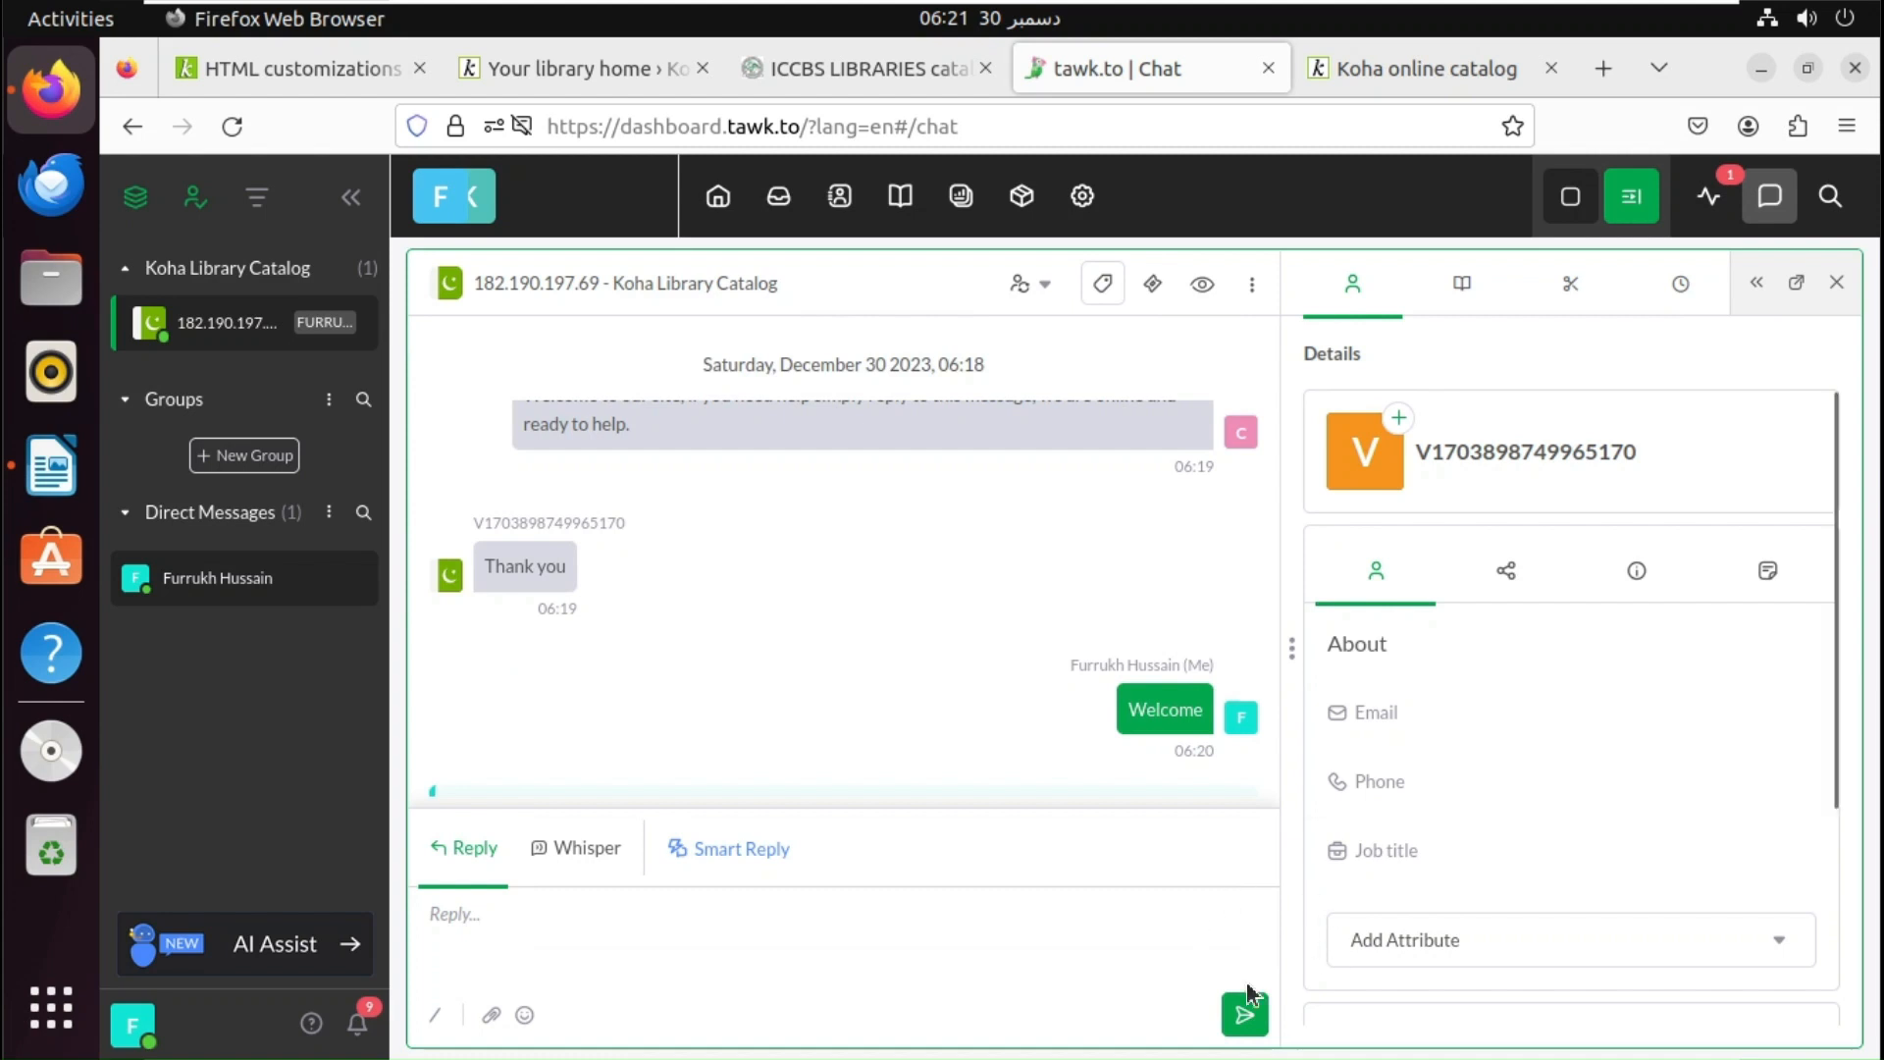
- Review the tawk.to dashboard's History card, then open the property's Administration settings
{"action": "left_click", "coordinate": [718, 195]}
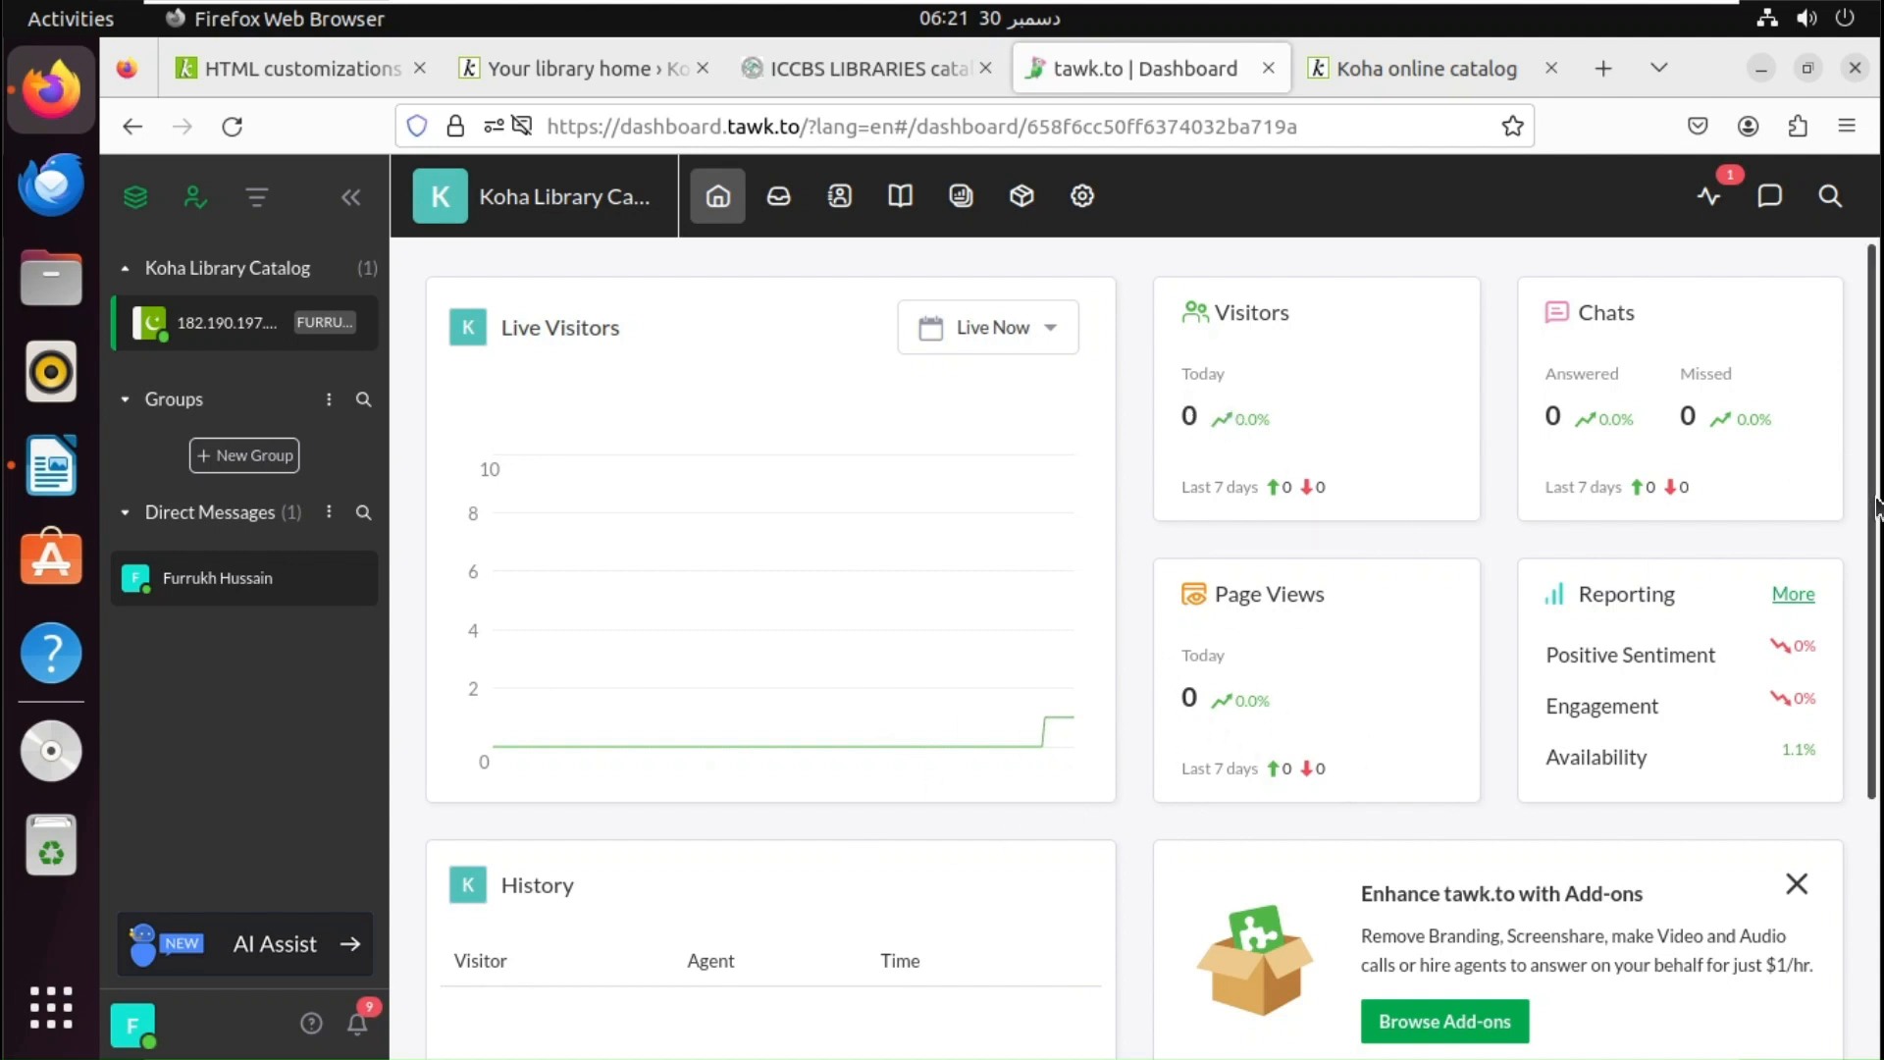
{"action": "scroll", "coordinate": [1876, 505], "scroll_direction": "down", "scroll_amount": 2}
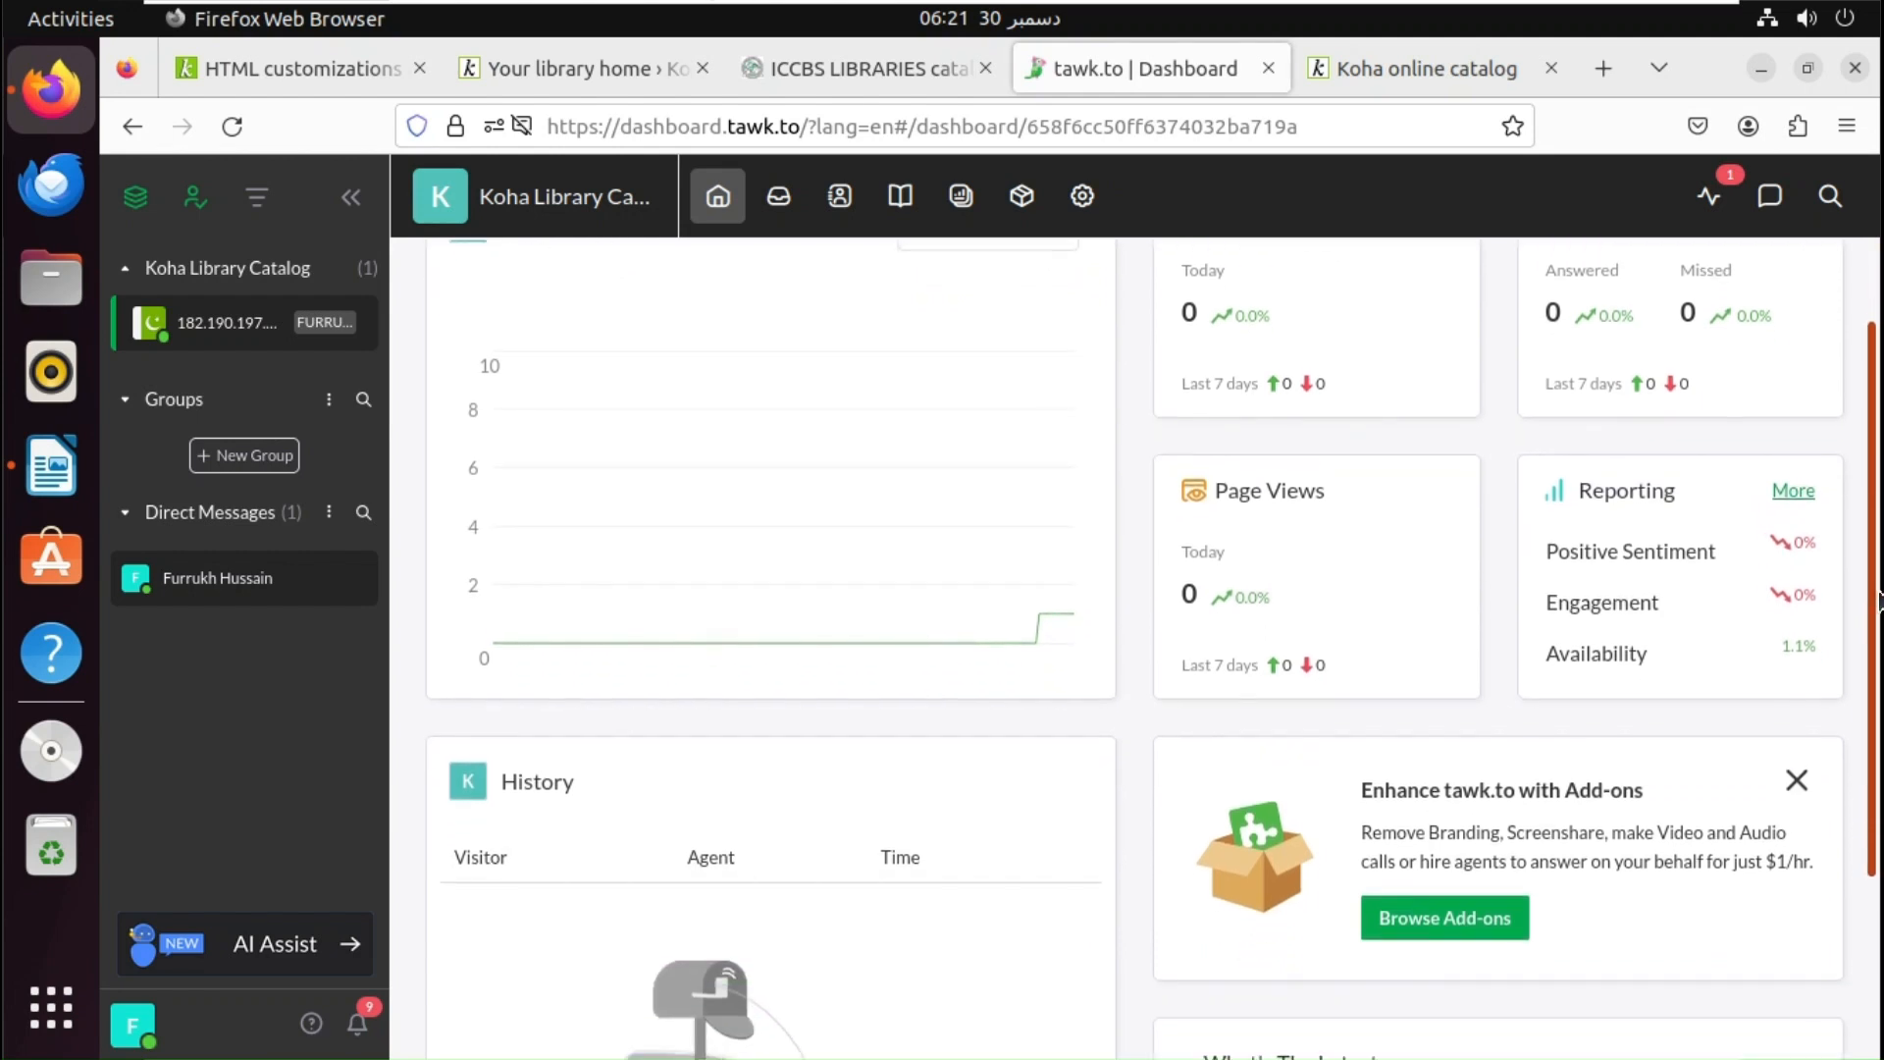
{"action": "scroll", "coordinate": [1472, 637], "scroll_direction": "down", "scroll_amount": 1}
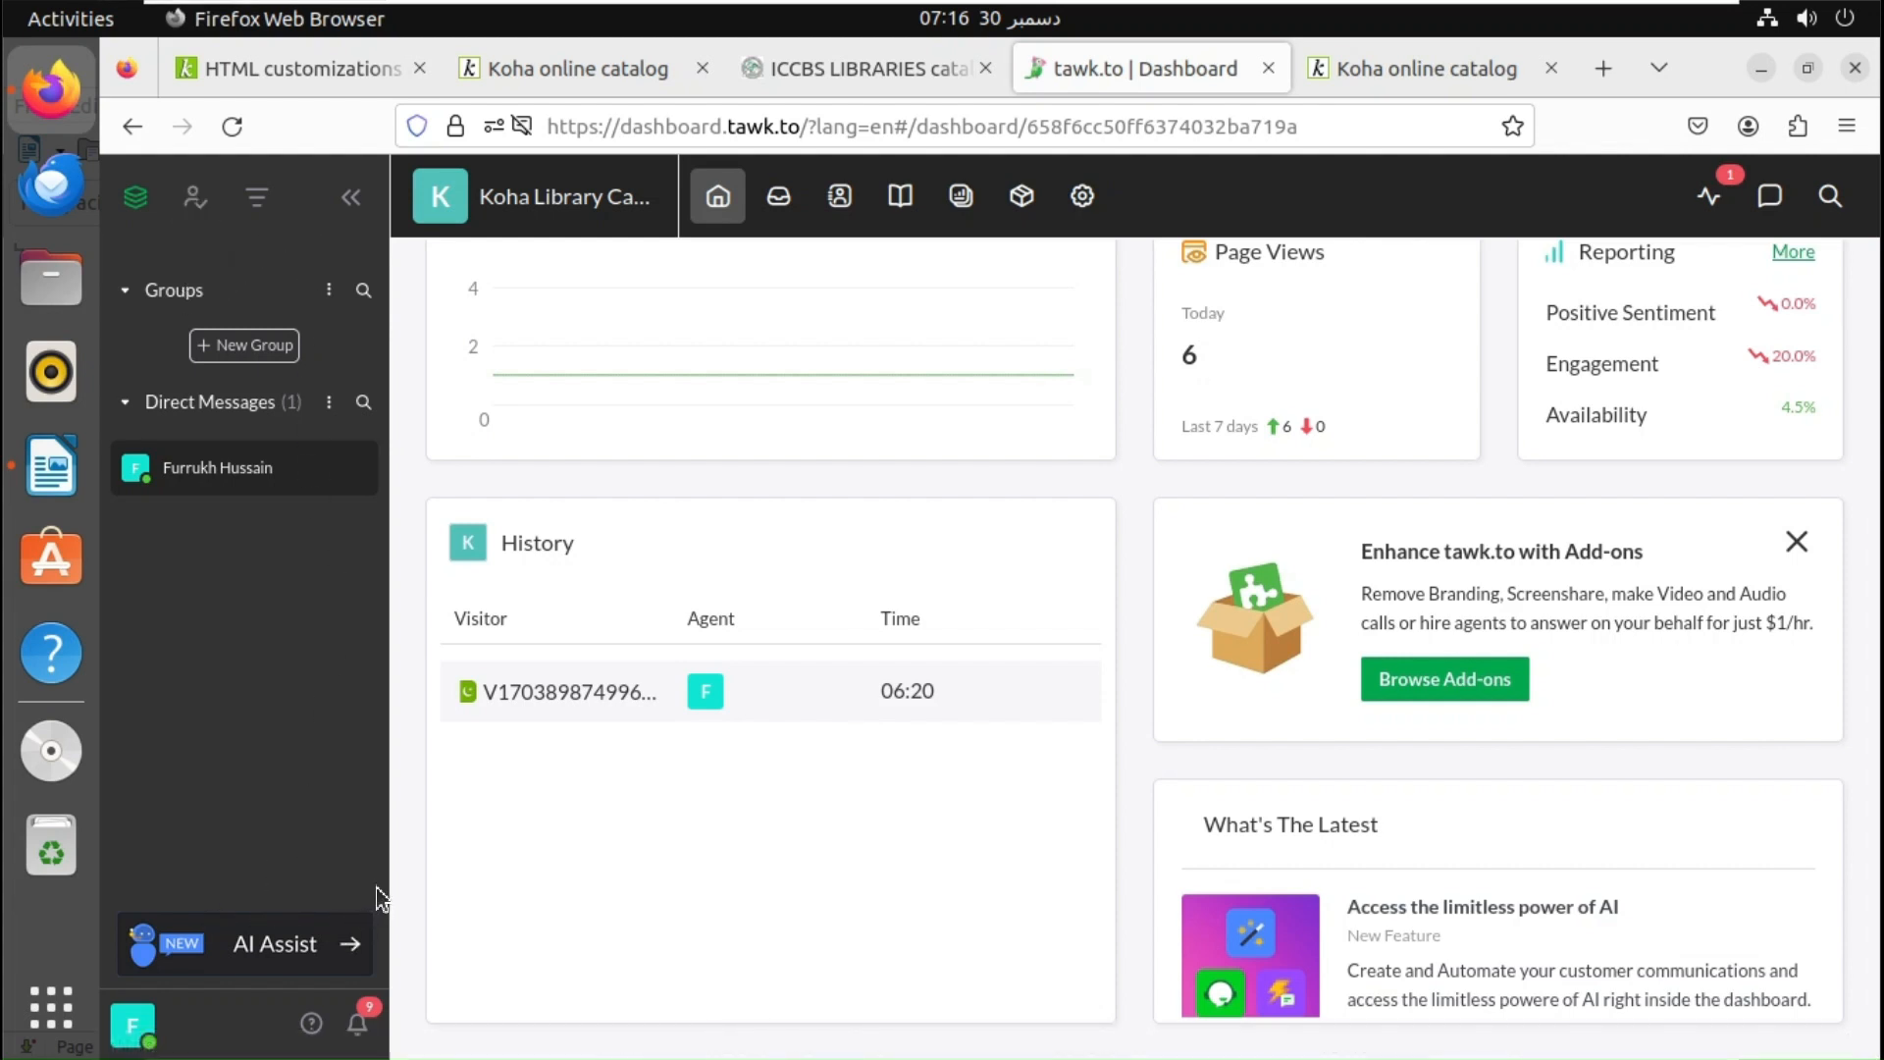
{"action": "left_click", "coordinate": [1084, 199]}
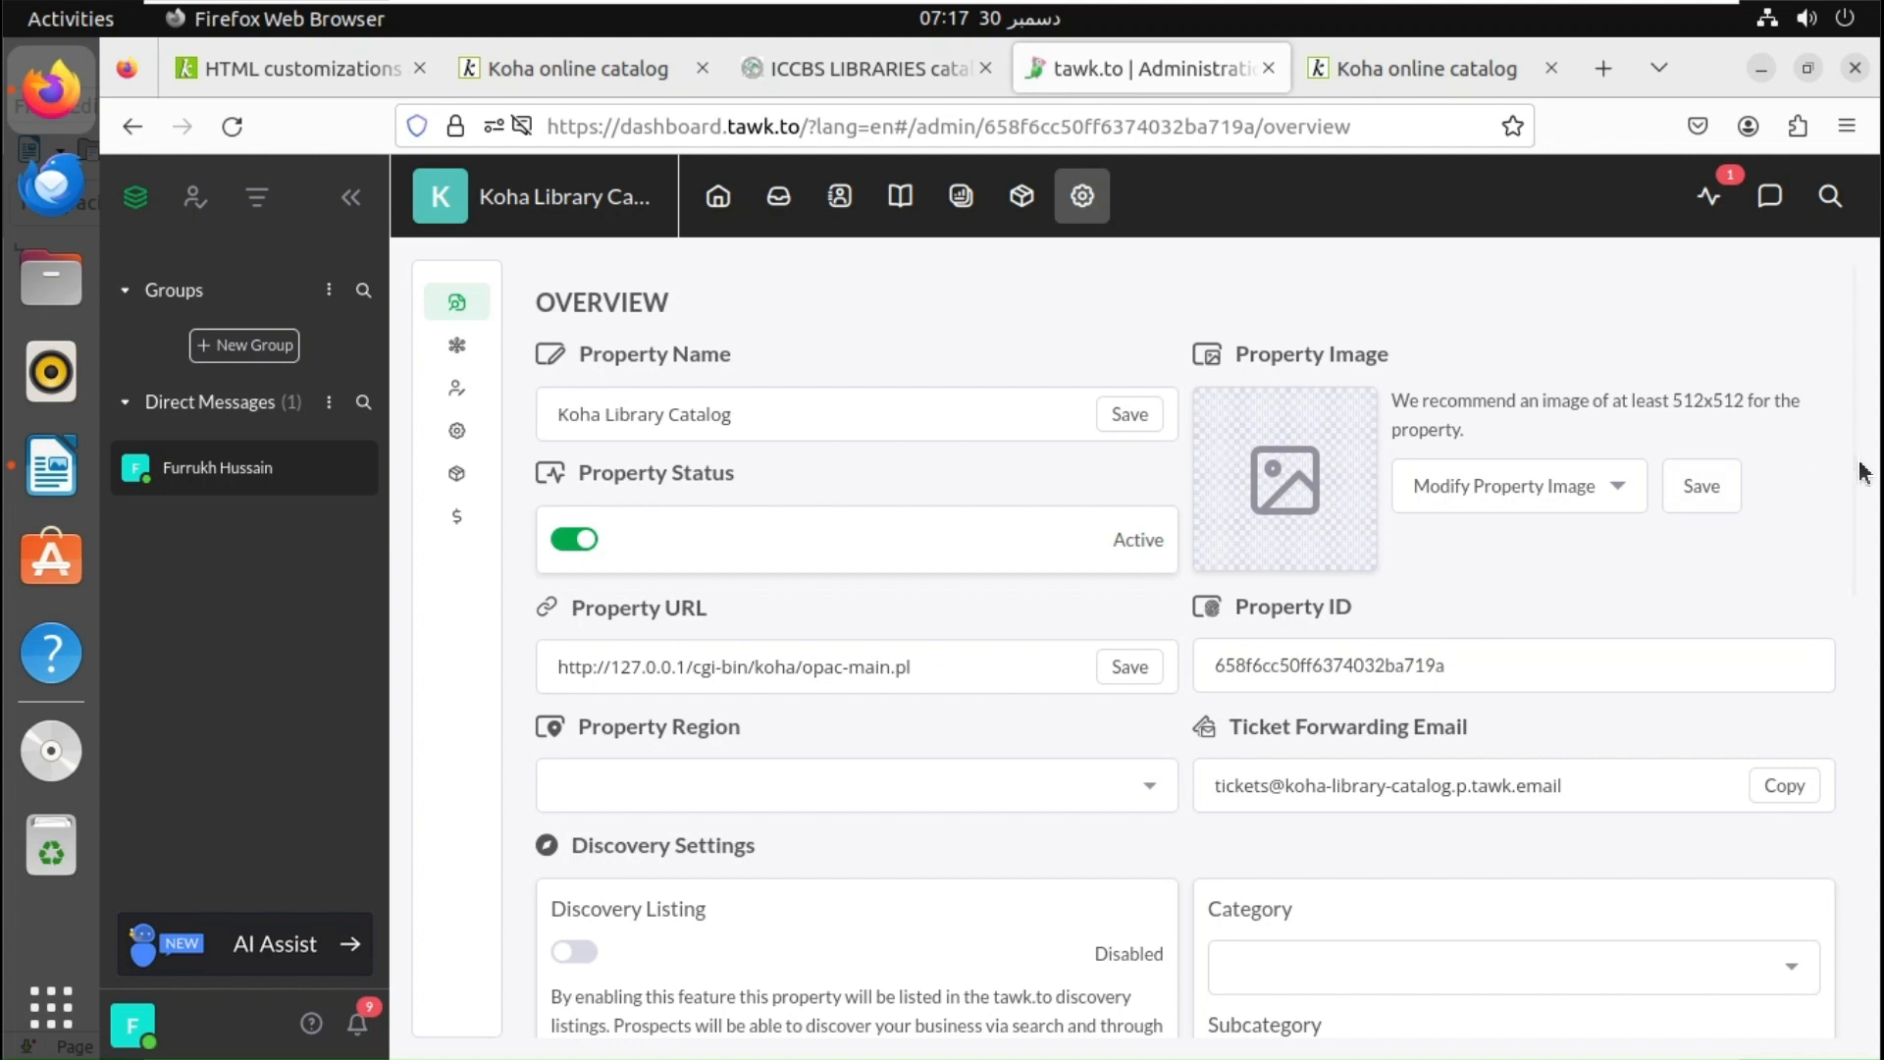
- Set the Koha Library Catalog property to Inactive and bring the LibreOffice Writer document forward
{"action": "mouse_move", "coordinate": [1854, 466]}
{"action": "left_mouse_down"}
{"action": "mouse_move", "coordinate": [1847, 586]}
{"action": "mouse_move", "coordinate": [1850, 465]}
{"action": "left_mouse_up"}
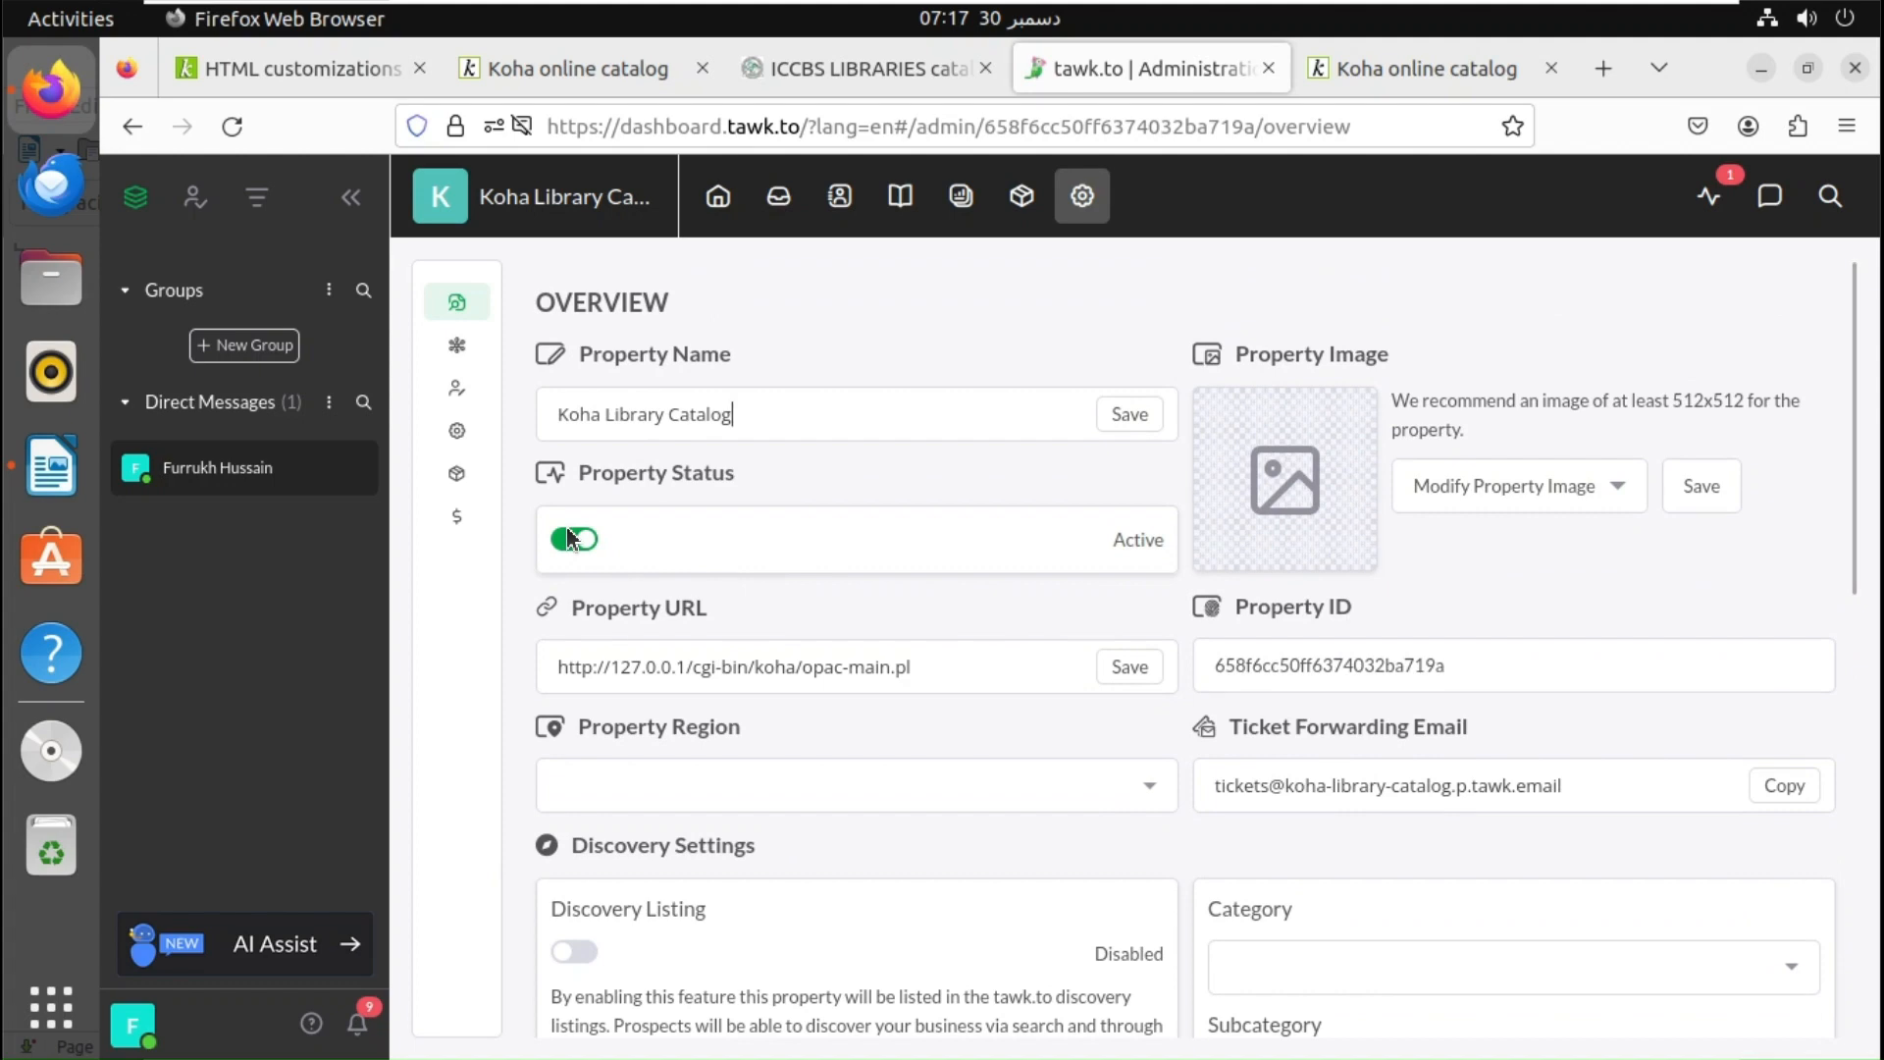
{"action": "left_click", "coordinate": [565, 552]}
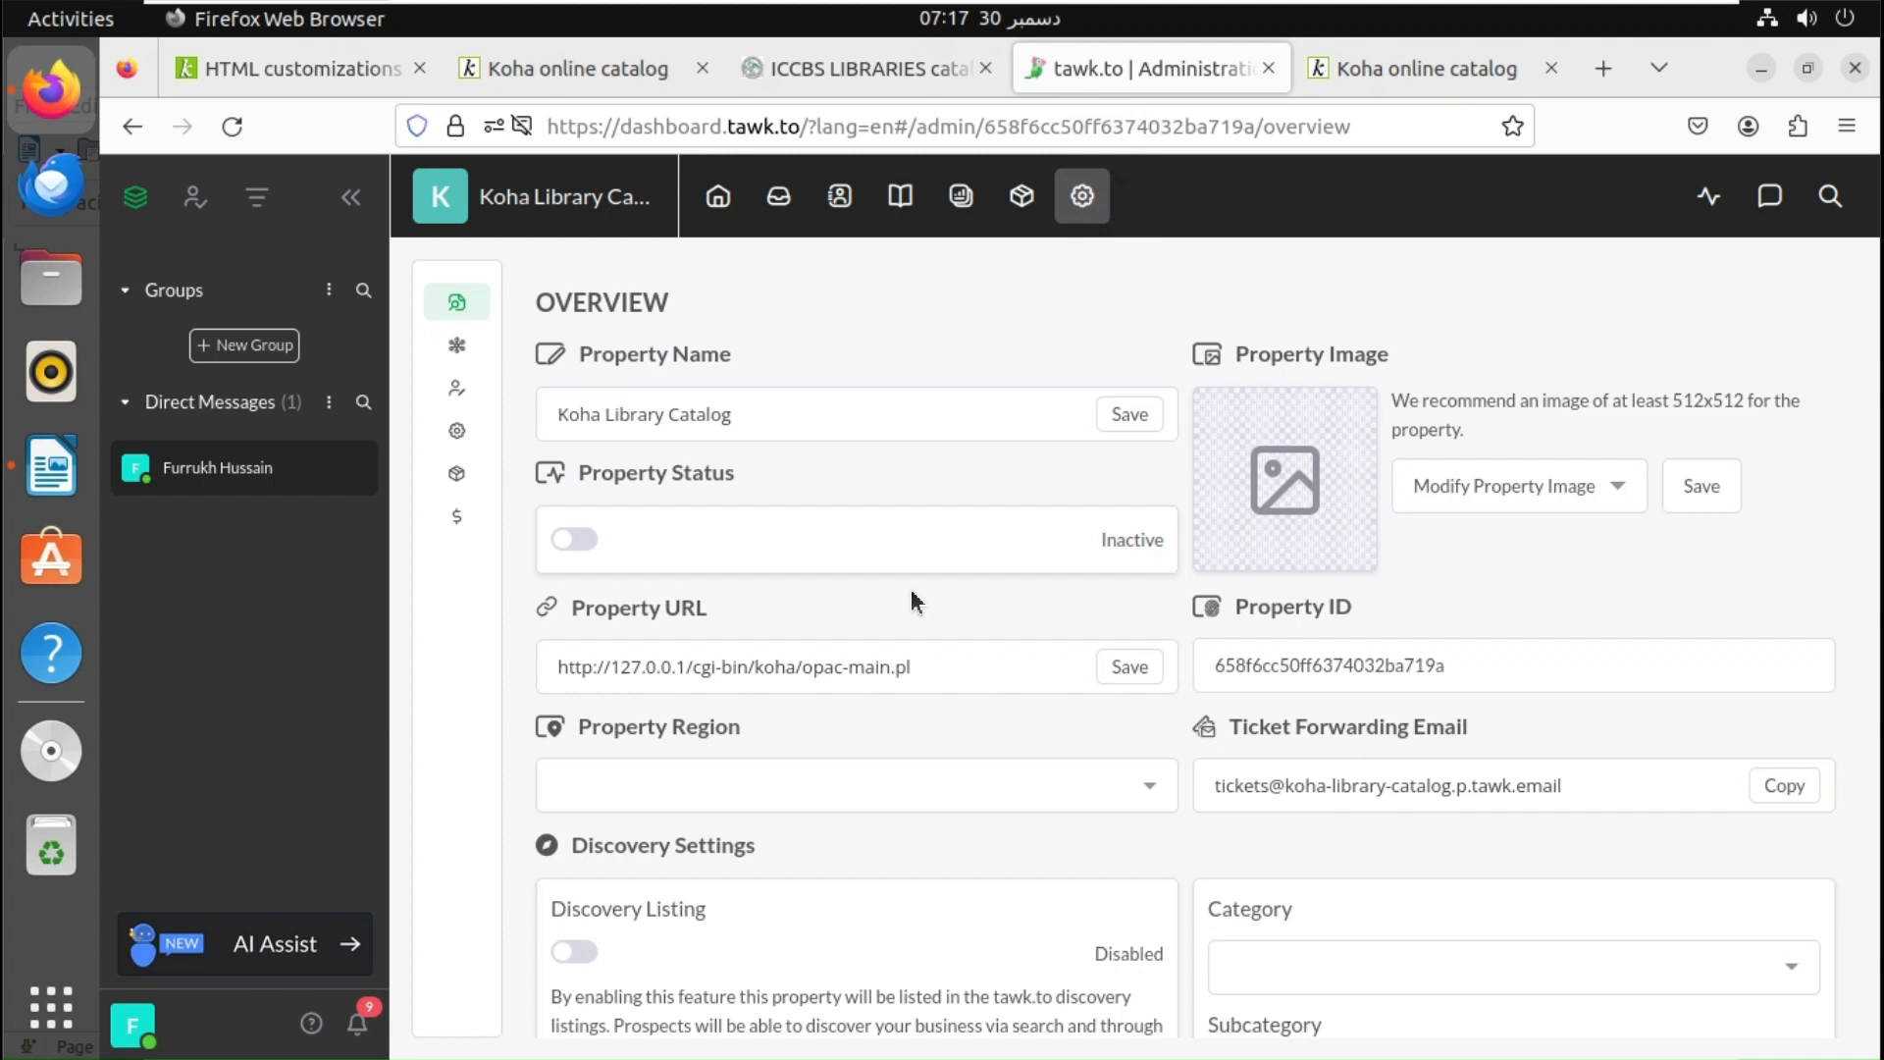
{"action": "left_click", "coordinate": [722, 202]}
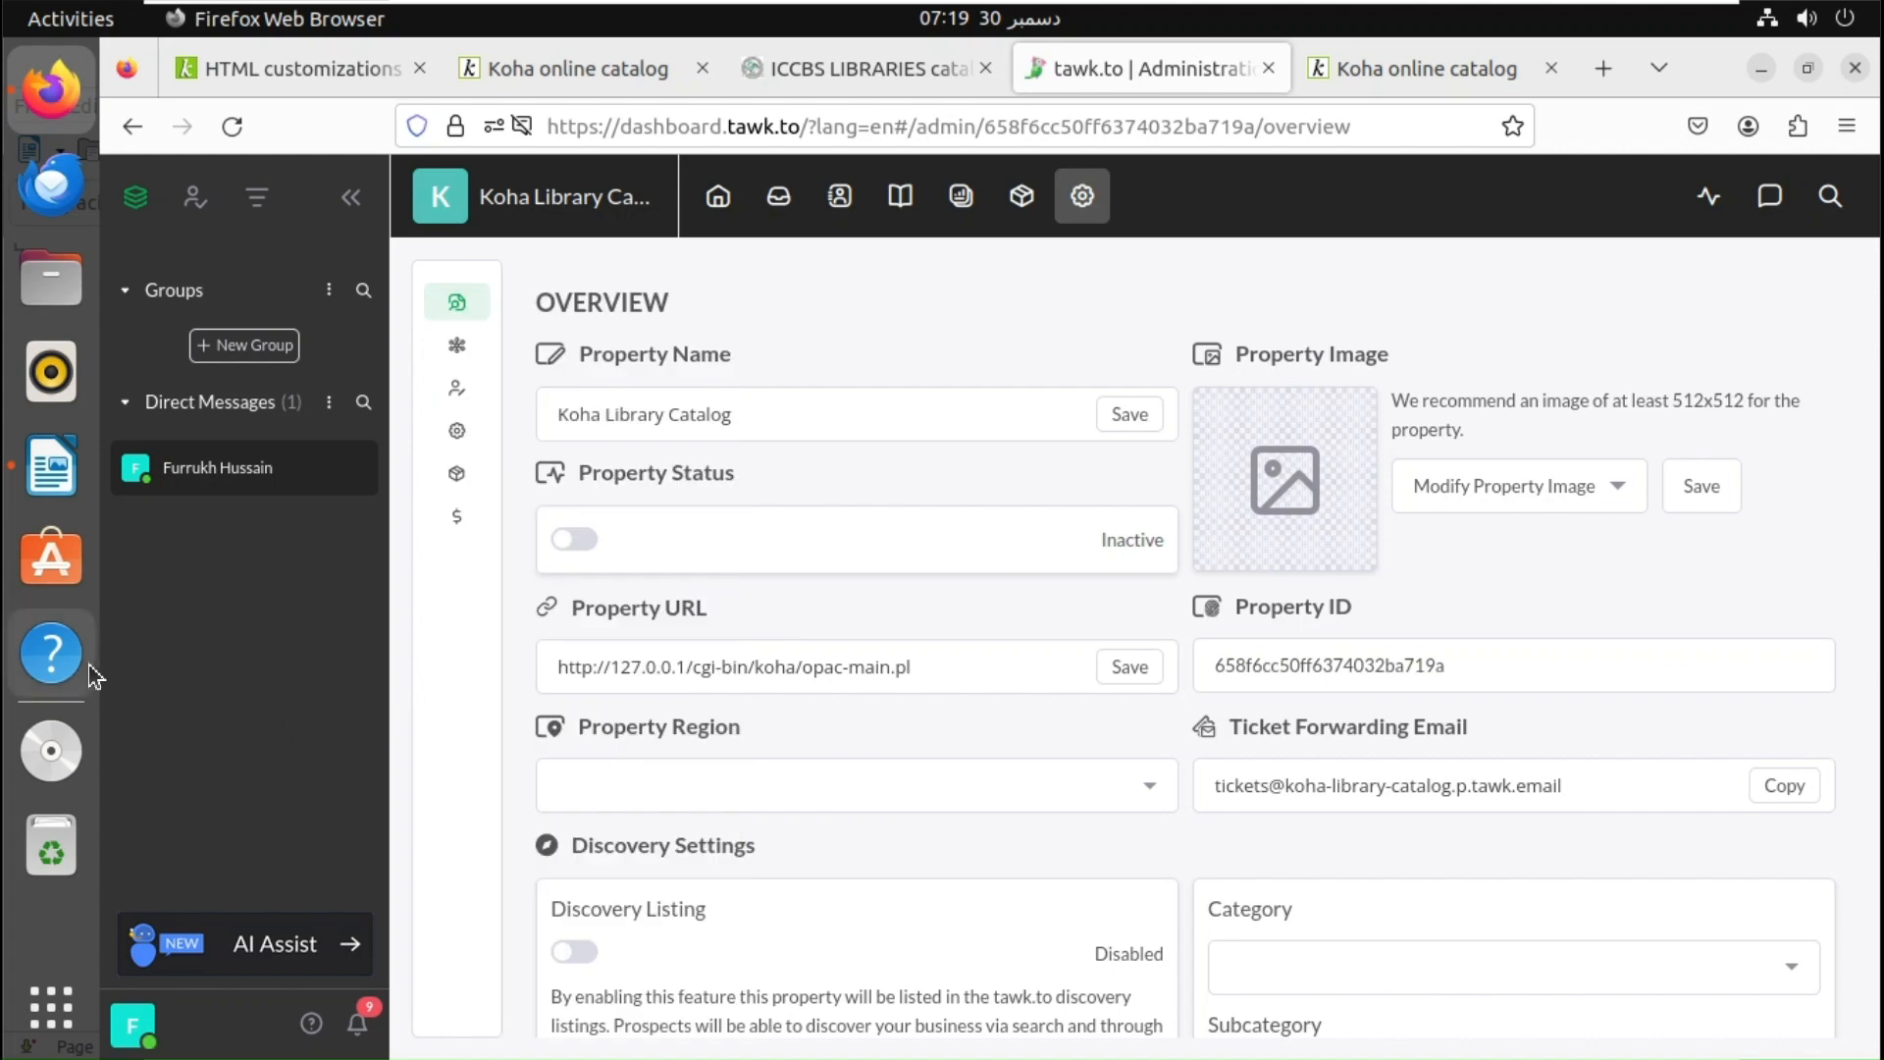
{"action": "left_click", "coordinate": [45, 458]}
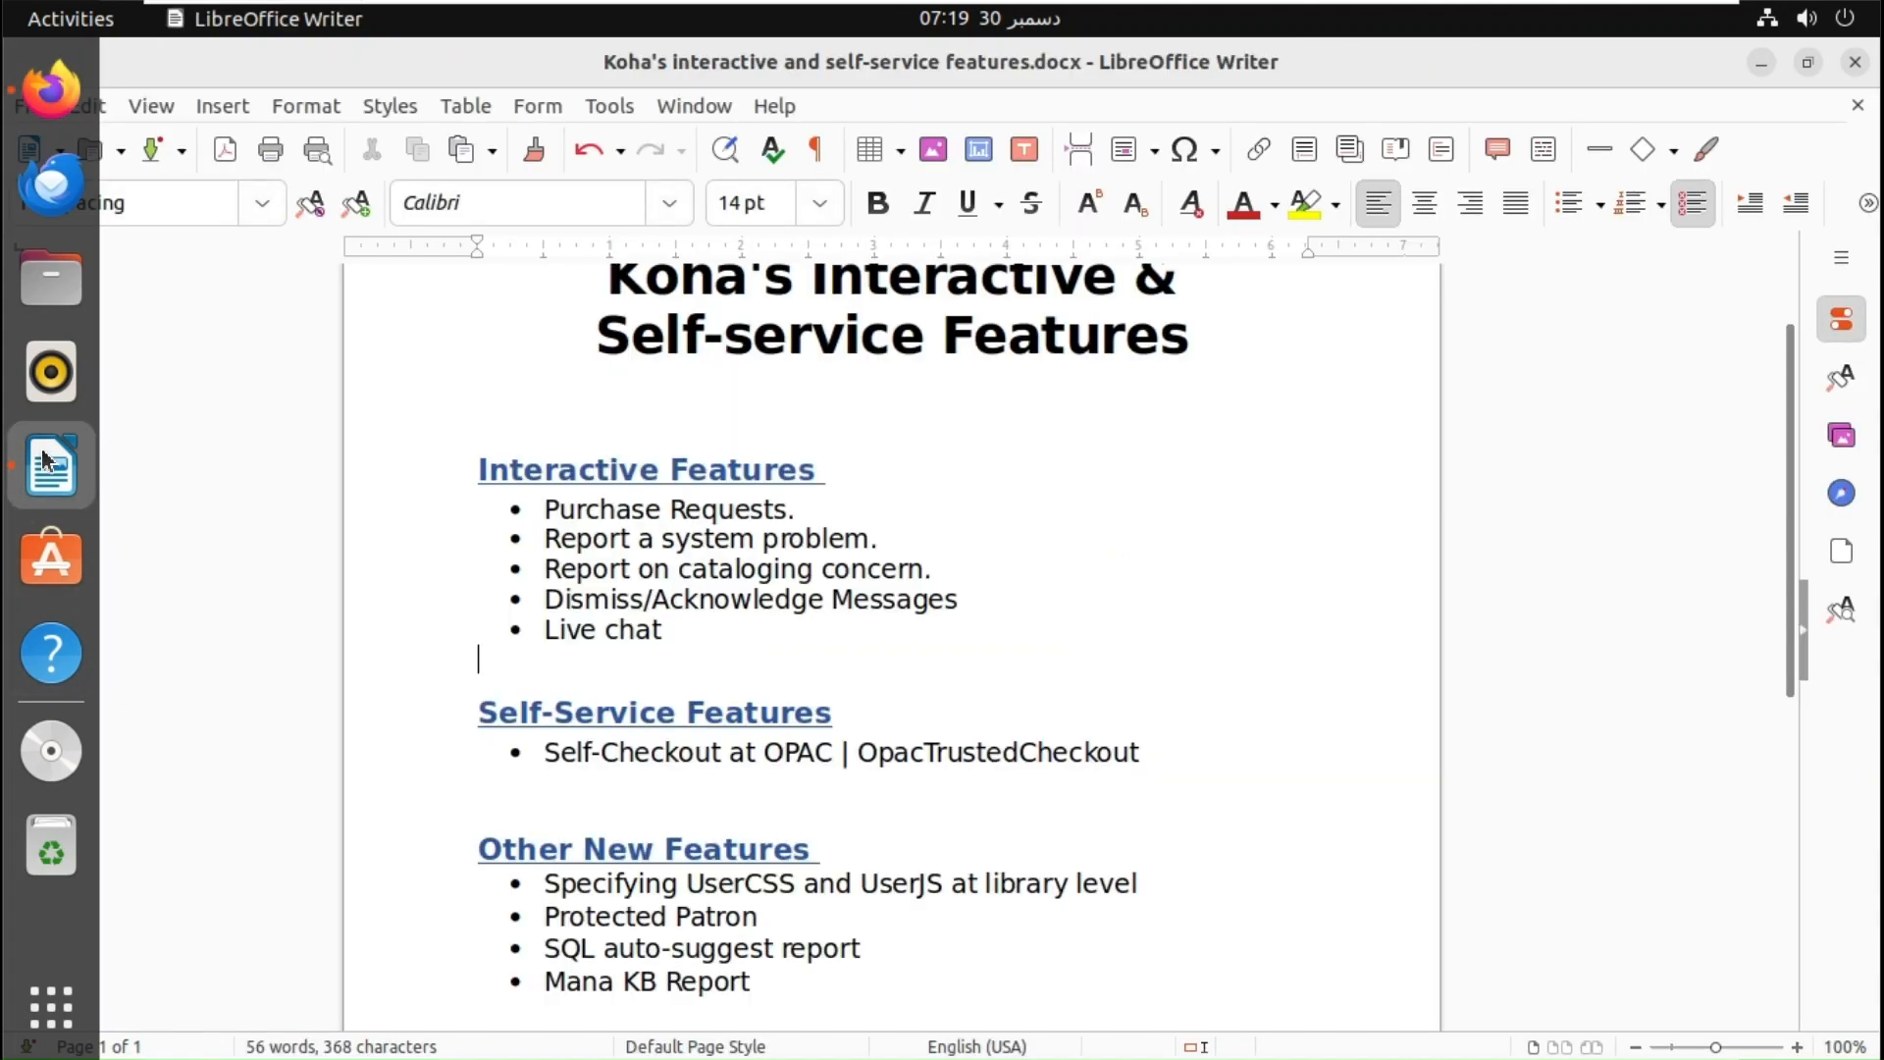
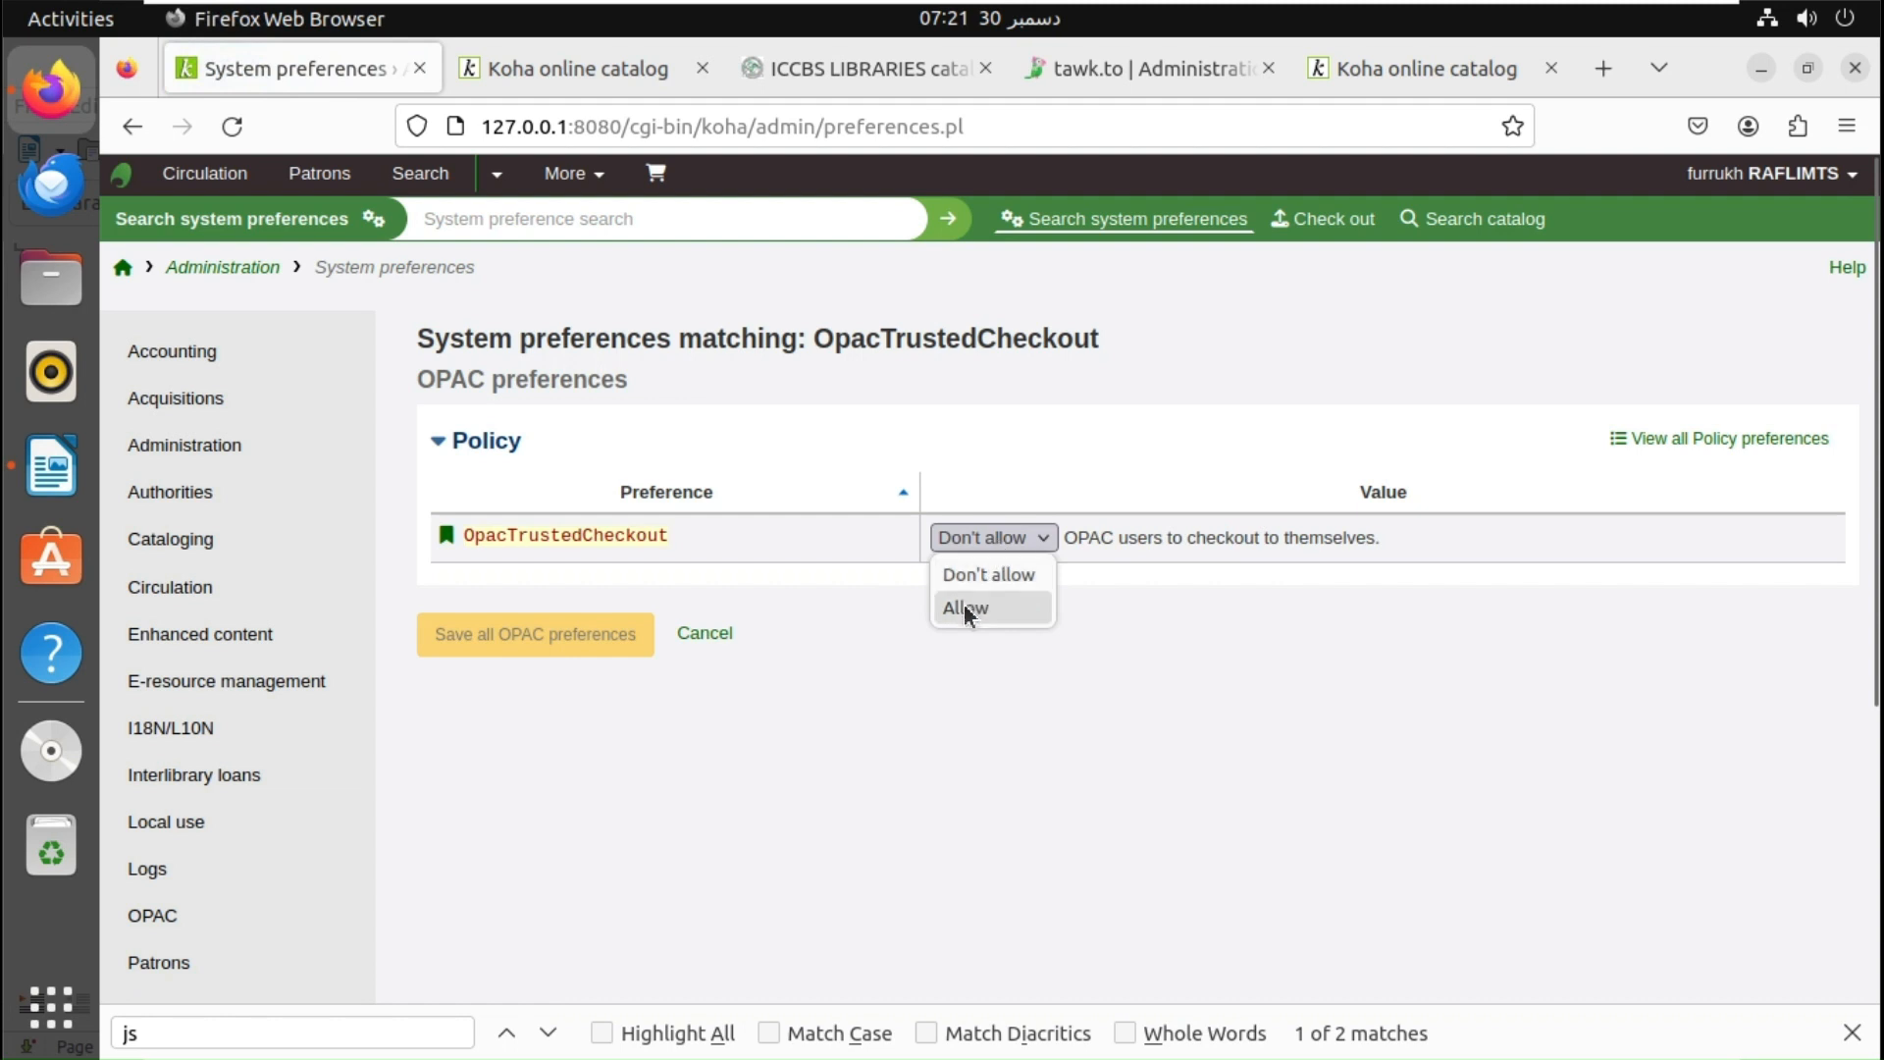
- Set OpacTrustedCheckout to Allow, save the OPAC preferences, and reload the online catalog
{"action": "left_click", "coordinate": [965, 610]}
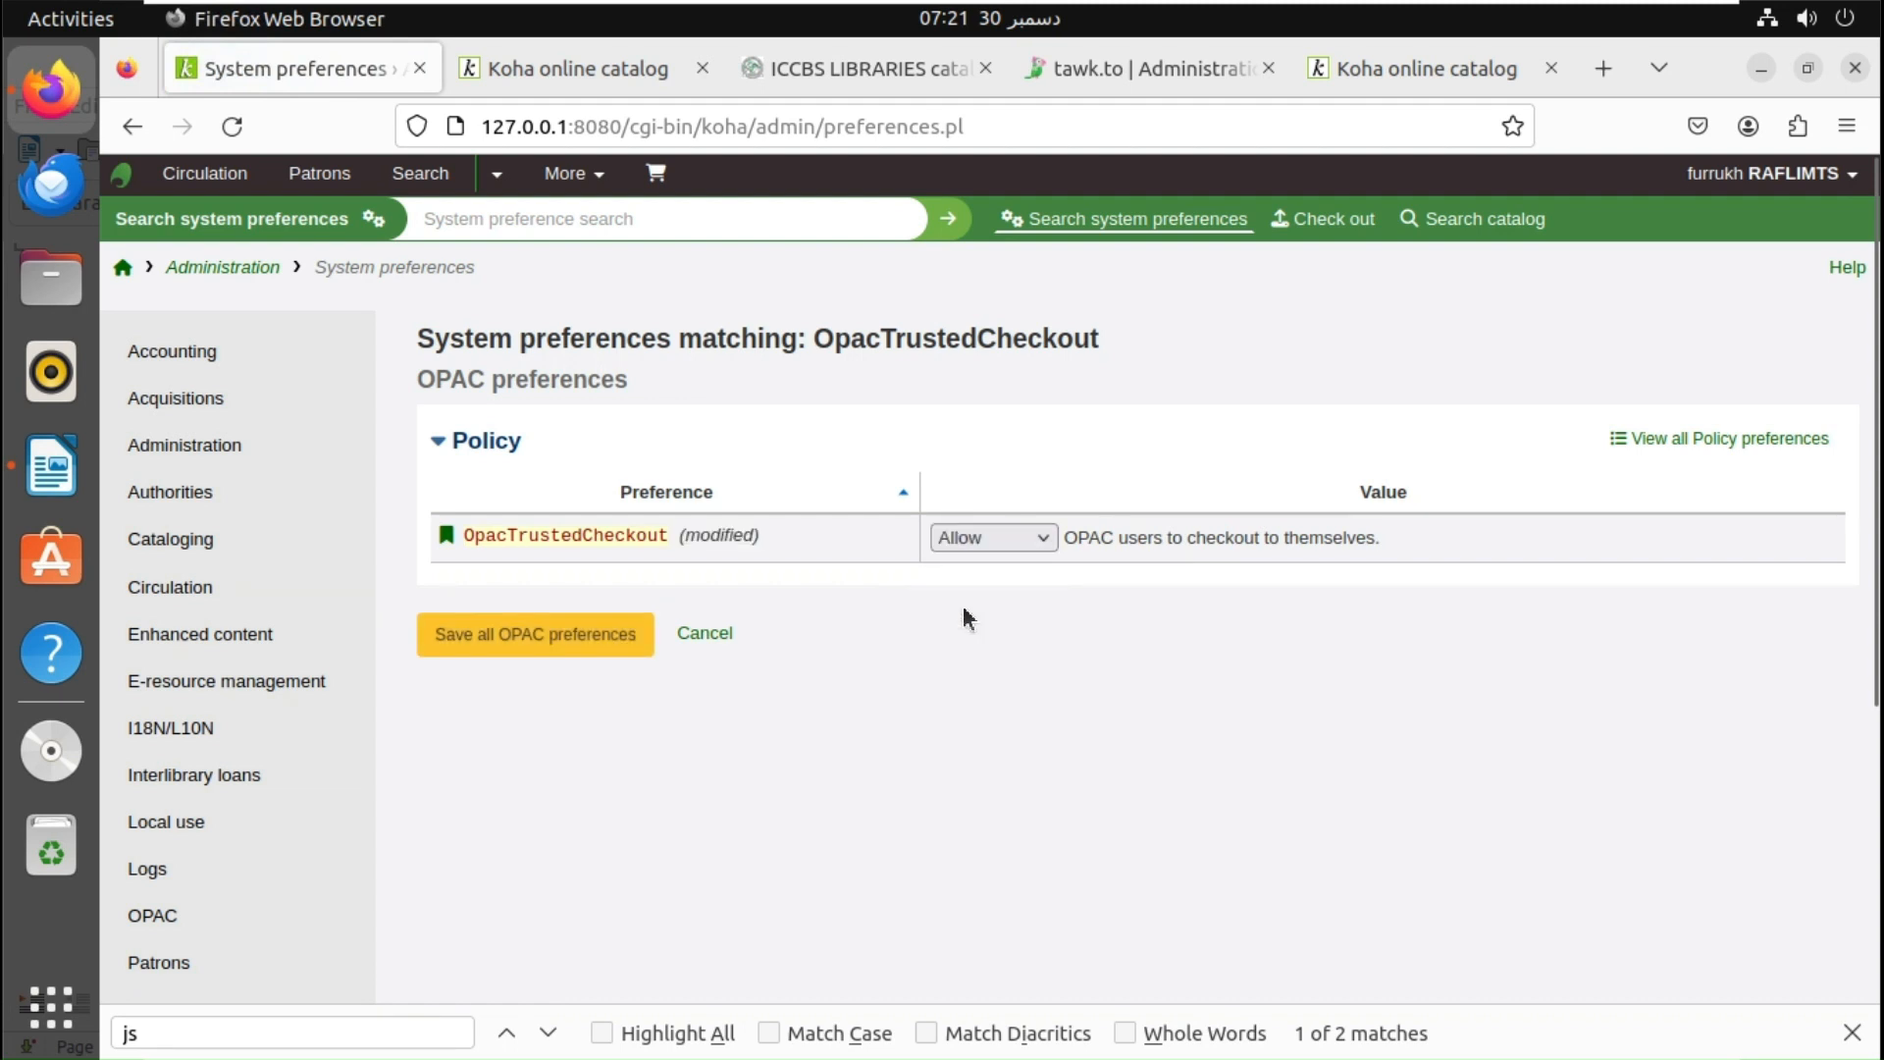
{"action": "left_click", "coordinate": [580, 644]}
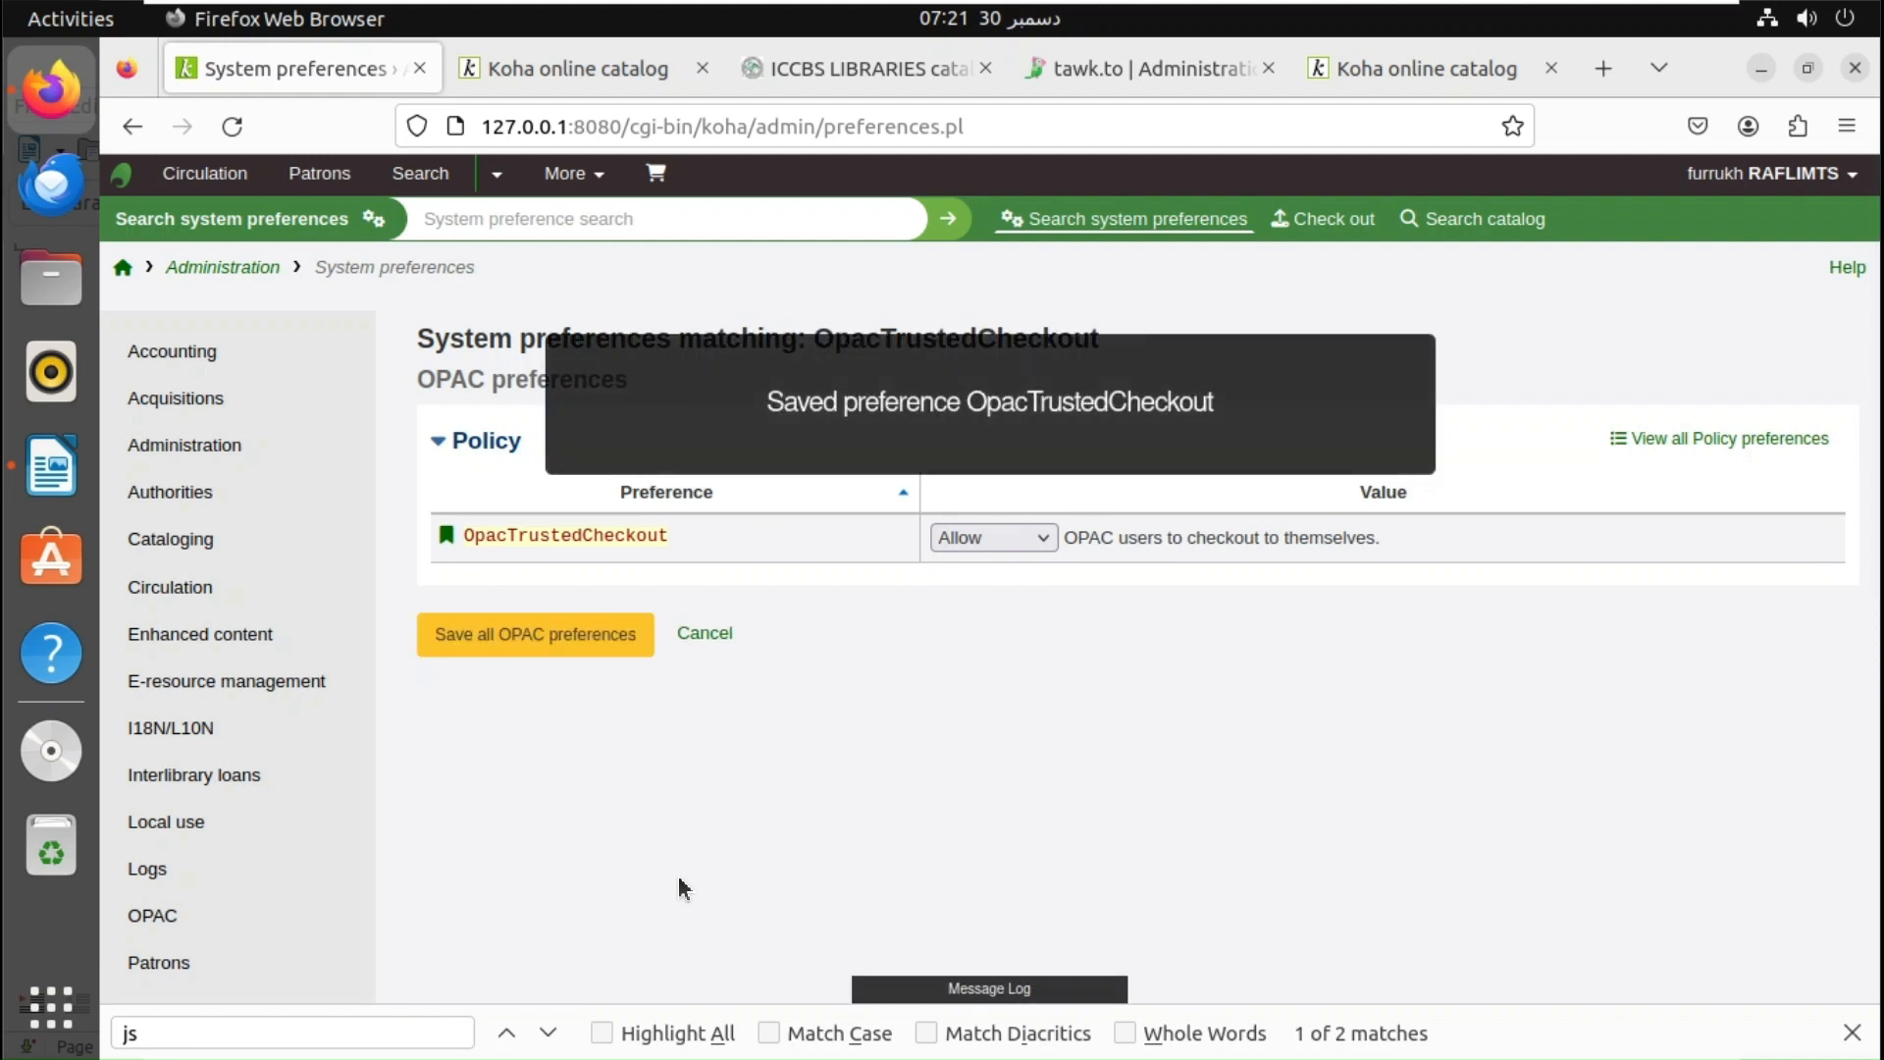
{"action": "left_click", "coordinate": [616, 71]}
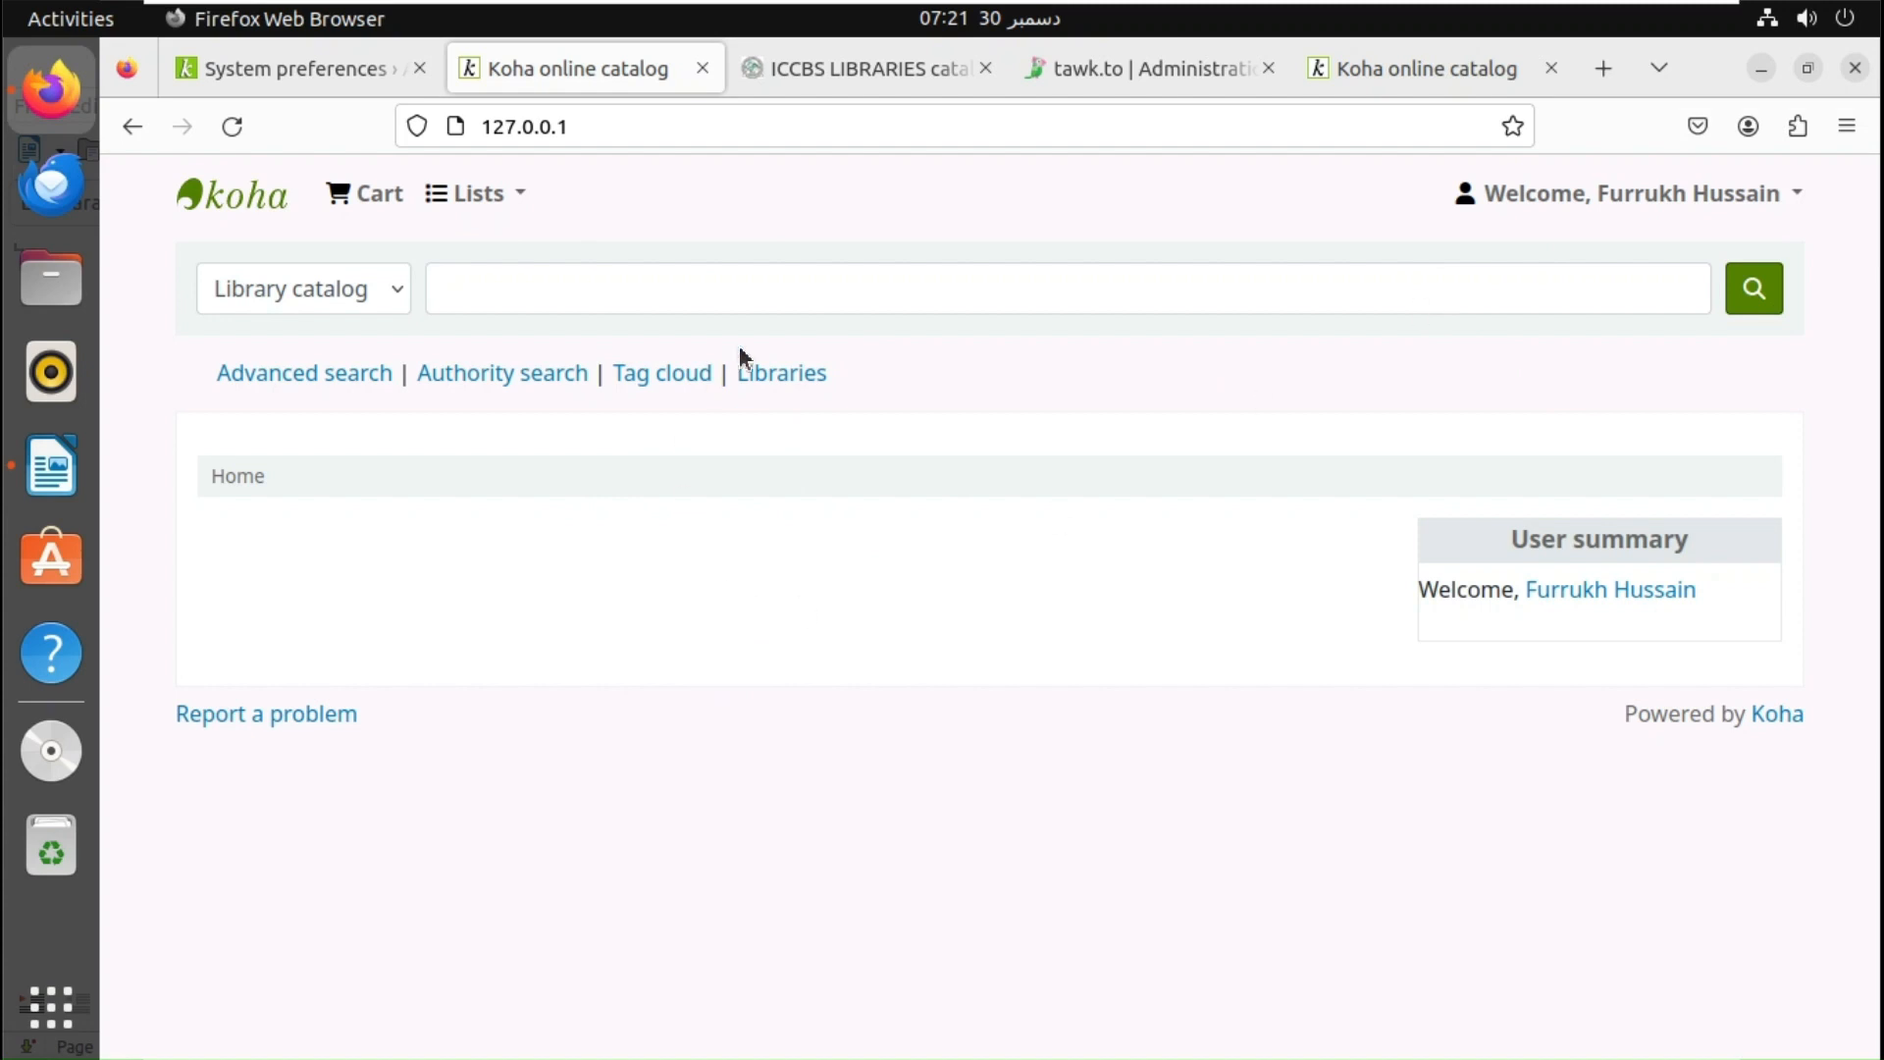
{"action": "left_click", "coordinate": [228, 127]}
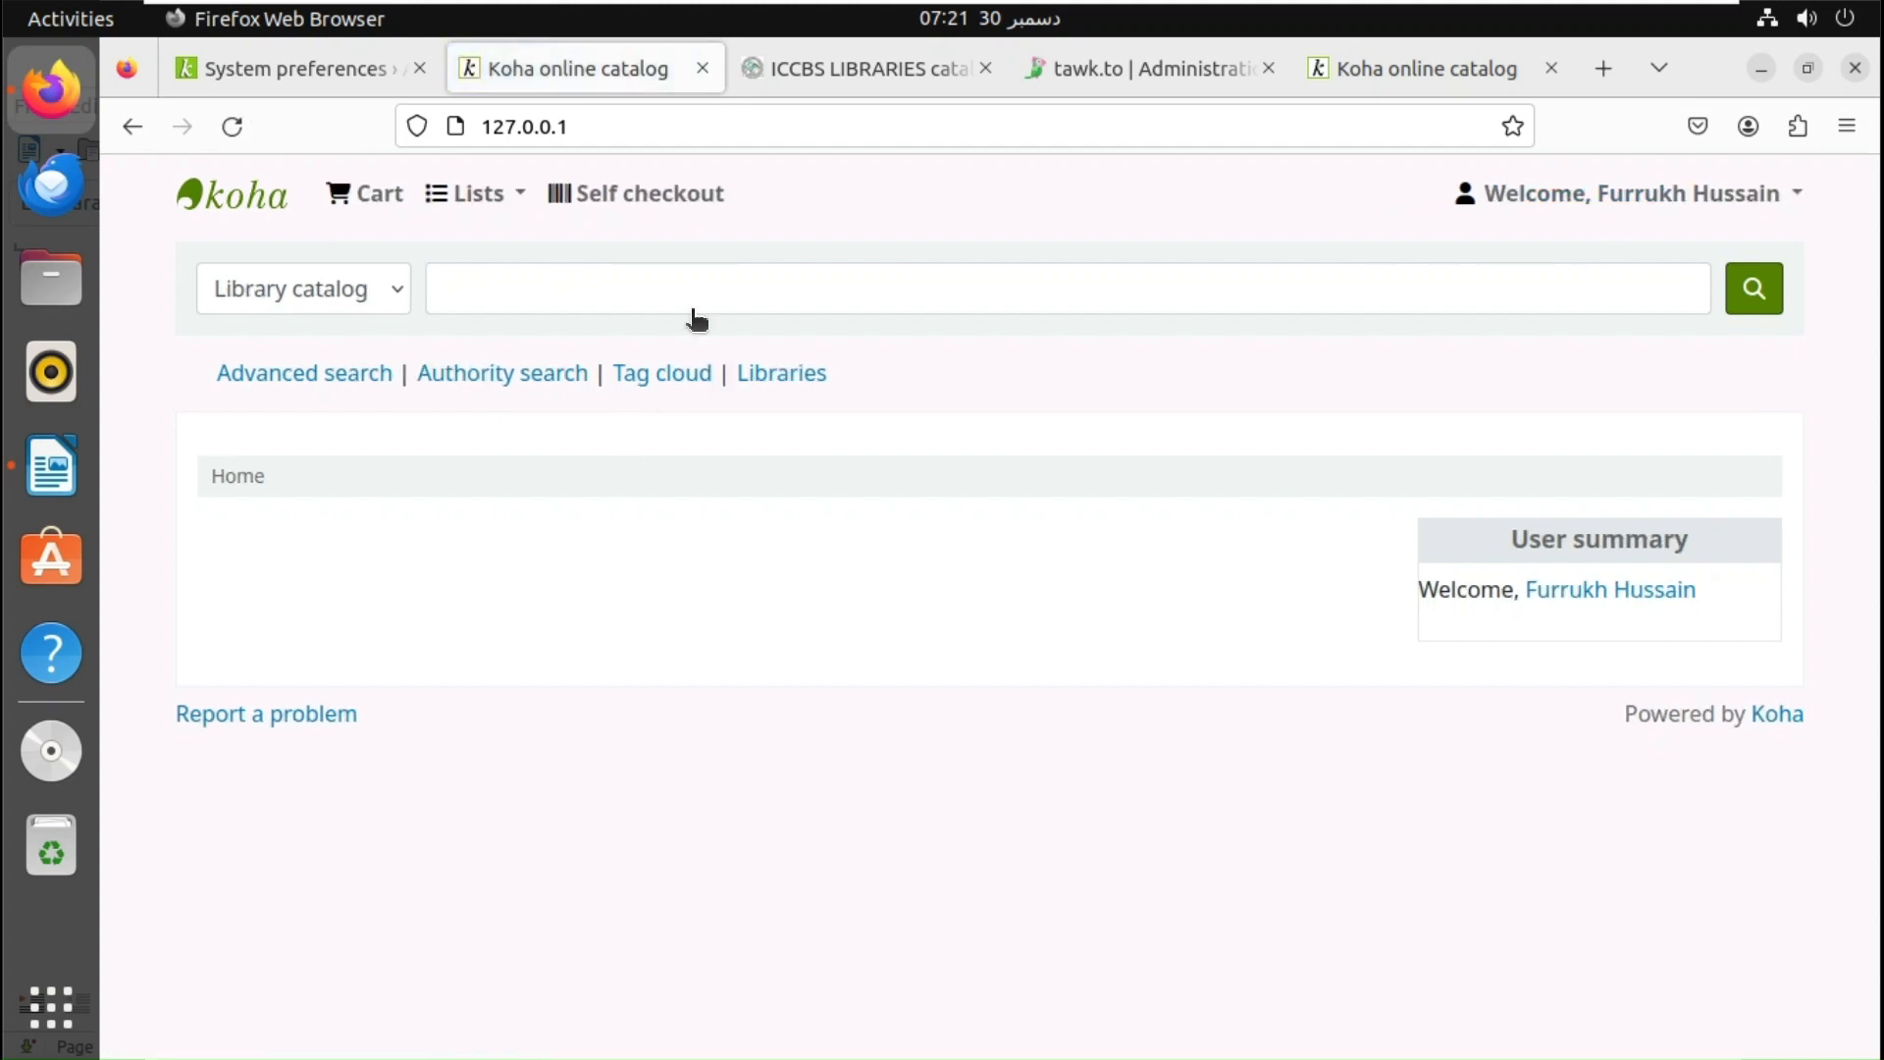
- Preview the new self checkout dialog, then open the patron's OPAC account summary
{"action": "left_click", "coordinate": [671, 210]}
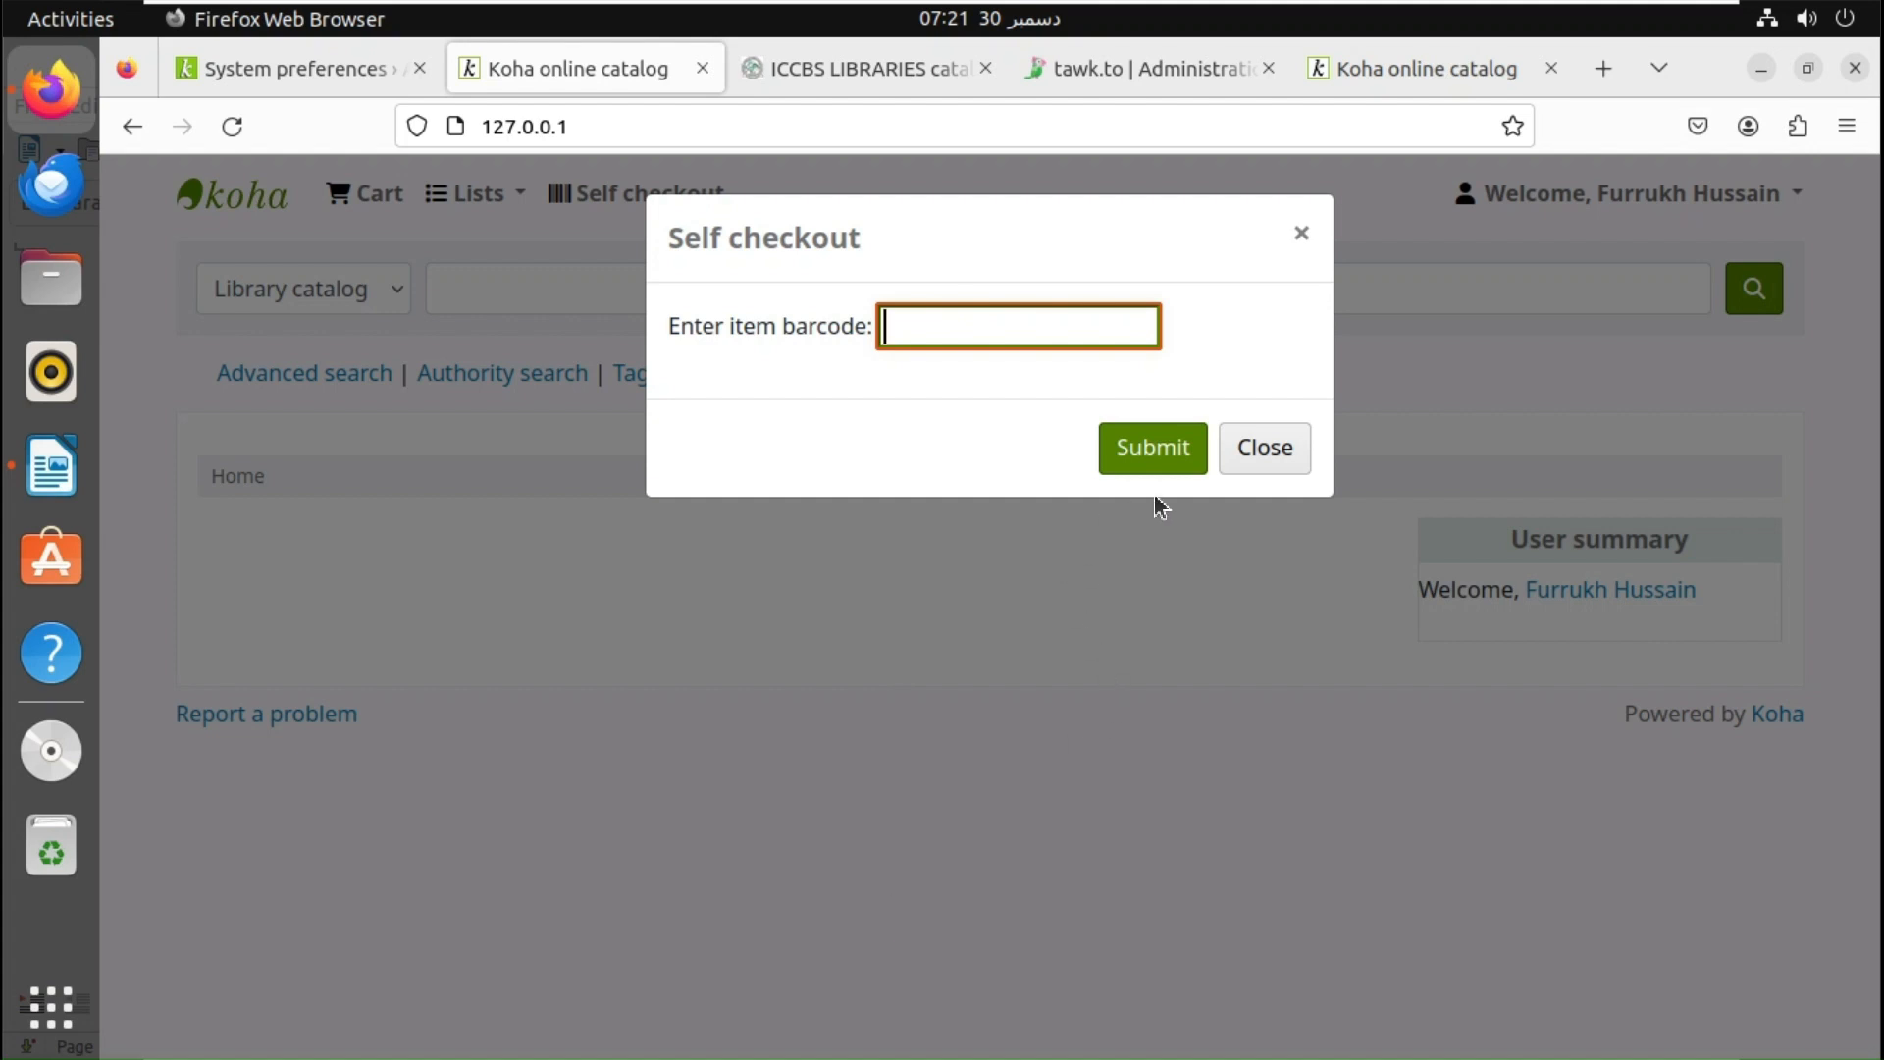
{"action": "left_click", "coordinate": [1277, 450]}
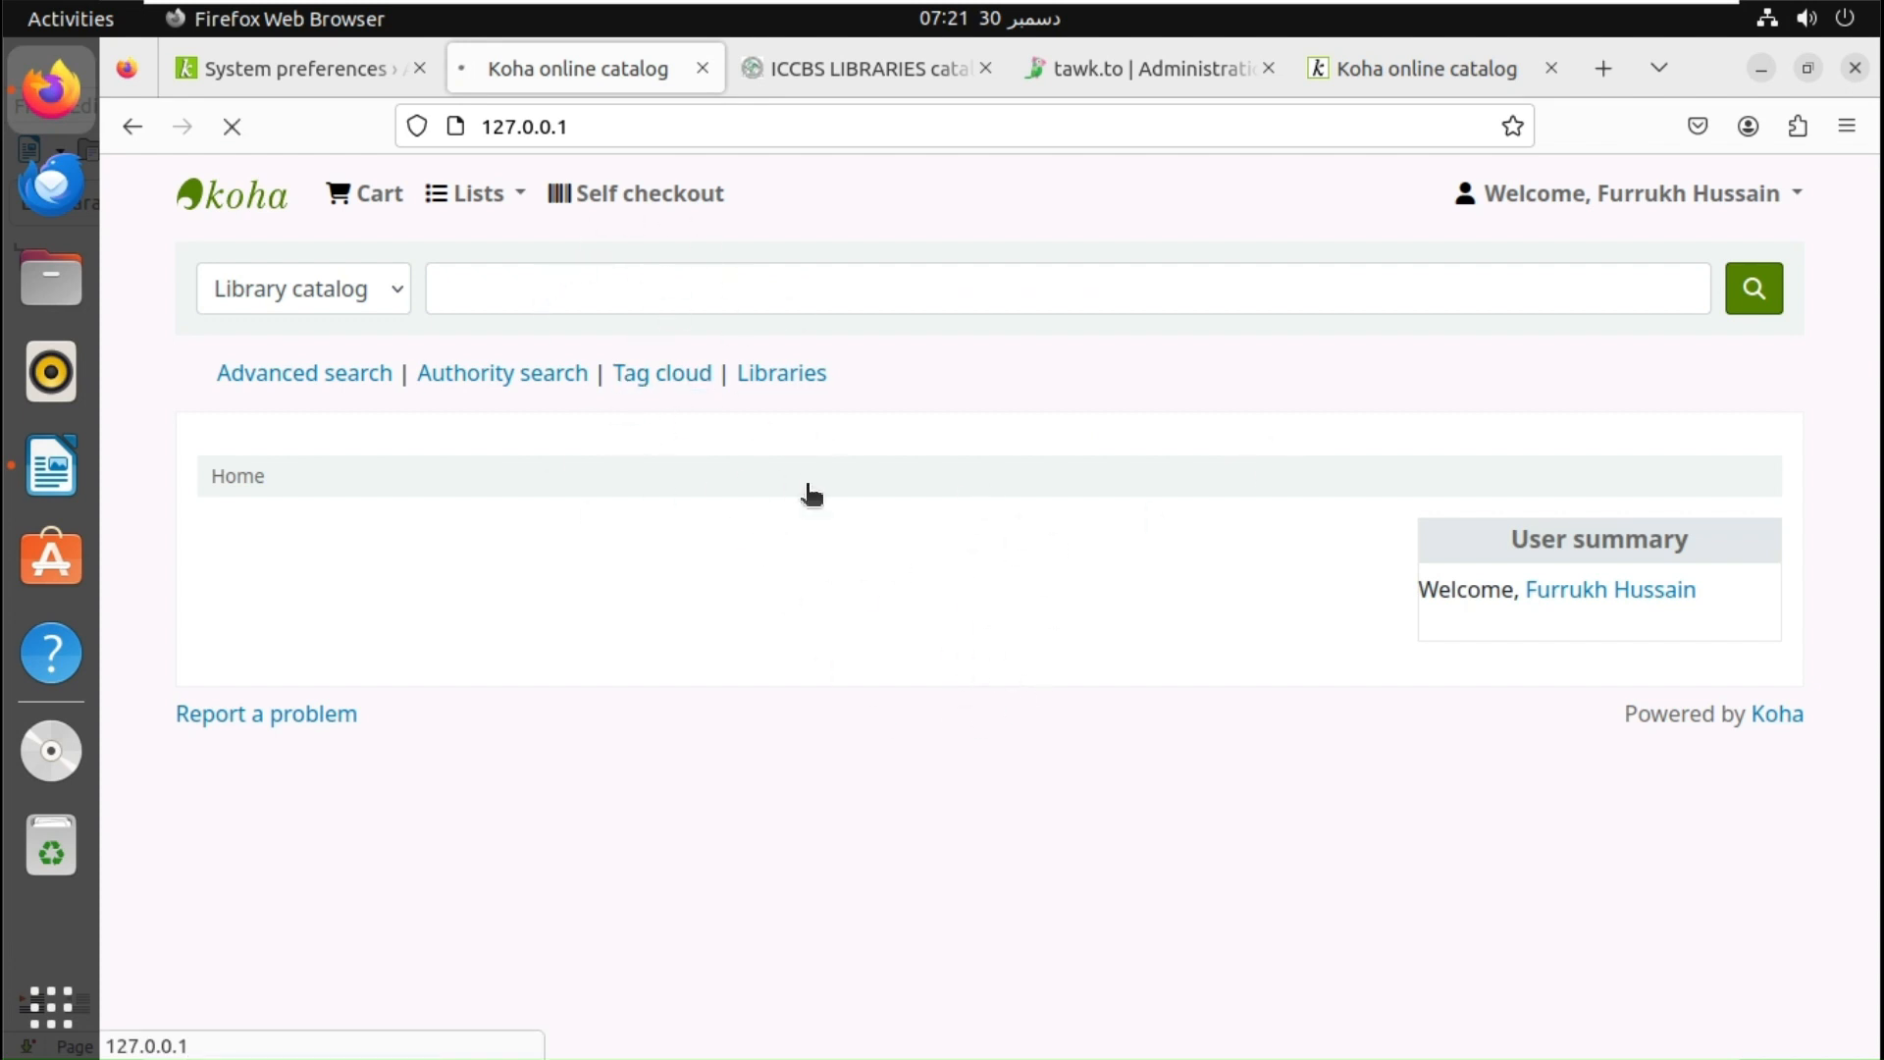
{"action": "left_click", "coordinate": [1575, 196]}
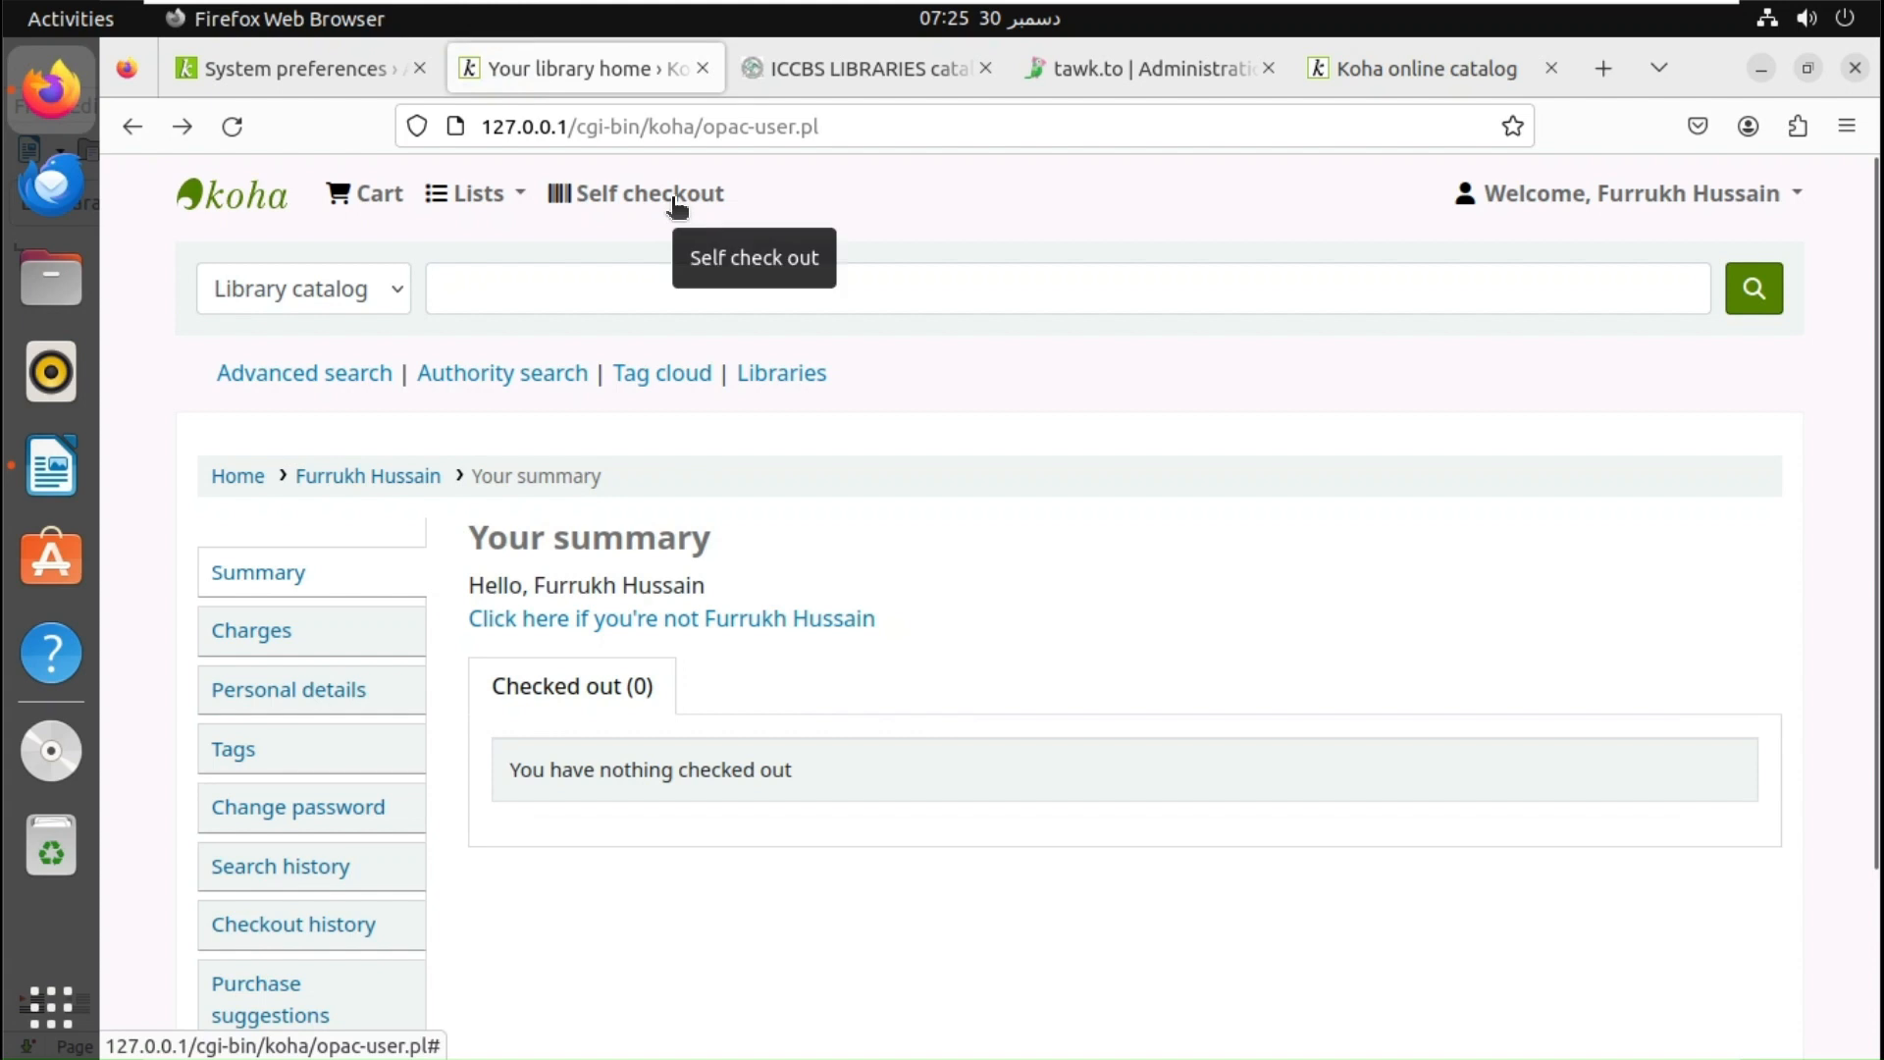
- Attempt a self checkout of barcode MSL9473 and dismiss the item-not-found message
{"action": "left_click", "coordinate": [673, 202]}
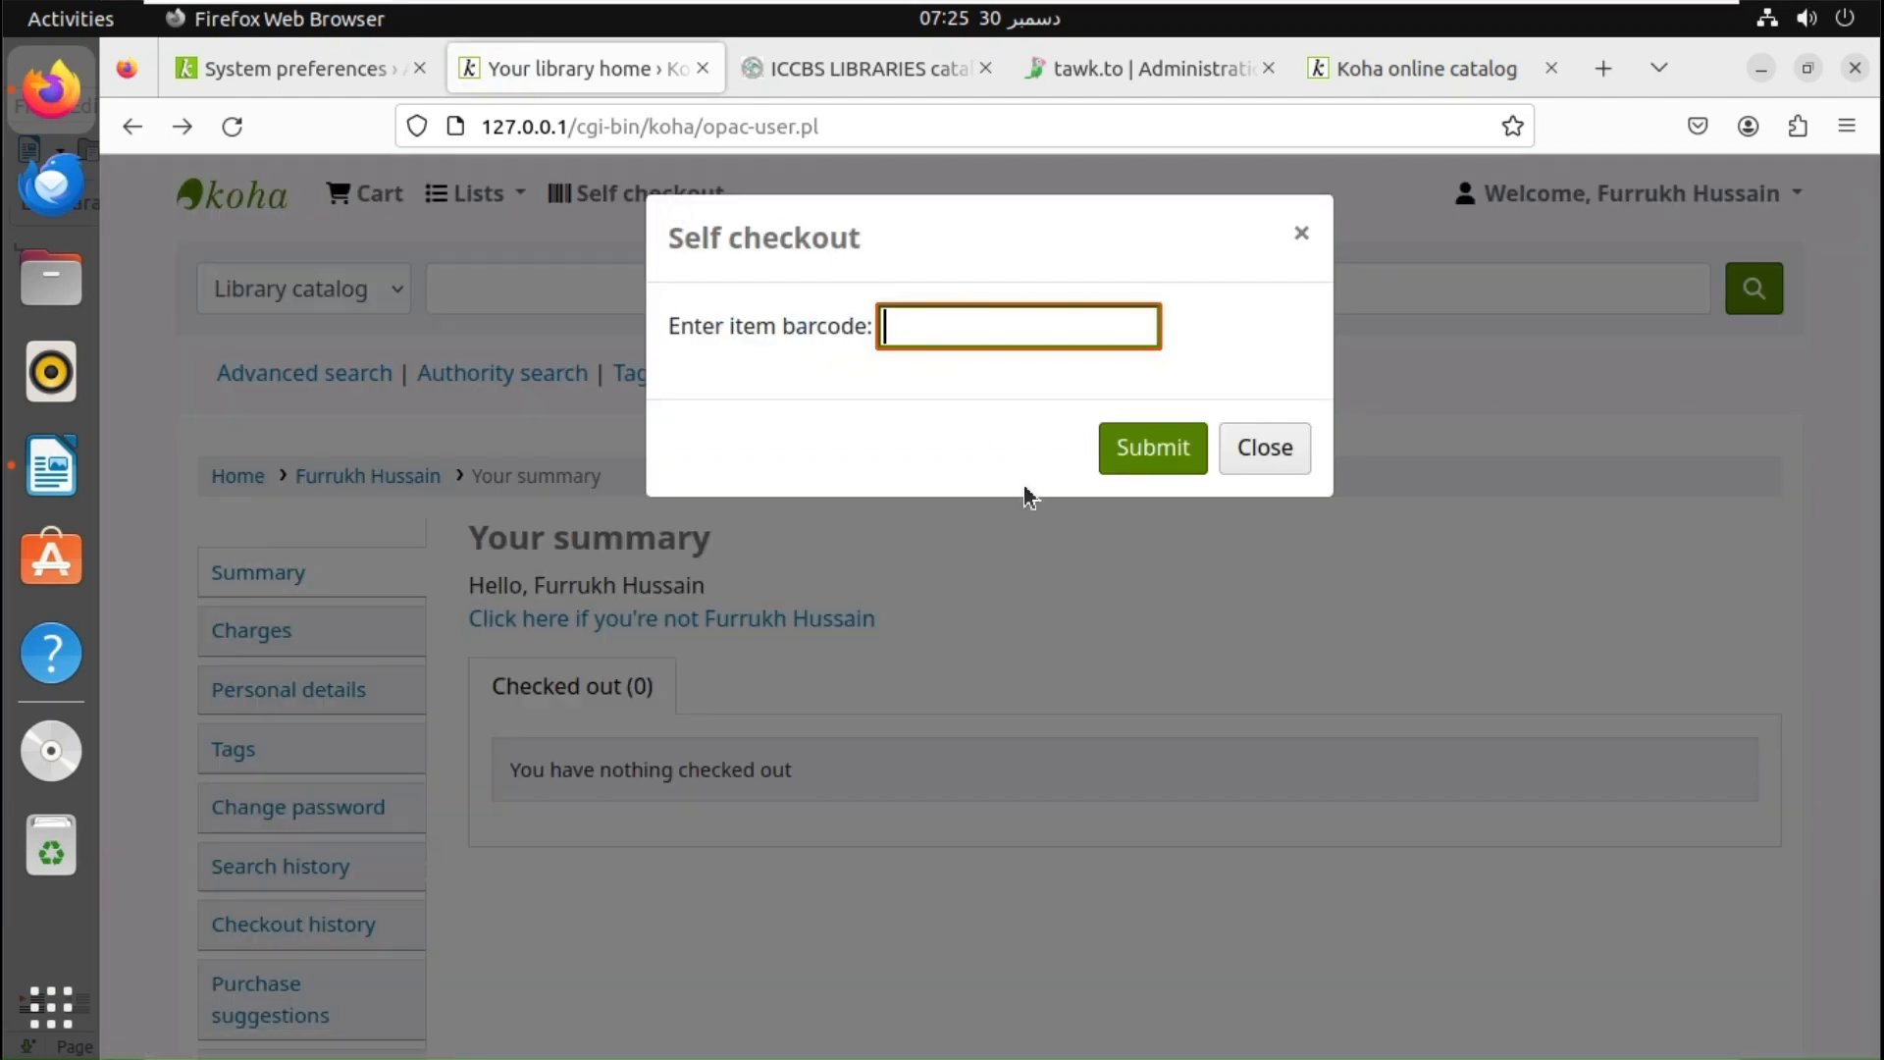
{"action": "type", "text": "MSL9473"}
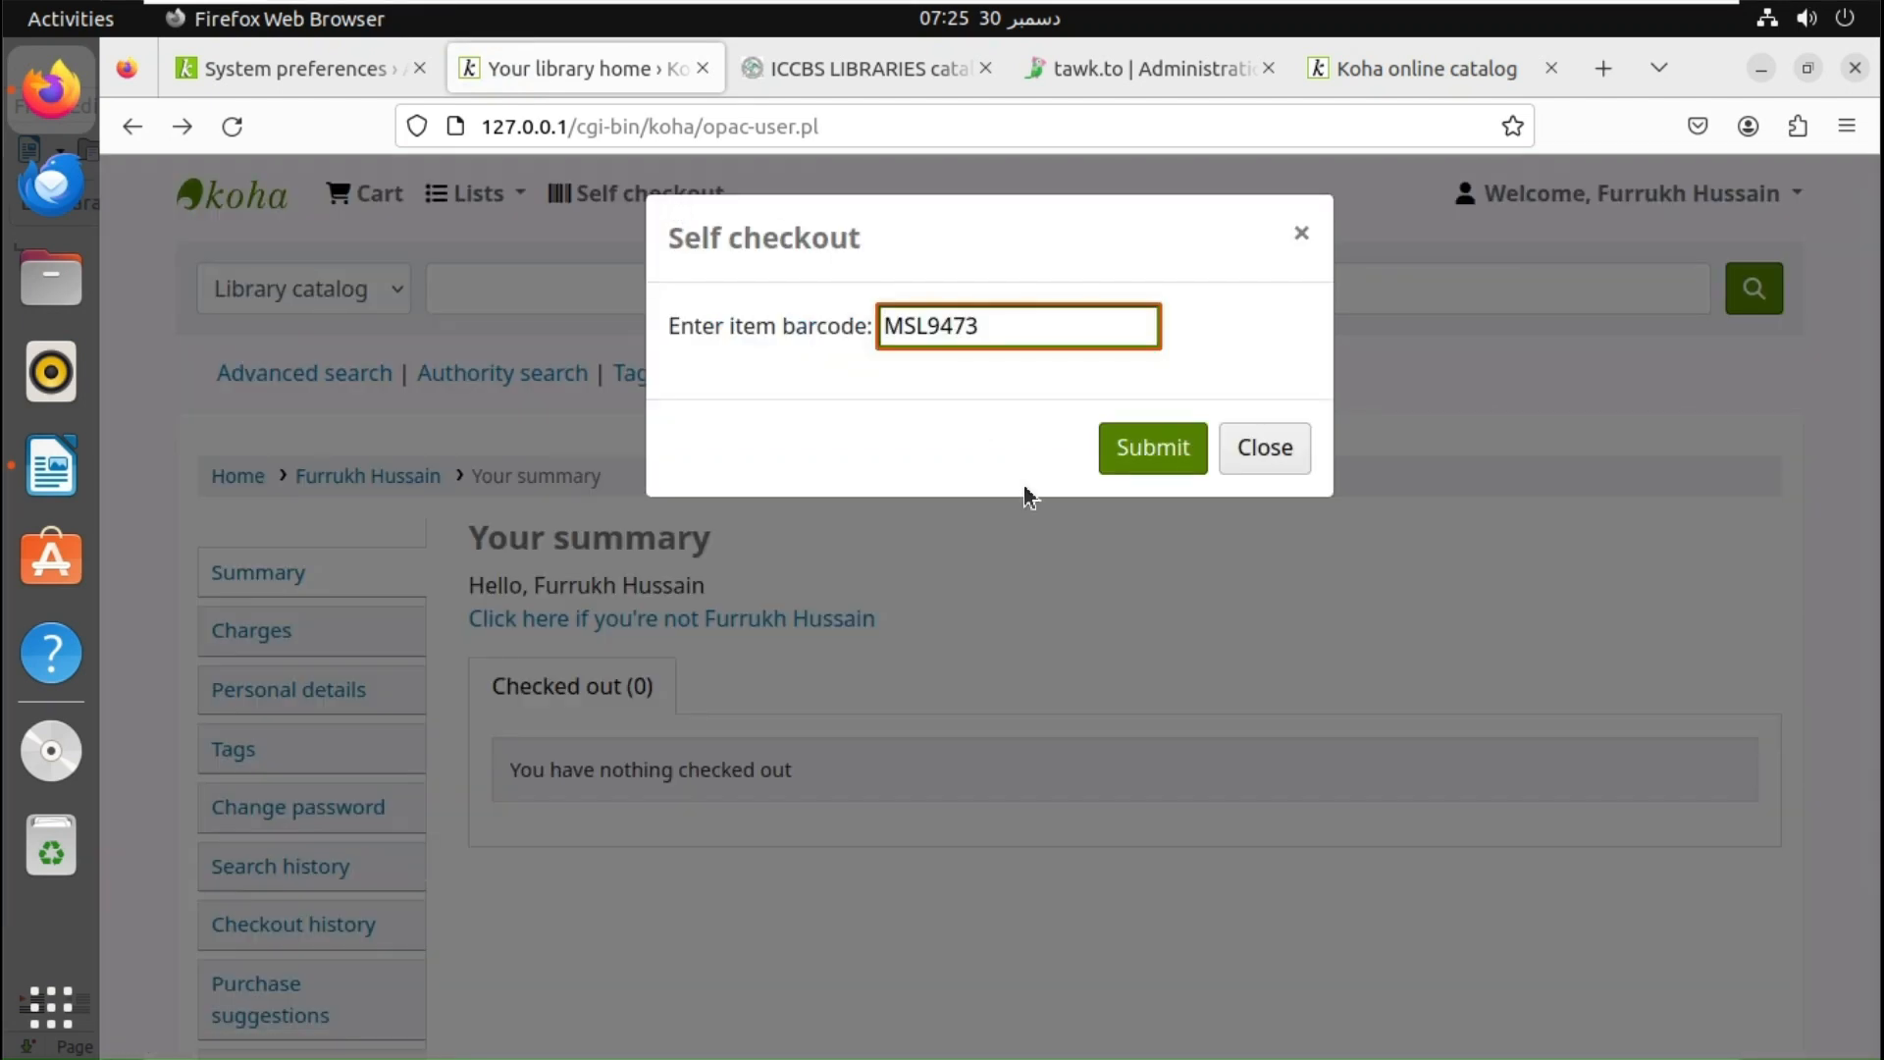
{"action": "left_click", "coordinate": [1178, 464]}
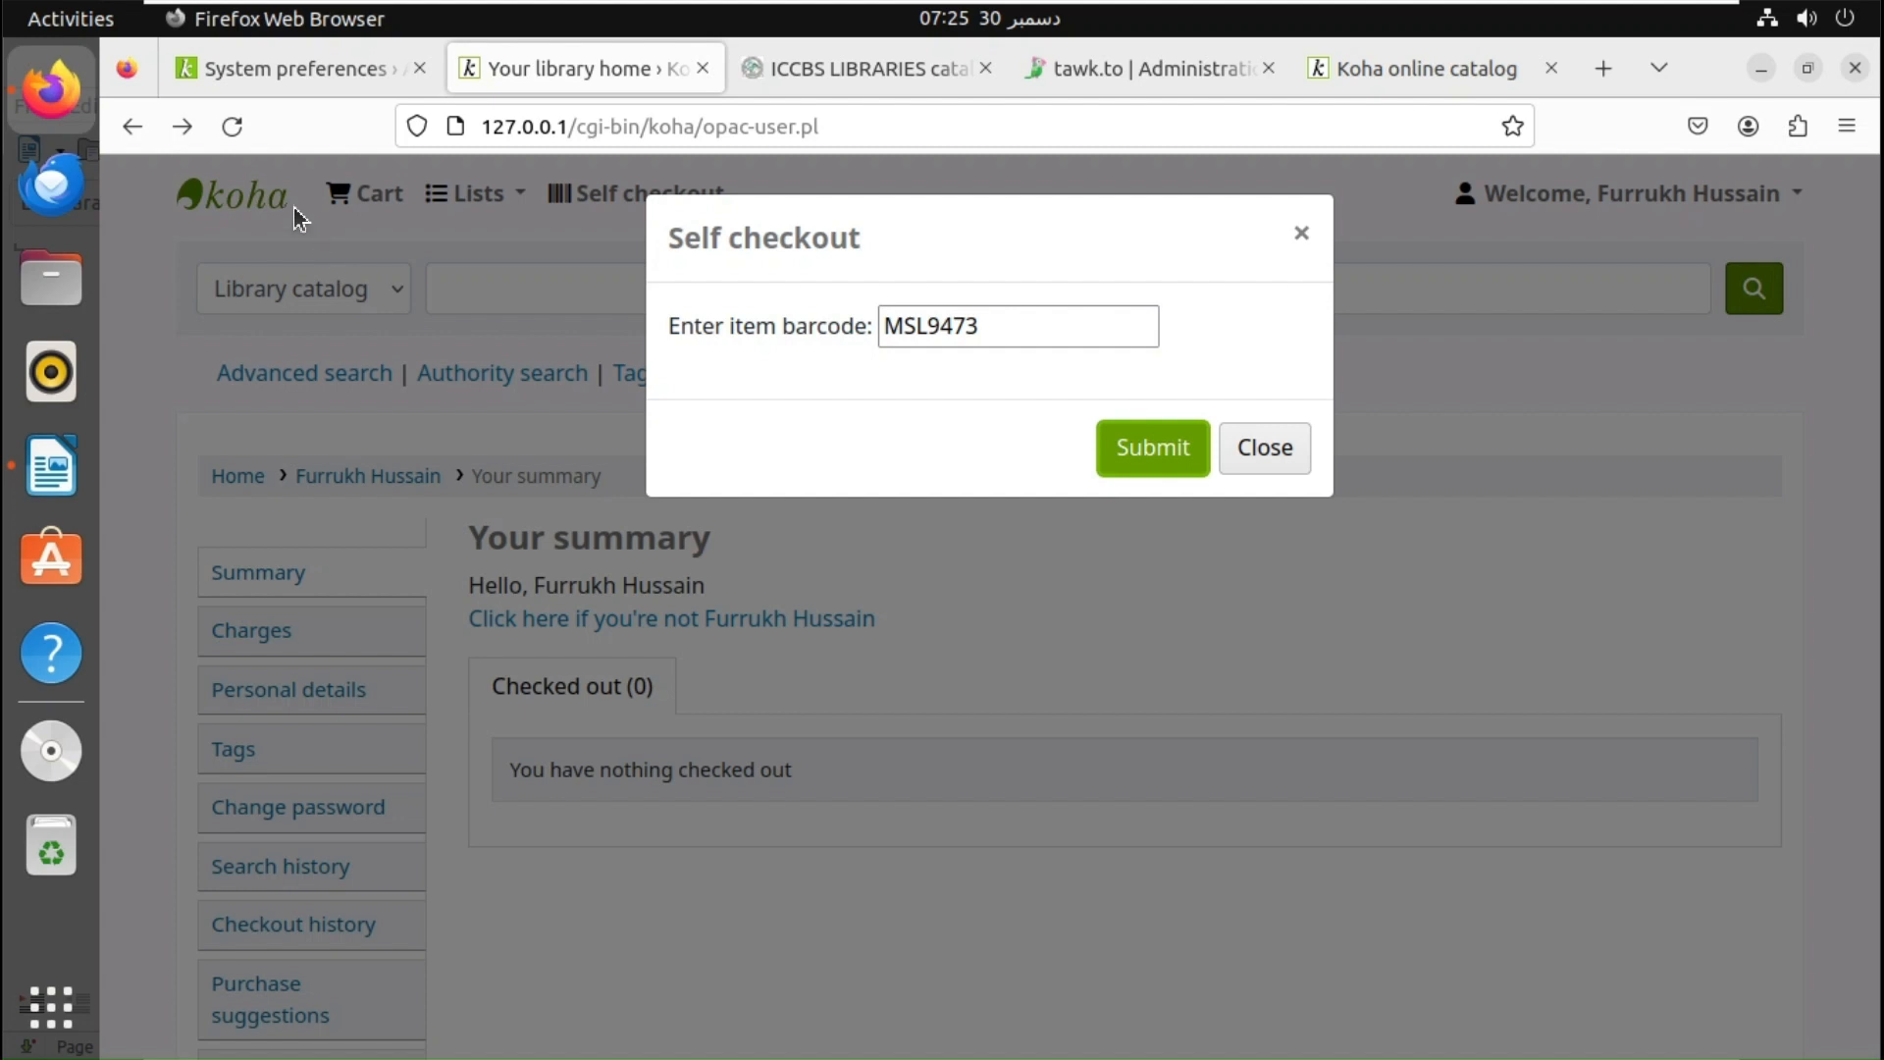
{"action": "left_click", "coordinate": [233, 125]}
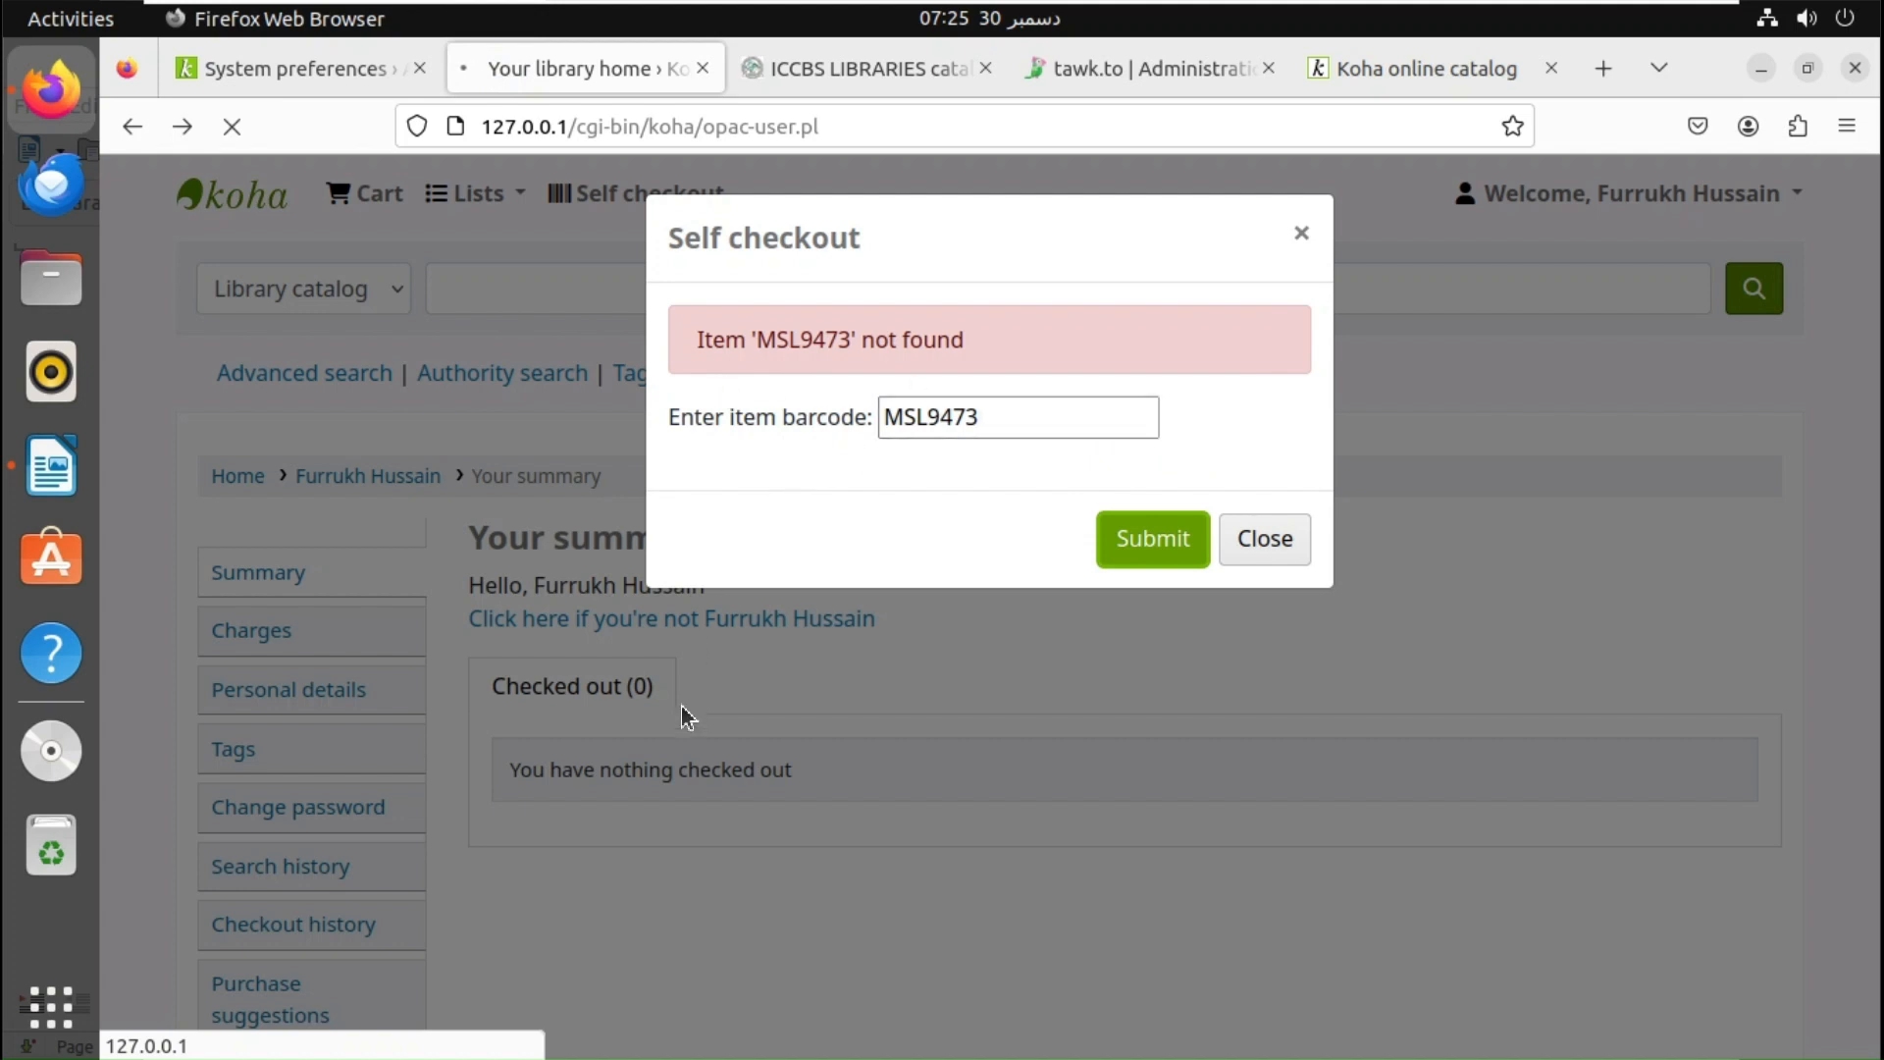
{"action": "left_click", "coordinate": [1015, 406]}
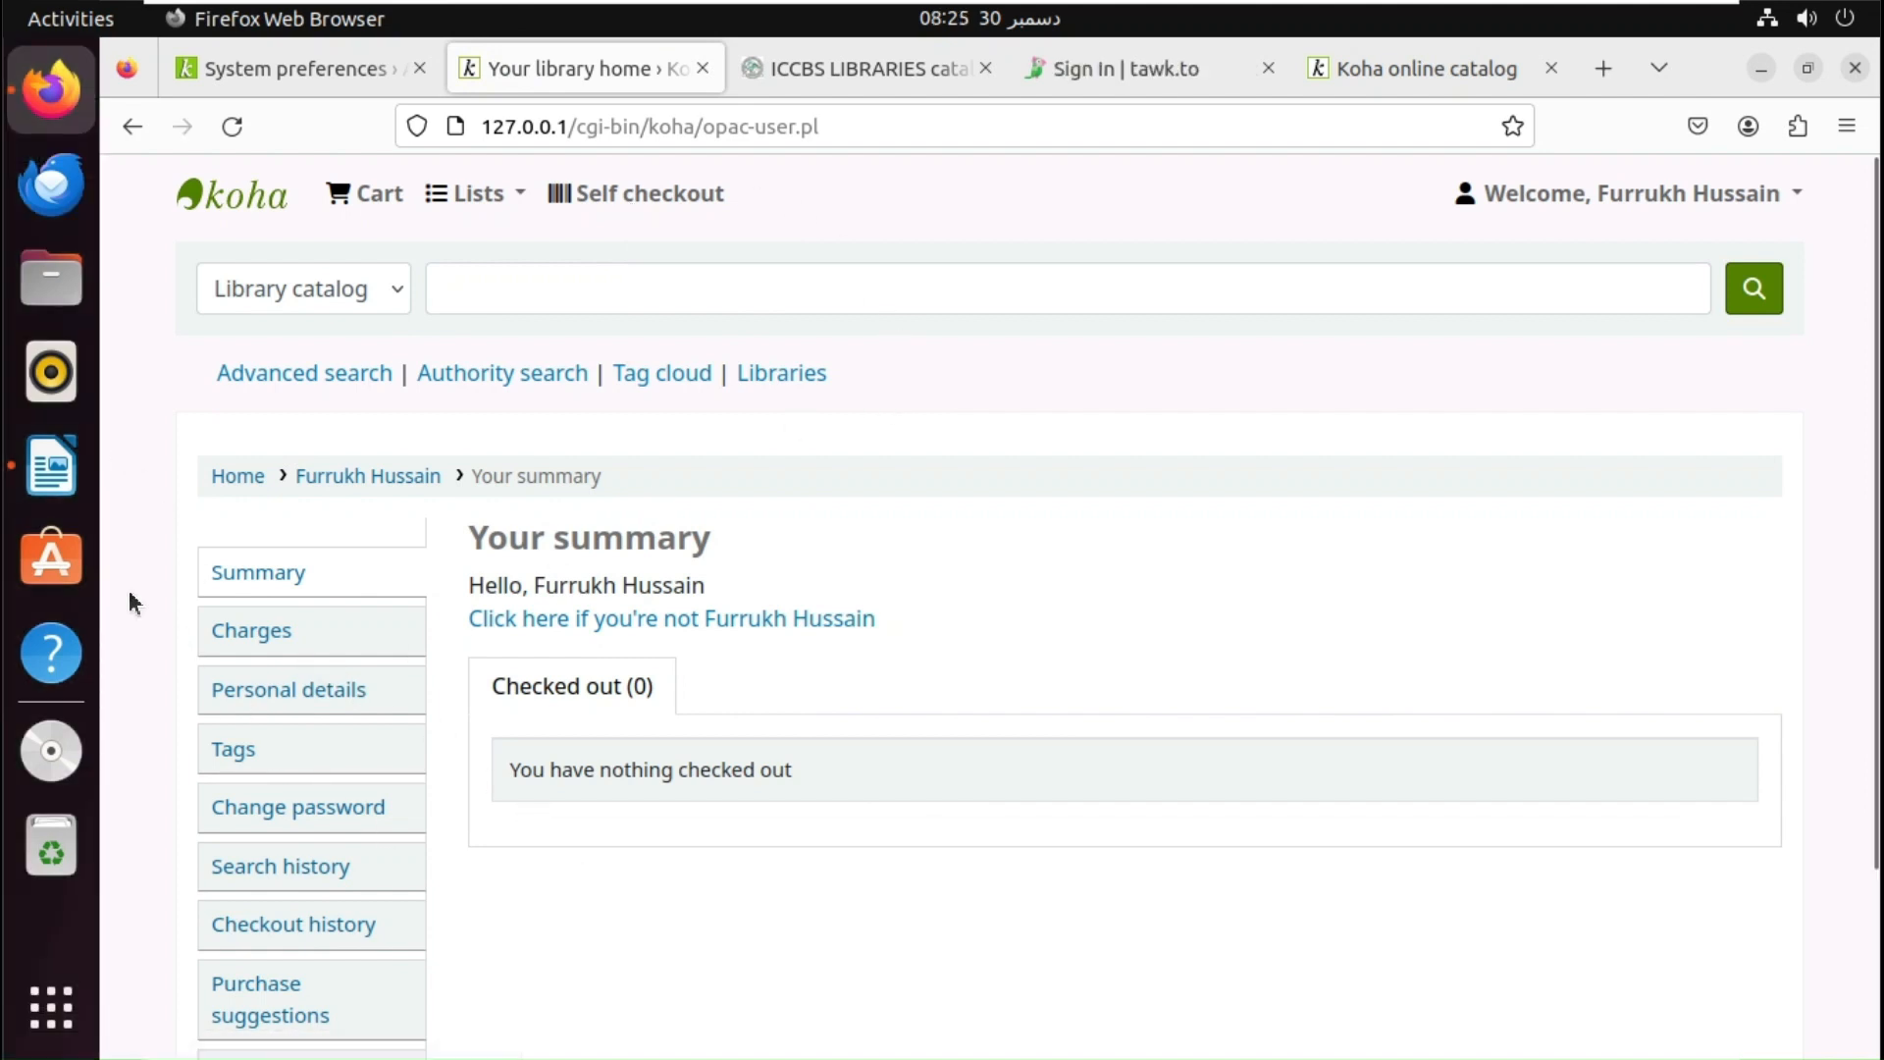
- Check the Writer feature list, then open Koha's Administration Libraries list from the staff home
{"action": "left_click", "coordinate": [65, 489]}
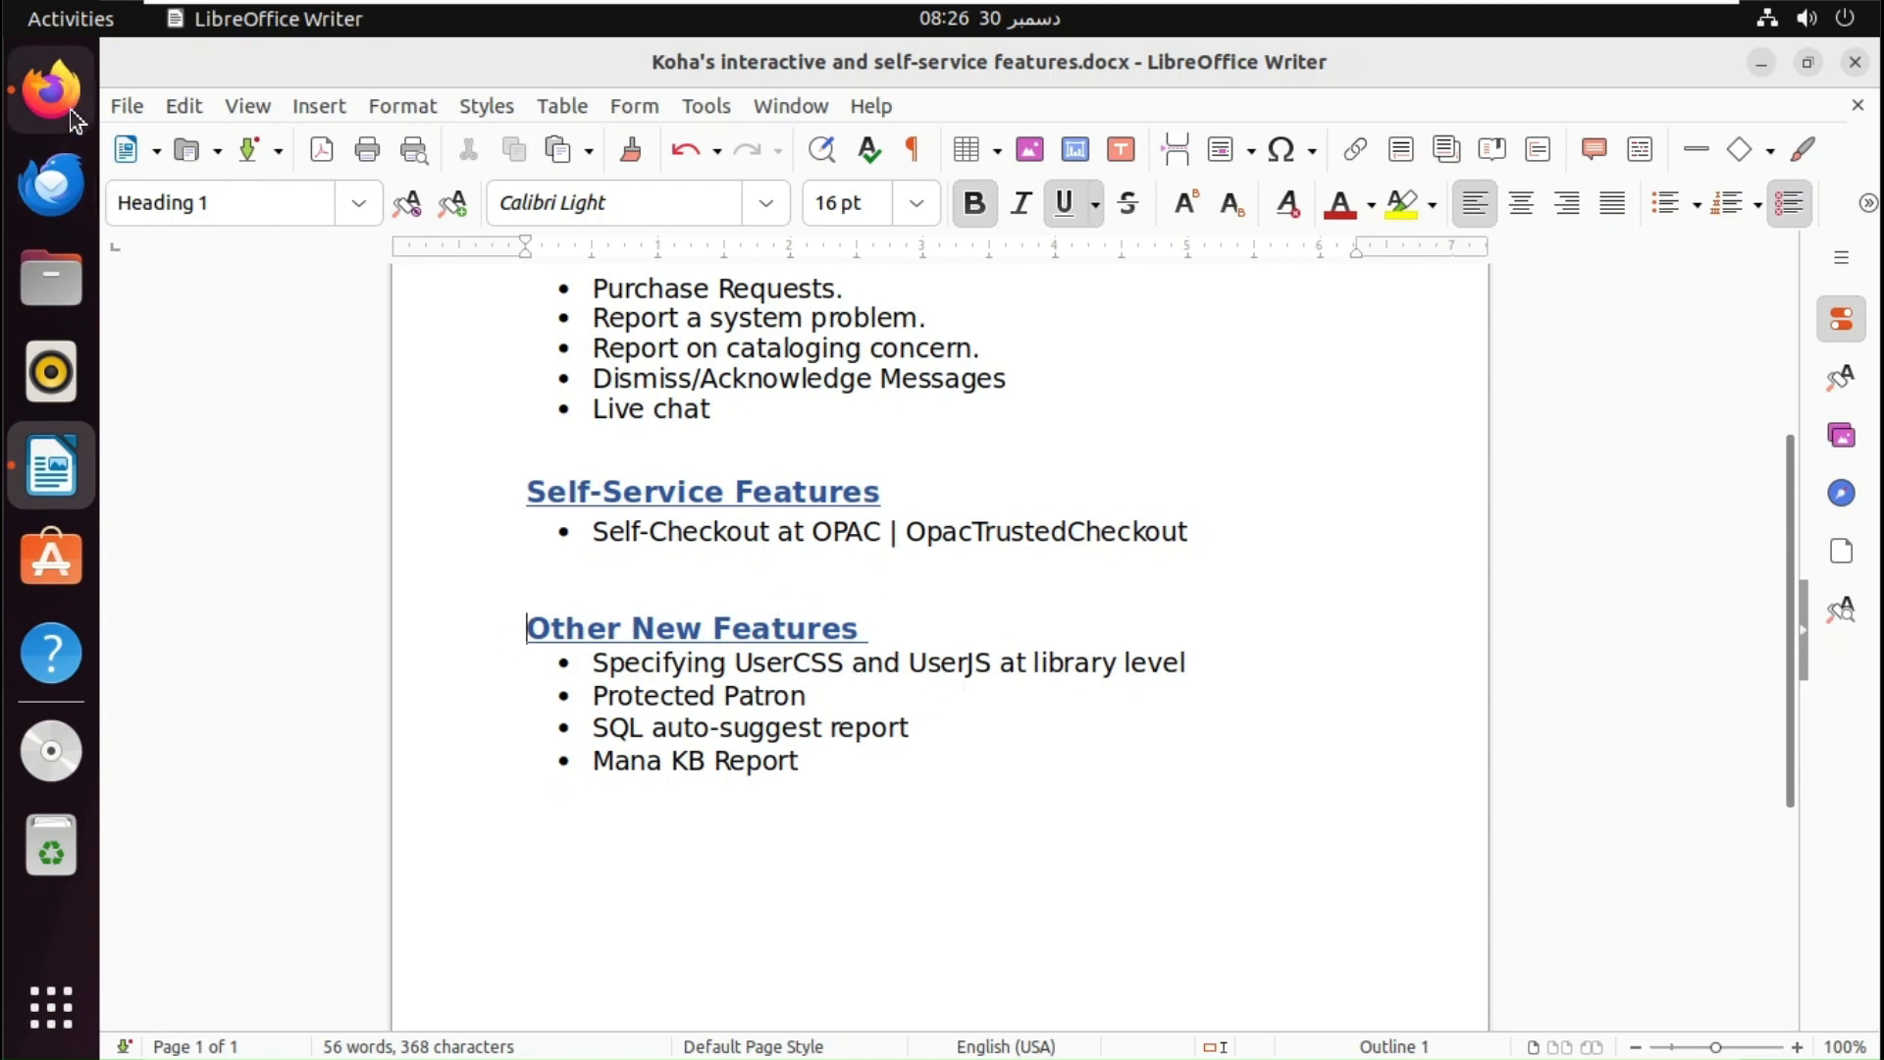
{"action": "left_click", "coordinate": [51, 88]}
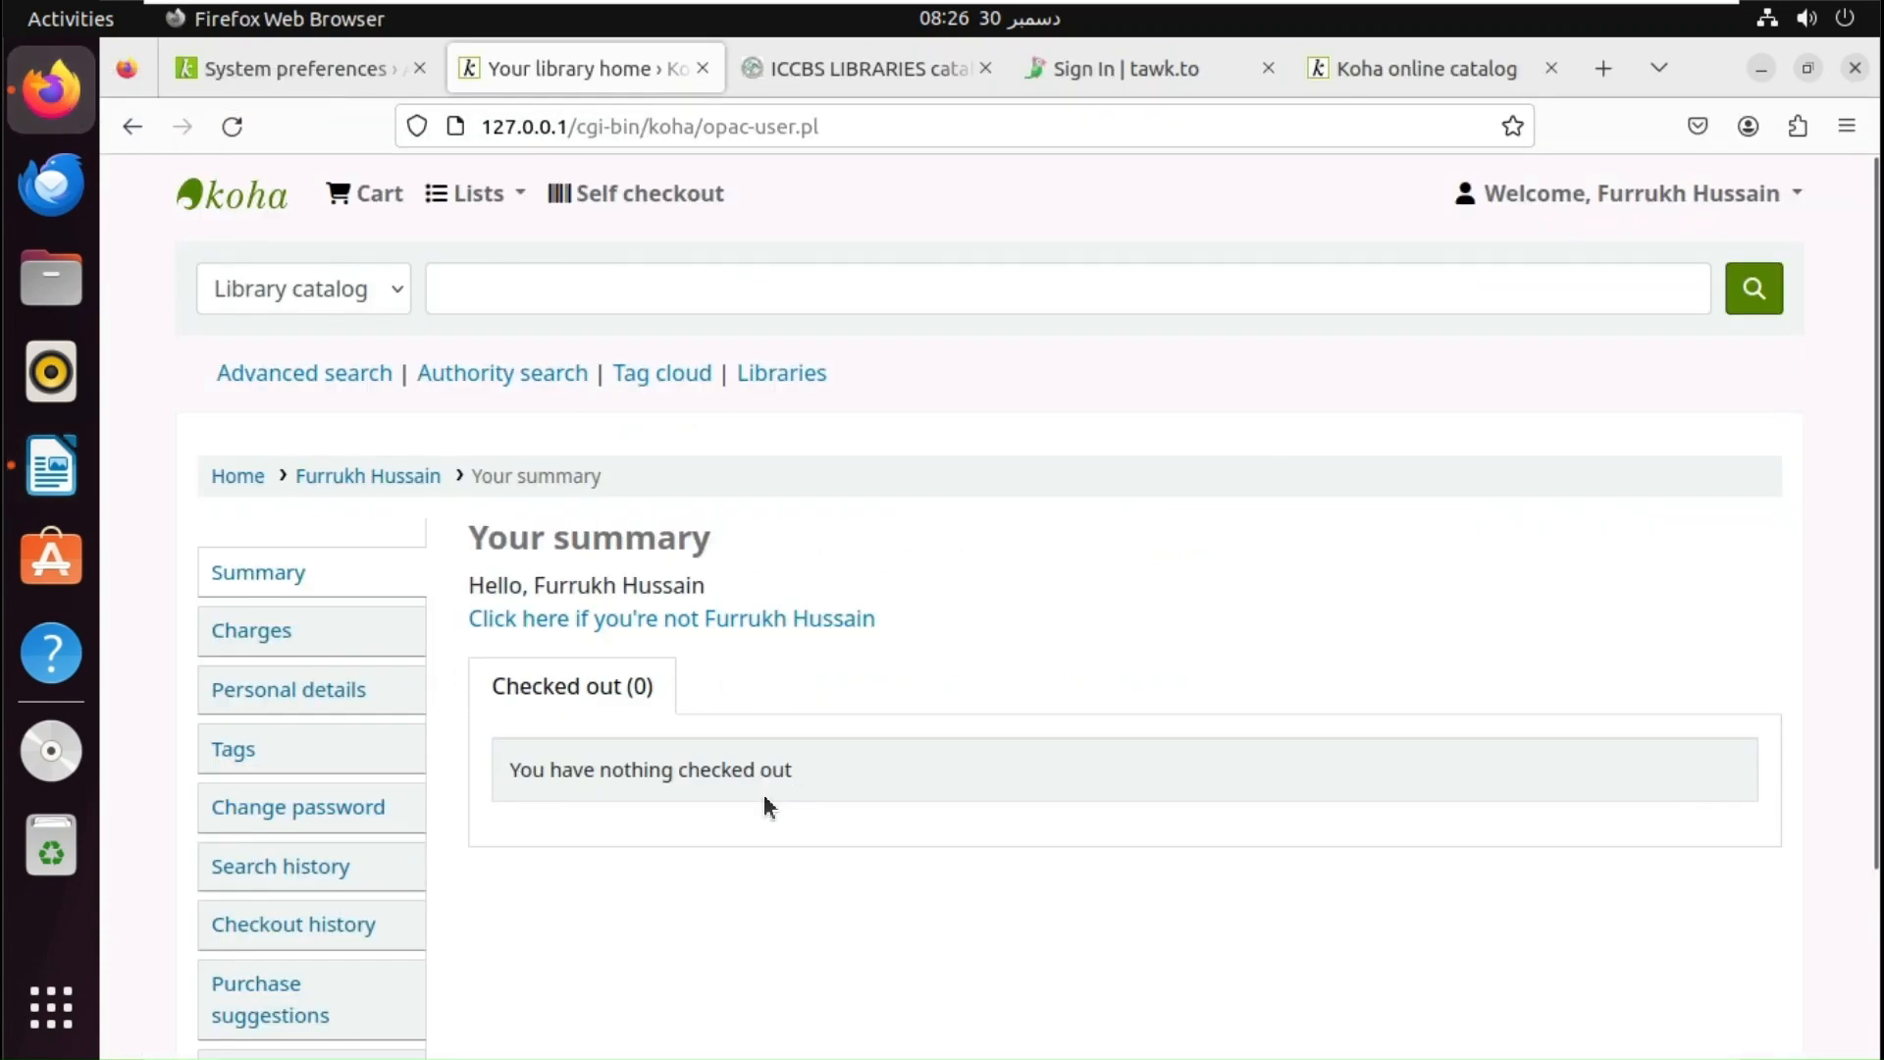
{"action": "left_click", "coordinate": [279, 68]}
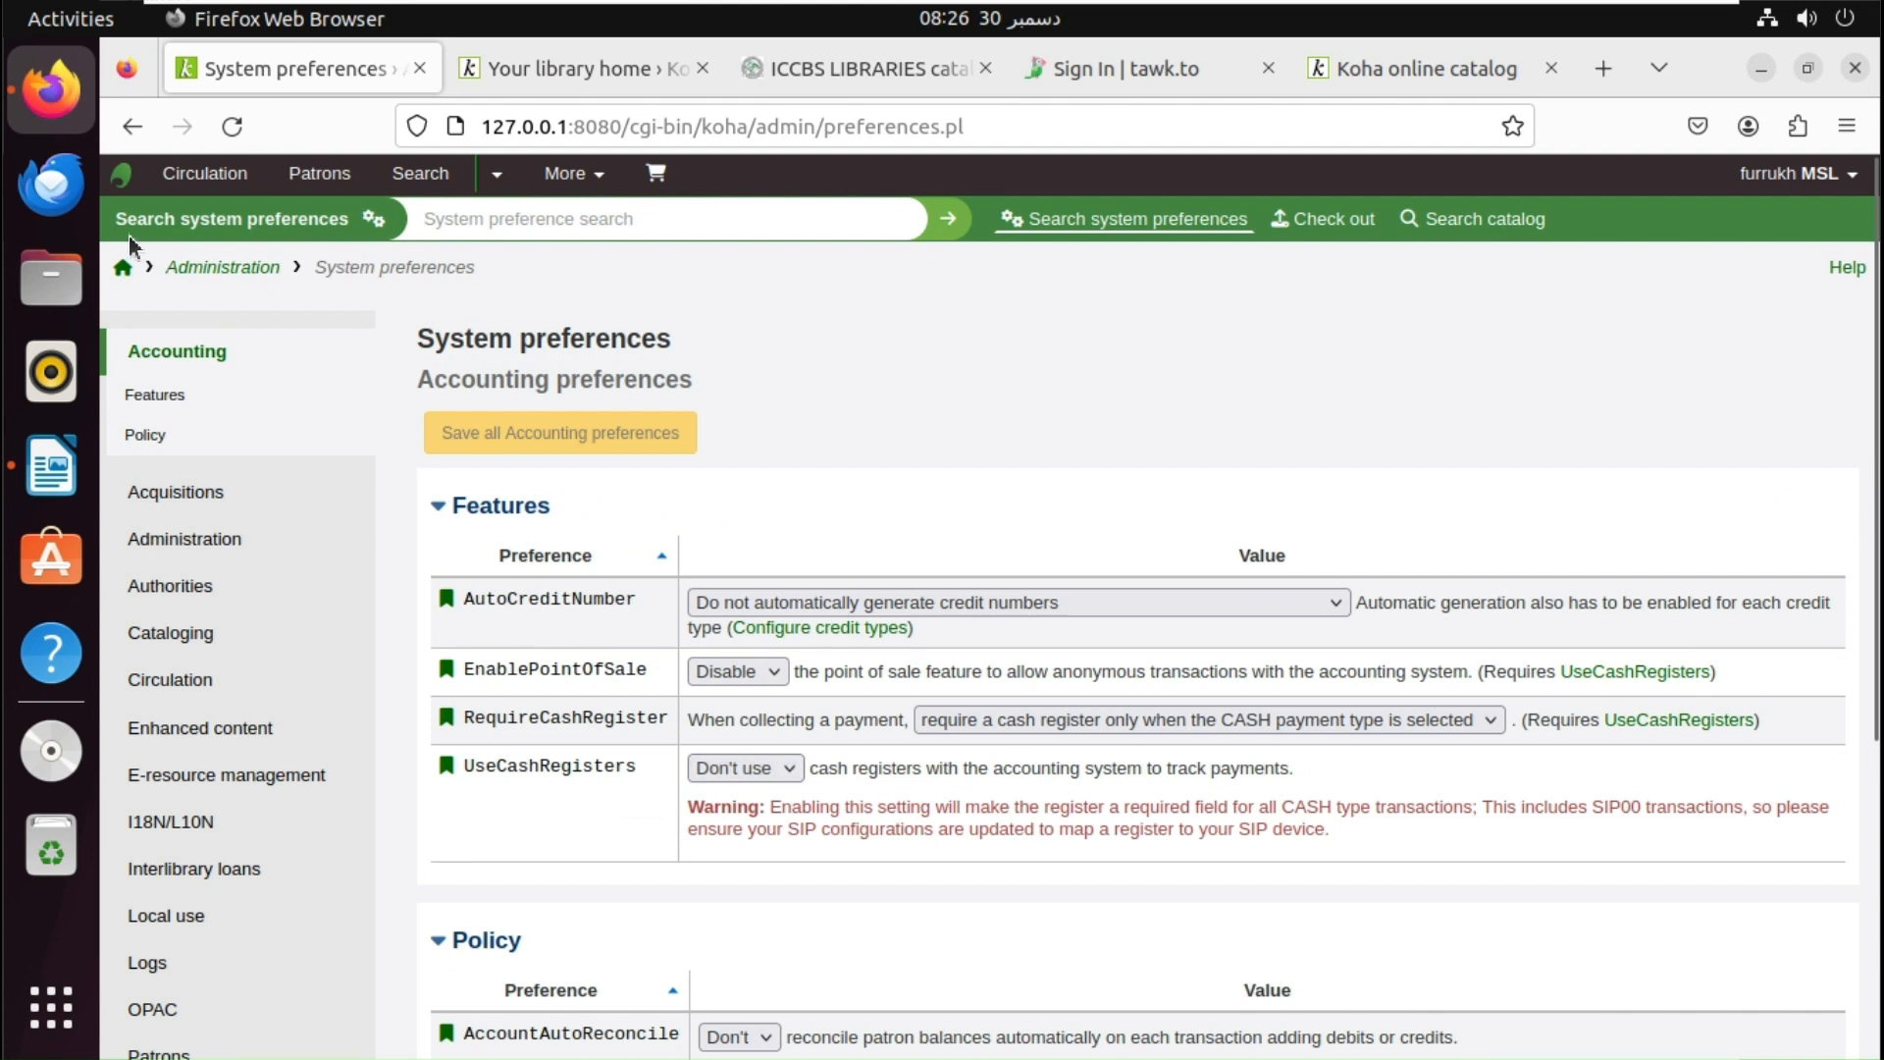
{"action": "left_click", "coordinate": [123, 269]}
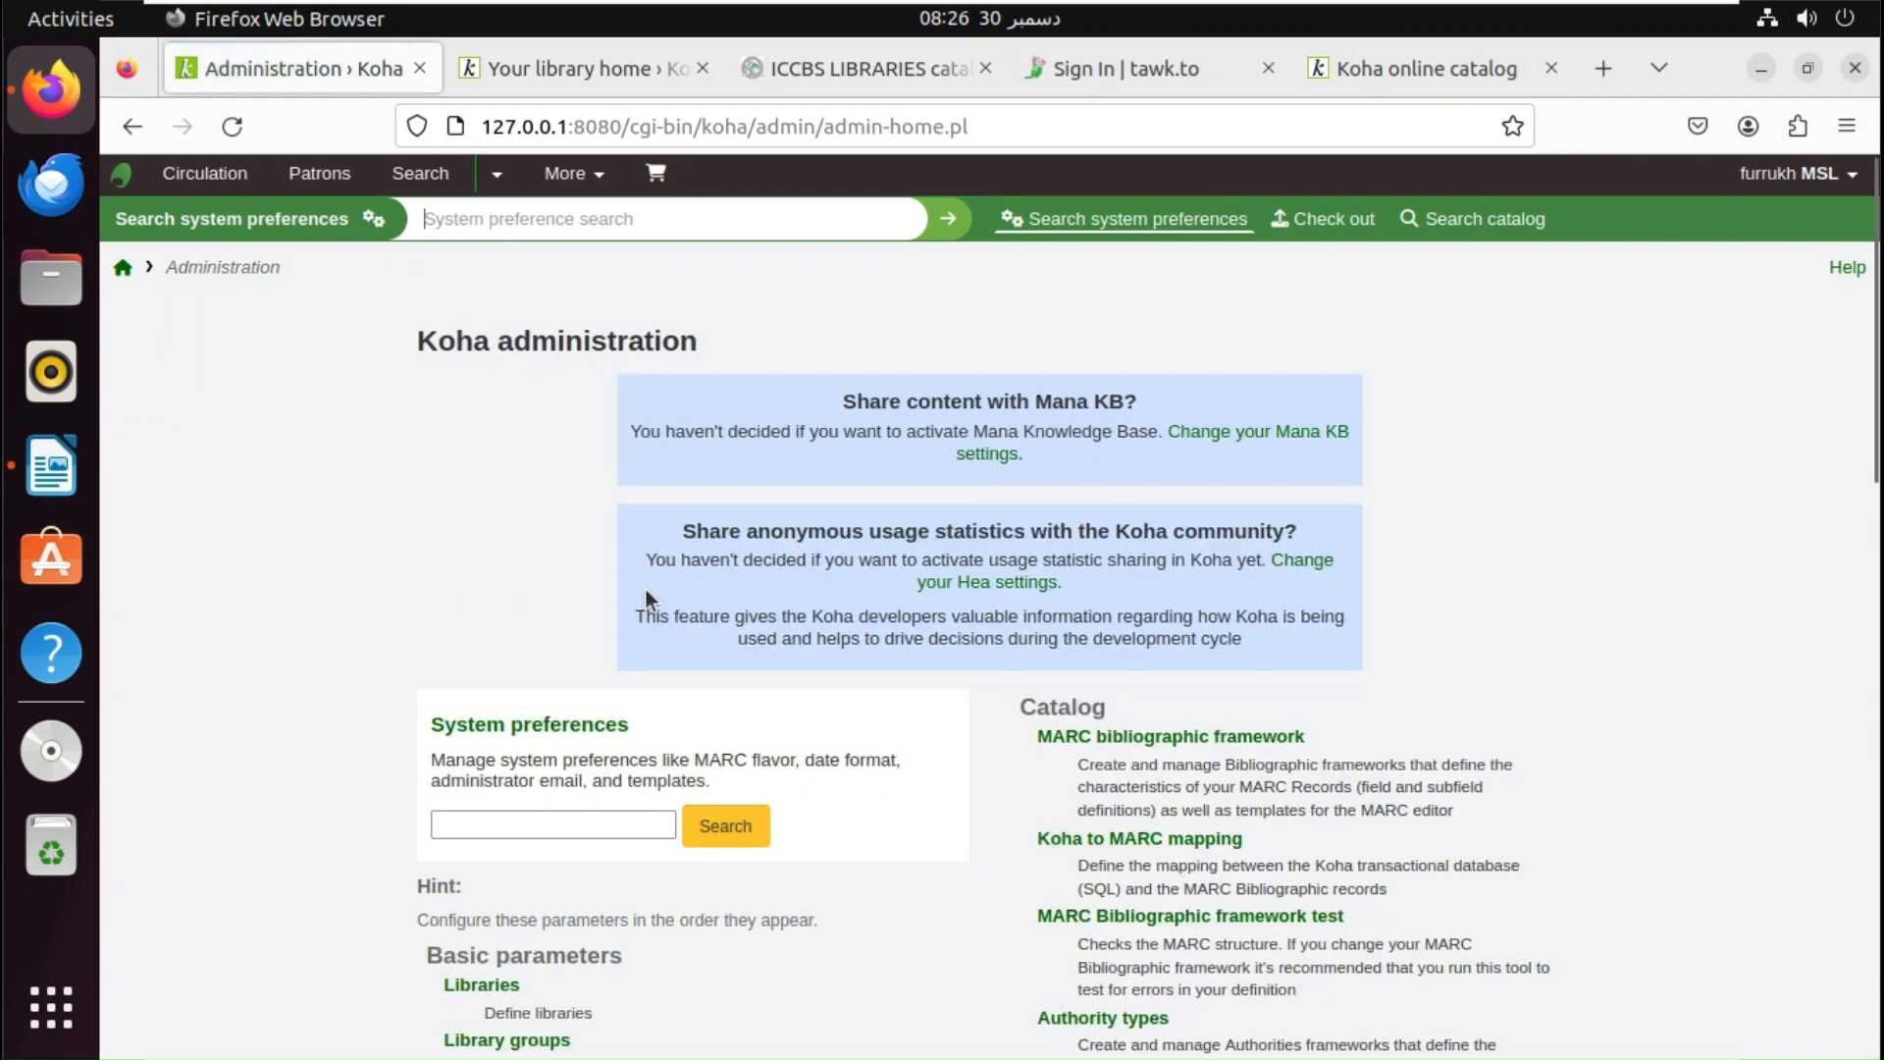
{"action": "left_click", "coordinate": [498, 986]}
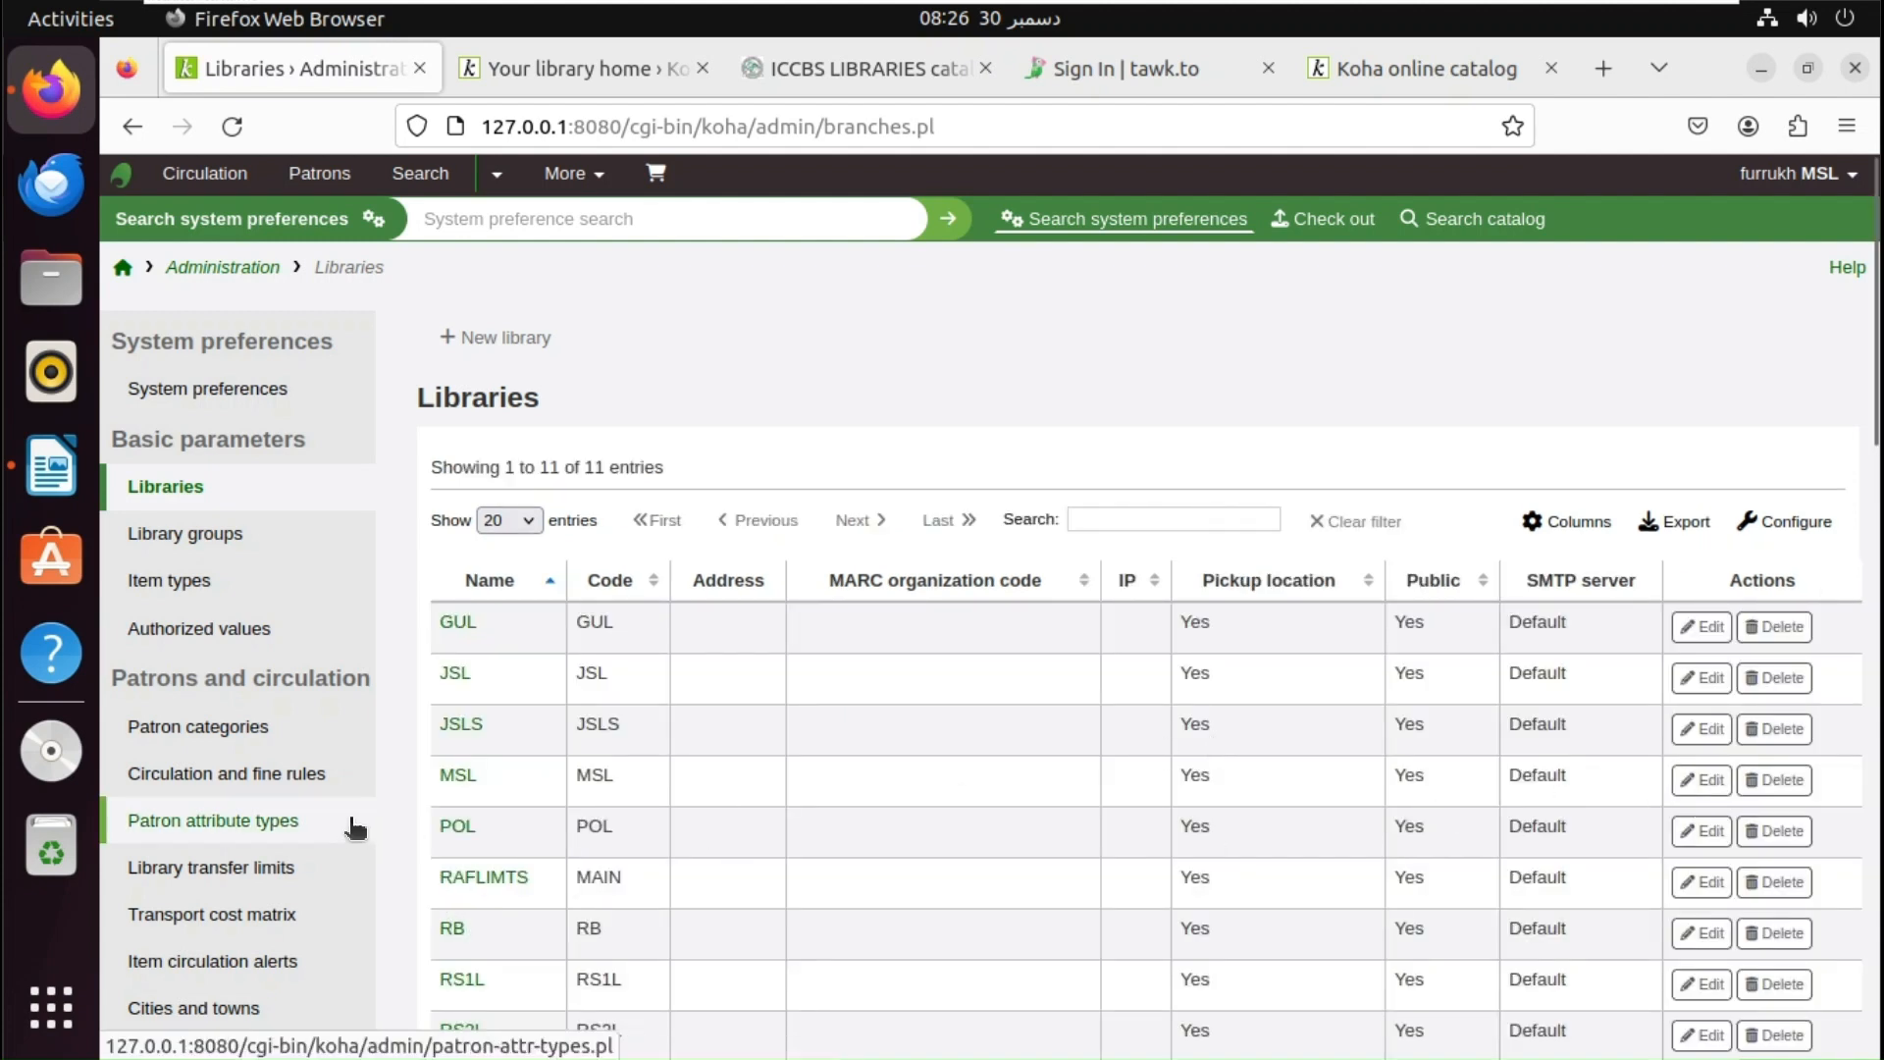
- Edit library MSL, expand its empty UserCSS editor, and minimize Firefox to show Writer
{"action": "left_click", "coordinate": [1689, 781]}
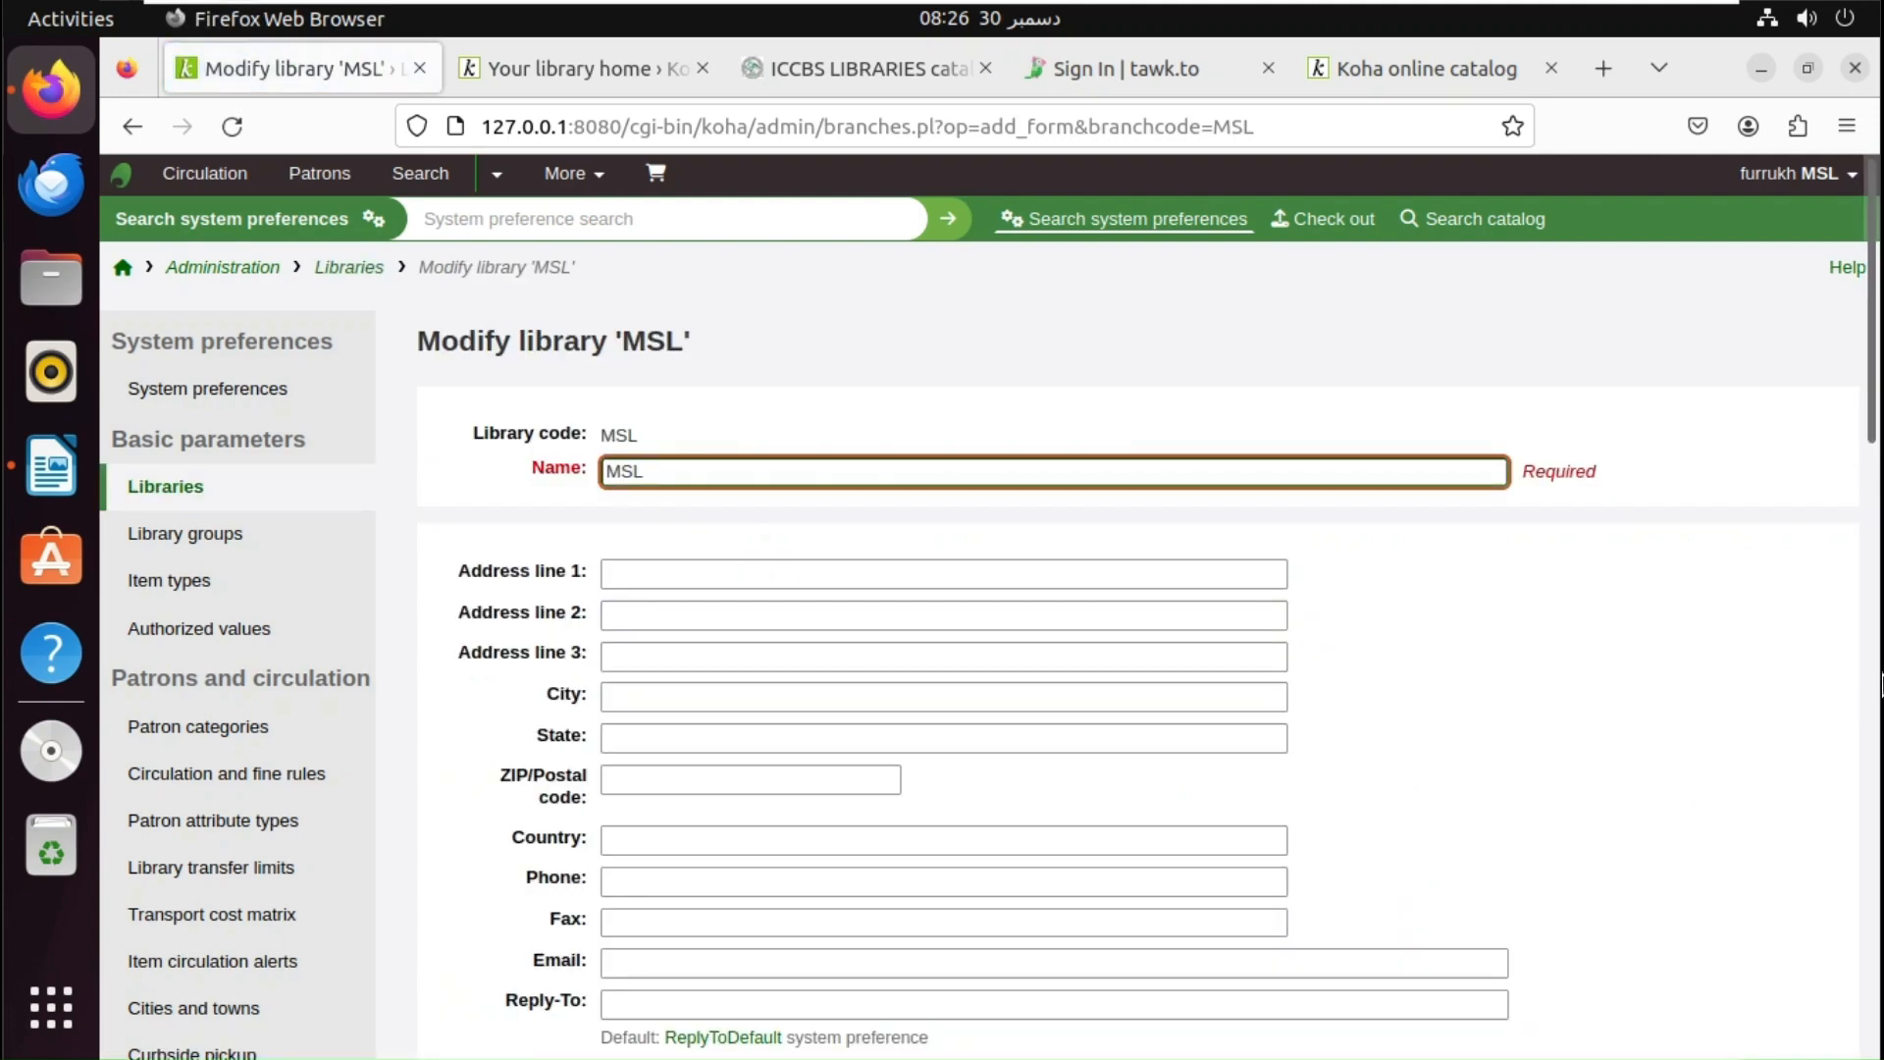
{"action": "scroll", "coordinate": [1800, 734], "scroll_direction": "down", "scroll_amount": 19}
{"action": "scroll", "coordinate": [1255, 816], "scroll_direction": "down", "scroll_amount": 1}
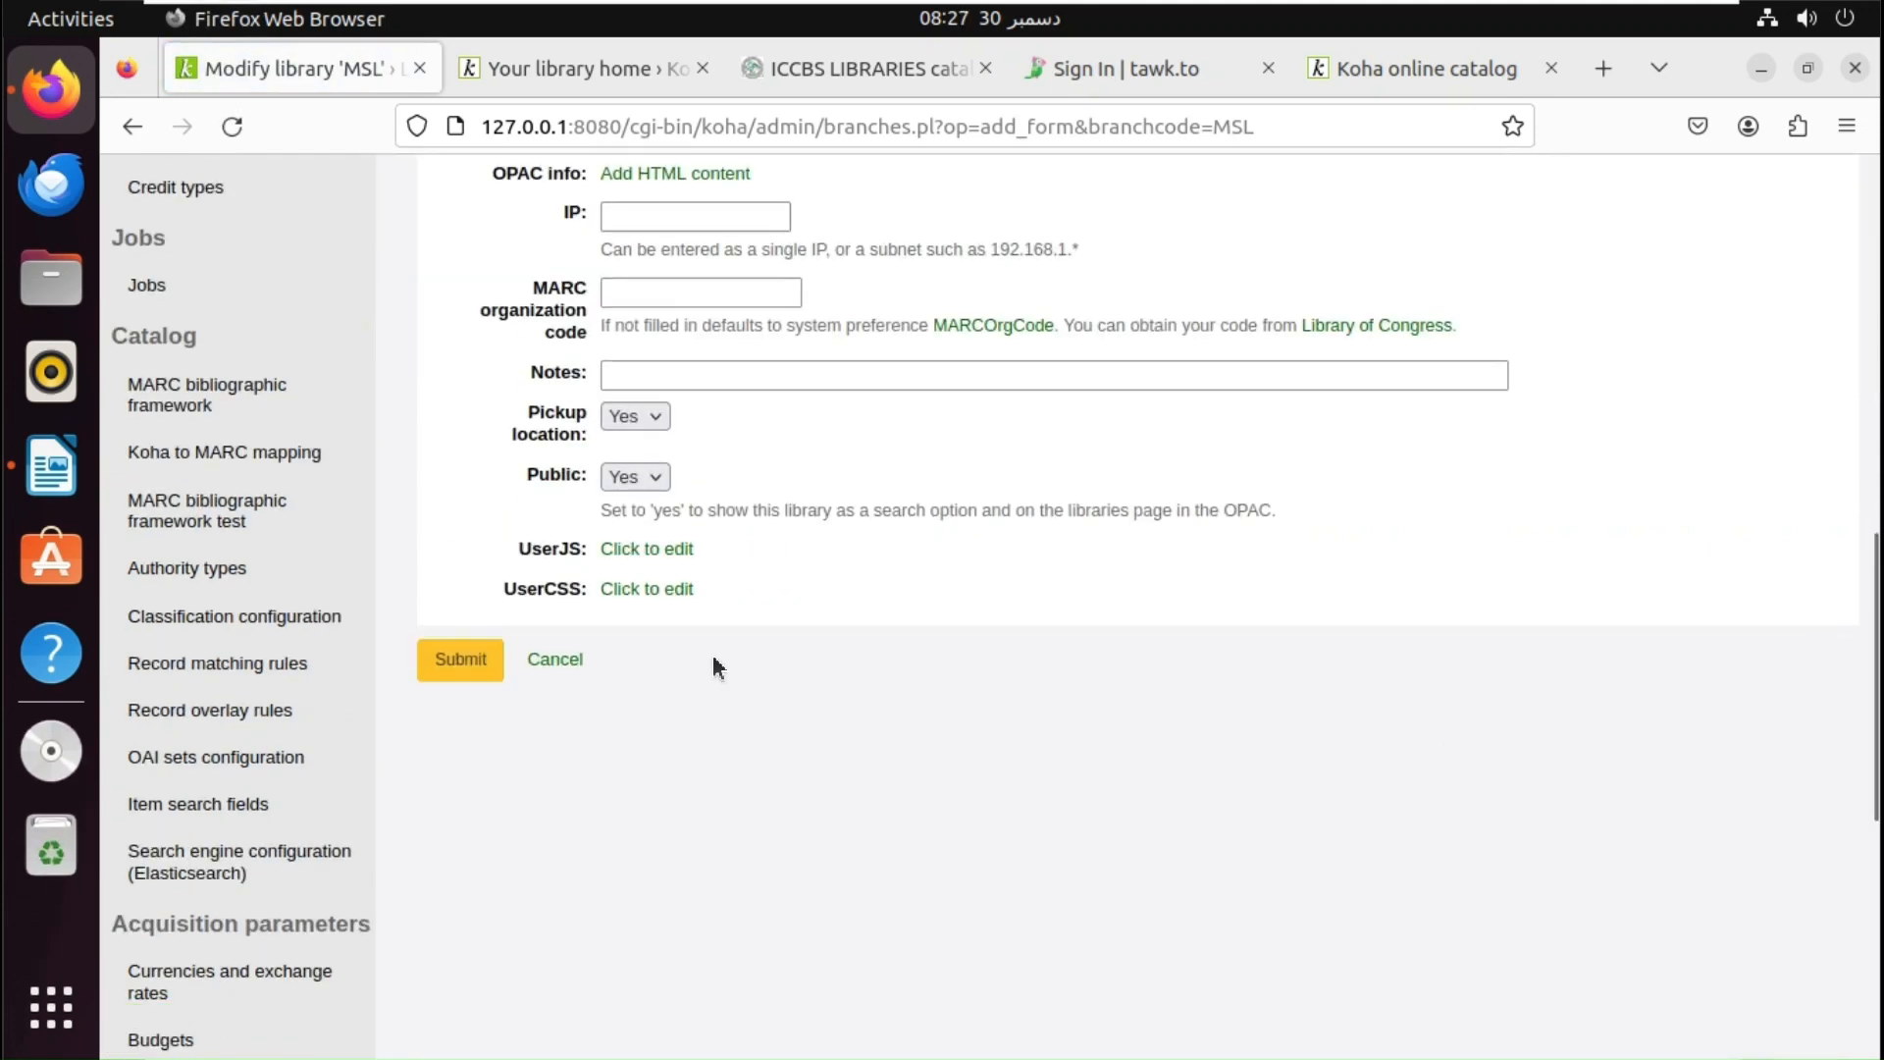
{"action": "left_click", "coordinate": [655, 602]}
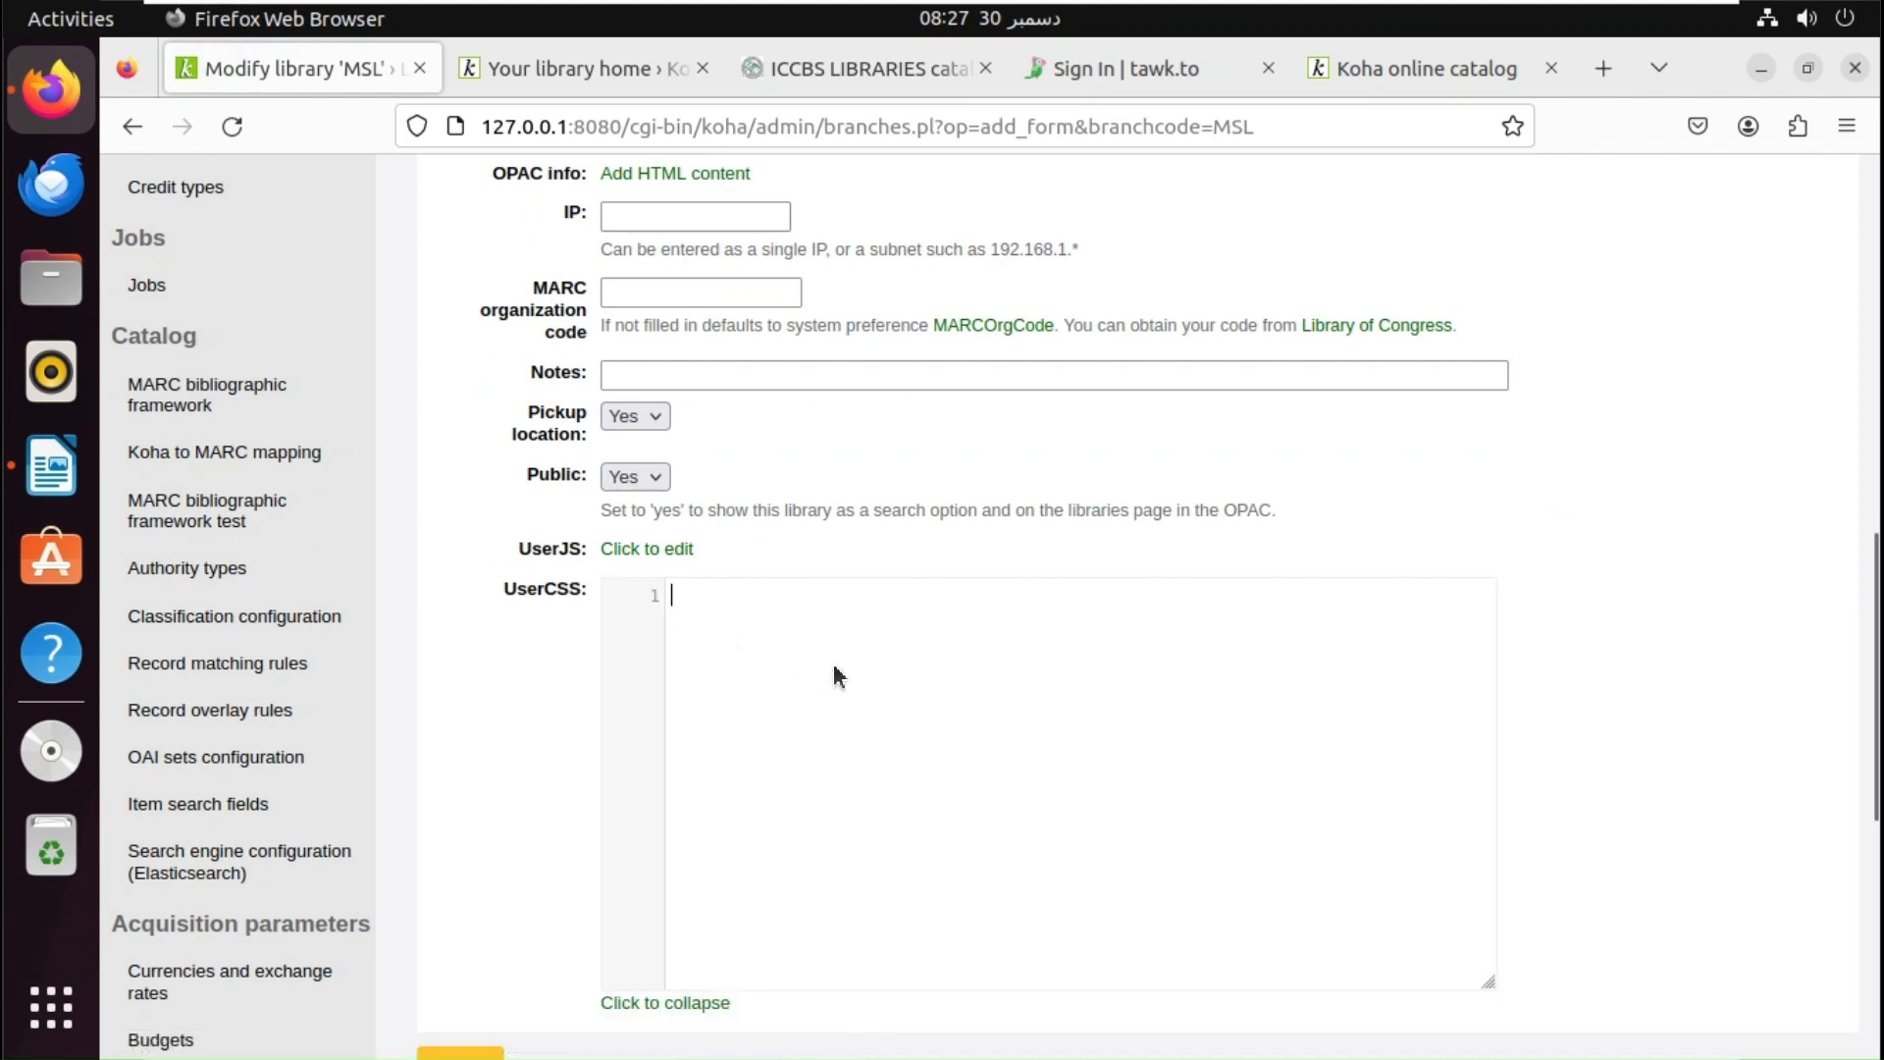
{"action": "left_click", "coordinate": [1761, 69]}
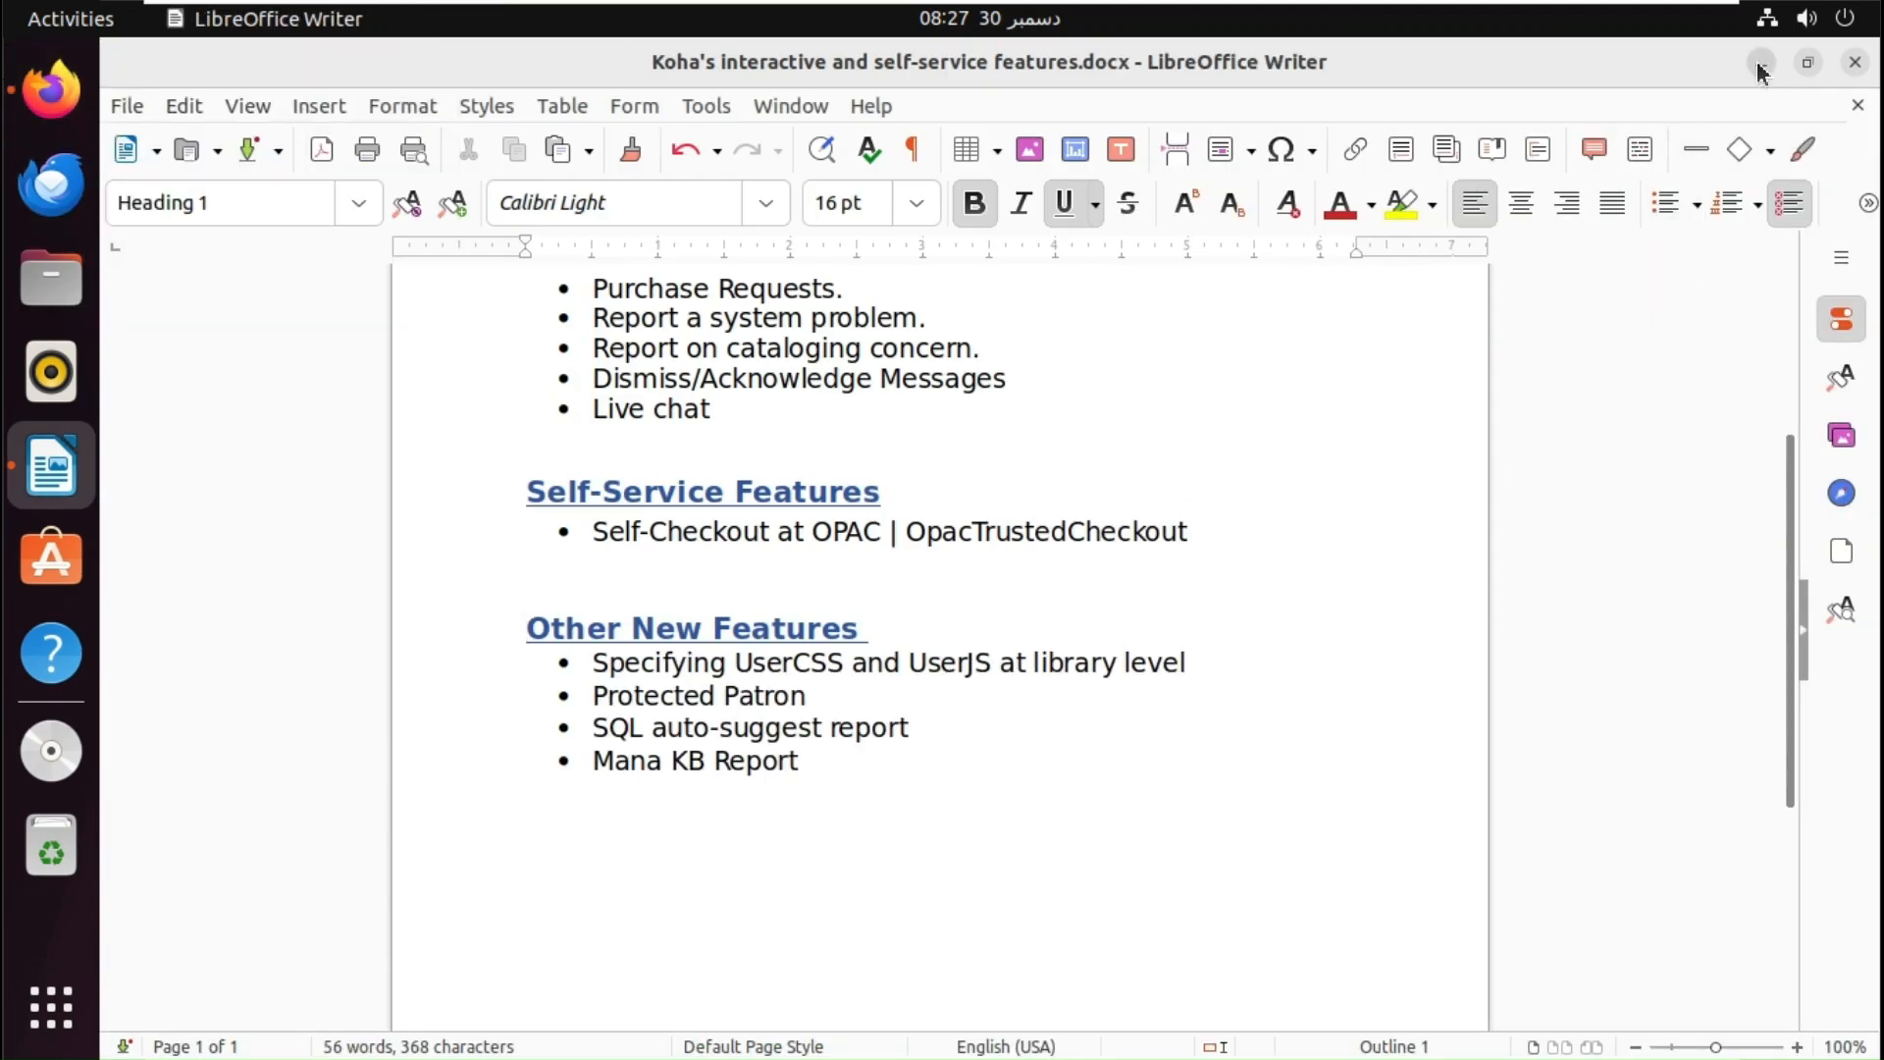
- Open the KOHA OPAC customization document and scroll to its CSS code
{"action": "left_click", "coordinate": [1761, 63]}
{"action": "double_click", "coordinate": [1789, 294]}
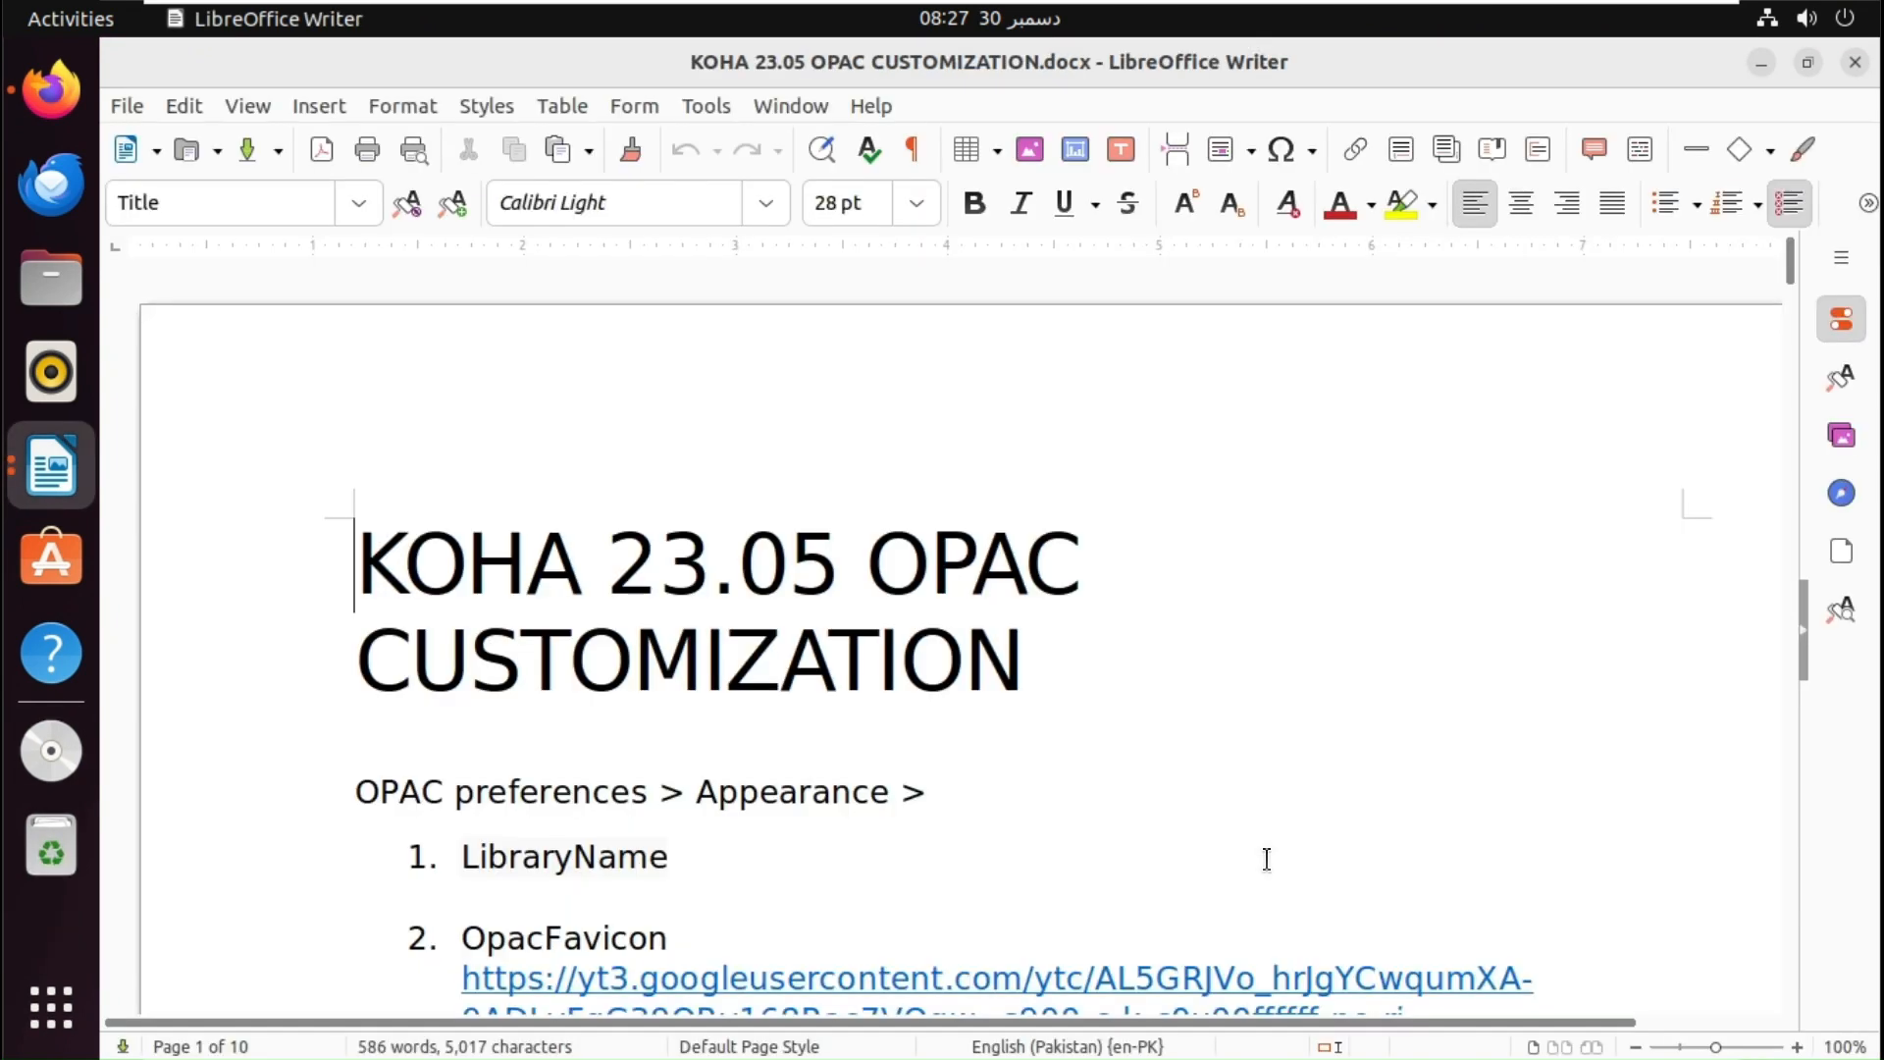
{"action": "left_click", "coordinate": [1792, 714]}
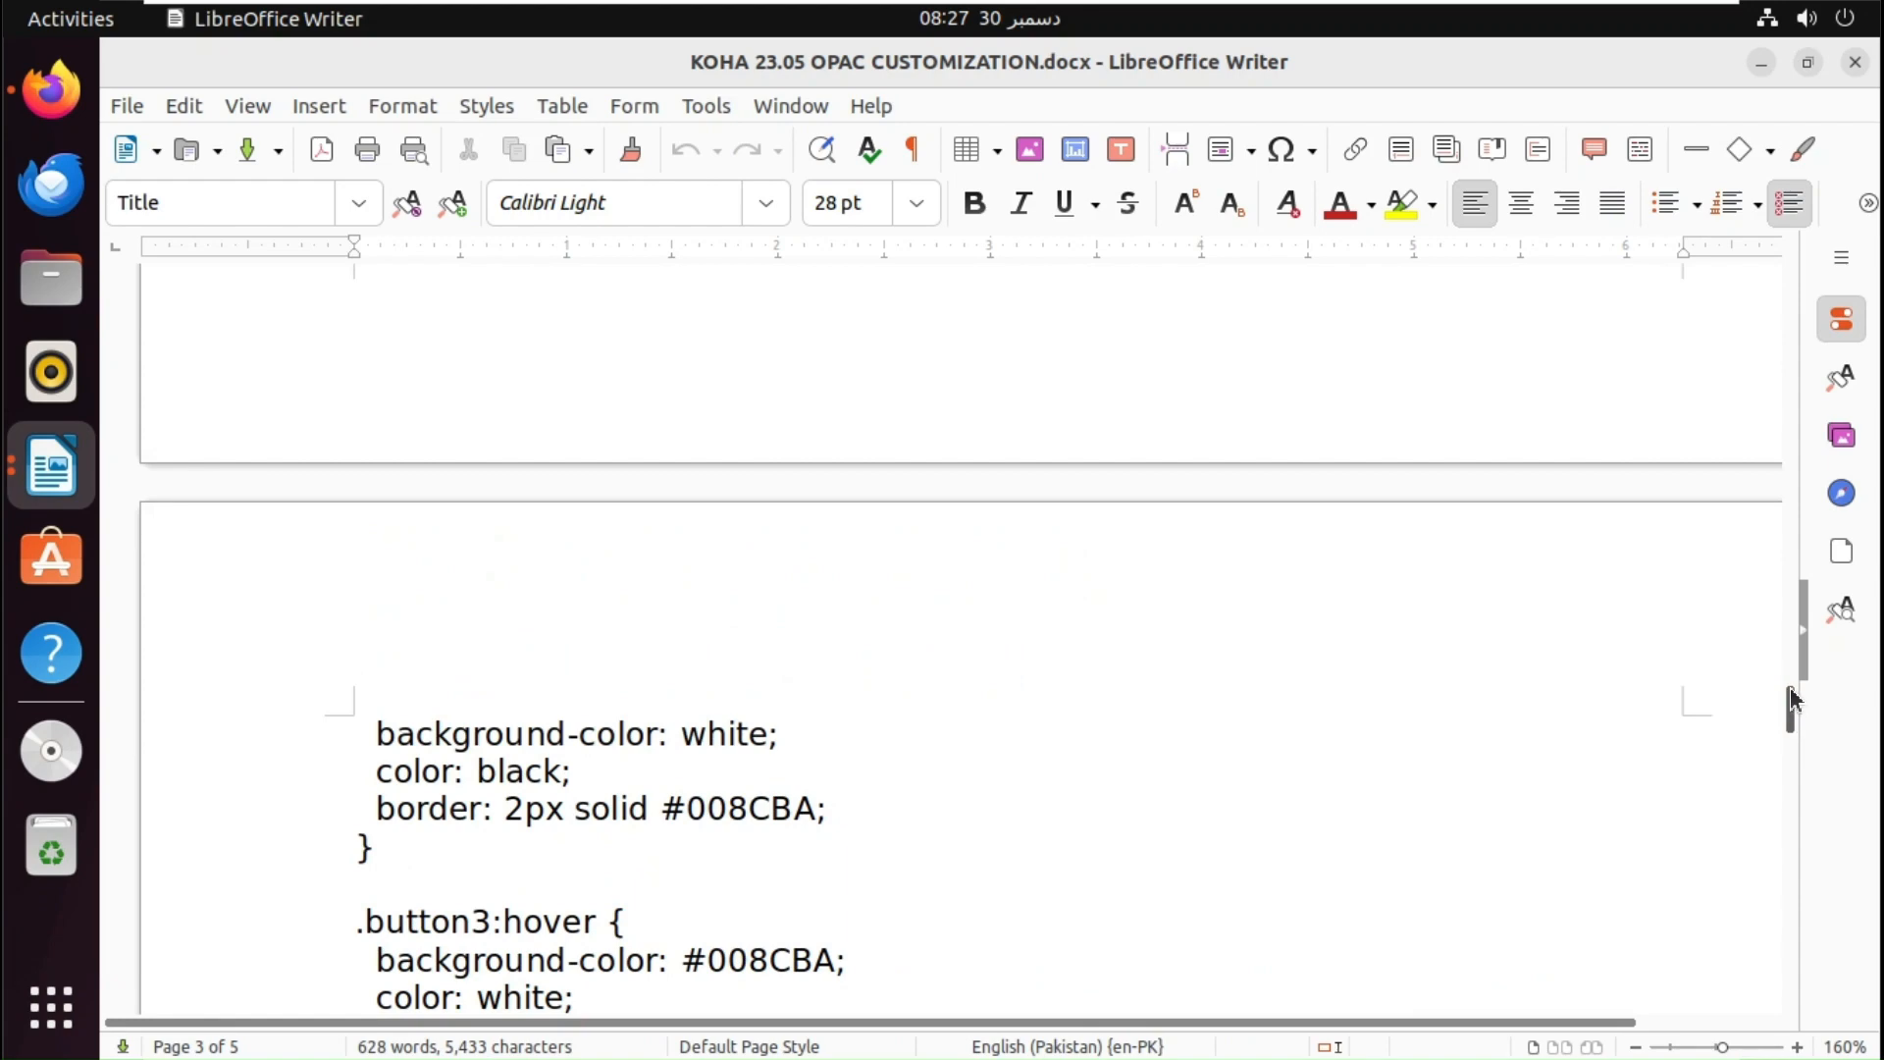
{"action": "left_click_drag", "start_coordinate": [1792, 722], "coordinate": [1783, 310]}
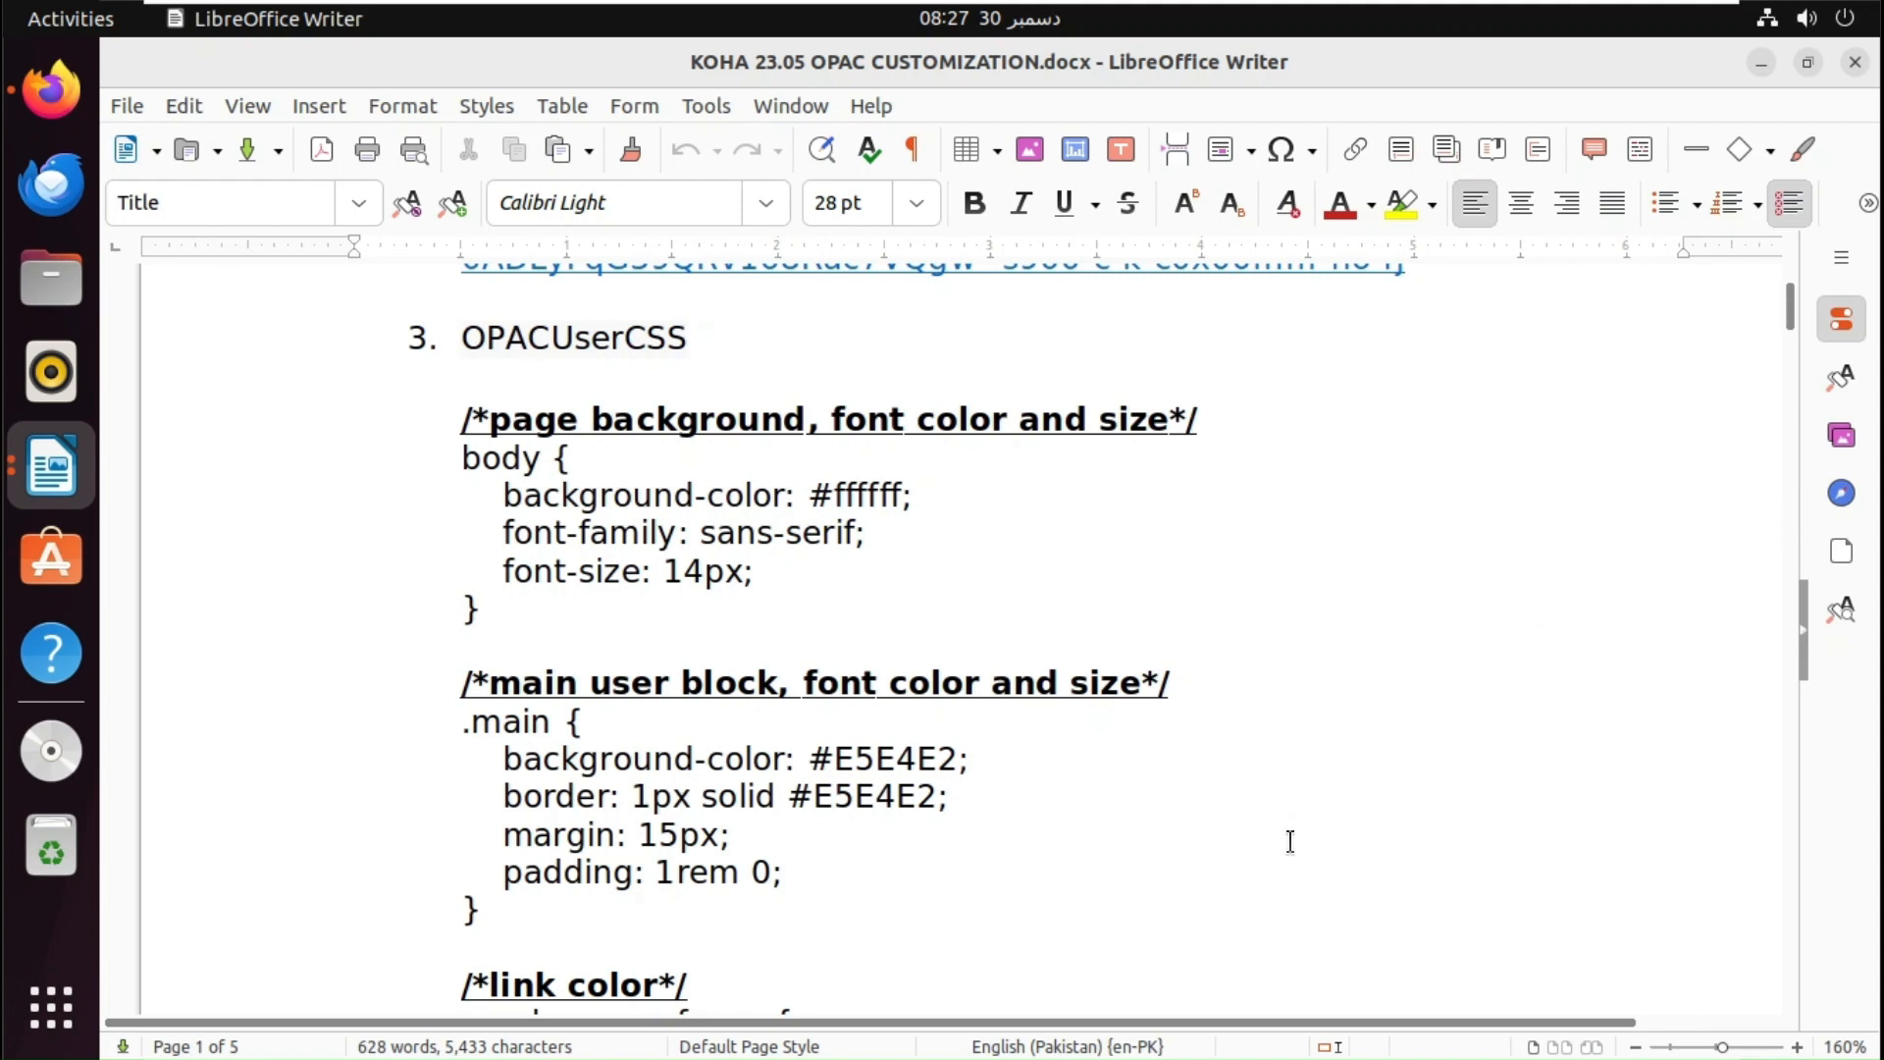
- Select the CSS from the page background comment through the search button rules, then return to the MSL form
{"action": "left_click", "coordinate": [830, 950]}
{"action": "left_click", "coordinate": [457, 424]}
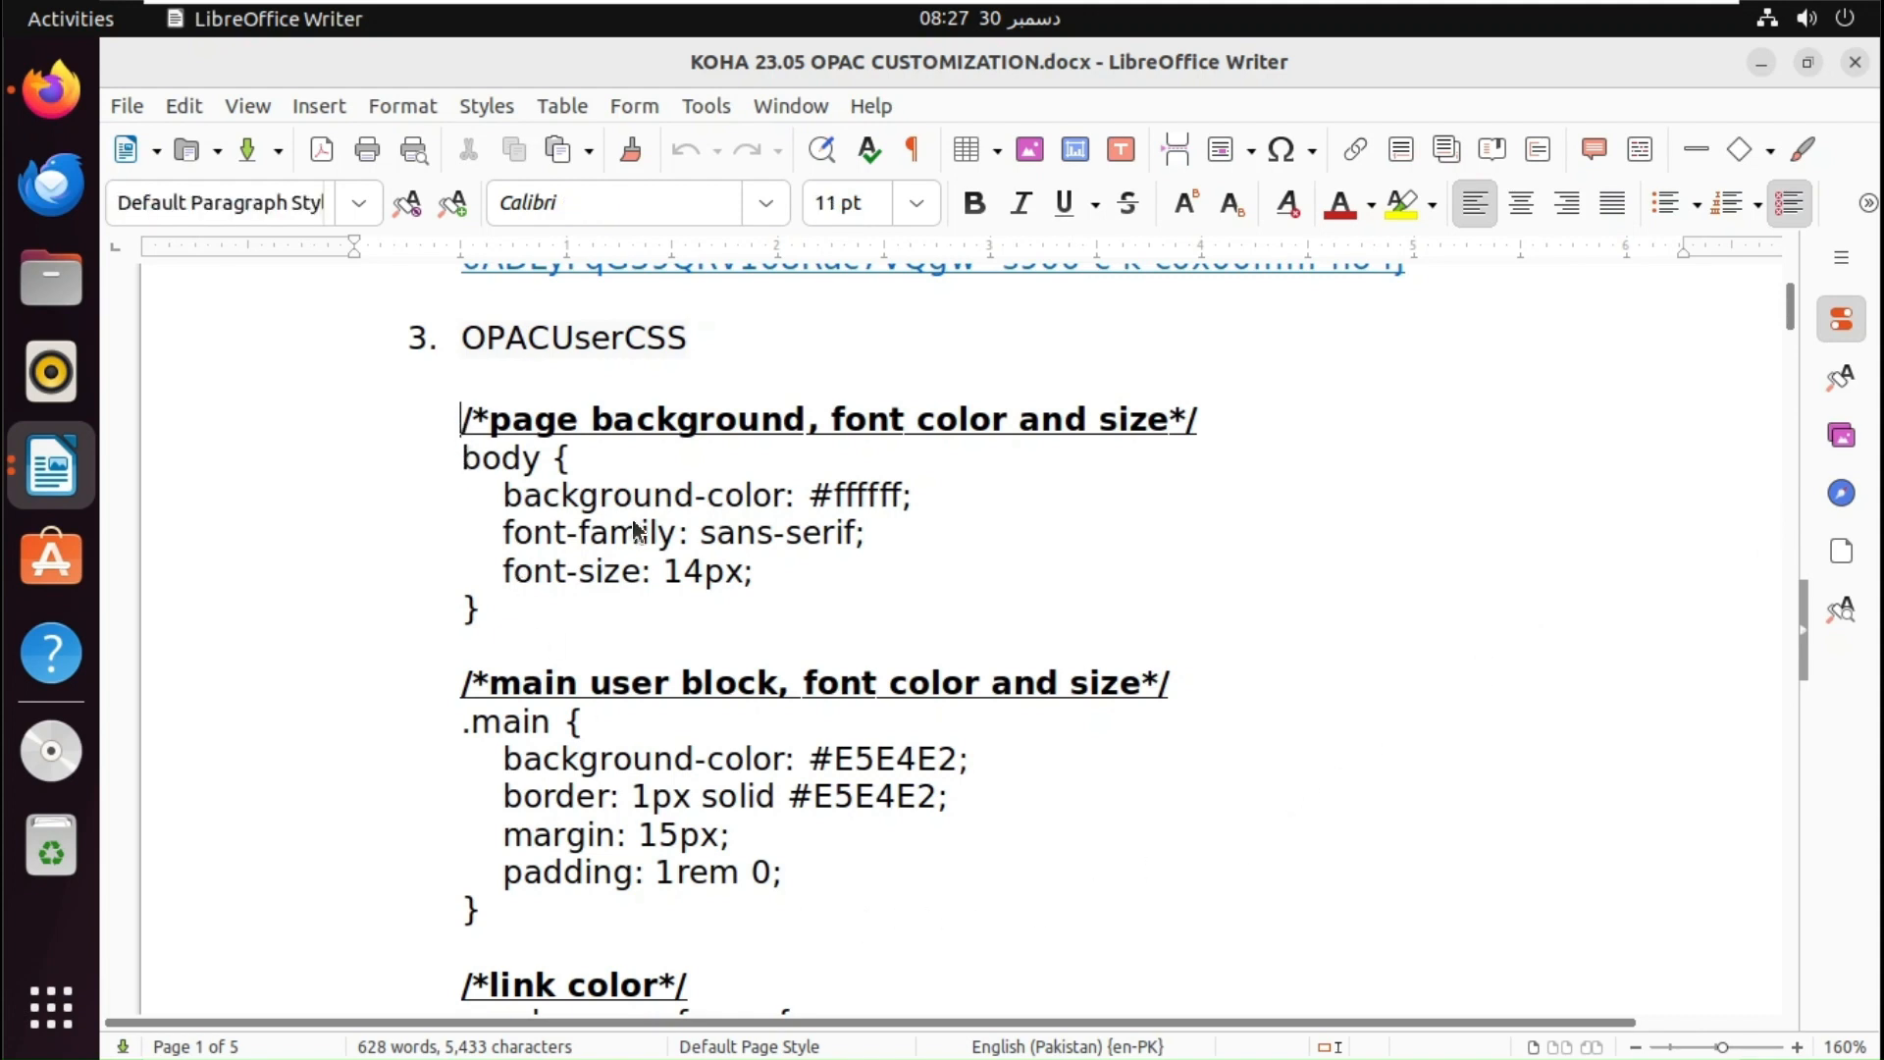
{"action": "key", "text": "shift+Down"}
{"action": "key", "text": "shift+Down"}
{"action": "key", "text": "shift+Down"}
{"action": "key", "text": "shift+Down"}
{"action": "key", "text": "shift+Down"}
{"action": "key", "text": "shift+Down"}
{"action": "key", "text": "shift+Down"}
{"action": "key", "text": "shift+Down"}
{"action": "key", "text": "shift+Down"}
{"action": "key", "text": "shift+Down"}
{"action": "key", "text": "shift+Down"}
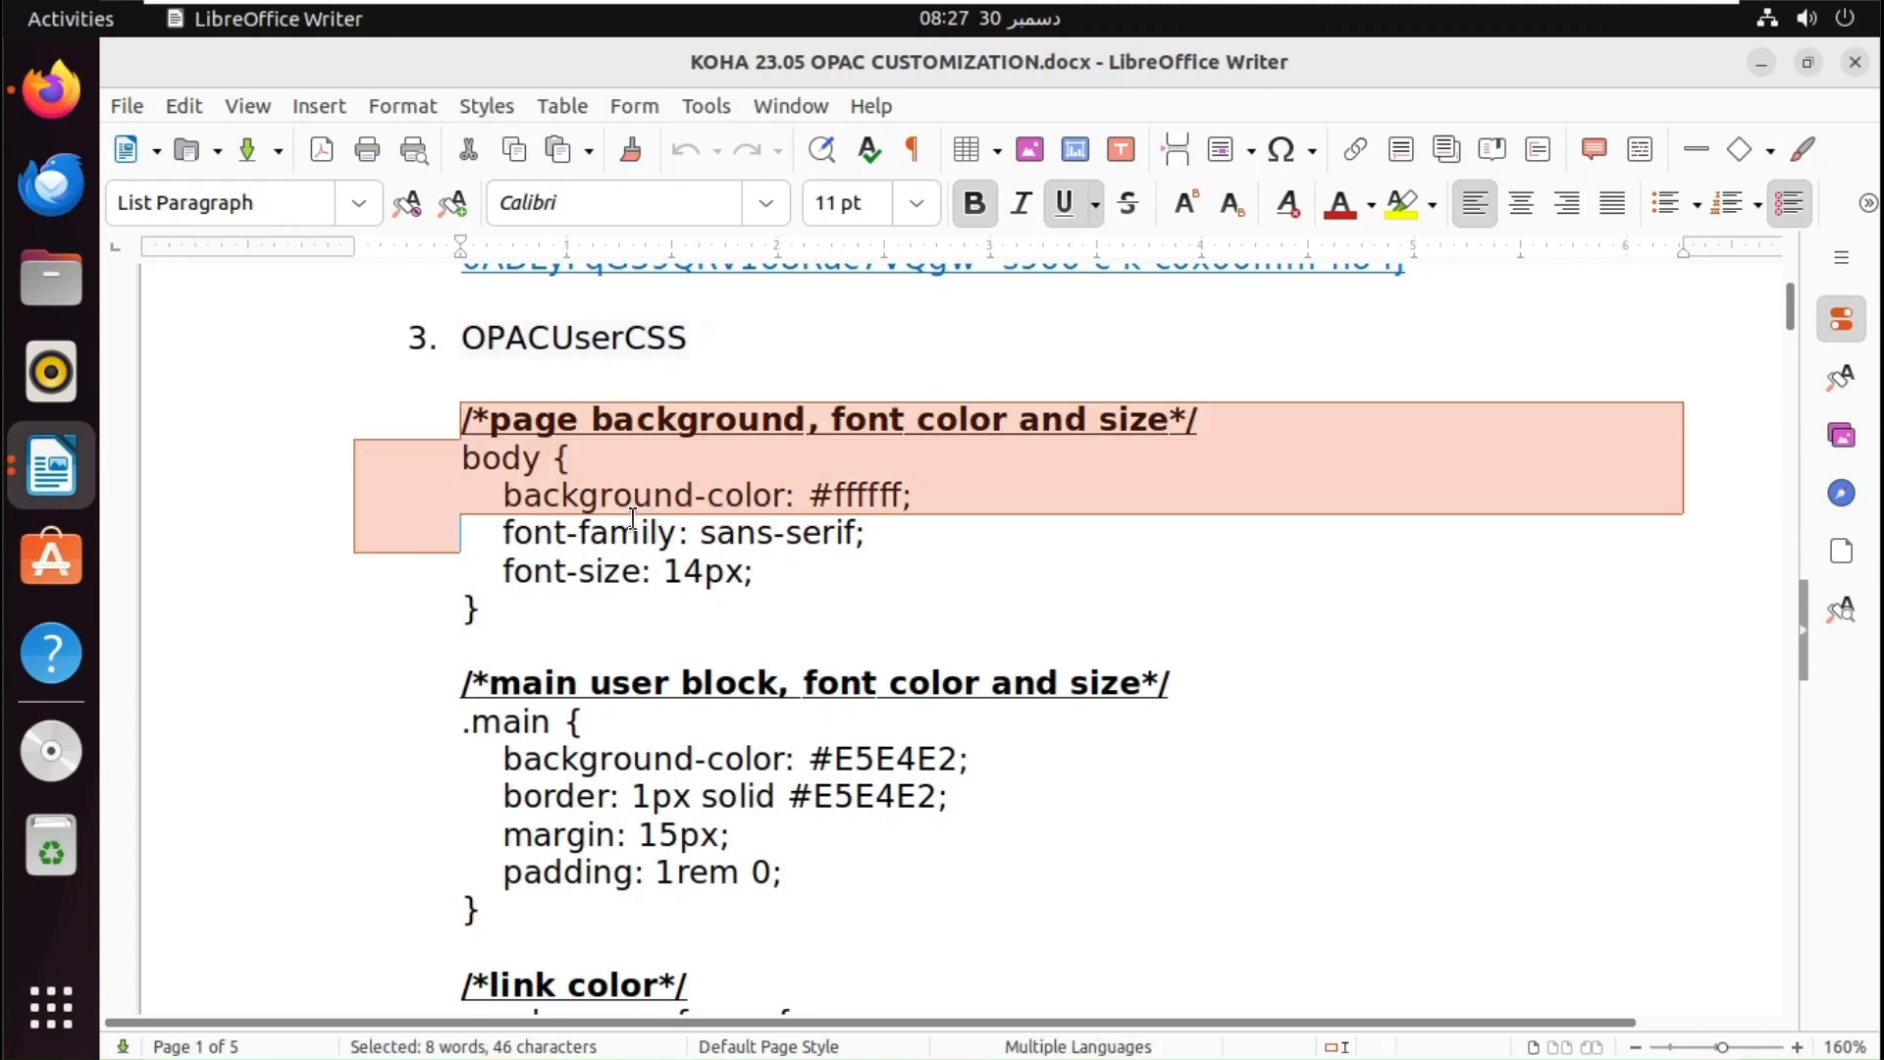
{"action": "key", "text": "shift+Down"}
{"action": "key", "text": "shift+Down"}
{"action": "key", "text": "shift+Down"}
{"action": "key", "text": "shift+Down"}
{"action": "key", "text": "shift+Down"}
{"action": "key", "text": "shift+Down"}
{"action": "key", "text": "shift+Down"}
{"action": "key", "text": "shift+Down"}
{"action": "key", "text": "shift+Down"}
{"action": "key", "text": "shift+Down"}
{"action": "key", "text": "shift+Down"}
{"action": "key", "text": "shift+Down"}
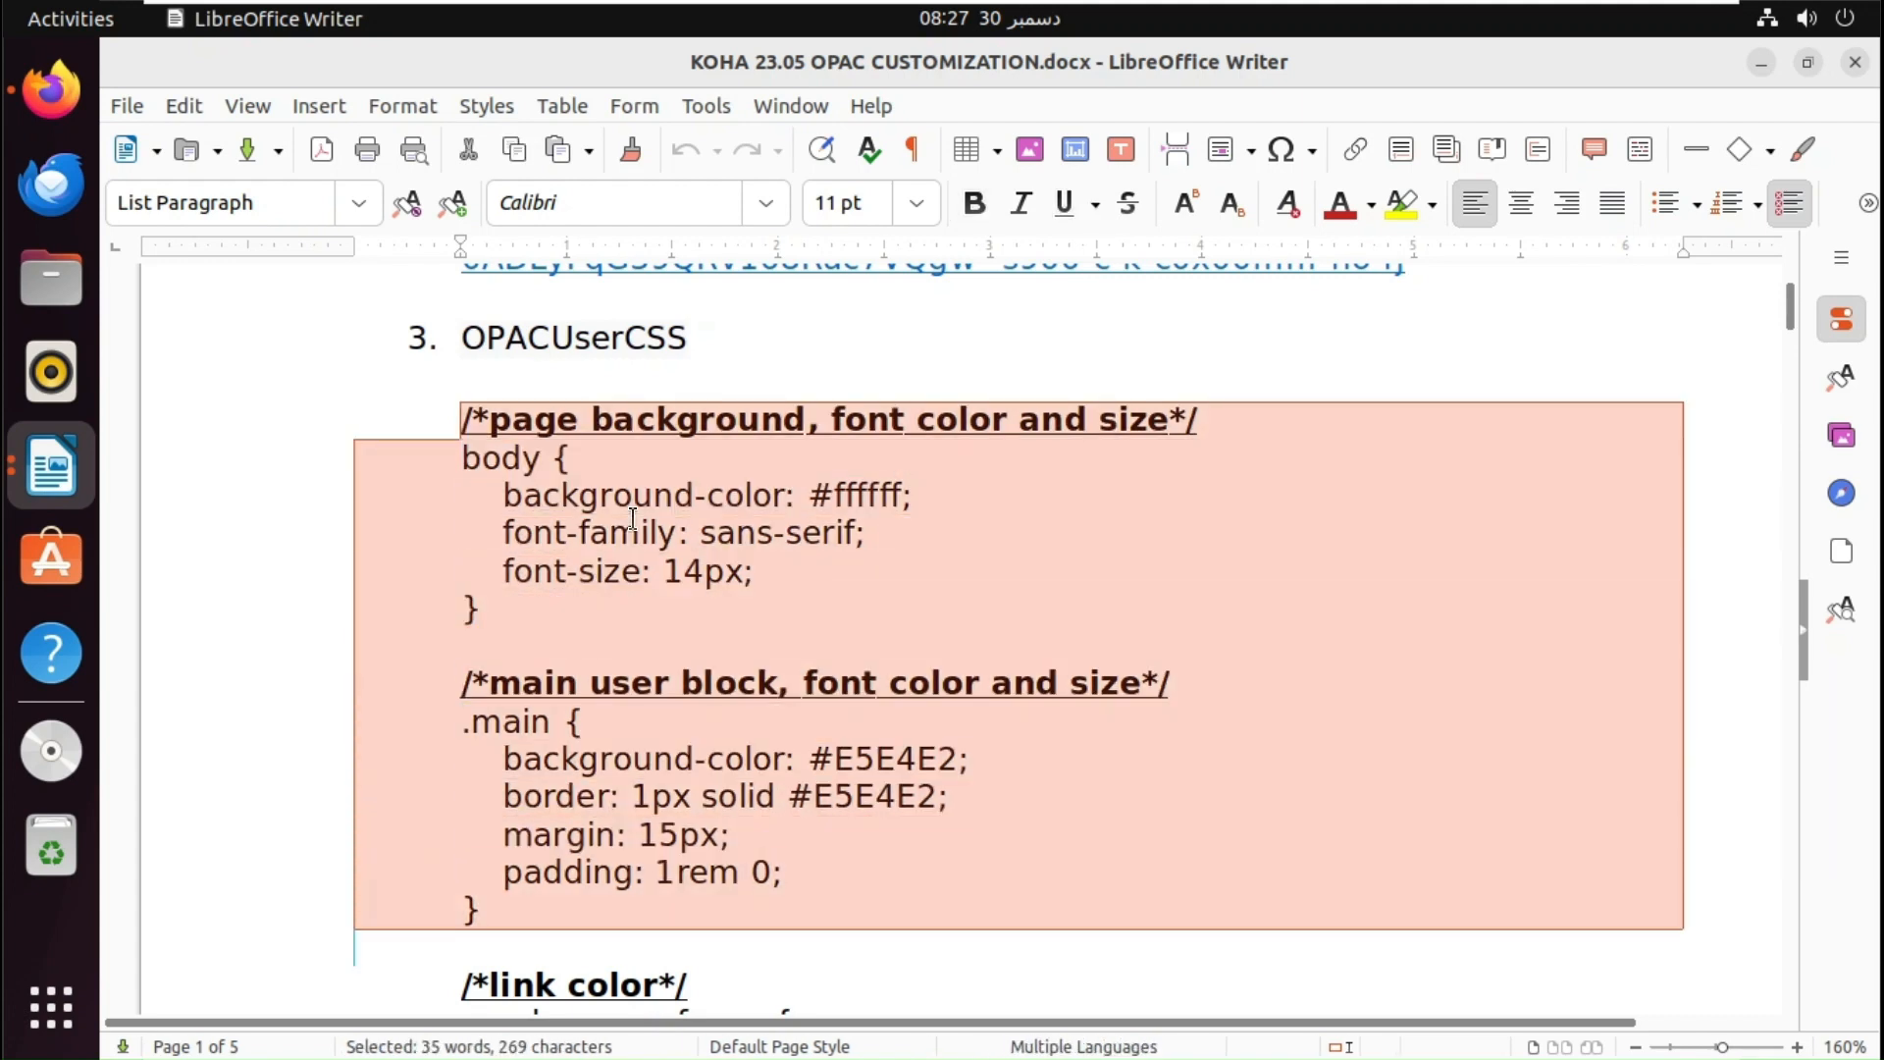
{"action": "key", "text": "shift+Down"}
{"action": "key", "text": "shift+Down"}
{"action": "key", "text": "shift+Down"}
{"action": "key", "text": "shift+Down"}
{"action": "key", "text": "shift+Down"}
{"action": "key", "text": "shift+Down"}
{"action": "key", "text": "shift+Down"}
{"action": "key", "text": "shift+Down"}
{"action": "key", "text": "shift+Down"}
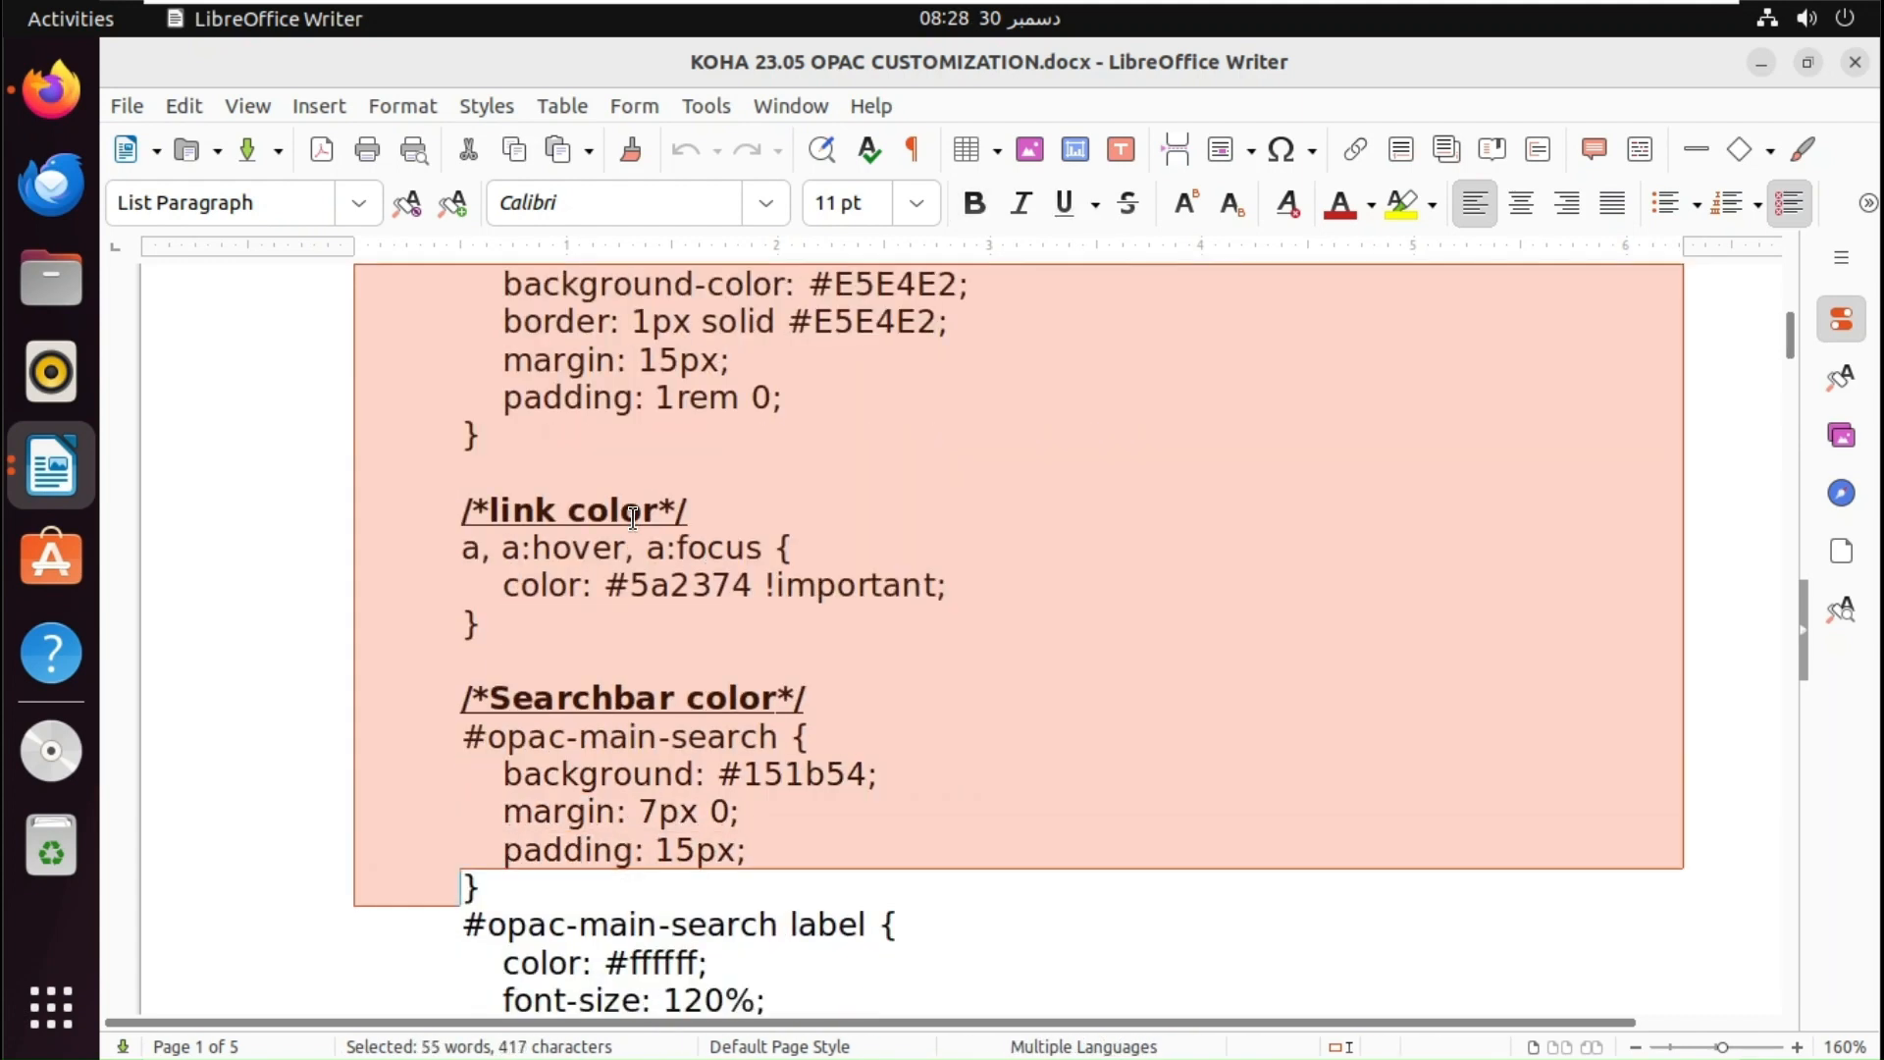
{"action": "key", "text": "shift+Down"}
{"action": "key", "text": "shift+Down"}
{"action": "key", "text": "shift+Down"}
{"action": "key", "text": "shift+Down"}
{"action": "key", "text": "shift+Down"}
{"action": "key", "text": "shift+Down"}
{"action": "key", "text": "shift+Down"}
{"action": "key", "text": "shift+Down"}
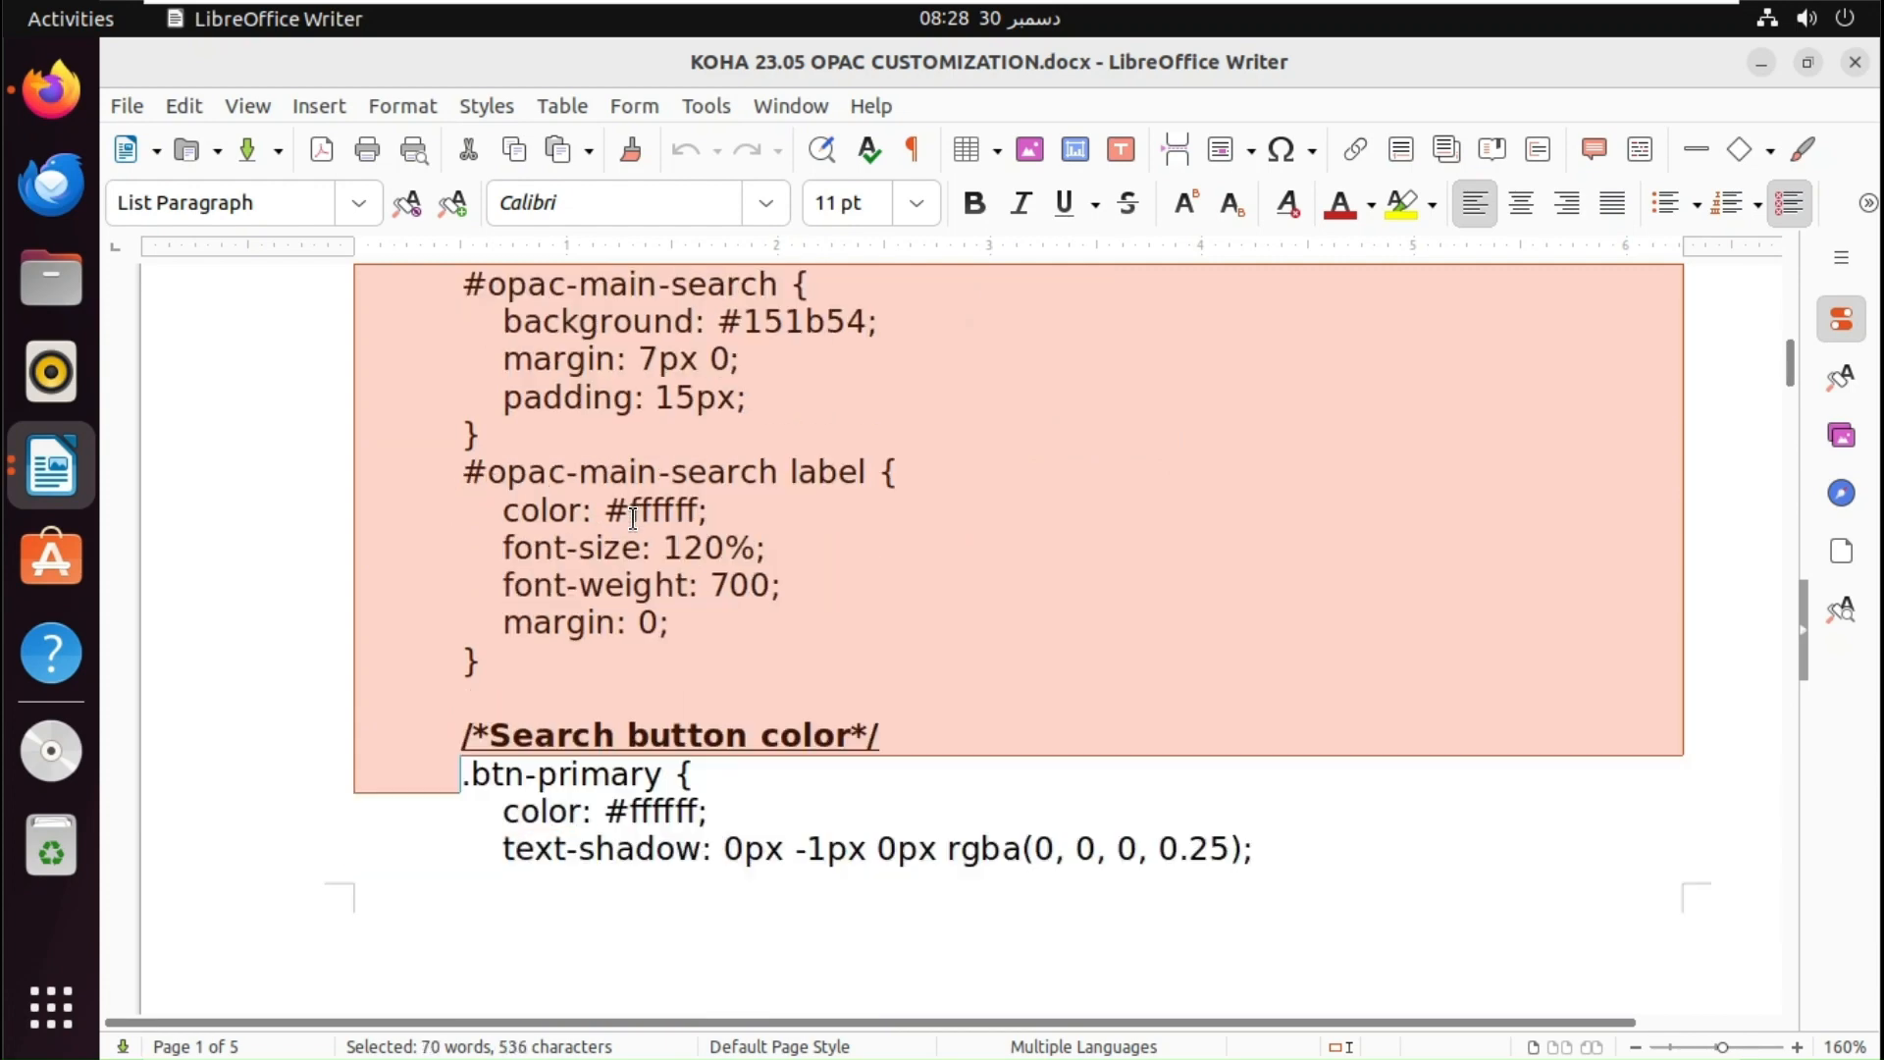
{"action": "key", "text": "shift+Down"}
{"action": "key", "text": "shift+Down"}
{"action": "key", "text": "shift+Down"}
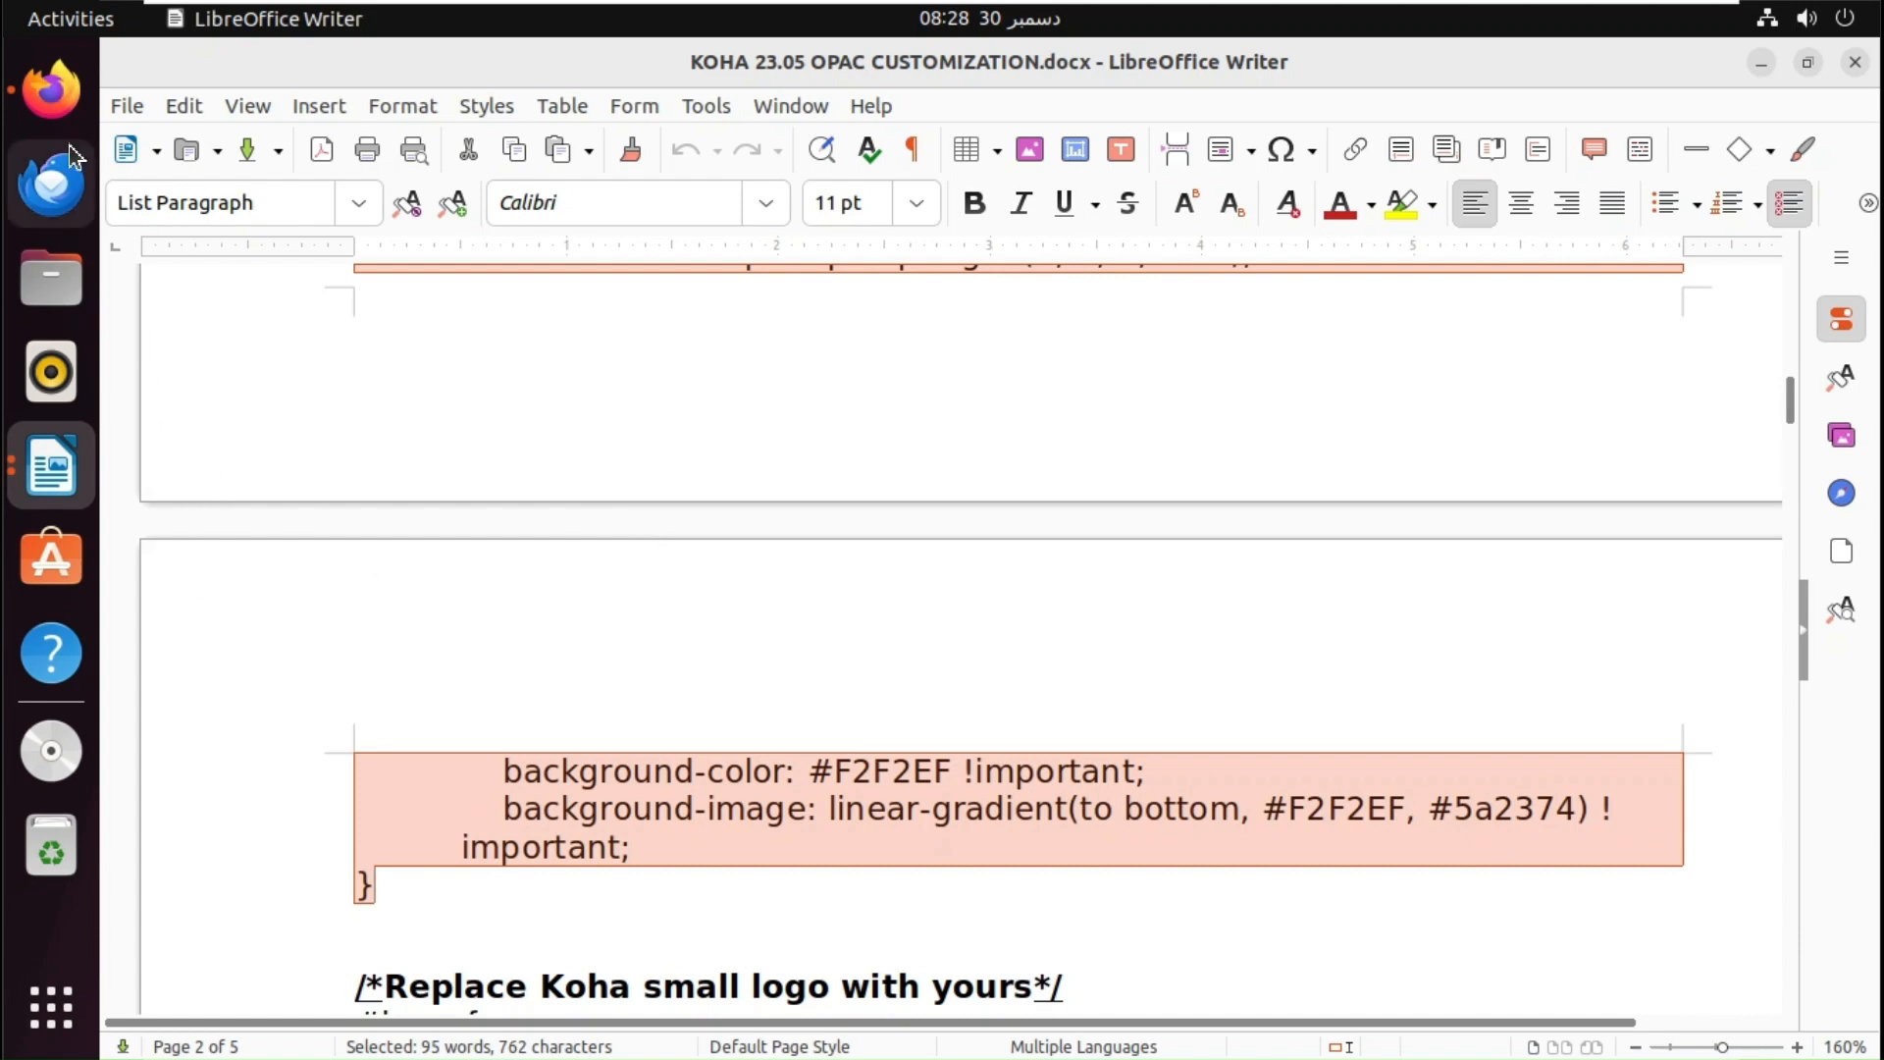
{"action": "left_click", "coordinate": [51, 88]}
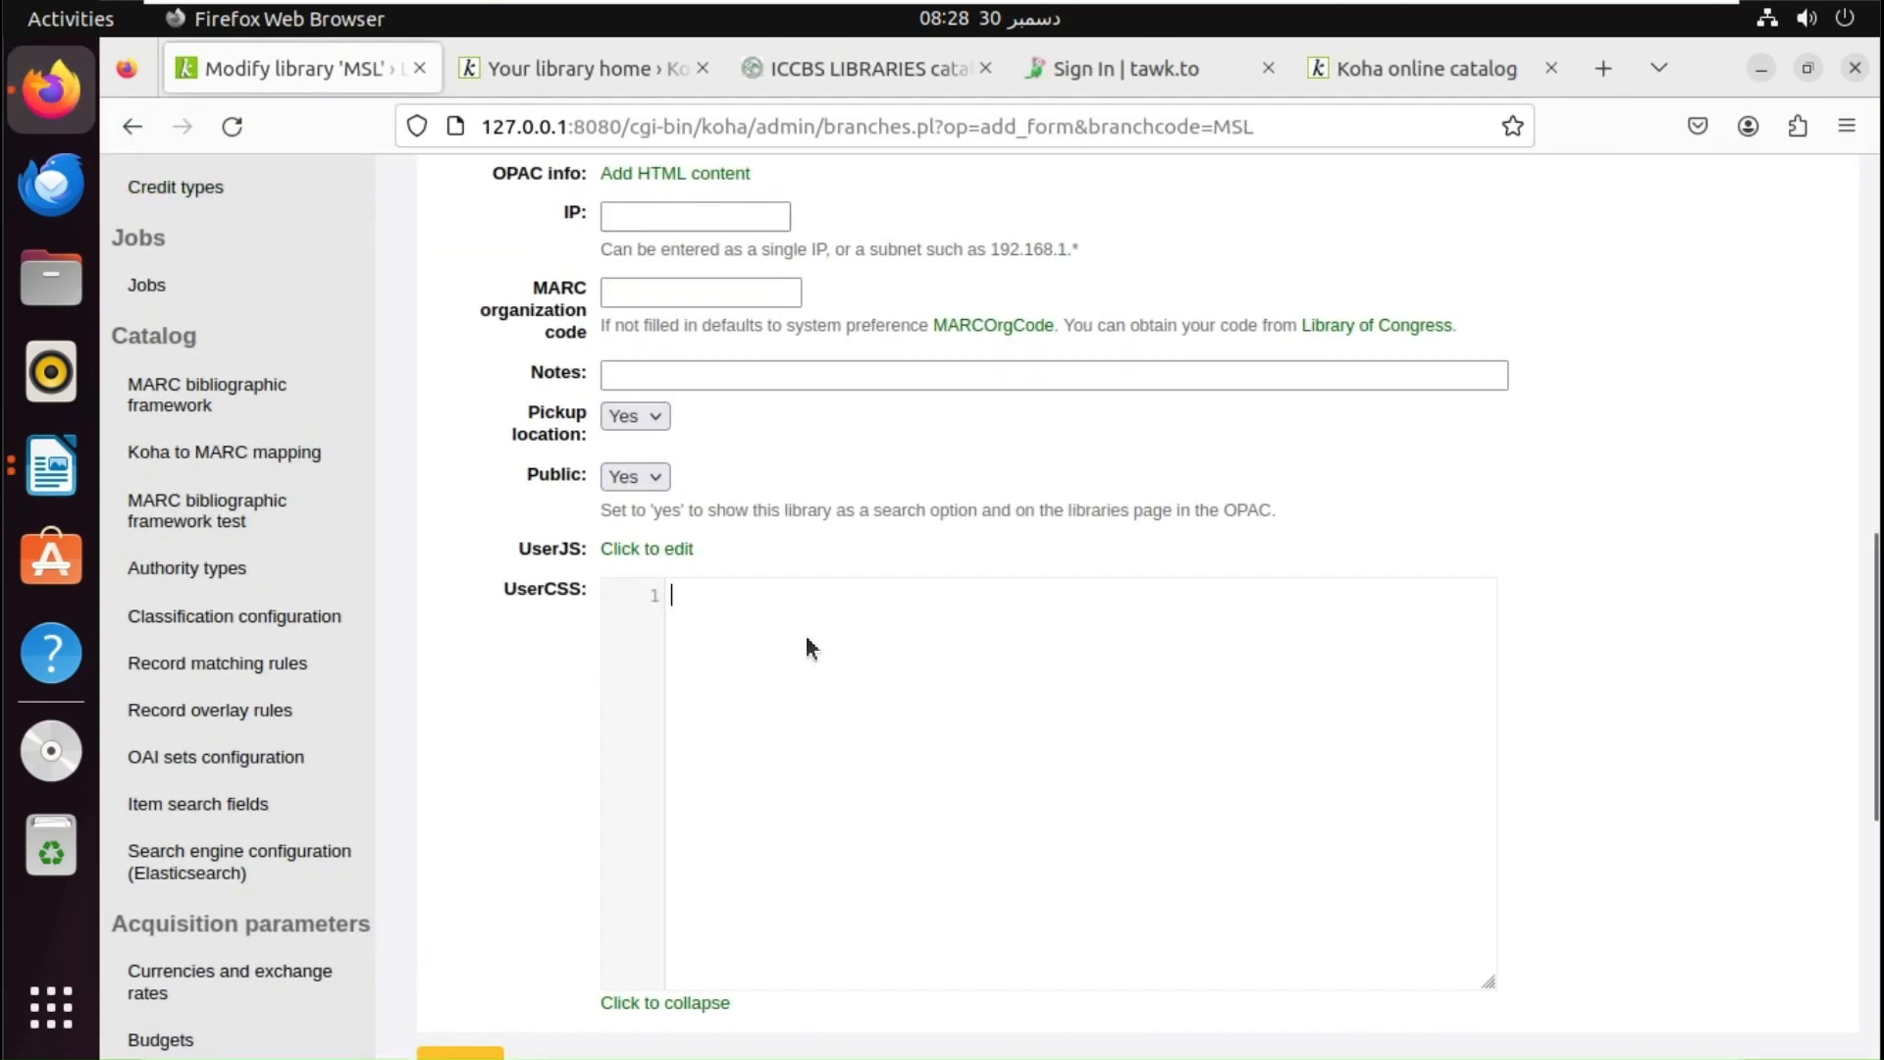
- Paste the copied CSS into MSL's UserCSS editor and submit the library
{"action": "key", "text": "ctrl+v"}
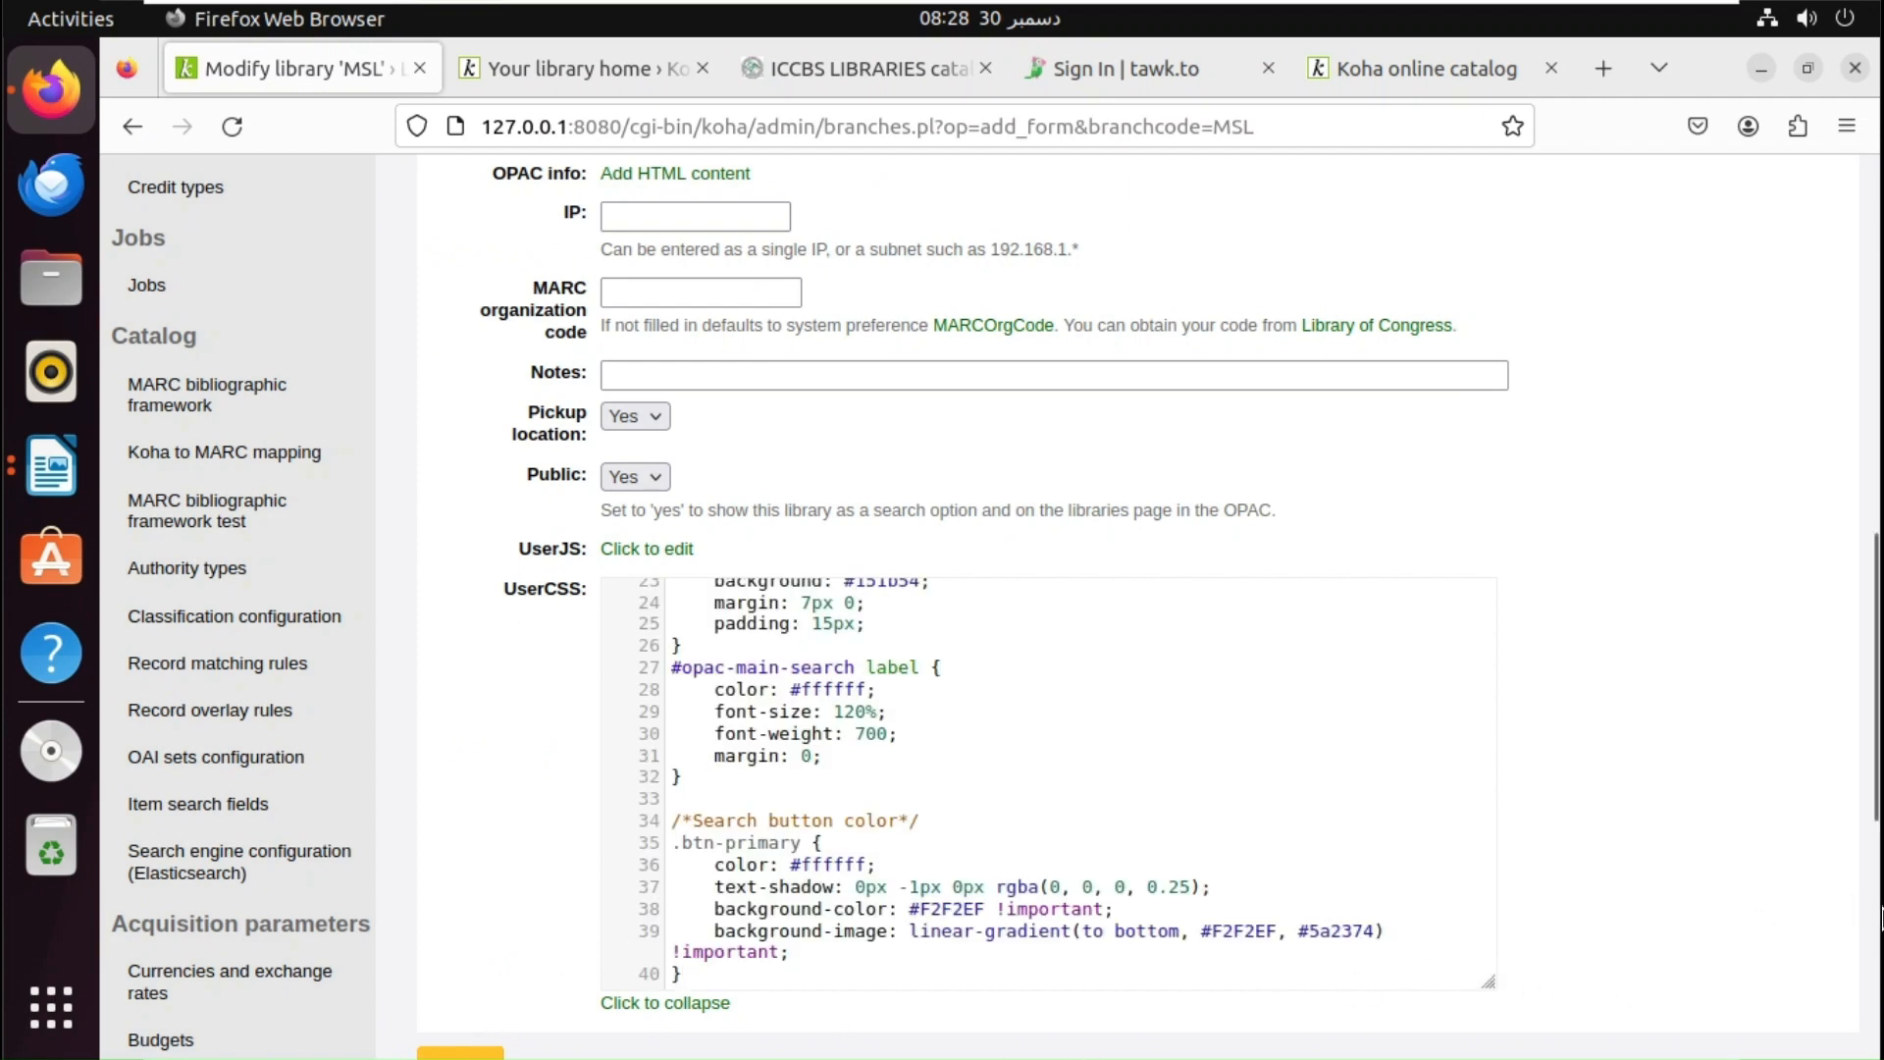
{"action": "scroll", "coordinate": [1864, 917], "scroll_direction": "down", "scroll_amount": 5}
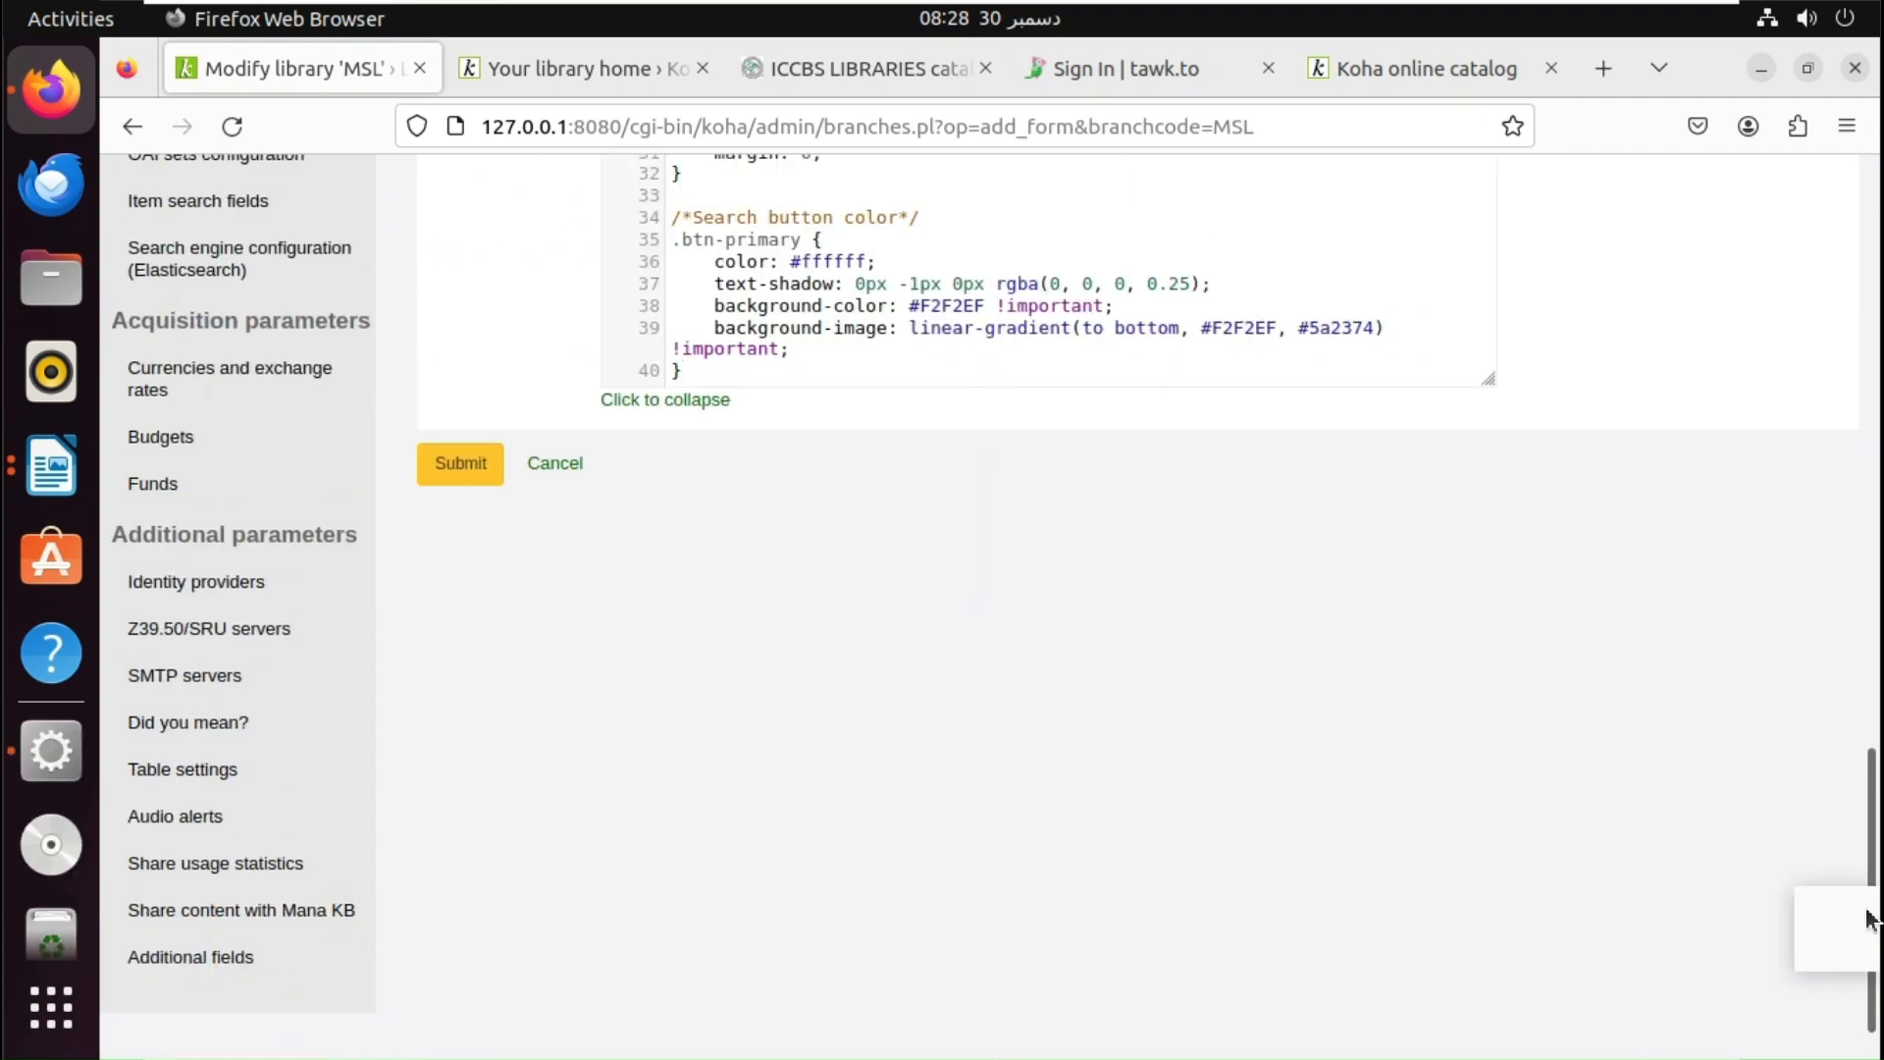
{"action": "left_click", "coordinate": [481, 478]}
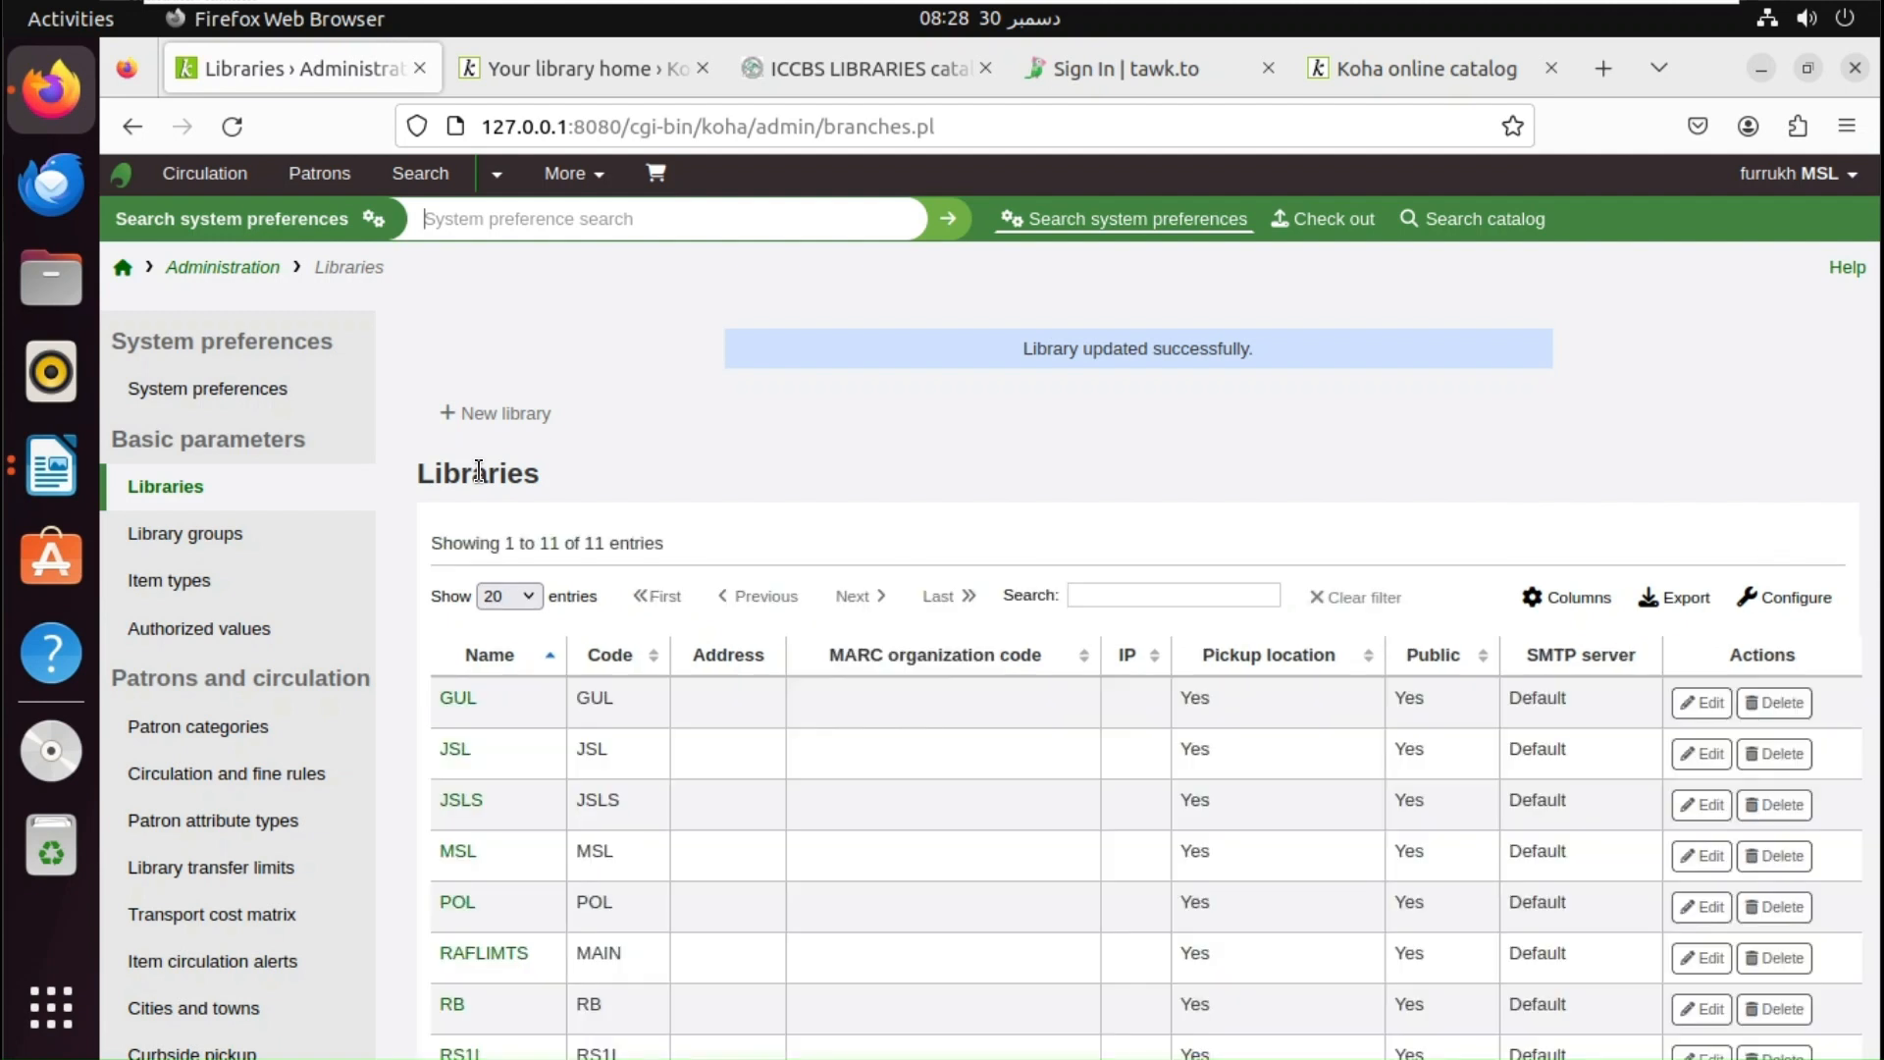
- Reload the OPAC to show the dark colour scheme and view the GUL library page
{"action": "left_click", "coordinate": [538, 69]}
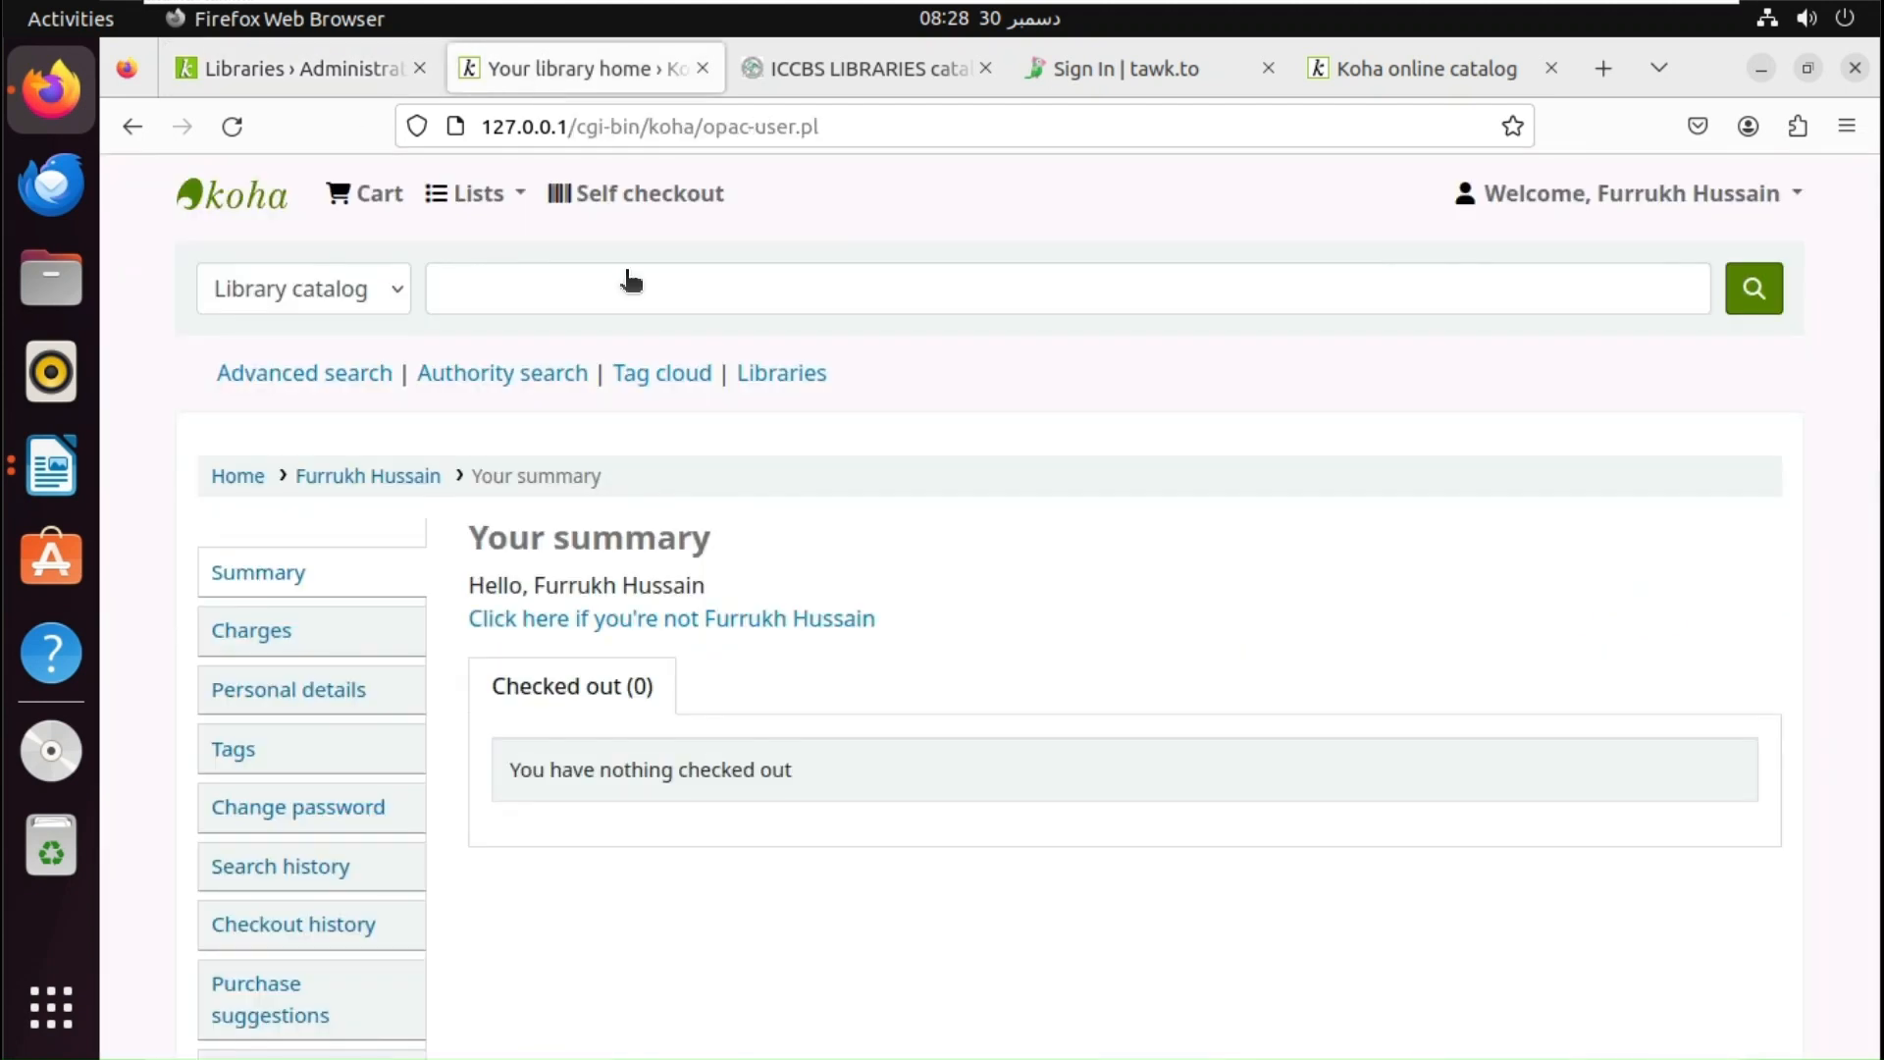
{"action": "left_click", "coordinate": [232, 128]}
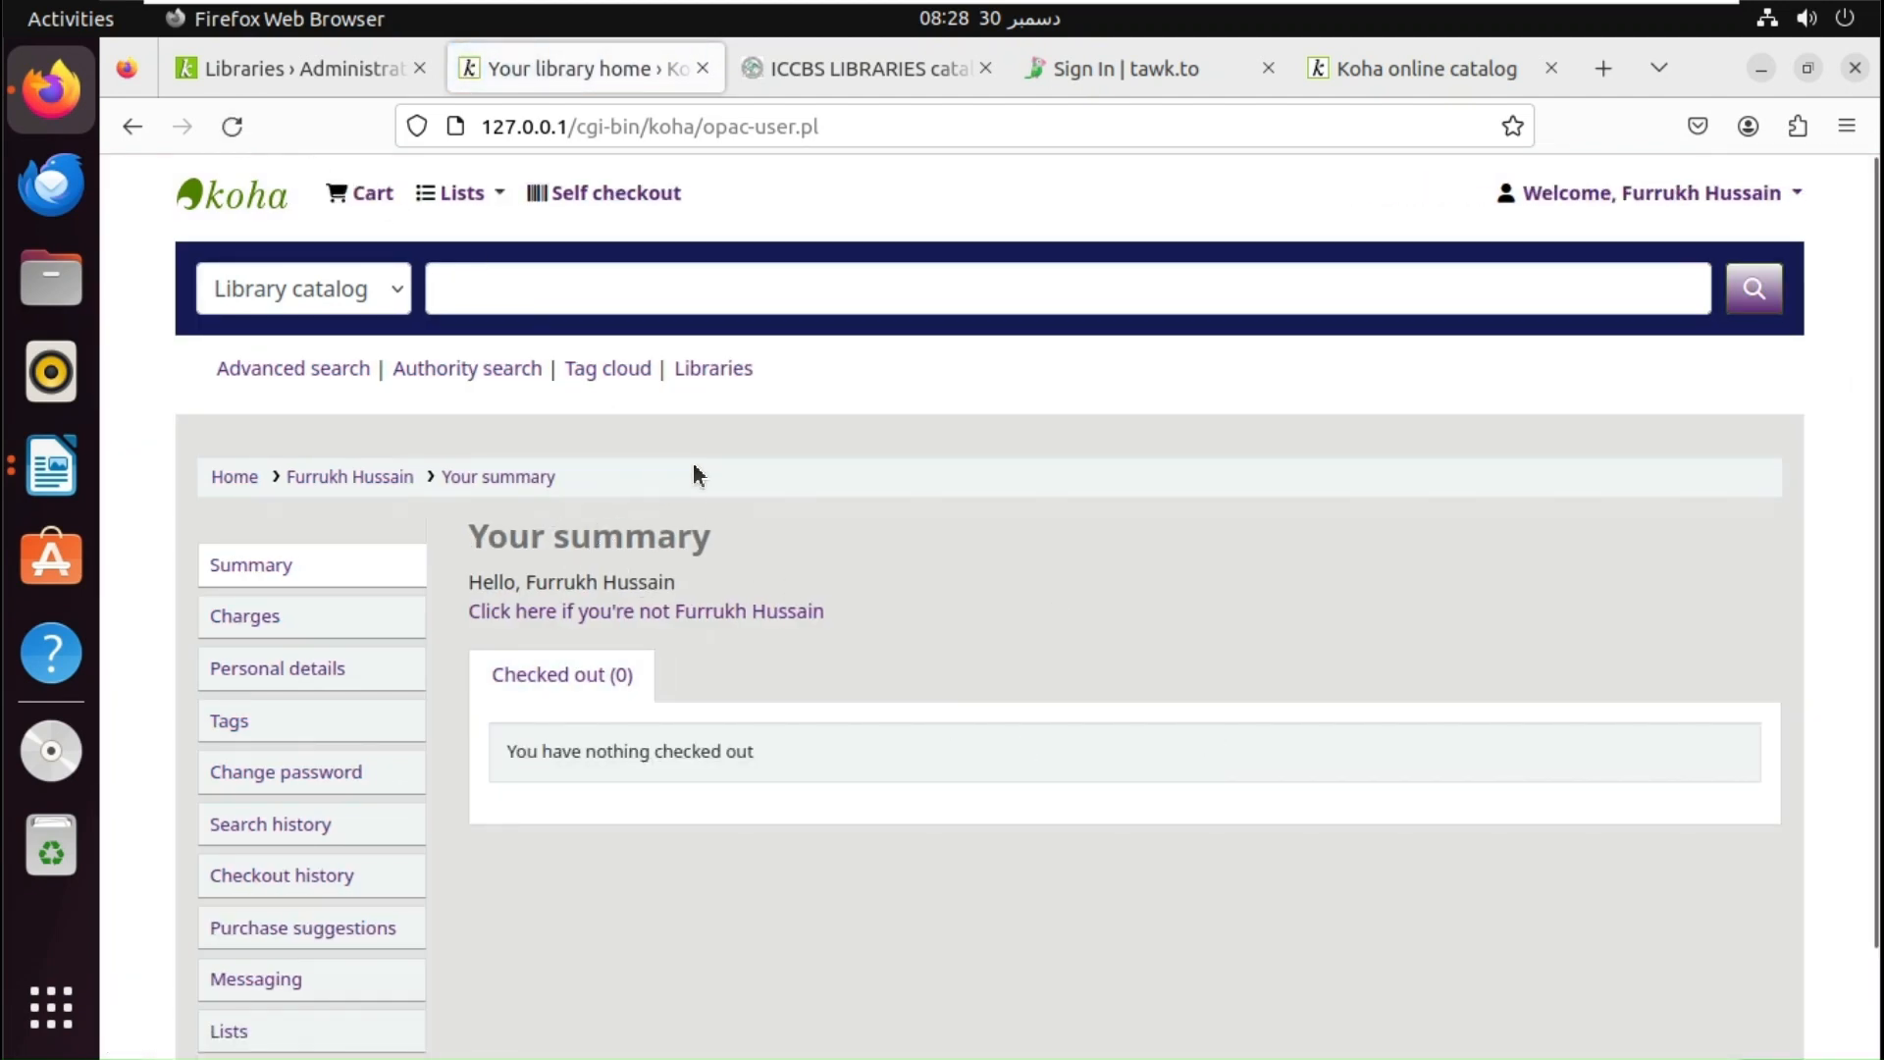
{"action": "left_click", "coordinate": [725, 373]}
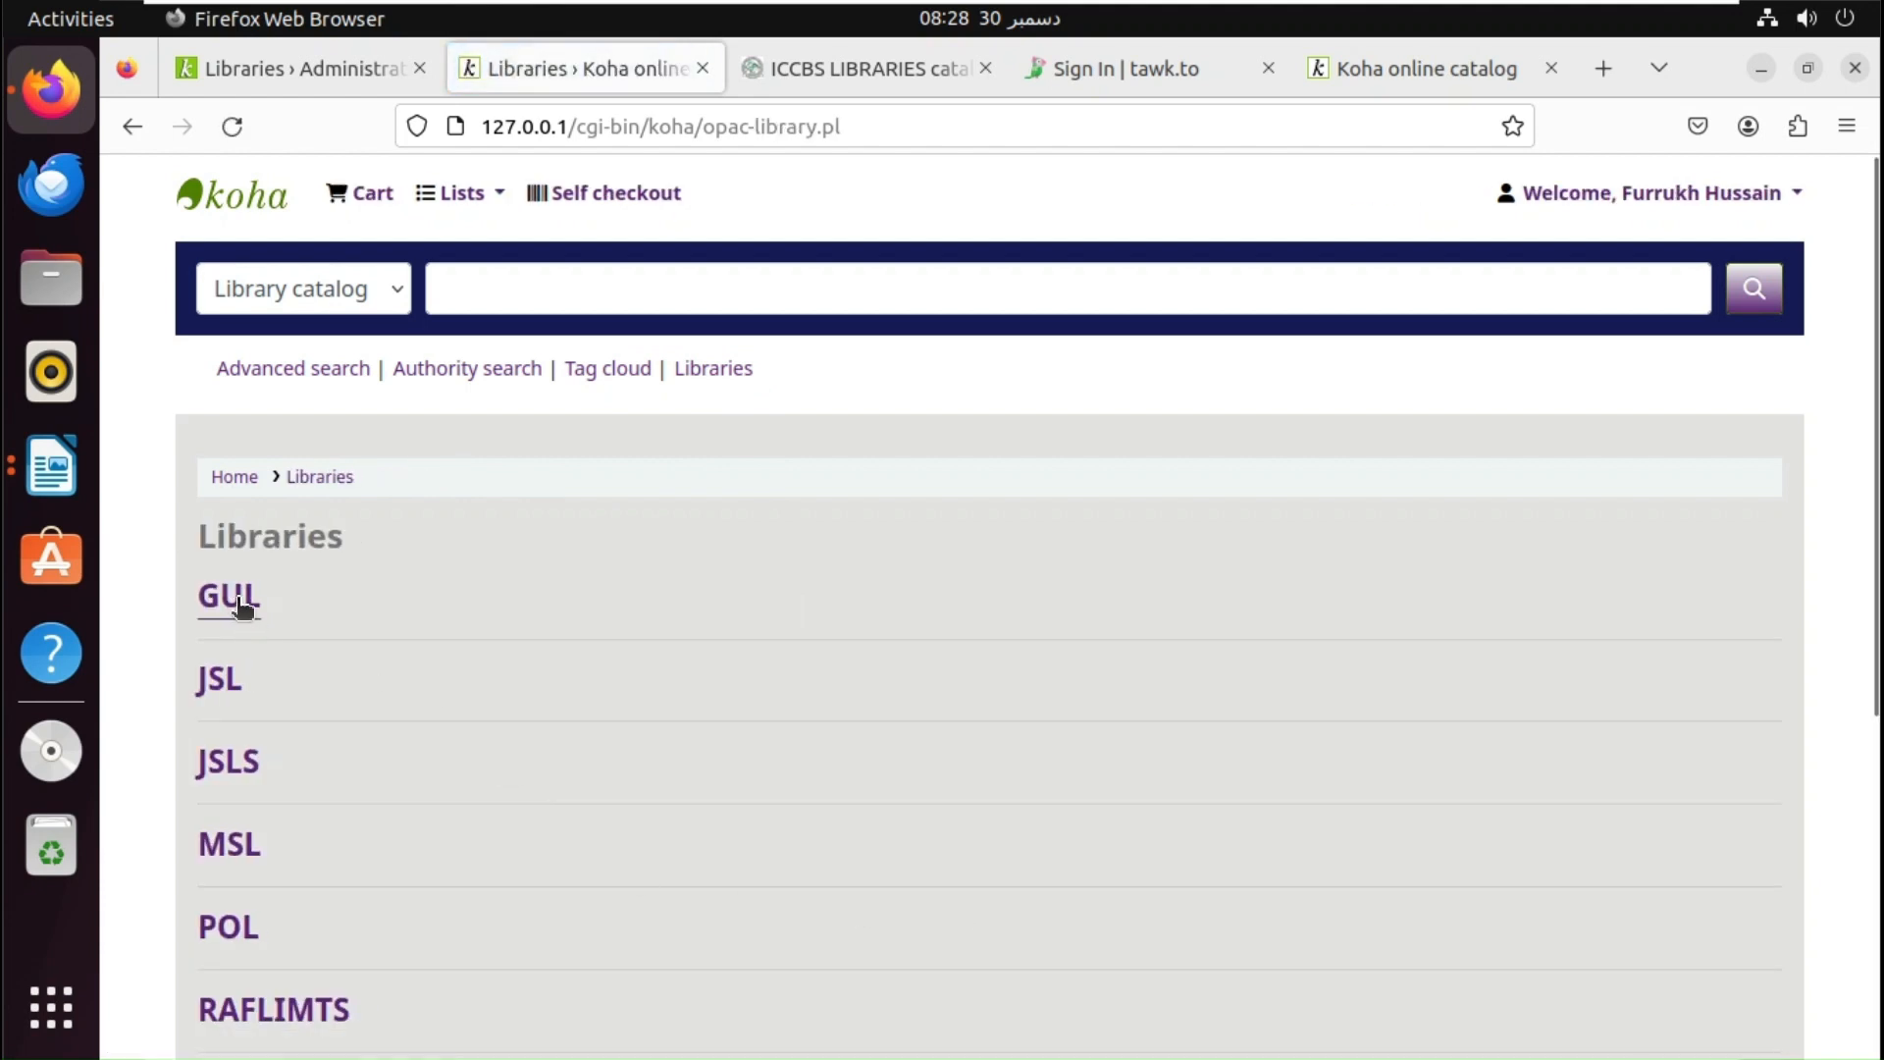
{"action": "left_click", "coordinate": [242, 608]}
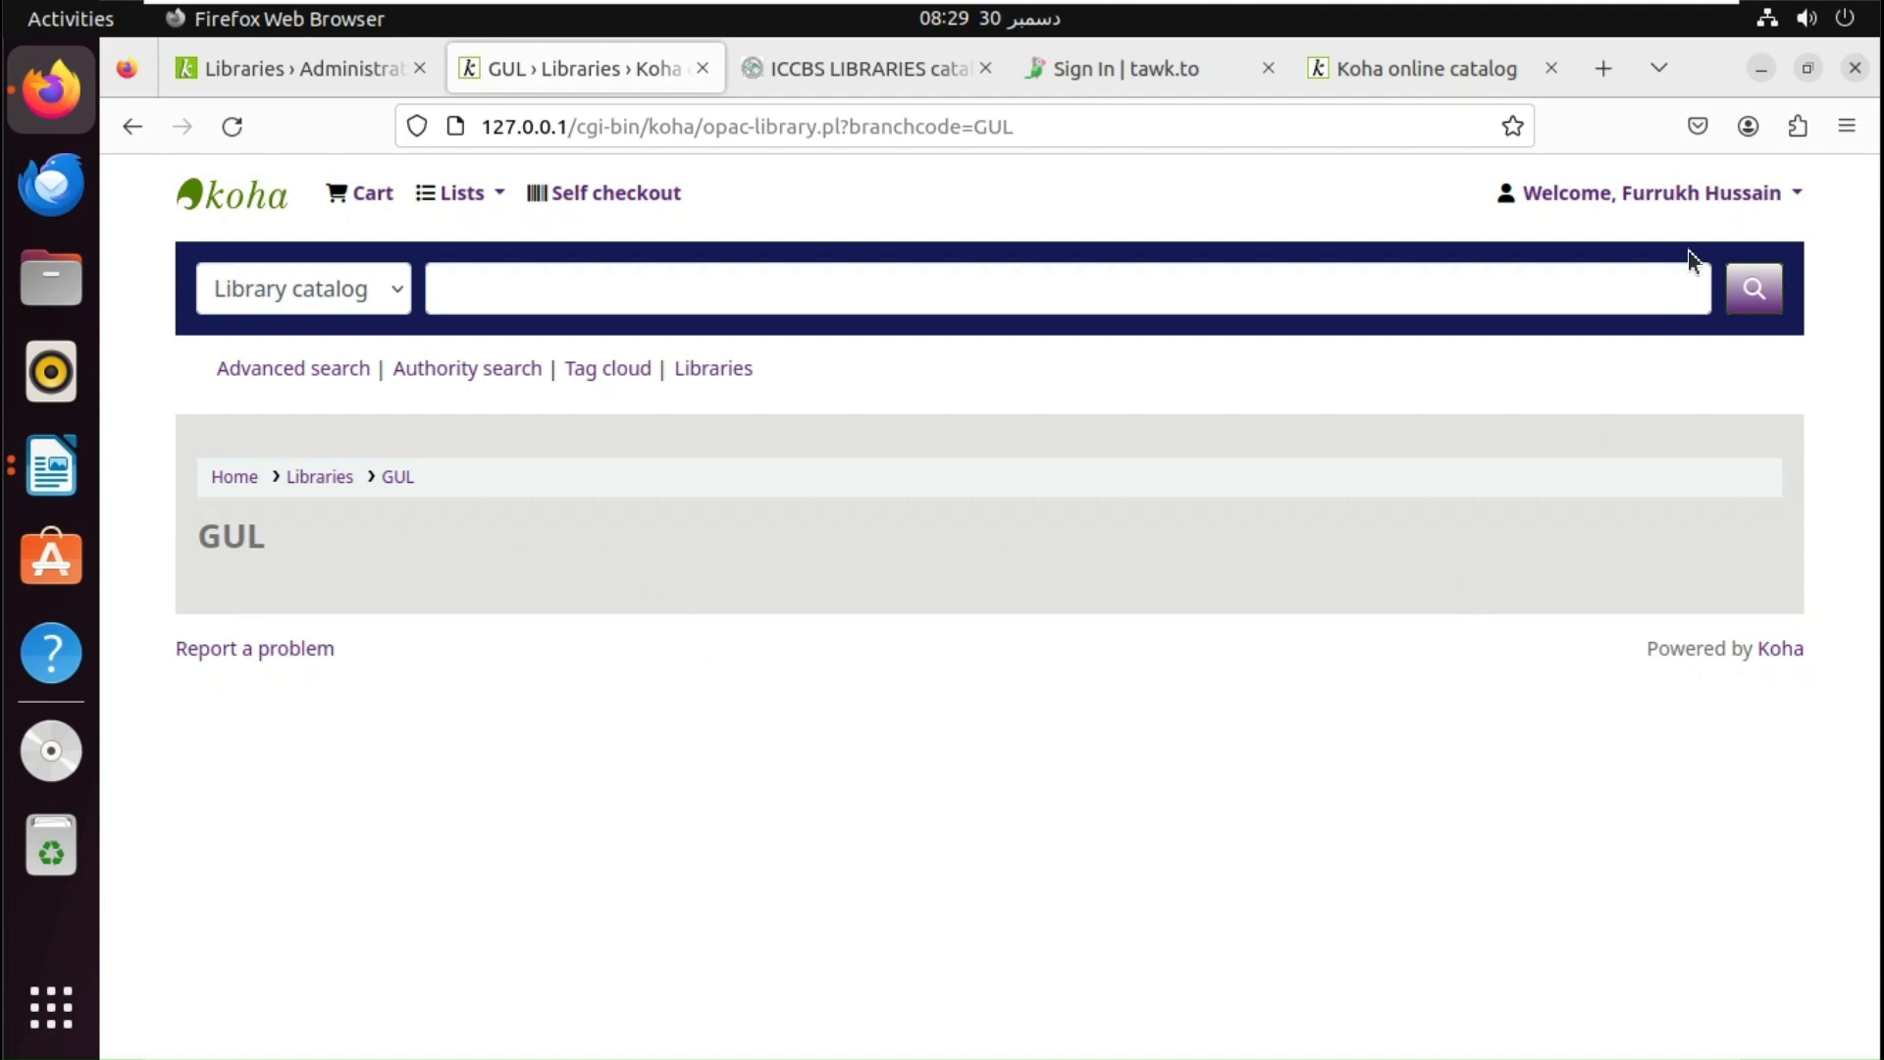
{"action": "left_click", "coordinate": [1695, 196]}
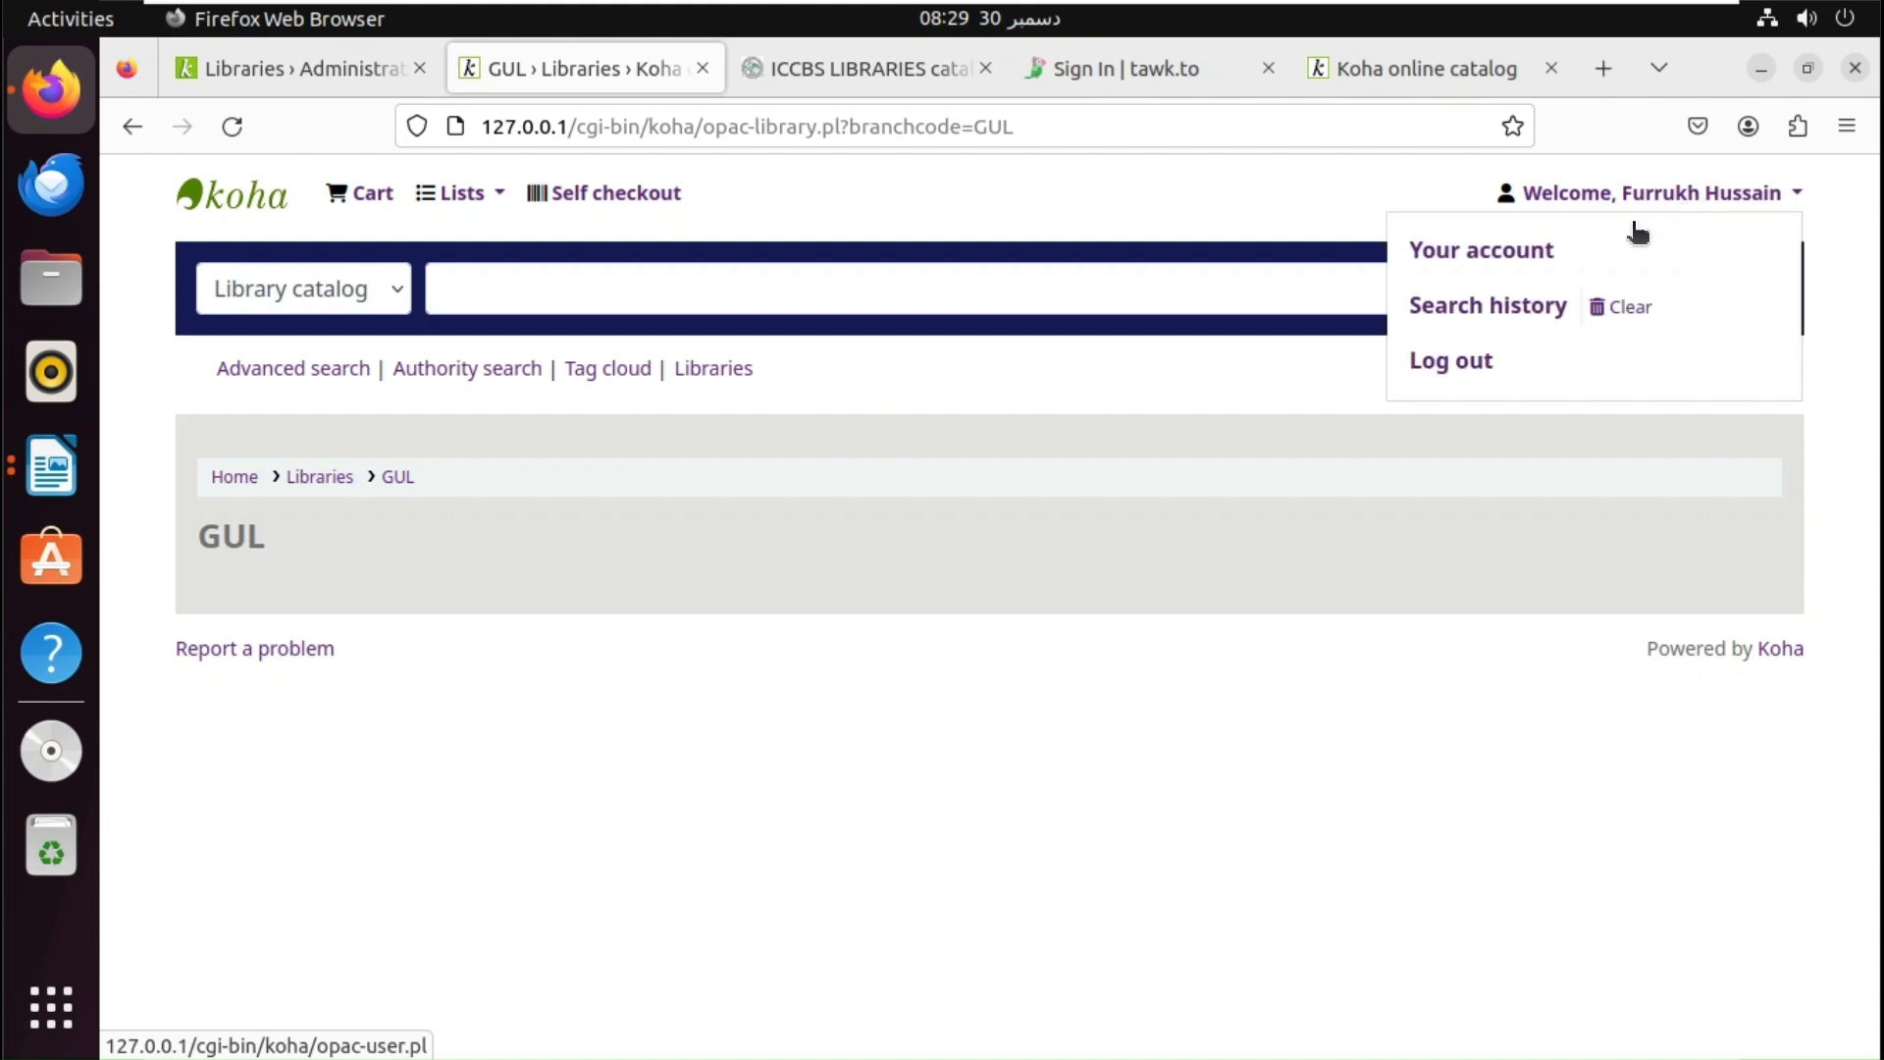
- Log out of the OPAC patron account, then log back in from the OPAC login page
{"action": "left_click", "coordinate": [1451, 363]}
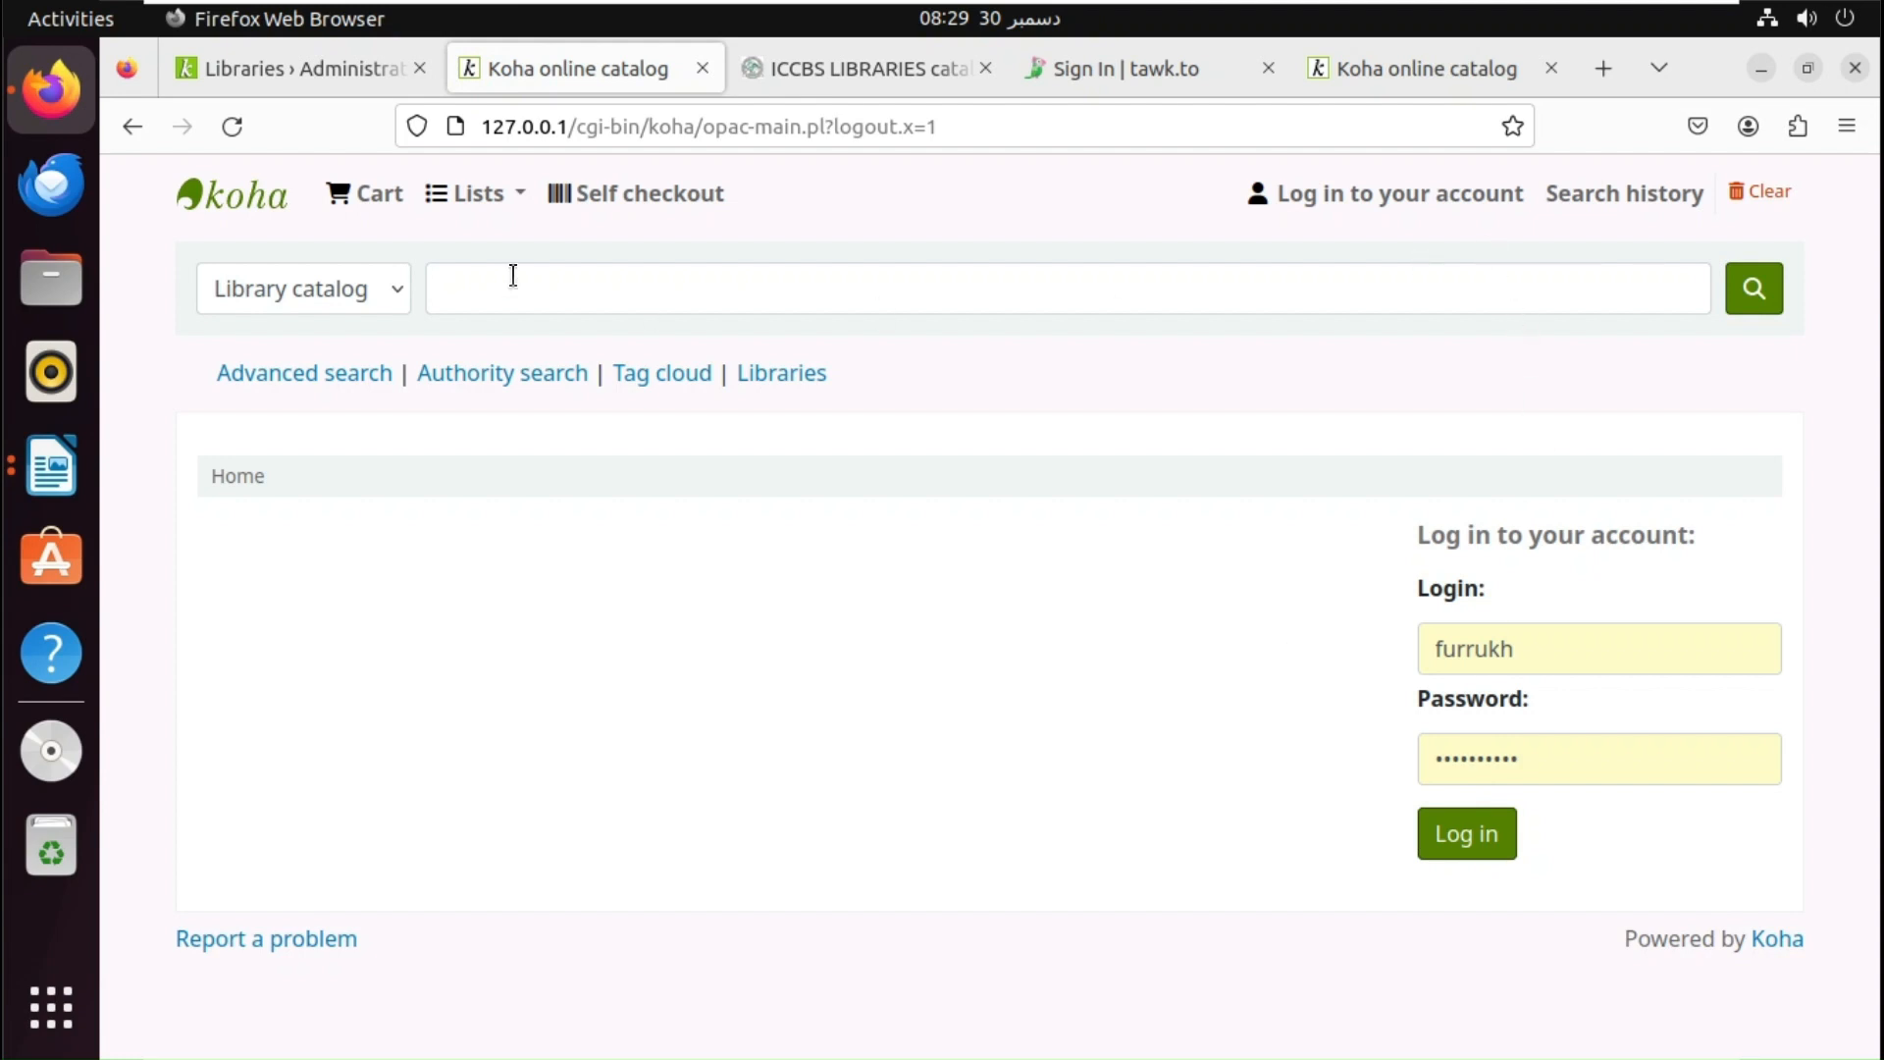
{"action": "left_click", "coordinate": [326, 67]}
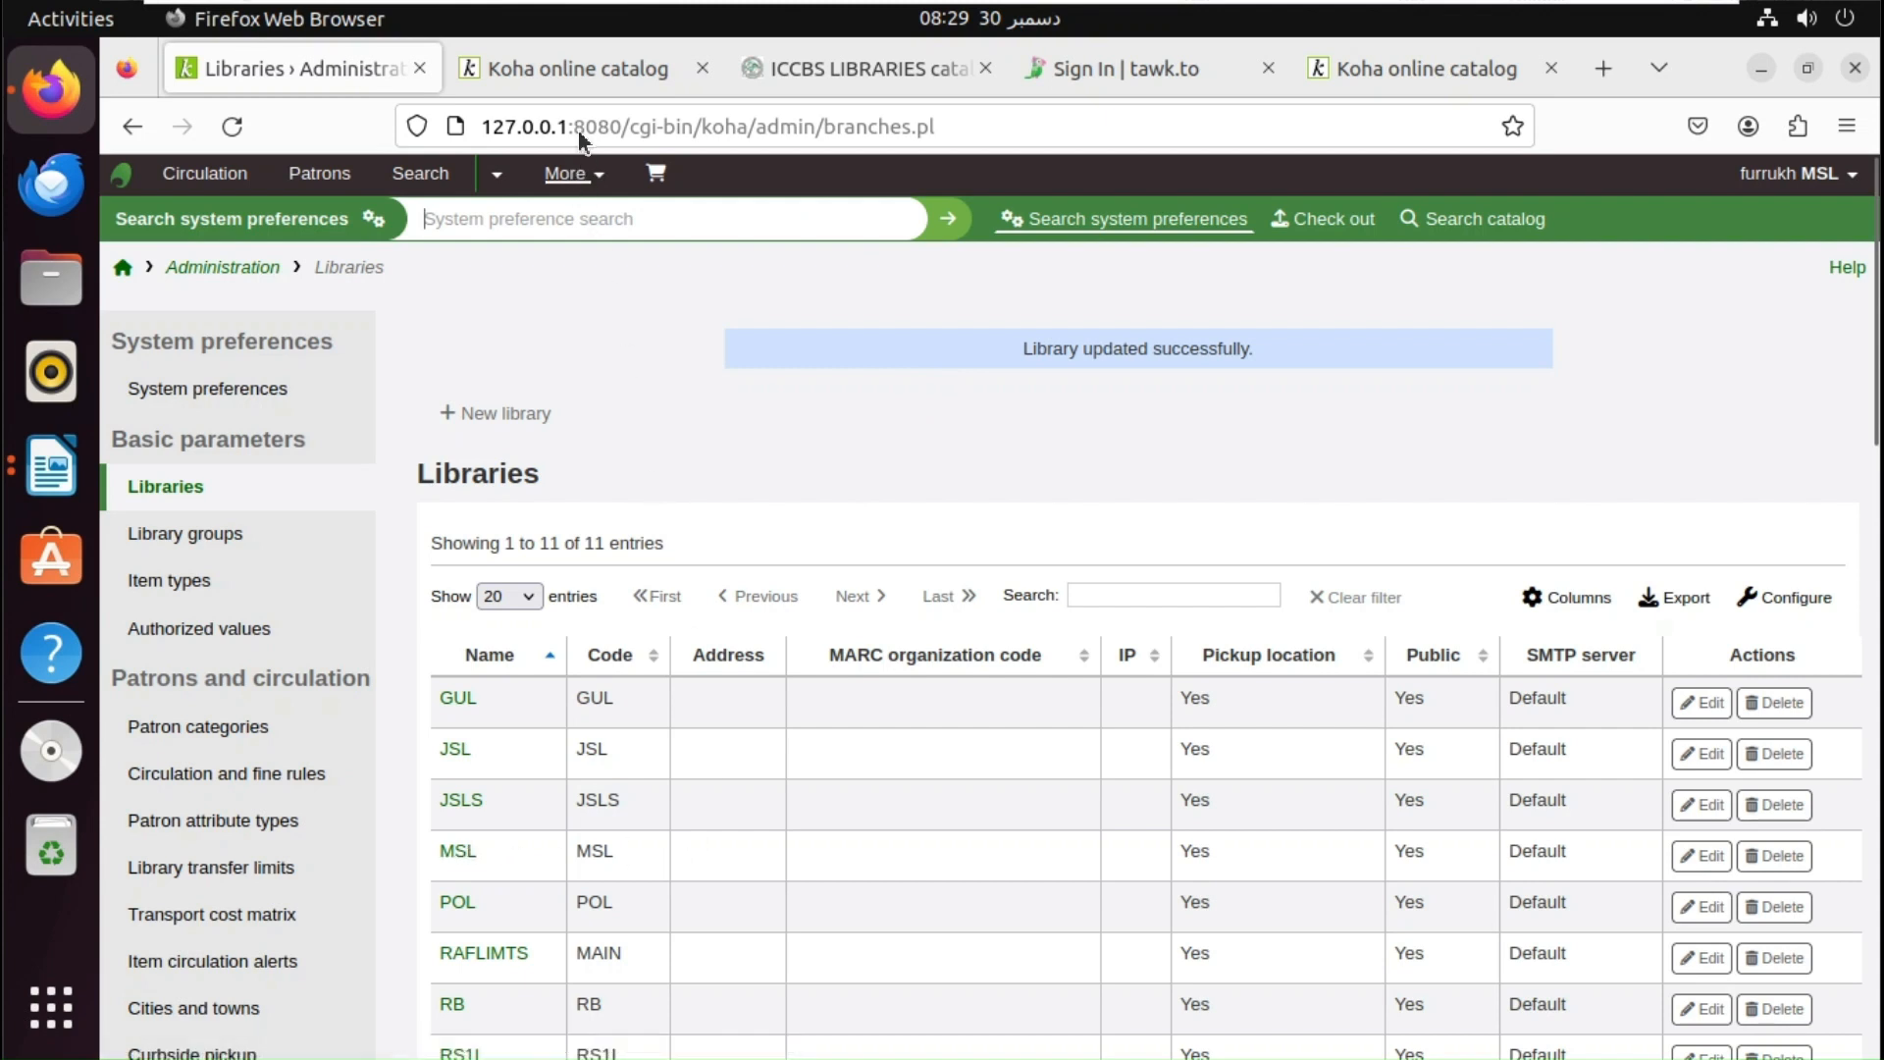
{"action": "left_click", "coordinate": [608, 65]}
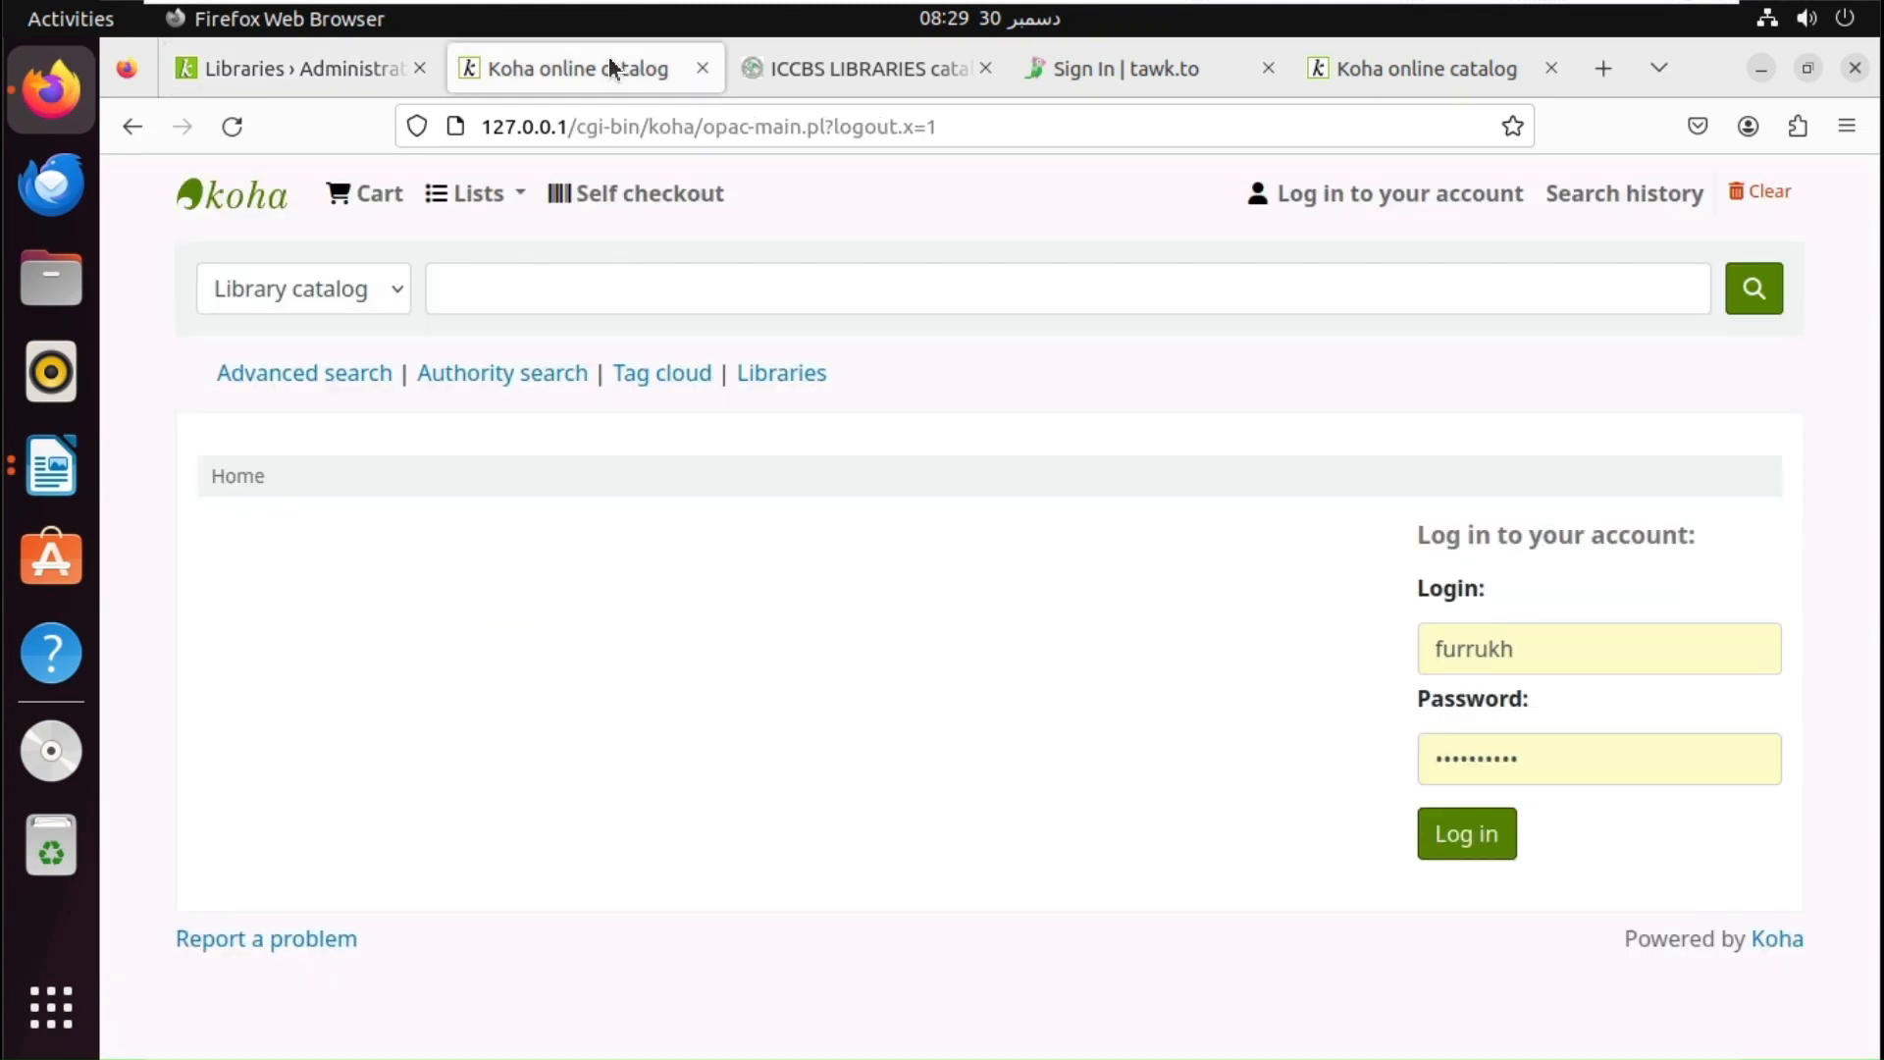
{"action": "left_click", "coordinate": [1480, 839]}
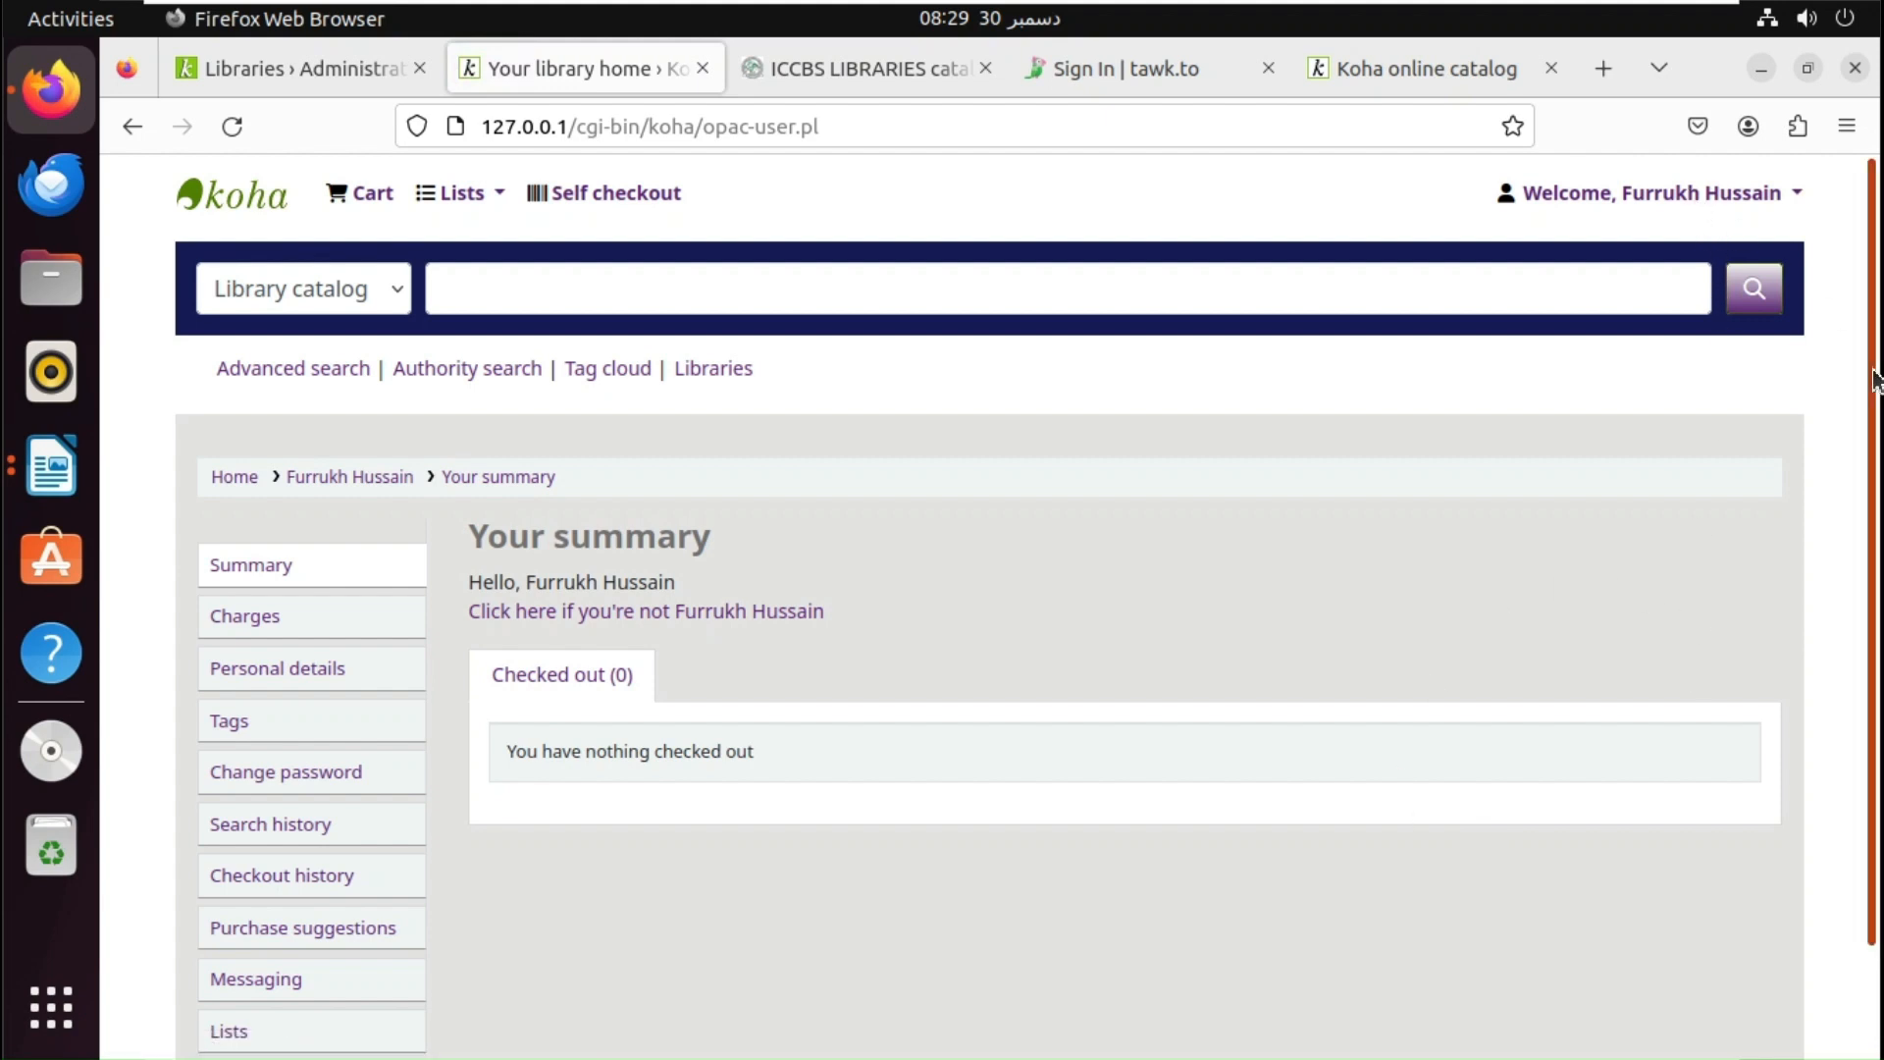
{"action": "mouse_move", "coordinate": [1874, 382]}
{"action": "left_mouse_down"}
{"action": "mouse_move", "coordinate": [1874, 532]}
{"action": "mouse_move", "coordinate": [1874, 393]}
{"action": "left_mouse_up"}
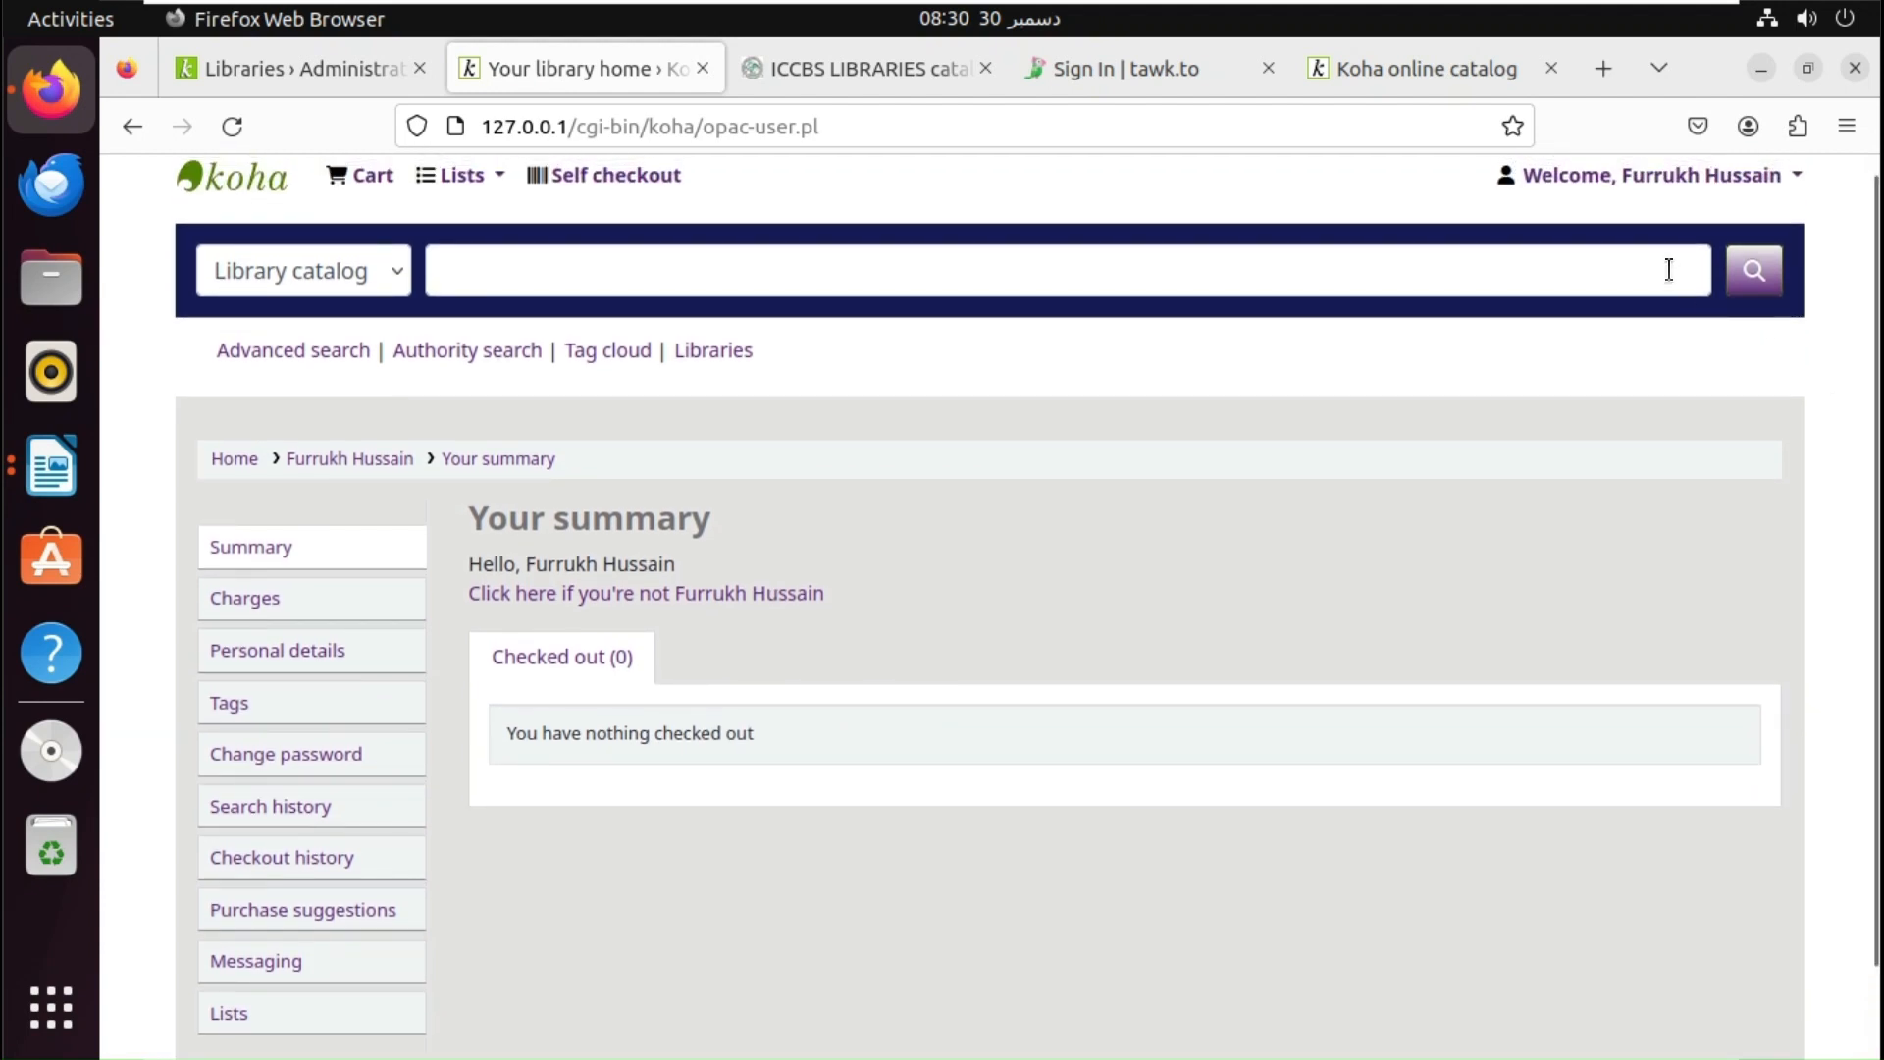
- Log out of the OPAC again and return to the staff Libraries page
{"action": "left_click", "coordinate": [1668, 178]}
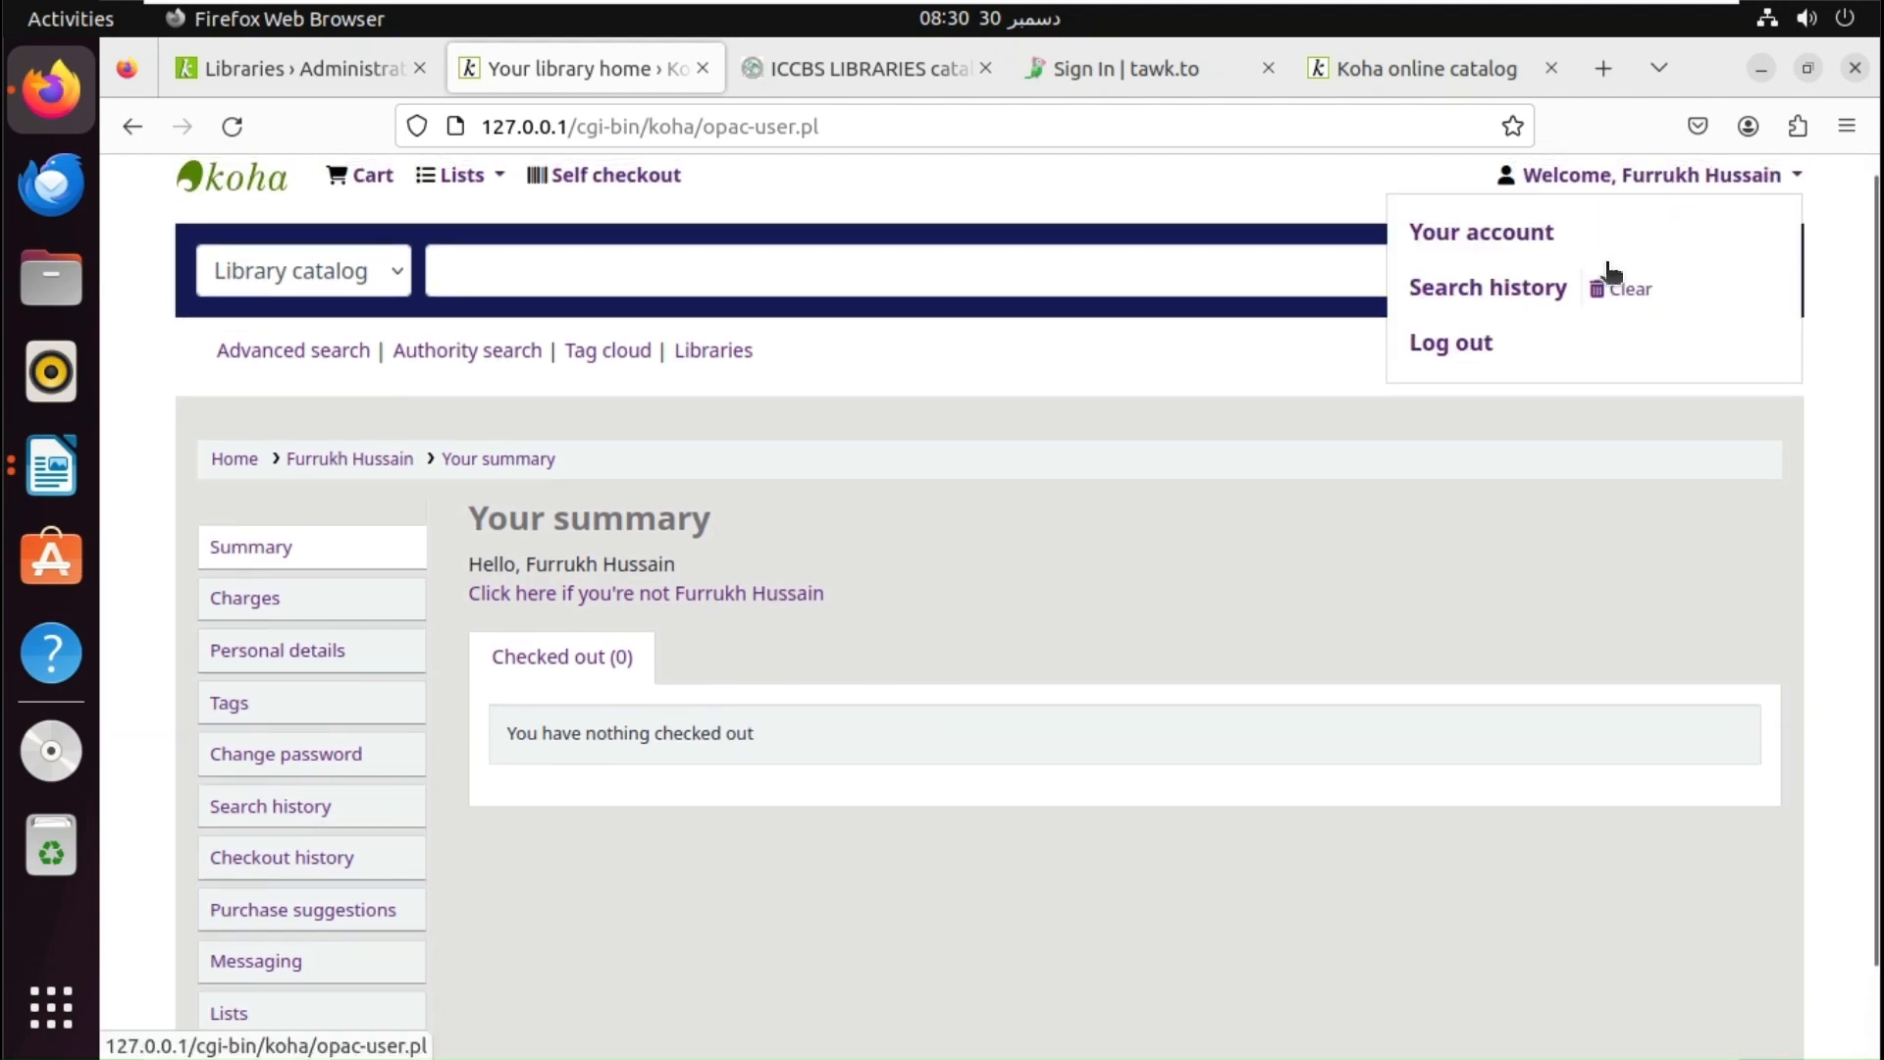
{"action": "left_click", "coordinate": [1462, 351]}
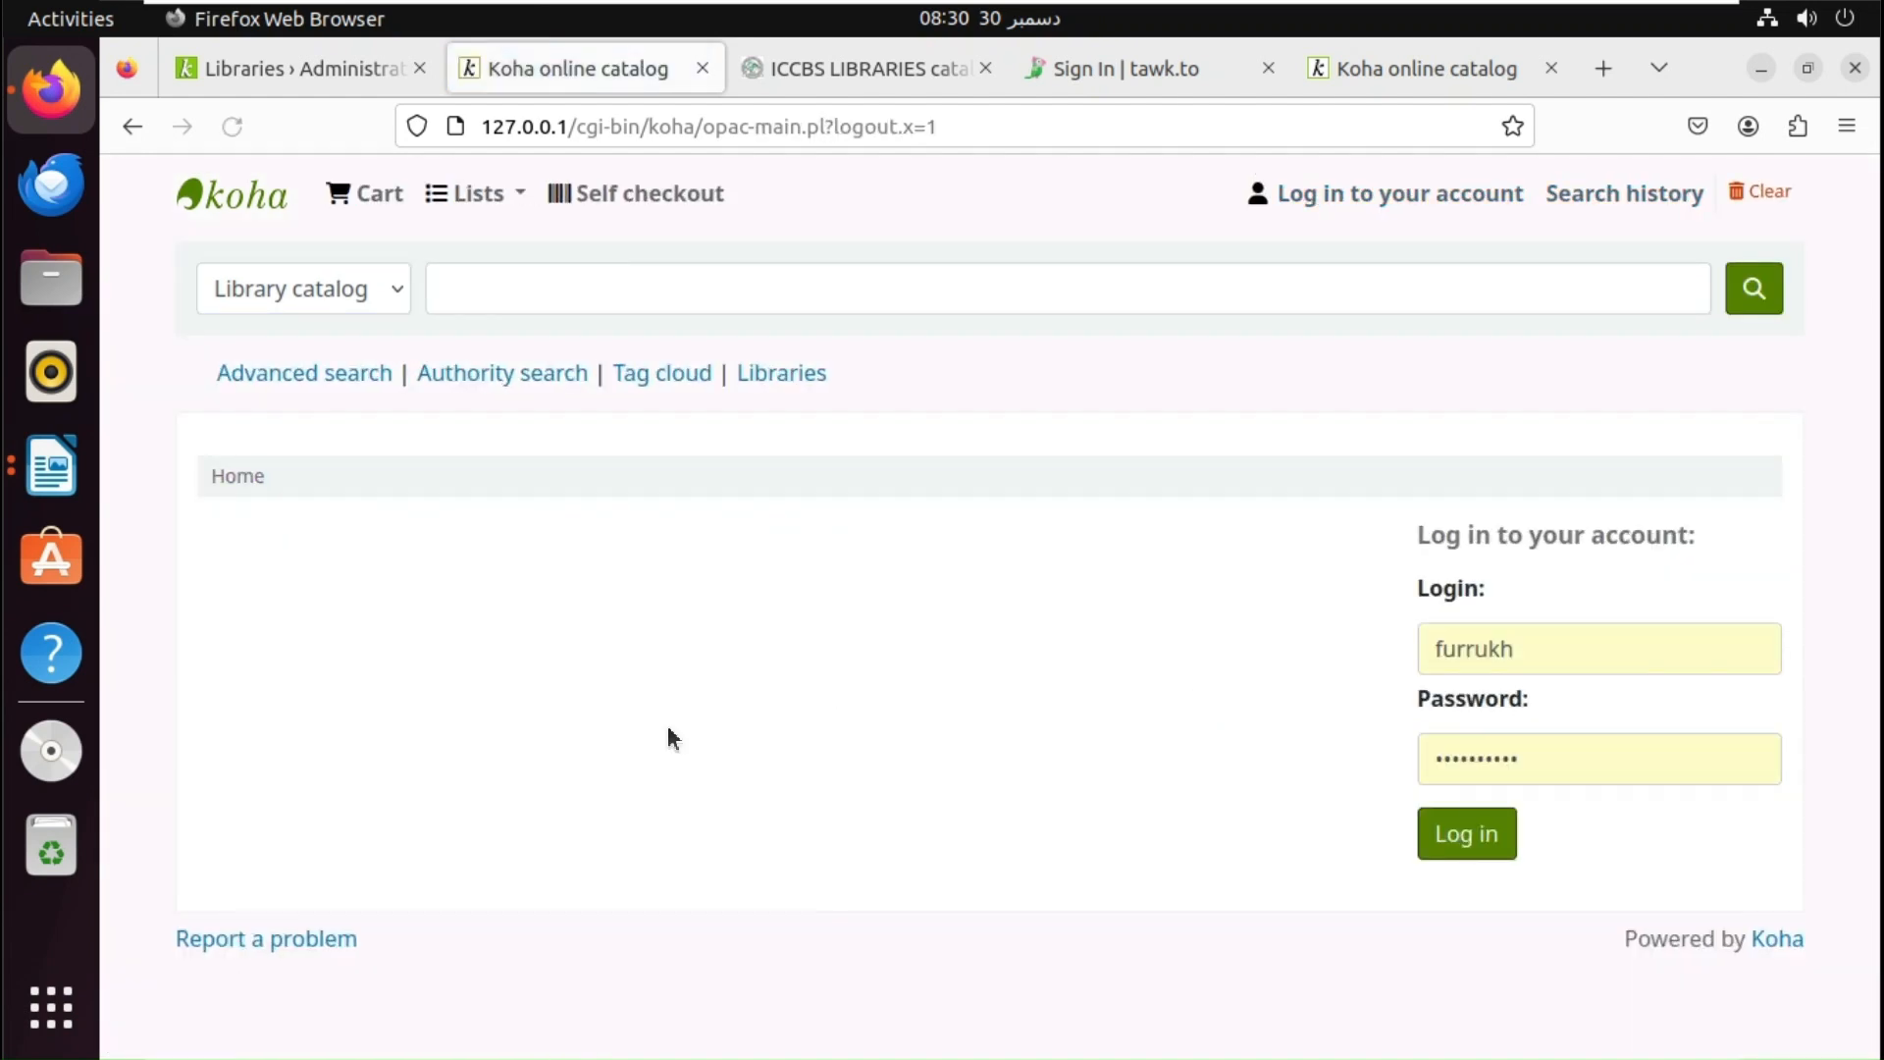
{"action": "left_click", "coordinate": [332, 55]}
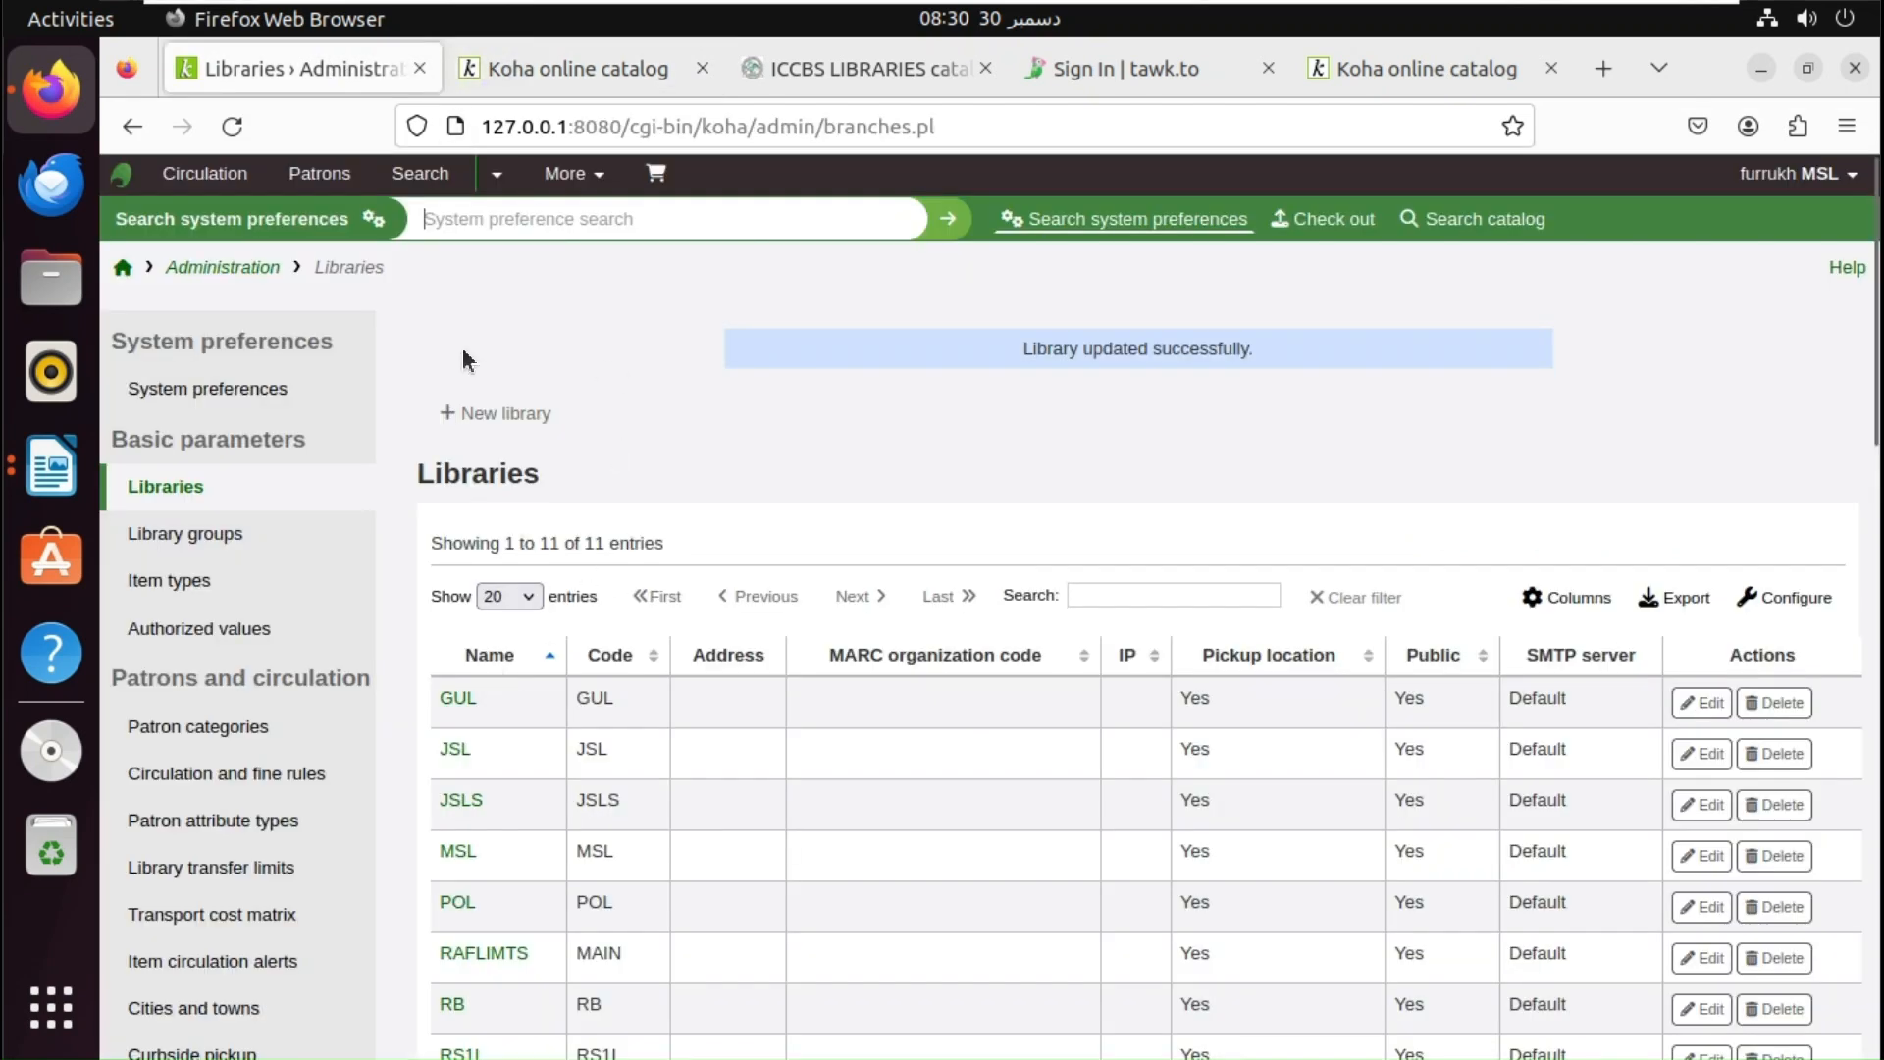
- Log back into the staff interface with the saved login and open the Patrons module
{"action": "left_click", "coordinate": [125, 265]}
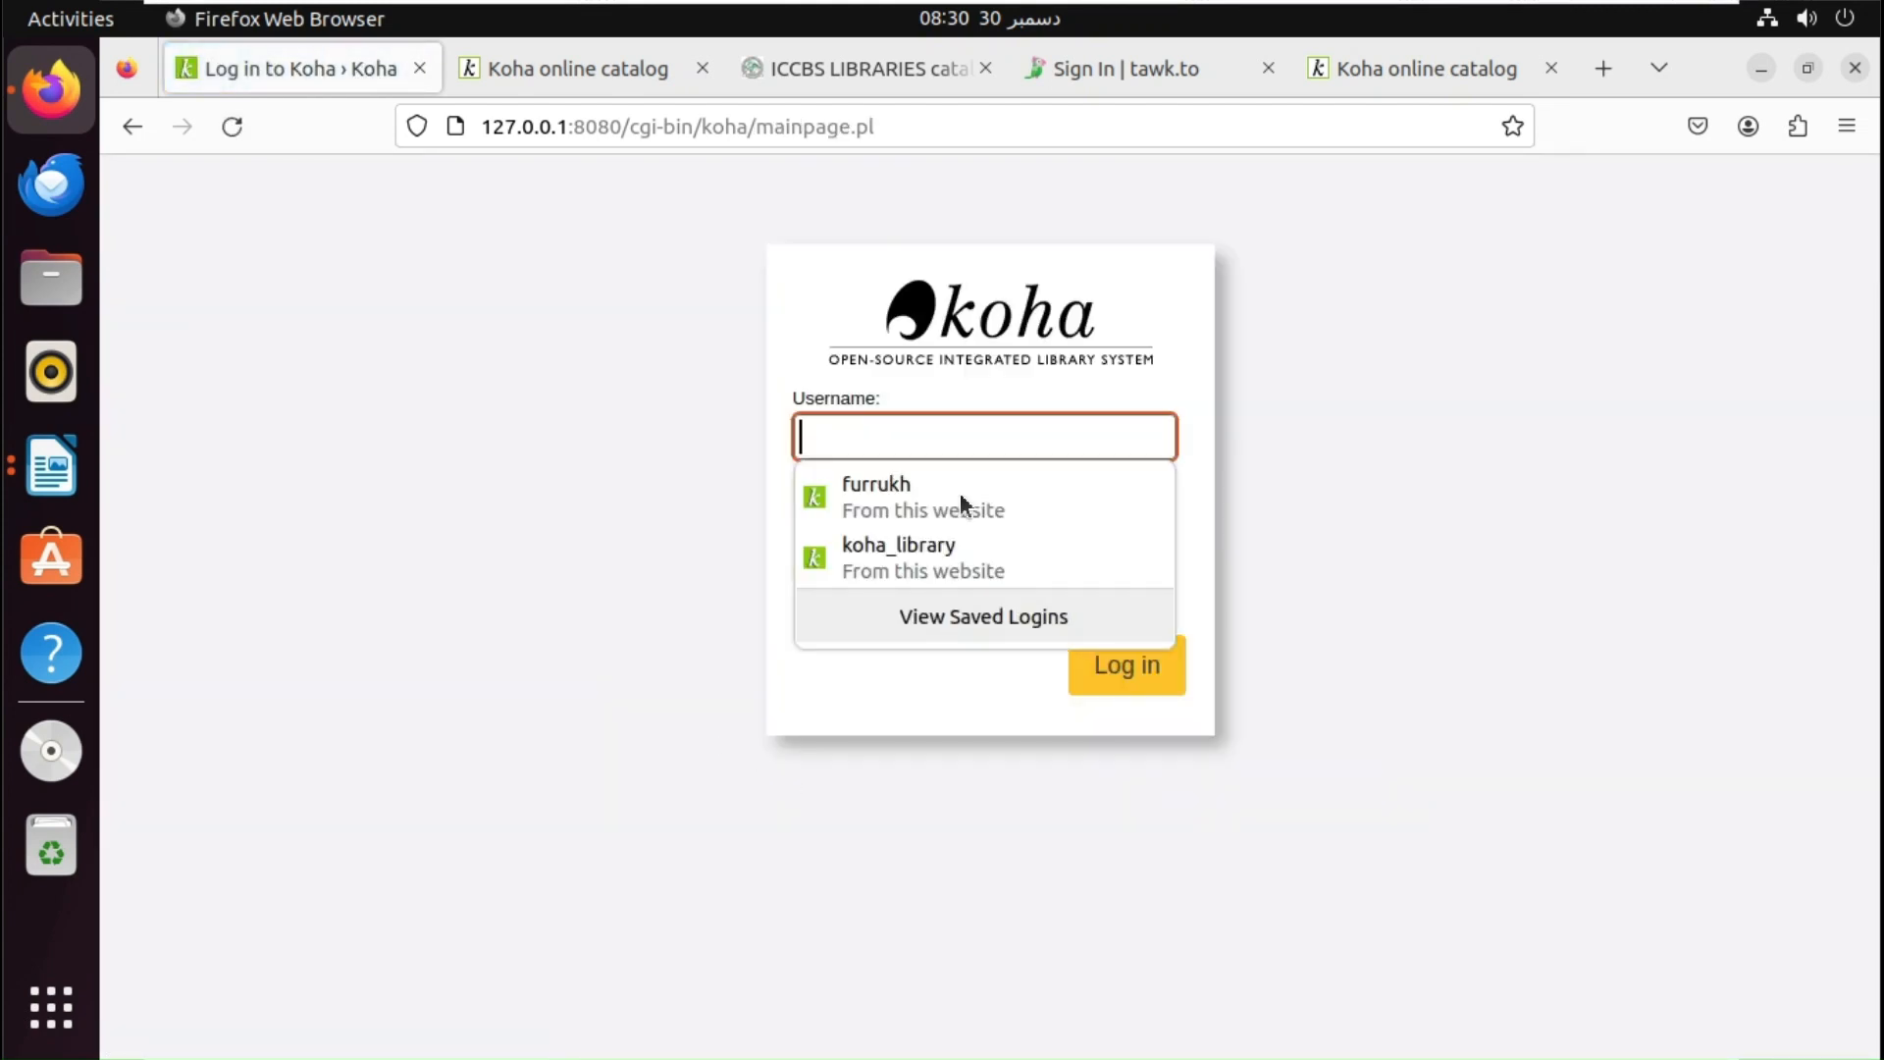
{"action": "left_click", "coordinate": [995, 477]}
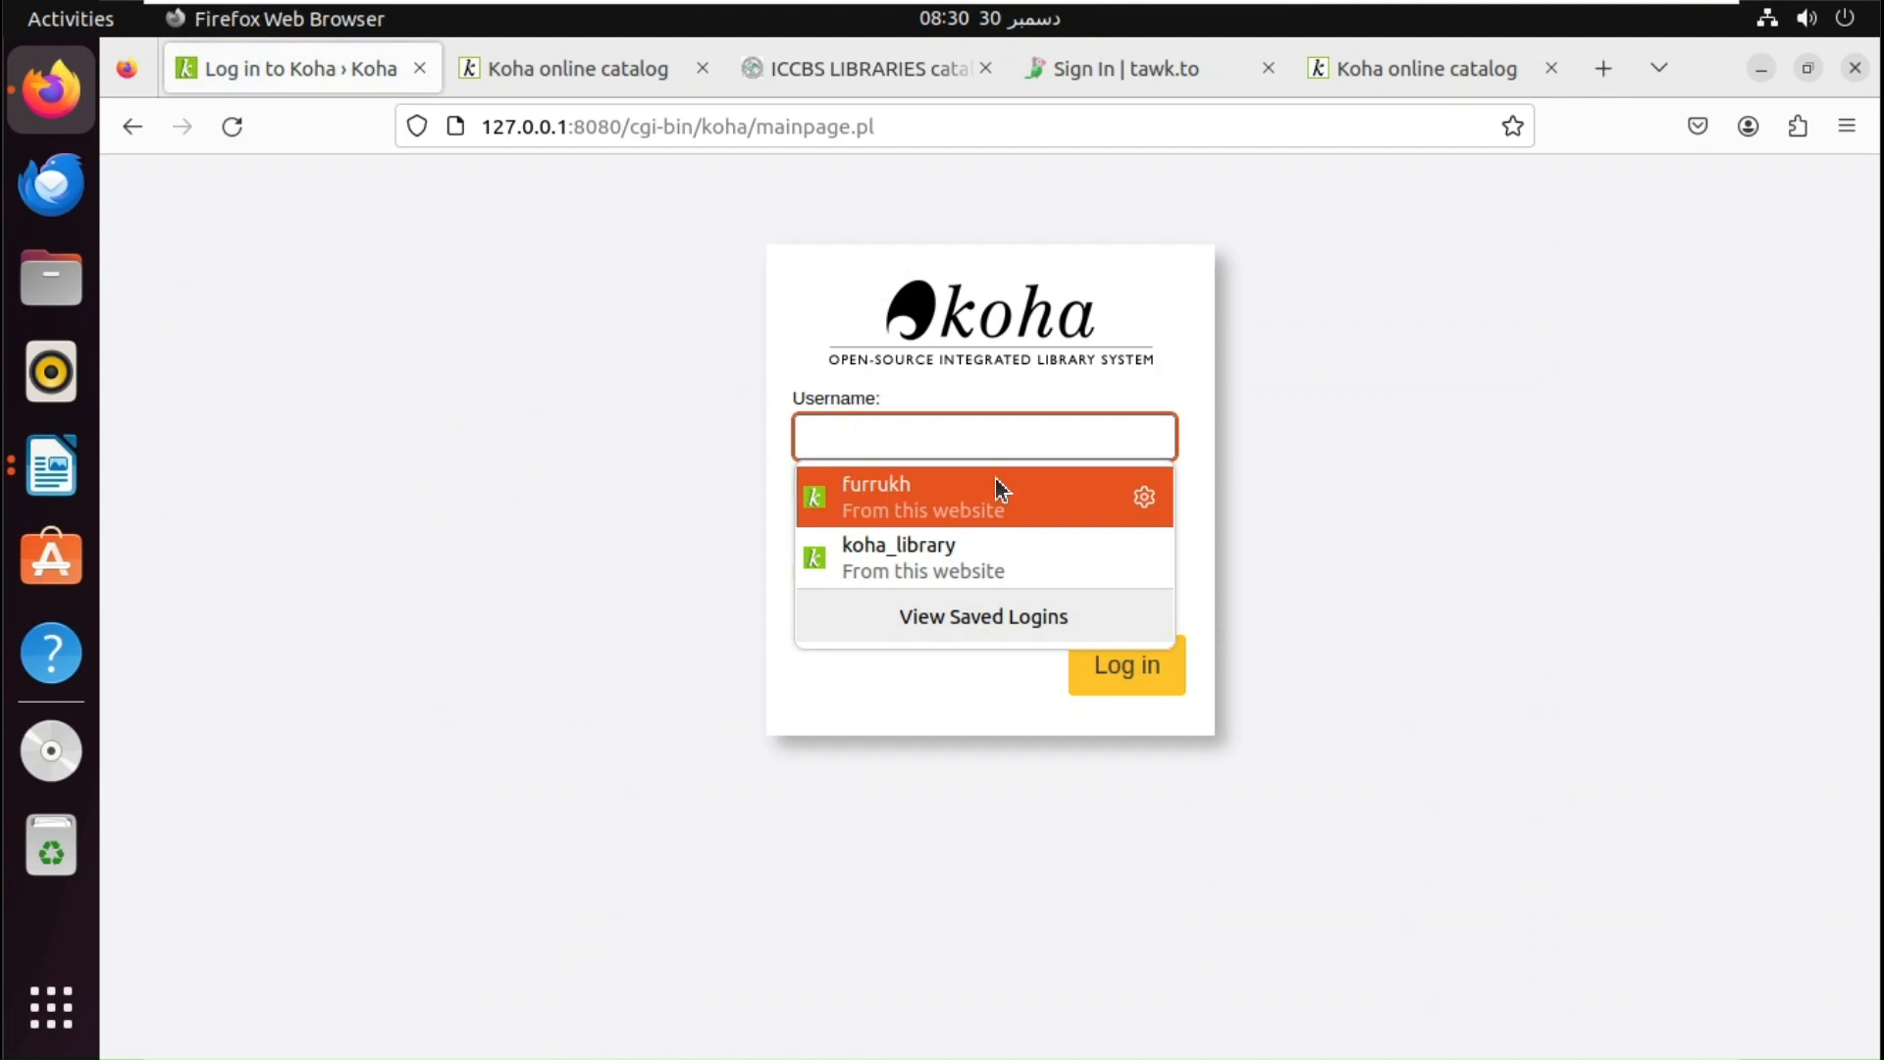
{"action": "left_click", "coordinate": [1109, 675]}
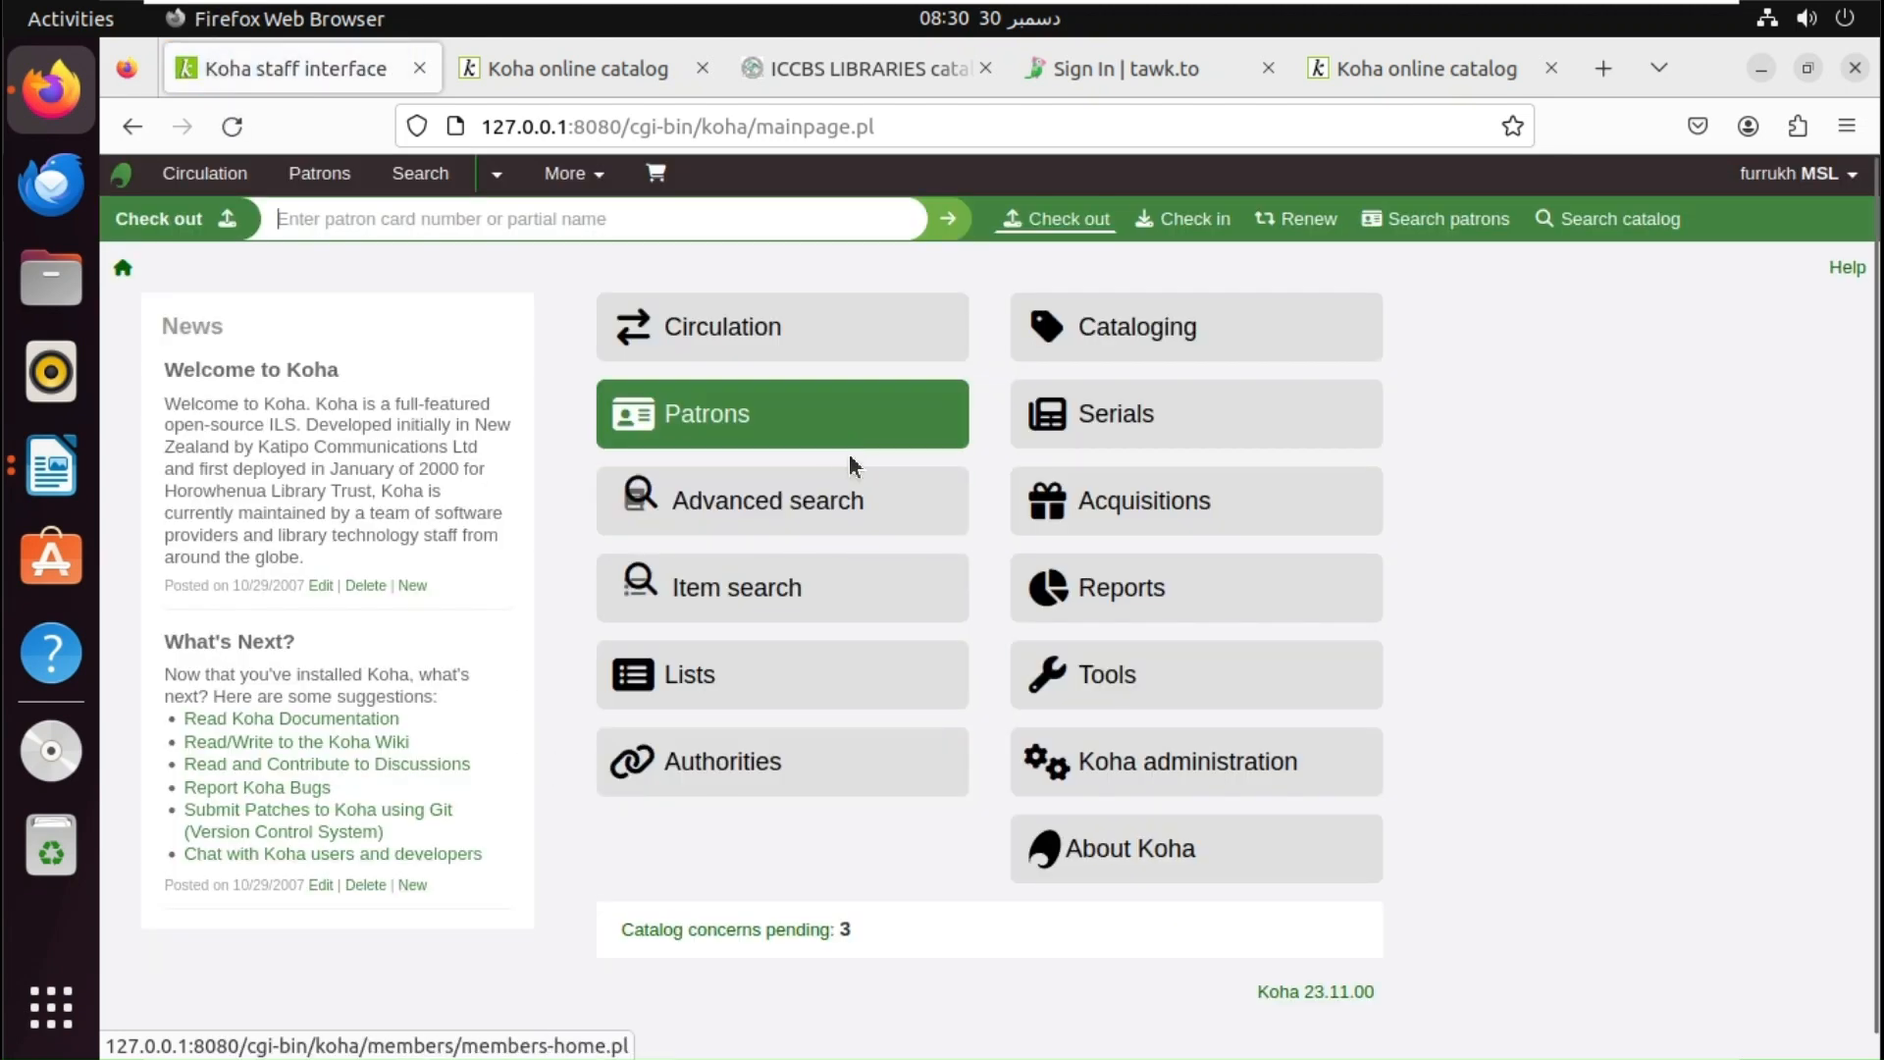
{"action": "left_click", "coordinate": [854, 439]}
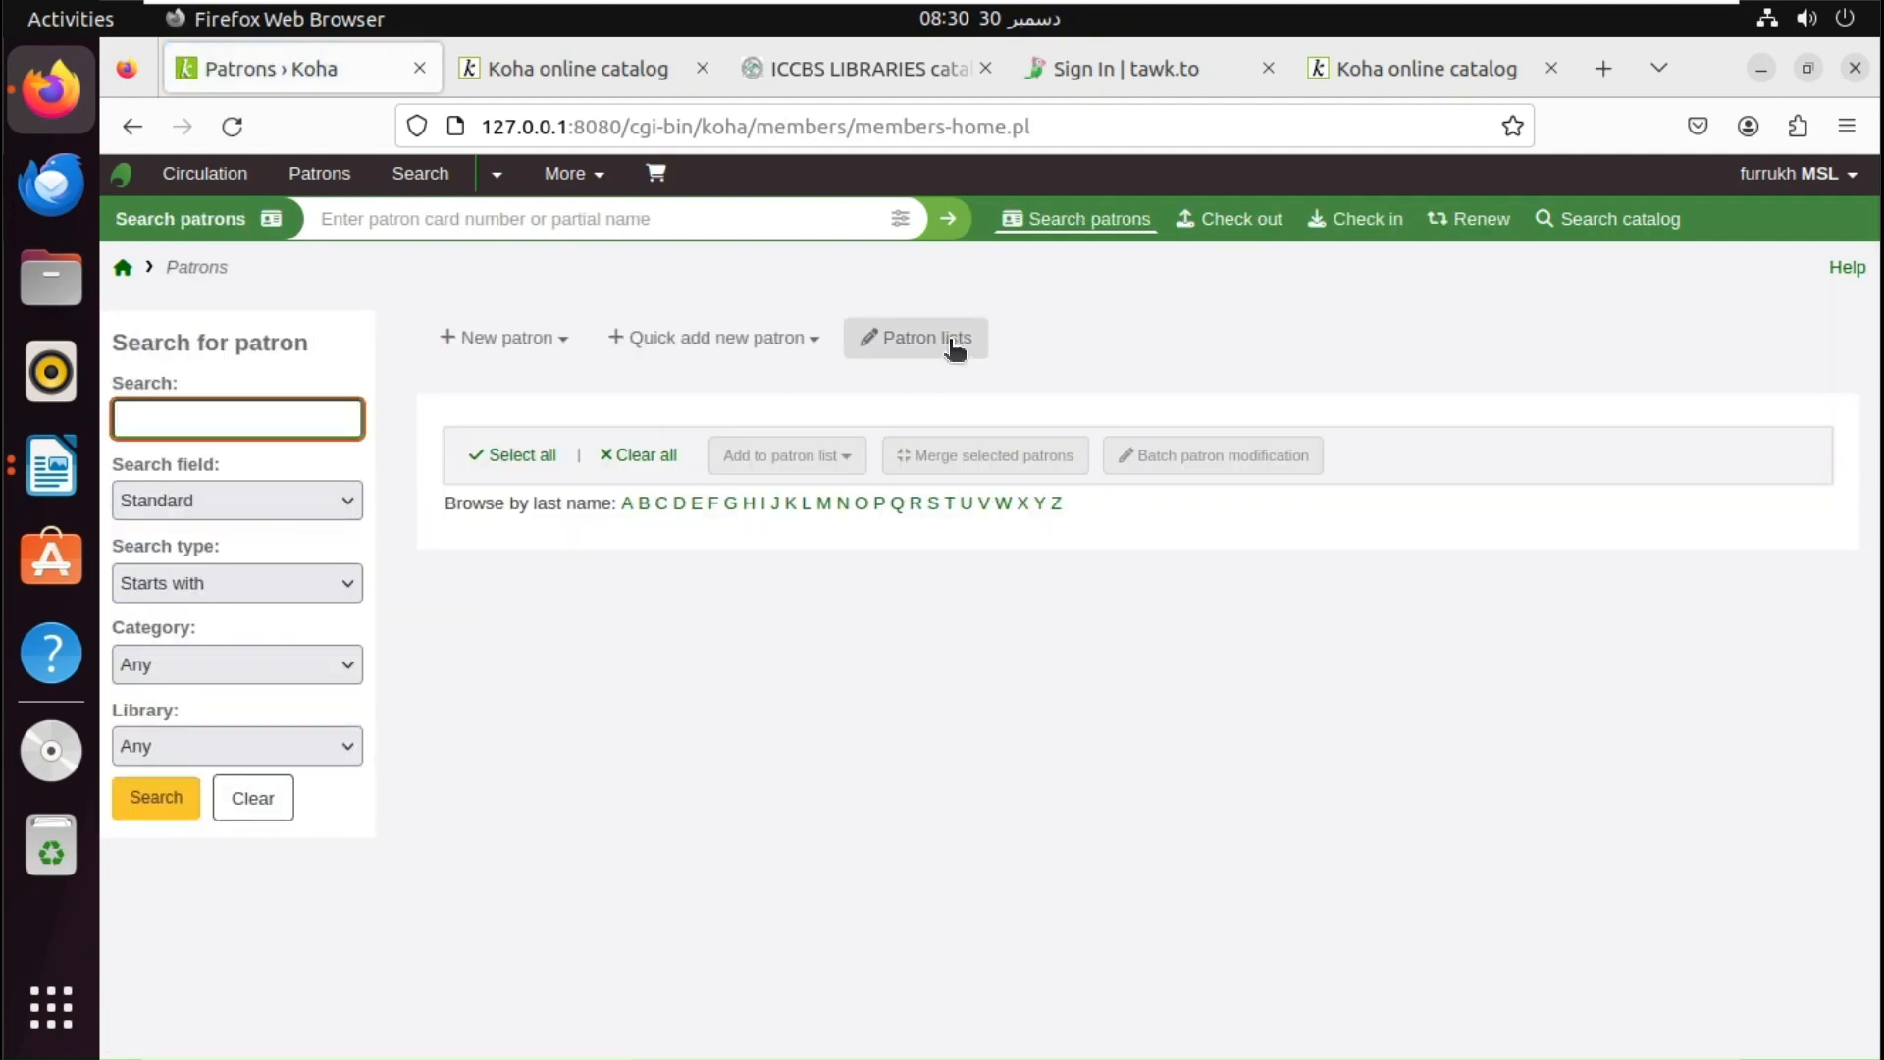
- Quick-add a Librarian patron, entering a surname and card number, with home library JSL, and save
{"action": "left_click", "coordinate": [713, 346]}
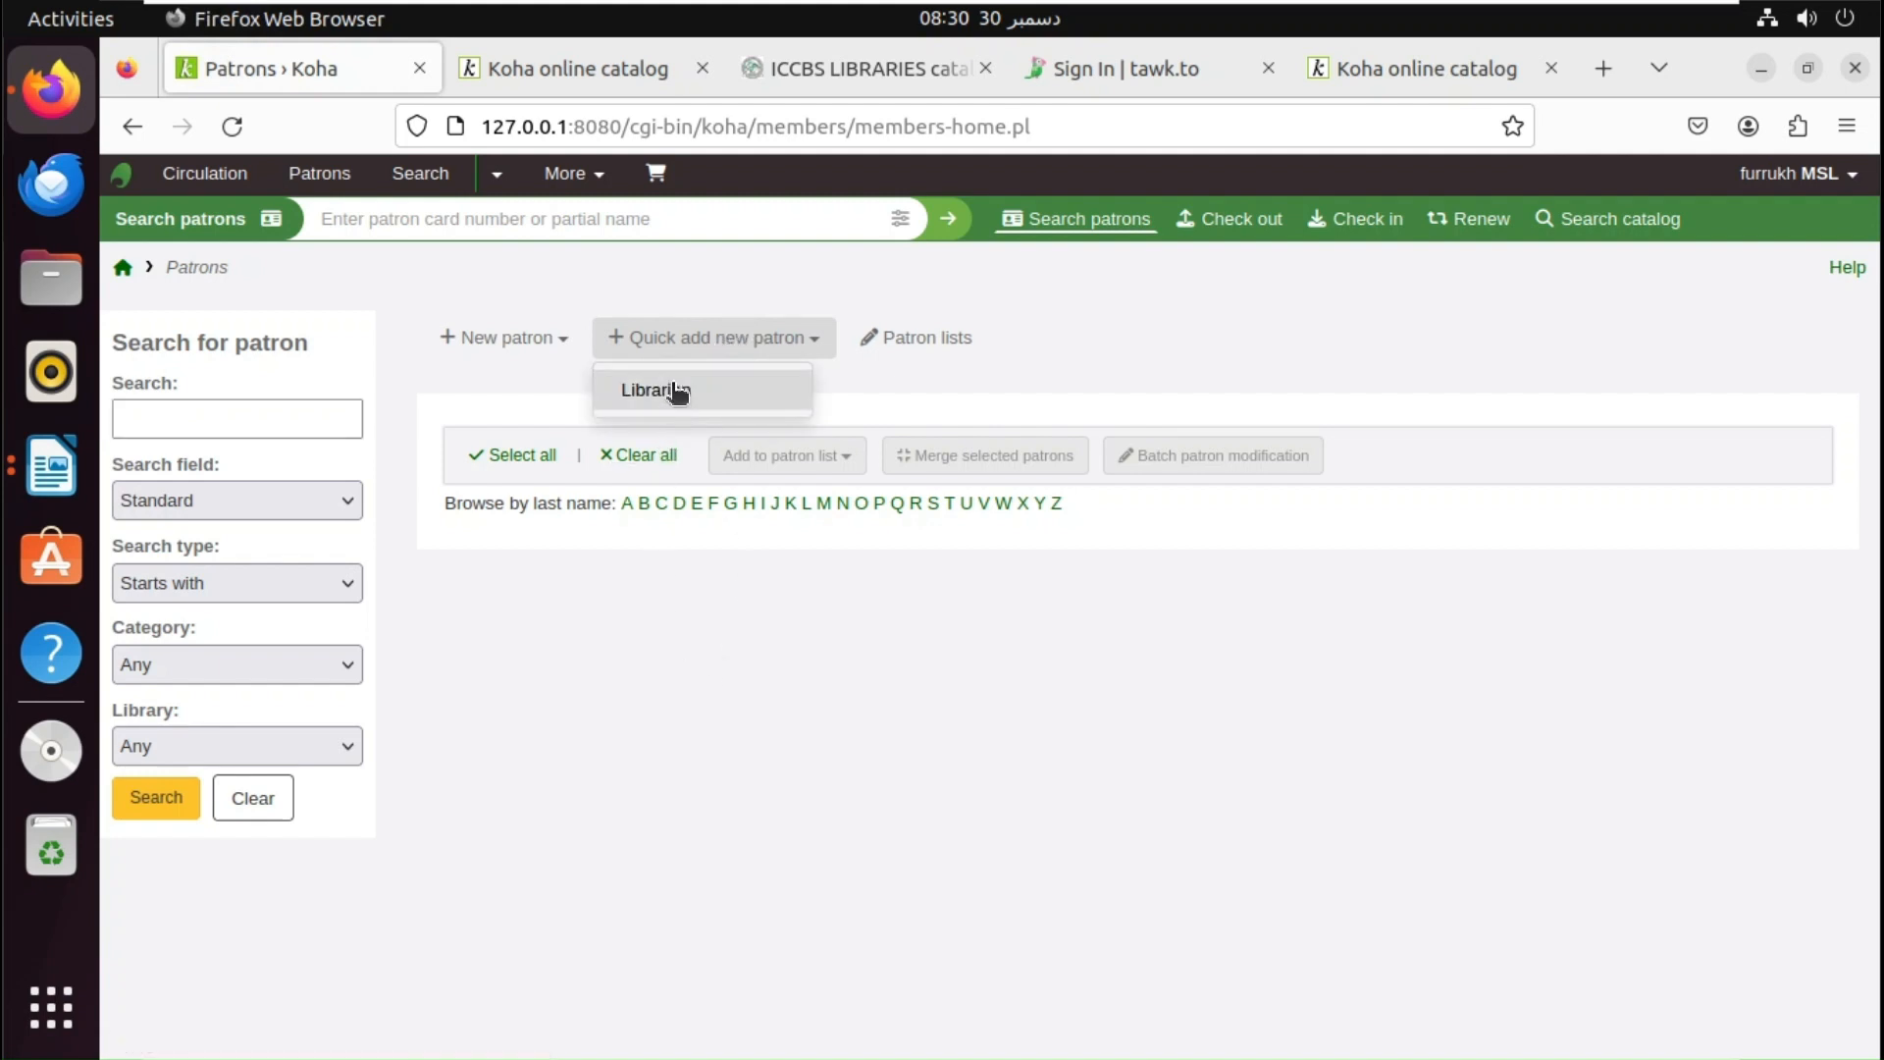
{"action": "left_click", "coordinate": [671, 389]}
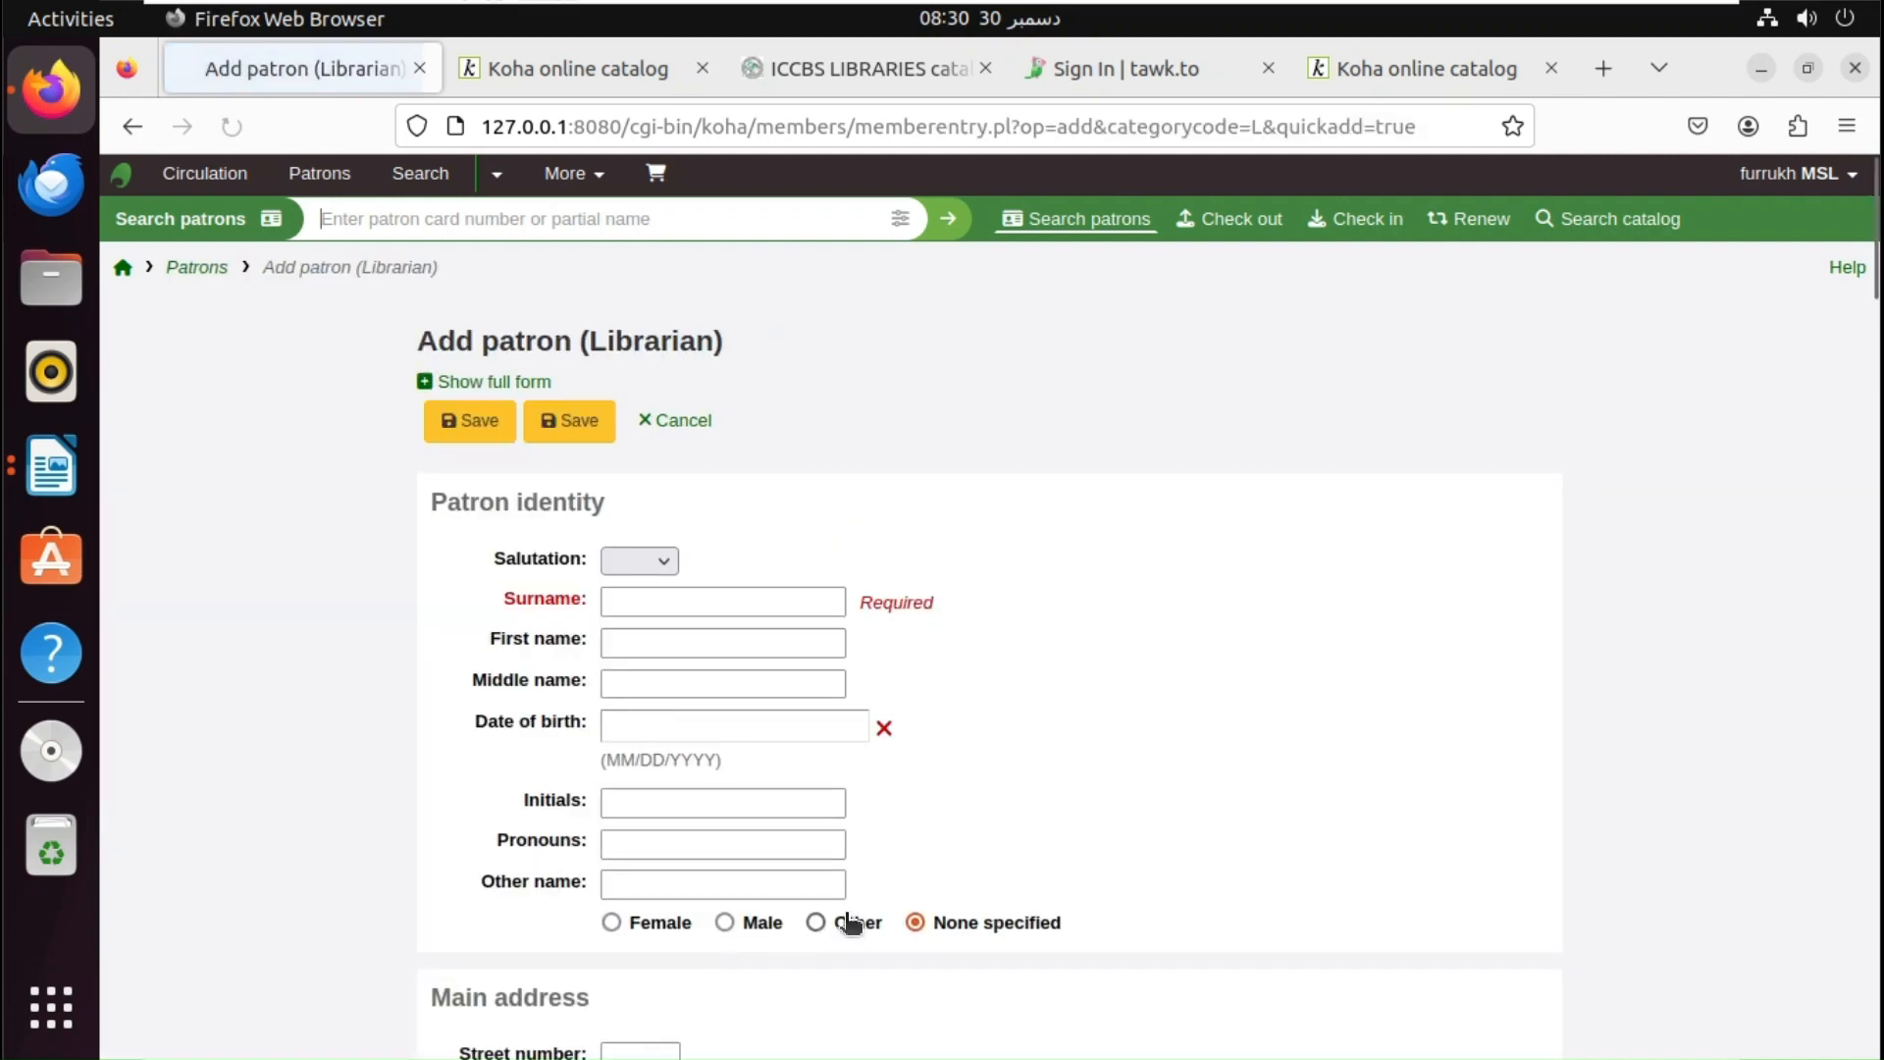
{"action": "left_click", "coordinate": [759, 562]}
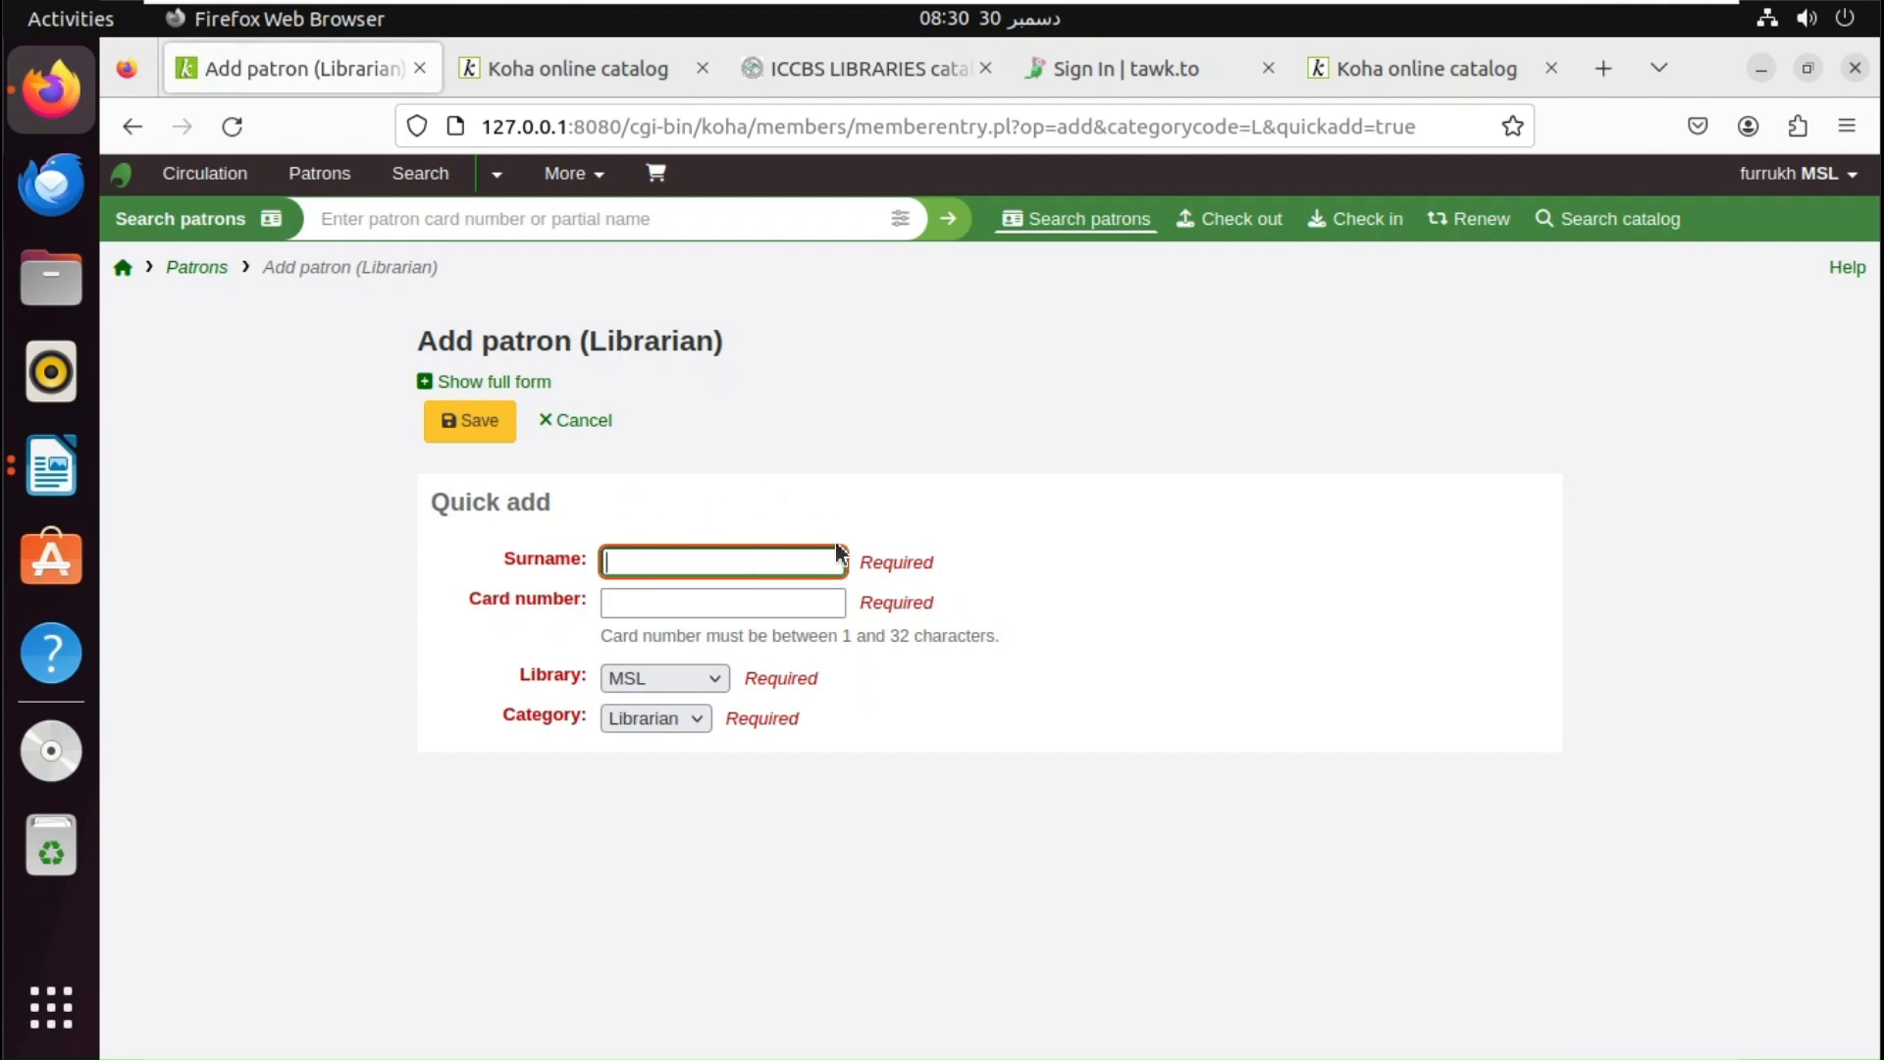
{"action": "type", "text": "Ali"}
{"action": "key", "text": "Tab"}
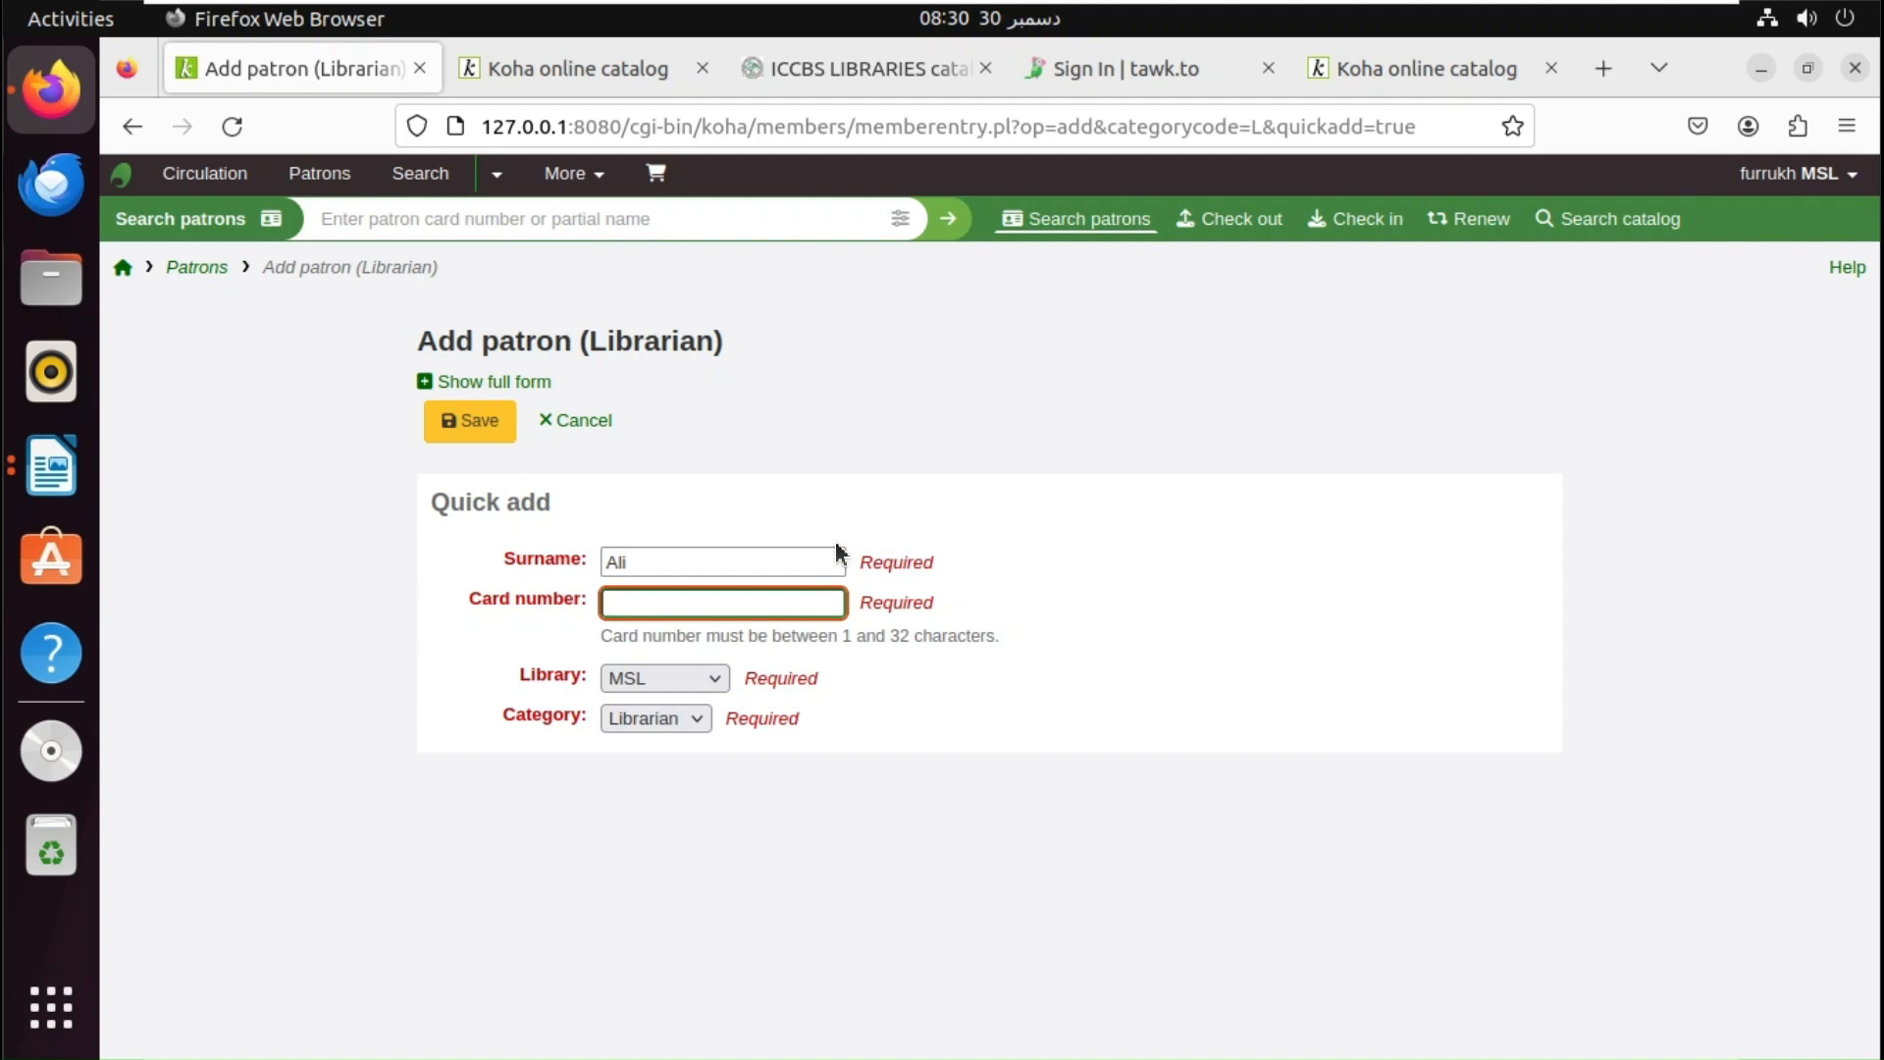
{"action": "type", "text": "0002"}
{"action": "left_click", "coordinate": [681, 690]}
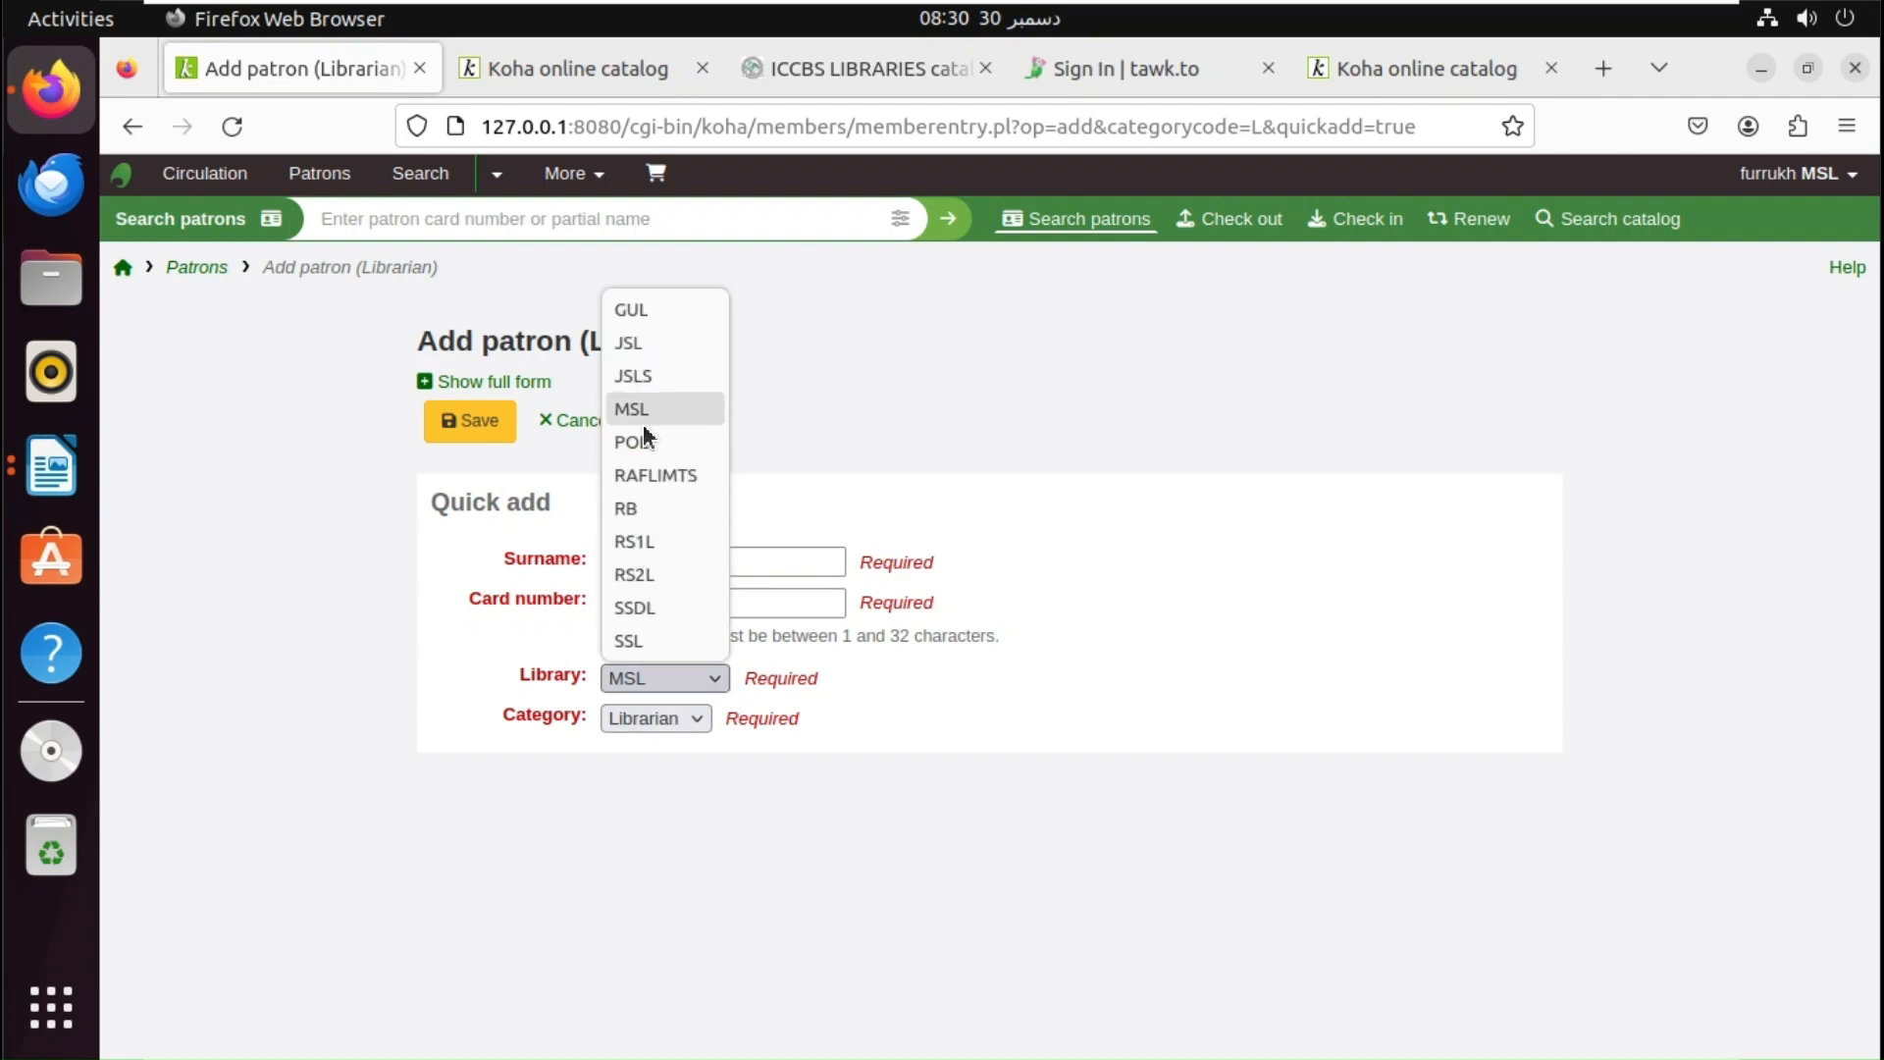
{"action": "left_click", "coordinate": [642, 341]}
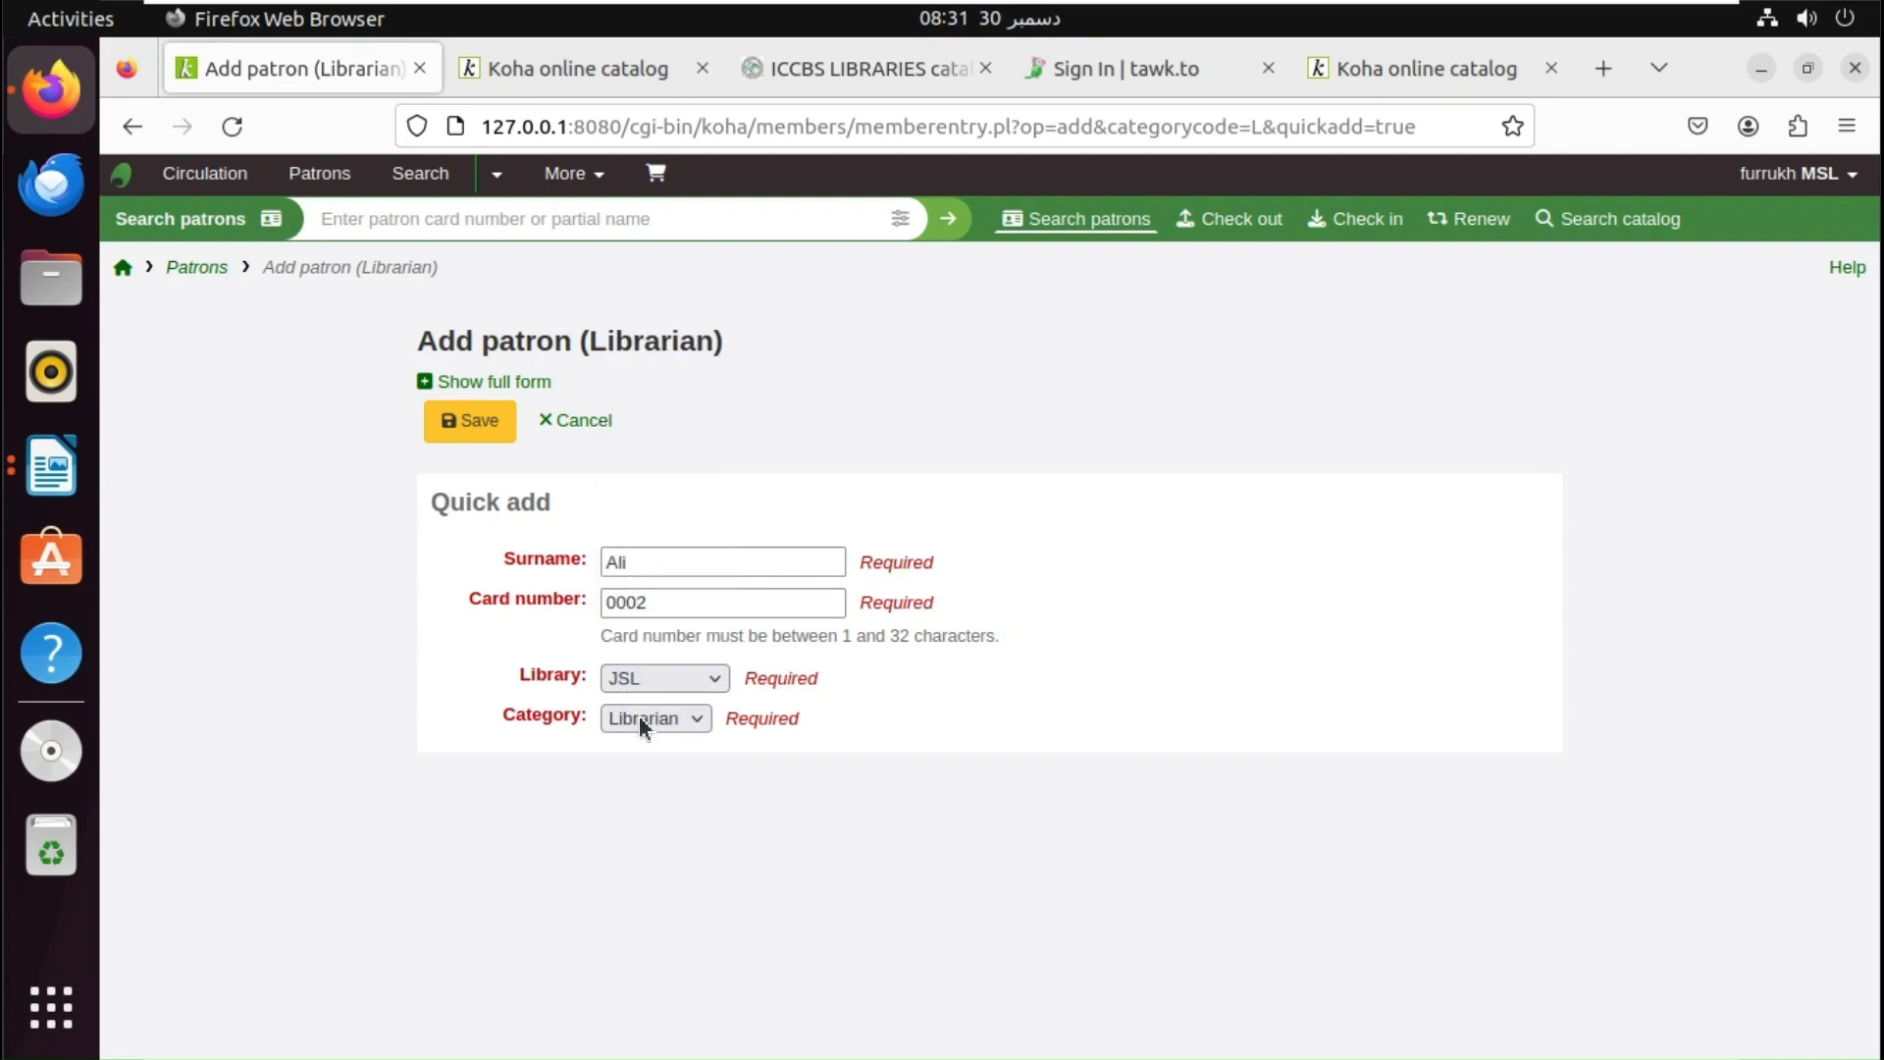
{"action": "left_click", "coordinate": [454, 424]}
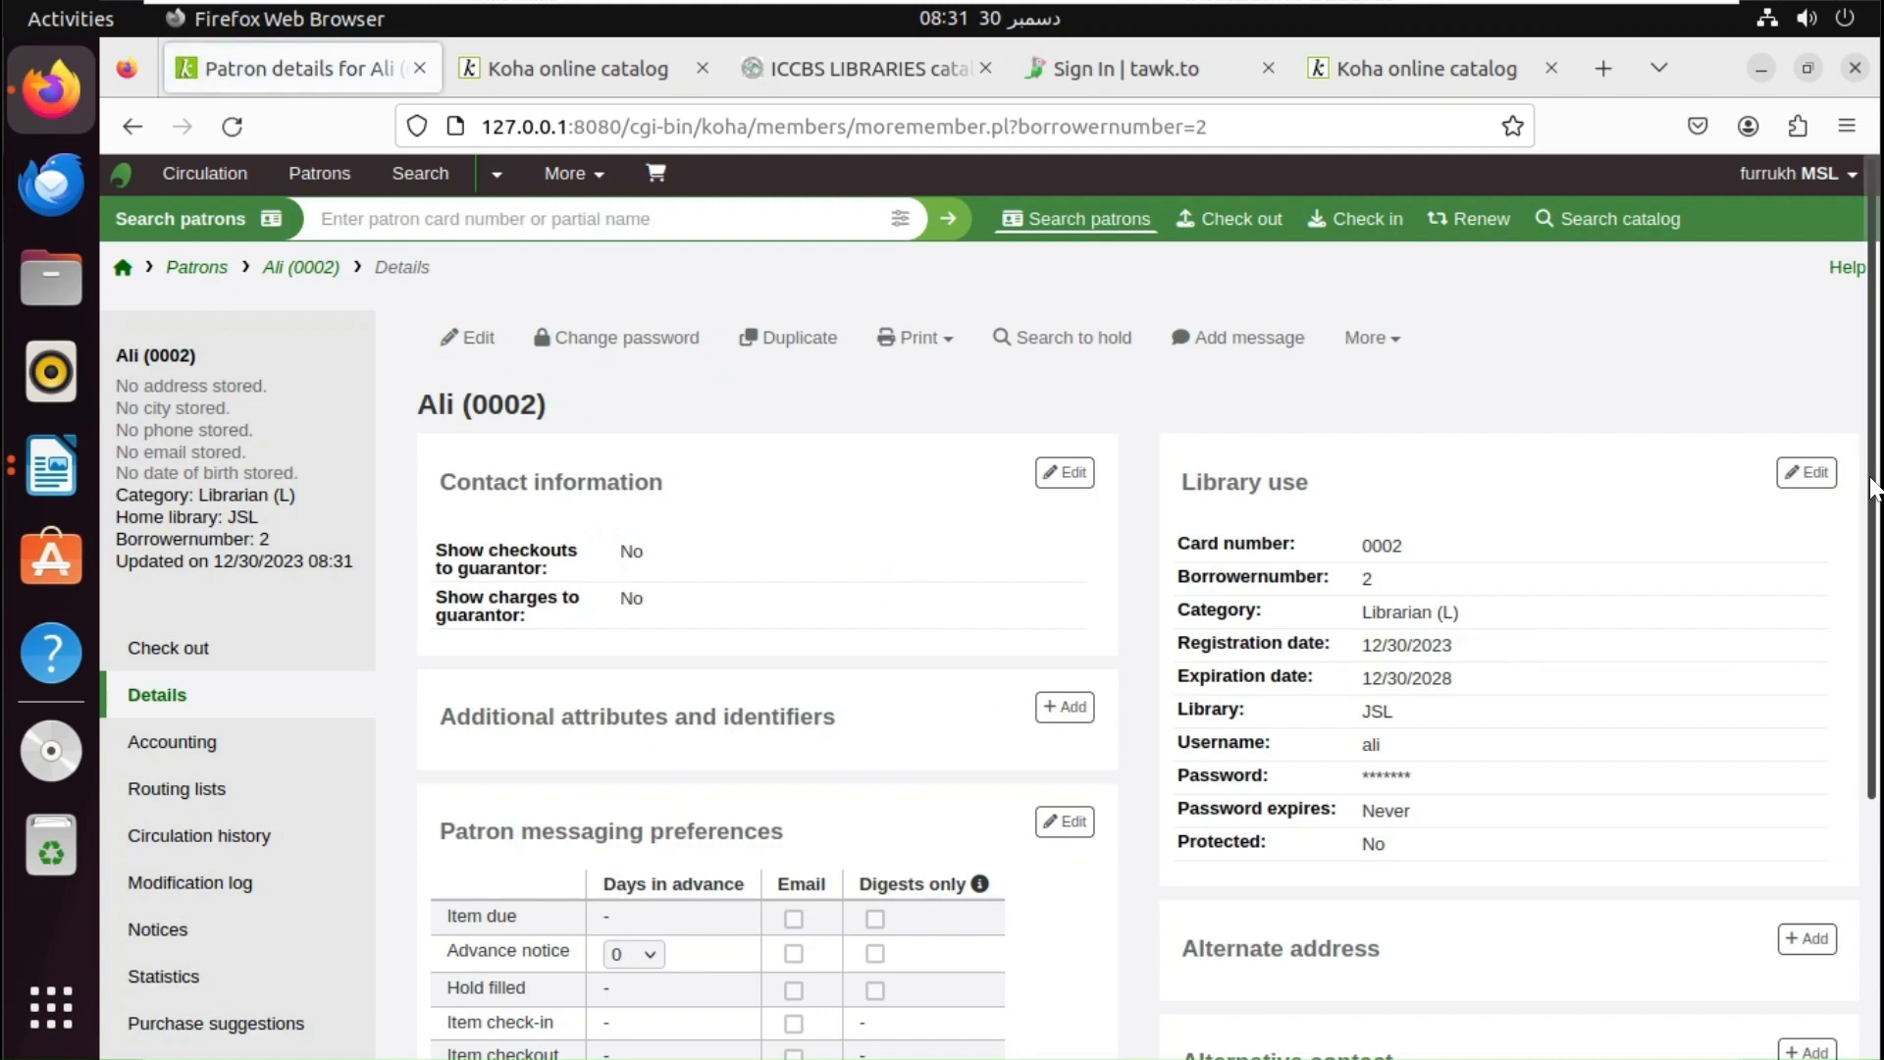
- Open the librarian patron's record for editing
{"action": "scroll", "coordinate": [1877, 496], "scroll_direction": "down", "scroll_amount": 1}
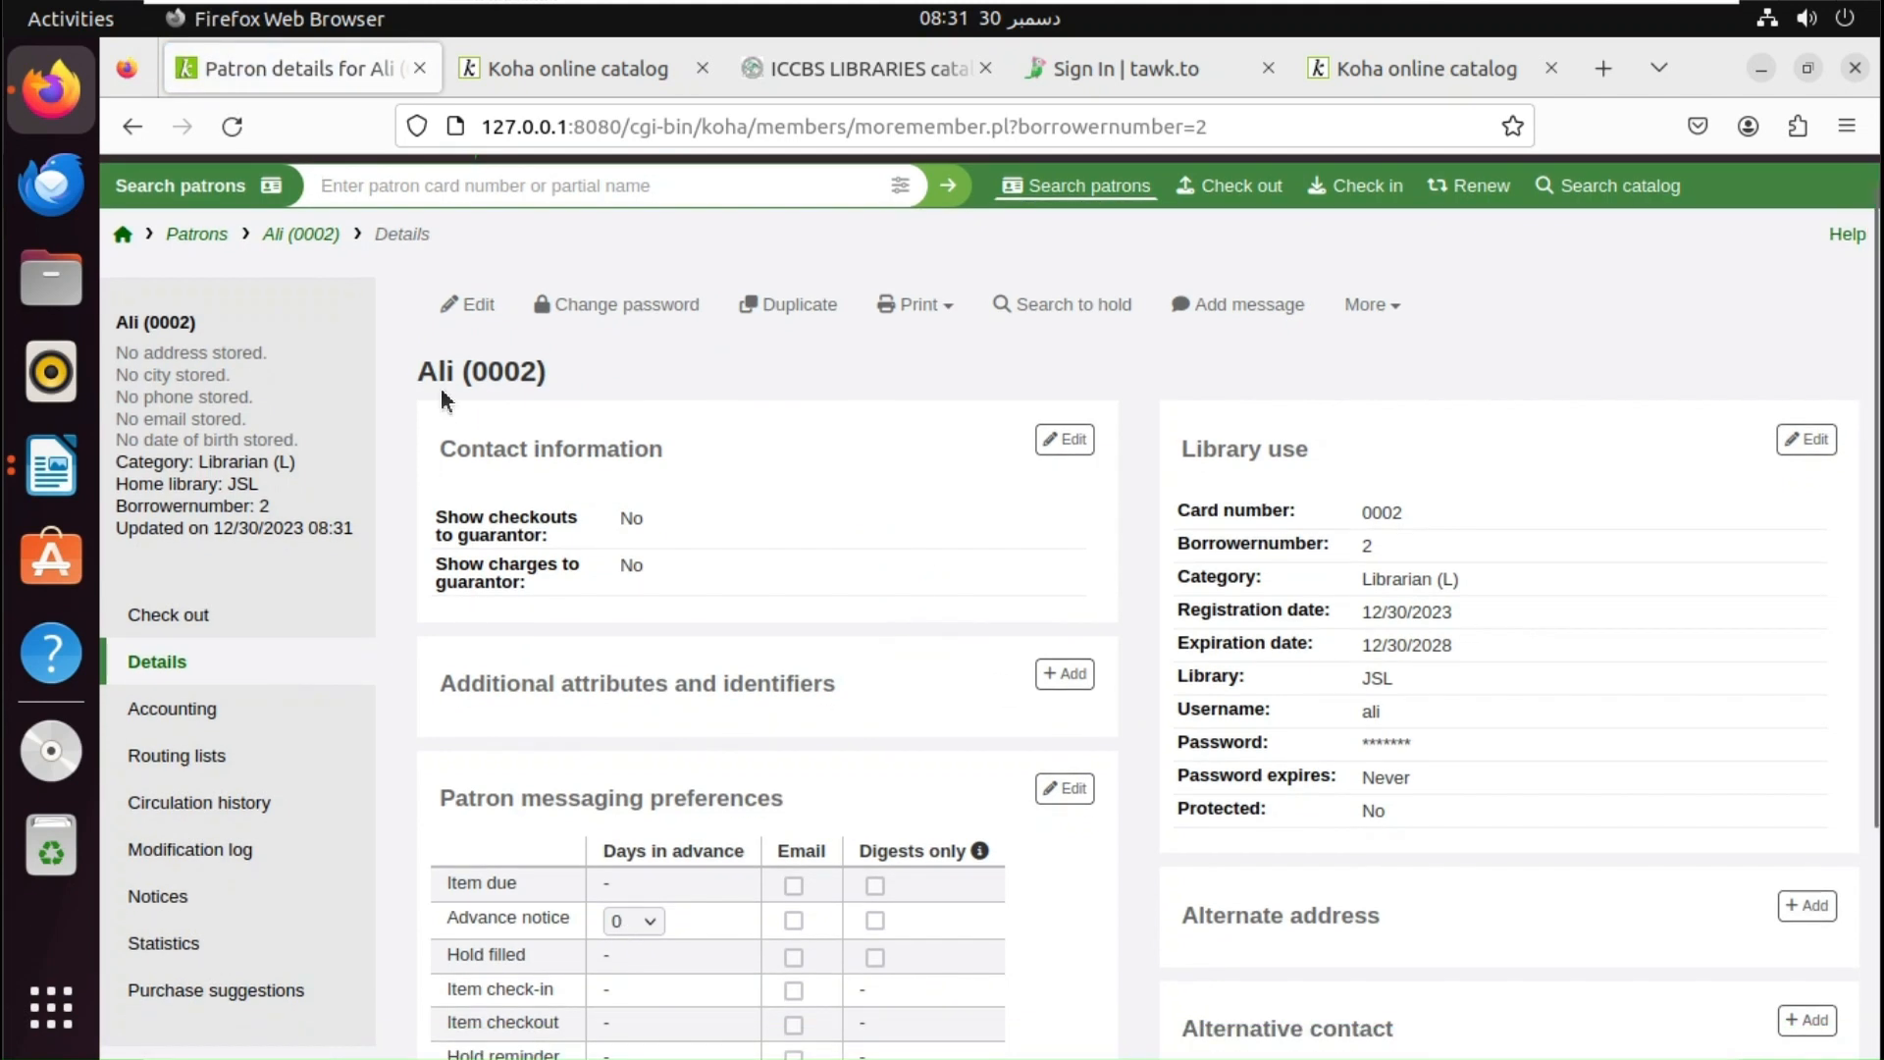
{"action": "left_click", "coordinate": [467, 311]}
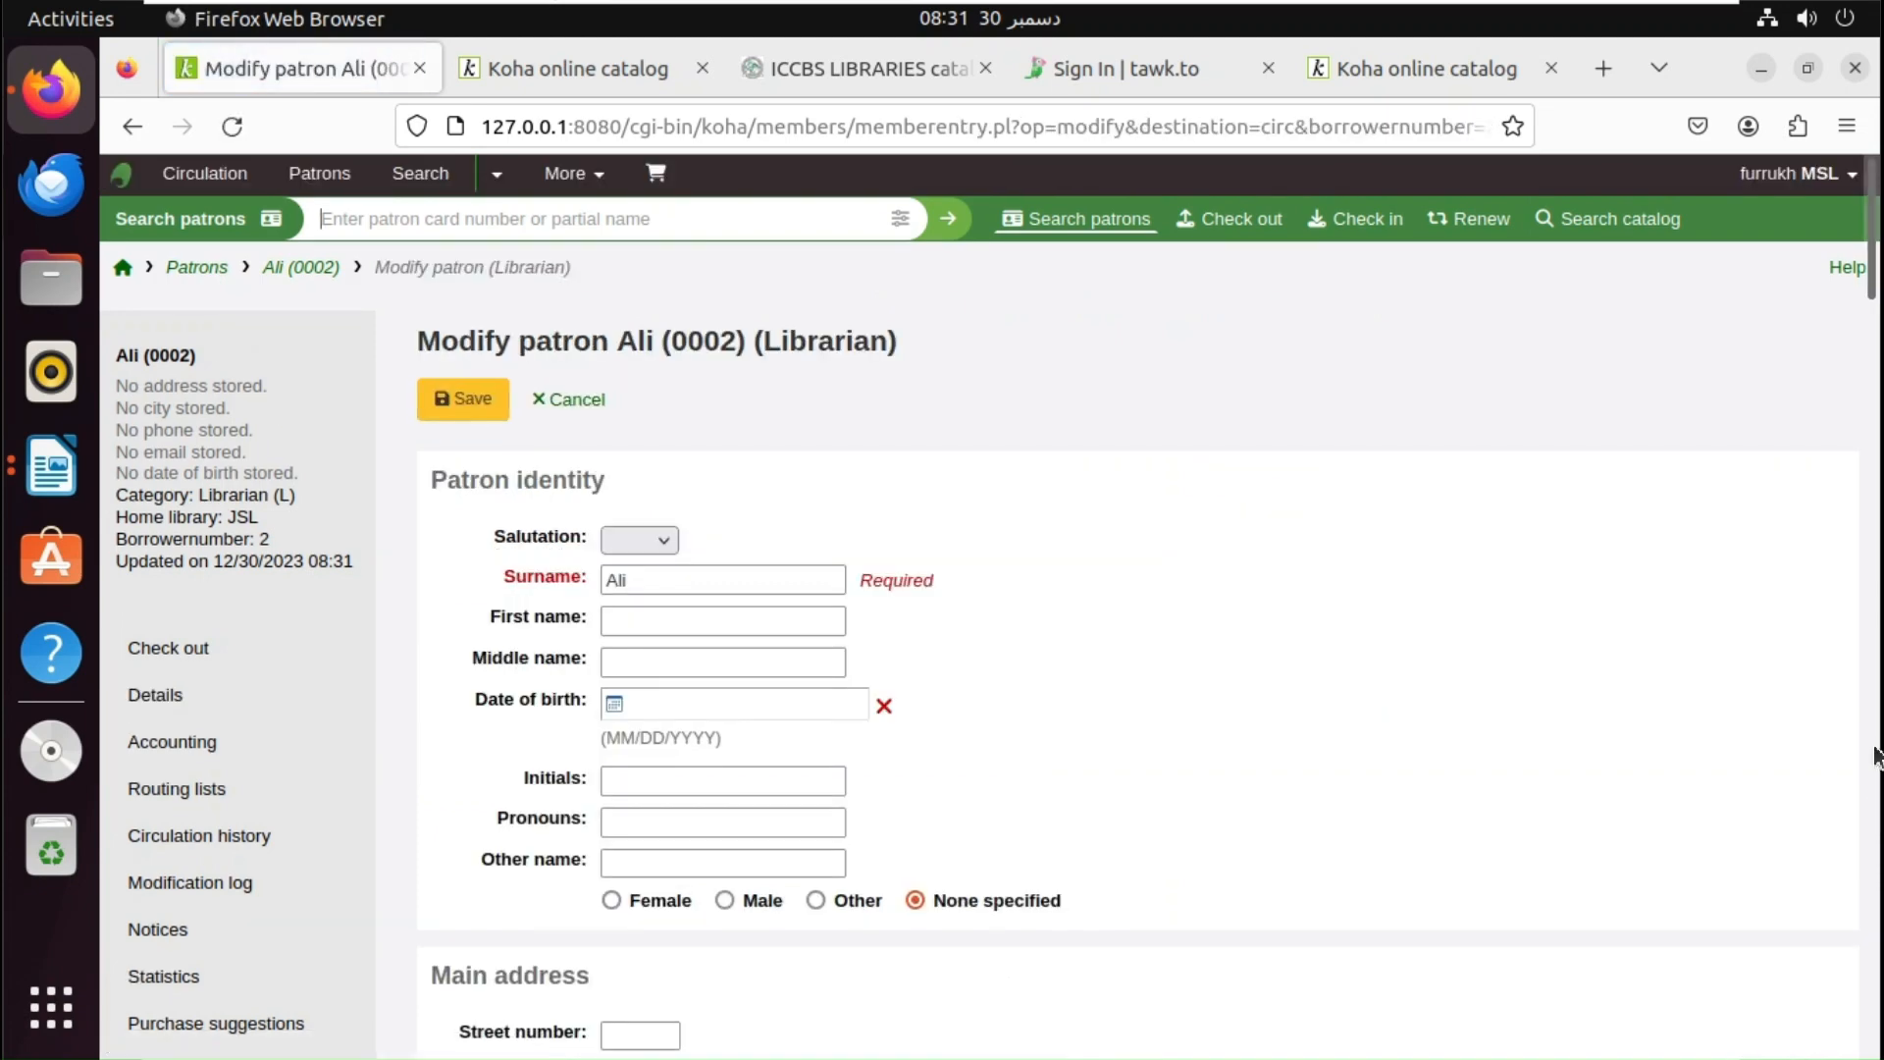
{"action": "left_click_drag", "start_coordinate": [1872, 286], "coordinate": [1880, 800]}
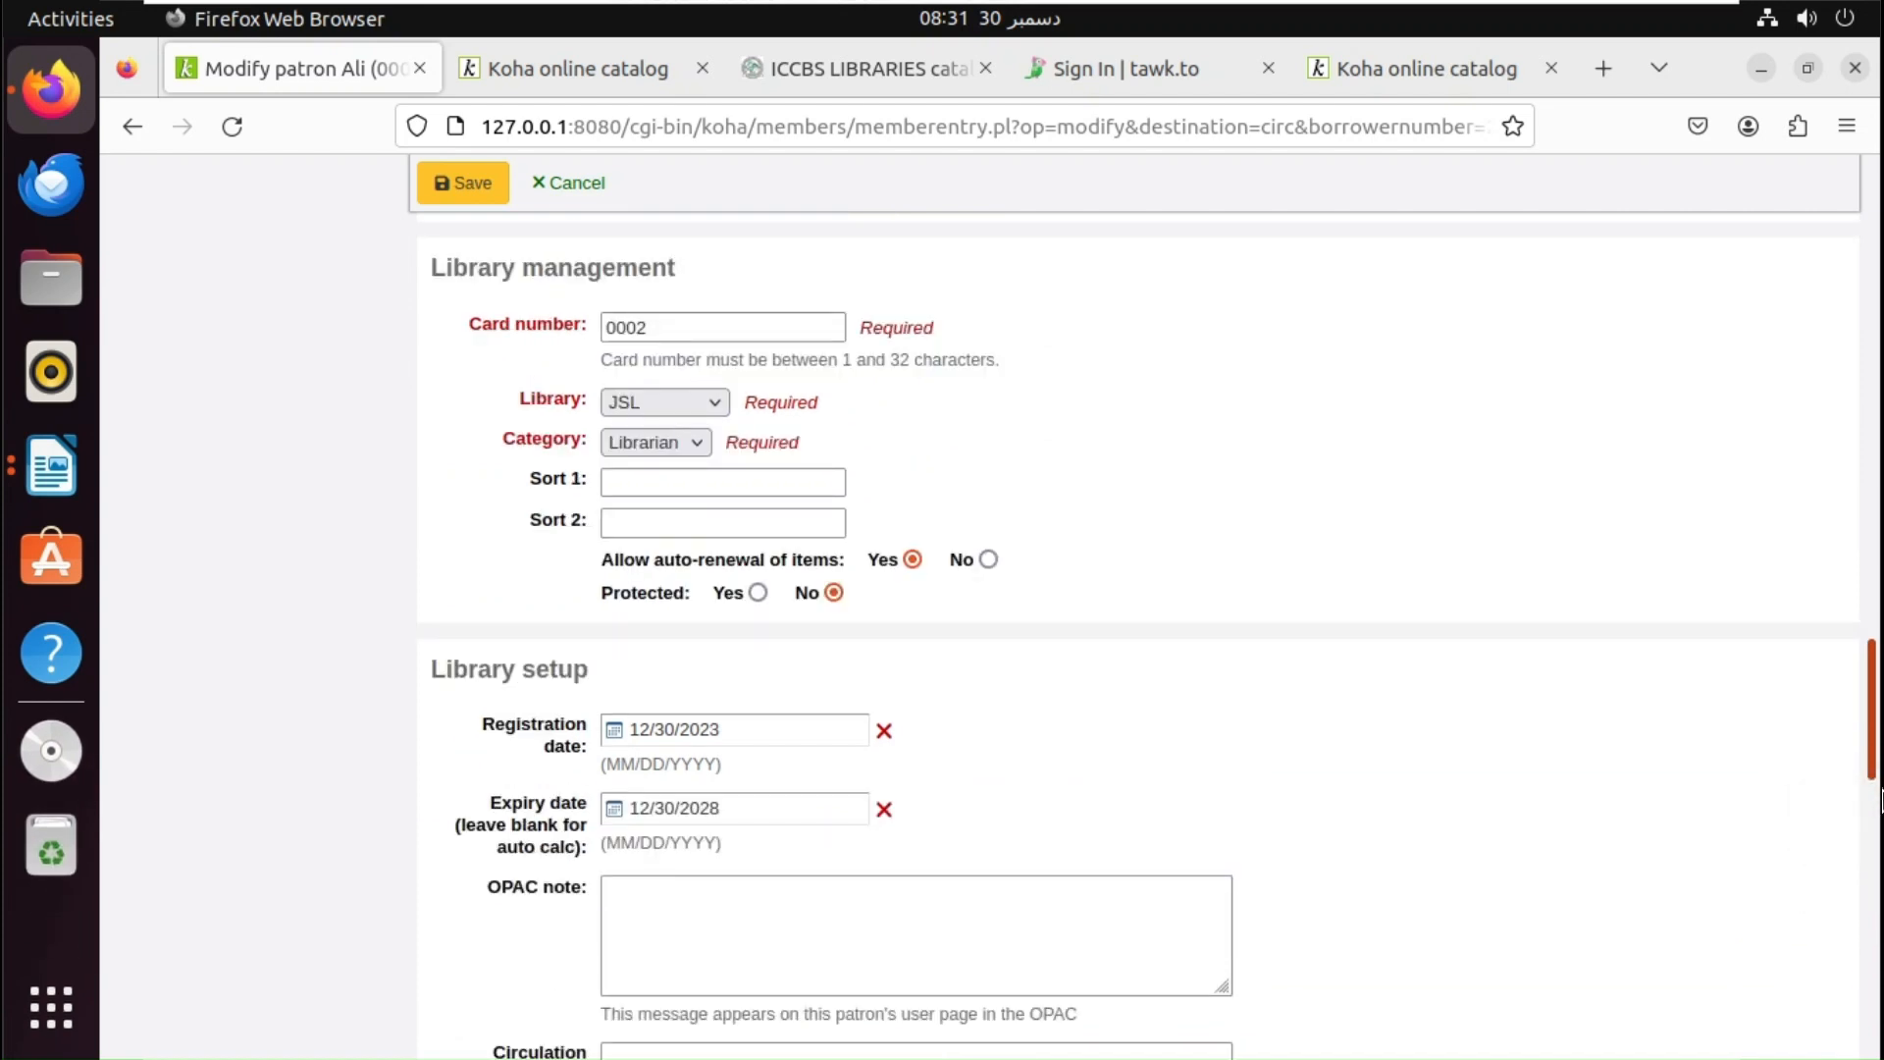
{"action": "scroll", "coordinate": [1880, 800], "scroll_direction": "down", "scroll_amount": 4}
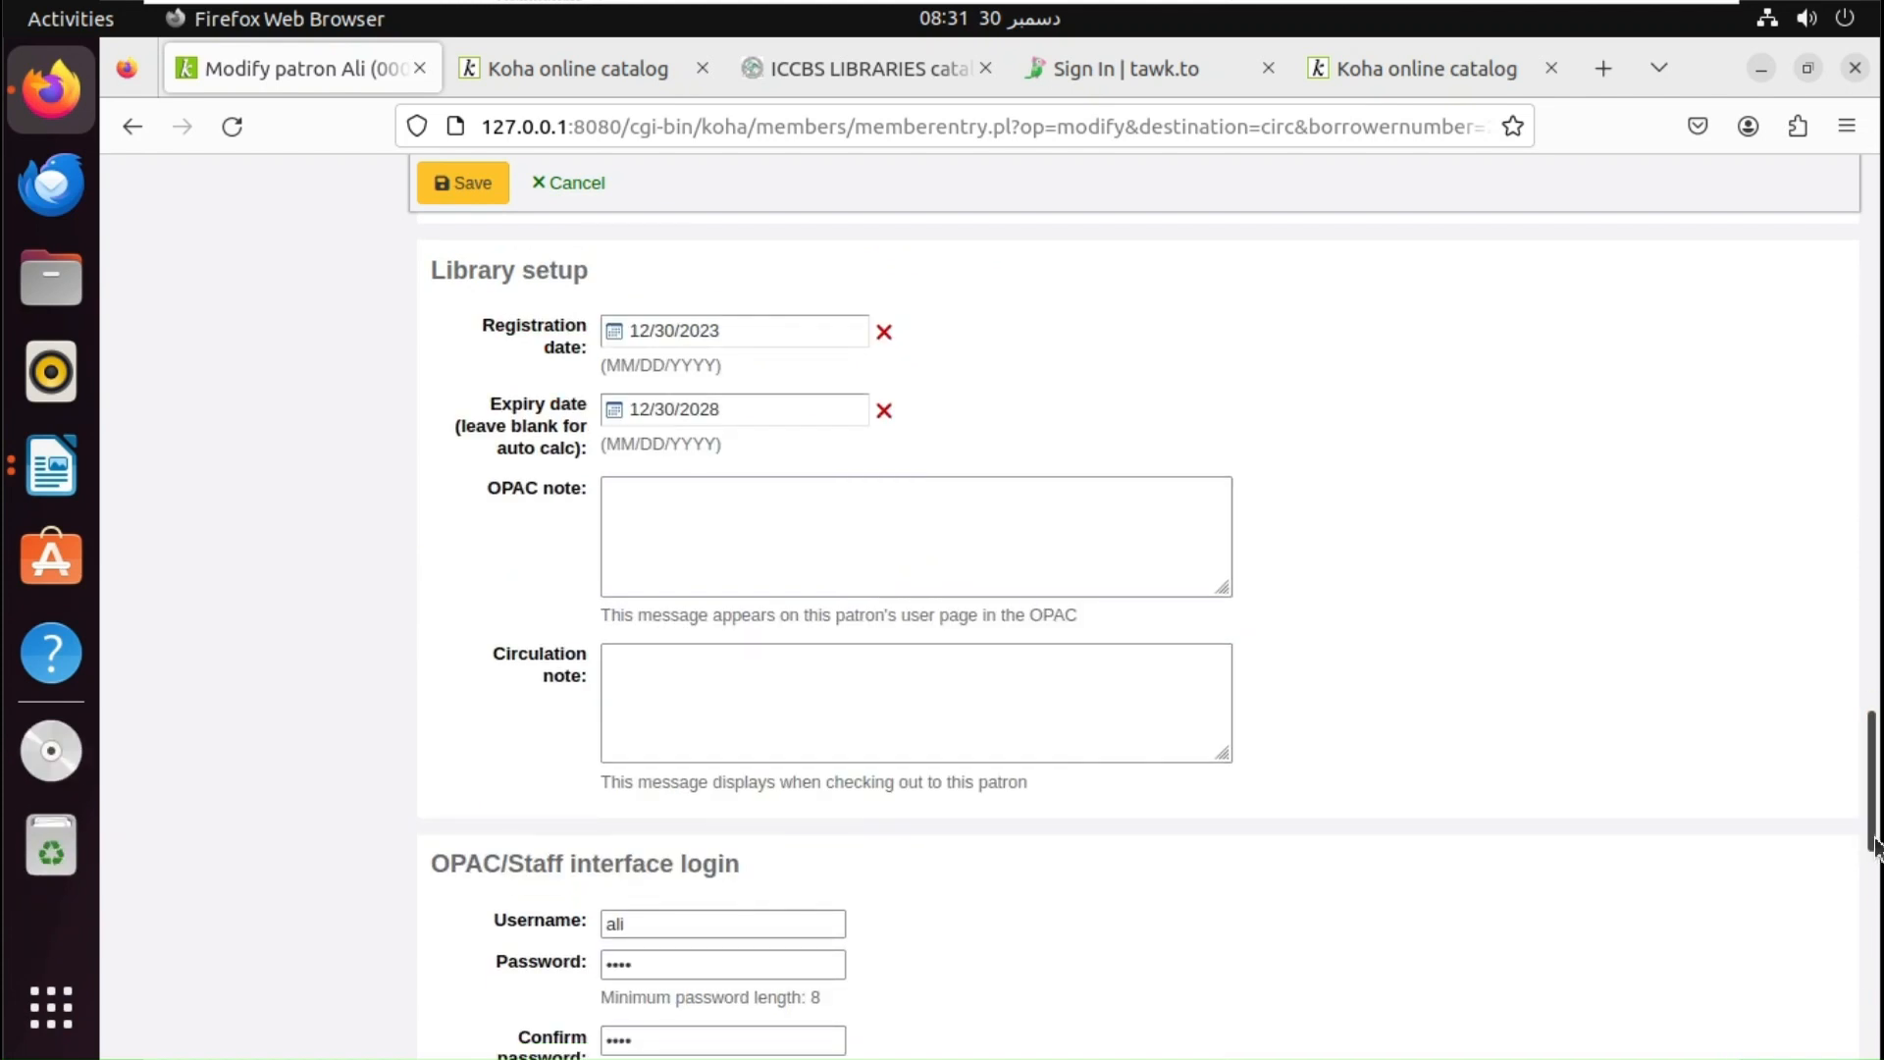
{"action": "scroll", "coordinate": [1876, 846], "scroll_direction": "down", "scroll_amount": 2}
- Enter and confirm a new login password, save the patron, and let Firefox remember it
{"action": "left_click", "coordinate": [700, 833]}
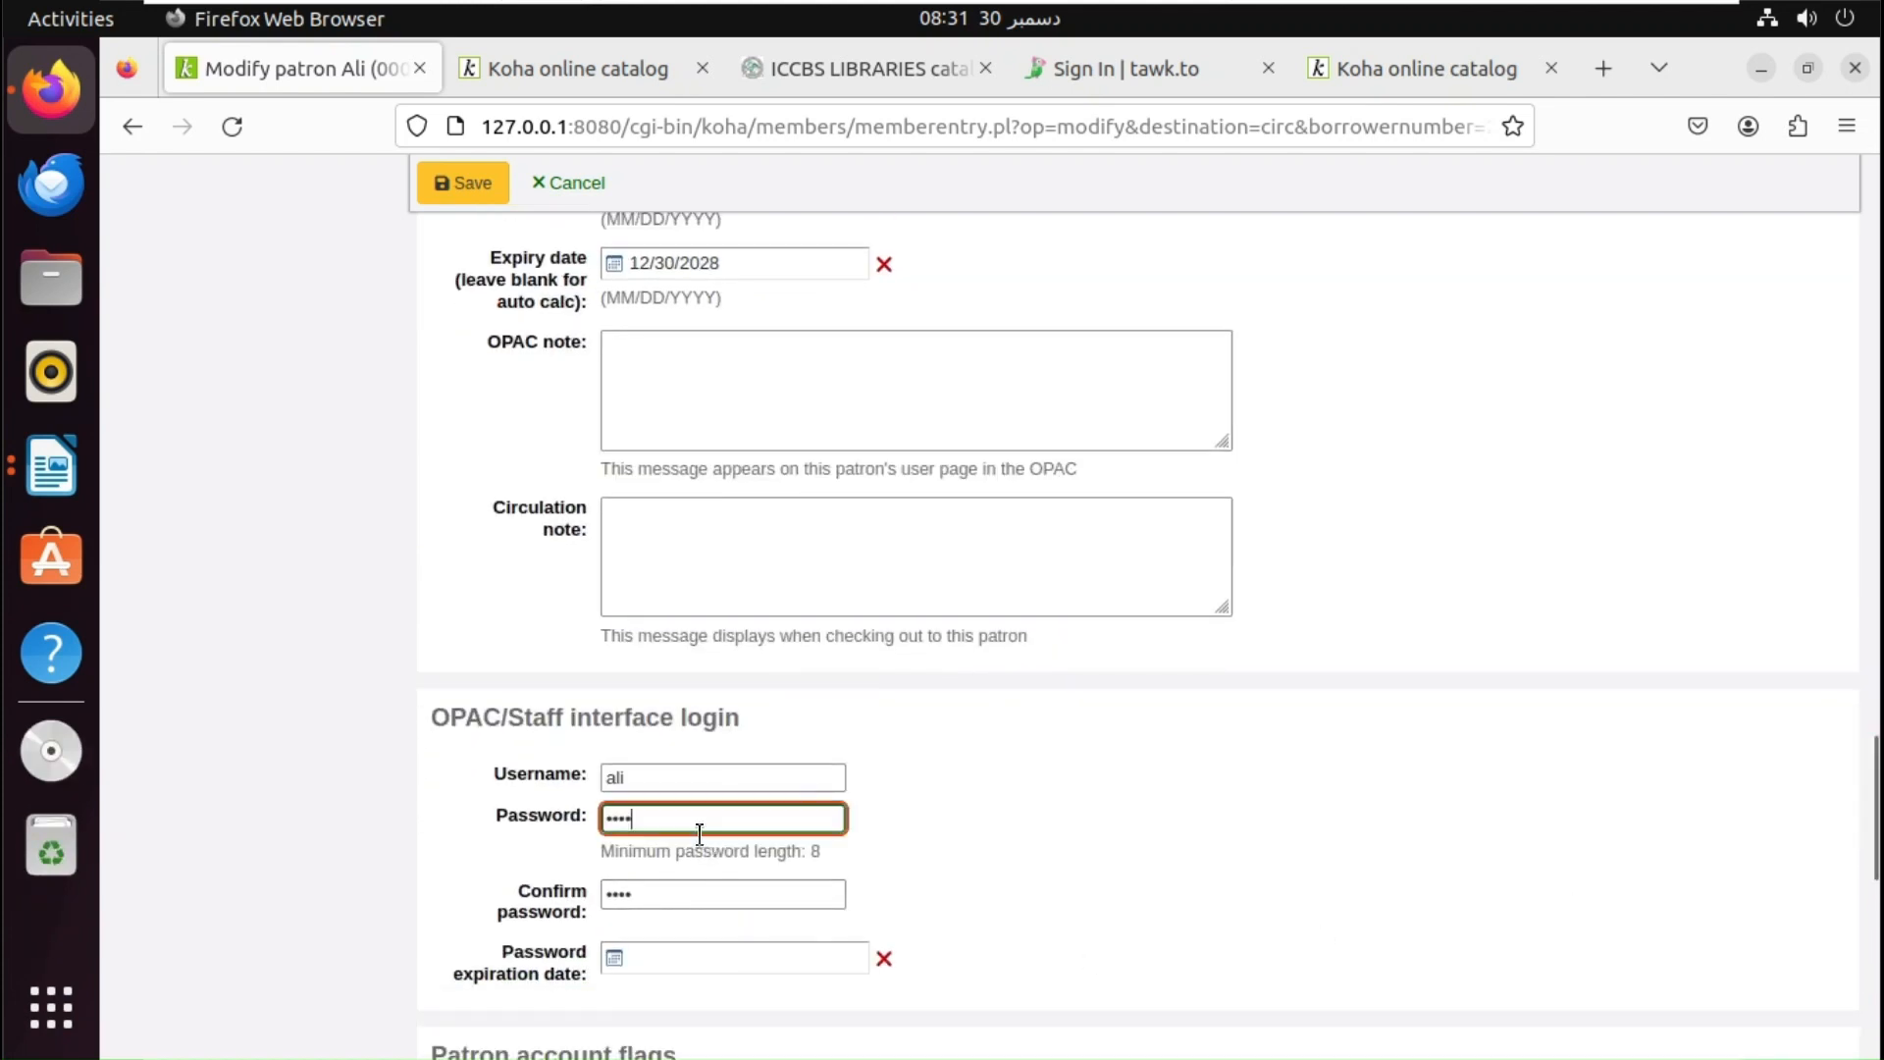
{"action": "key", "text": "BackSpace"}
{"action": "key", "text": "BackSpace"}
{"action": "key", "text": "BackSpace"}
{"action": "key", "text": "BackSpace"}
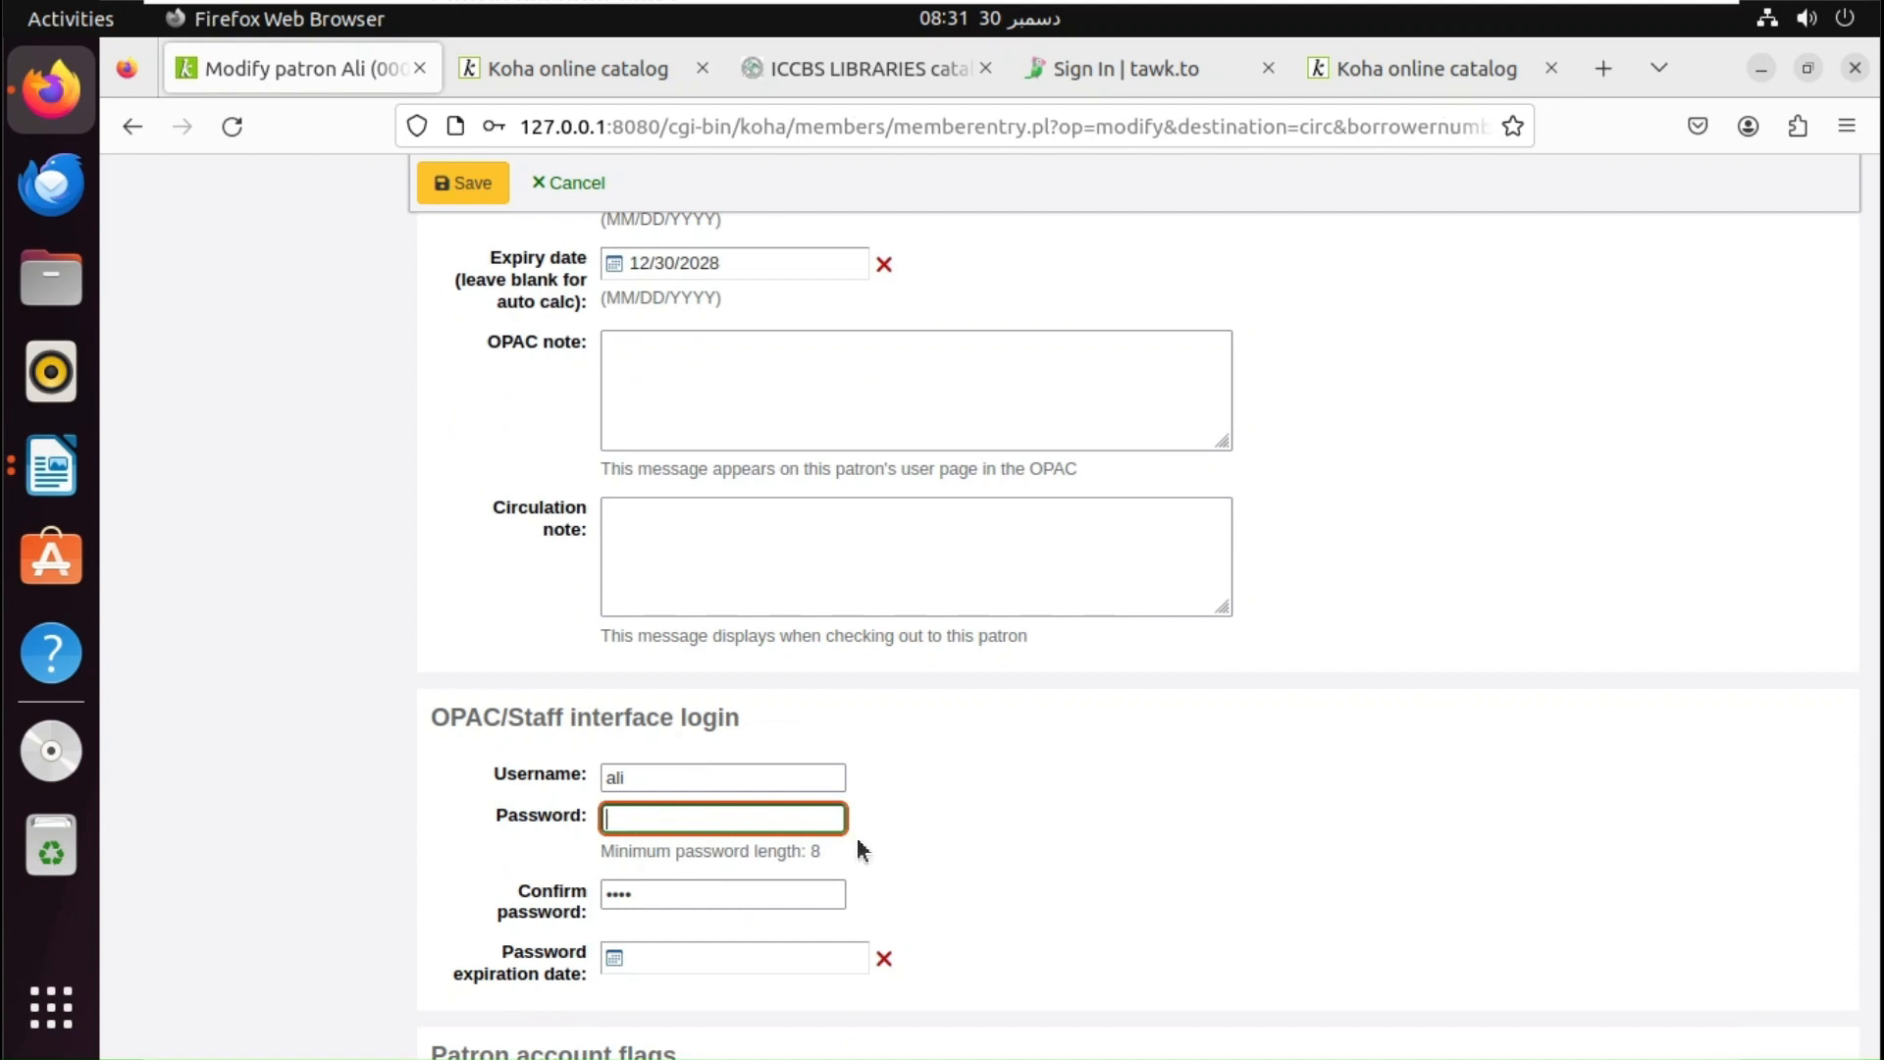
{"action": "key", "text": "Tab"}
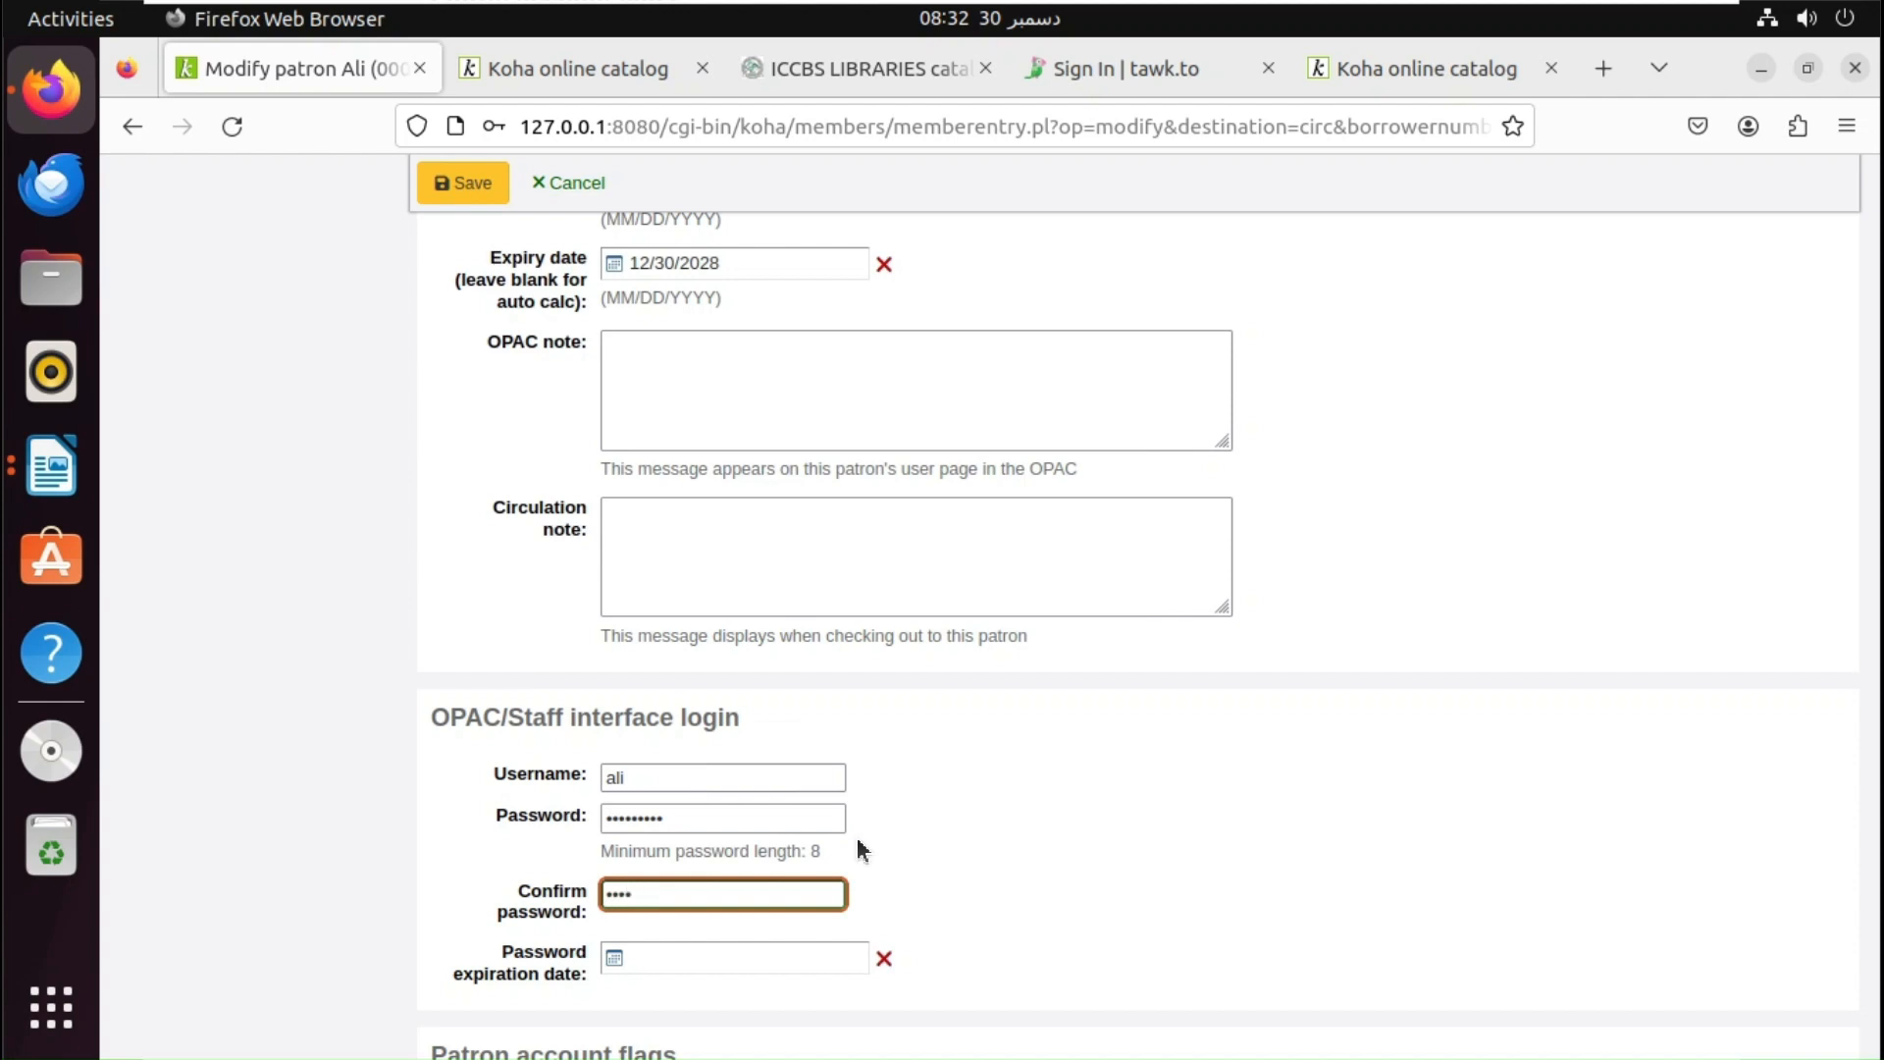
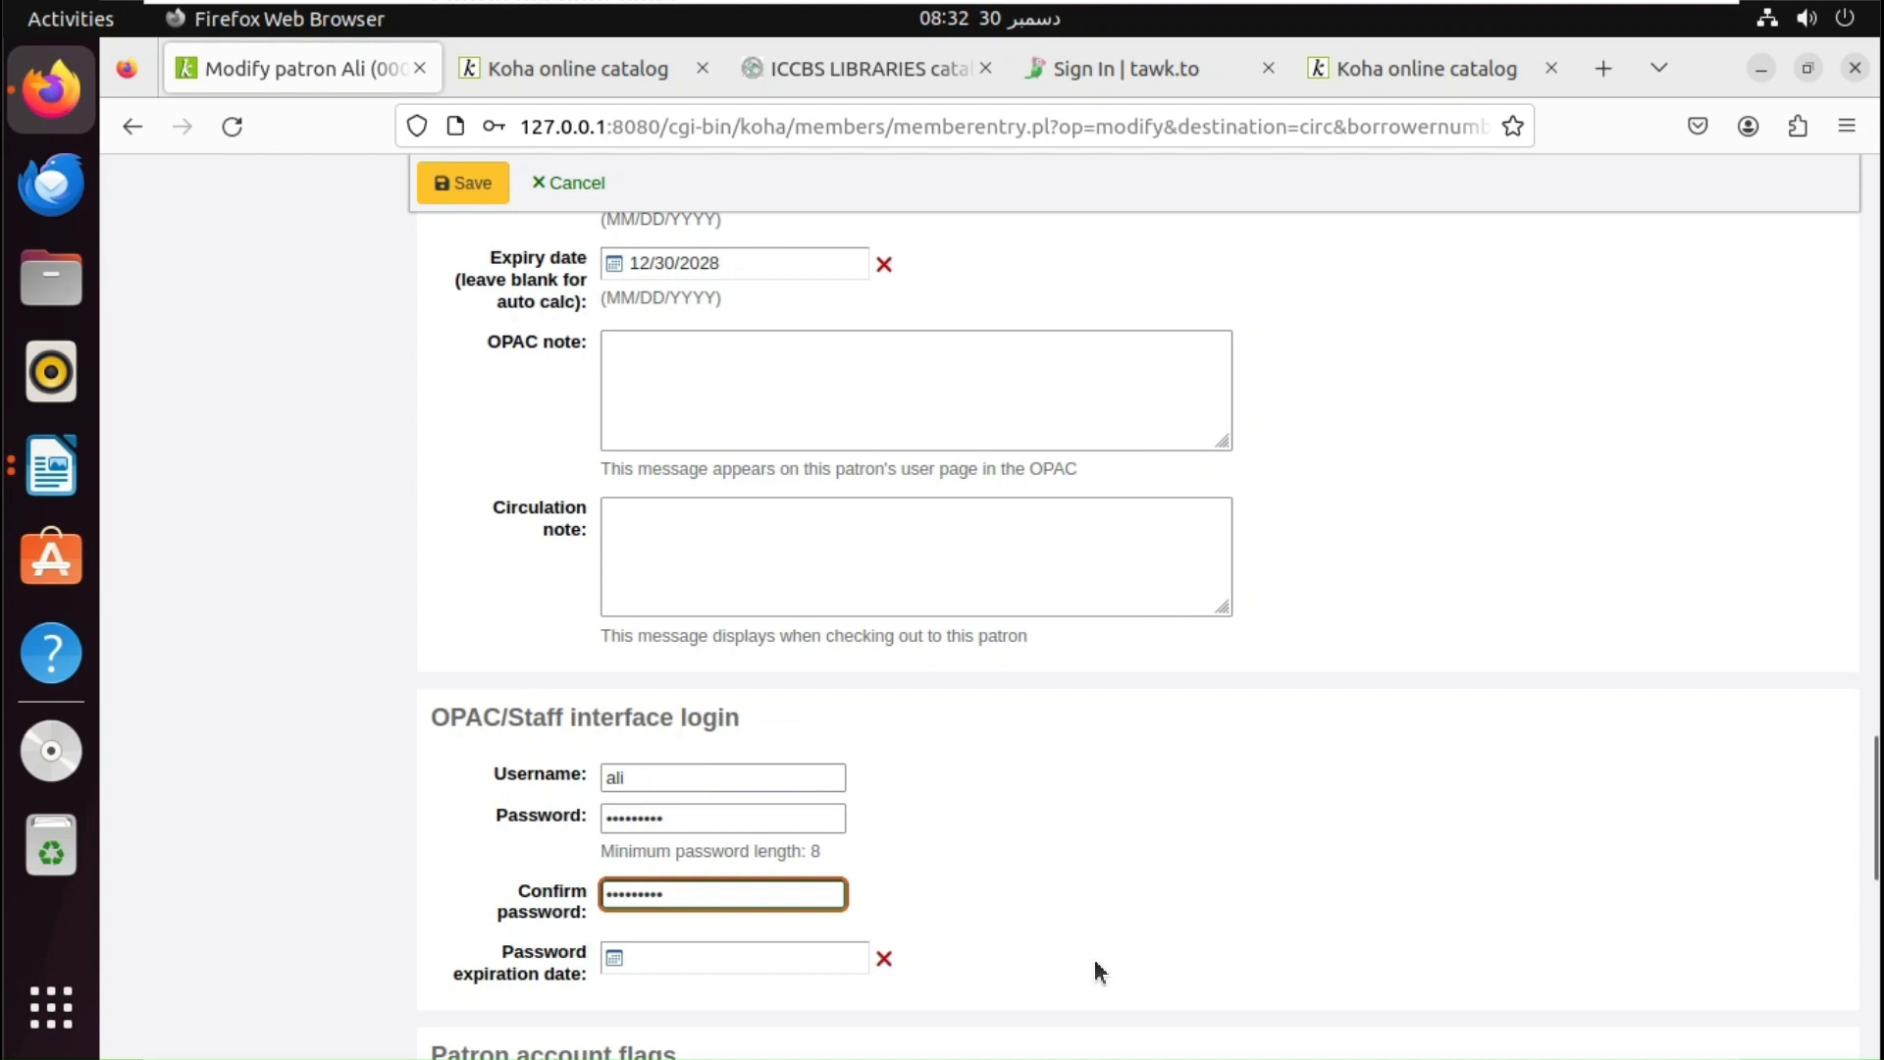
{"action": "left_click_drag", "start_coordinate": [1874, 830], "coordinate": [1854, 1035]}
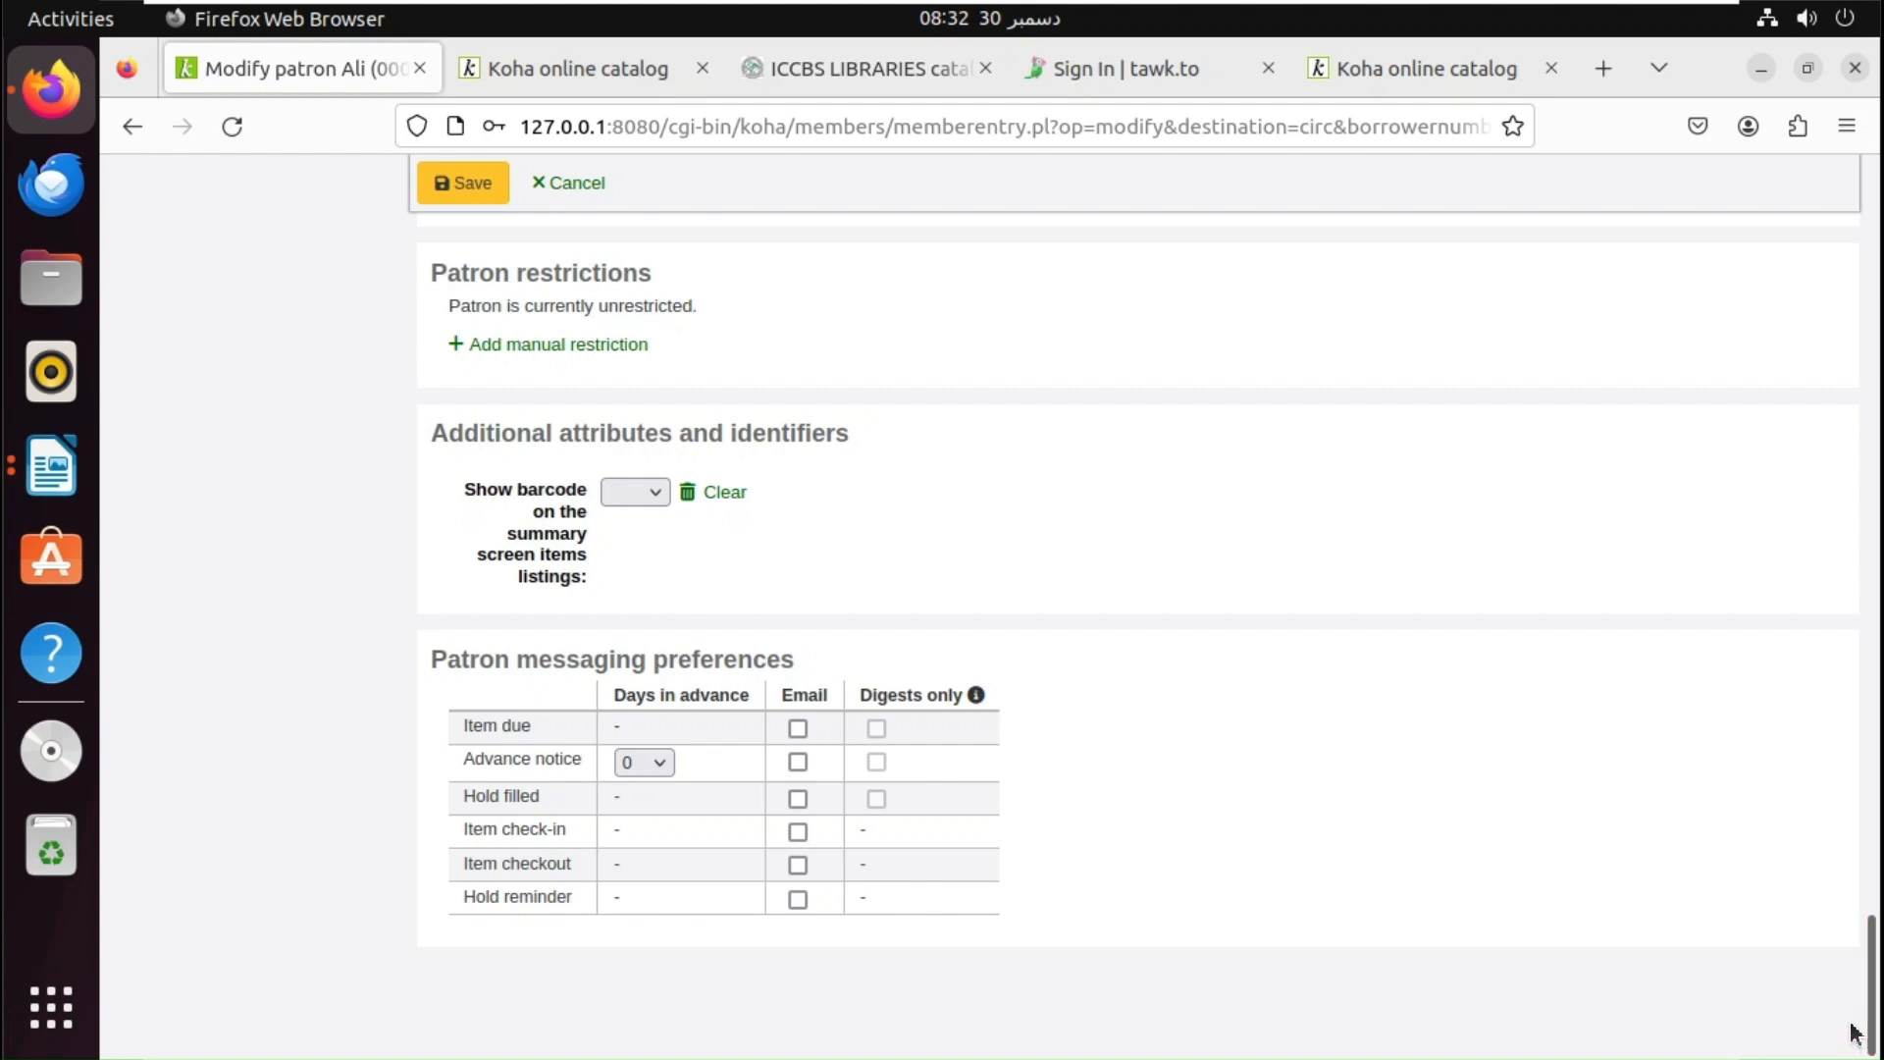
{"action": "left_click", "coordinate": [475, 187]}
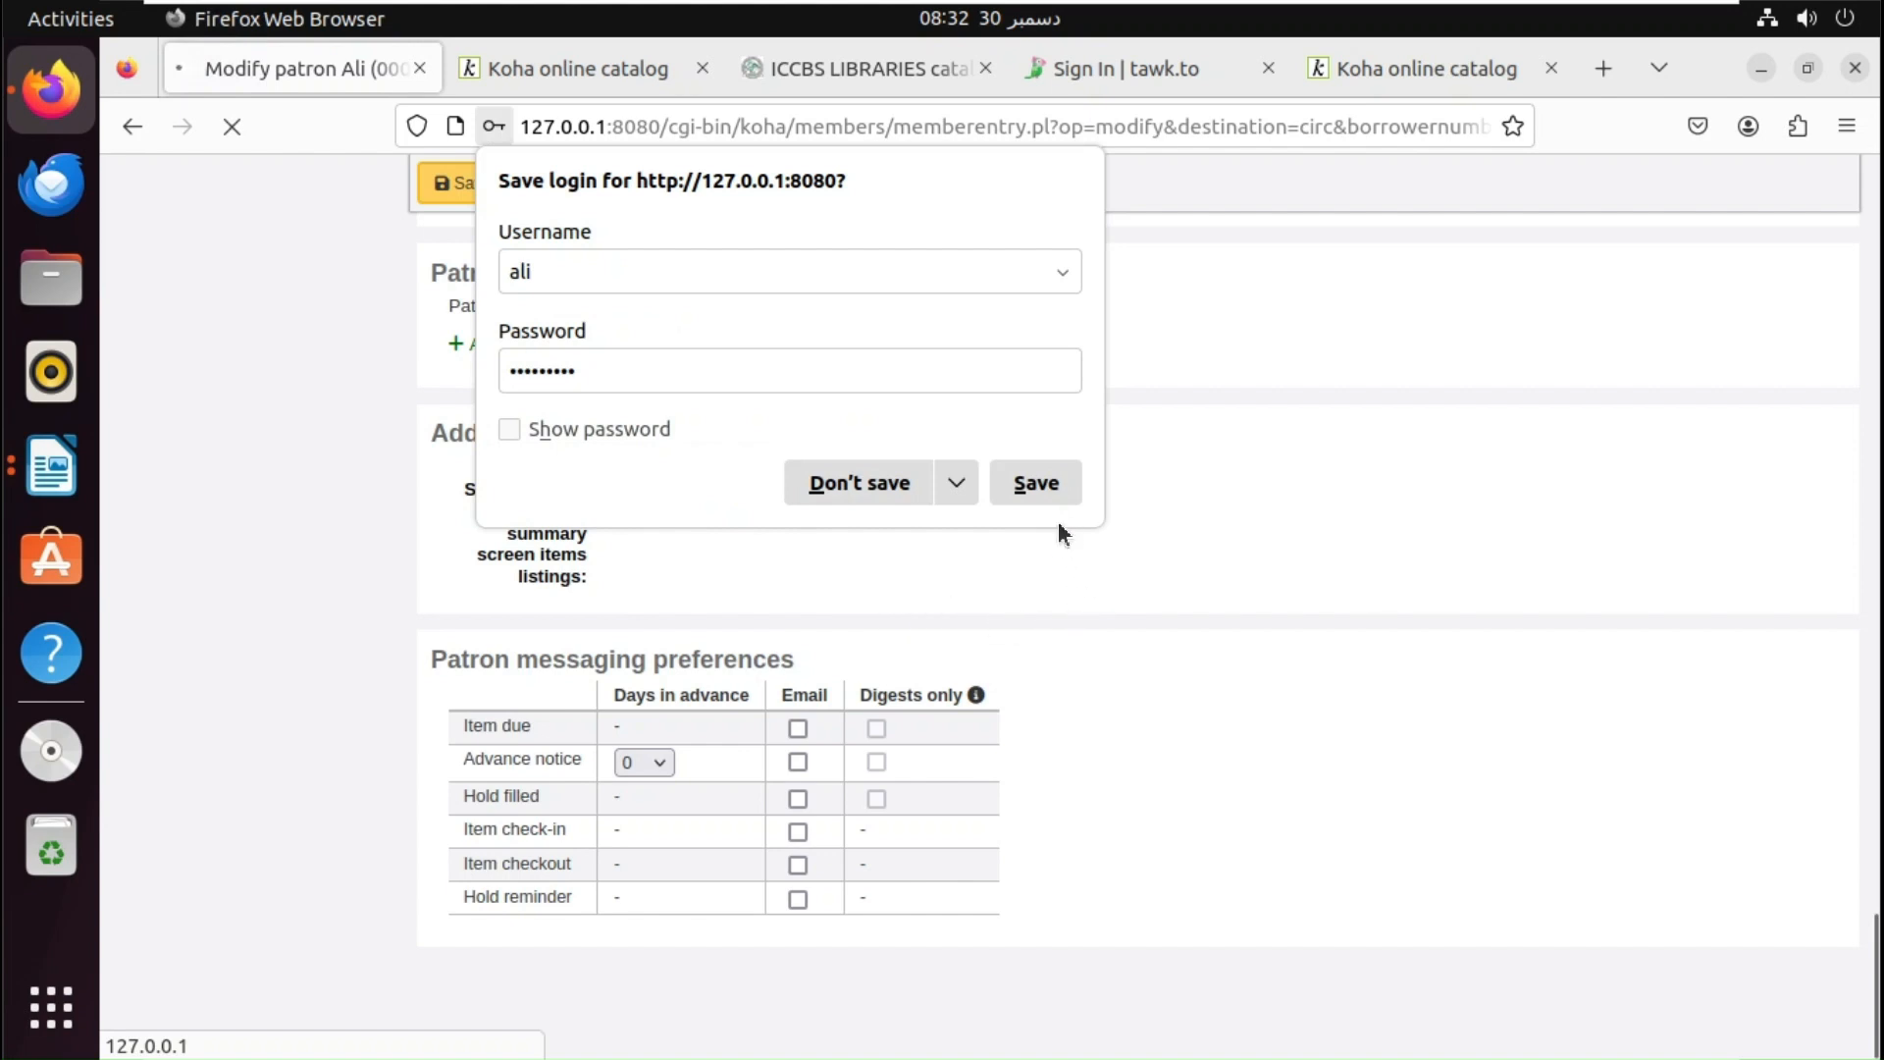
{"action": "left_click", "coordinate": [1032, 483]}
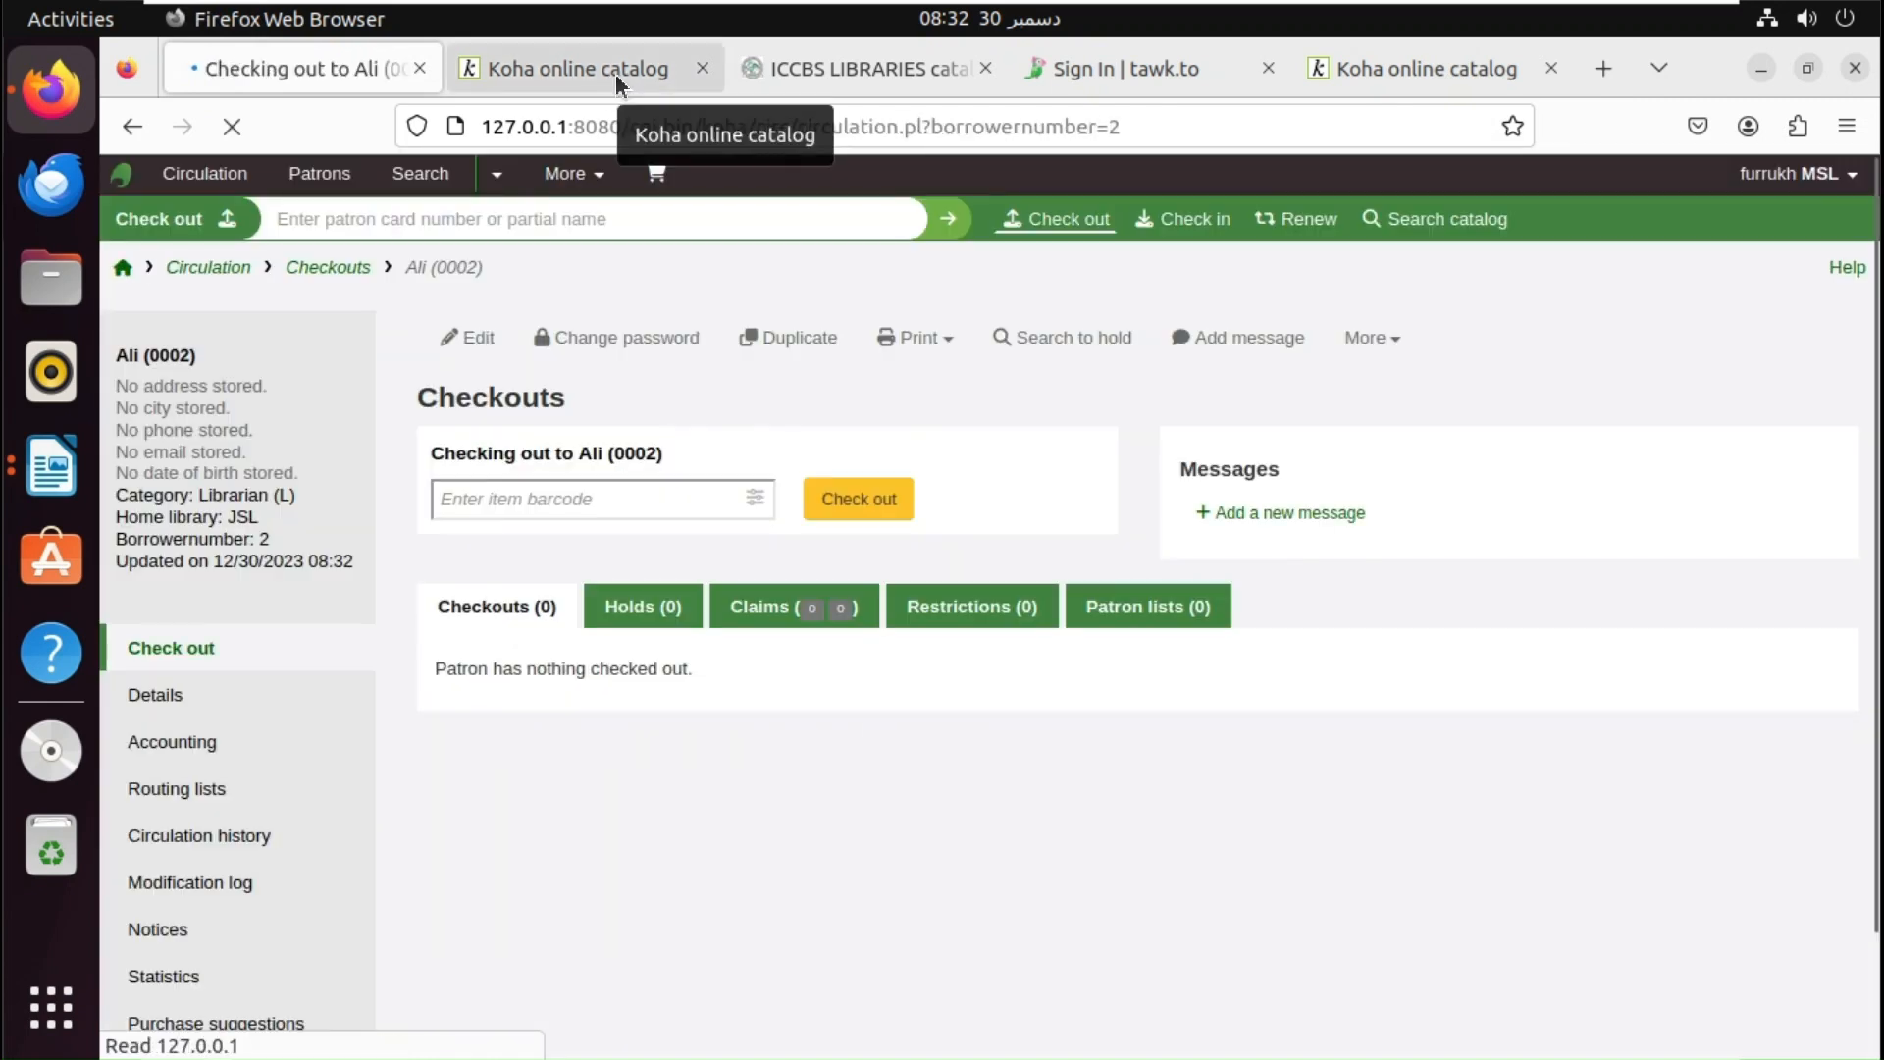
{"action": "left_click", "coordinate": [615, 73]}
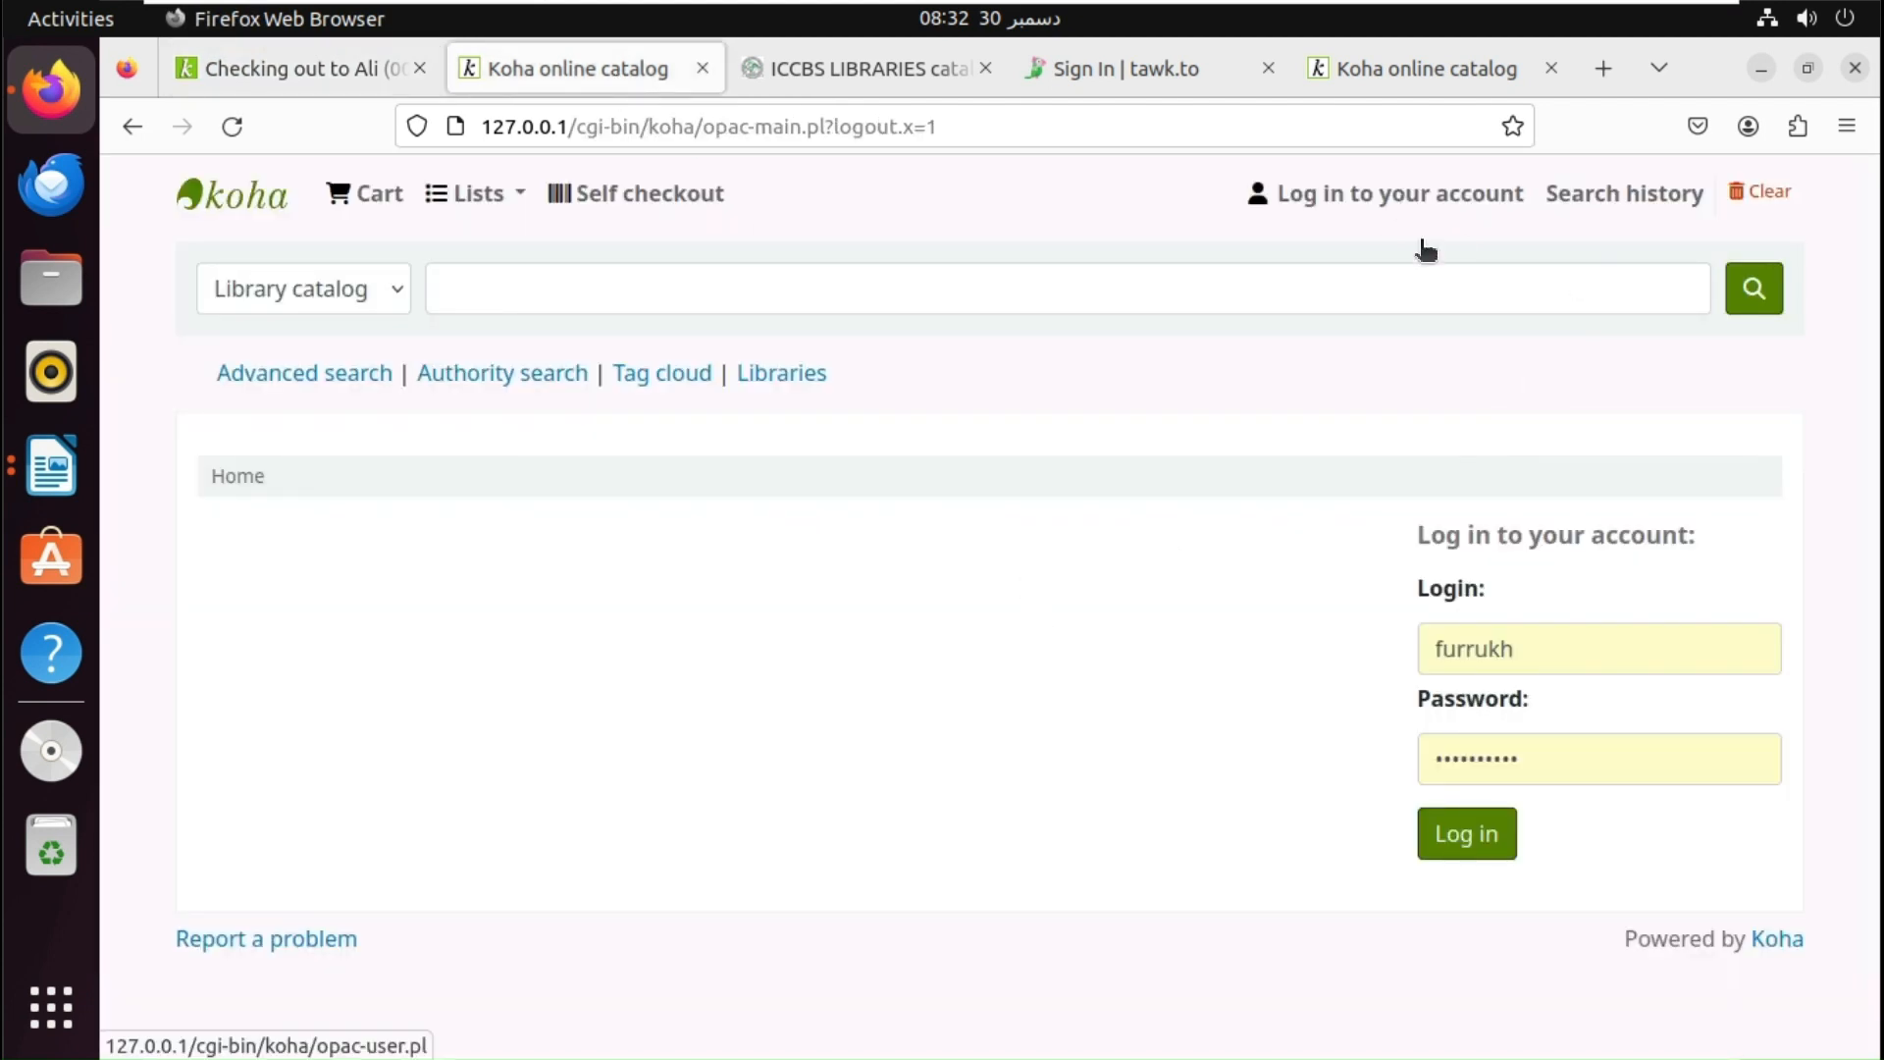
- View Firefox's saved logins from the catalog Login field, then go back to the login page
{"action": "left_click", "coordinate": [1547, 648]}
{"action": "double_click", "coordinate": [1542, 647]}
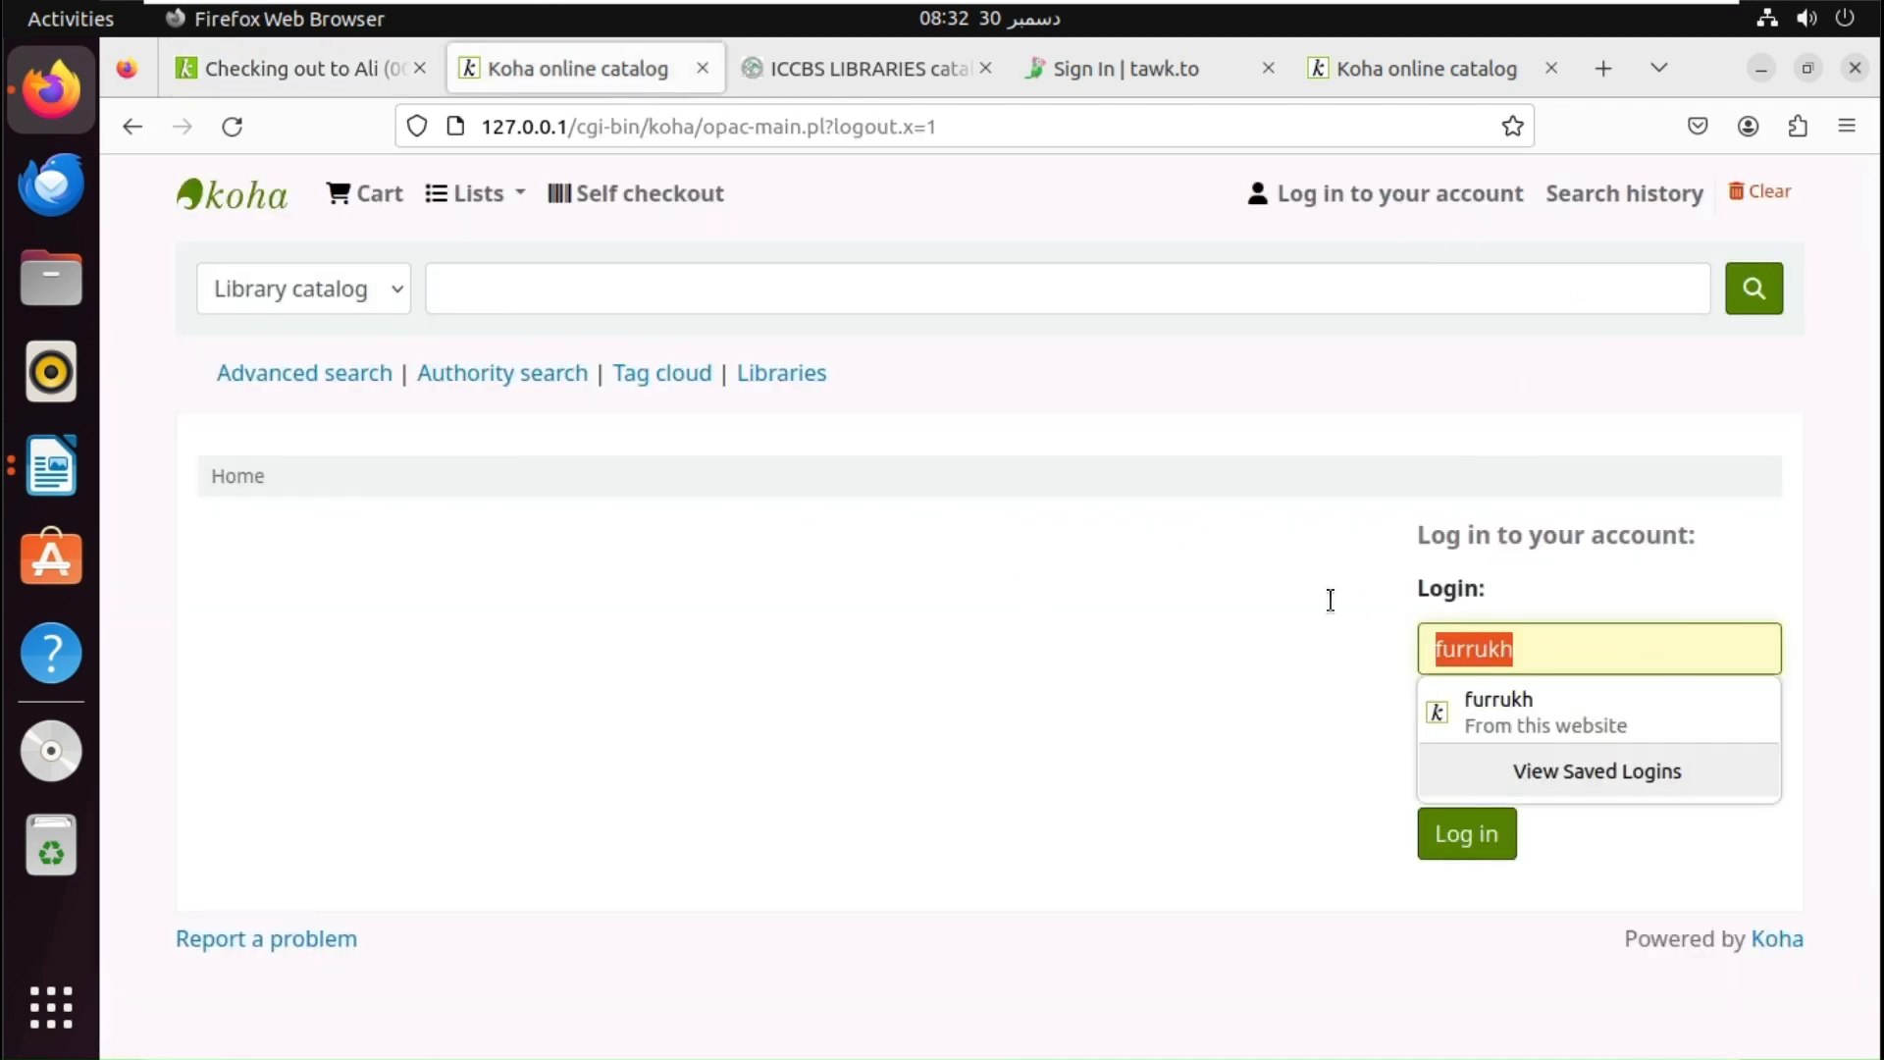
{"action": "left_click", "coordinate": [1550, 776]}
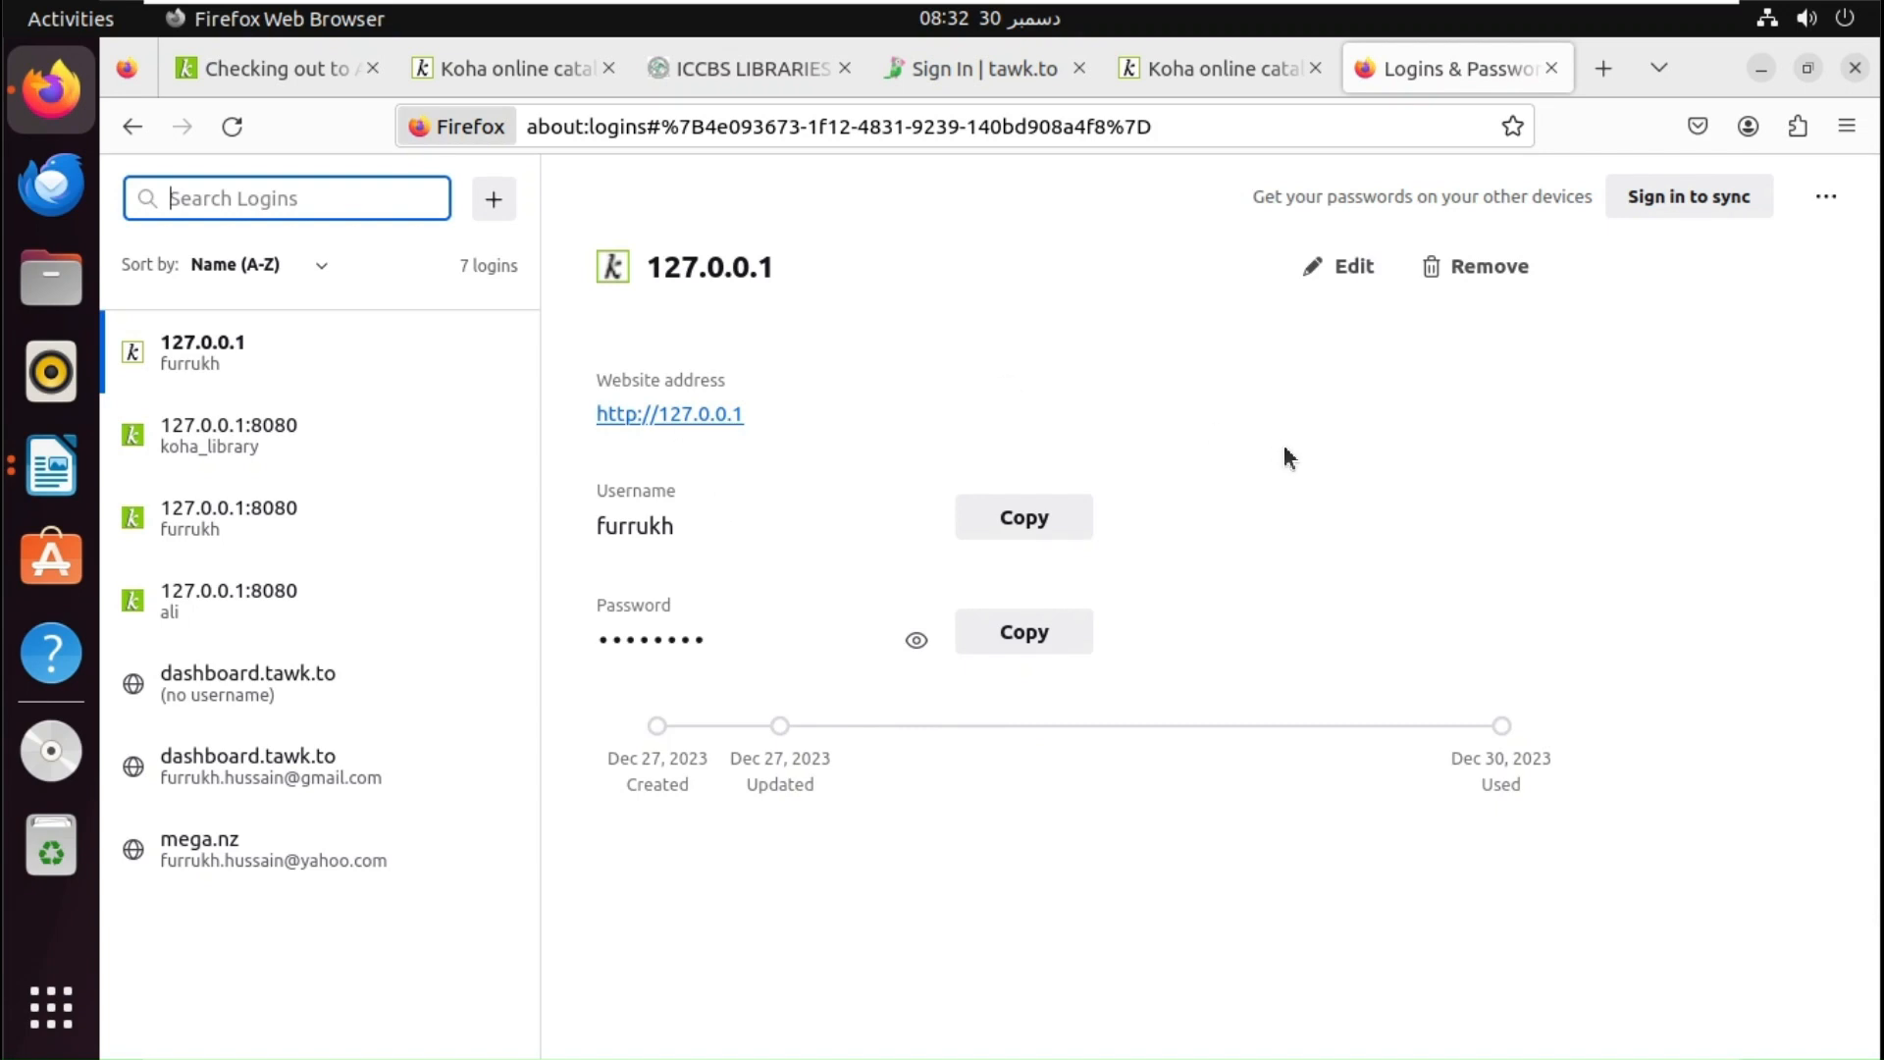
{"action": "left_click", "coordinate": [132, 126]}
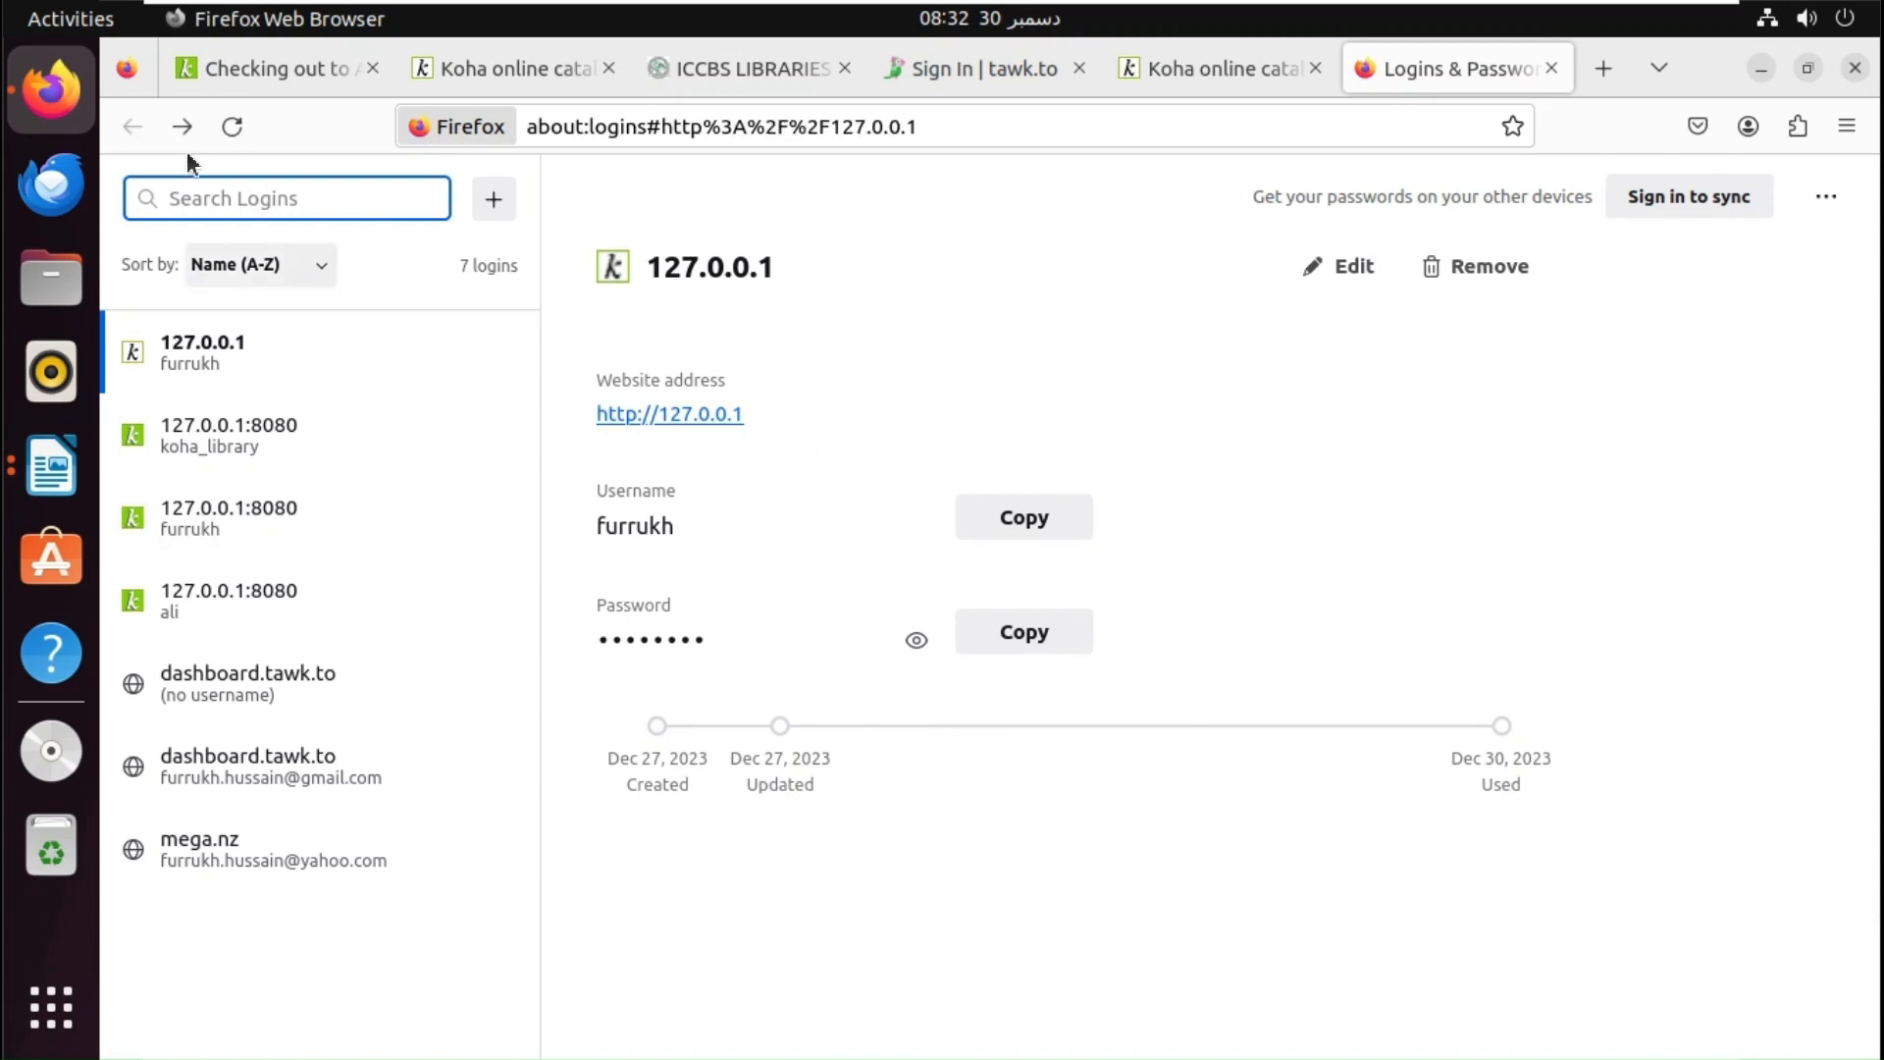
{"action": "left_click", "coordinate": [511, 76]}
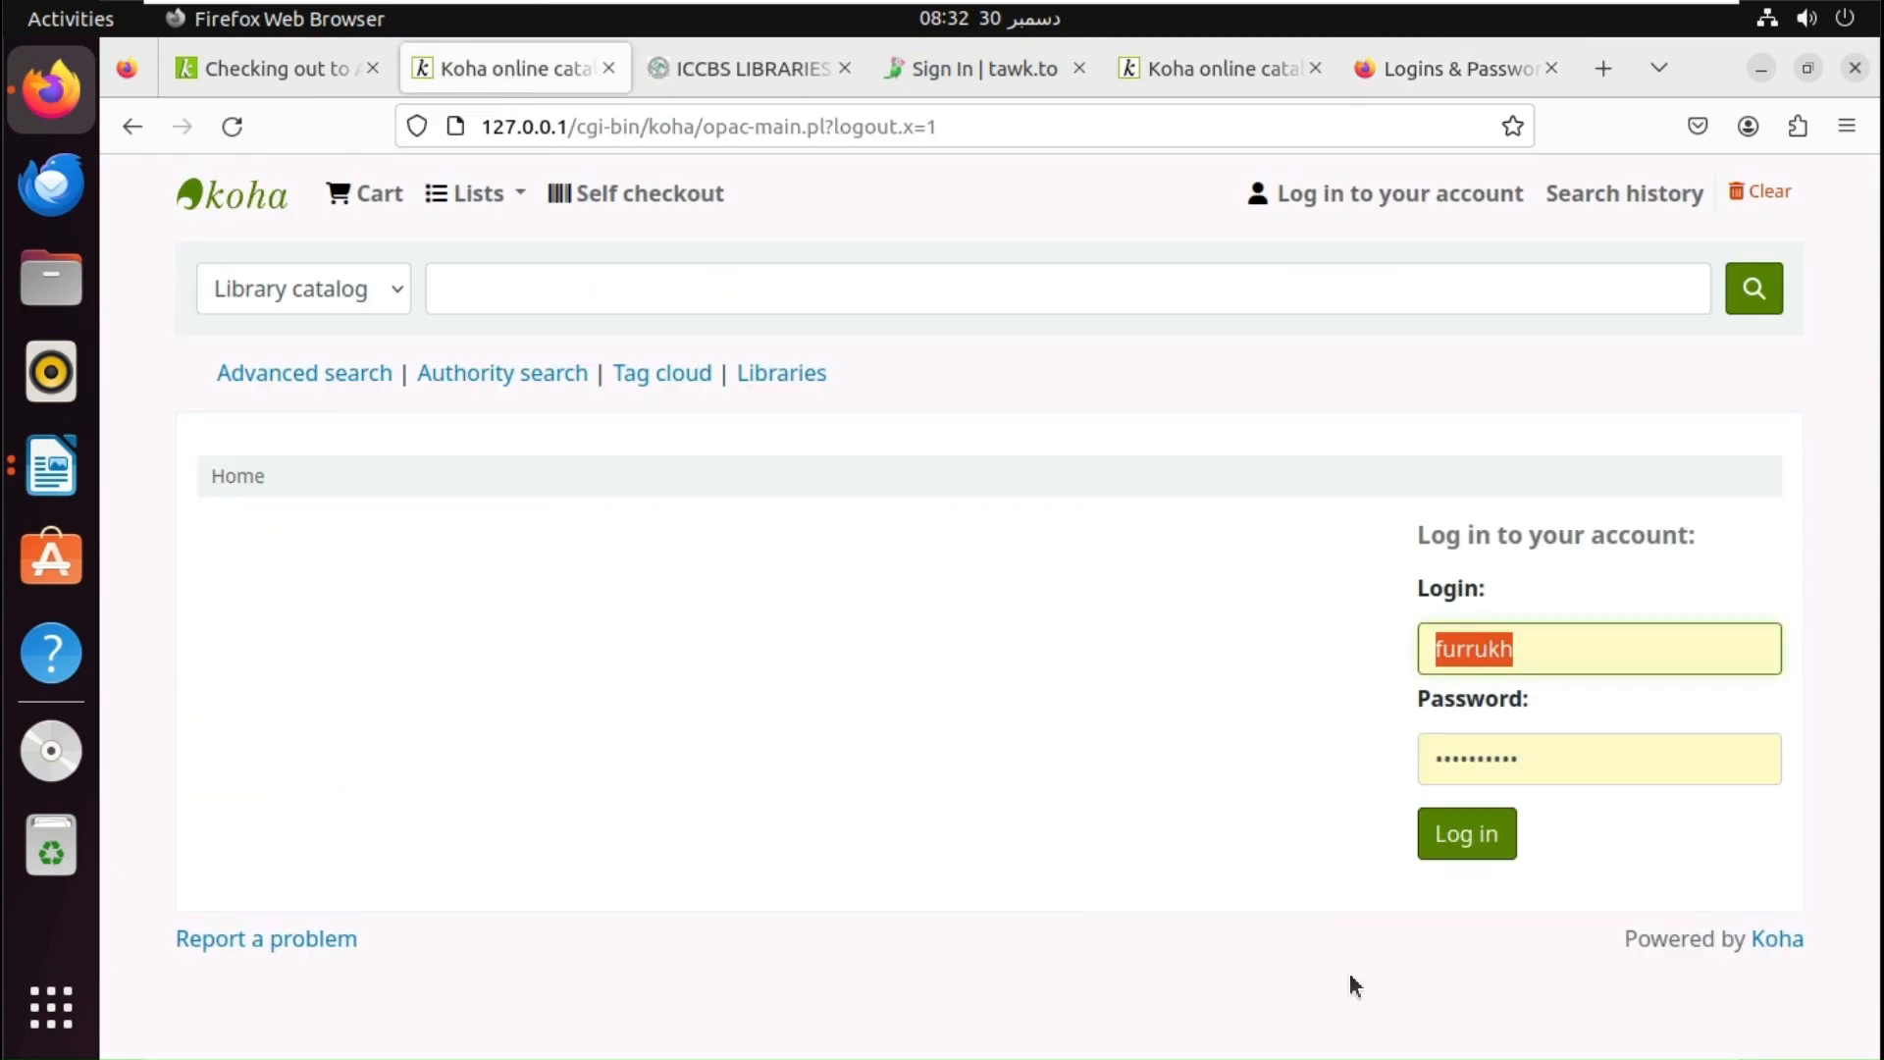
- Log in to the online catalog with the patron's username and new password, then log out
{"action": "key", "text": "BackSpace"}
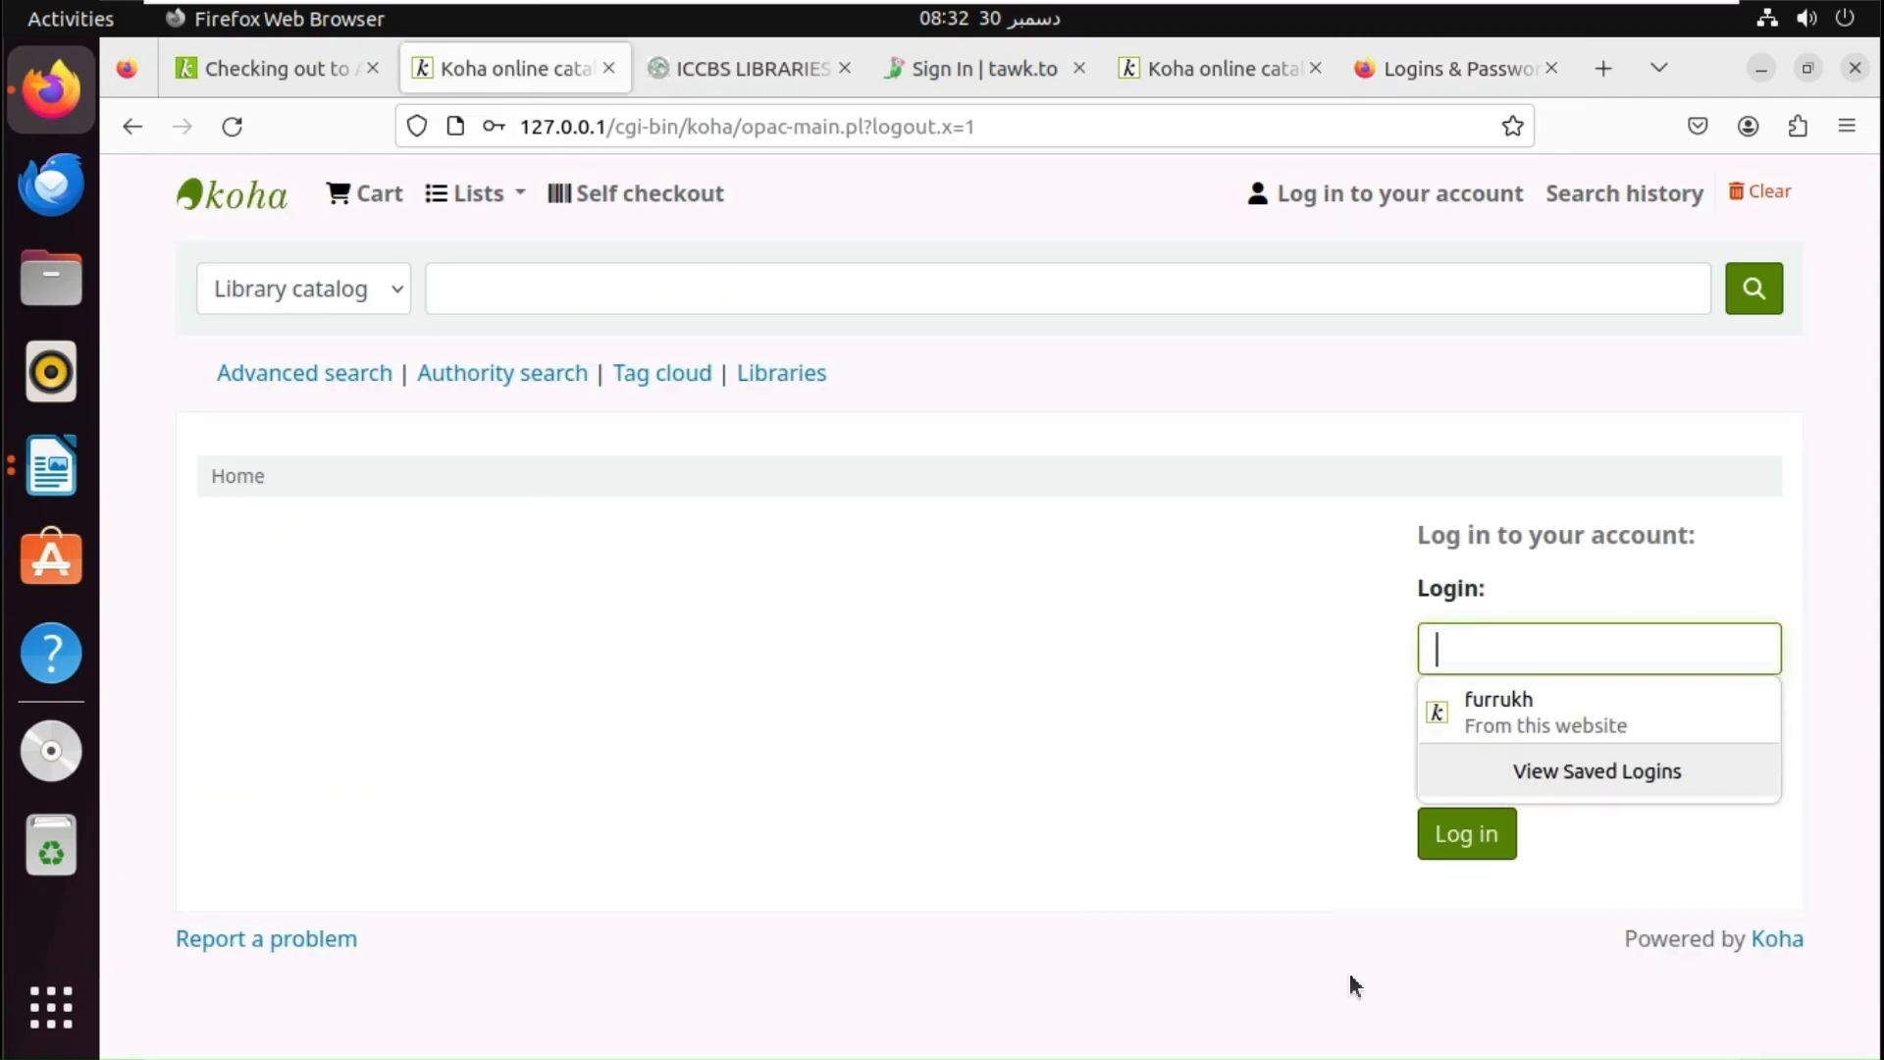
{"action": "key", "text": "Tab"}
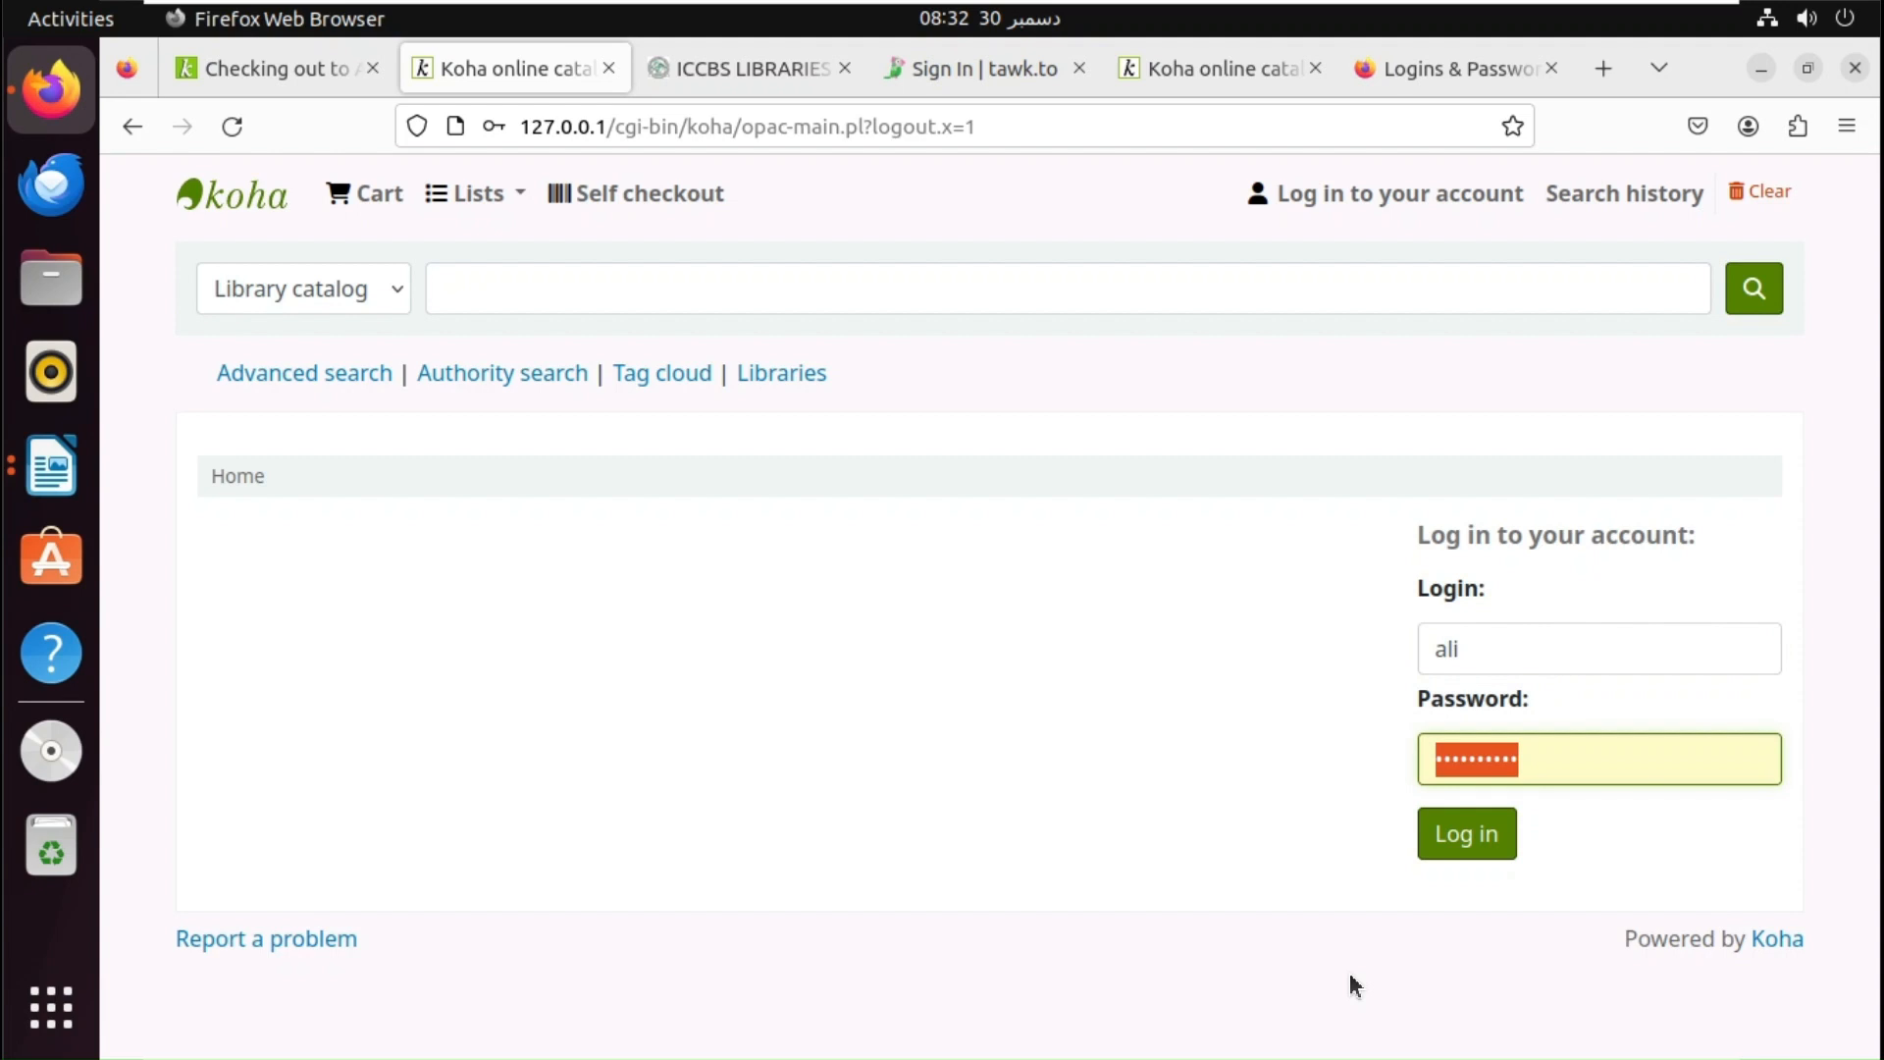
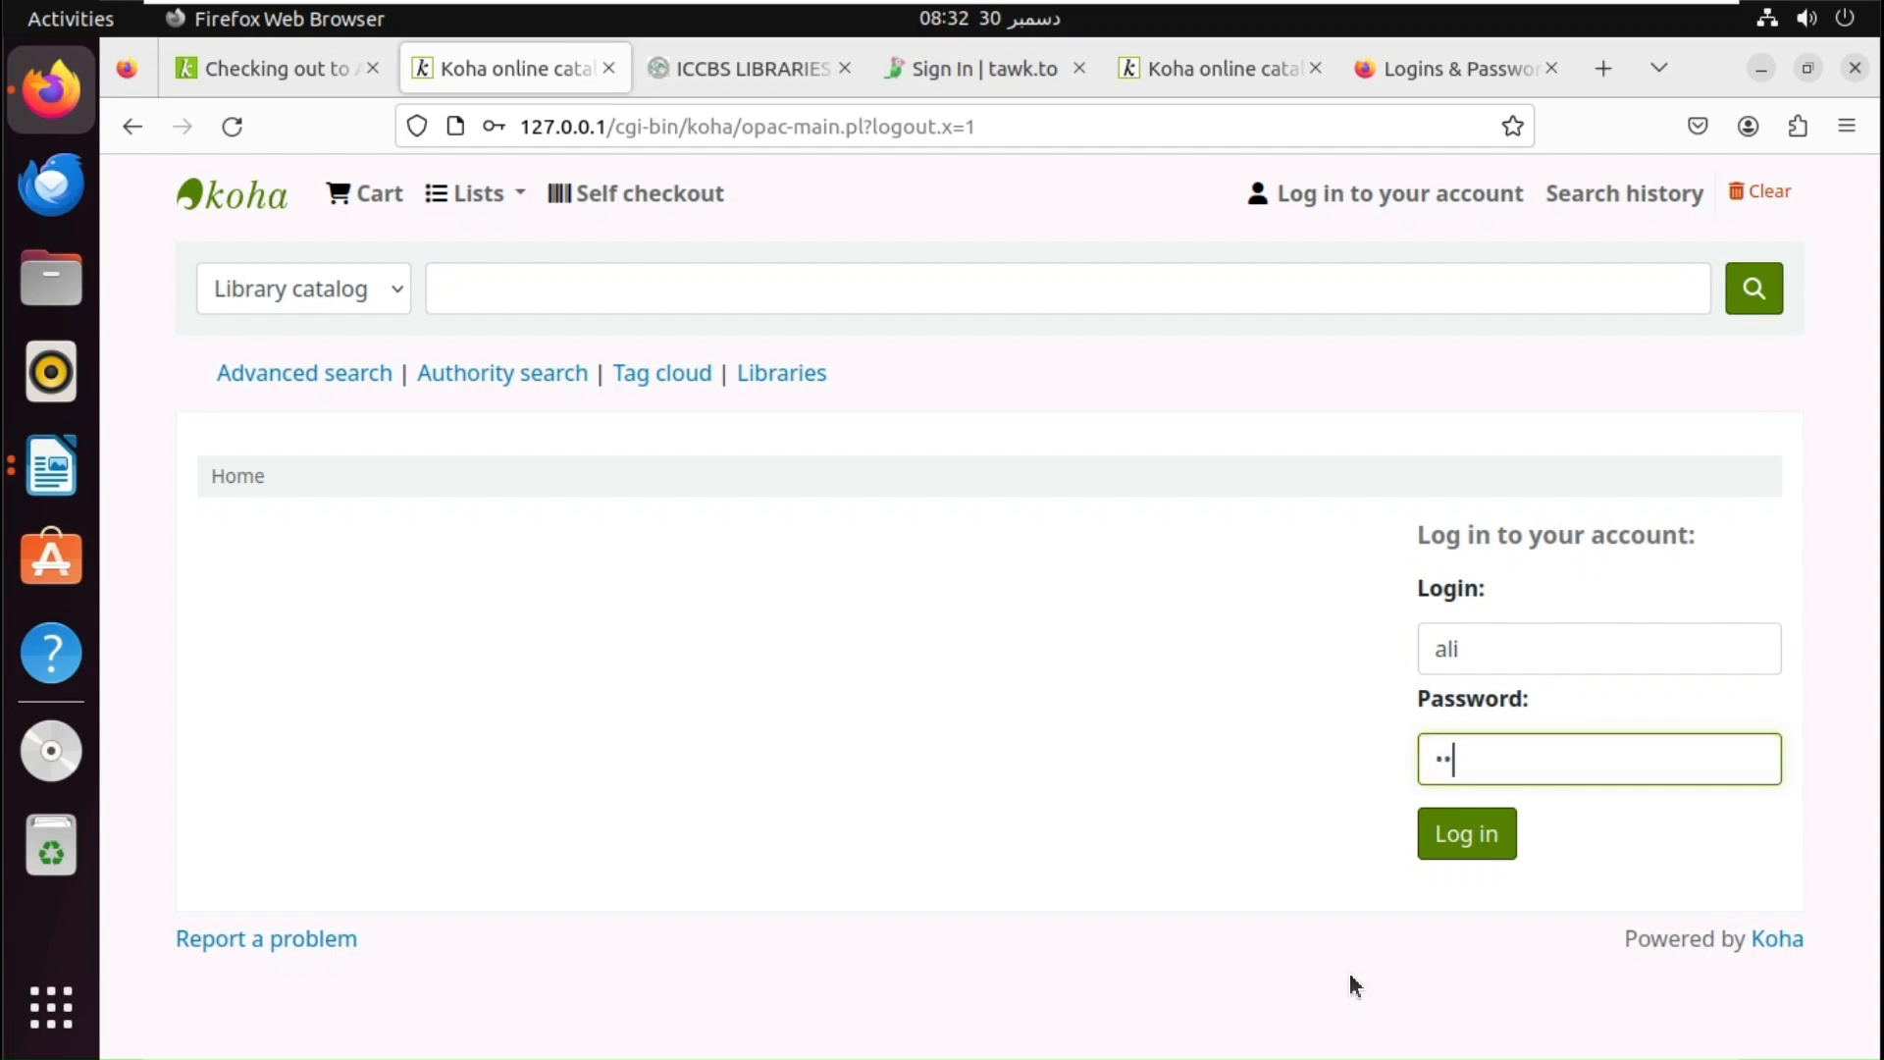
{"action": "left_click", "coordinate": [1493, 832]}
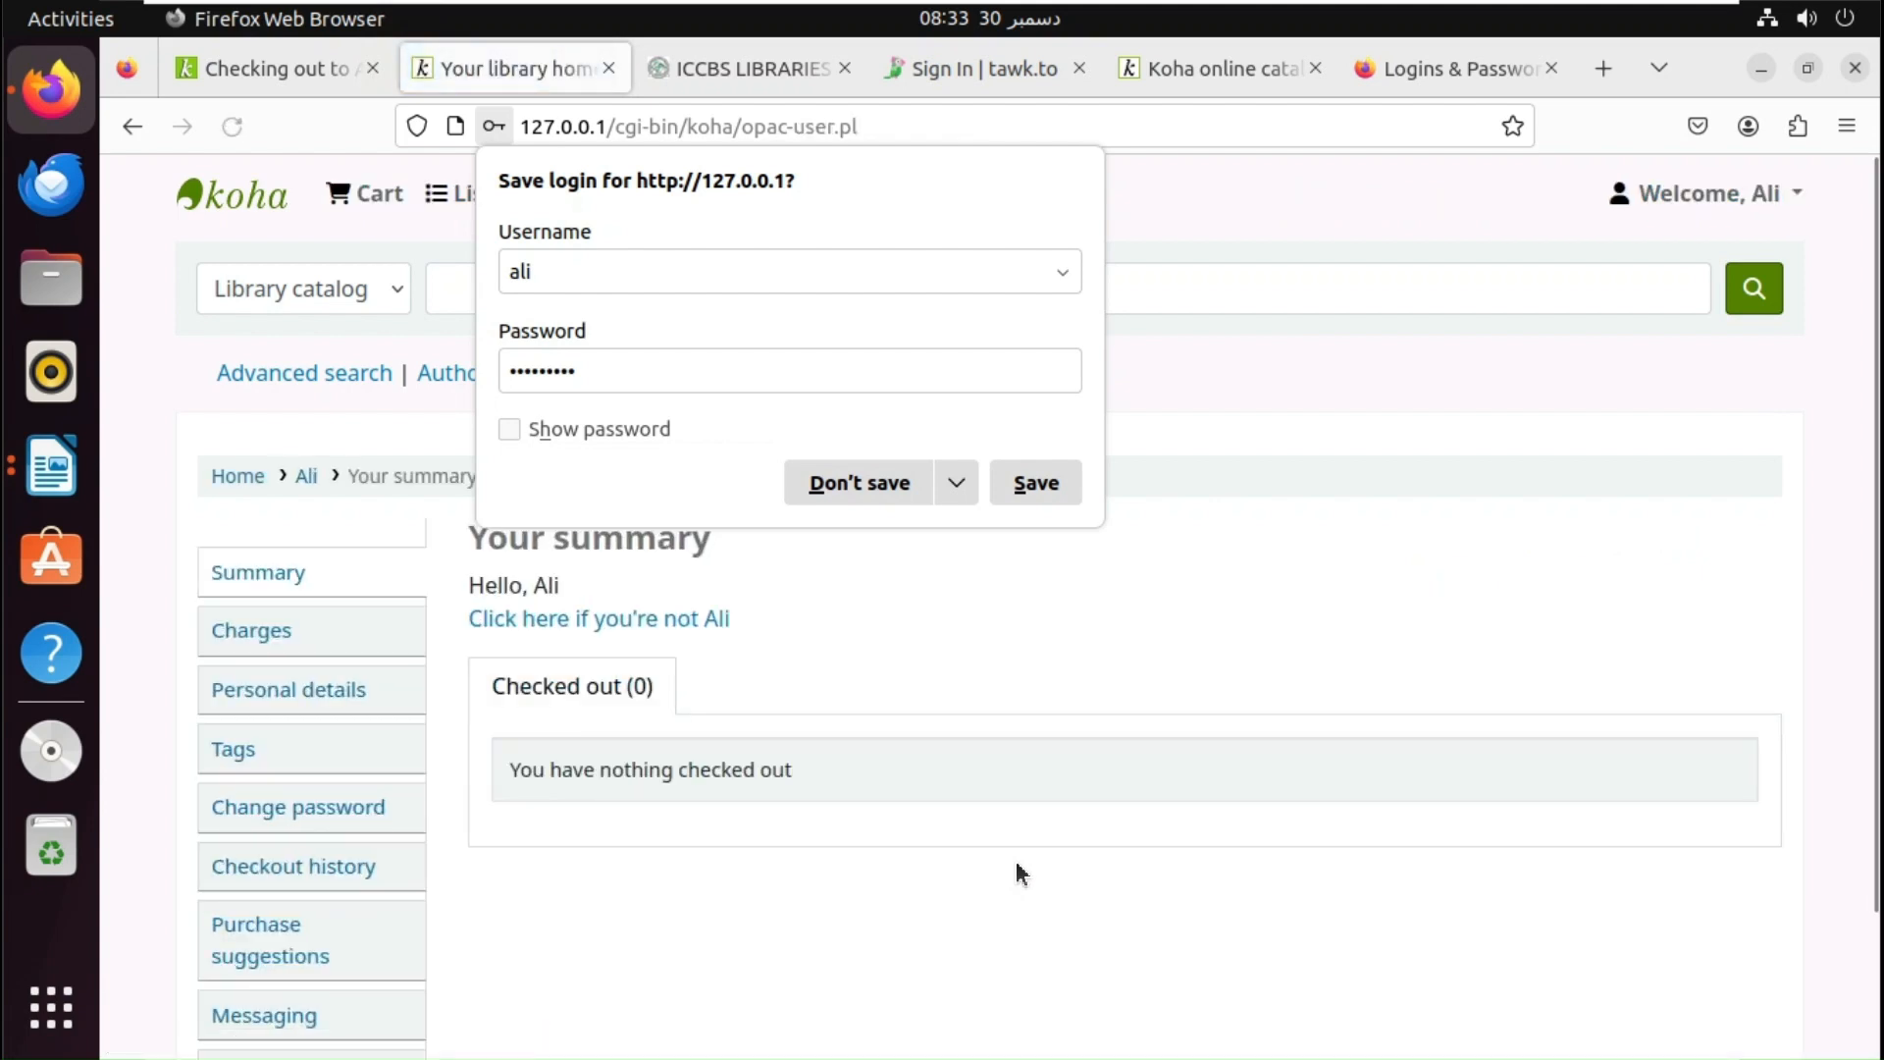
{"action": "left_click", "coordinate": [1064, 492]}
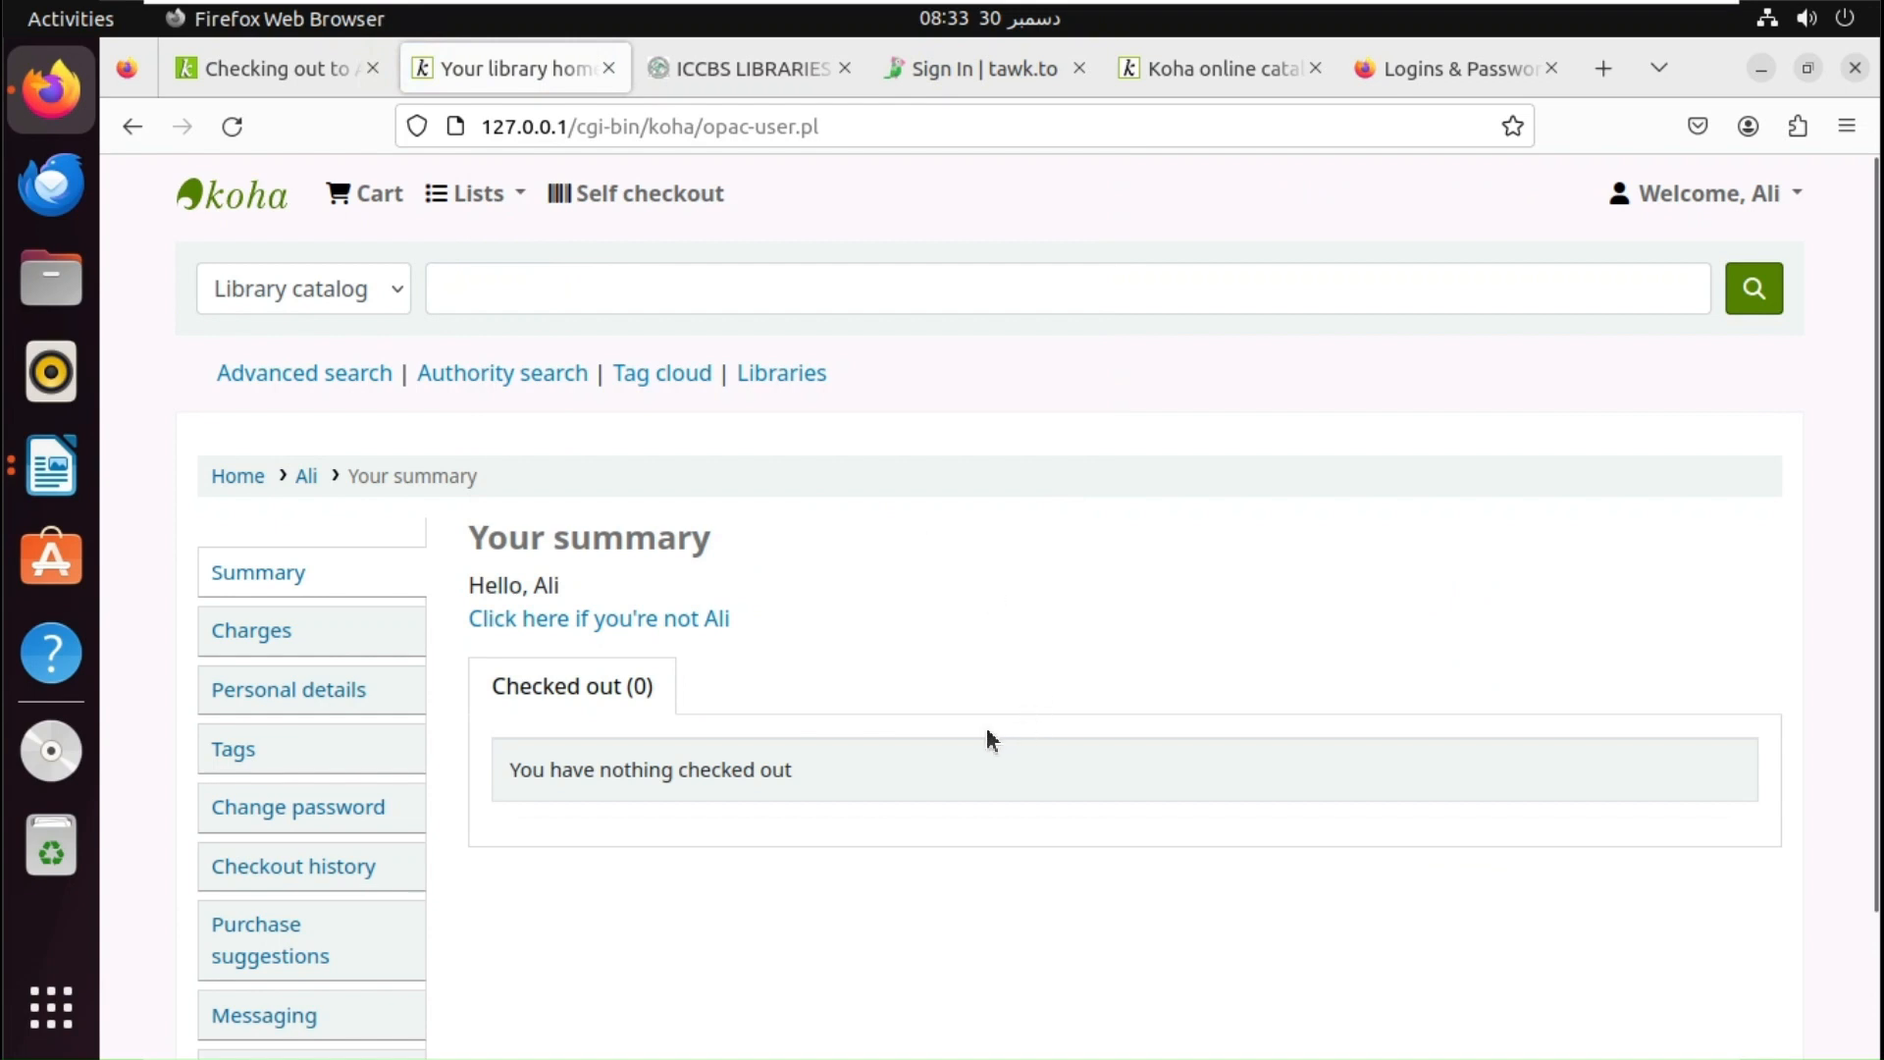
{"action": "left_click", "coordinate": [1709, 196]}
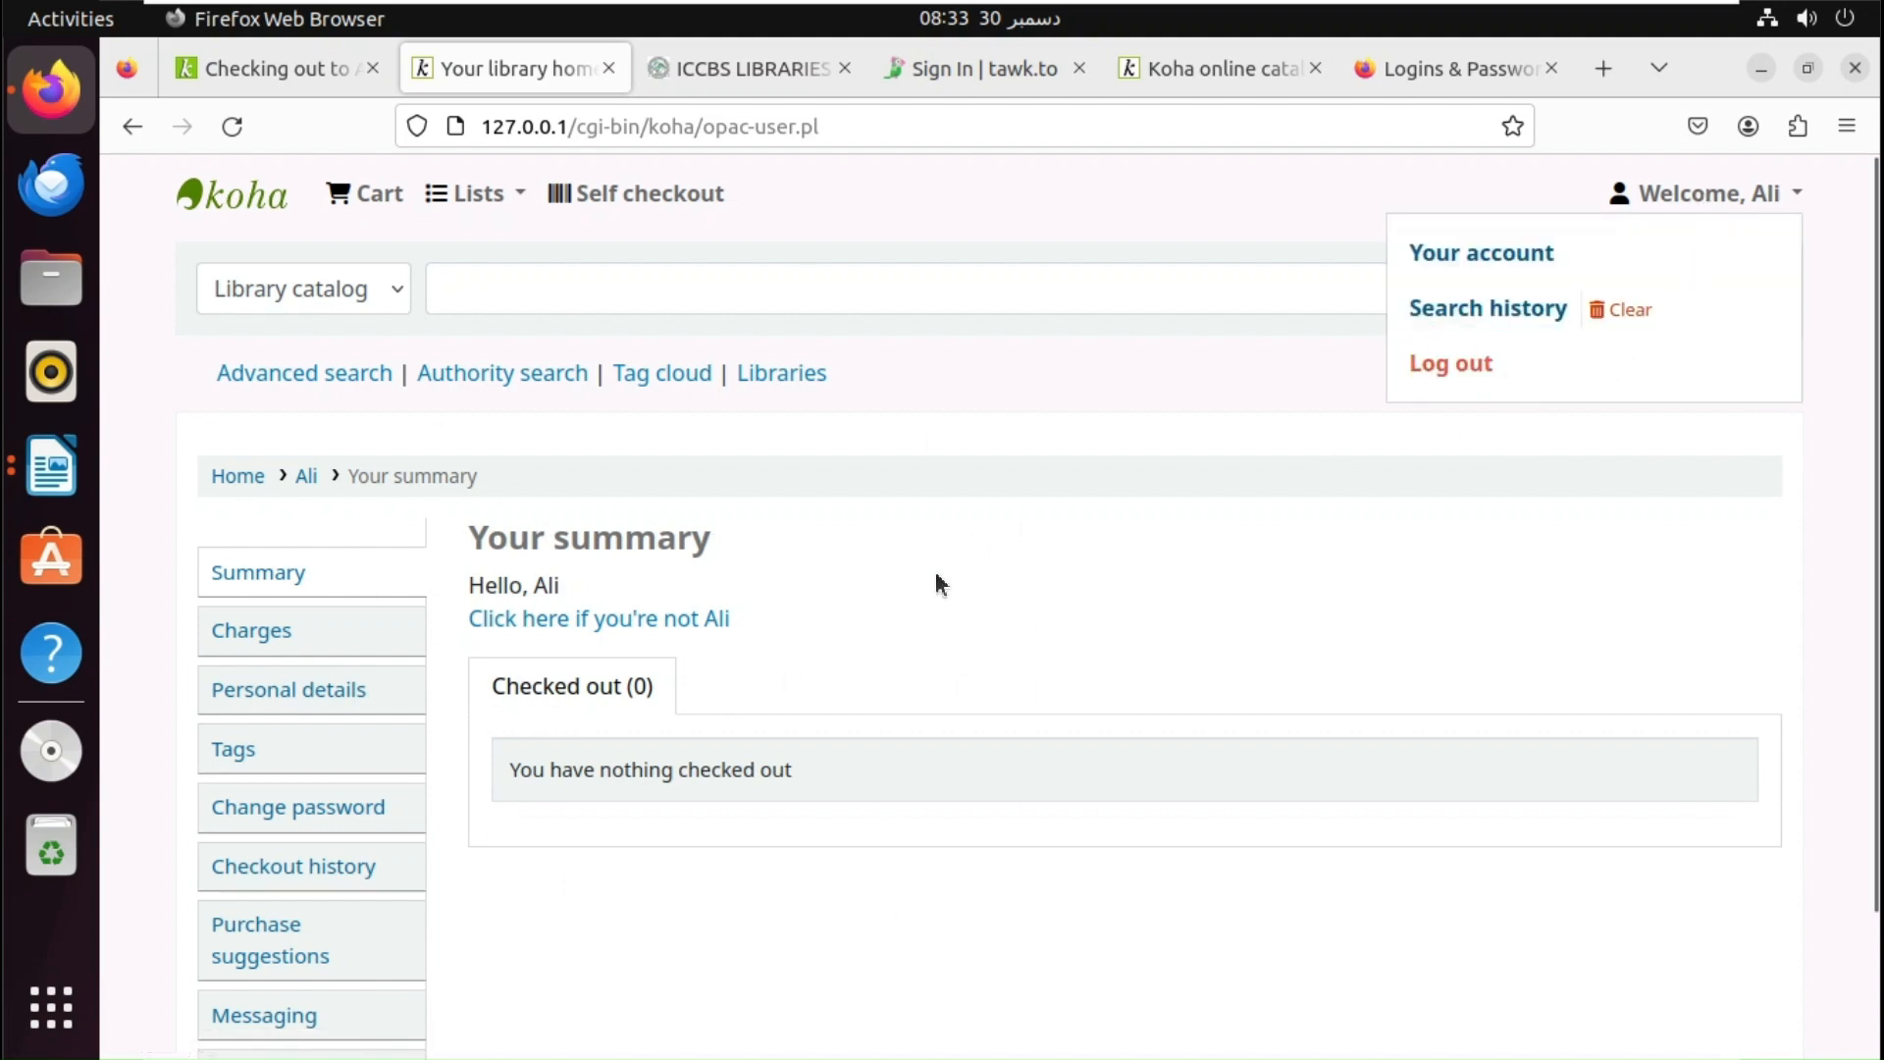
{"action": "left_click", "coordinate": [1466, 369]}
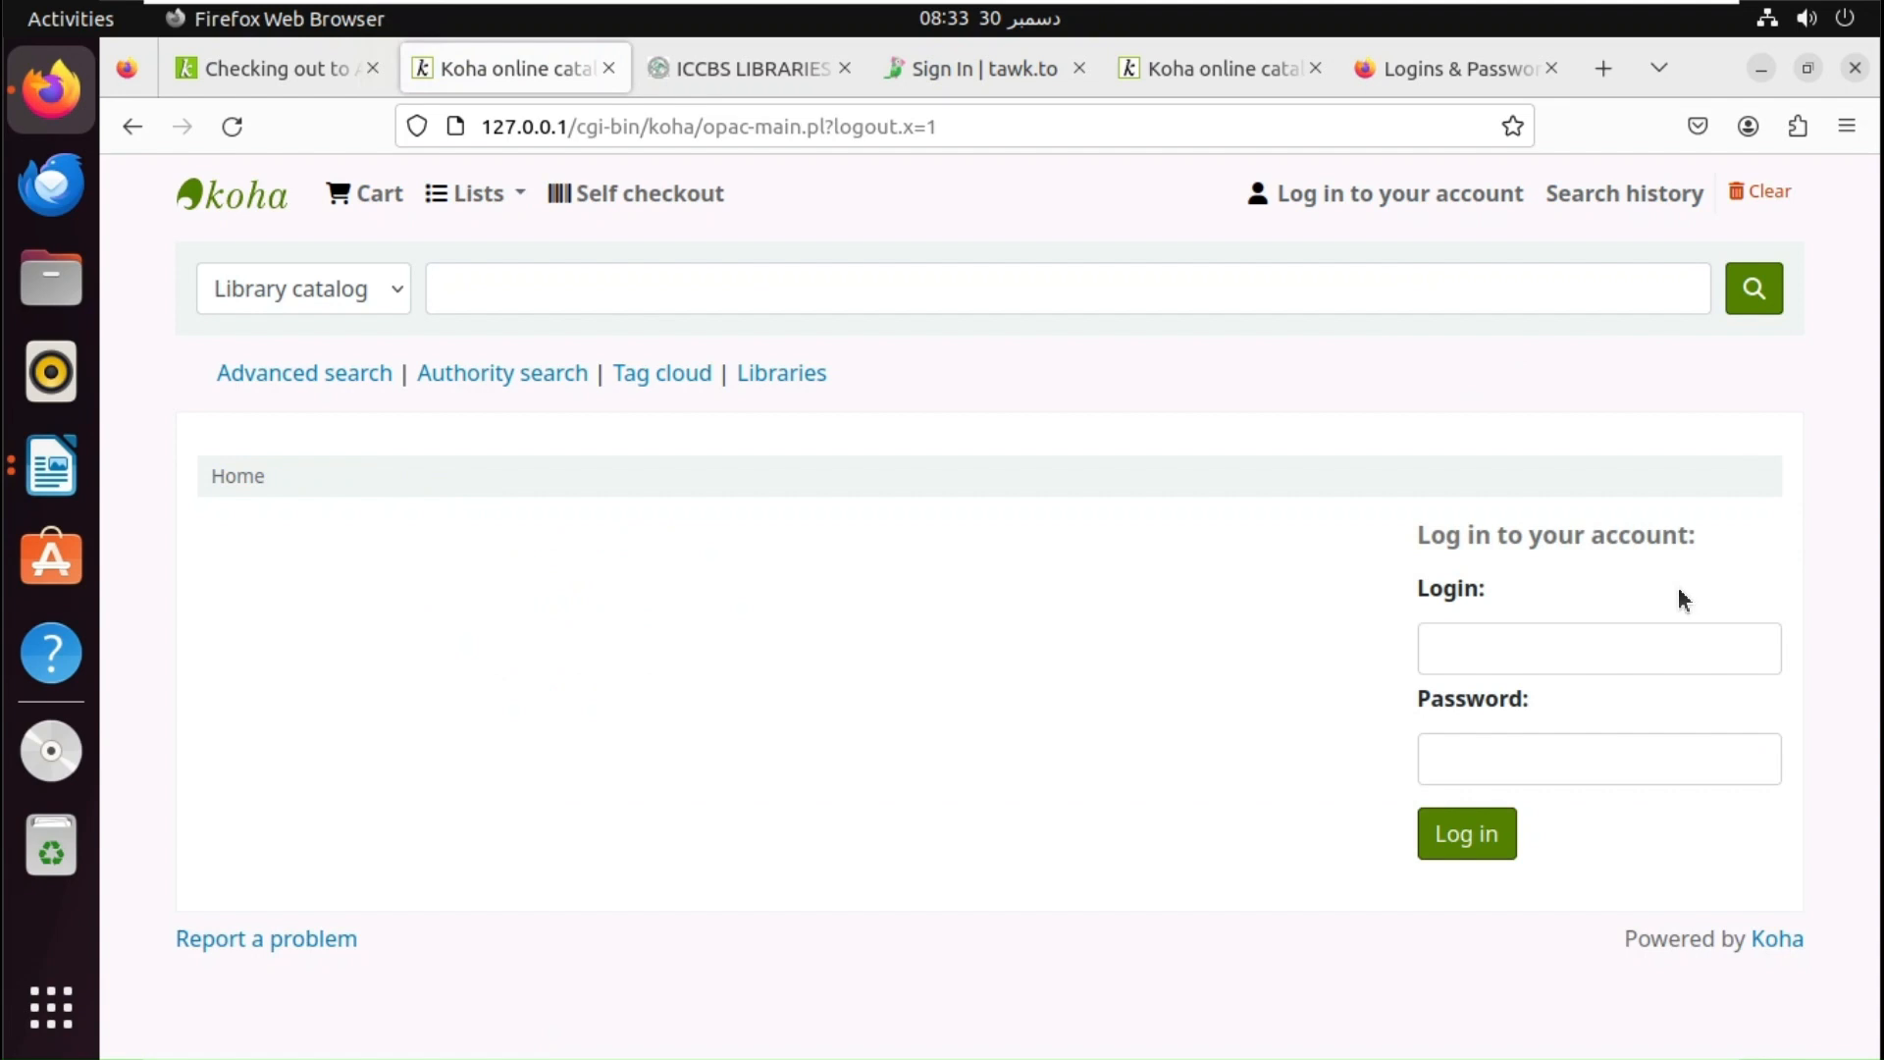
- Log in to the online catalog using the saved staff login, then bring Writer forward
{"action": "left_click", "coordinate": [1598, 633]}
{"action": "left_click", "coordinate": [1528, 775]}
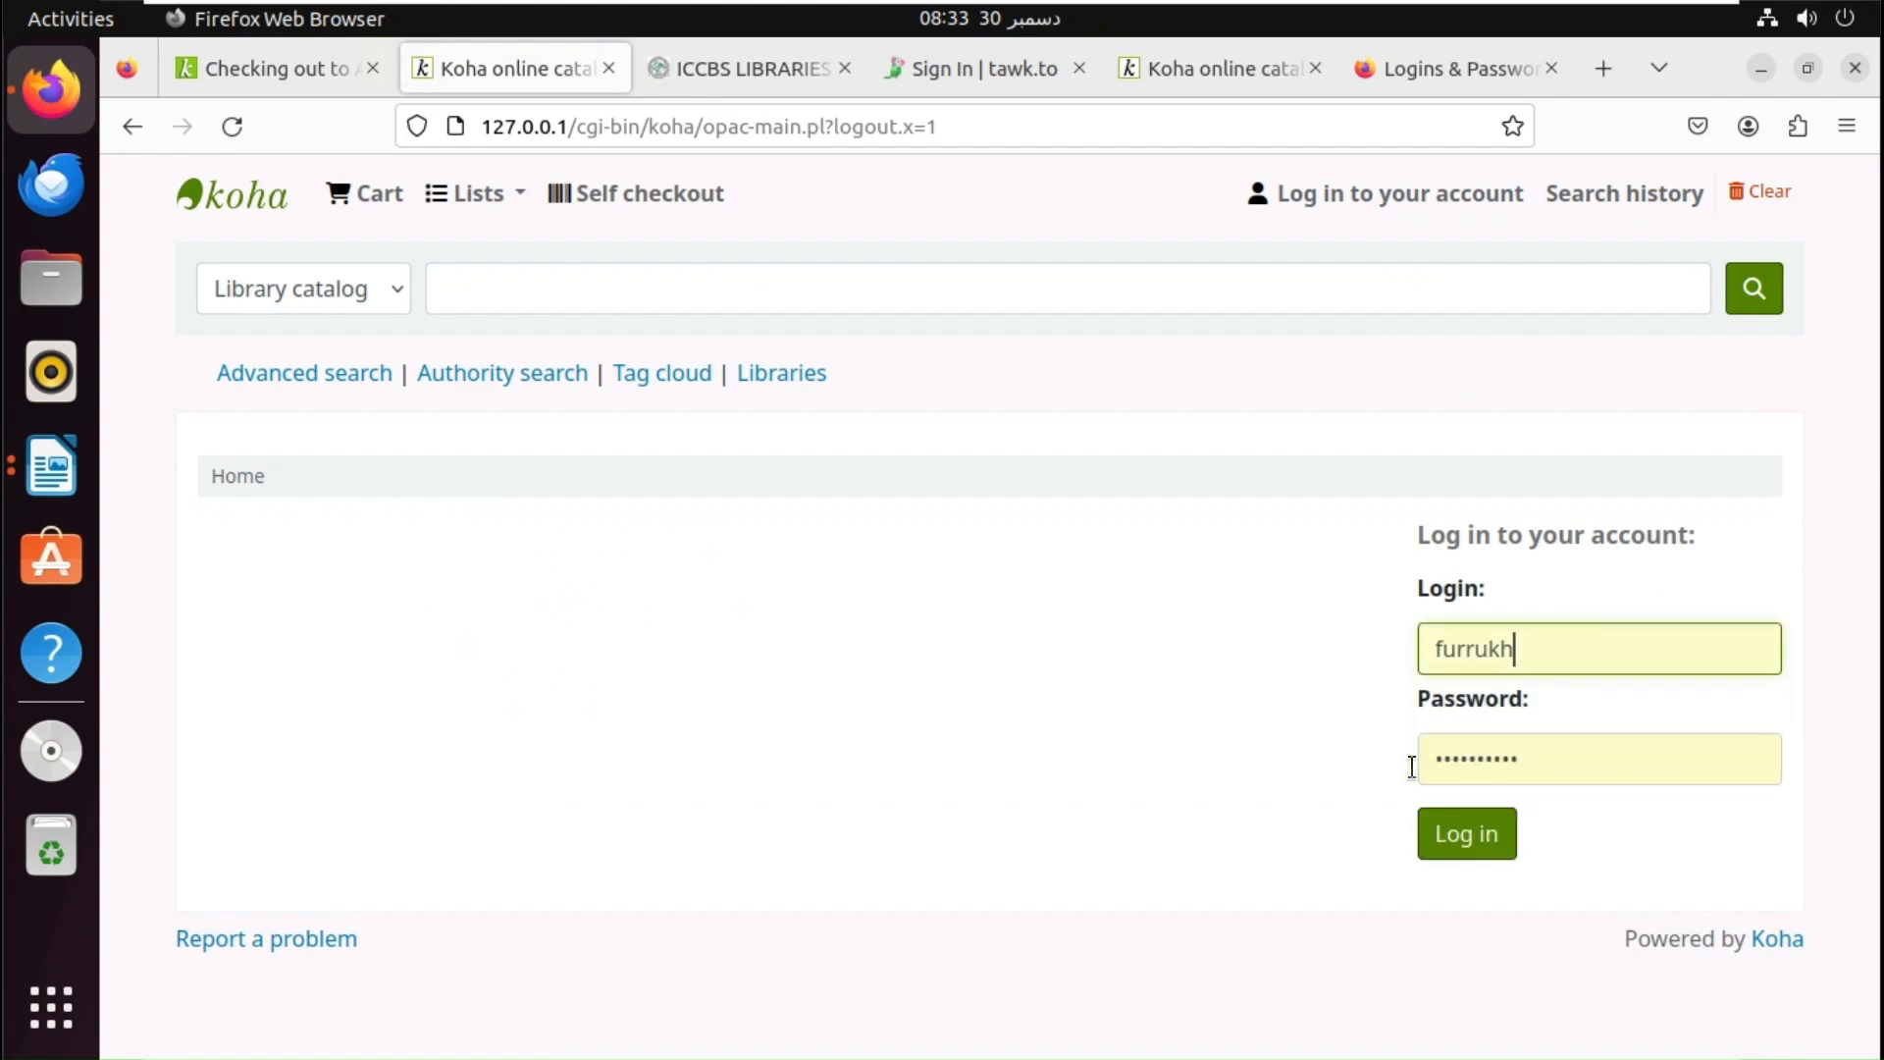
{"action": "left_click", "coordinate": [1464, 835]}
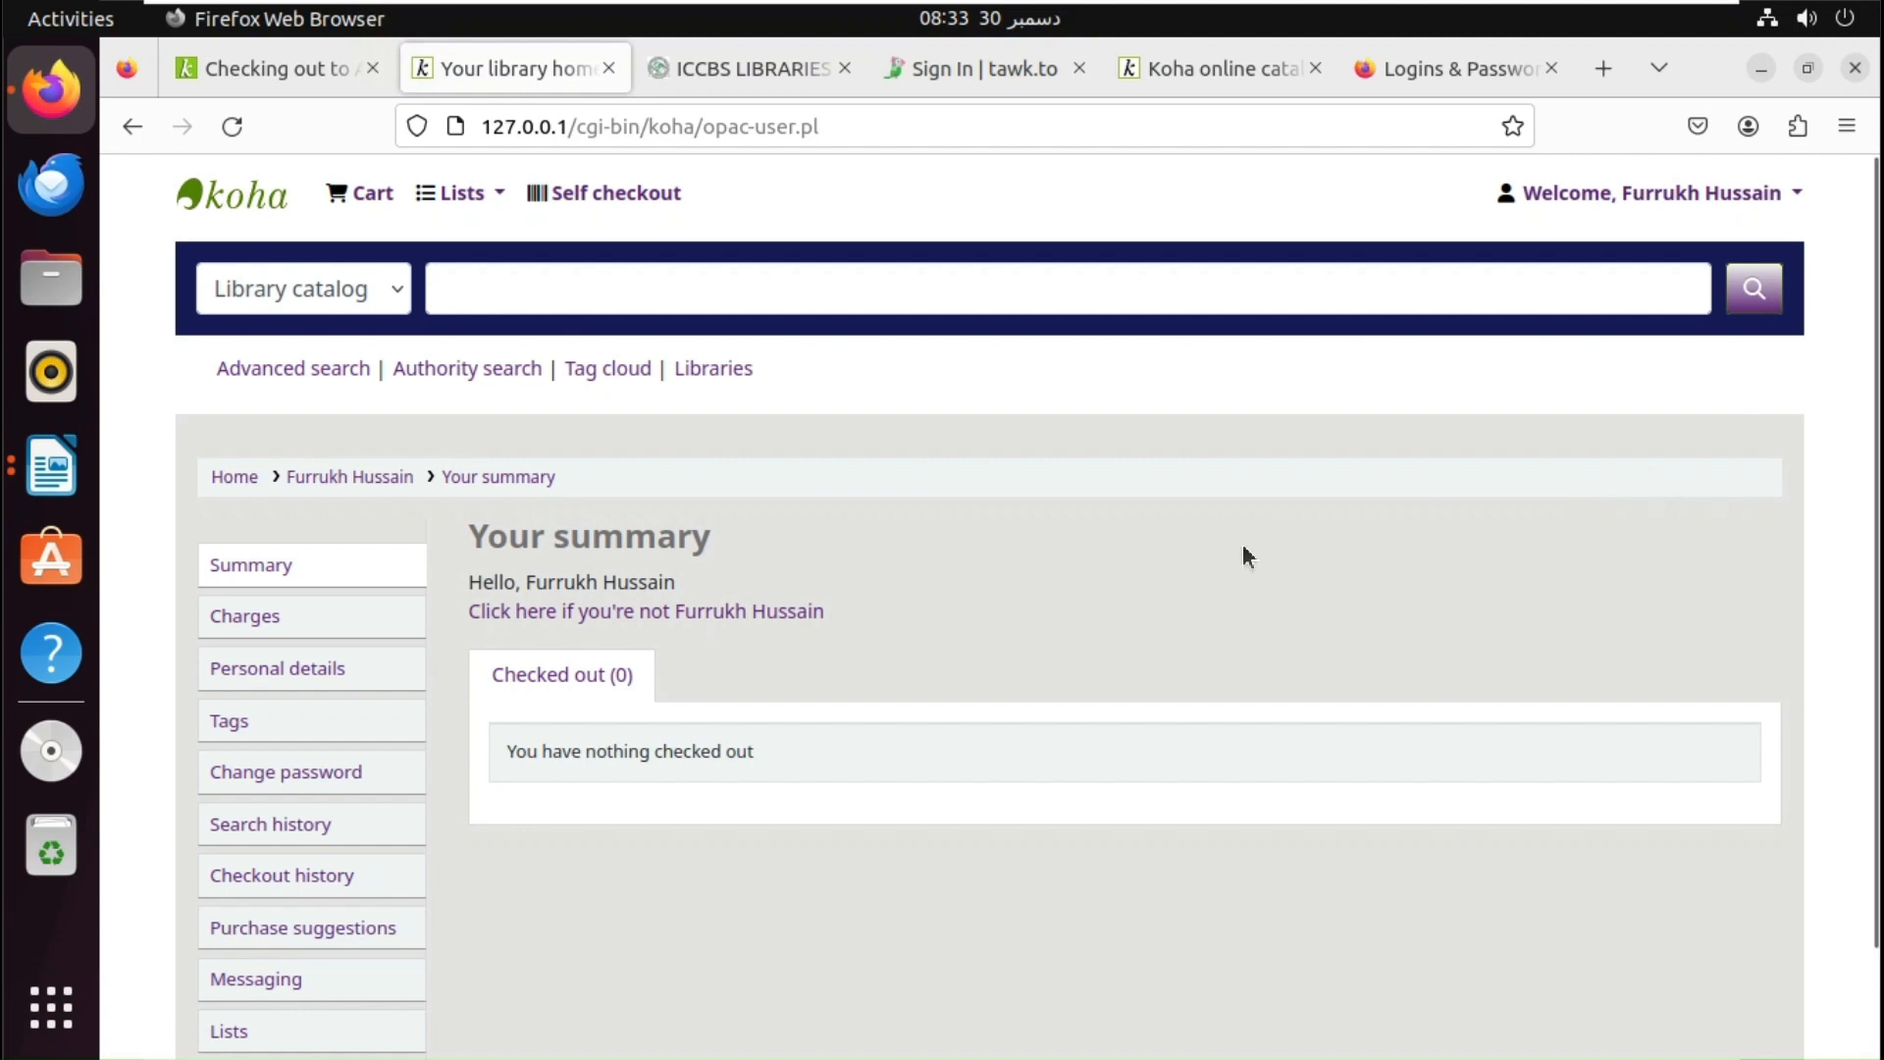
{"action": "left_click", "coordinate": [51, 467]}
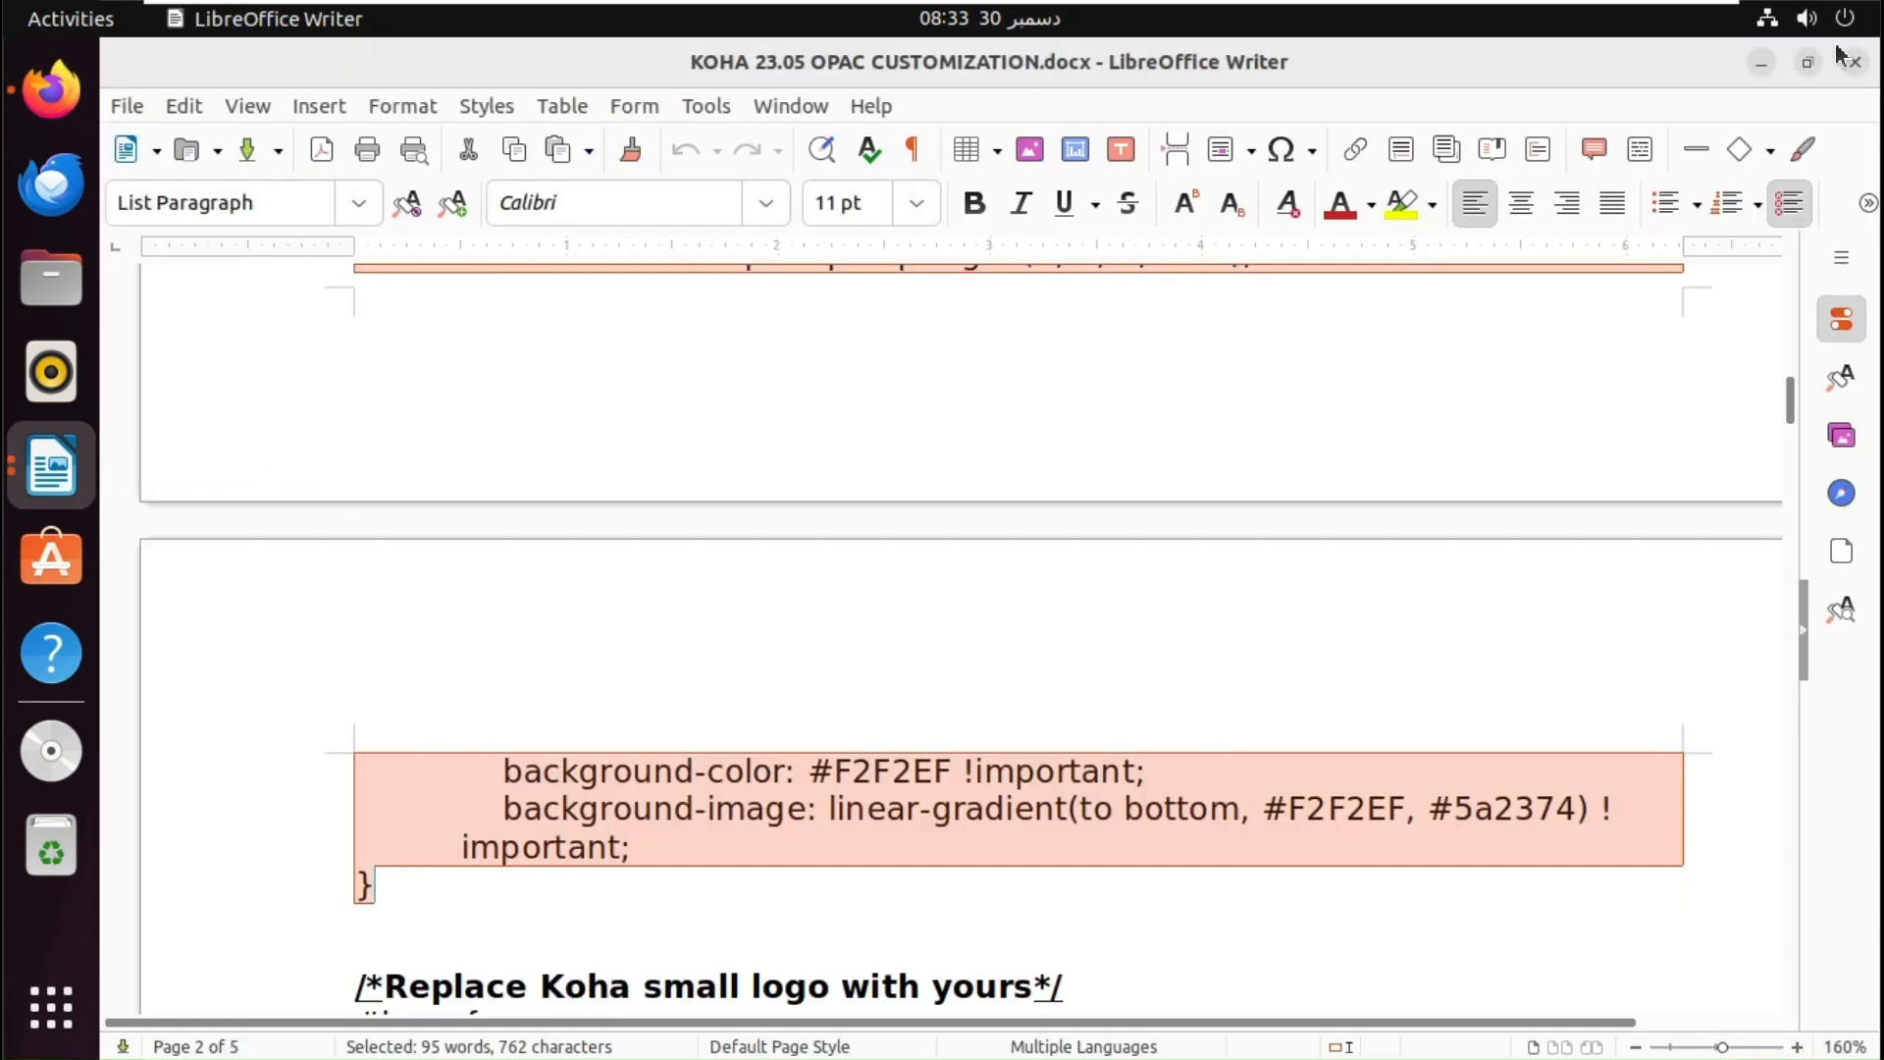
- Bring the 'Koha's interactive and self-service features' document to the front in Writer
{"action": "left_click", "coordinate": [1761, 62]}
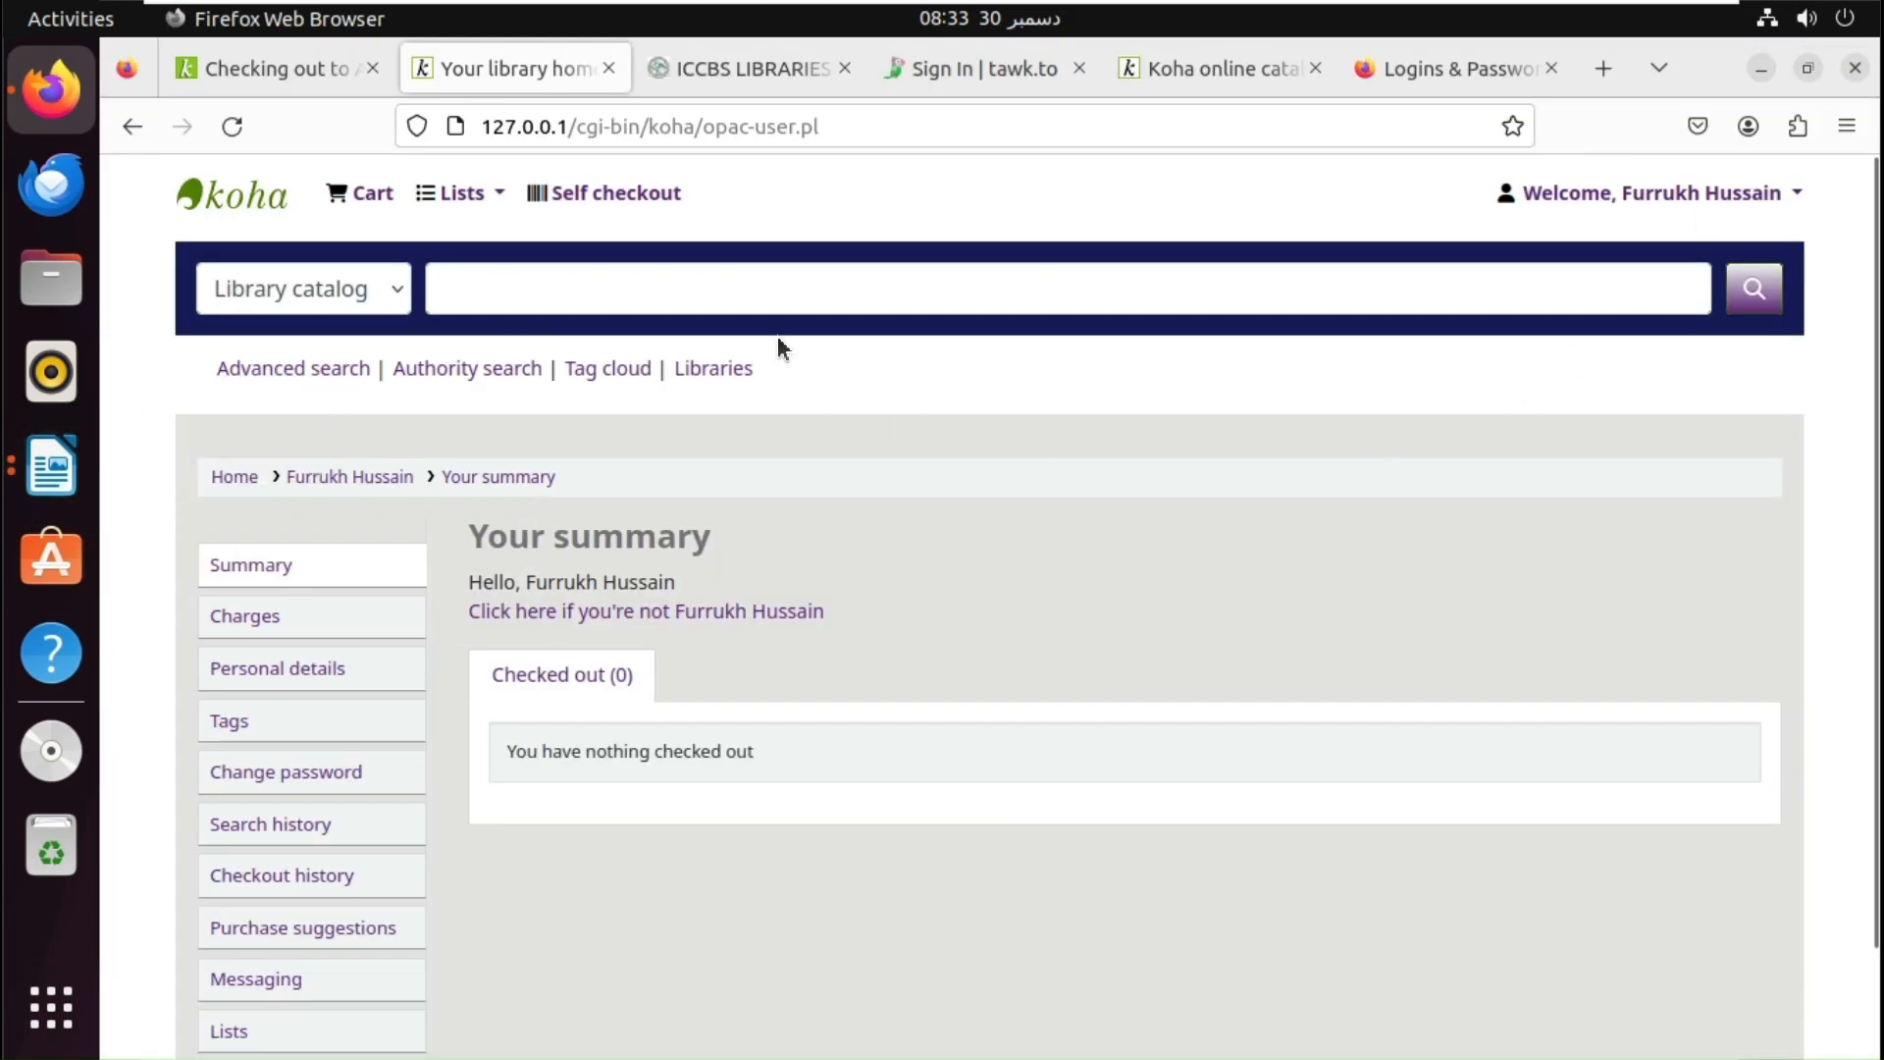
{"action": "left_click", "coordinate": [51, 466]}
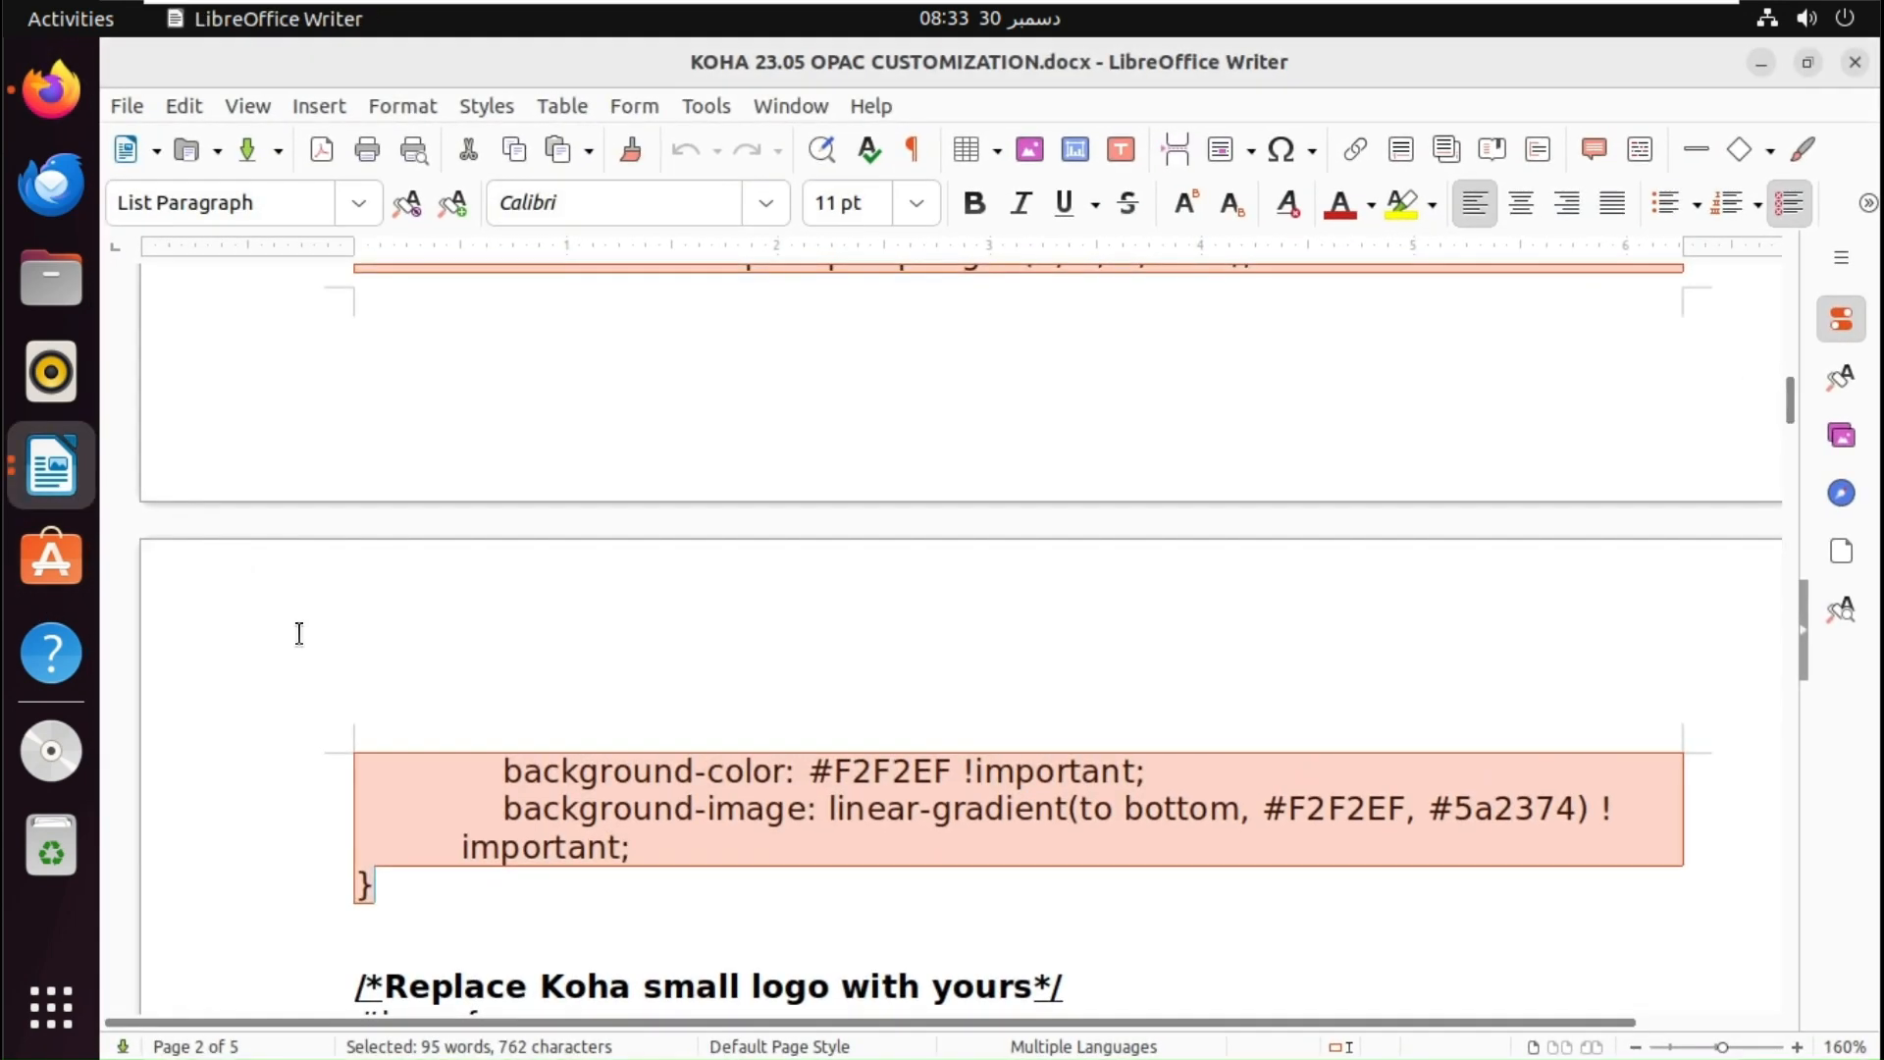
{"action": "left_click", "coordinate": [1761, 63]}
{"action": "left_click", "coordinate": [1761, 69]}
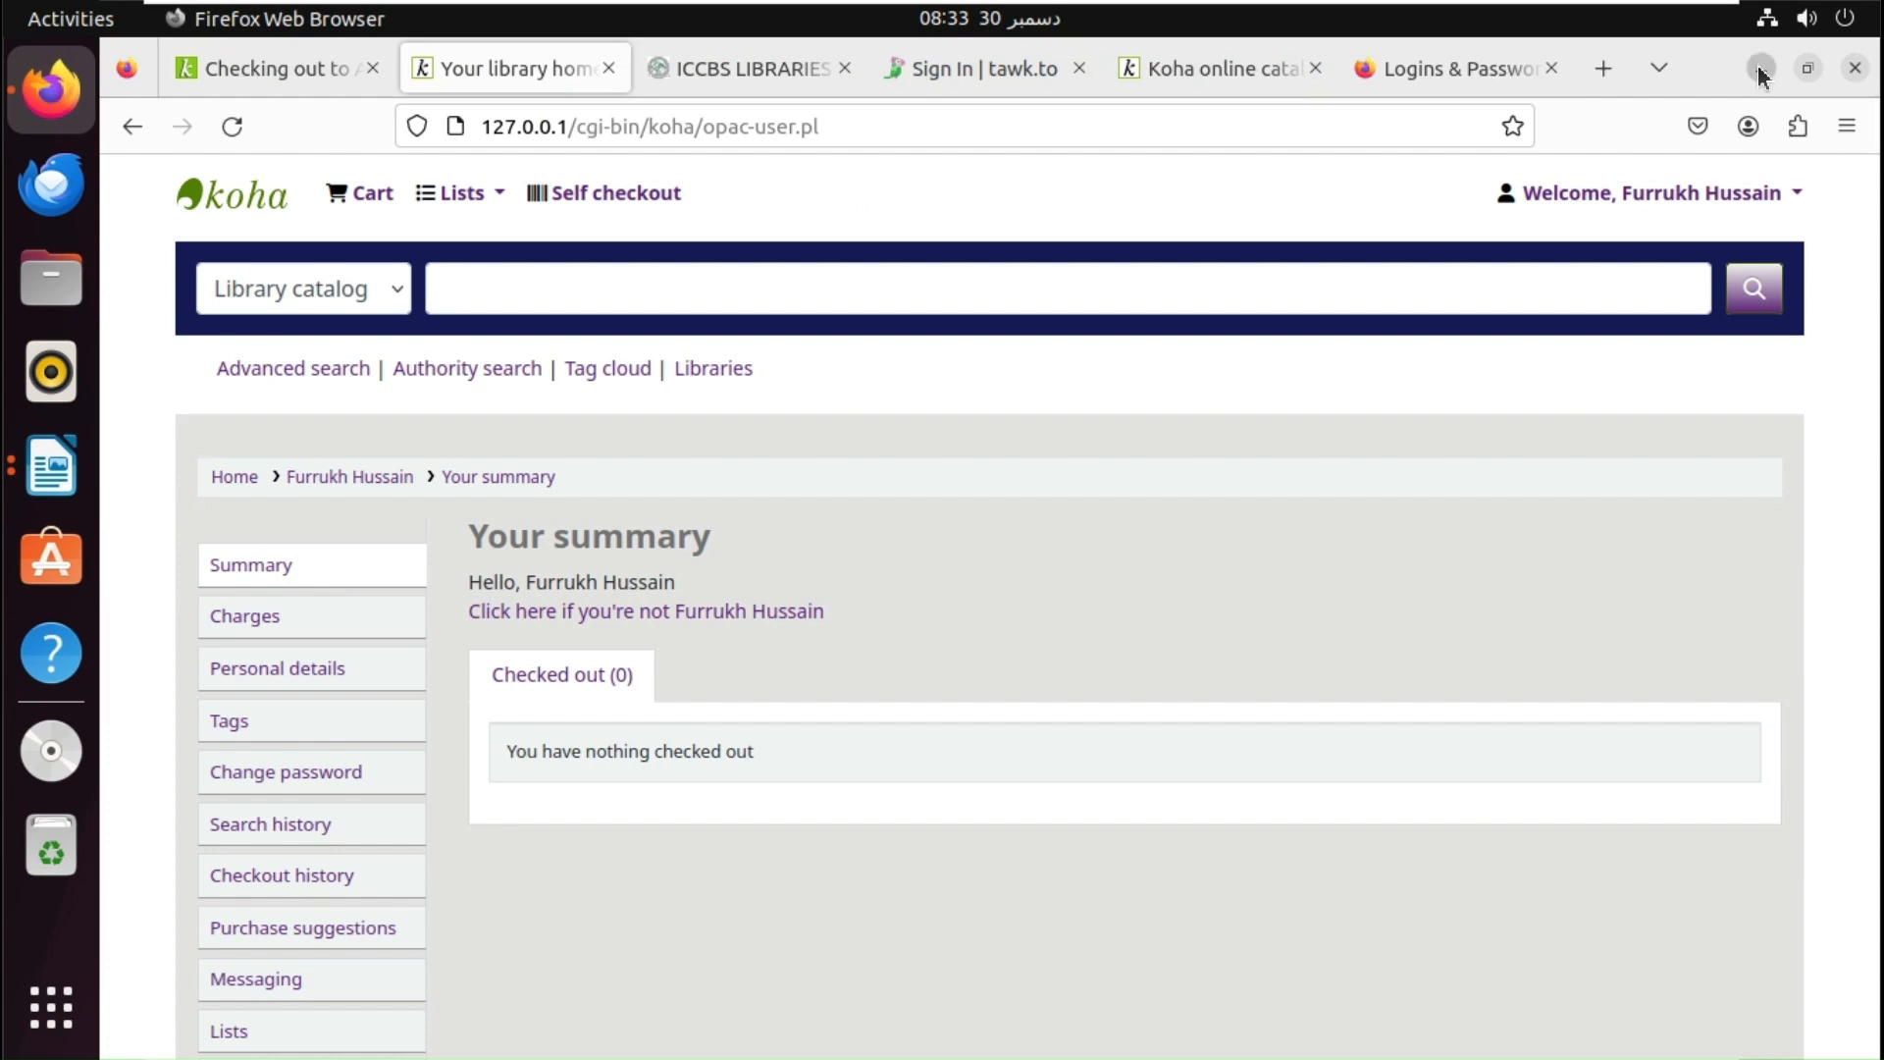
{"action": "left_click", "coordinate": [73, 504]}
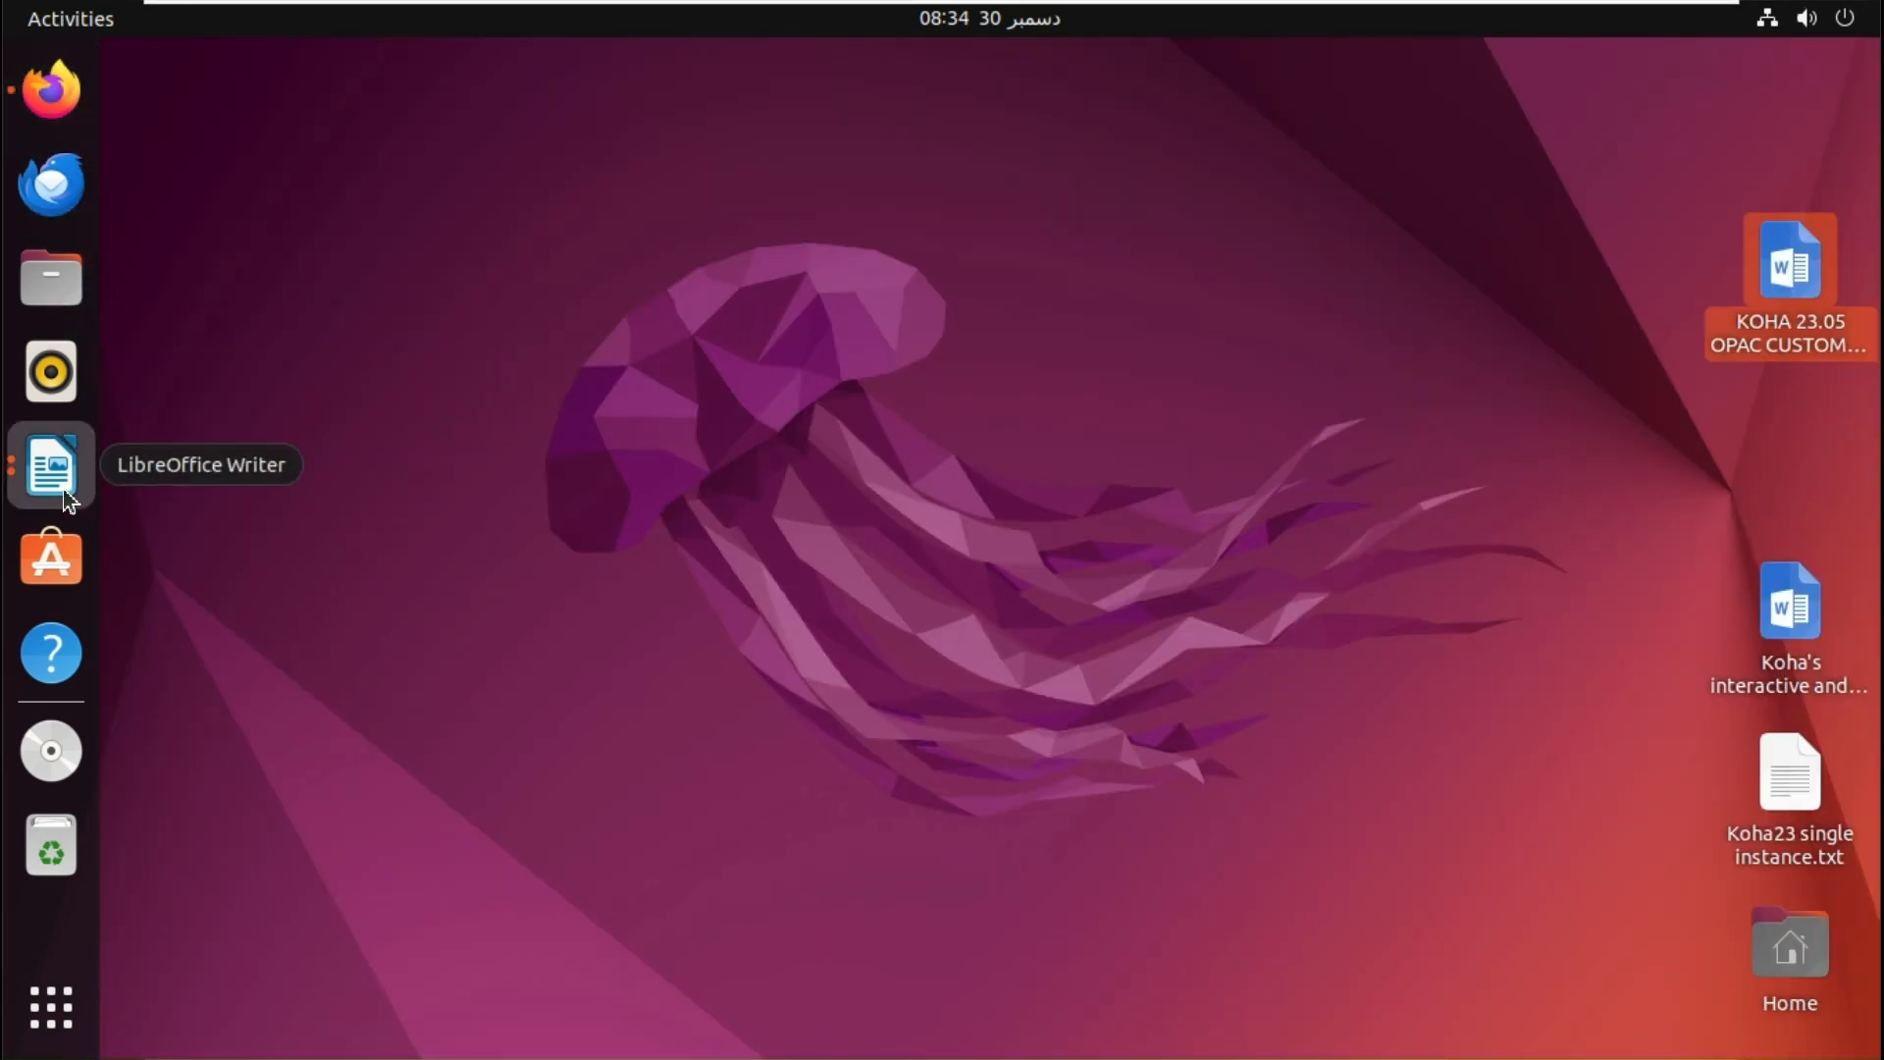
{"action": "key", "text": "alt+Tab"}
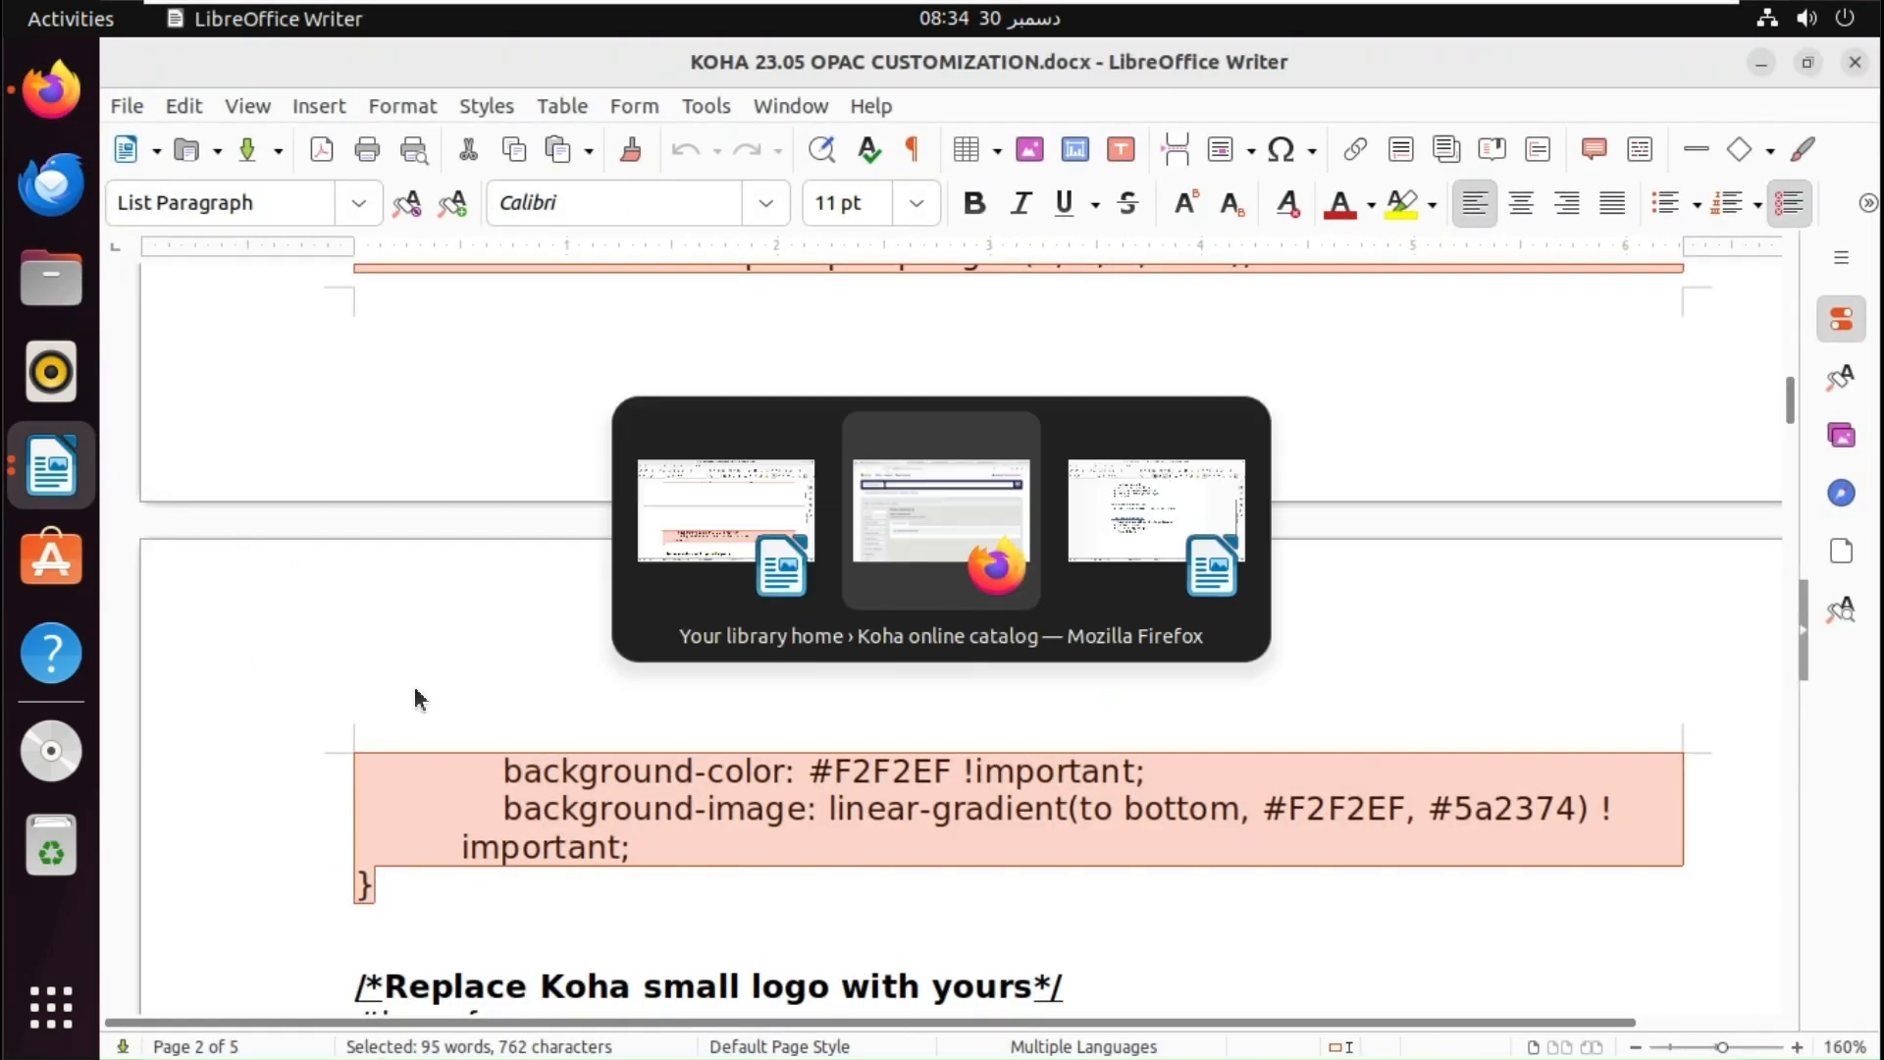
{"action": "key", "text": "alt+Tab"}
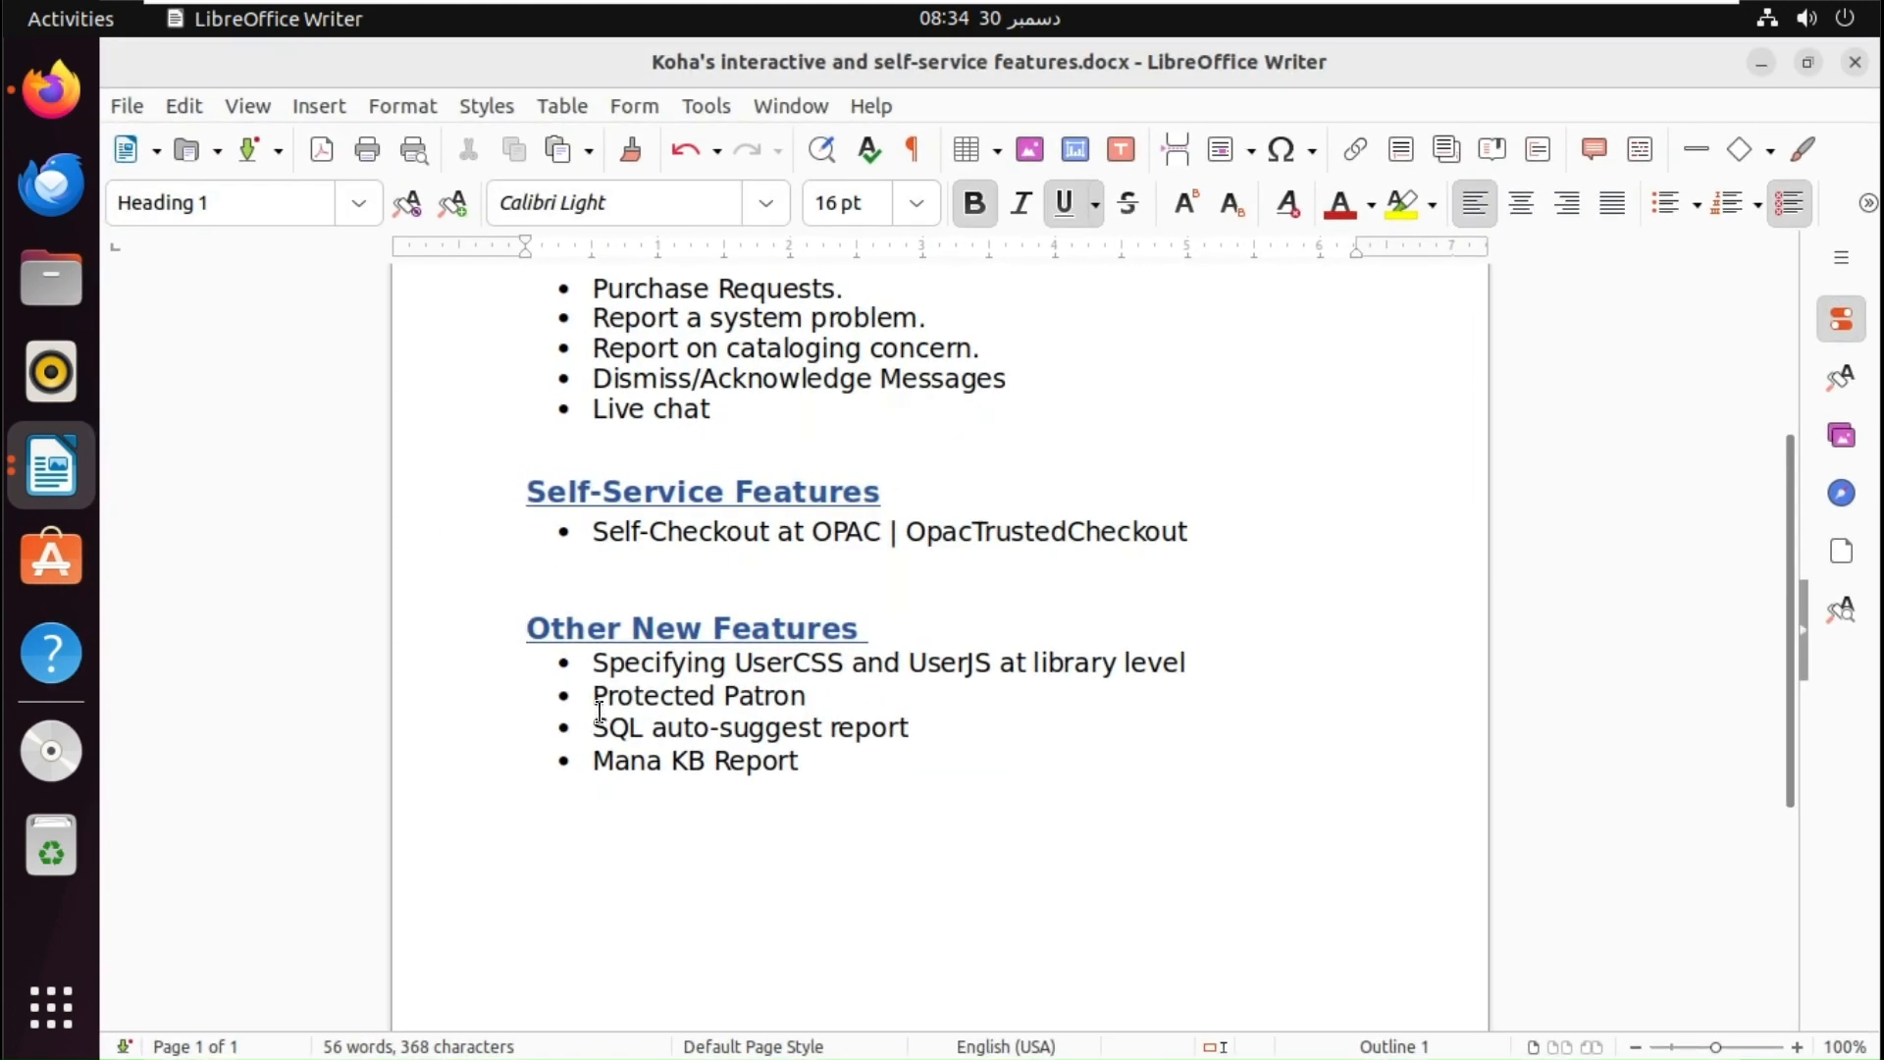
- Select the 'Protected Patron' item under Other New Features, then return to Firefox
{"action": "left_click", "coordinate": [594, 721]}
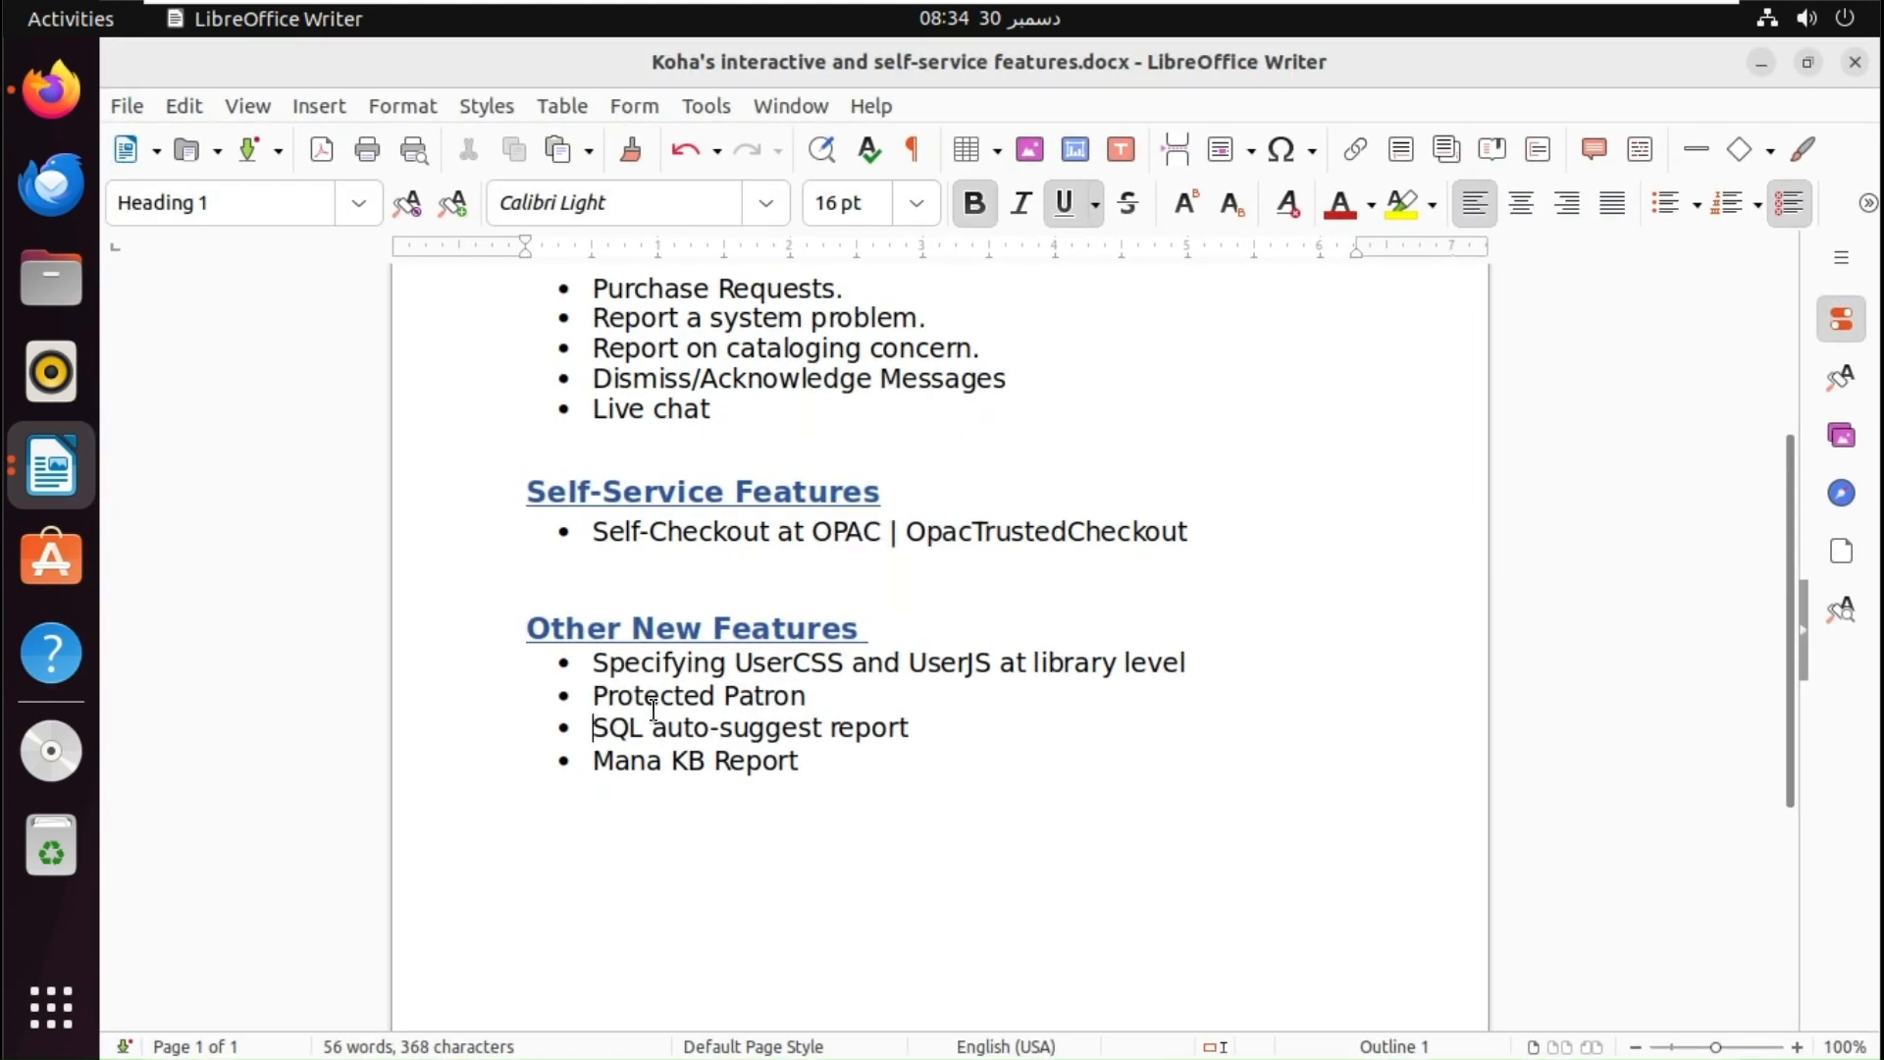
{"action": "left_click", "coordinate": [808, 698]}
{"action": "left_click_drag", "start_coordinate": [630, 692], "coordinate": [595, 691]}
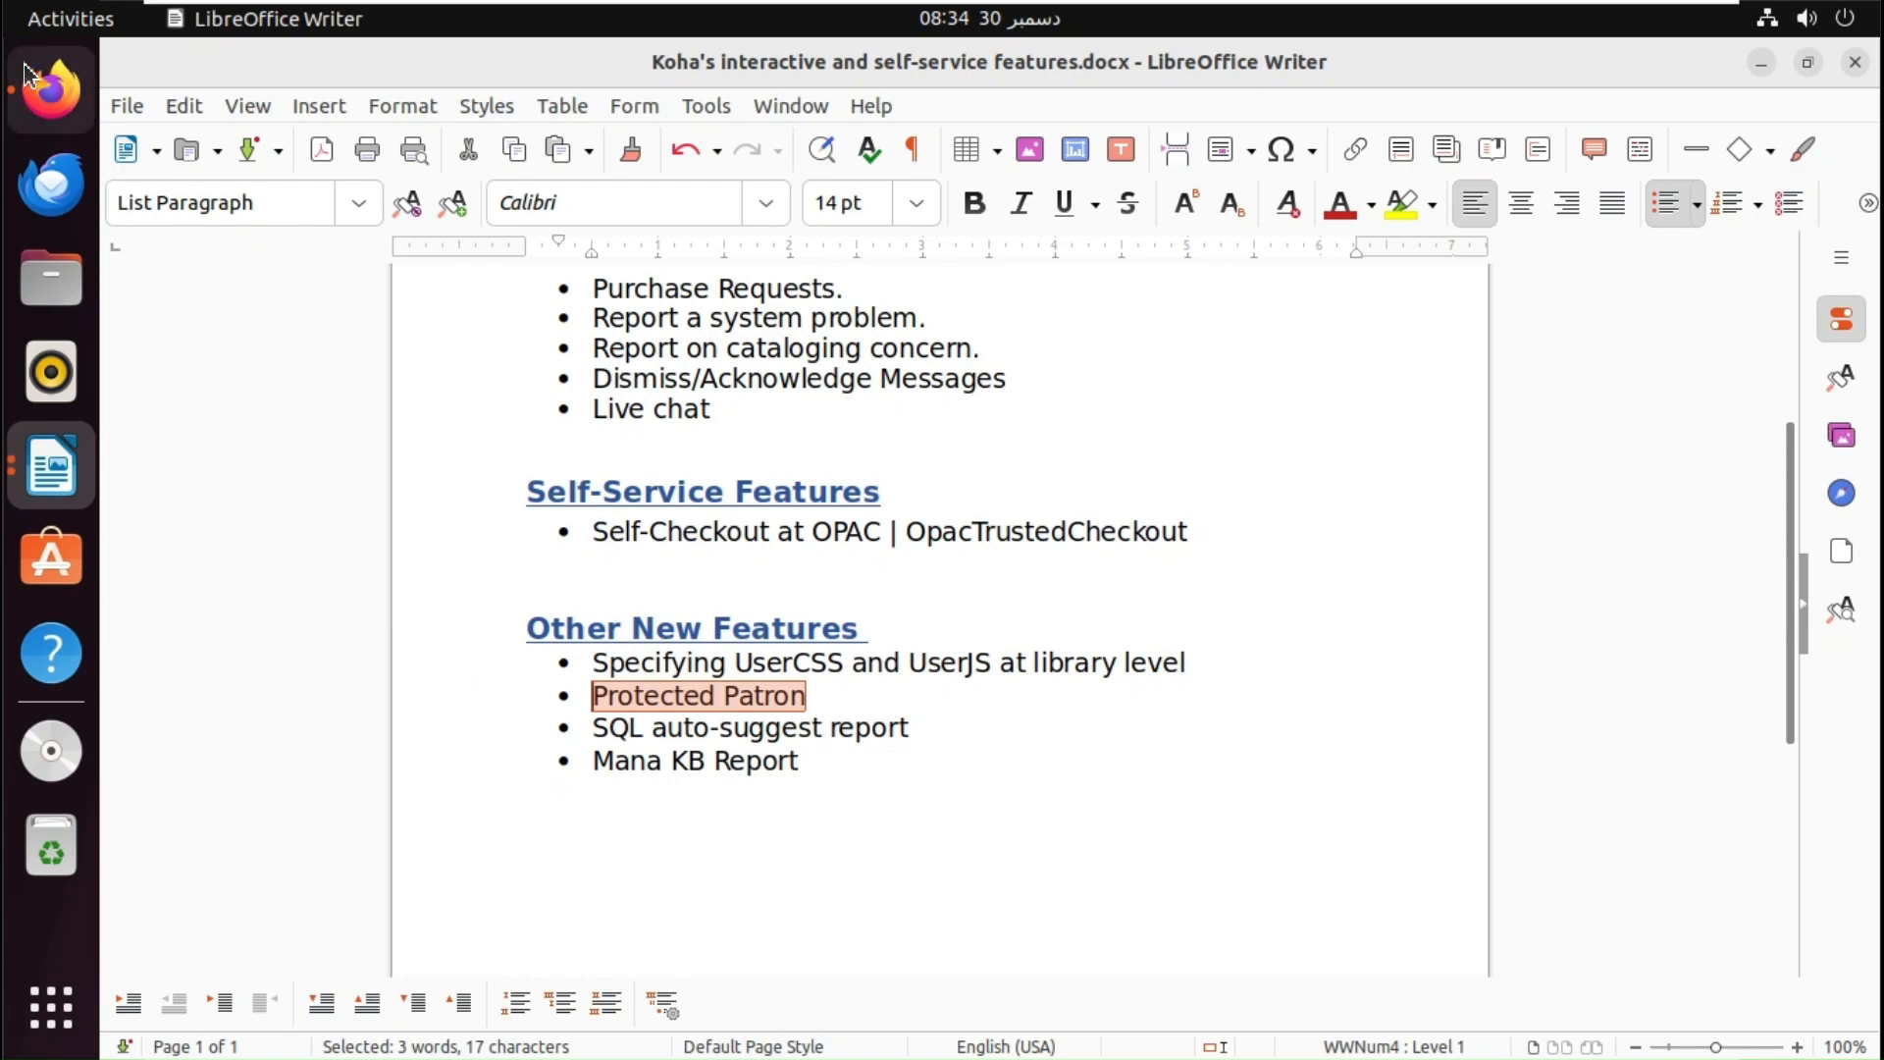
{"action": "left_click", "coordinate": [51, 89]}
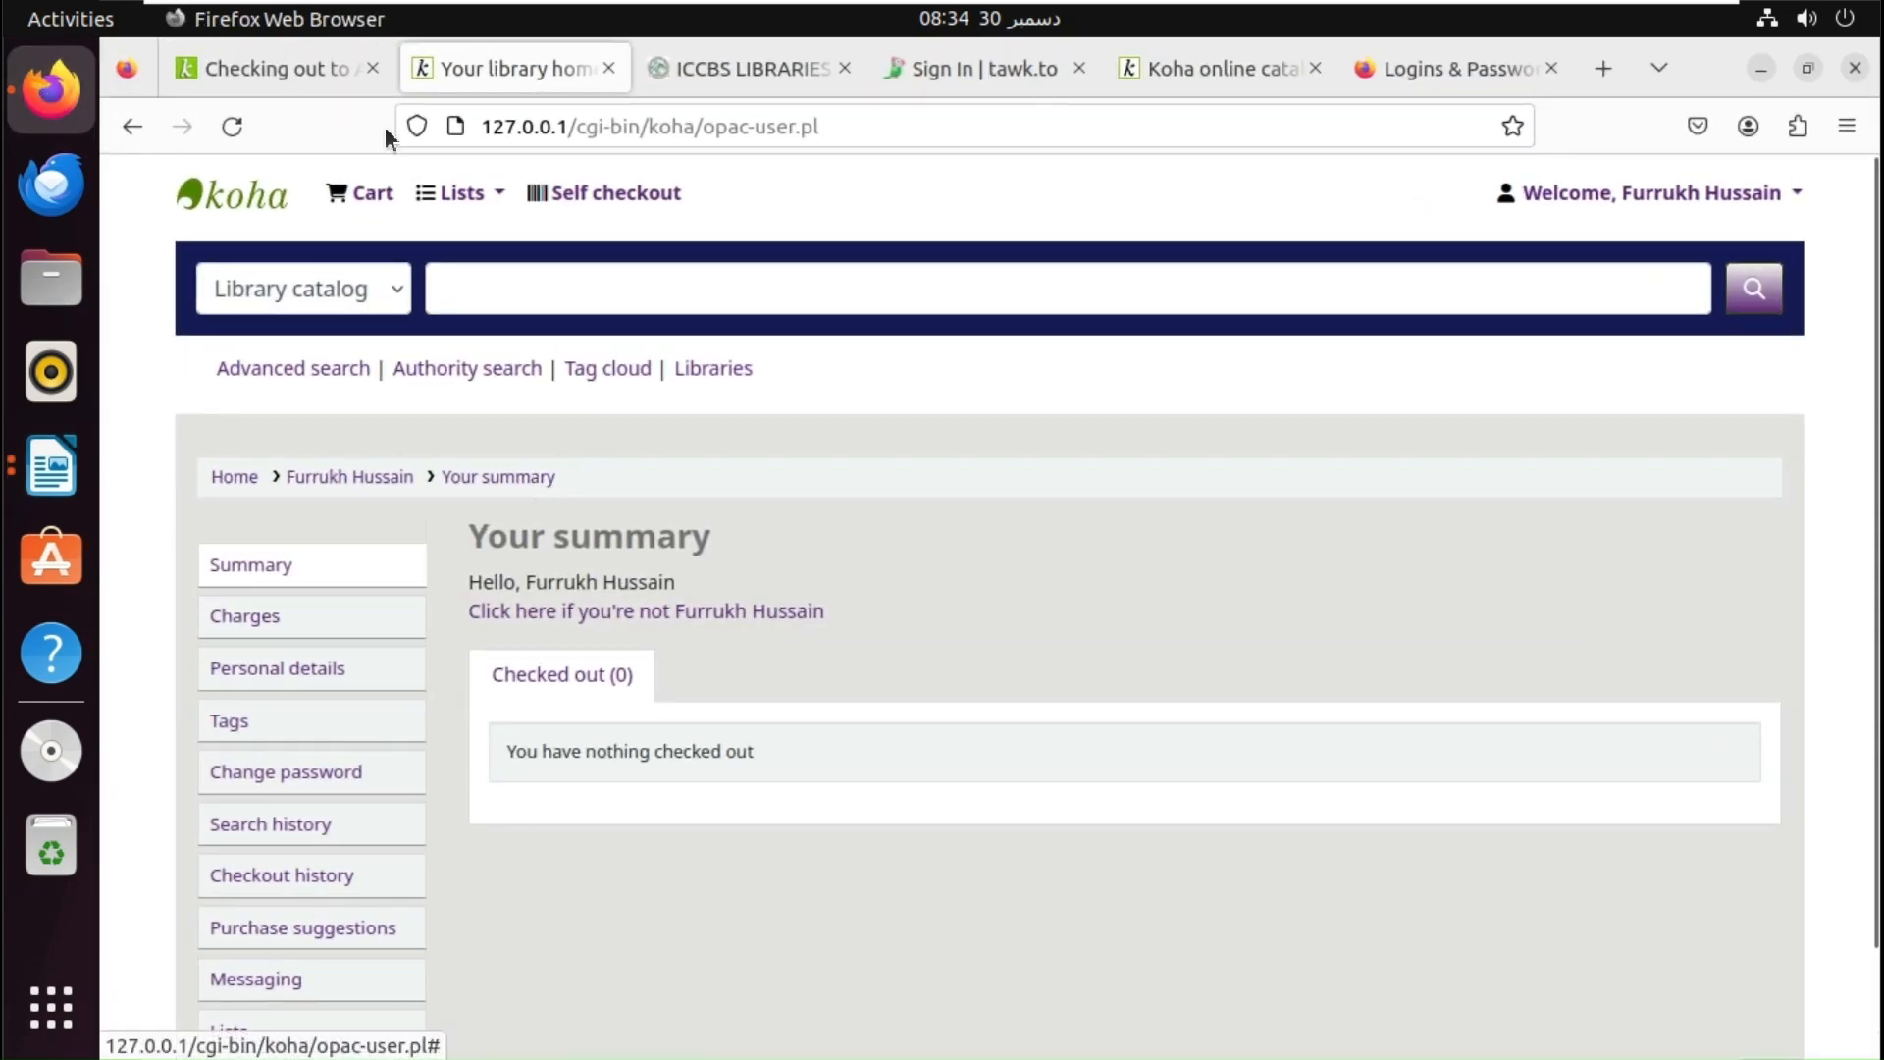
- From the patron's Checkouts page, edit the record, set Protected to Yes, and save
{"action": "left_click", "coordinate": [322, 73]}
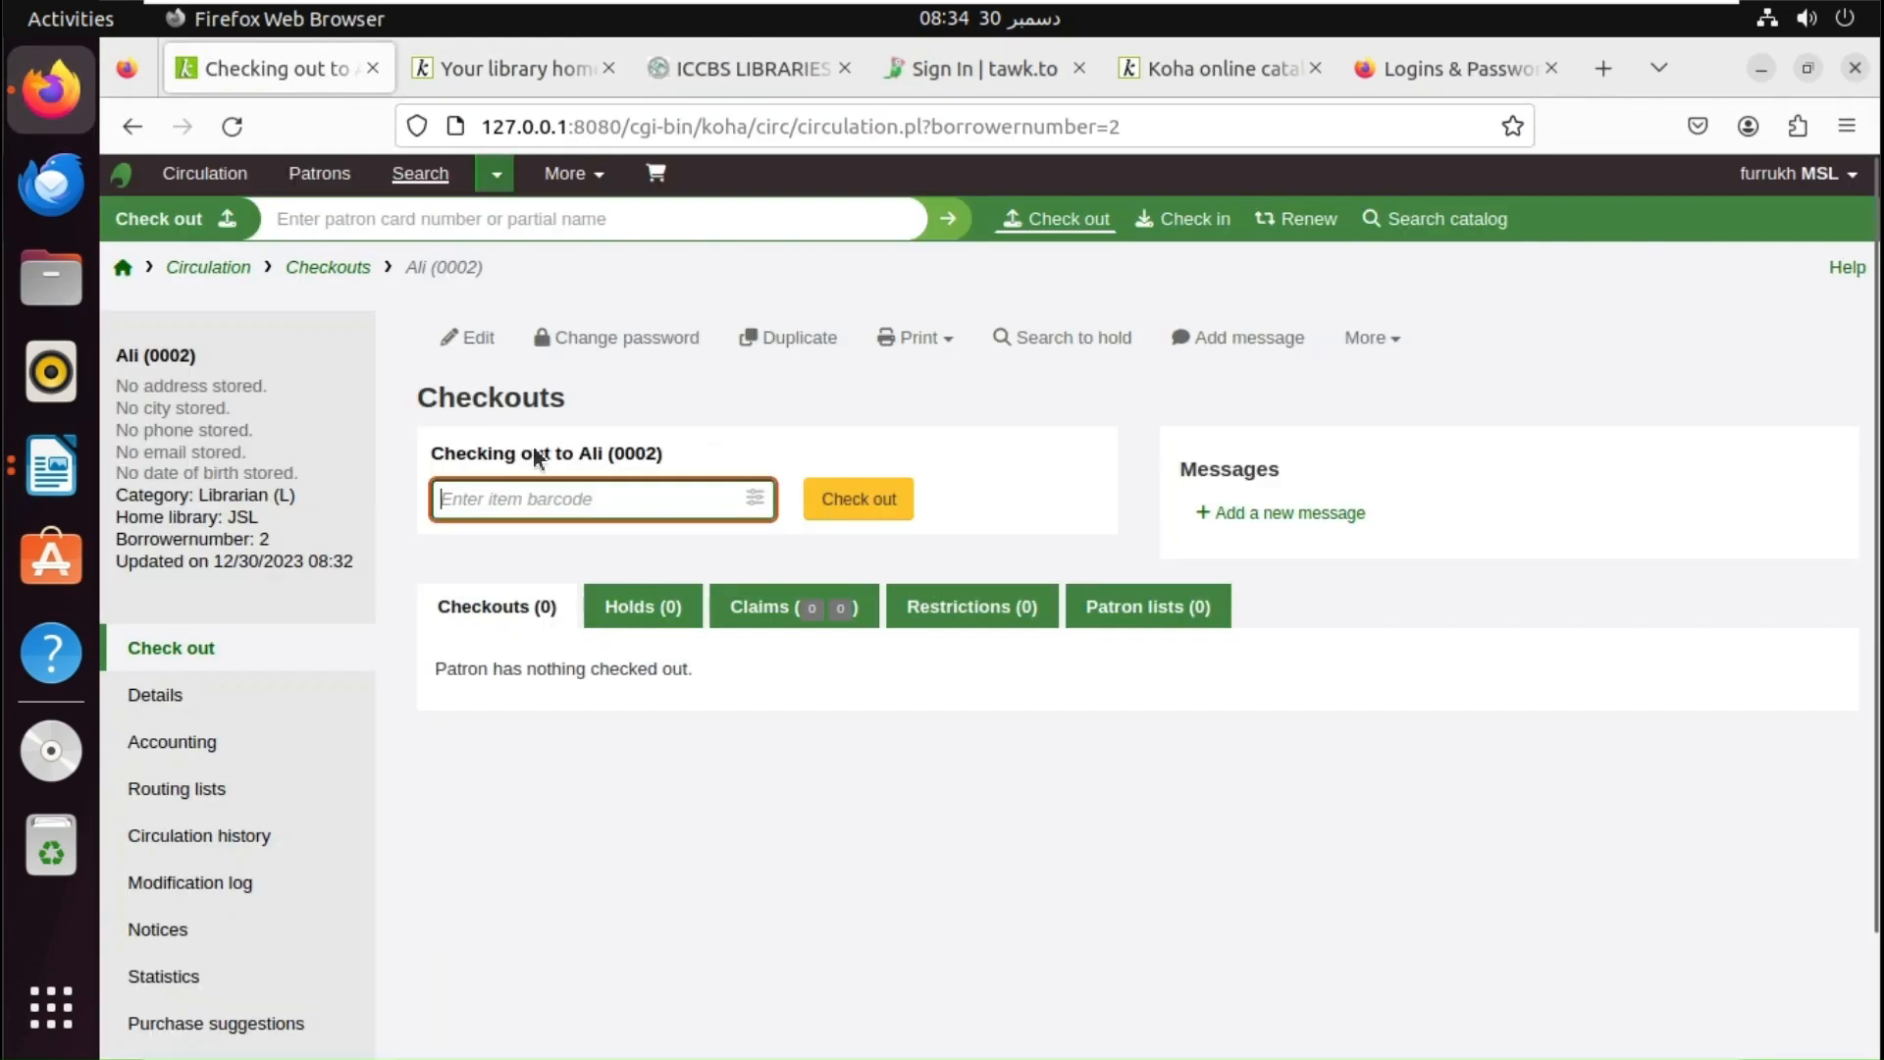
{"action": "left_click", "coordinate": [475, 352]}
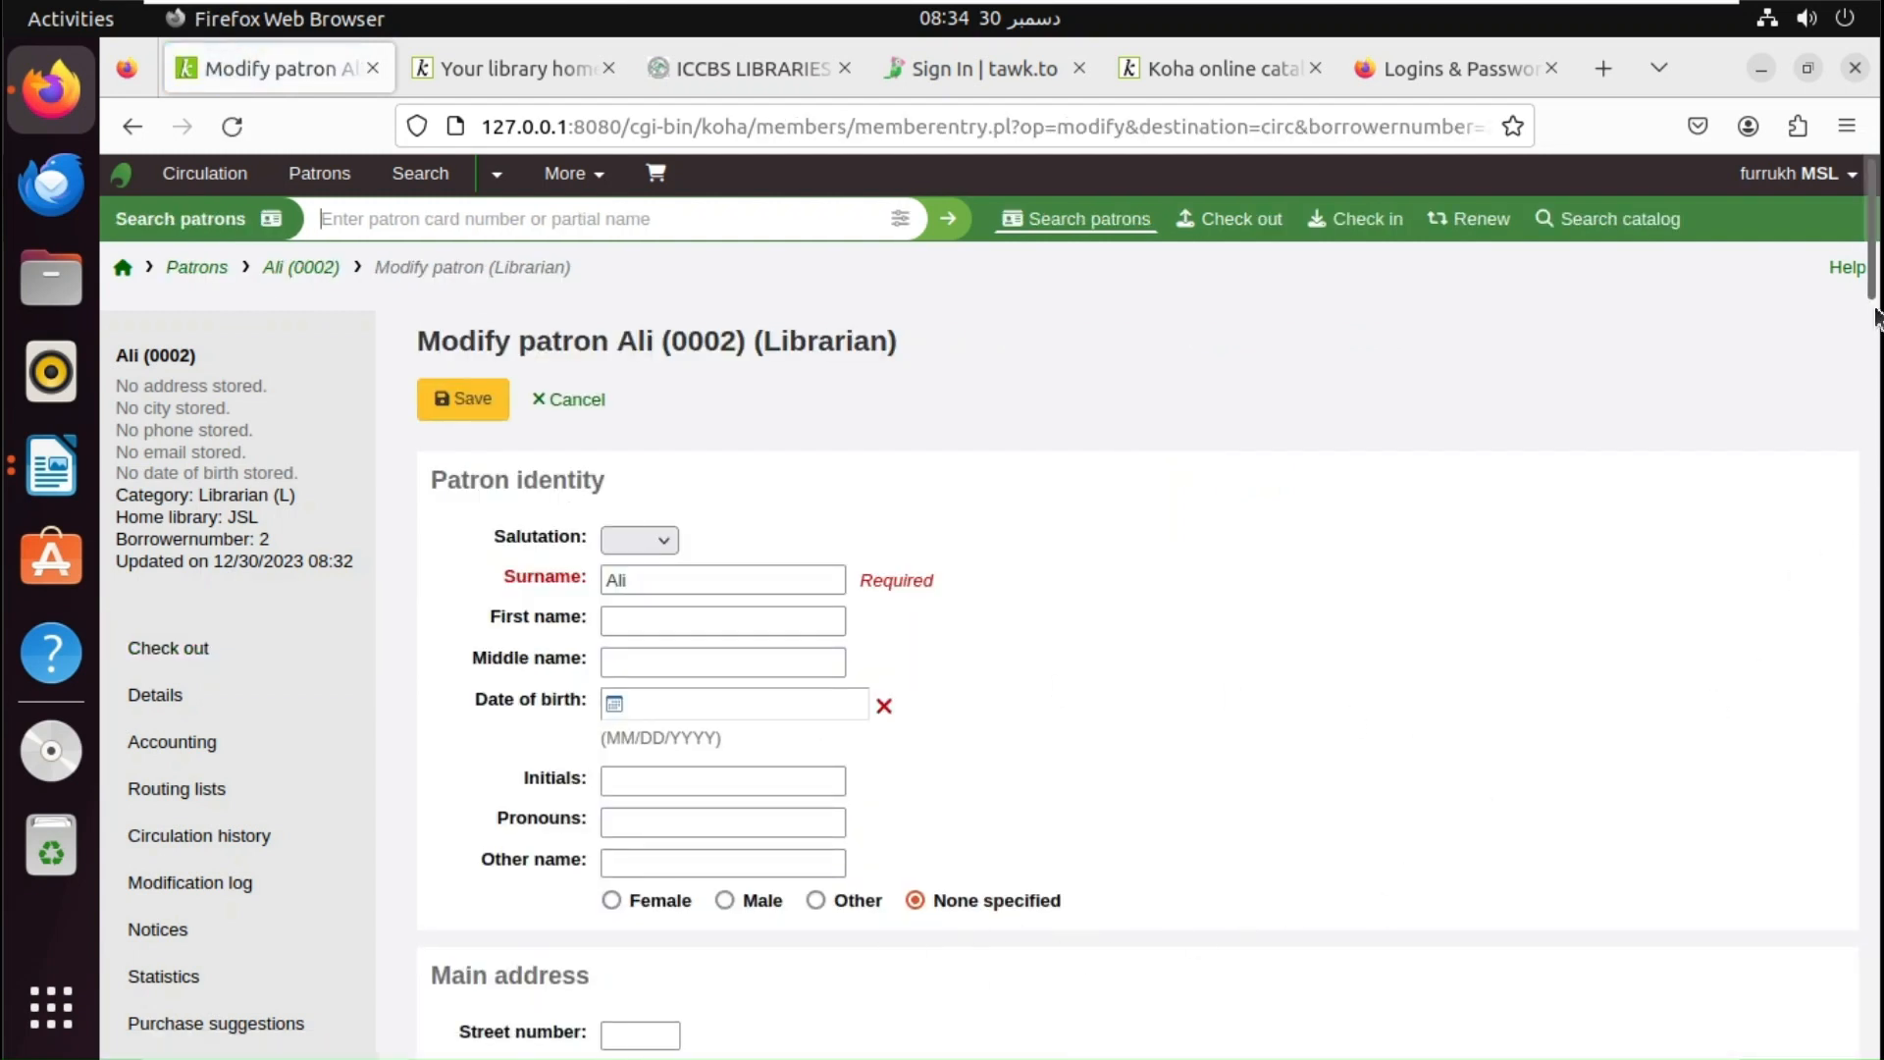
{"action": "left_click_drag", "start_coordinate": [1875, 316], "coordinate": [1854, 733]}
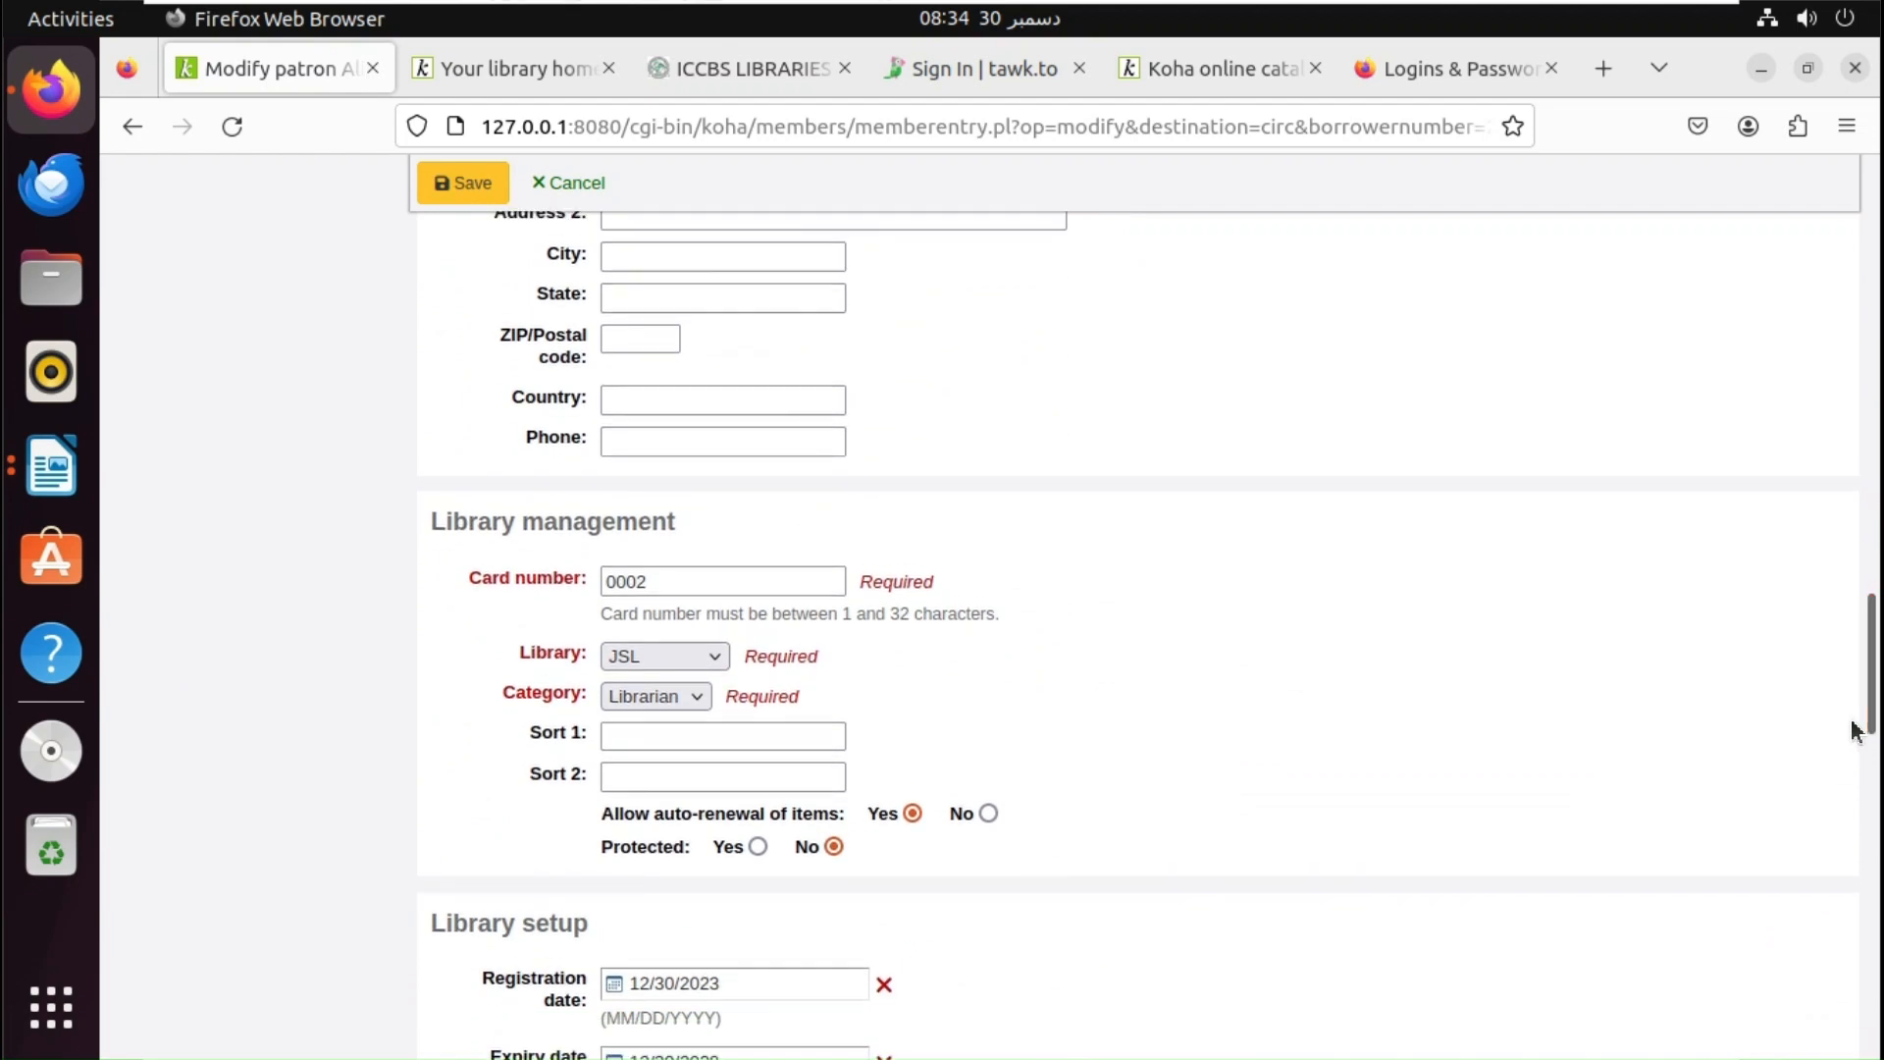
{"action": "left_click", "coordinate": [755, 848]}
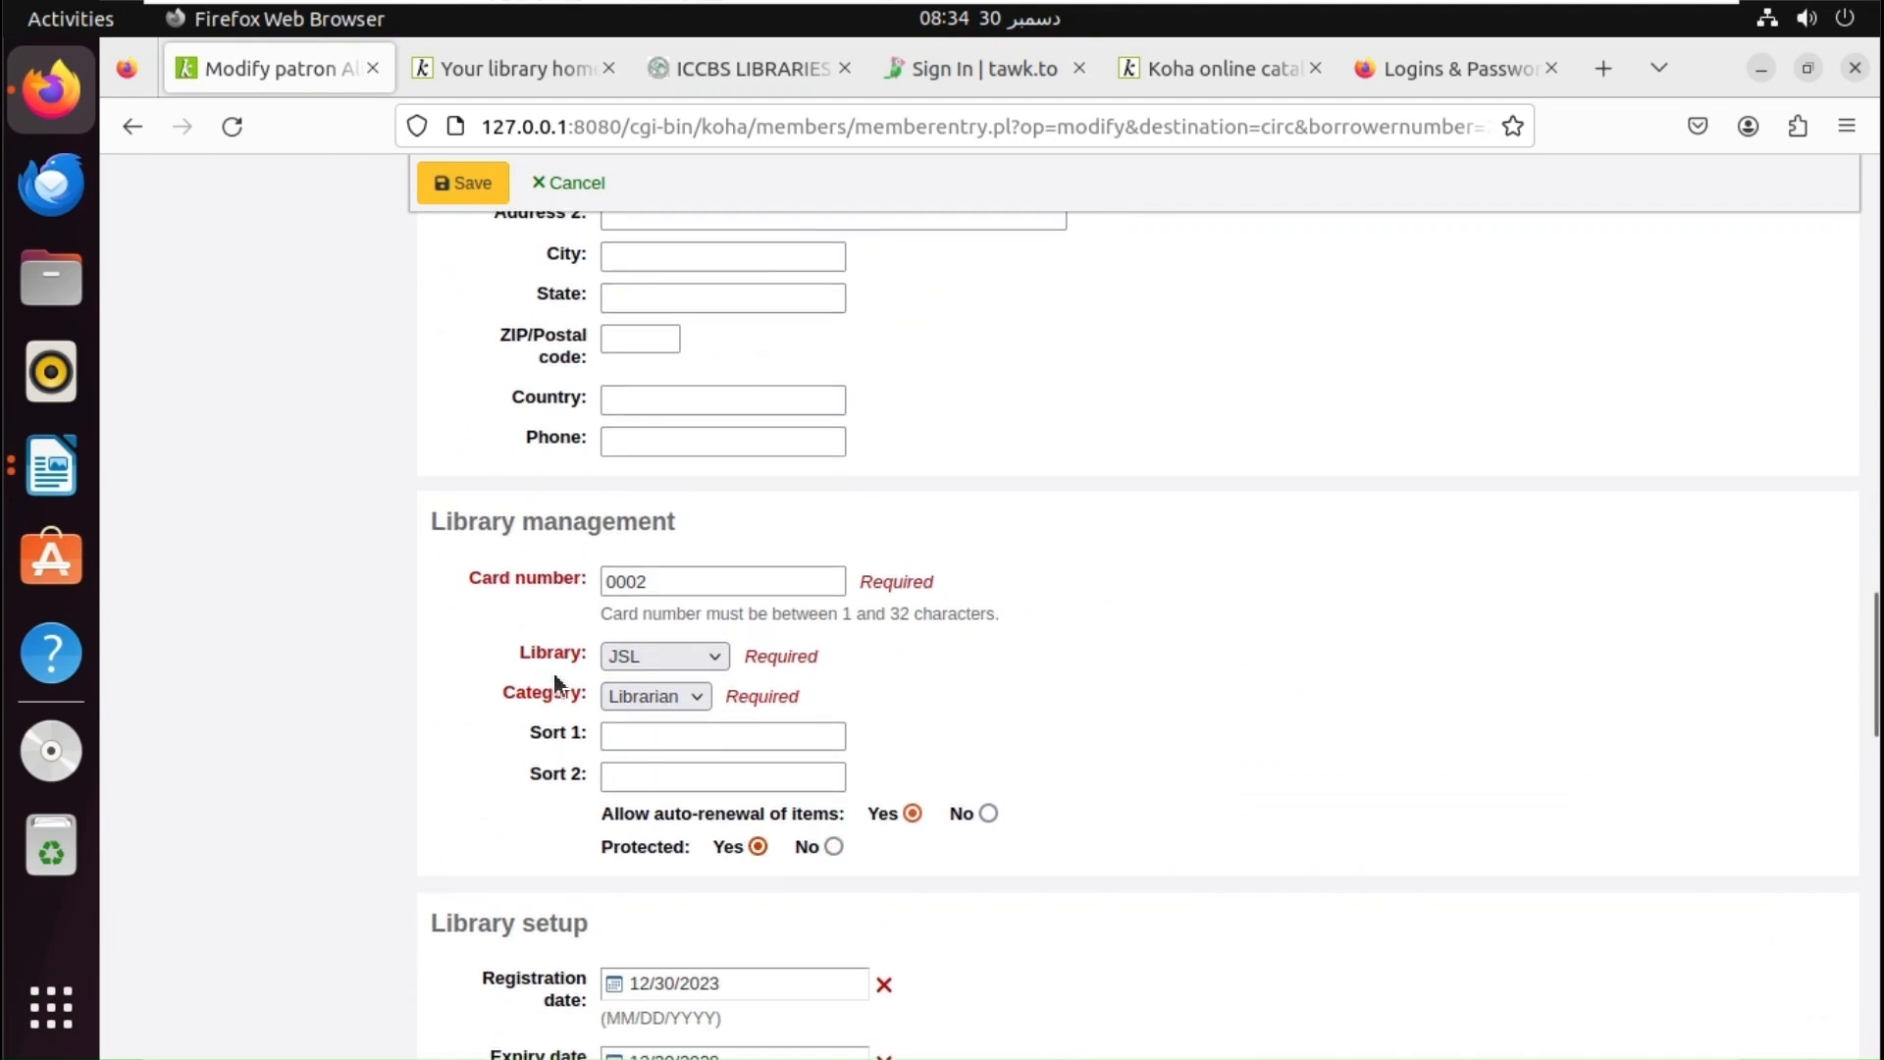
{"action": "left_click", "coordinate": [477, 186]}
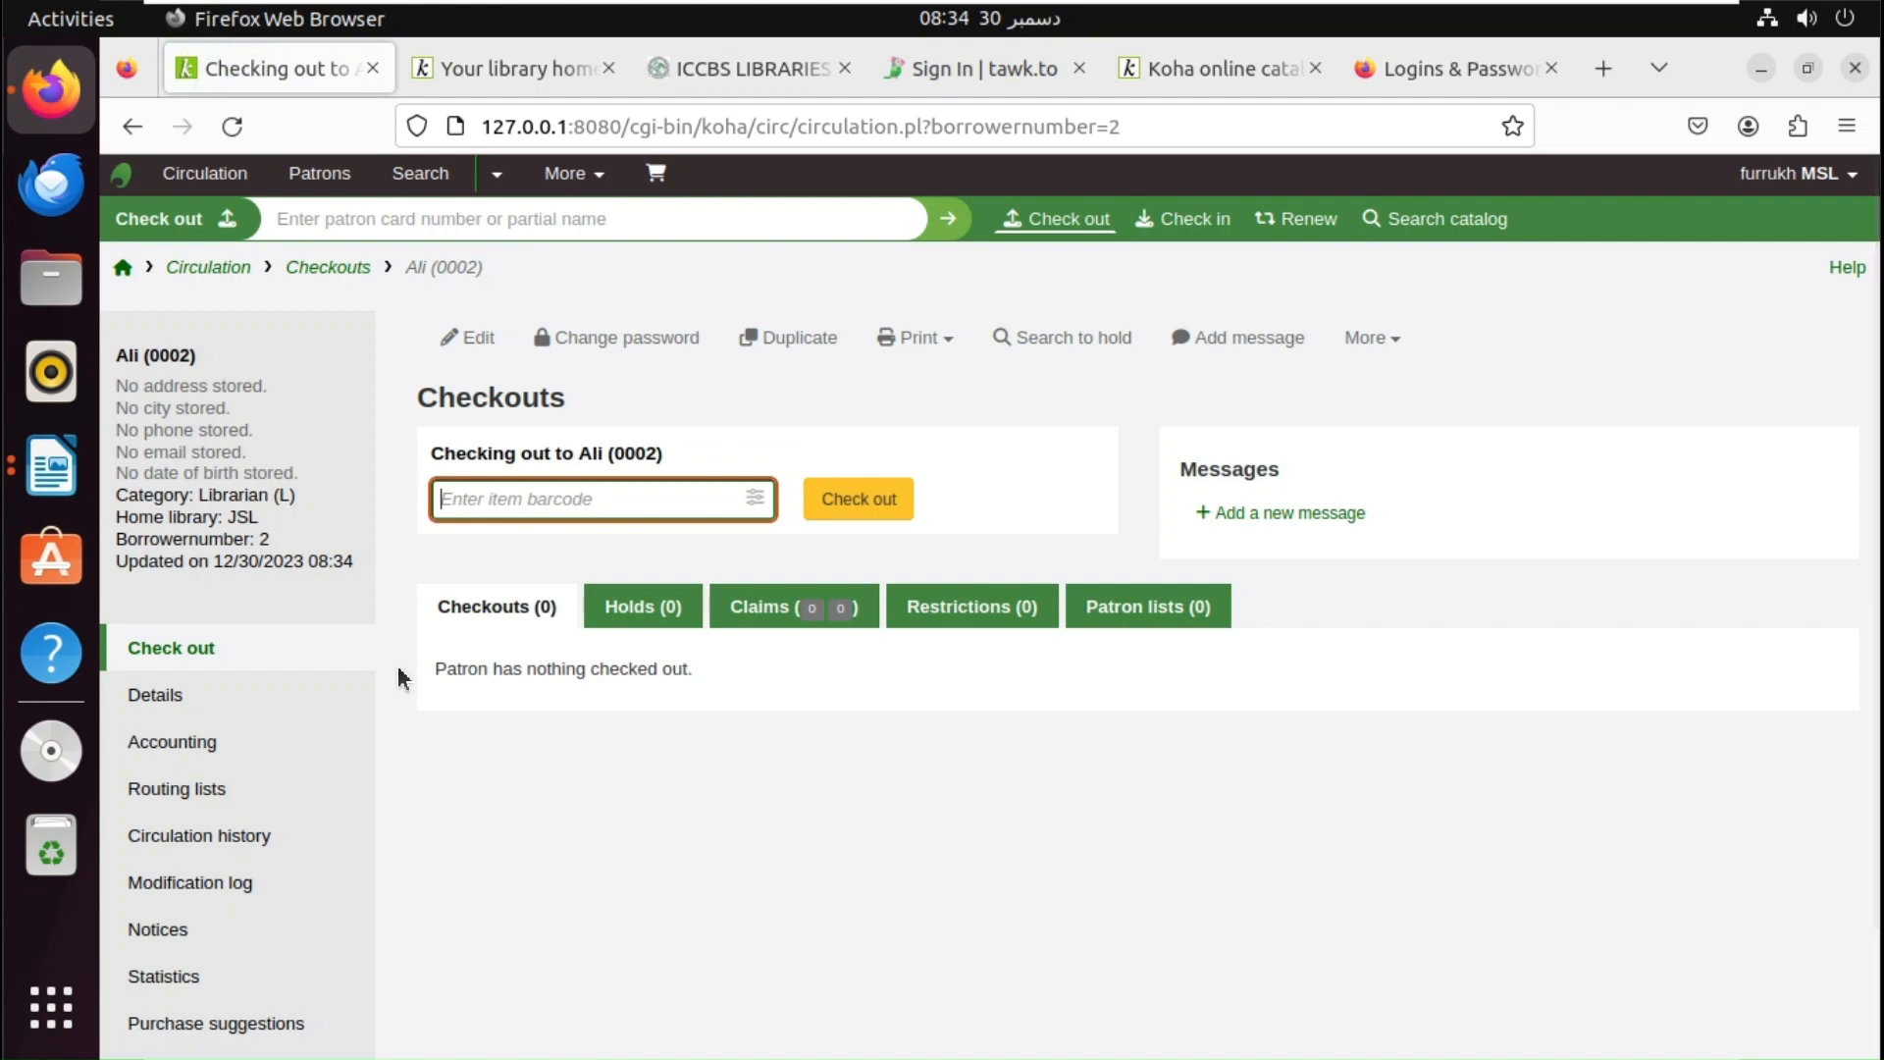
- Check the patron's More menu shows Delete disabled as 'Patron is protected', then return to Writer
{"action": "left_click", "coordinate": [1374, 352]}
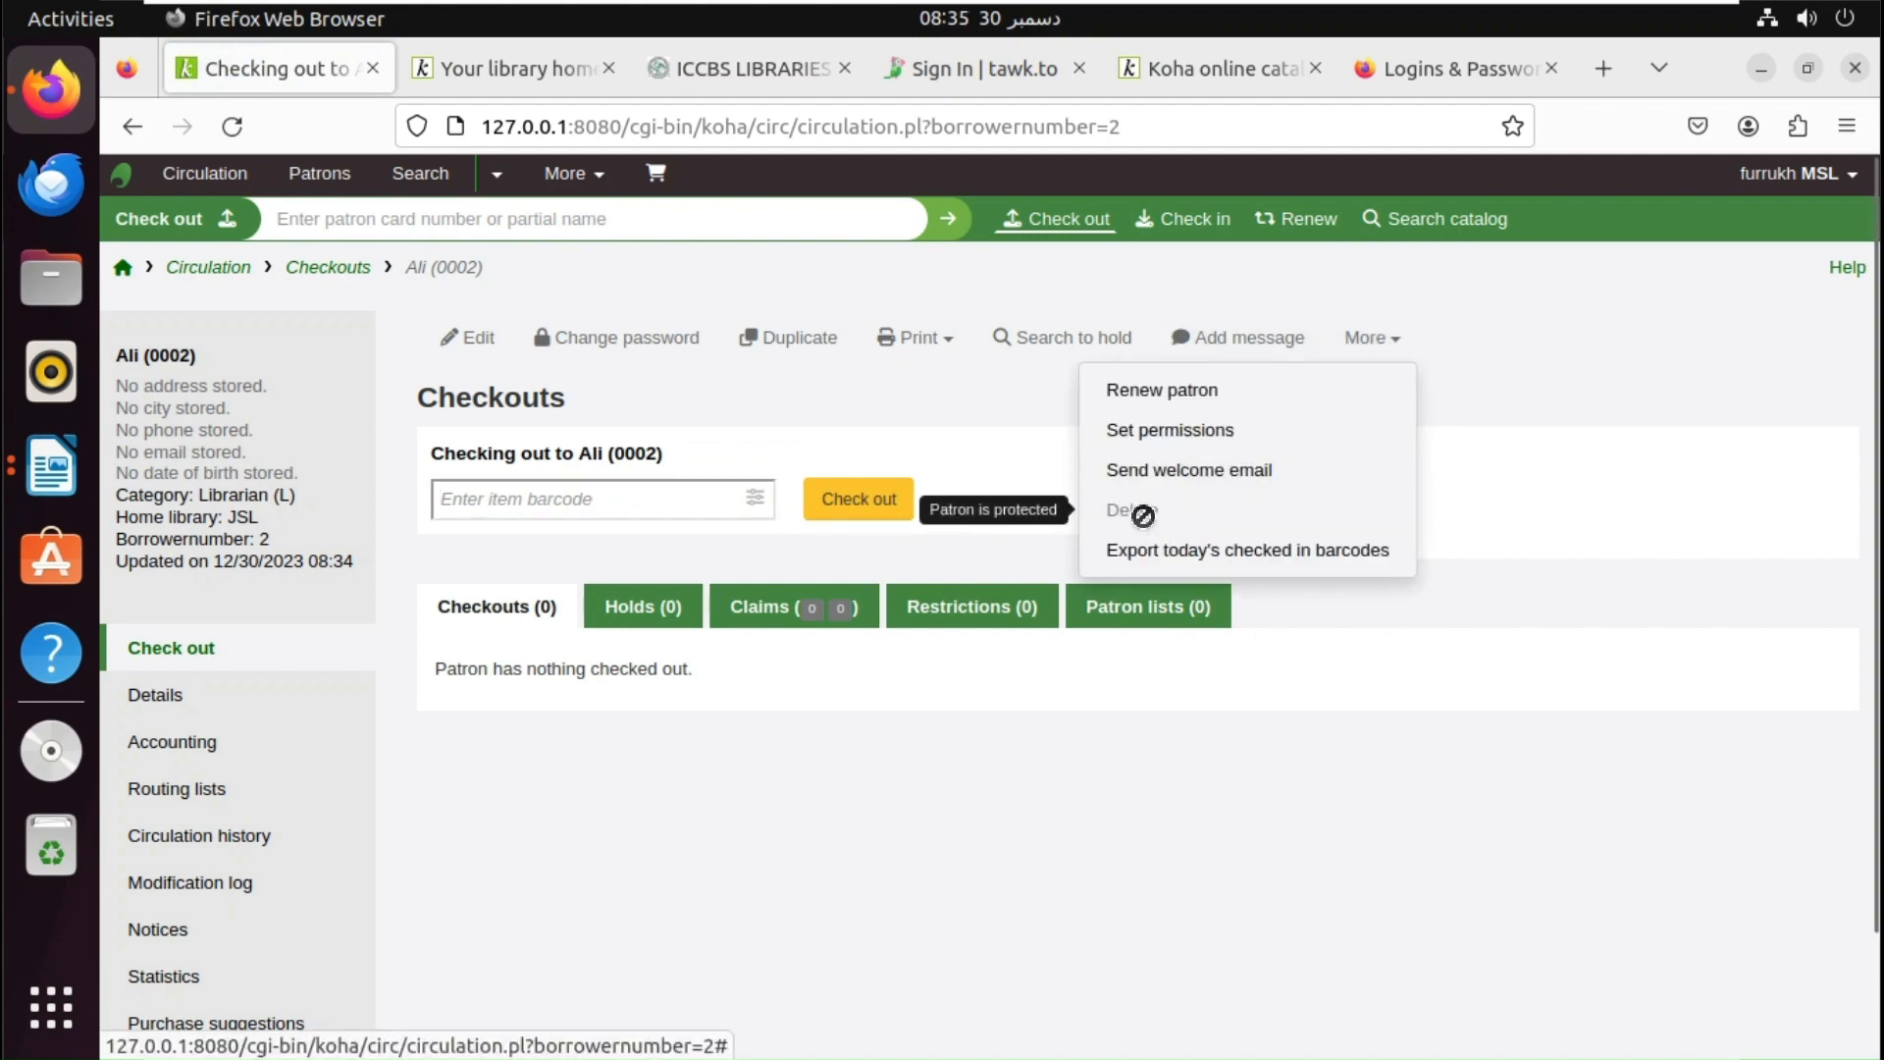
{"action": "left_click", "coordinate": [1139, 511]}
{"action": "left_click", "coordinate": [1372, 341]}
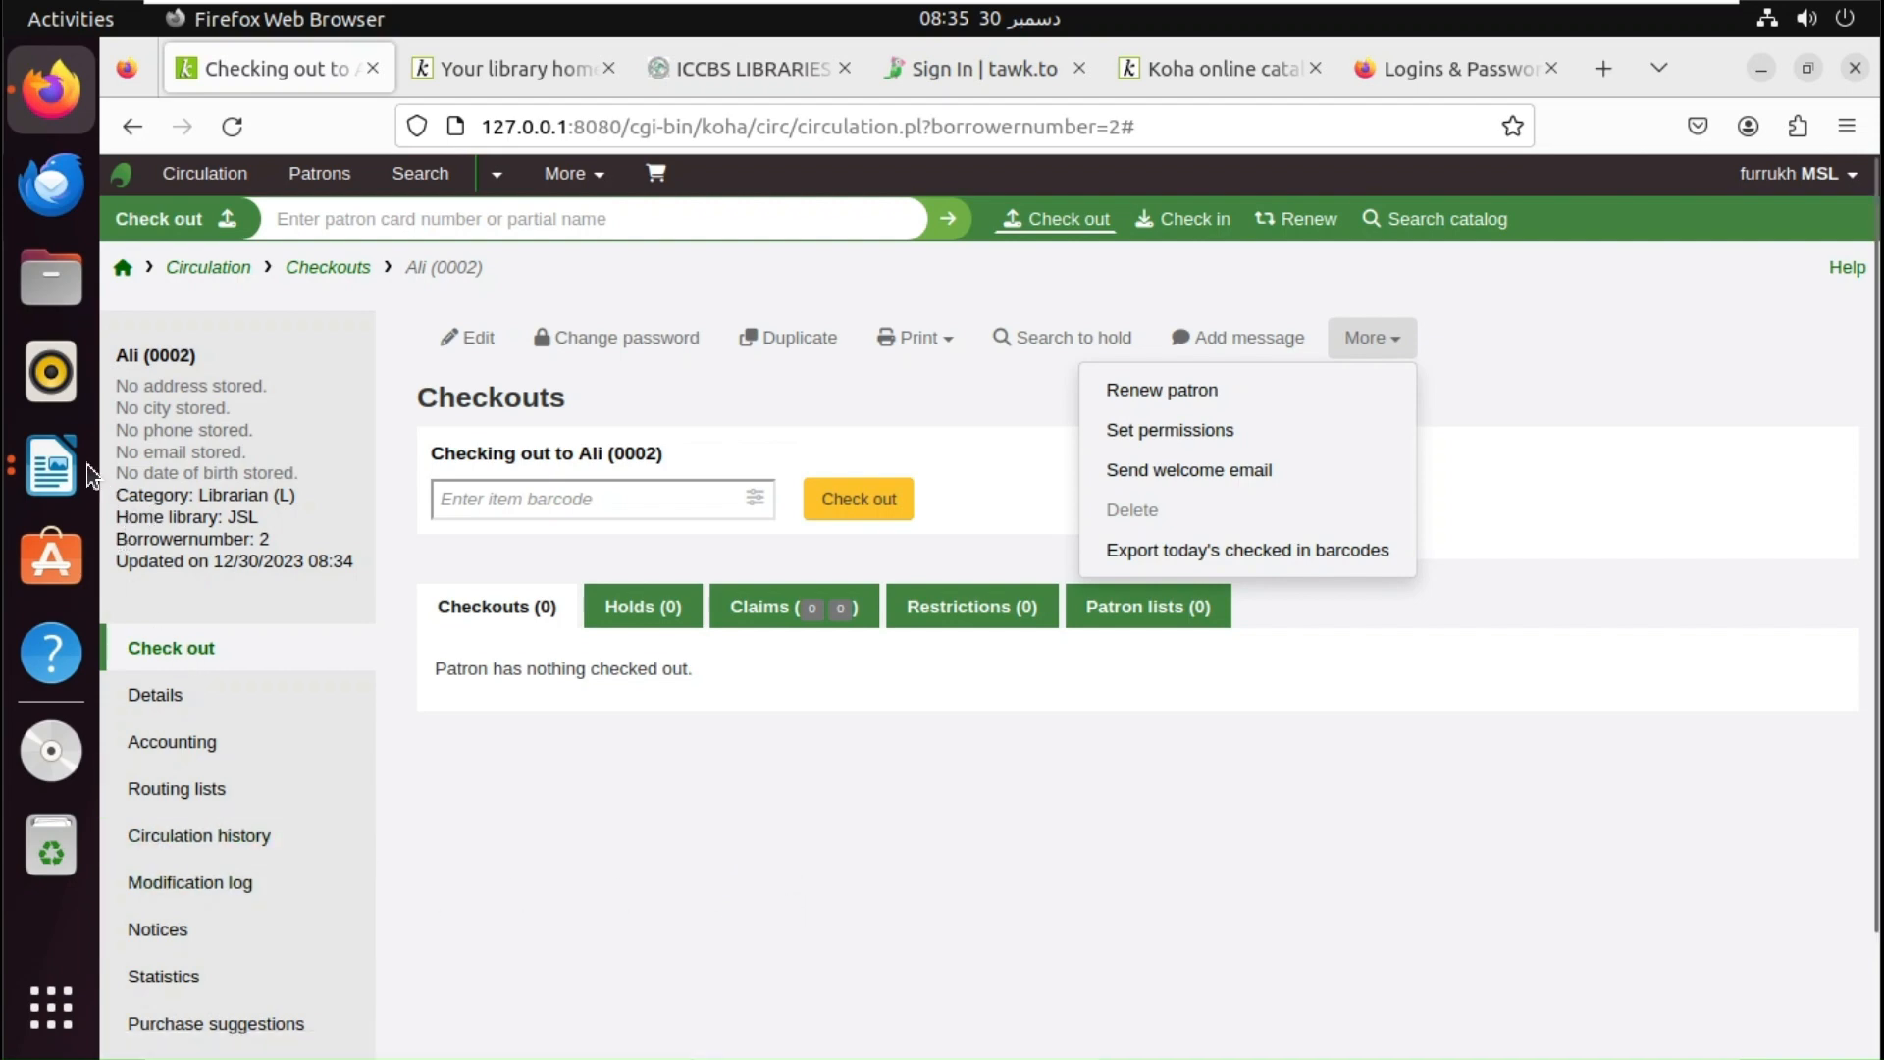
{"action": "left_click", "coordinate": [51, 465]}
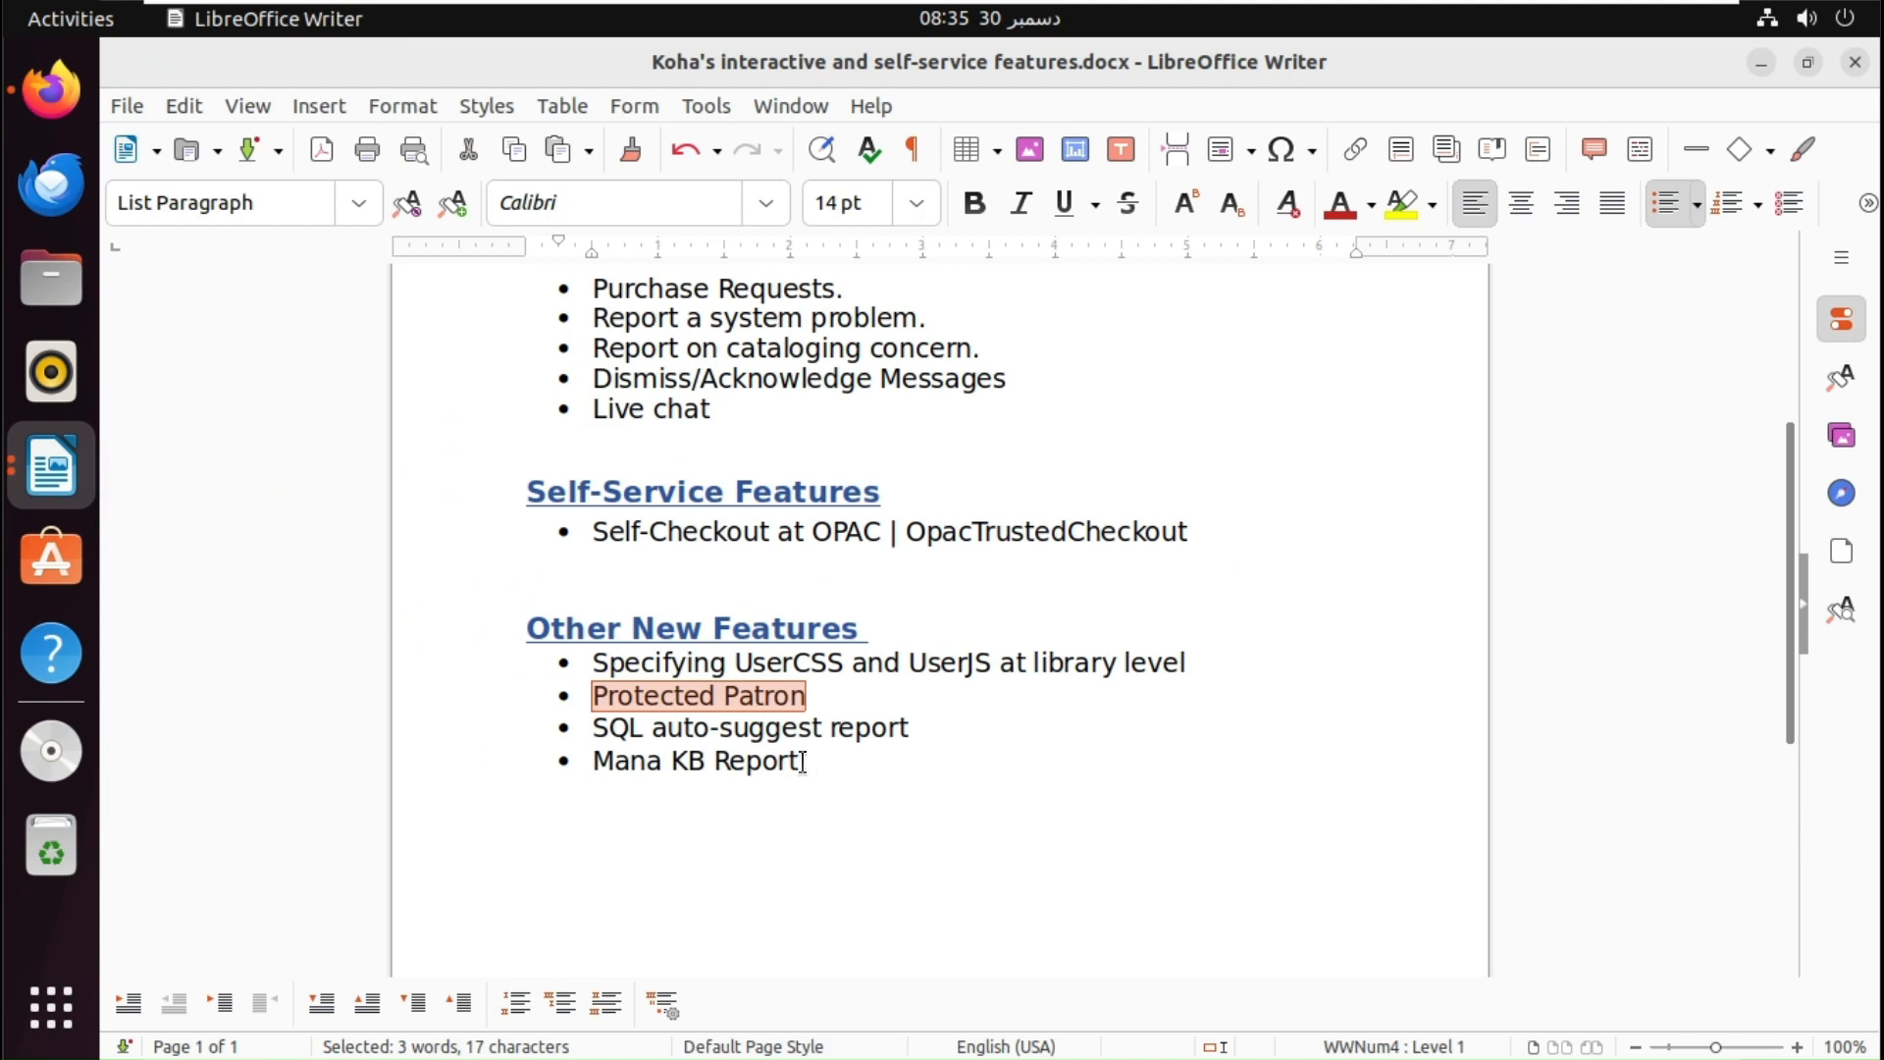
- Place the cursor at 'SQL auto-suggest report' in Writer, then switch back to Firefox
{"action": "left_click", "coordinate": [912, 731]}
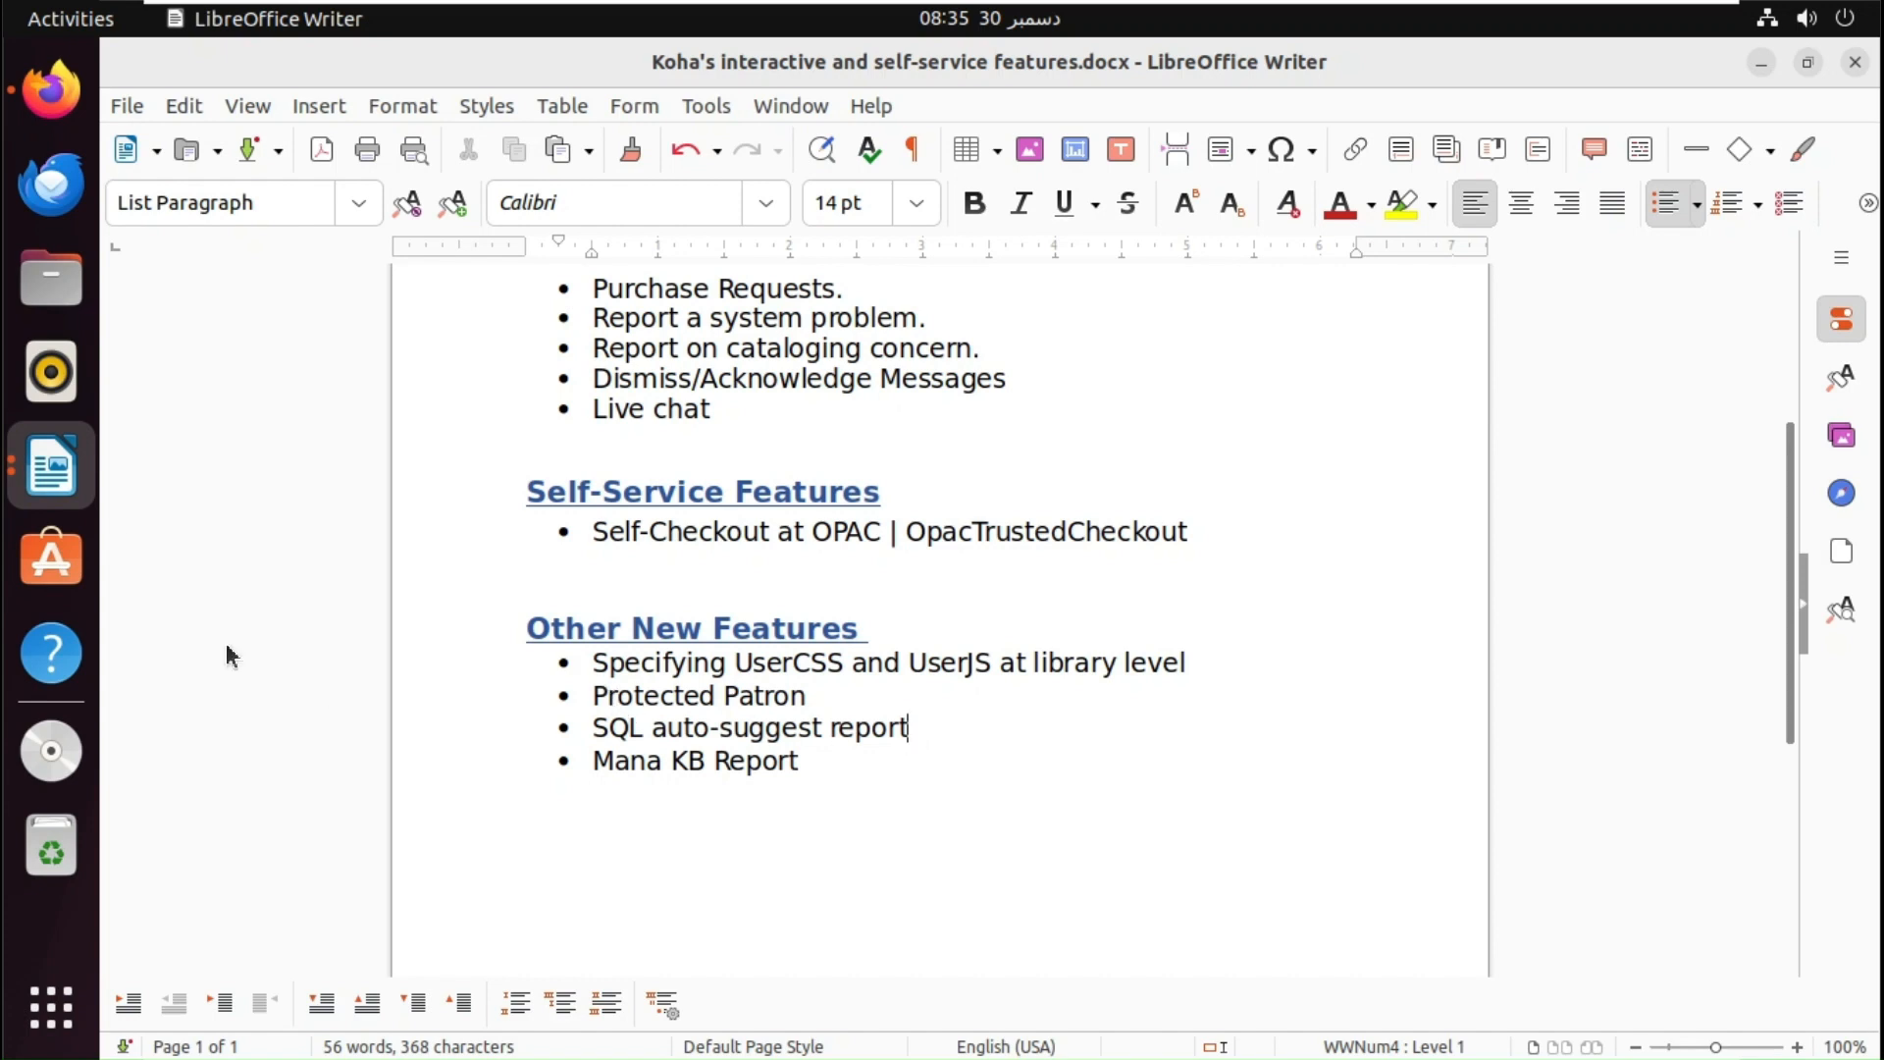
{"action": "left_click", "coordinate": [78, 103]}
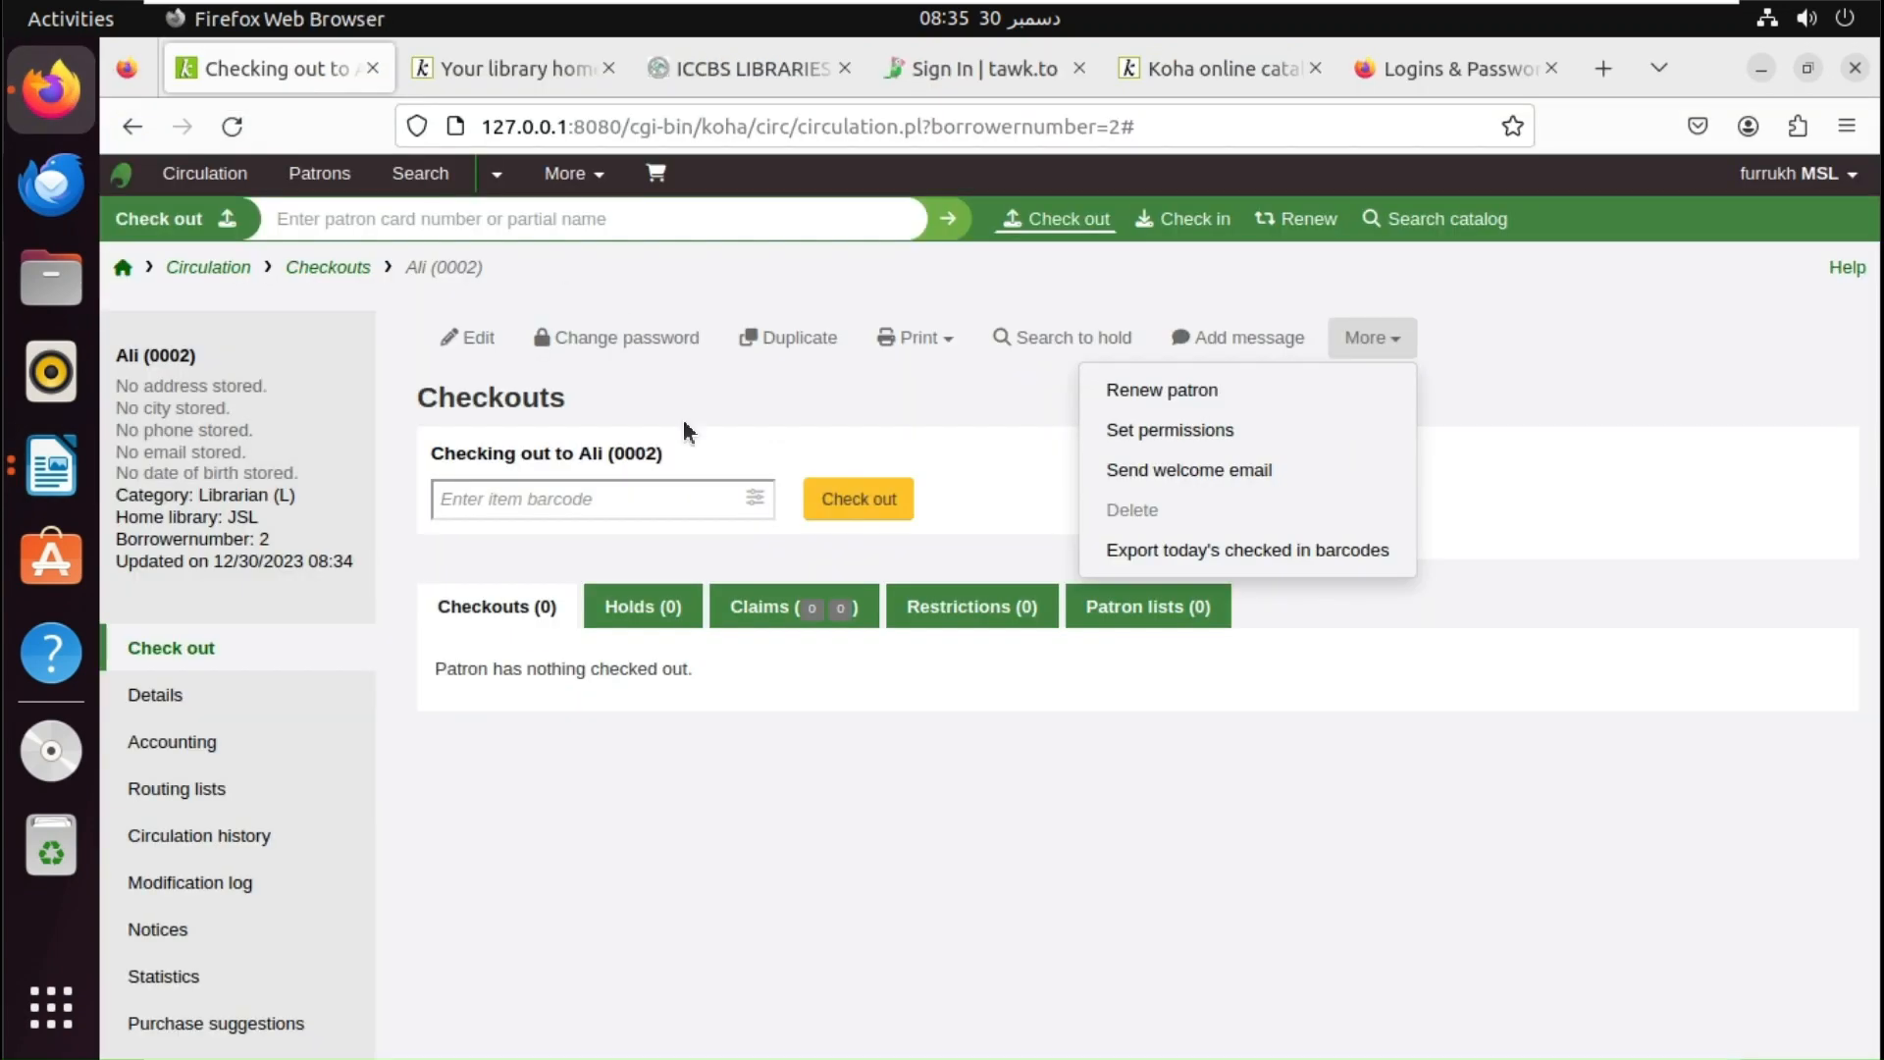
- Start a new Create from SQL report named Abc from the Reports module
{"action": "left_click", "coordinate": [125, 267]}
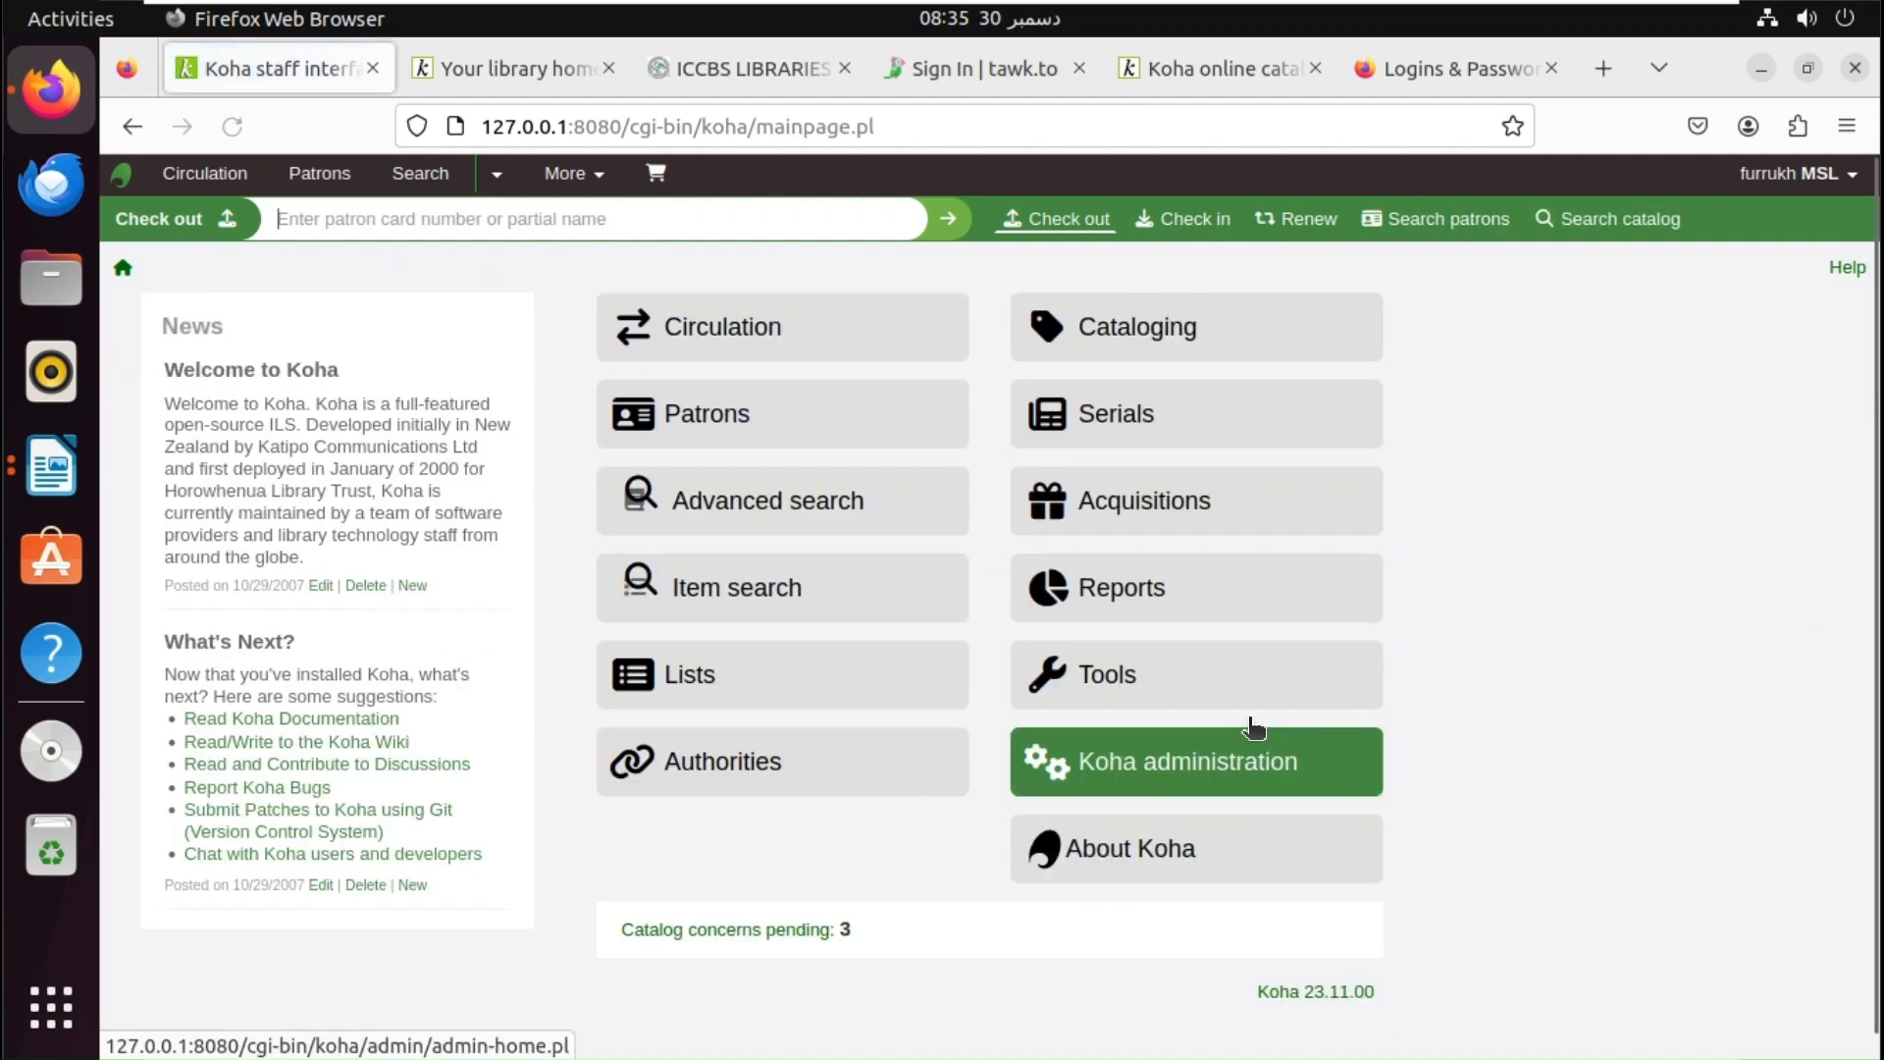
{"action": "left_click", "coordinate": [1172, 613]}
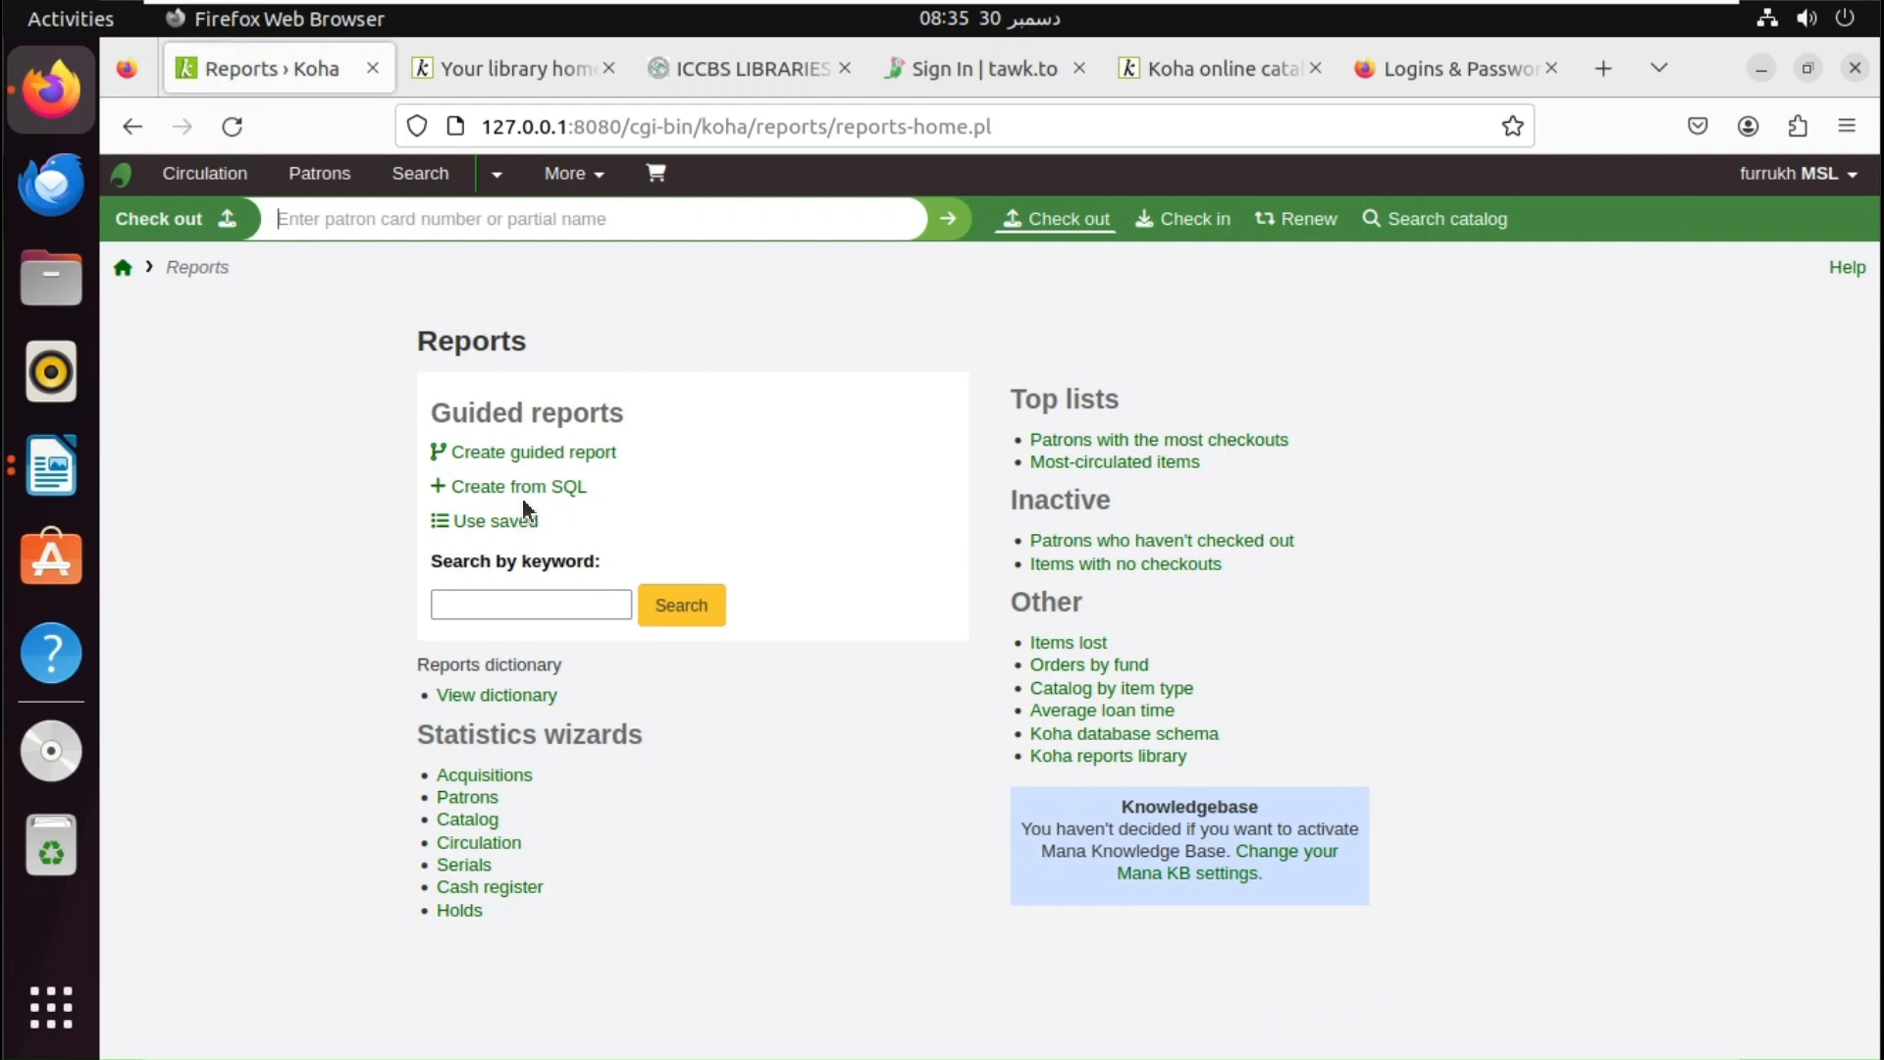
{"action": "left_click", "coordinate": [540, 491]}
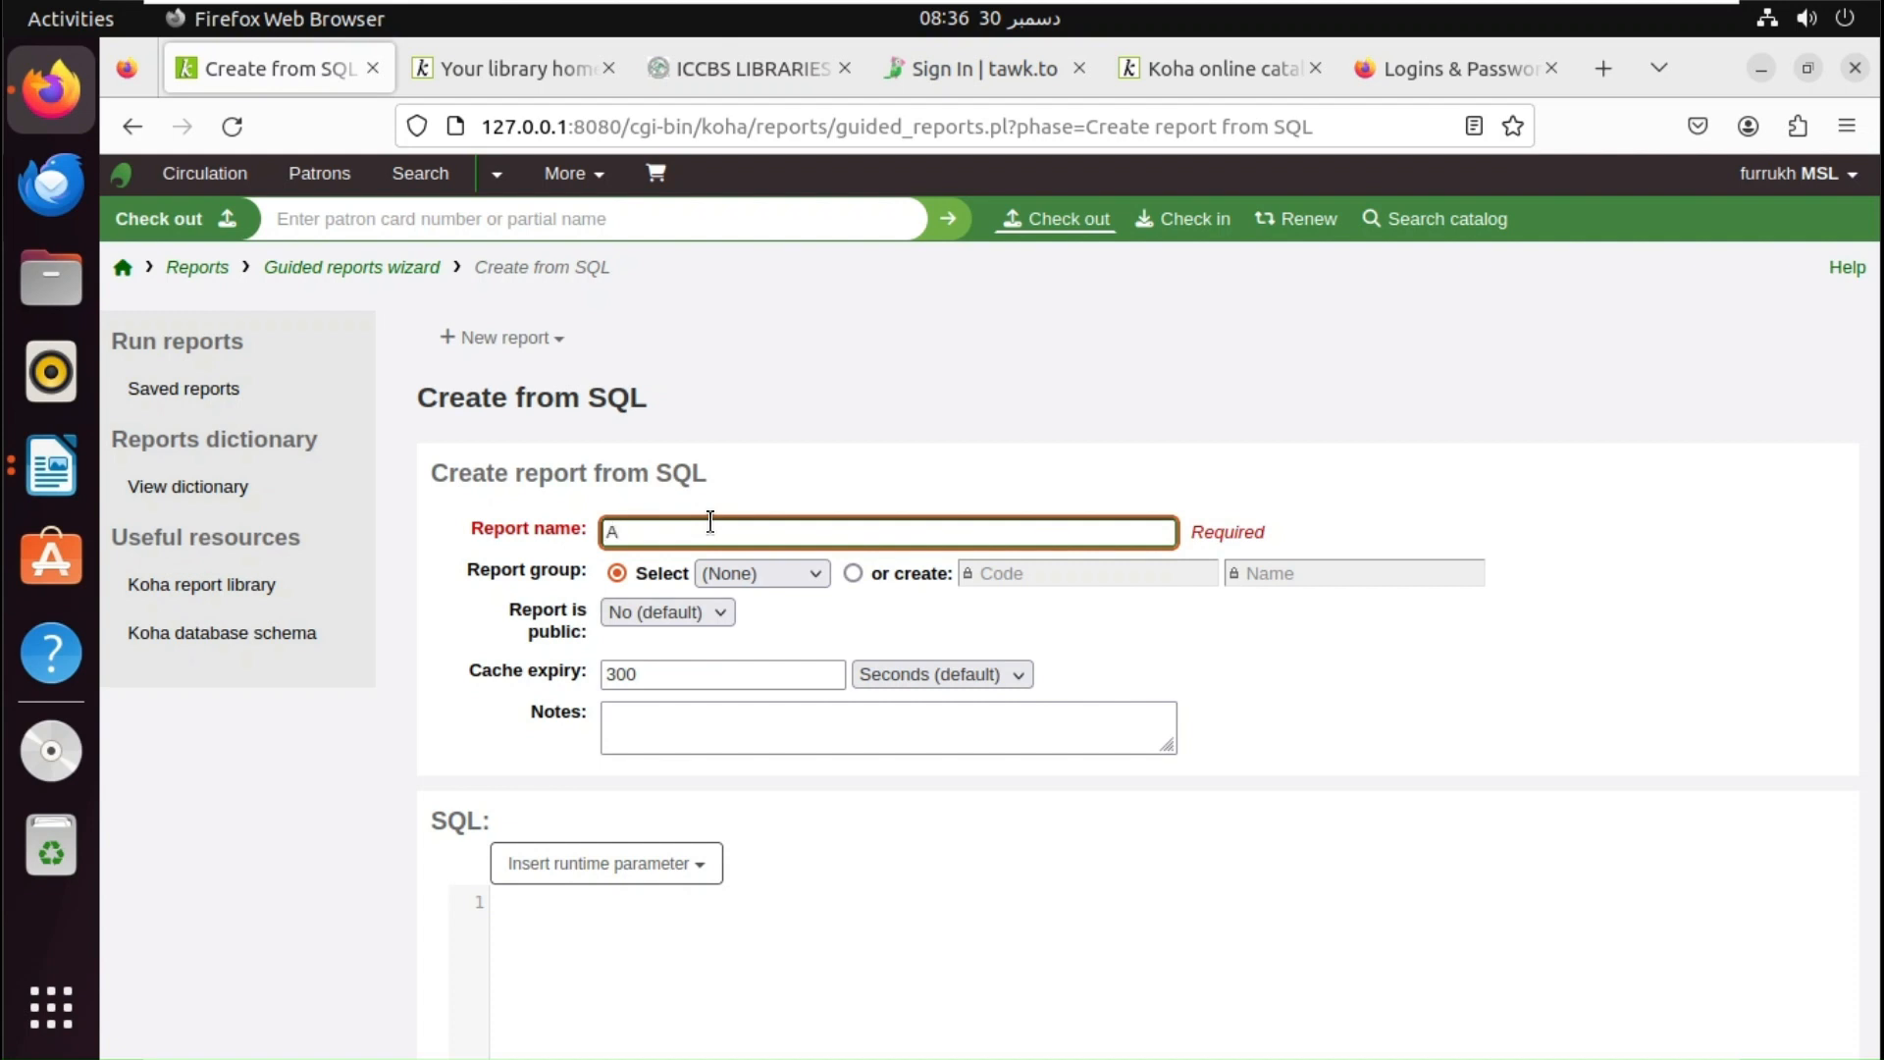
{"action": "key", "text": "Tab"}
{"action": "key", "text": "Tab"}
{"action": "key", "text": "Tab"}
{"action": "key", "text": "Tab"}
{"action": "key", "text": "Tab"}
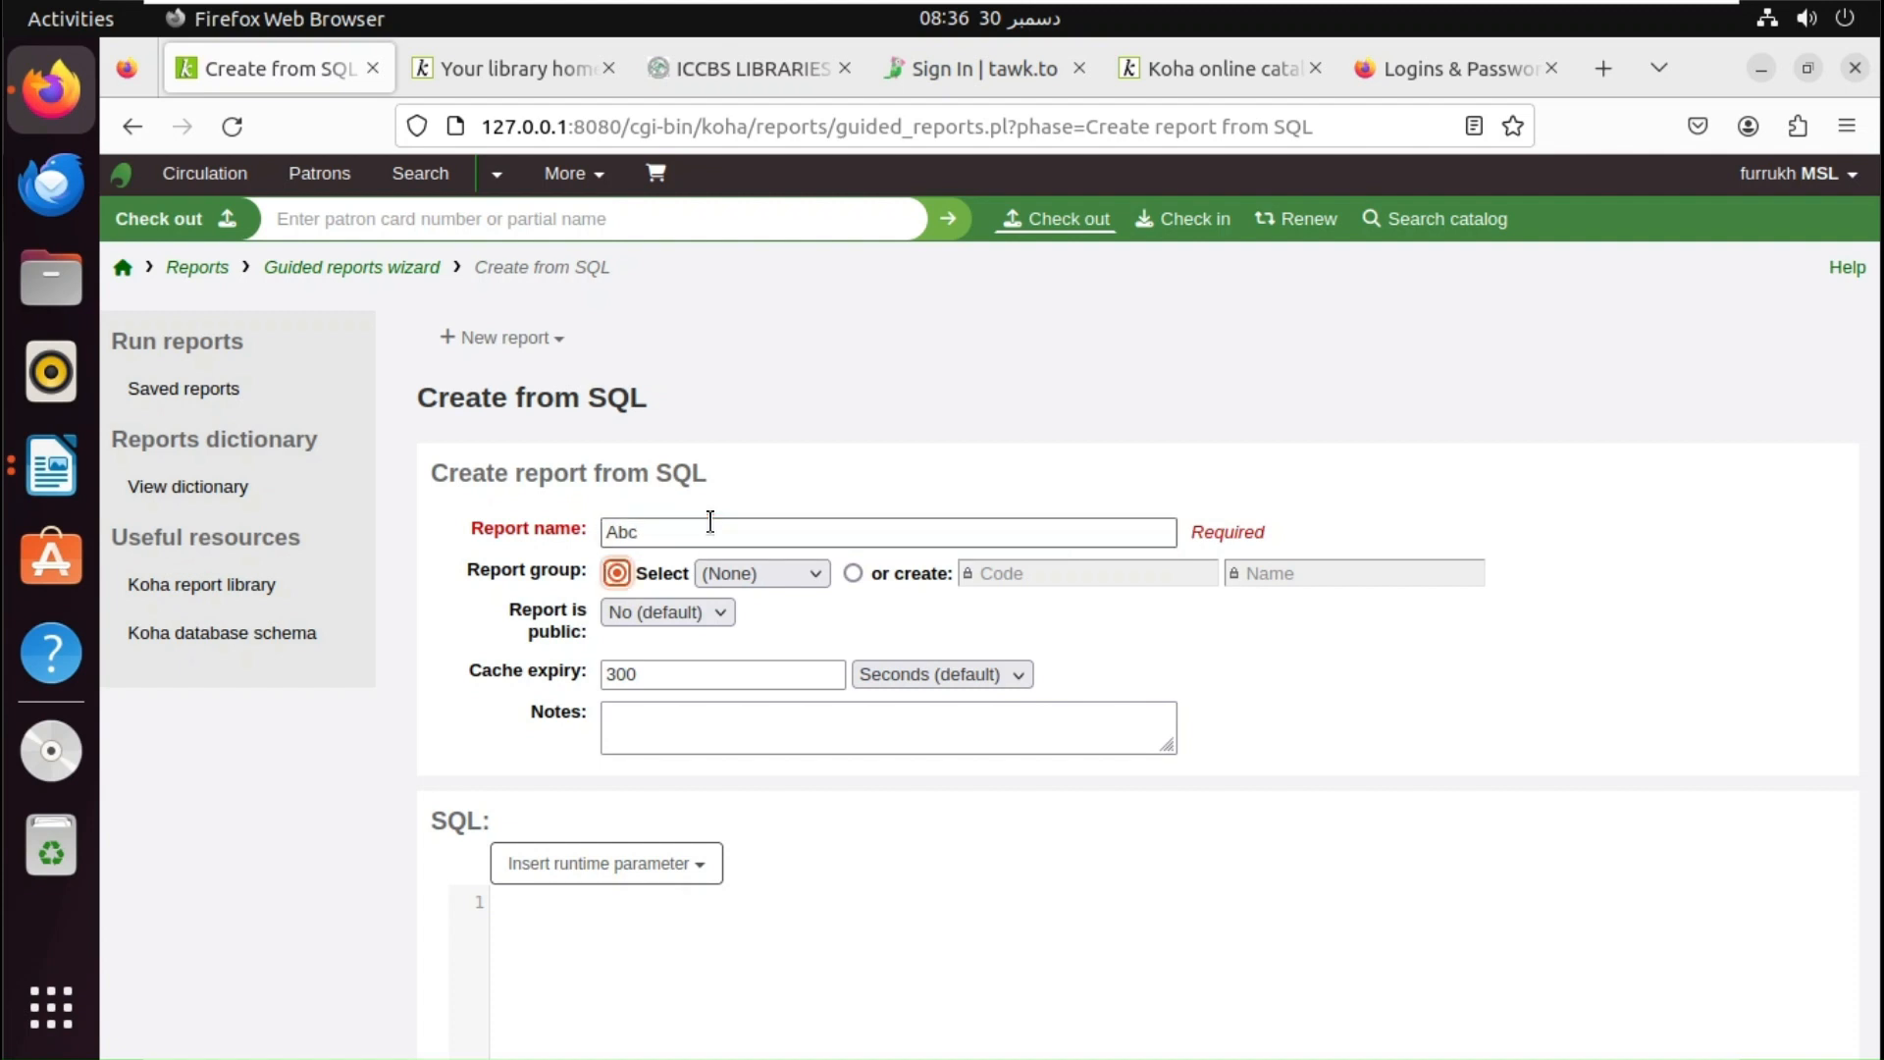
{"action": "key", "text": "Tab"}
{"action": "key", "text": "Tab"}
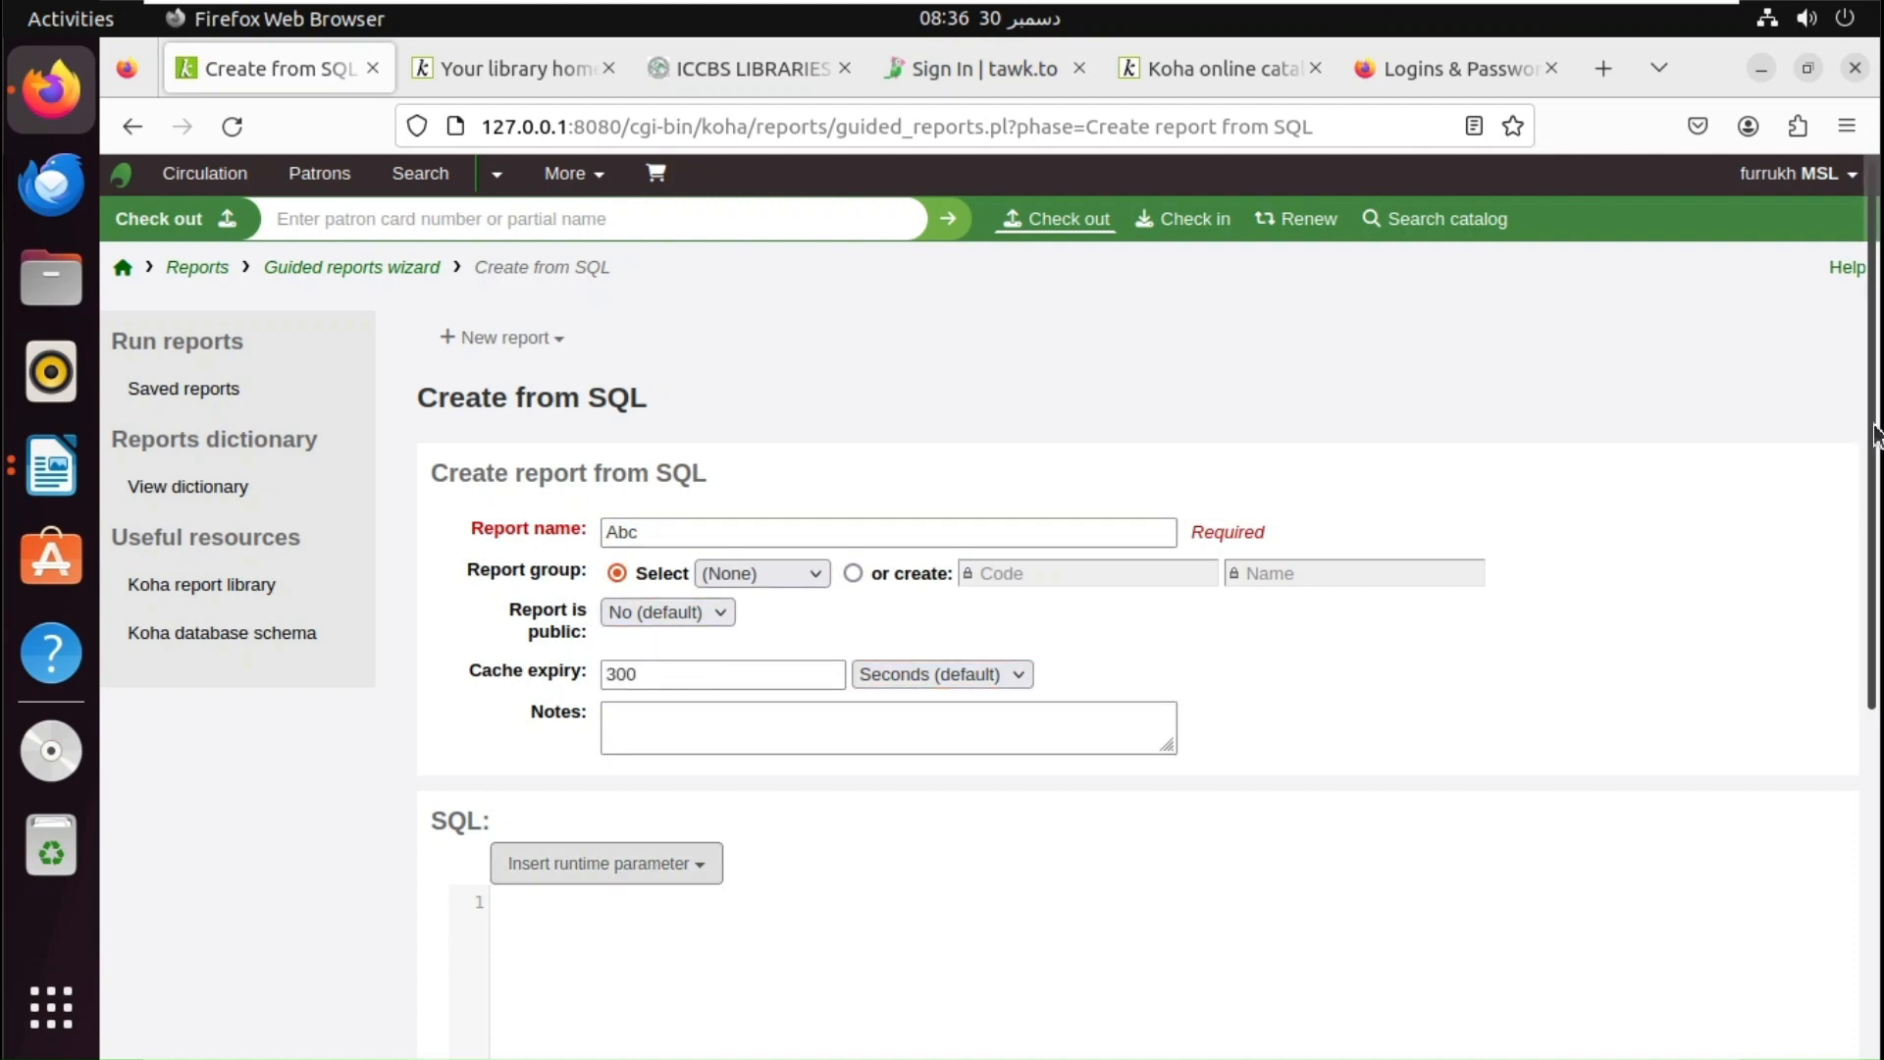
{"action": "scroll", "coordinate": [948, 624], "scroll_direction": "down", "scroll_amount": 3}
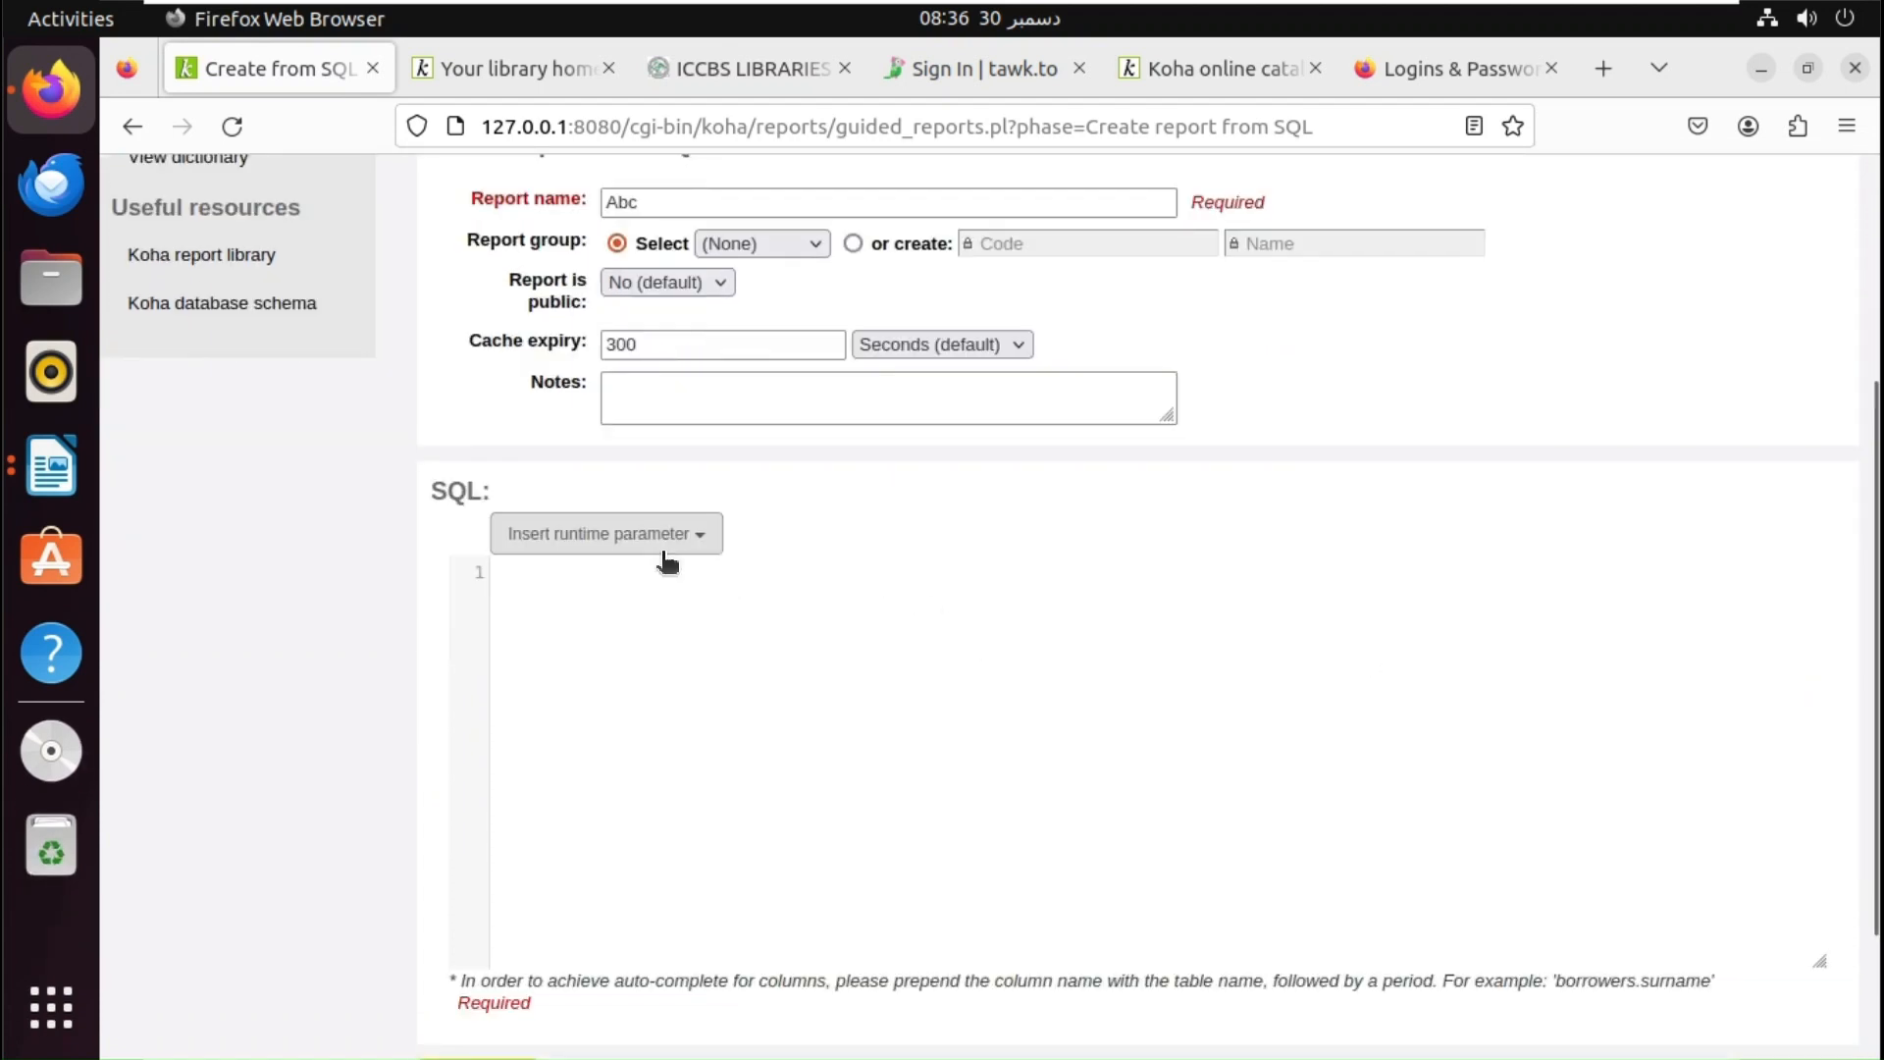
- Insert a Libraries runtime parameter, <<Library|branches>>, into the SQL query
{"action": "left_click", "coordinate": [663, 547]}
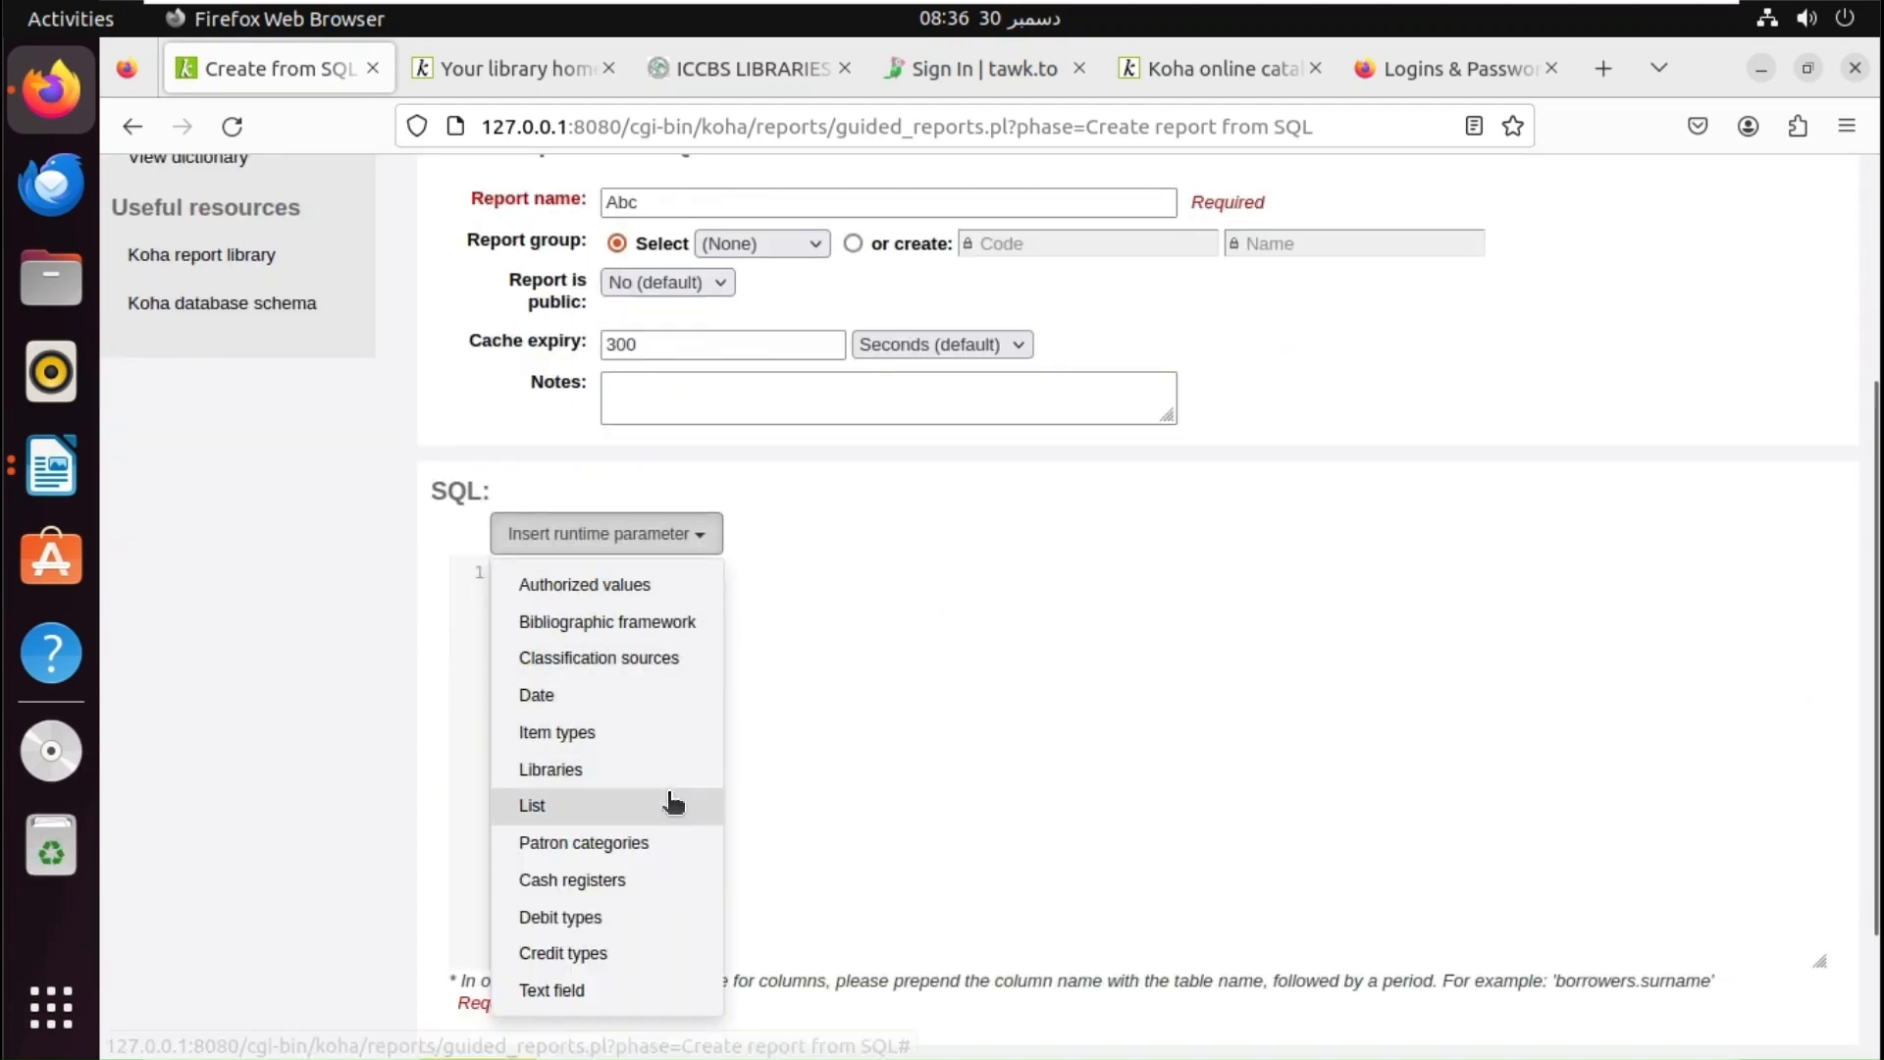
{"action": "left_click", "coordinate": [587, 775]}
{"action": "left_click", "coordinate": [1244, 489]}
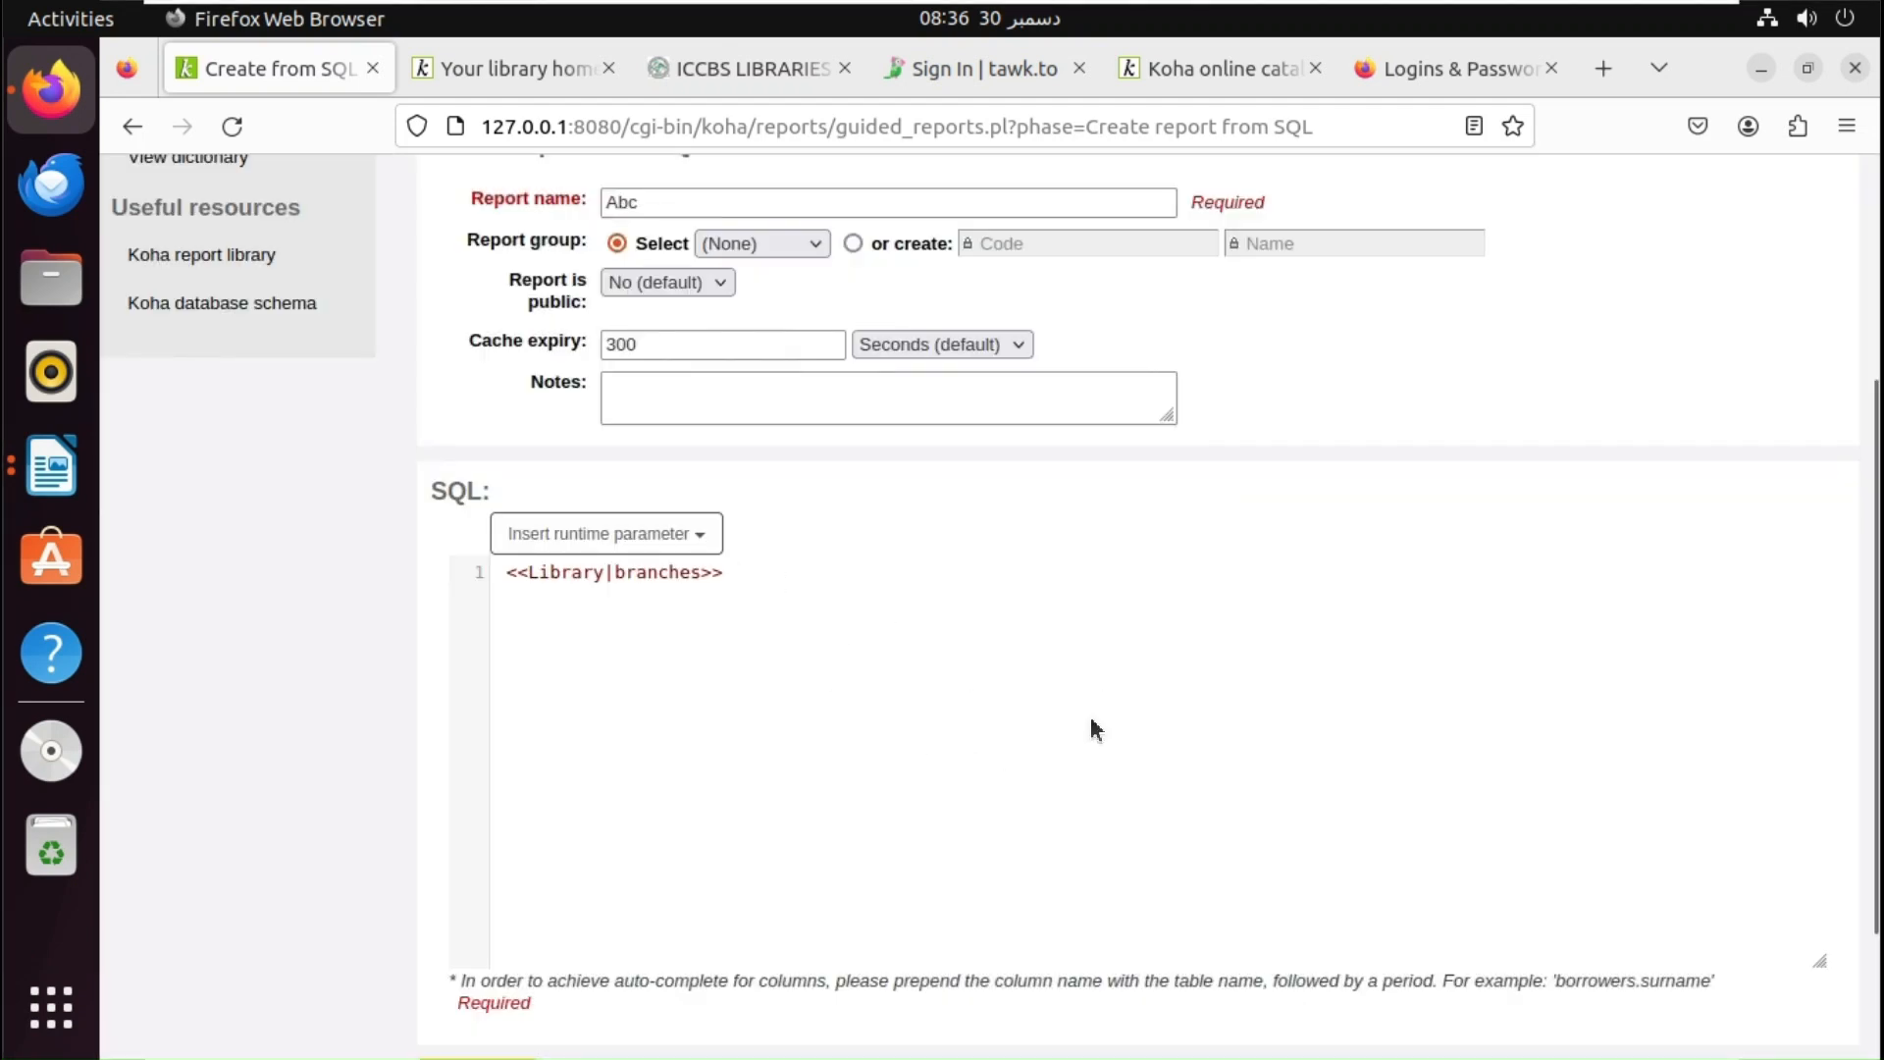
- Add the itemtypes_branches and itemtypes table names to the query via auto-suggest
{"action": "type", "text": ";"}
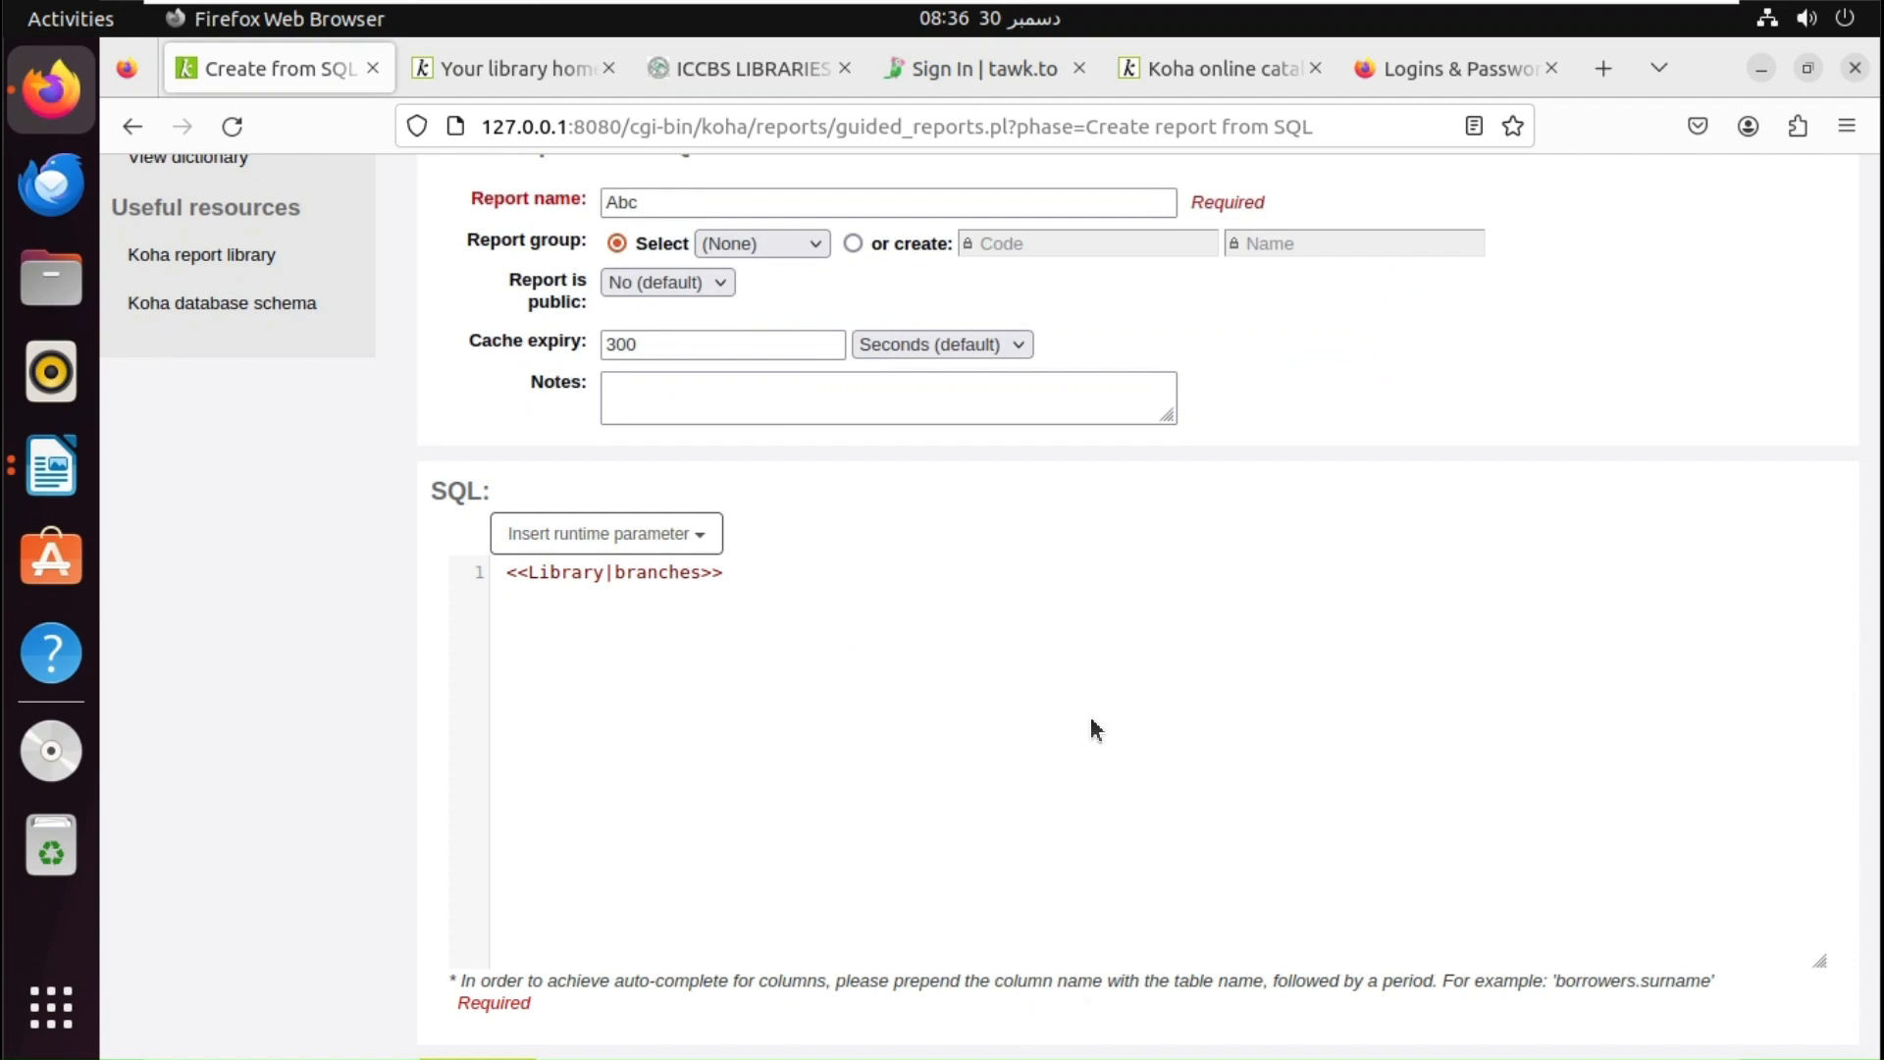
{"action": "type", "text": "ite"}
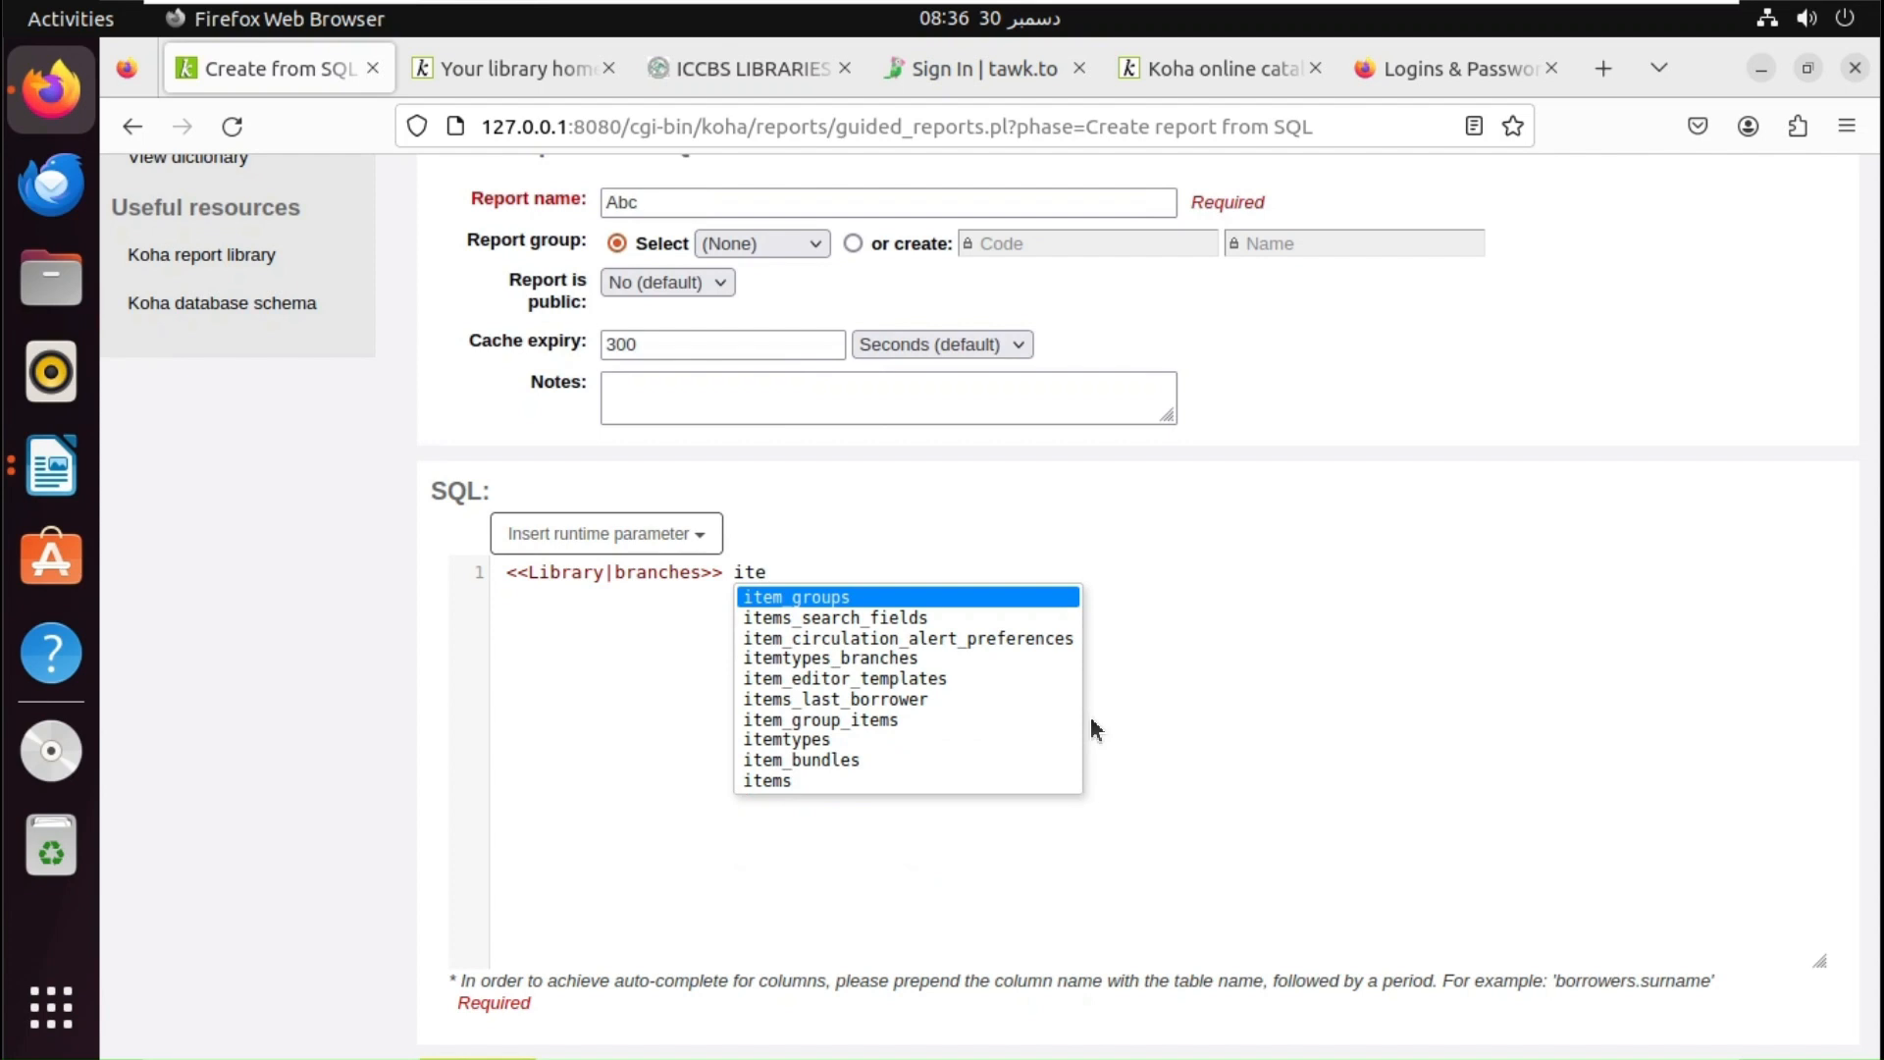
{"action": "key", "text": "Down"}
{"action": "key", "text": "Down"}
{"action": "key", "text": "Down"}
{"action": "key", "text": "Down"}
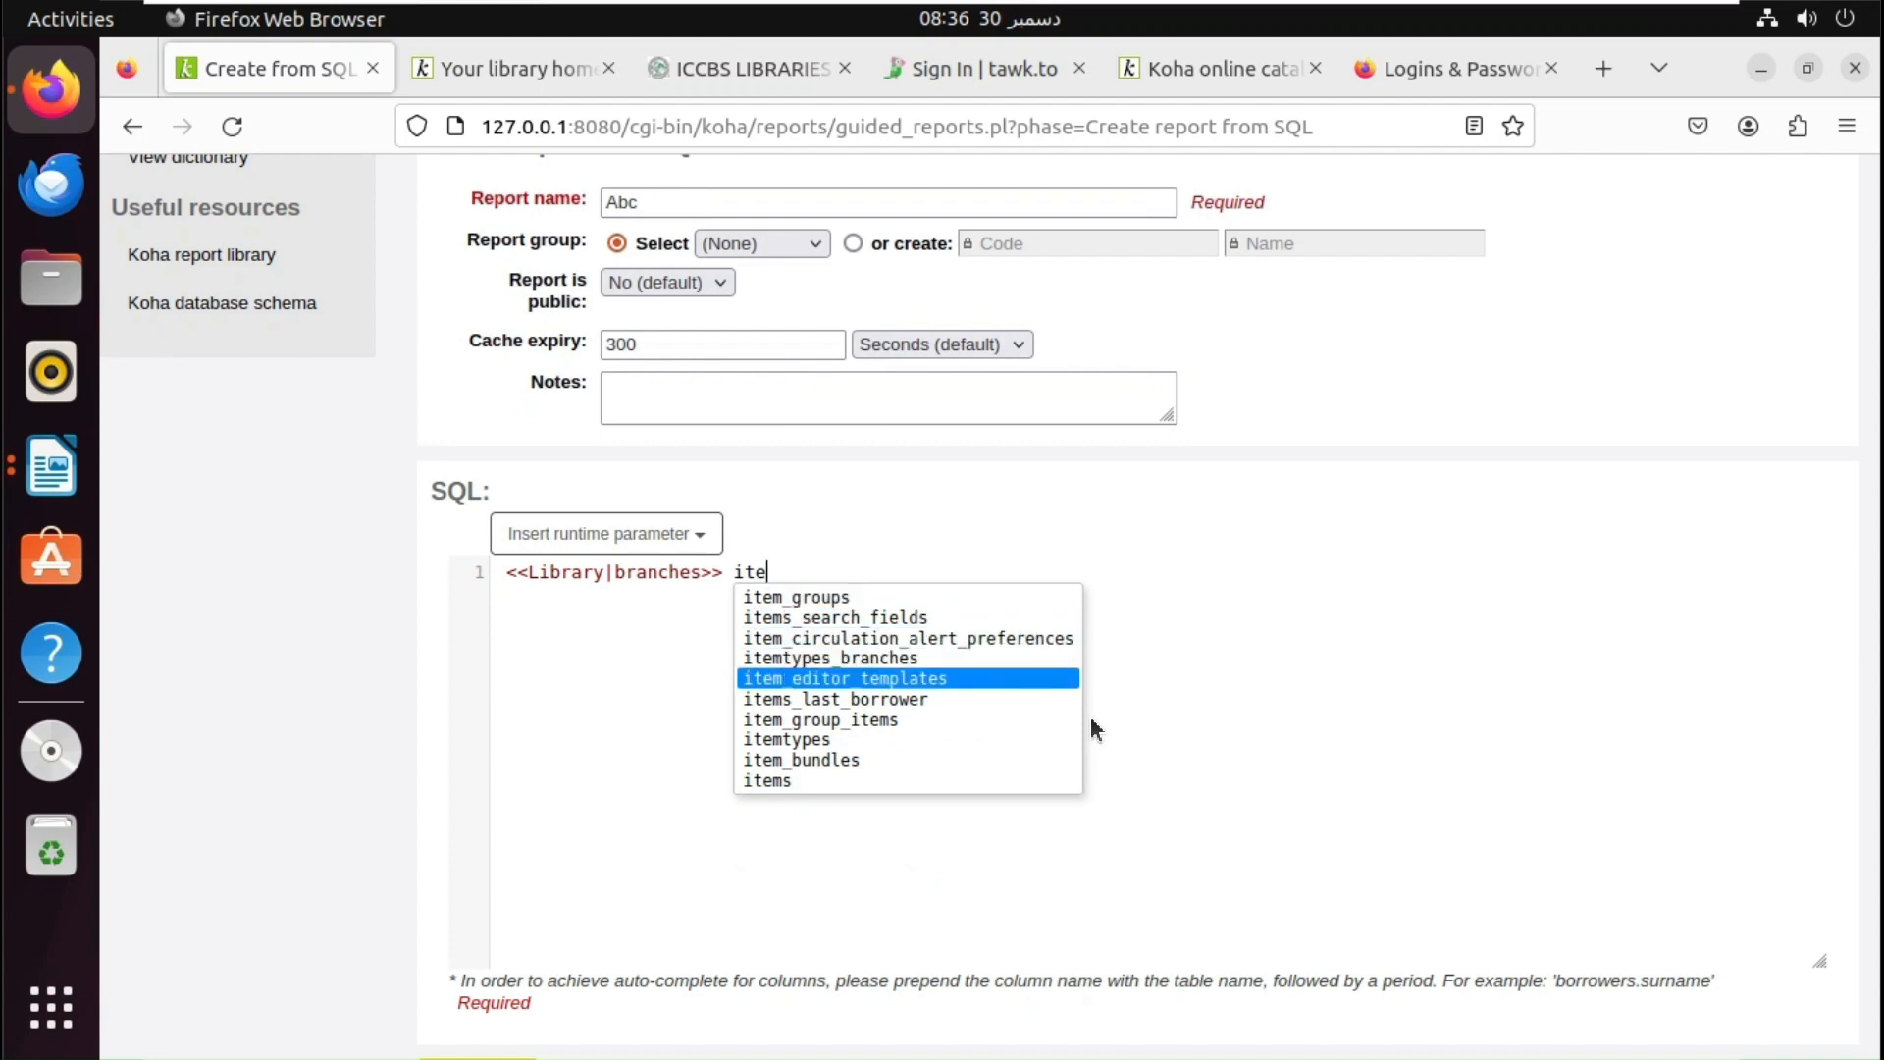
{"action": "key", "text": "Up"}
{"action": "key", "text": "Return"}
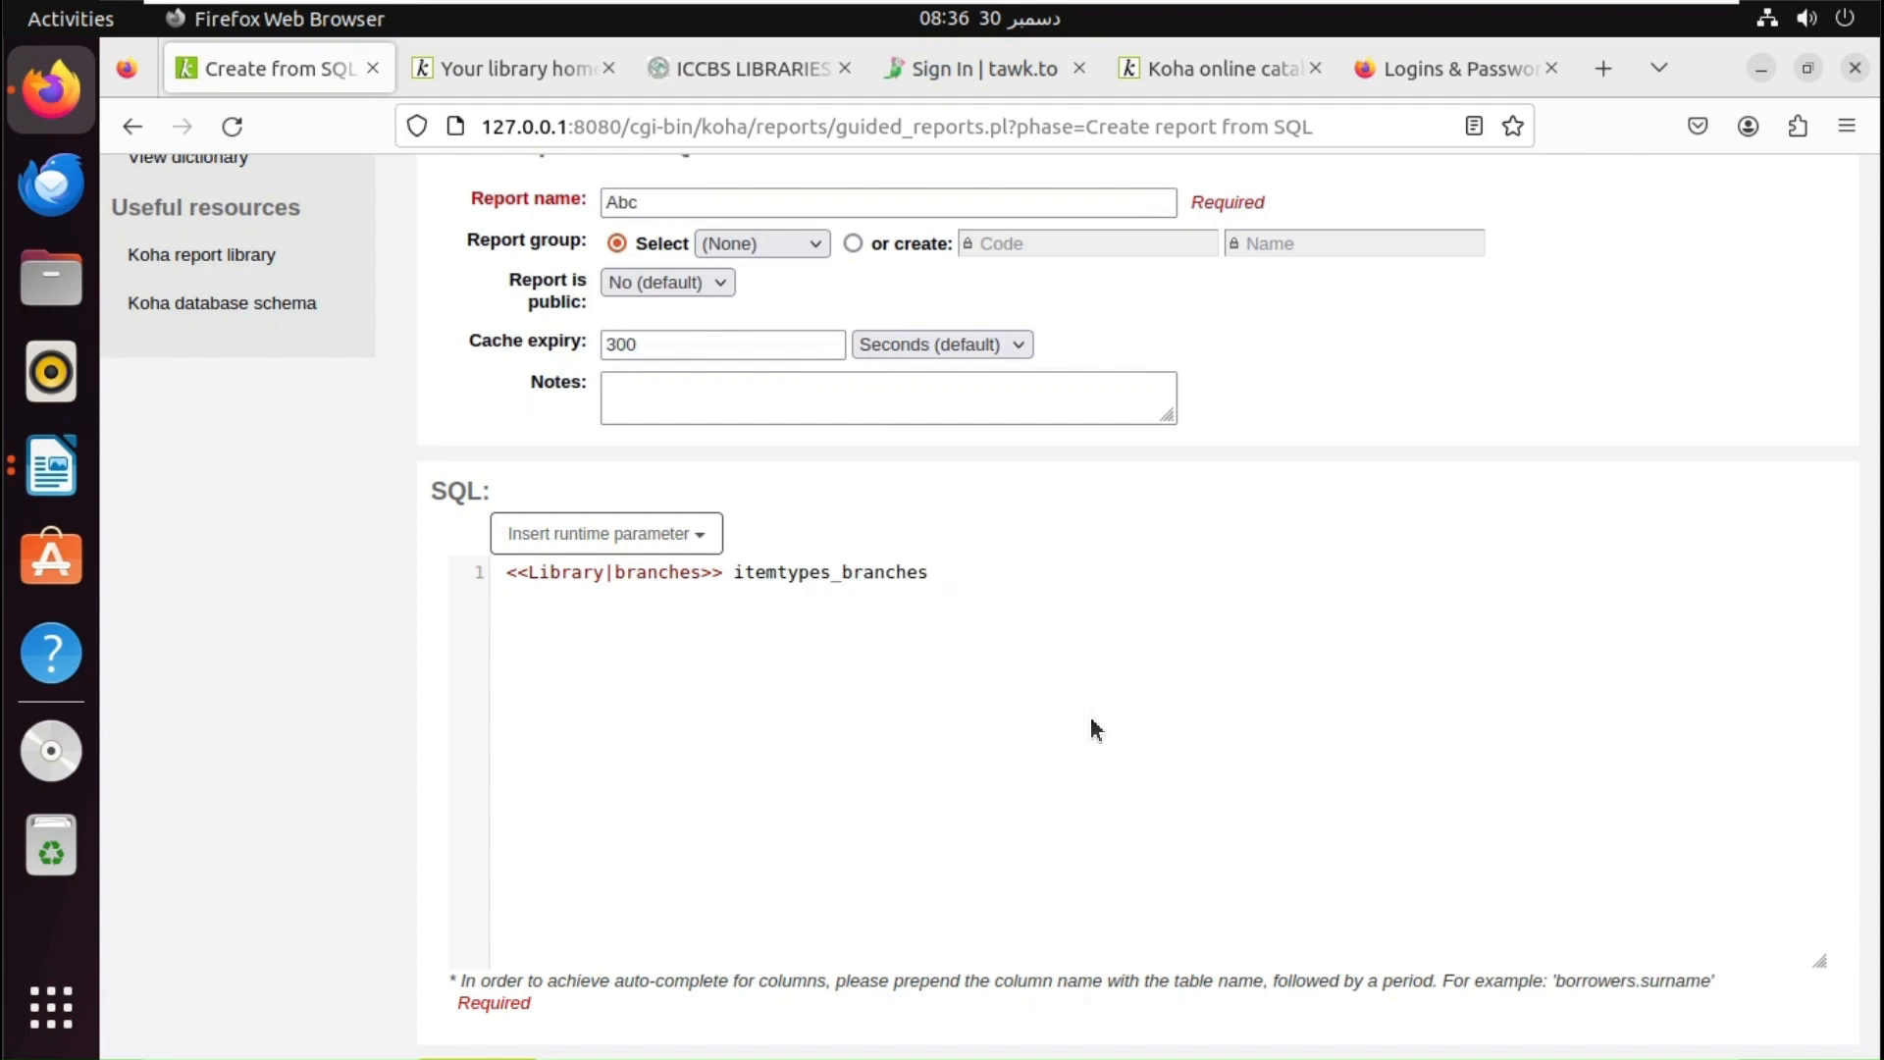
{"action": "type", "text": "ite"}
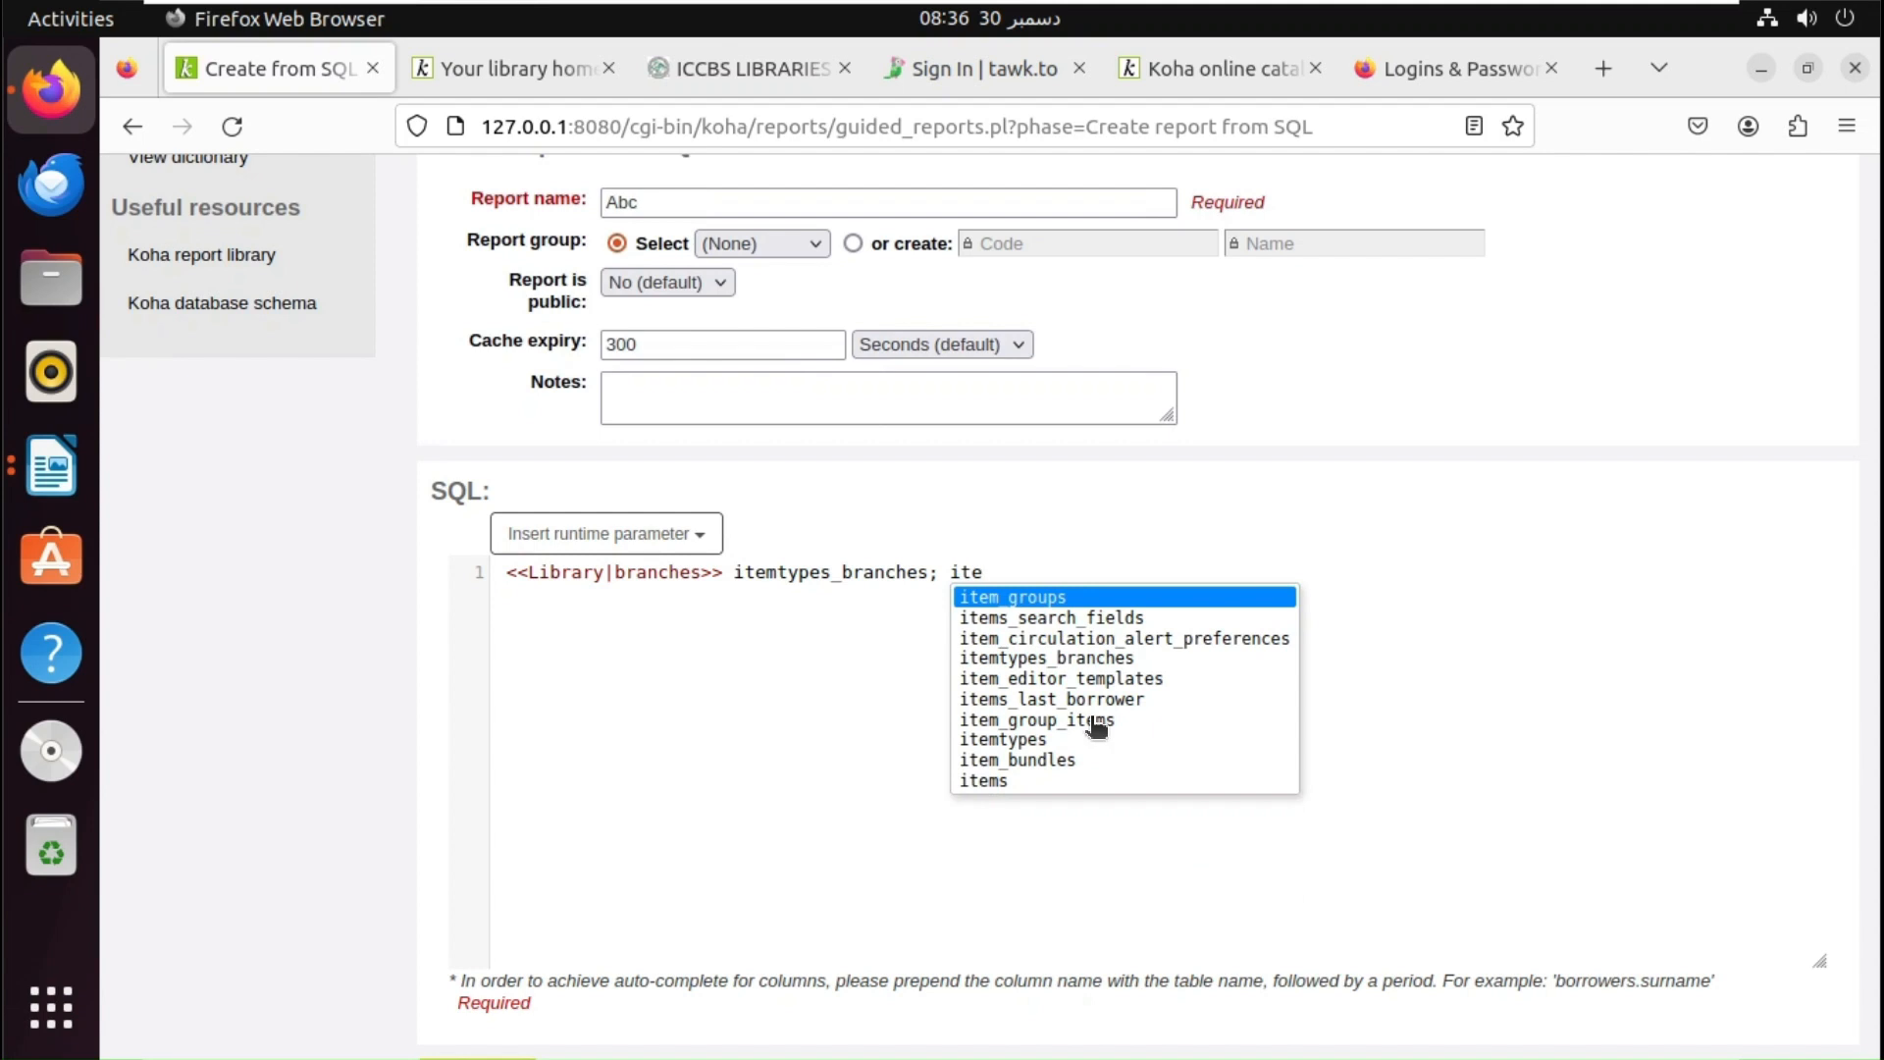
{"action": "left_click", "coordinate": [1025, 741]}
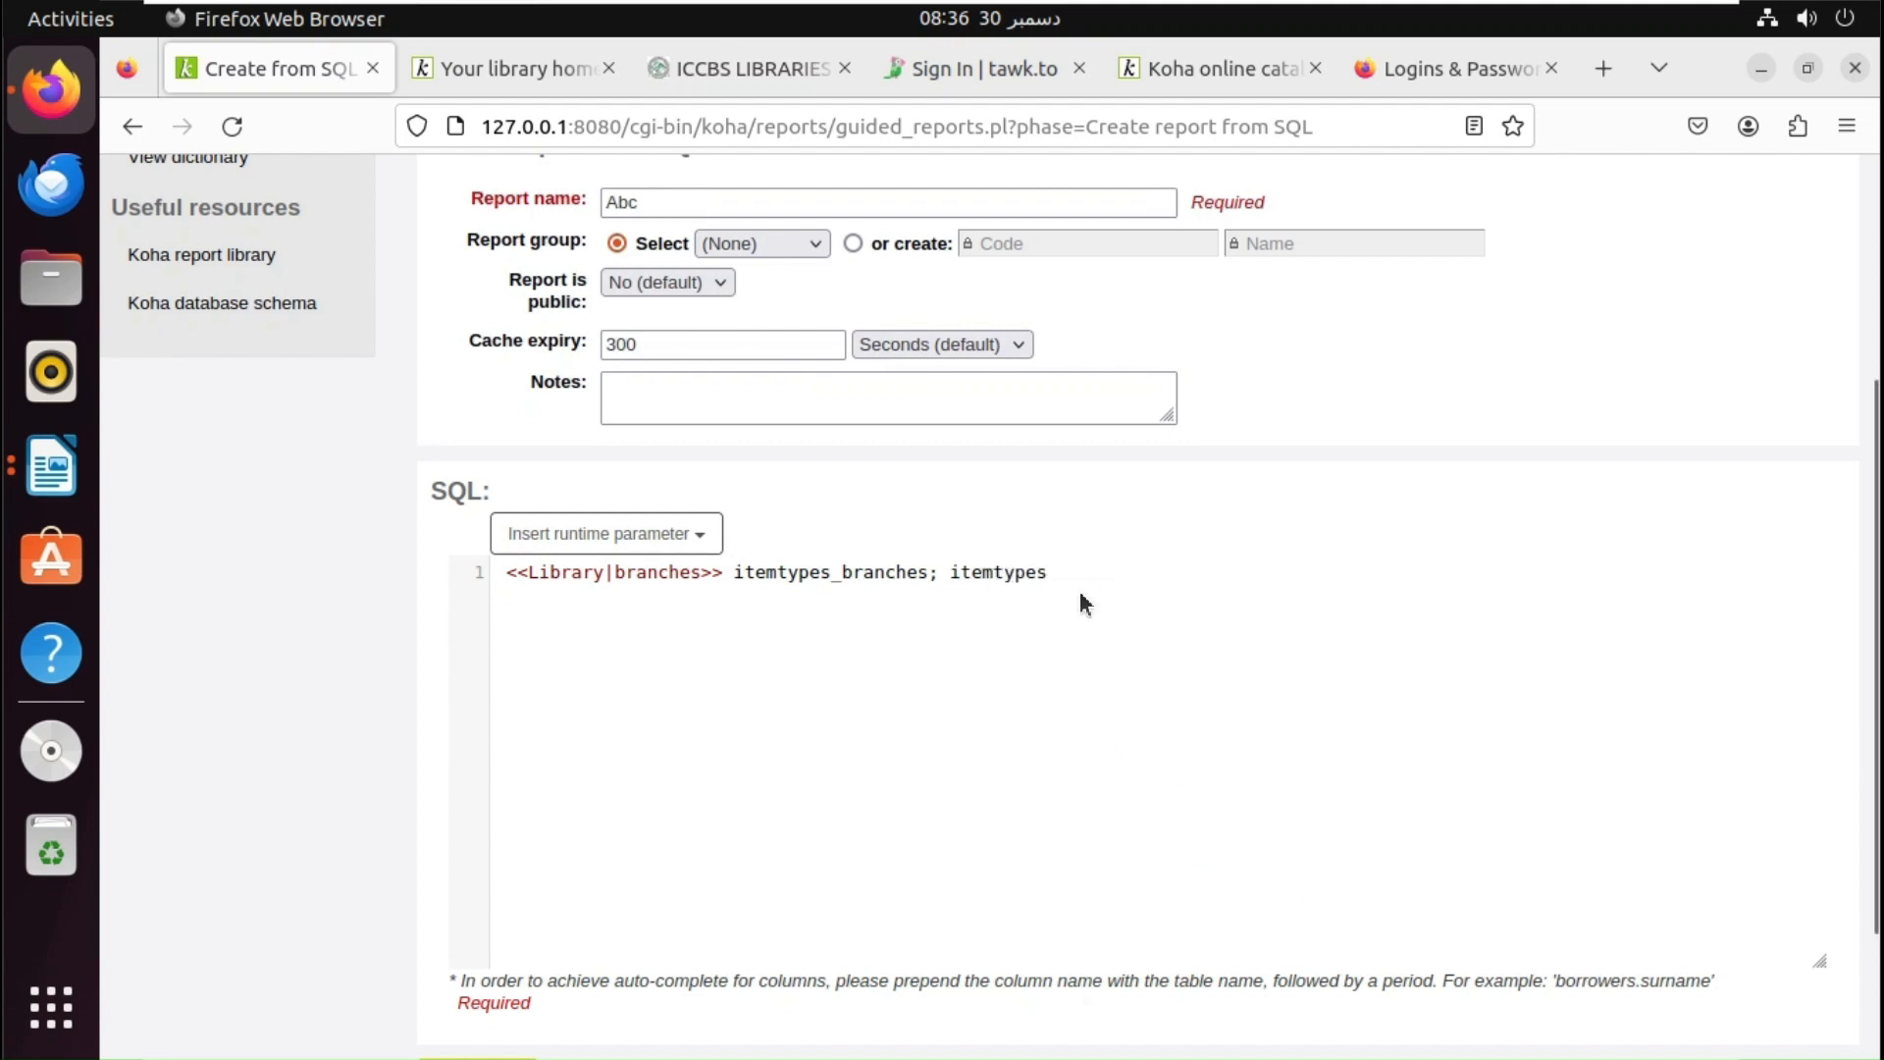
{"action": "type", "text": ";"}
- Select the Mana KB Report bullet in Writer, then return to the Abc report form
{"action": "left_click", "coordinate": [51, 466]}
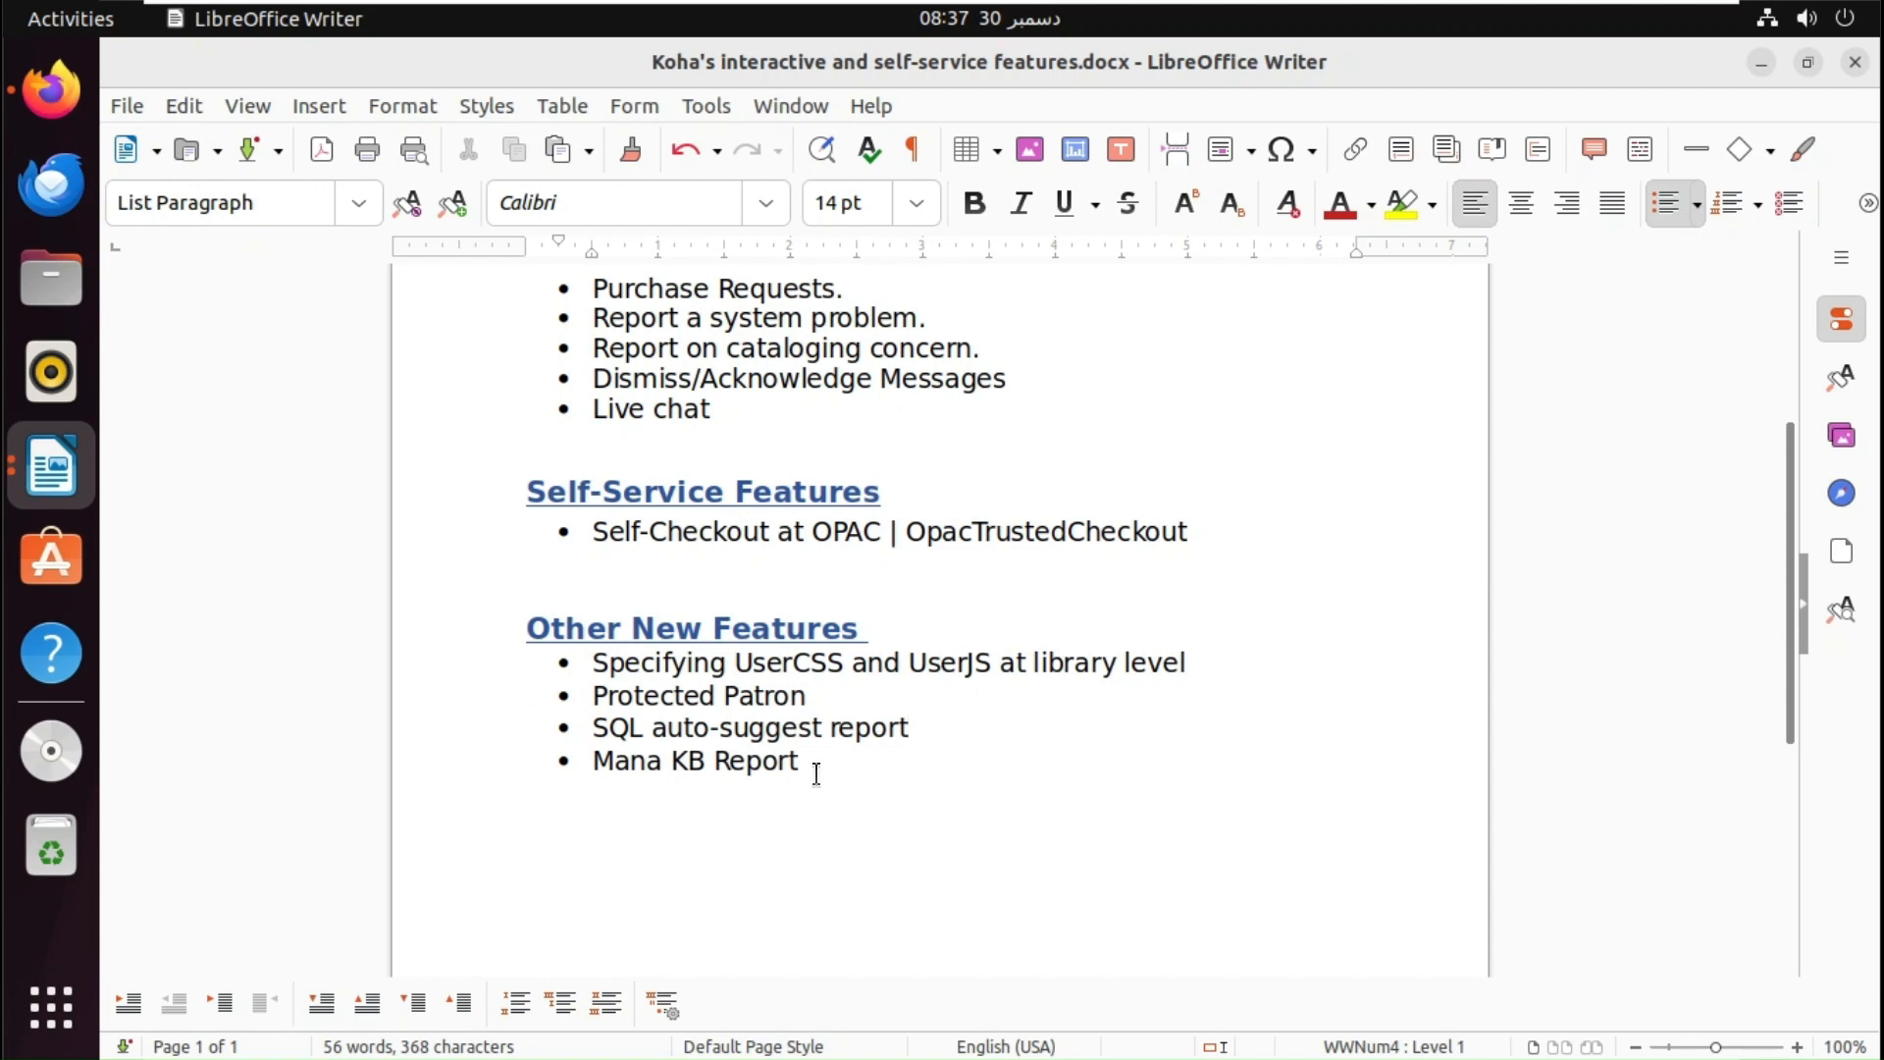
{"action": "triple_click", "coordinate": [731, 761]}
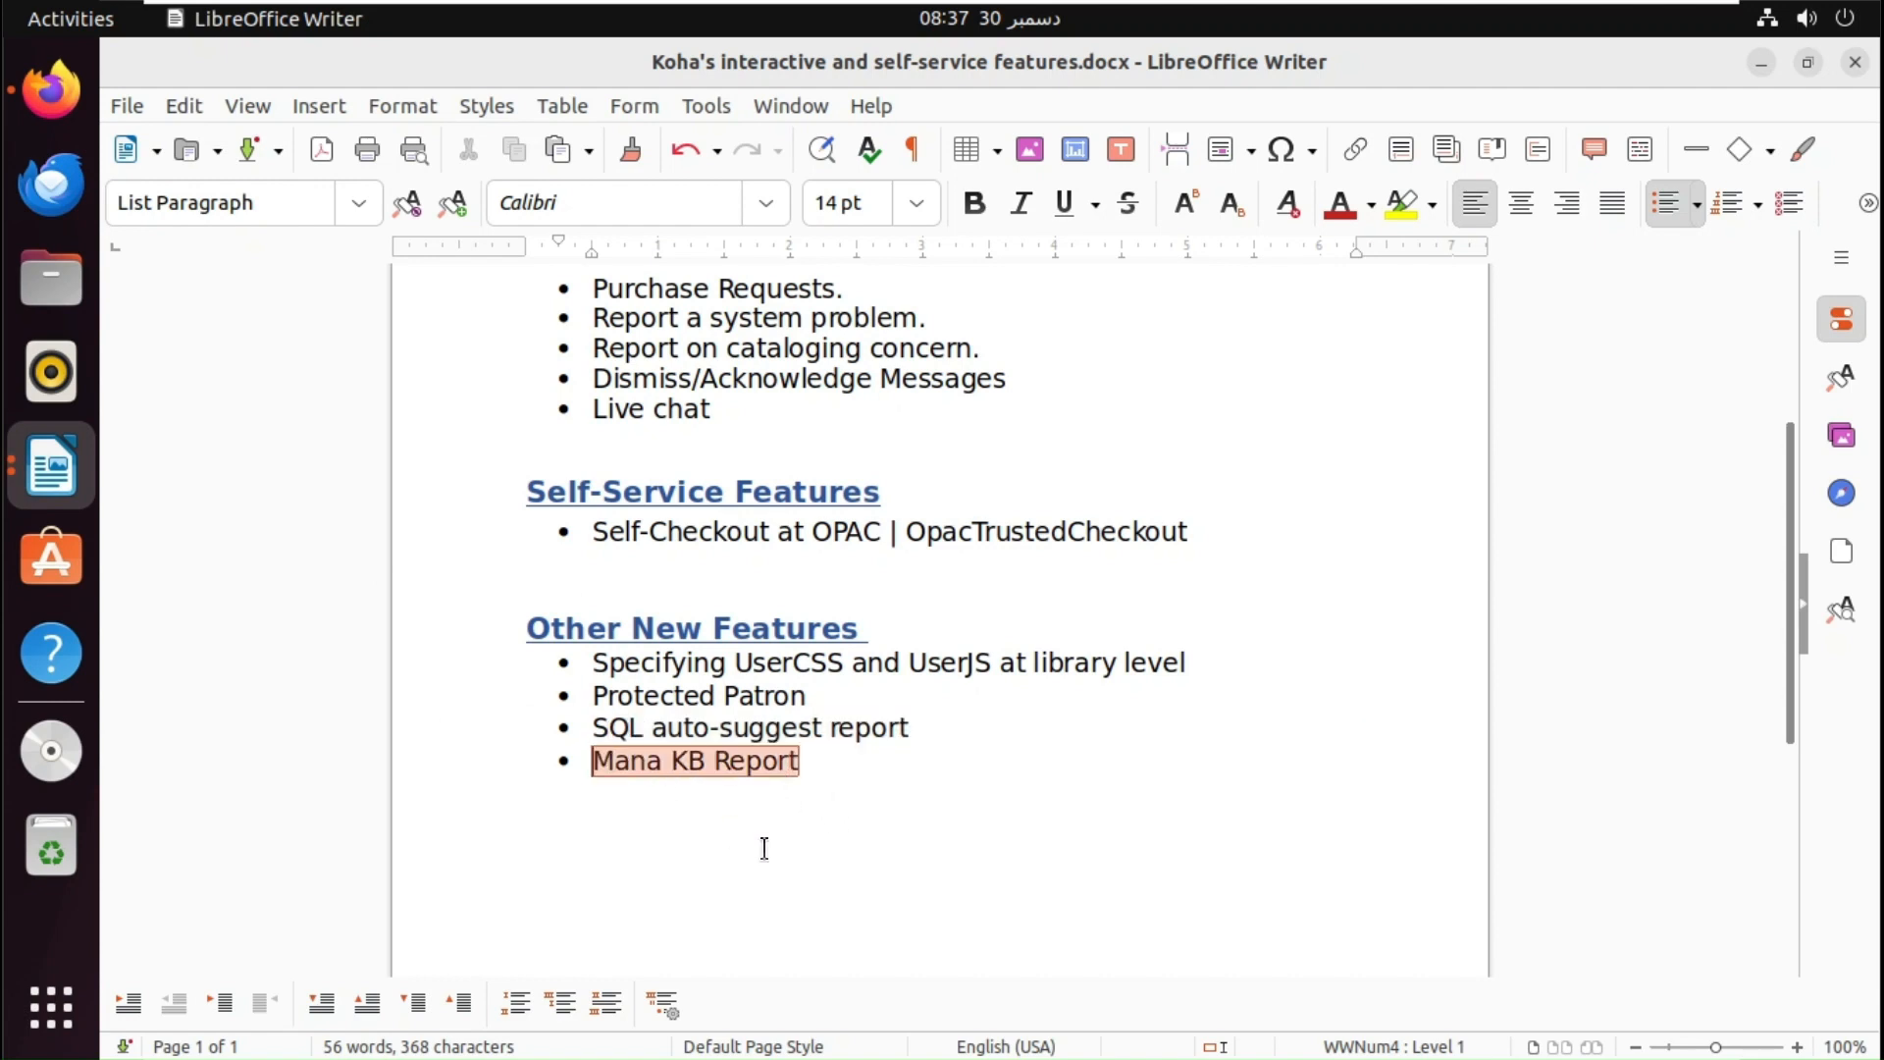
{"action": "left_click", "coordinate": [47, 96]}
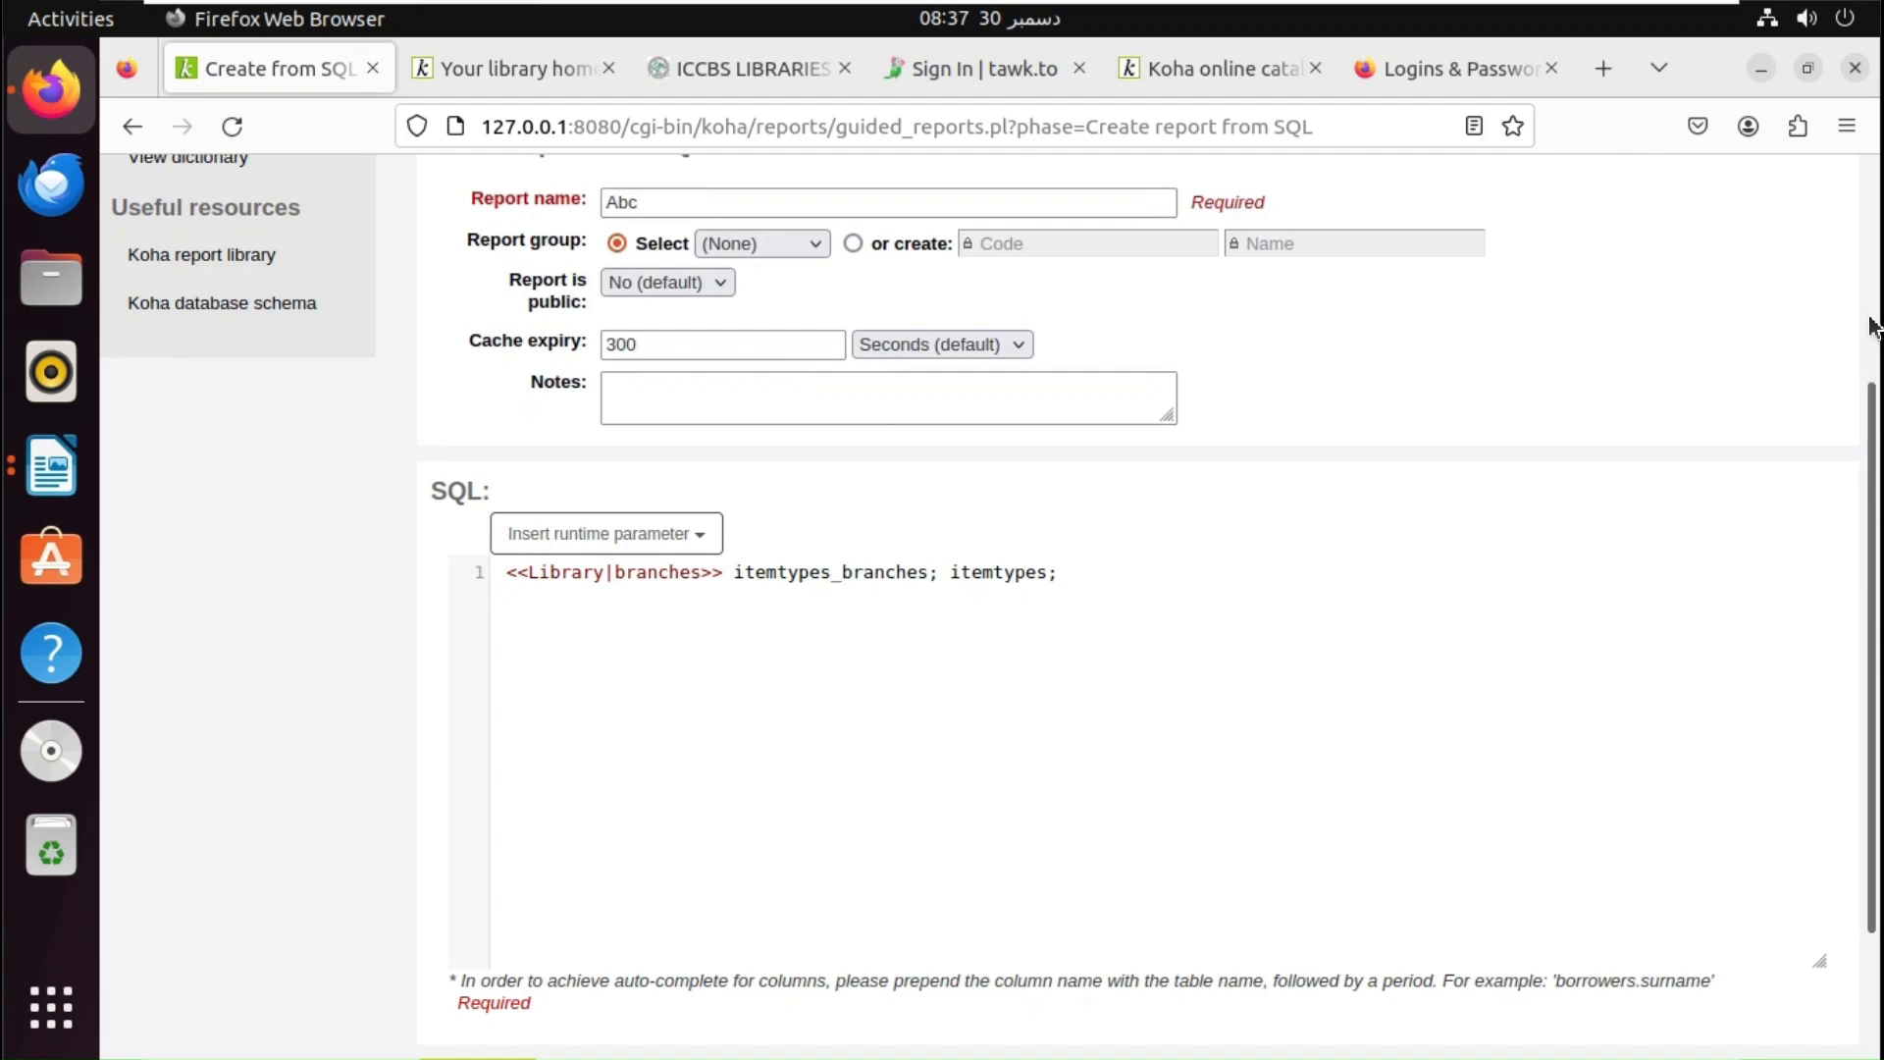
- Go from the staff home page through Koha administration to the Mana KB sharing settings page
{"action": "scroll", "coordinate": [1138, 454], "scroll_direction": "up", "scroll_amount": 3}
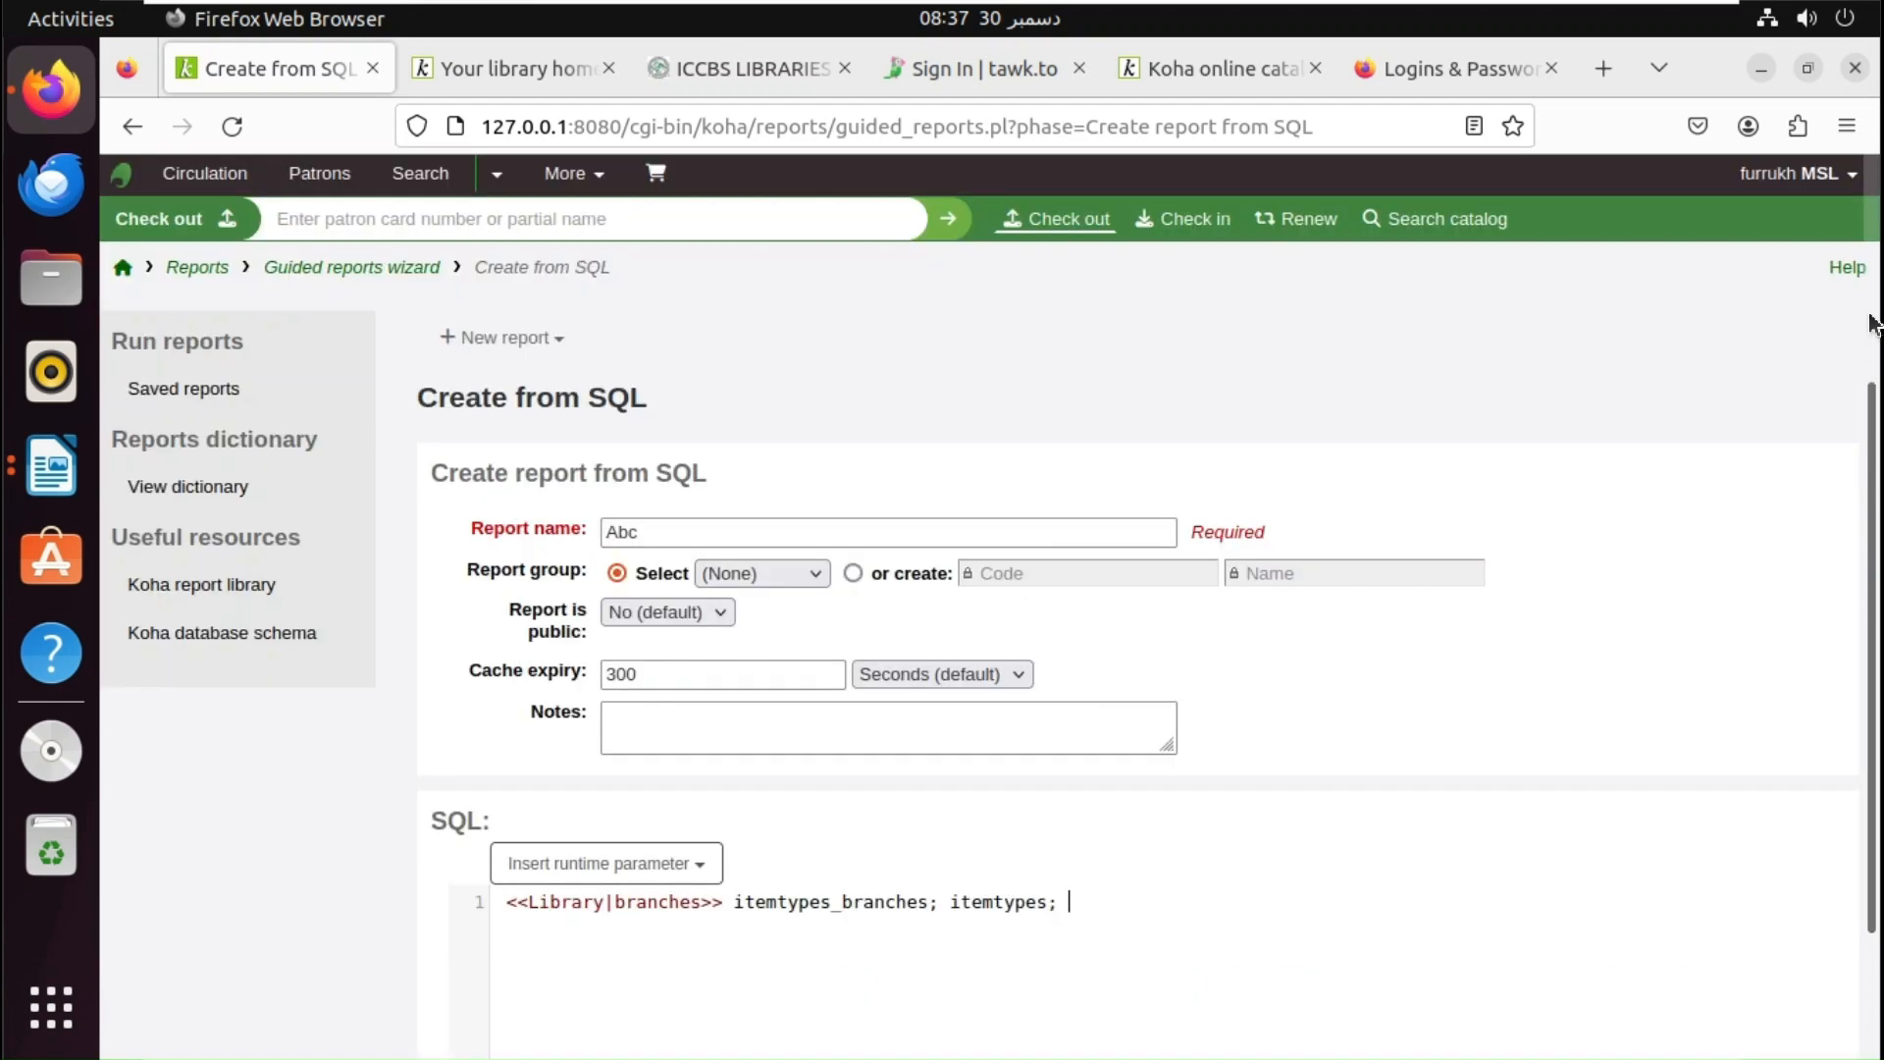
{"action": "left_click", "coordinate": [124, 269]}
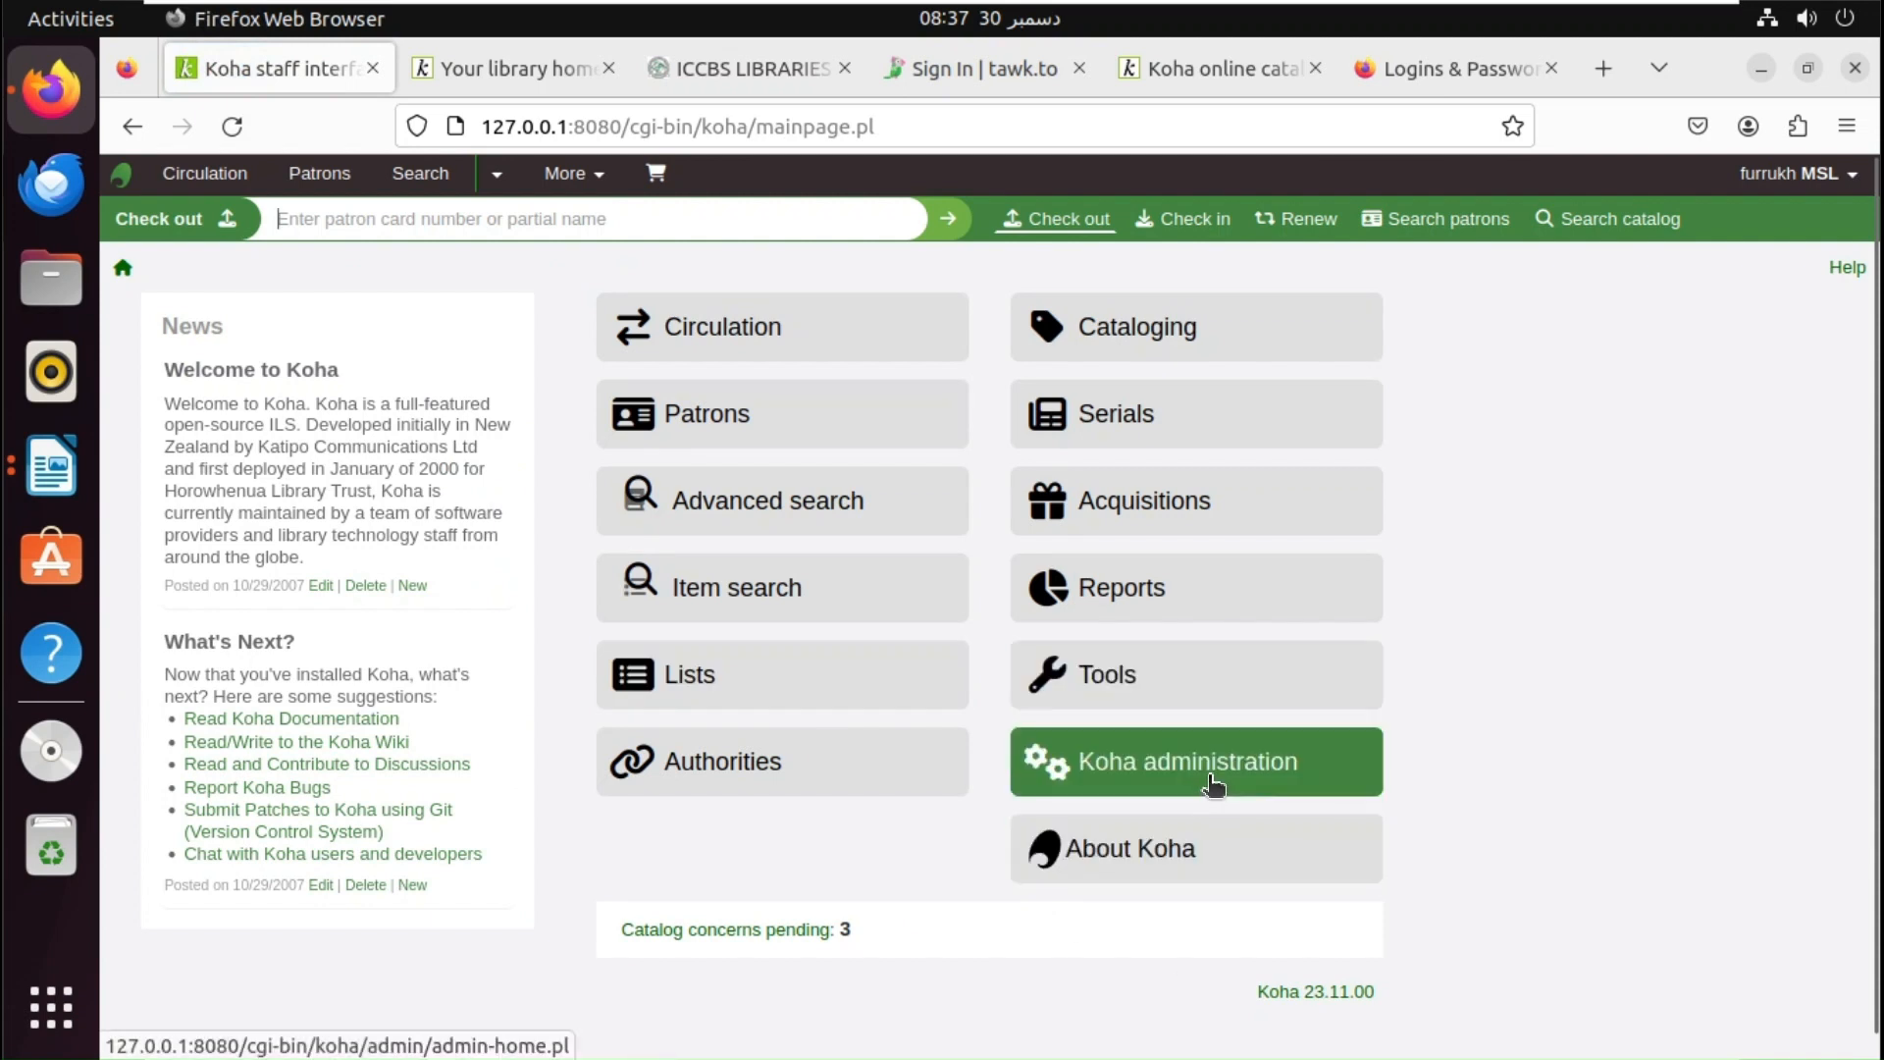
{"action": "left_click", "coordinate": [1213, 782]}
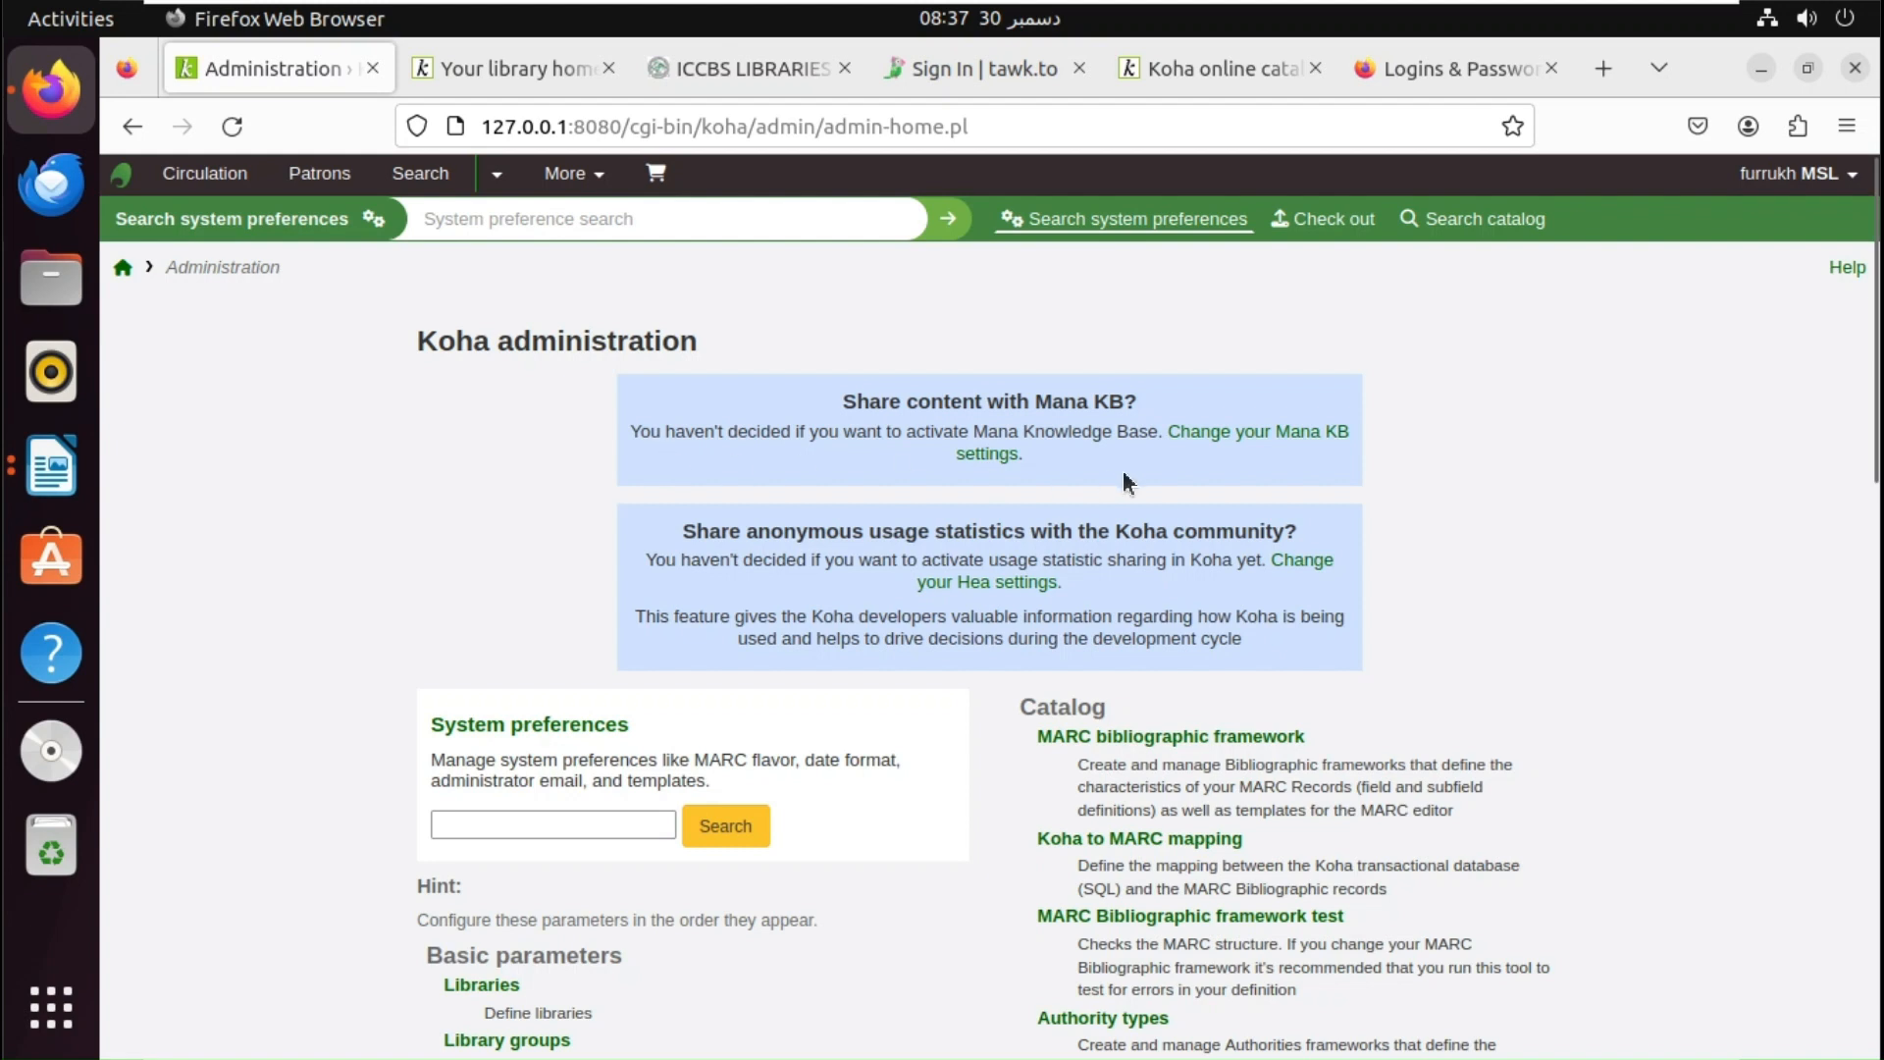
{"action": "left_click", "coordinate": [1244, 440]}
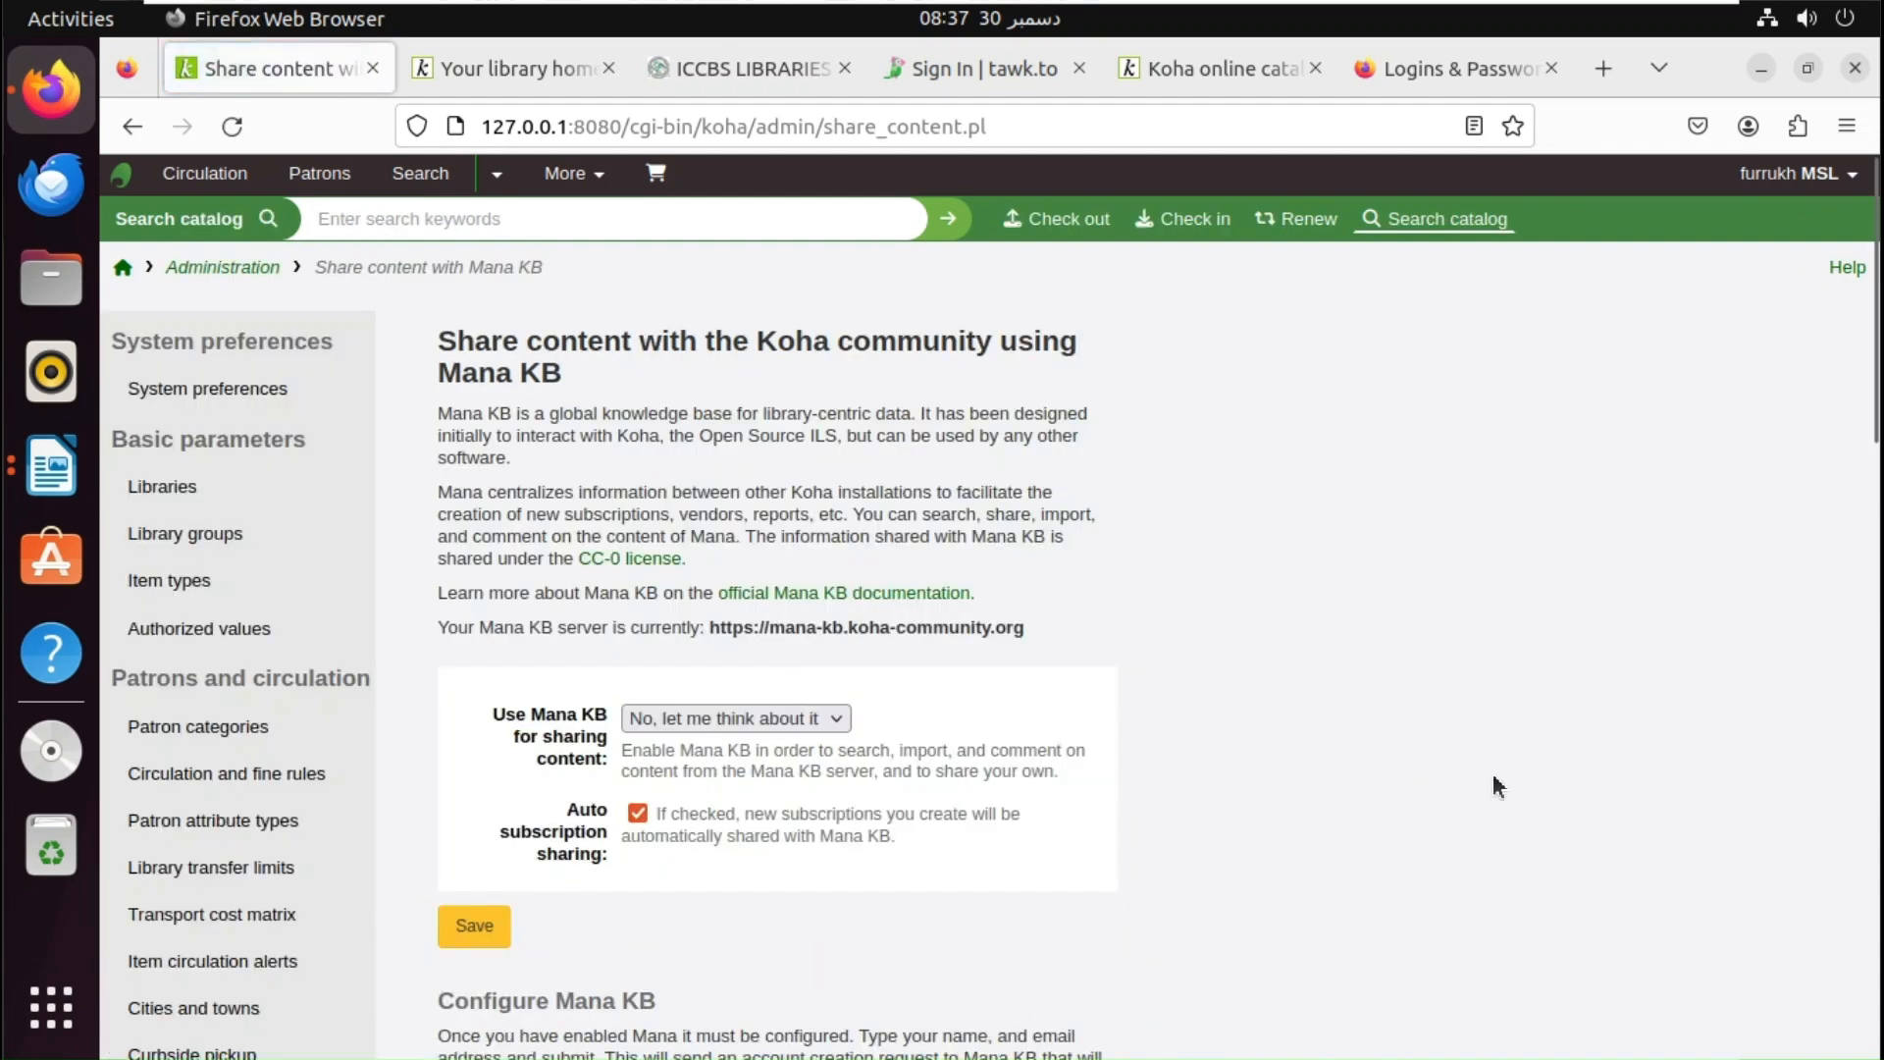
- Set 'Use Mana KB for sharing content' to Yes and save the setting
{"action": "left_click", "coordinate": [730, 722]}
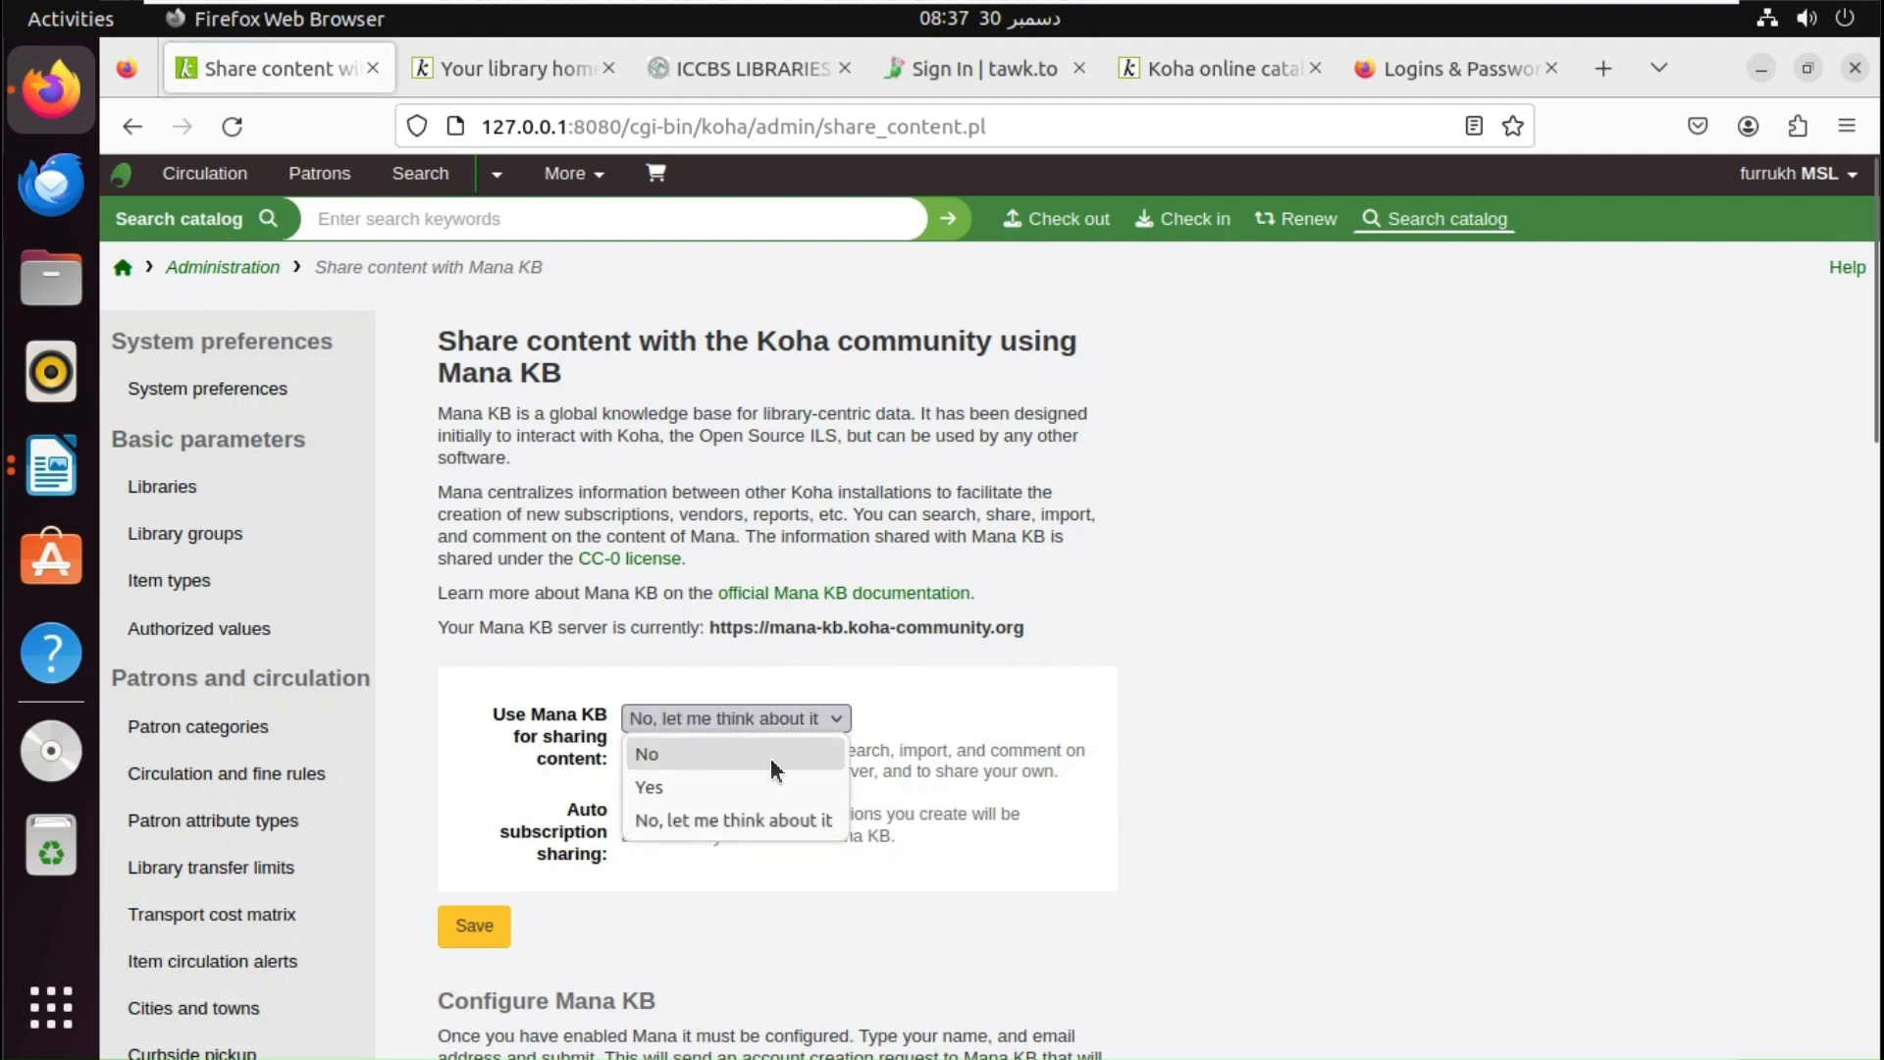
{"action": "left_click", "coordinate": [738, 788]}
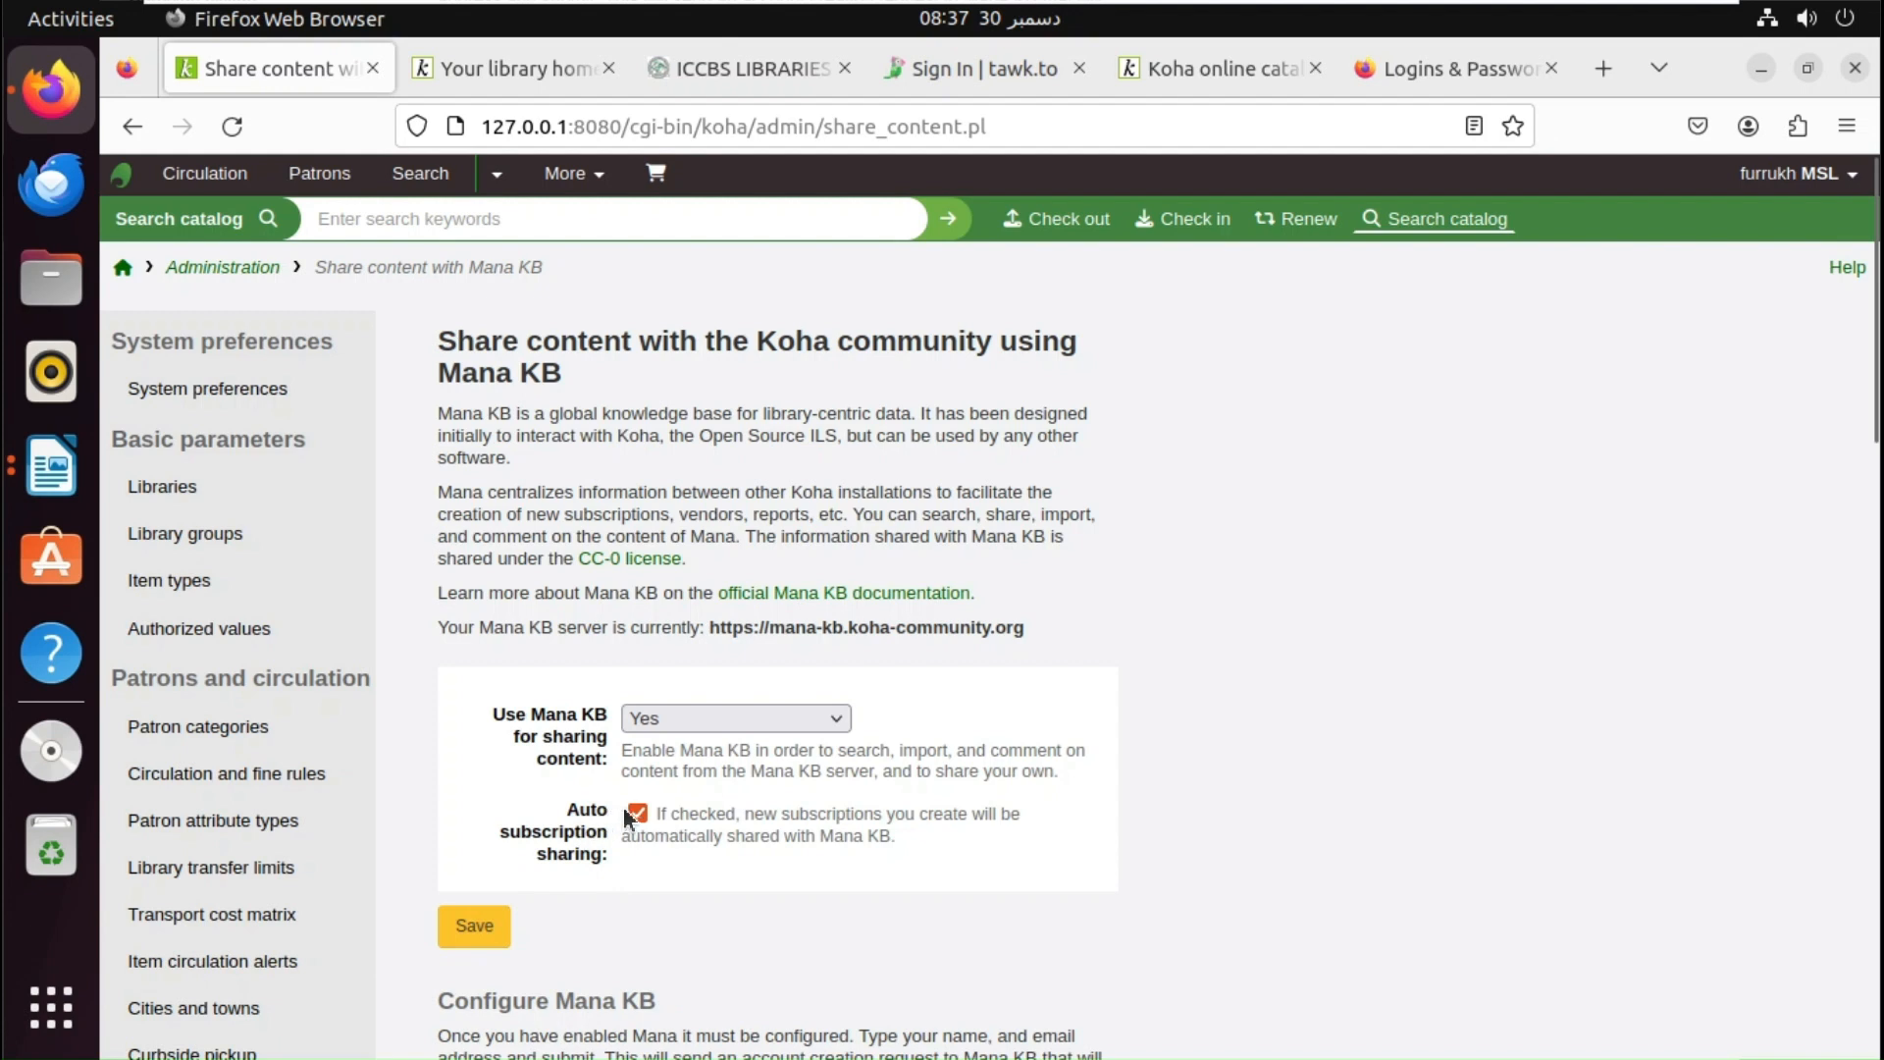
{"action": "left_click", "coordinate": [505, 920]}
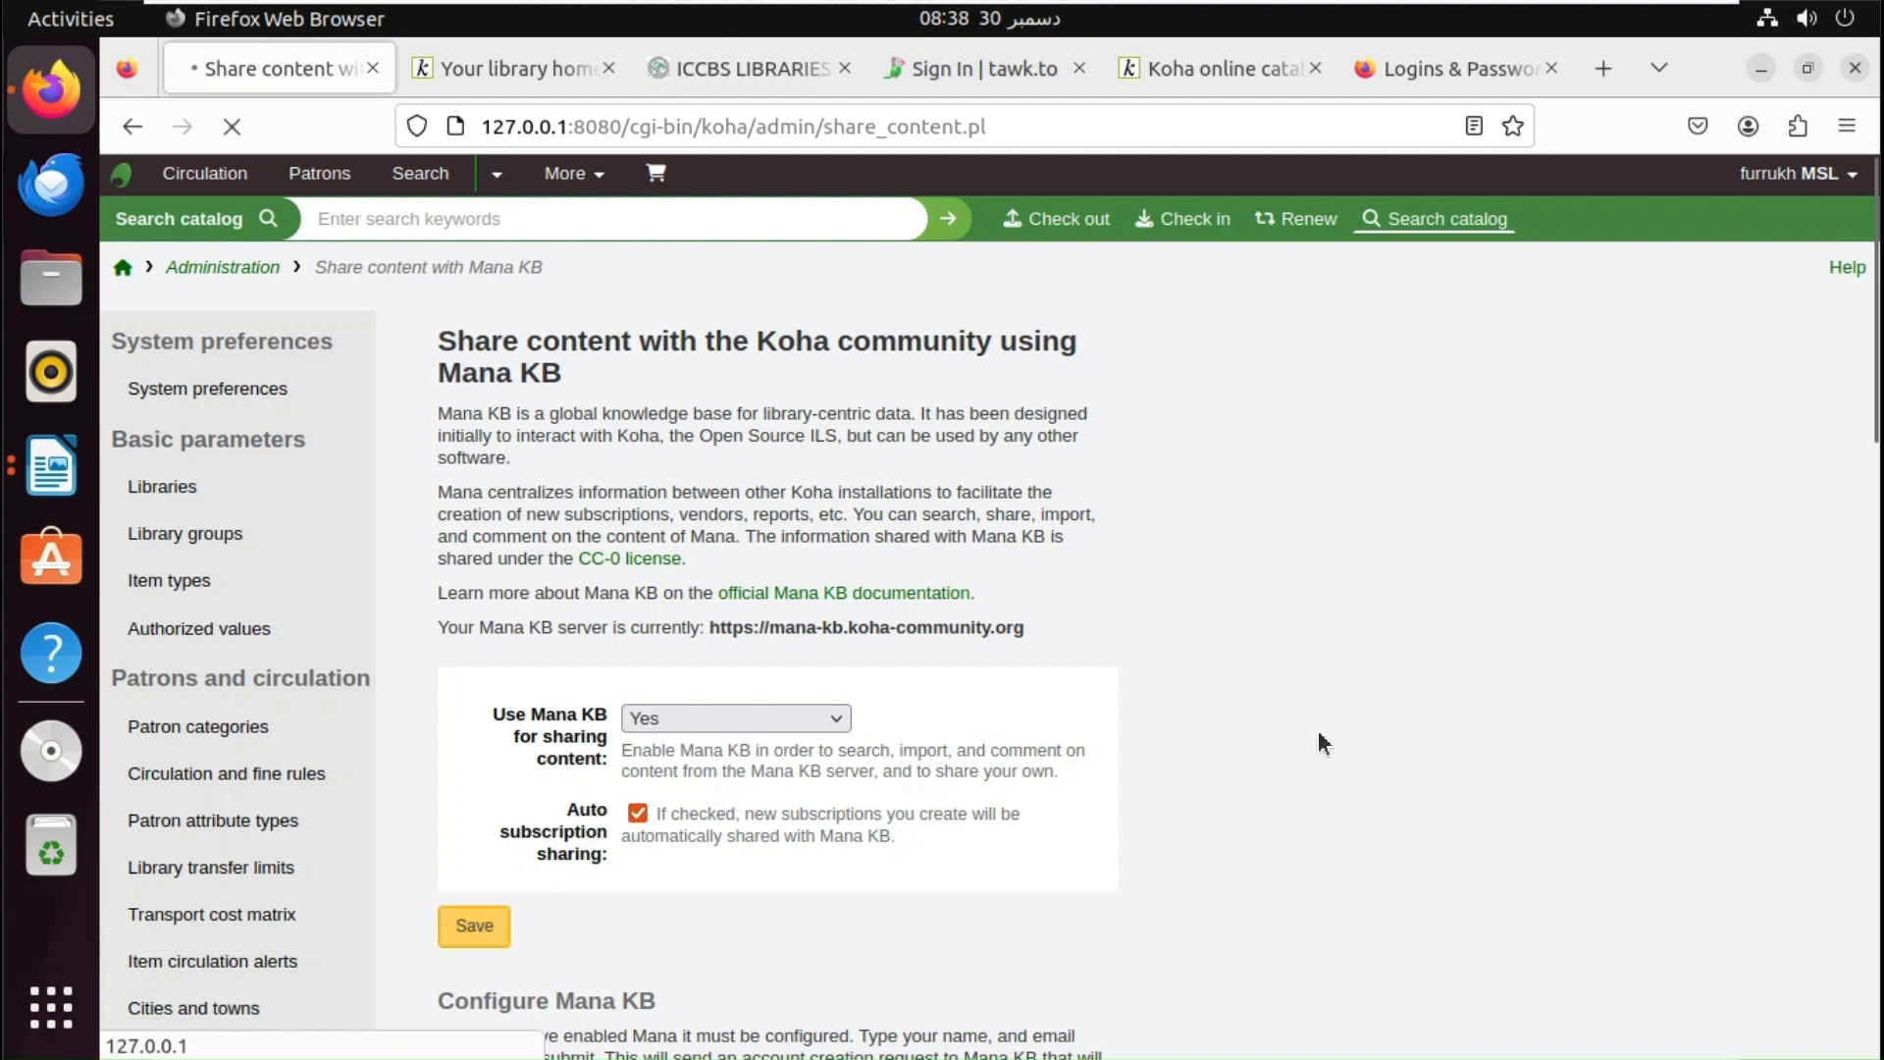
- Check the public catalogue summary tab, then return to the staff home page
{"action": "left_click_drag", "start_coordinate": [1875, 412], "coordinate": [1864, 690]}
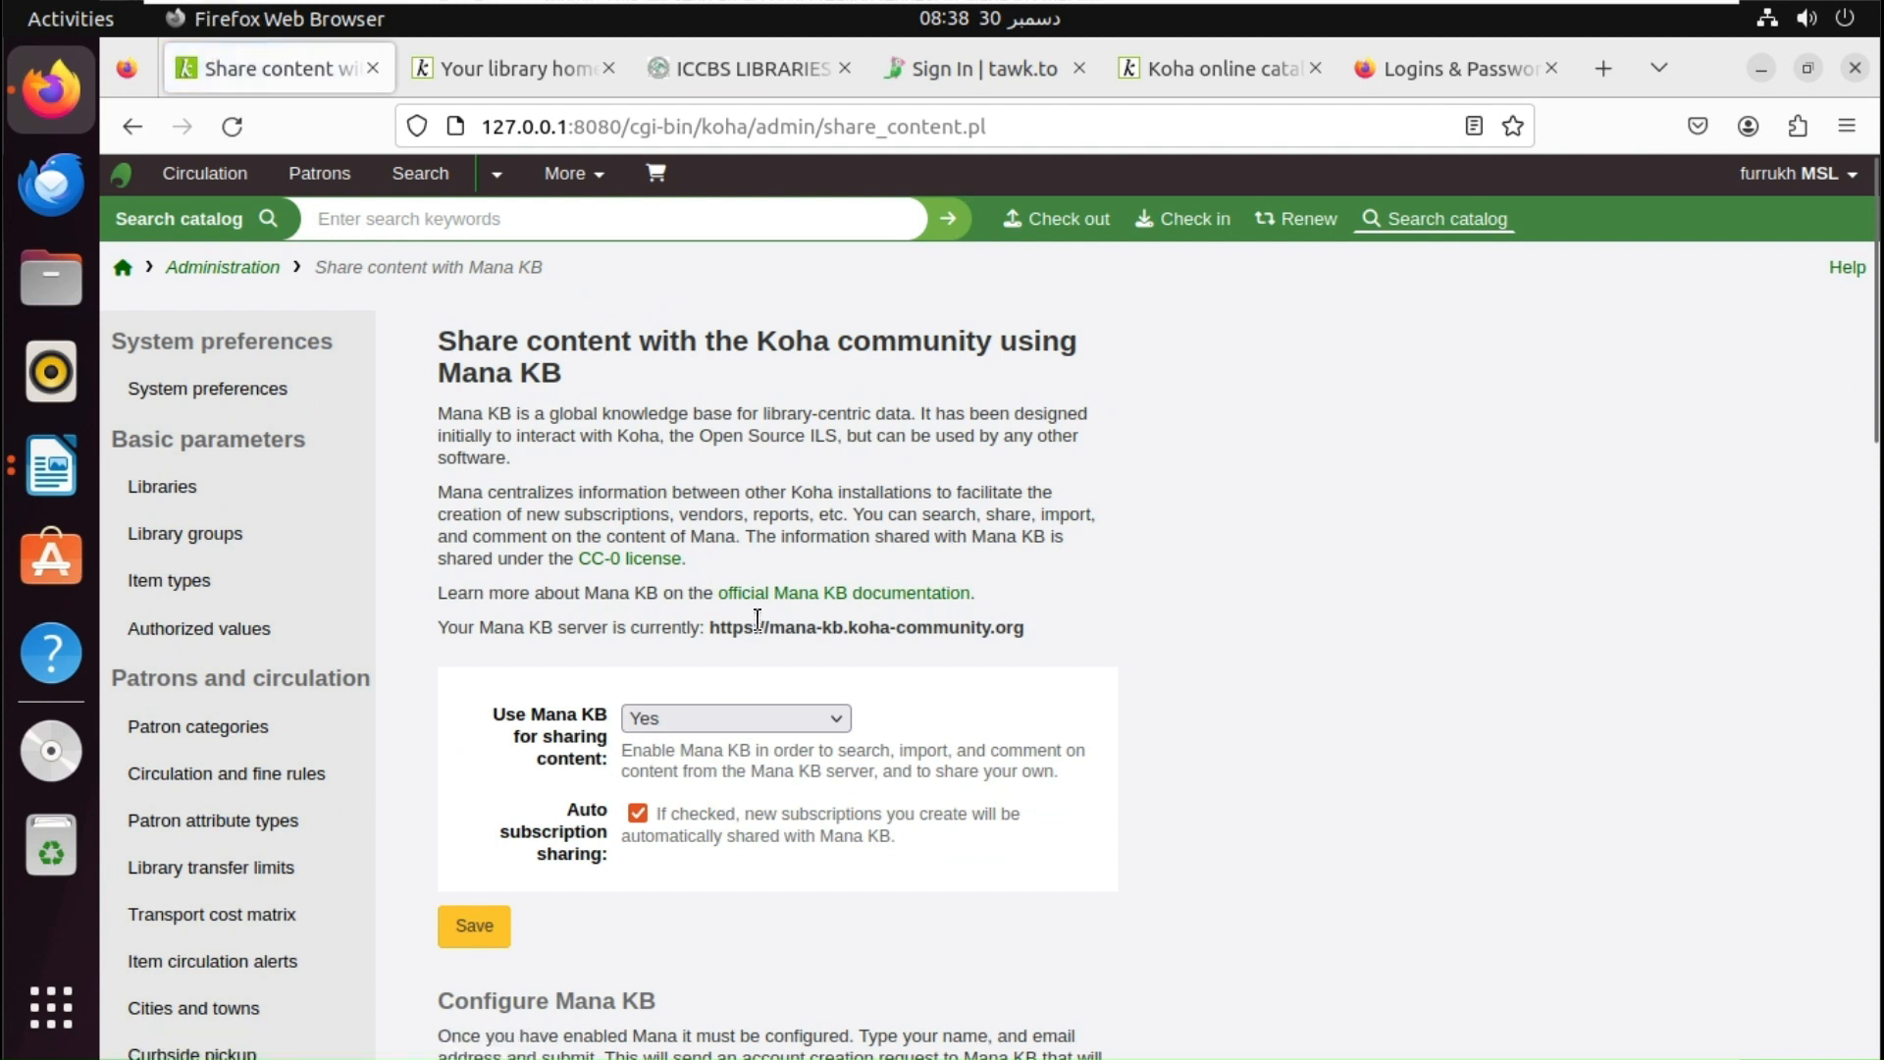
{"action": "left_click", "coordinate": [565, 67]}
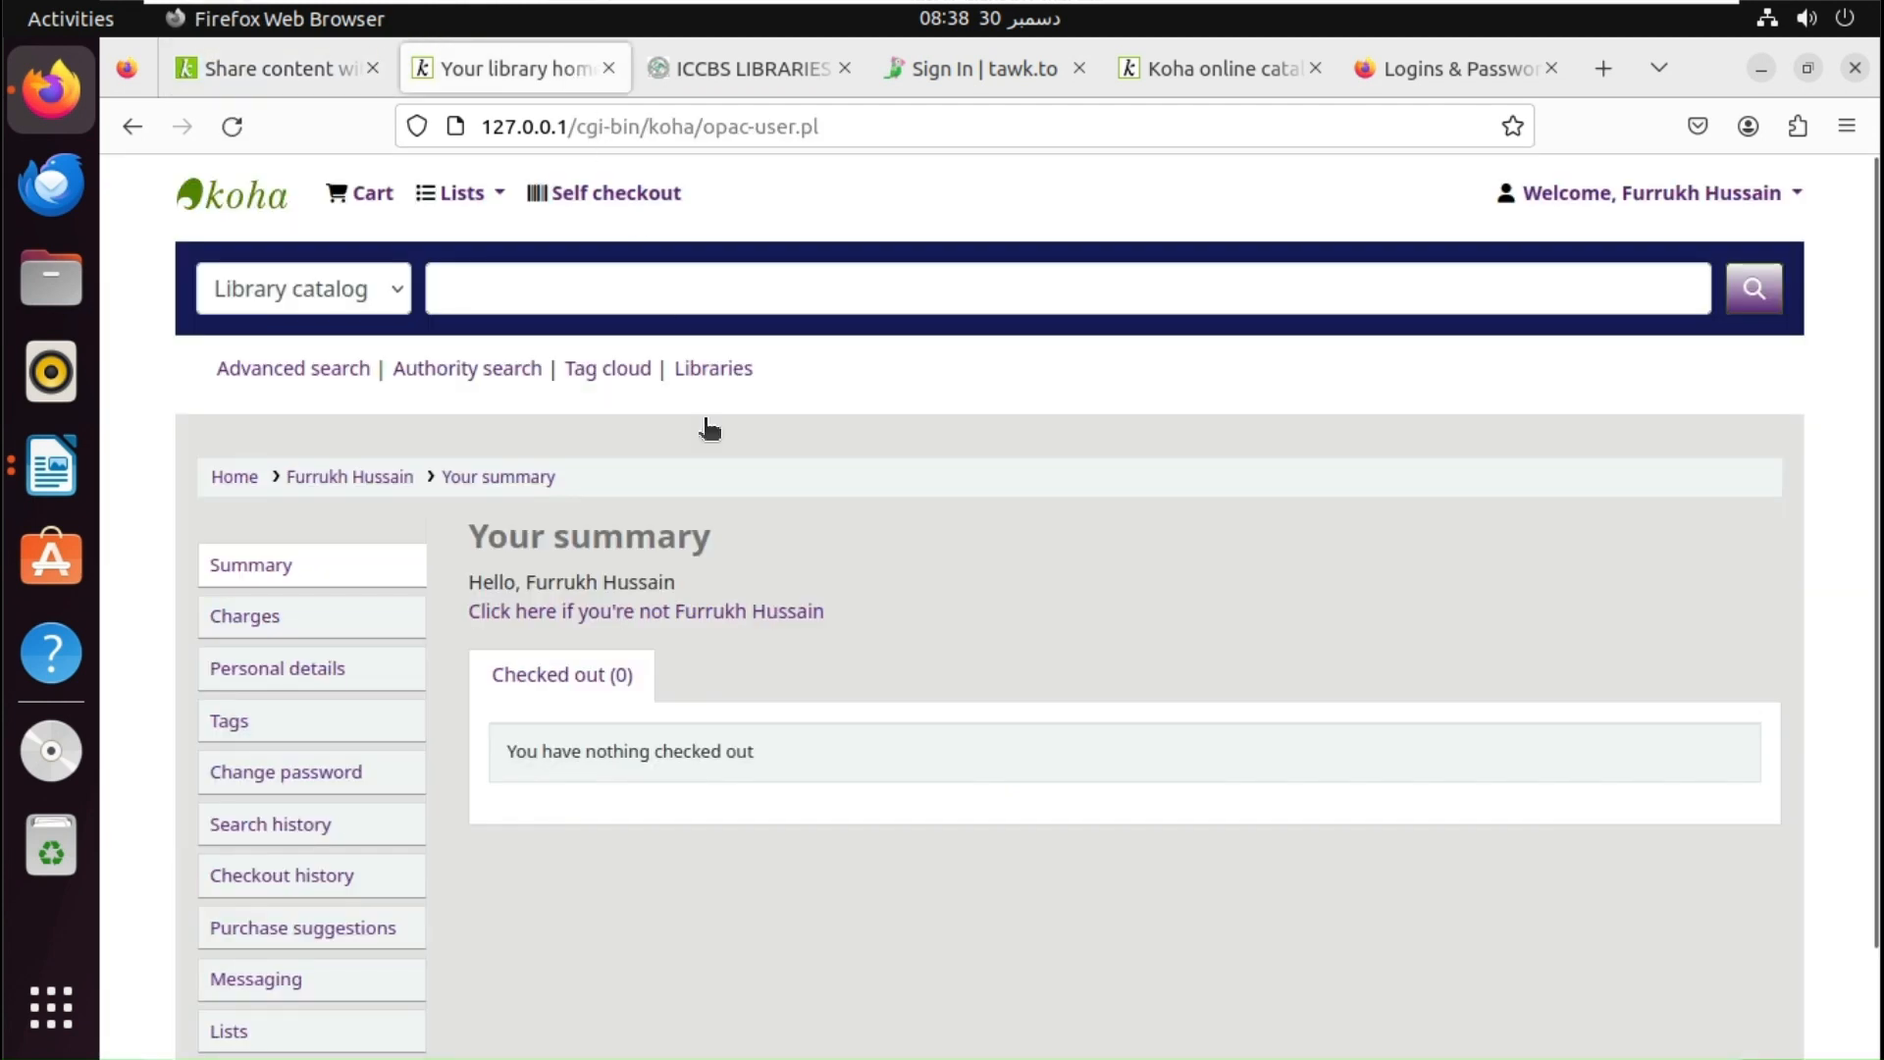
{"action": "left_click", "coordinate": [308, 68]}
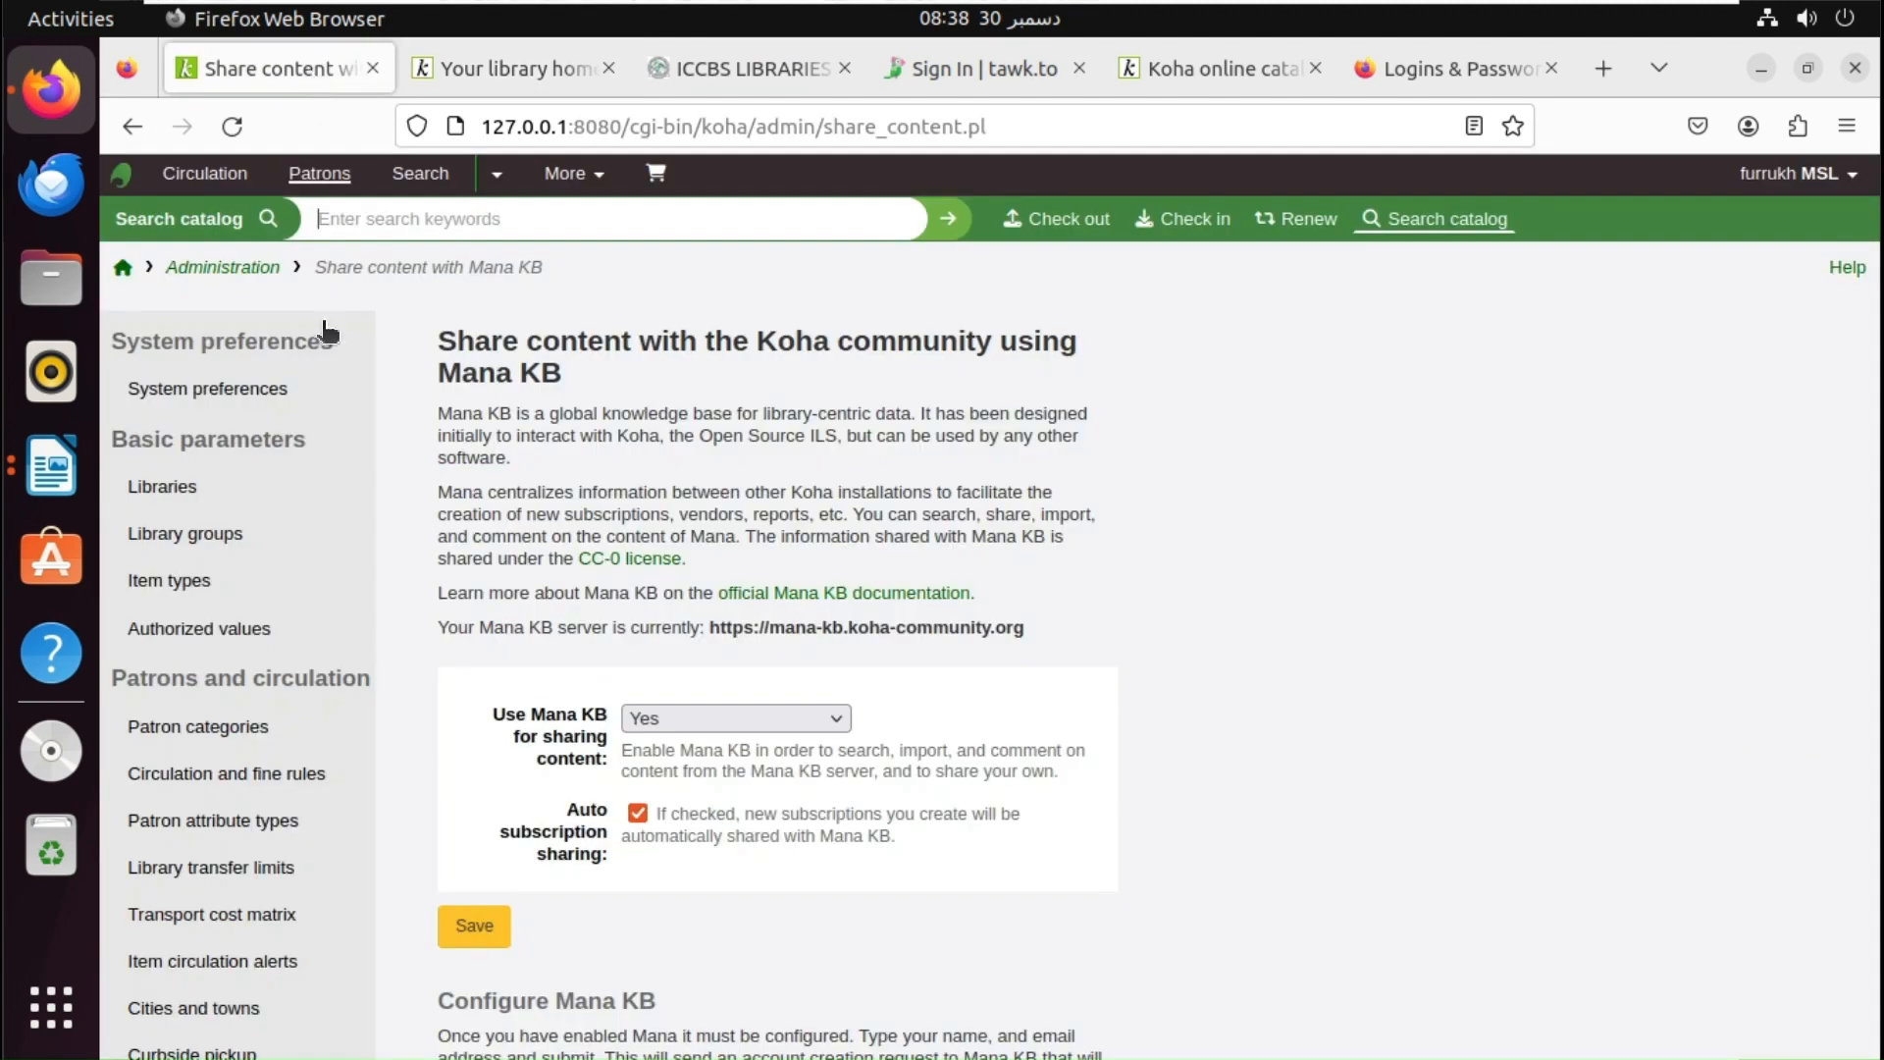
{"action": "left_click", "coordinate": [125, 273]}
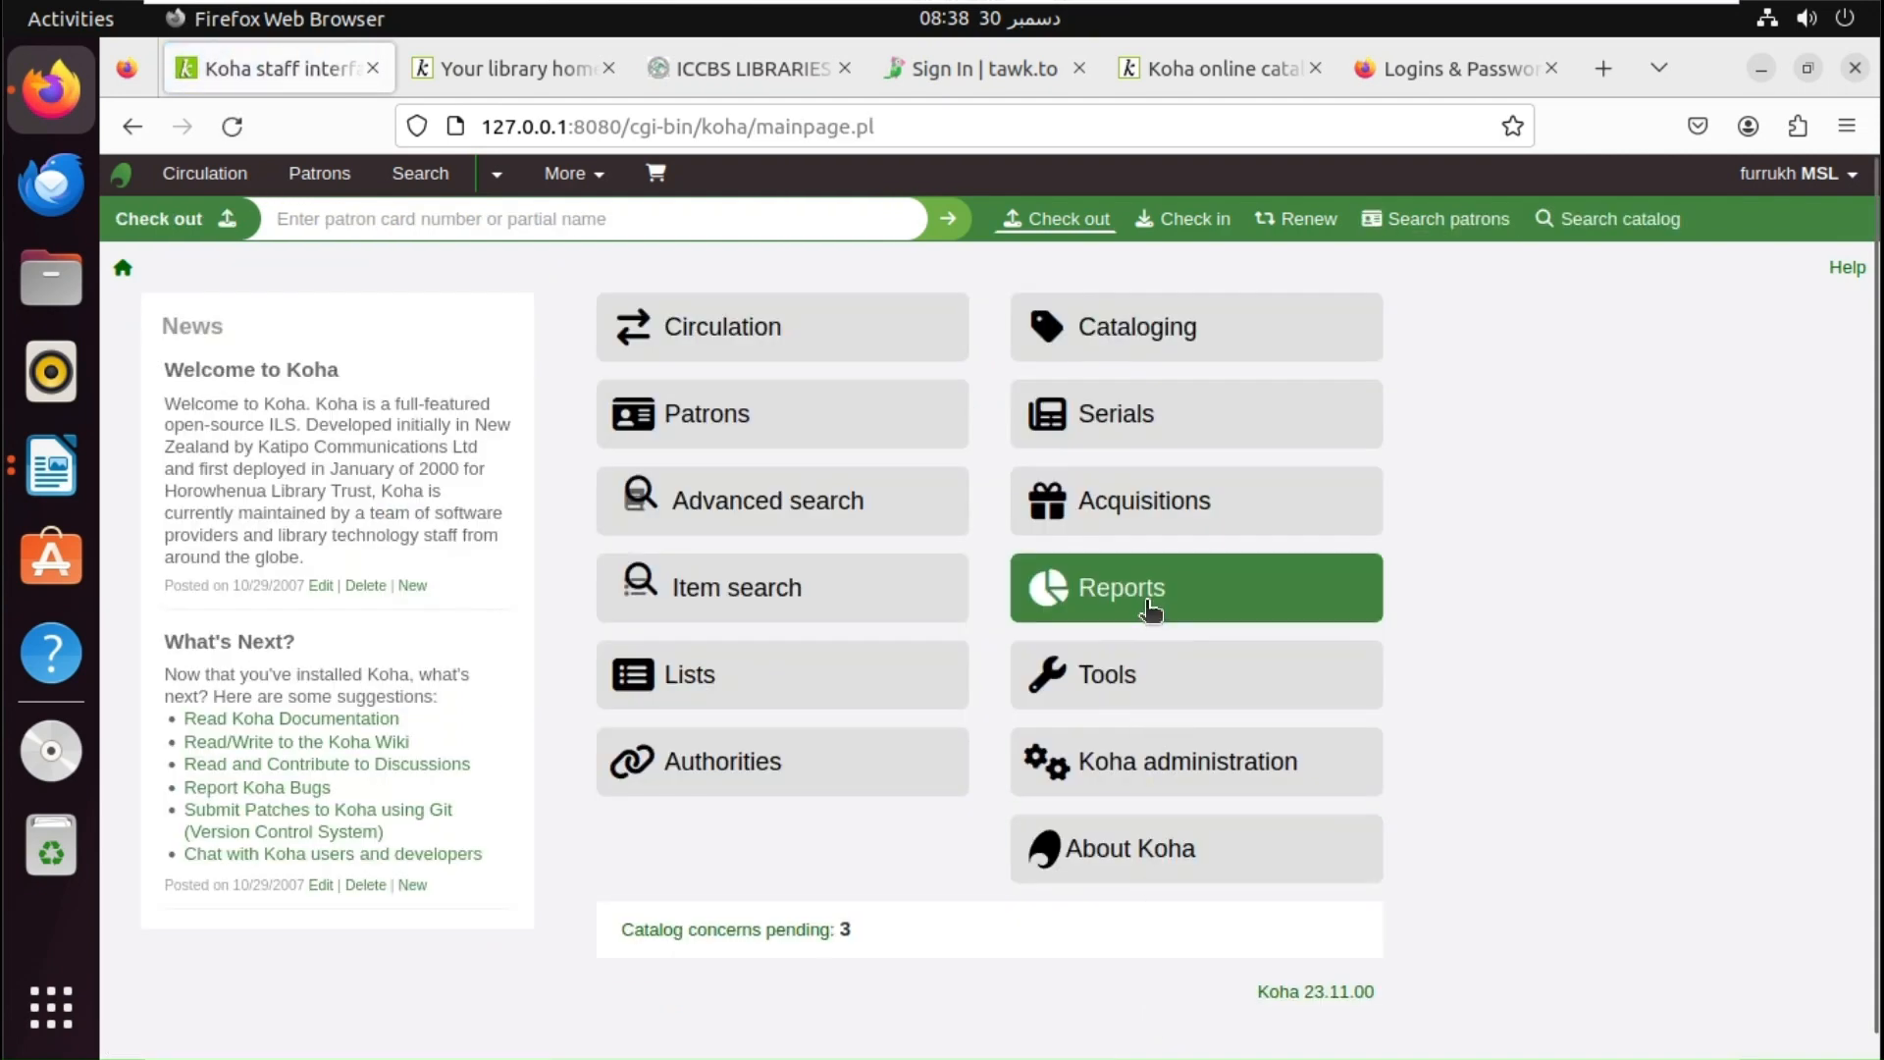
- In Reports, start a new SQL report and choose 'New SQL from Mana'
{"action": "left_click", "coordinate": [1151, 611]}
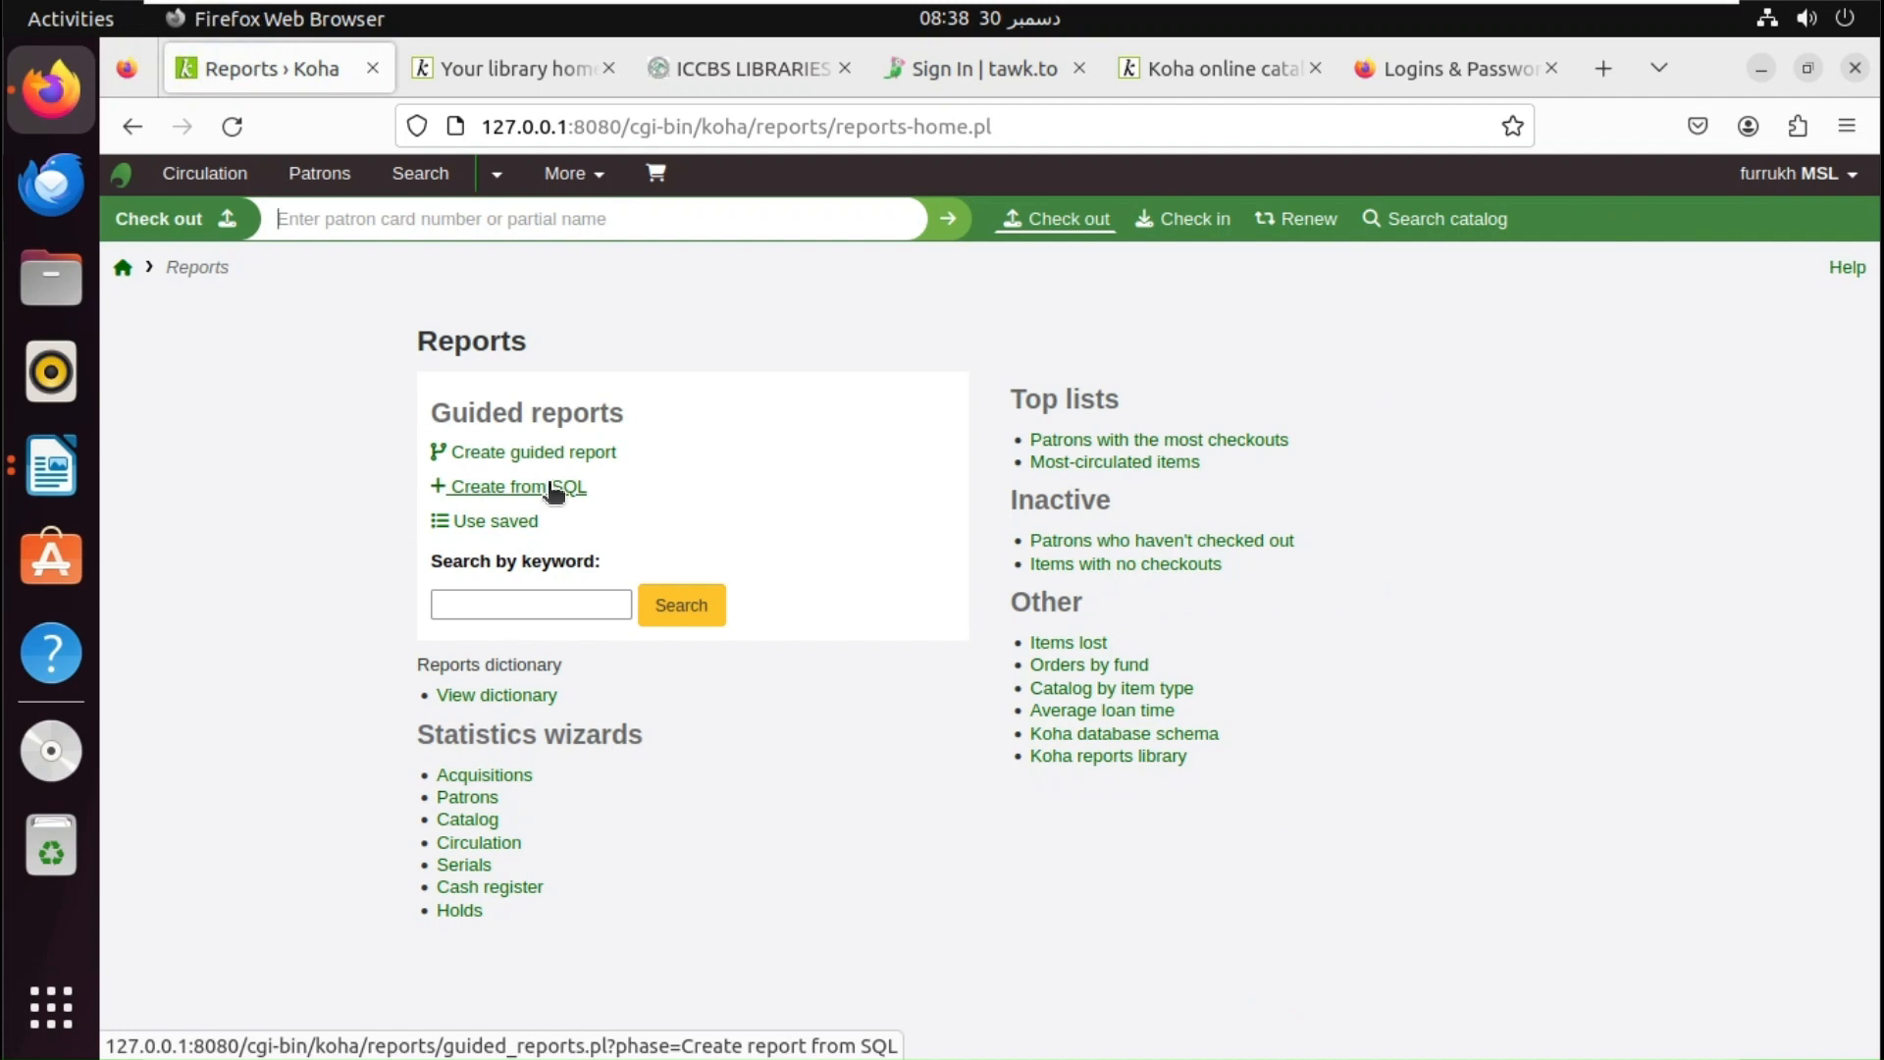
{"action": "left_click", "coordinate": [555, 491]}
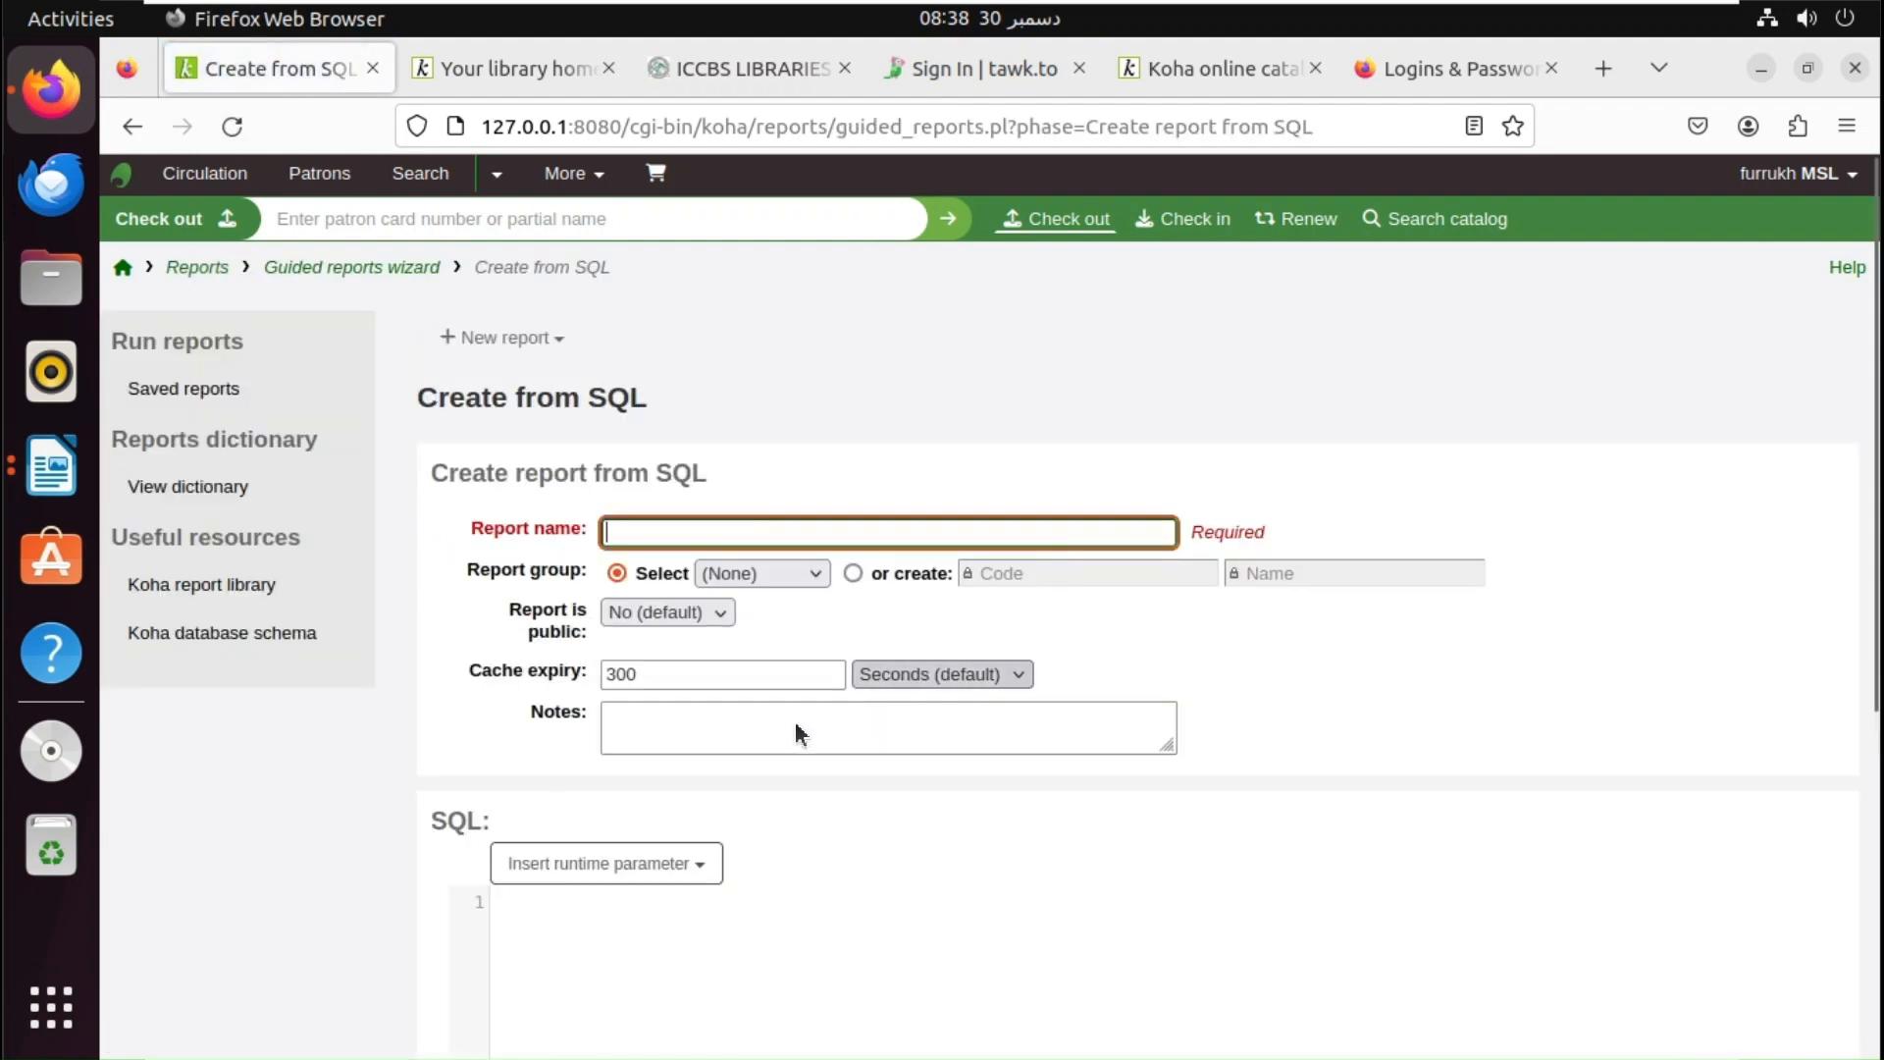
{"action": "left_click", "coordinate": [534, 344]}
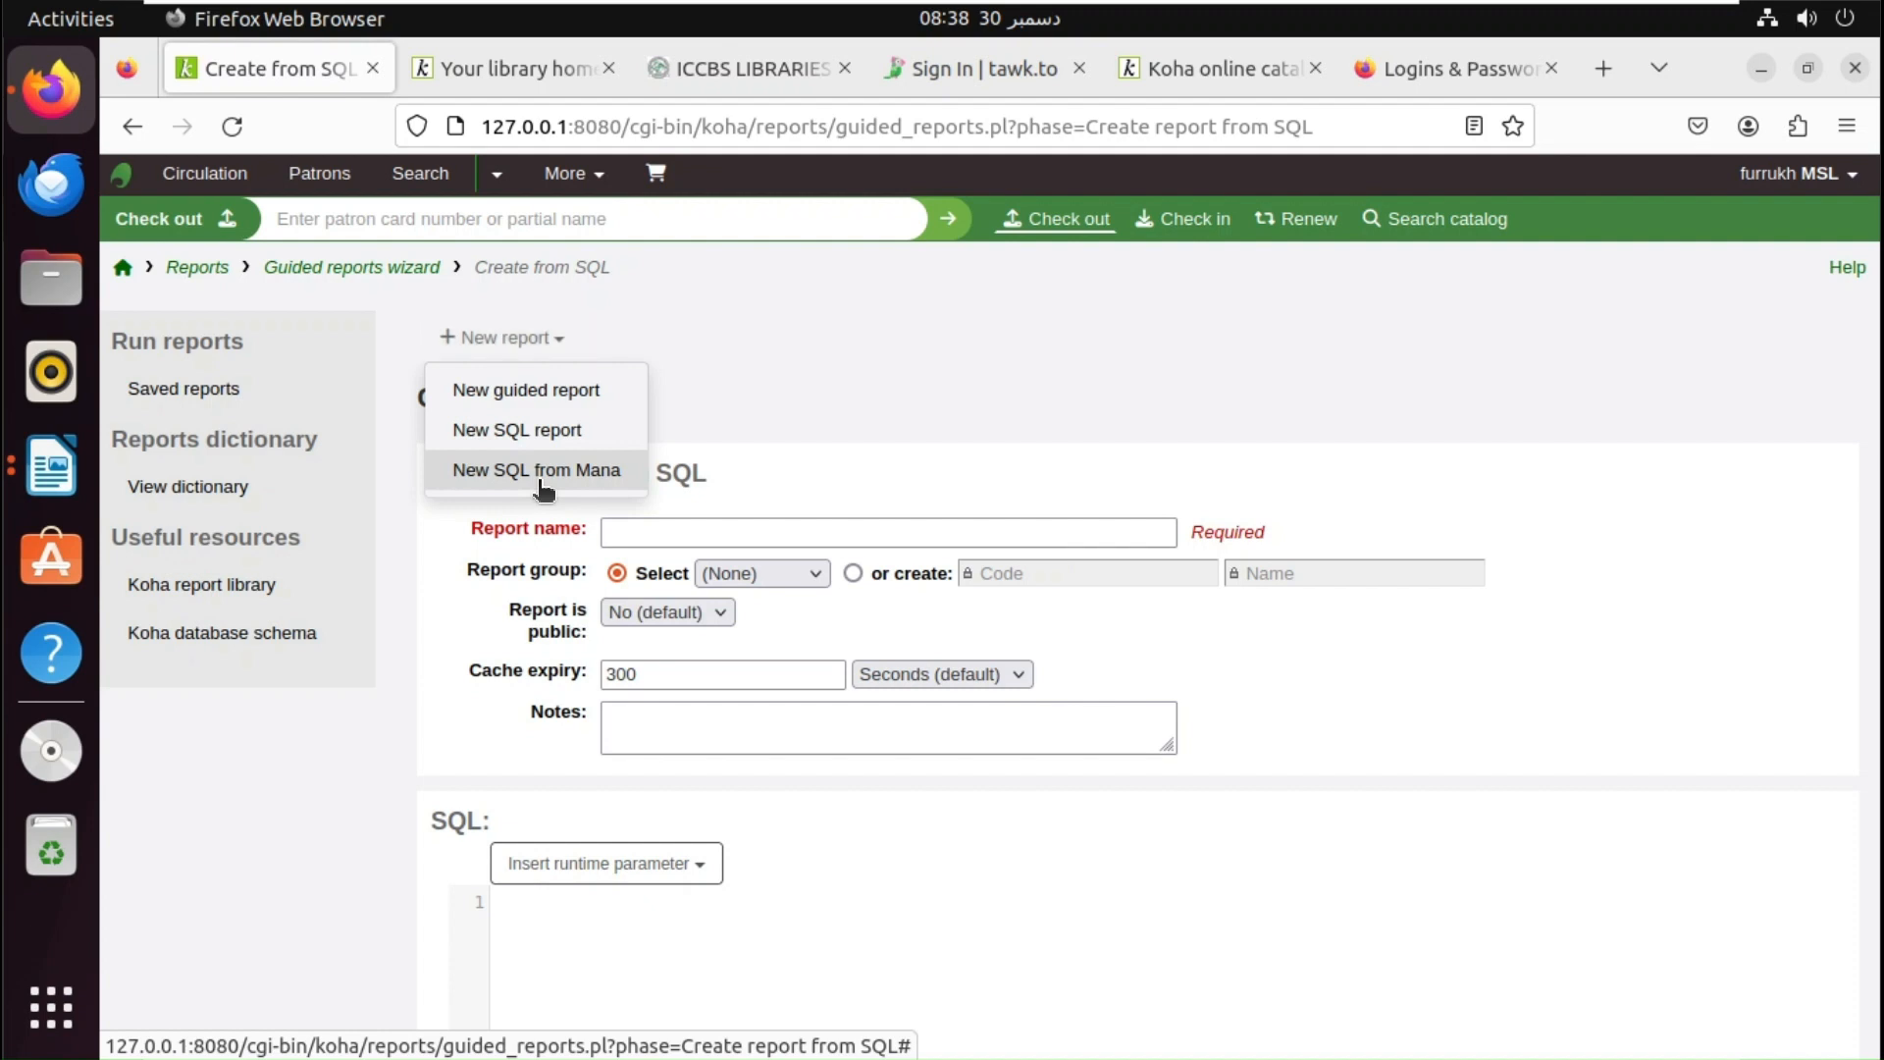
{"action": "left_click", "coordinate": [539, 471]}
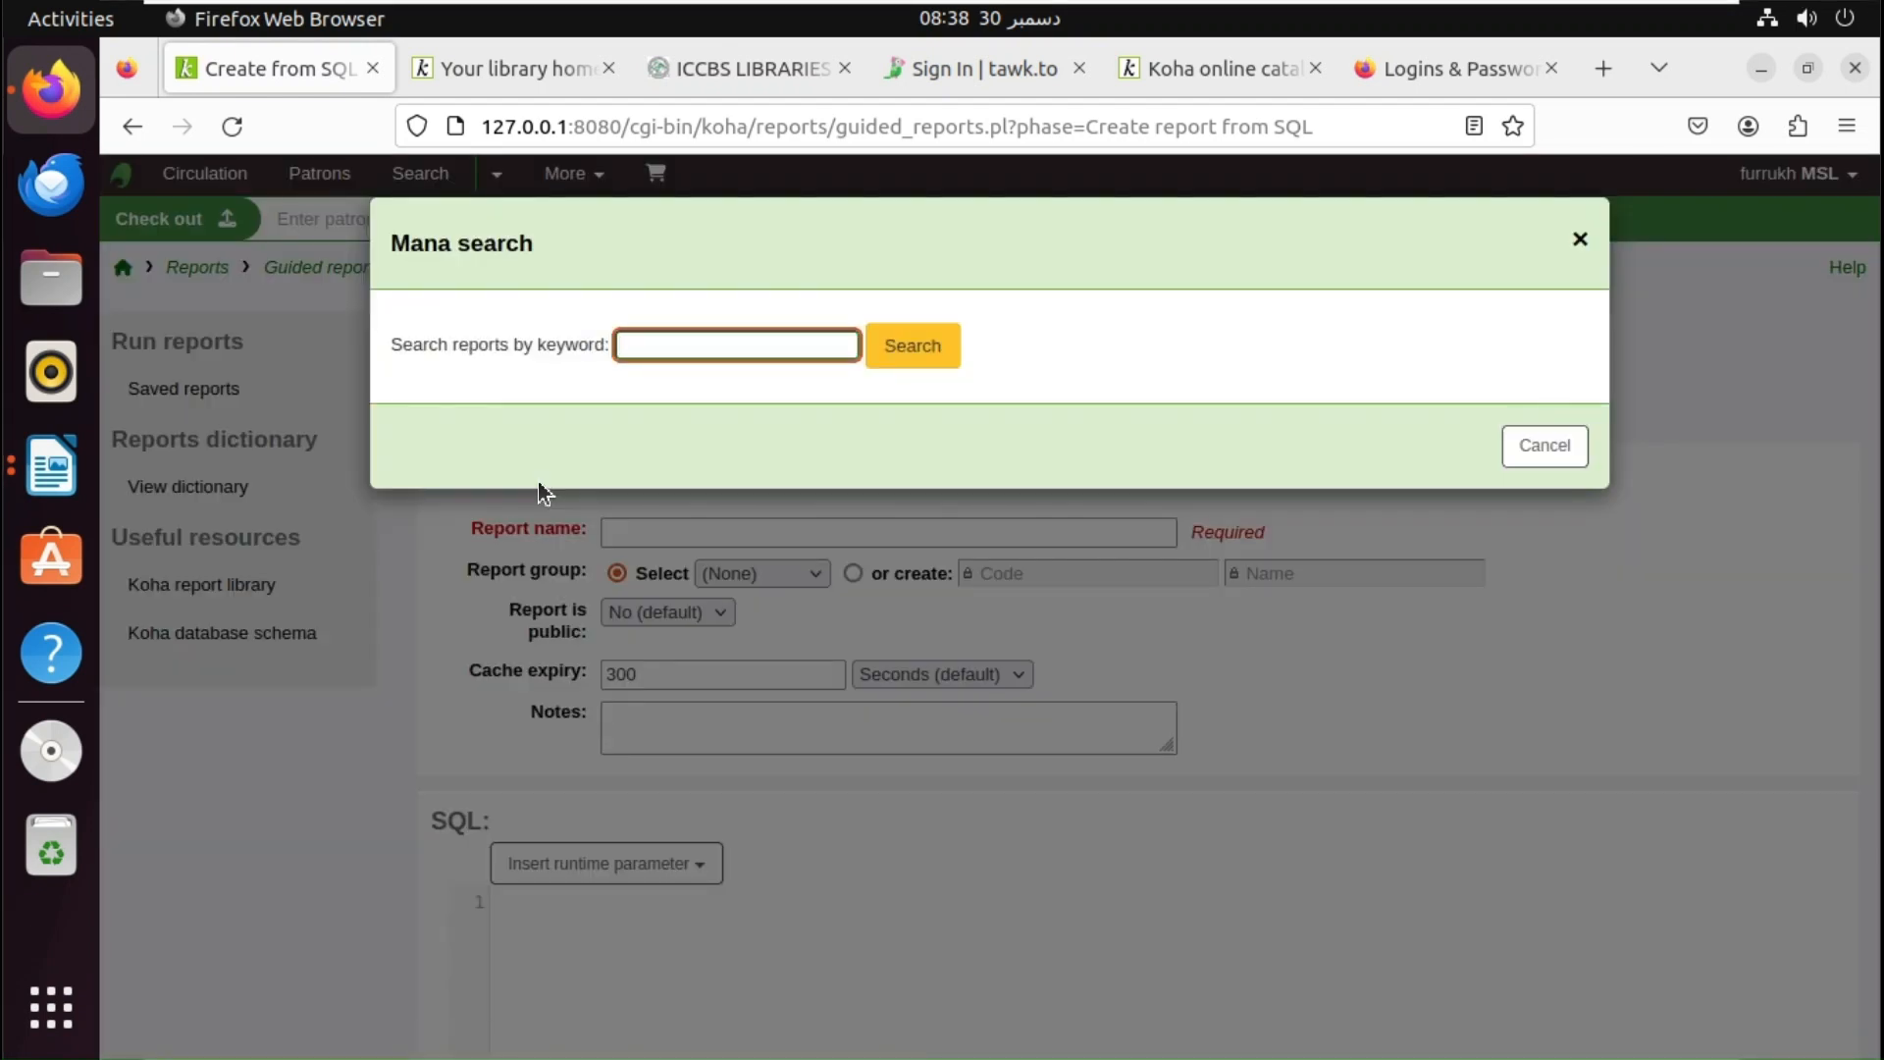
- Search Mana reports for 'accession' and scroll through the results
{"action": "type", "text": "accession"}
{"action": "left_click", "coordinate": [930, 354]}
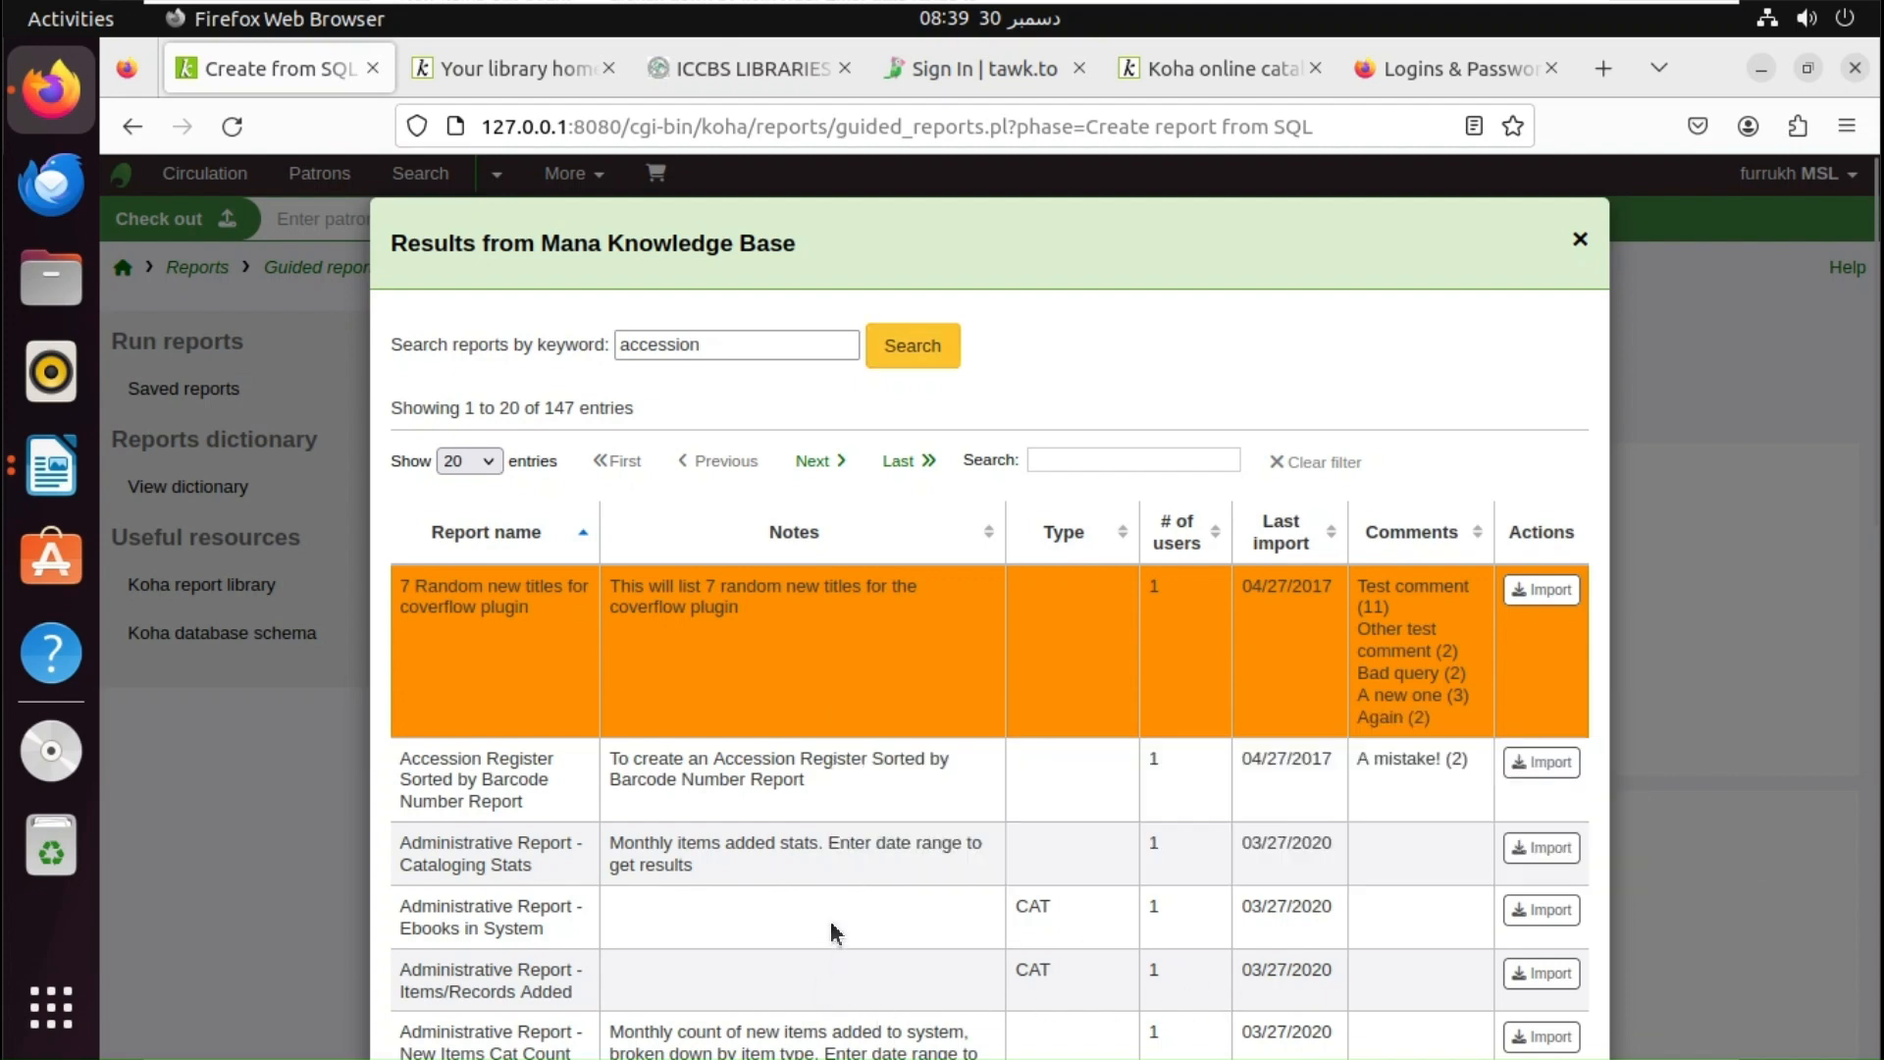
{"action": "scroll", "coordinate": [831, 928], "scroll_direction": "down", "scroll_amount": 3}
{"action": "scroll", "coordinate": [831, 921], "scroll_direction": "down", "scroll_amount": 4}
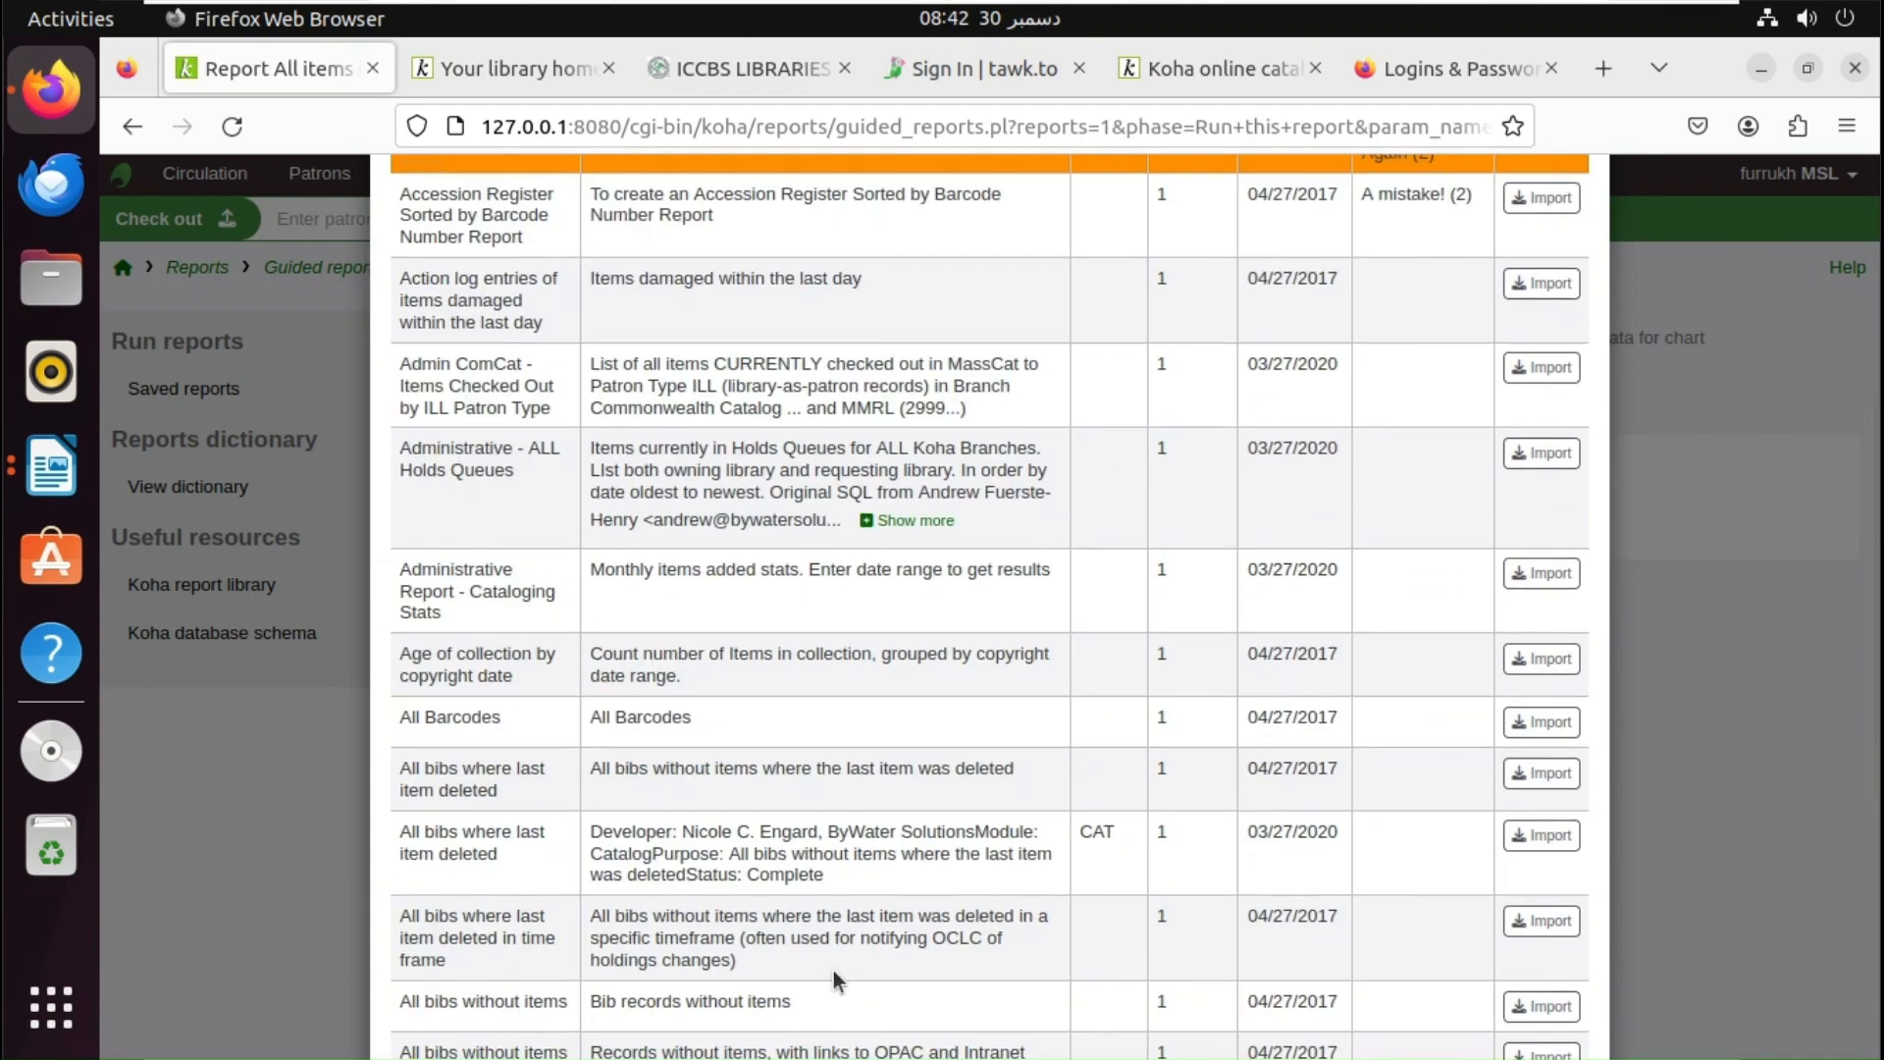
{"action": "scroll", "coordinate": [836, 981], "scroll_direction": "down", "scroll_amount": 2}
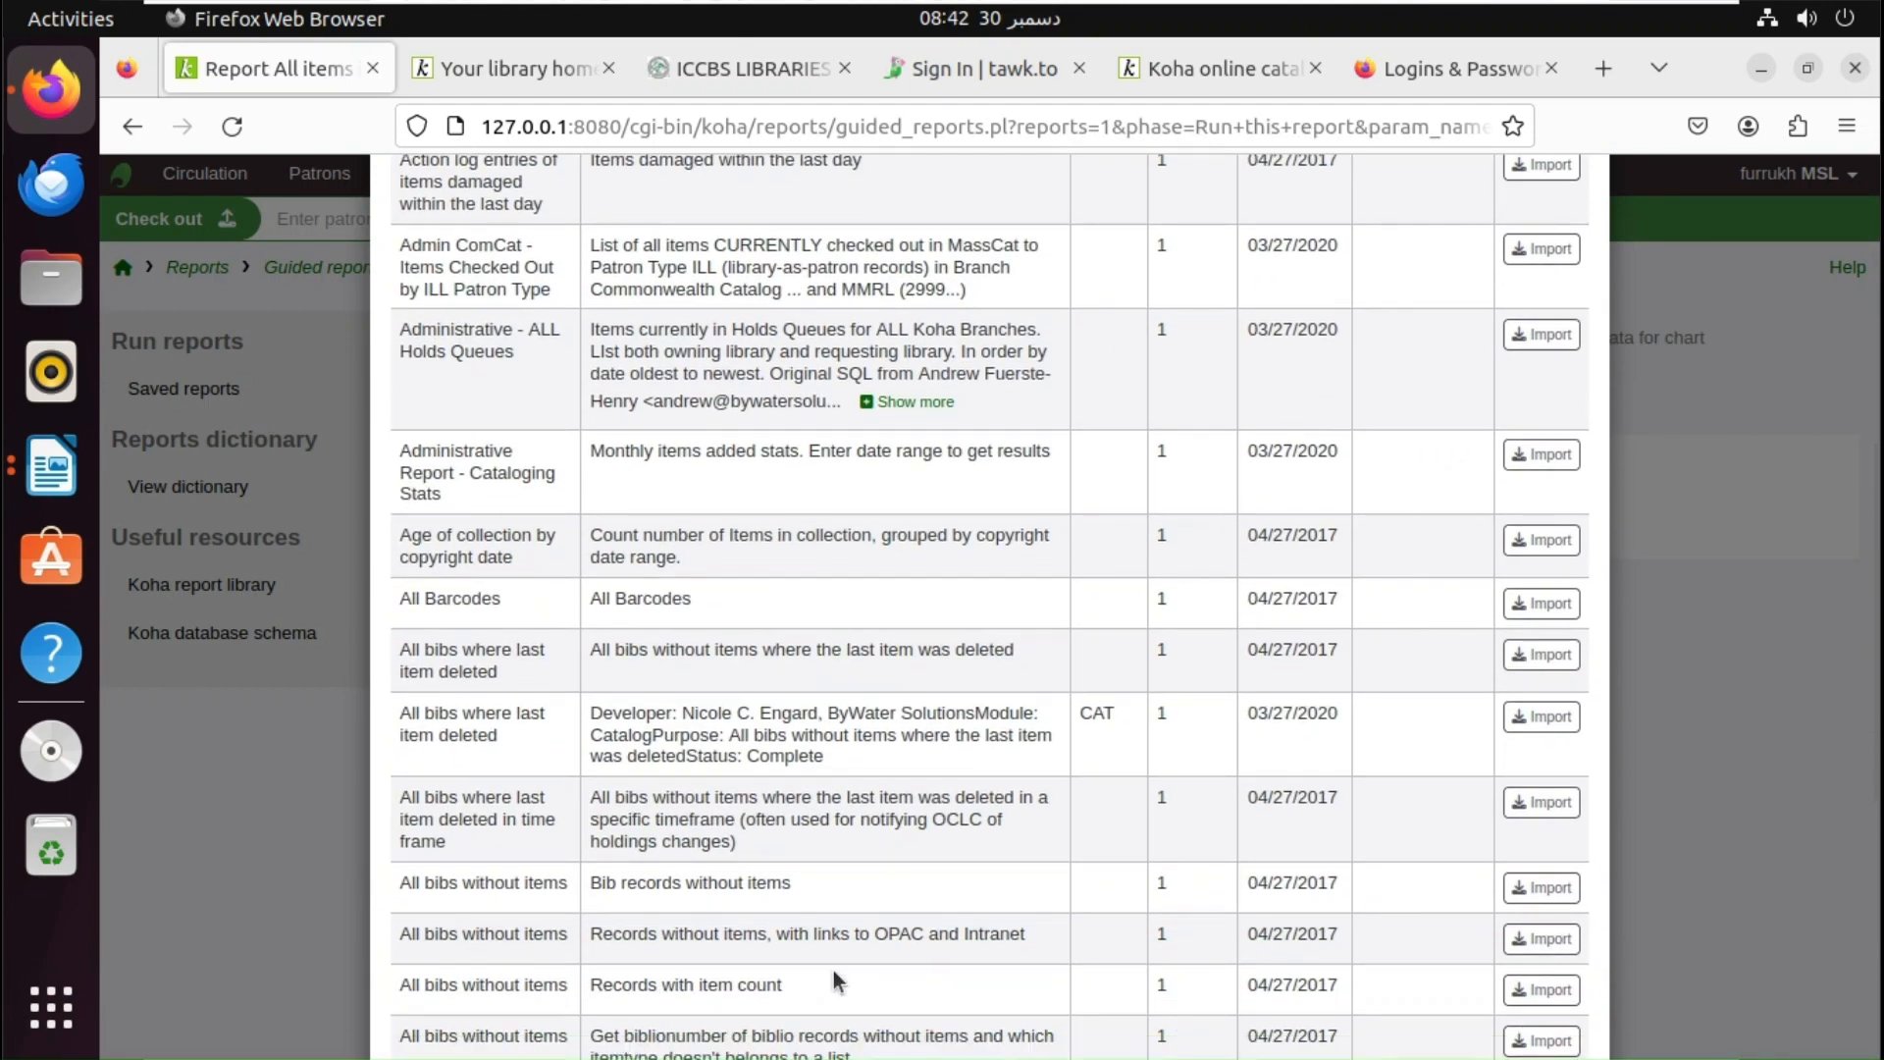
{"action": "scroll", "coordinate": [833, 970], "scroll_direction": "down", "scroll_amount": 3}
{"action": "scroll", "coordinate": [833, 969], "scroll_direction": "down", "scroll_amount": 2}
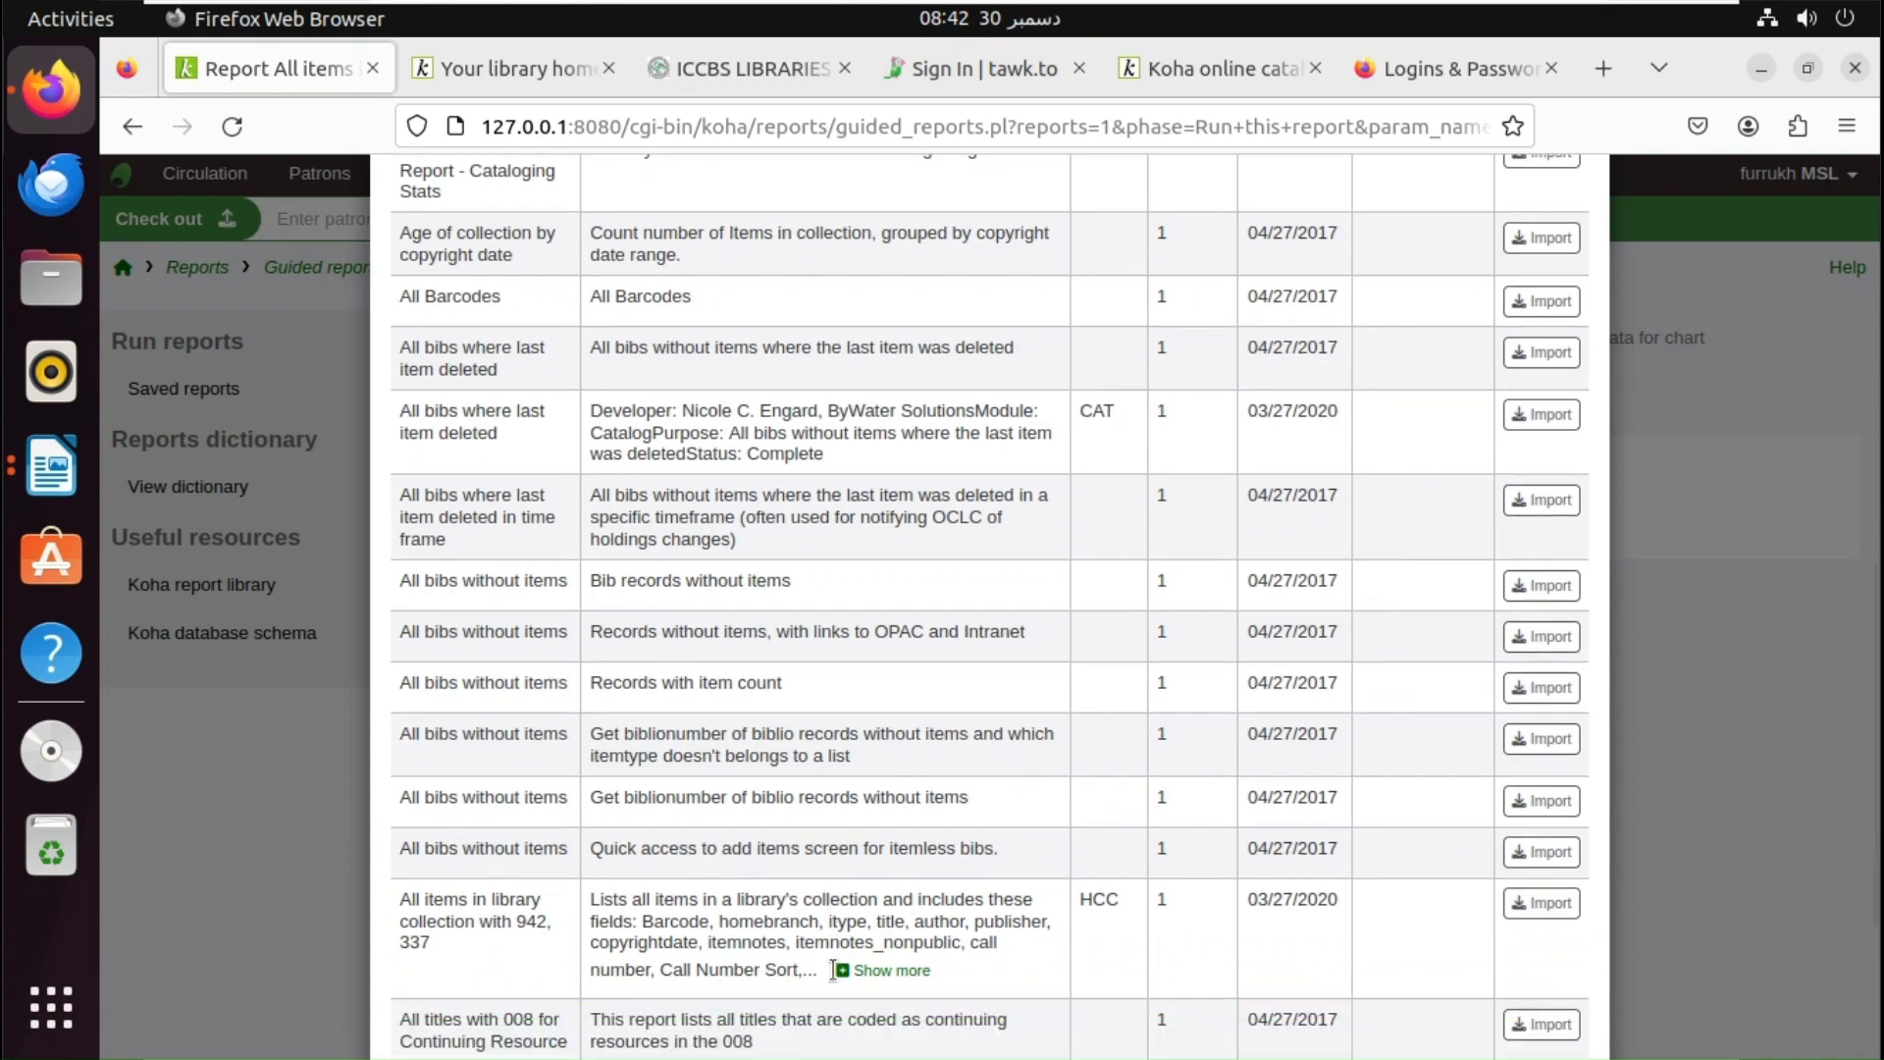
{"action": "scroll", "coordinate": [833, 969], "scroll_direction": "down", "scroll_amount": 3}
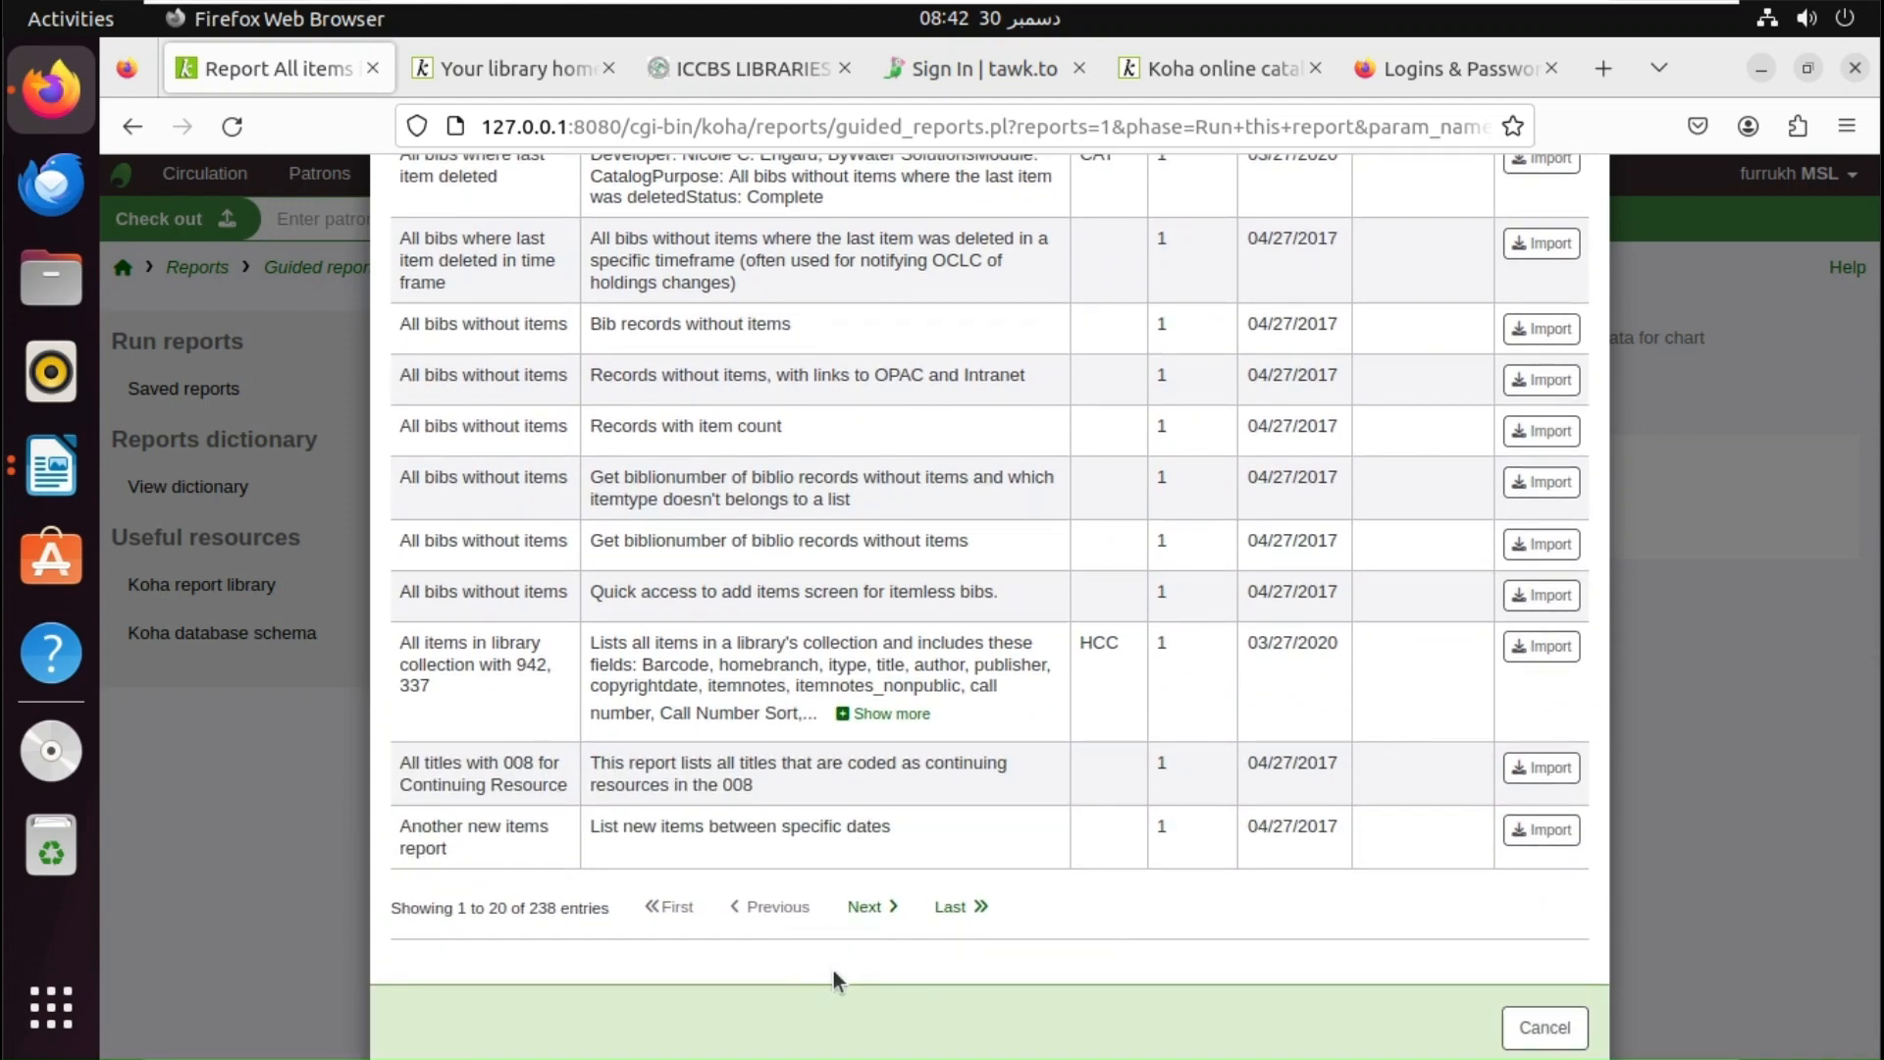
{"action": "scroll", "coordinate": [833, 970], "scroll_direction": "down", "scroll_amount": 1}
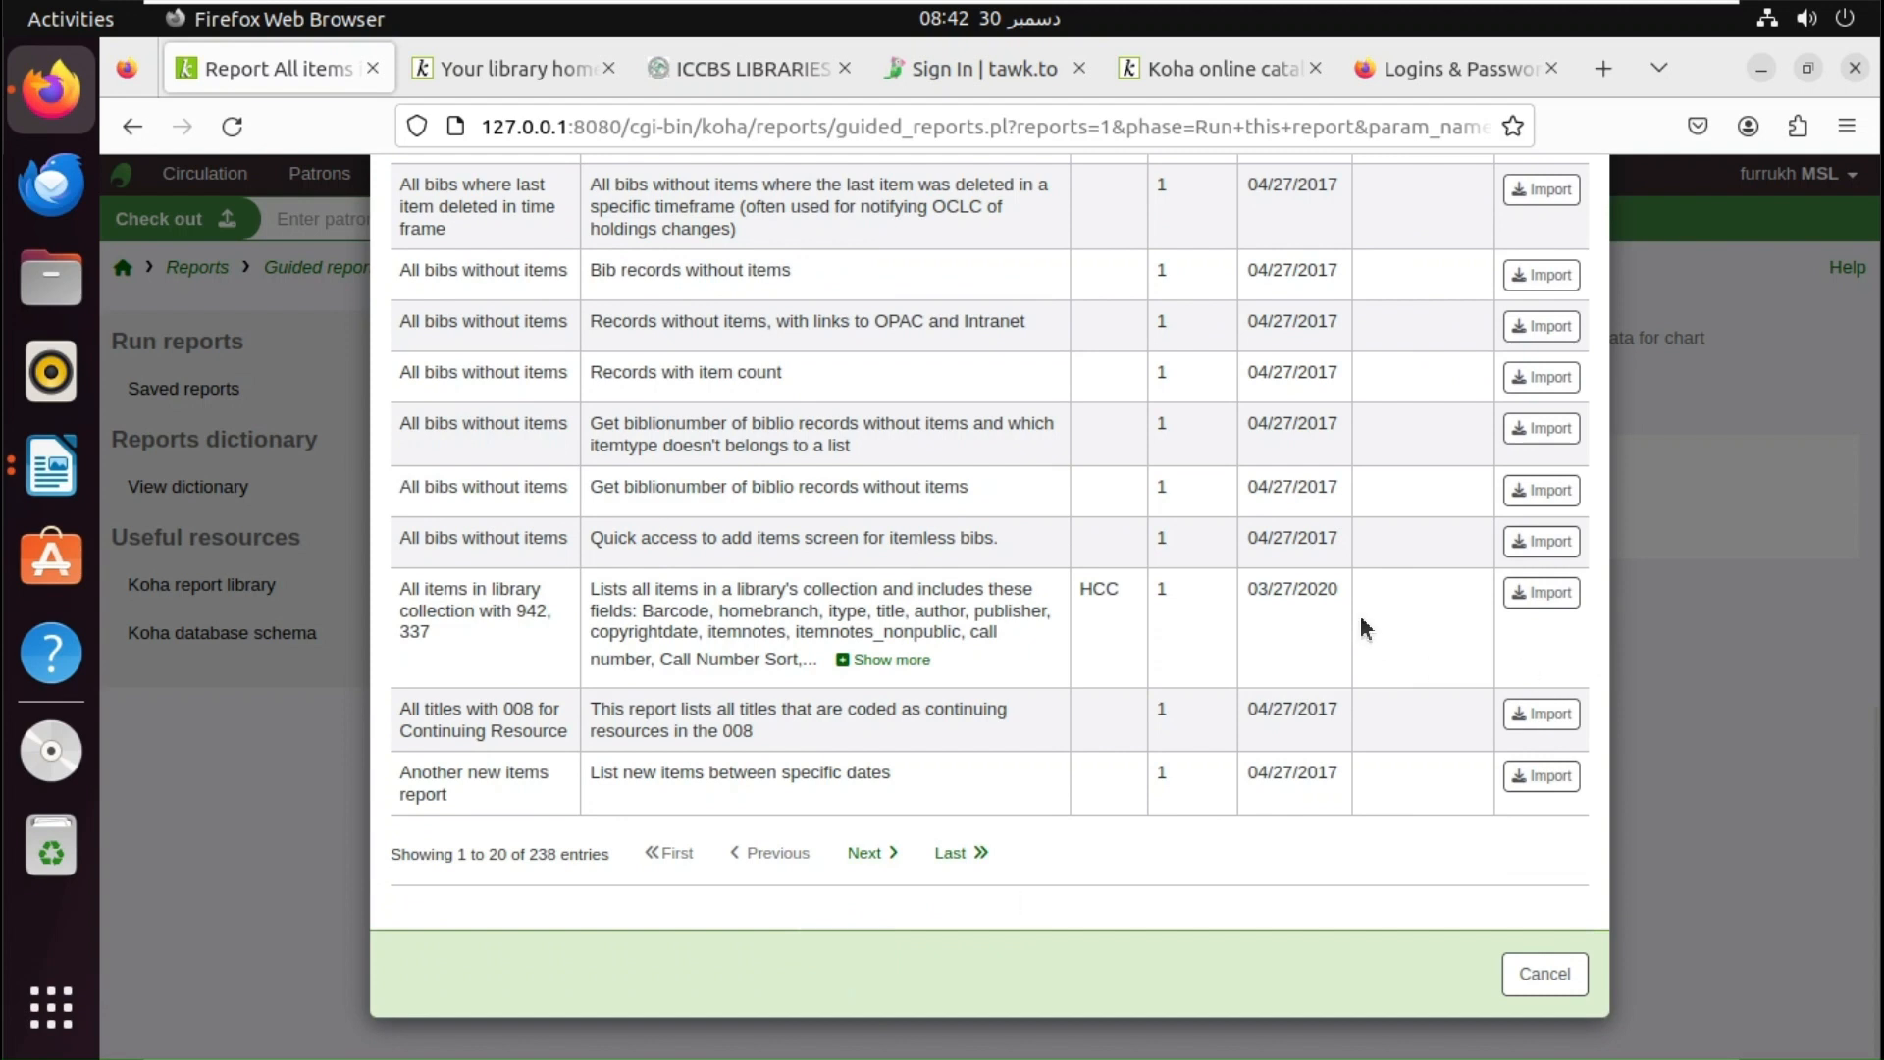
- Import the 'All items in library collection with 942, 337' report and view it
{"action": "left_click", "coordinate": [1557, 608]}
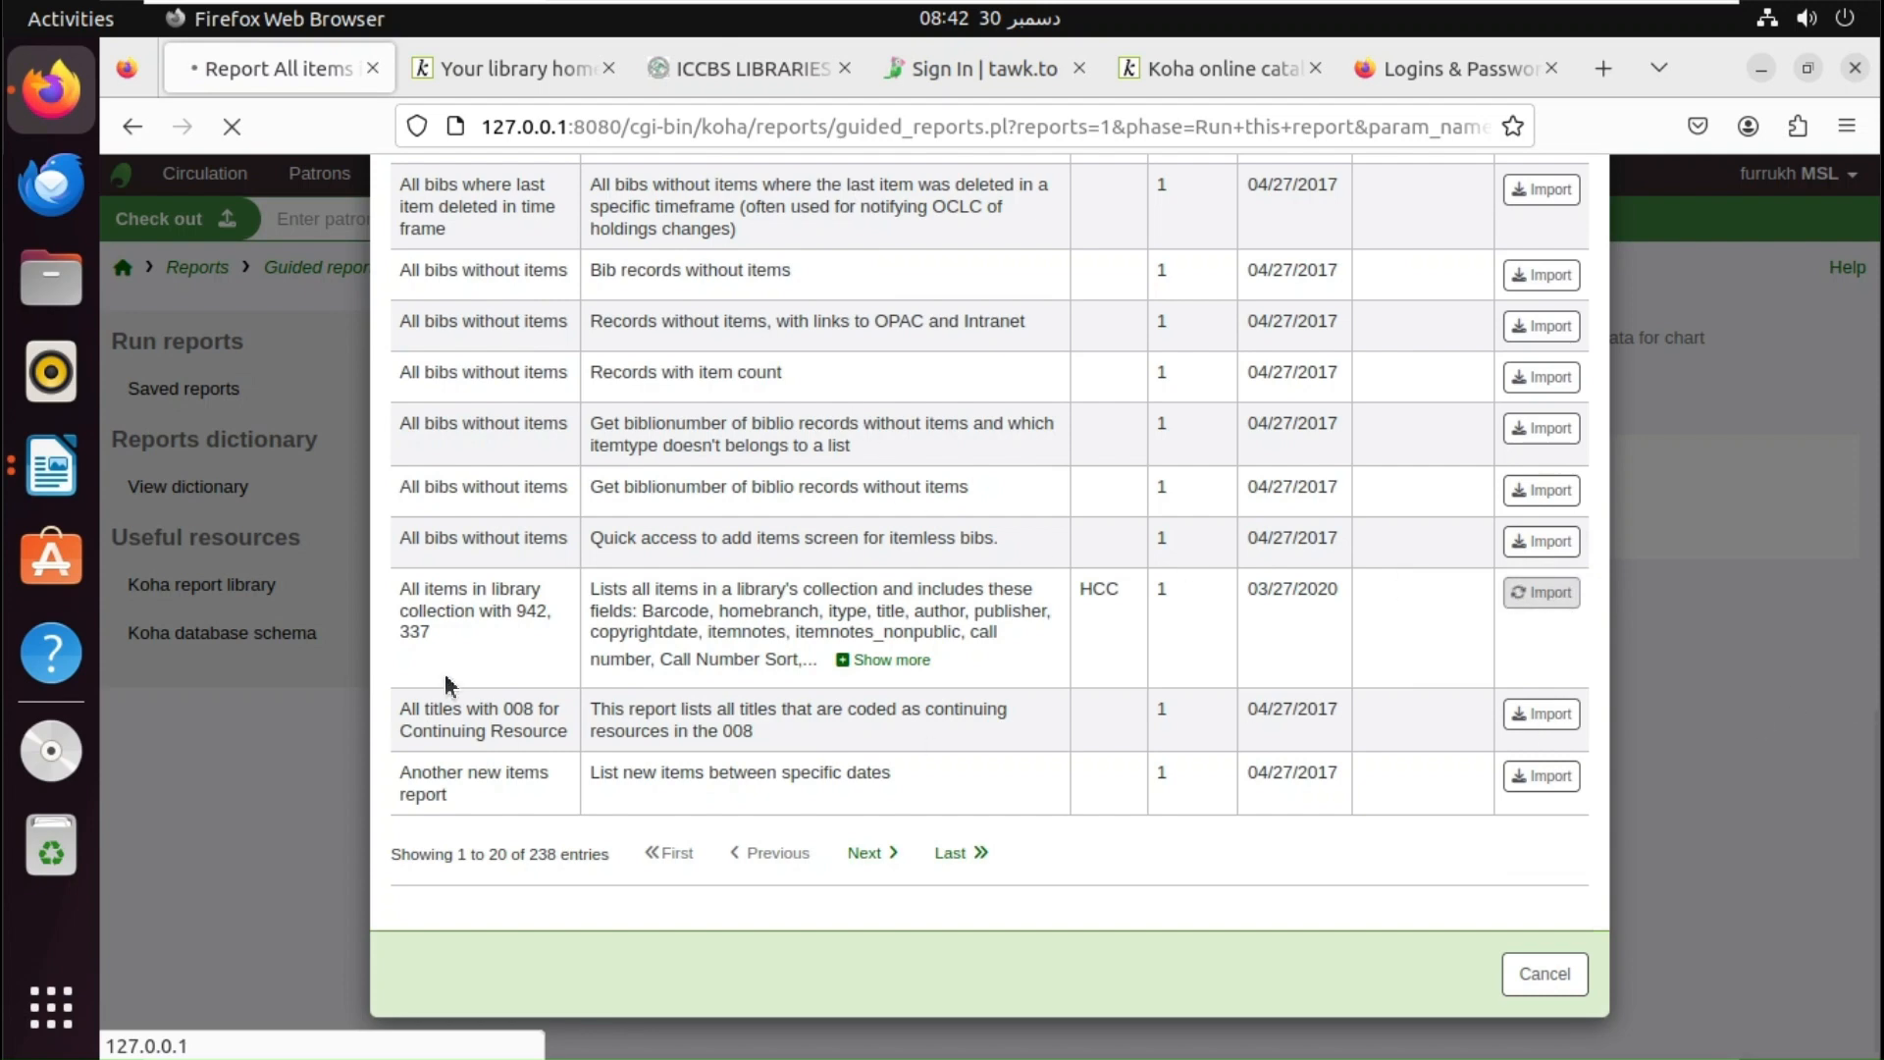
{"action": "left_click", "coordinate": [54, 469]}
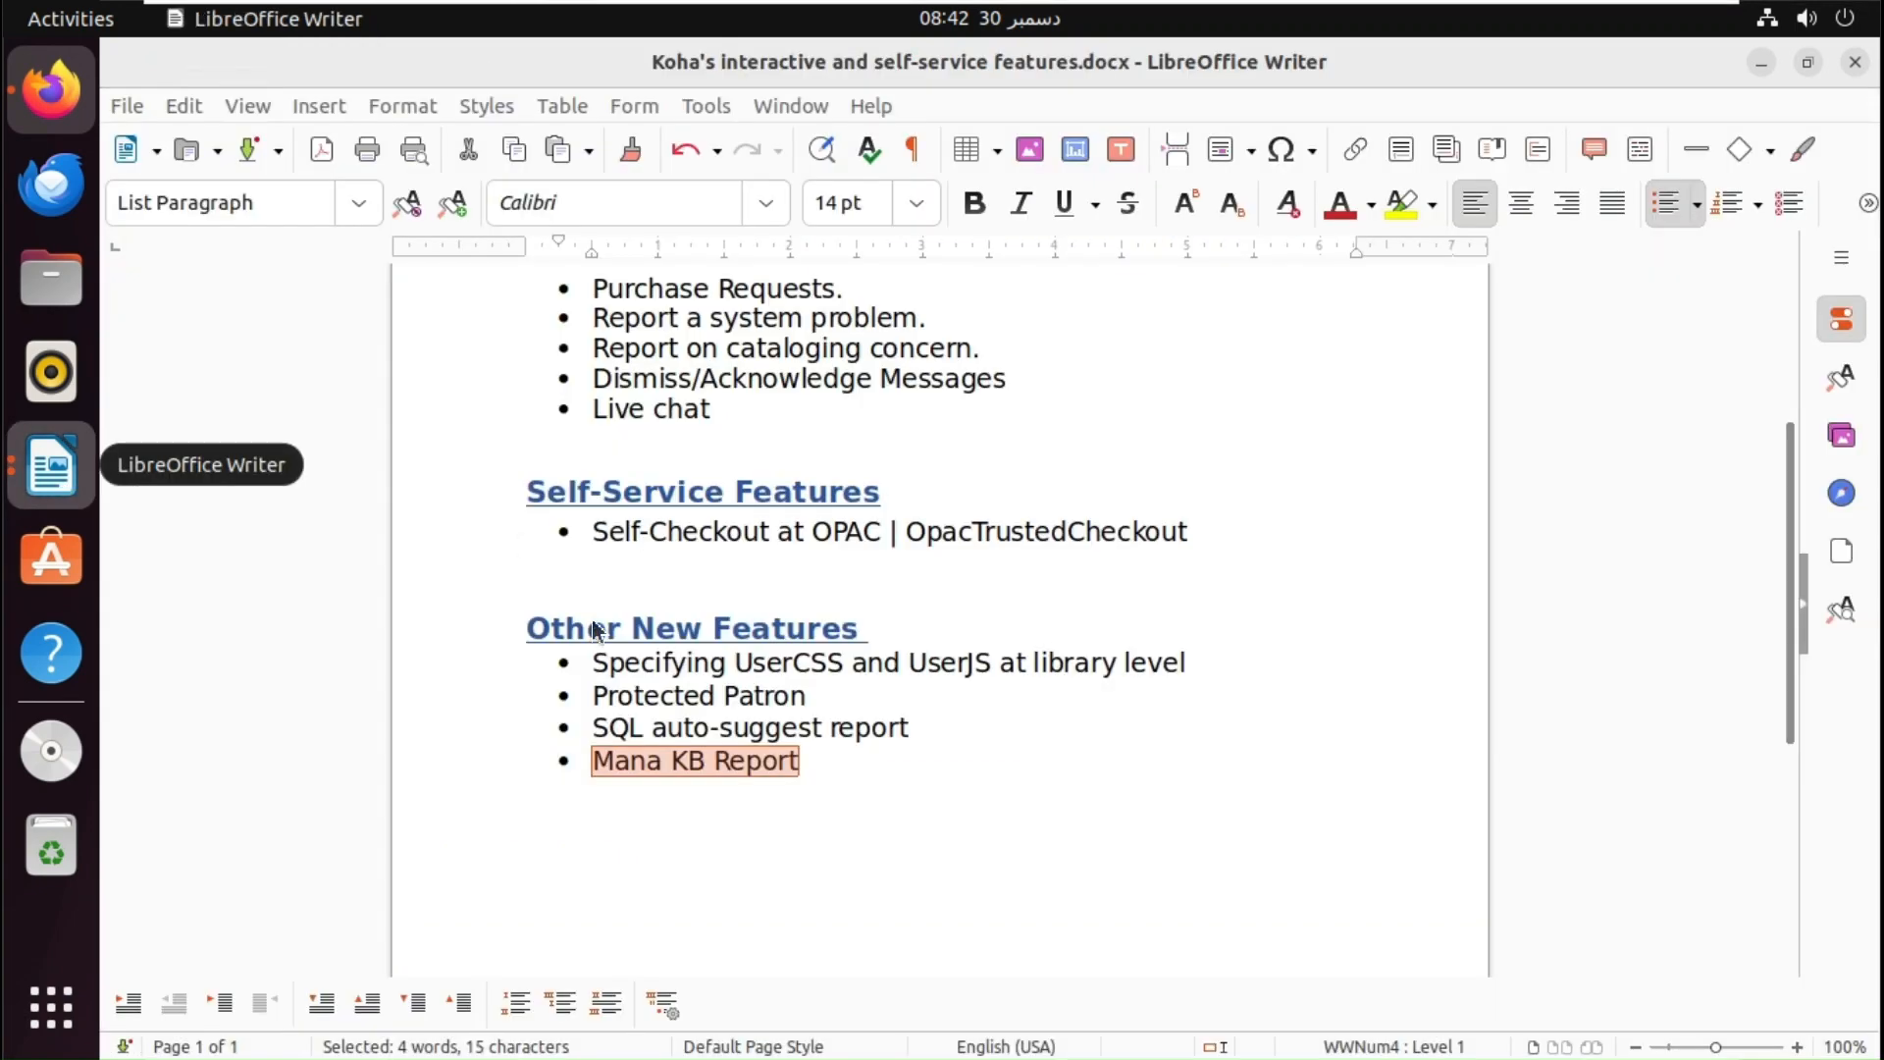
{"action": "left_click", "coordinate": [54, 91]}
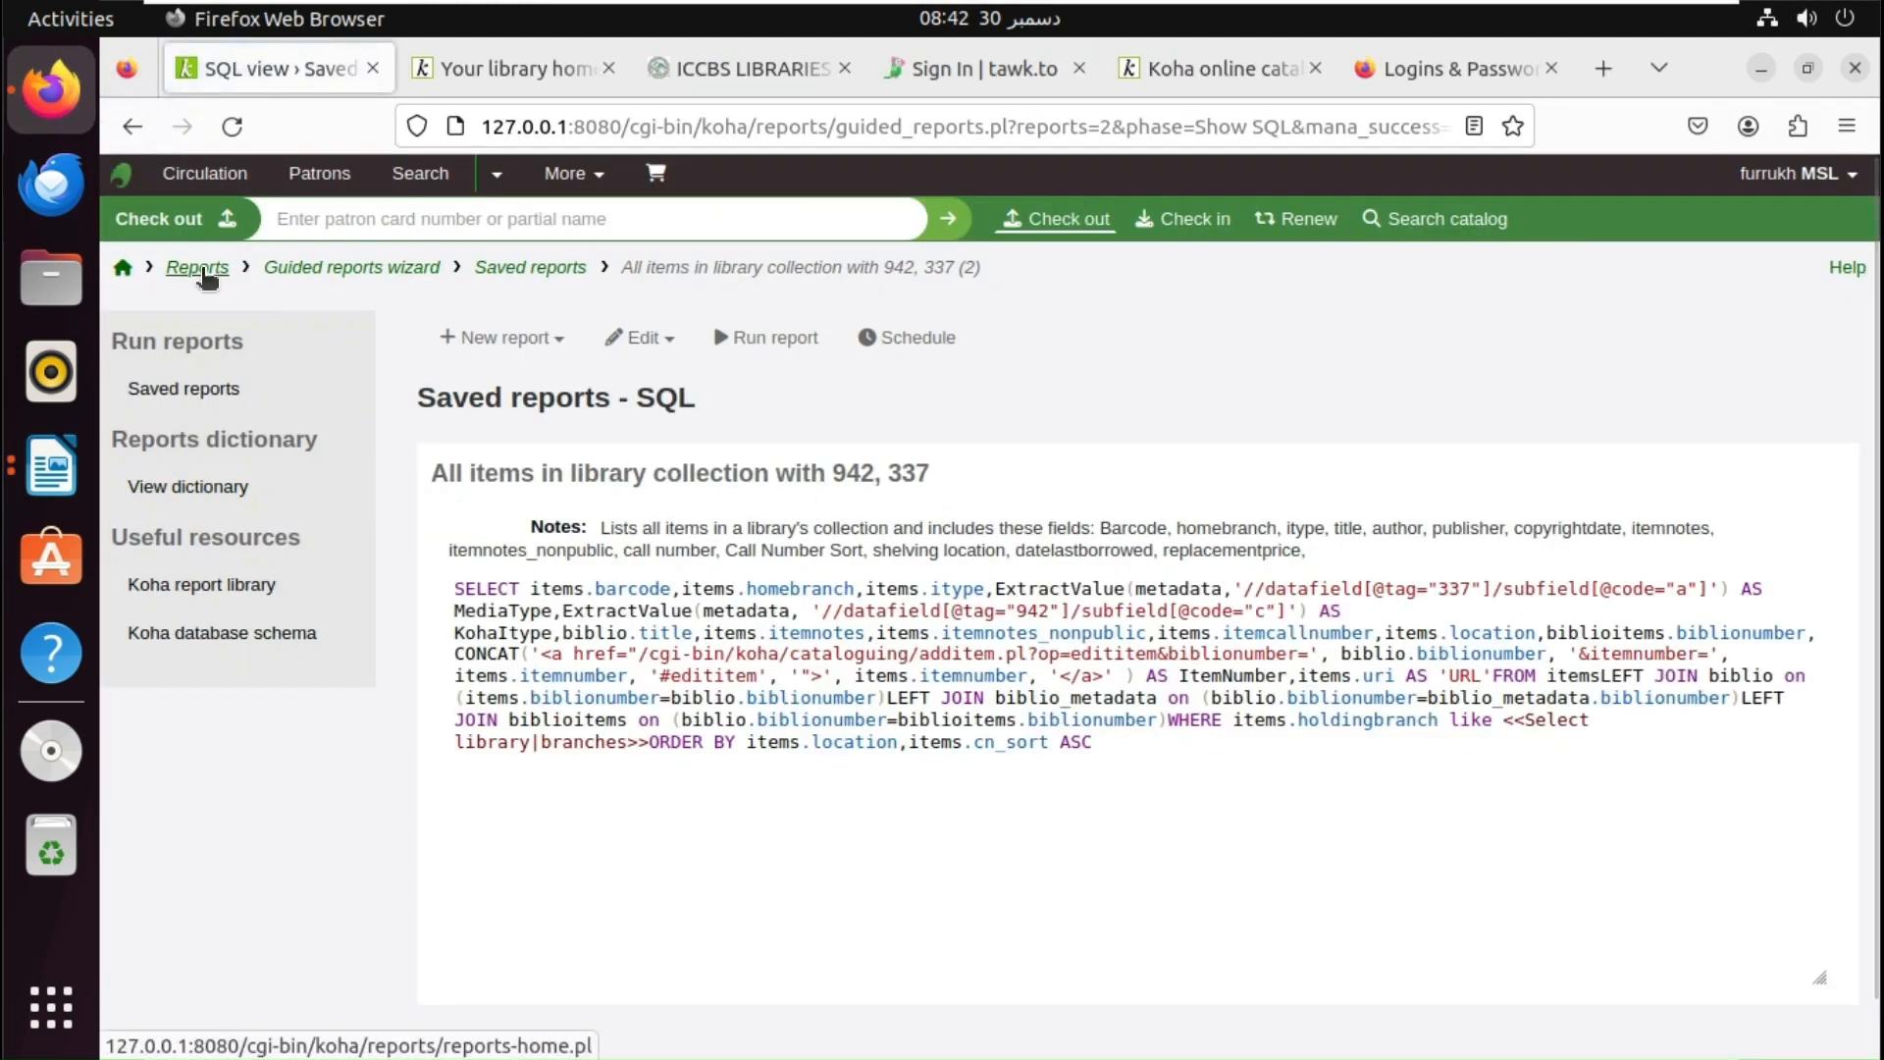
- Go back to the main Reports page, then bring the Writer features document forward
{"action": "left_click", "coordinate": [197, 268]}
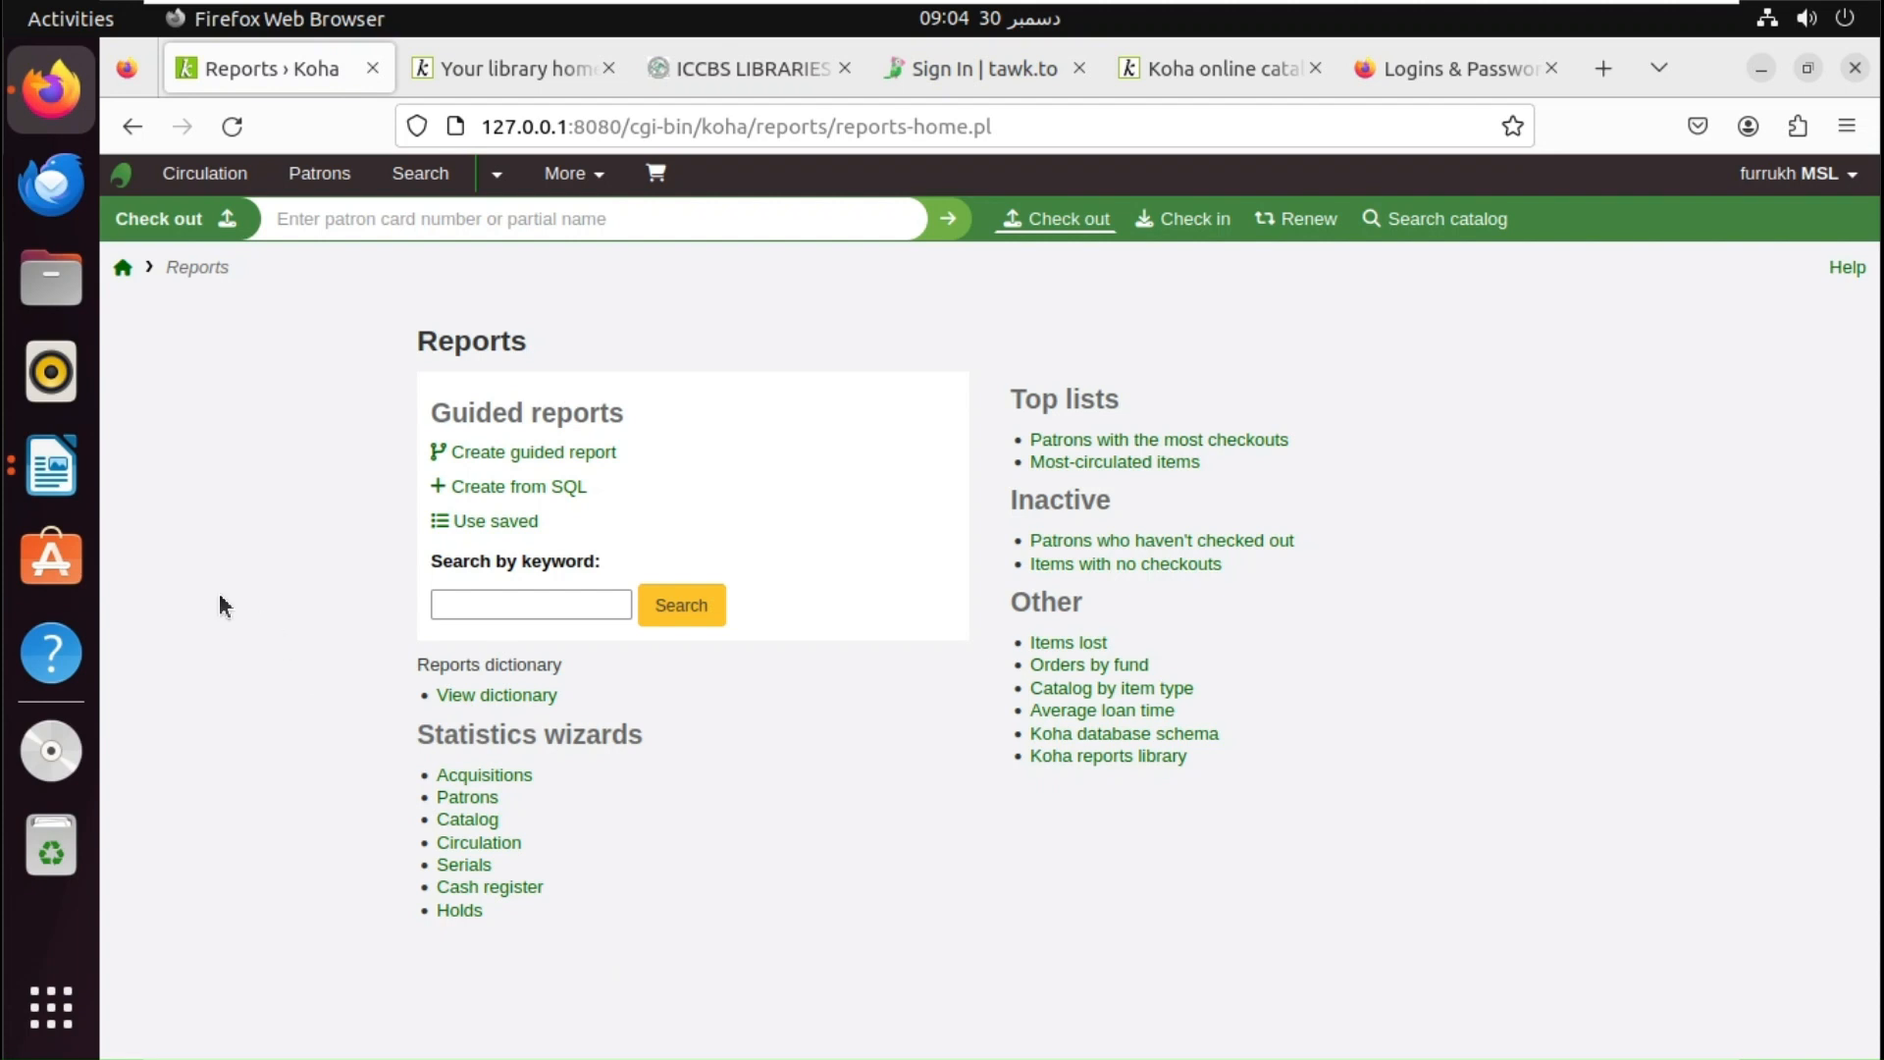
{"action": "left_click", "coordinate": [54, 489]}
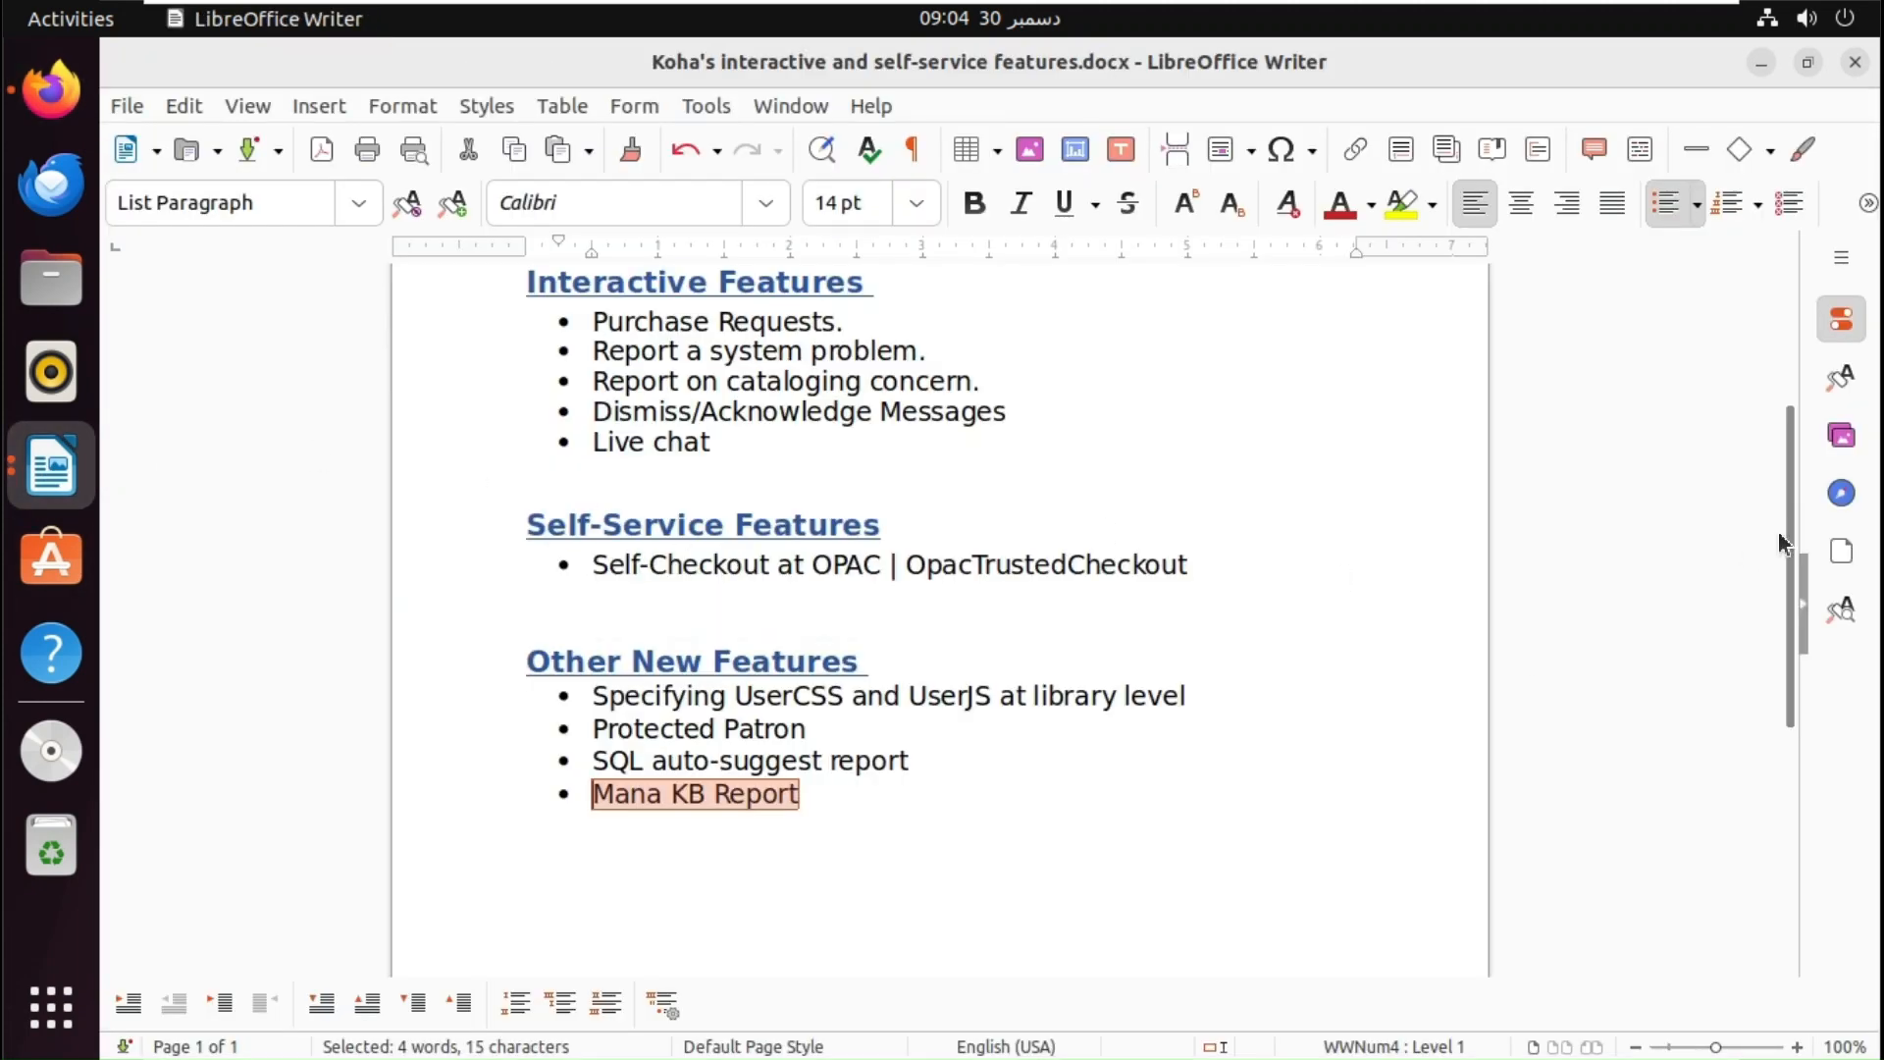
- Scroll the Koha features document up to its title
{"action": "left_click_drag", "start_coordinate": [1786, 526], "coordinate": [1786, 385]}
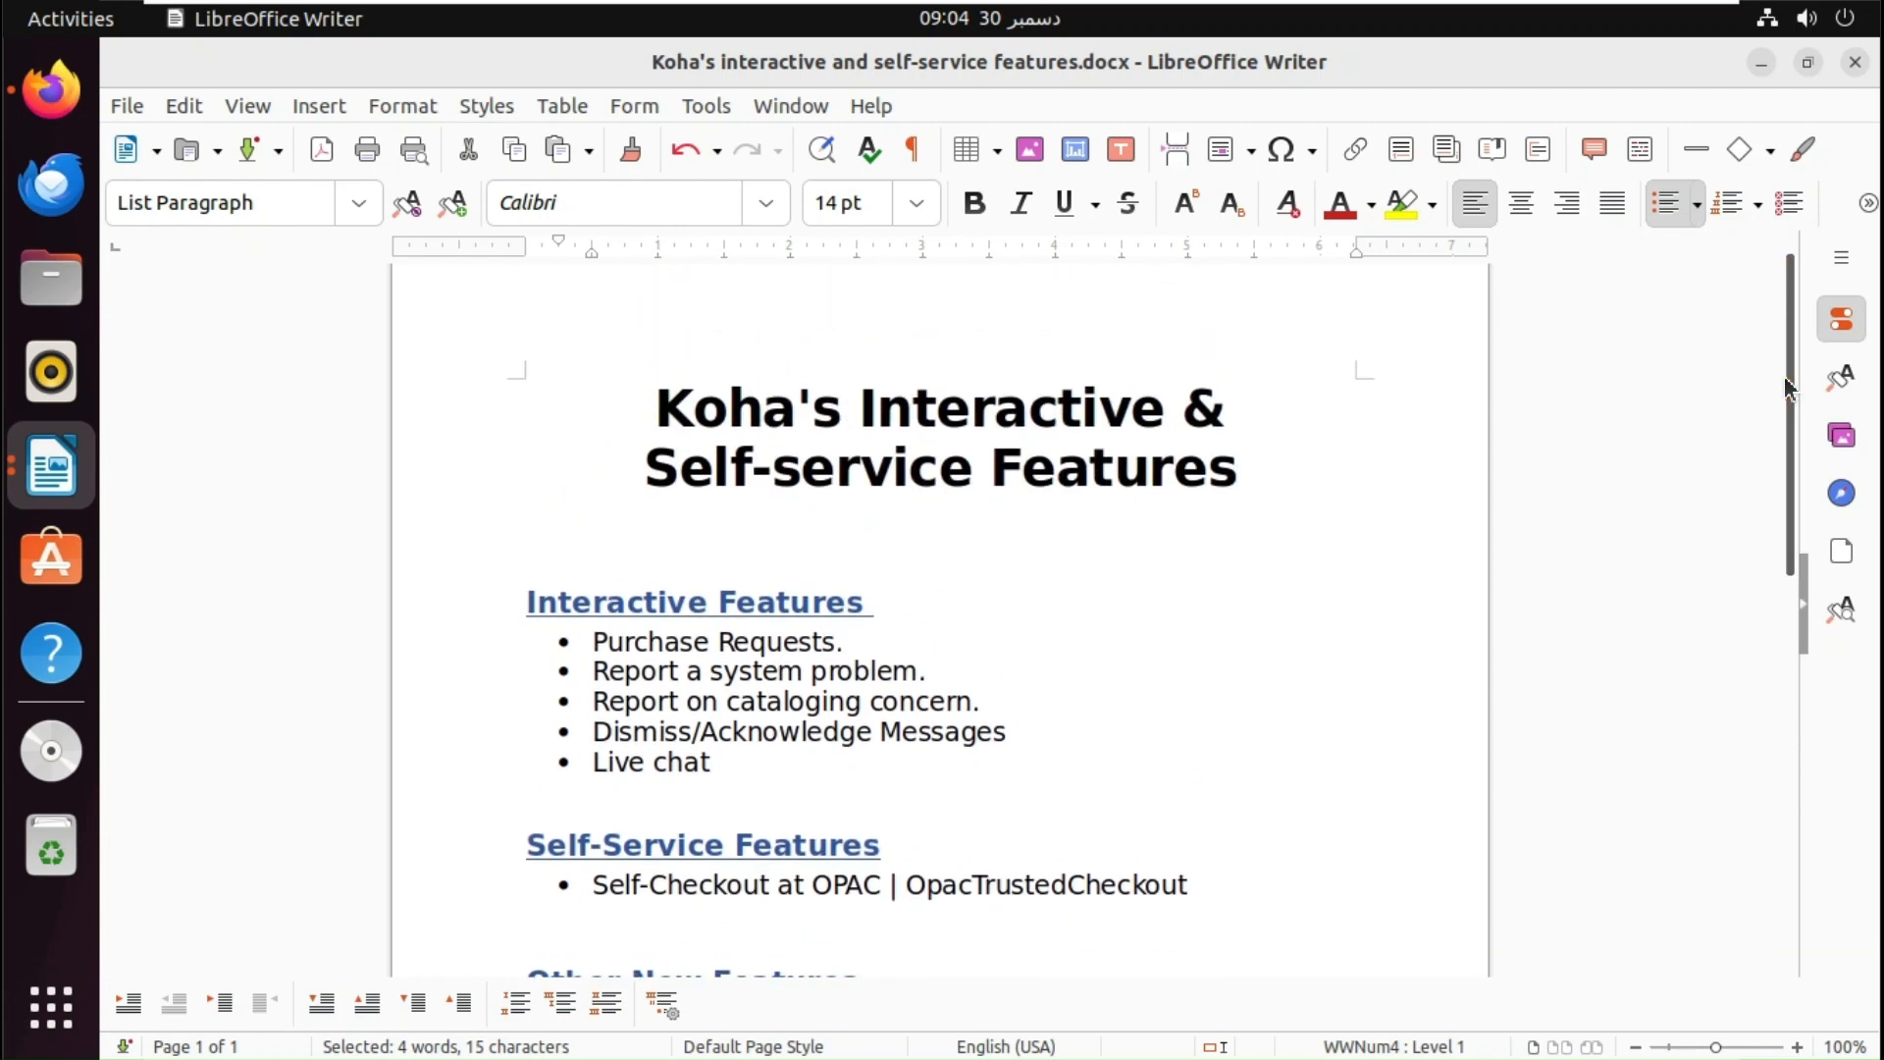